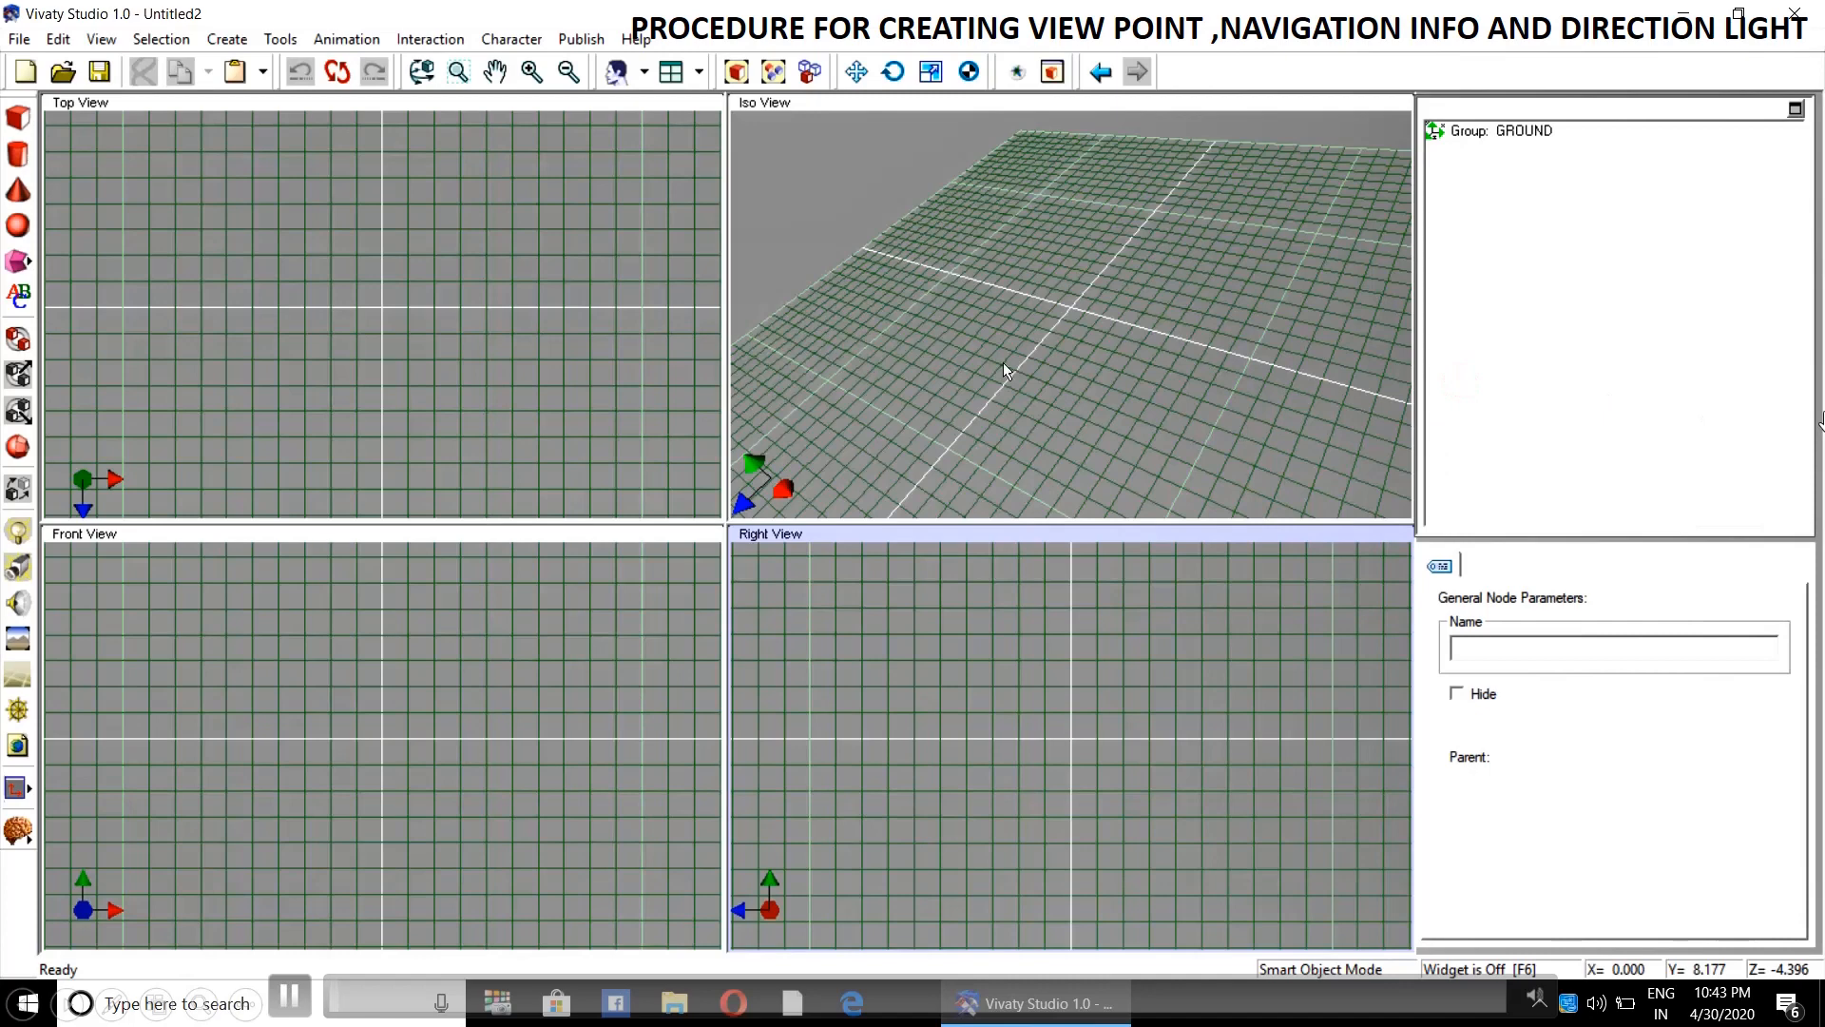
- Place a viewpoint on the grid in the Iso view and reset its translation to zero on all axes
{"action": "left_click", "coordinate": [16, 576]}
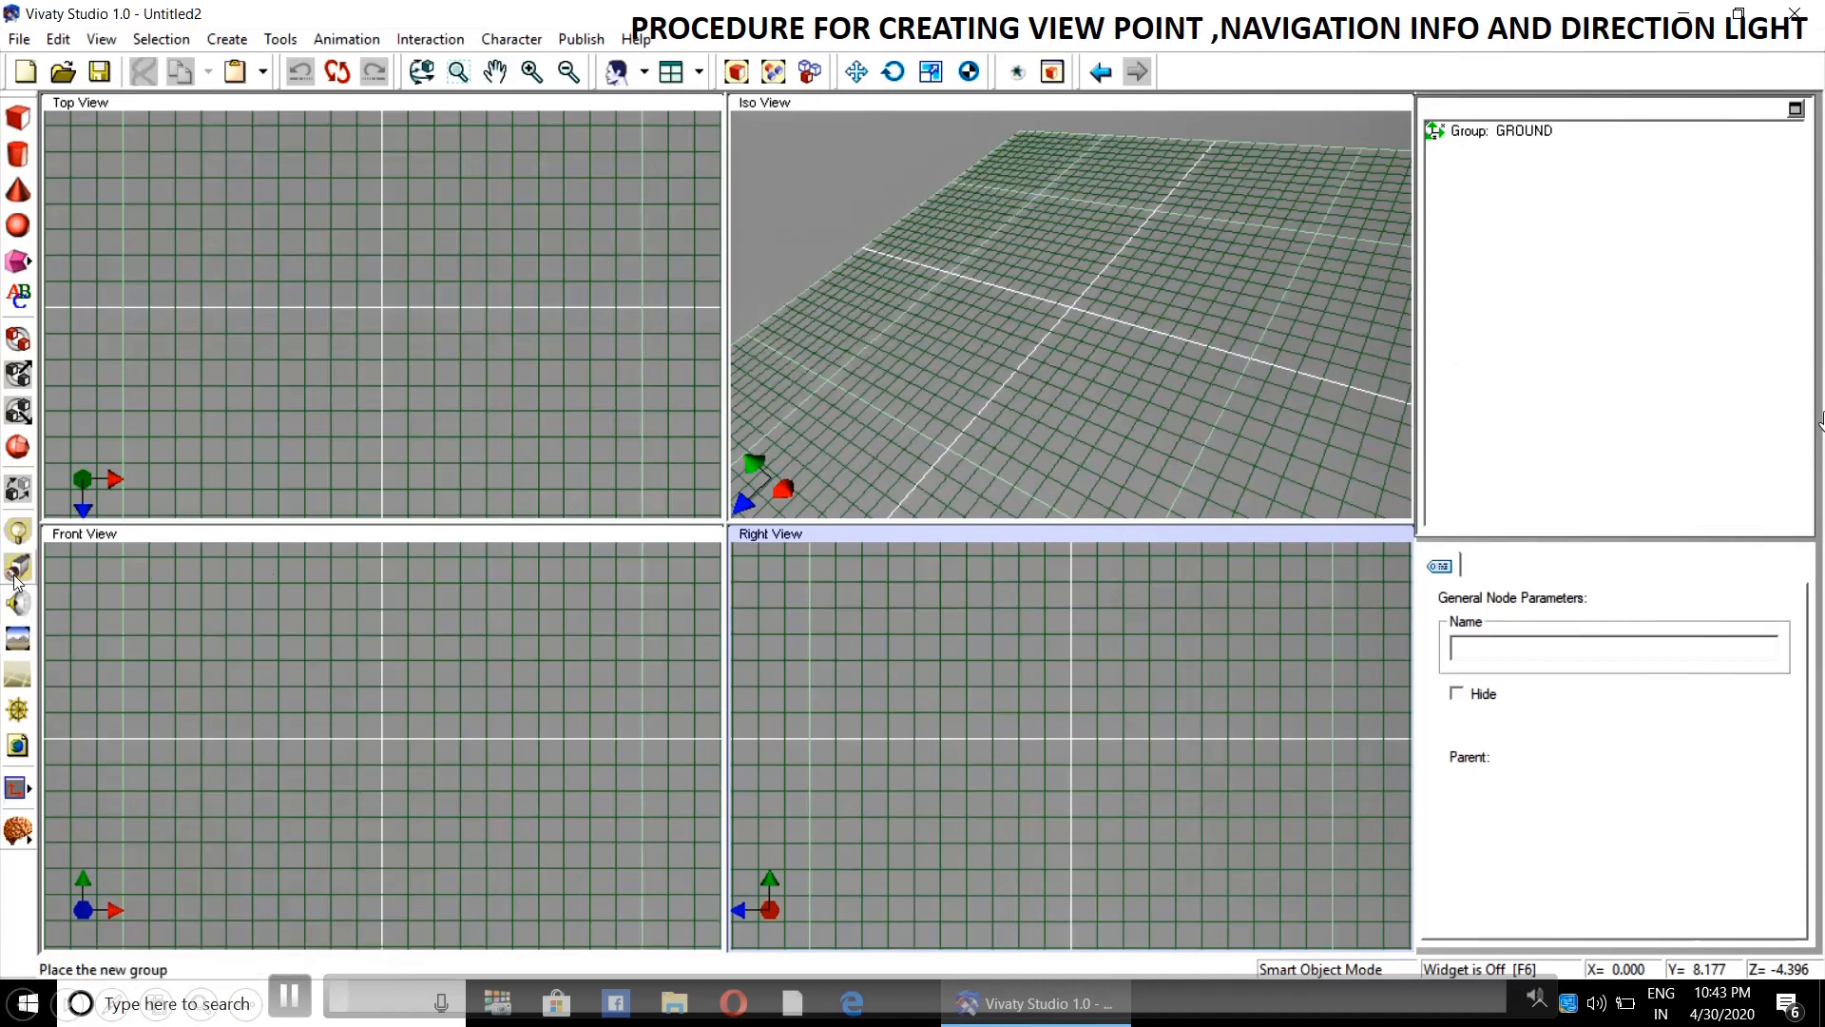
{"action": "left_click", "coordinate": [1015, 356]}
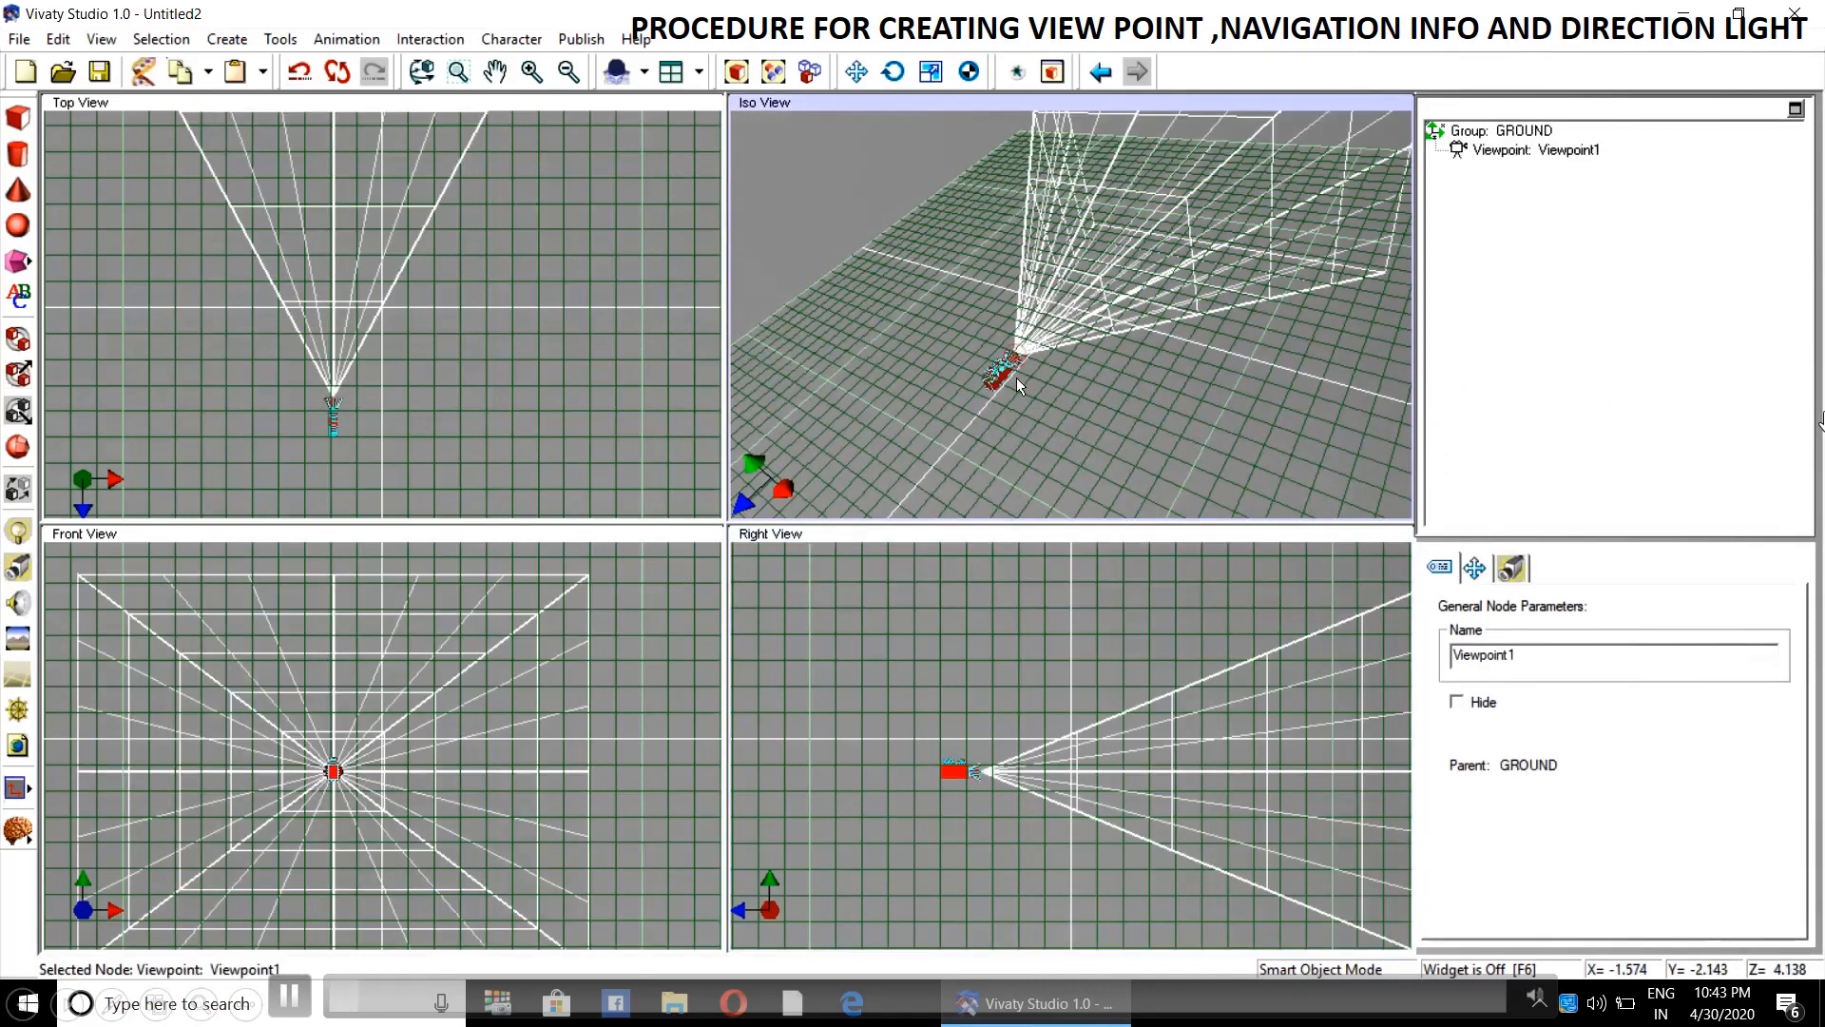
{"action": "left_click", "coordinate": [1476, 571]}
{"action": "left_click", "coordinate": [1510, 570]}
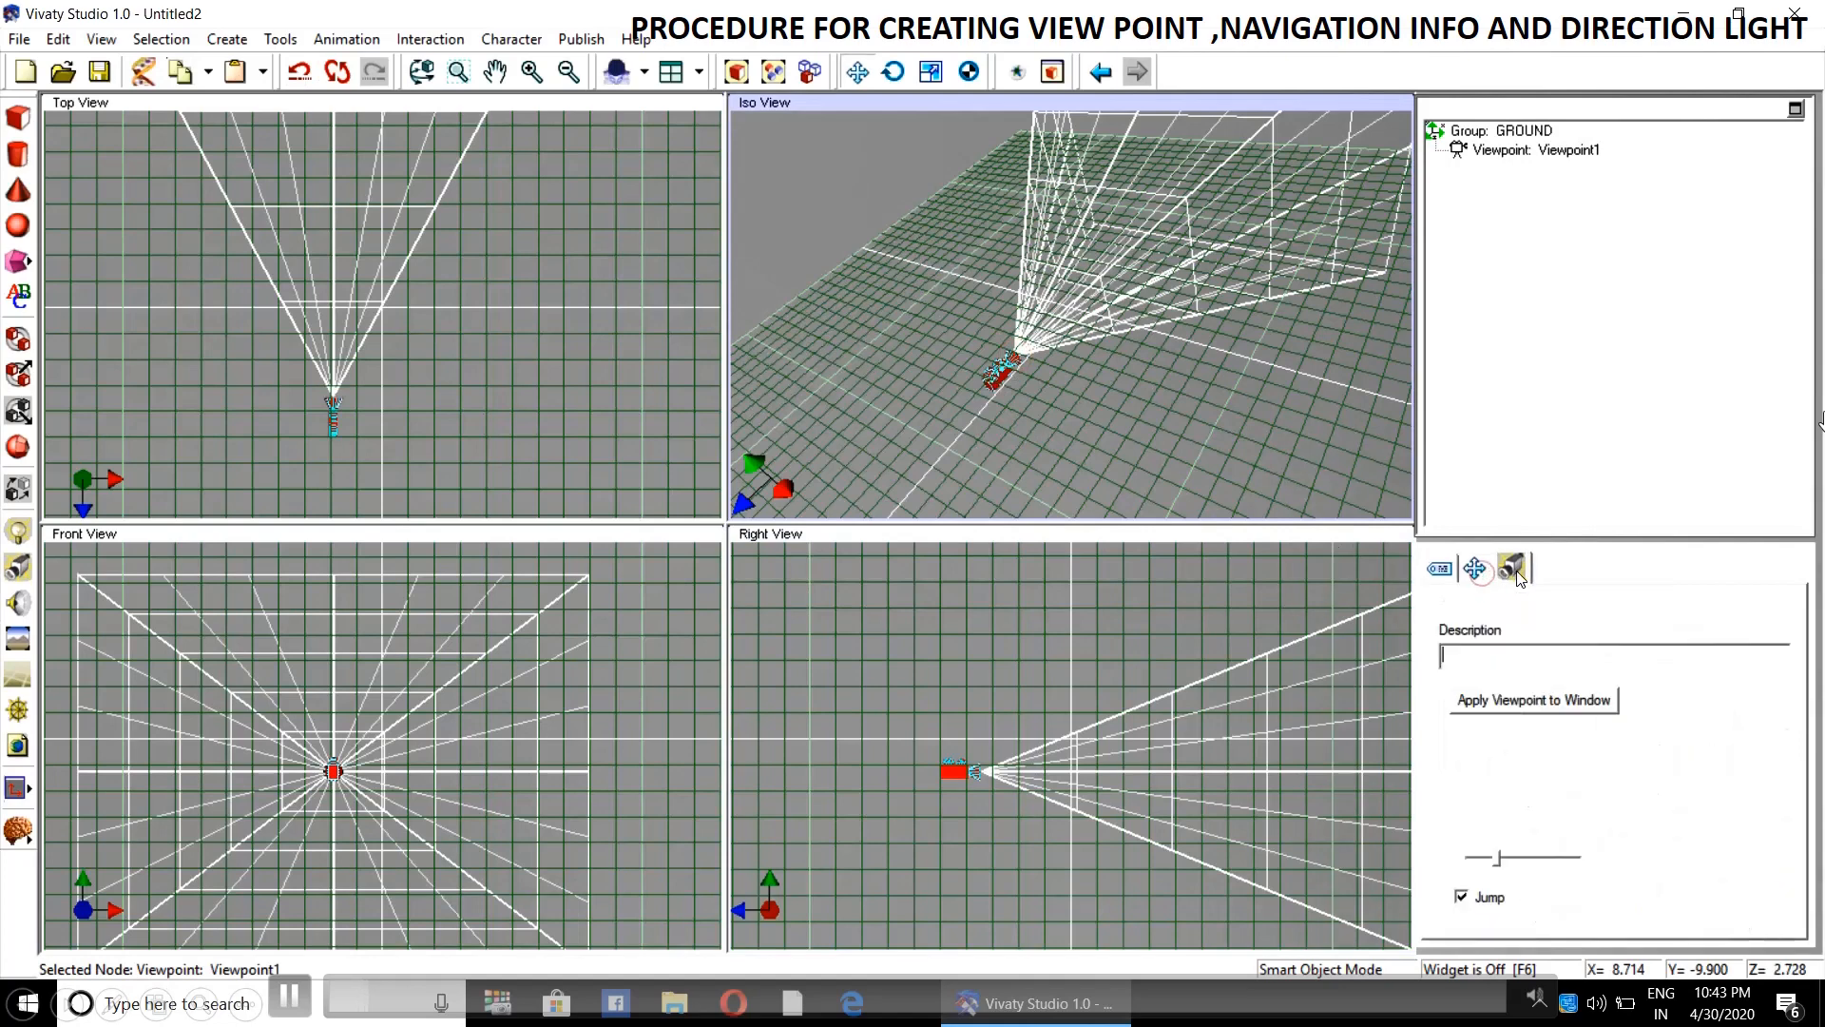
{"action": "left_click", "coordinate": [1476, 570]}
{"action": "left_click", "coordinate": [1716, 650]}
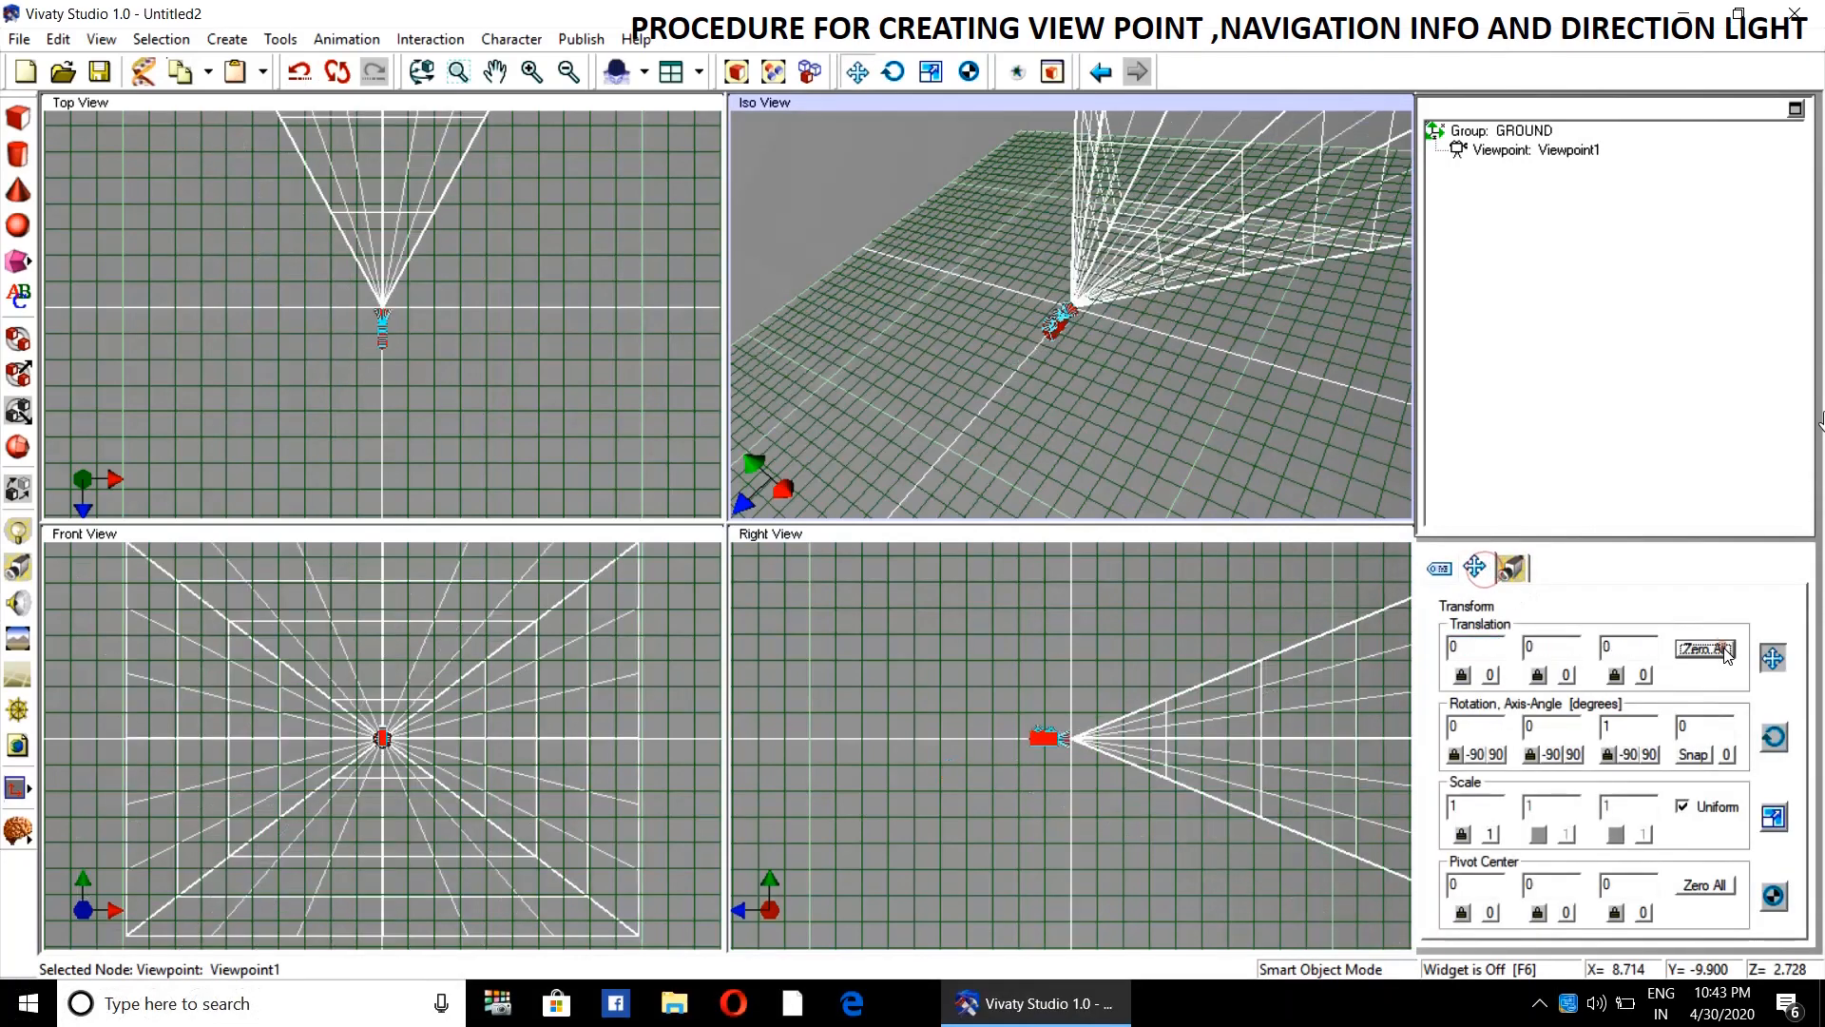
- Set the viewpoint's translation to X 0.875, Y 1.5 and Z 1.5
{"action": "left_click", "coordinate": [1483, 646]}
{"action": "type", "text": "0.875"}
{"action": "left_click", "coordinate": [1551, 643]}
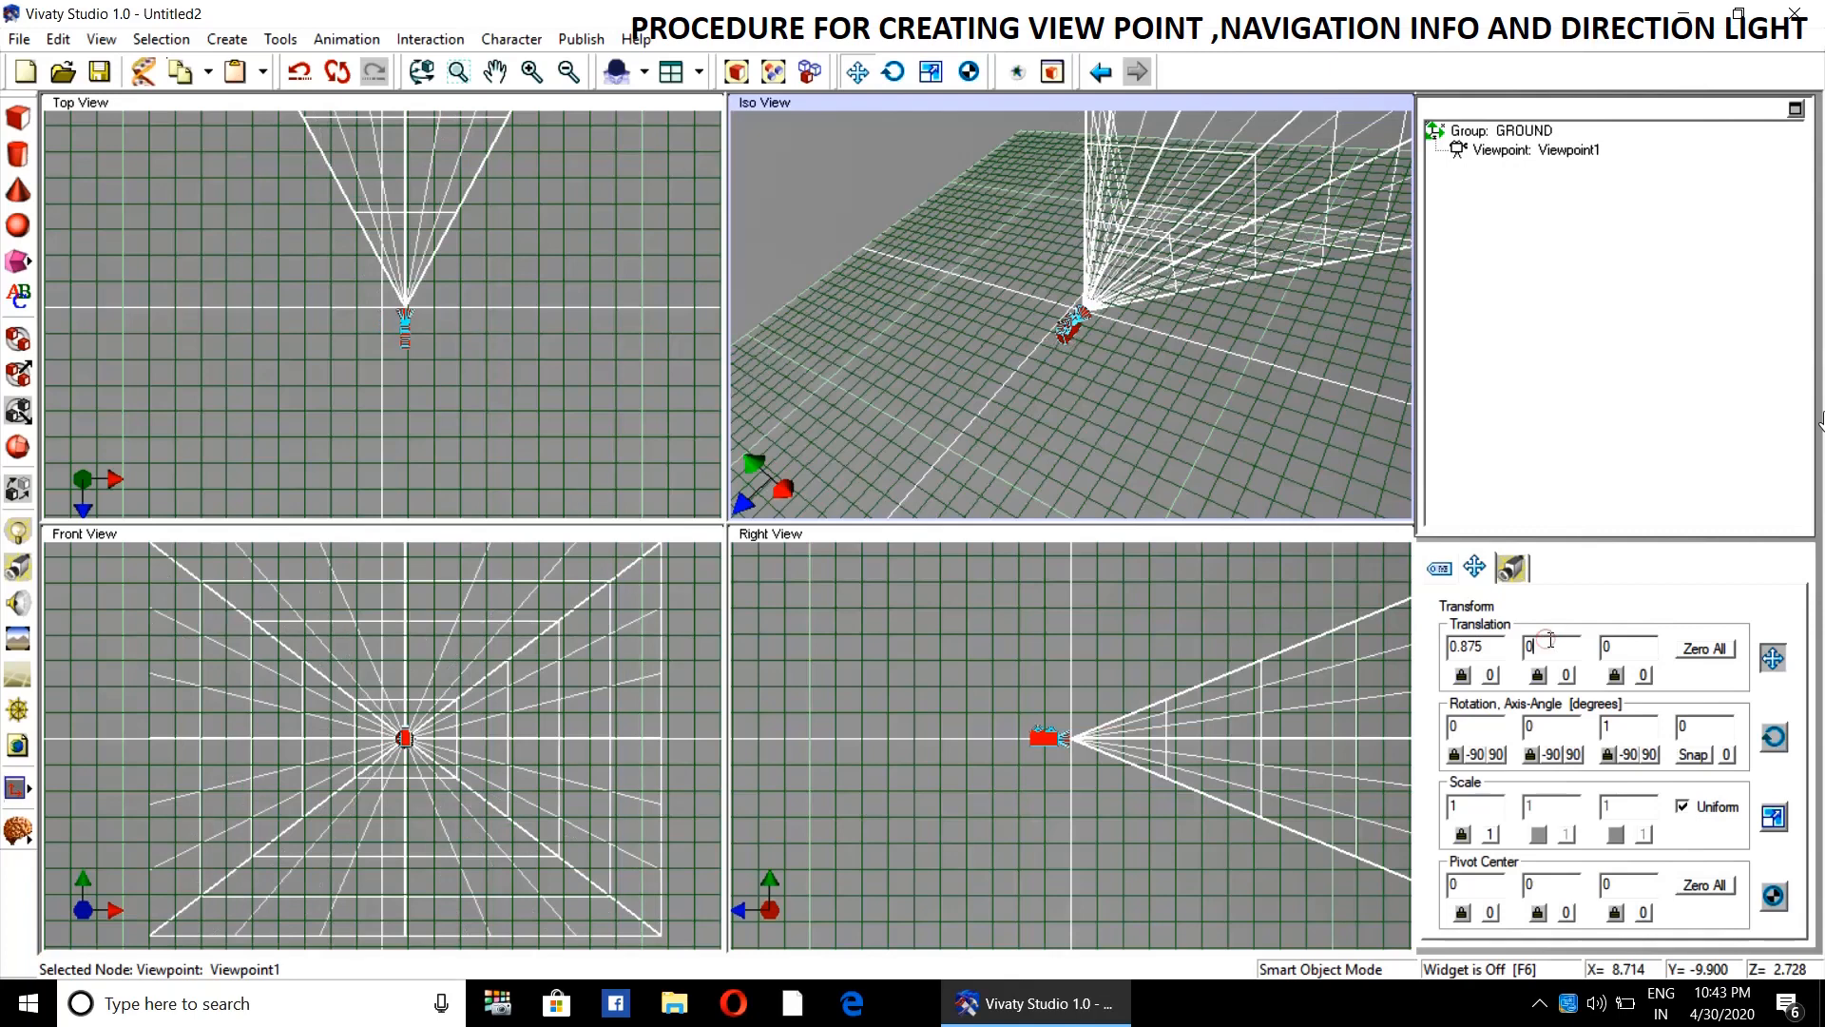
{"action": "key", "text": "BackSpace"}
{"action": "type", "text": "1.5"}
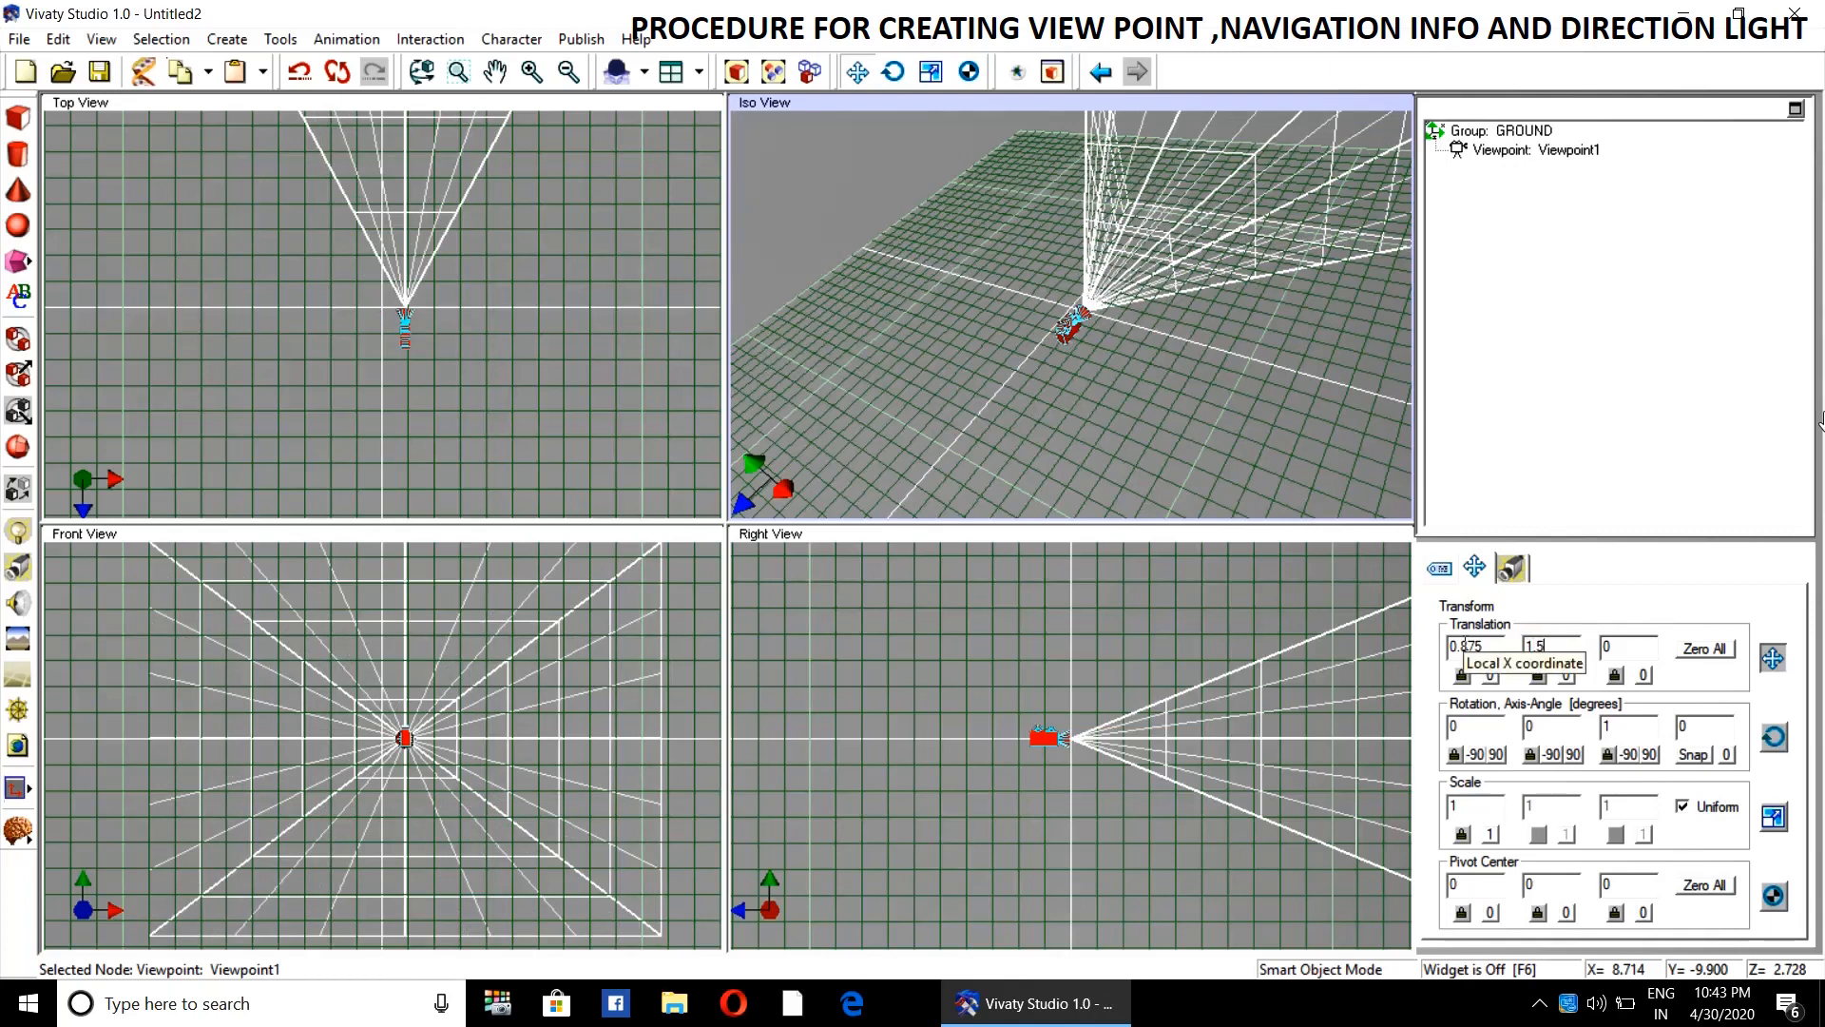
{"action": "key", "text": "Return"}
{"action": "left_click_drag", "start_coordinate": [1627, 651], "coordinate": [1578, 654]}
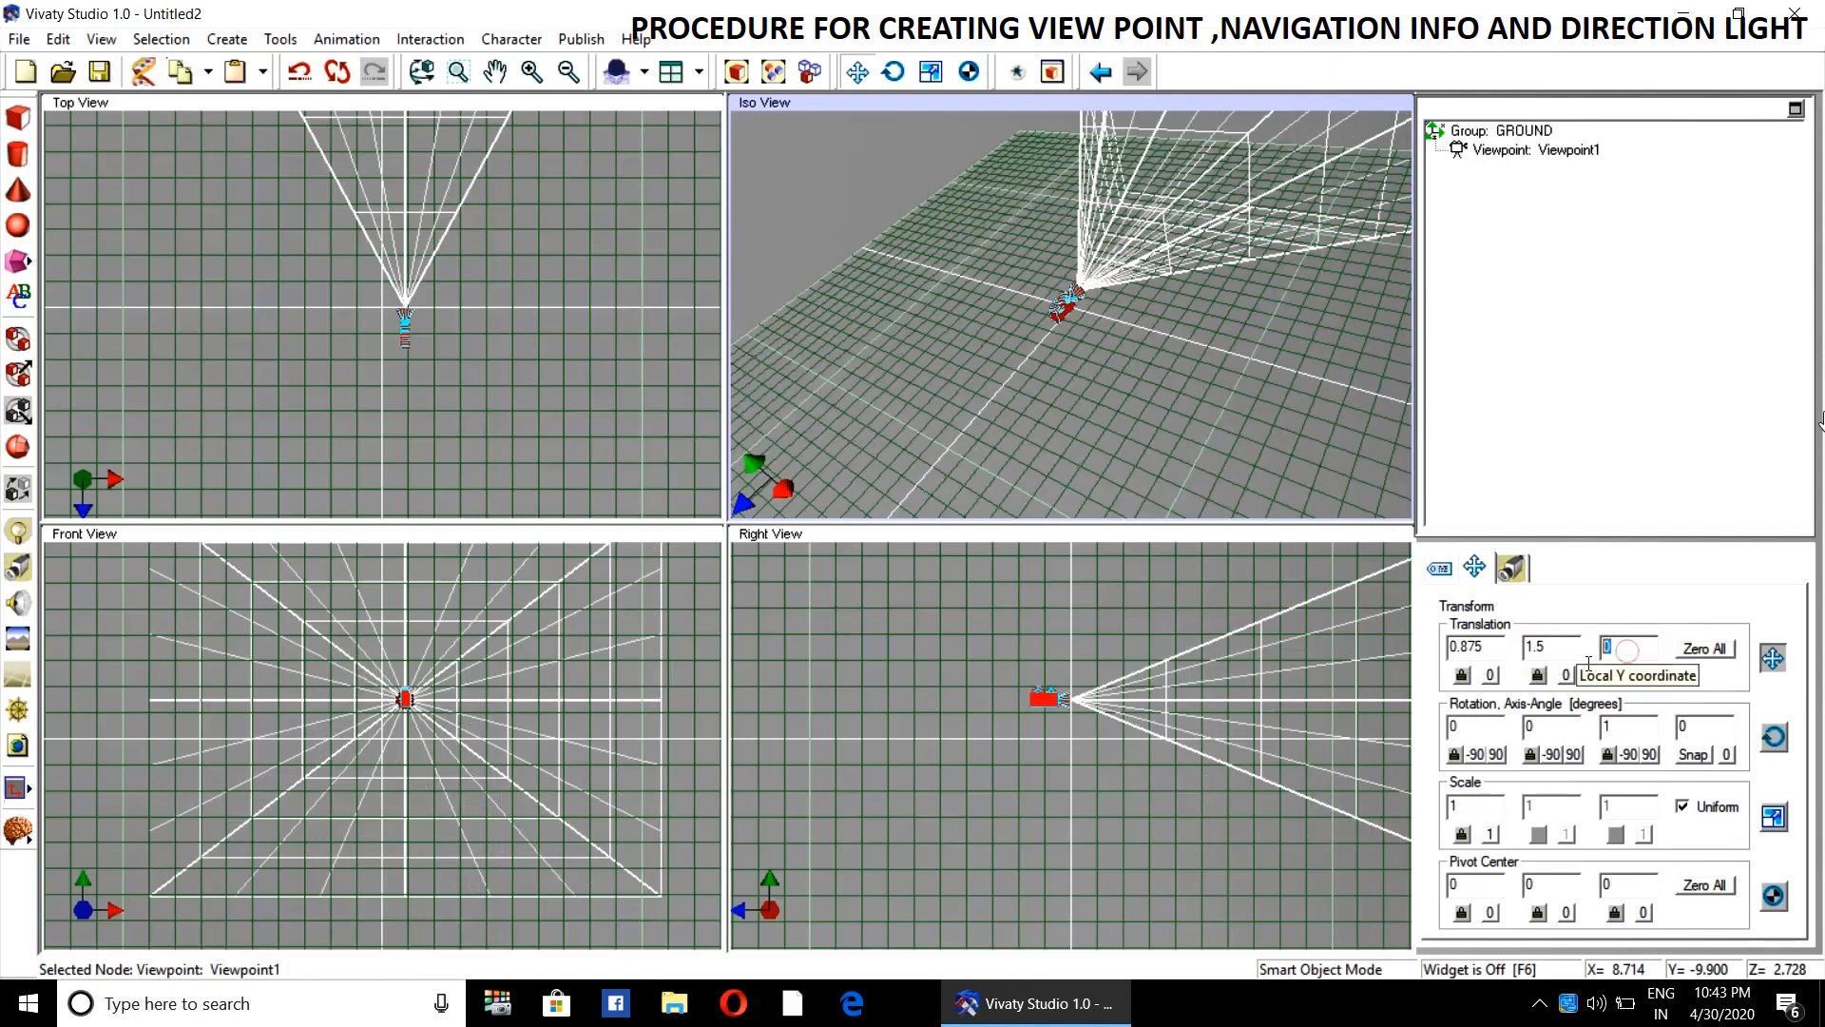
{"action": "type", "text": "1.5"}
{"action": "key", "text": "Return"}
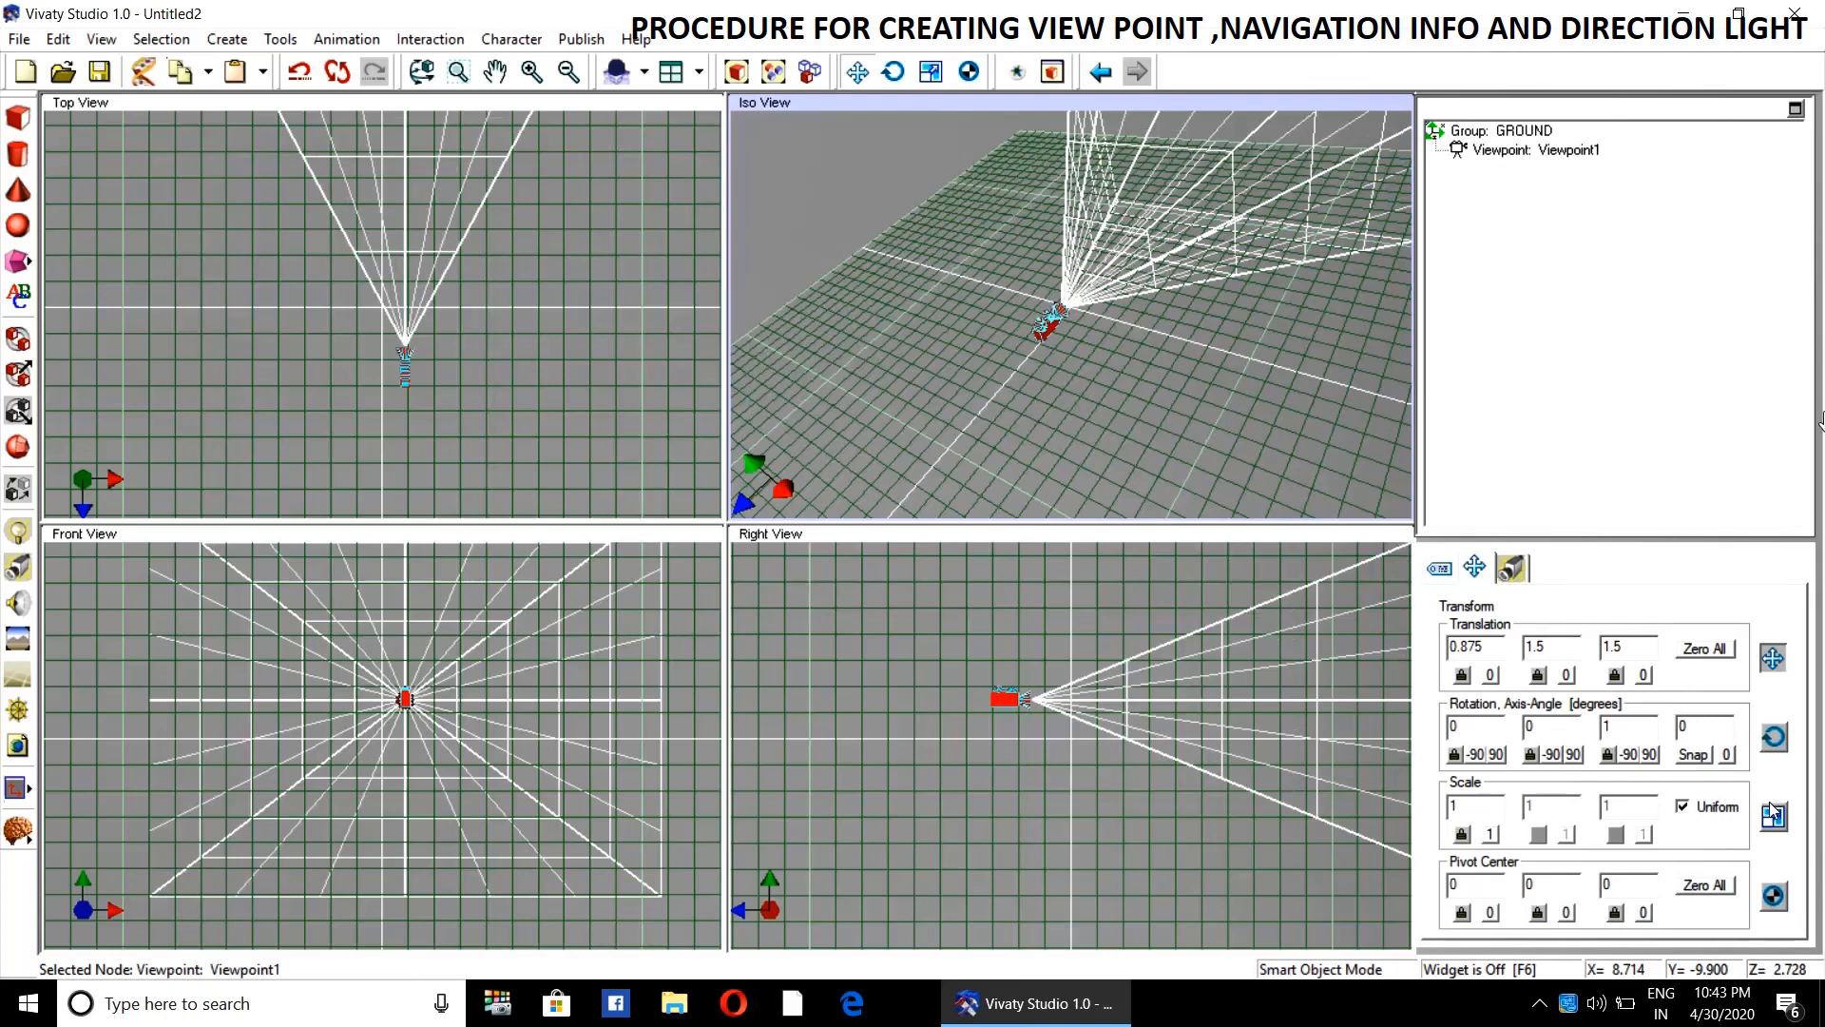
- Rotate the viewpoint about the X axis with a rotation angle of -44.9772 degrees
{"action": "left_click", "coordinate": [1482, 755]}
{"action": "left_click", "coordinate": [1495, 756]}
{"action": "left_click", "coordinate": [1495, 756]}
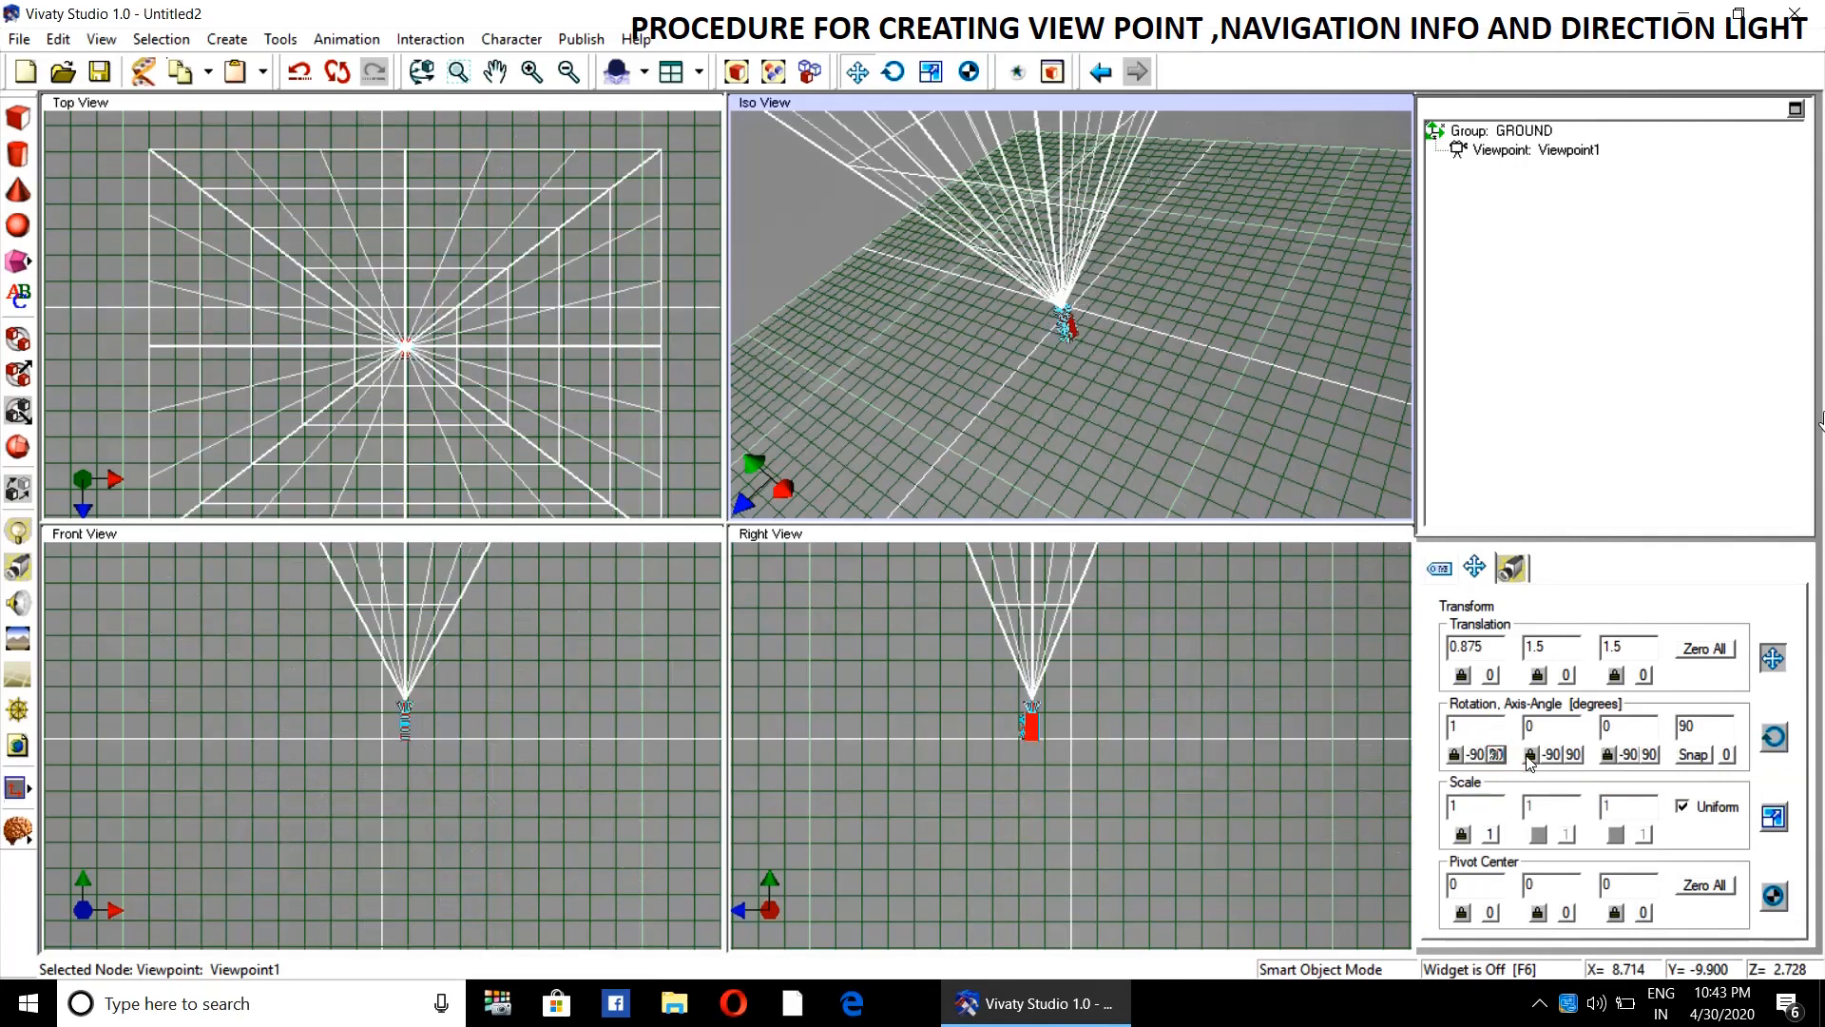
{"action": "double_click", "coordinate": [1712, 724]}
{"action": "type", "text": "-44.9772"}
{"action": "key", "text": "Return"}
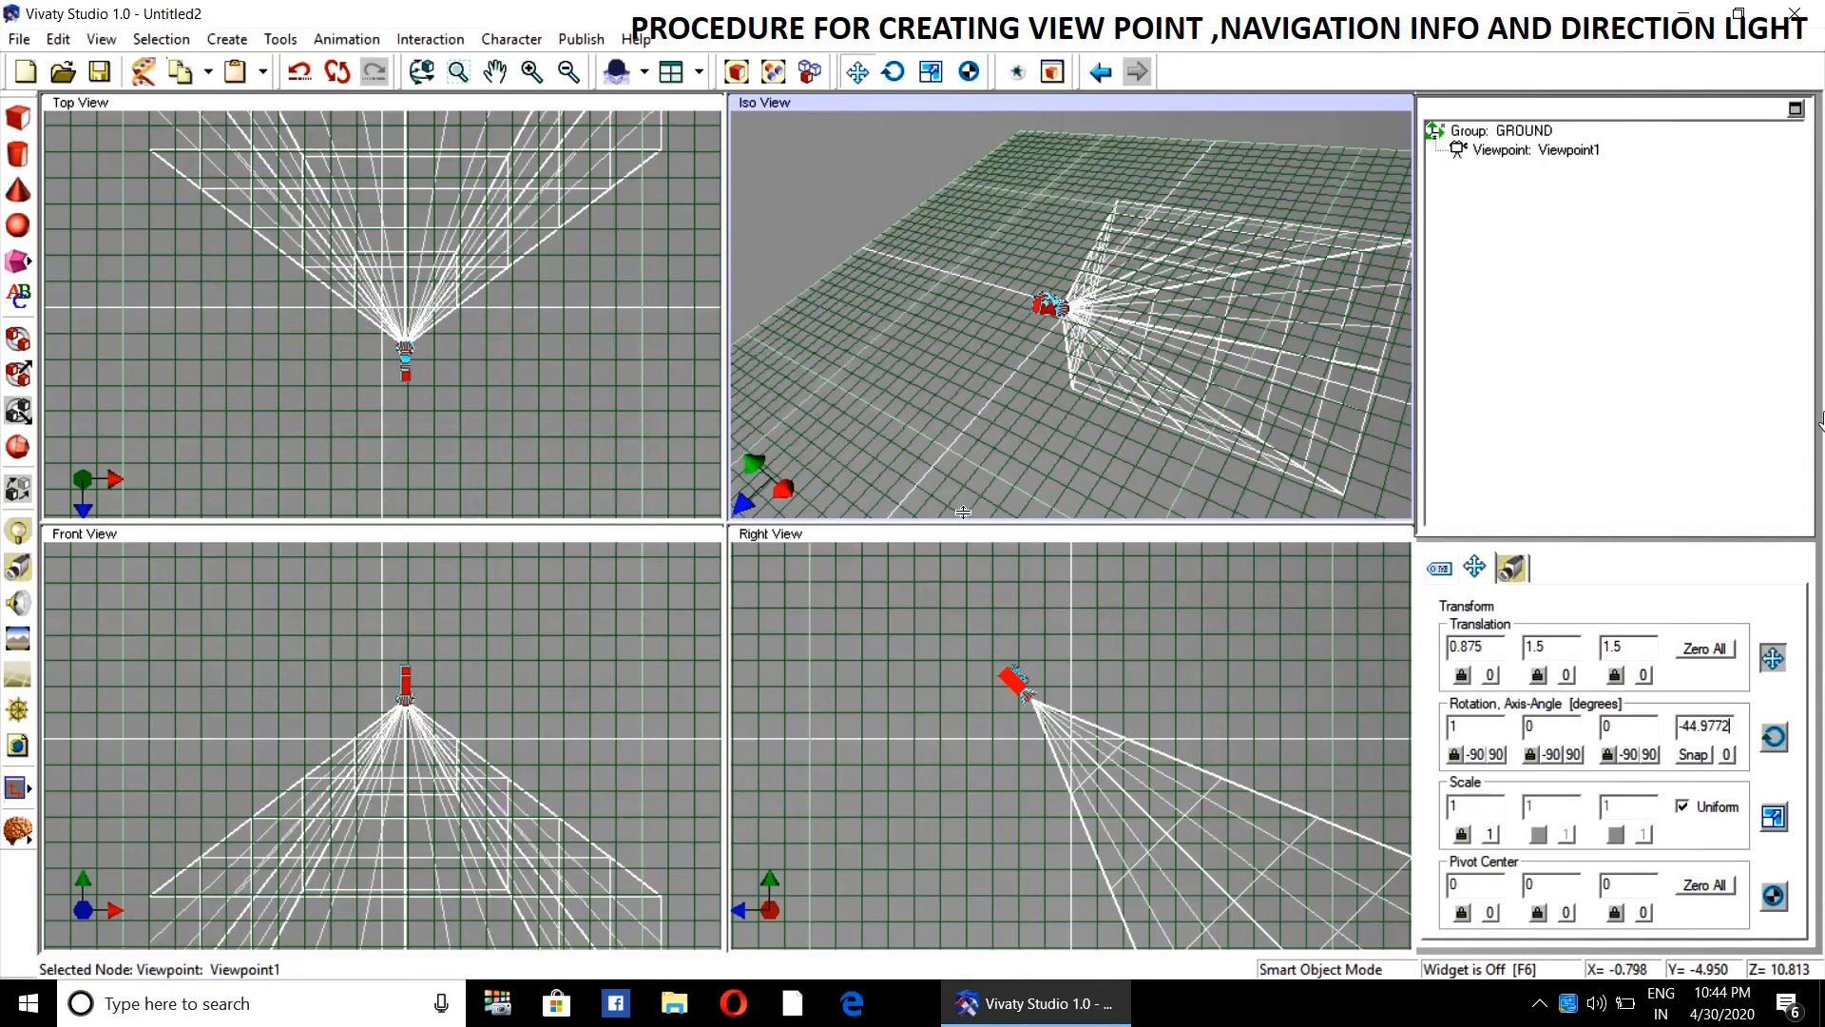
- Add a NavigationInfo node in the Iso view and reset its translation to zero on all axes
{"action": "left_click", "coordinate": [1000, 422]}
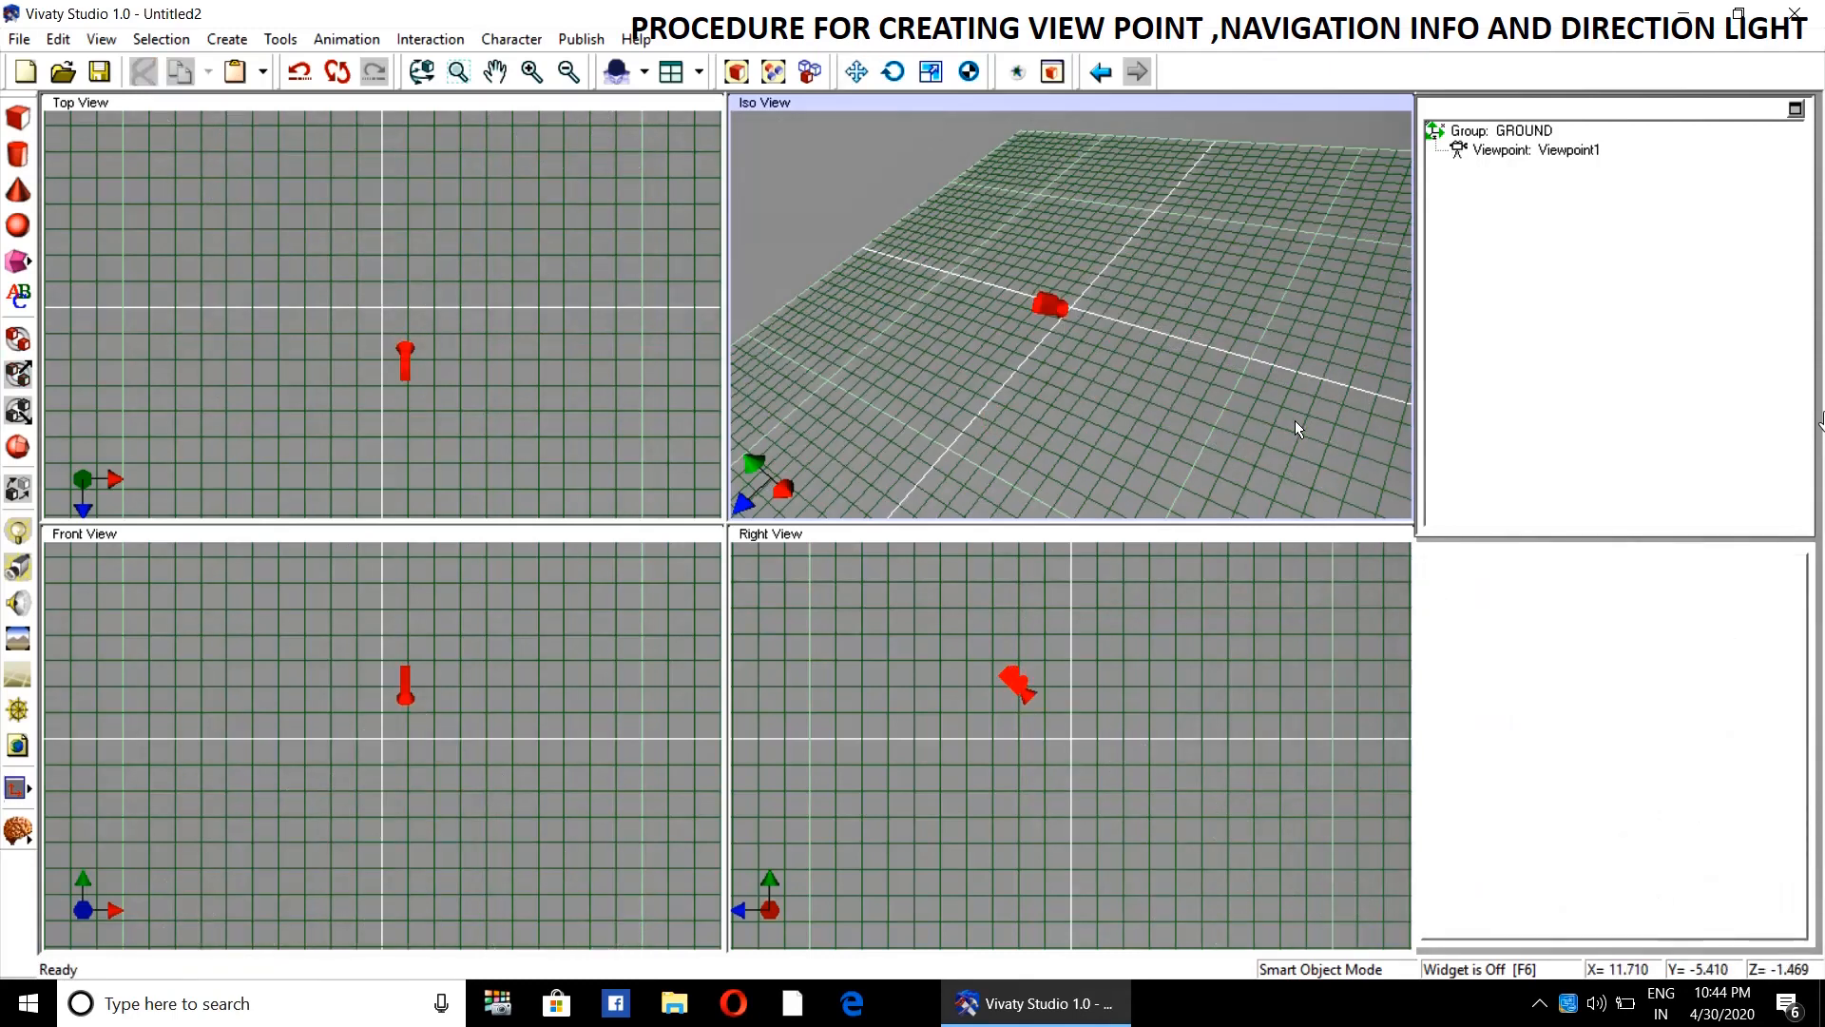
{"action": "left_click", "coordinate": [1287, 252]}
{"action": "left_click", "coordinate": [1512, 569]}
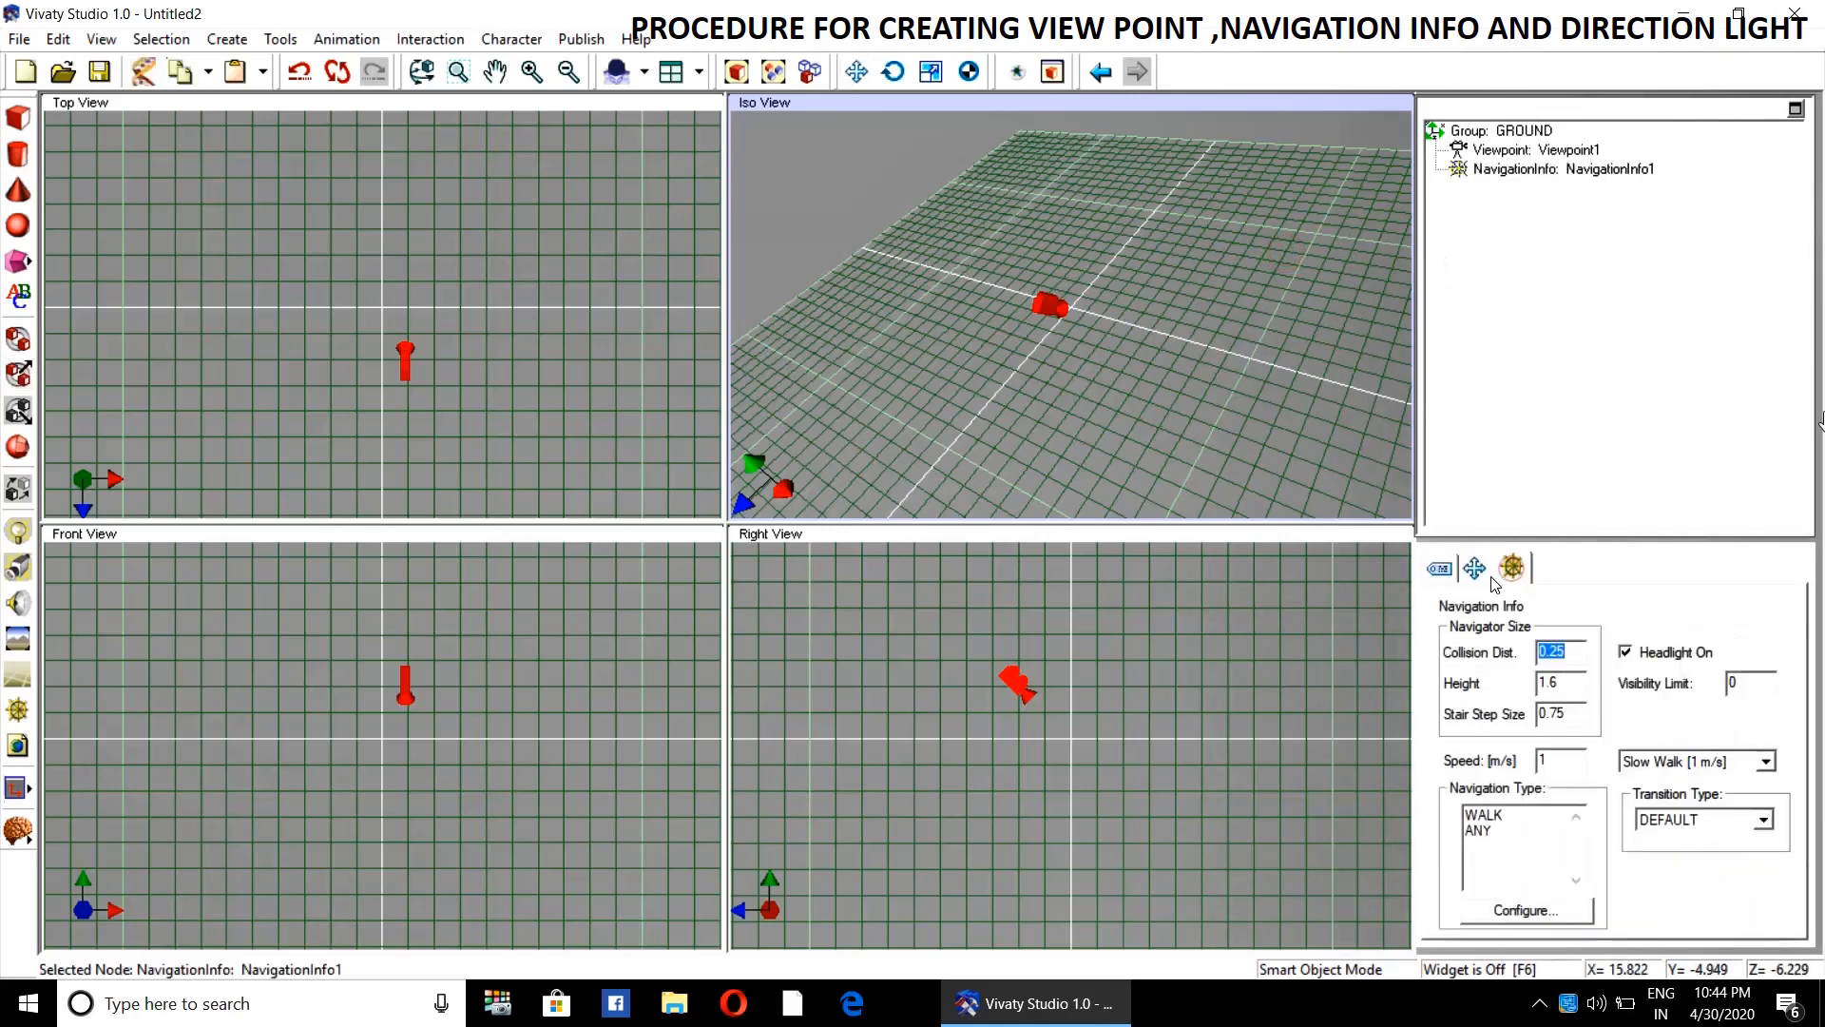
{"action": "left_click", "coordinate": [1474, 568]}
{"action": "left_click", "coordinate": [1691, 649]}
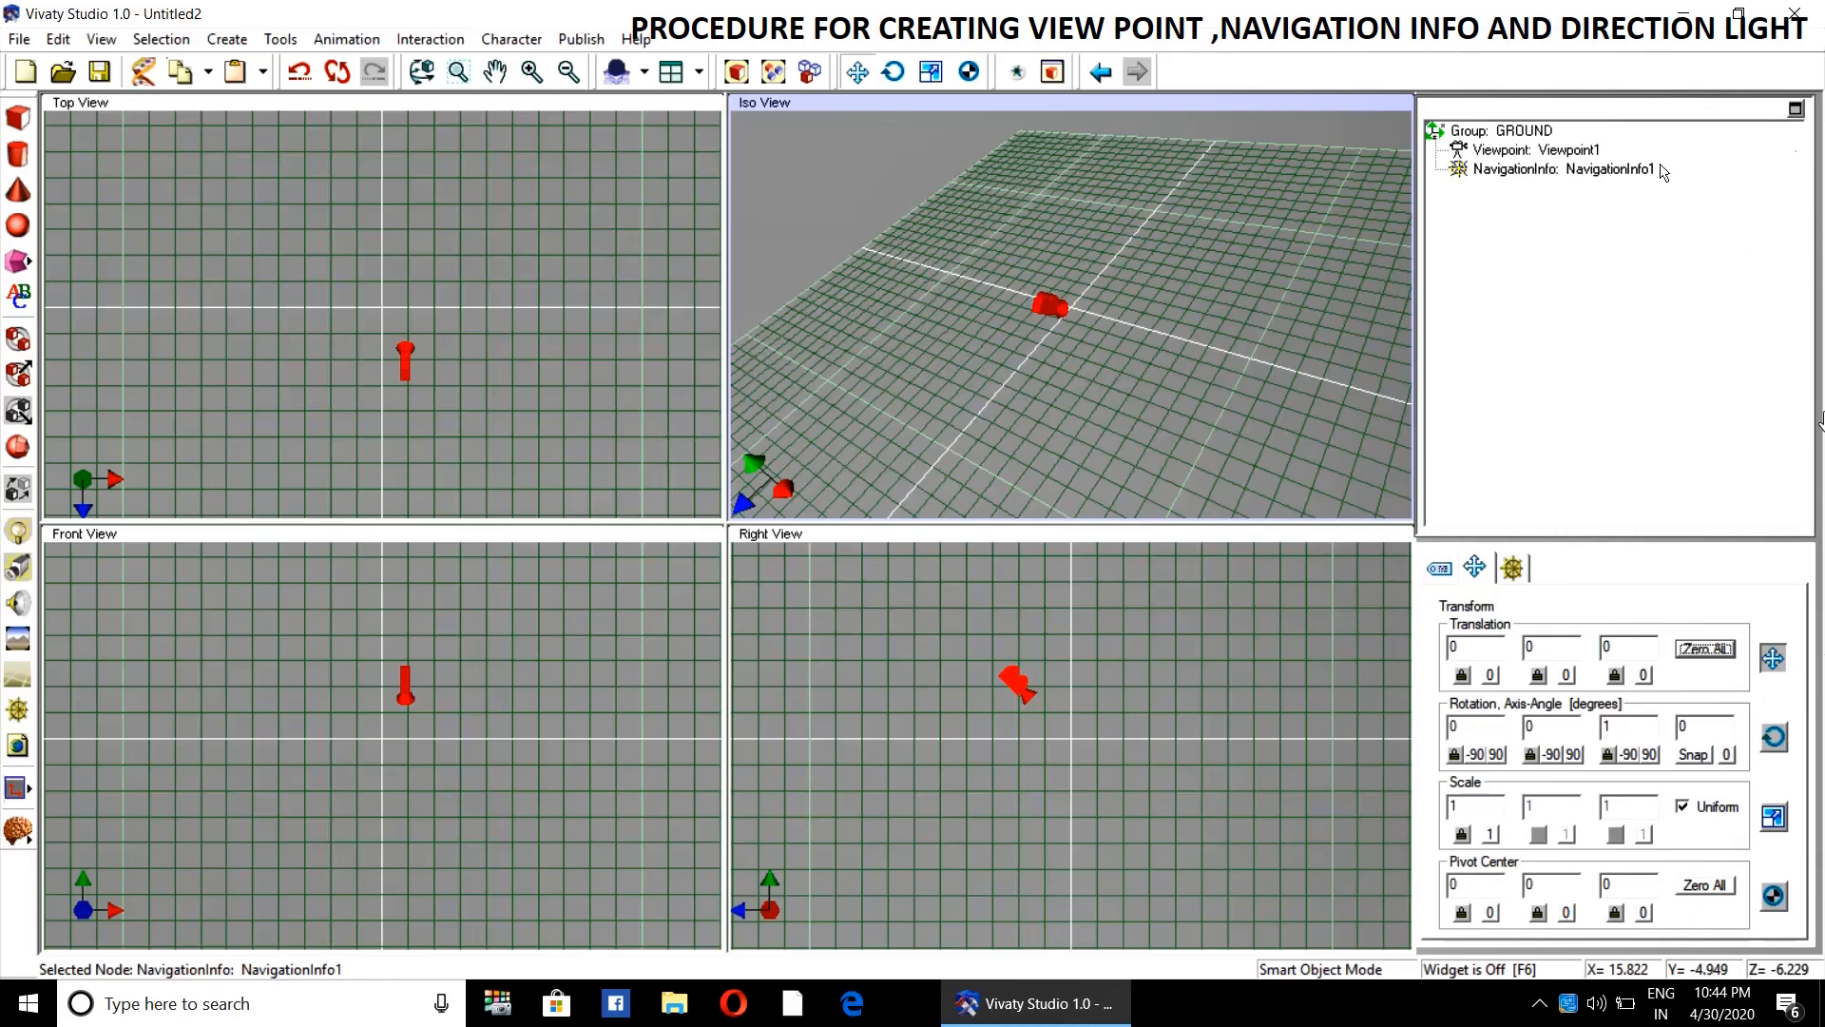
- Open the NavigationInfo node's settings and toggle its headlight off and back on
{"action": "left_click", "coordinate": [1609, 171]}
{"action": "left_click", "coordinate": [1513, 568]}
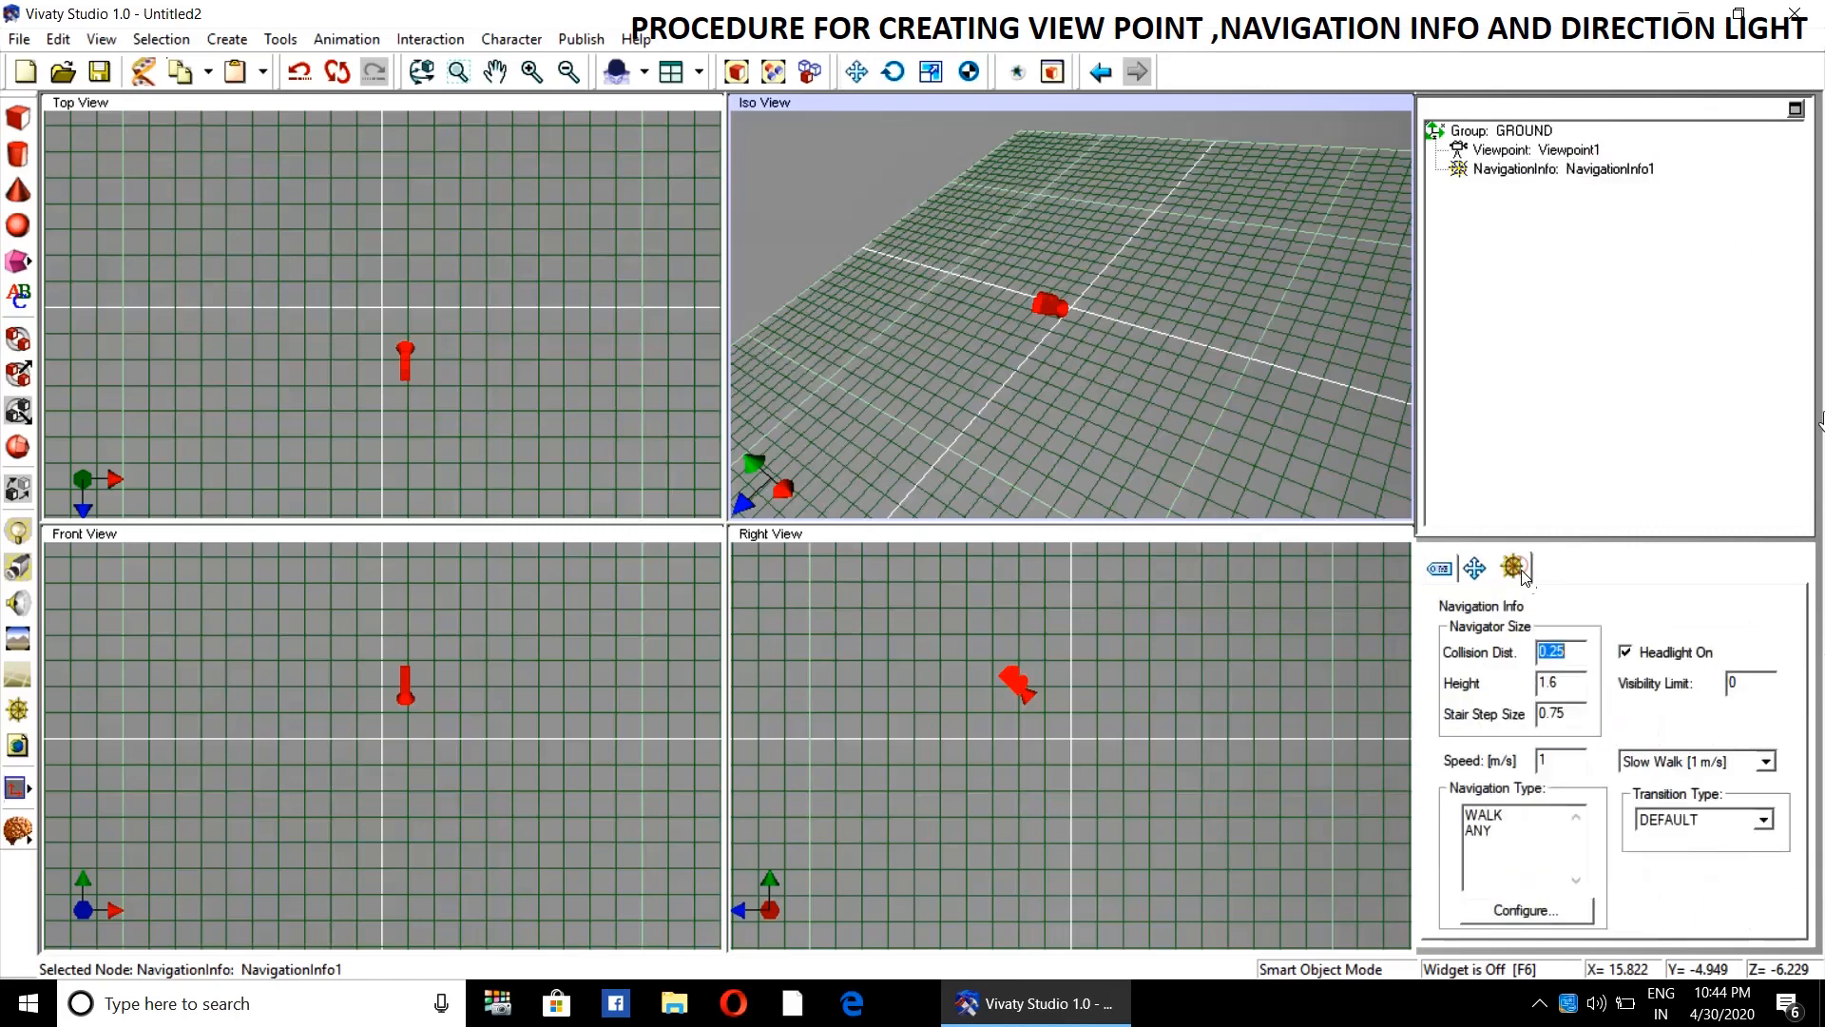
{"action": "left_click", "coordinate": [1647, 654]}
{"action": "left_click", "coordinate": [1647, 654]}
{"action": "left_click", "coordinate": [1190, 420]}
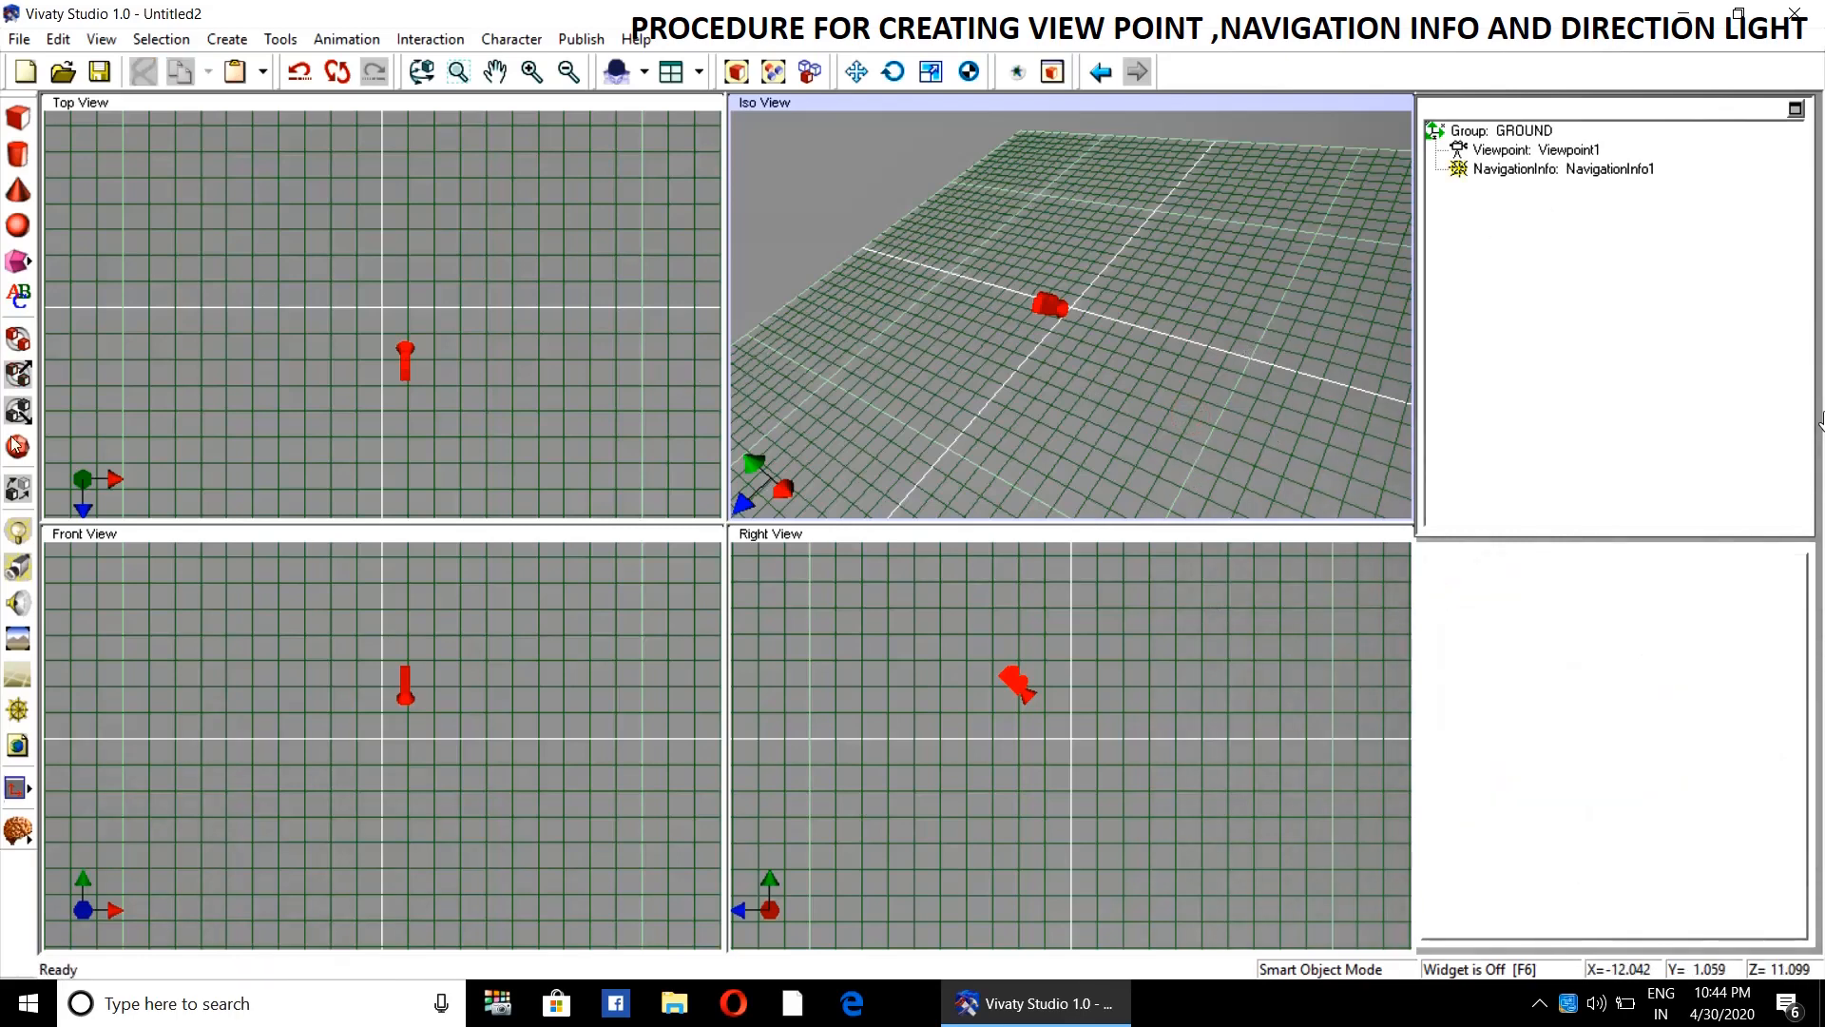
- Place a directional light in the Iso view and reset its translation to zero on all axes
{"action": "left_click", "coordinate": [17, 533]}
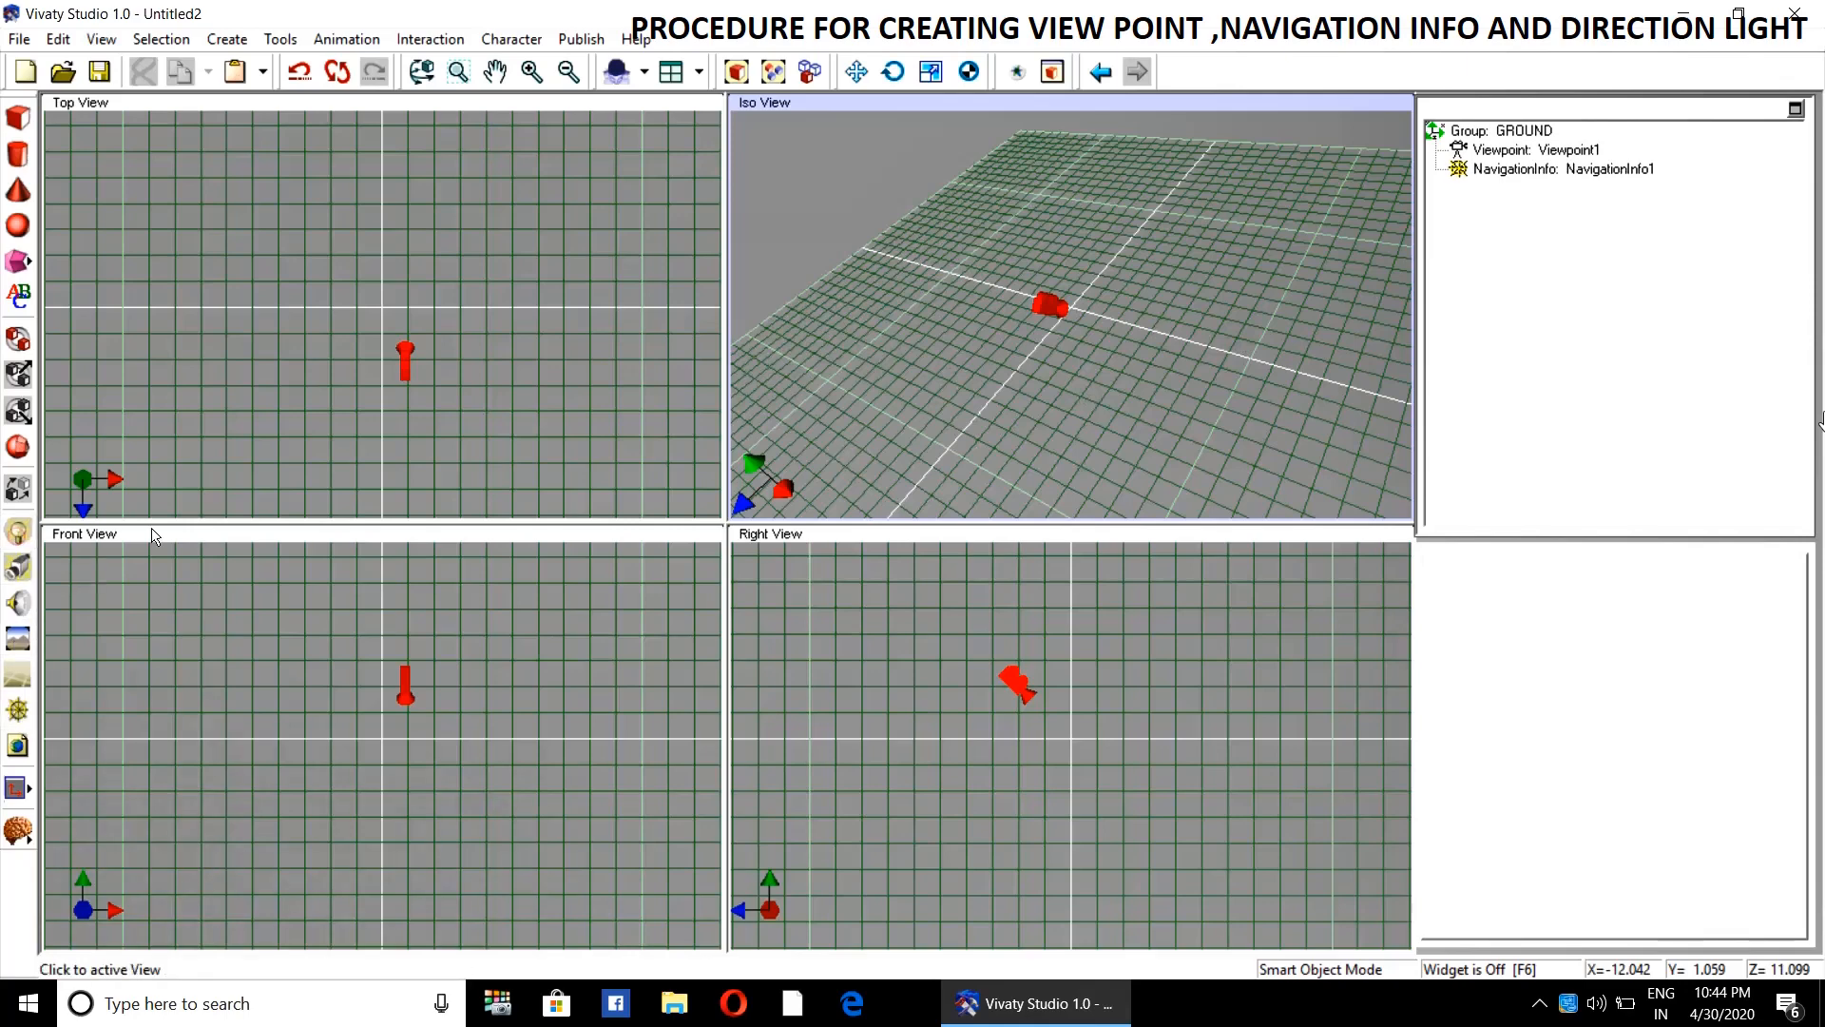
{"action": "left_click", "coordinate": [1050, 380]}
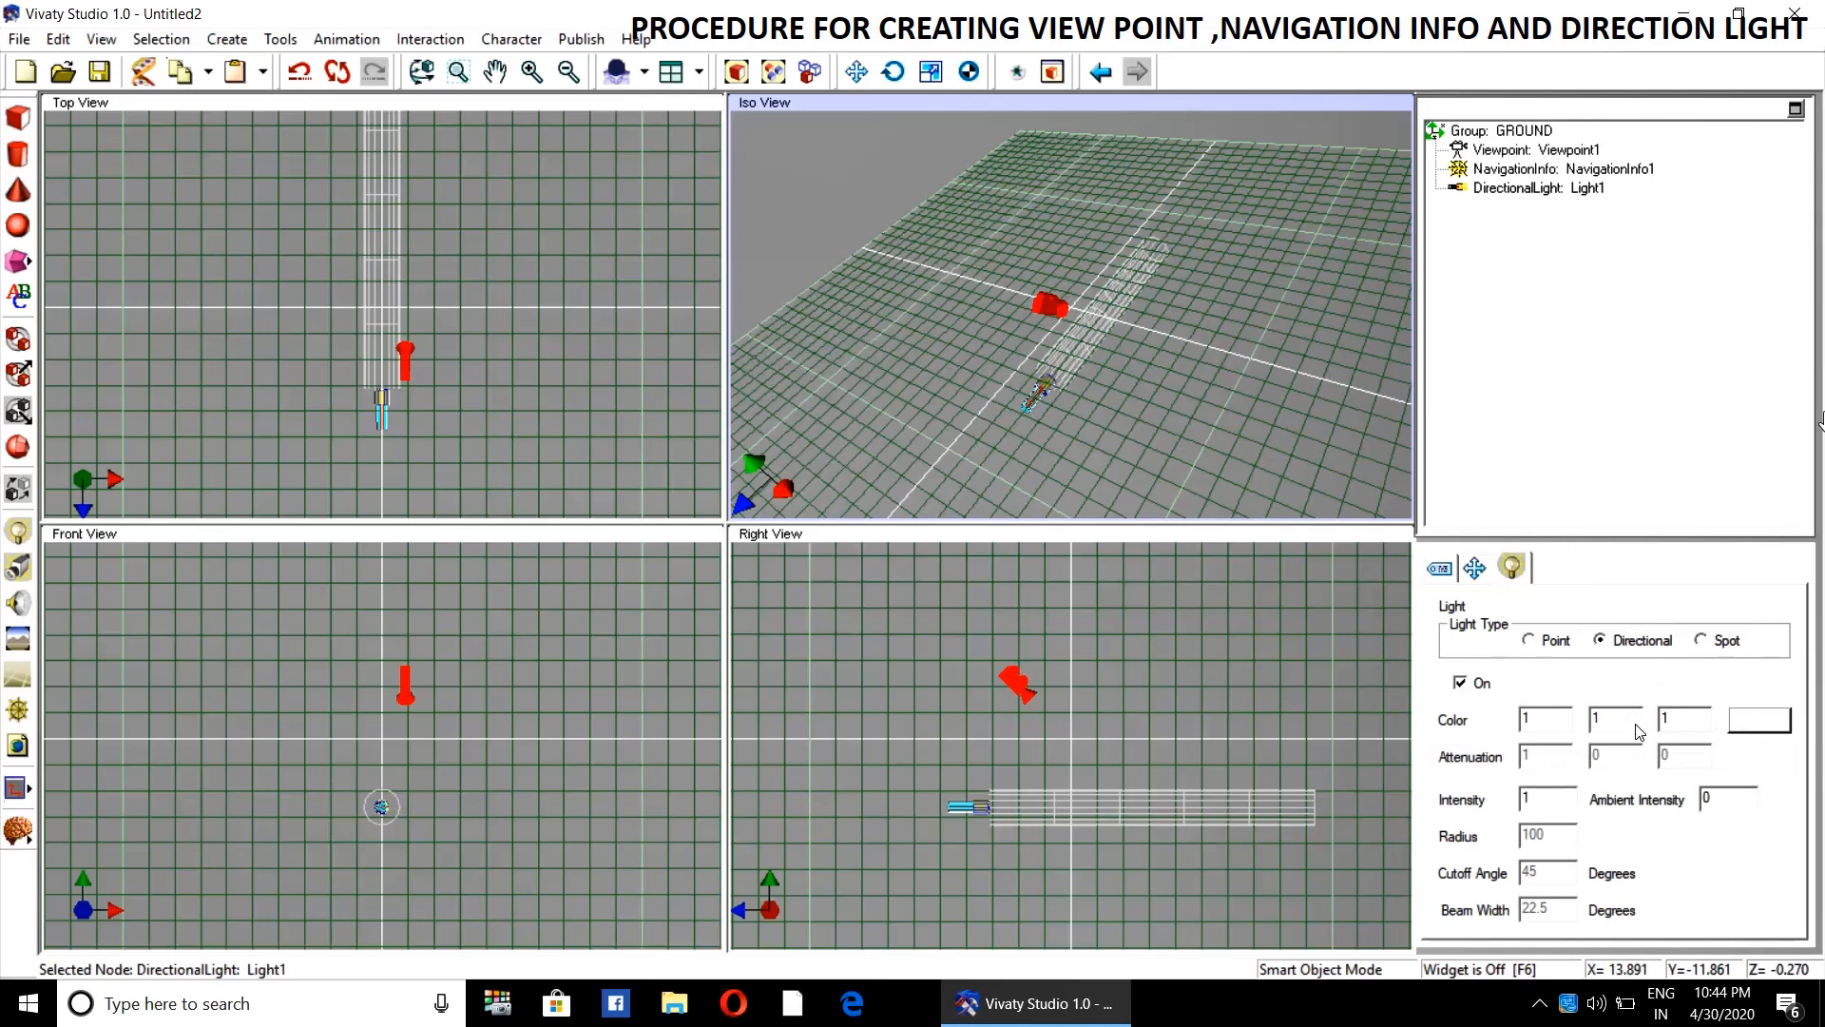
{"action": "left_click", "coordinate": [1474, 569]}
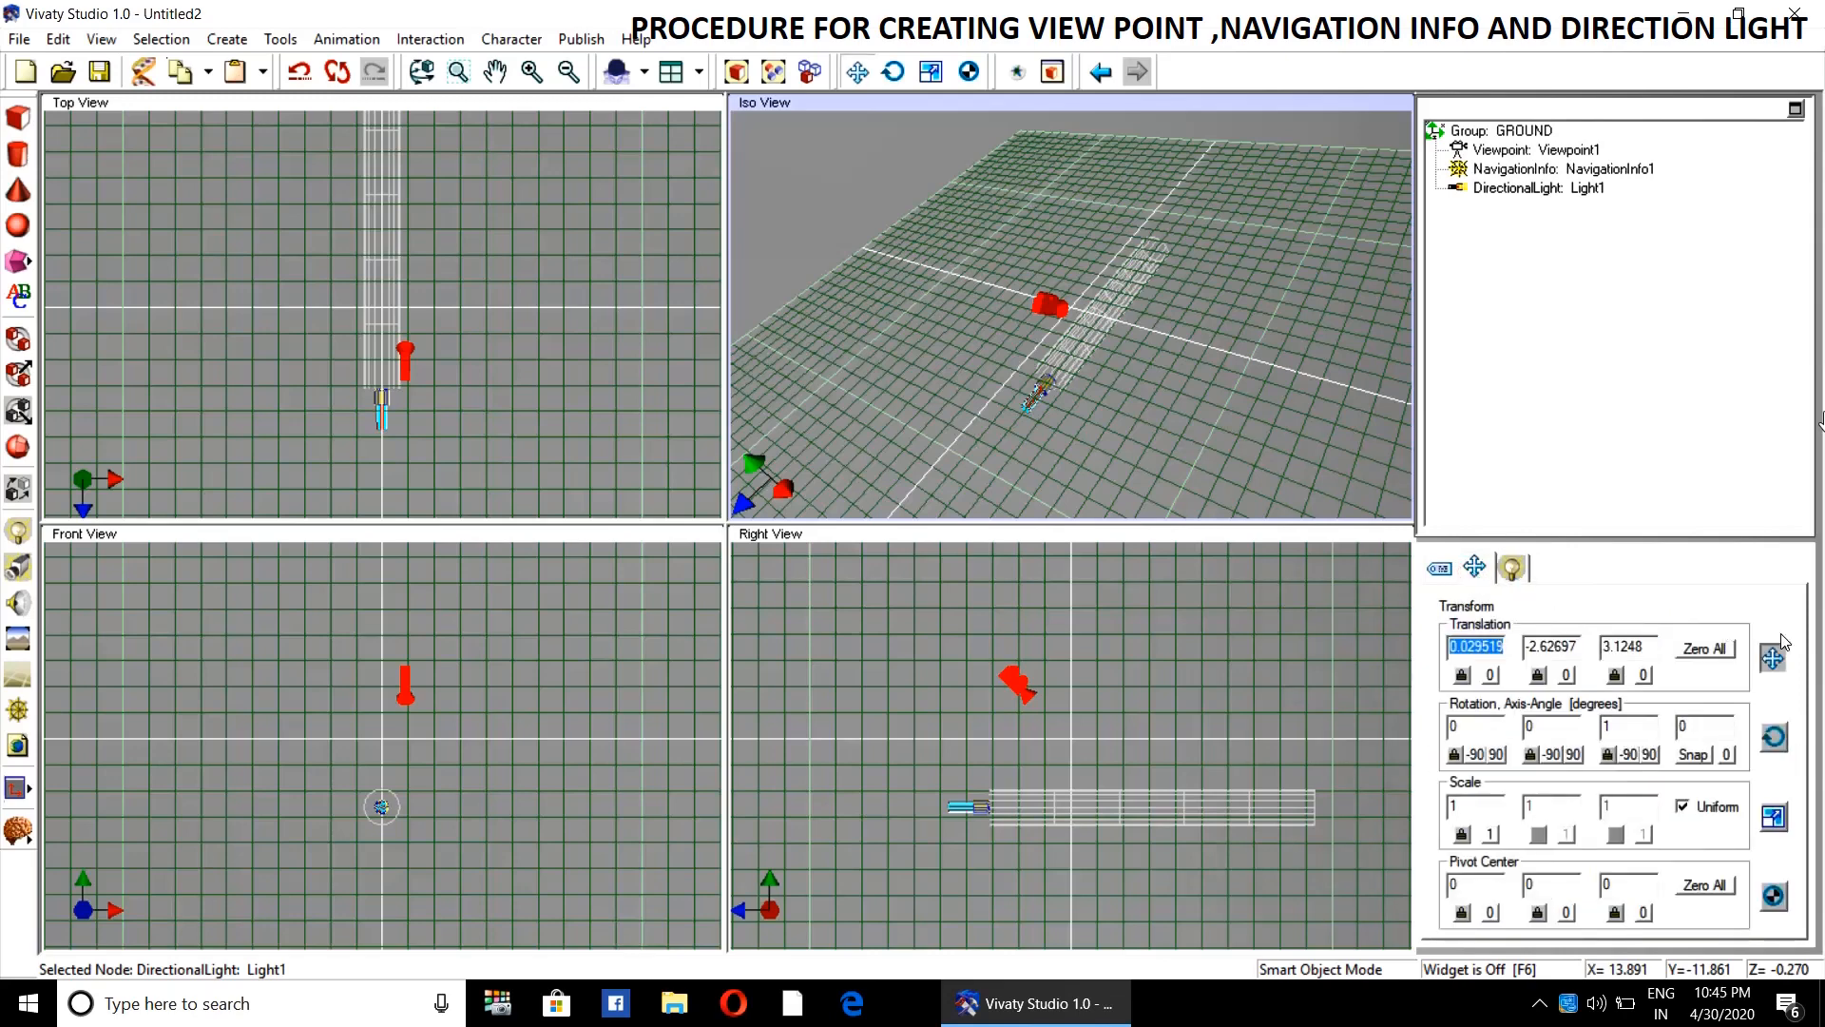
{"action": "left_click", "coordinate": [1716, 650]}
- Try to set the directional light's rotation axis X component to -0.89443 and adjust its rotation about Z
{"action": "double_click", "coordinate": [1474, 726]}
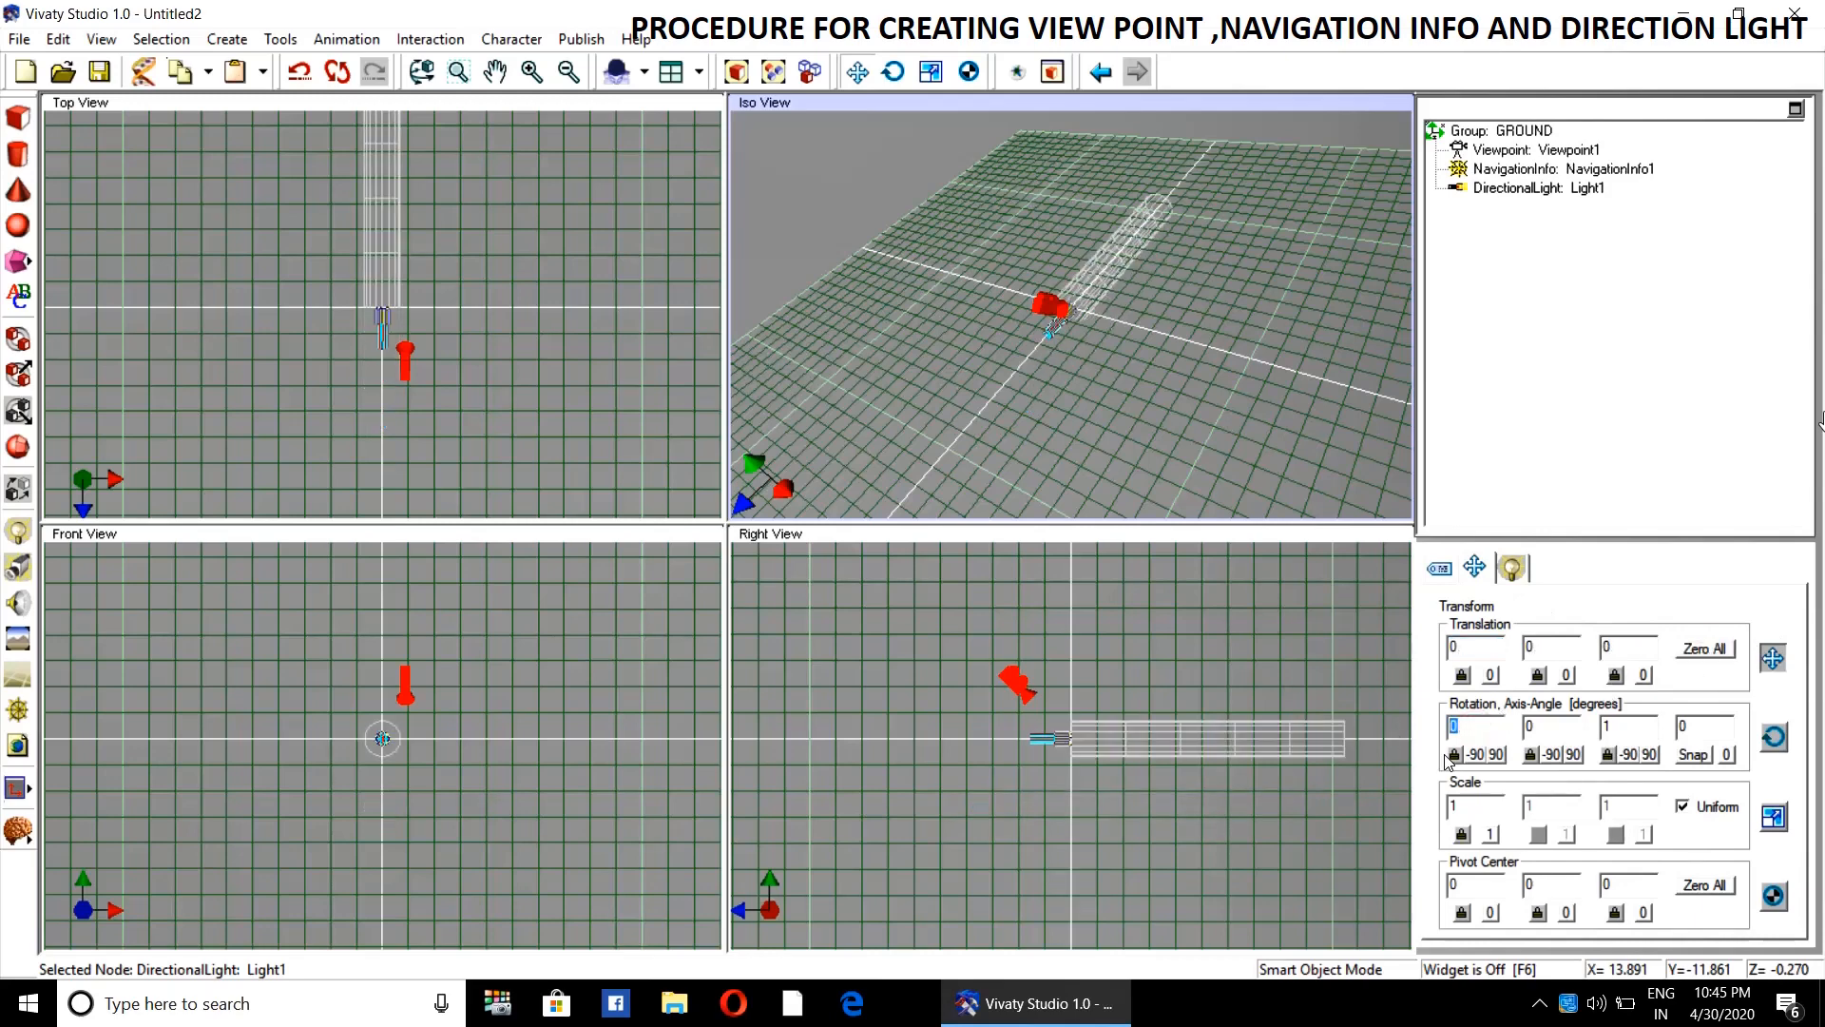
{"action": "type", "text": "-0.89443"}
{"action": "left_click", "coordinate": [1548, 726]}
{"action": "left_click", "coordinate": [1630, 753]}
{"action": "left_click", "coordinate": [1648, 755]}
{"action": "left_click", "coordinate": [1630, 755]}
{"action": "left_click", "coordinate": [1630, 755]}
{"action": "left_click", "coordinate": [1630, 756]}
{"action": "left_click", "coordinate": [1631, 756]}
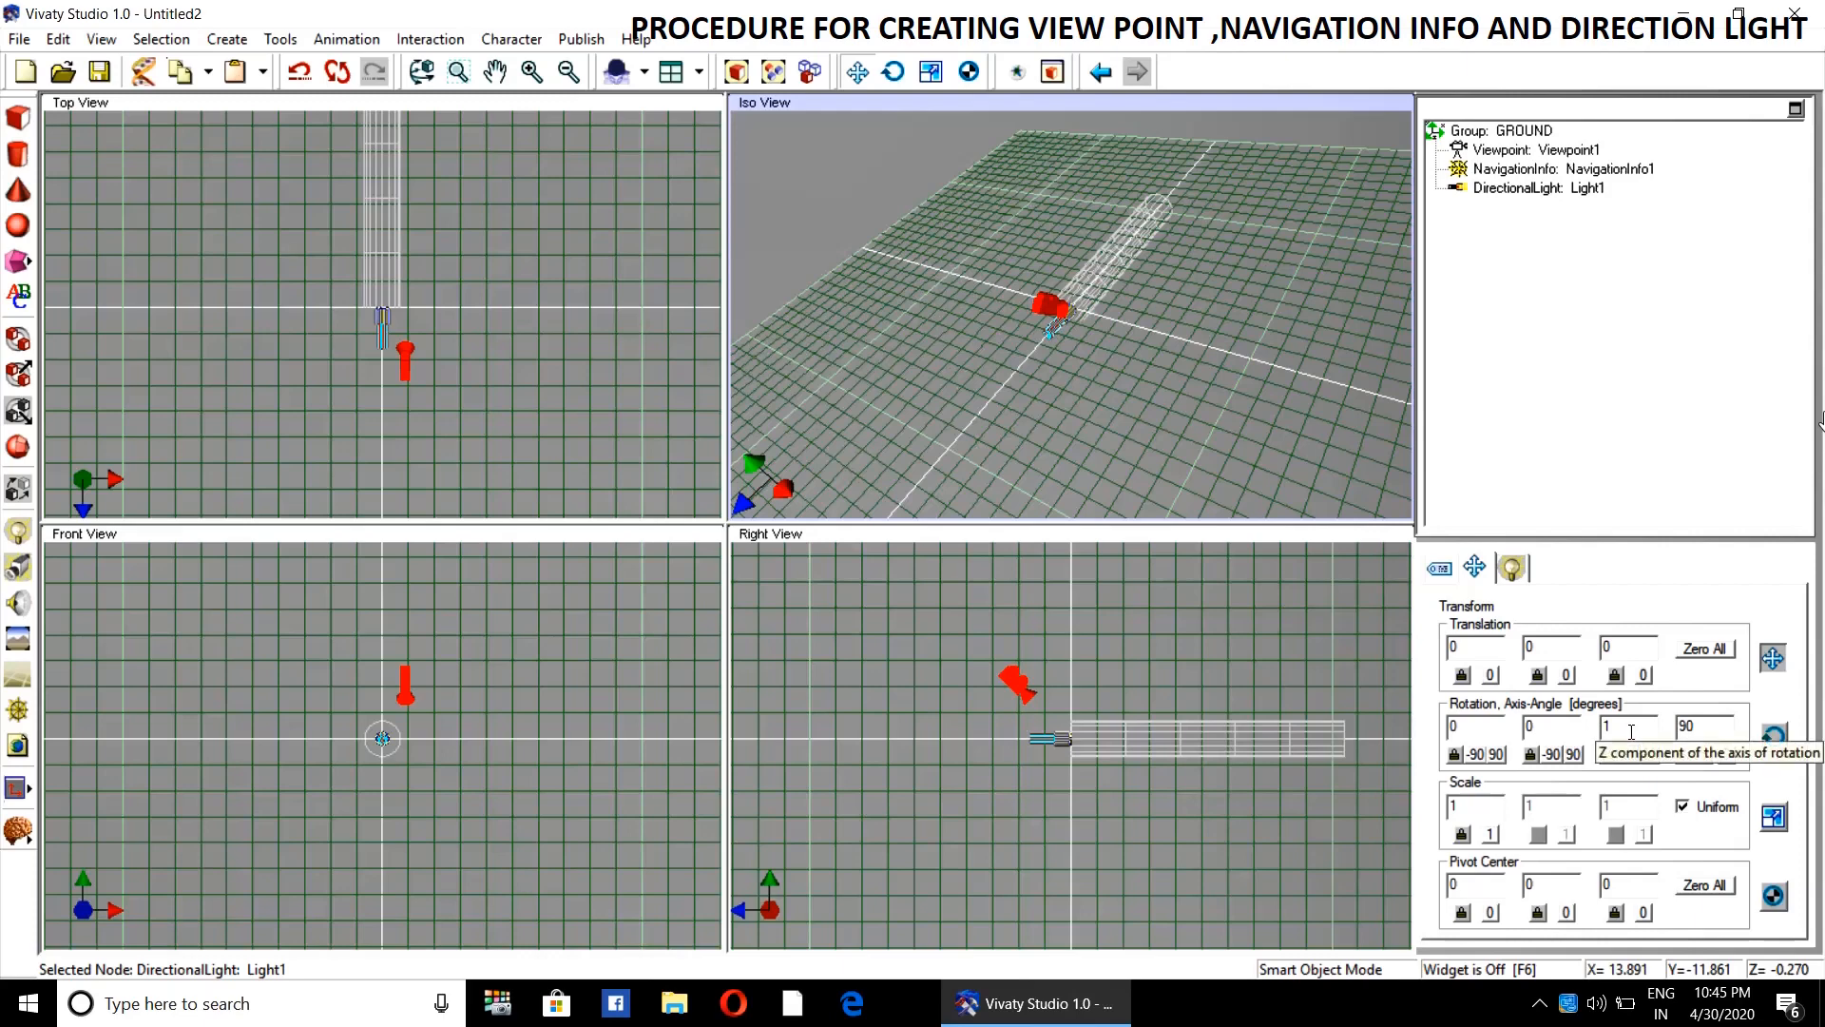
- Set the directional light's rotation angle to 77.3956 degrees
{"action": "double_click", "coordinate": [1709, 727]}
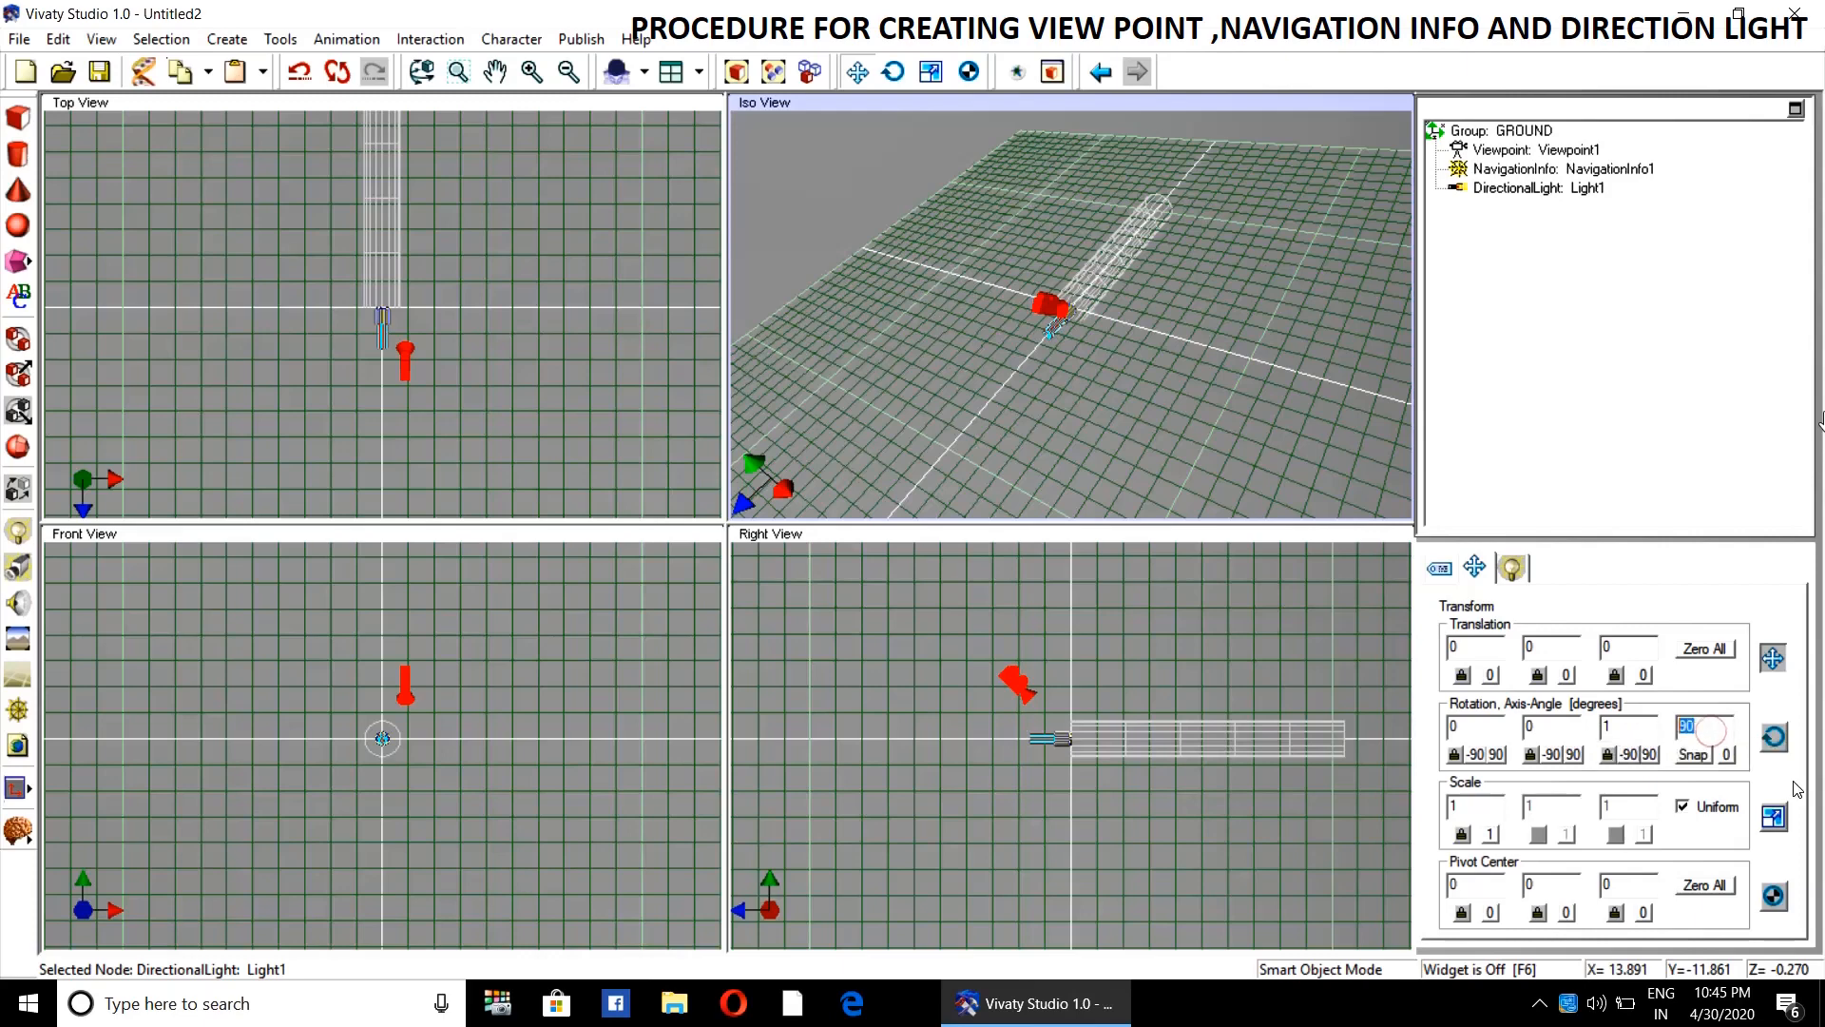
{"action": "type", "text": "77.3956"}
{"action": "key", "text": "Return"}
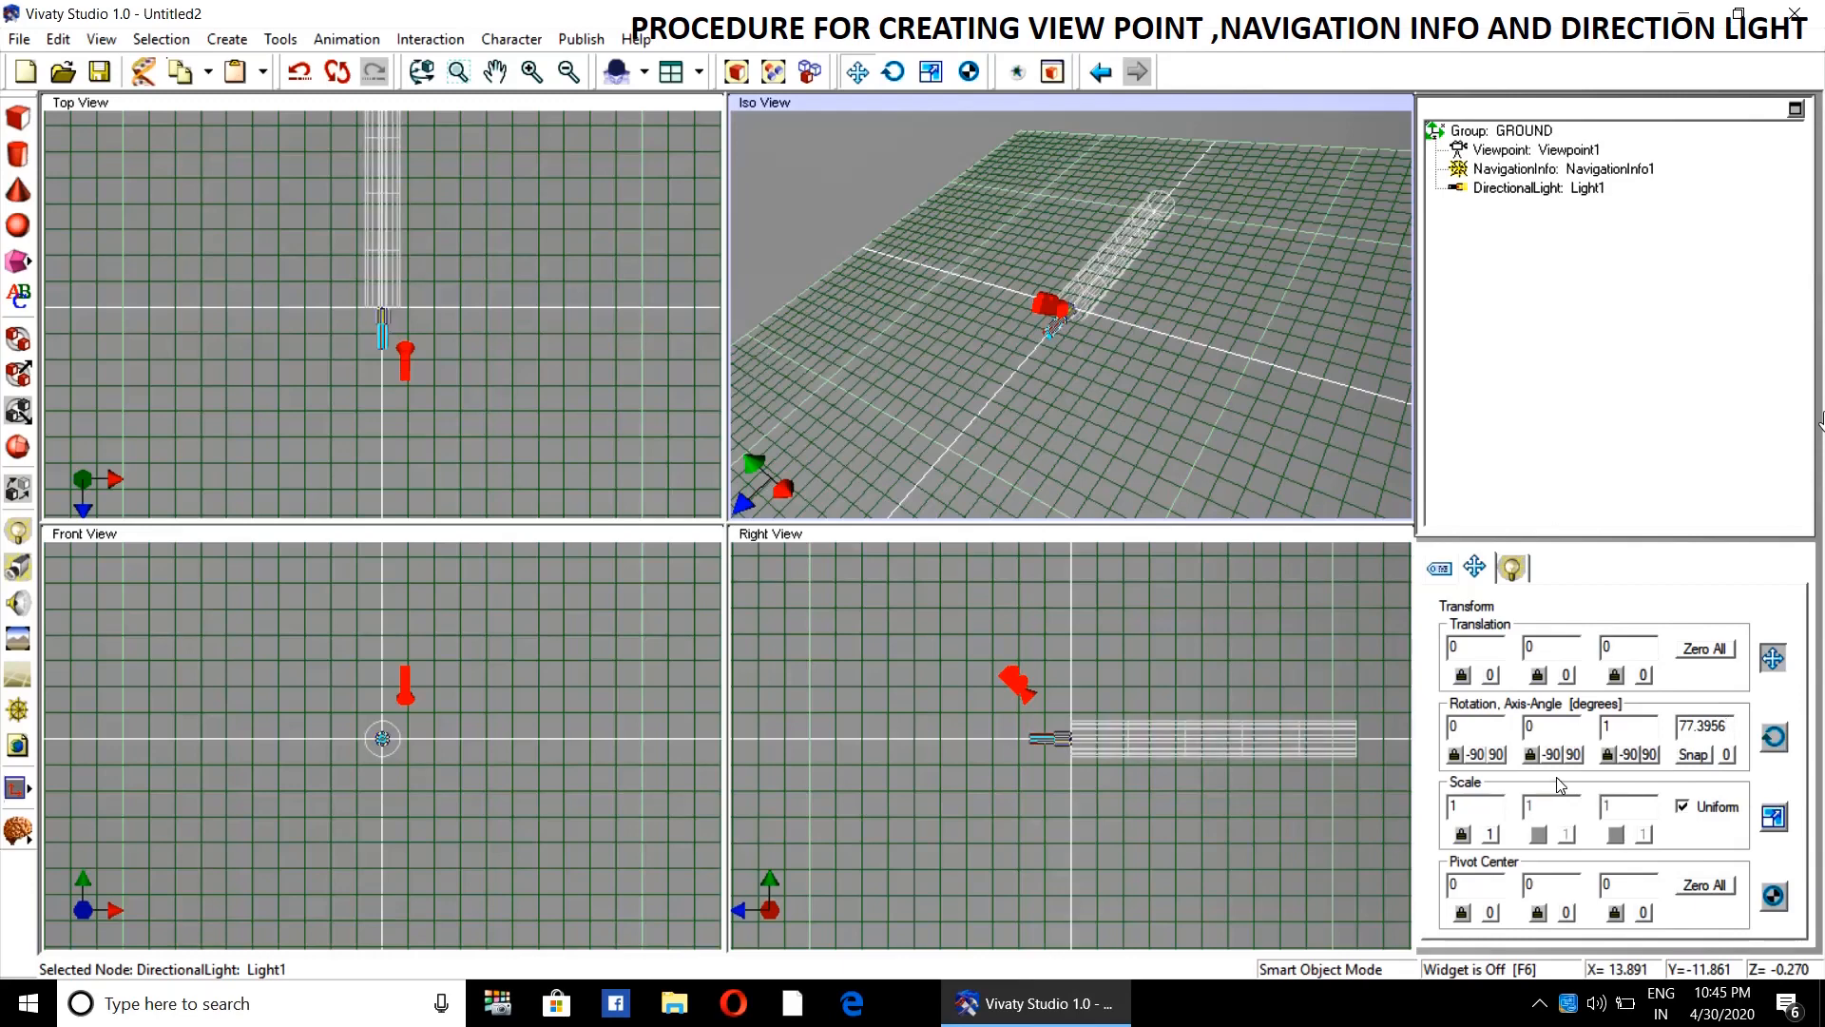
- Try the 90-degree rotation options for the directional light's Z axis
{"action": "left_click", "coordinate": [1626, 756]}
{"action": "left_click", "coordinate": [1650, 755]}
{"action": "left_click", "coordinate": [1650, 755]}
{"action": "left_click", "coordinate": [1626, 755]}
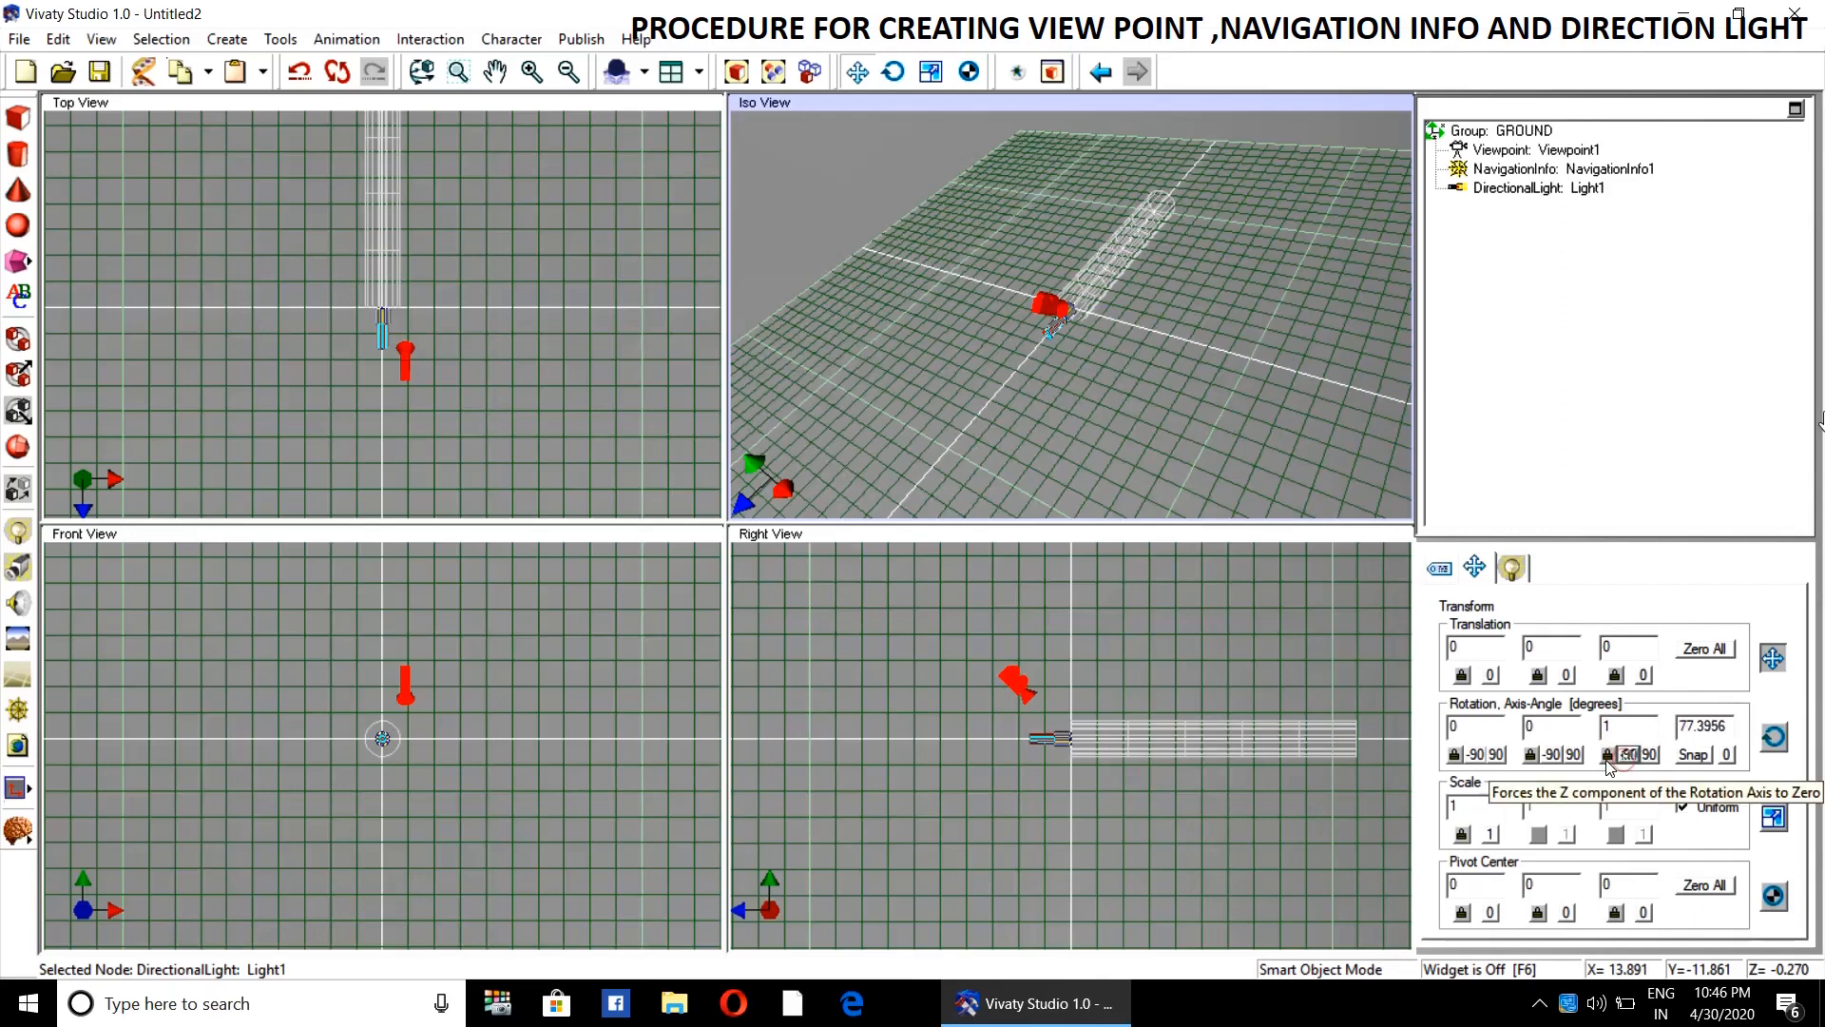
- Set the directional light's rotation axis to X -0.8, Y -0.4 and Z 0, and dismiss the mail reminder notification
{"action": "double_click", "coordinate": [1454, 726]}
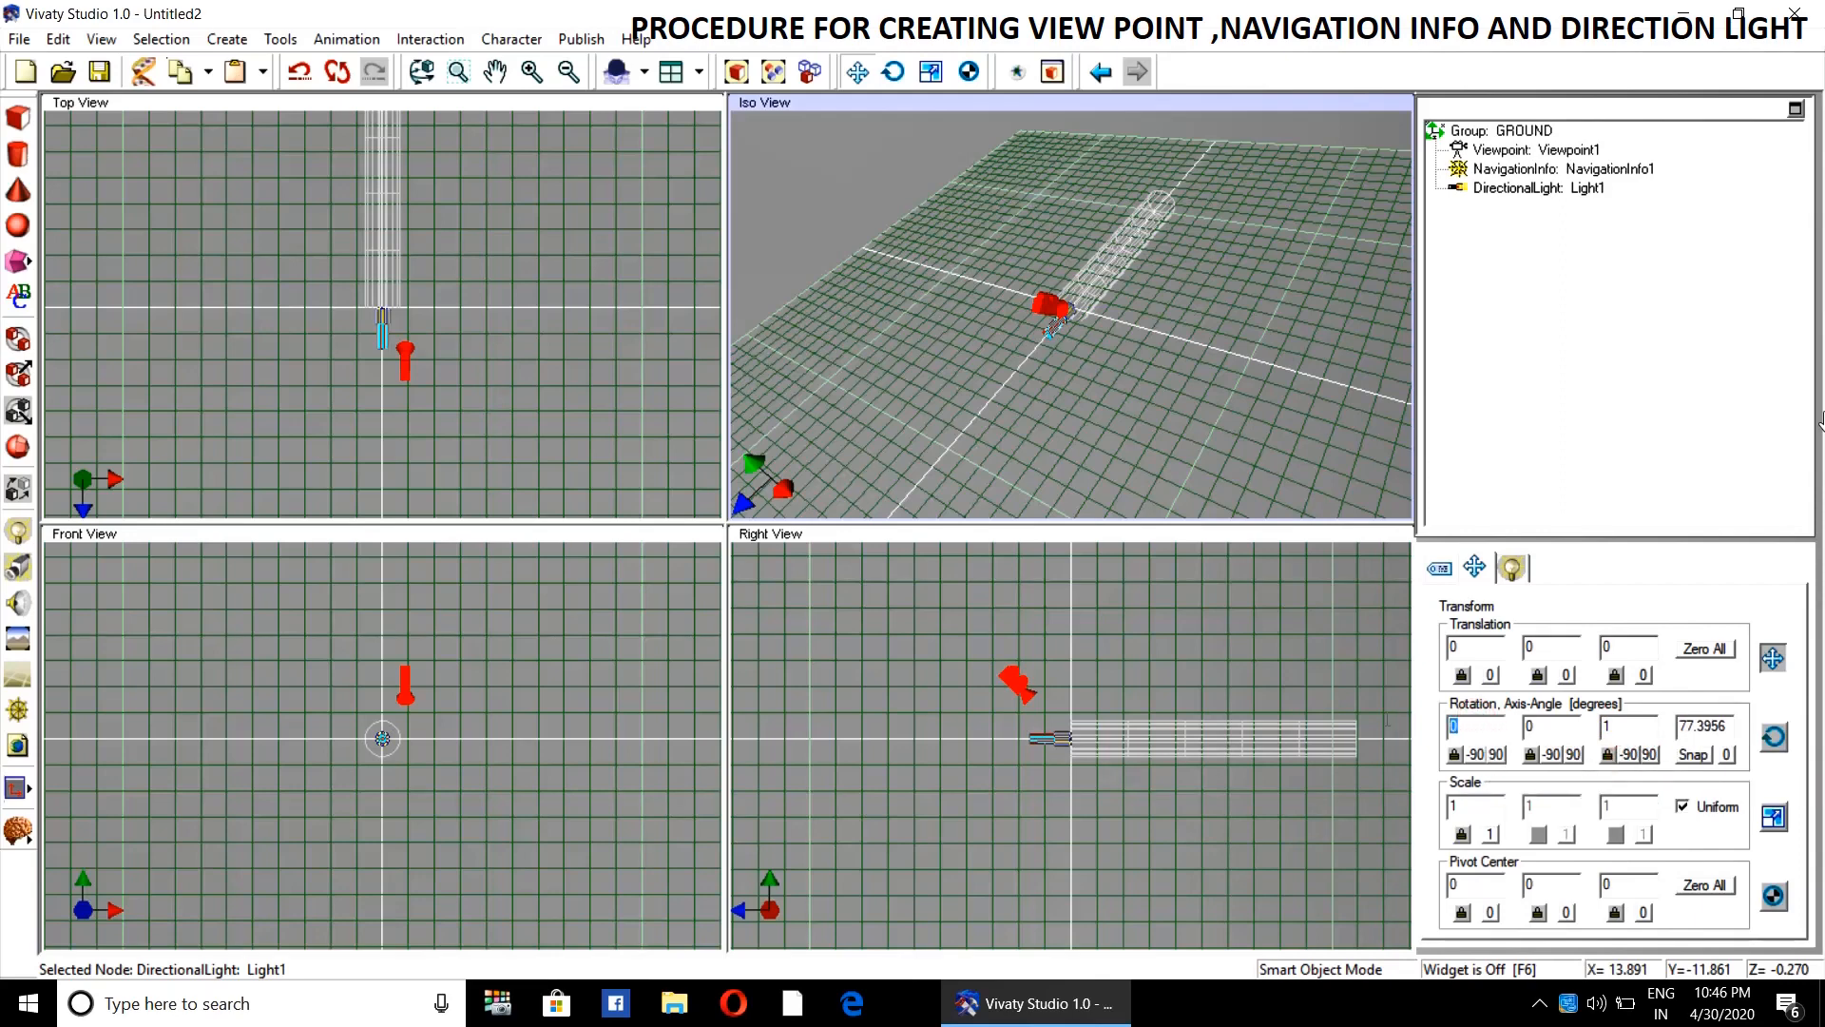
{"action": "type", "text": "-0.8"}
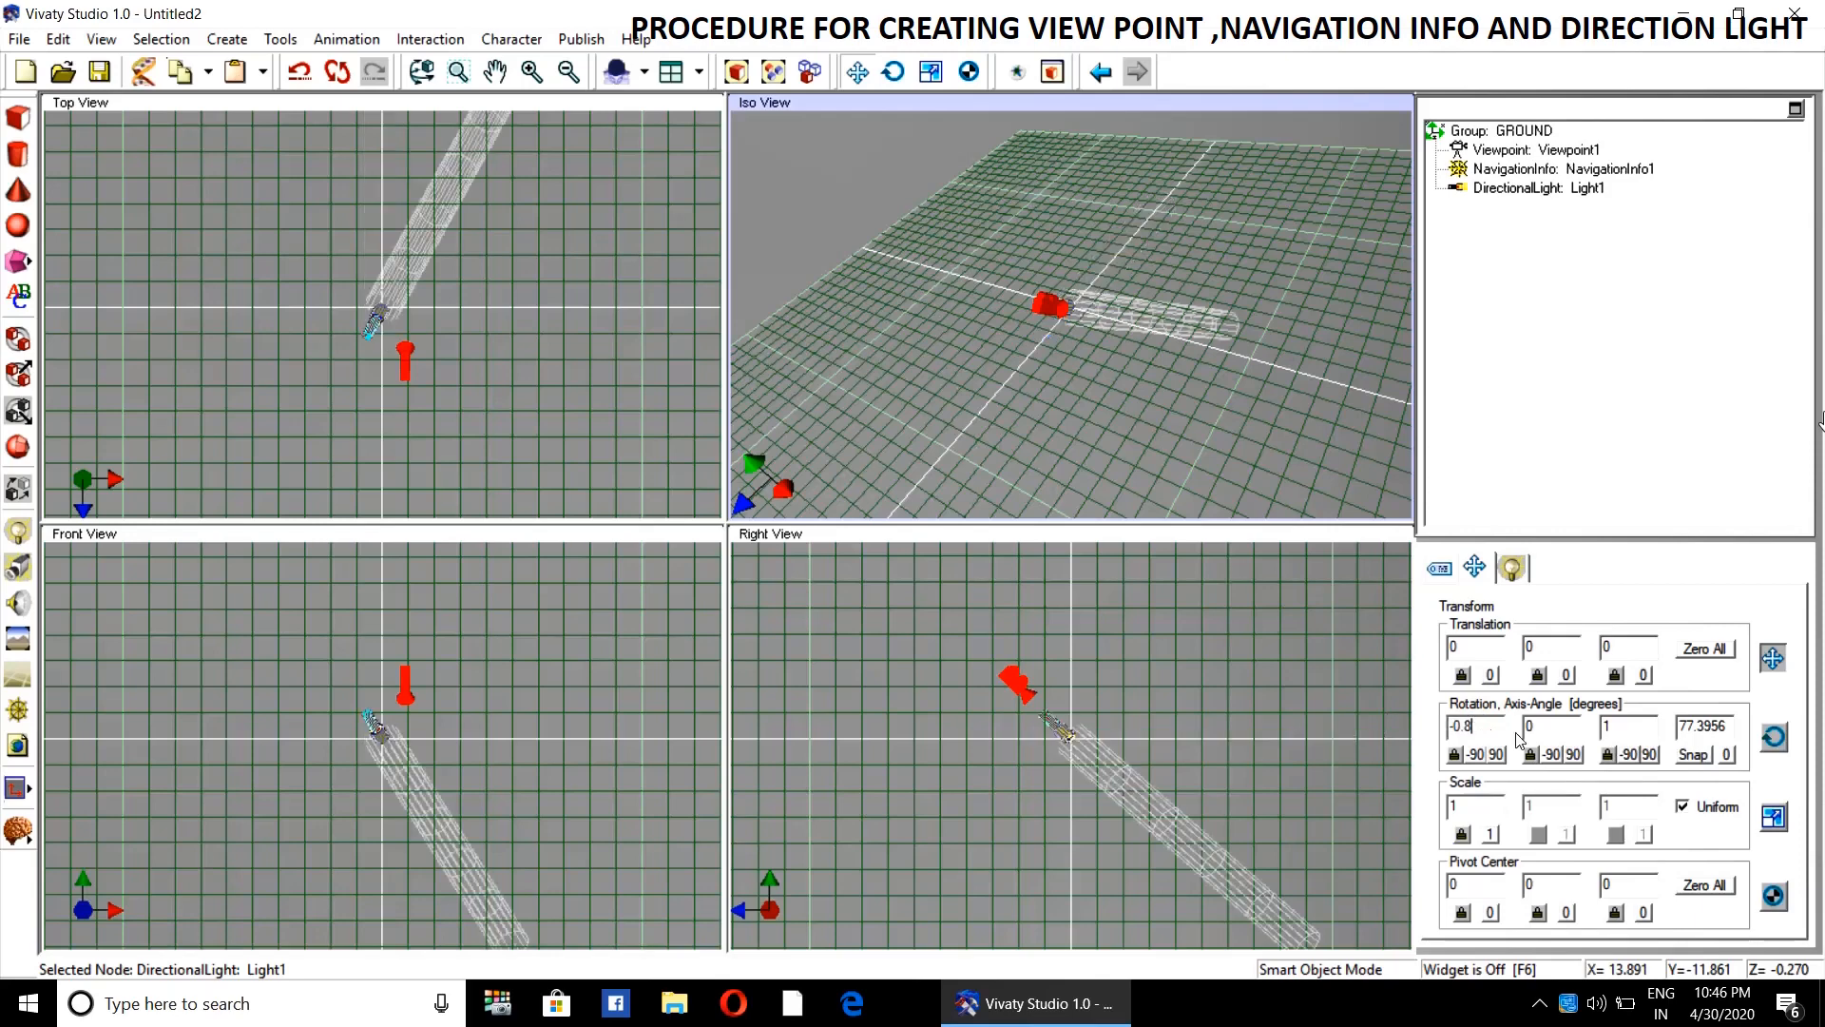
{"action": "double_click", "coordinate": [1566, 728]}
{"action": "type", "text": "-0.4"}
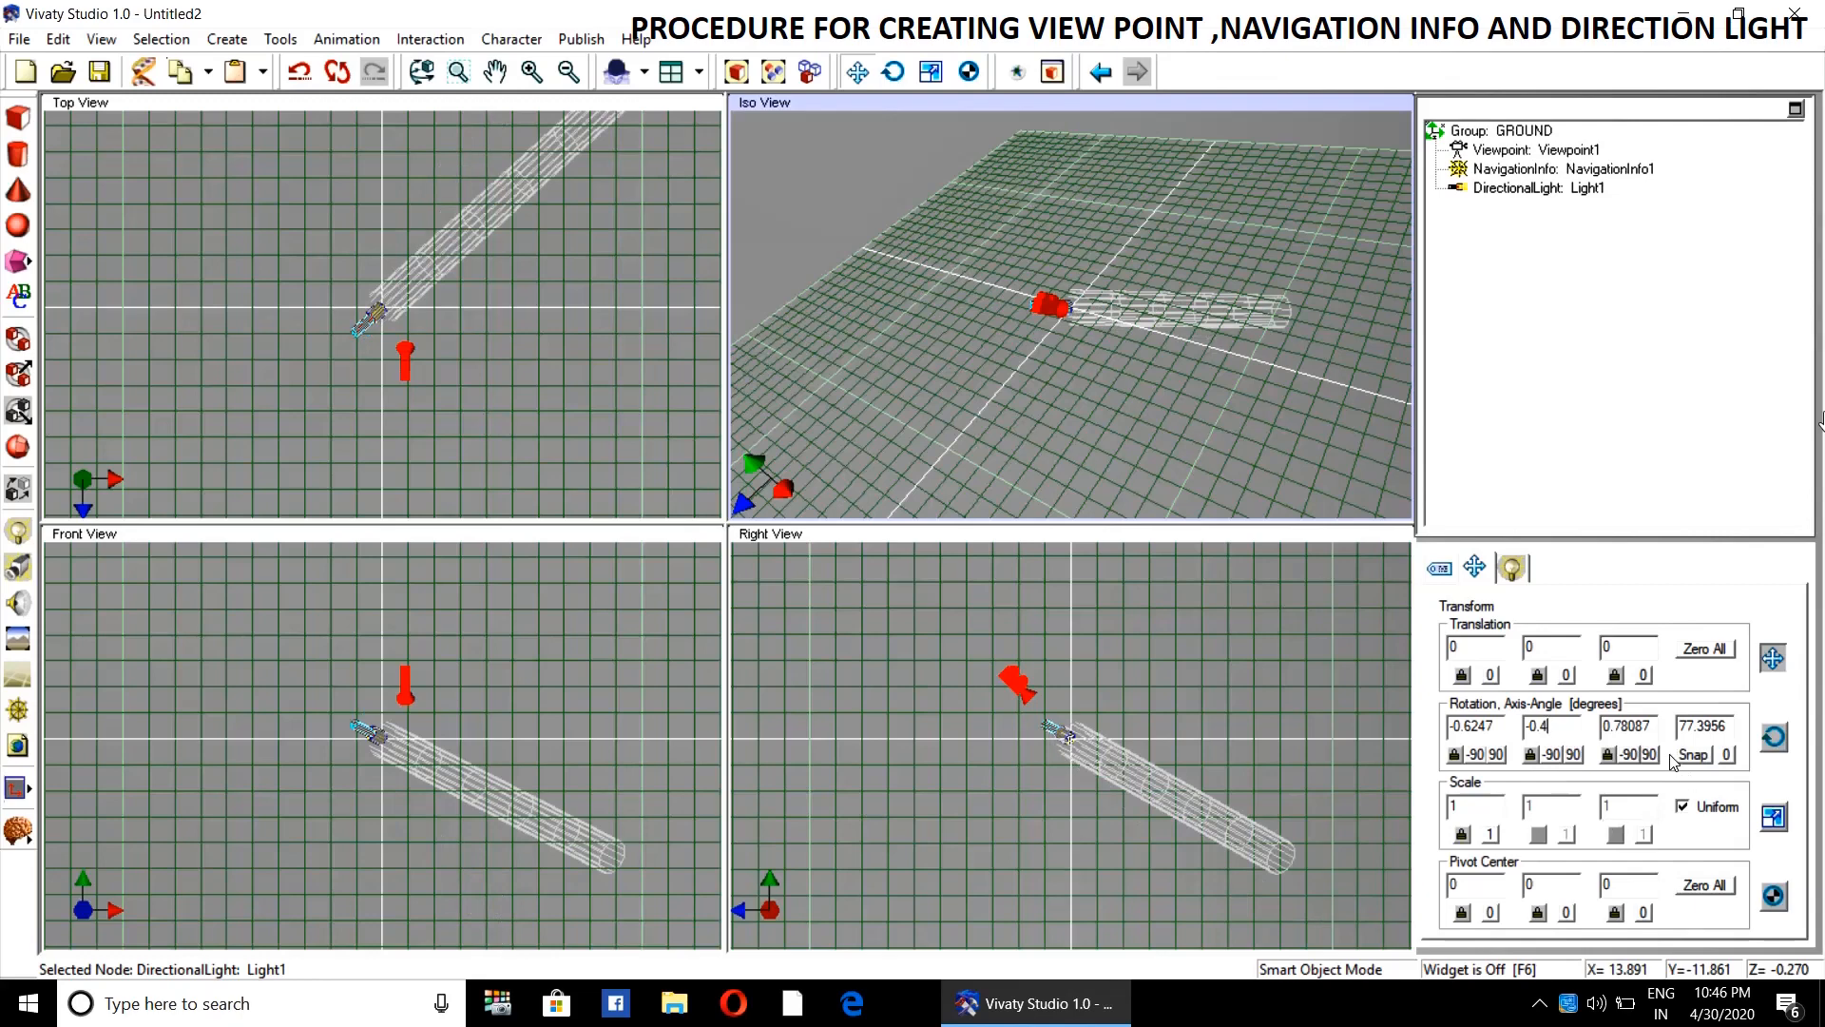
{"action": "double_click", "coordinate": [1653, 728]}
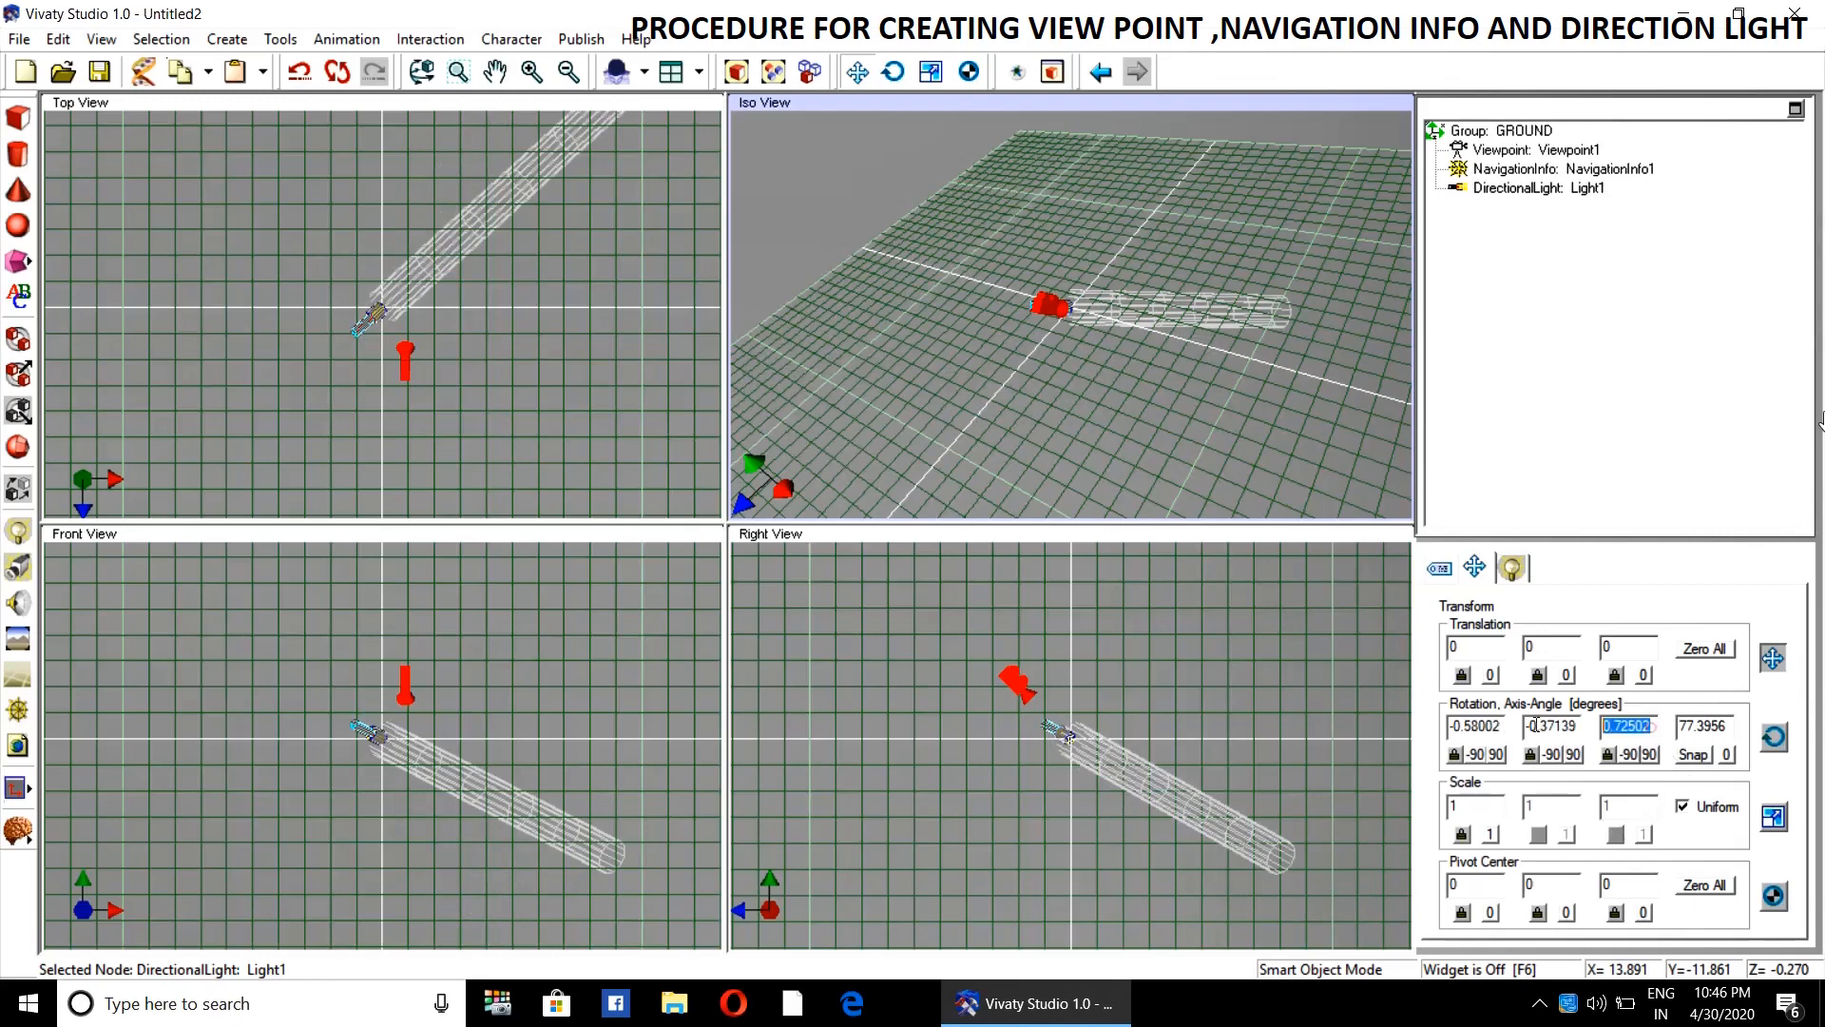
{"action": "type", "text": "0"}
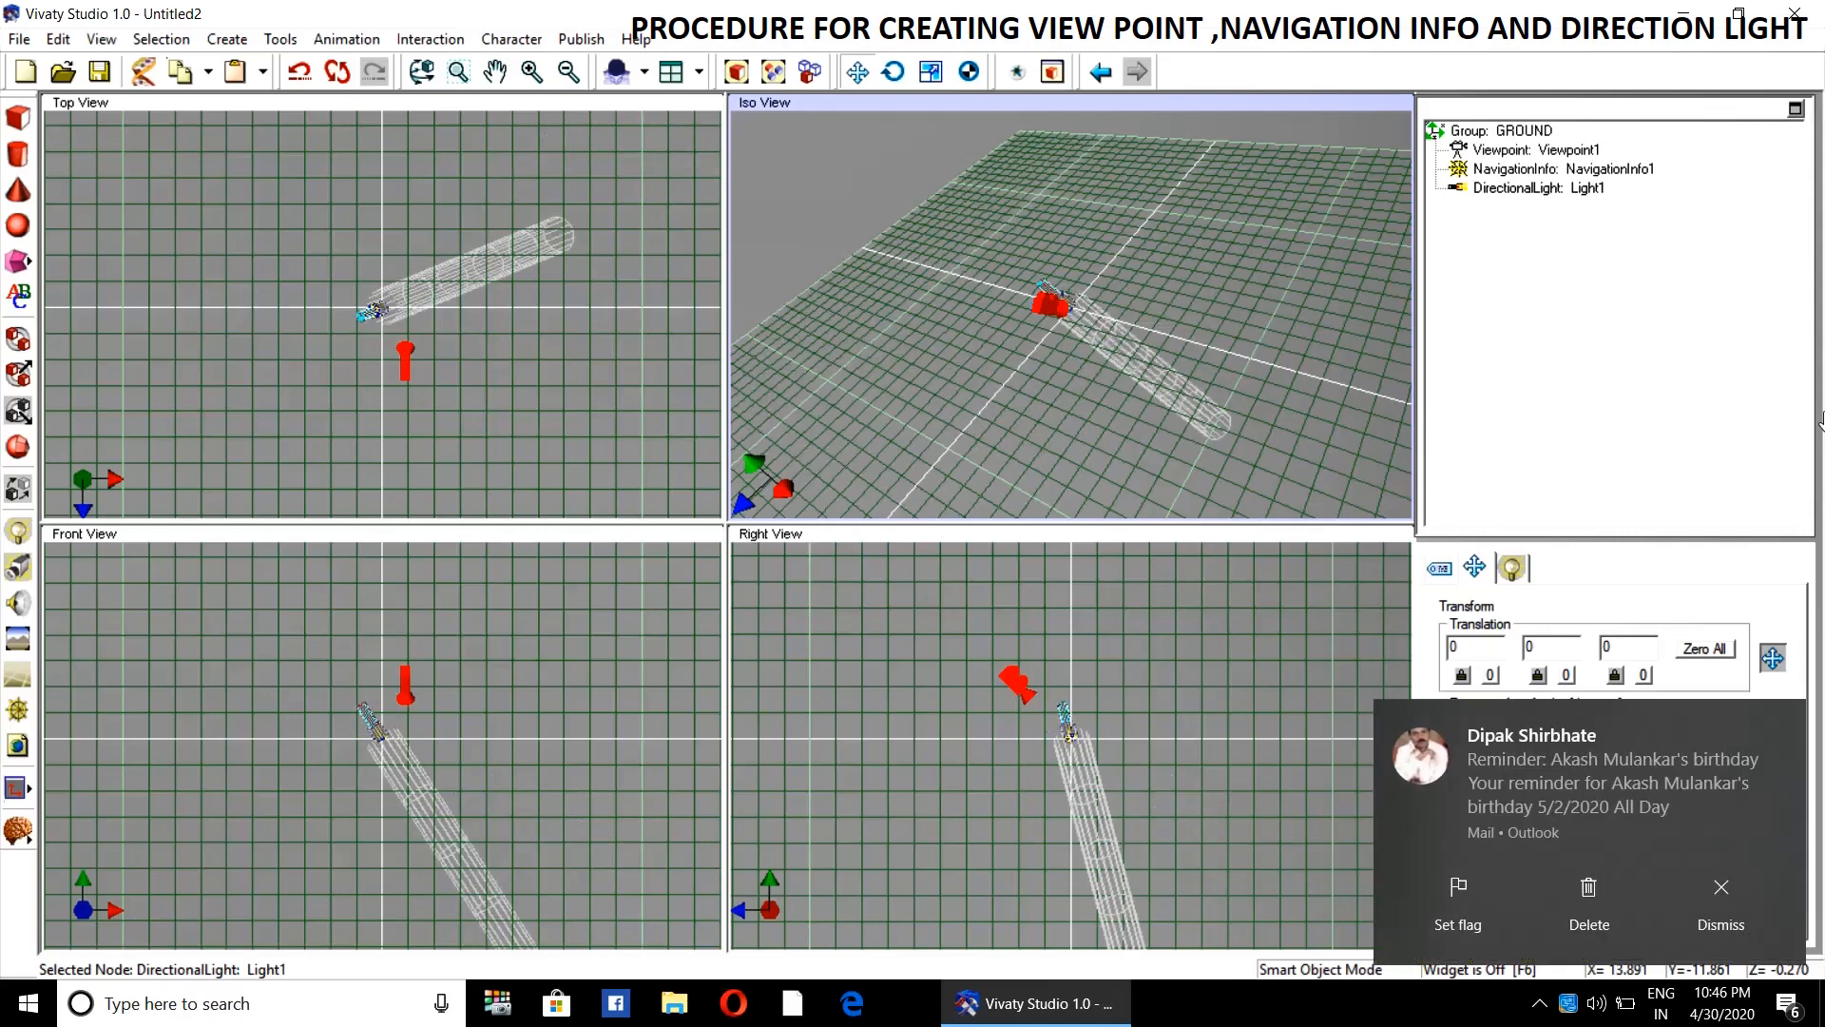
{"action": "left_click", "coordinate": [1721, 914]}
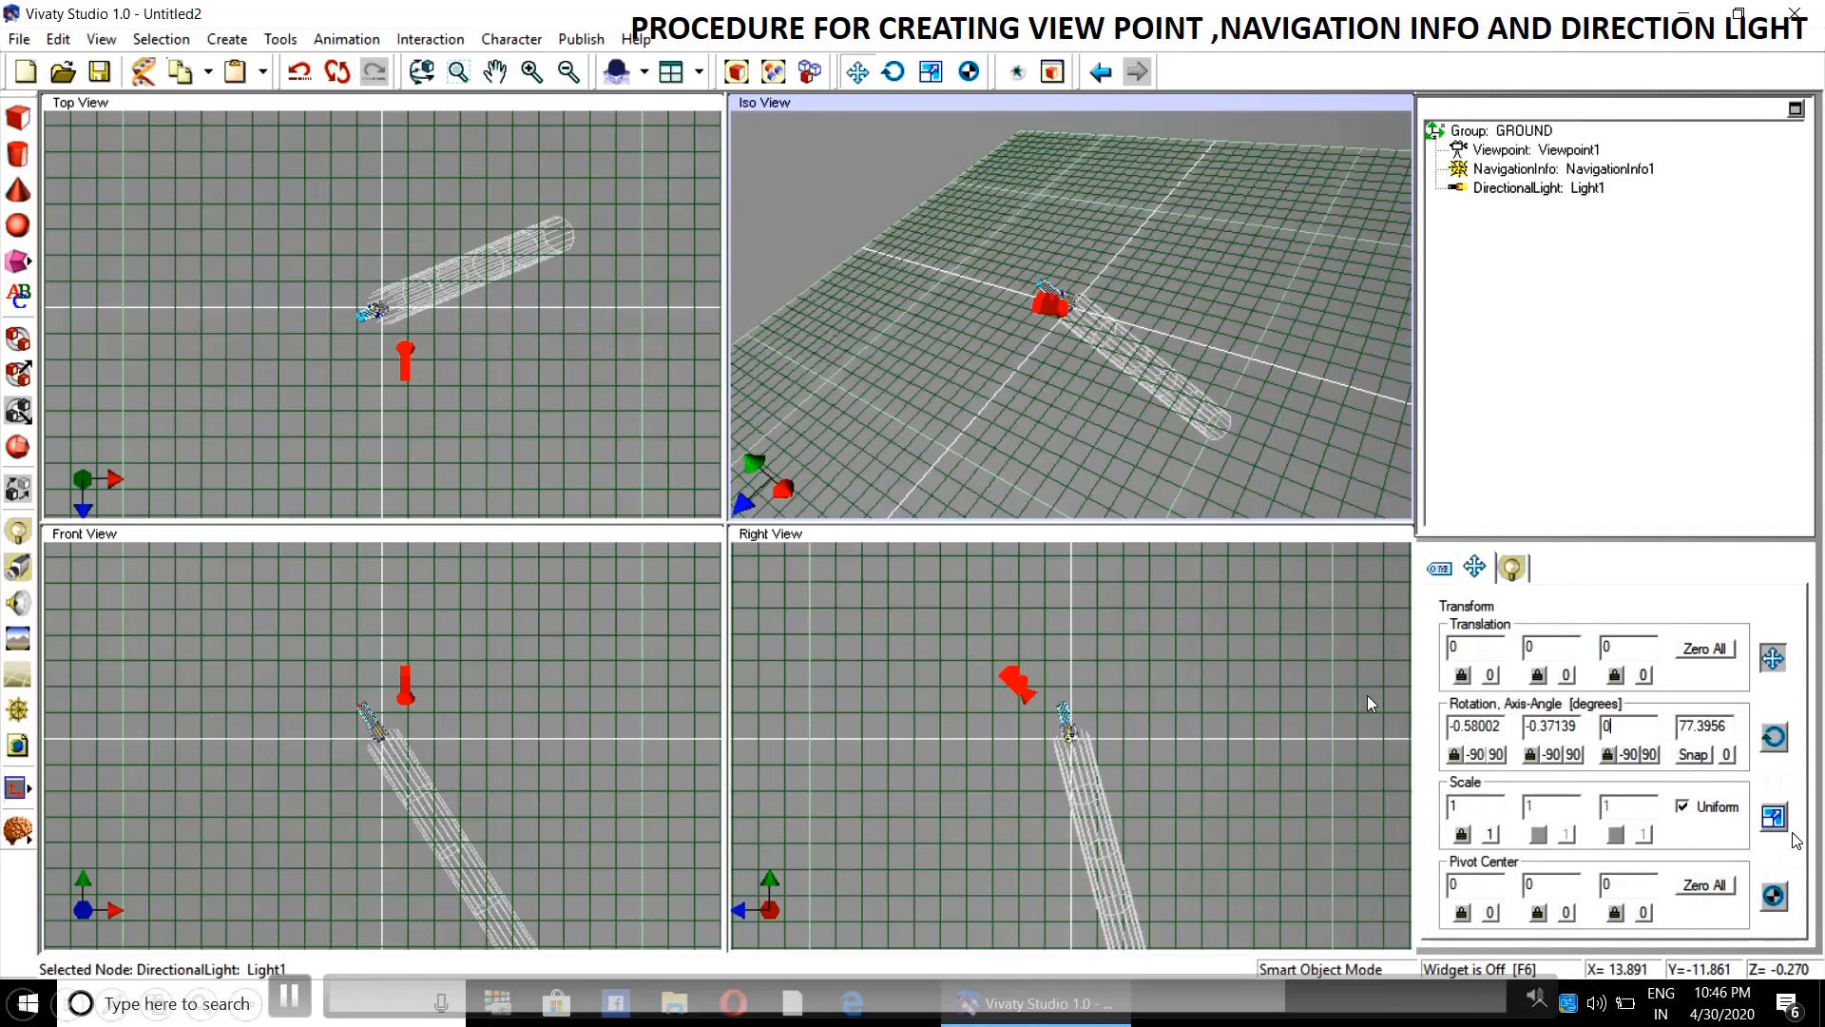
- Set the X component of the directional light's rotation axis to -0.89443
{"action": "left_click", "coordinate": [1503, 725]}
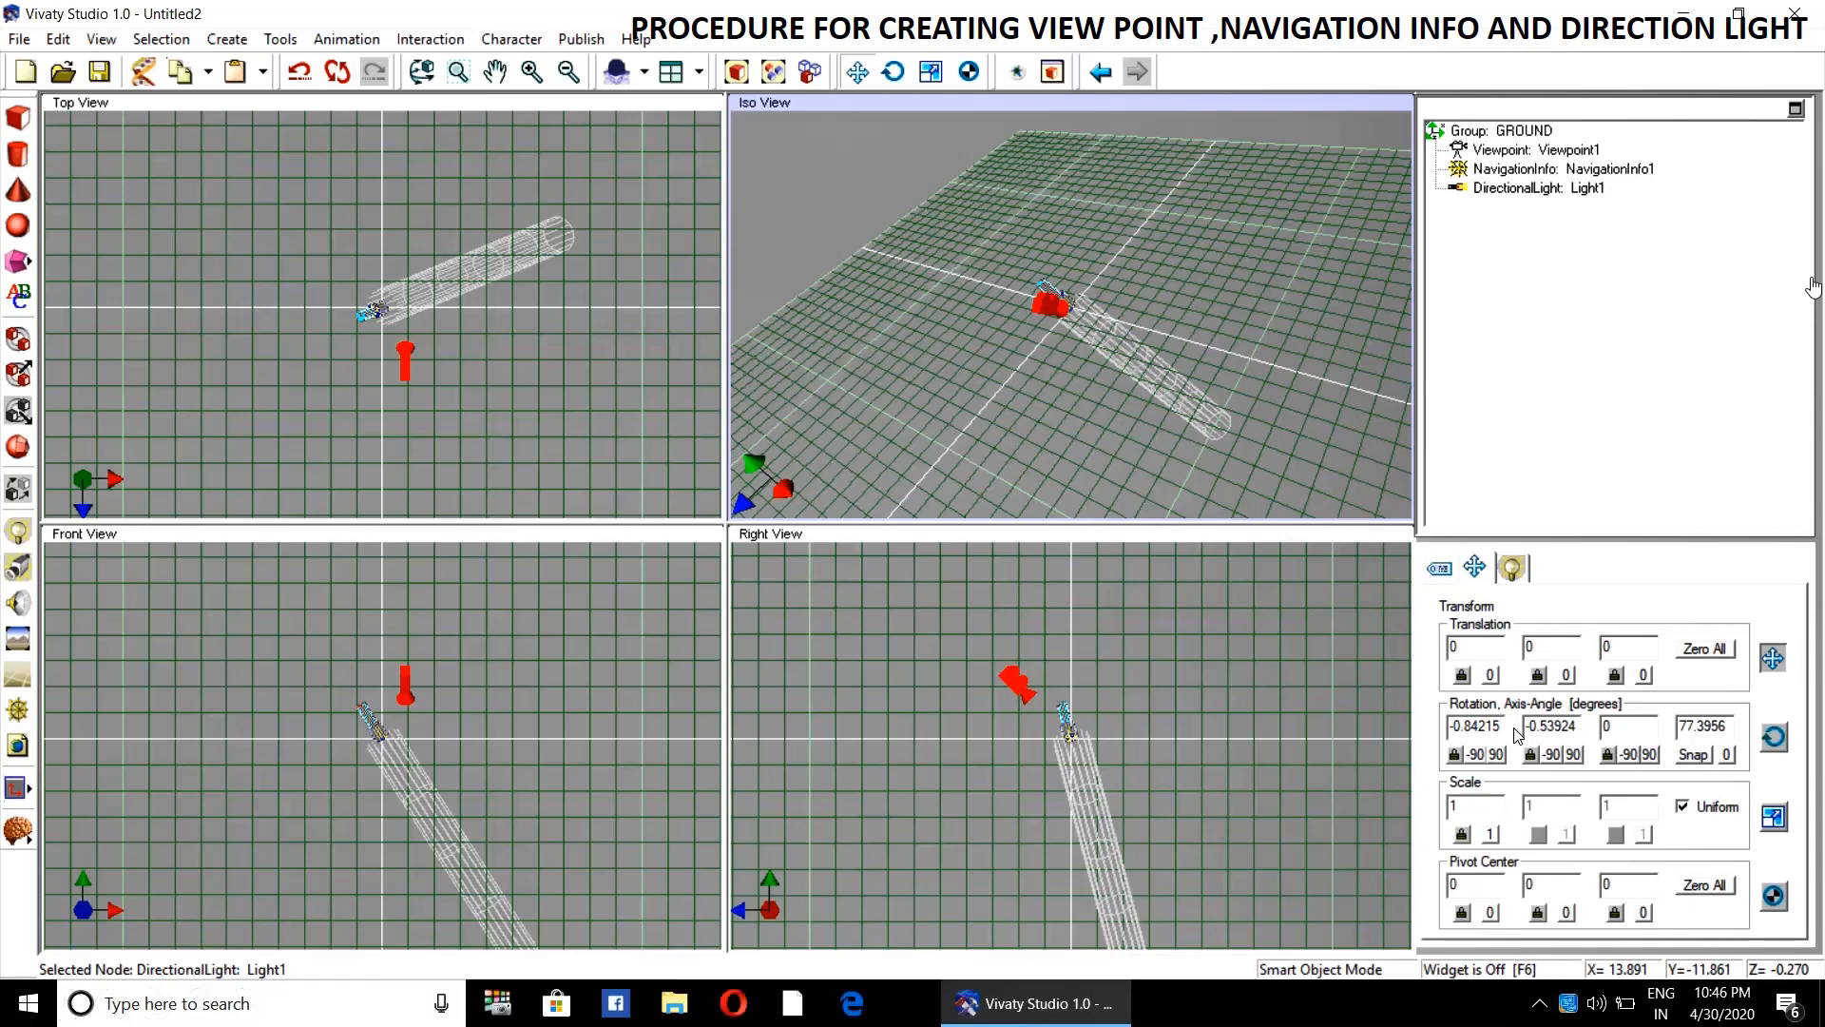
{"action": "key", "text": "BackSpace"}
{"action": "key", "text": "BackSpace"}
{"action": "key", "text": "BackSpace"}
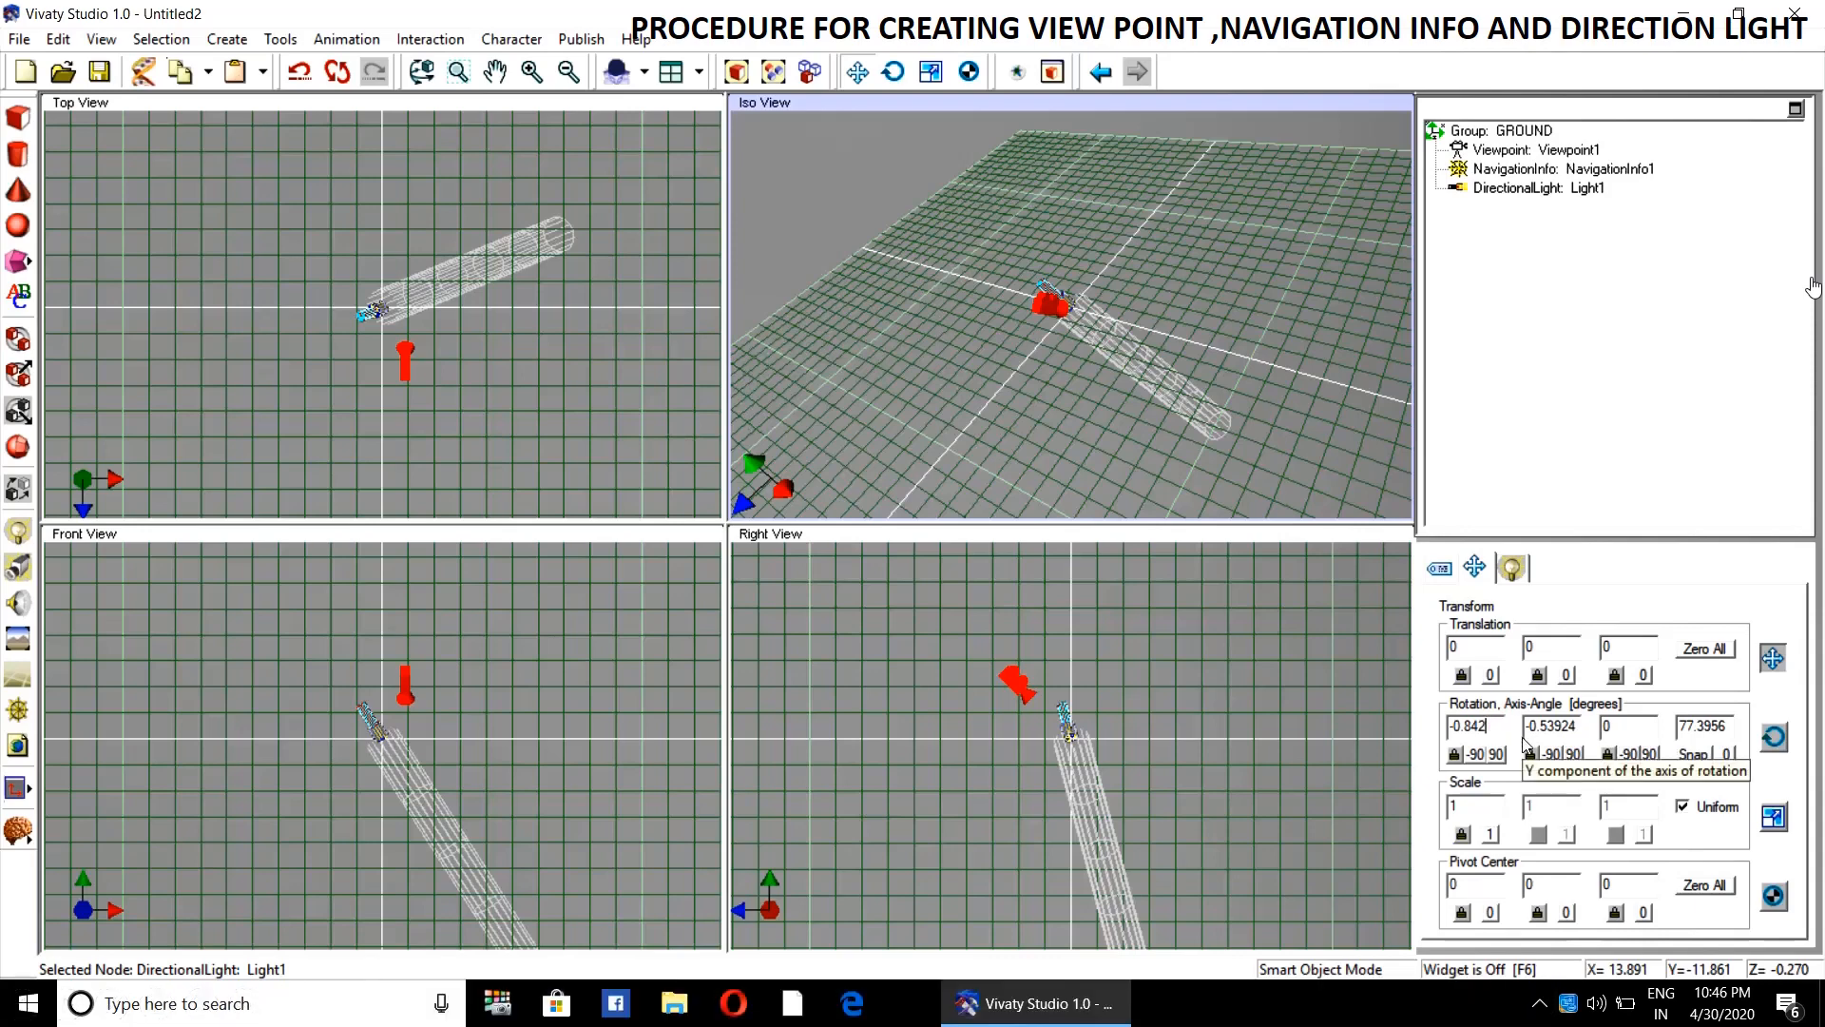
{"action": "key", "text": "BackSpace"}
{"action": "type", "text": "9443"}
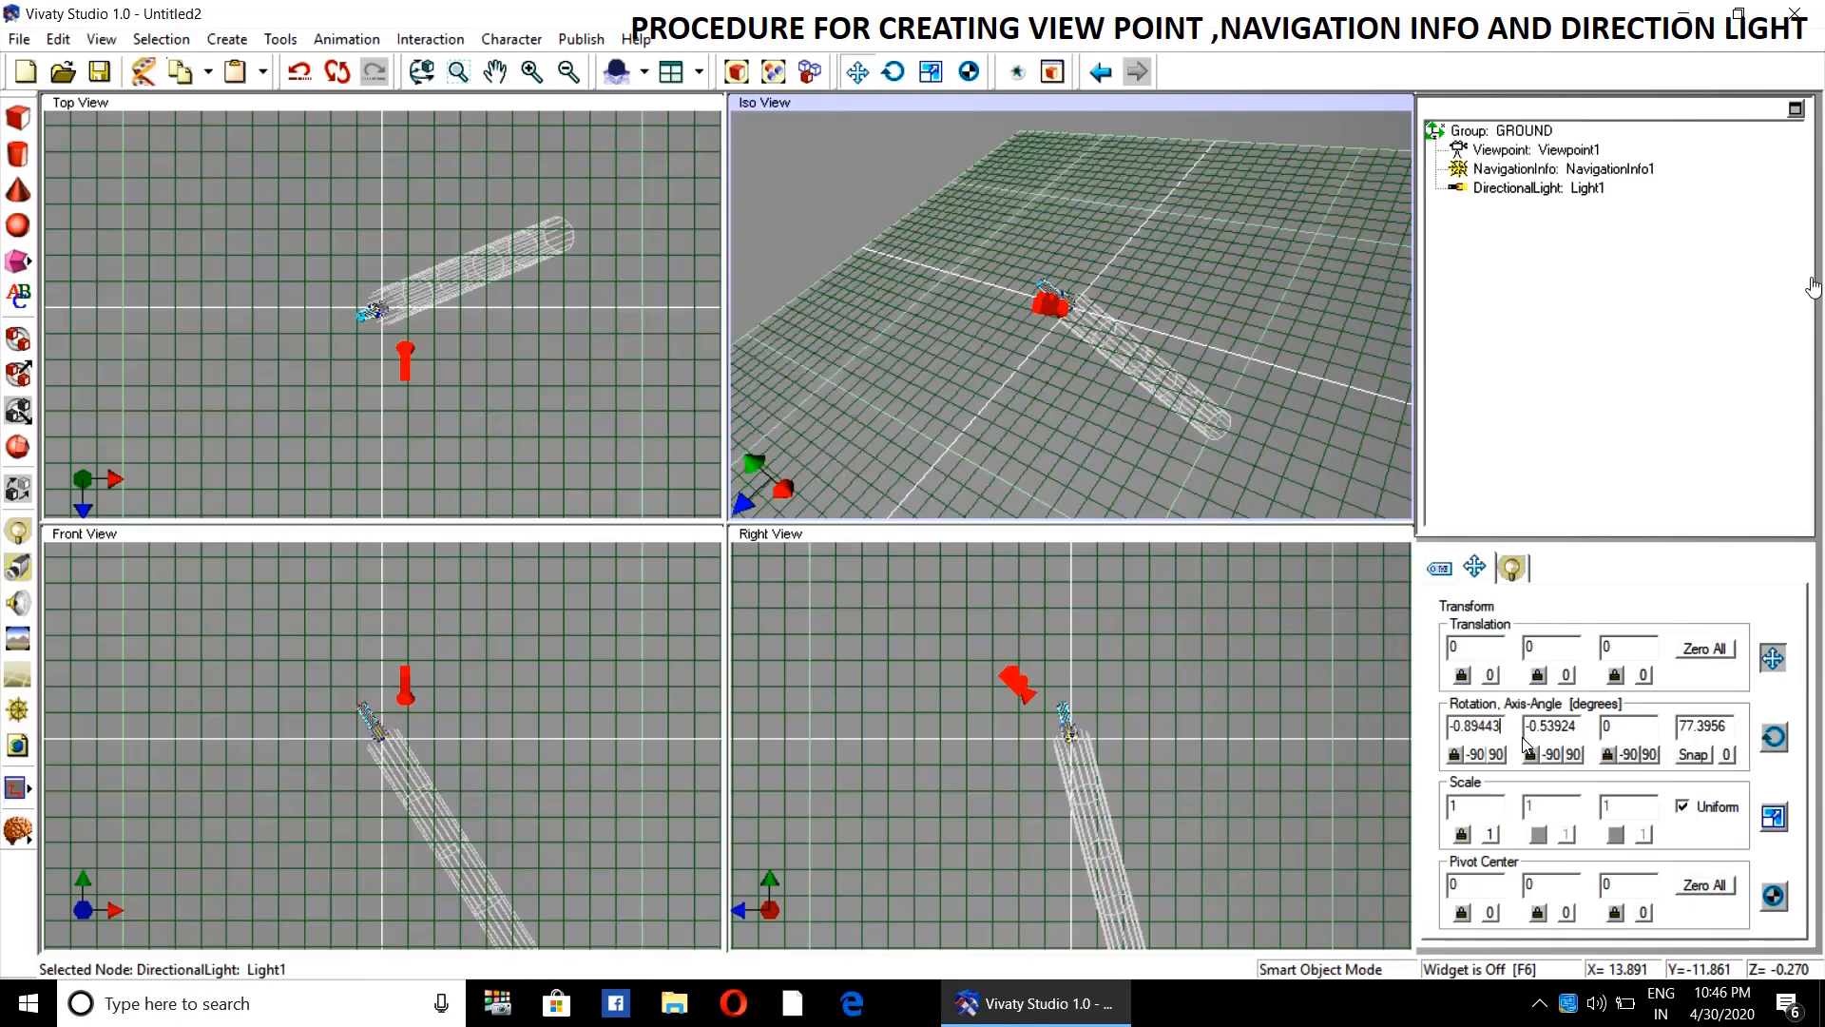
{"action": "key", "text": "Return"}
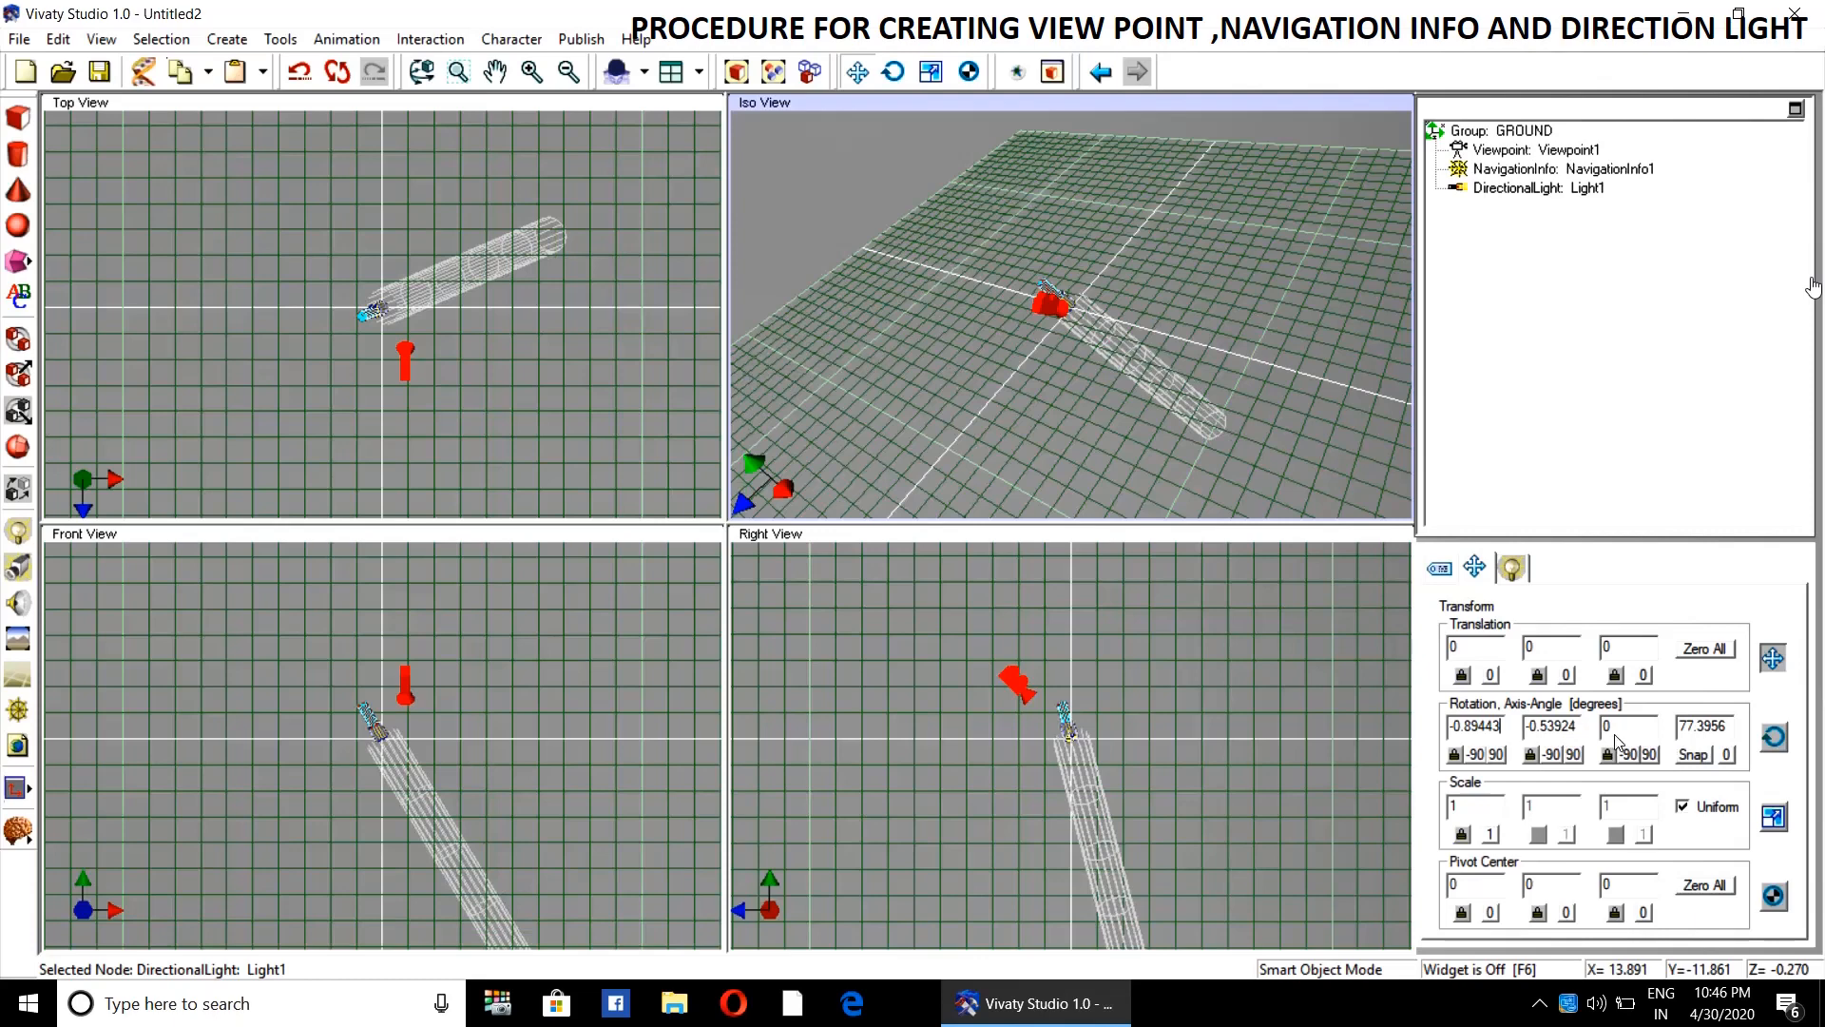
- Set the Y component of the directional light's rotation axis to -0.44721
{"action": "left_click", "coordinate": [1571, 729]}
{"action": "left_click", "coordinate": [1574, 725]}
{"action": "key", "text": "BackSpace"}
{"action": "key", "text": "BackSpace"}
{"action": "key", "text": "BackSpace"}
{"action": "key", "text": "BackSpace"}
{"action": "key", "text": "BackSpace"}
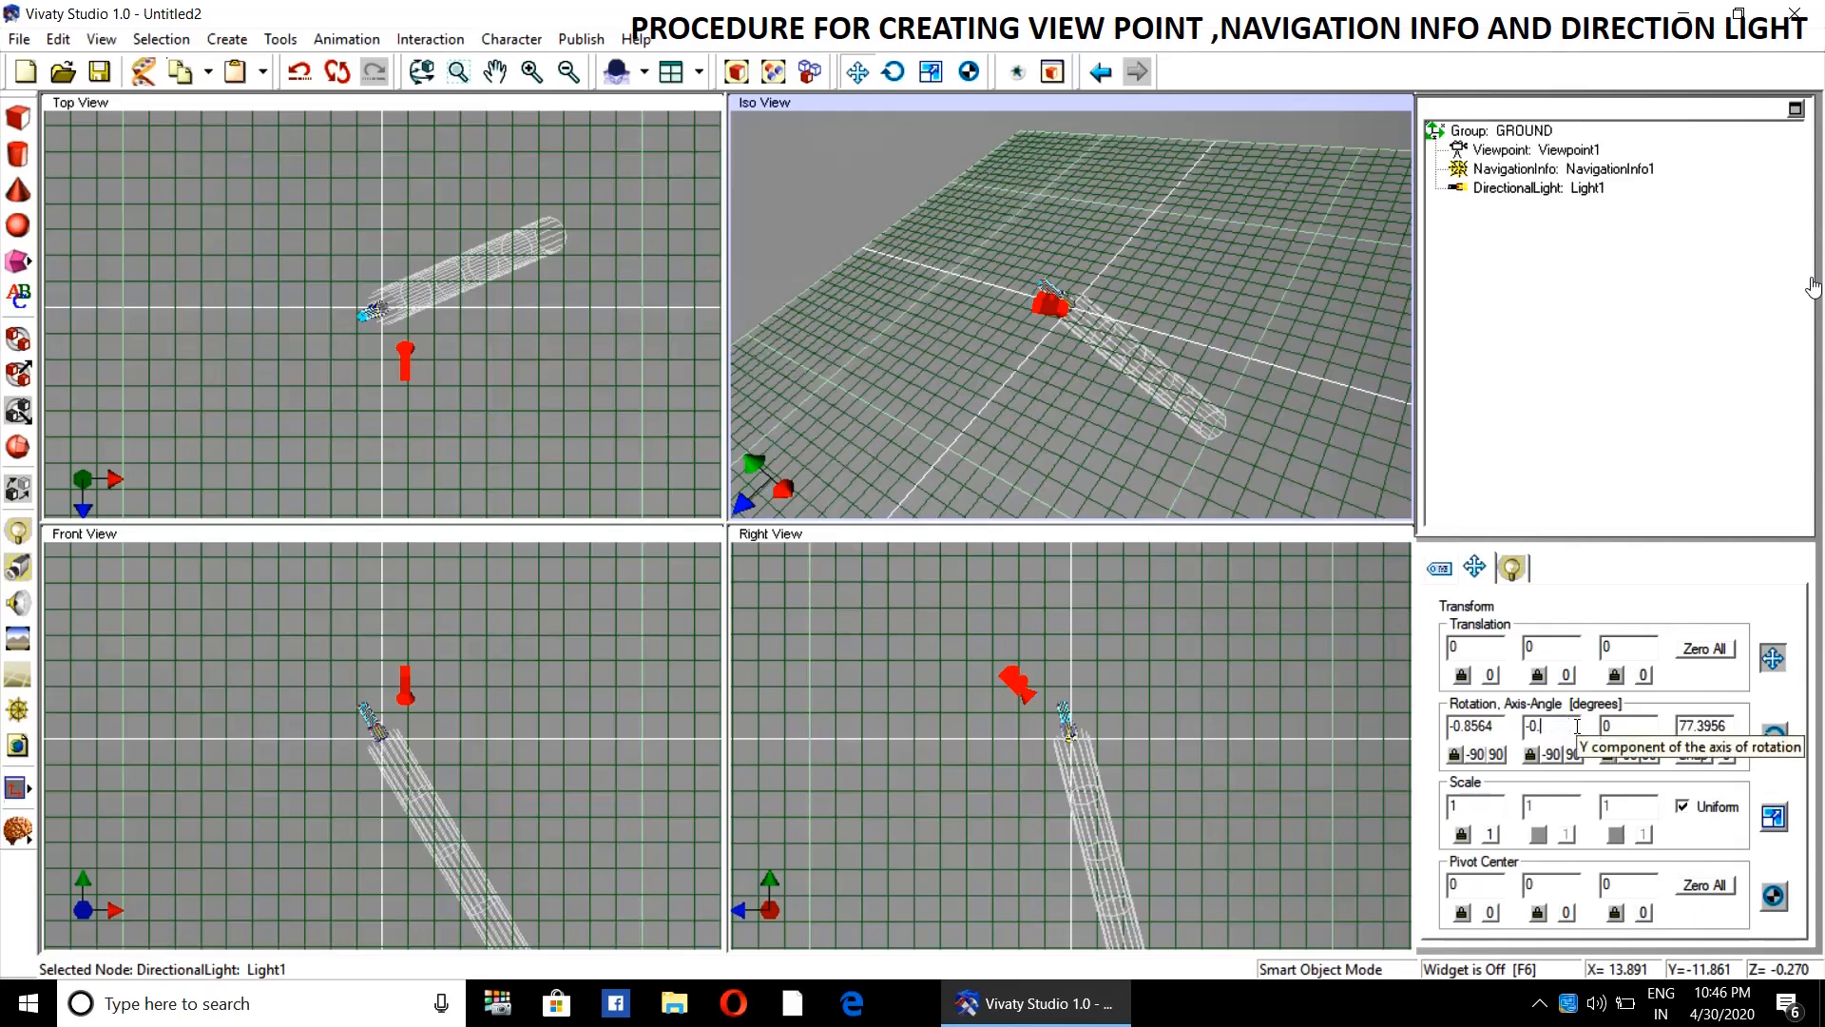
{"action": "type", "text": "44"}
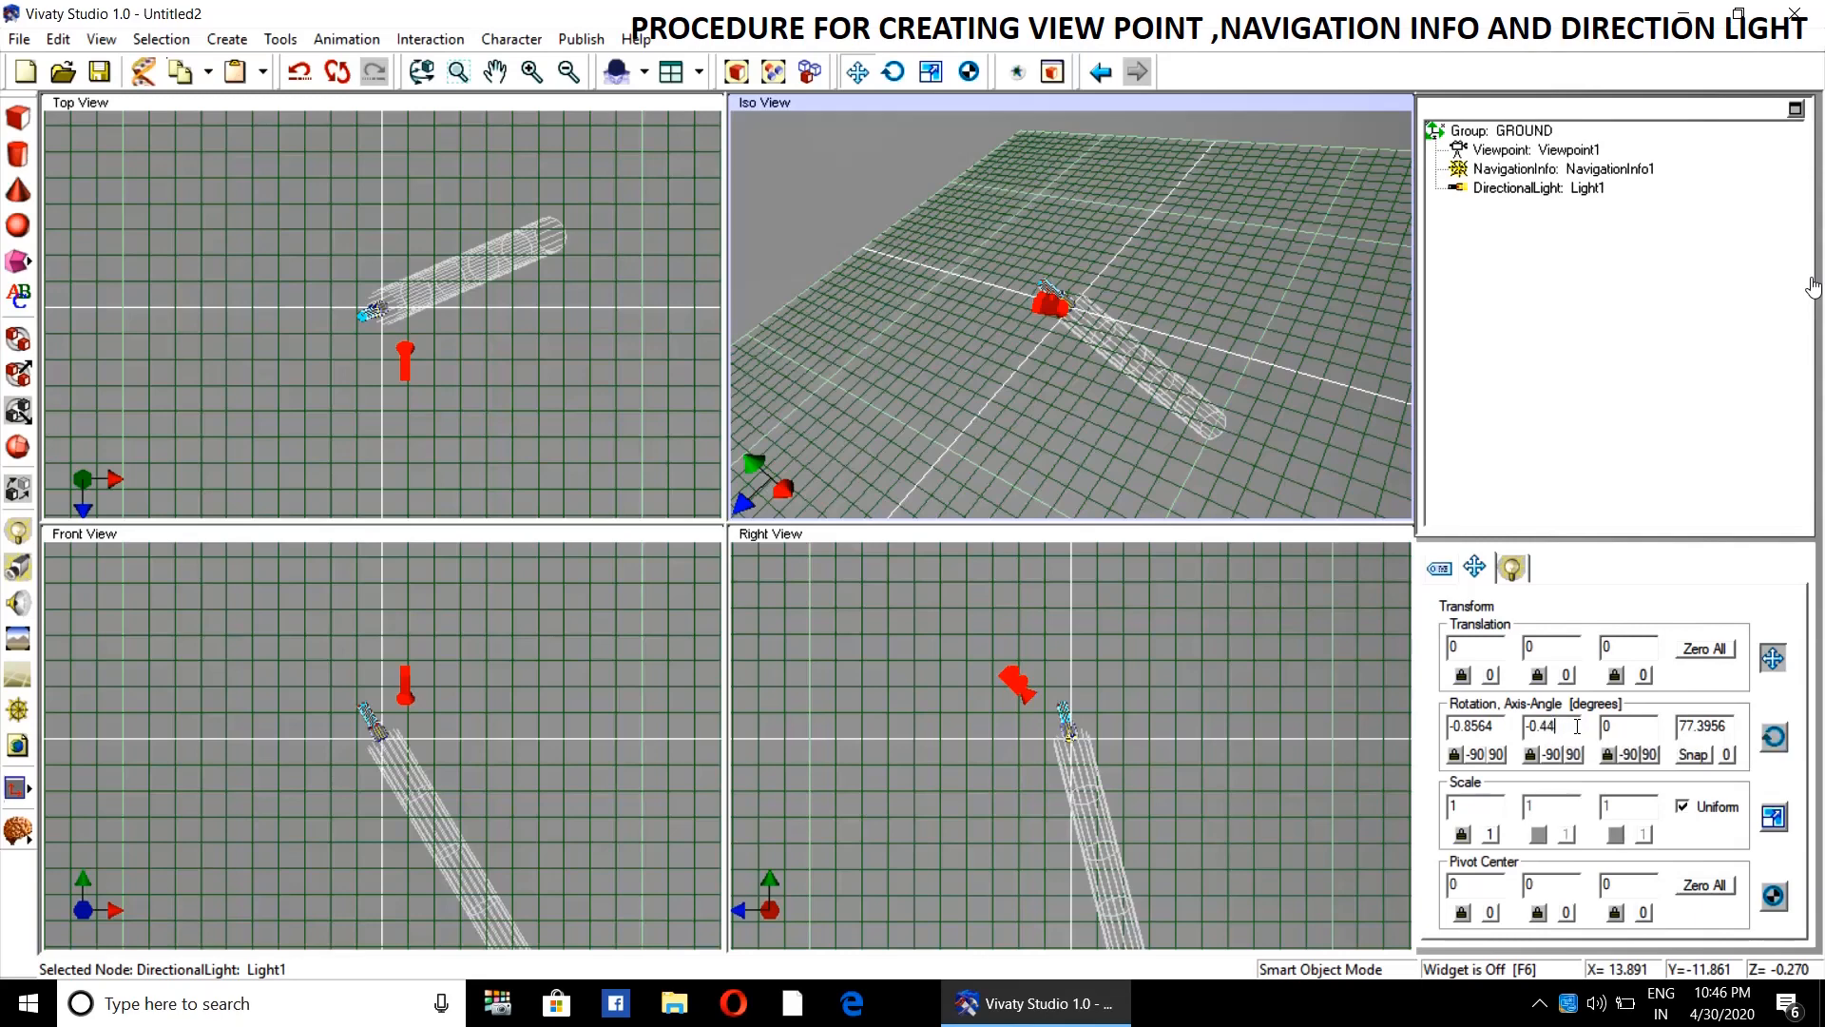
{"action": "type", "text": "721"}
{"action": "key", "text": "Return"}
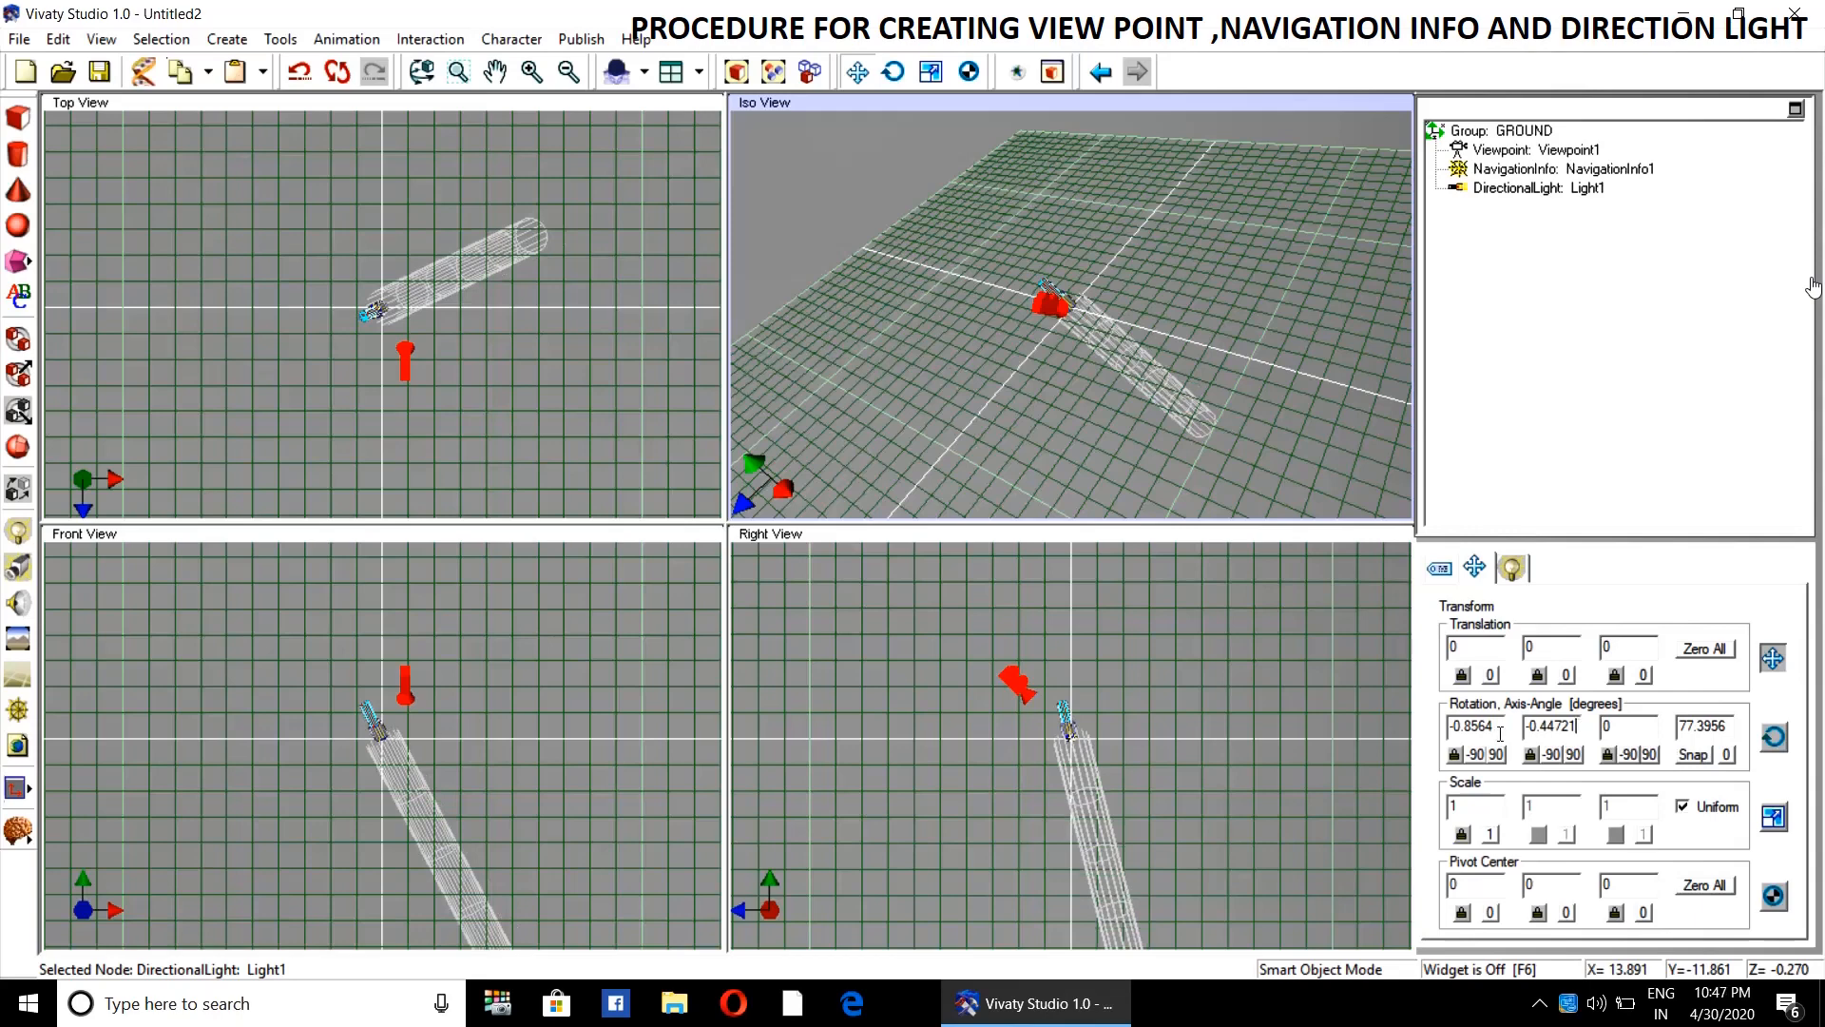
{"action": "left_click", "coordinate": [1498, 728]}
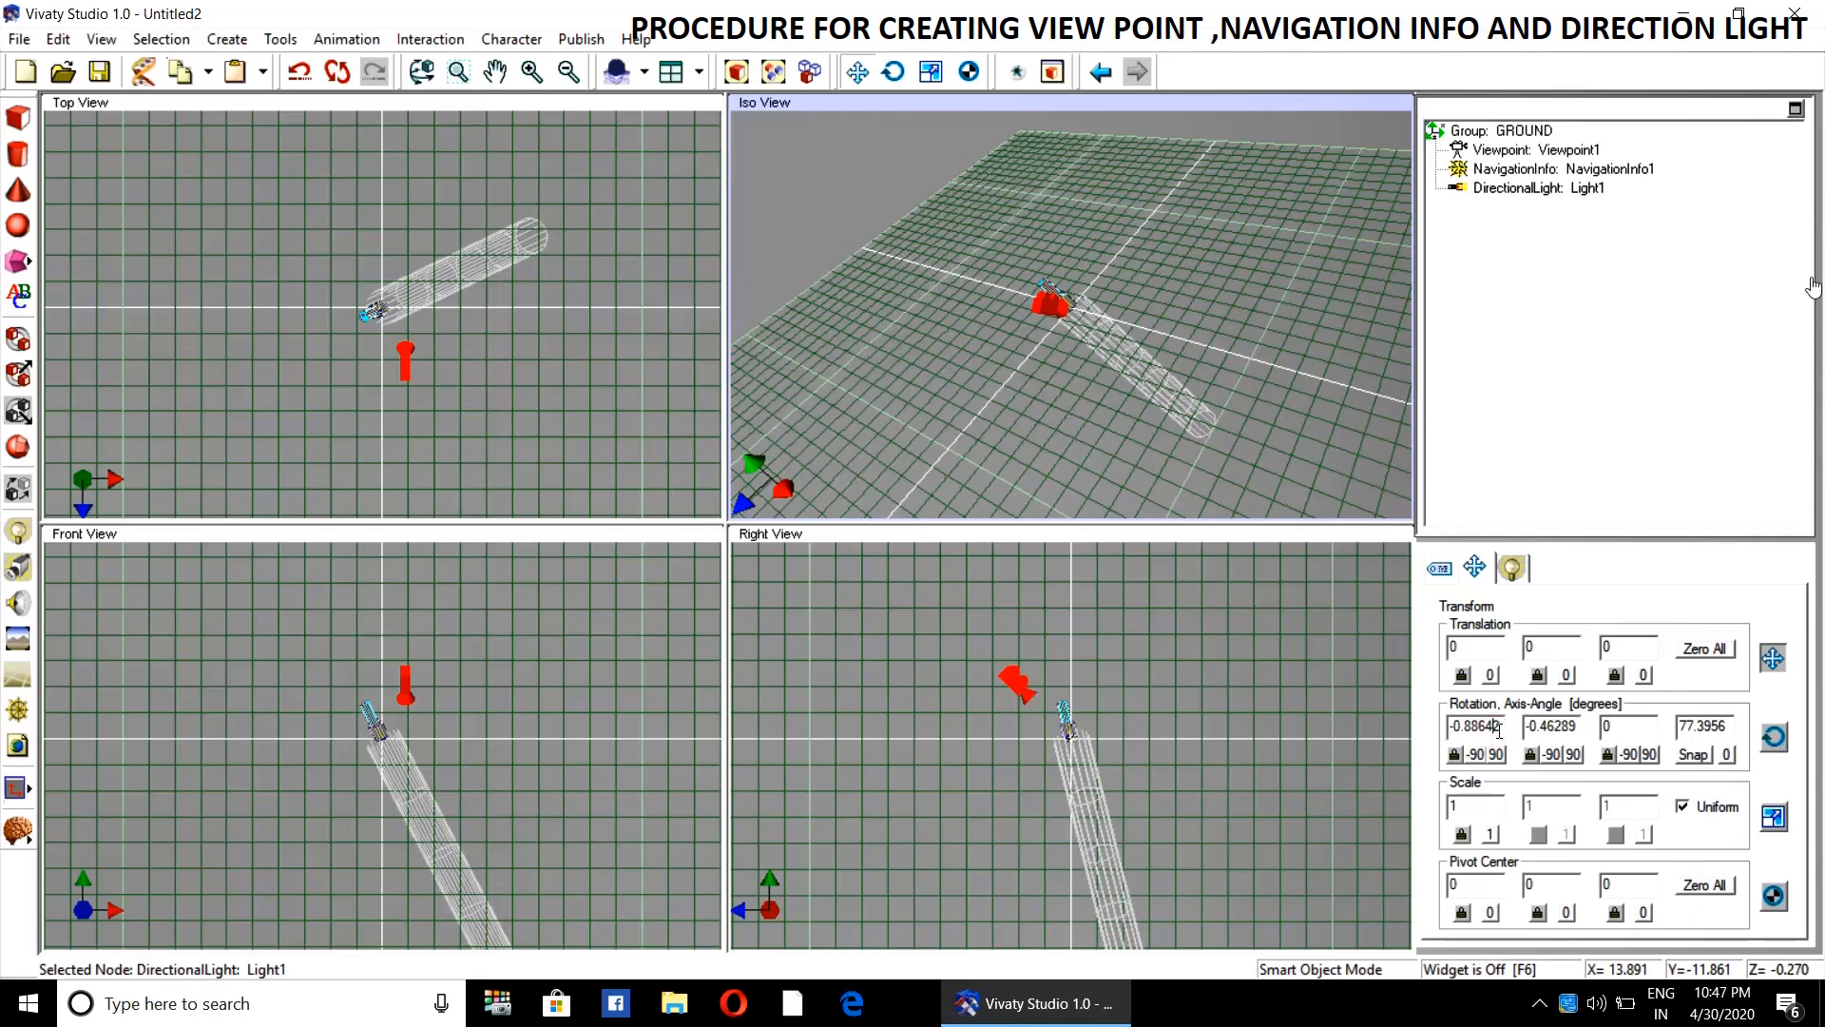
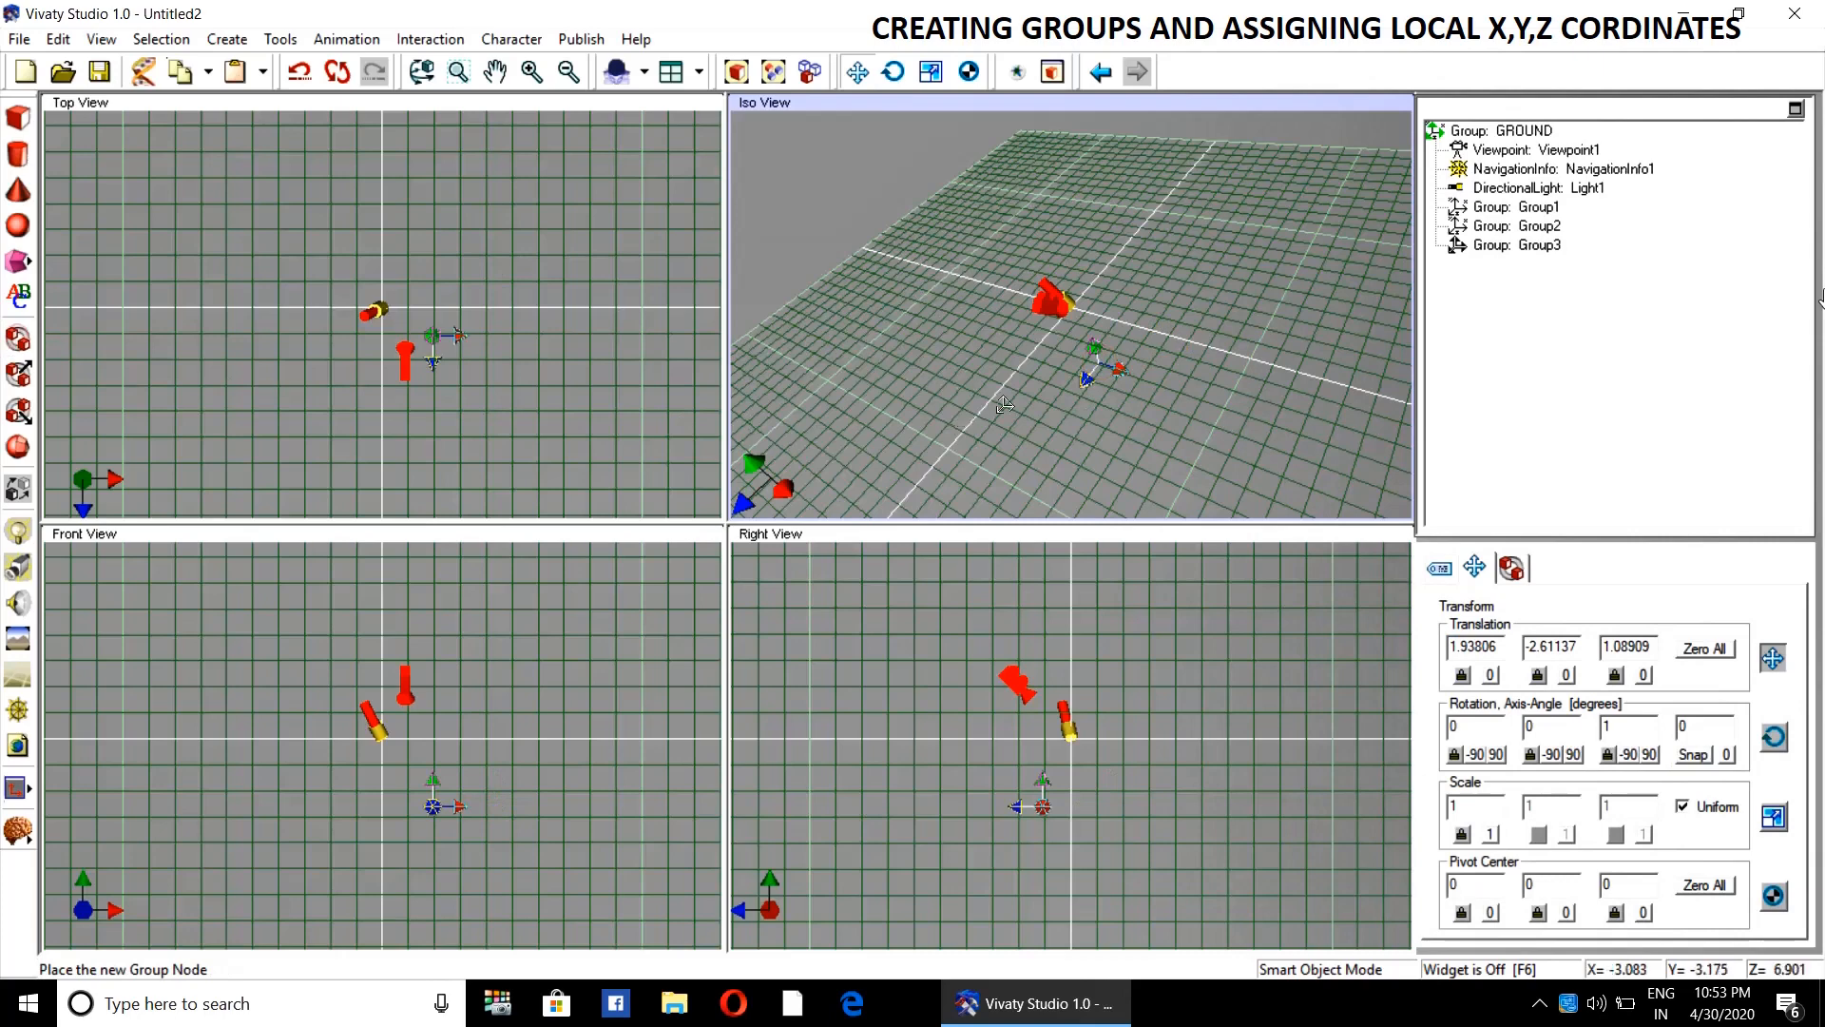
- Place ten more group nodes at scattered positions on the ground grid in the Iso view
{"action": "left_click", "coordinate": [1032, 389]}
{"action": "left_click", "coordinate": [22, 336]}
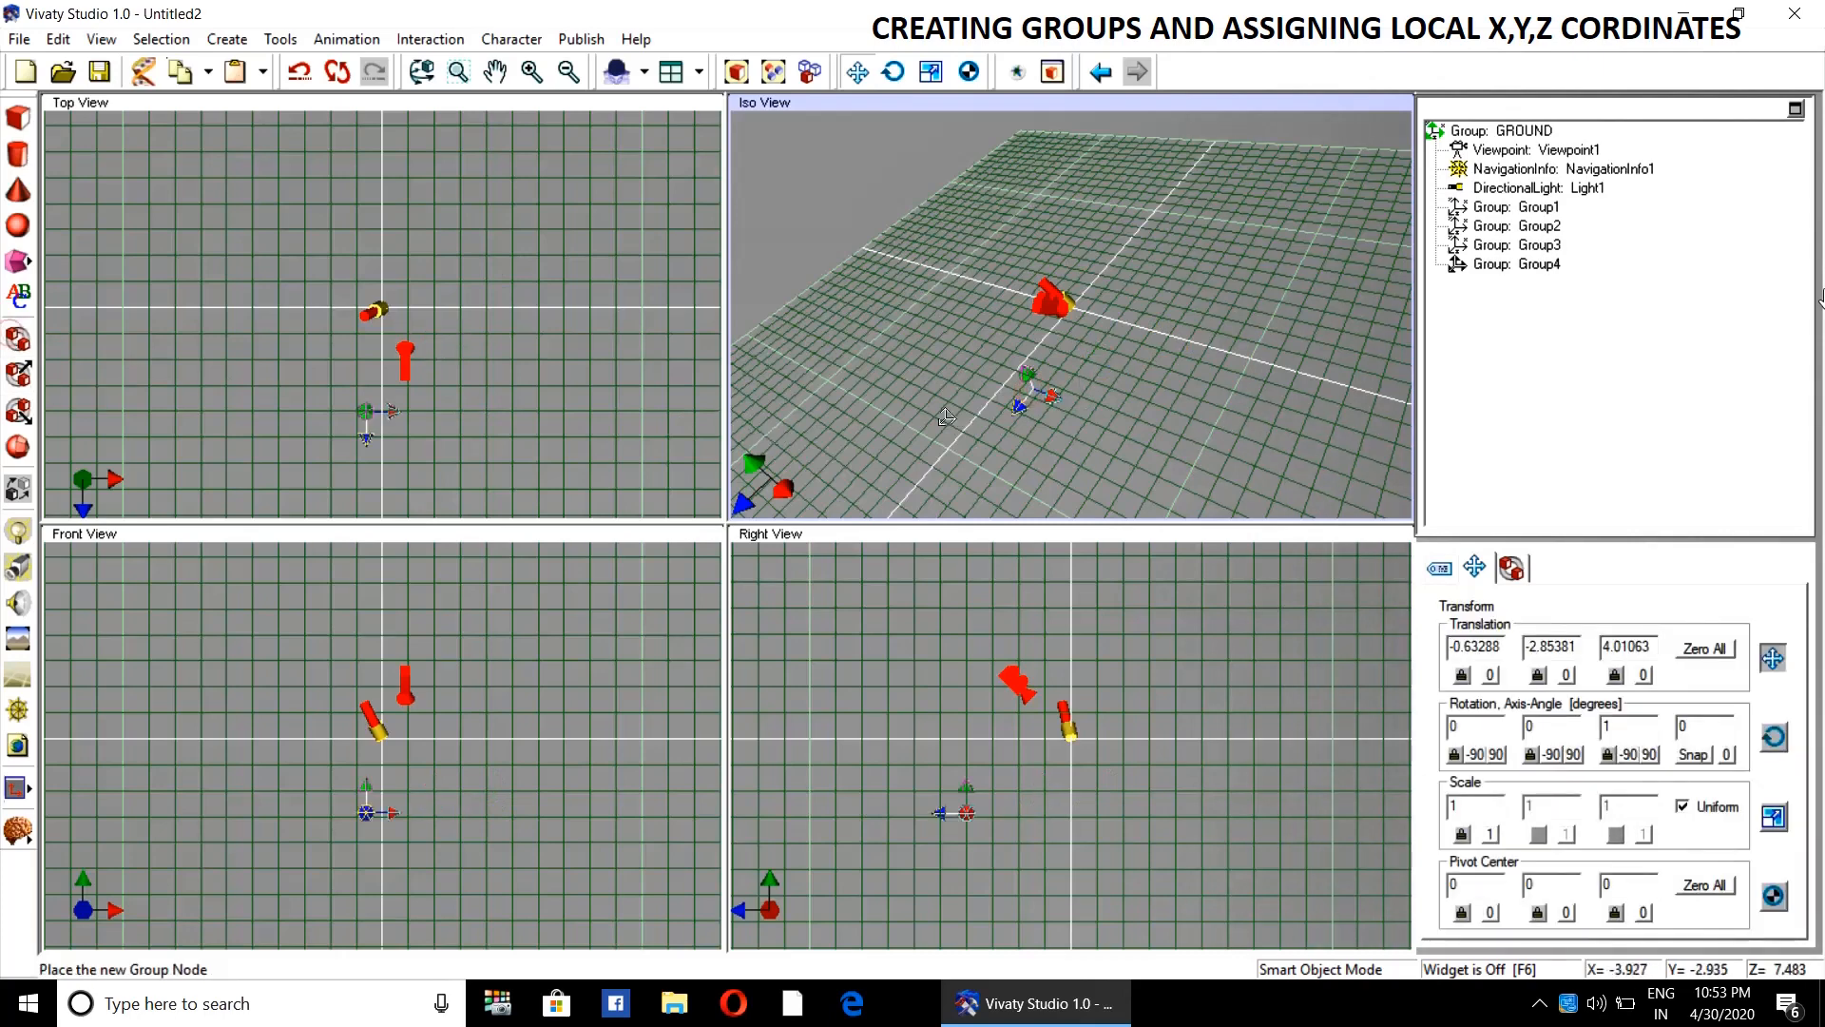
{"action": "left_click", "coordinate": [954, 403]}
{"action": "left_click", "coordinate": [15, 341]}
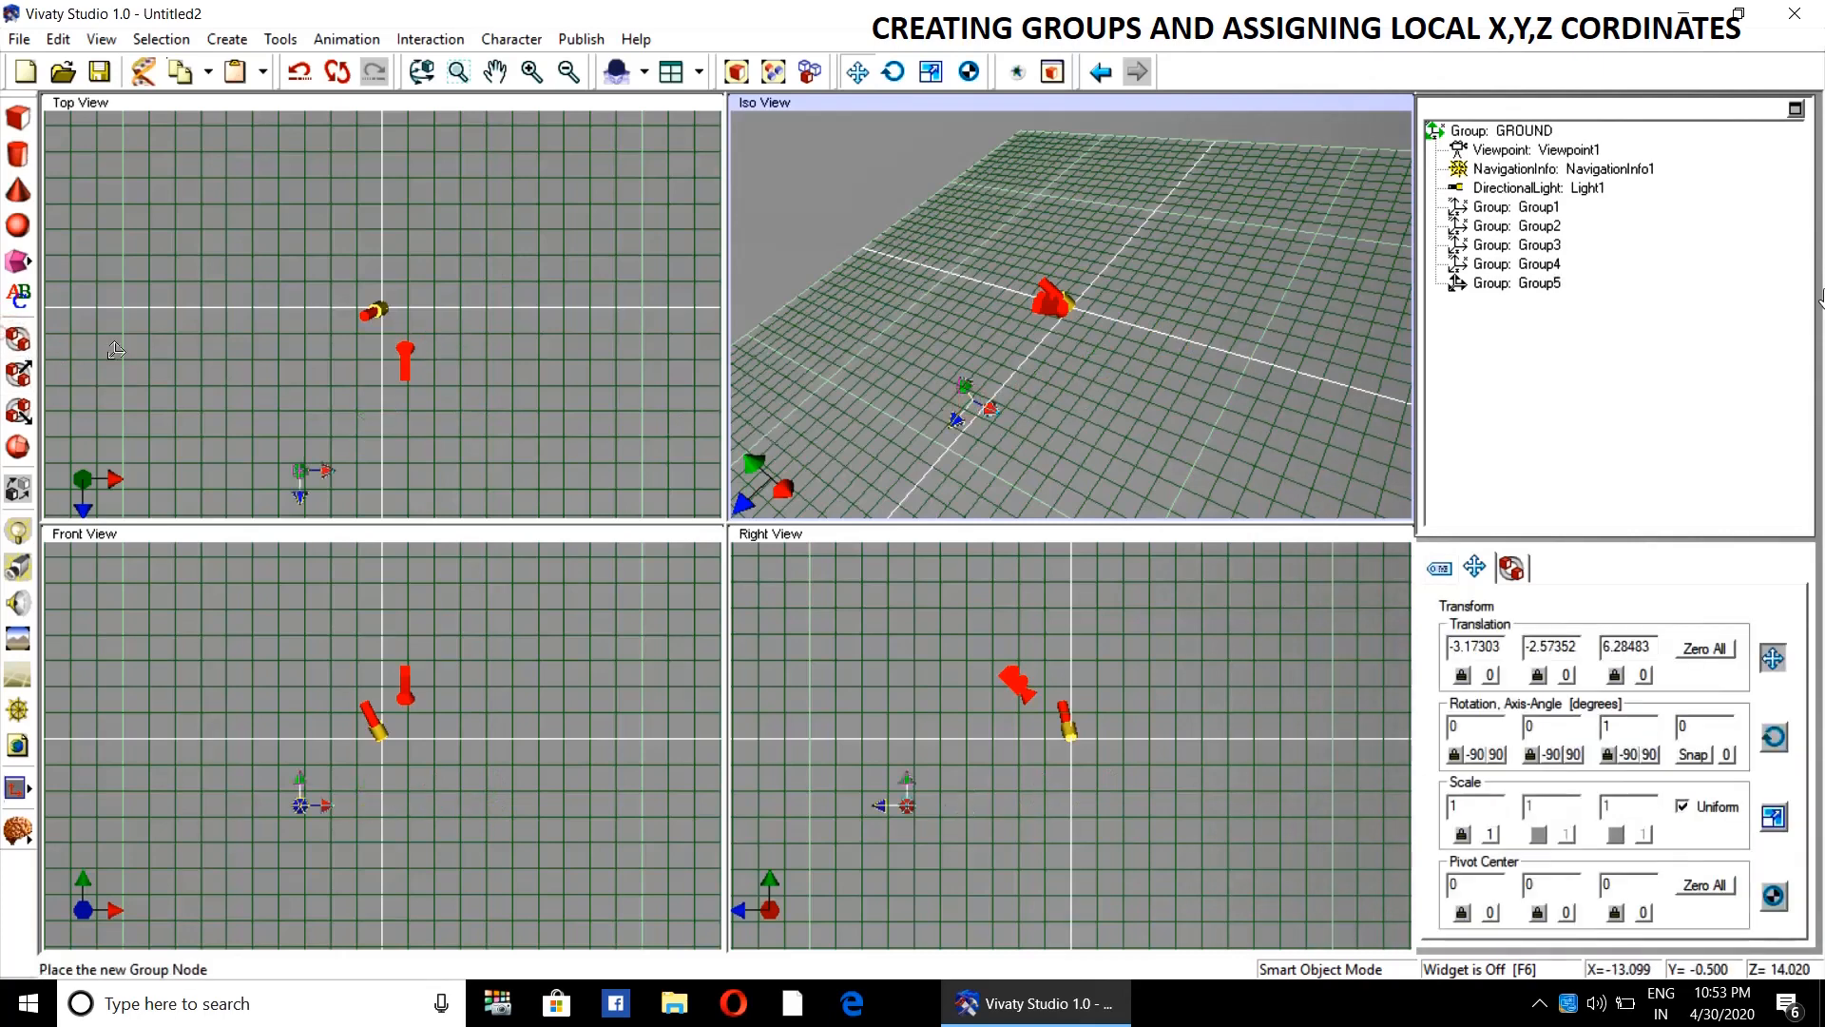
{"action": "left_click", "coordinate": [399, 419]}
{"action": "left_click", "coordinate": [18, 339]}
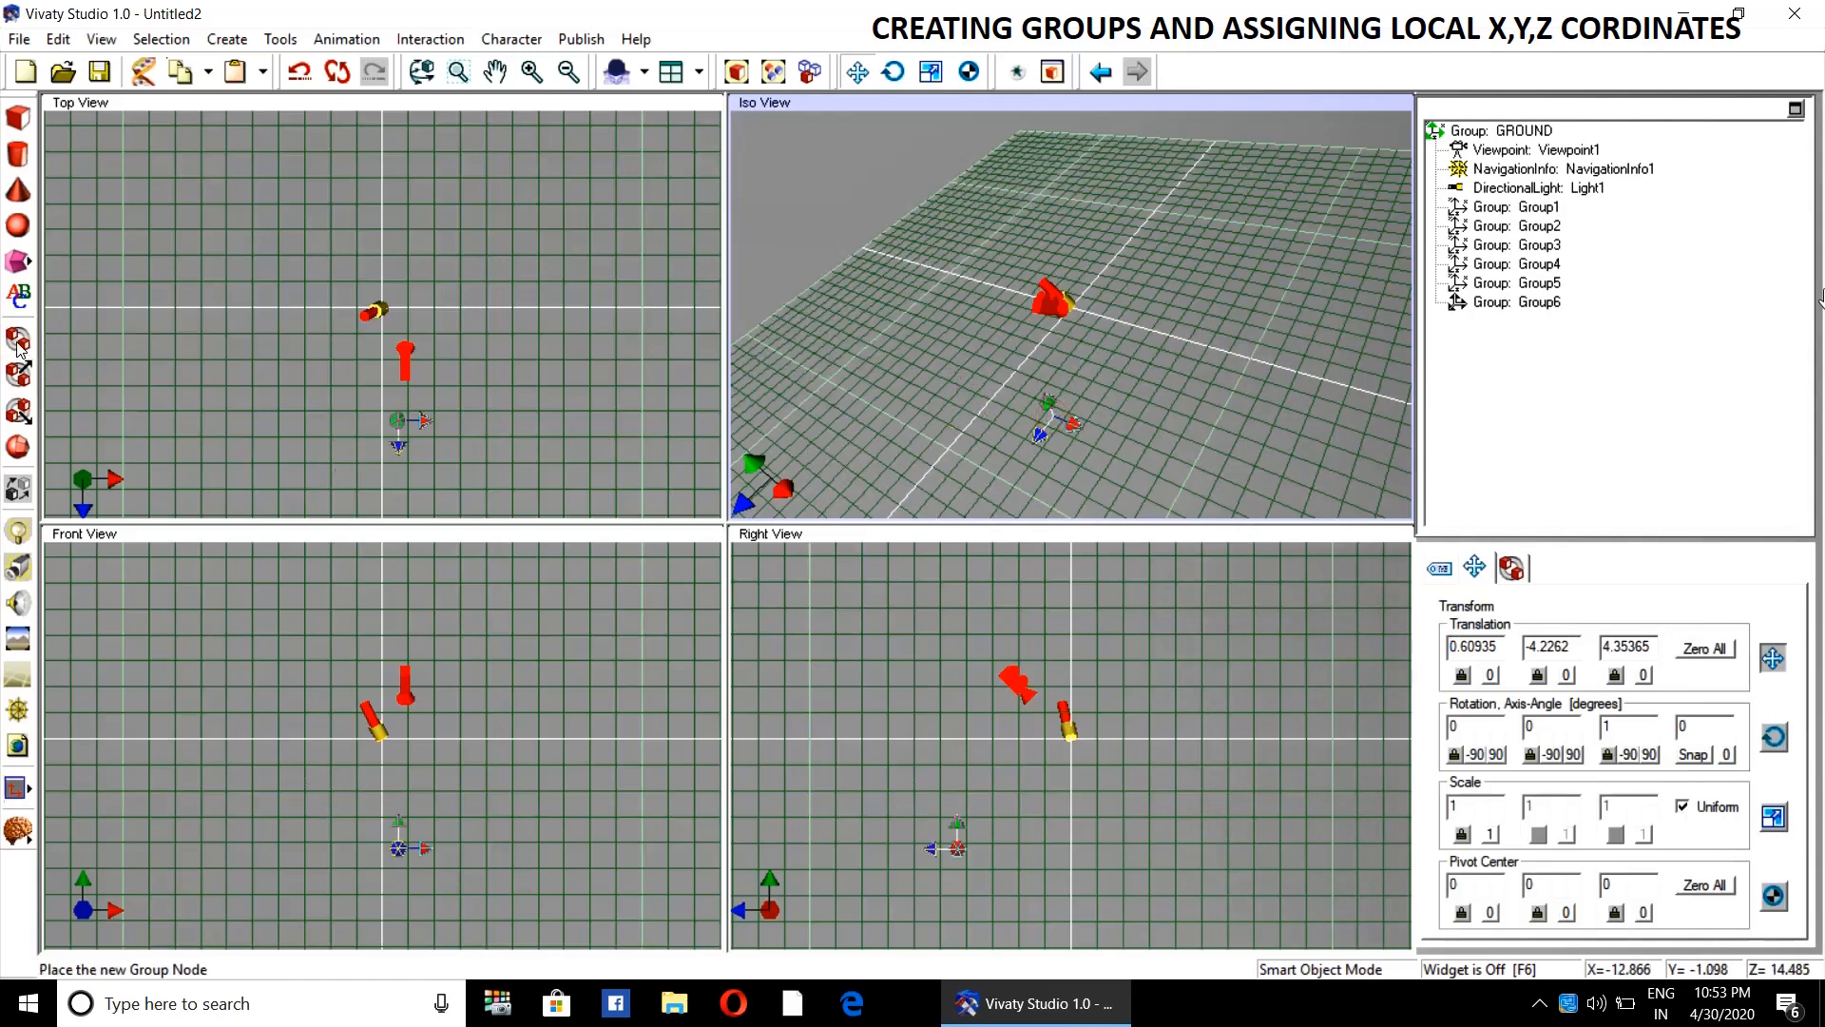
{"action": "left_click", "coordinate": [1166, 407]}
{"action": "left_click", "coordinate": [18, 338]}
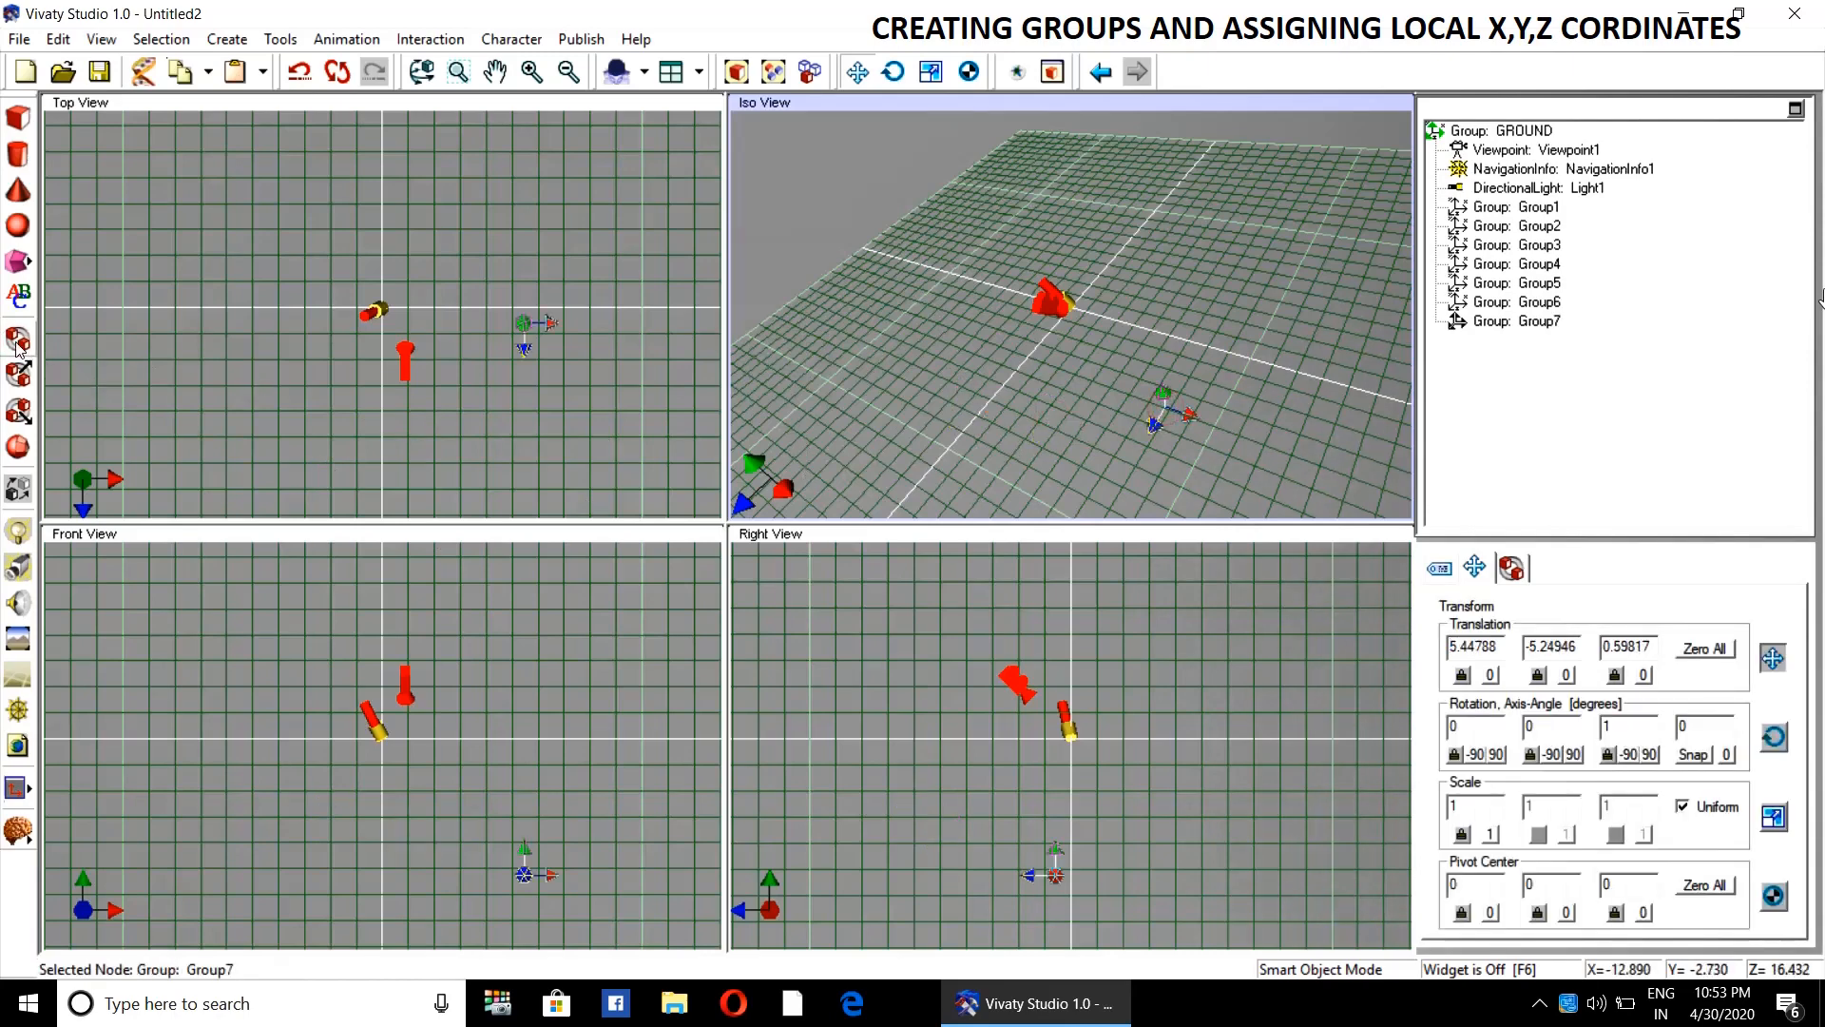
{"action": "left_click", "coordinate": [1253, 382]}
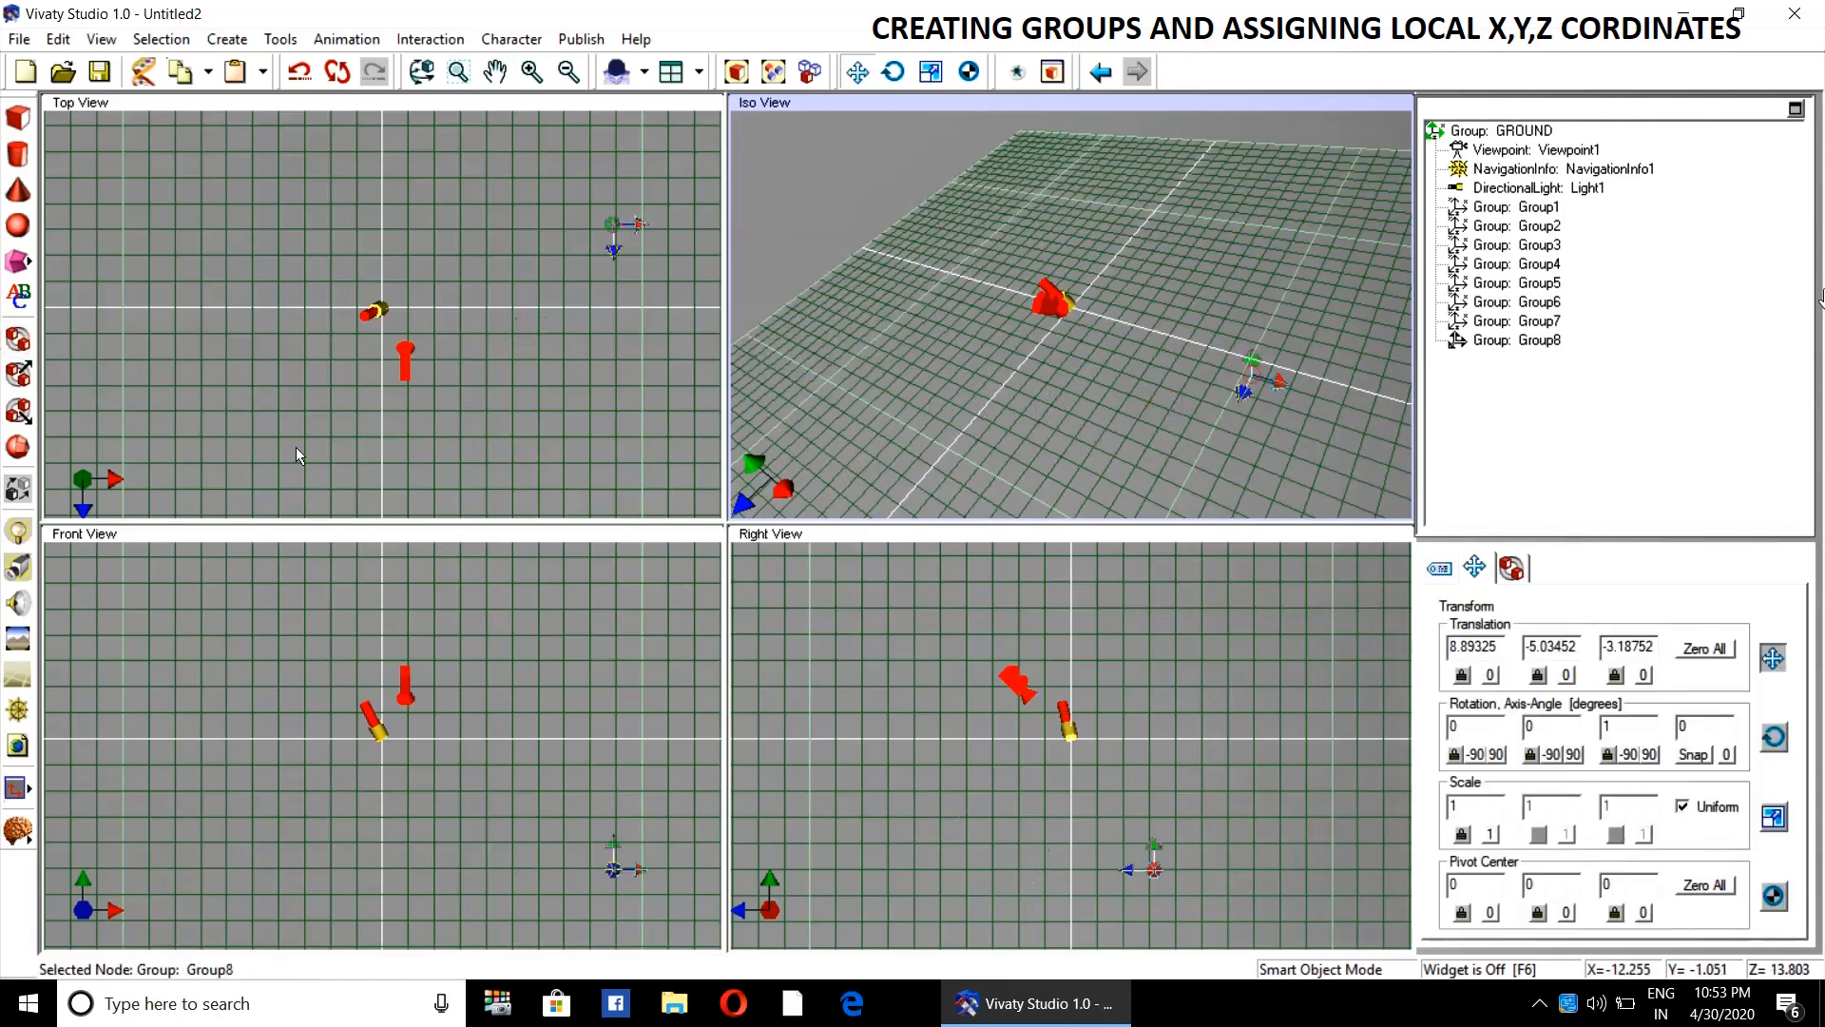
{"action": "left_click", "coordinate": [18, 338]}
{"action": "left_click", "coordinate": [1075, 380]}
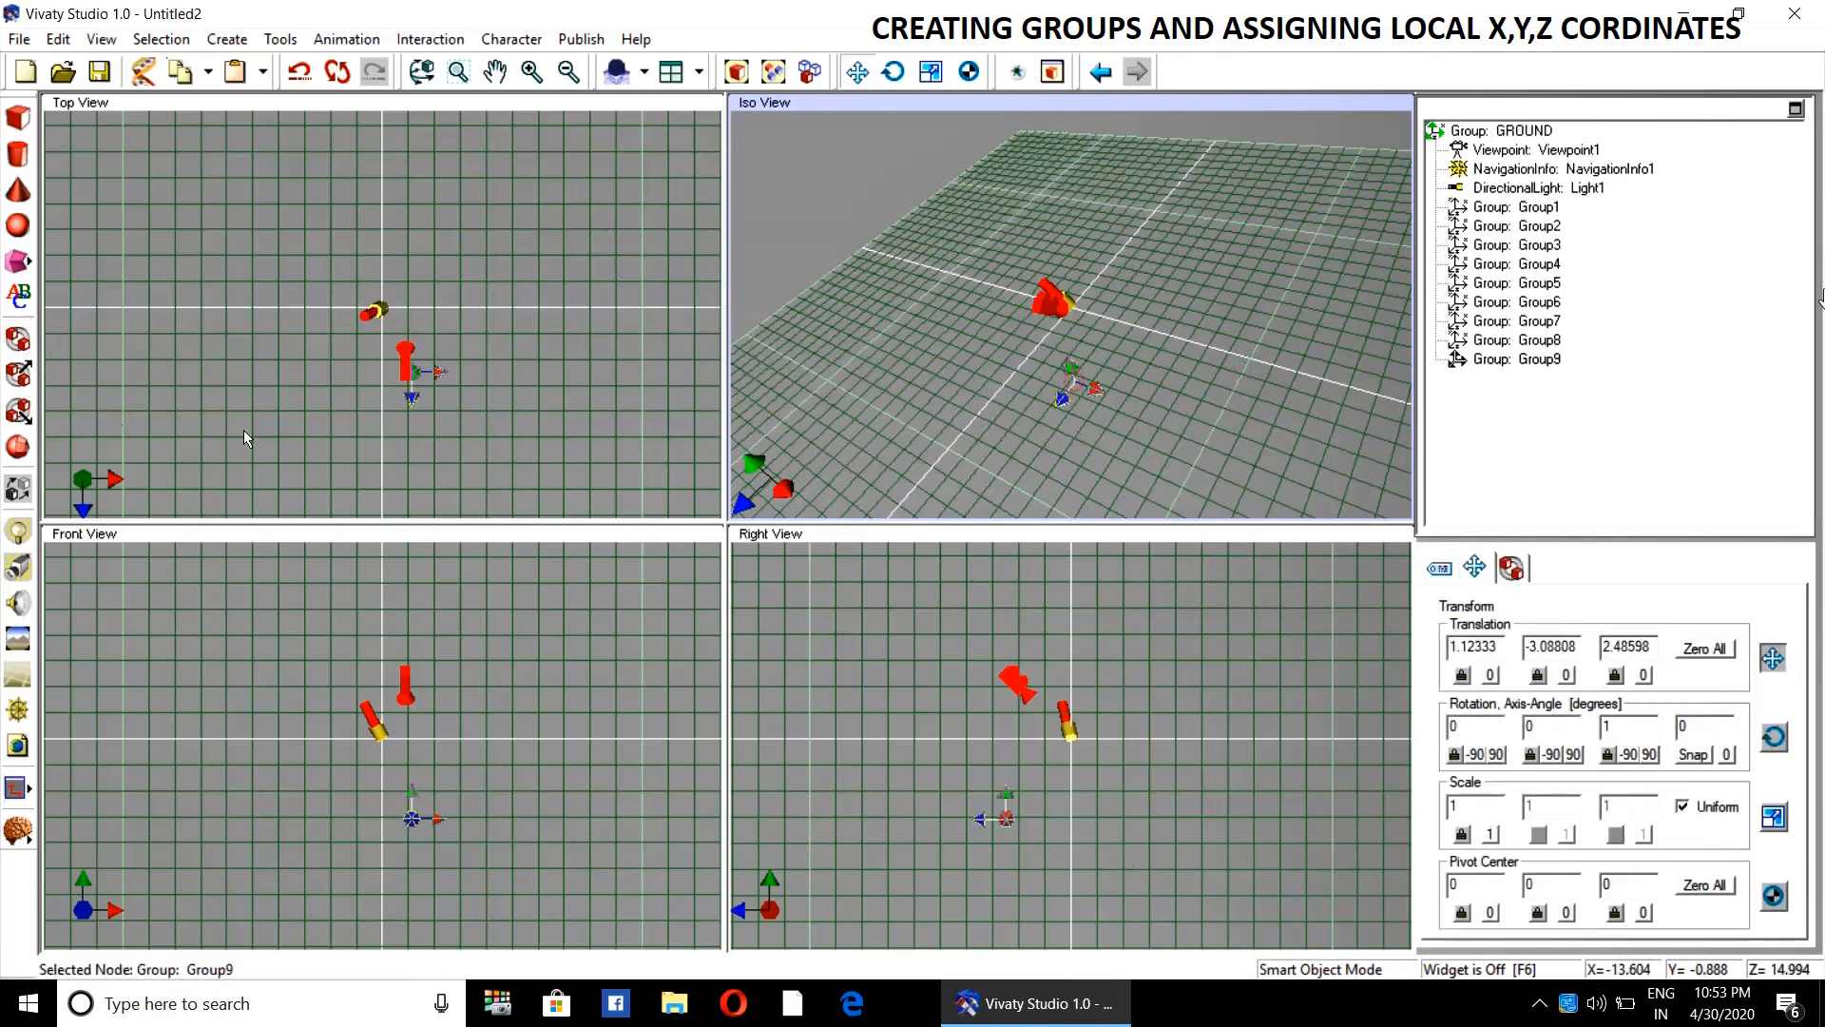
{"action": "left_click", "coordinate": [18, 338]}
{"action": "left_click", "coordinate": [864, 377]}
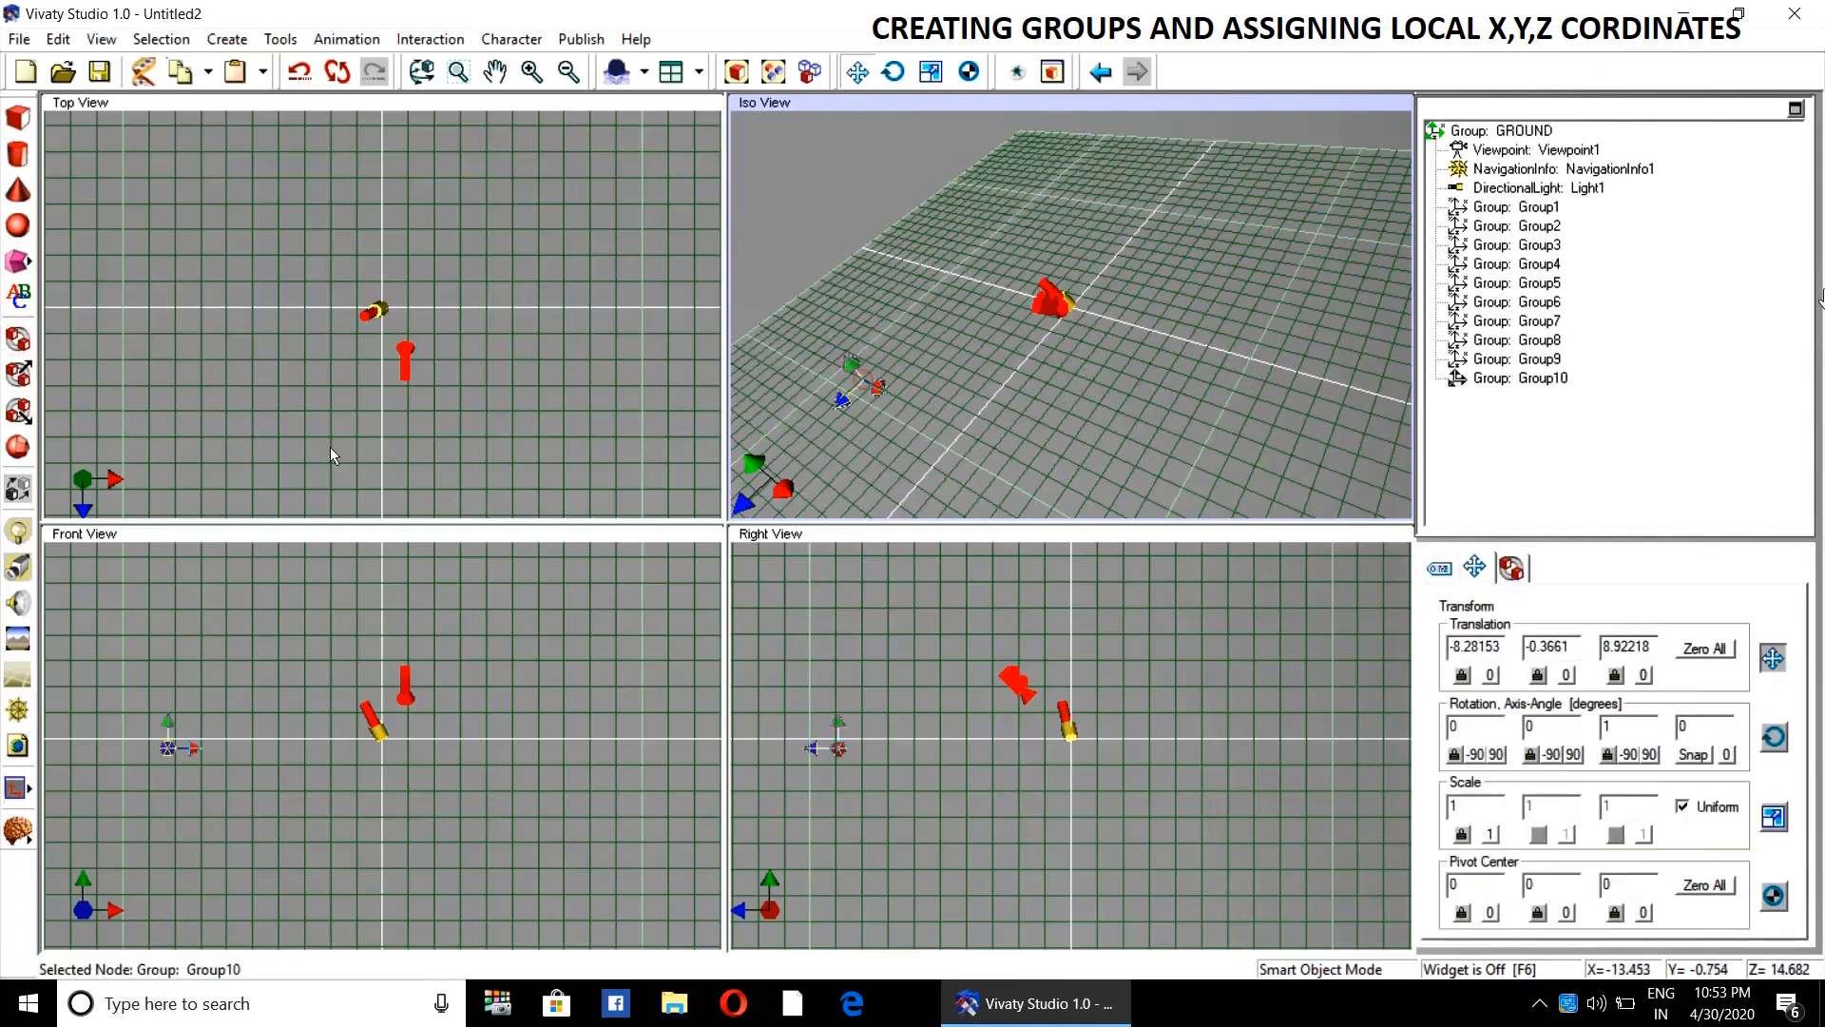
{"action": "left_click", "coordinate": [18, 338]}
{"action": "left_click", "coordinate": [971, 425]}
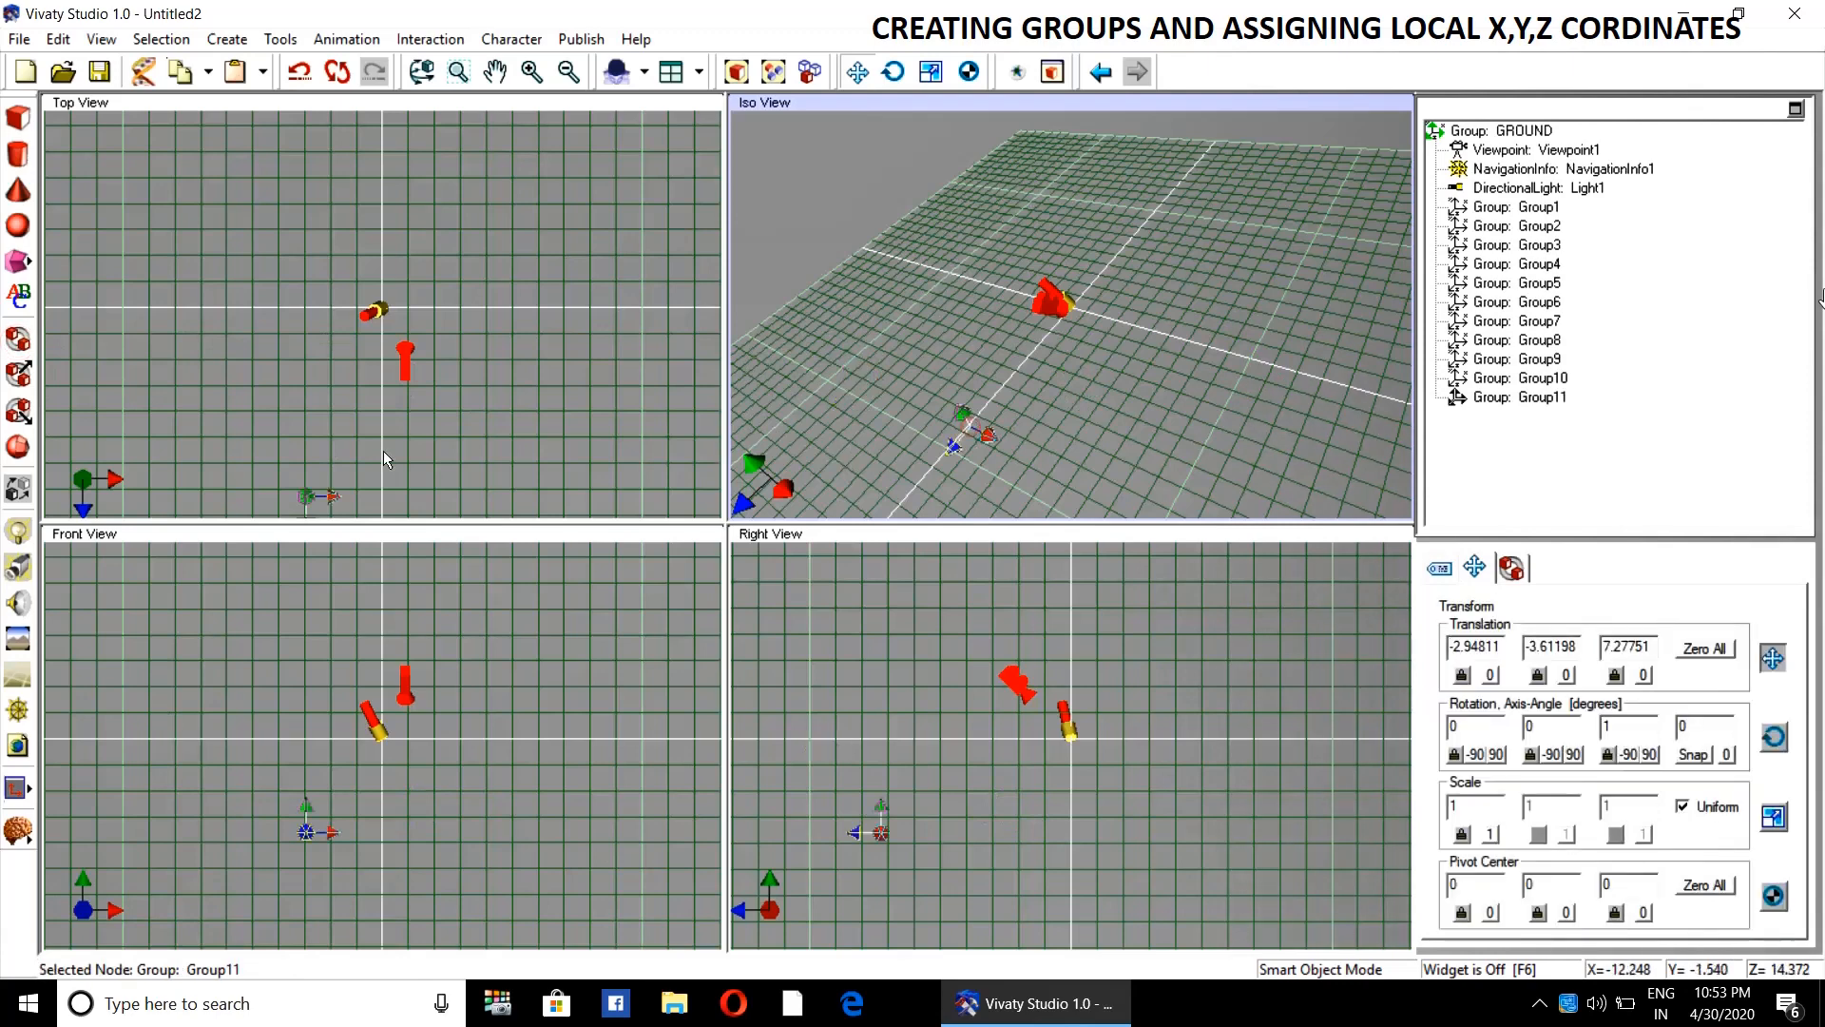
{"action": "left_click", "coordinate": [18, 338]}
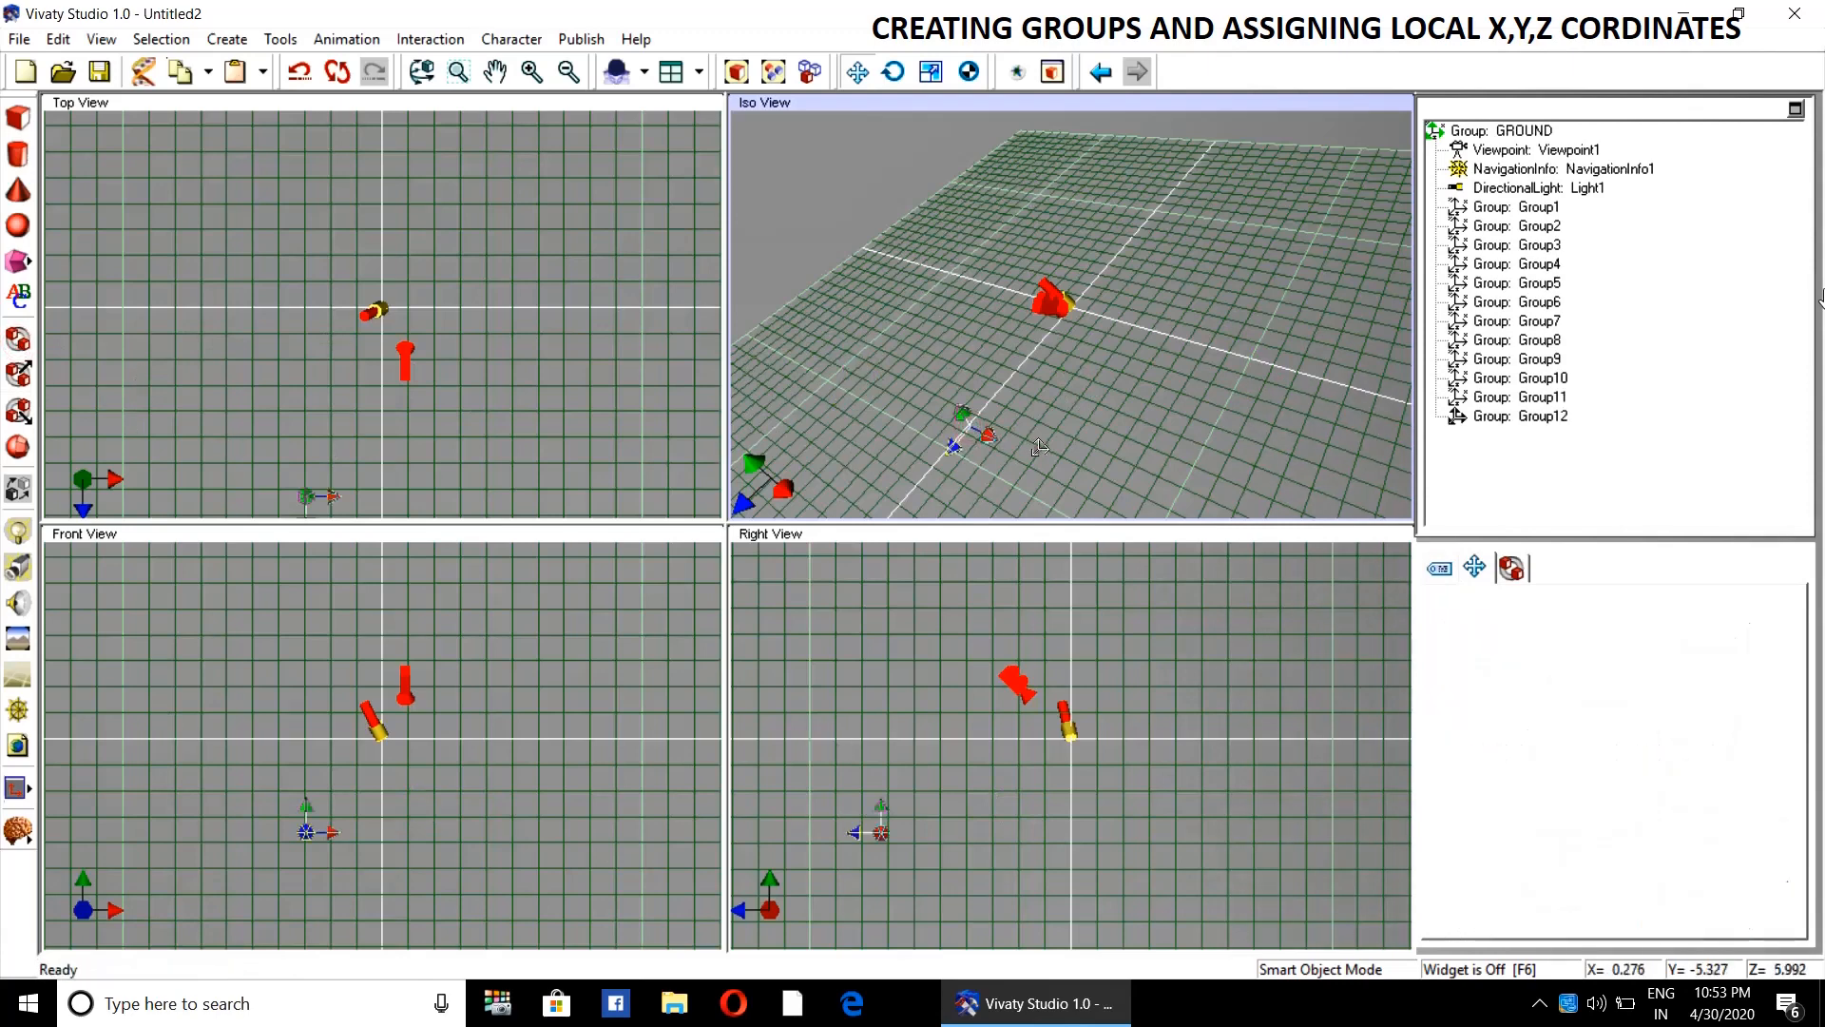
{"action": "left_click", "coordinate": [1039, 449]}
{"action": "left_click", "coordinate": [18, 339]}
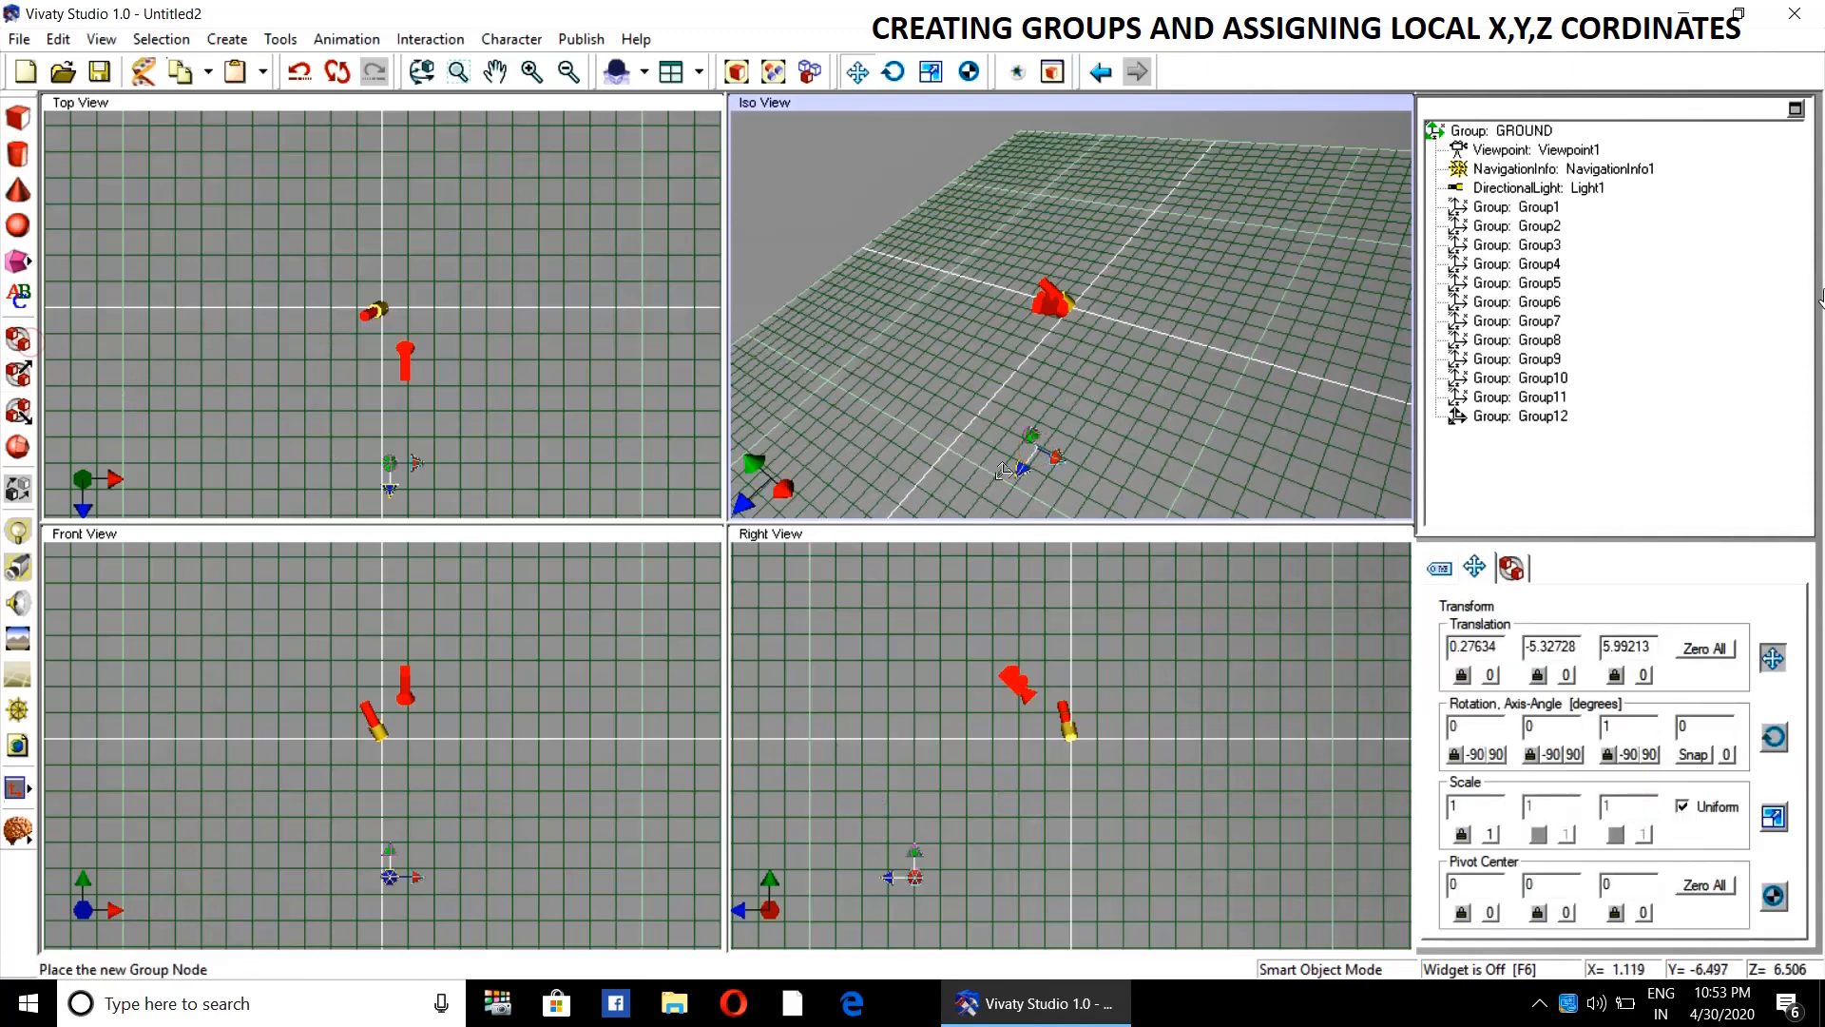
{"action": "left_click", "coordinate": [1125, 473]}
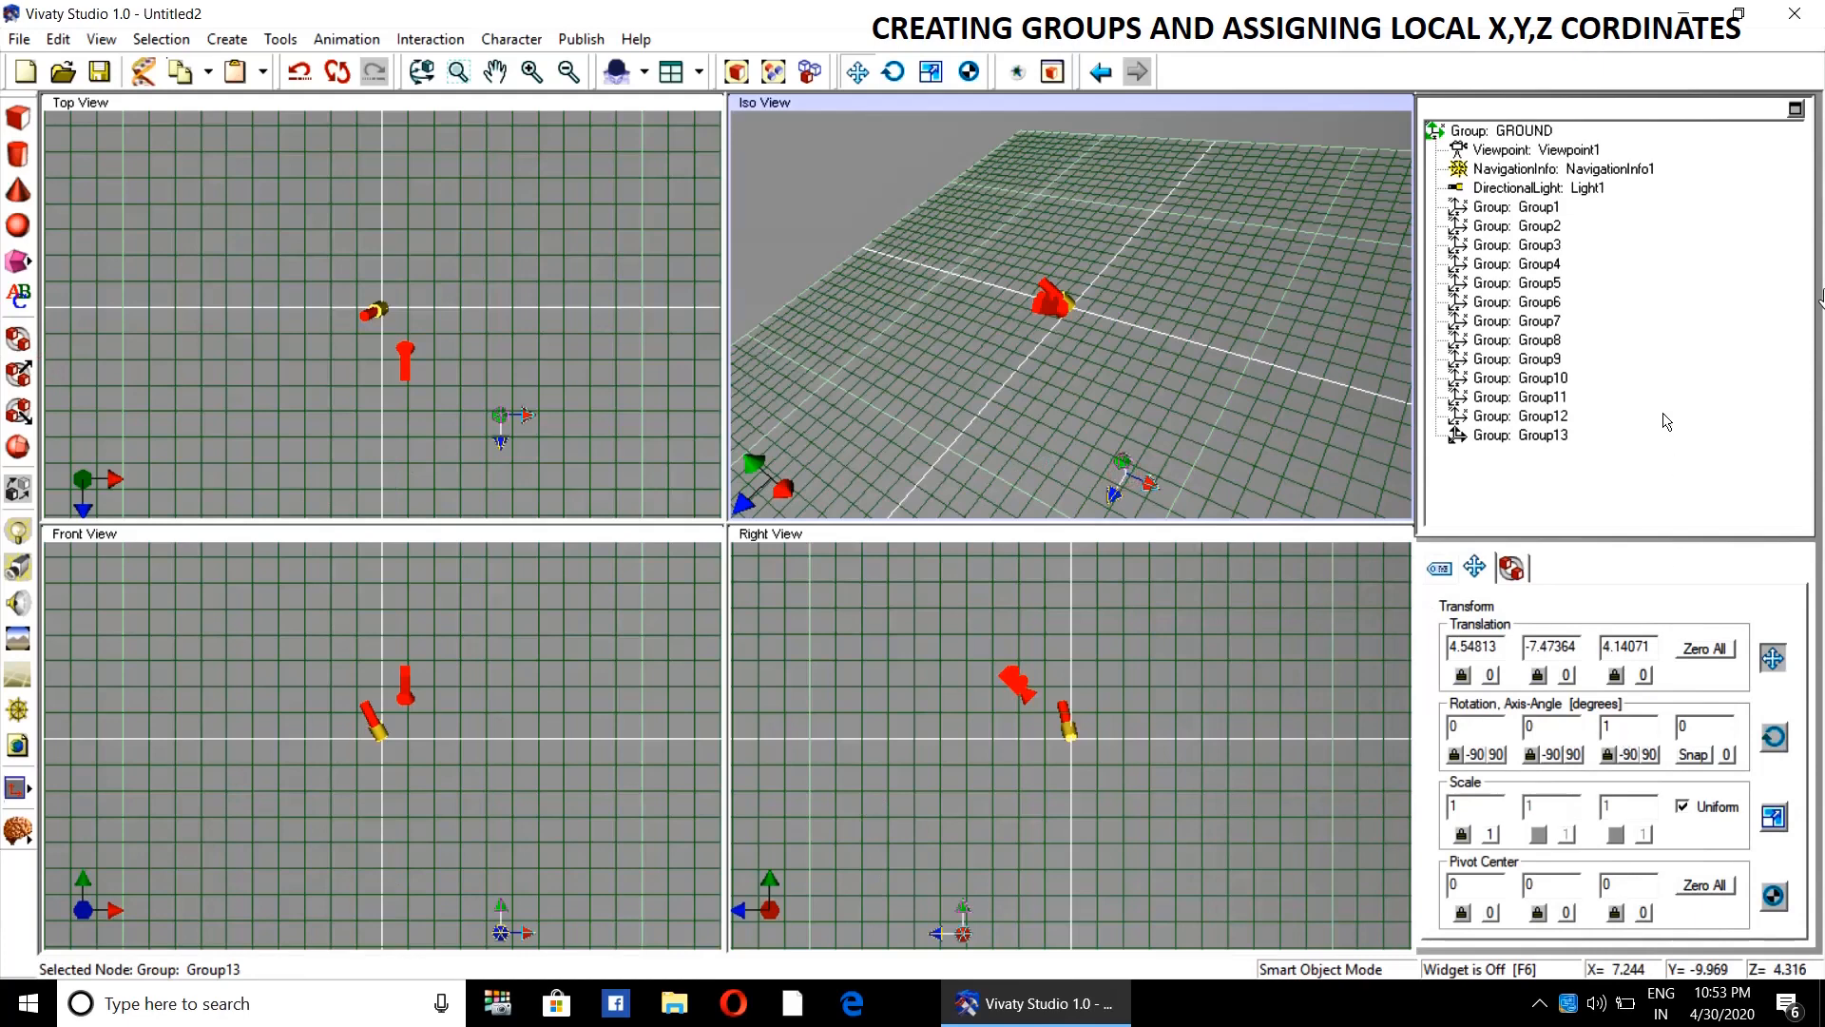
- Reset Group1's translation to zero on all axes and set Group2's translation to X 0.125, Y 0.1 and Z -0.375
{"action": "left_click", "coordinate": [1515, 209]}
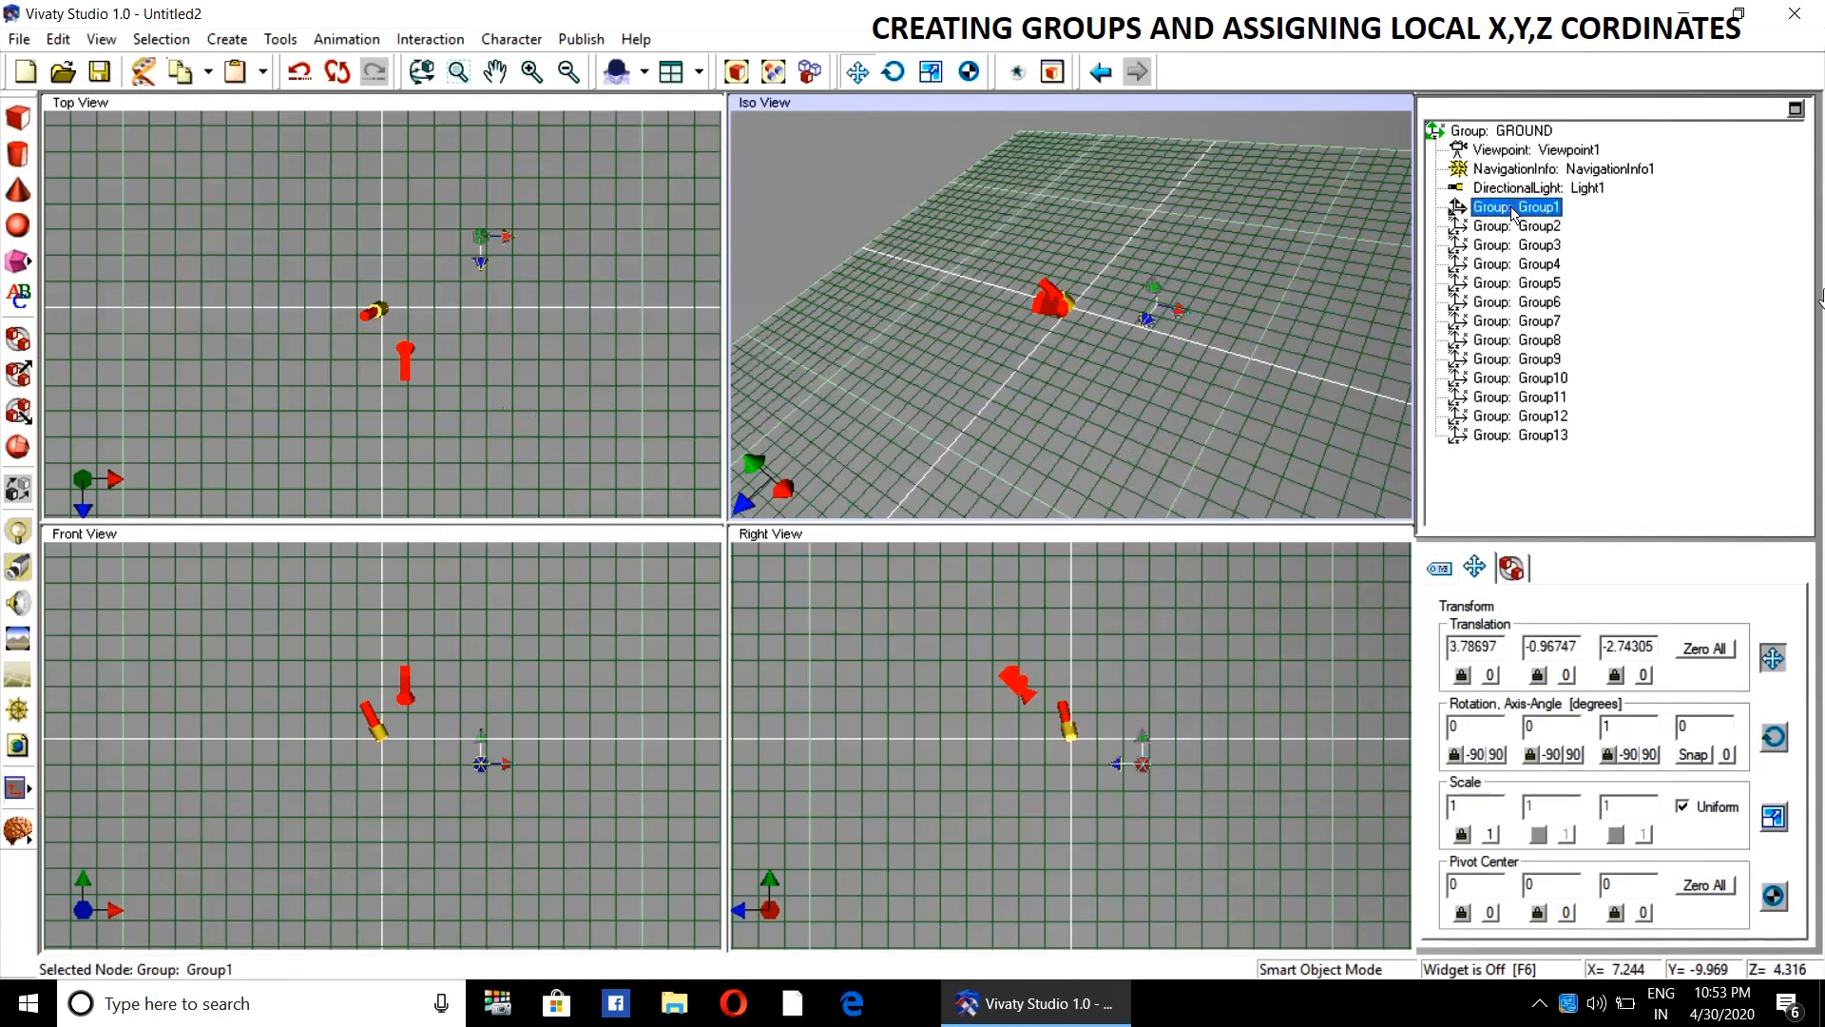
{"action": "left_click", "coordinate": [1705, 649]}
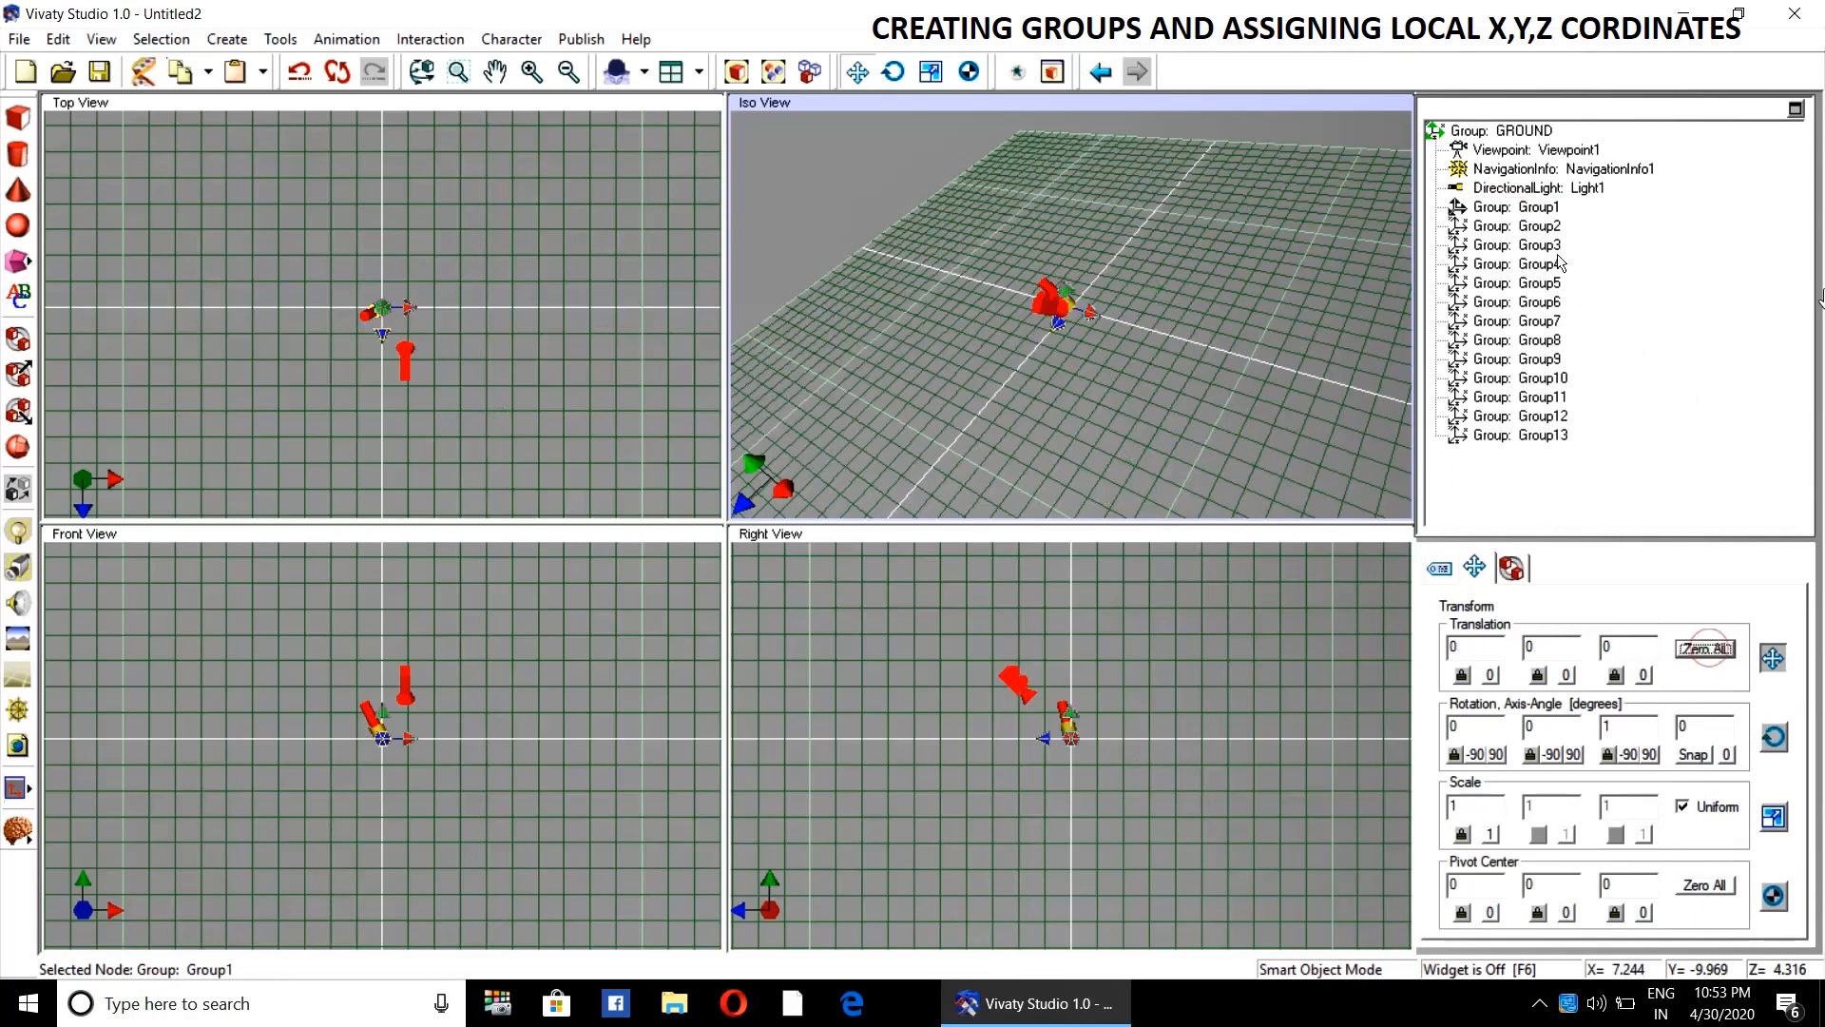
{"action": "left_click", "coordinate": [1533, 228]}
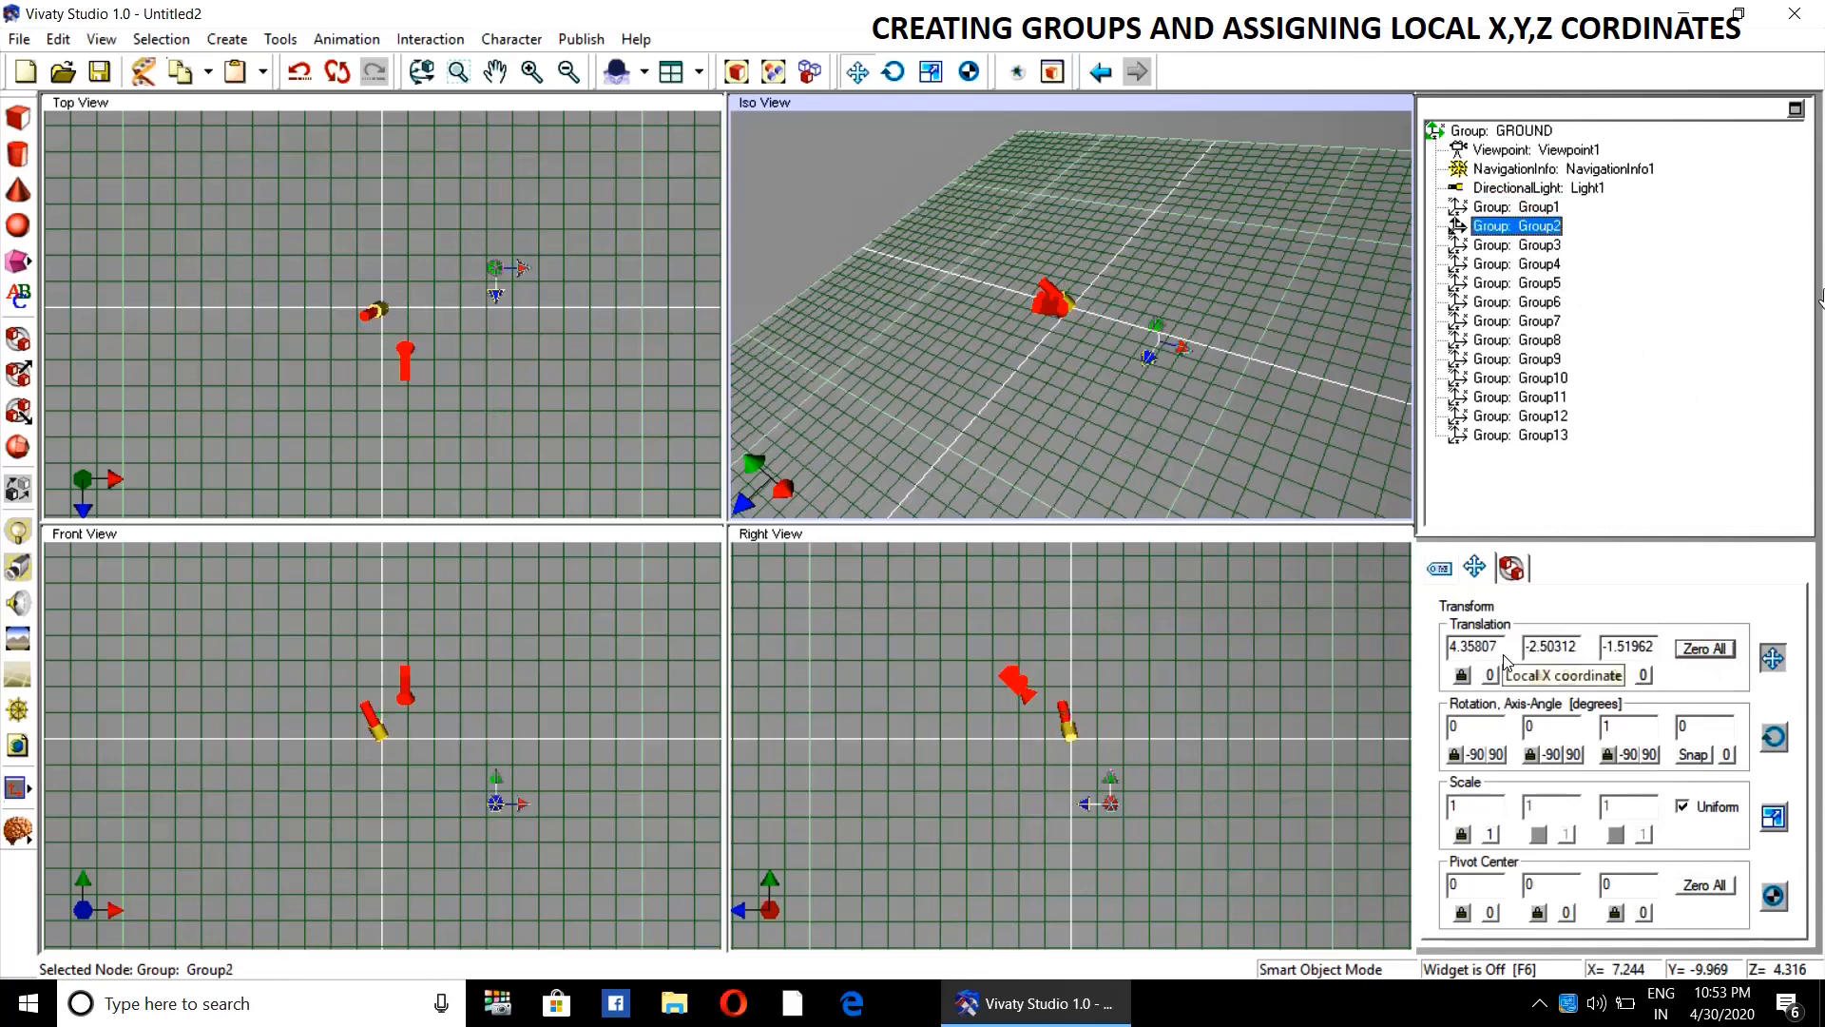
{"action": "double_click", "coordinate": [1497, 648]}
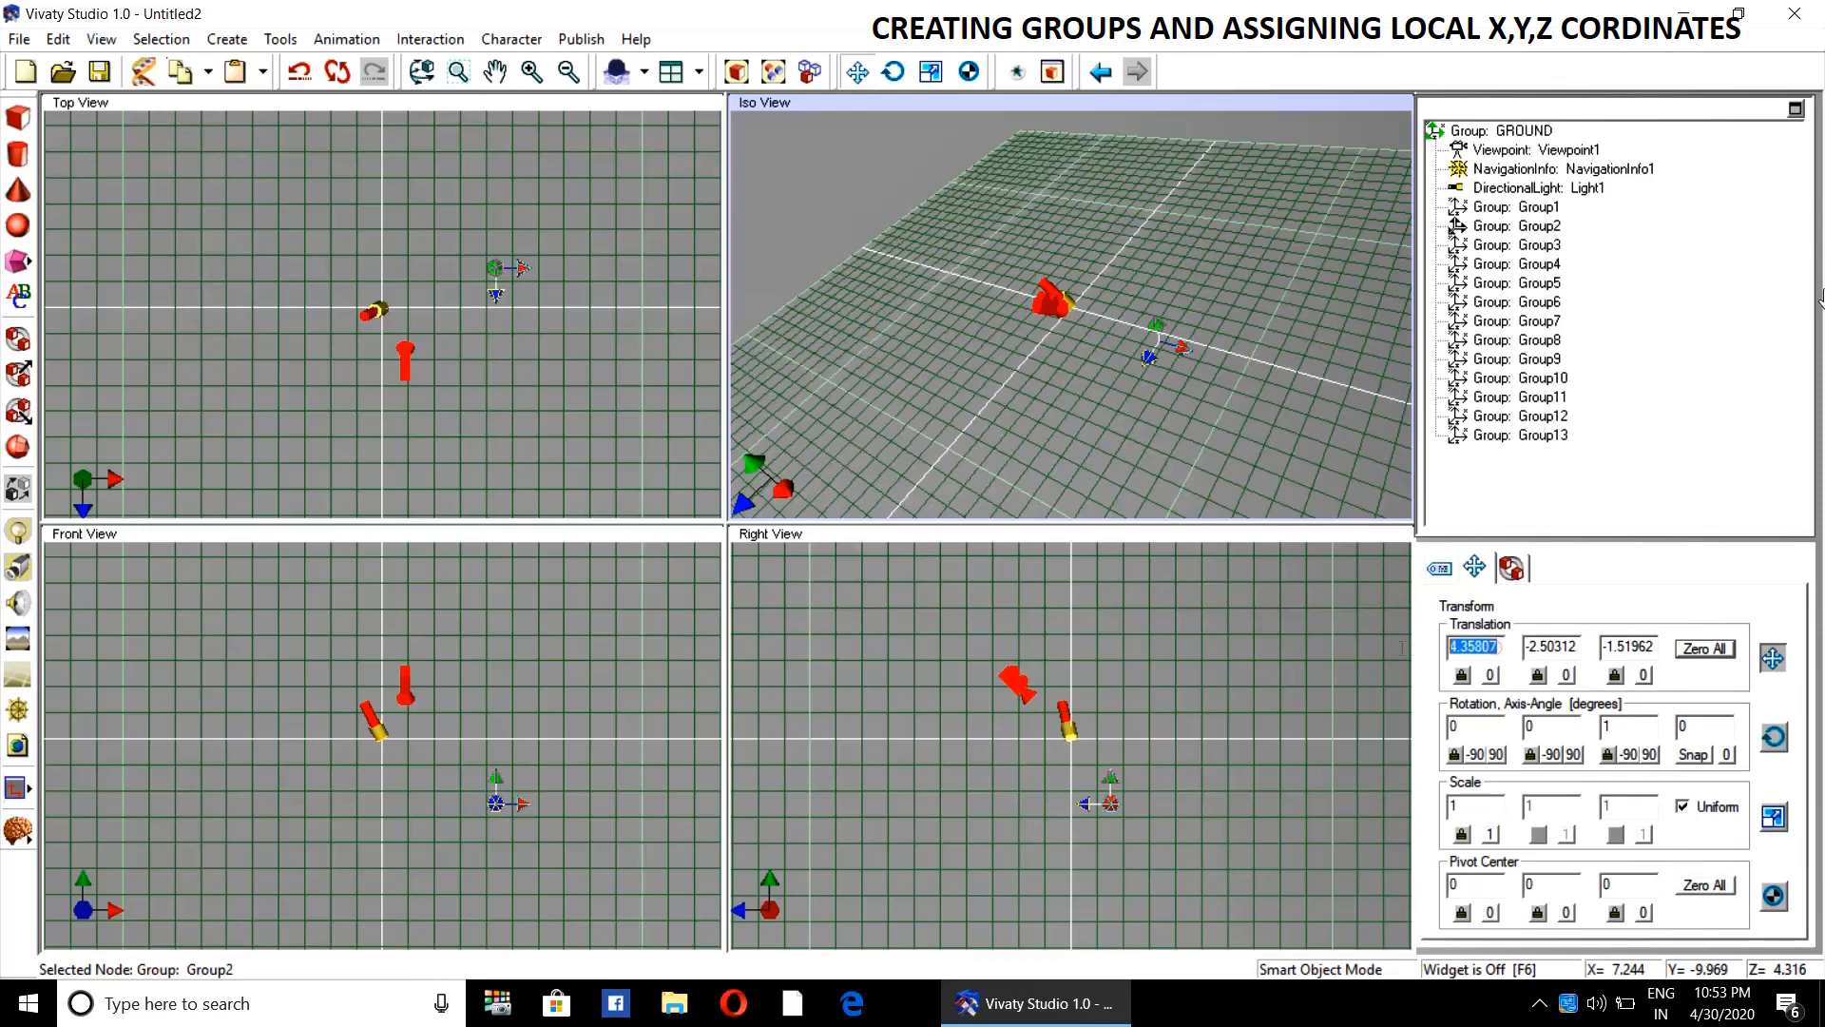
{"action": "type", "text": "0.125"}
{"action": "key", "text": "Tab"}
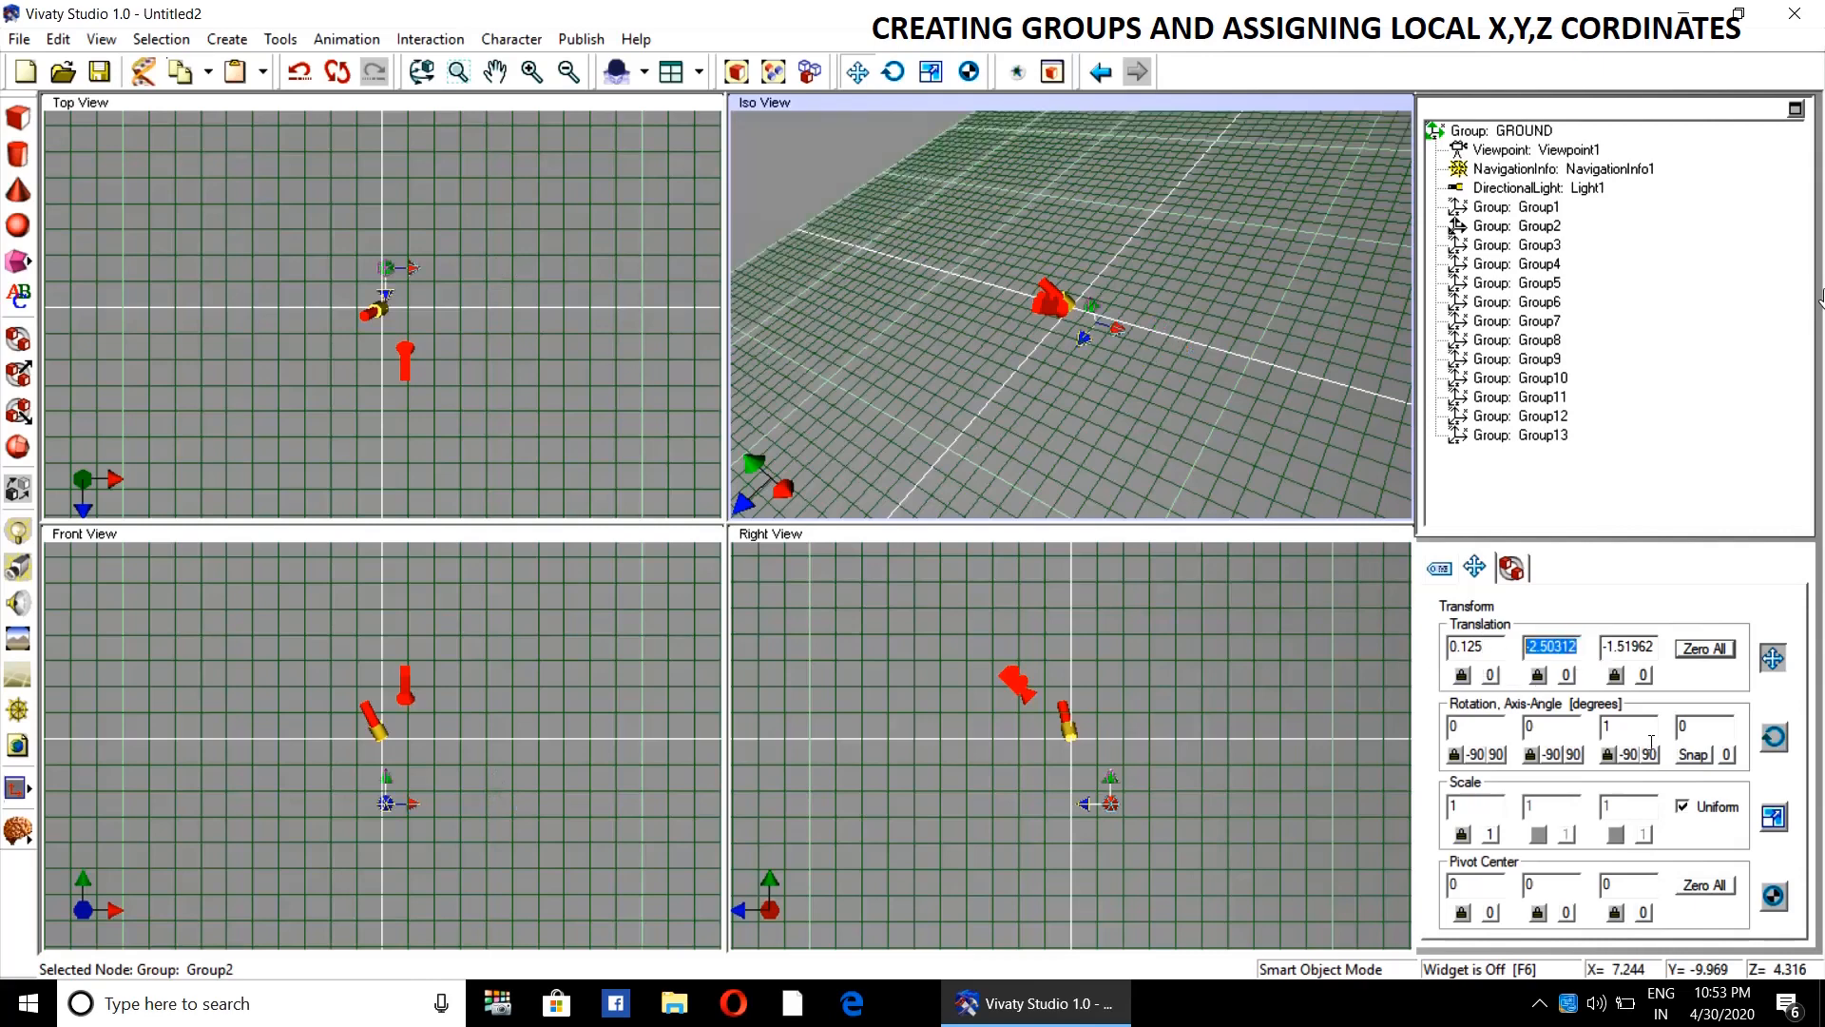
{"action": "type", "text": "0.1"}
{"action": "key", "text": "Return"}
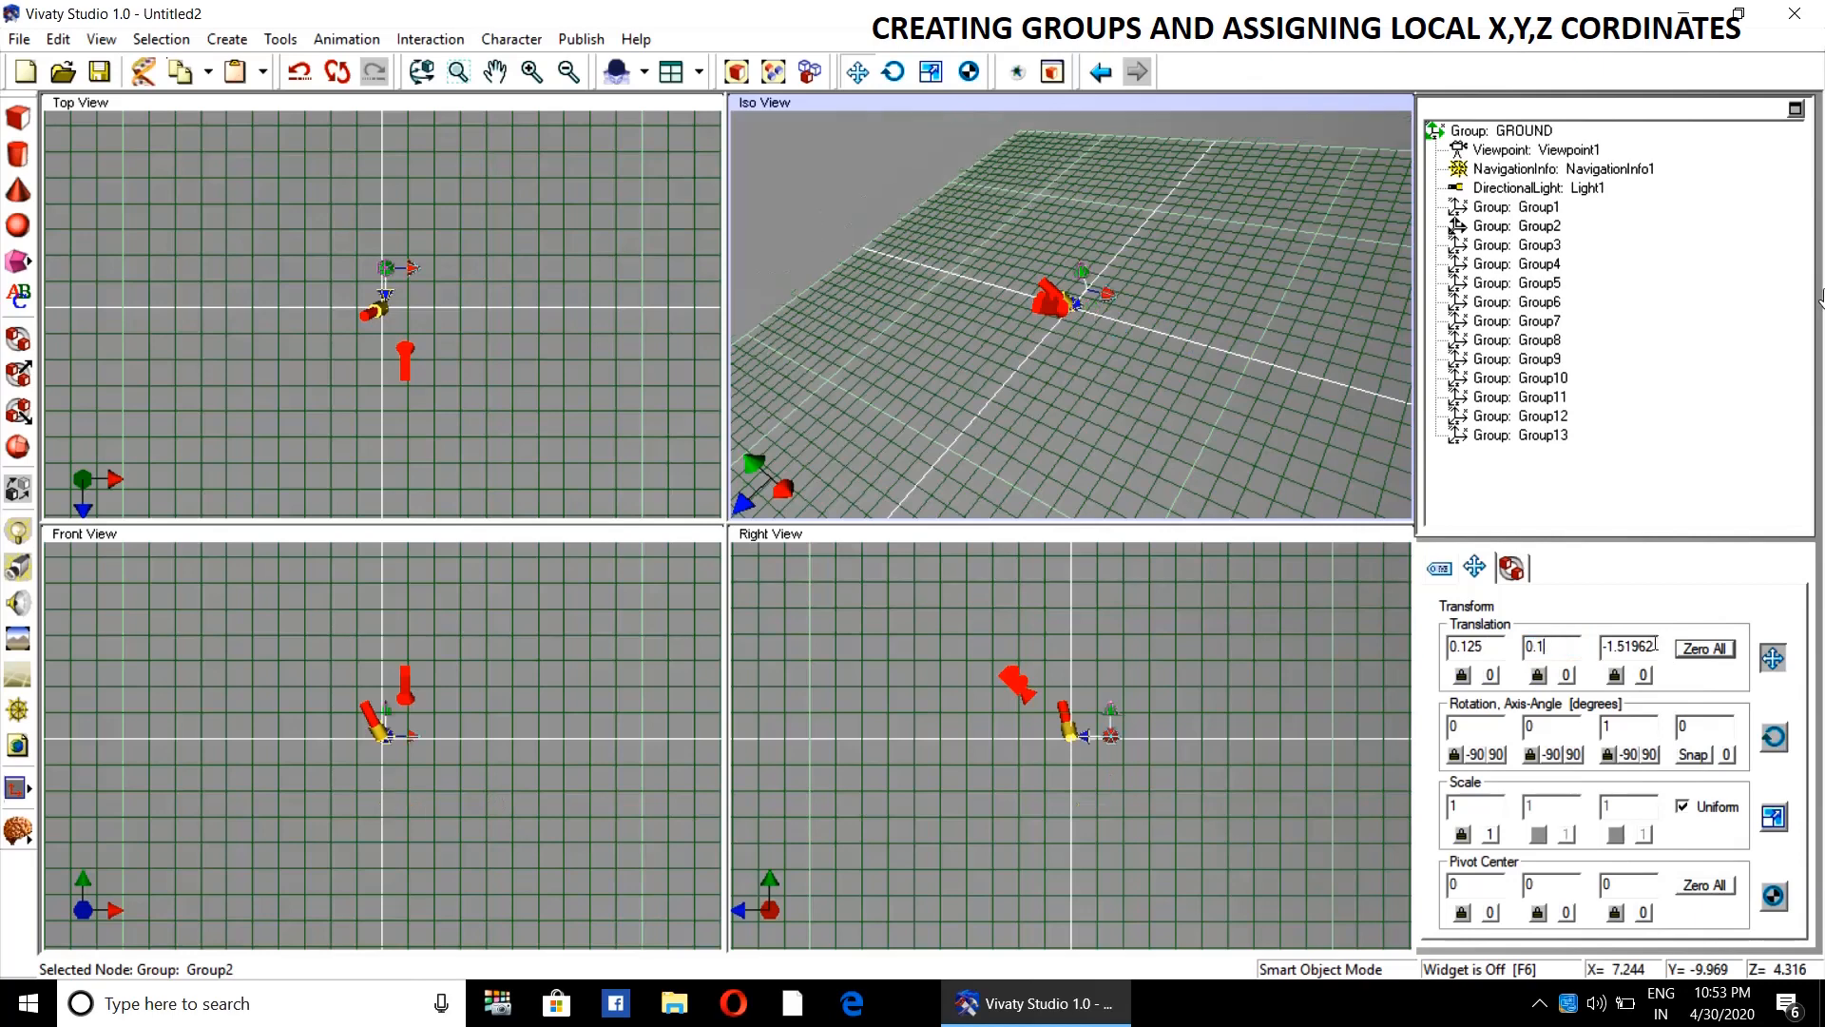
{"action": "double_click", "coordinate": [1656, 645]}
{"action": "type", "text": "-0.375"}
{"action": "key", "text": "Return"}
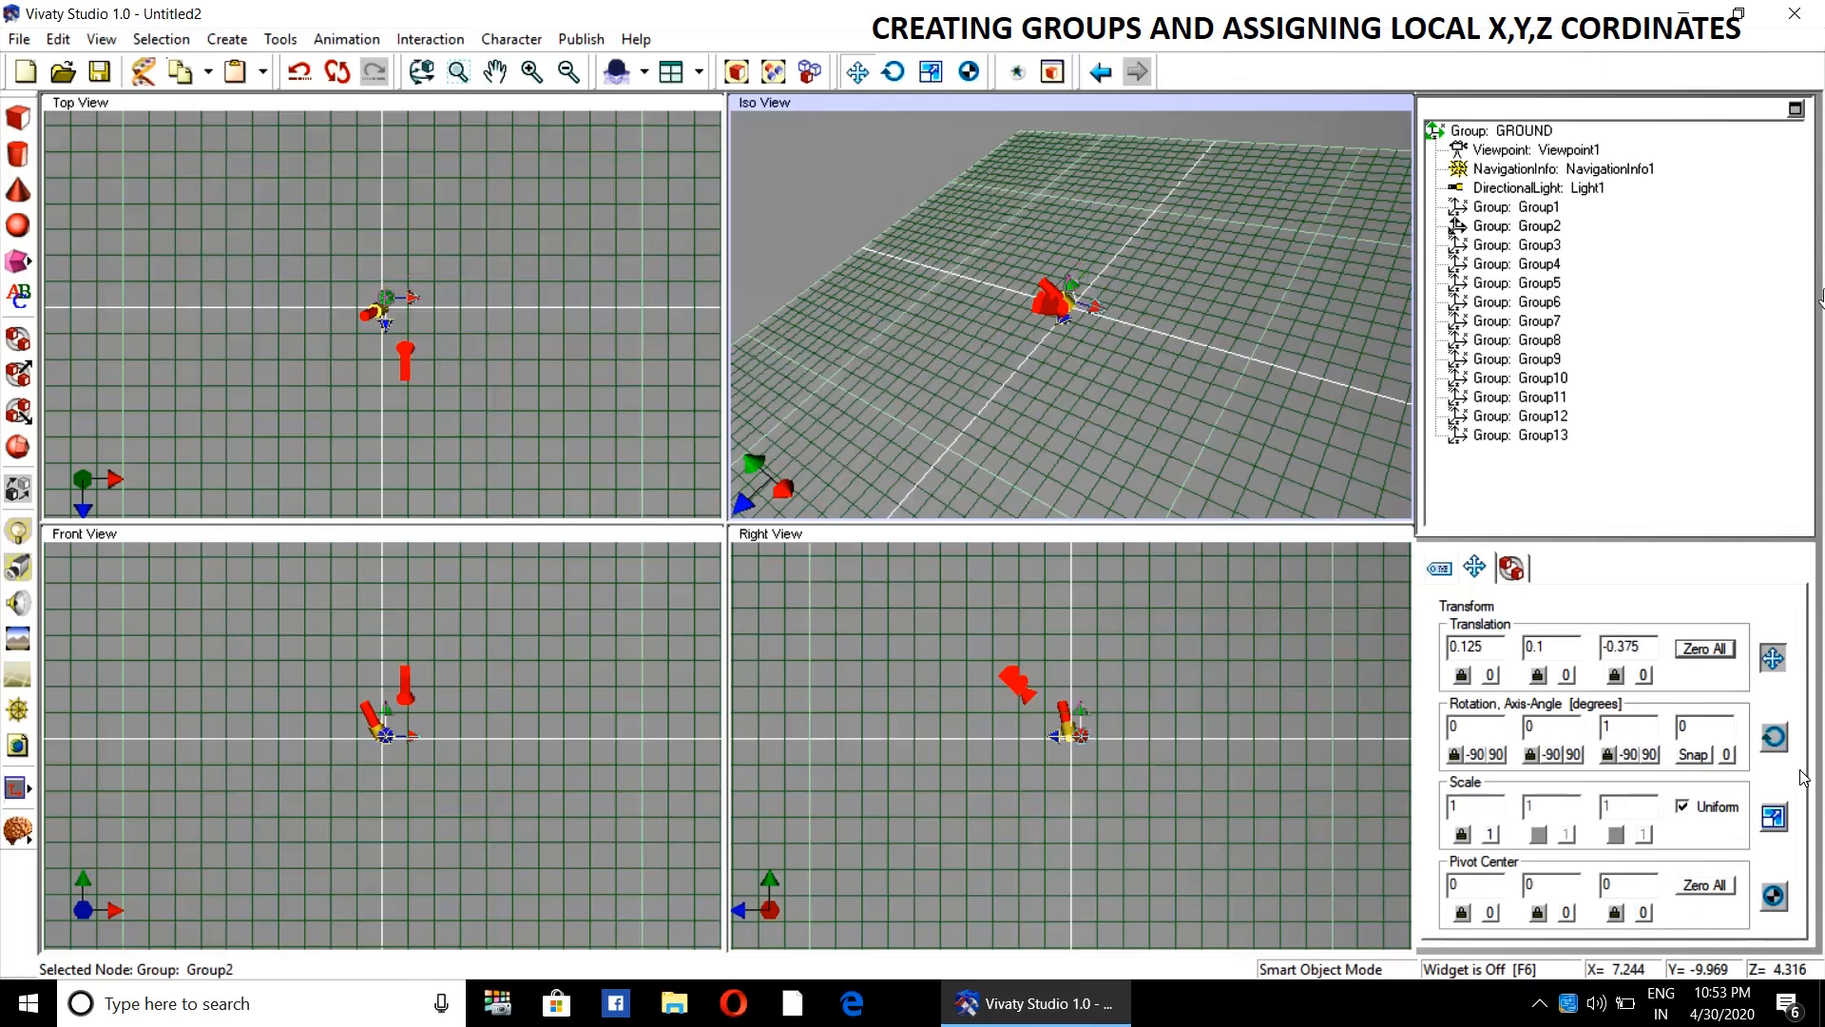
- Set Group3's translation to X 0.25, Y 0 and Z 0
{"action": "left_click", "coordinate": [1541, 246]}
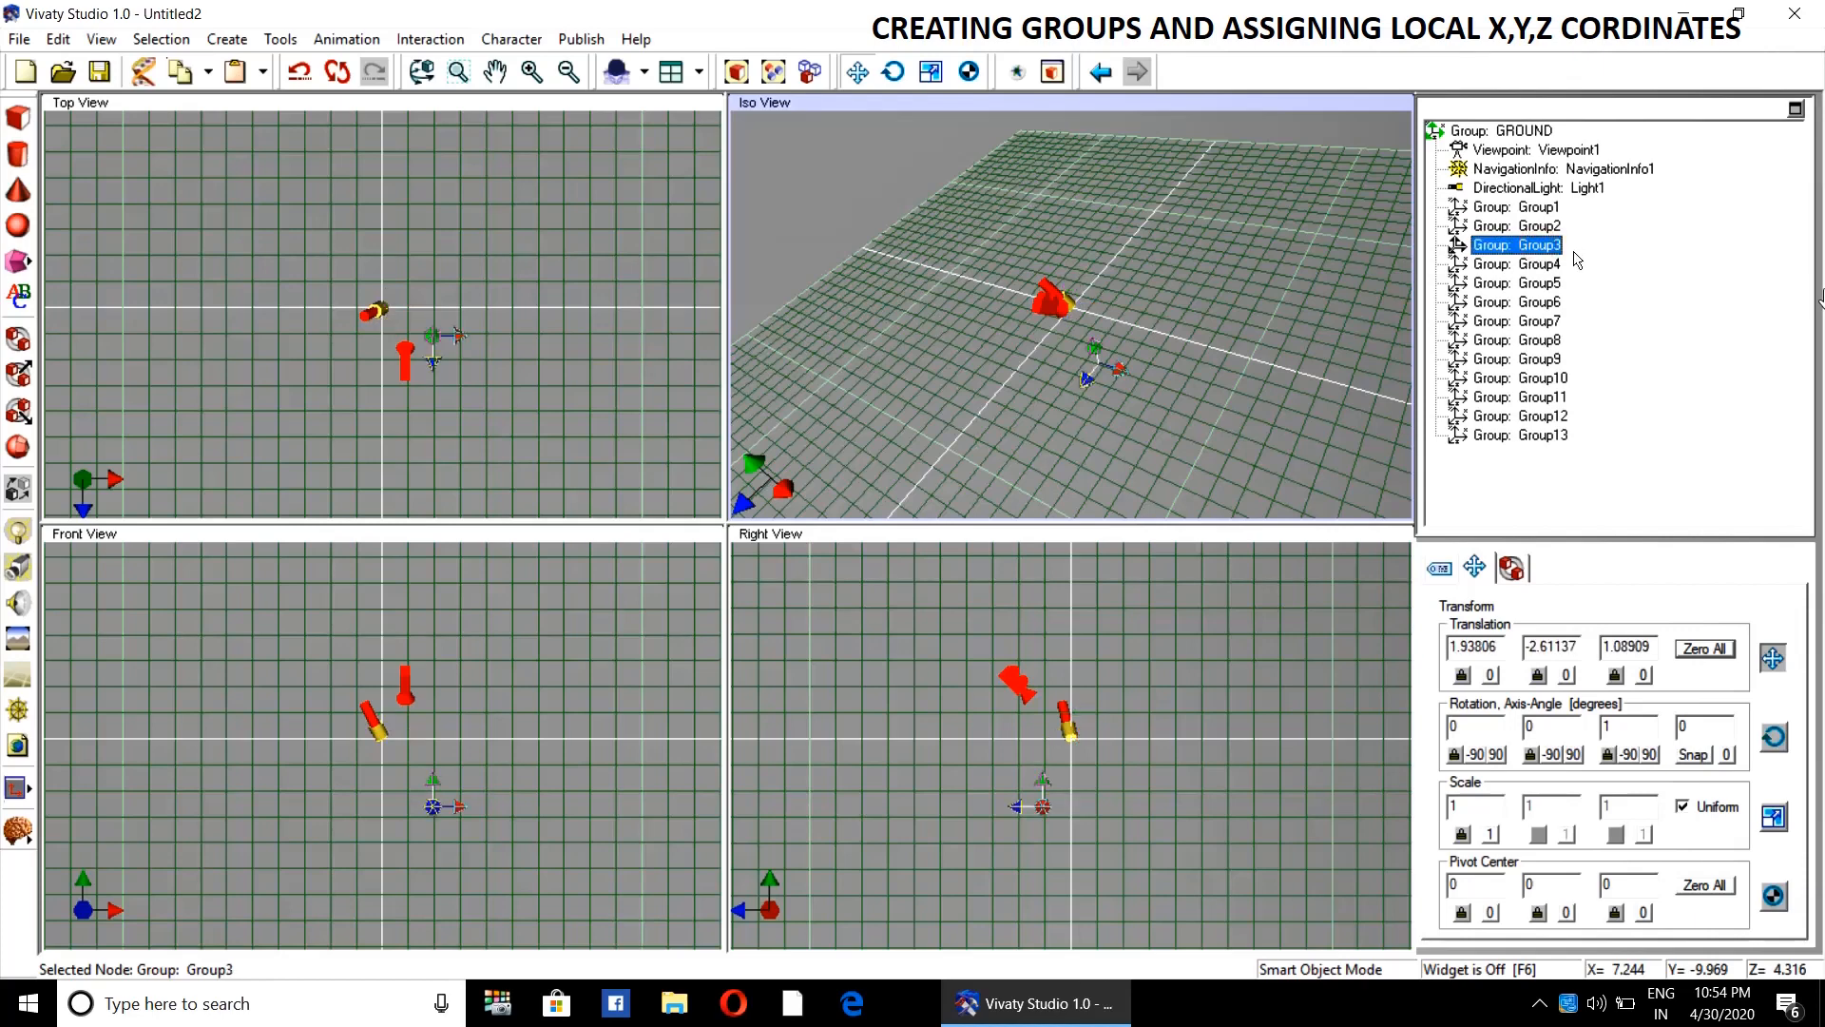
{"action": "double_click", "coordinate": [1505, 646]}
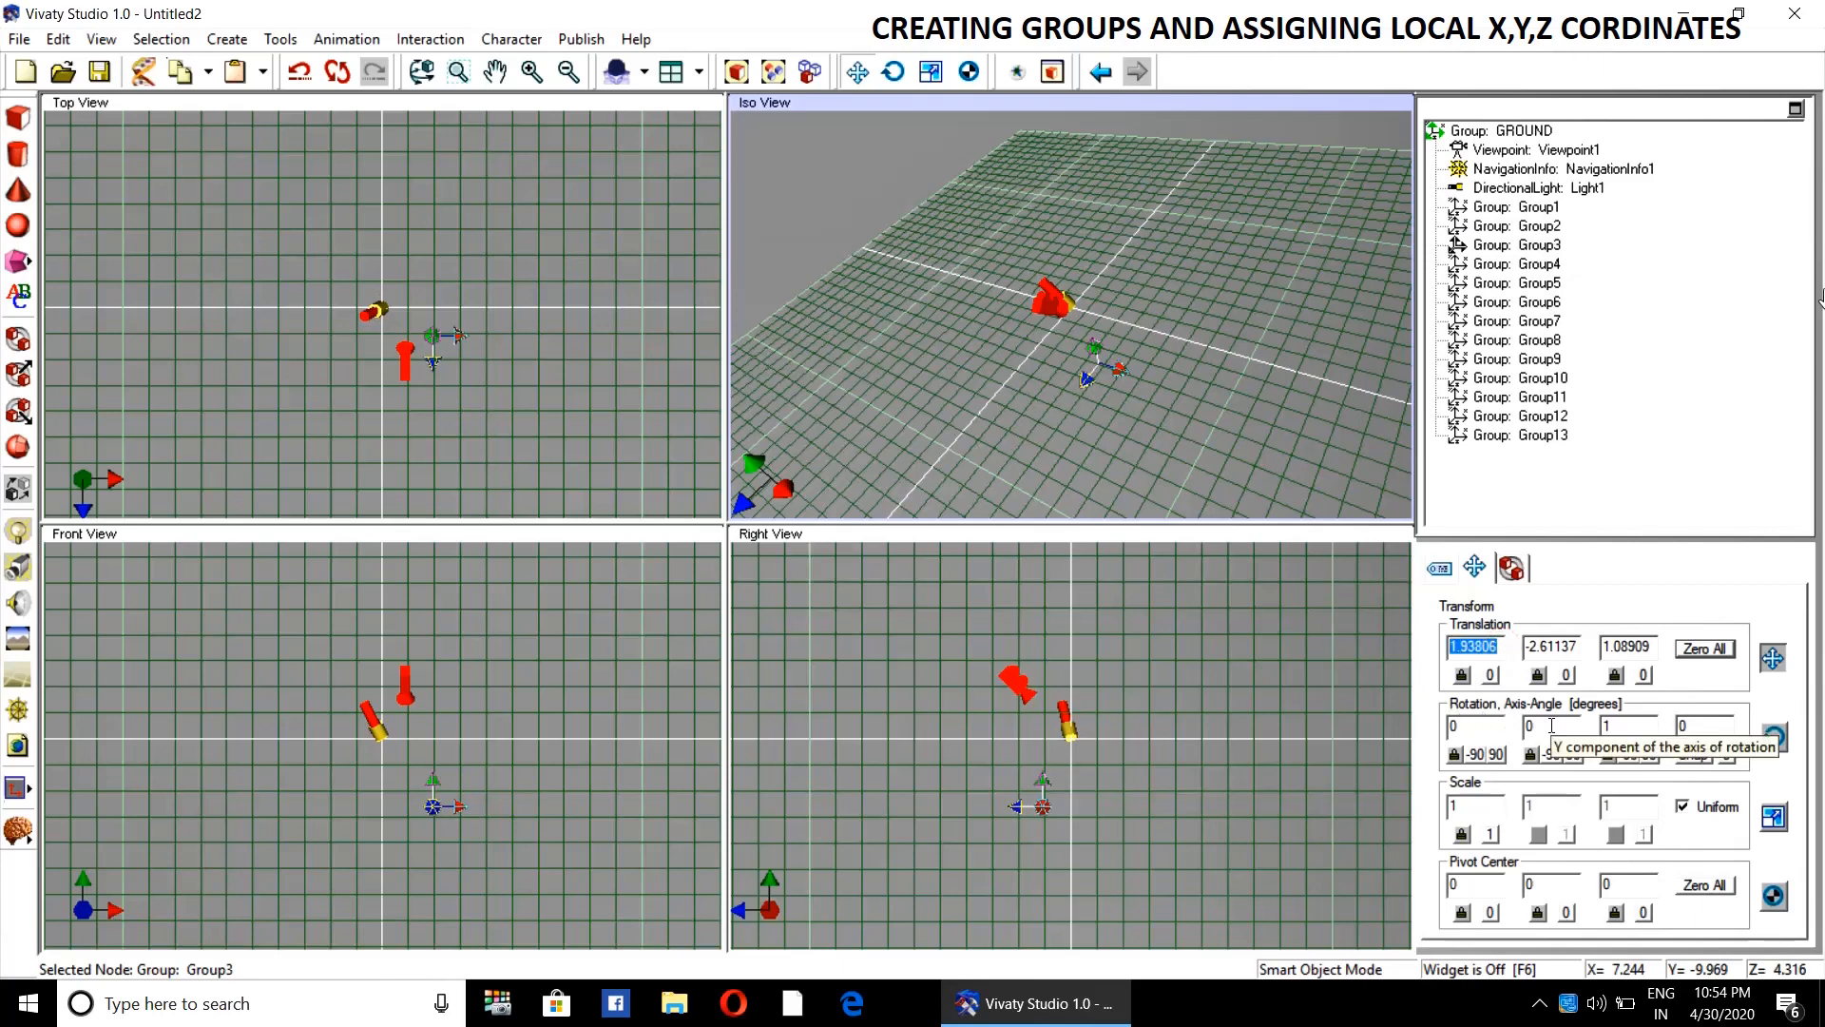
{"action": "type", "text": "0.25"}
{"action": "key", "text": "Return"}
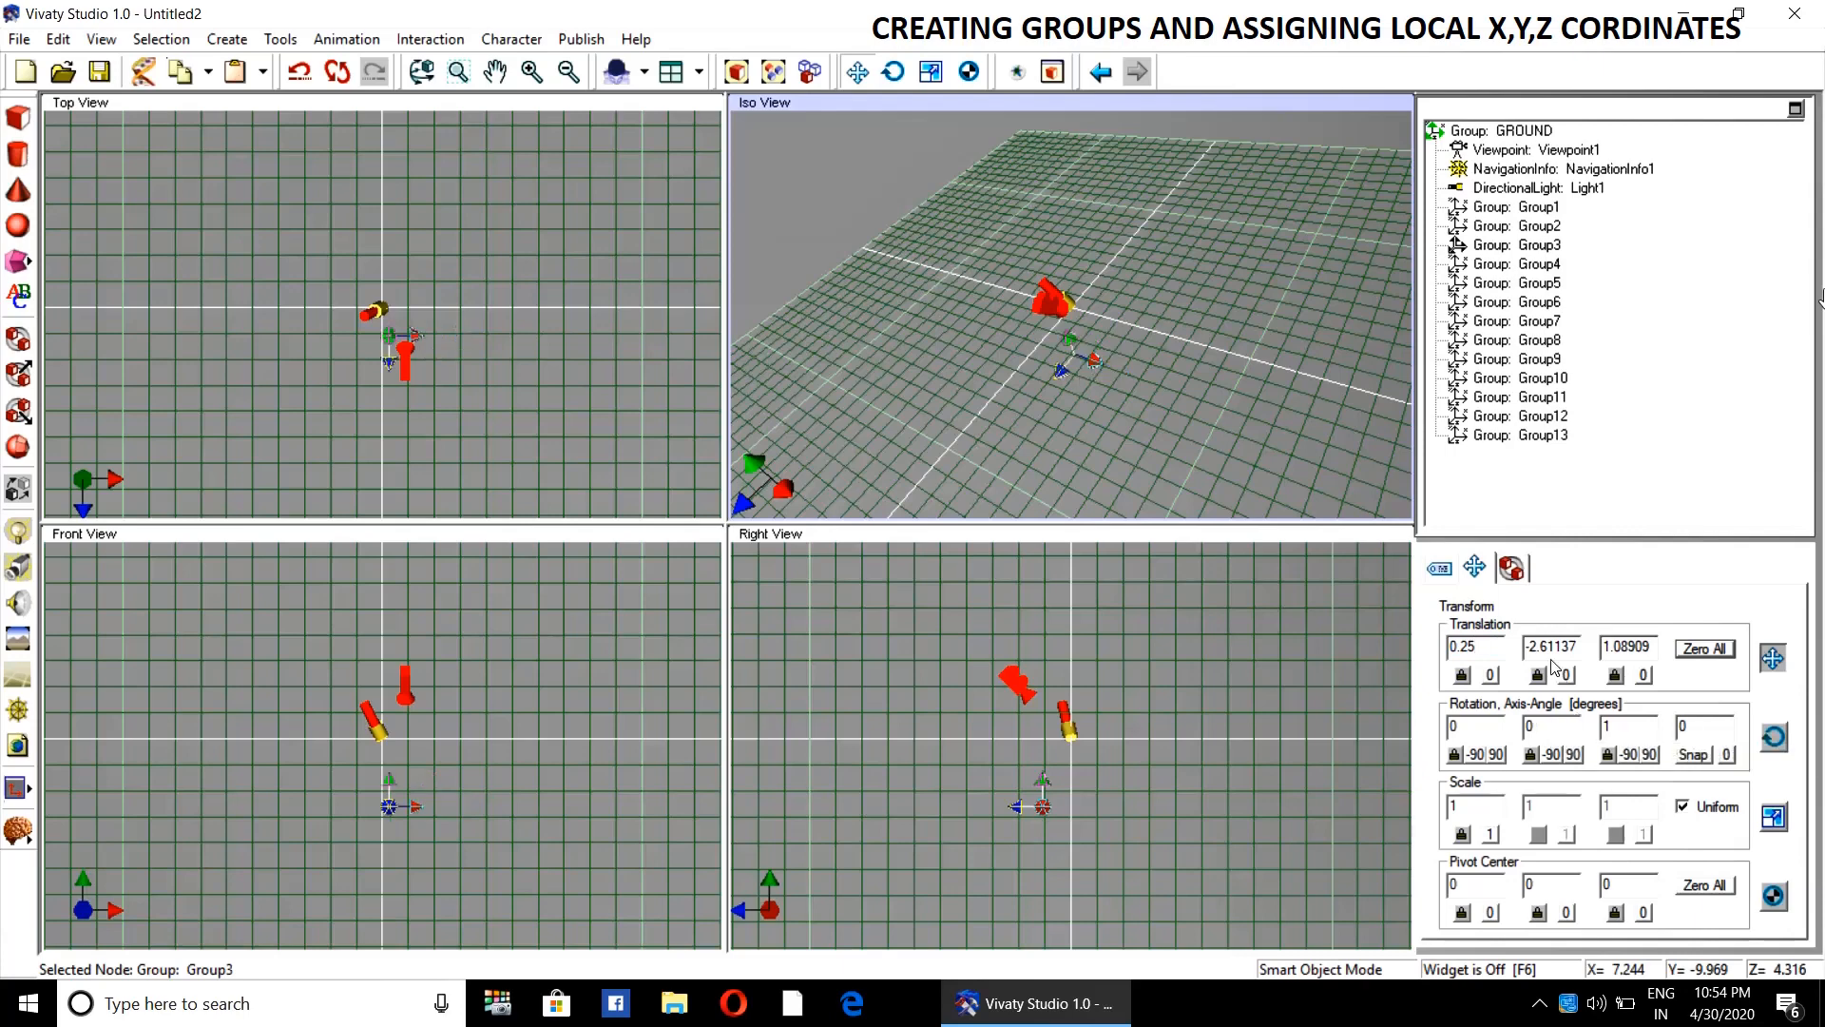
{"action": "double_click", "coordinate": [1580, 646]}
{"action": "type", "text": "0"}
{"action": "left_click", "coordinate": [1643, 675]}
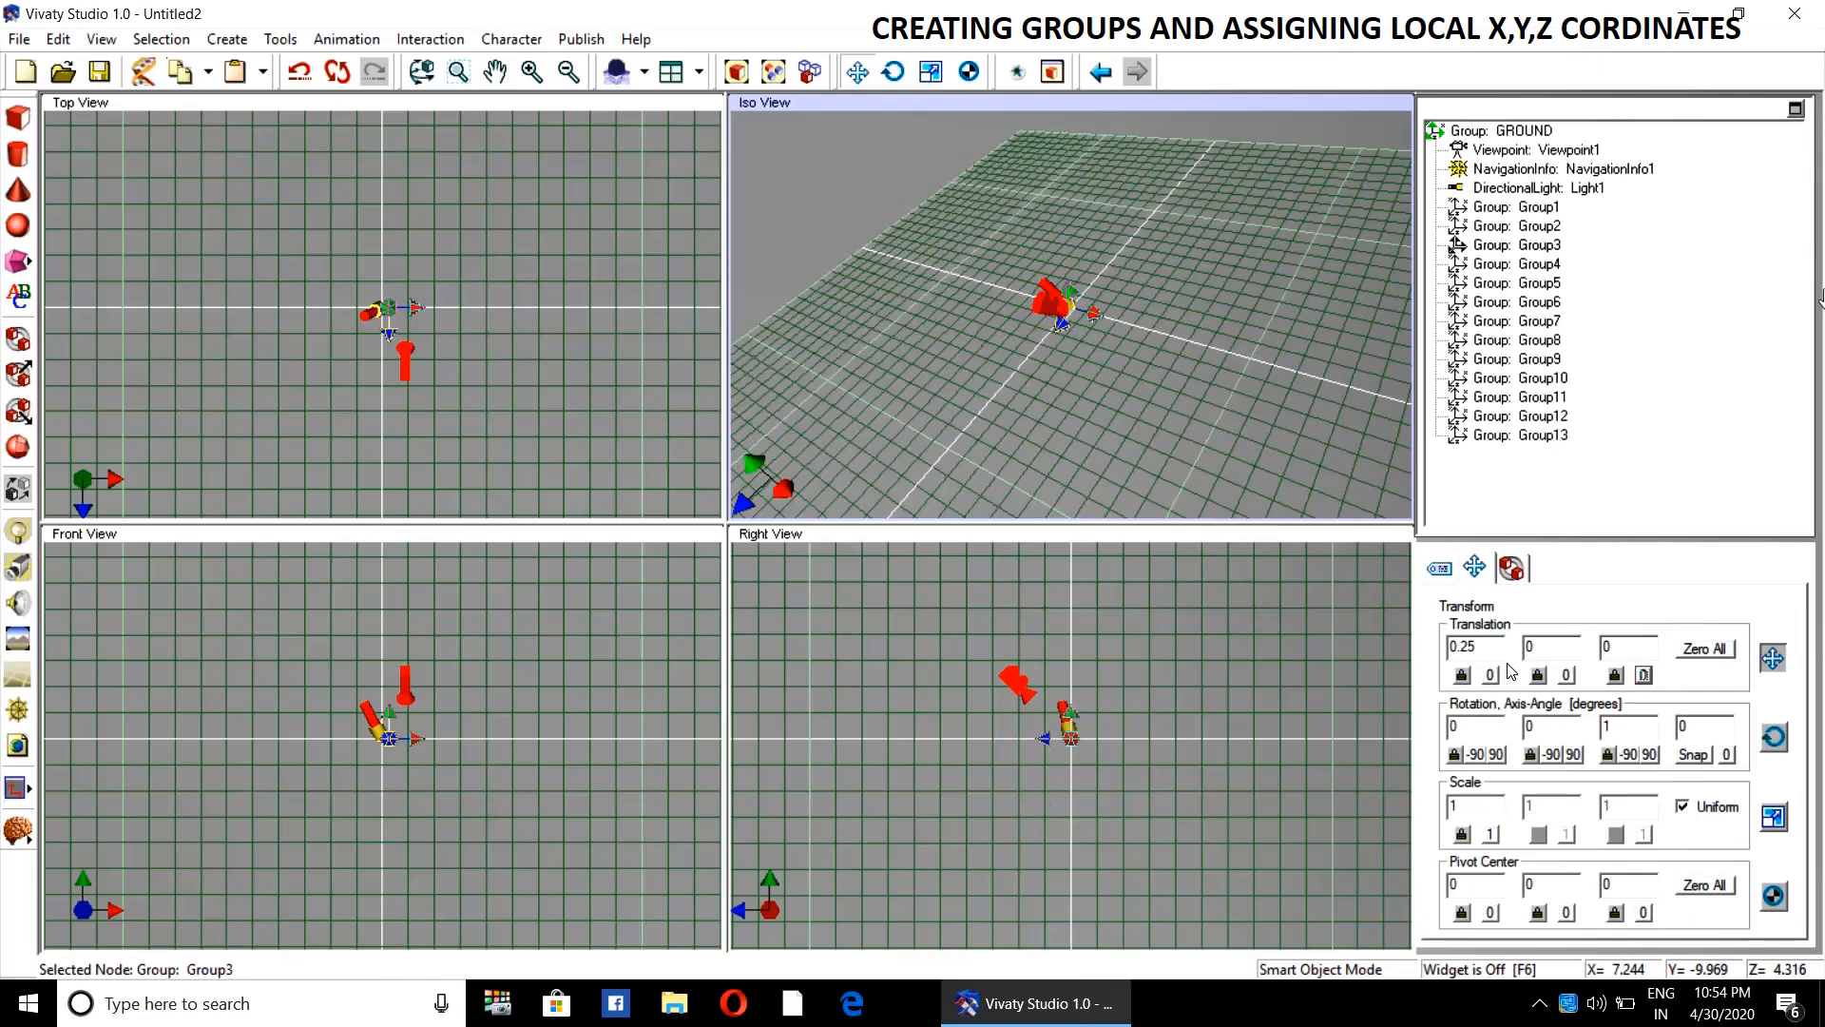
- Set Group4's translation to X 0.375, Y 0.1 and Z -0.375
{"action": "left_click", "coordinate": [1534, 265]}
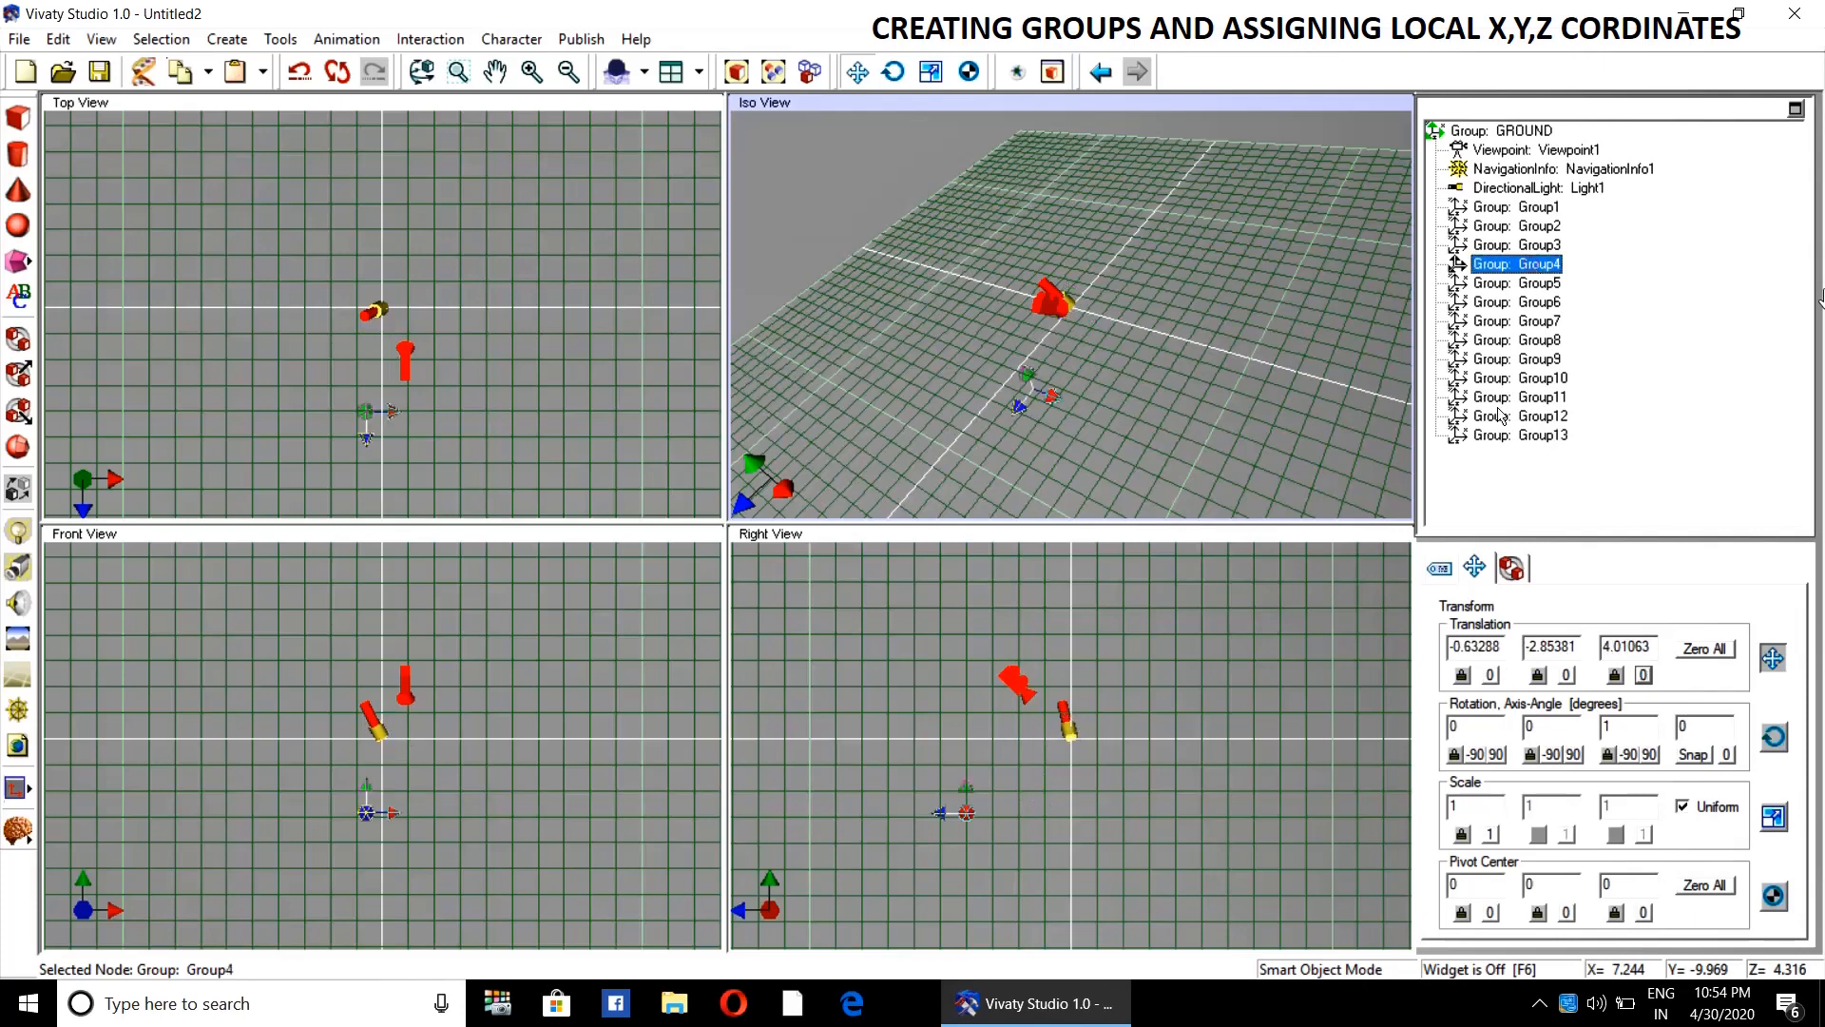
{"action": "left_click", "coordinate": [1503, 645]}
{"action": "left_click_drag", "start_coordinate": [1502, 645], "coordinate": [1353, 645]}
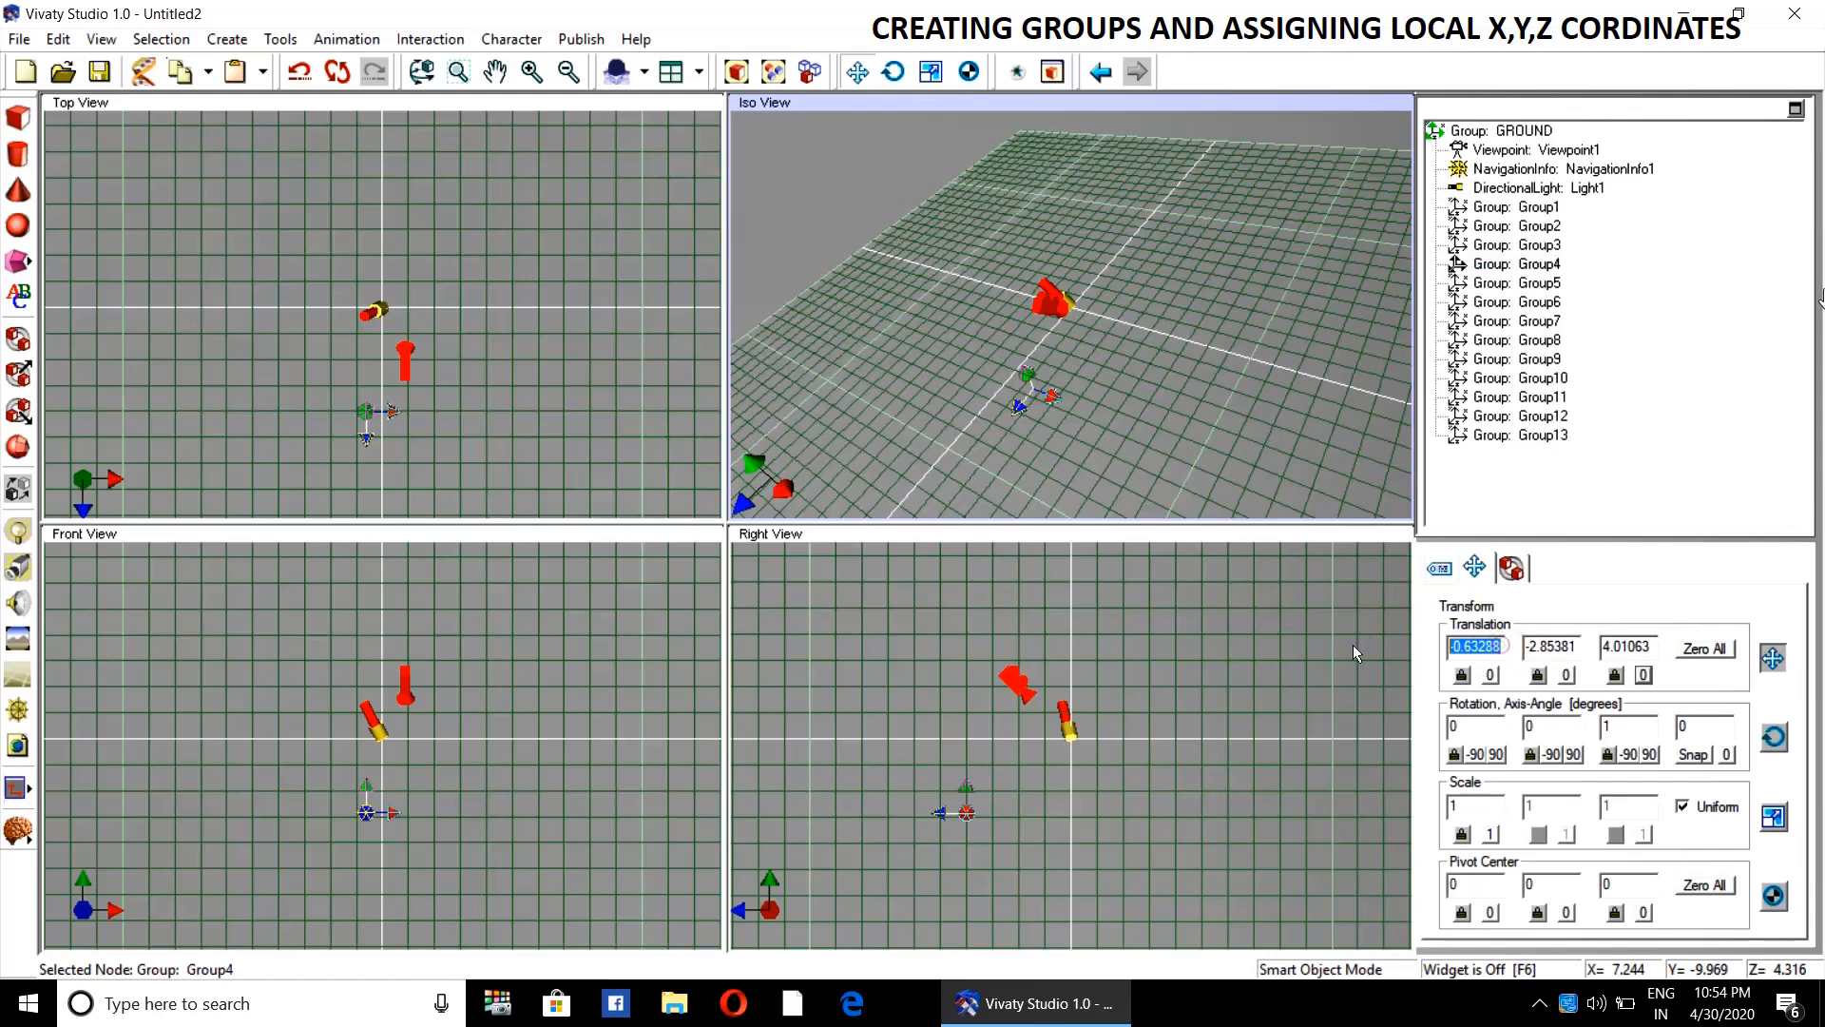
{"action": "type", "text": "0.375"}
{"action": "key", "text": "Return"}
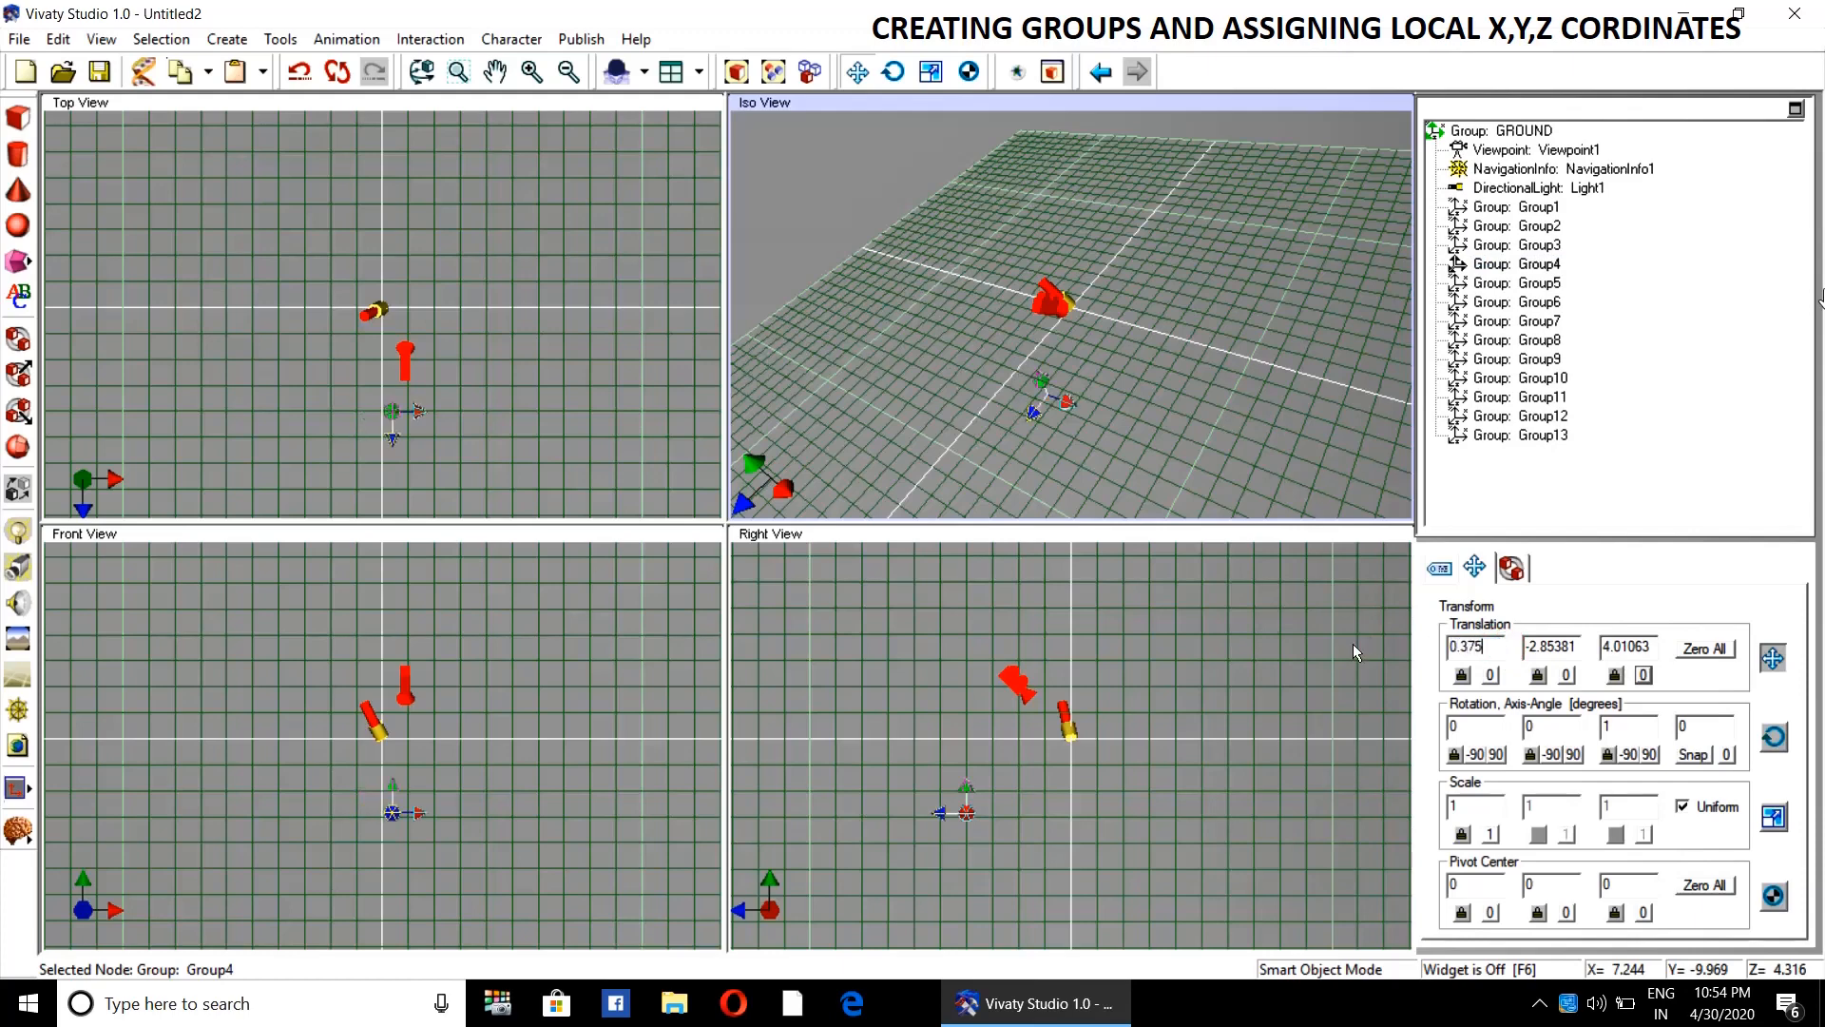
{"action": "double_click", "coordinate": [1573, 646]}
{"action": "type", "text": "0.1"}
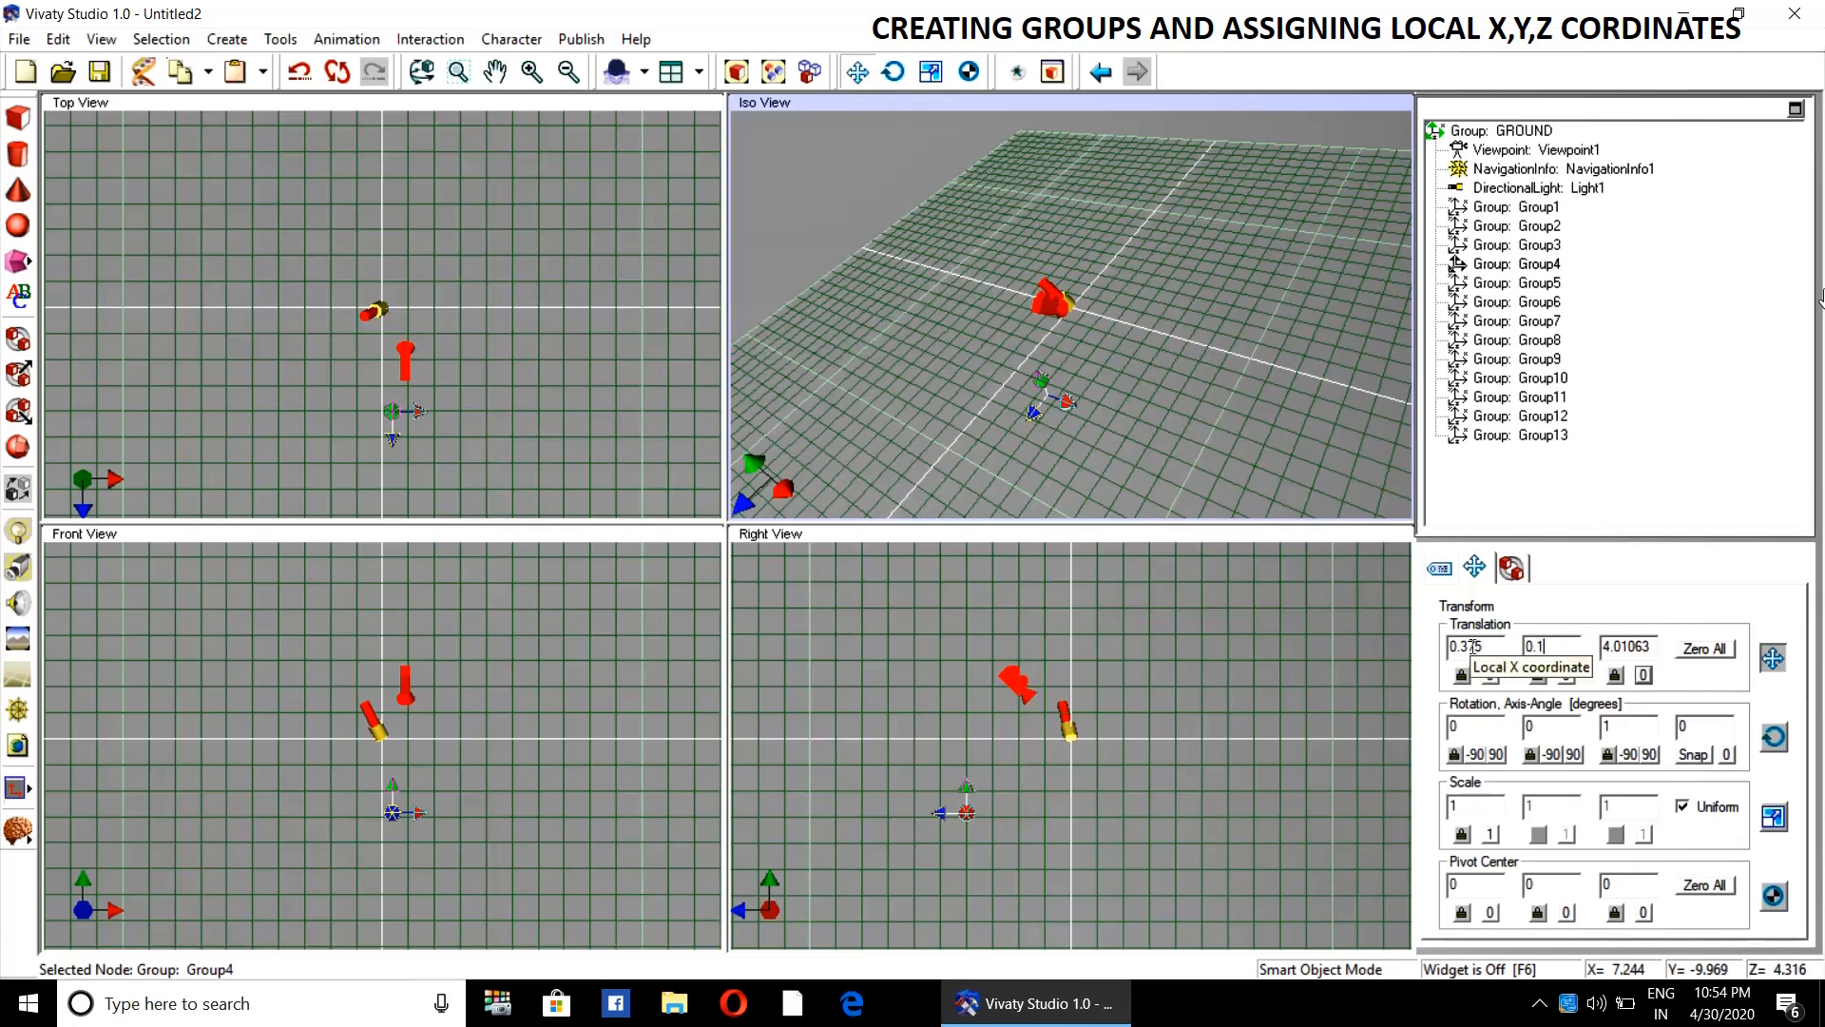
{"action": "key", "text": "Return"}
{"action": "double_click", "coordinate": [1657, 648]}
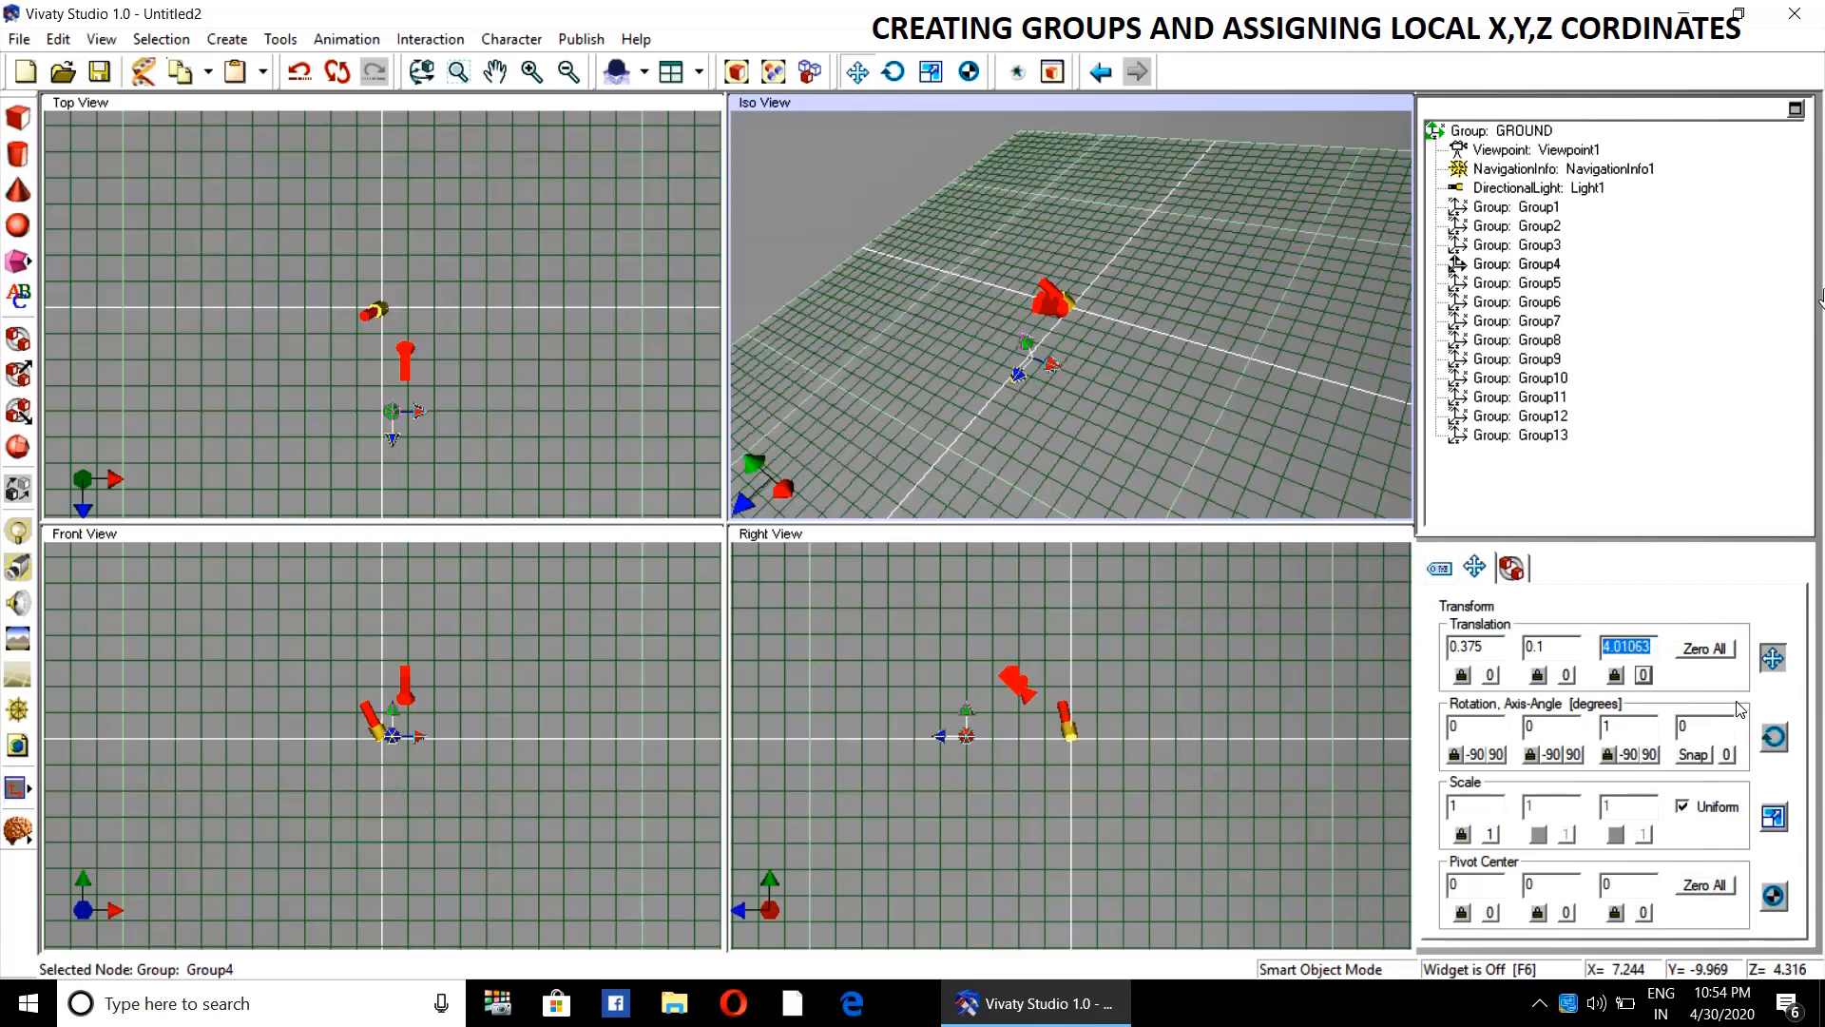
{"action": "type", "text": "-0.375"}
{"action": "key", "text": "Return"}
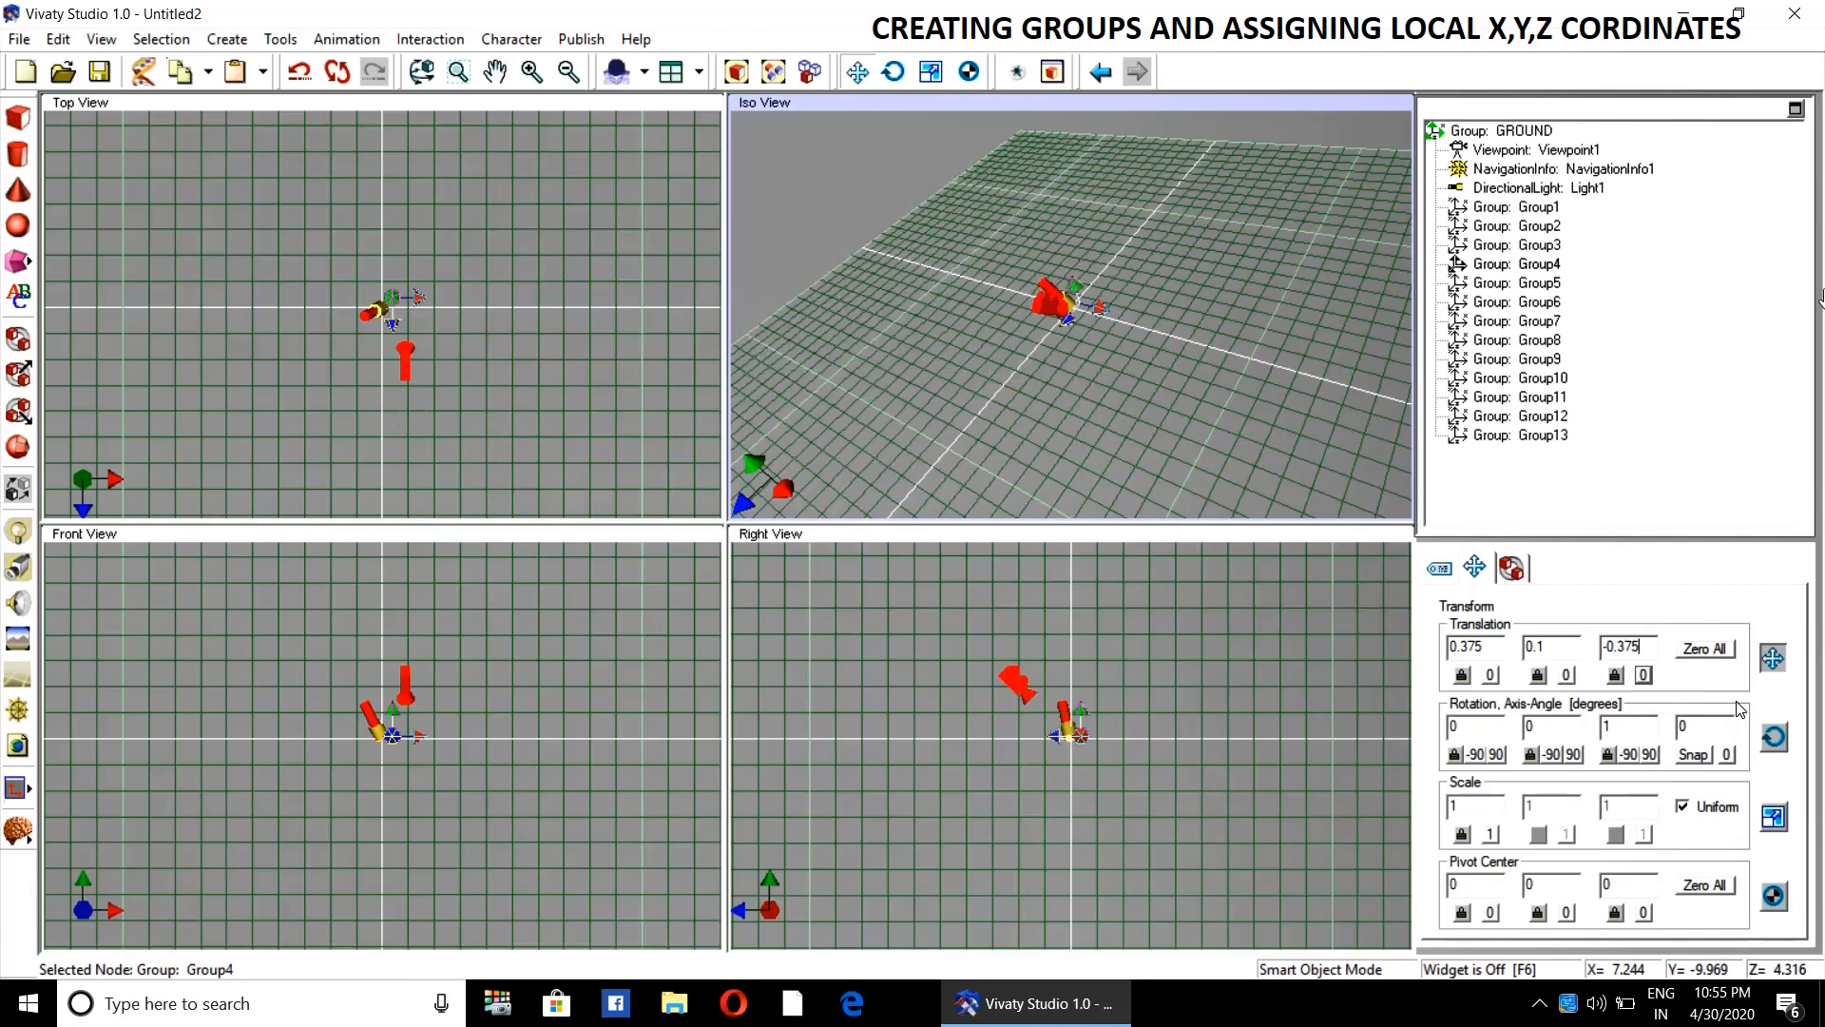
- Set Group5's translation to X 0.5, Y 0 and Z 0
{"action": "left_click", "coordinate": [1541, 285]}
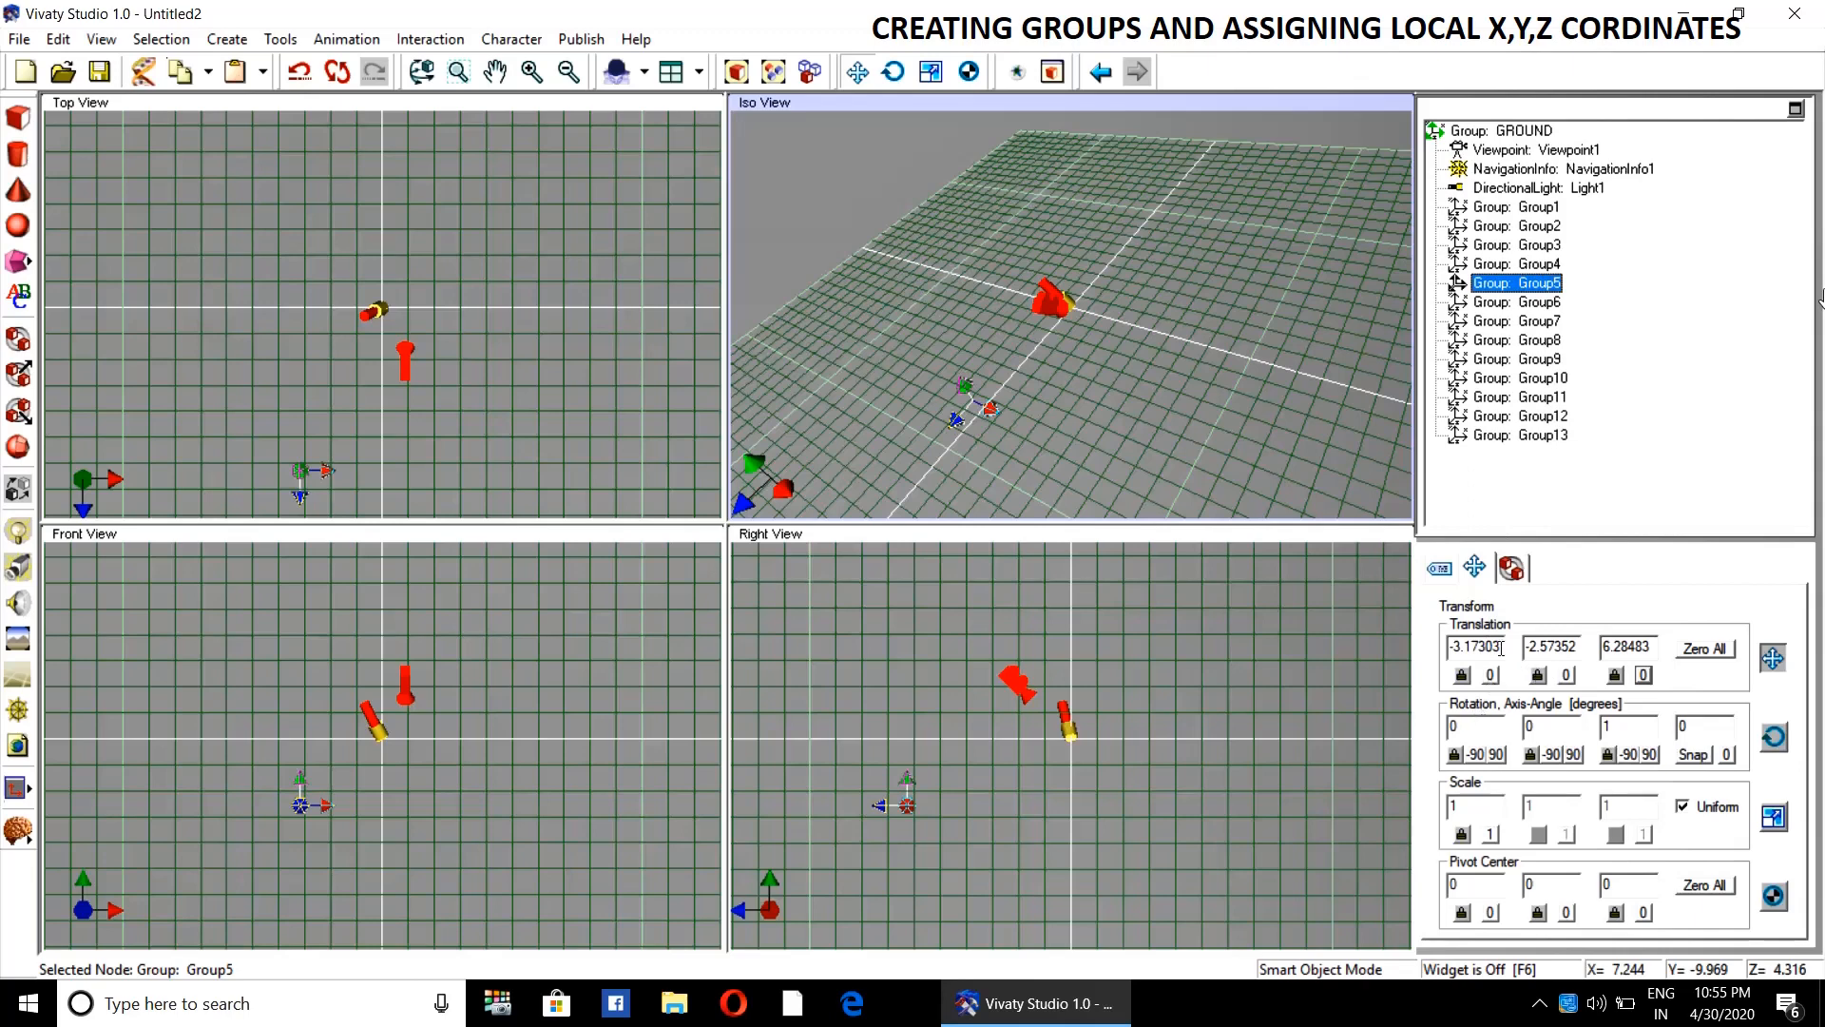
{"action": "double_click", "coordinate": [1500, 647]}
{"action": "type", "text": "0"}
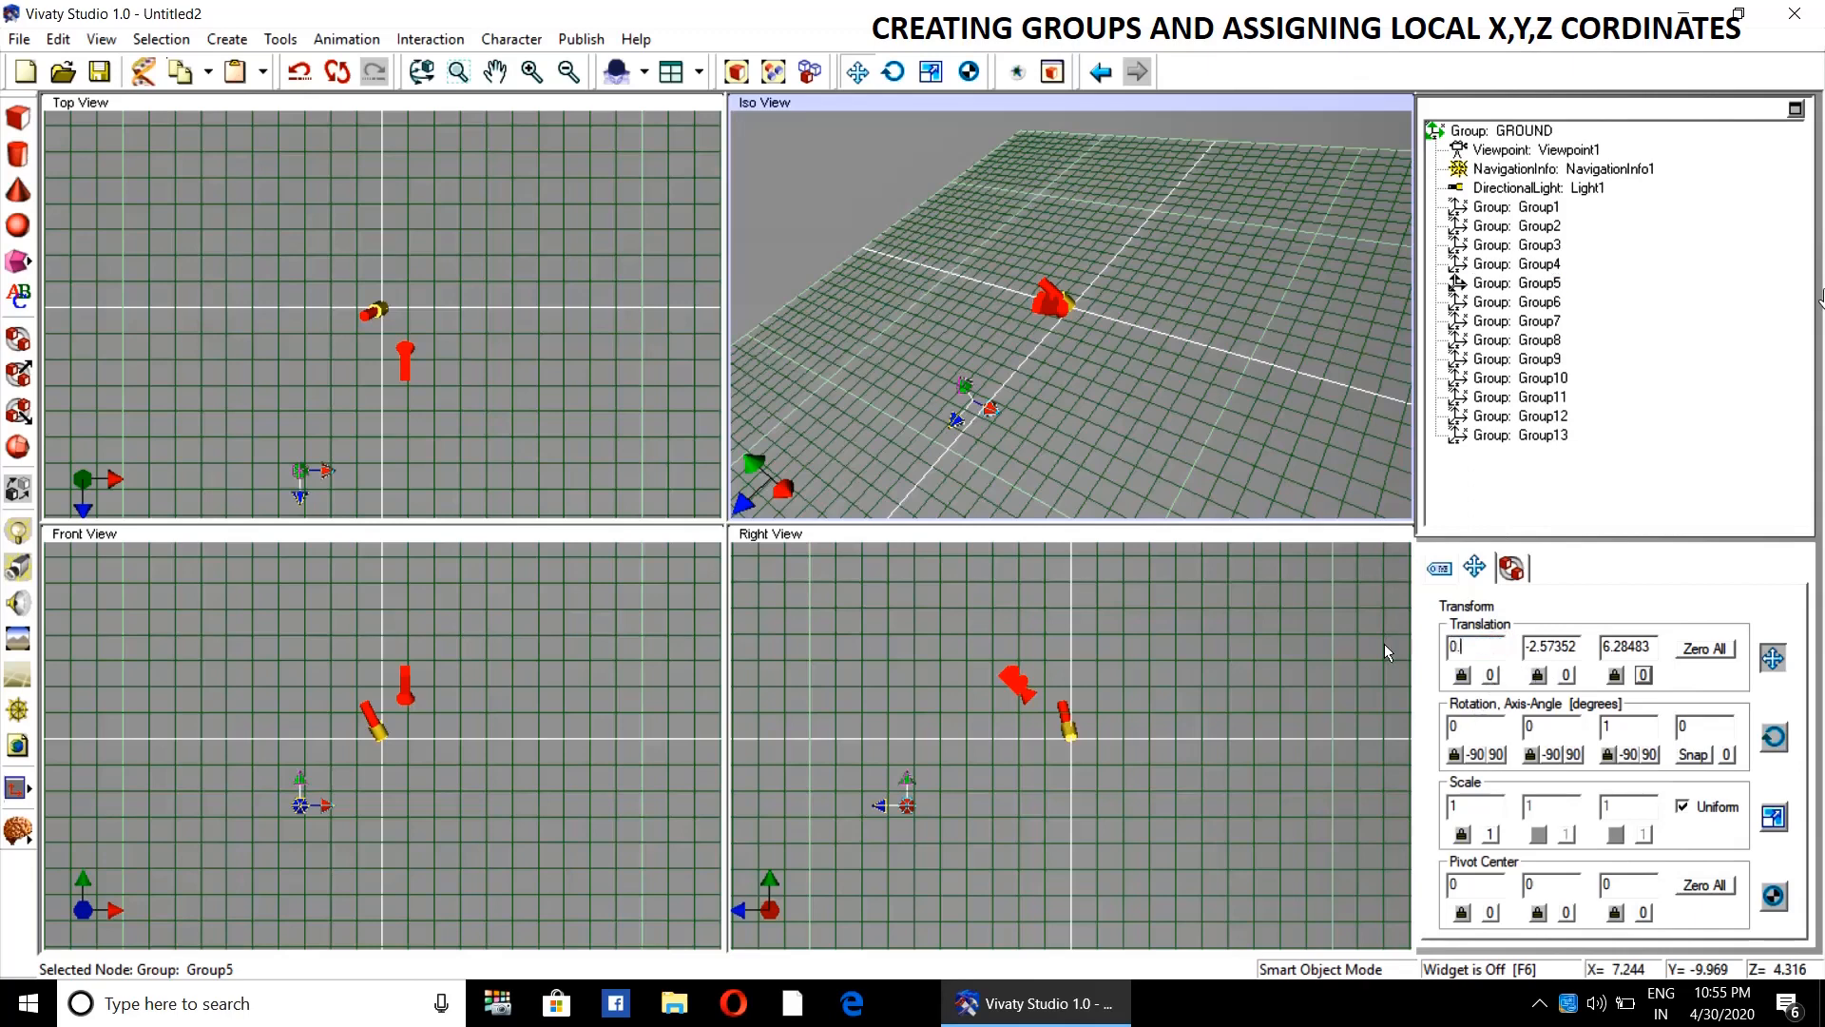
{"action": "type", "text": ".5"}
{"action": "key", "text": "Return"}
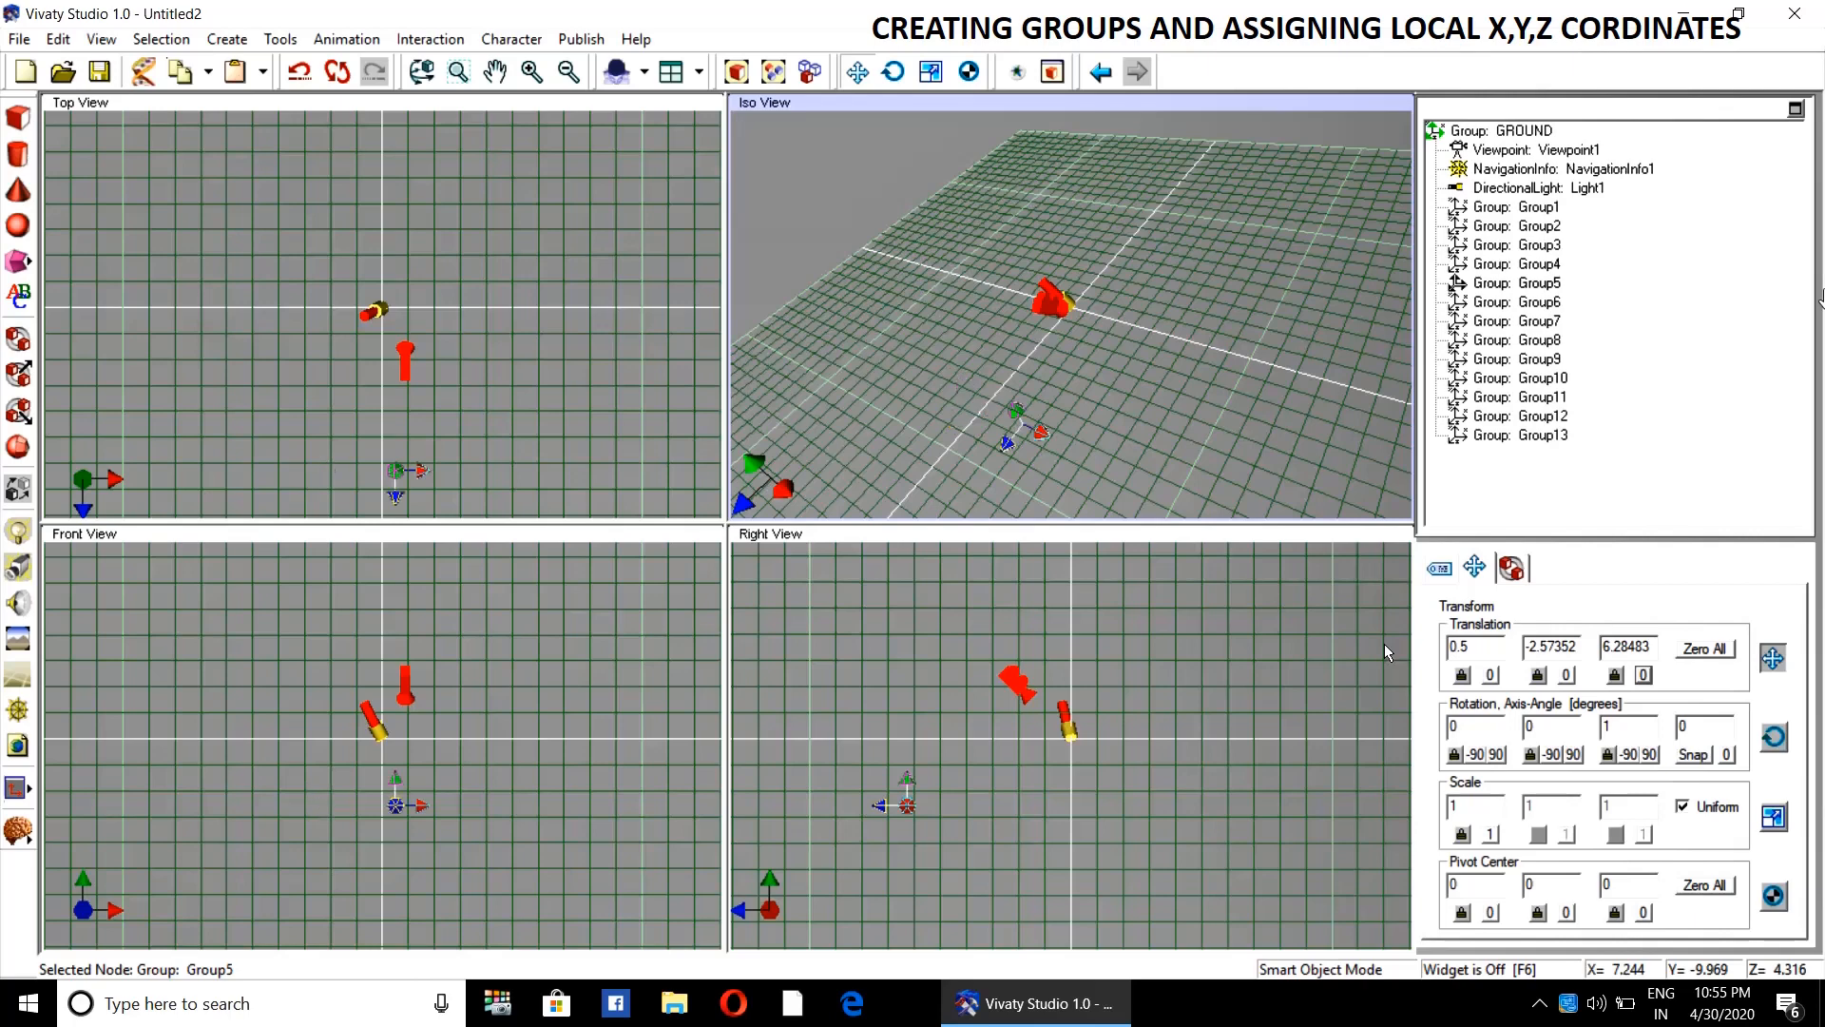
{"action": "left_click", "coordinate": [1566, 675]}
{"action": "left_click", "coordinate": [1644, 674]}
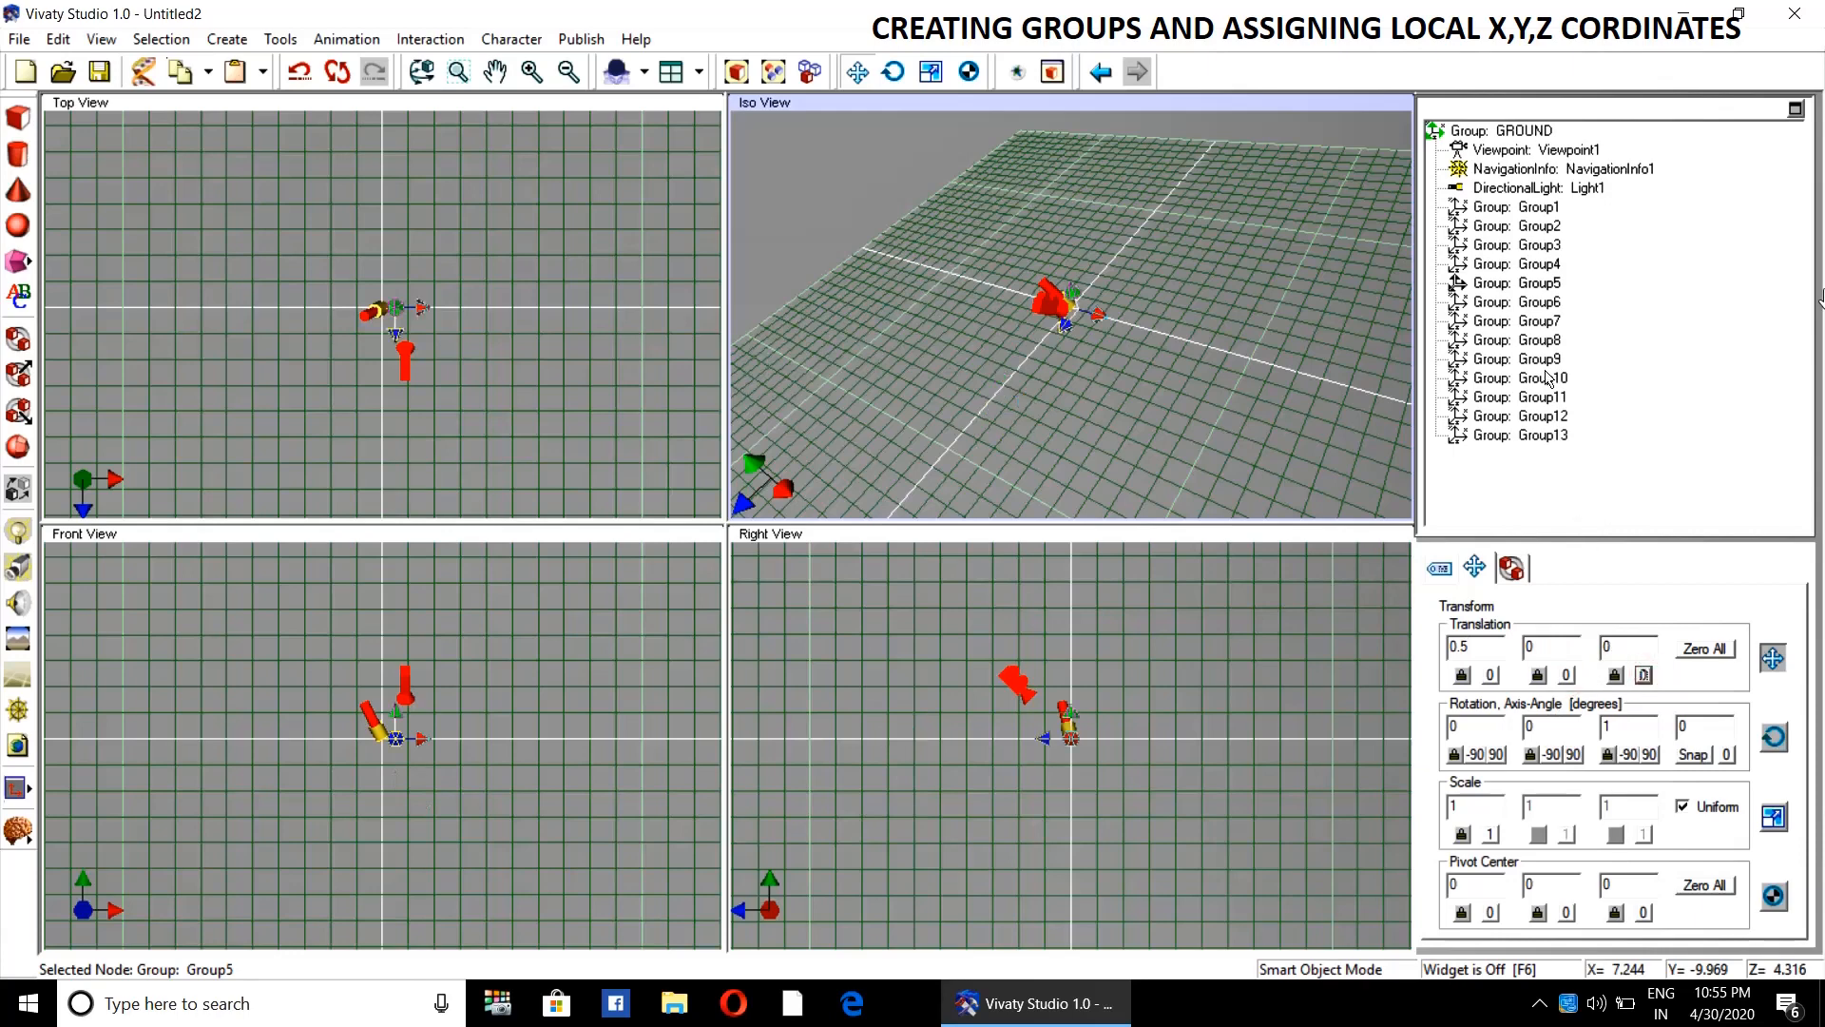
- Set Group6's translation to X 0.75, Y 0 and Z 0
{"action": "left_click", "coordinate": [1549, 302]}
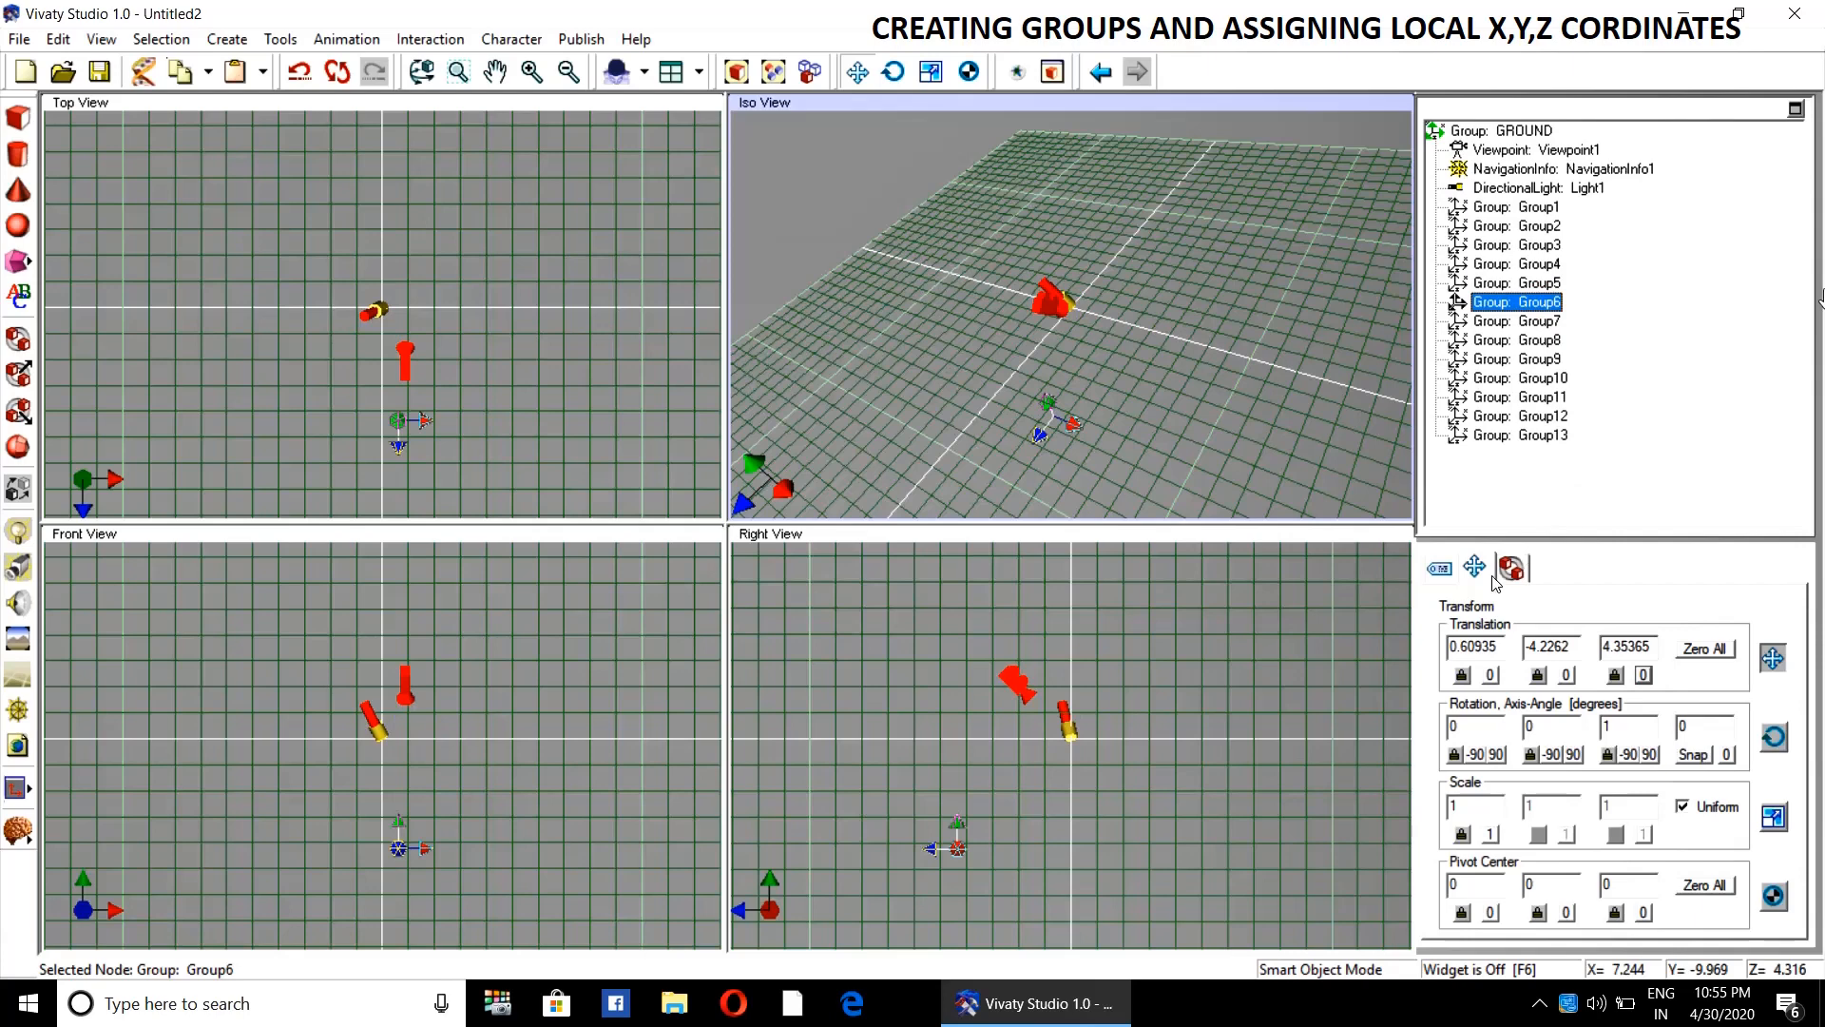
{"action": "left_click_drag", "start_coordinate": [1505, 648], "coordinate": [1418, 650]}
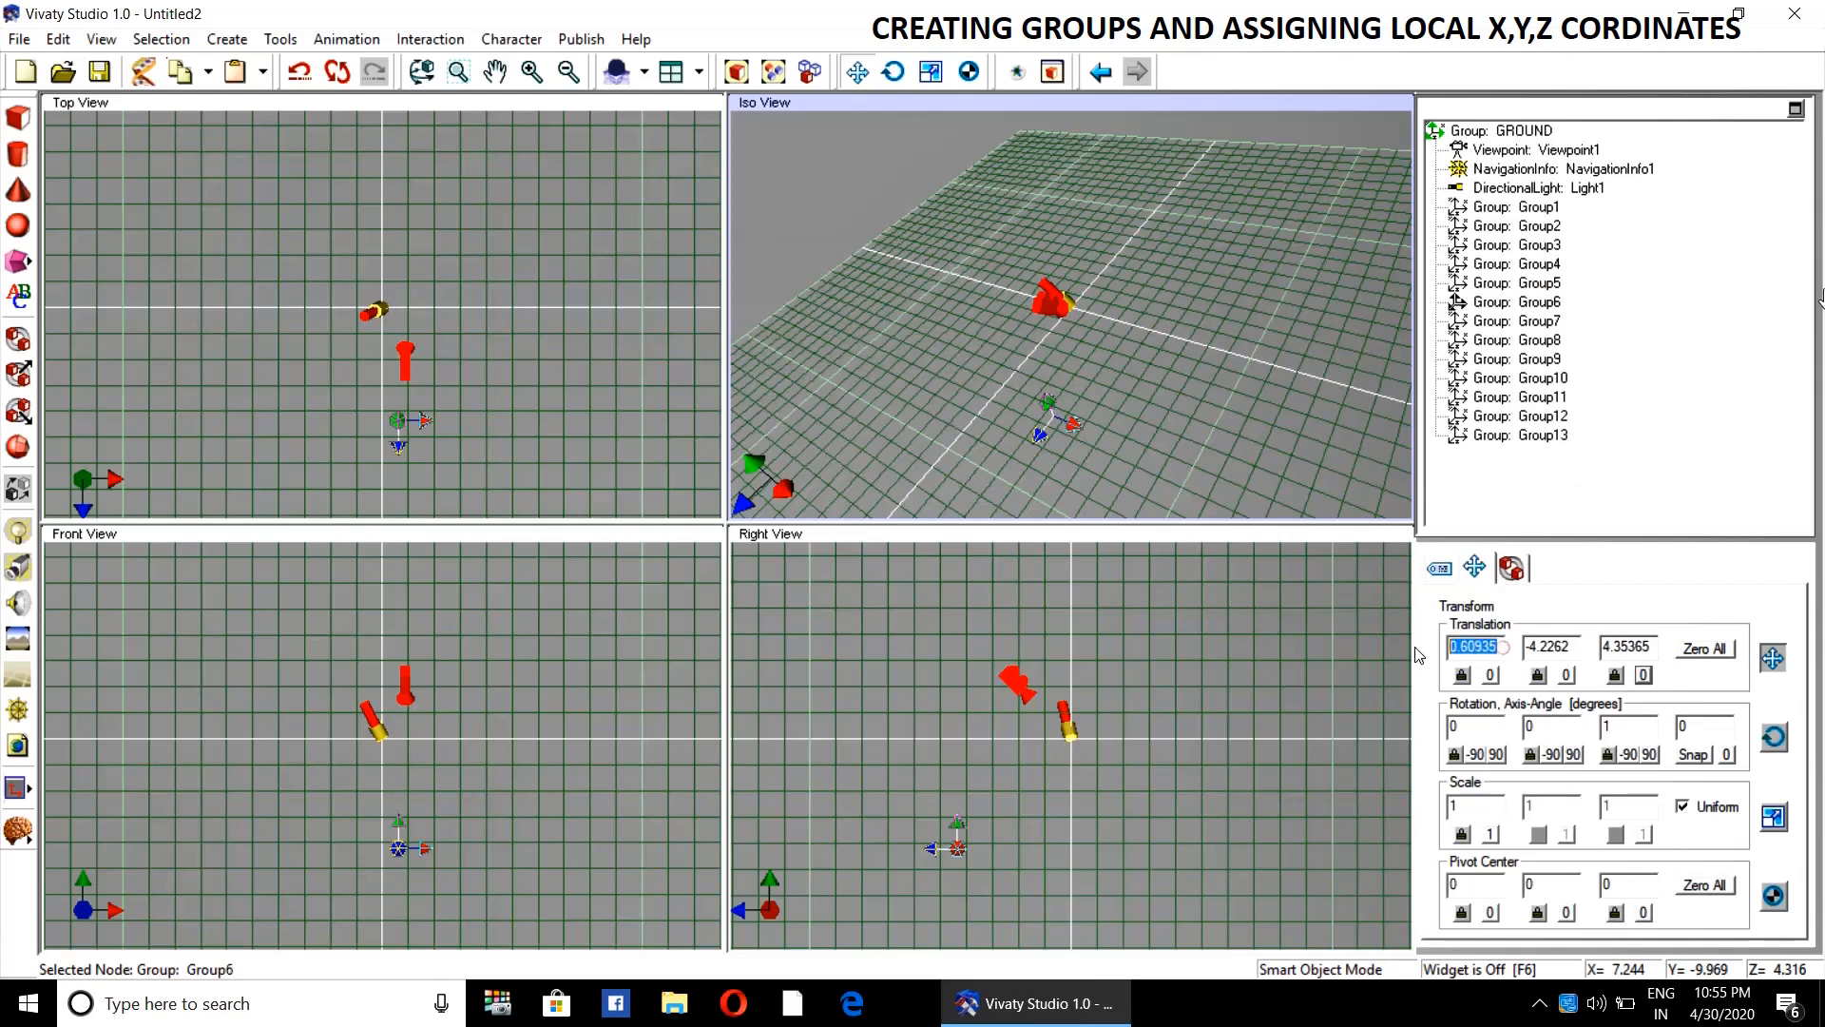
{"action": "type", "text": "0.75"}
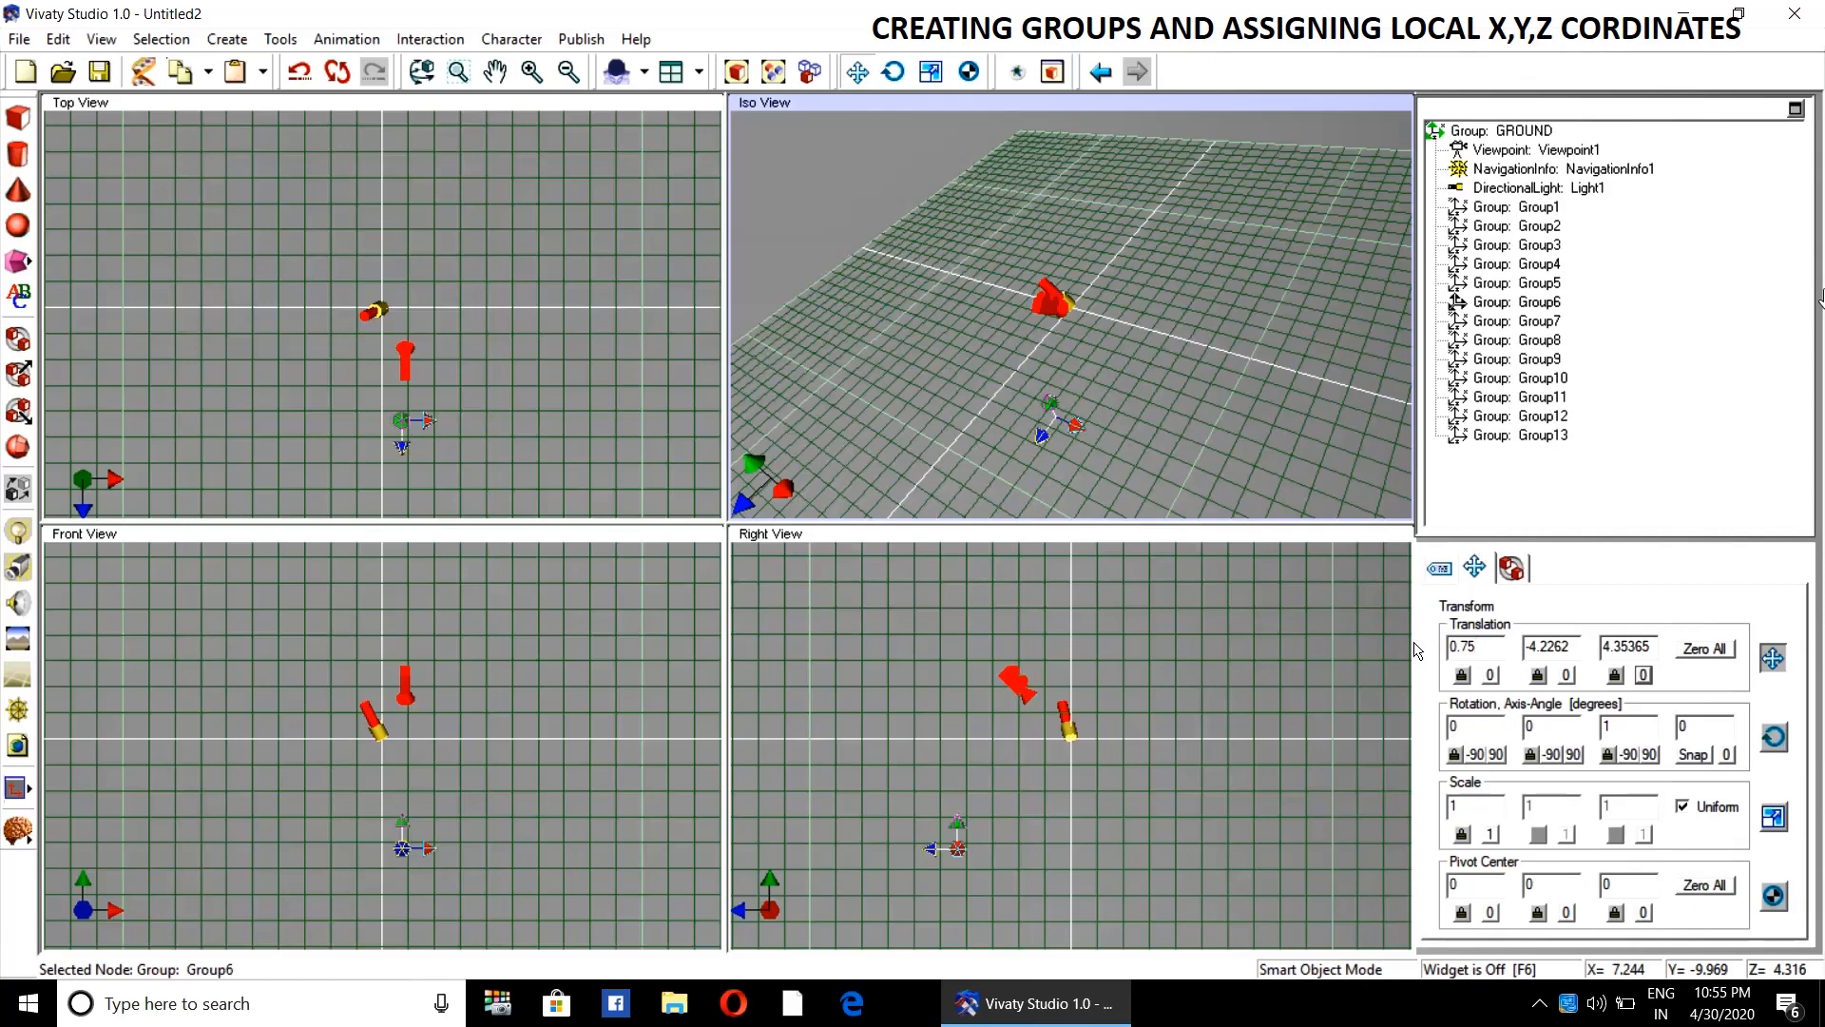
{"action": "left_click", "coordinate": [1567, 675]}
{"action": "left_click", "coordinate": [1643, 675]}
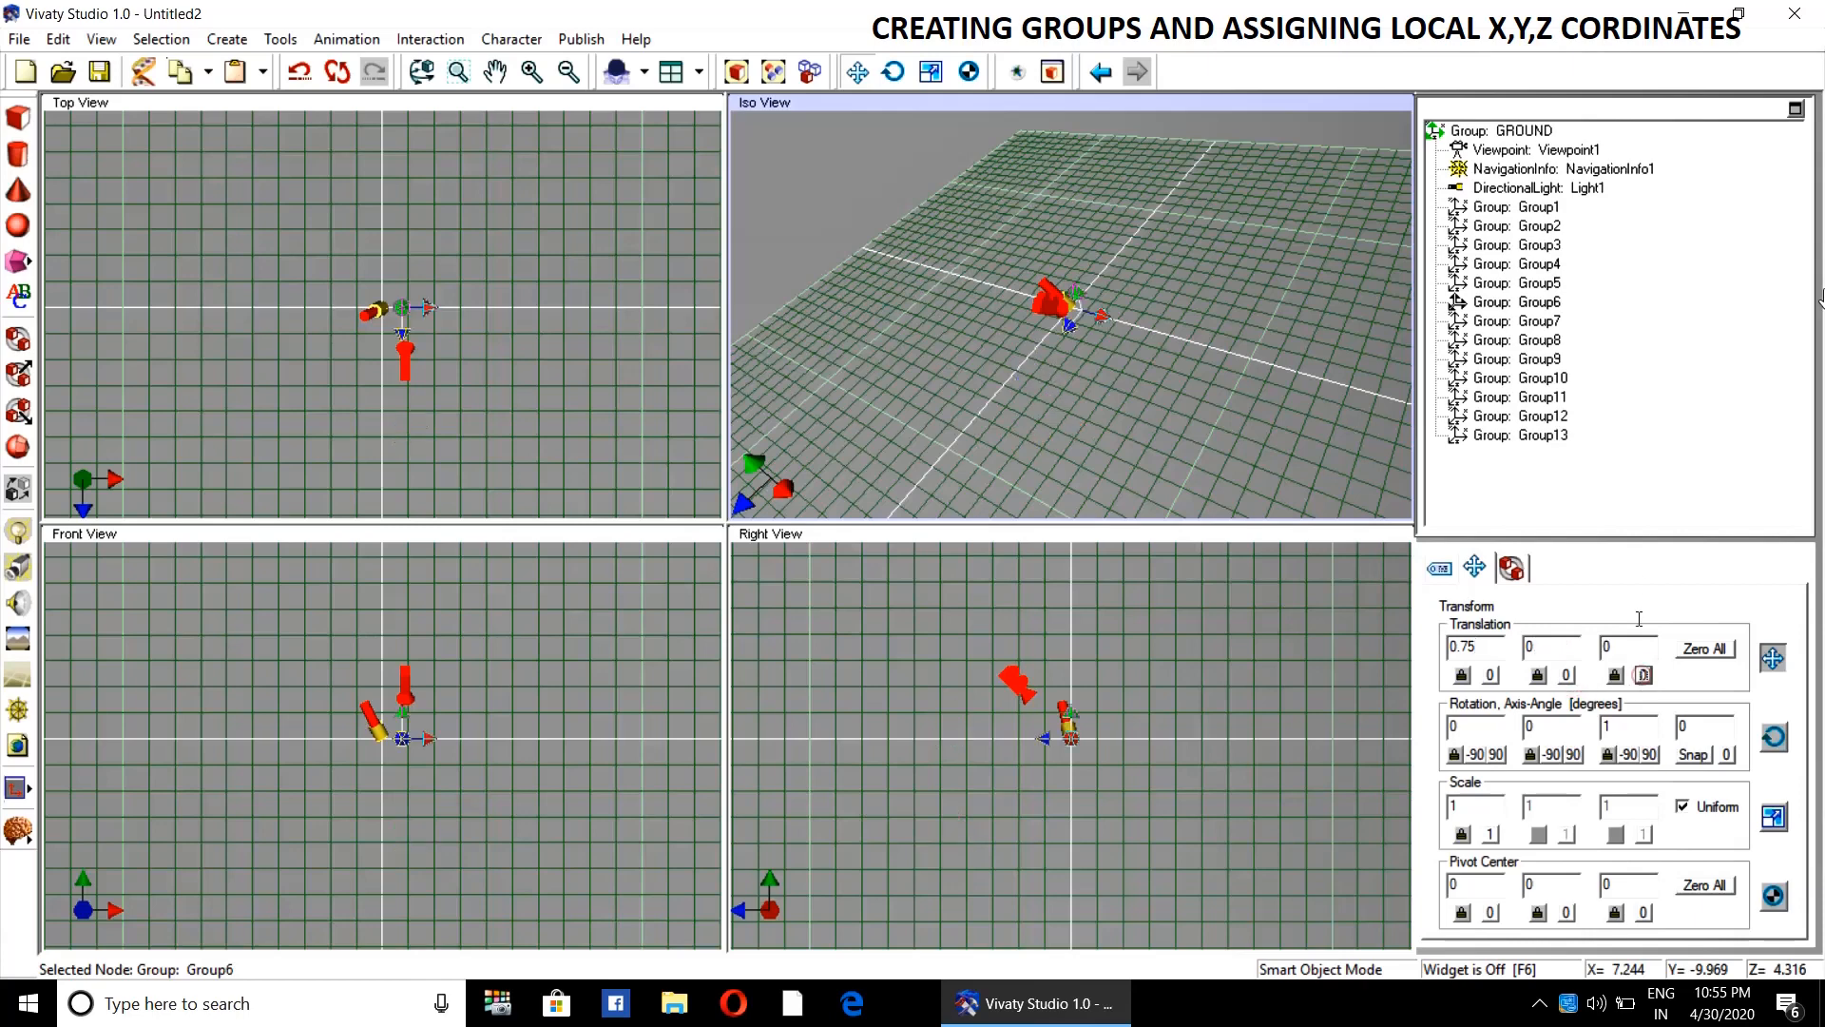
- Set Group7's translation to X 0.875, Y 0.1 and Z -0.375
{"action": "left_click", "coordinate": [1522, 322]}
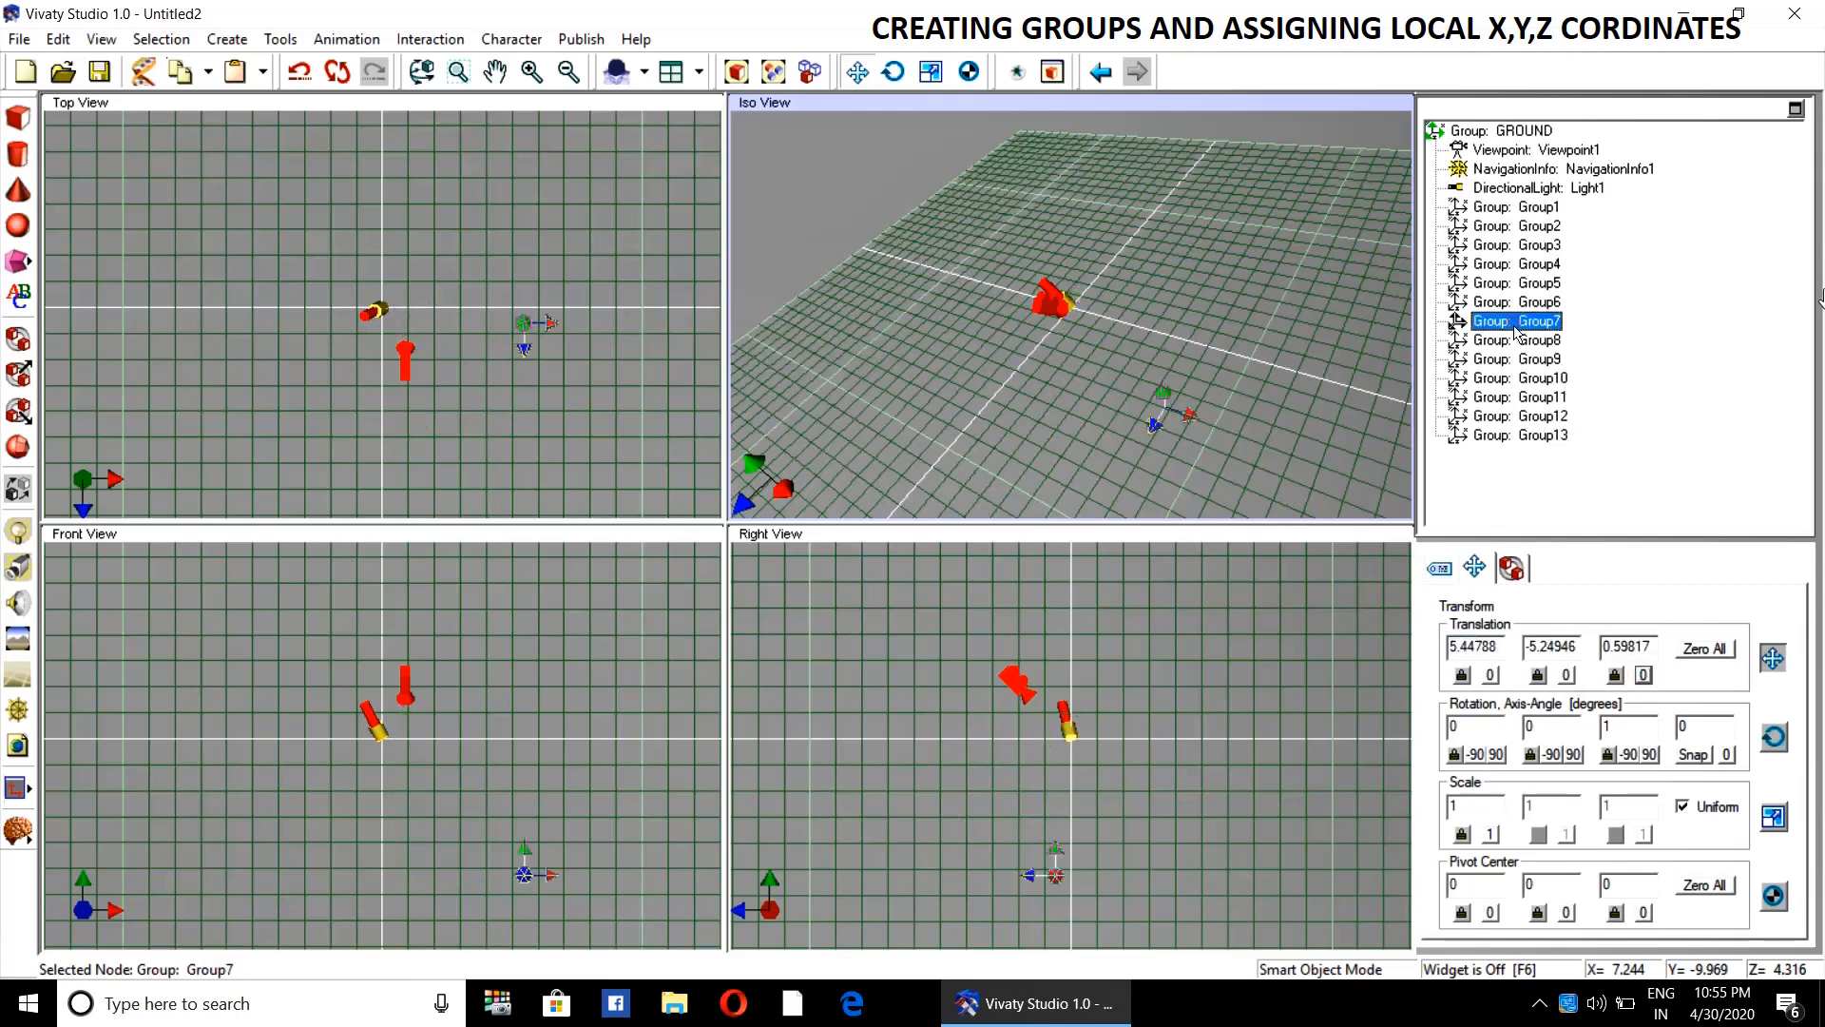
{"action": "double_click", "coordinate": [1499, 646]}
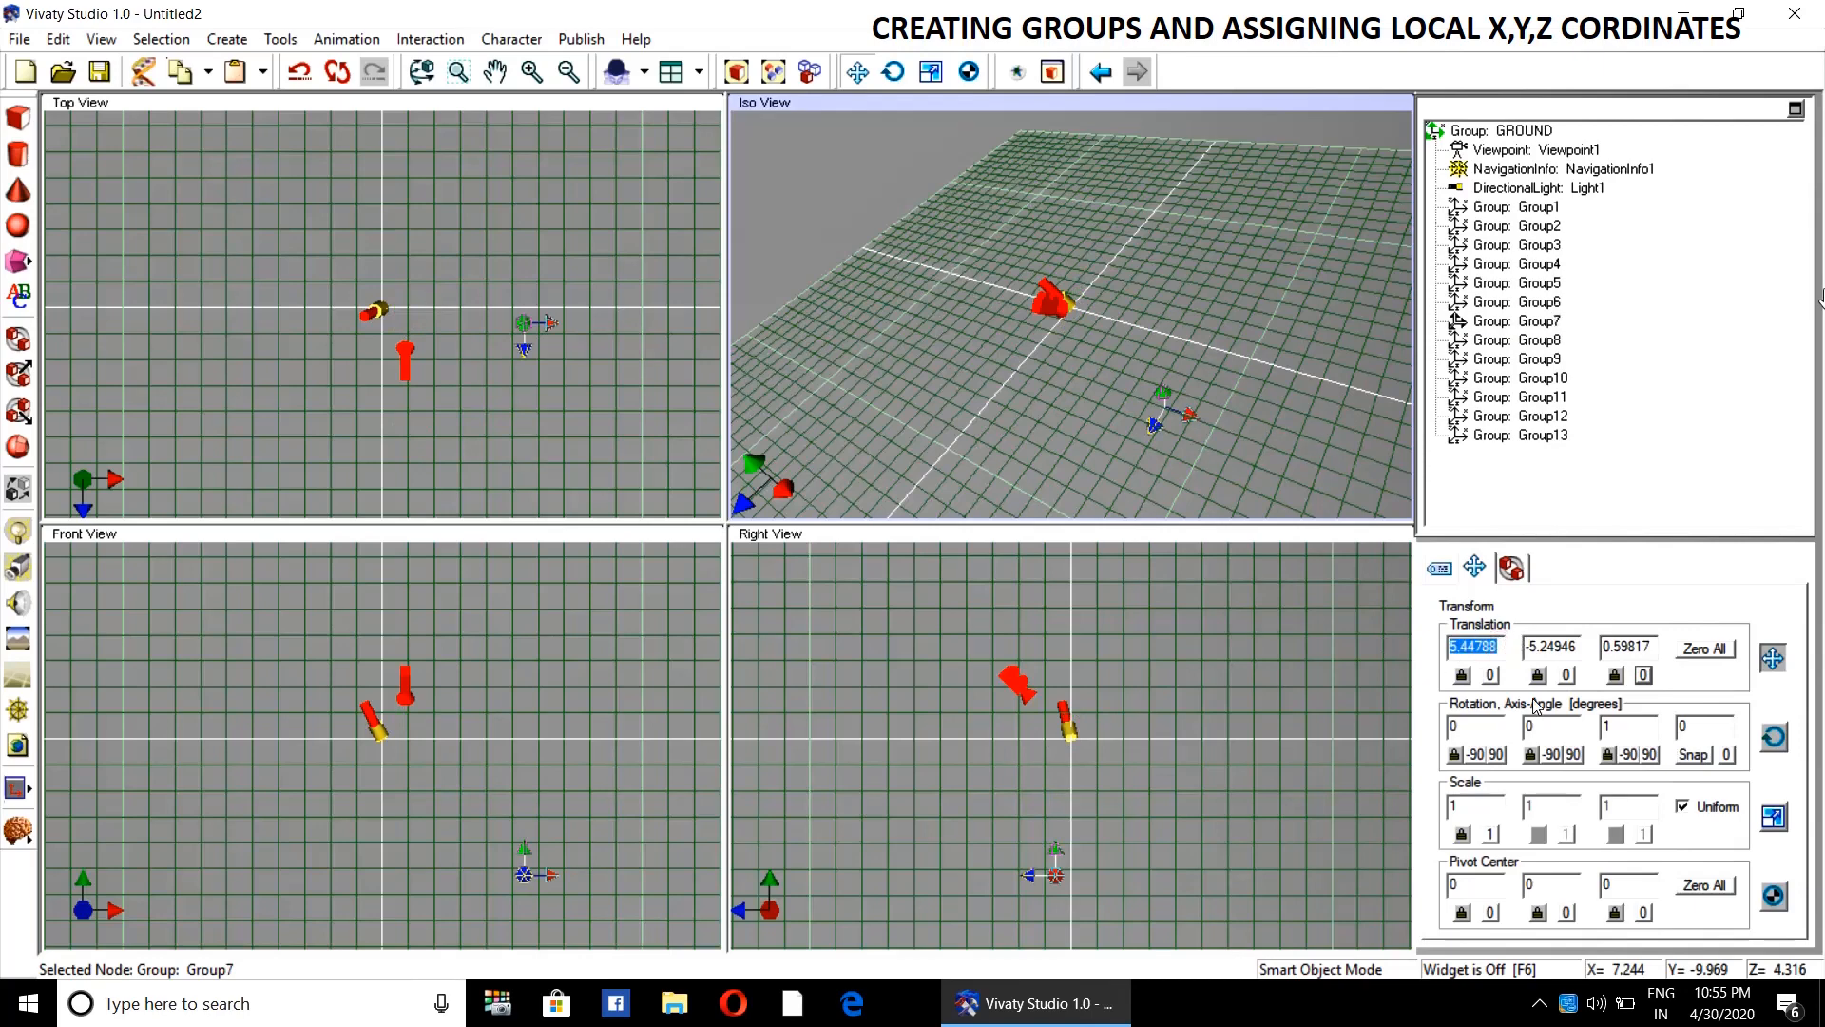
{"action": "type", "text": "0.875"}
{"action": "double_click", "coordinate": [1578, 648]}
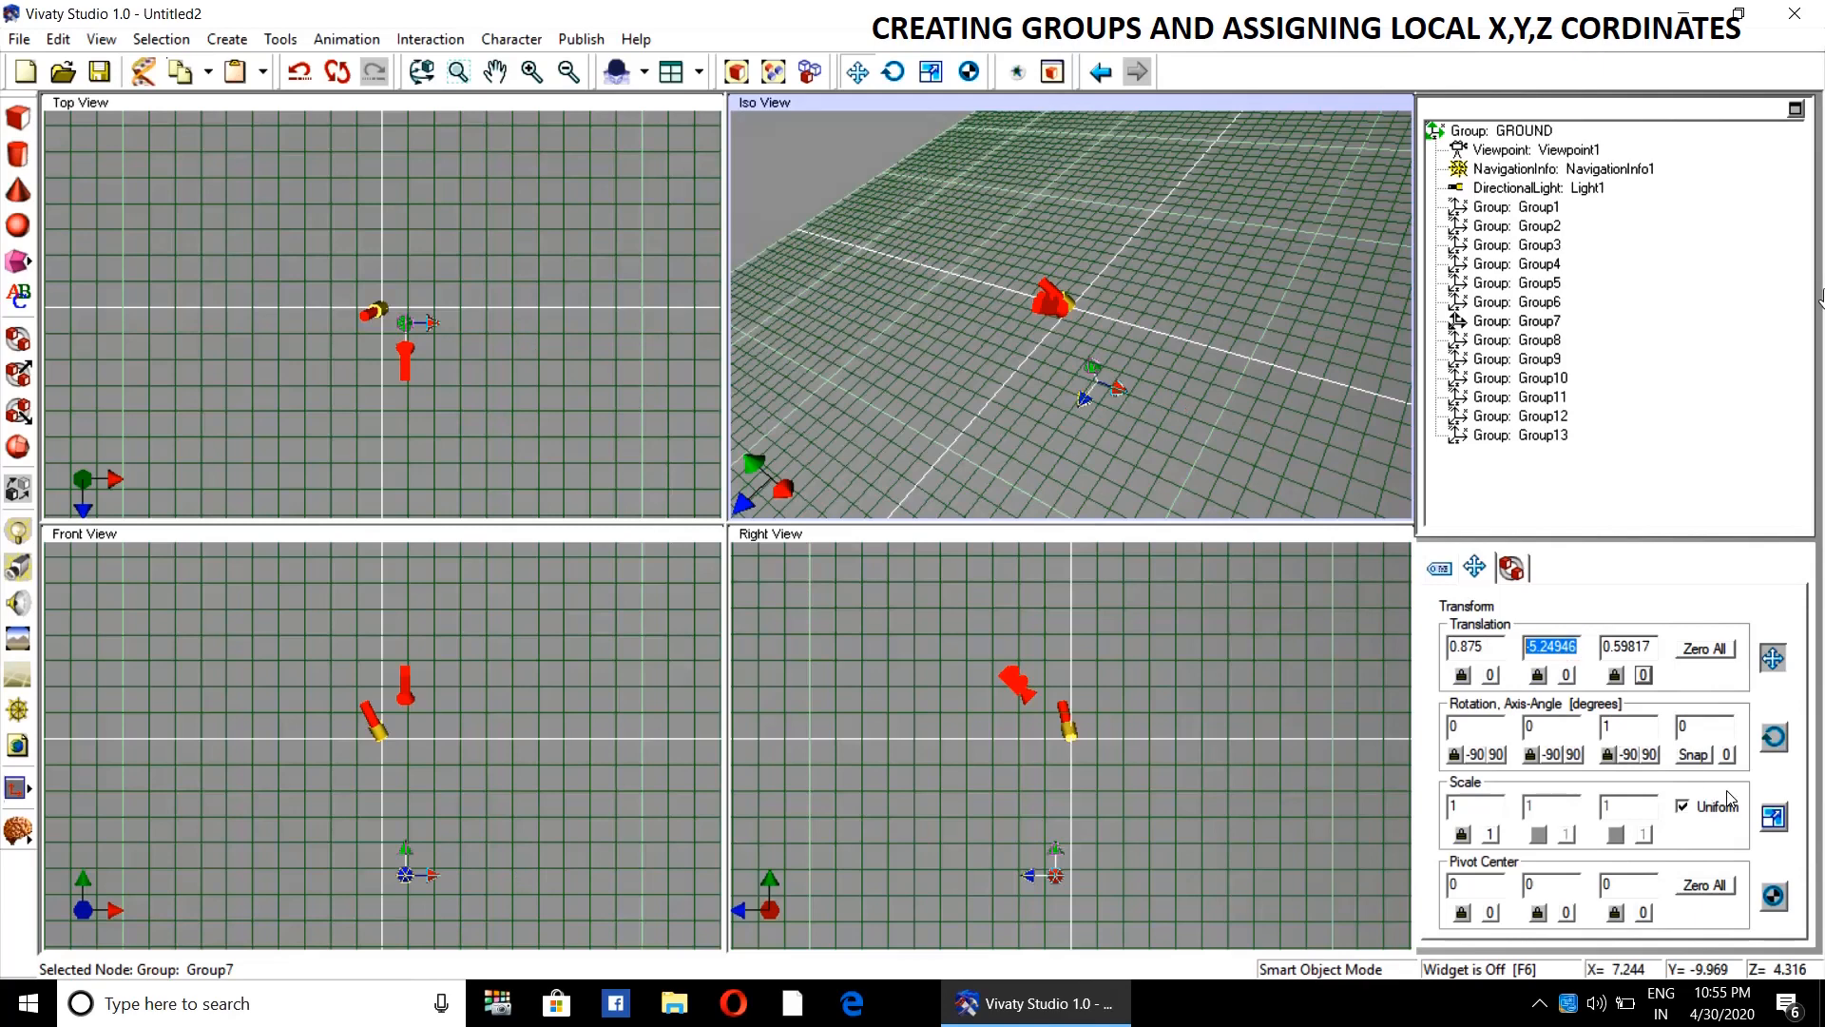
{"action": "type", "text": "0.1"}
{"action": "key", "text": "Return"}
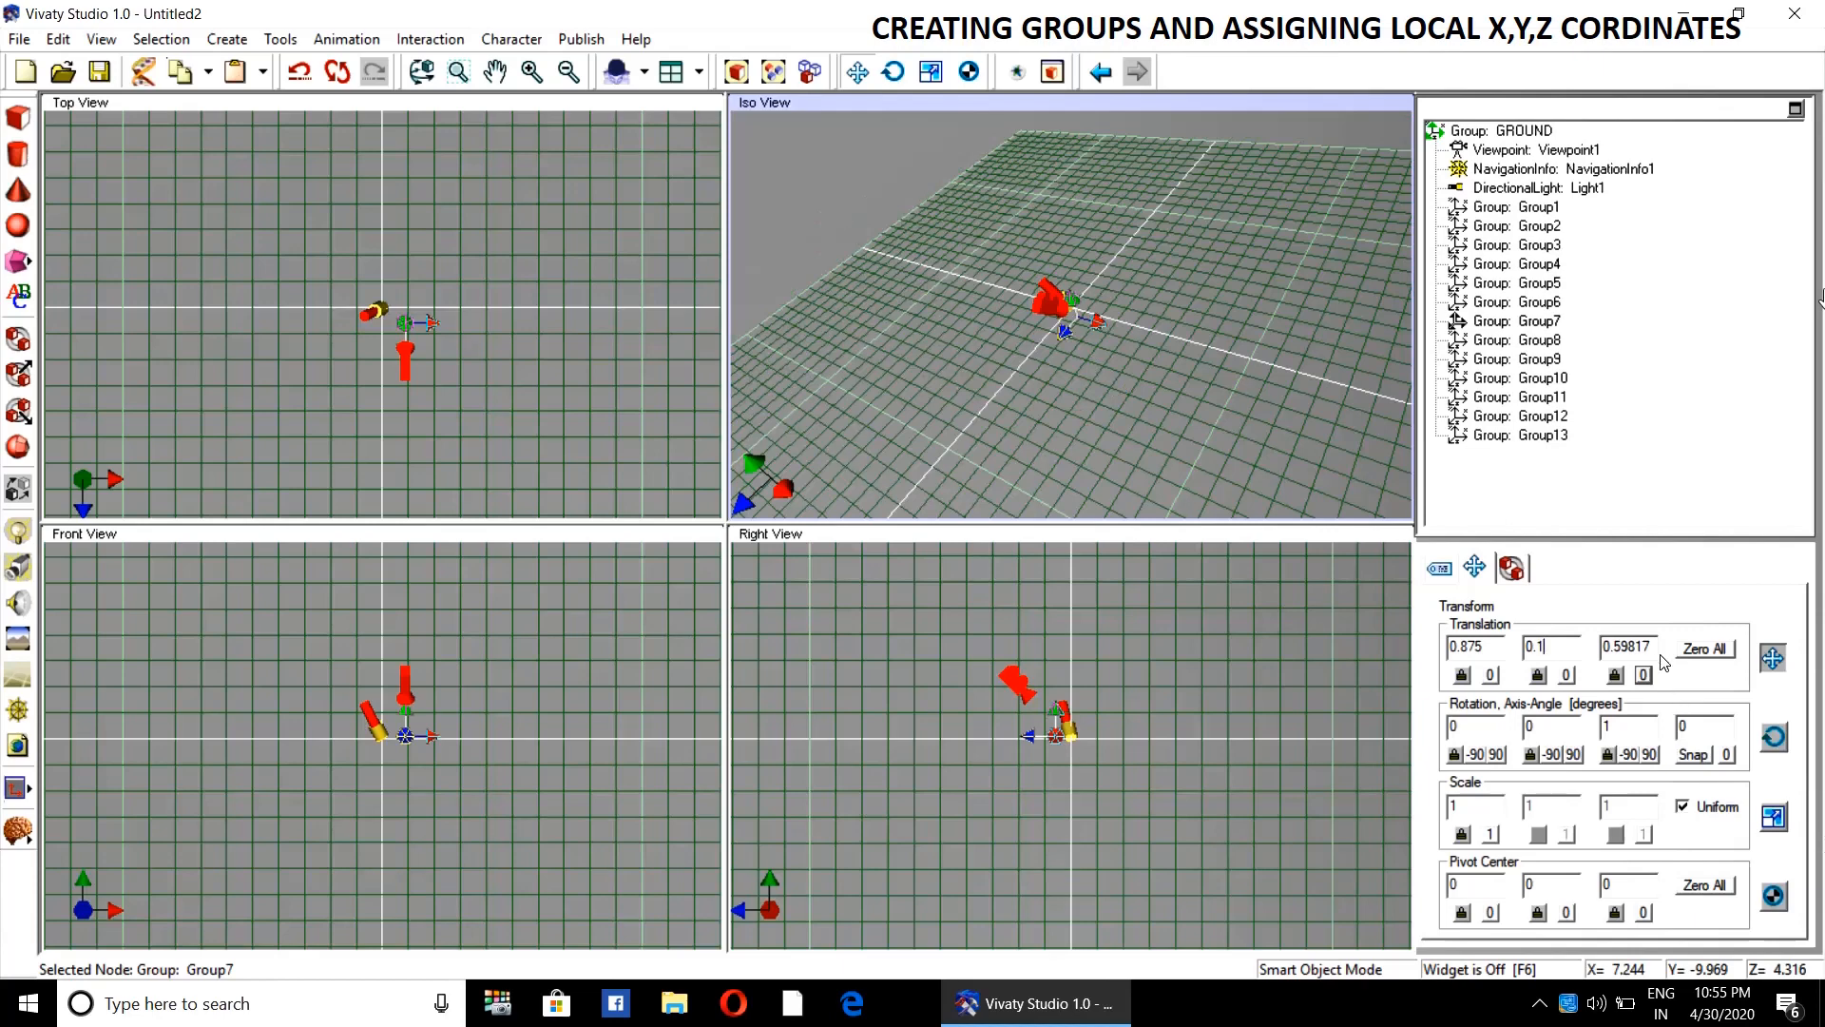
{"action": "double_click", "coordinate": [1627, 647]}
{"action": "key", "text": "BackSpace"}
{"action": "type", "text": "-0.375"}
{"action": "key", "text": "Return"}
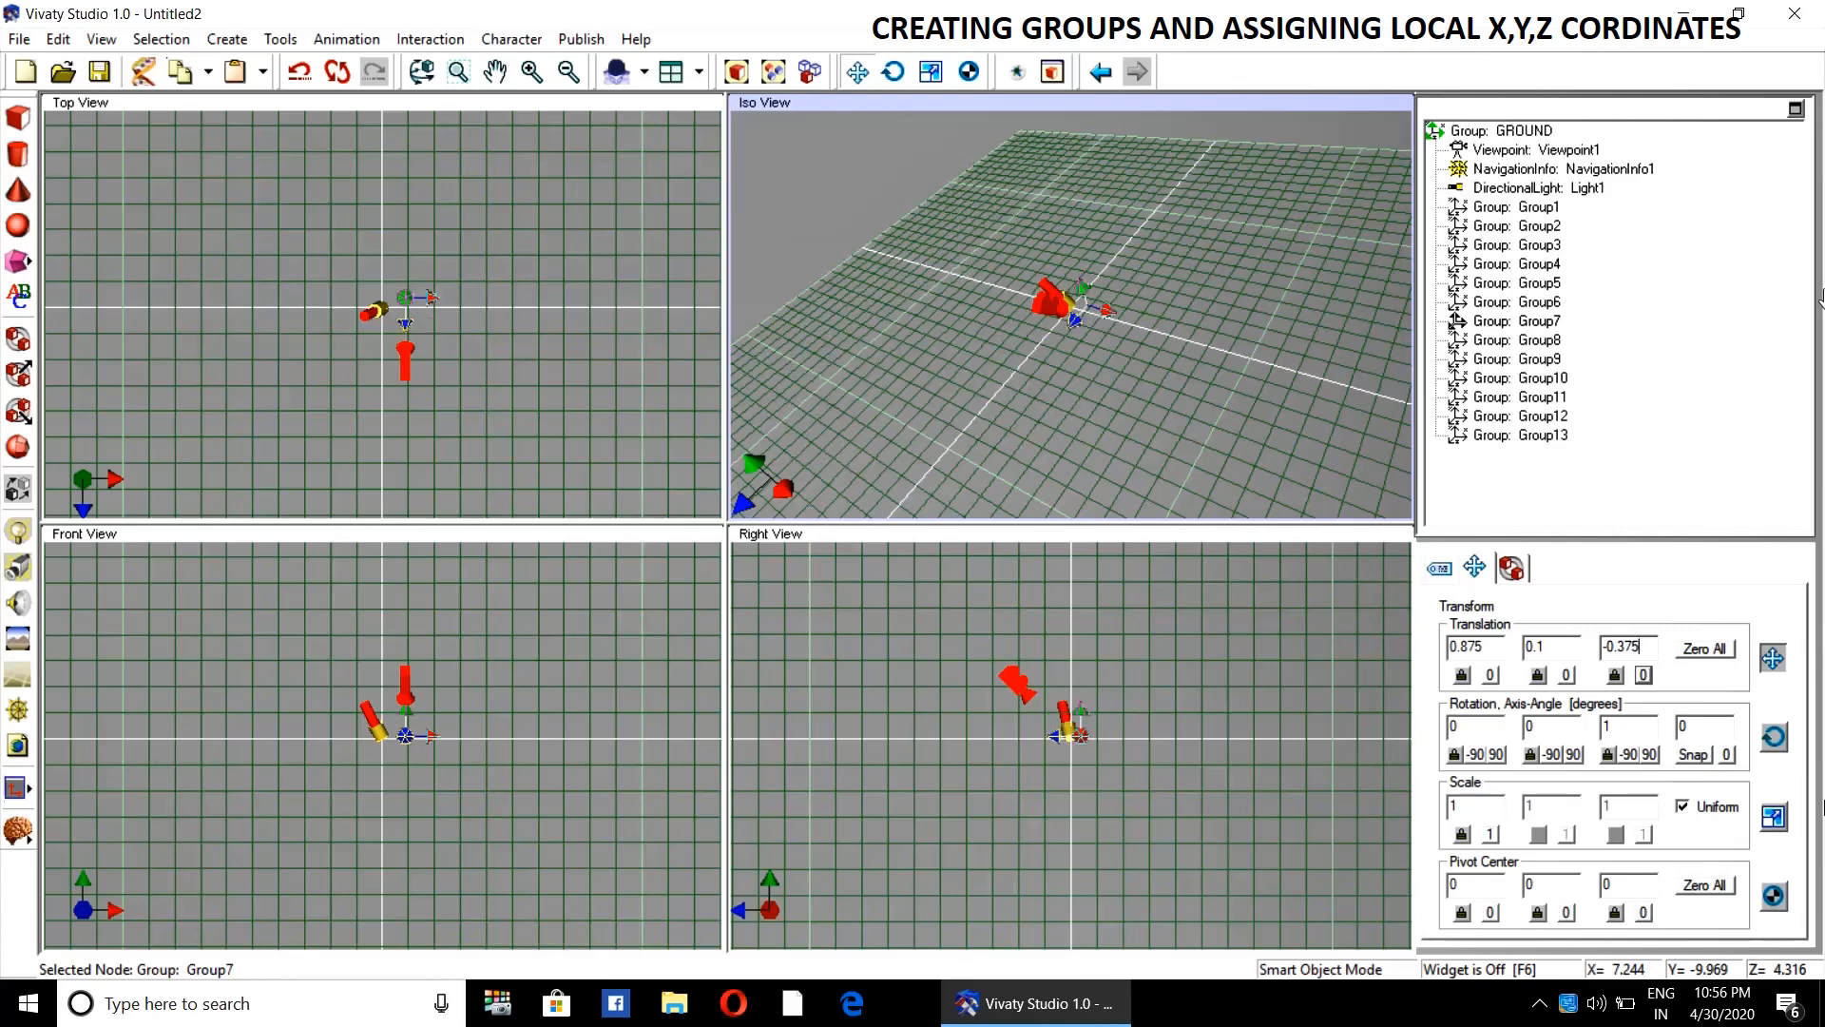
- Set Group8's translation to X 1, Y 0 and Z 0
{"action": "left_click", "coordinate": [1544, 342]}
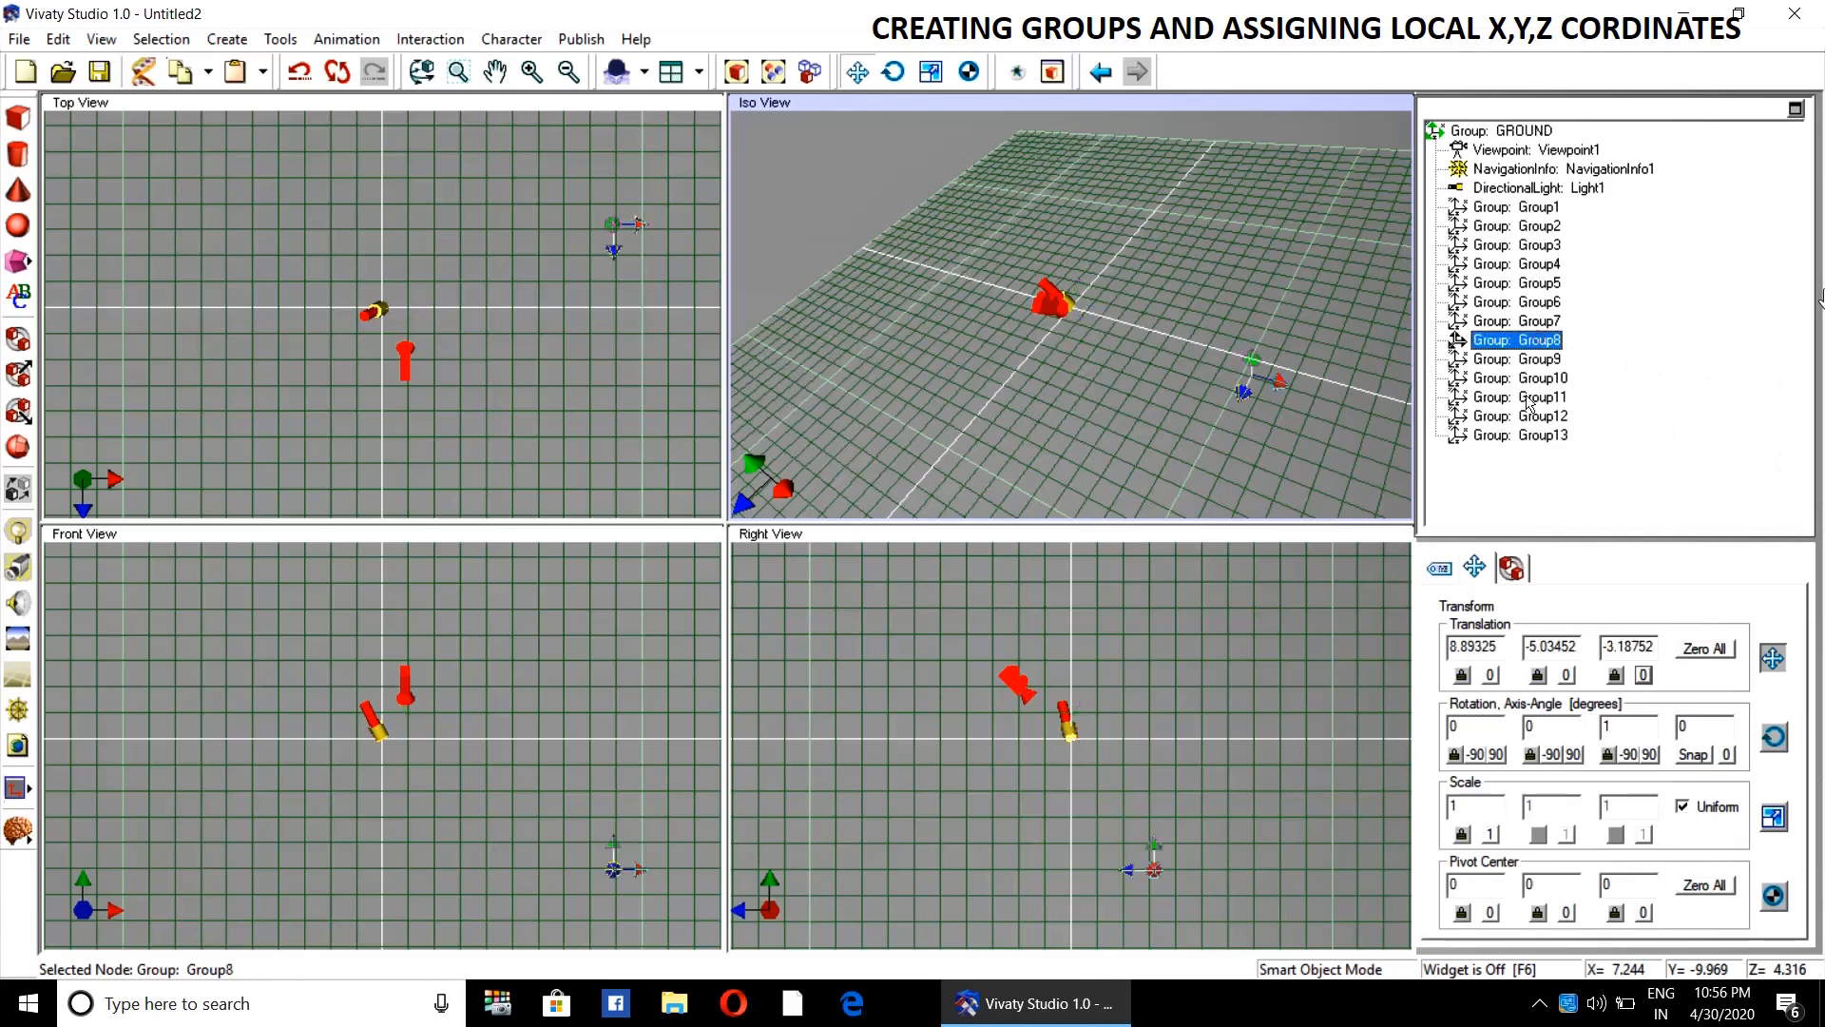
{"action": "left_click_drag", "start_coordinate": [1507, 646], "coordinate": [1413, 643]}
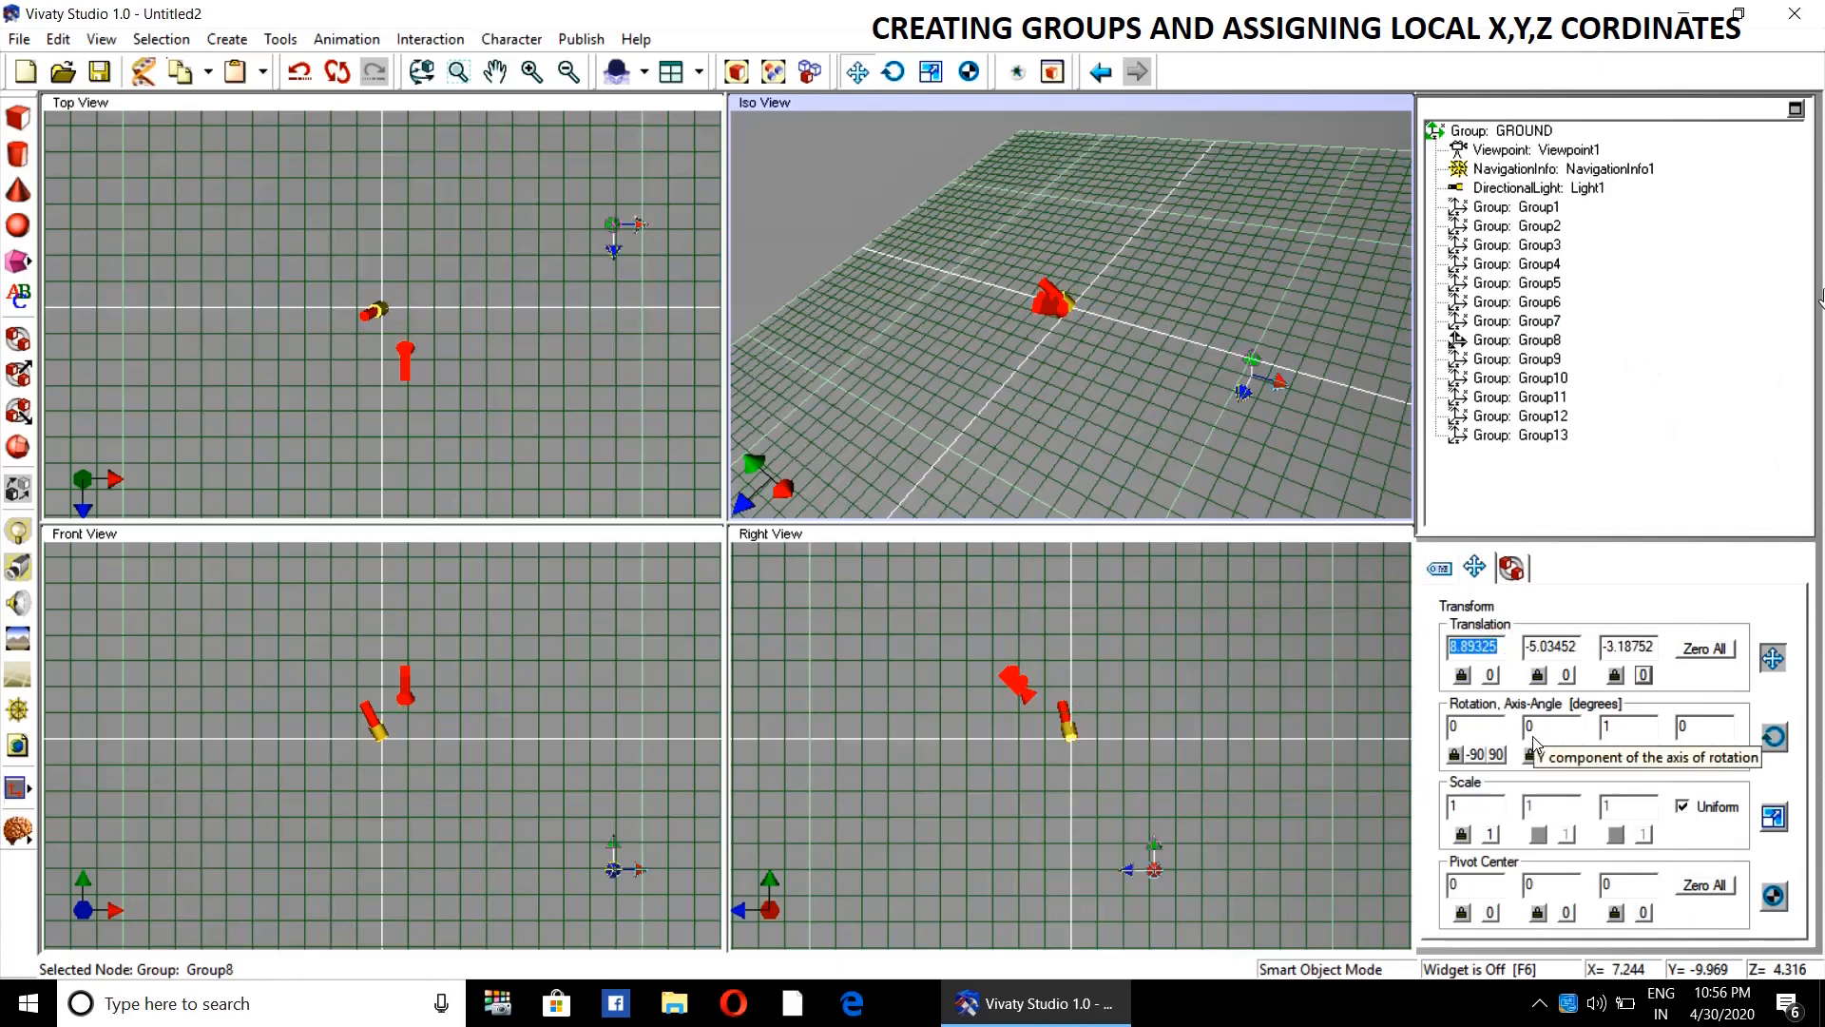
{"action": "type", "text": "1"}
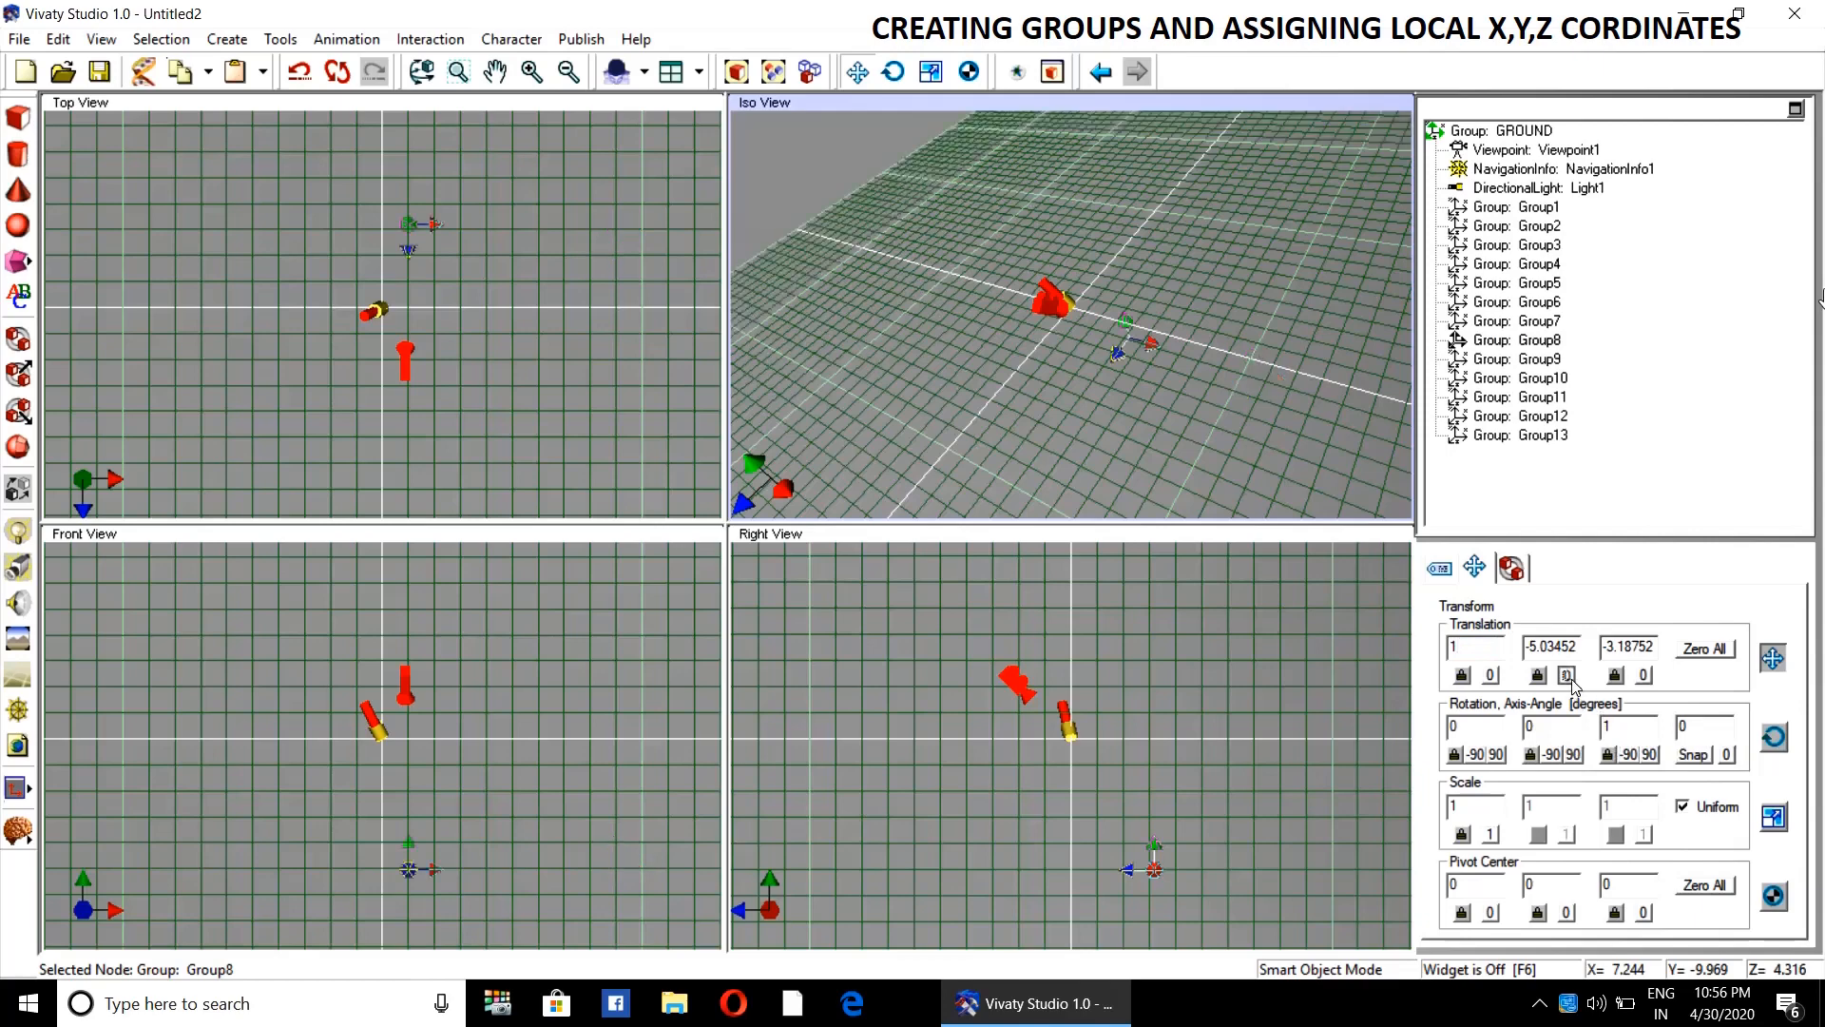
{"action": "left_click", "coordinate": [1567, 675]}
{"action": "left_click", "coordinate": [1643, 675]}
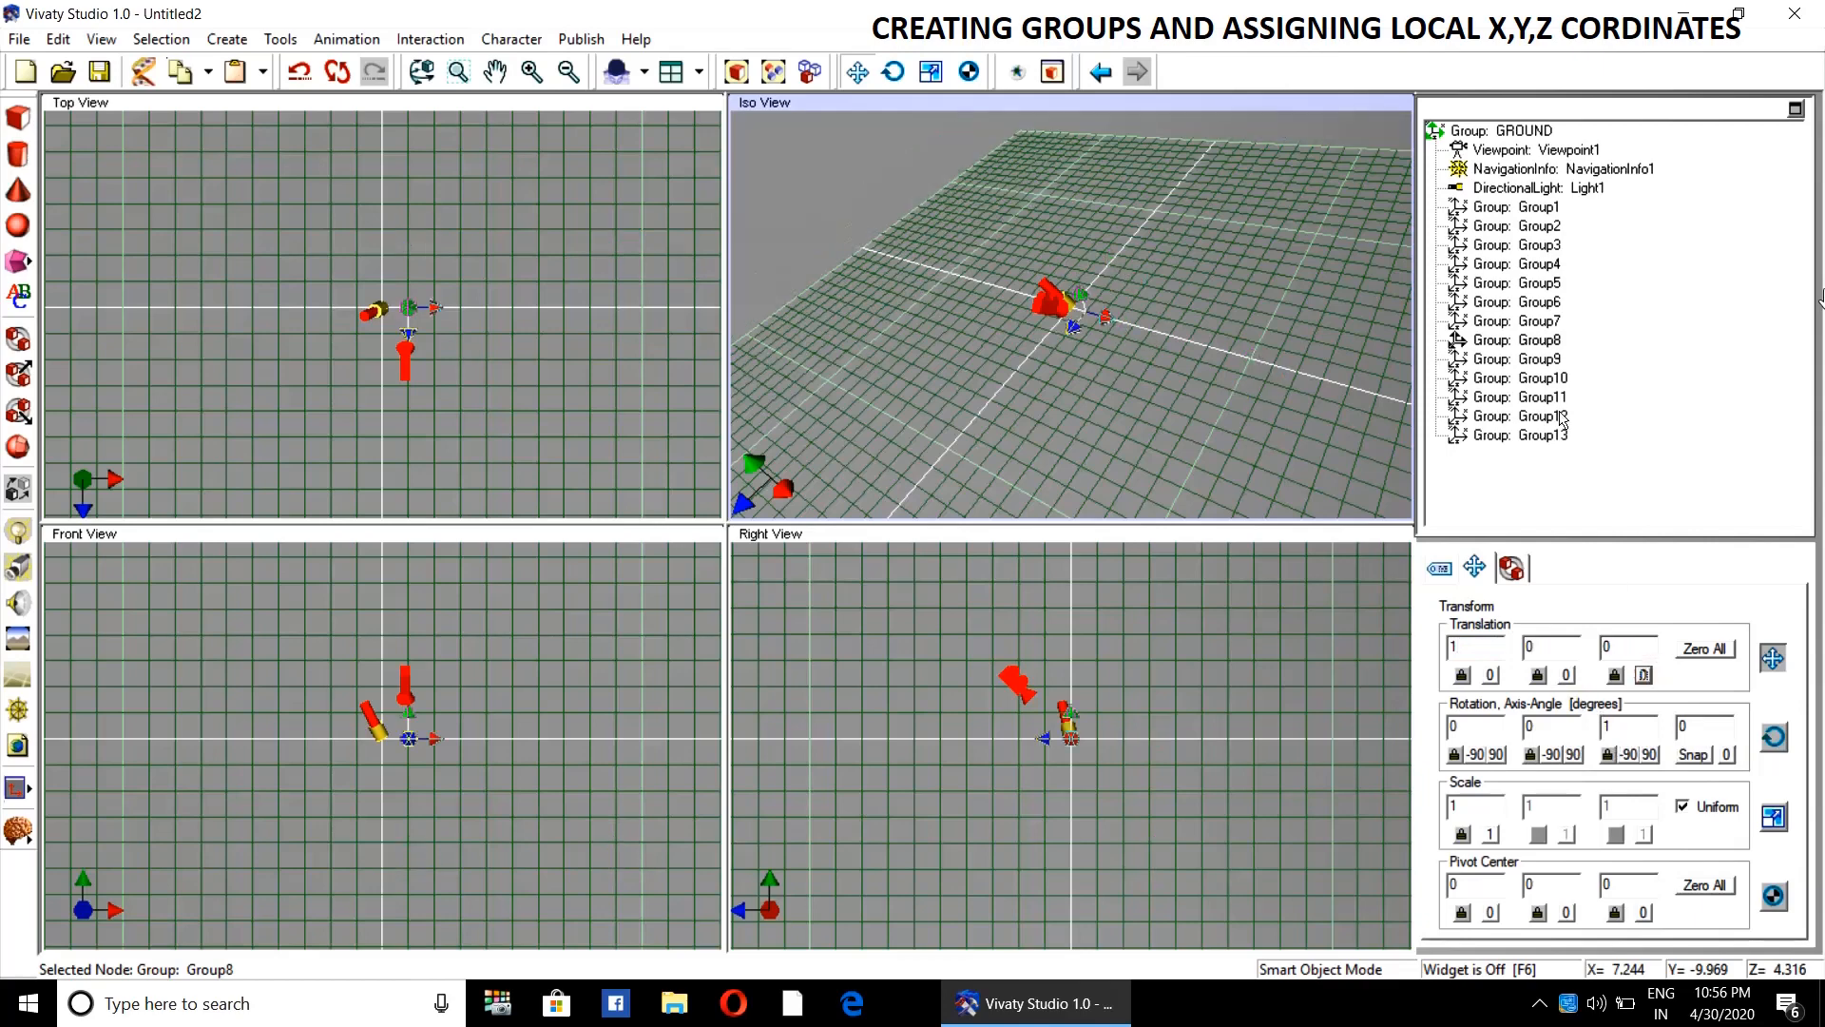
- Set Group9's translation to X 1.125, Y 0.1 and Z -0.375
{"action": "left_click", "coordinate": [1538, 359]}
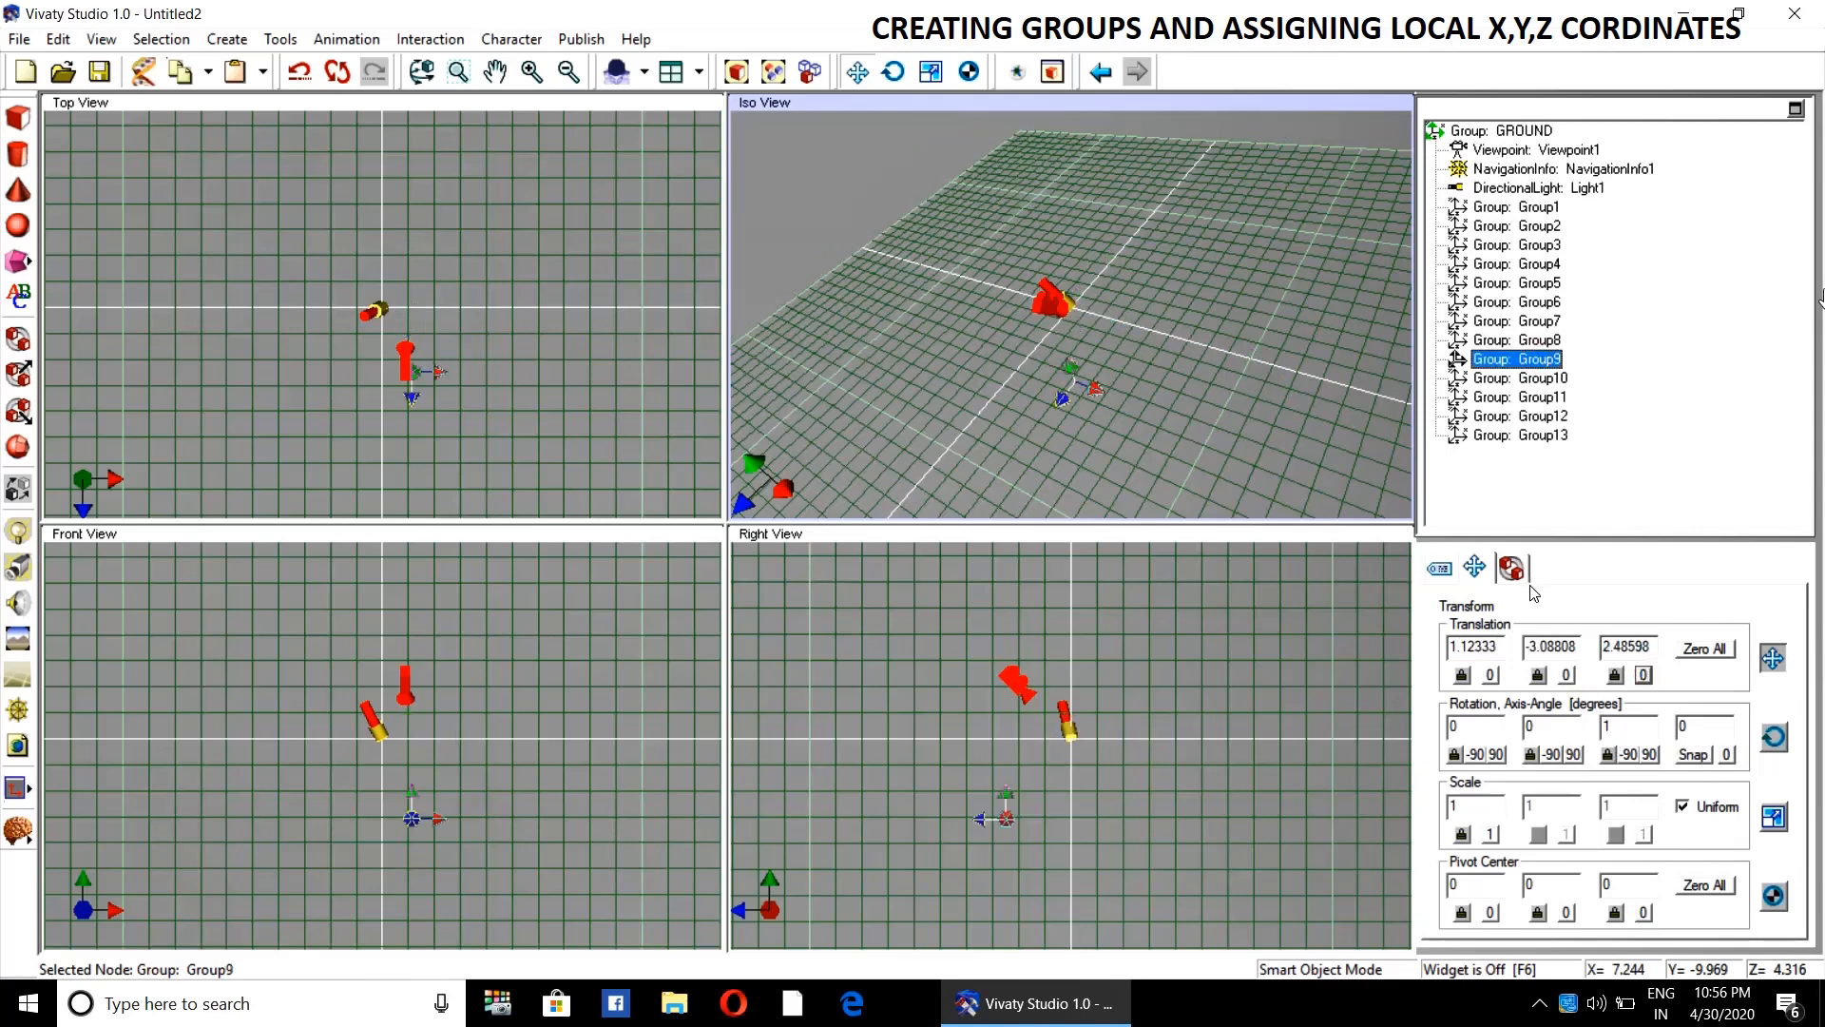
{"action": "double_click", "coordinate": [1496, 647]}
{"action": "type", "text": "1.125"}
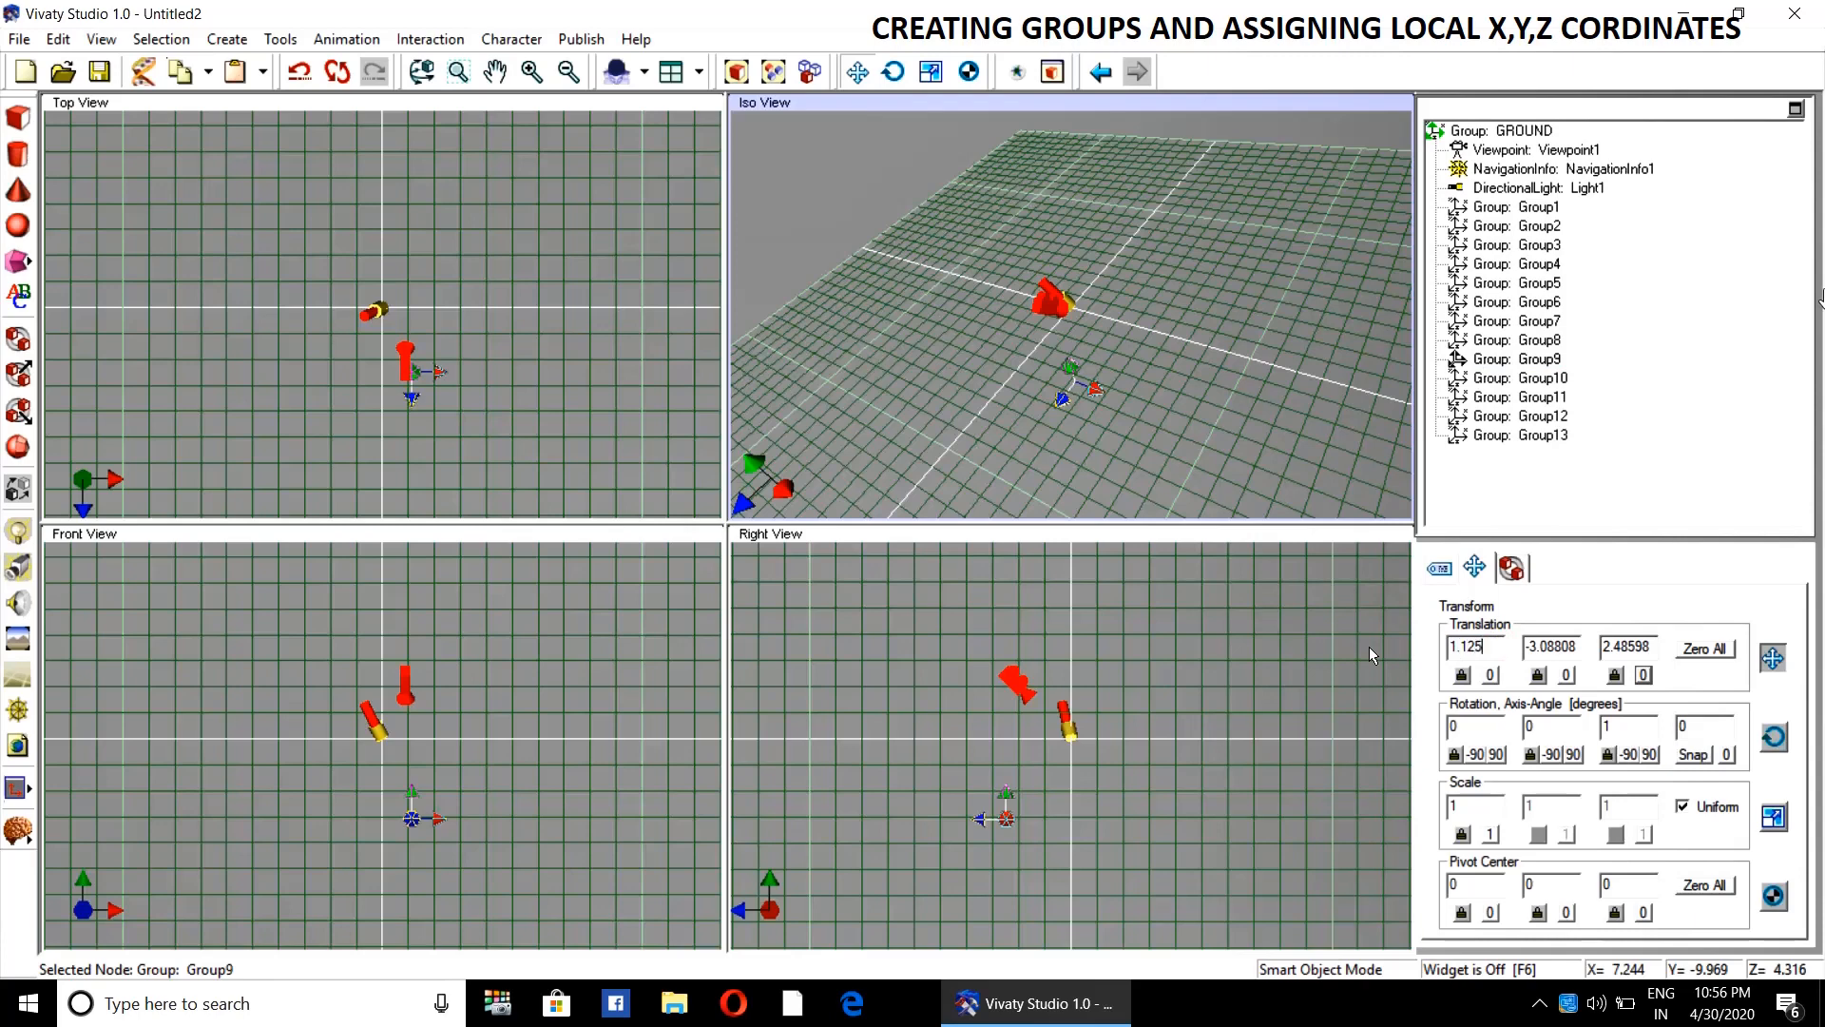
{"action": "left_click", "coordinate": [1576, 645]}
{"action": "double_click", "coordinate": [1577, 645]}
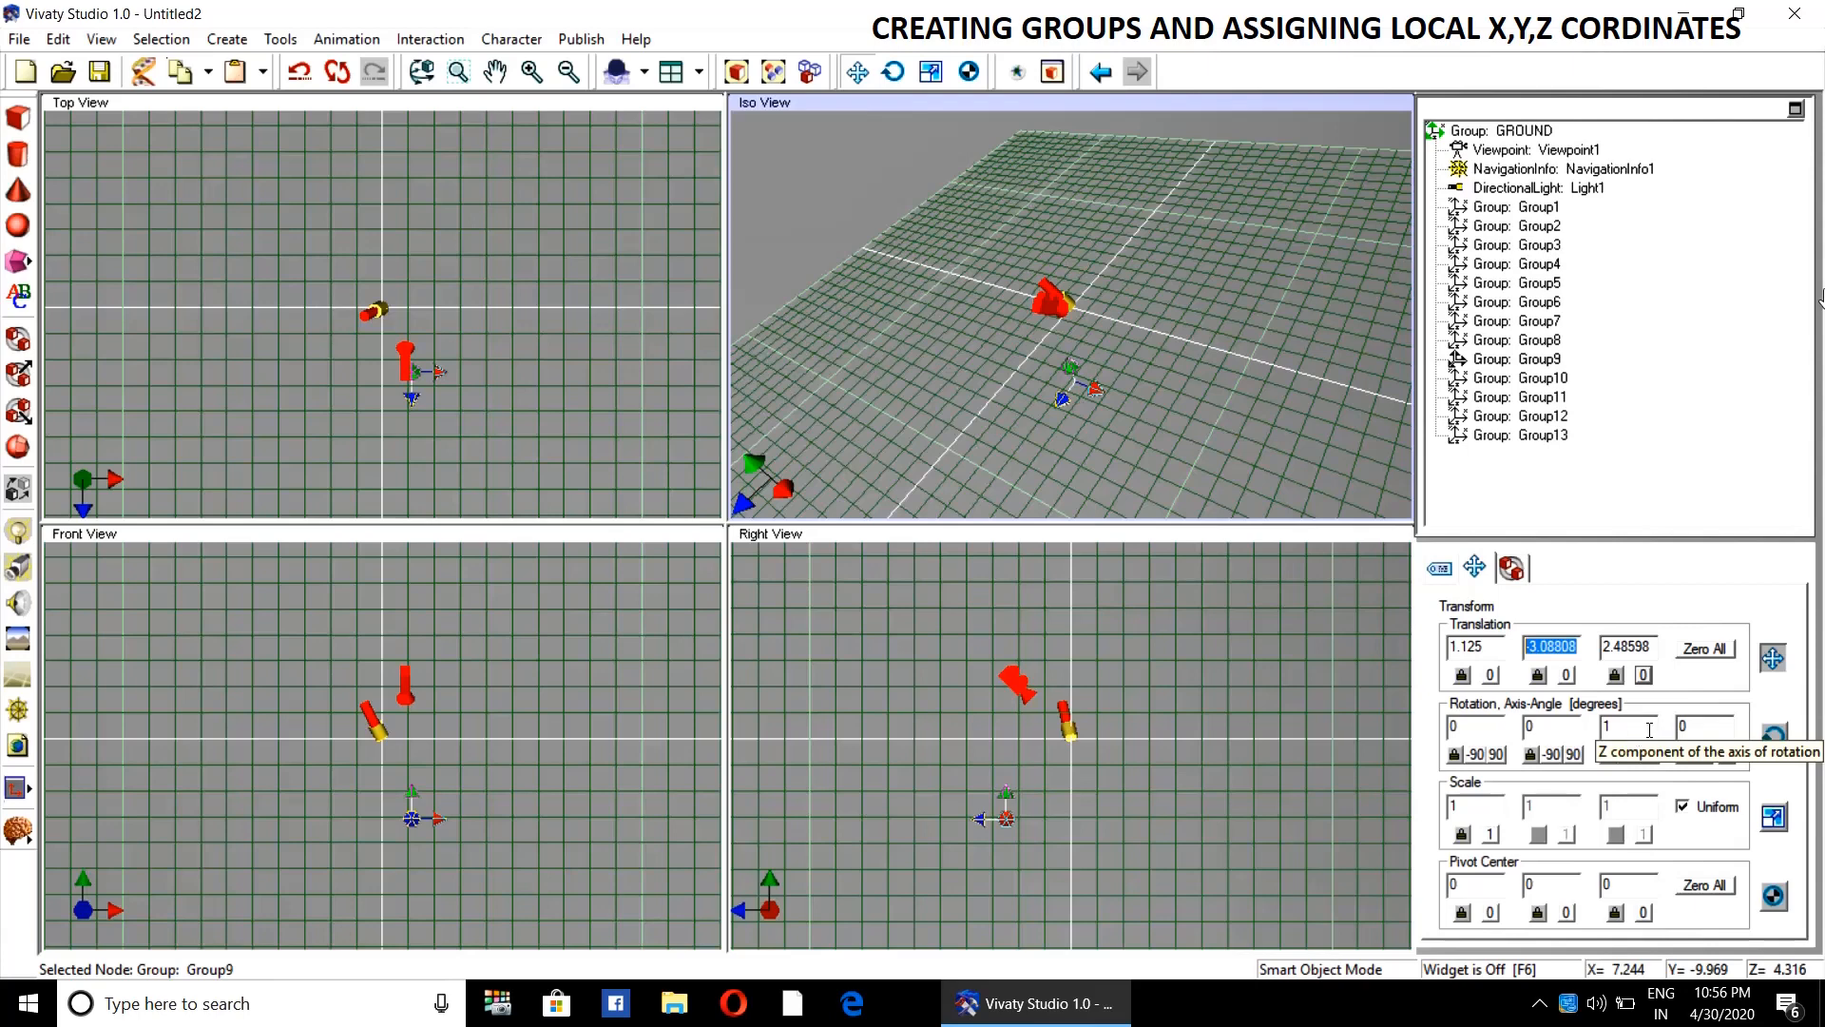
{"action": "type", "text": "01"}
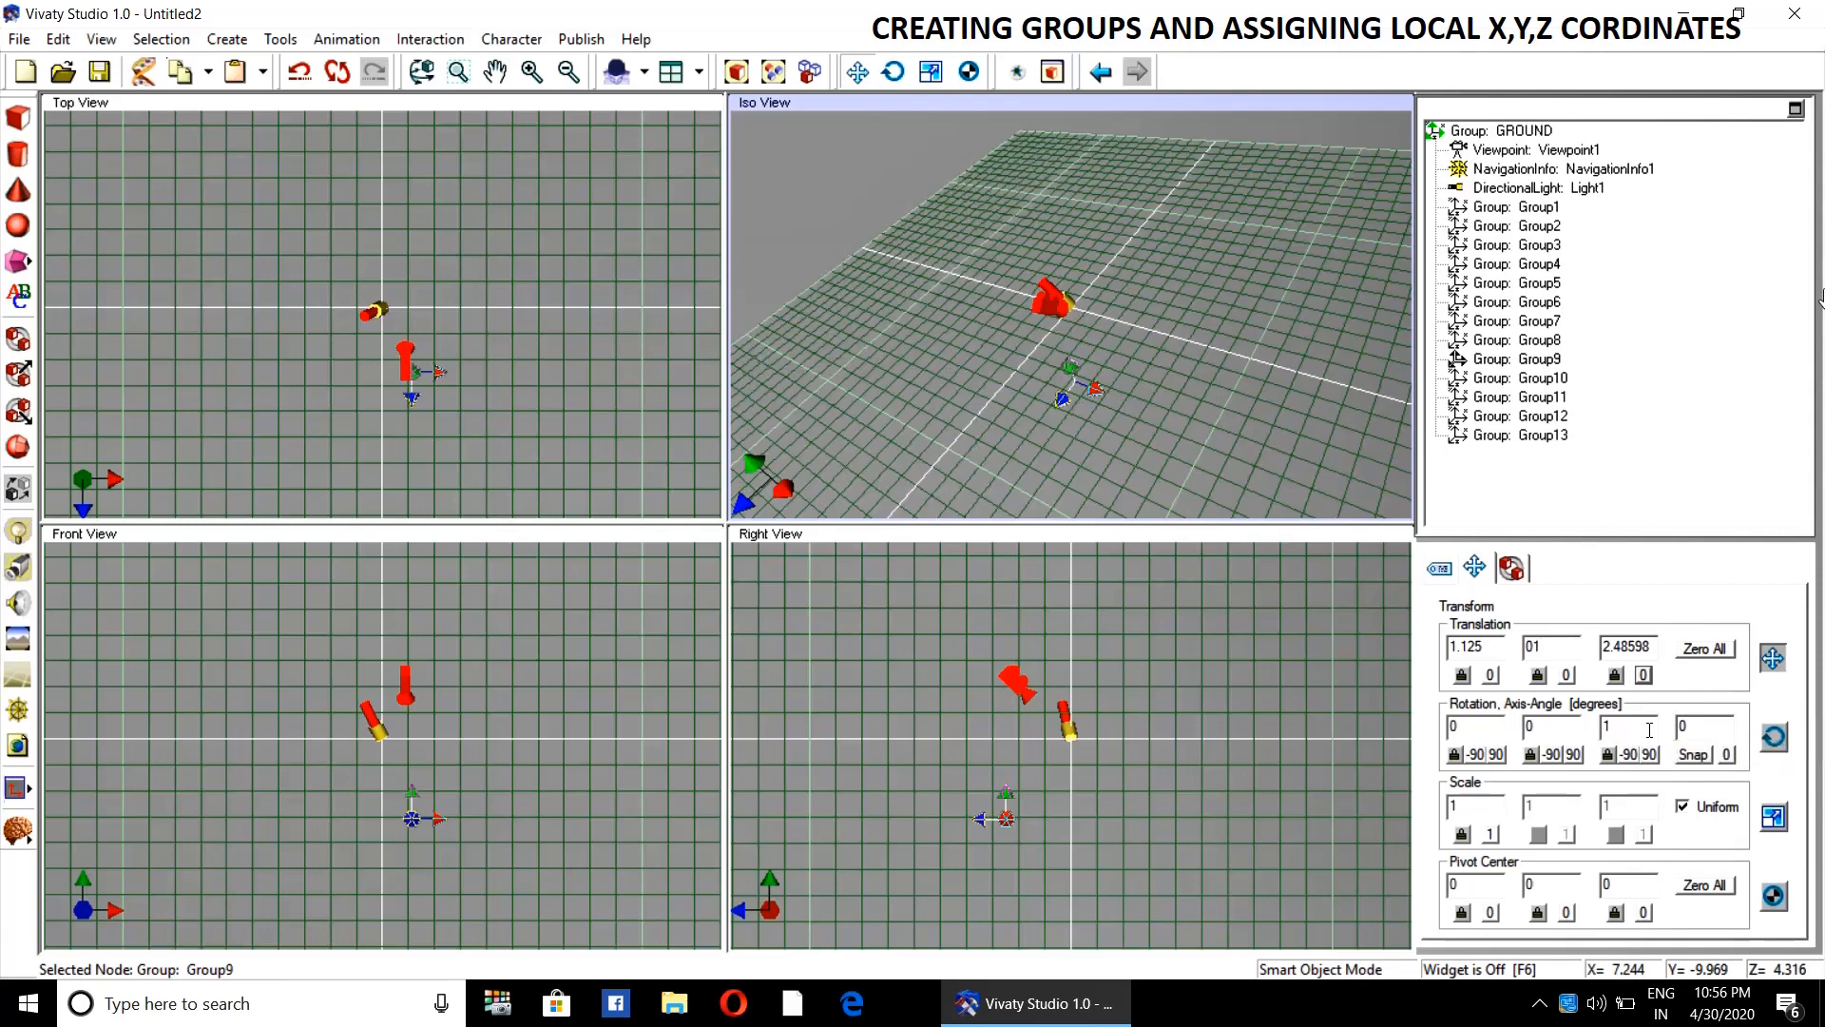
{"action": "key", "text": "BackSpace"}
{"action": "type", "text": ".1"}
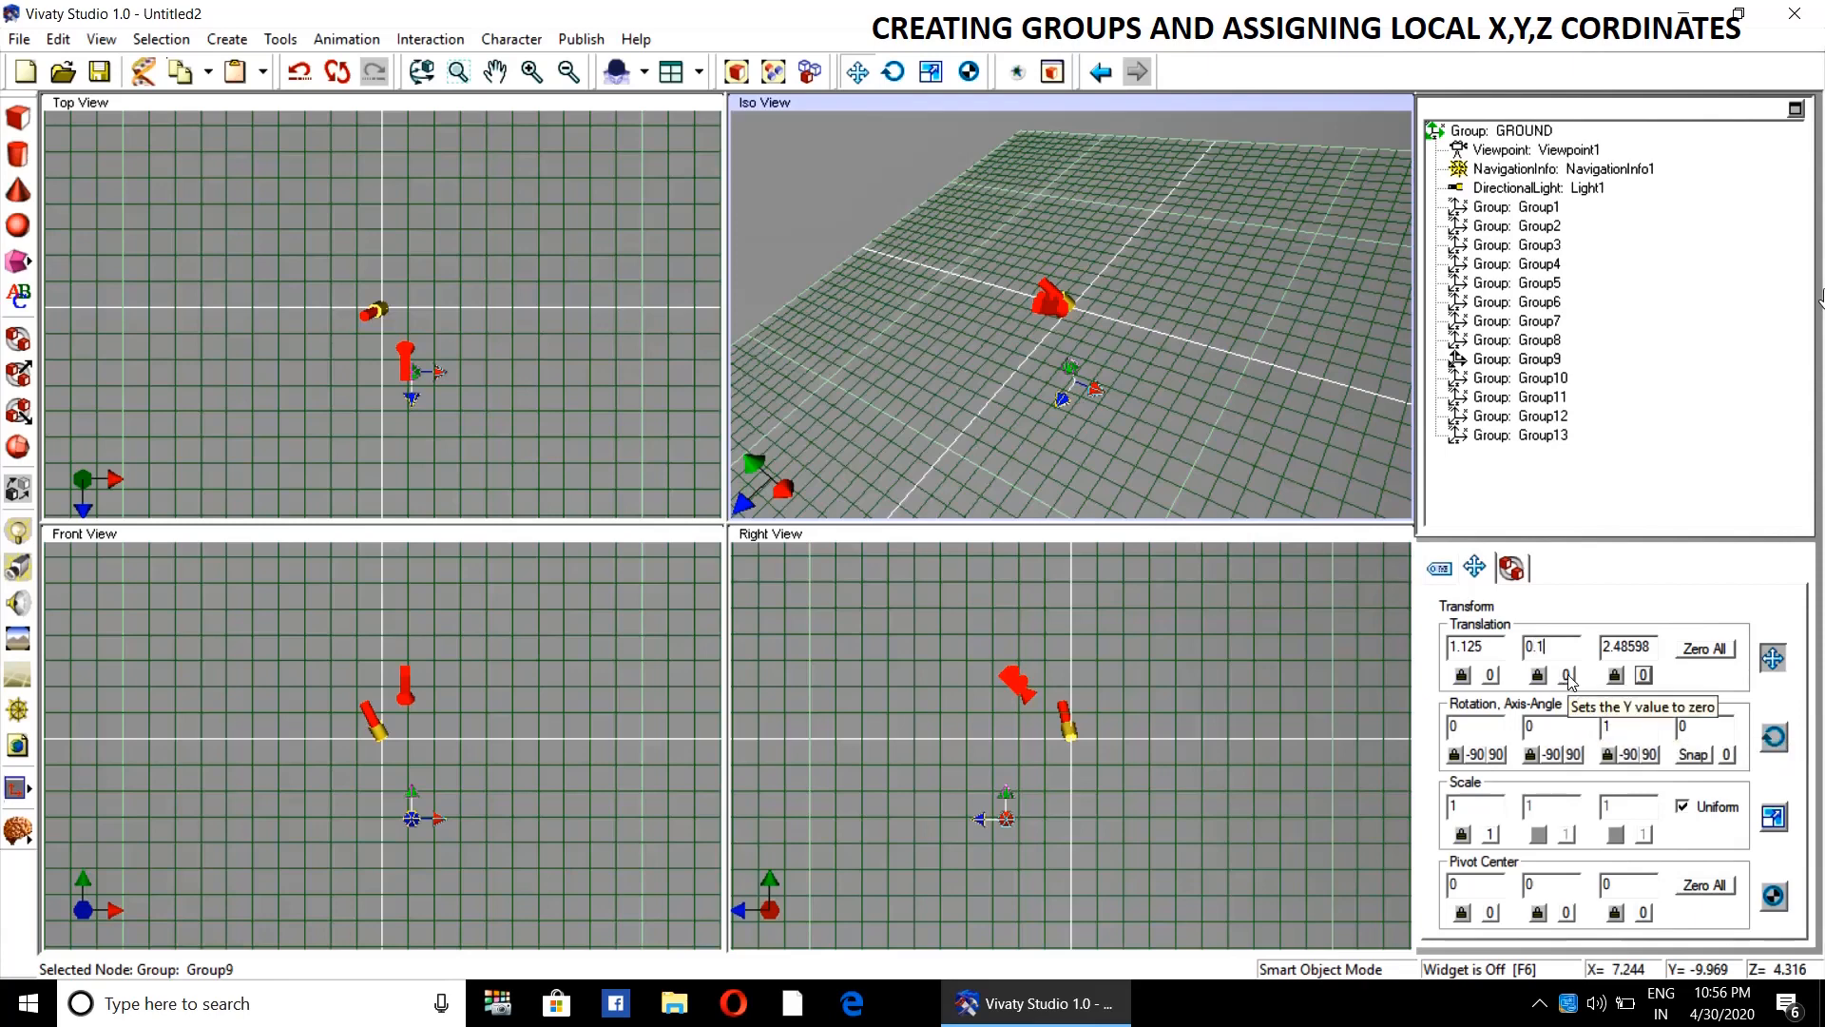
{"action": "key", "text": "Return"}
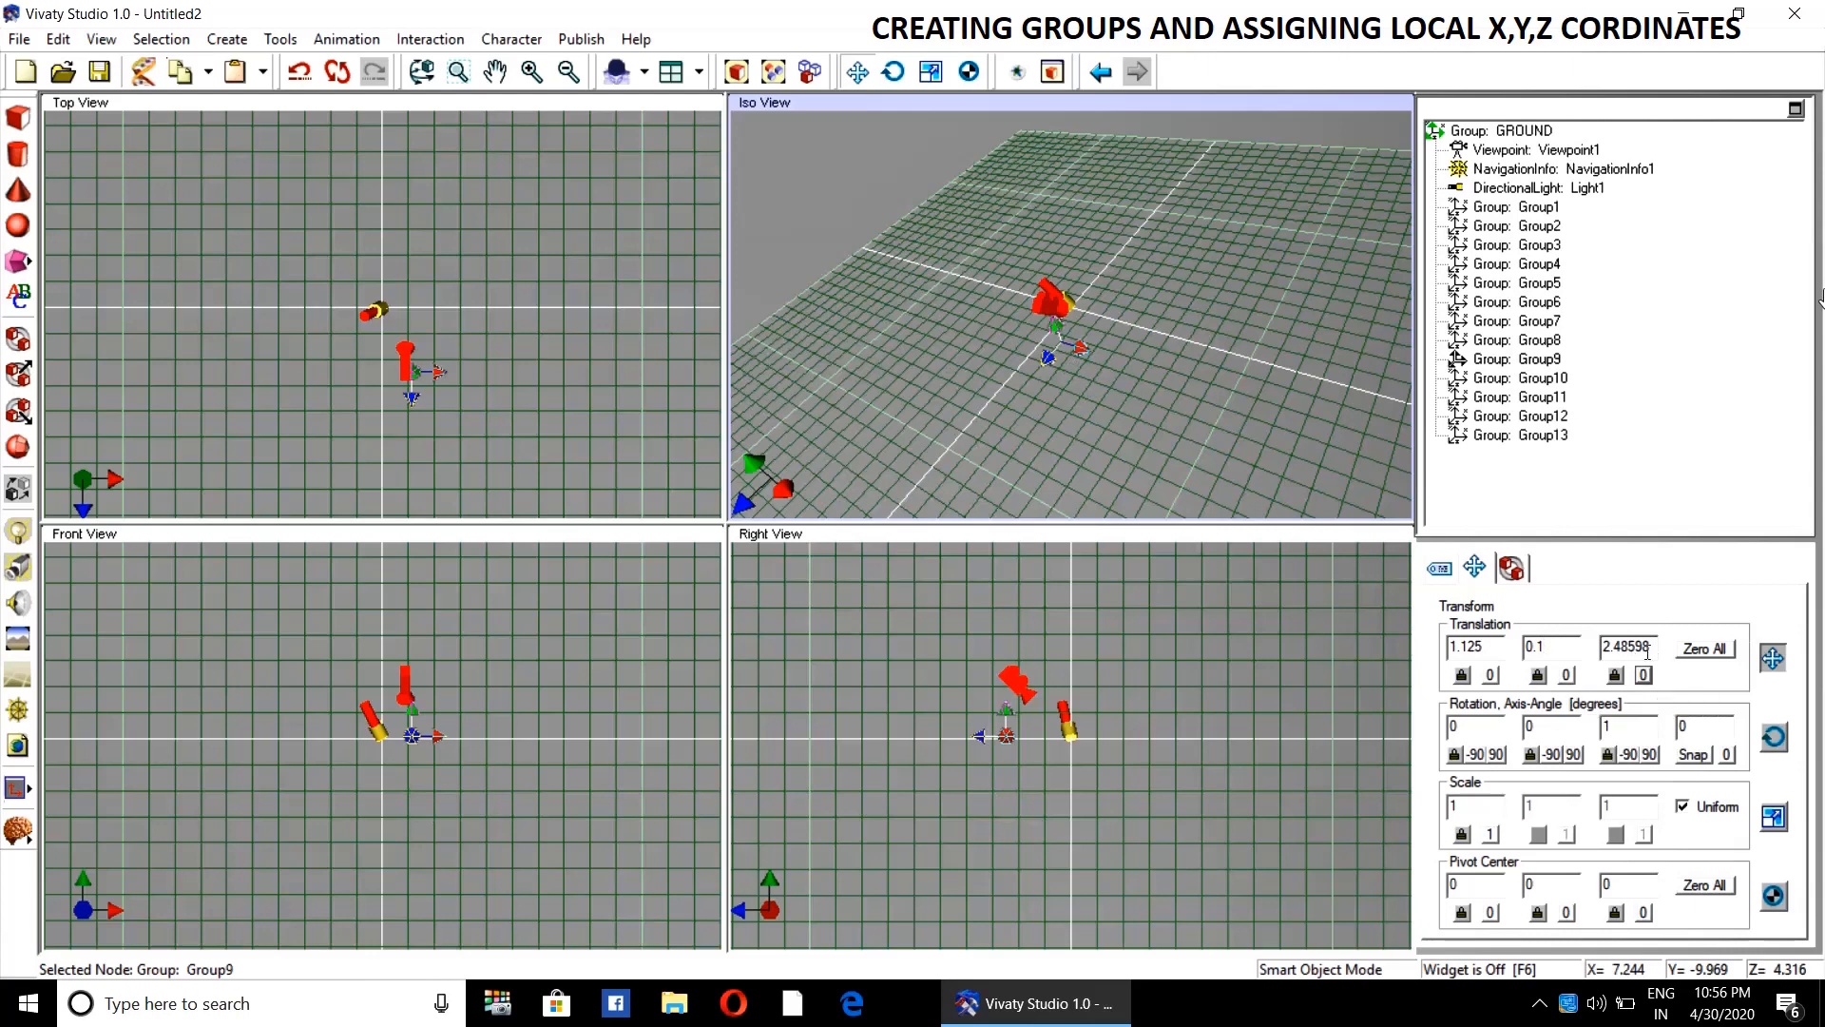
{"action": "double_click", "coordinate": [1650, 648]}
{"action": "type", "text": "-0.375"}
- Set Group10's translation to X 1.25, Y 0 and Z 0
{"action": "left_click", "coordinate": [1525, 379]}
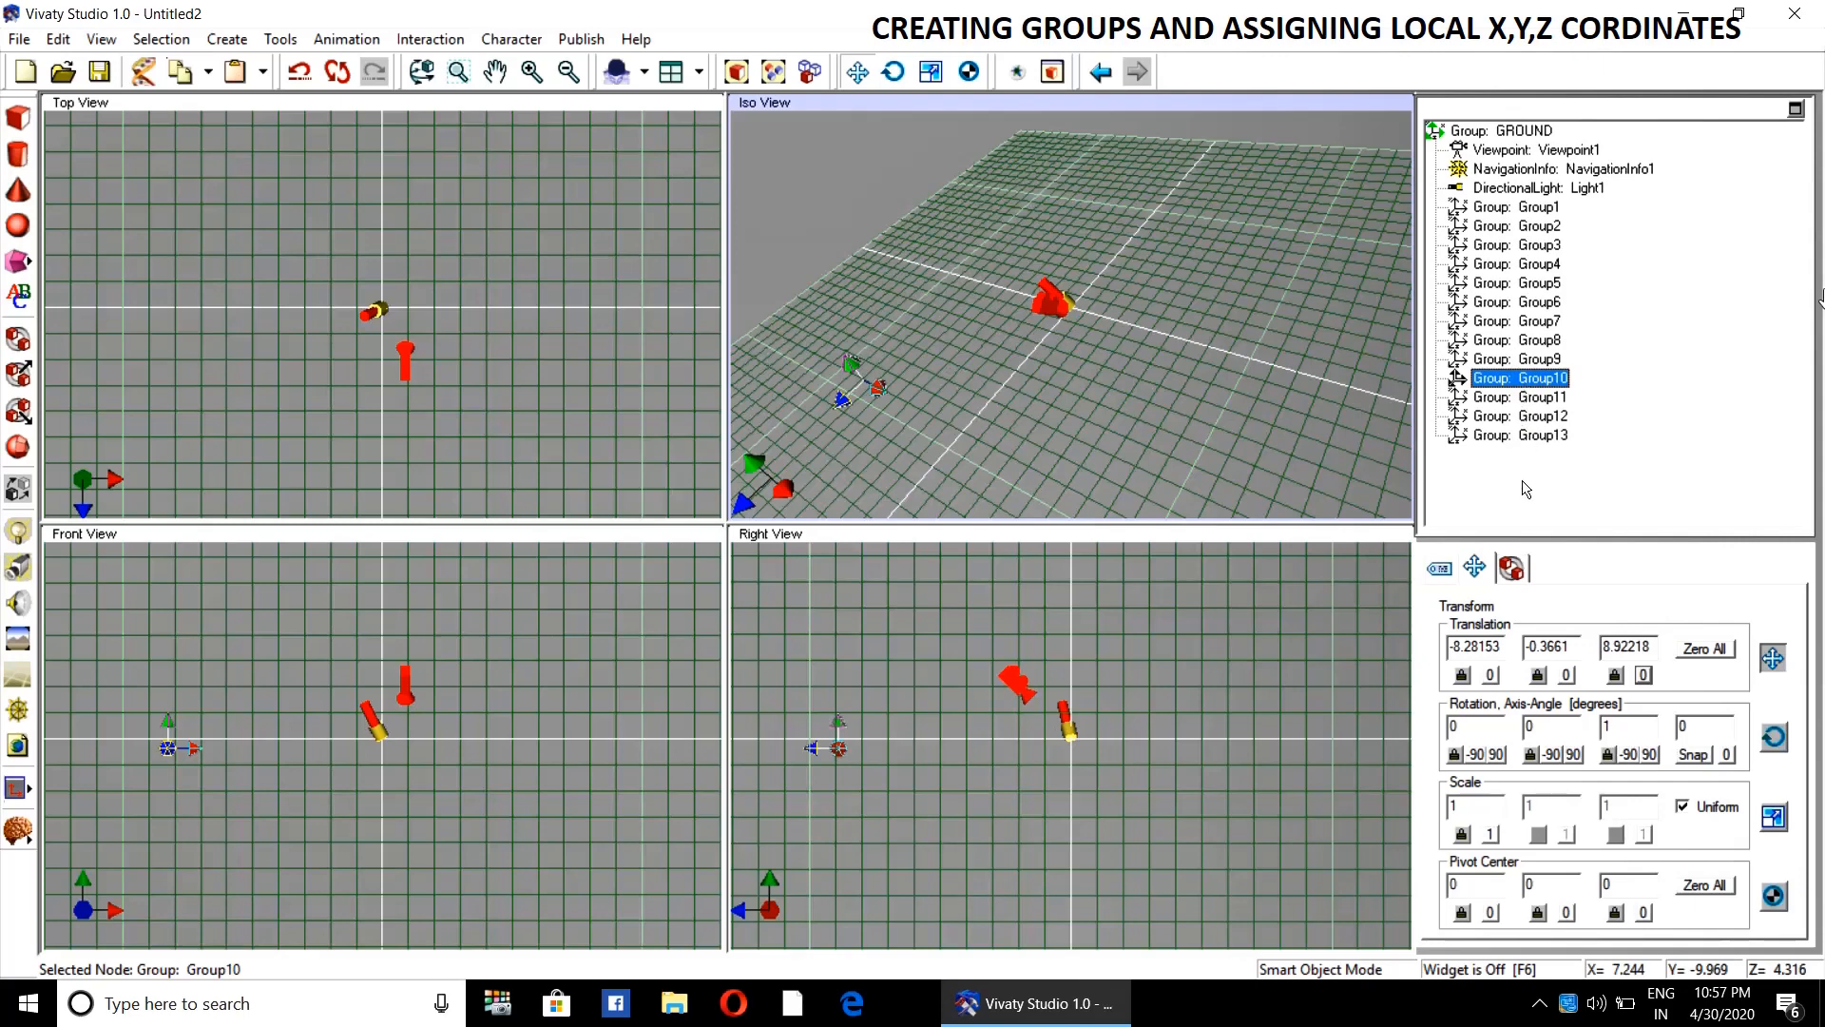
{"action": "double_click", "coordinate": [1500, 645]}
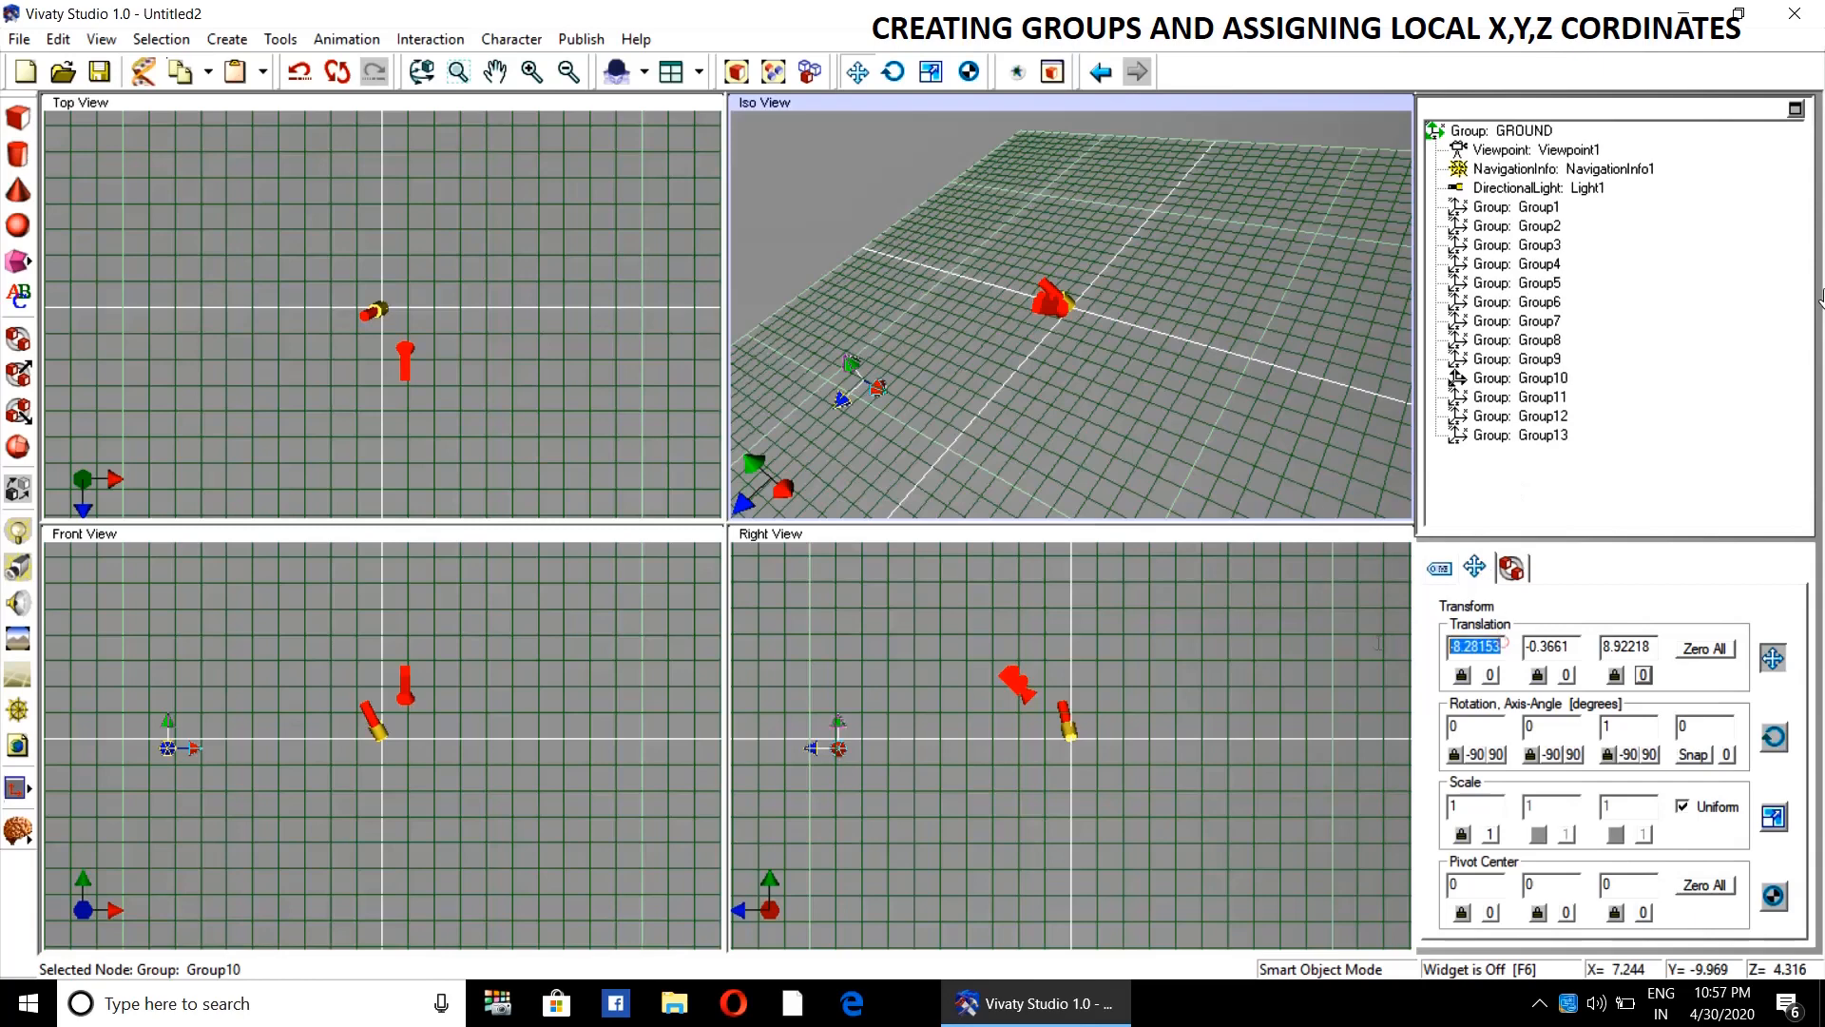
{"action": "type", "text": "1.25"}
{"action": "key", "text": "Return"}
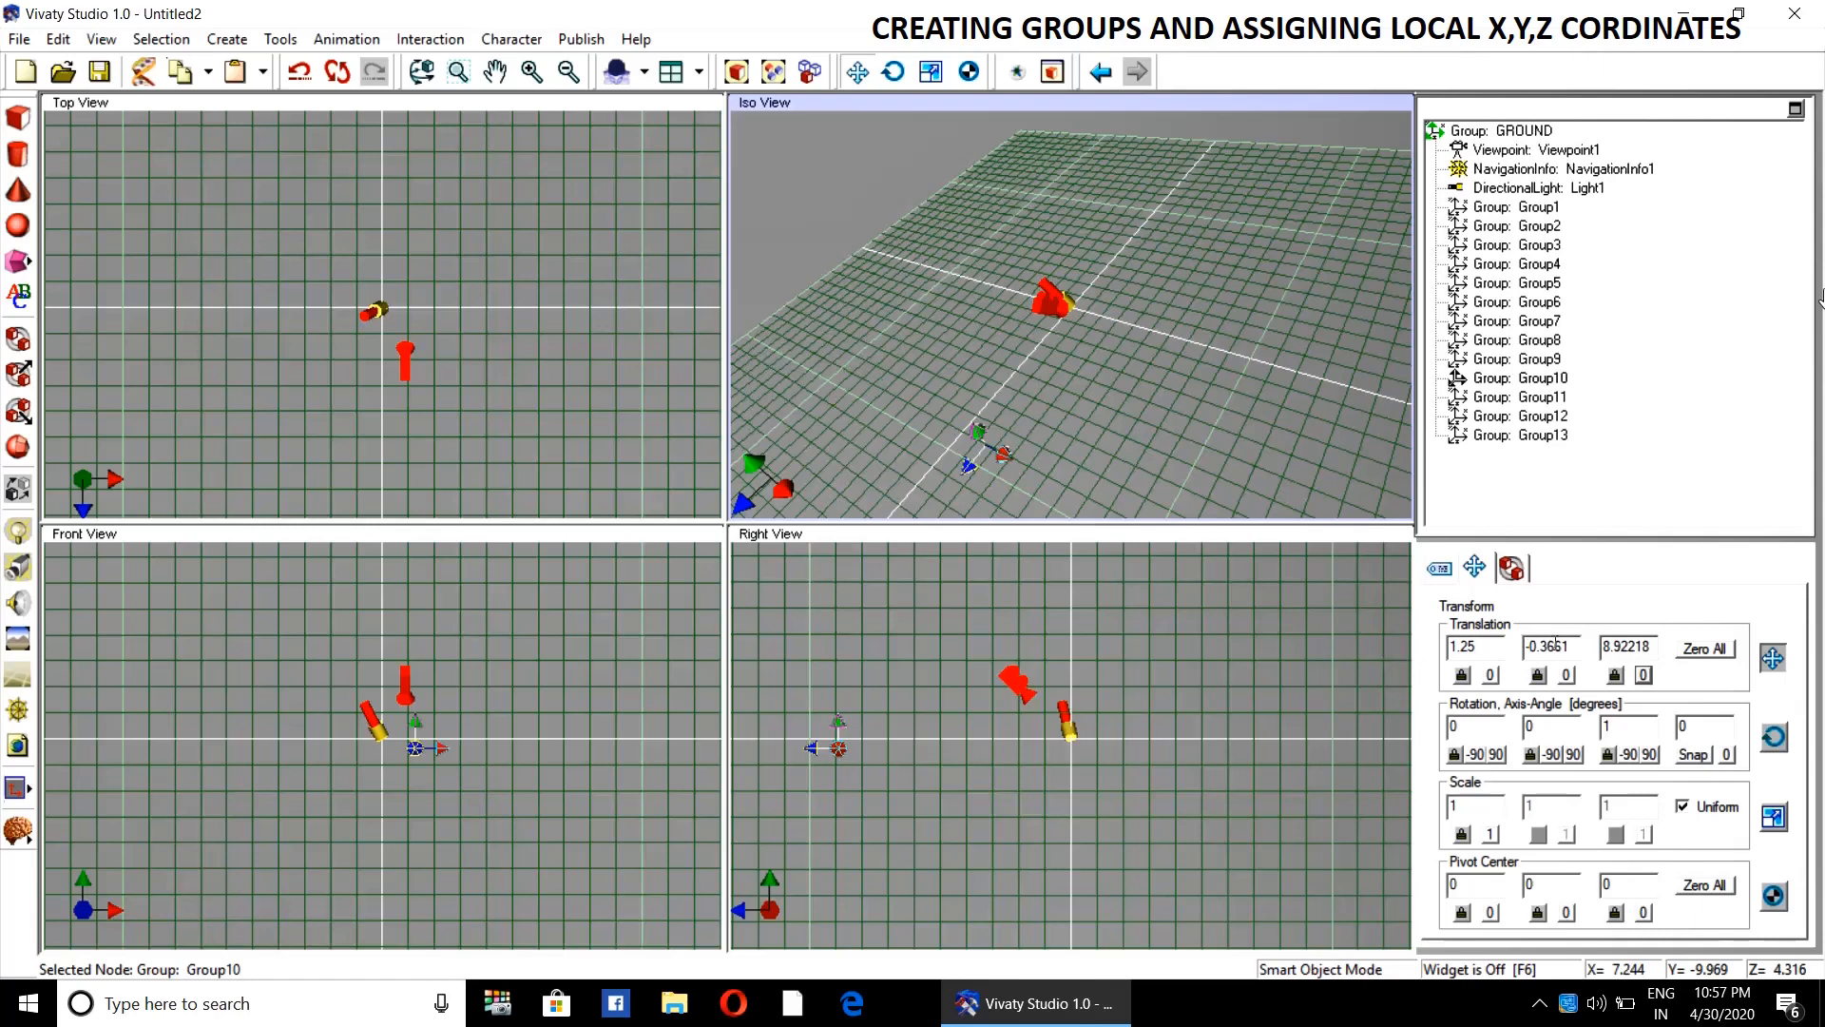
{"action": "double_click", "coordinate": [1573, 646]}
{"action": "left_click", "coordinate": [1566, 675]}
{"action": "left_click", "coordinate": [1645, 675]}
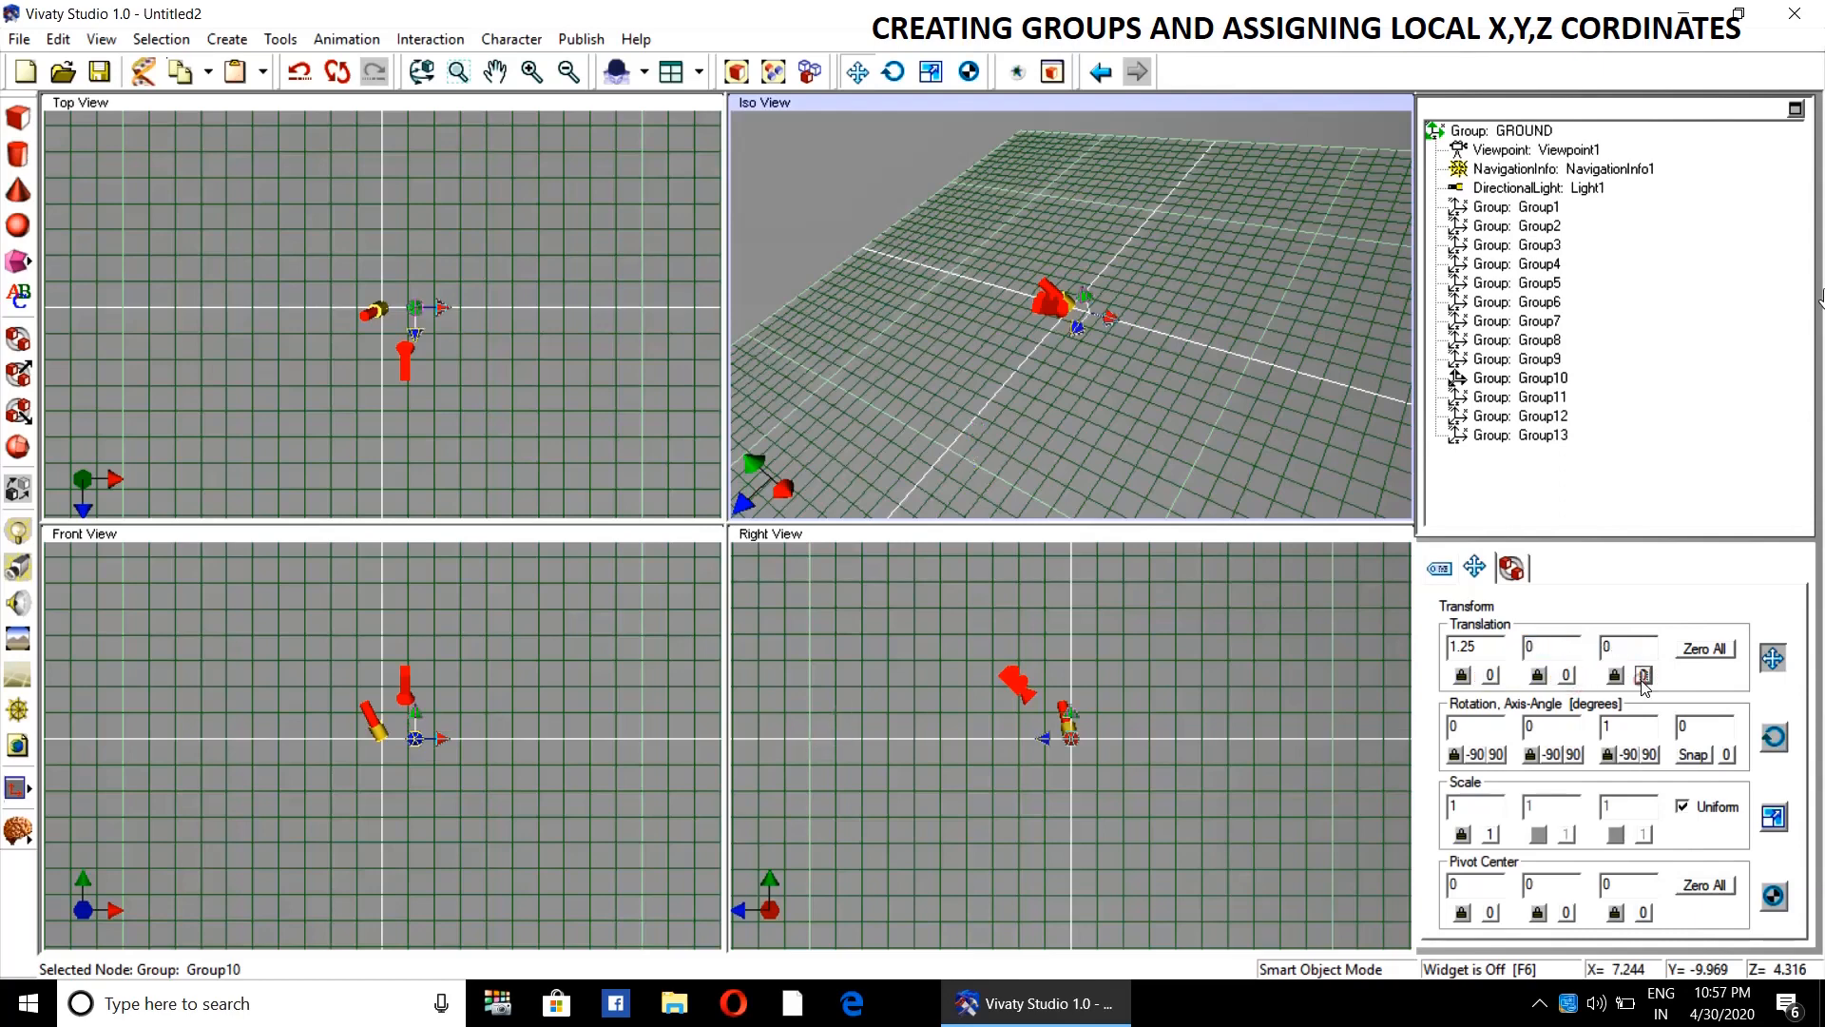
- Set Group11's translation to X 1.375, Y 0.1 and Z -0.375
{"action": "left_click", "coordinate": [1533, 398]}
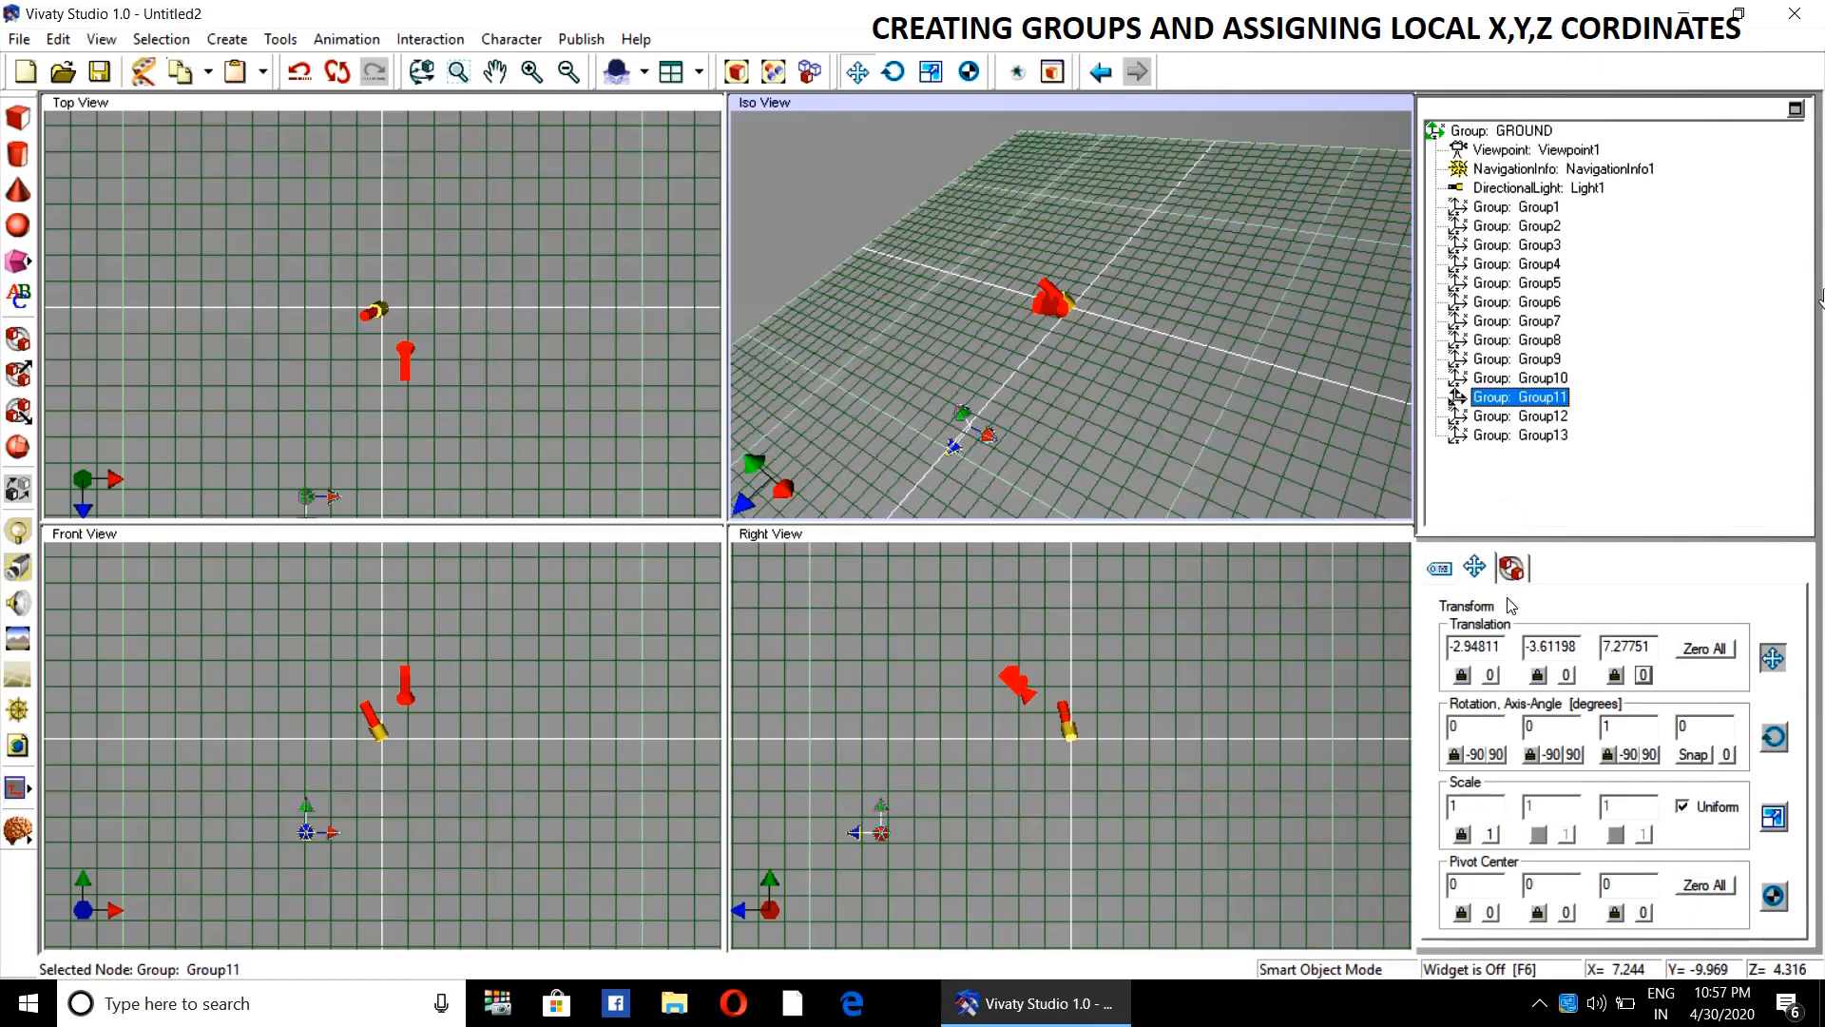
{"action": "double_click", "coordinate": [1505, 646]}
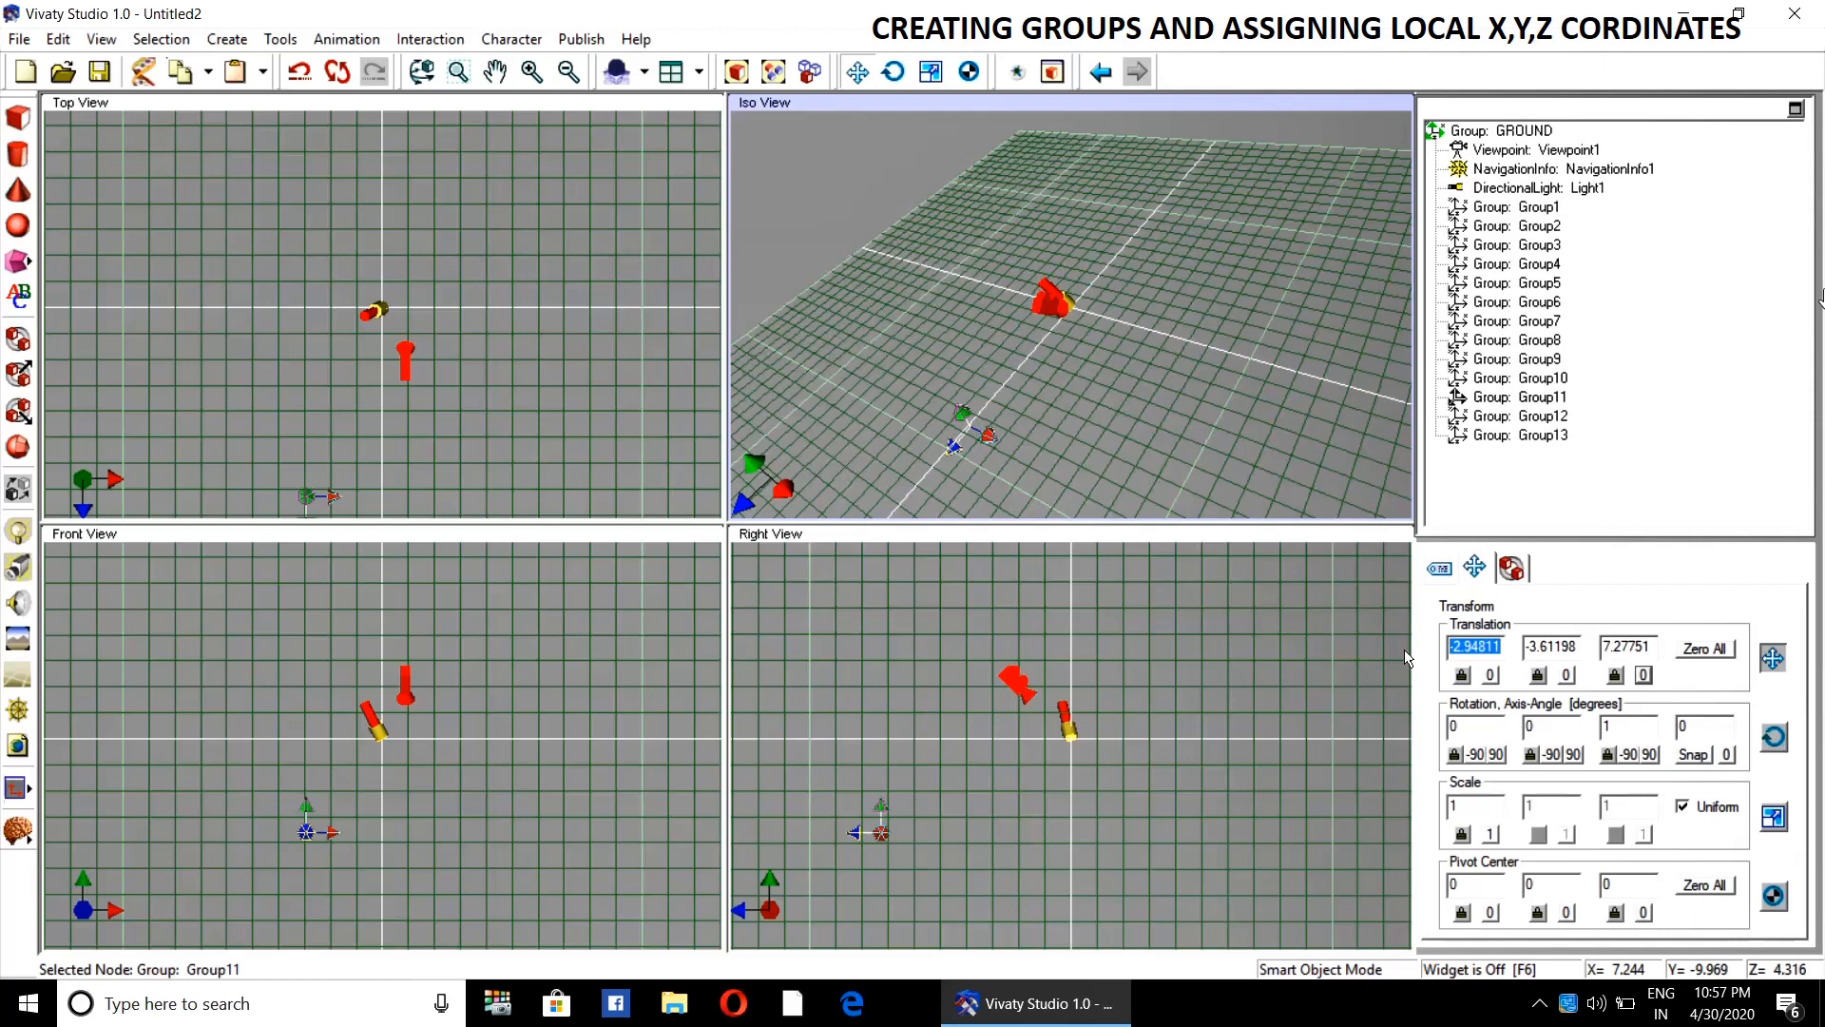
{"action": "type", "text": "1.375"}
{"action": "key", "text": "Return"}
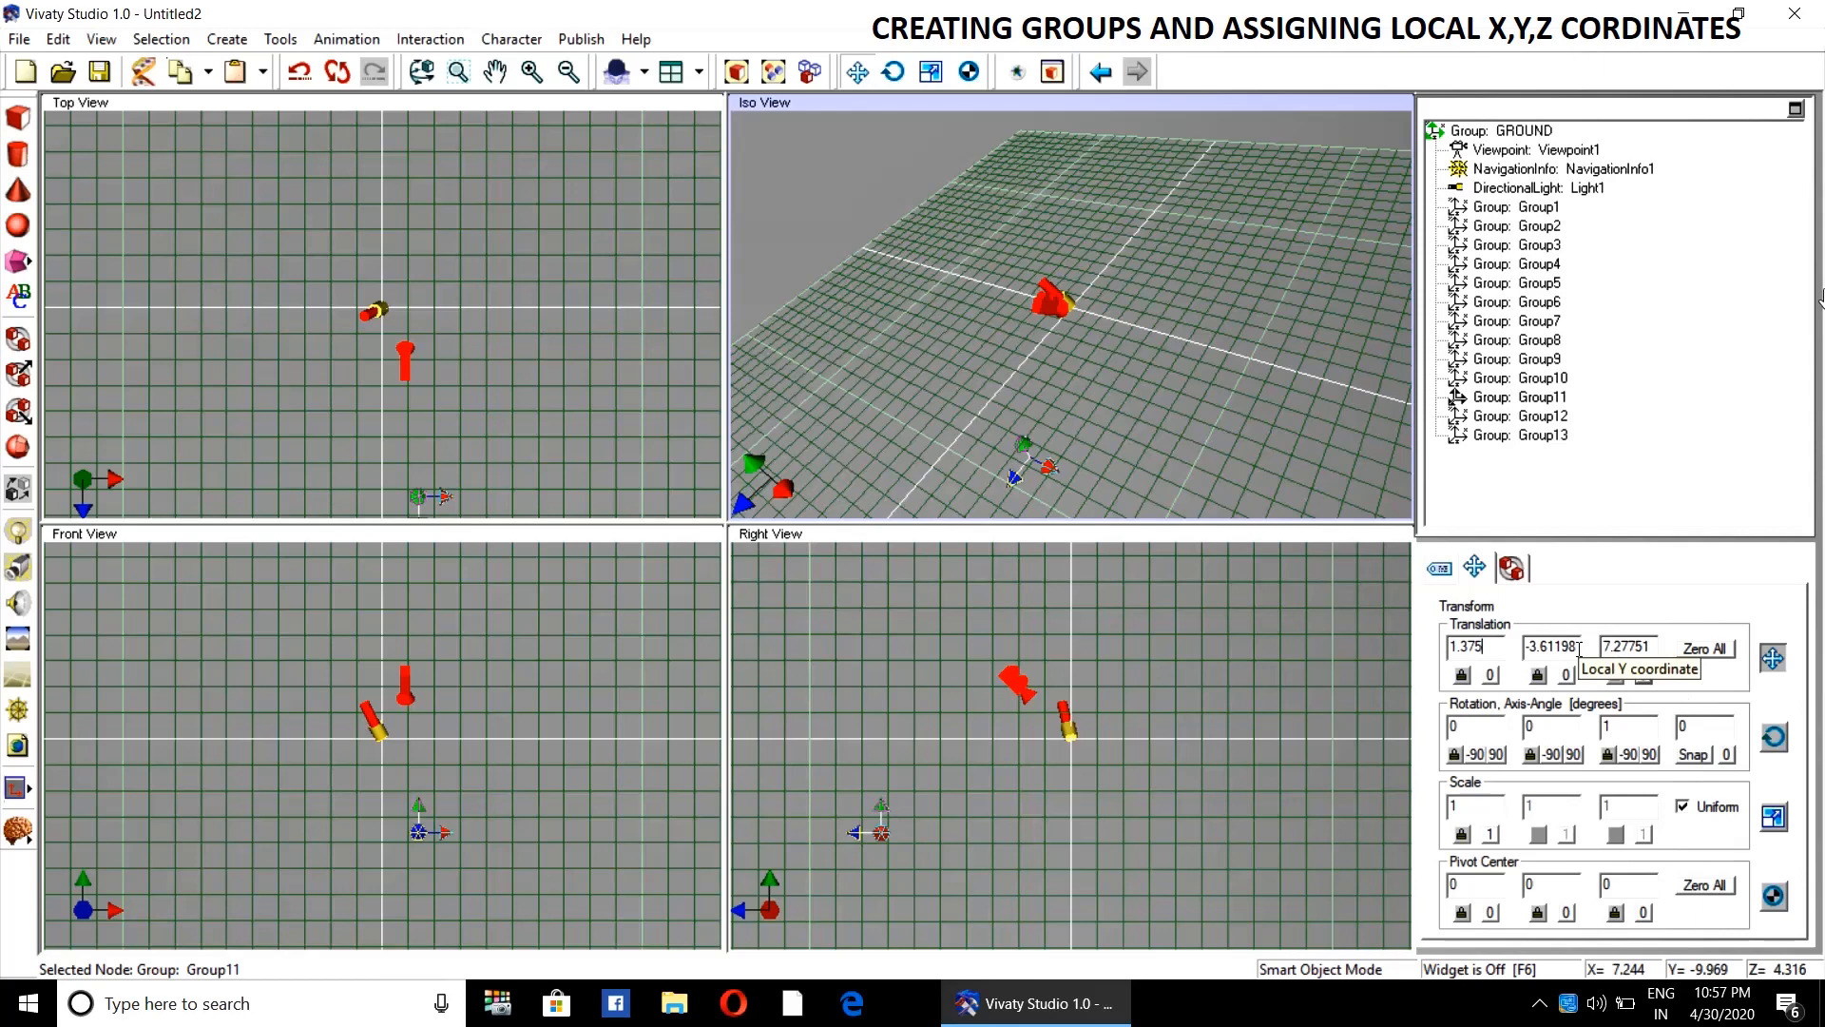
{"action": "double_click", "coordinate": [1578, 646]}
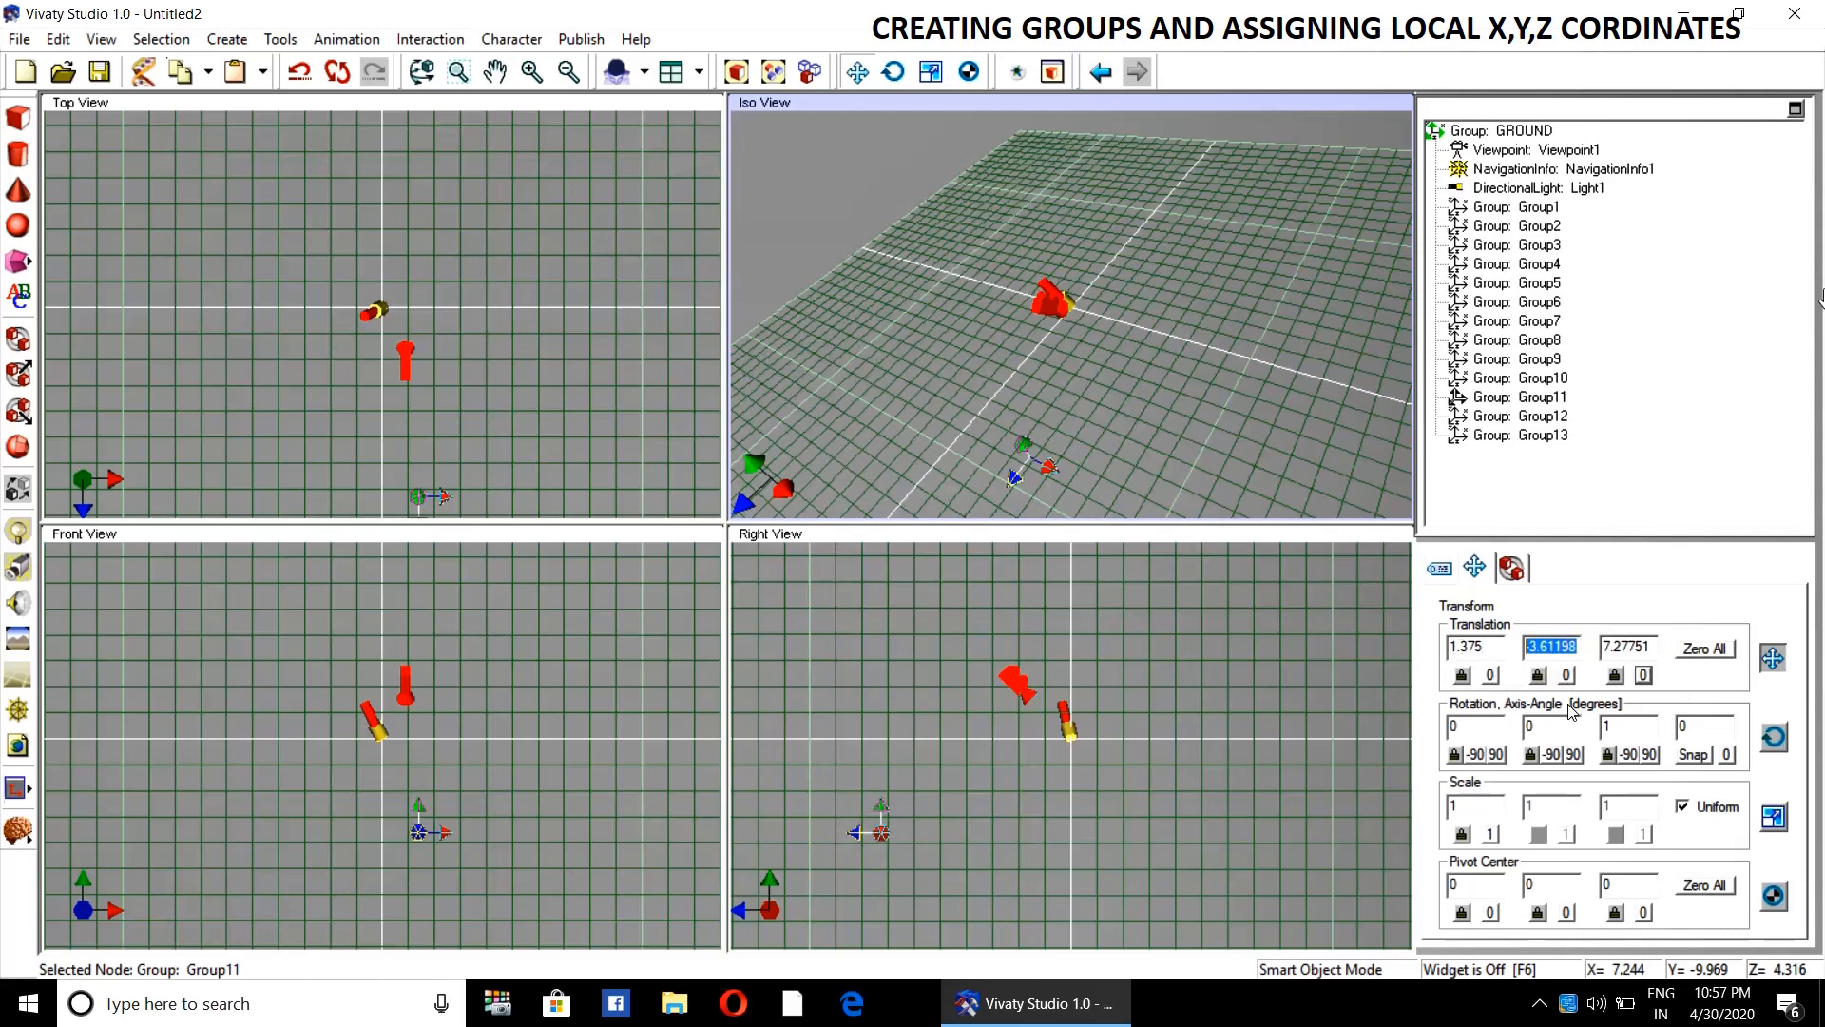
{"action": "type", "text": "0.1"}
{"action": "key", "text": "Return"}
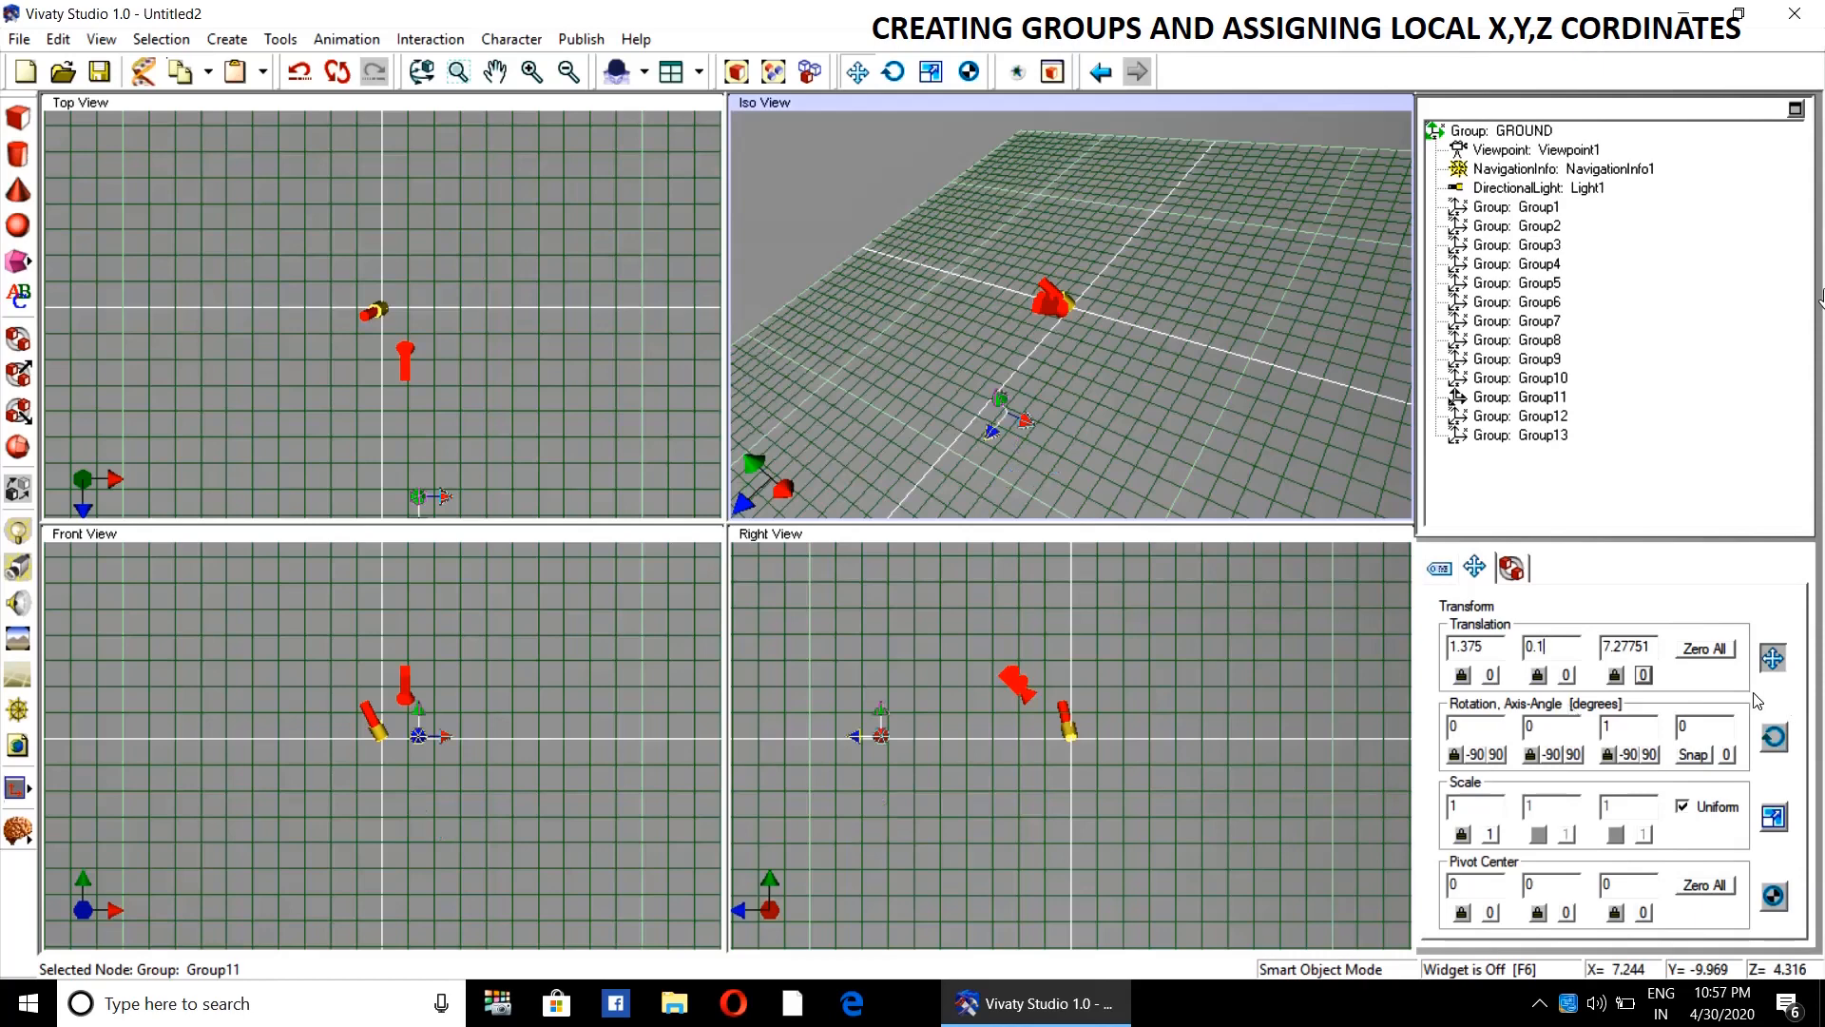
{"action": "double_click", "coordinate": [1652, 647]}
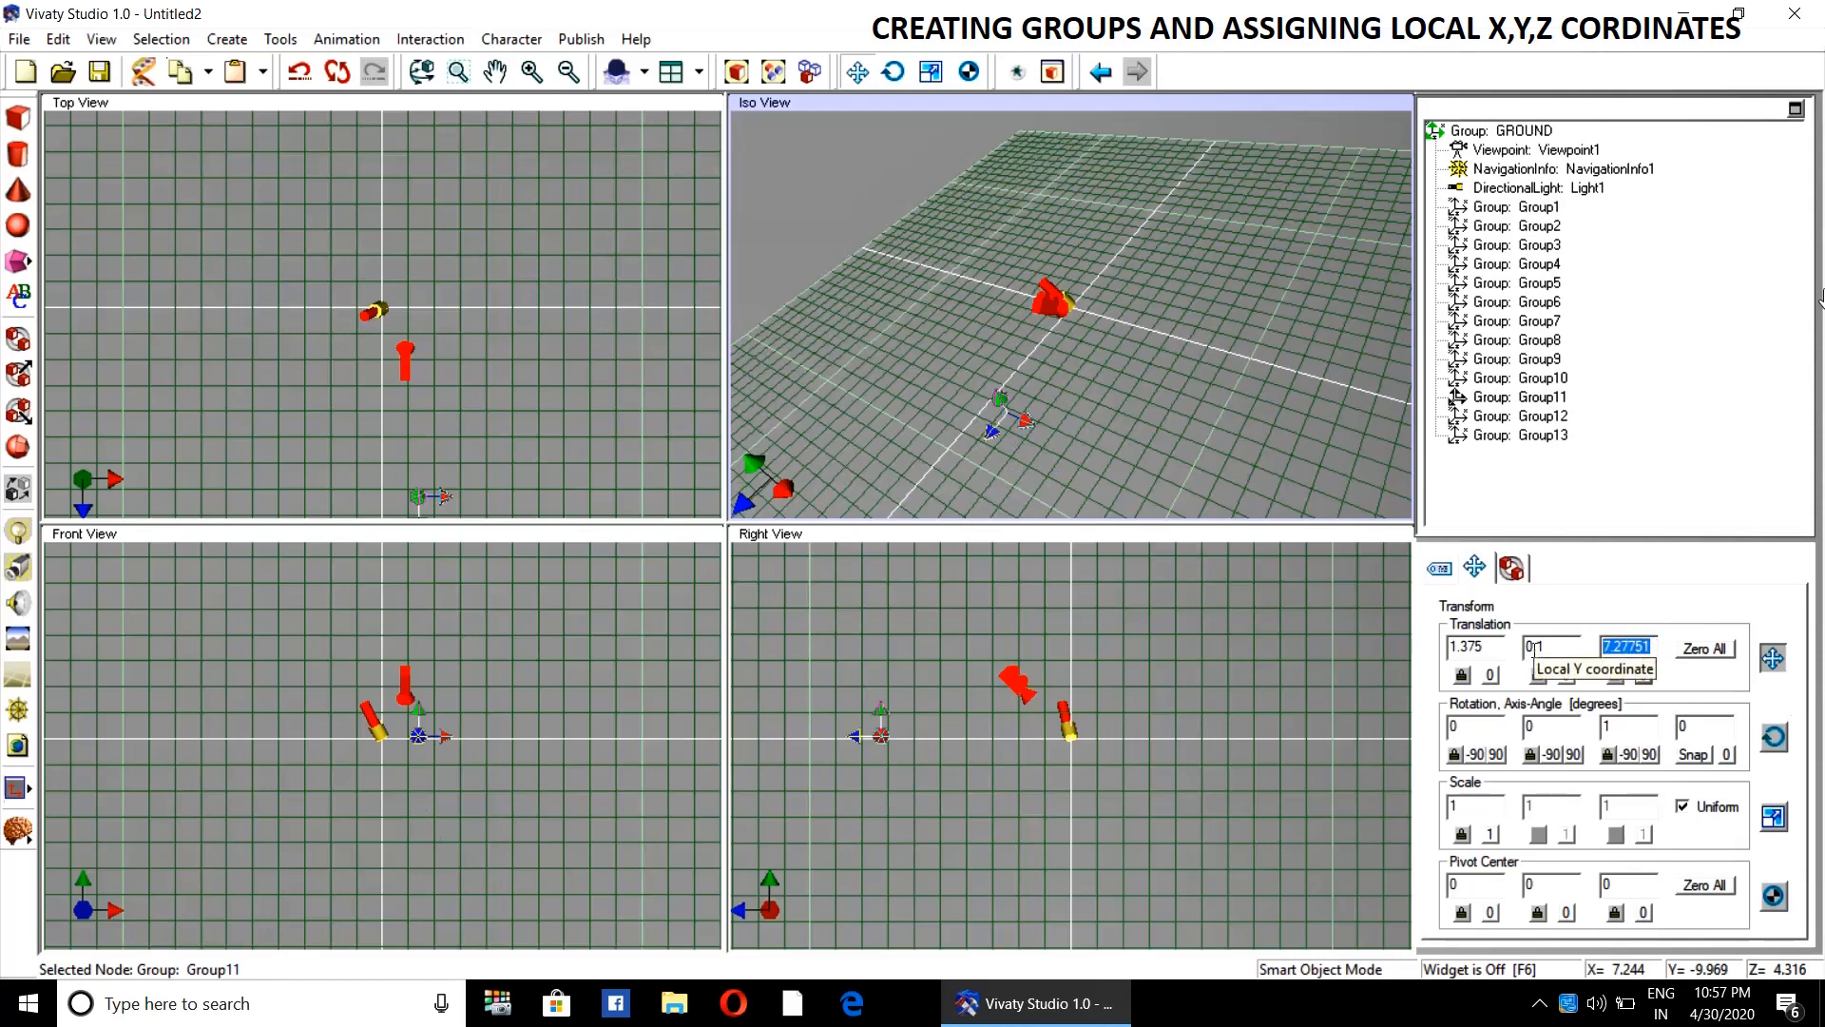
{"action": "type", "text": "-0.375"}
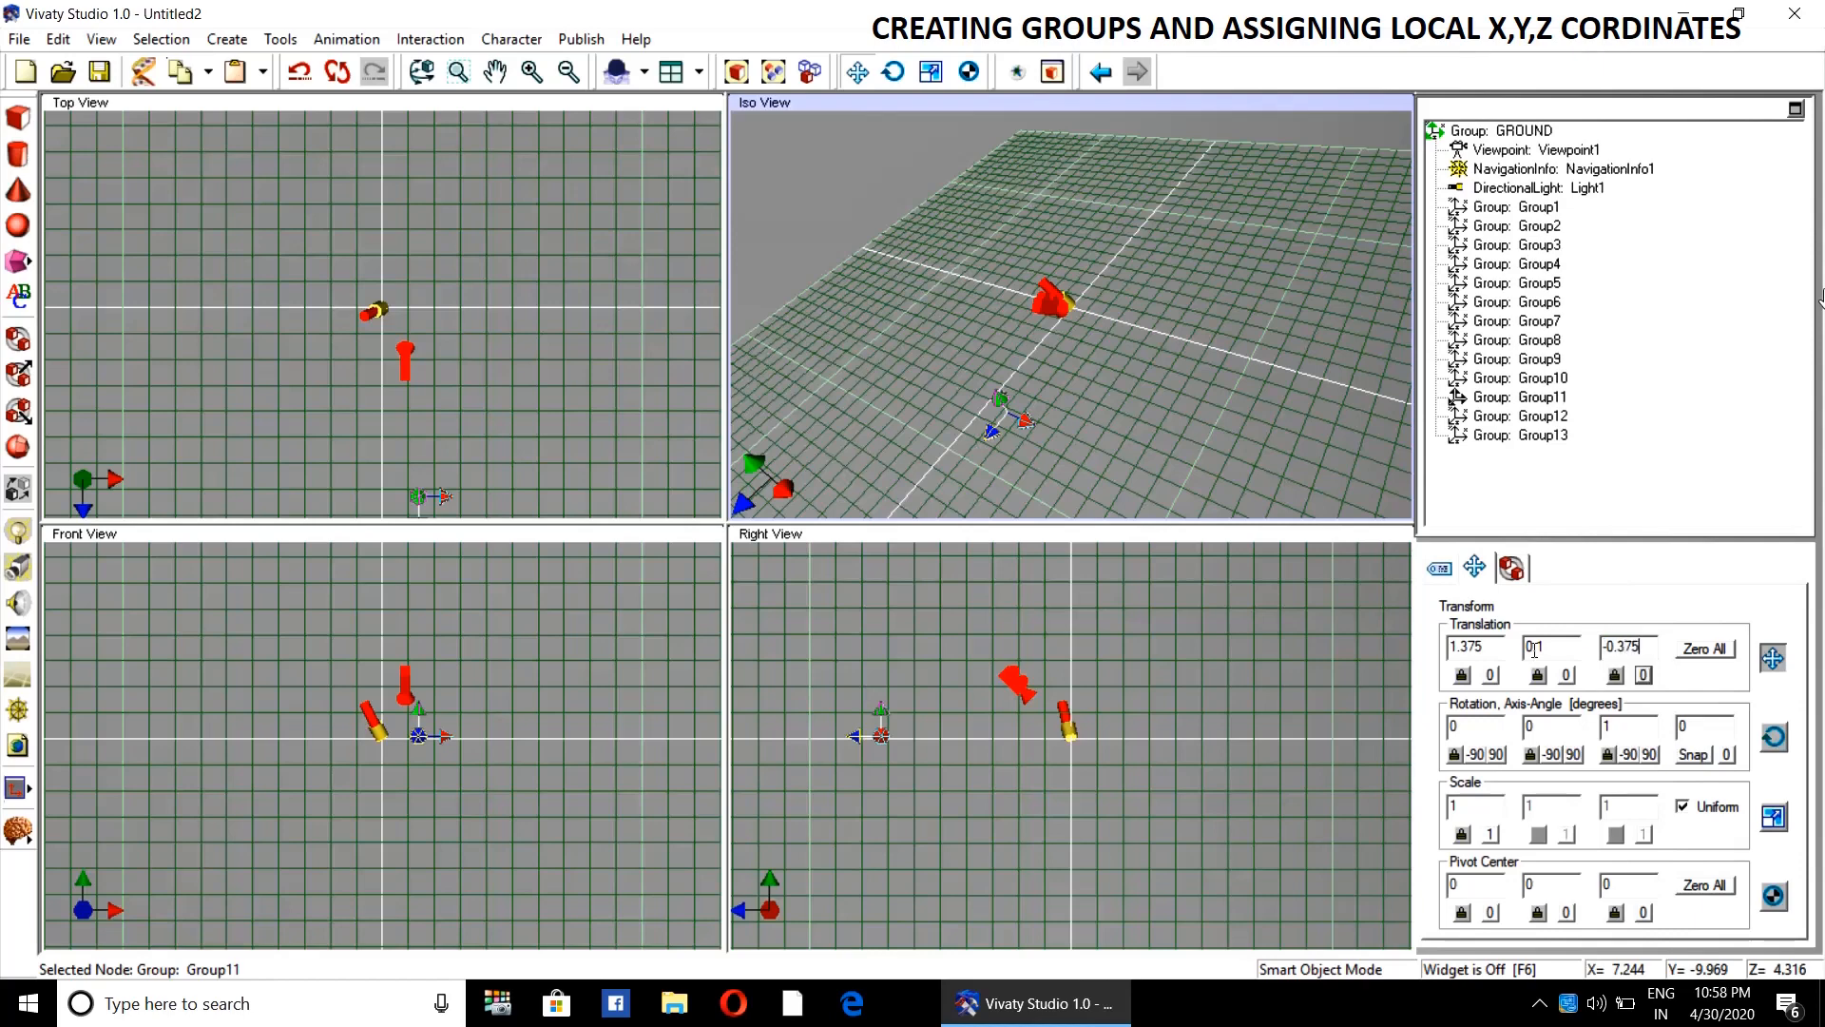
- Set Group12's translation to X 1.5, Y 0 and Z 0
{"action": "left_click", "coordinate": [1520, 419]}
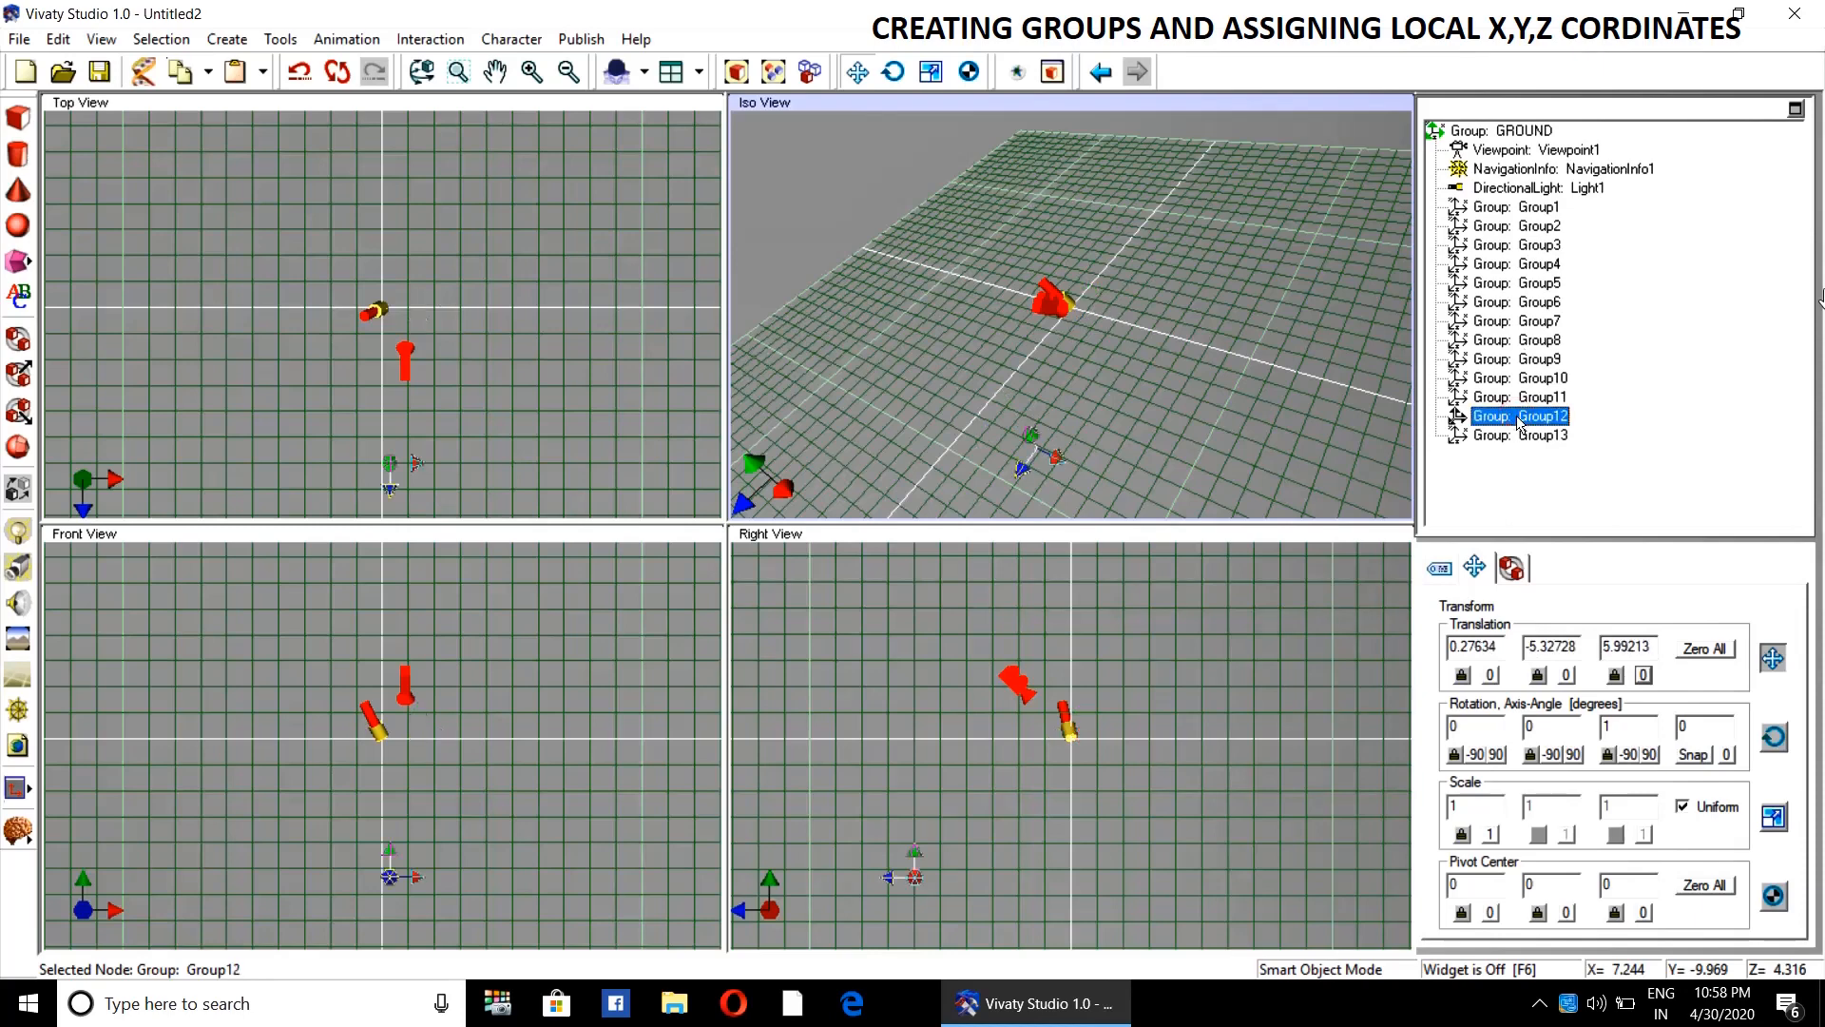
{"action": "double_click", "coordinate": [1503, 643]}
{"action": "type", "text": "1"}
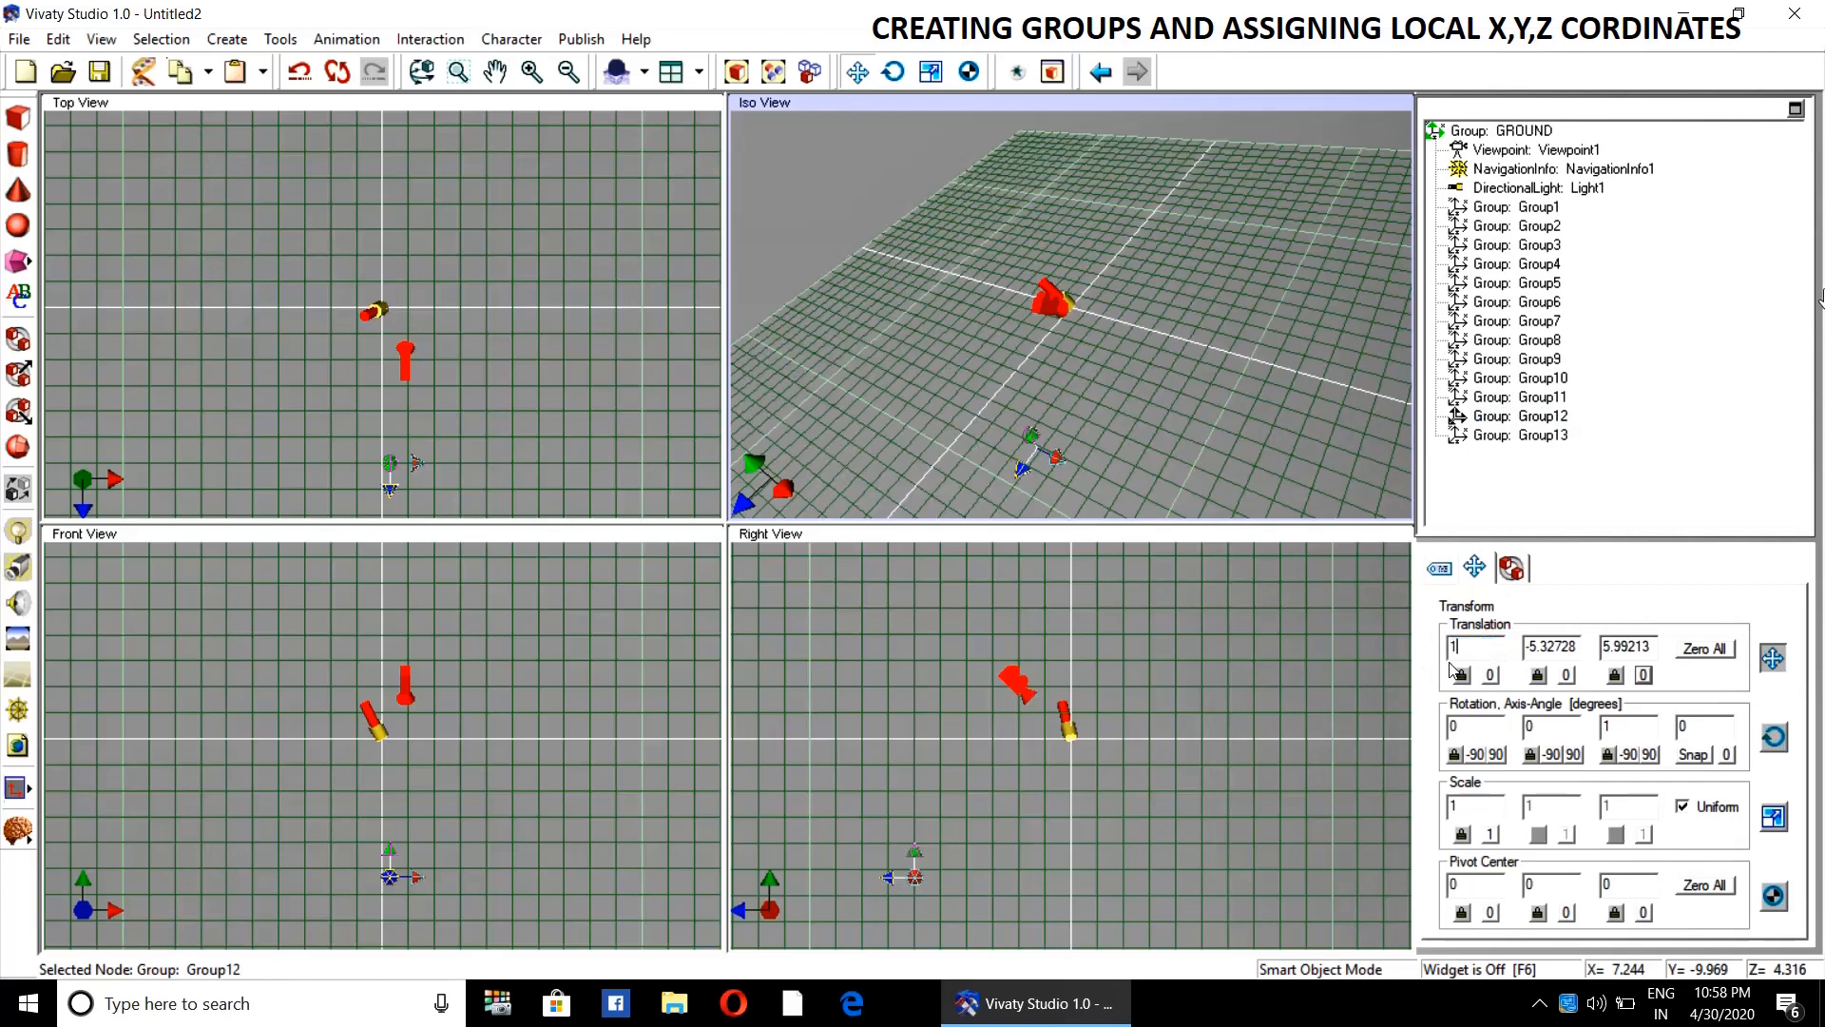
{"action": "type", "text": ".5"}
{"action": "double_click", "coordinate": [1581, 646]}
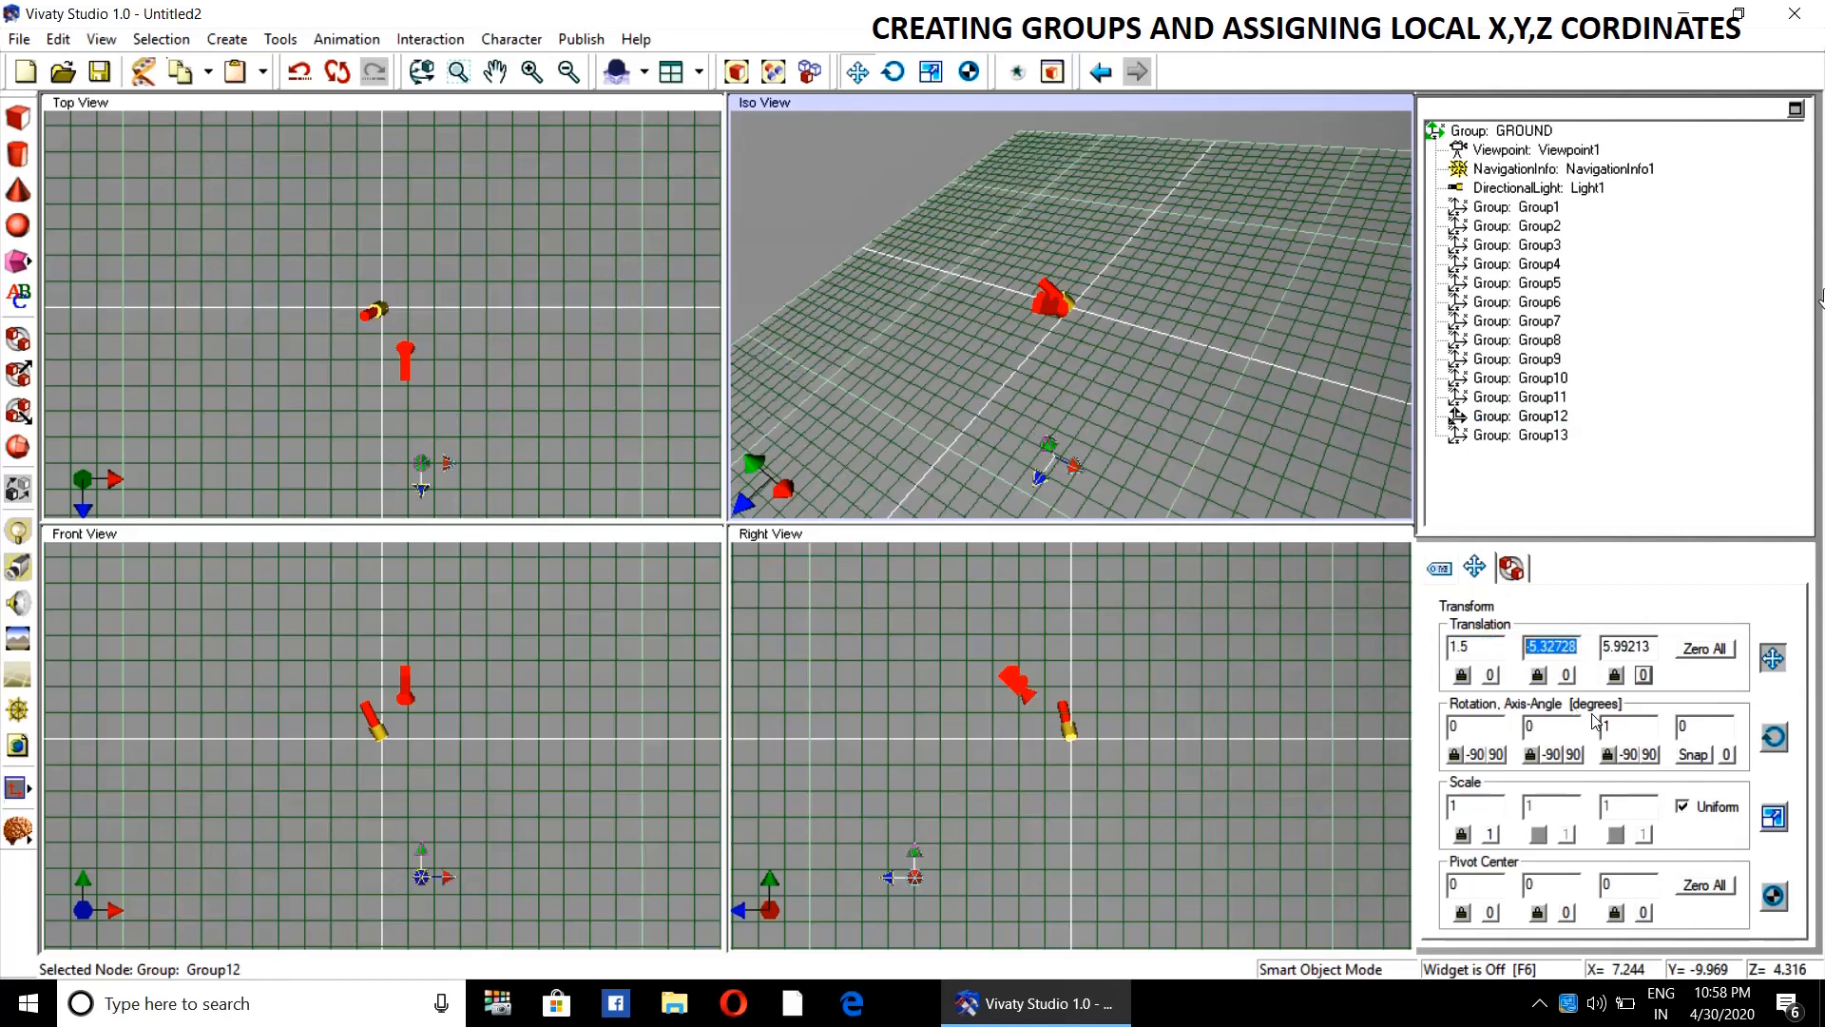
{"action": "left_click", "coordinate": [1566, 674]}
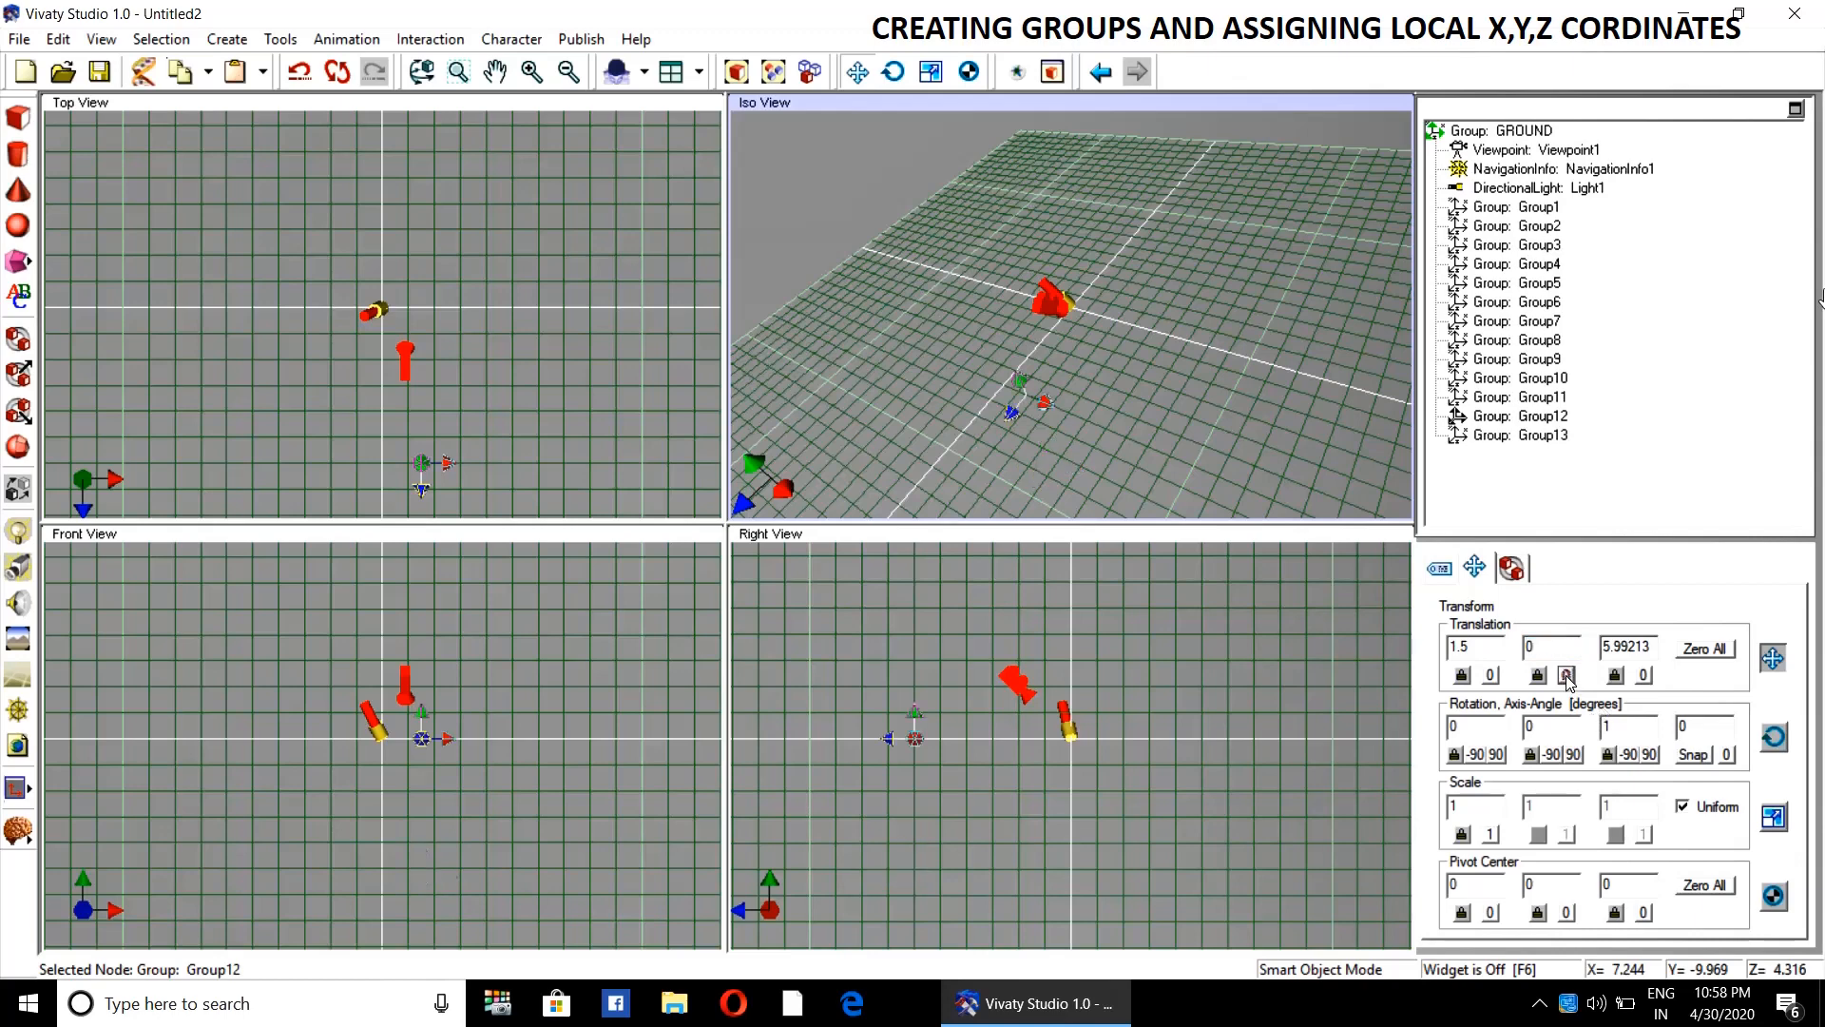
{"action": "left_click", "coordinate": [1643, 675]}
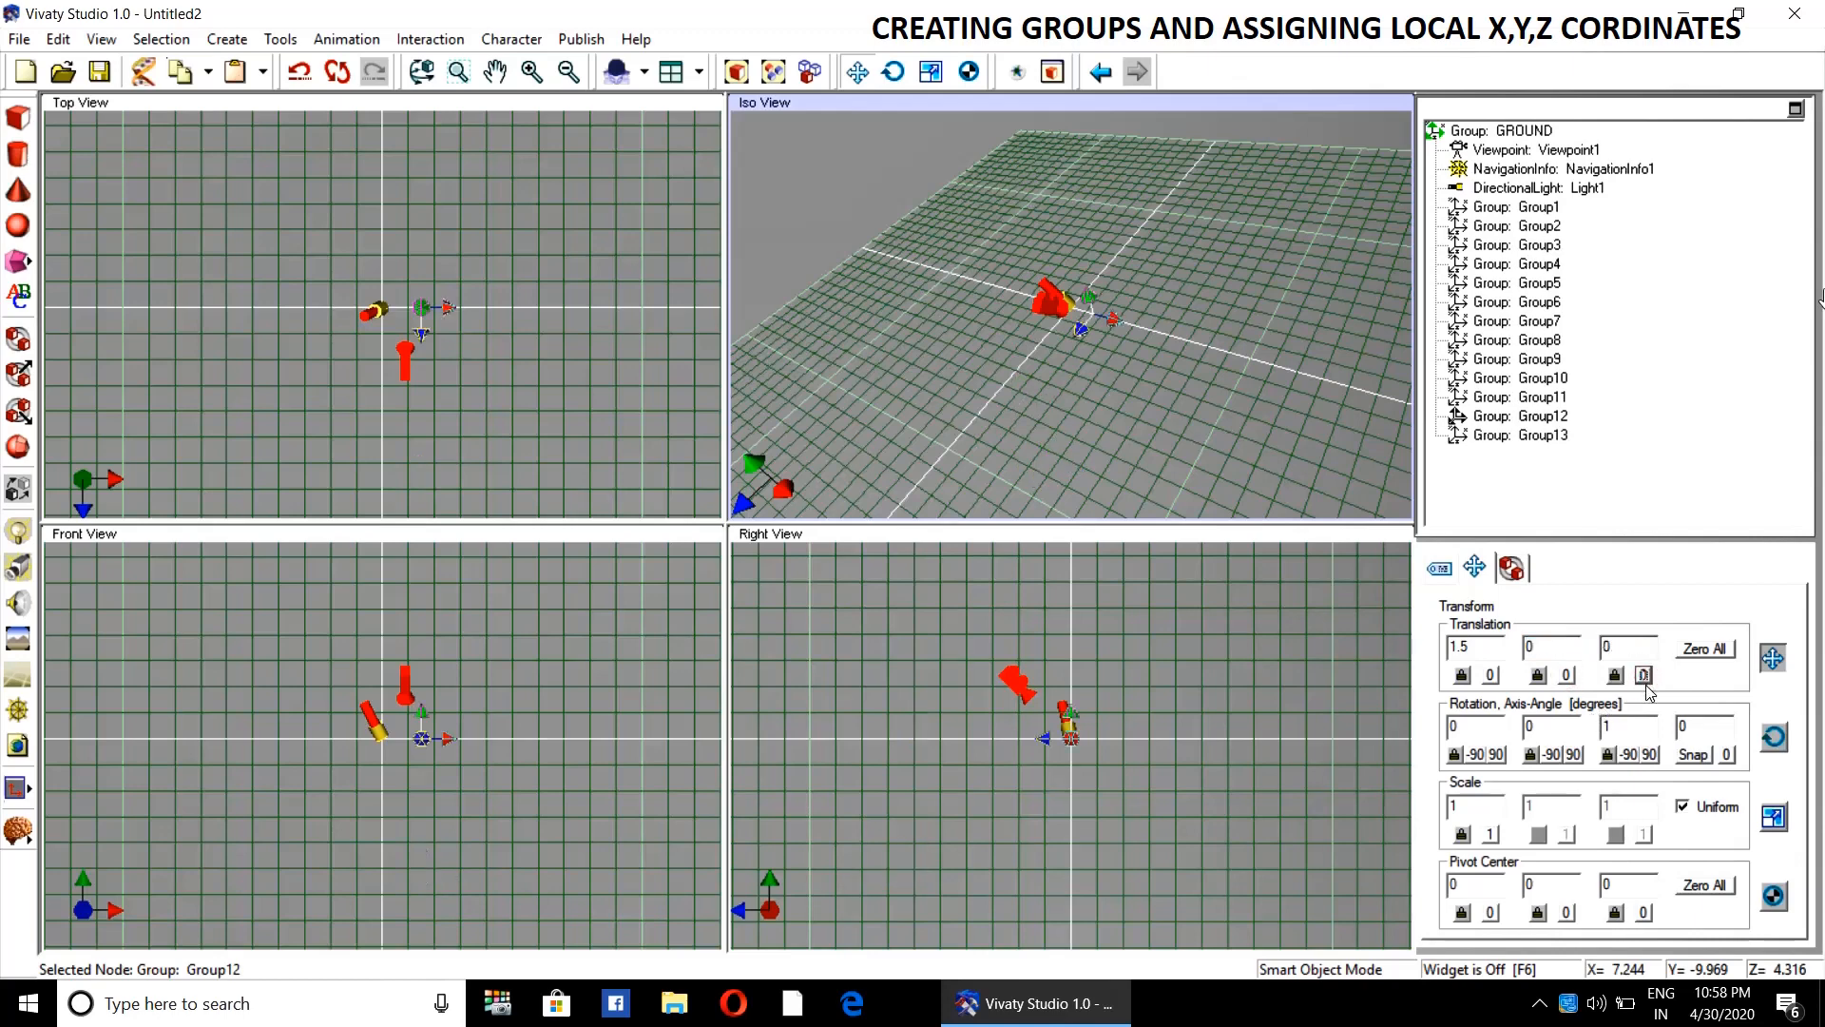
- Set Group13's translation to X 1.75, Y 0 and Z 0
{"action": "left_click", "coordinate": [1516, 435]}
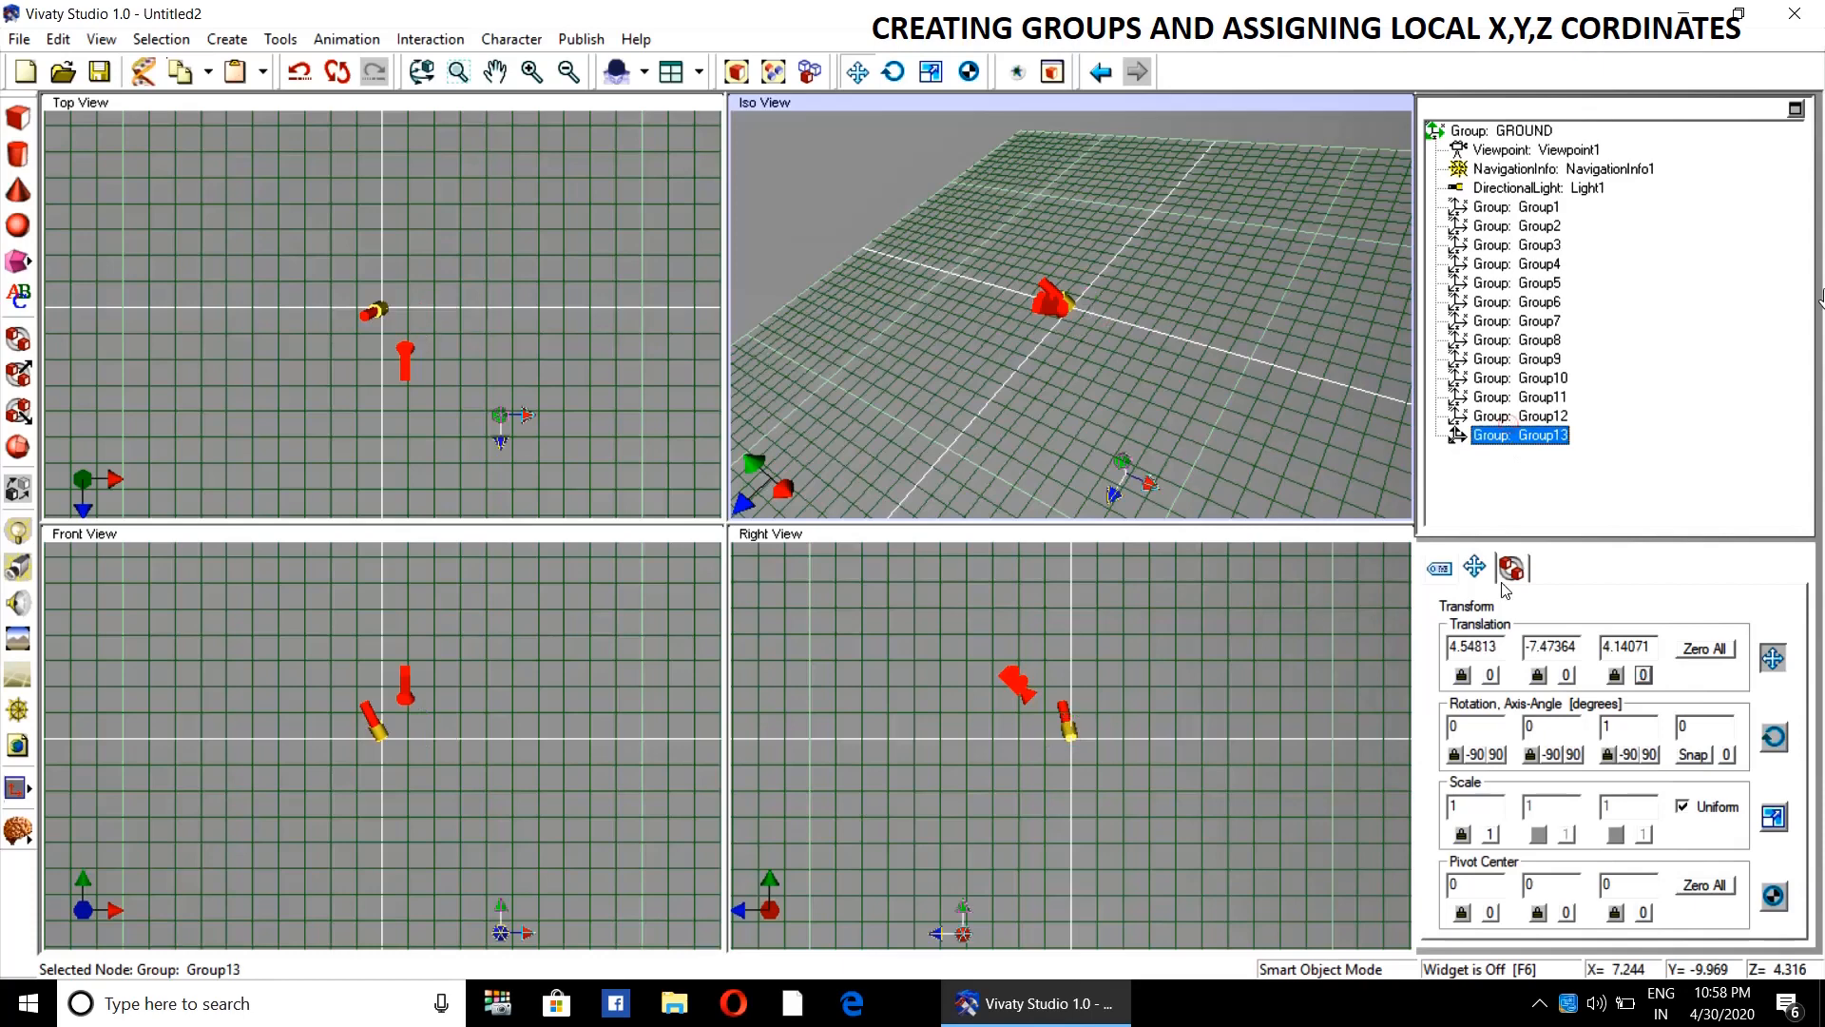
{"action": "left_click_drag", "start_coordinate": [1500, 647], "coordinate": [1418, 641]}
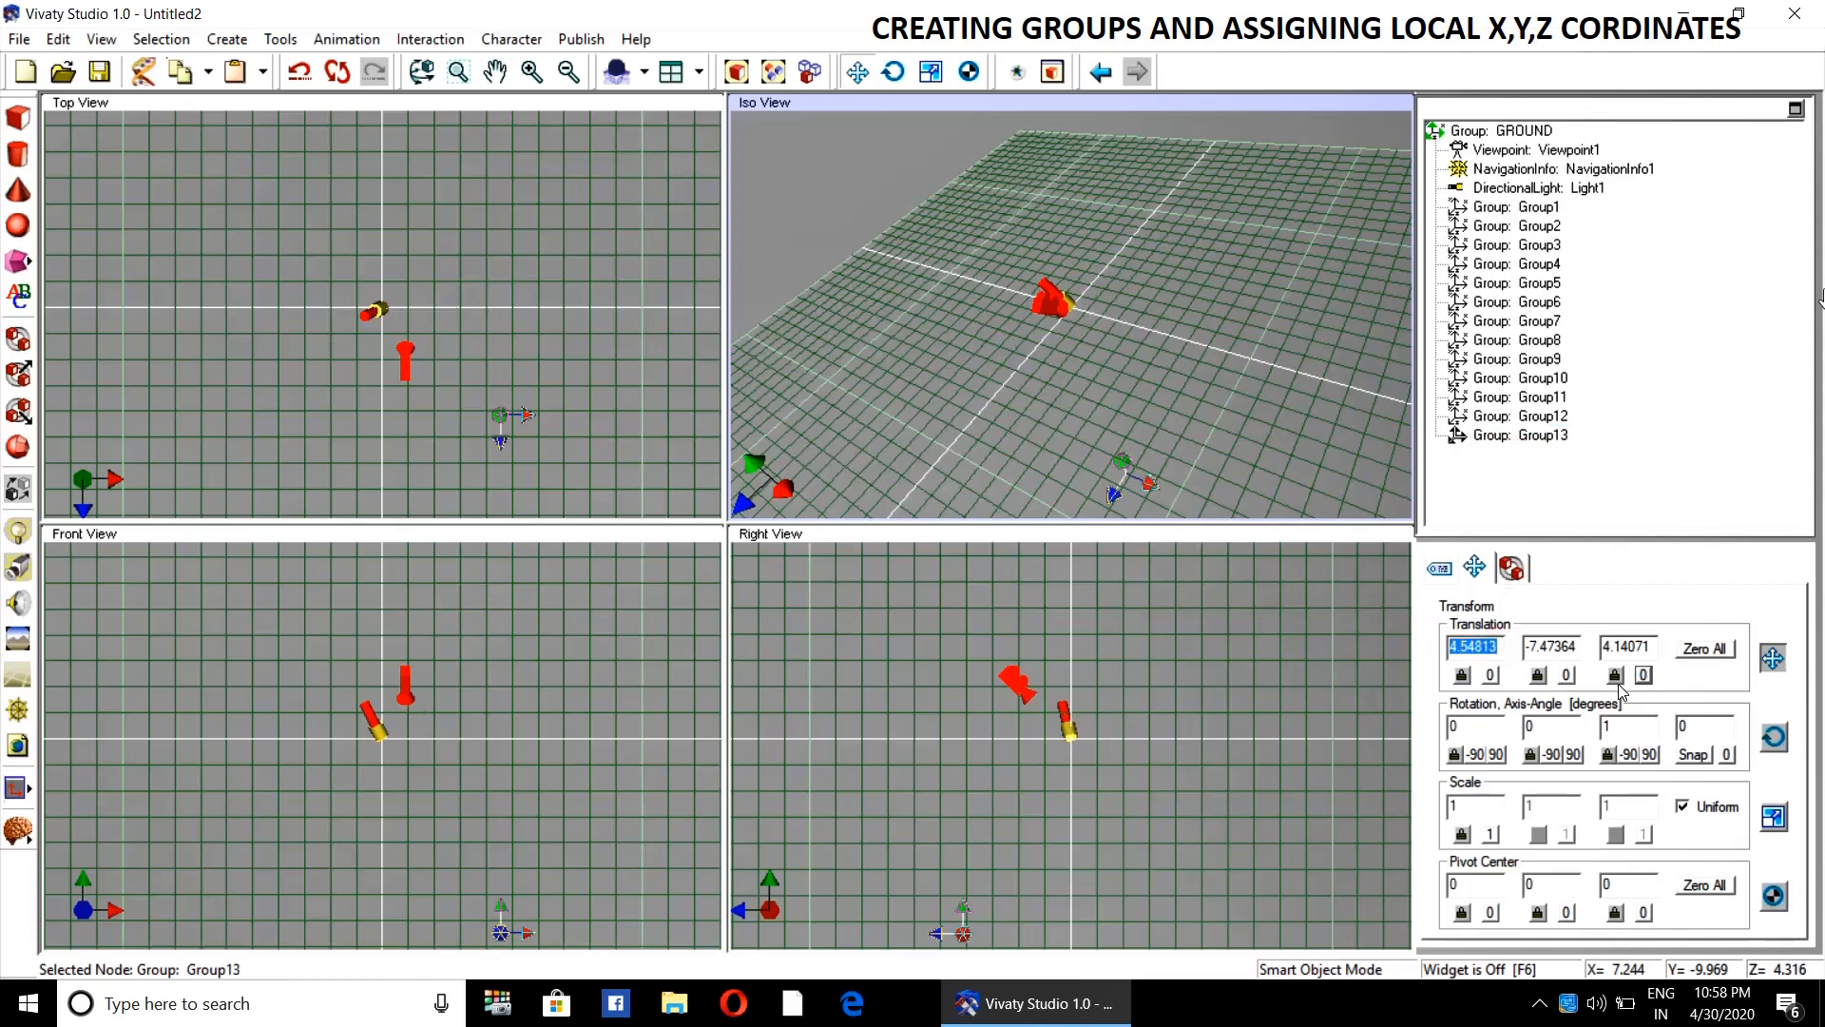
{"action": "type", "text": "1.75"}
{"action": "double_click", "coordinate": [1580, 646]}
{"action": "left_click", "coordinate": [1570, 675]}
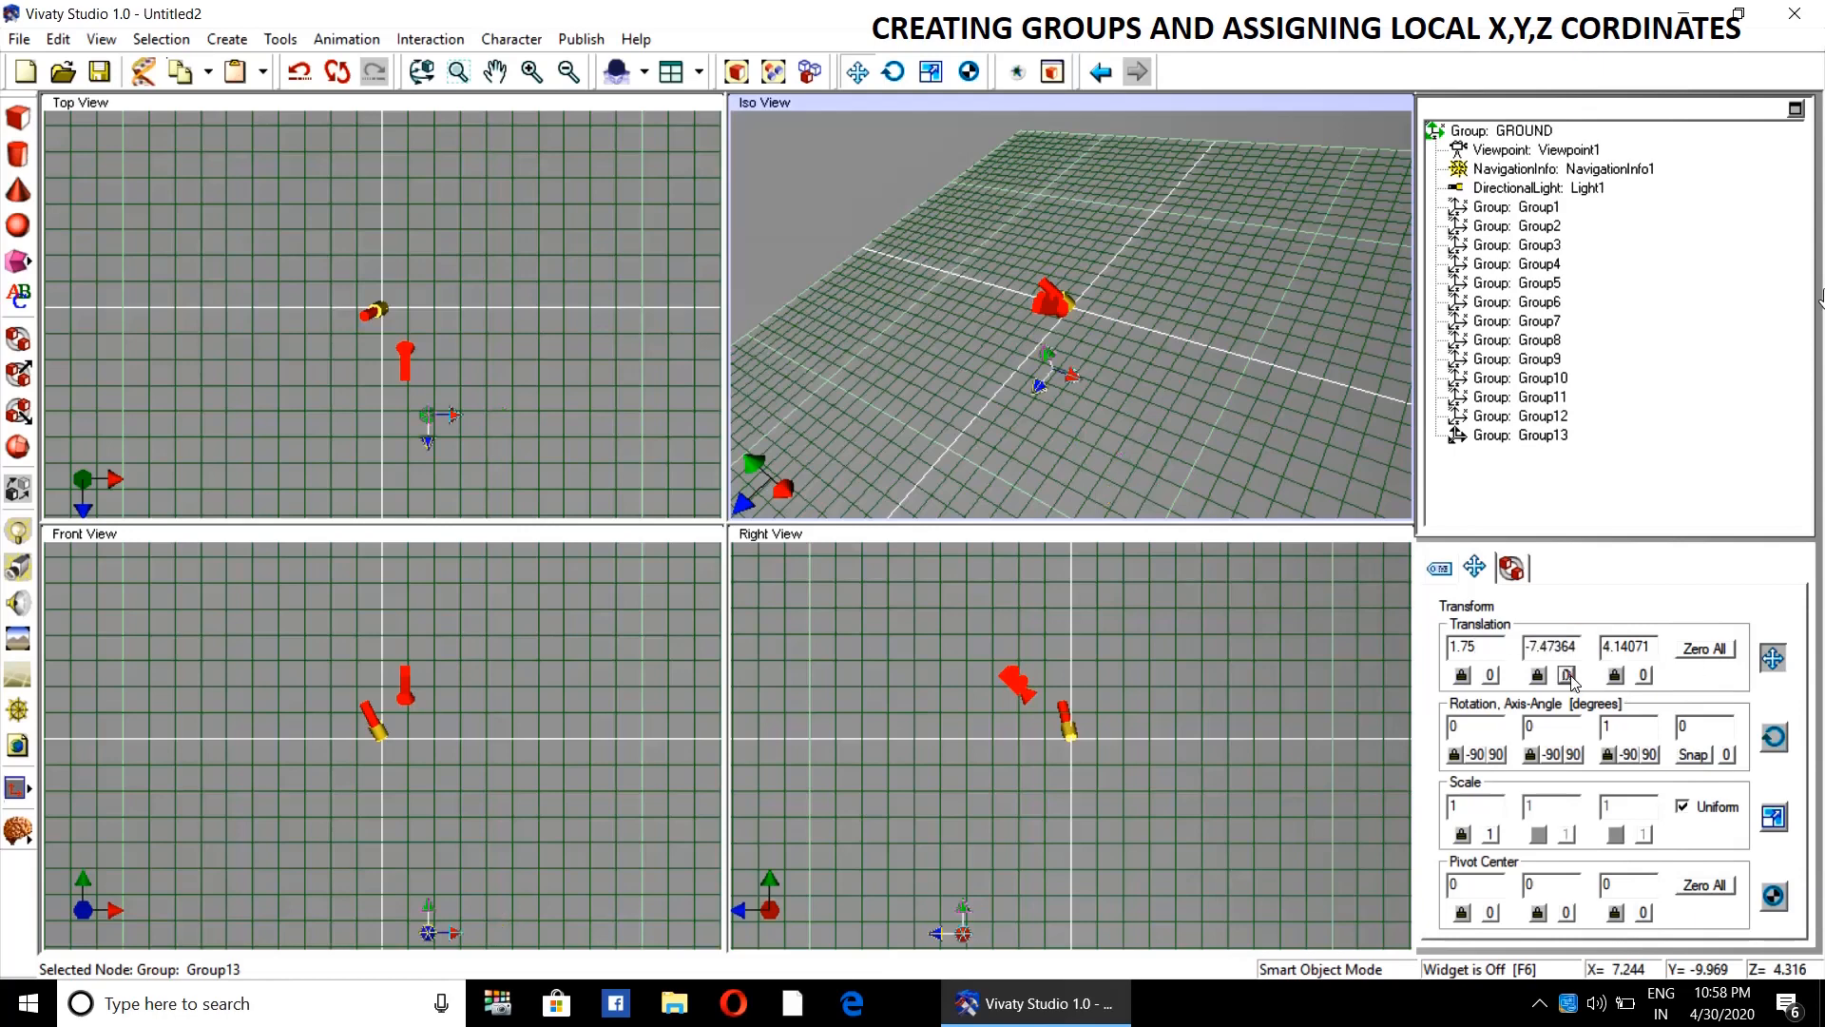
{"action": "left_click", "coordinate": [1643, 675]}
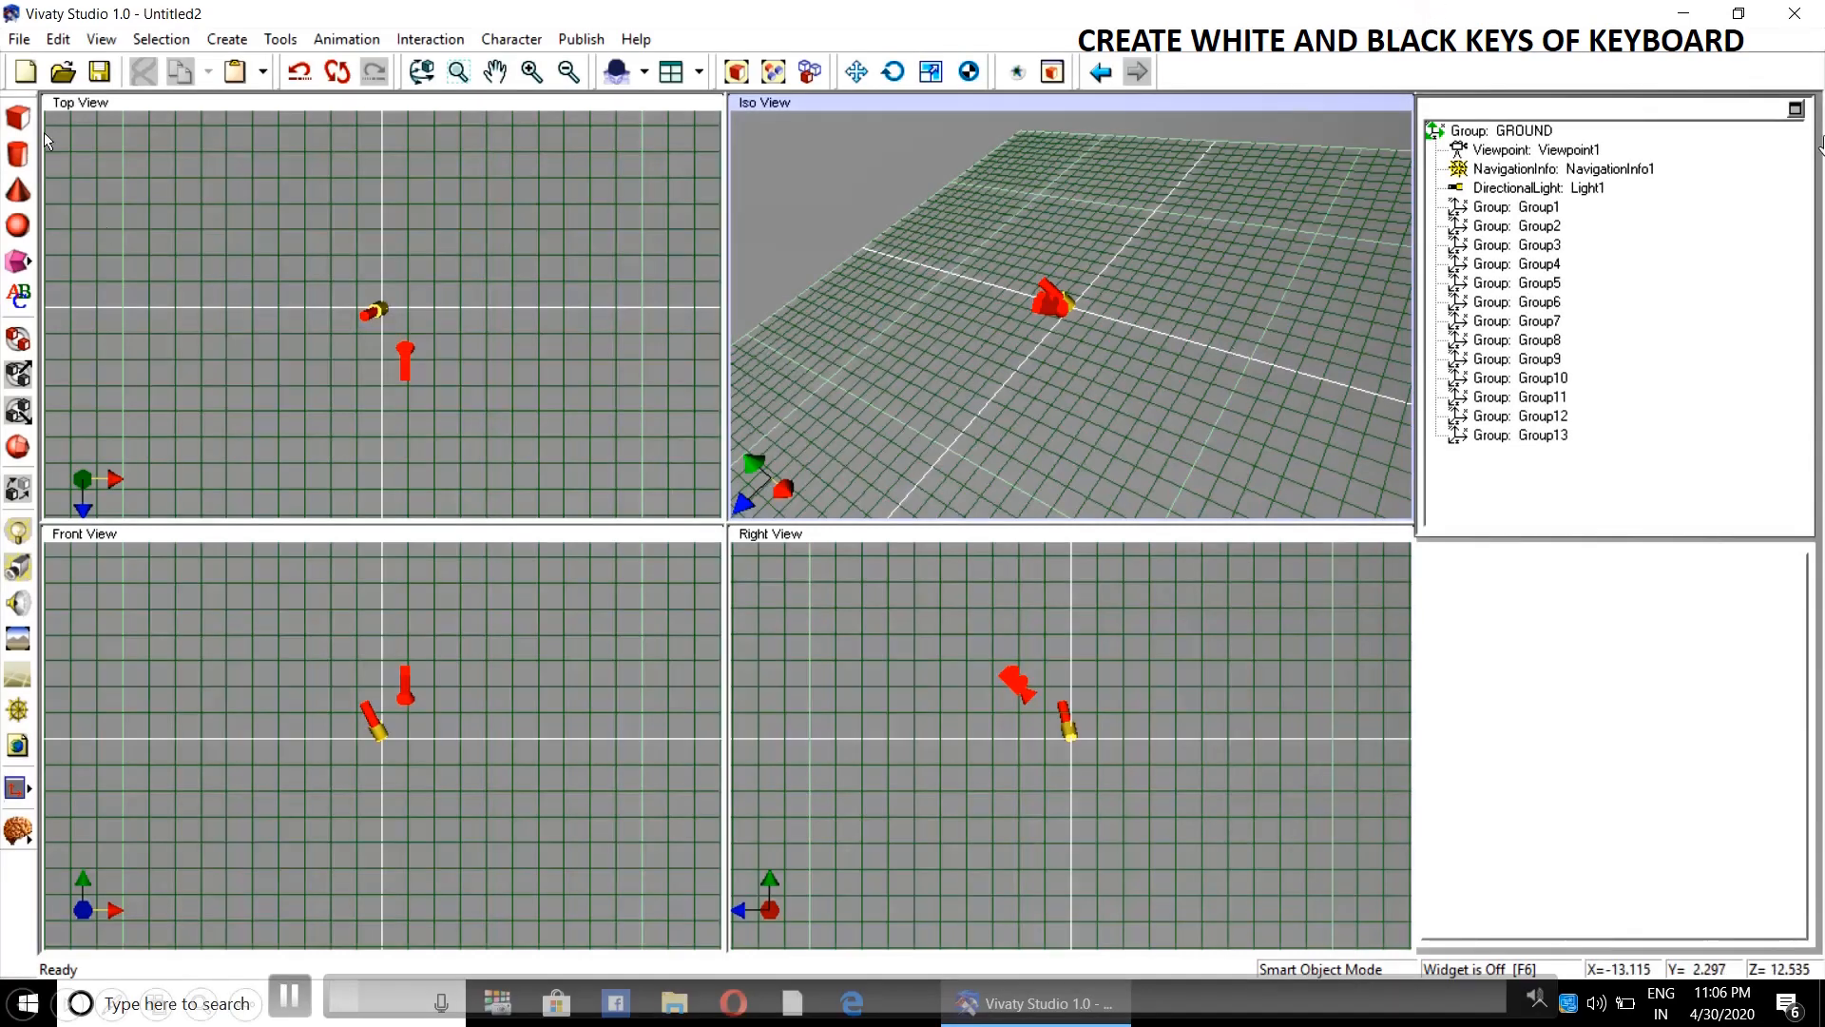
- Add a box at the origin with width 0.23, height 0.1 and depth 1.5
{"action": "left_click_drag", "start_coordinate": [17, 116], "coordinate": [1078, 340]}
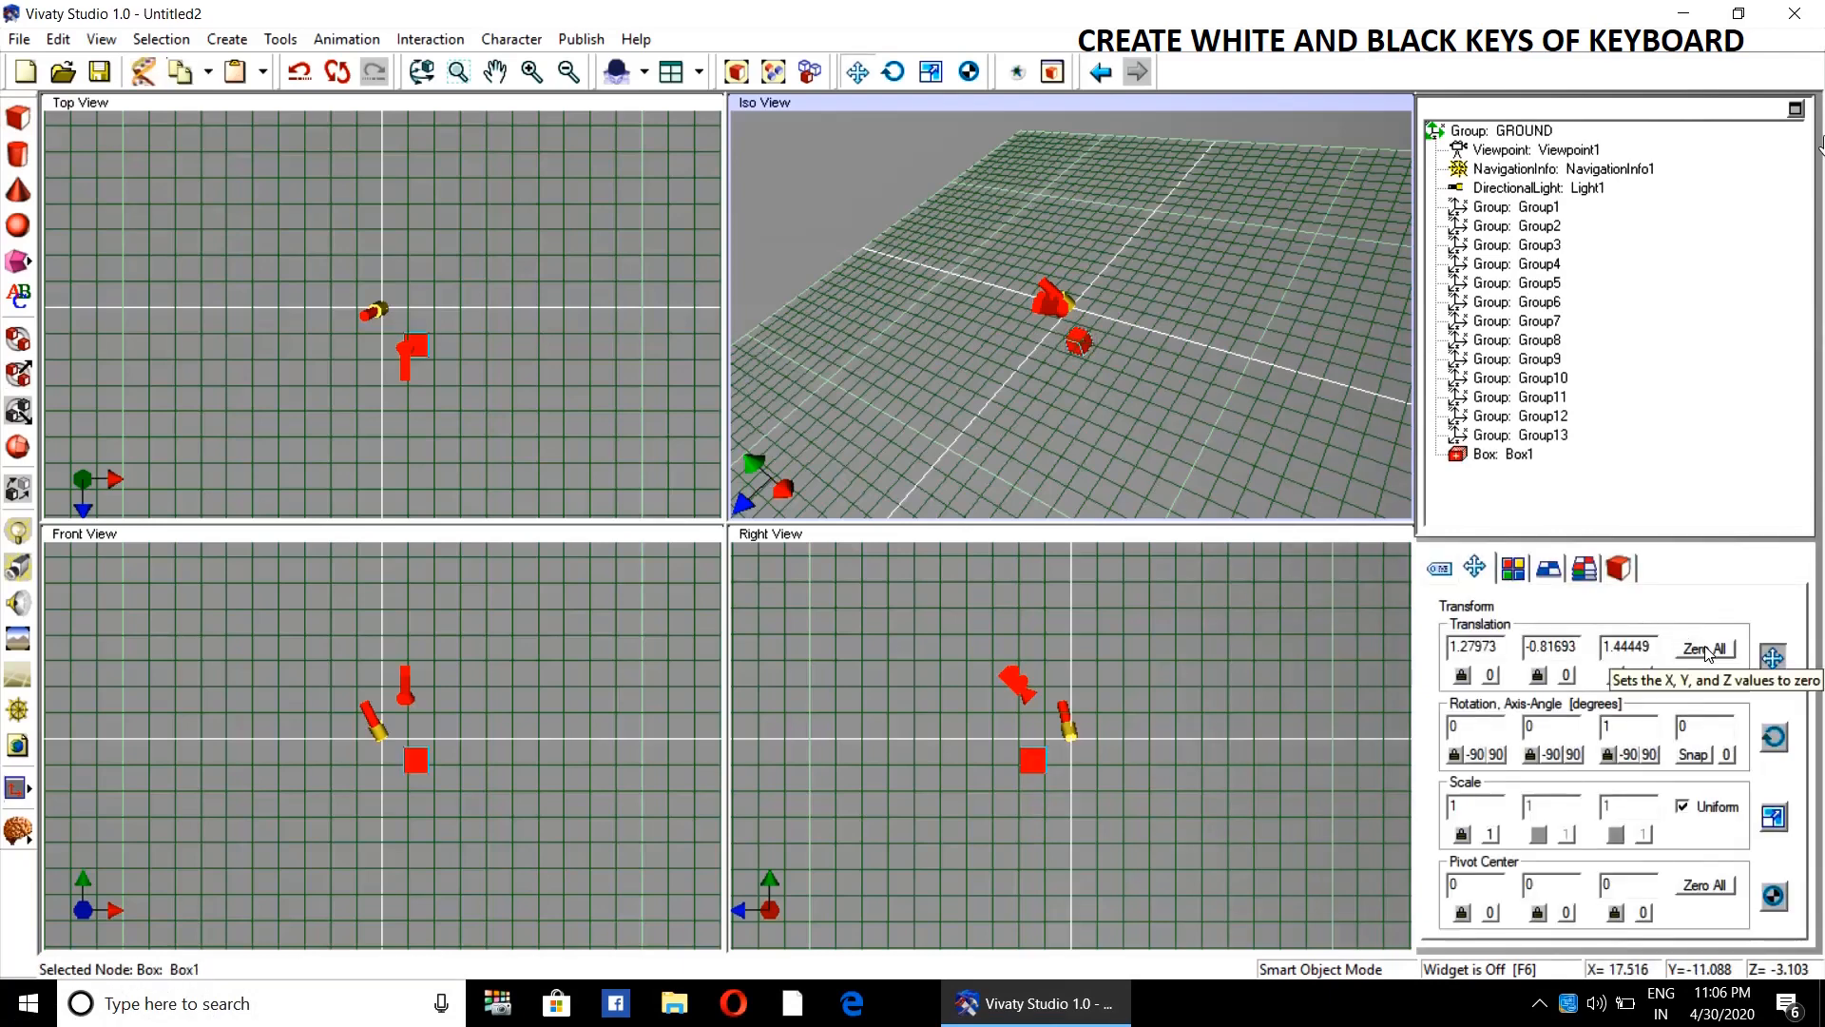
{"action": "left_click", "coordinate": [1707, 651]}
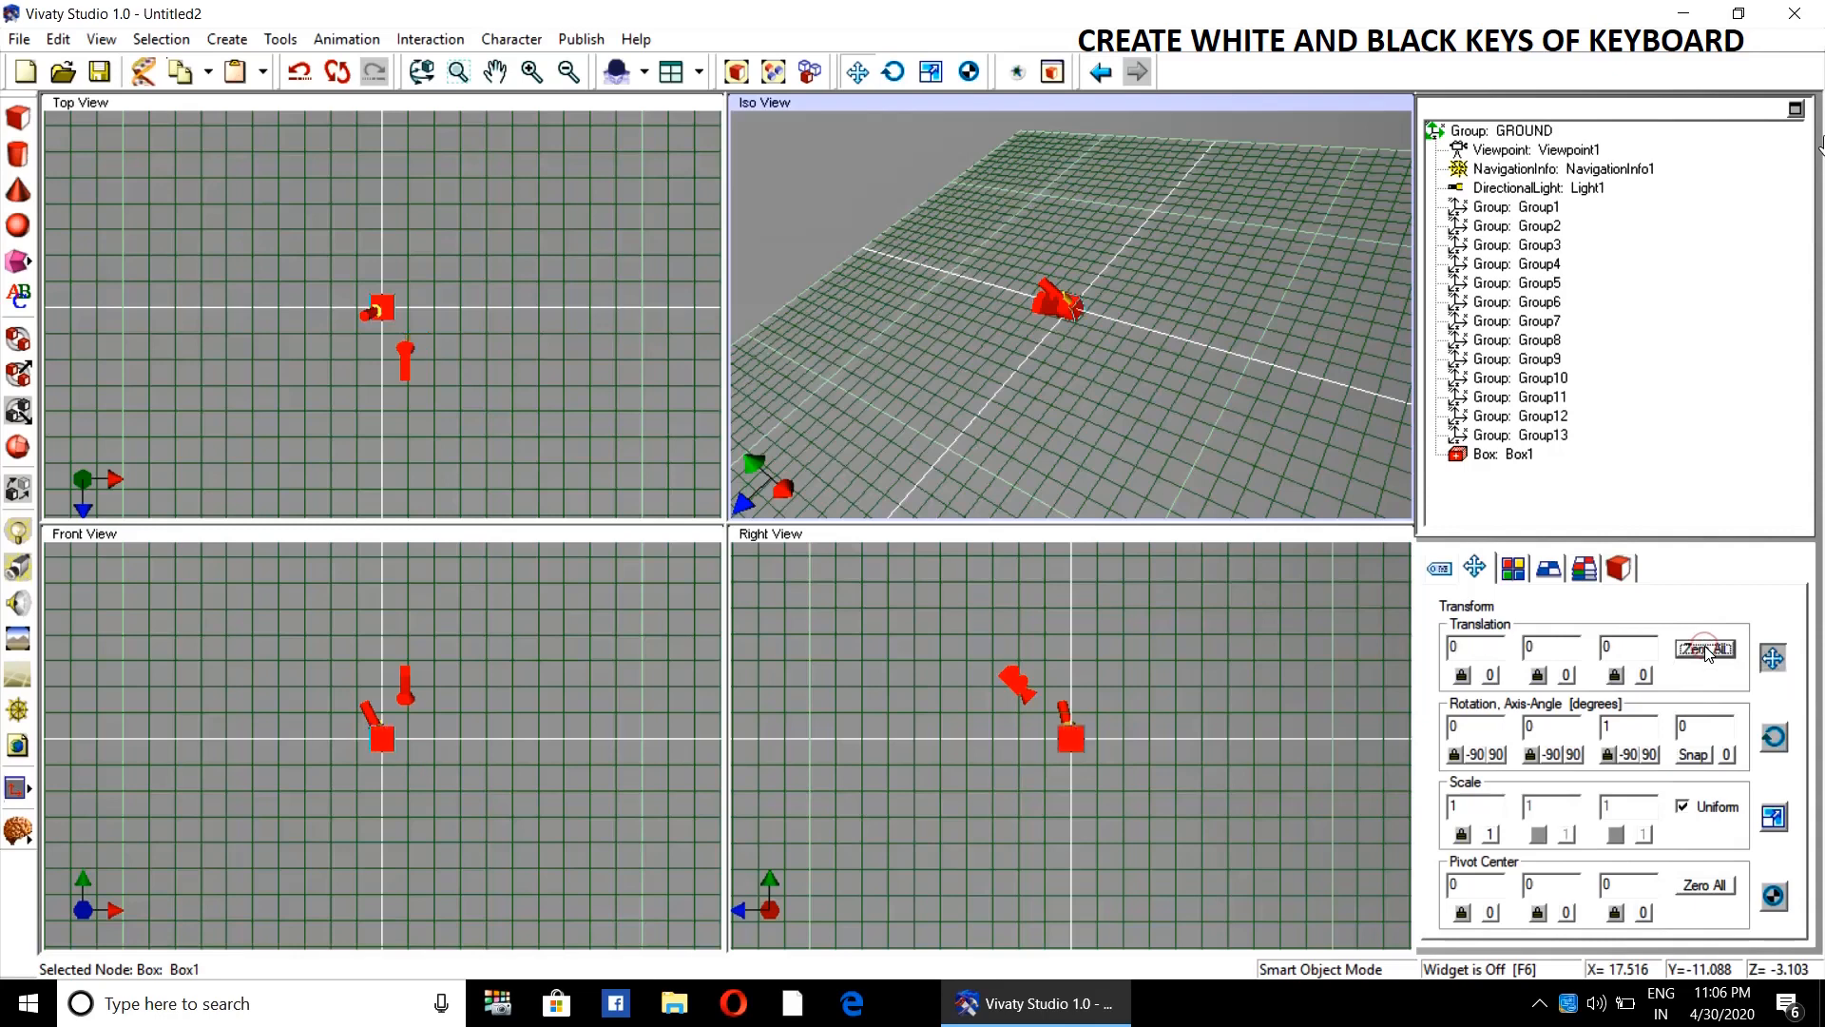
{"action": "left_click", "coordinate": [1617, 567]}
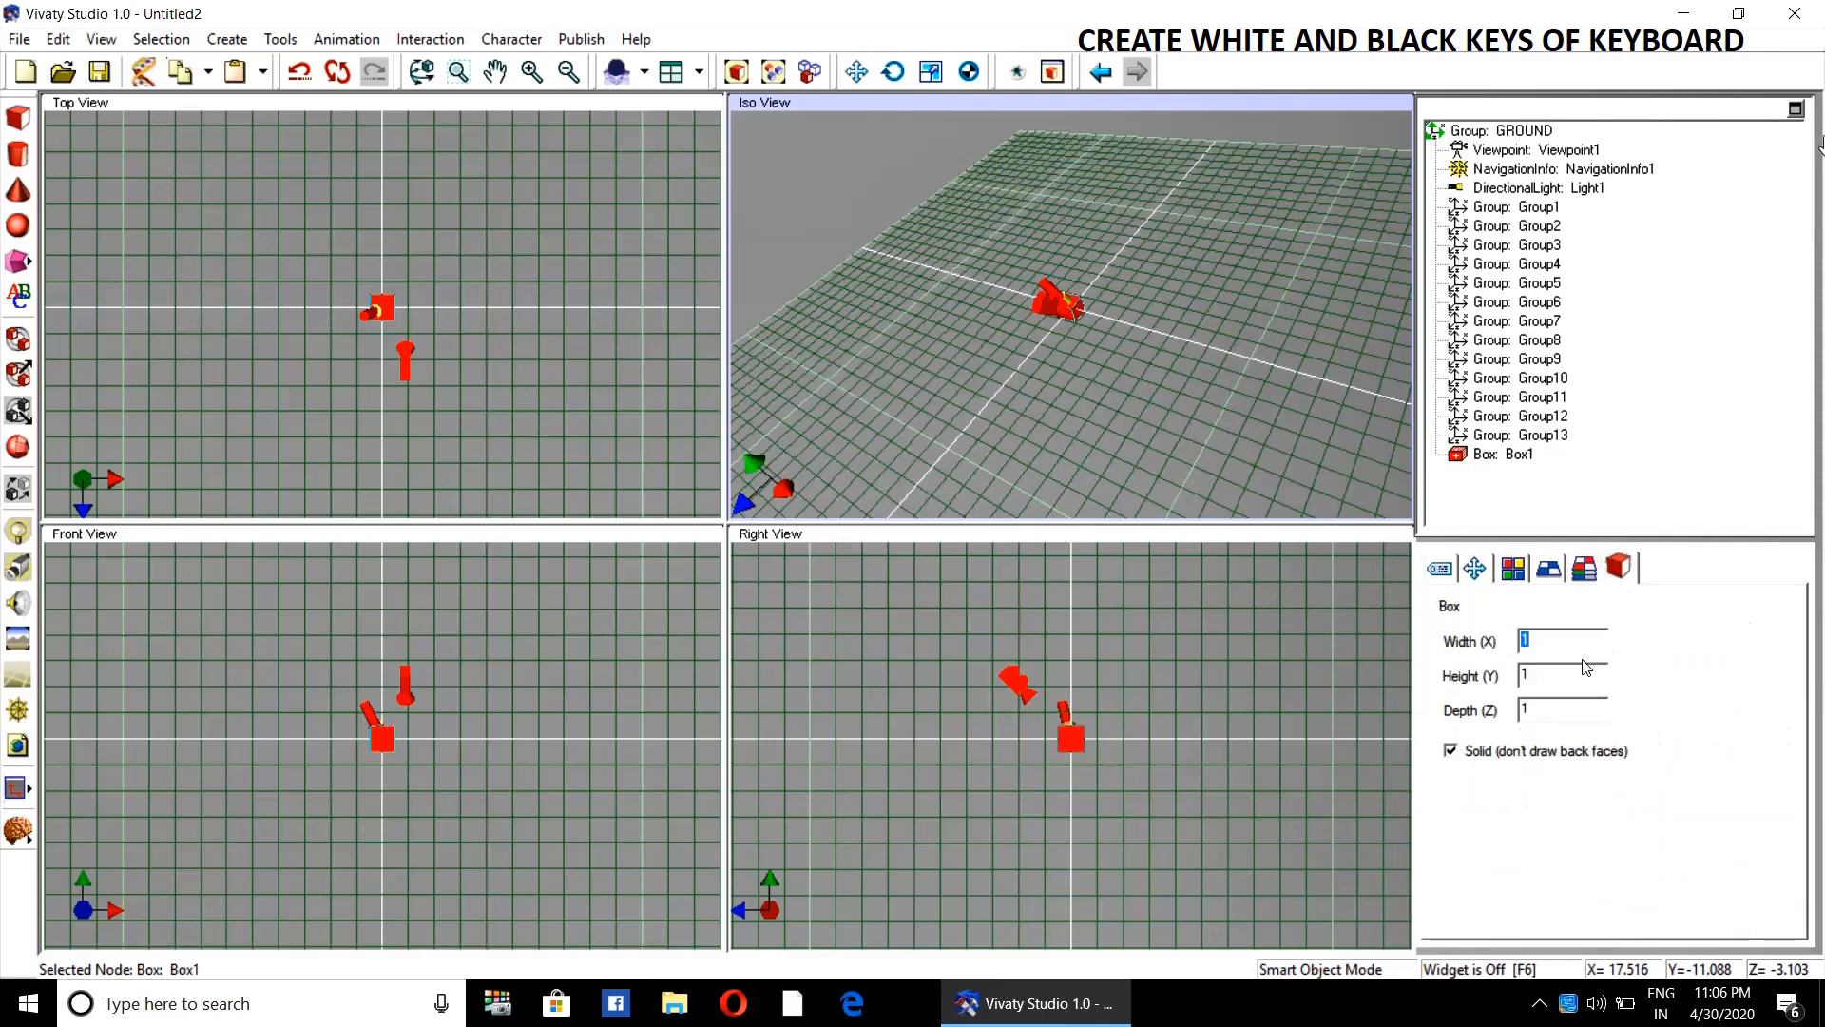
{"action": "type", "text": "0.23"}
{"action": "key", "text": "Return"}
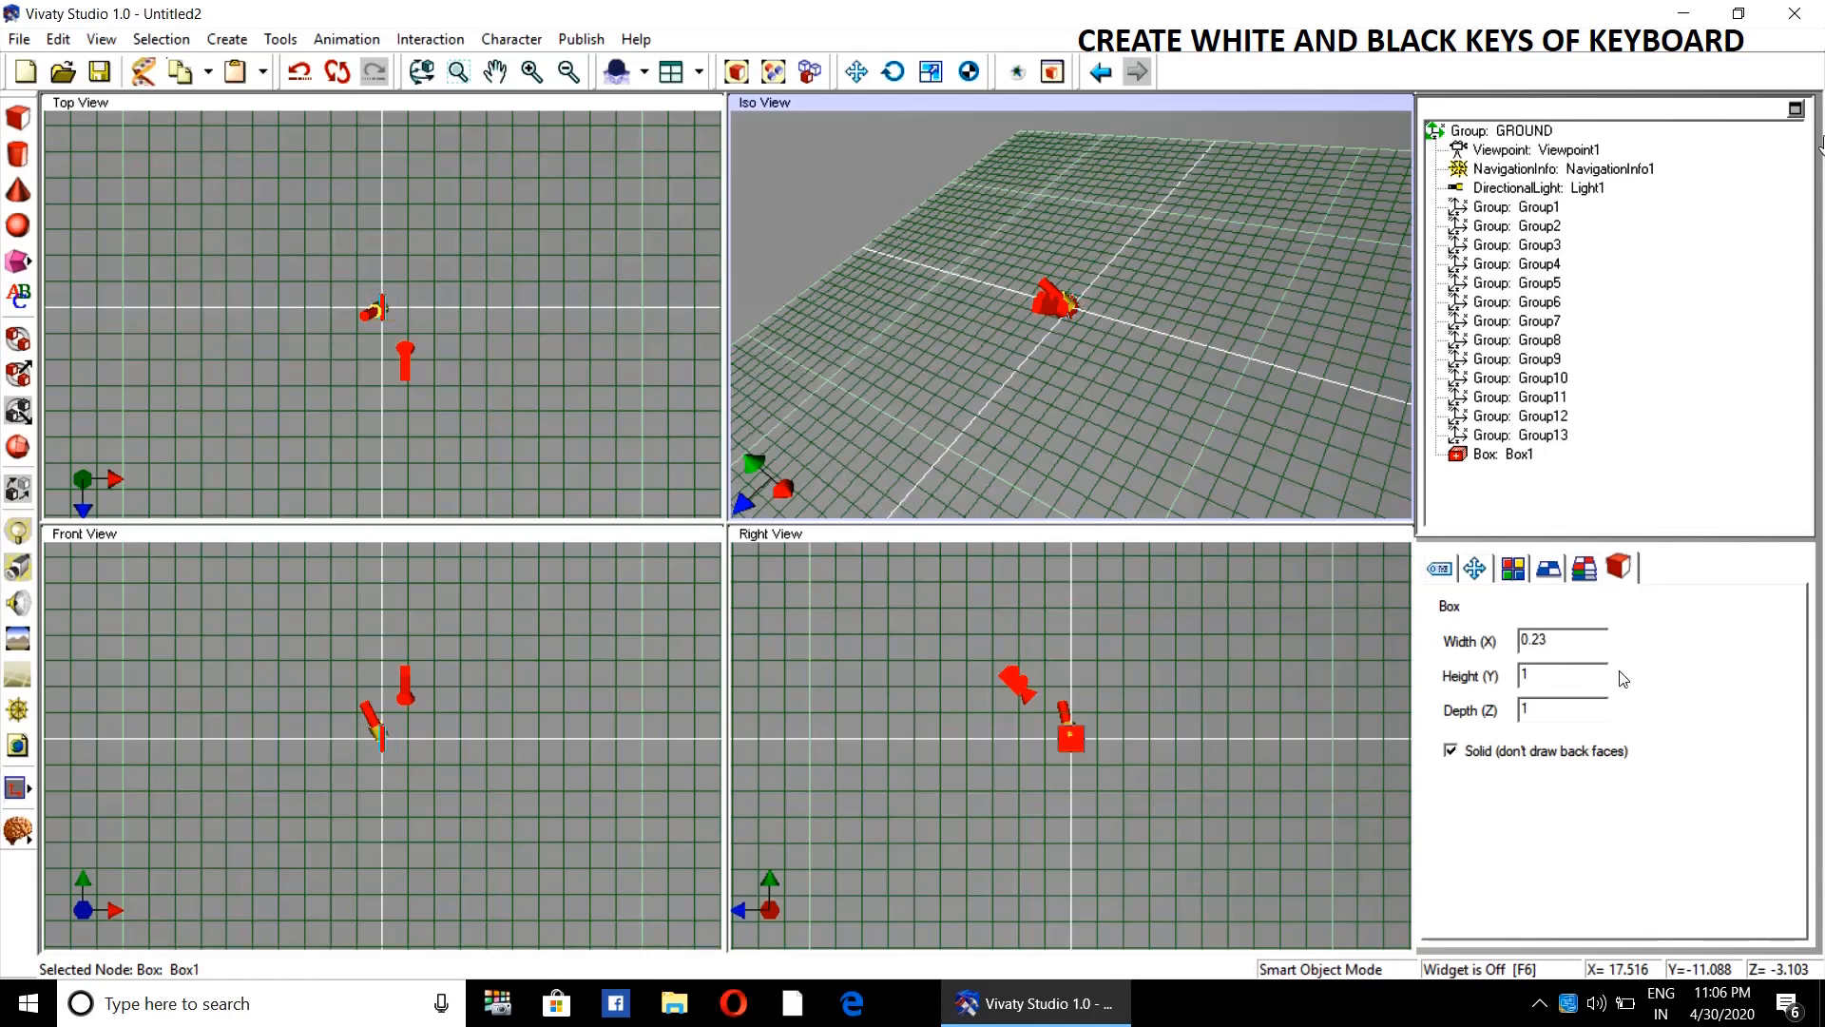
{"action": "double_click", "coordinate": [1555, 670]}
{"action": "type", "text": "0.1"}
{"action": "key", "text": "Return"}
{"action": "left_click_drag", "start_coordinate": [1566, 715], "coordinate": [1478, 739]}
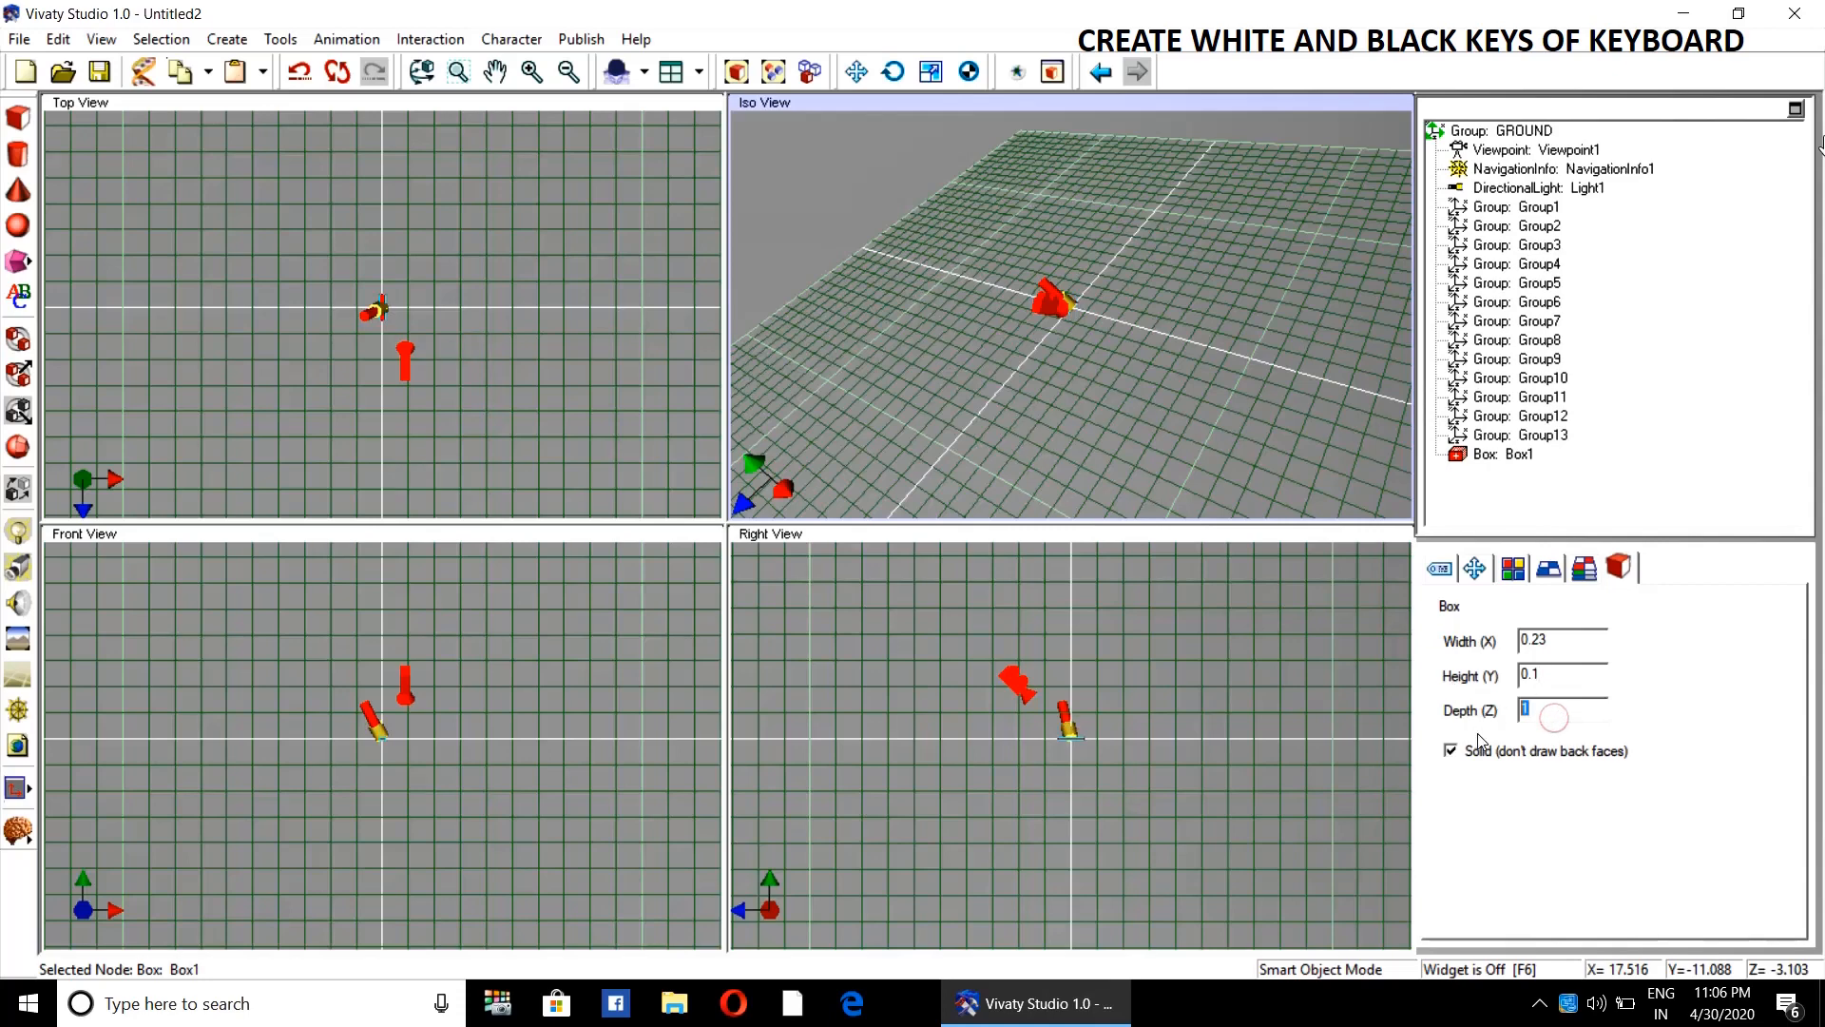
{"action": "type", "text": "1.5"}
- Apply the White material to the new box and deselect it
{"action": "left_click", "coordinate": [1513, 567]}
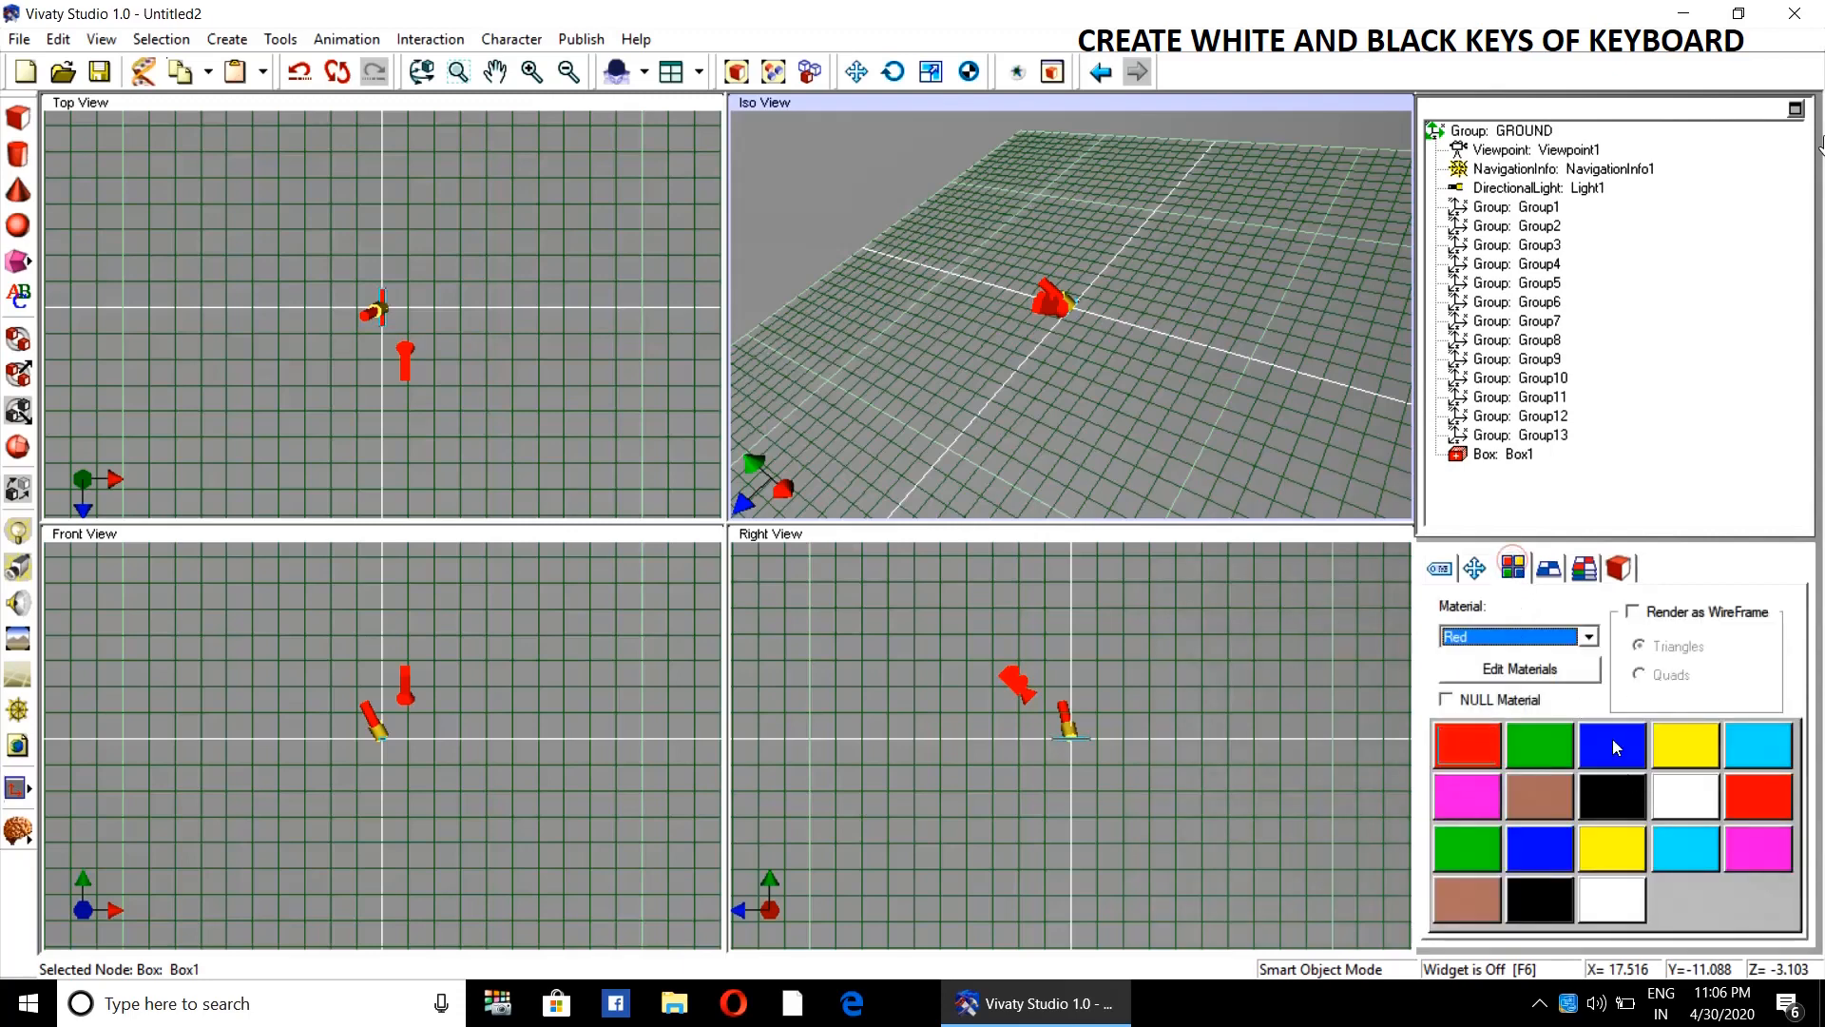
{"action": "left_click", "coordinate": [1694, 800]}
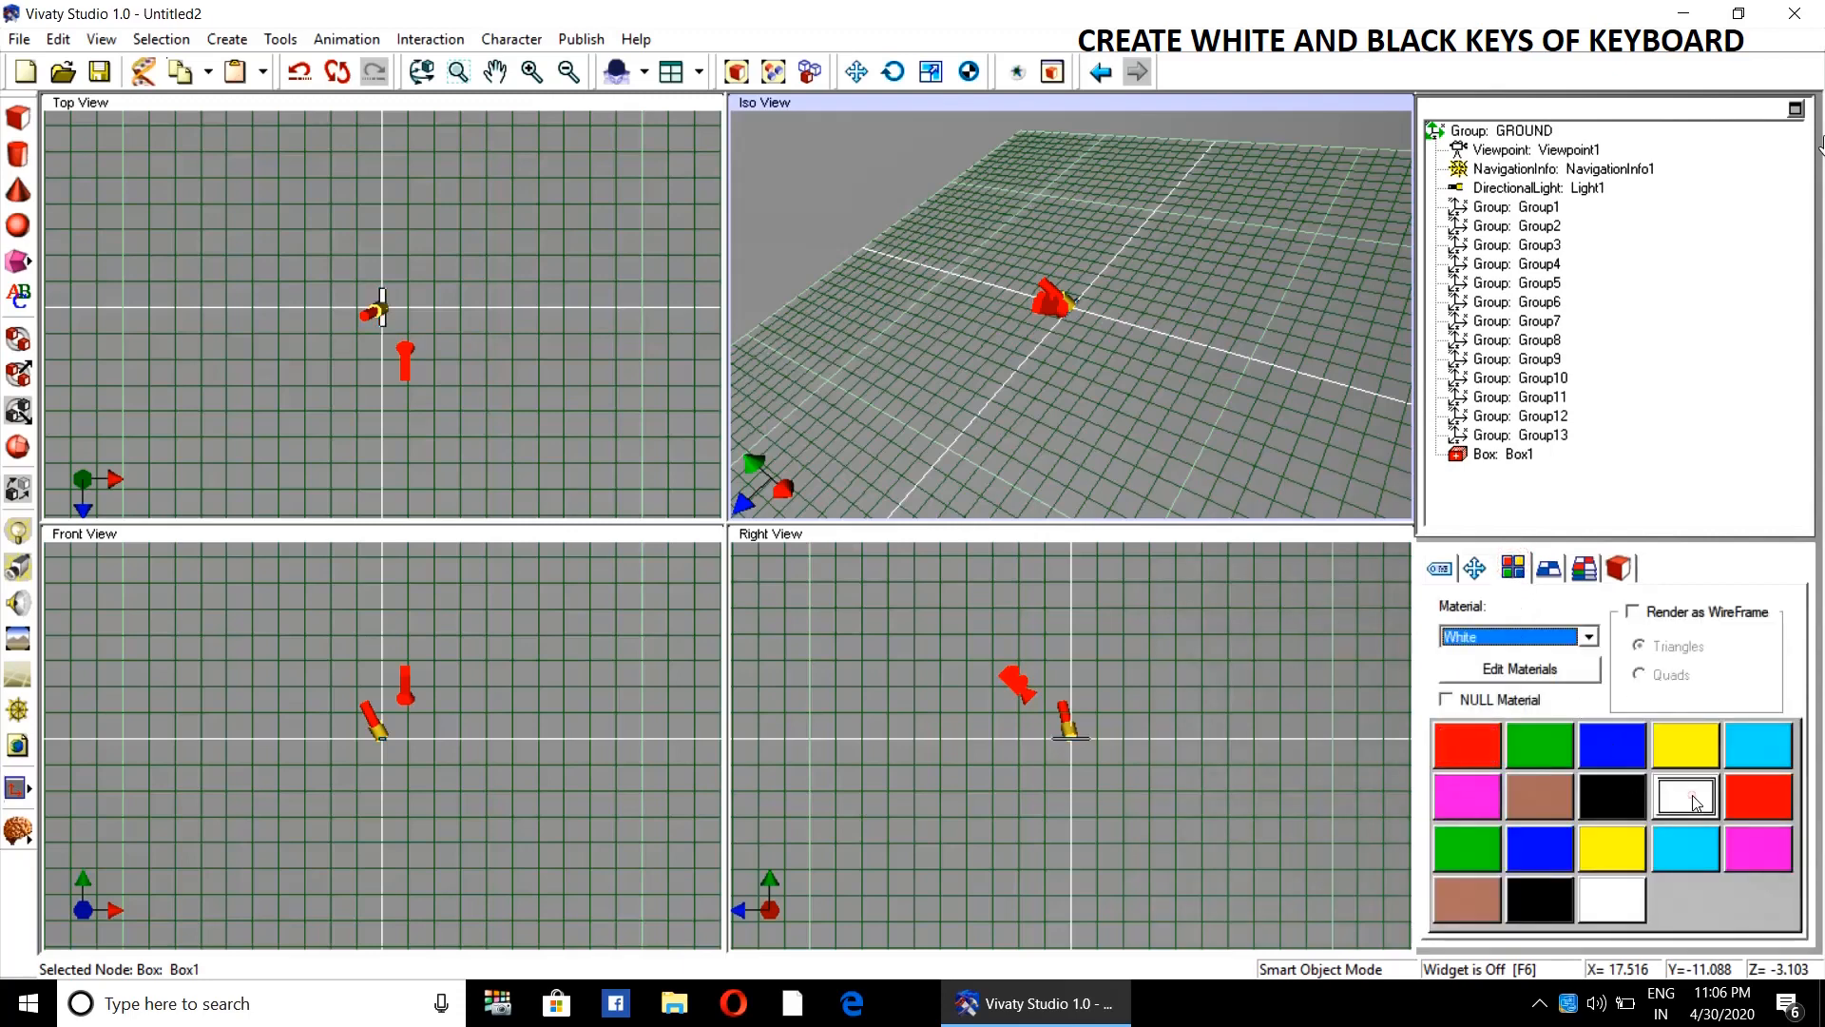
{"action": "left_click", "coordinate": [1178, 397]}
- Rename the white box as WHITEKEY
{"action": "left_click", "coordinate": [458, 74]}
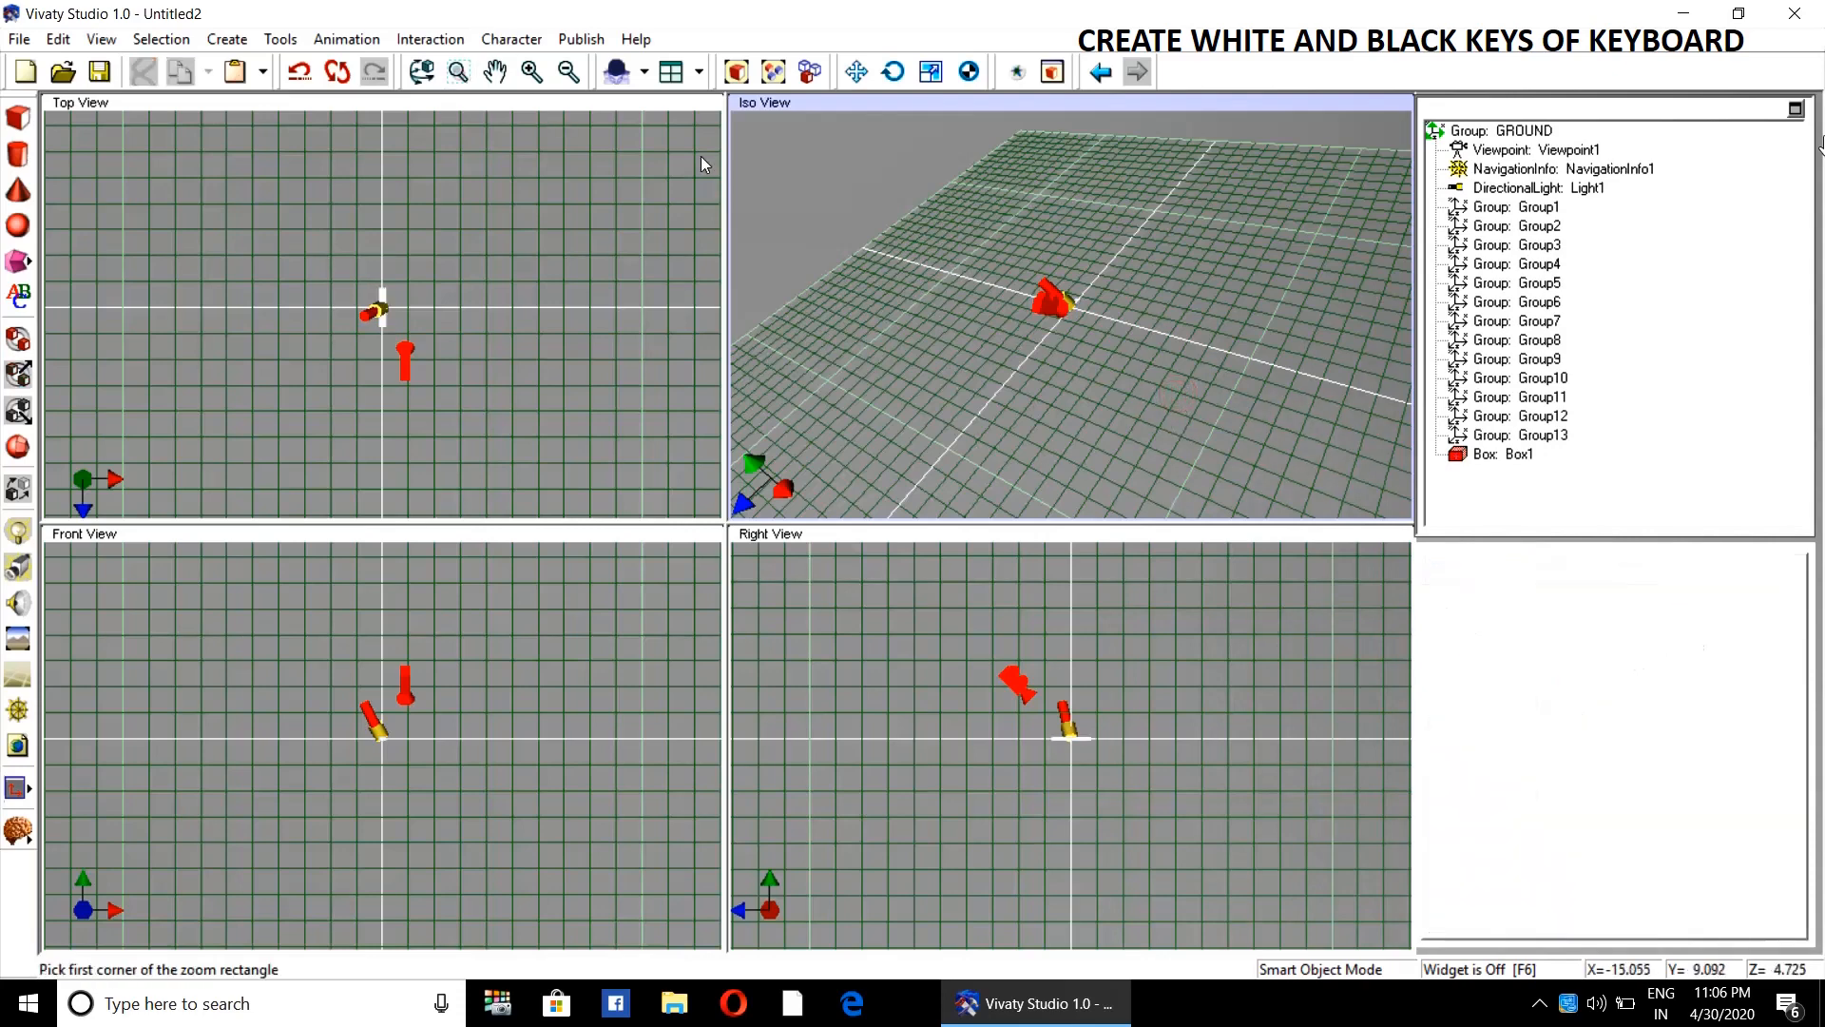
{"action": "left_click_drag", "start_coordinate": [1023, 256], "coordinate": [1136, 339]}
{"action": "left_click", "coordinate": [1166, 329]}
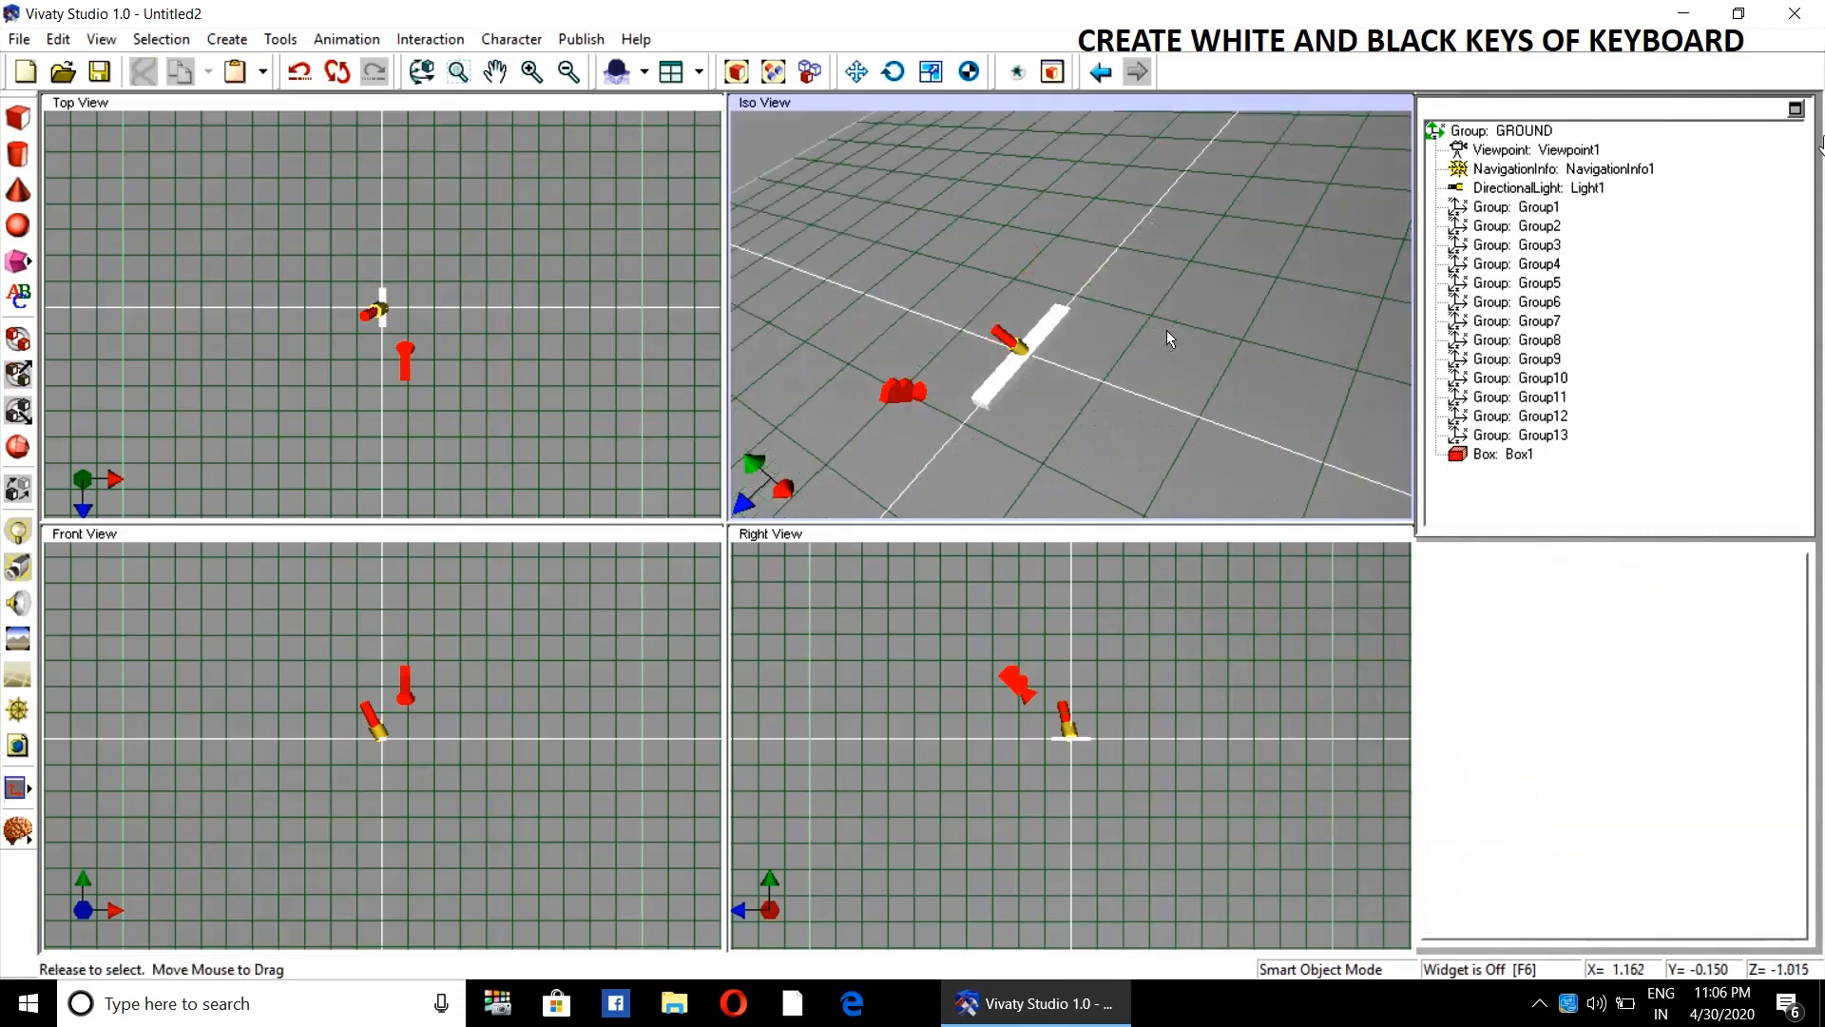
{"action": "left_click", "coordinate": [1045, 357]}
{"action": "left_click", "coordinate": [1128, 363]}
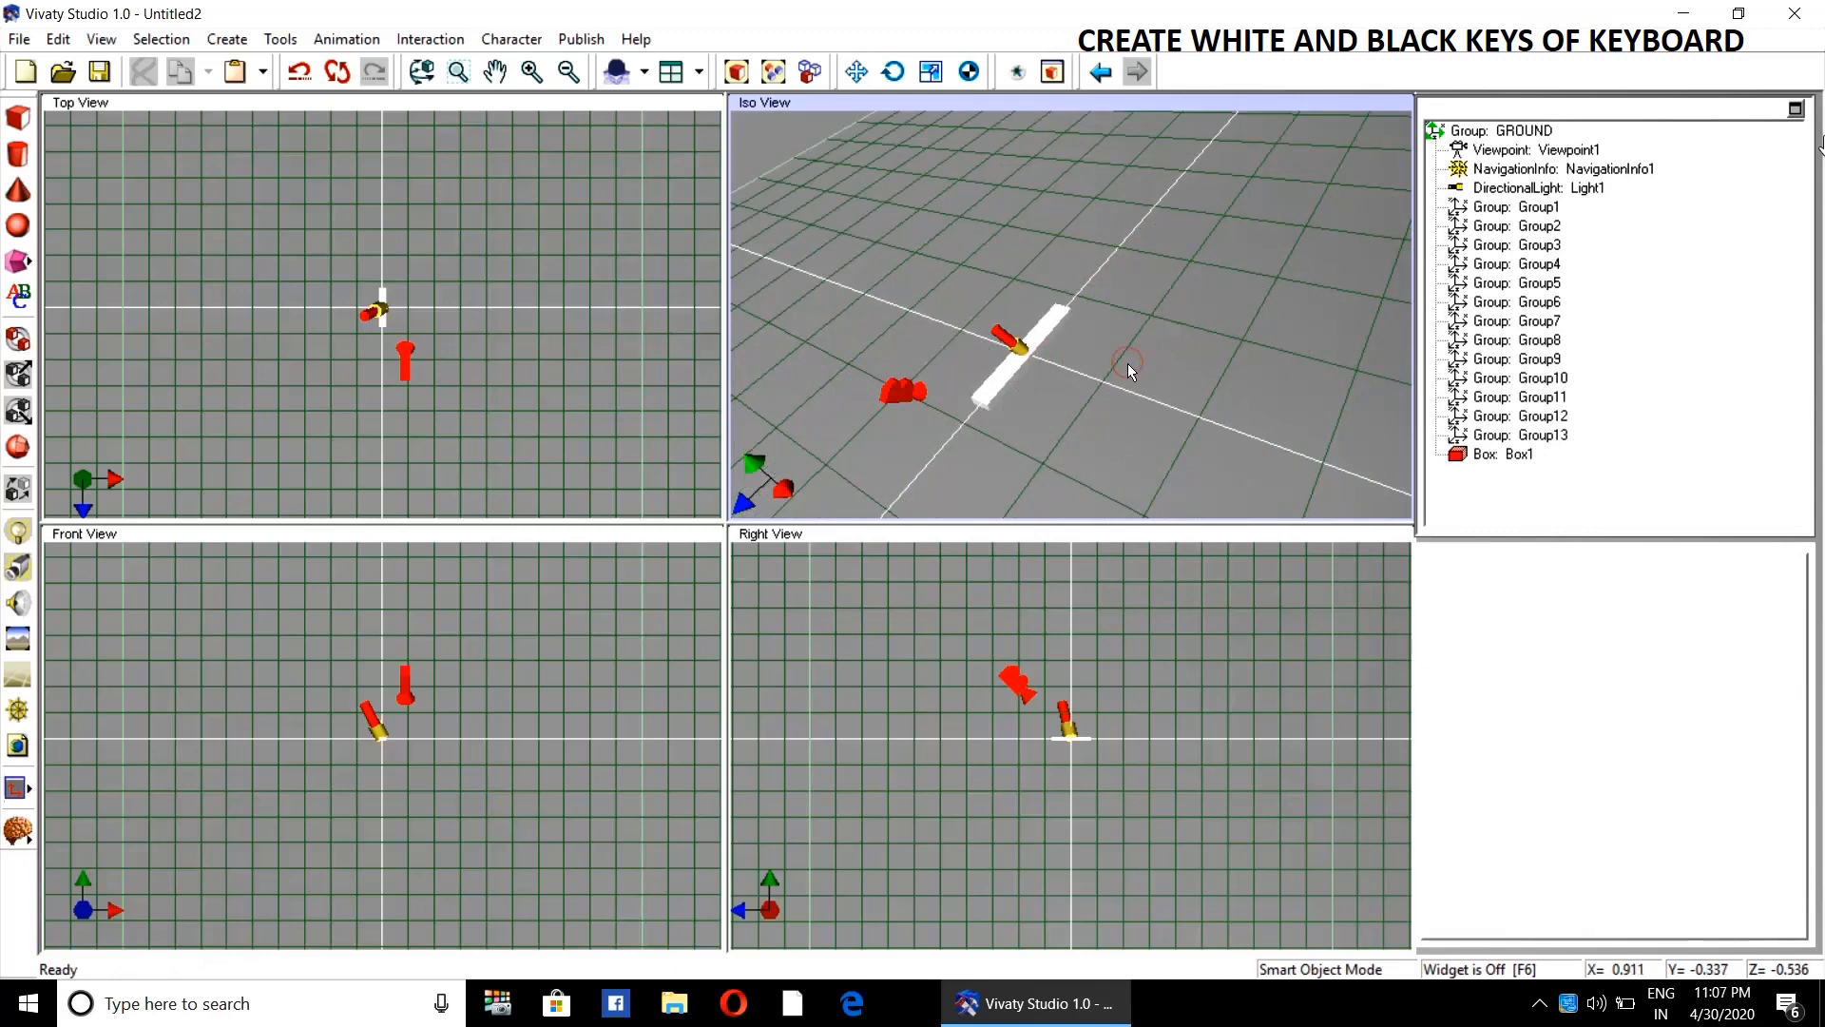
{"action": "left_click", "coordinate": [1506, 455]}
{"action": "left_click", "coordinate": [1439, 567]}
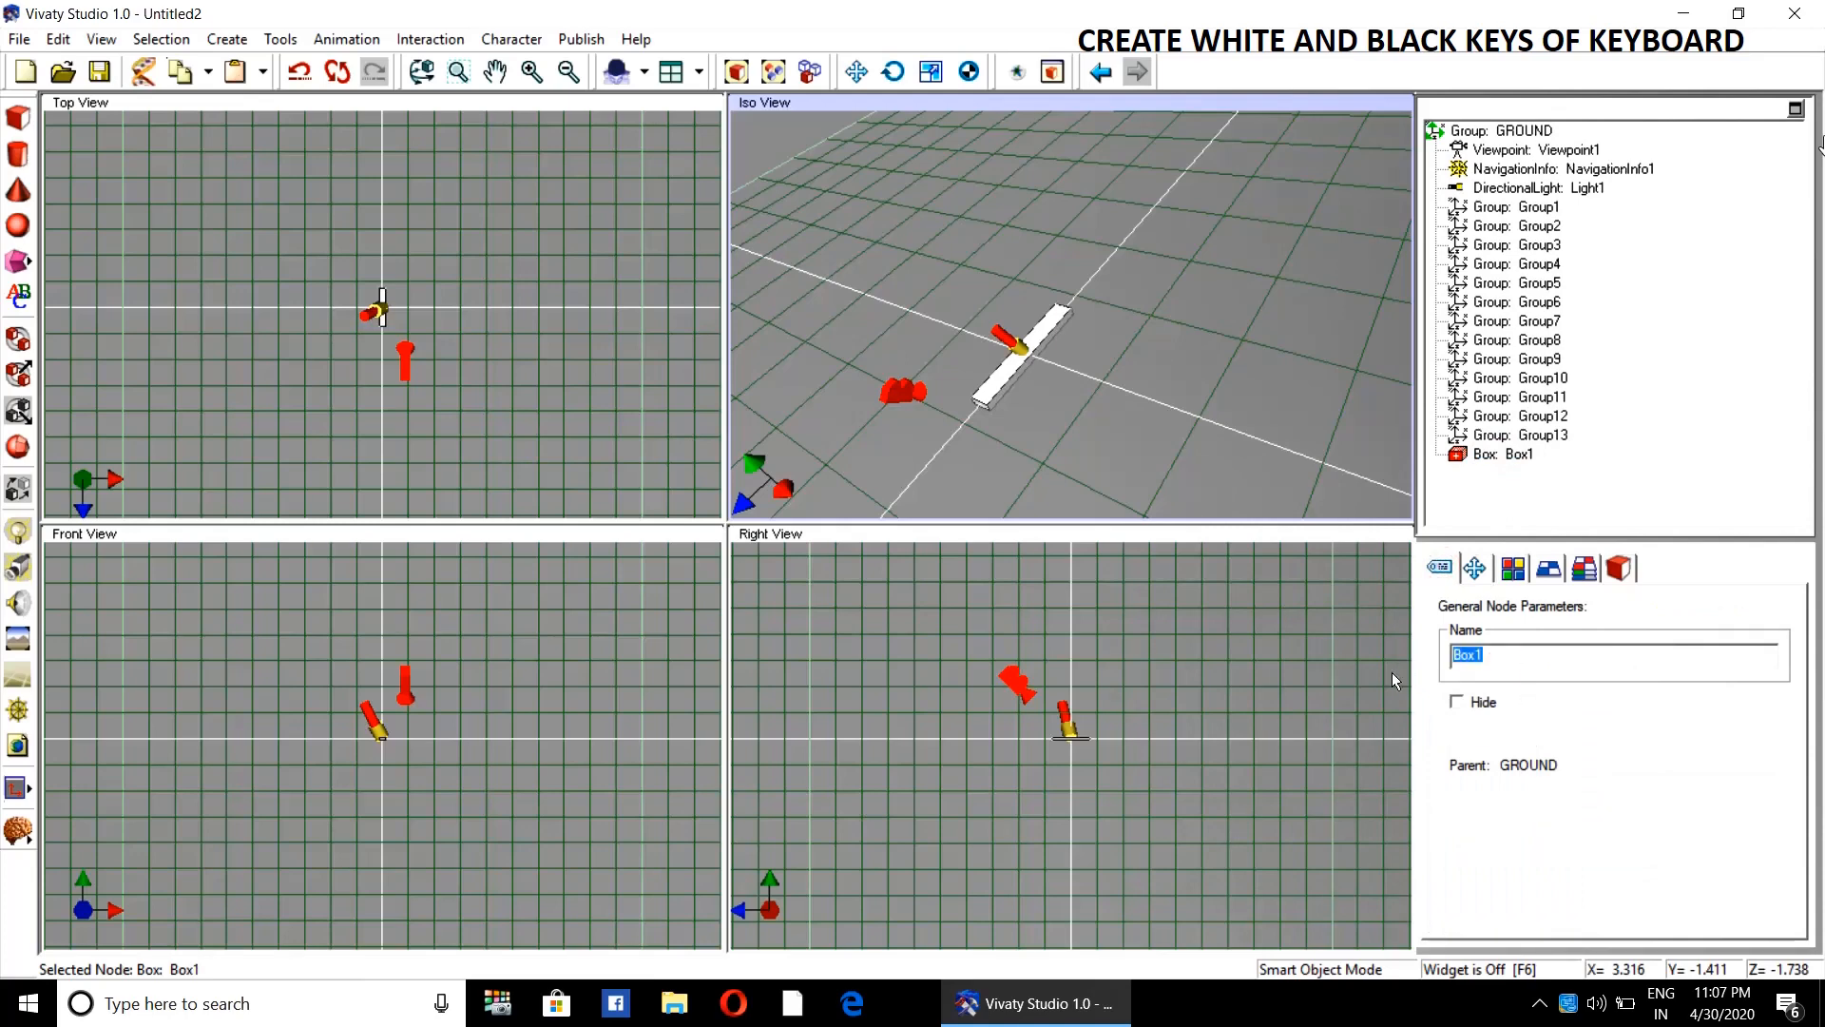
{"action": "type", "text": "WHITEKEY"}
{"action": "key", "text": "Return"}
{"action": "left_click", "coordinate": [1225, 418]}
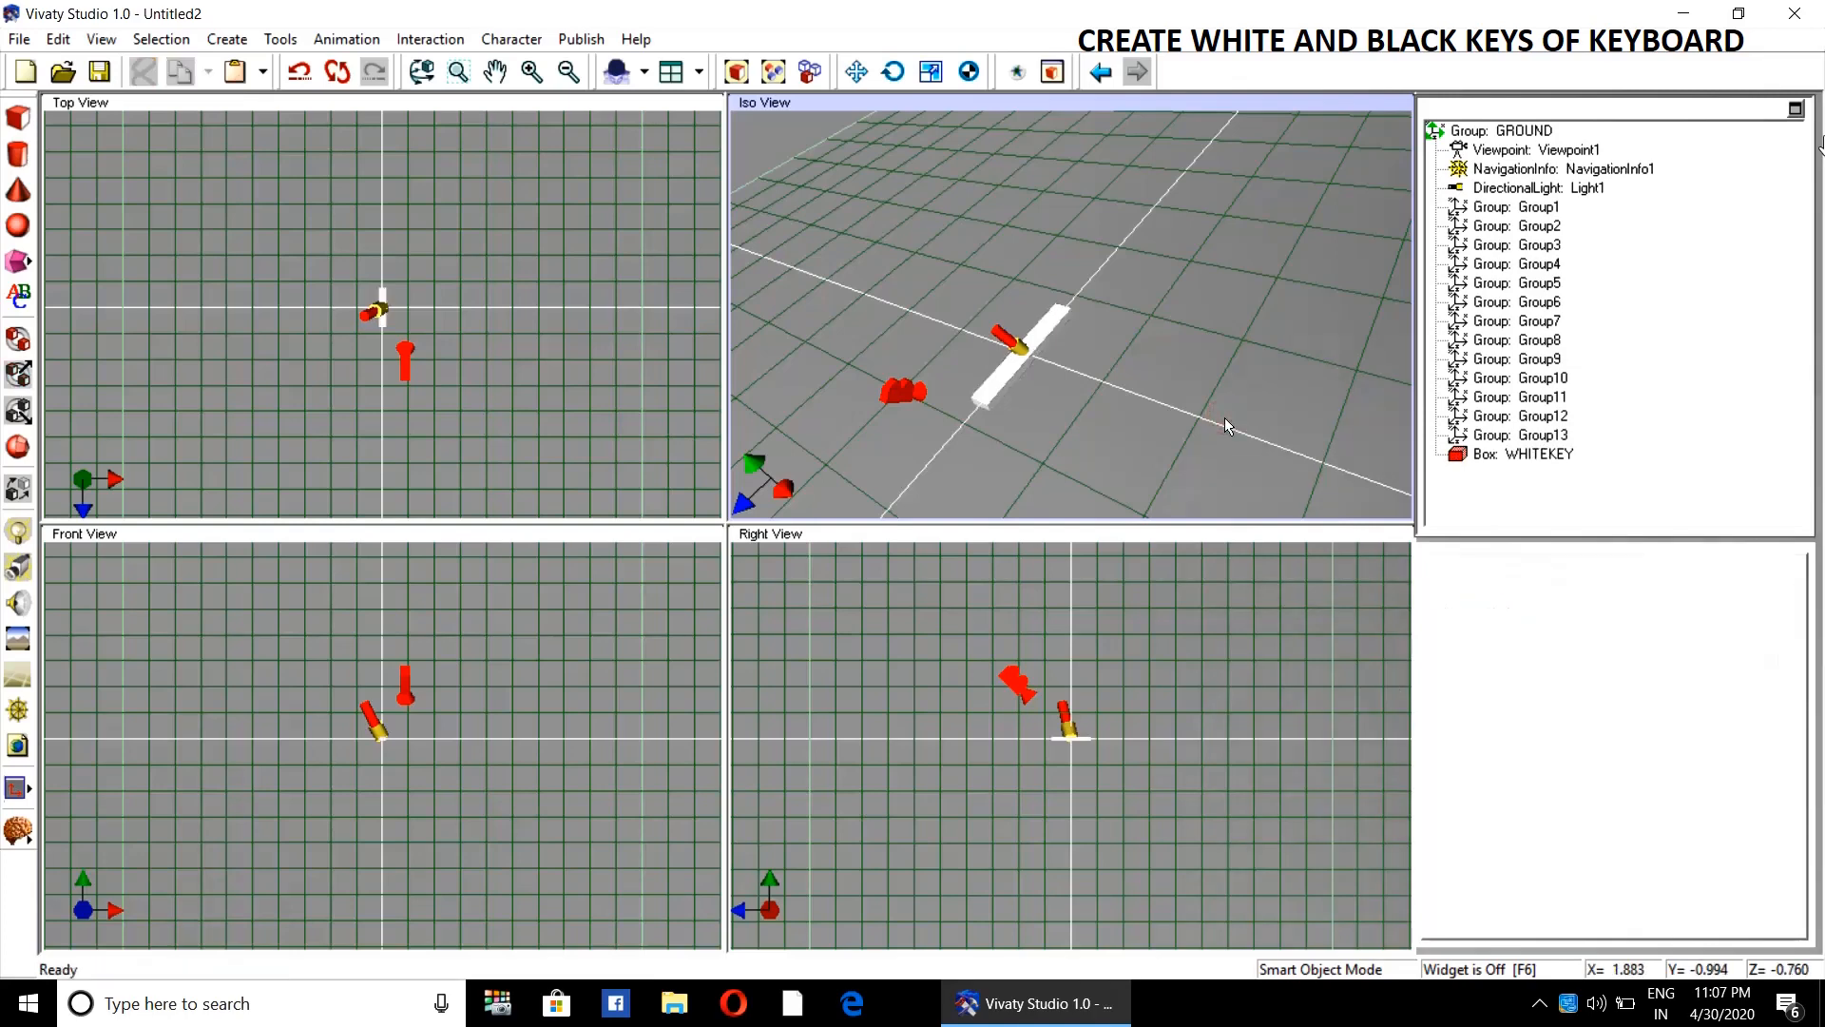
- Add a second box beside WHITEKEY with width 0.2, height 0.1 and a depth shorter than 1
{"action": "left_click", "coordinate": [18, 117]}
{"action": "left_click", "coordinate": [1049, 389]}
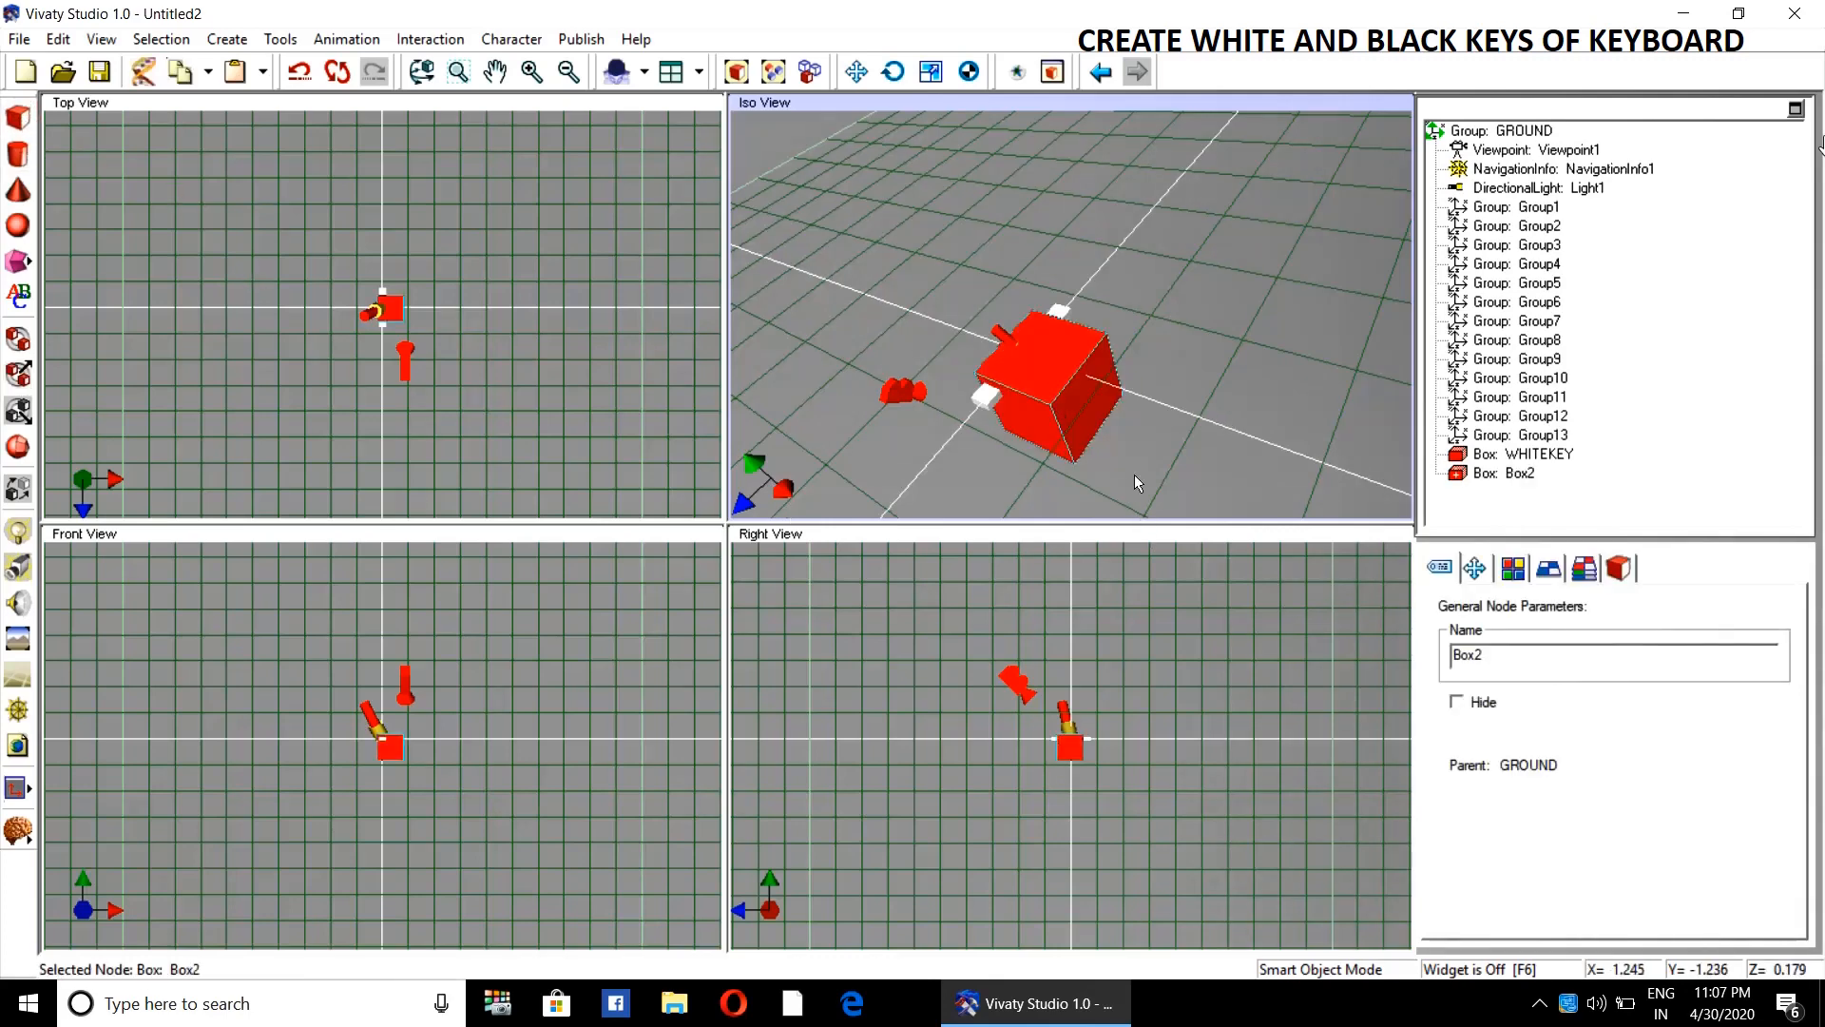
{"action": "left_click", "coordinate": [1618, 567]}
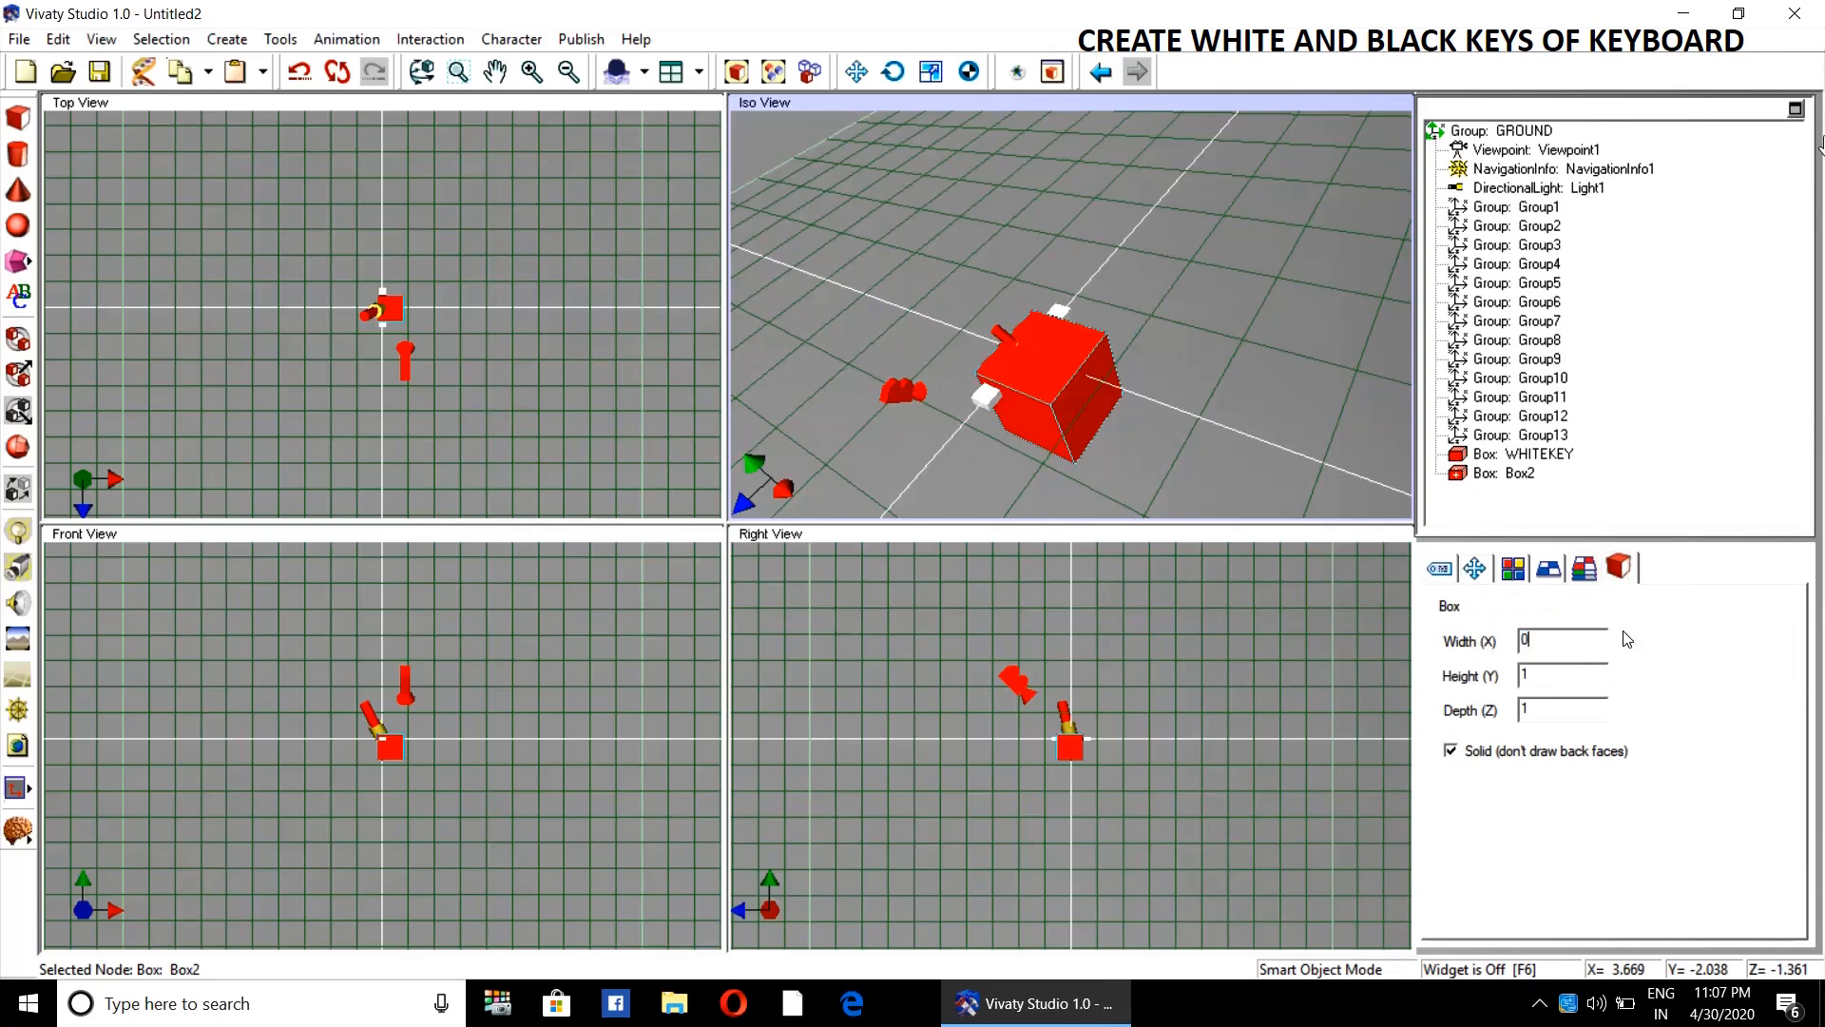
{"action": "key", "text": "Return"}
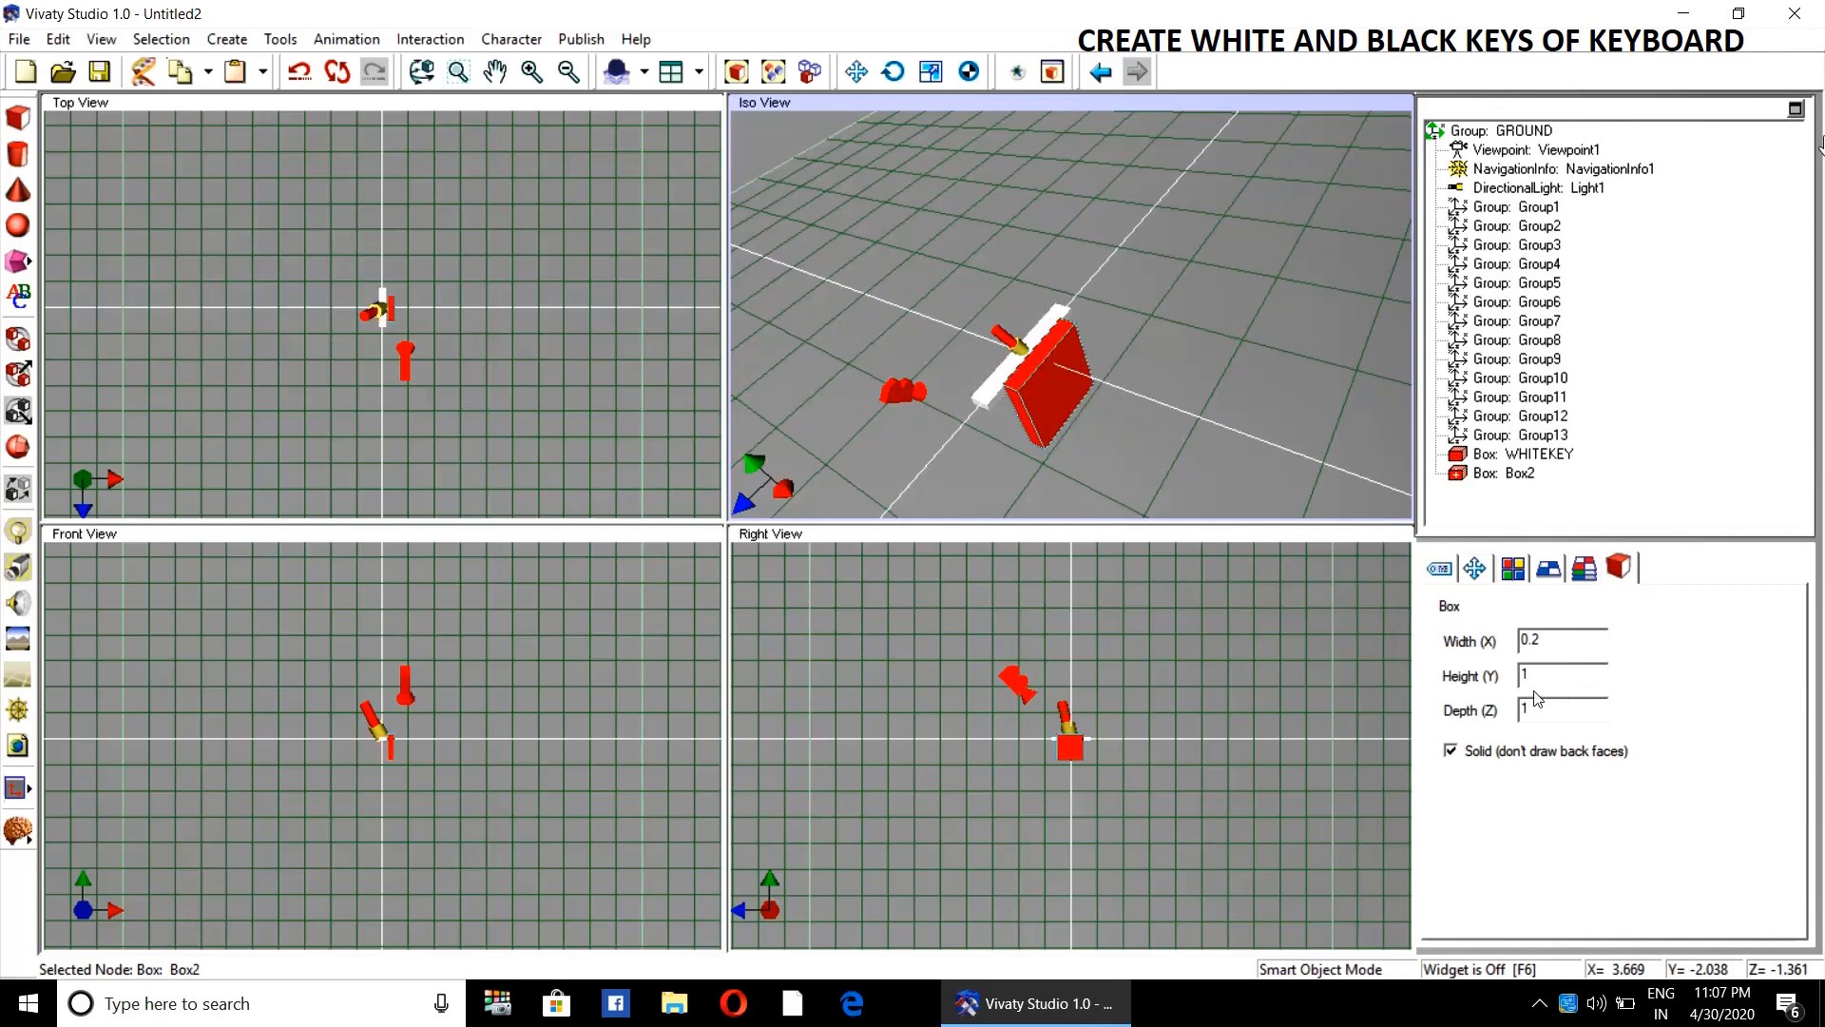
{"action": "double_click", "coordinate": [1551, 672]}
{"action": "type", "text": "0.1"}
{"action": "key", "text": "Return"}
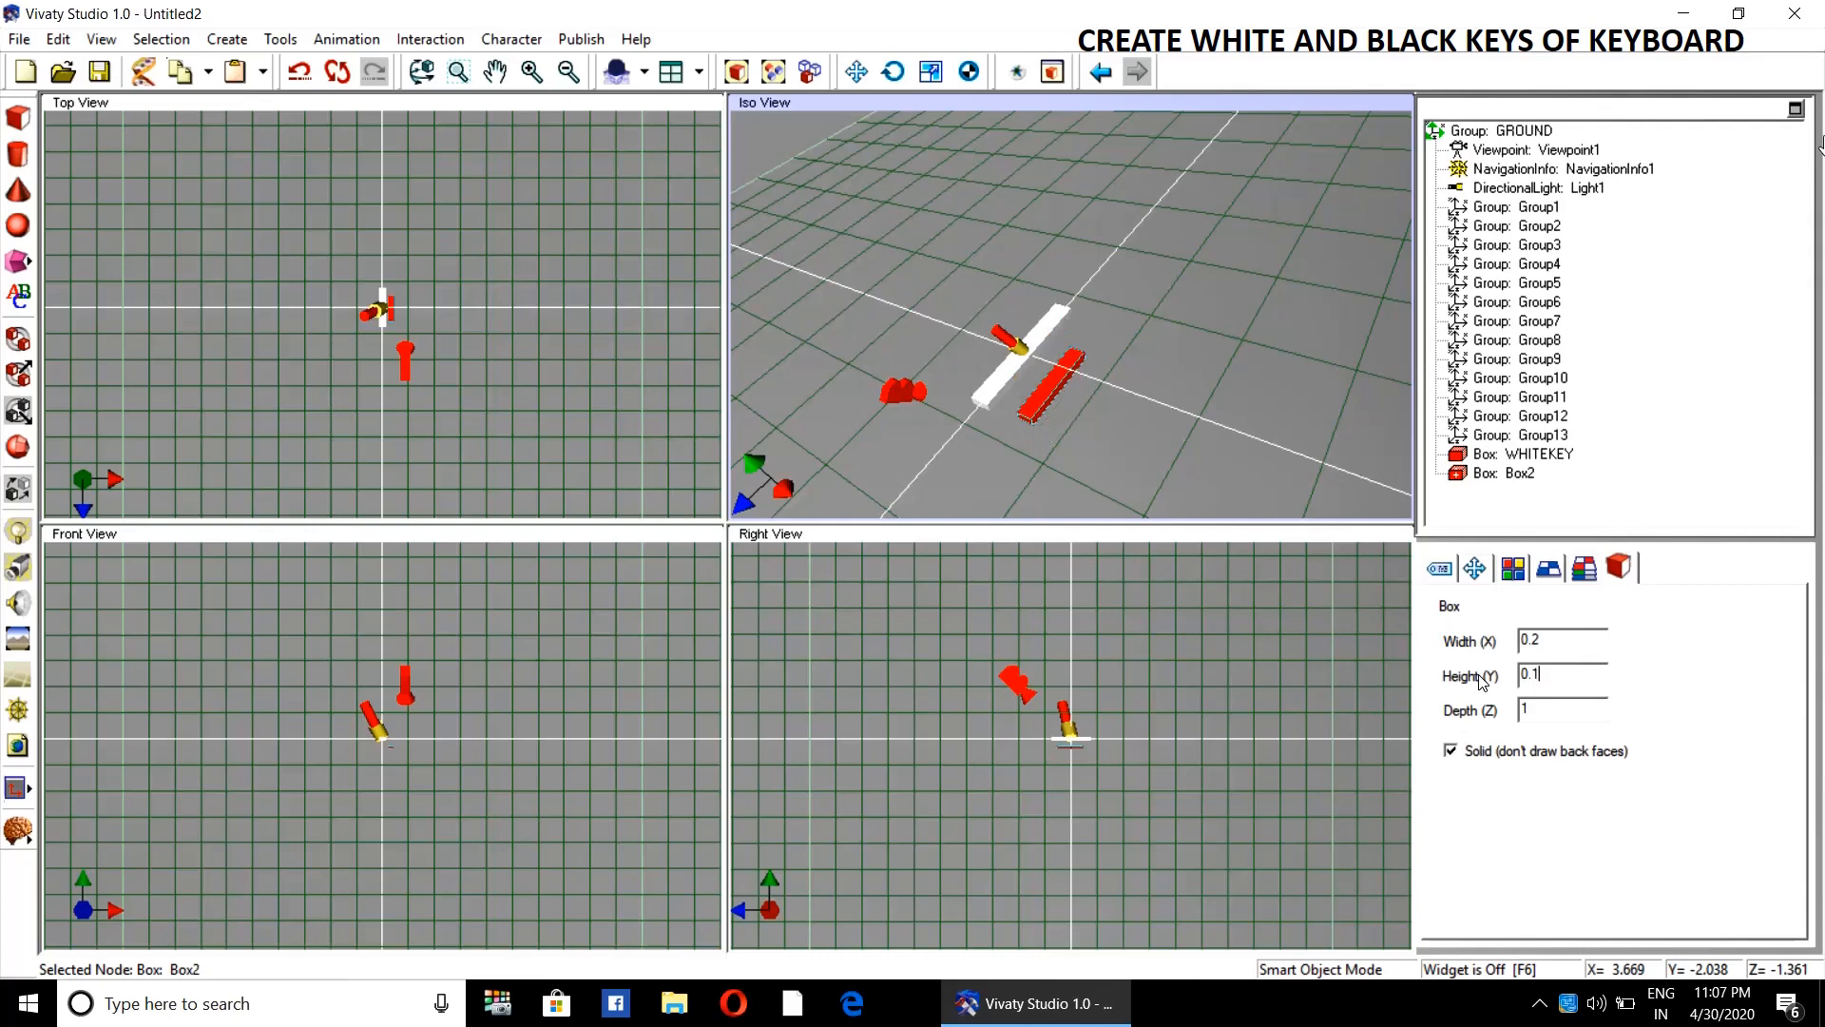
{"action": "double_click", "coordinate": [1551, 705]}
{"action": "key", "text": "Return"}
- Apply the Black material to the second box and deselect it
{"action": "left_click", "coordinate": [1517, 571]}
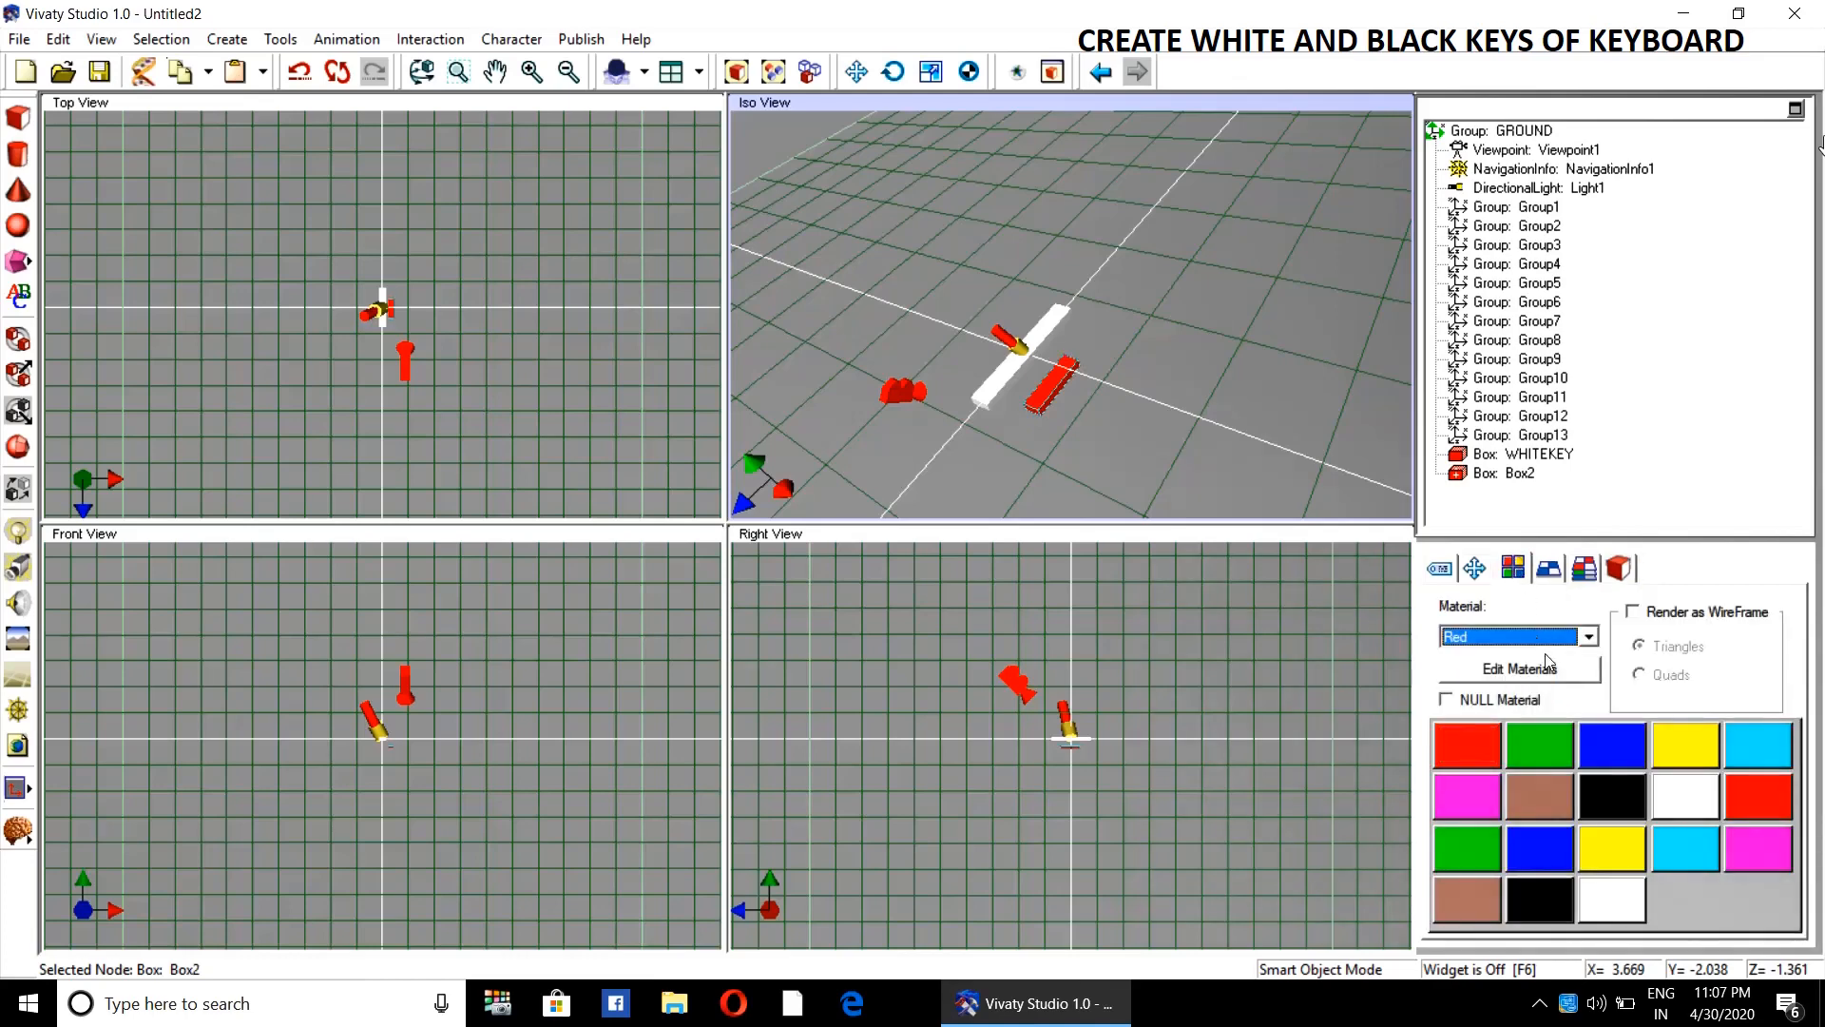
{"action": "left_click", "coordinate": [1605, 797]}
{"action": "left_click", "coordinate": [1116, 391]}
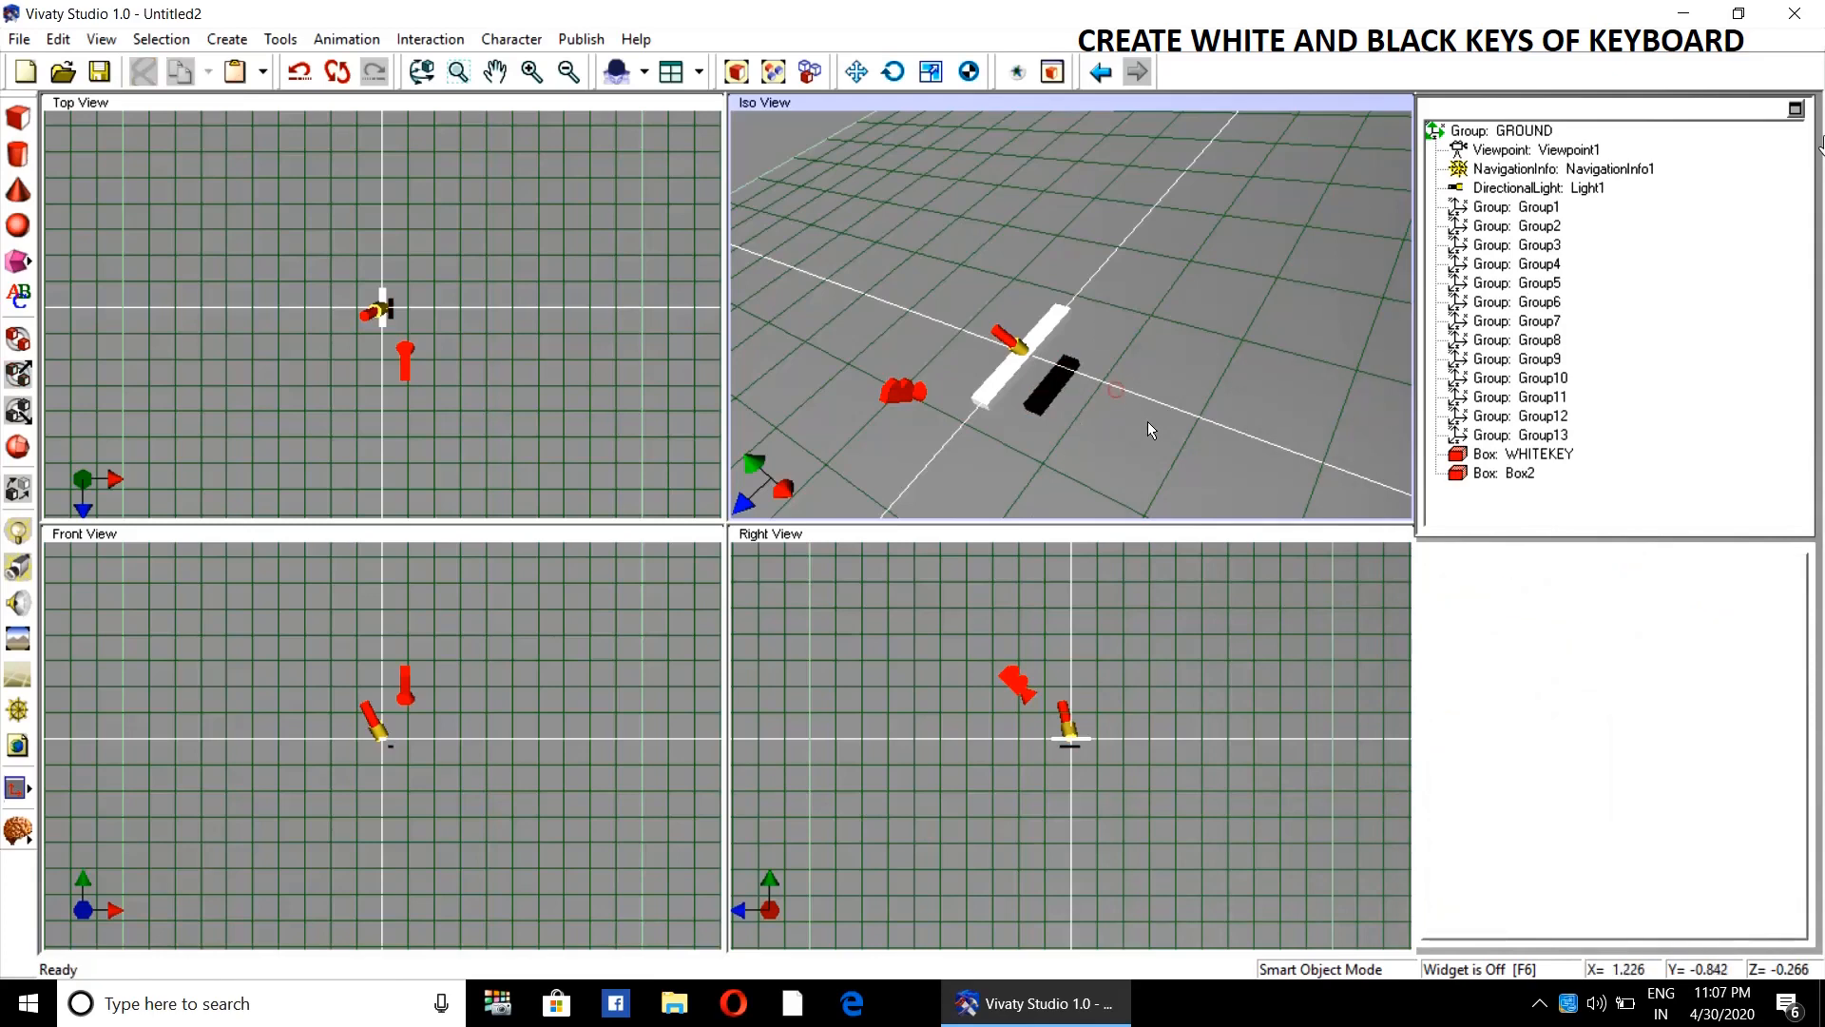
{"action": "left_click", "coordinate": [1148, 423]}
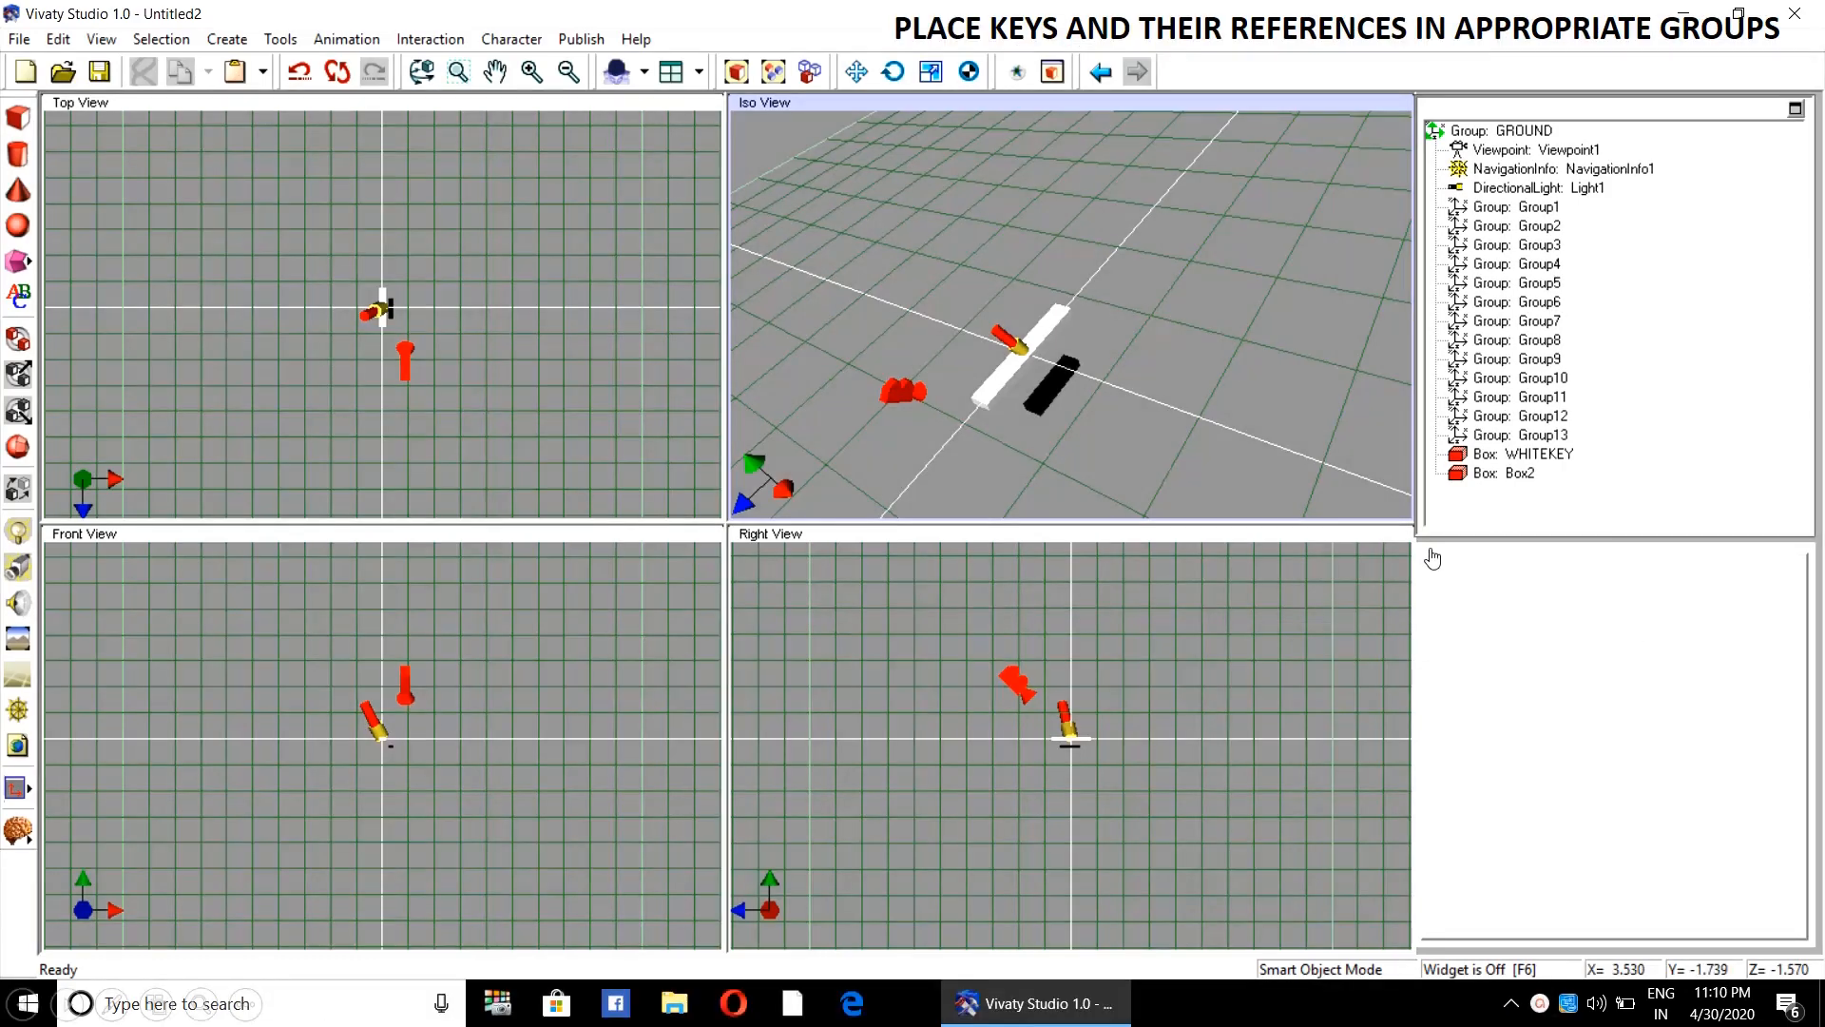
- Rename the black box as BLACKKEY
{"action": "left_click", "coordinate": [1520, 474]}
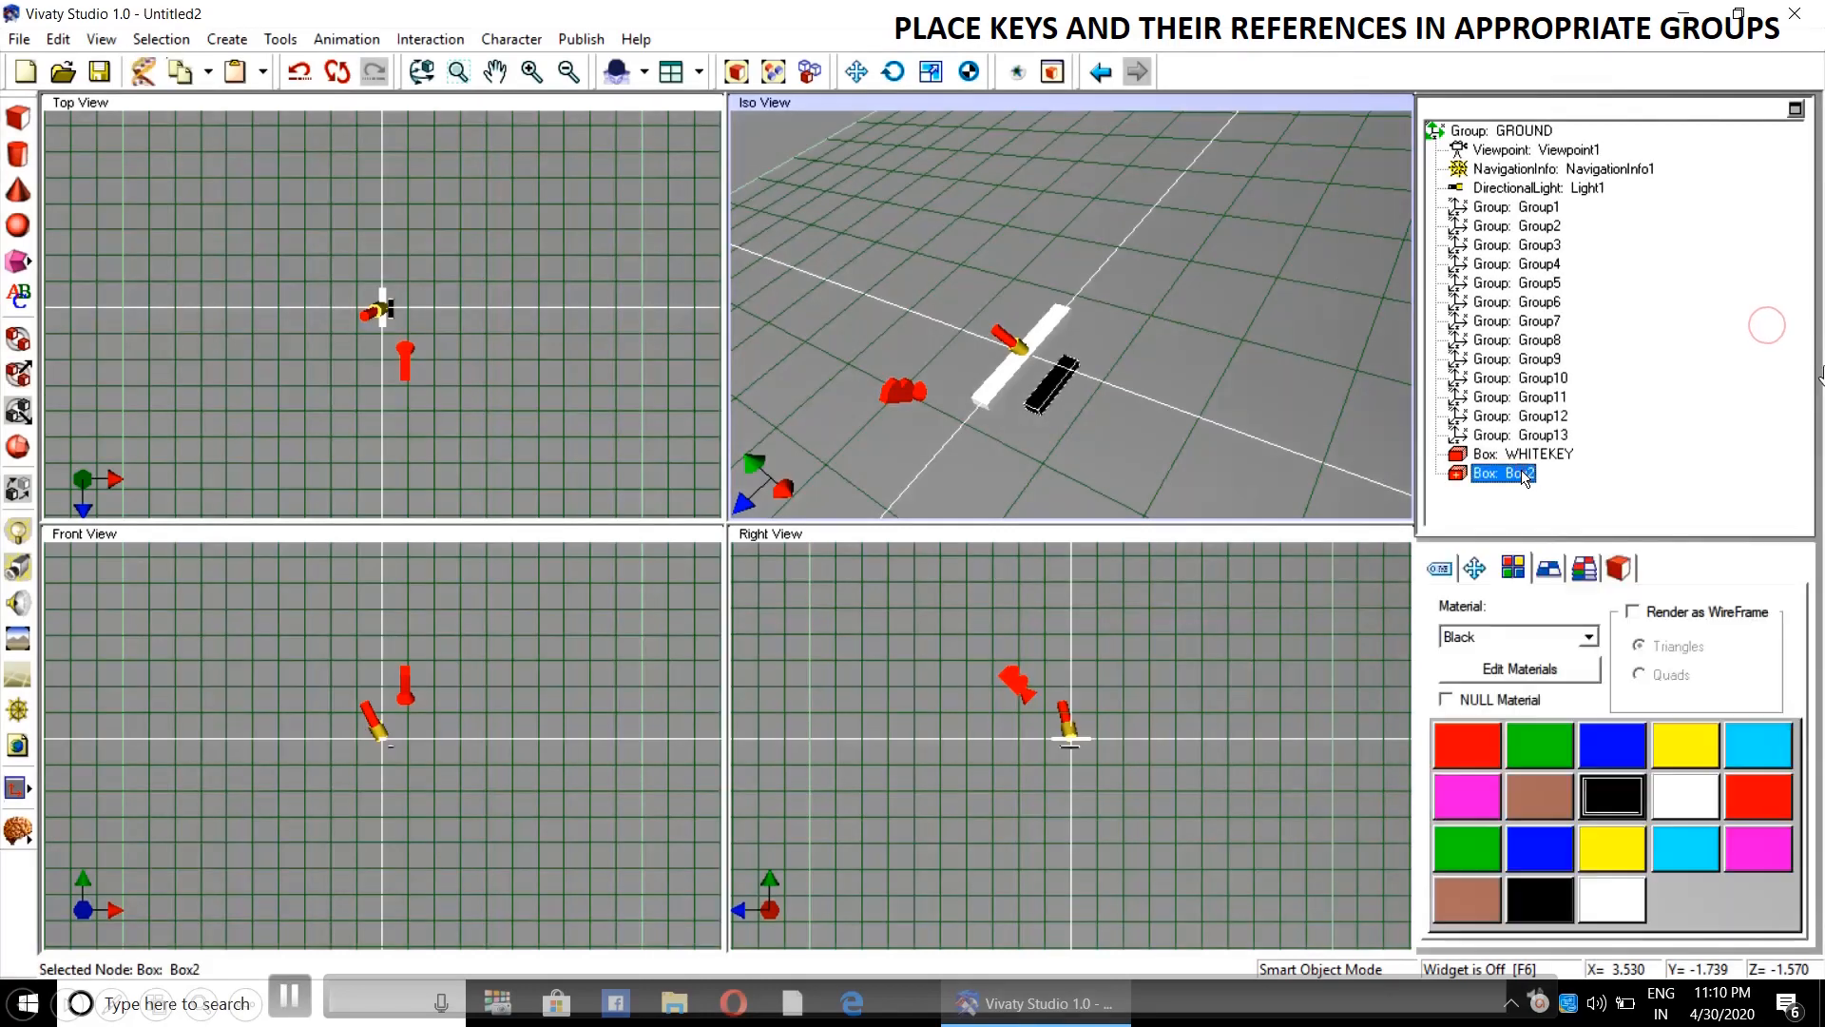
{"action": "left_click", "coordinate": [1440, 568]}
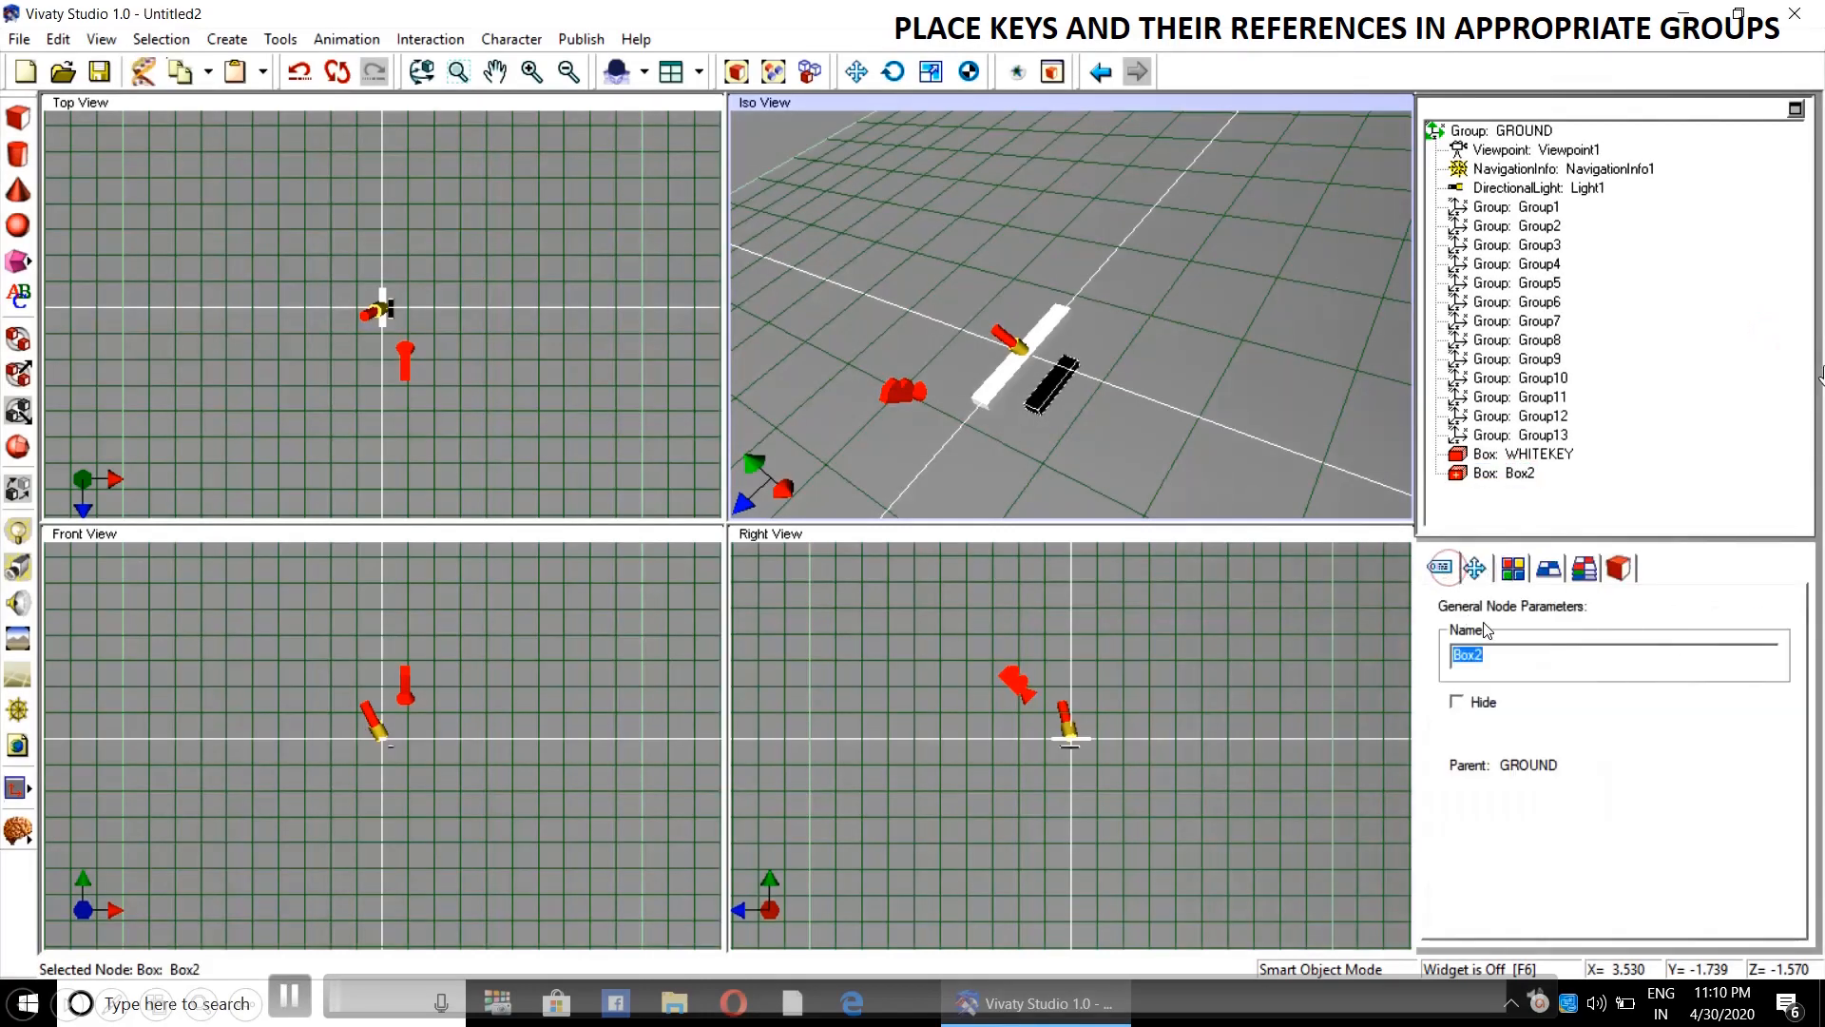
{"action": "type", "text": "BL"}
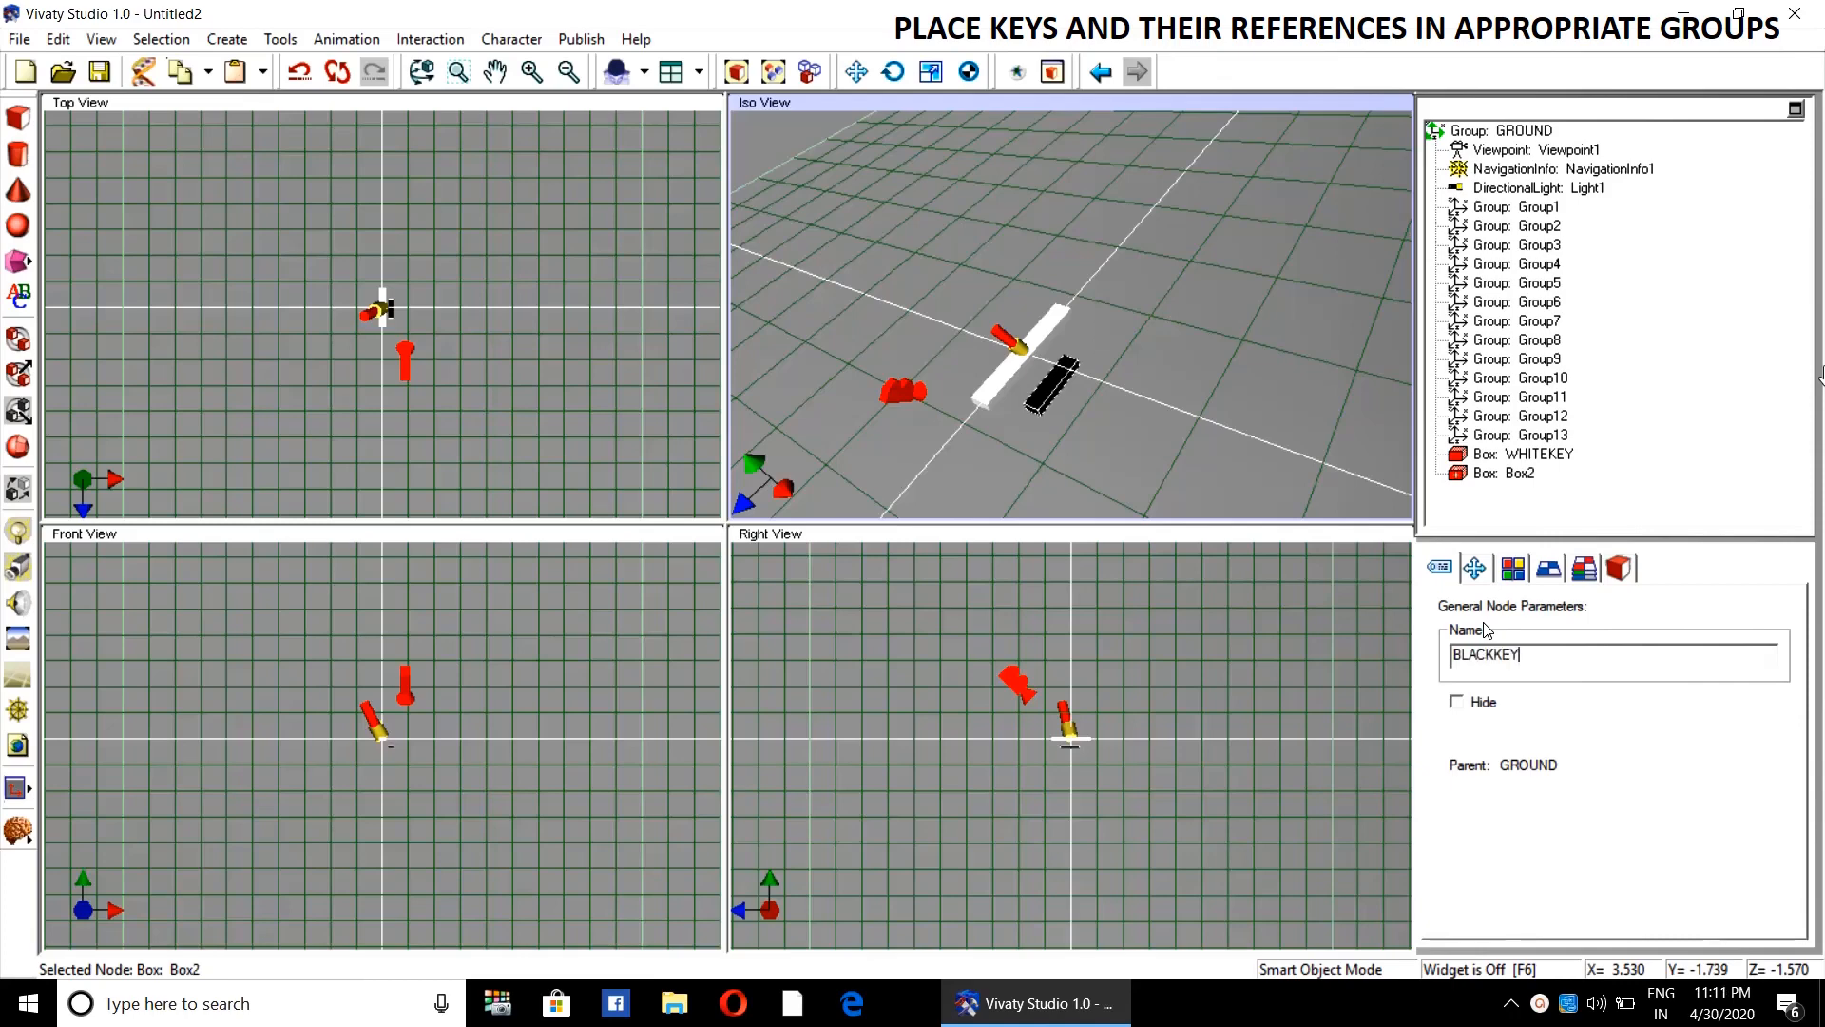
{"action": "type", "text": "ACKKEY"}
{"action": "key", "text": "Return"}
{"action": "left_click", "coordinate": [1243, 409]}
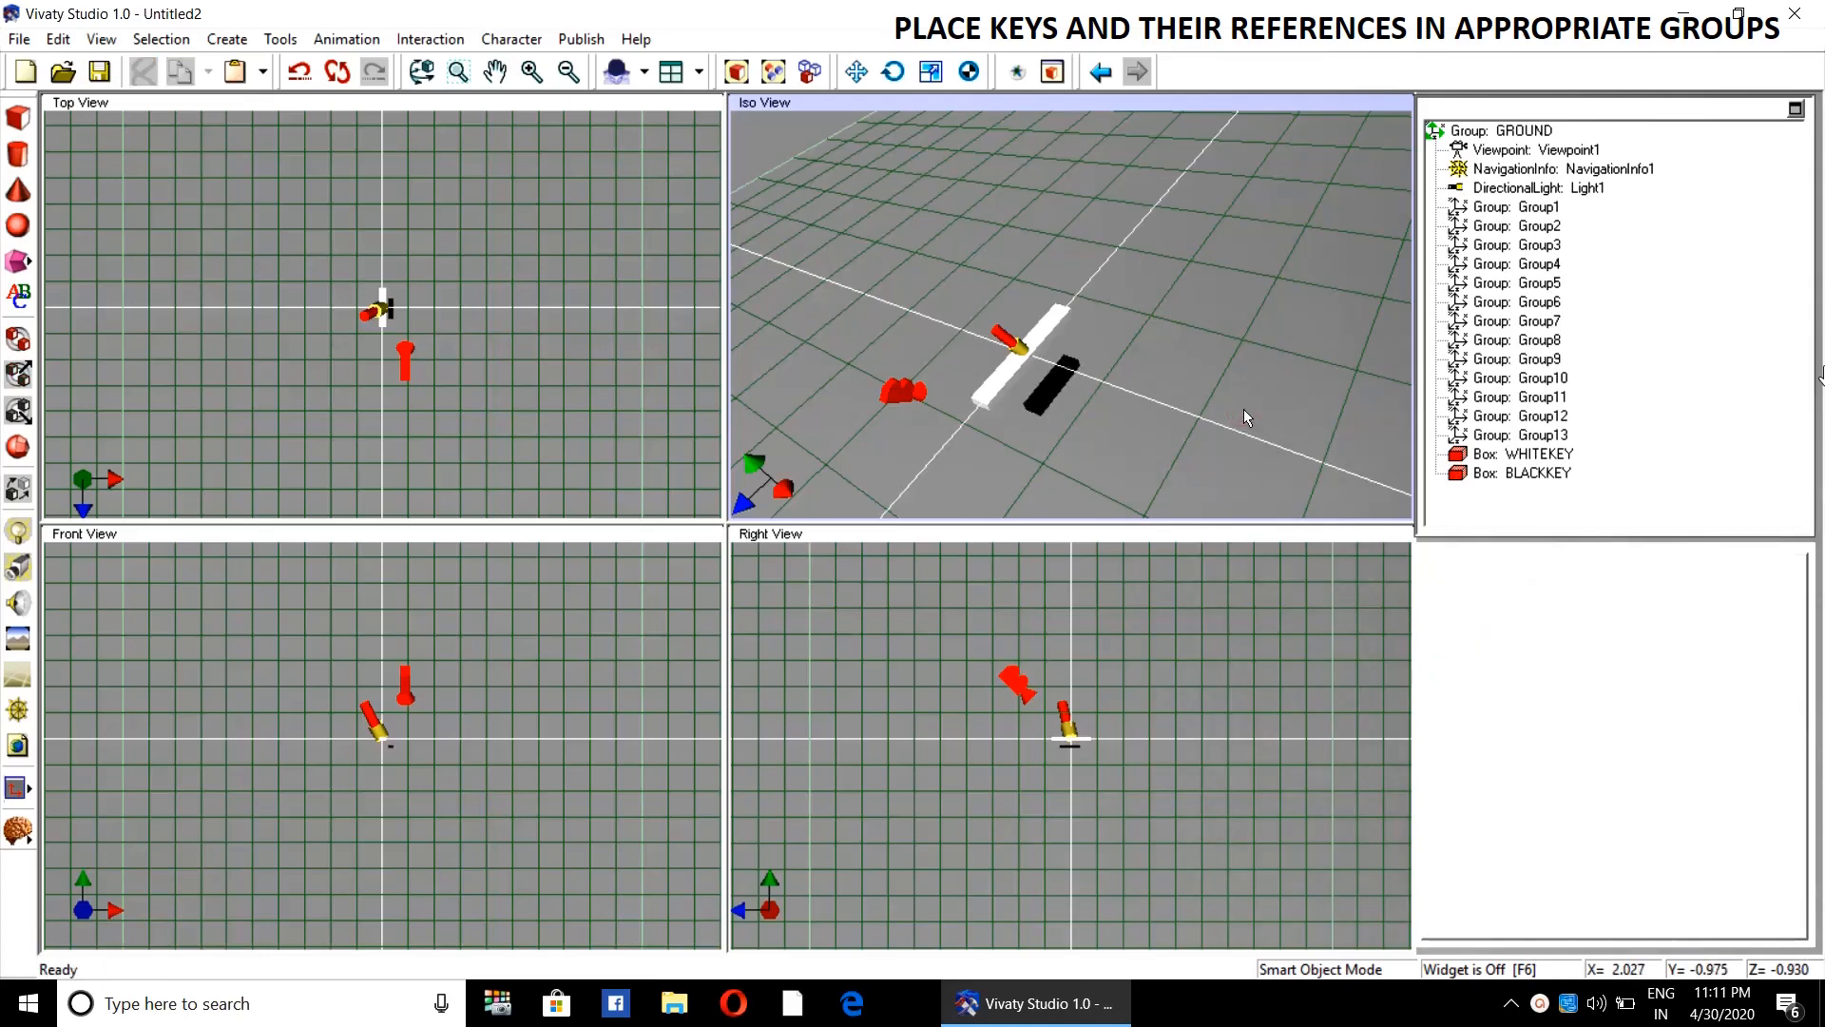
- Move the WHITEKEY box into Group1 in the scene tree
{"action": "left_click", "coordinate": [1522, 455]}
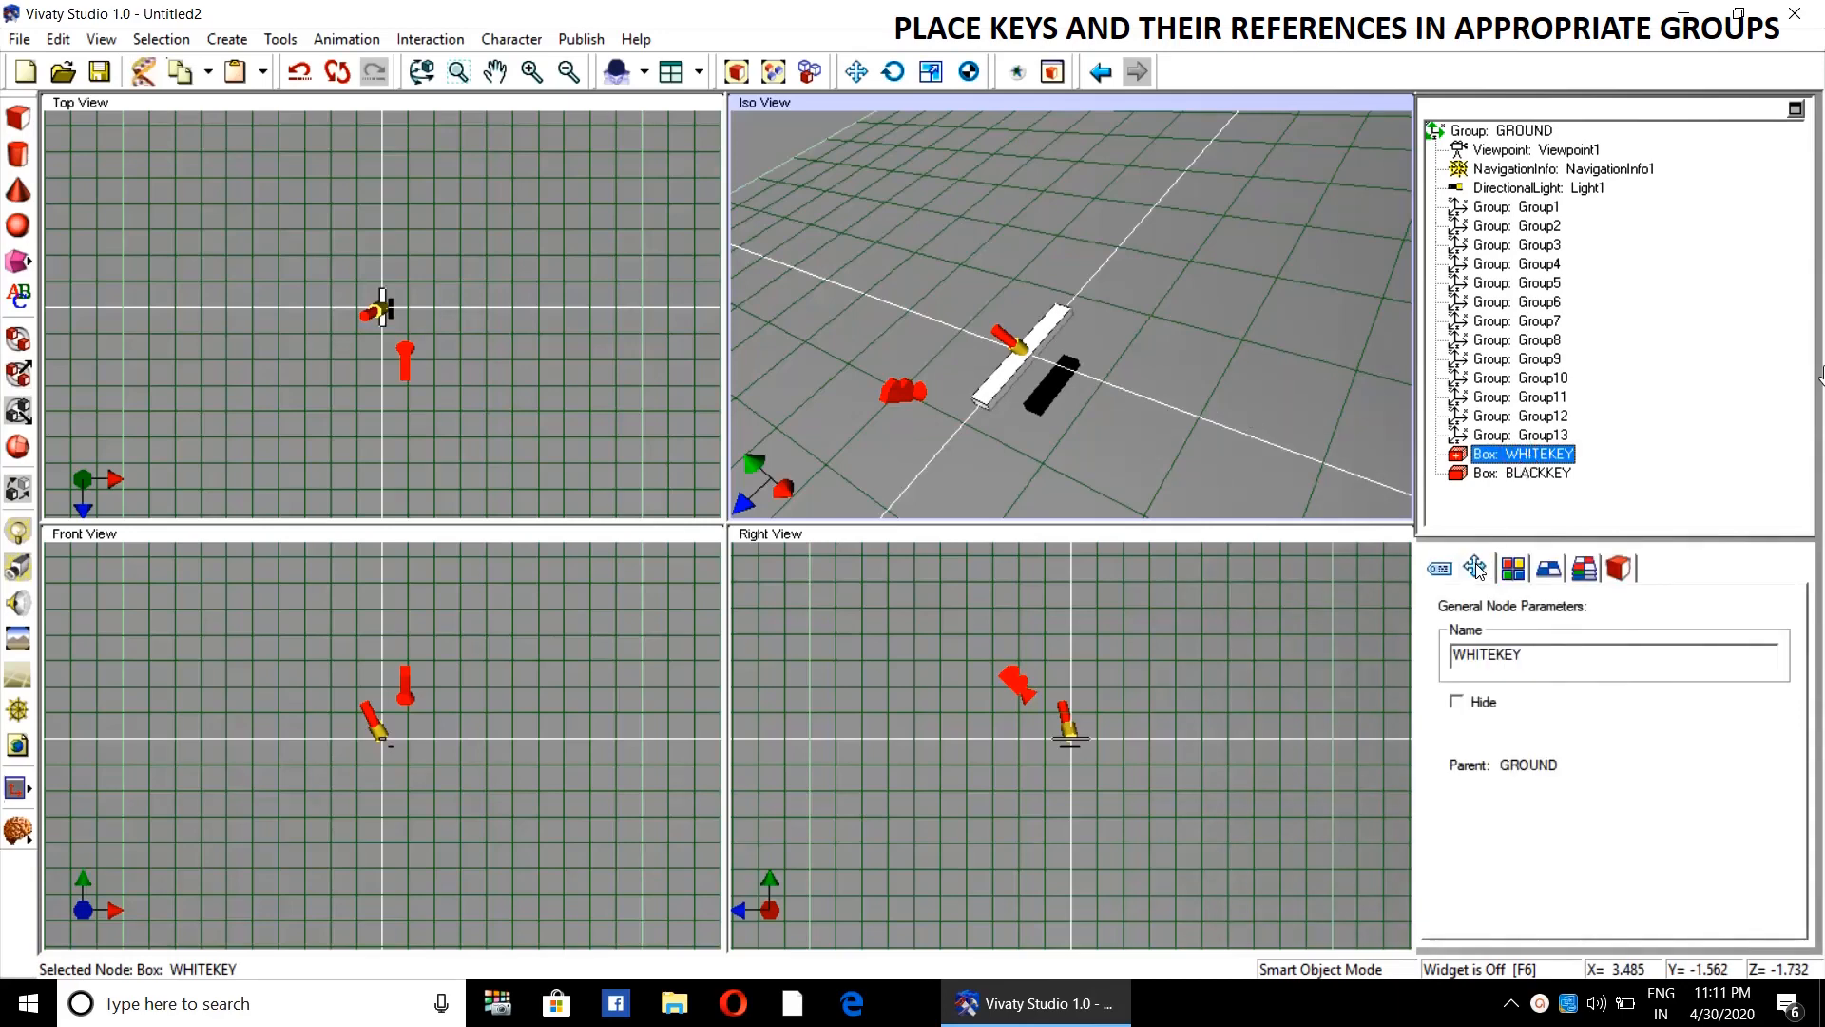
{"action": "left_click", "coordinate": [1475, 567]}
{"action": "left_click", "coordinate": [1520, 456]}
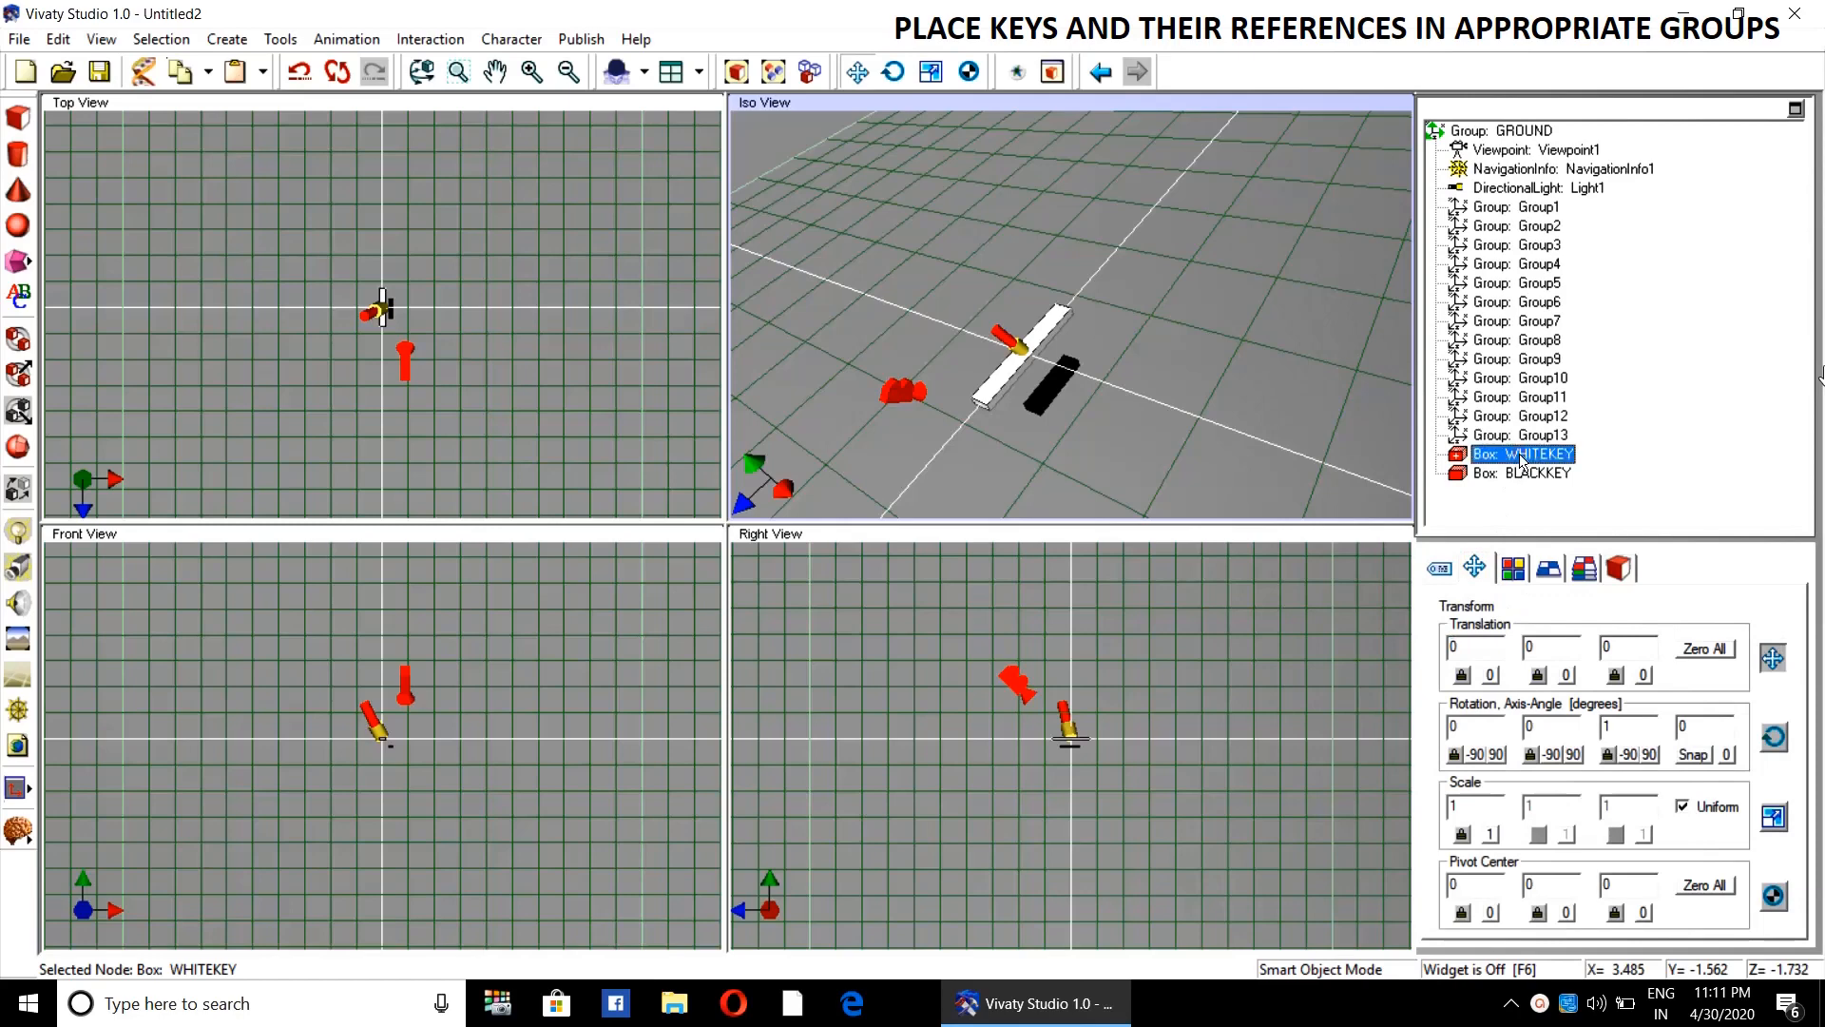
{"action": "left_click_drag", "start_coordinate": [1522, 456], "coordinate": [1520, 209]}
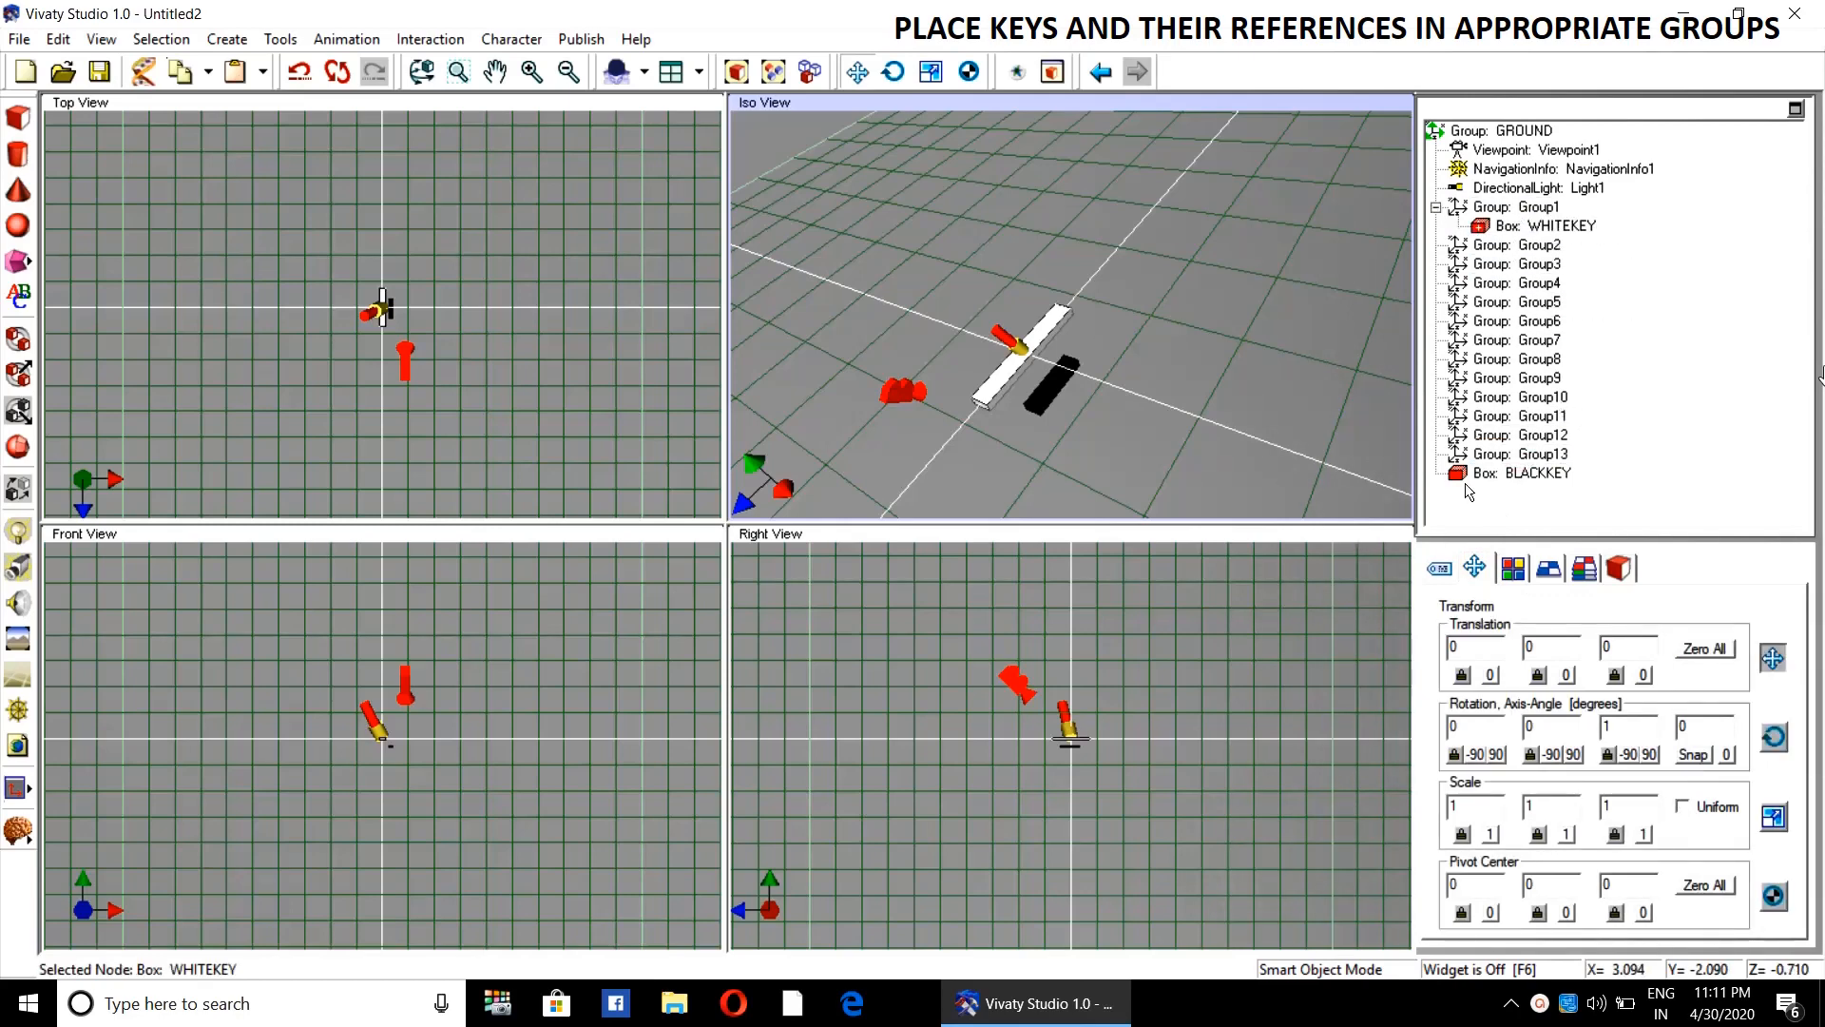
- Move the BLACKKEY box into Group2, reset its translation to zero on all axes, and deselect it
{"action": "left_click", "coordinate": [1516, 475]}
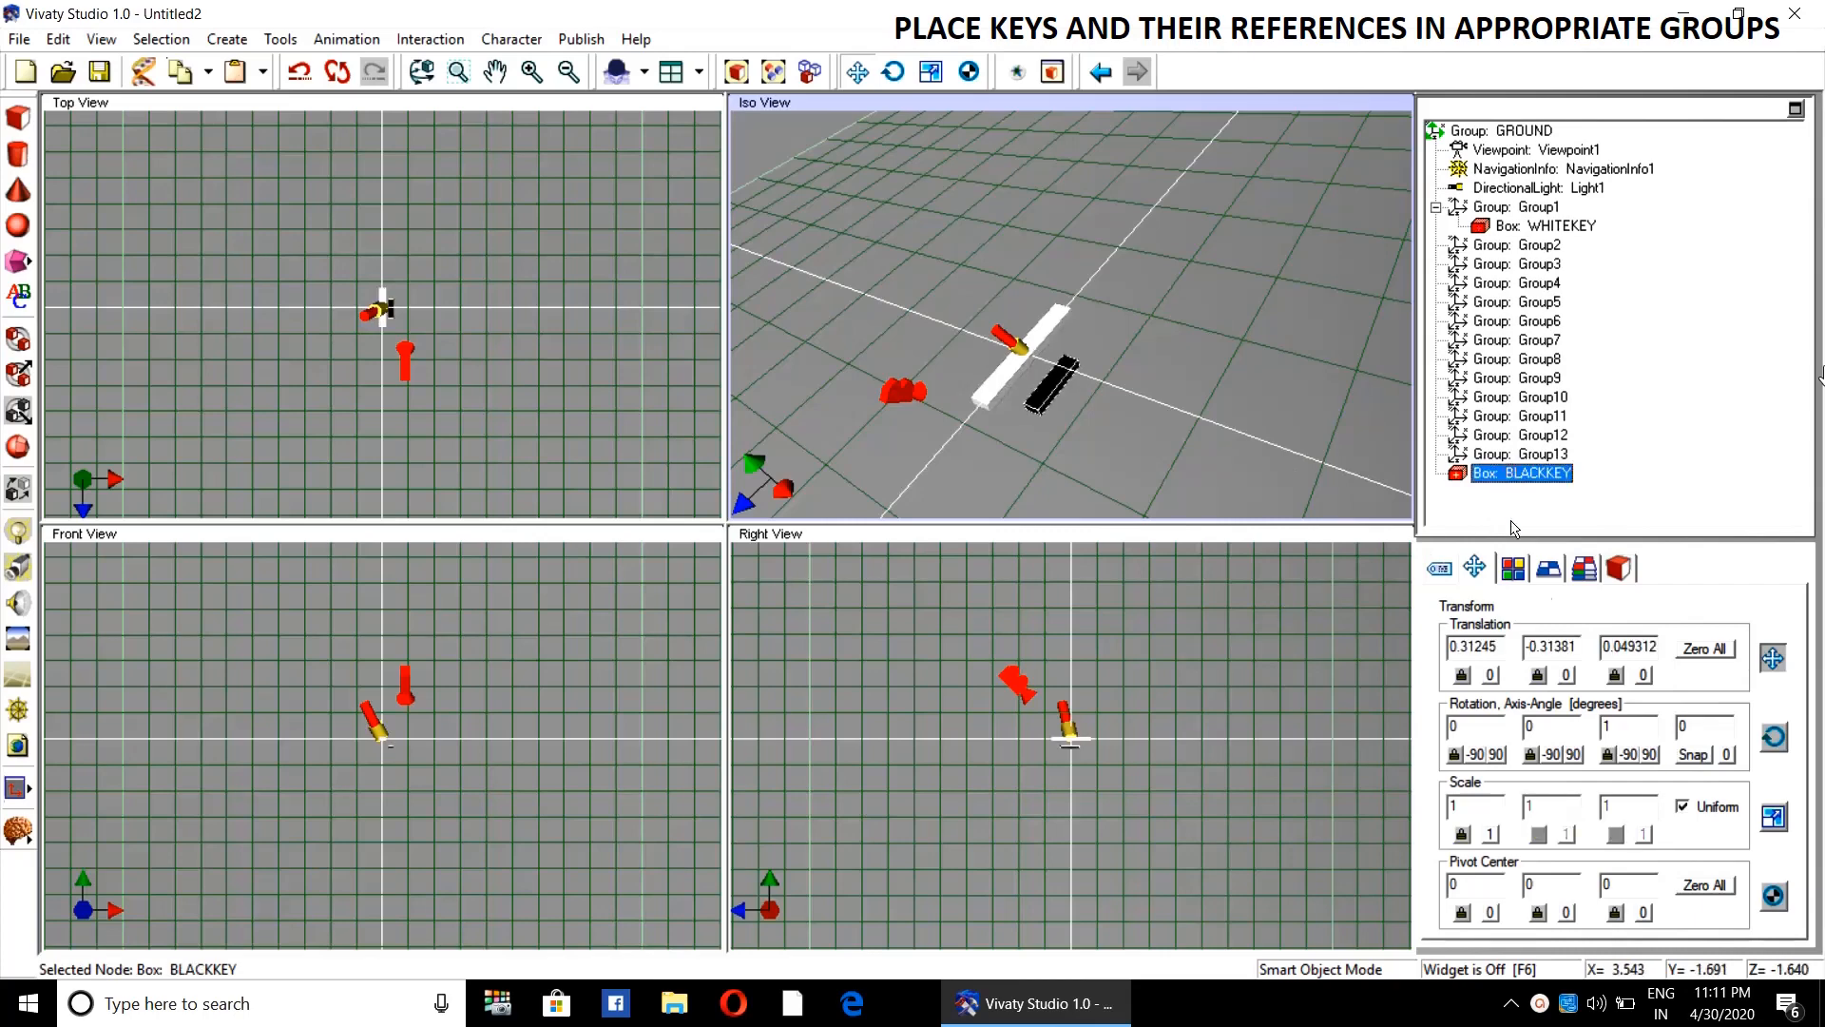
{"action": "left_click", "coordinate": [1693, 652]}
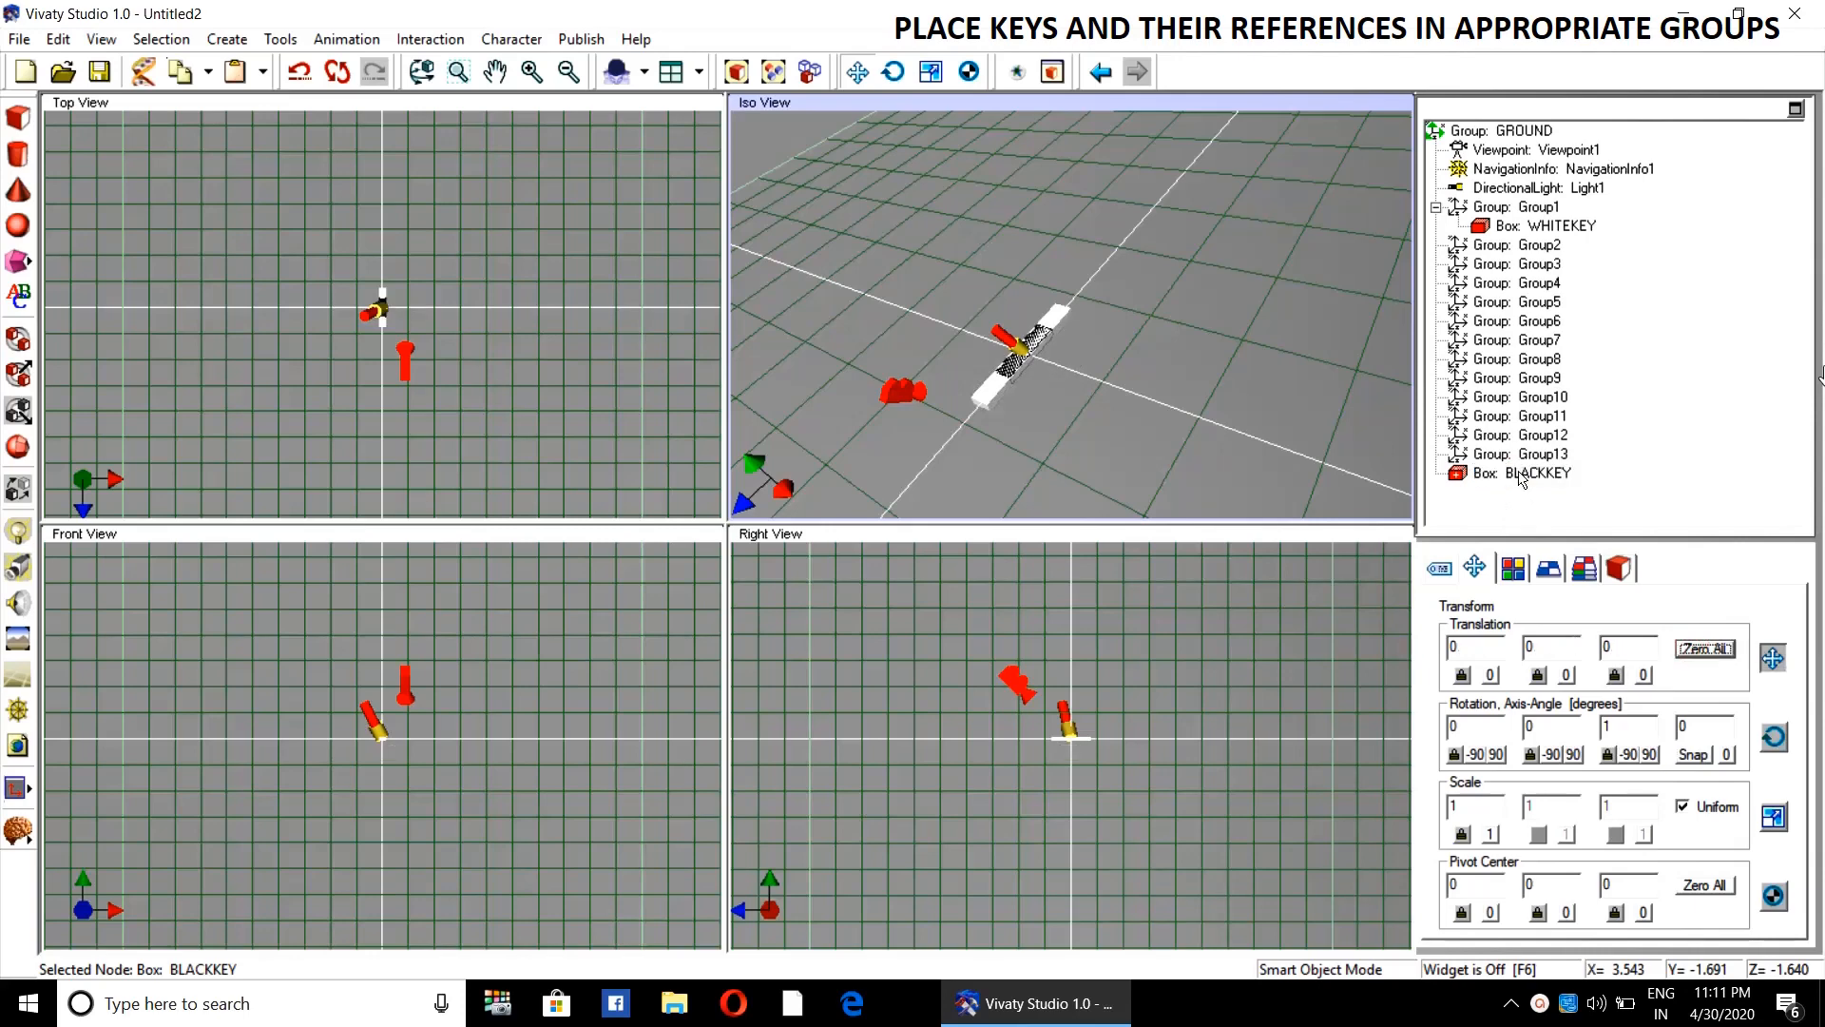
{"action": "left_click_drag", "start_coordinate": [1519, 479], "coordinate": [1524, 255]}
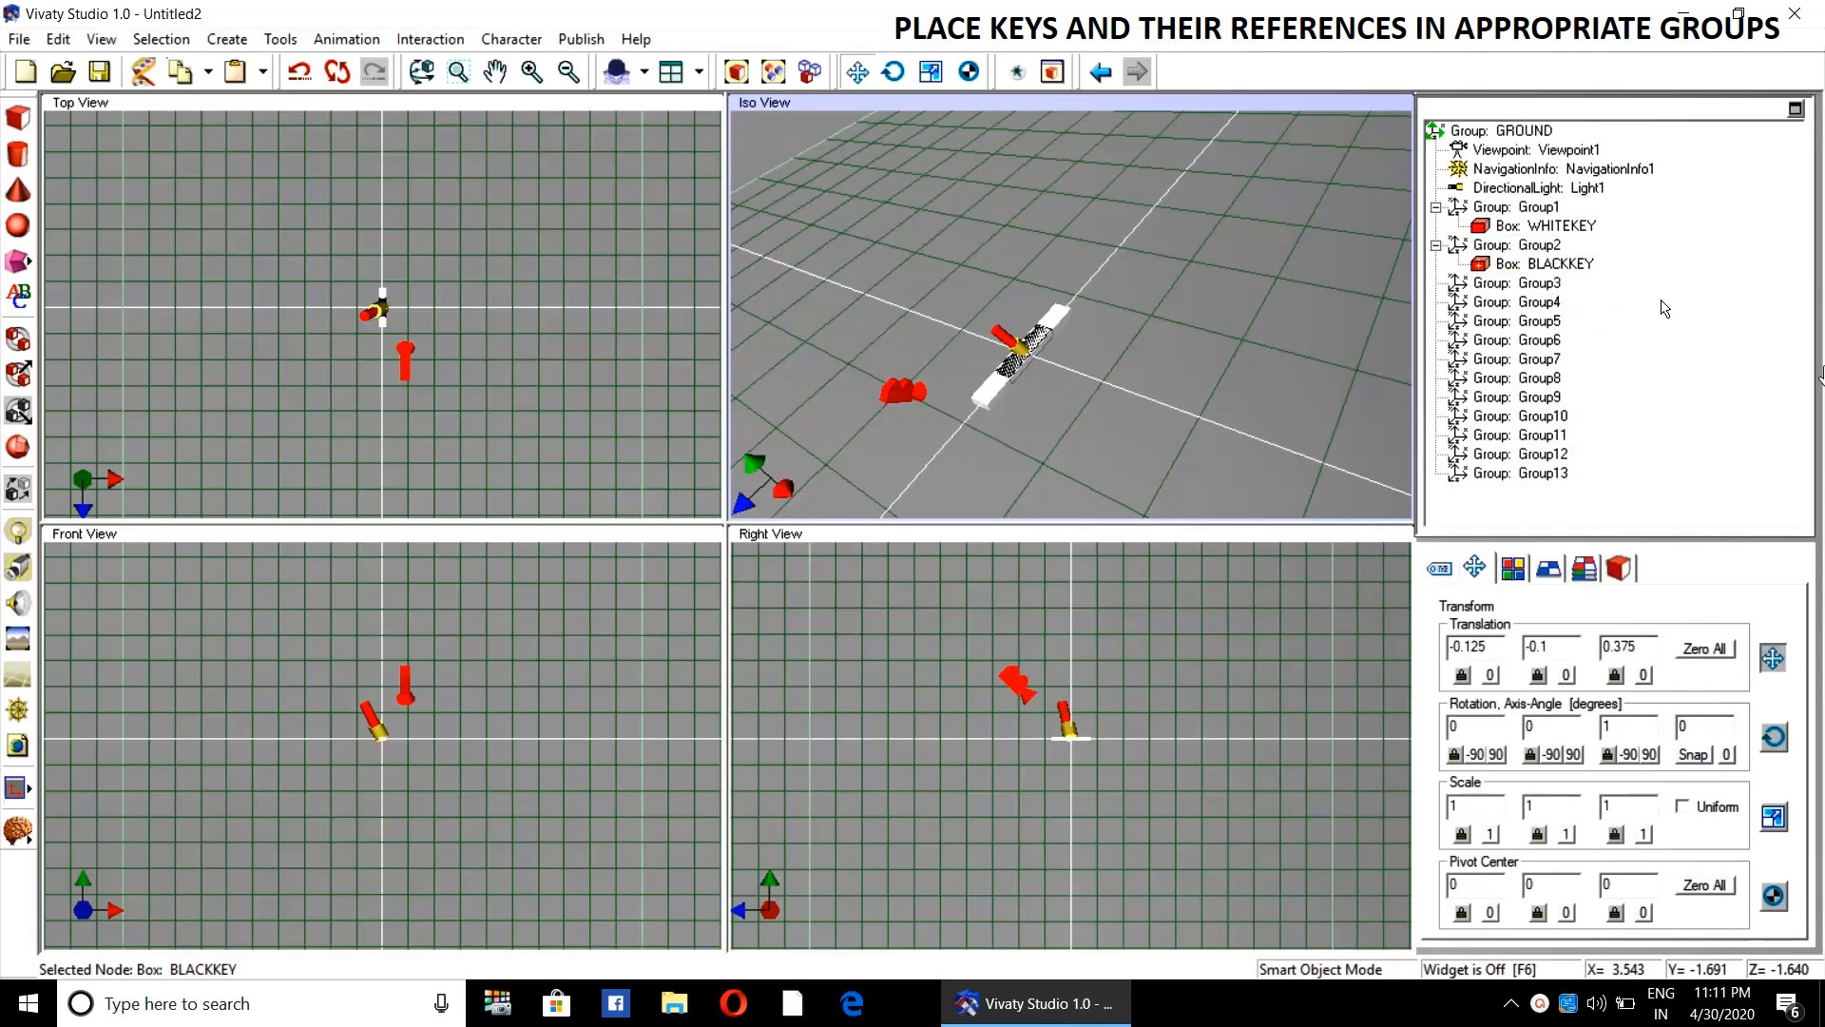
{"action": "left_click", "coordinate": [1069, 380]}
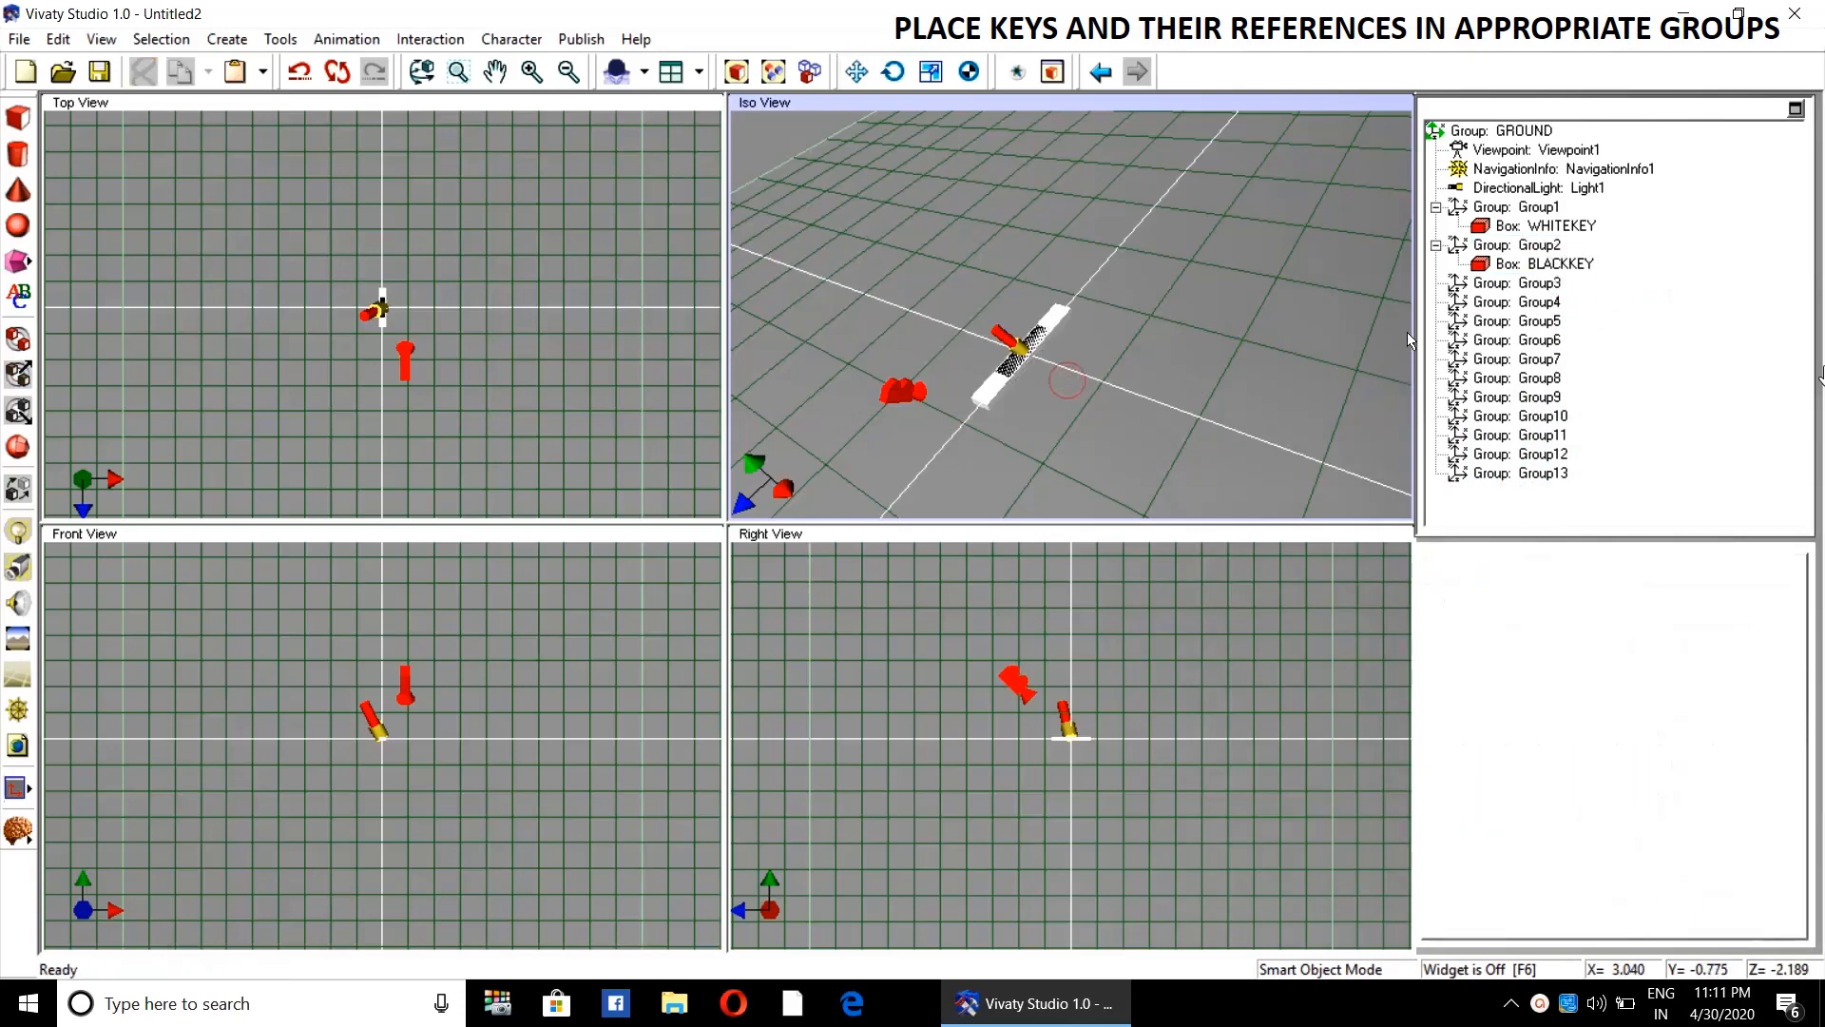
{"action": "left_click", "coordinate": [1540, 265]}
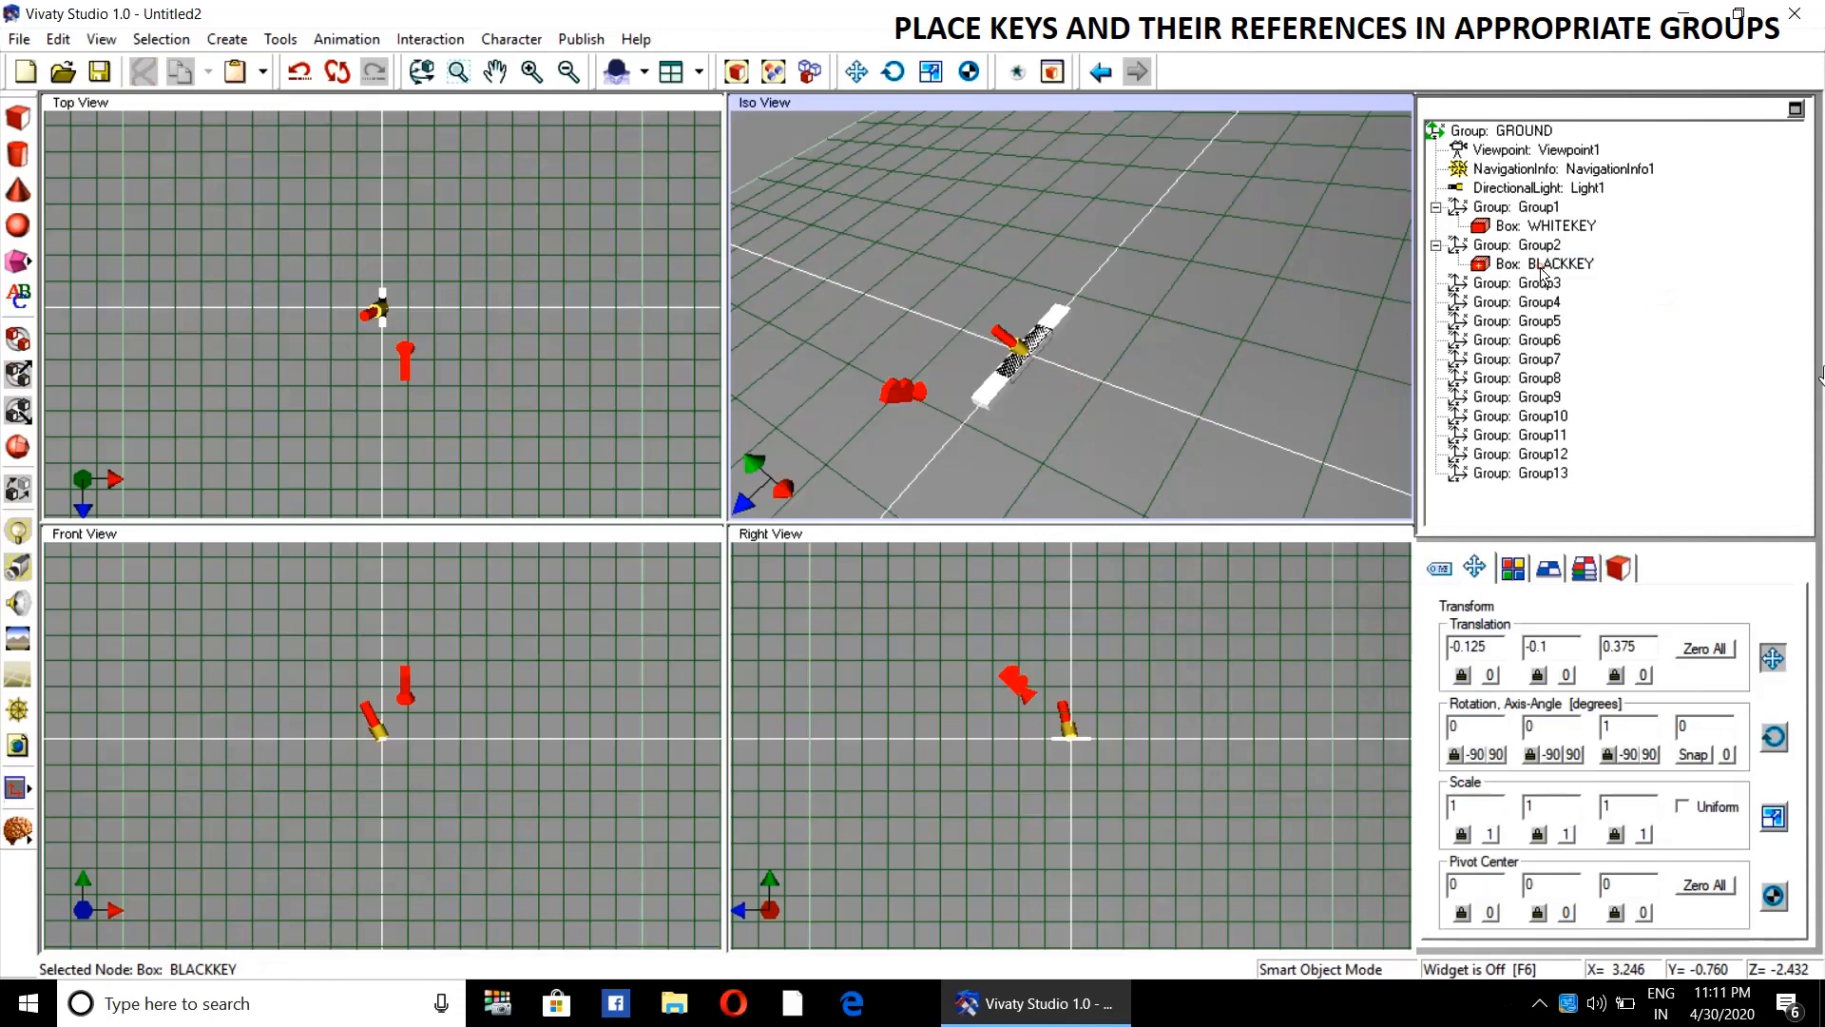
{"action": "left_click", "coordinate": [1705, 649]}
{"action": "left_click", "coordinate": [1249, 422]}
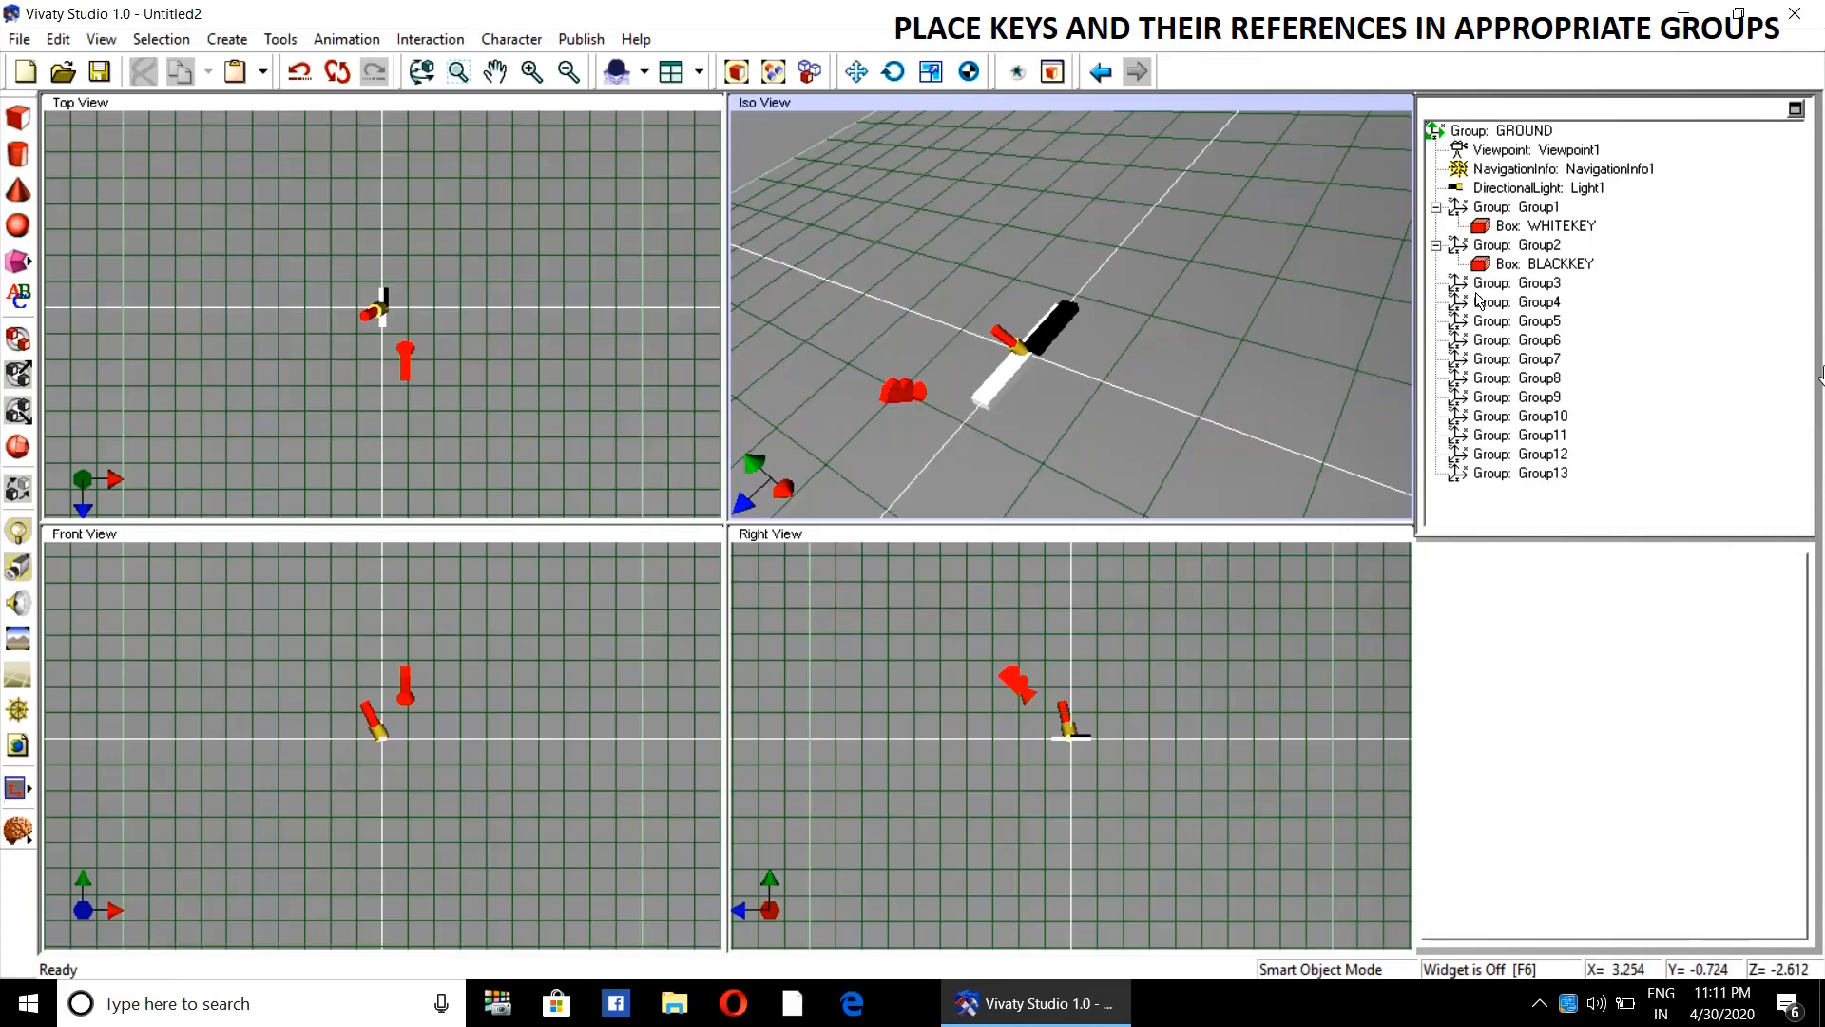
- Create a reference to the WHITEKEY box, move it into Group3 and zero its translation
{"action": "left_click", "coordinate": [1551, 228]}
{"action": "right_click", "coordinate": [1550, 229]}
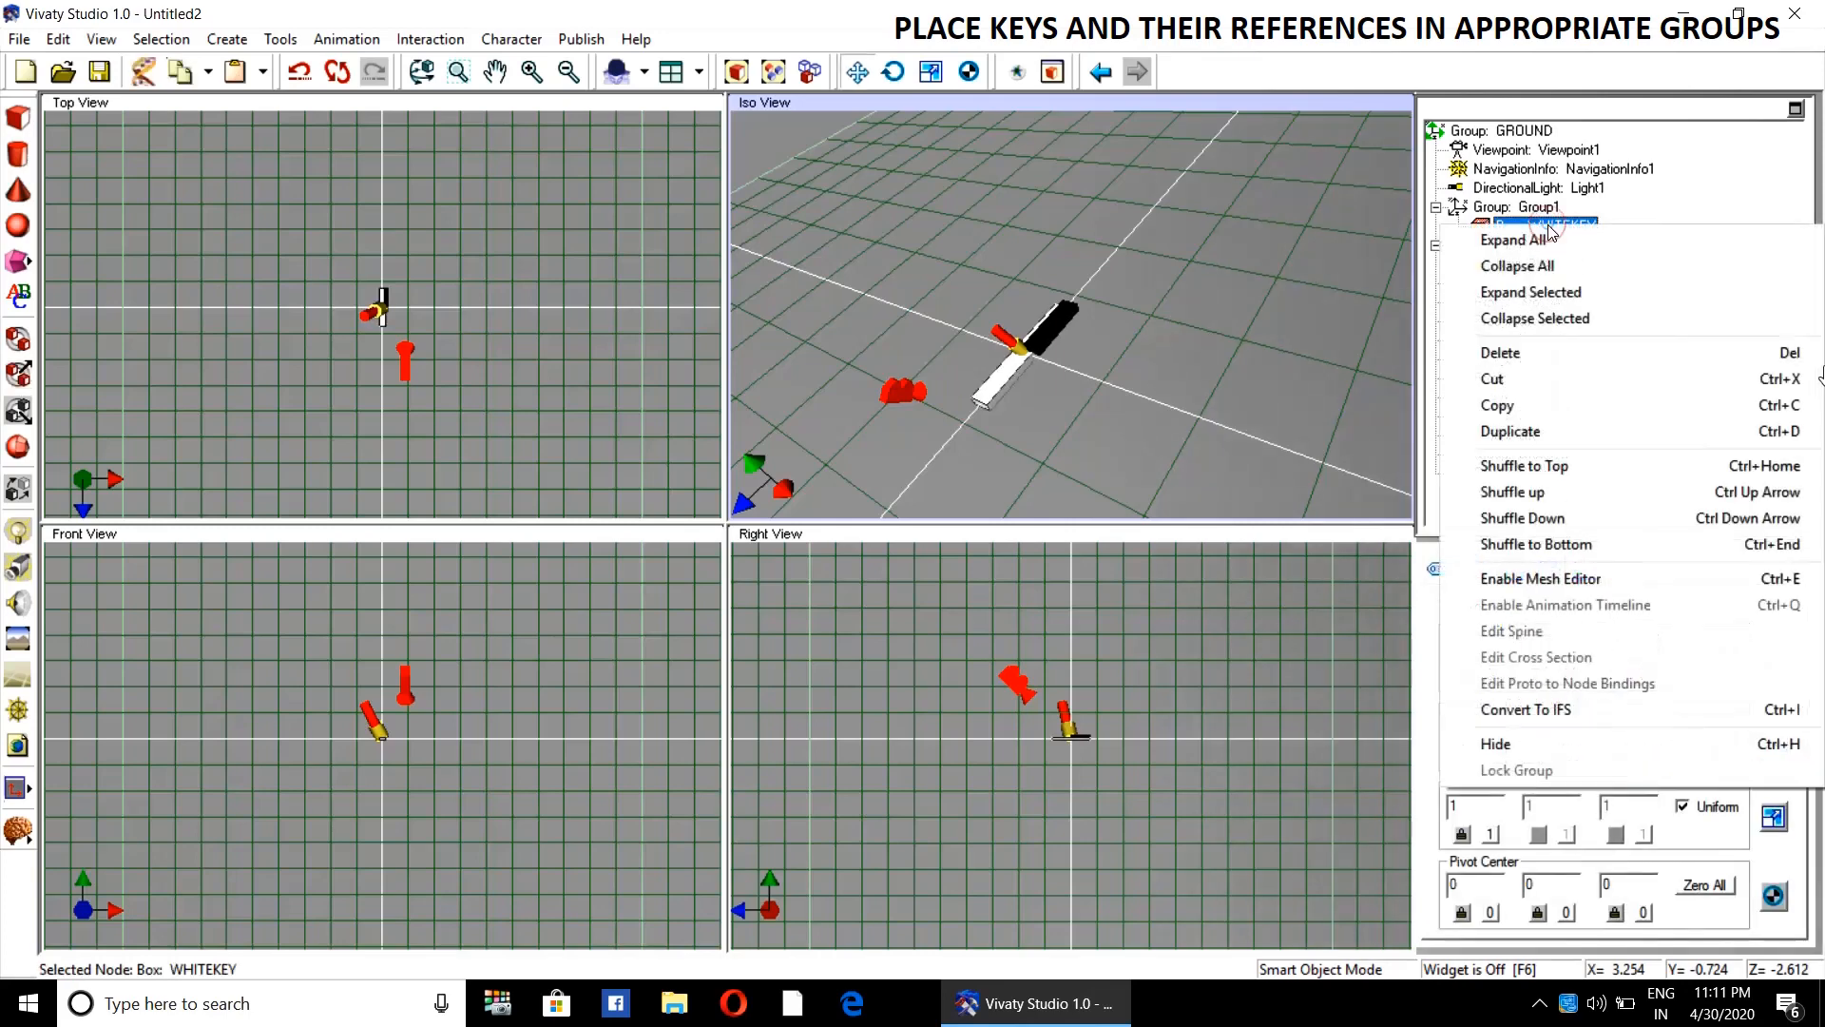
{"action": "left_click", "coordinate": [1553, 405]}
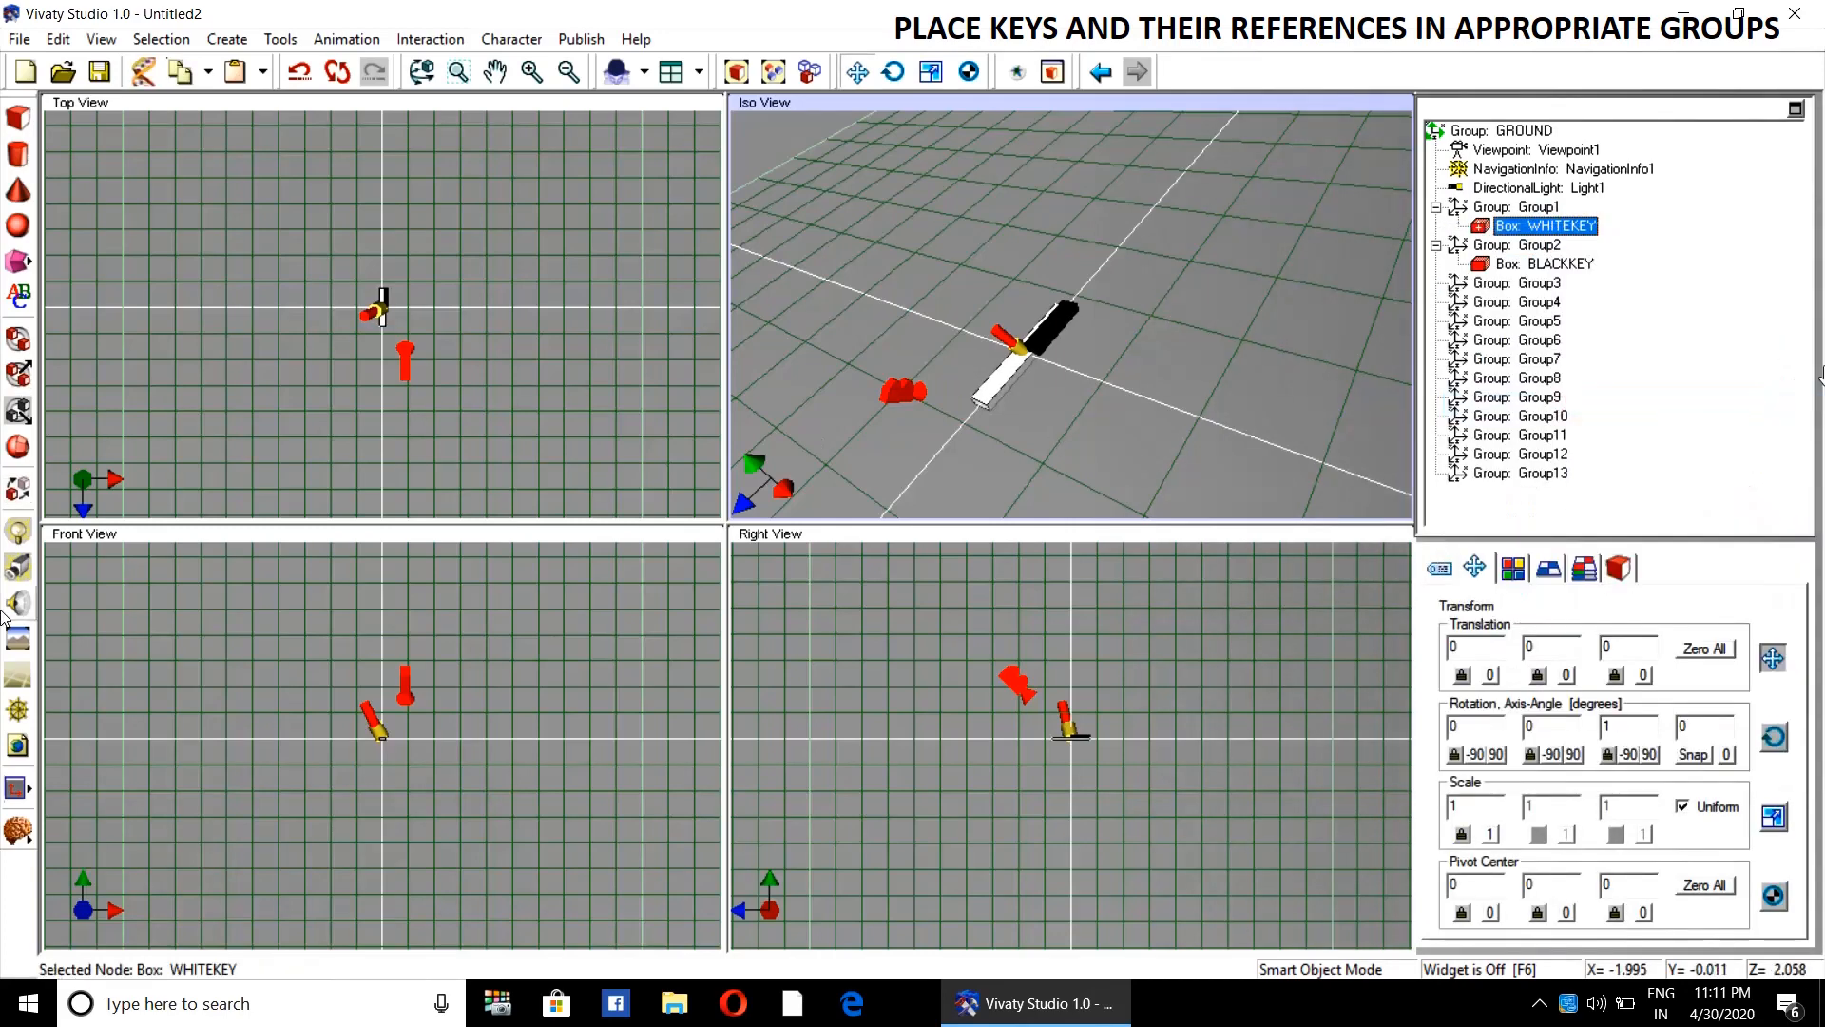
{"action": "left_click", "coordinate": [18, 488]}
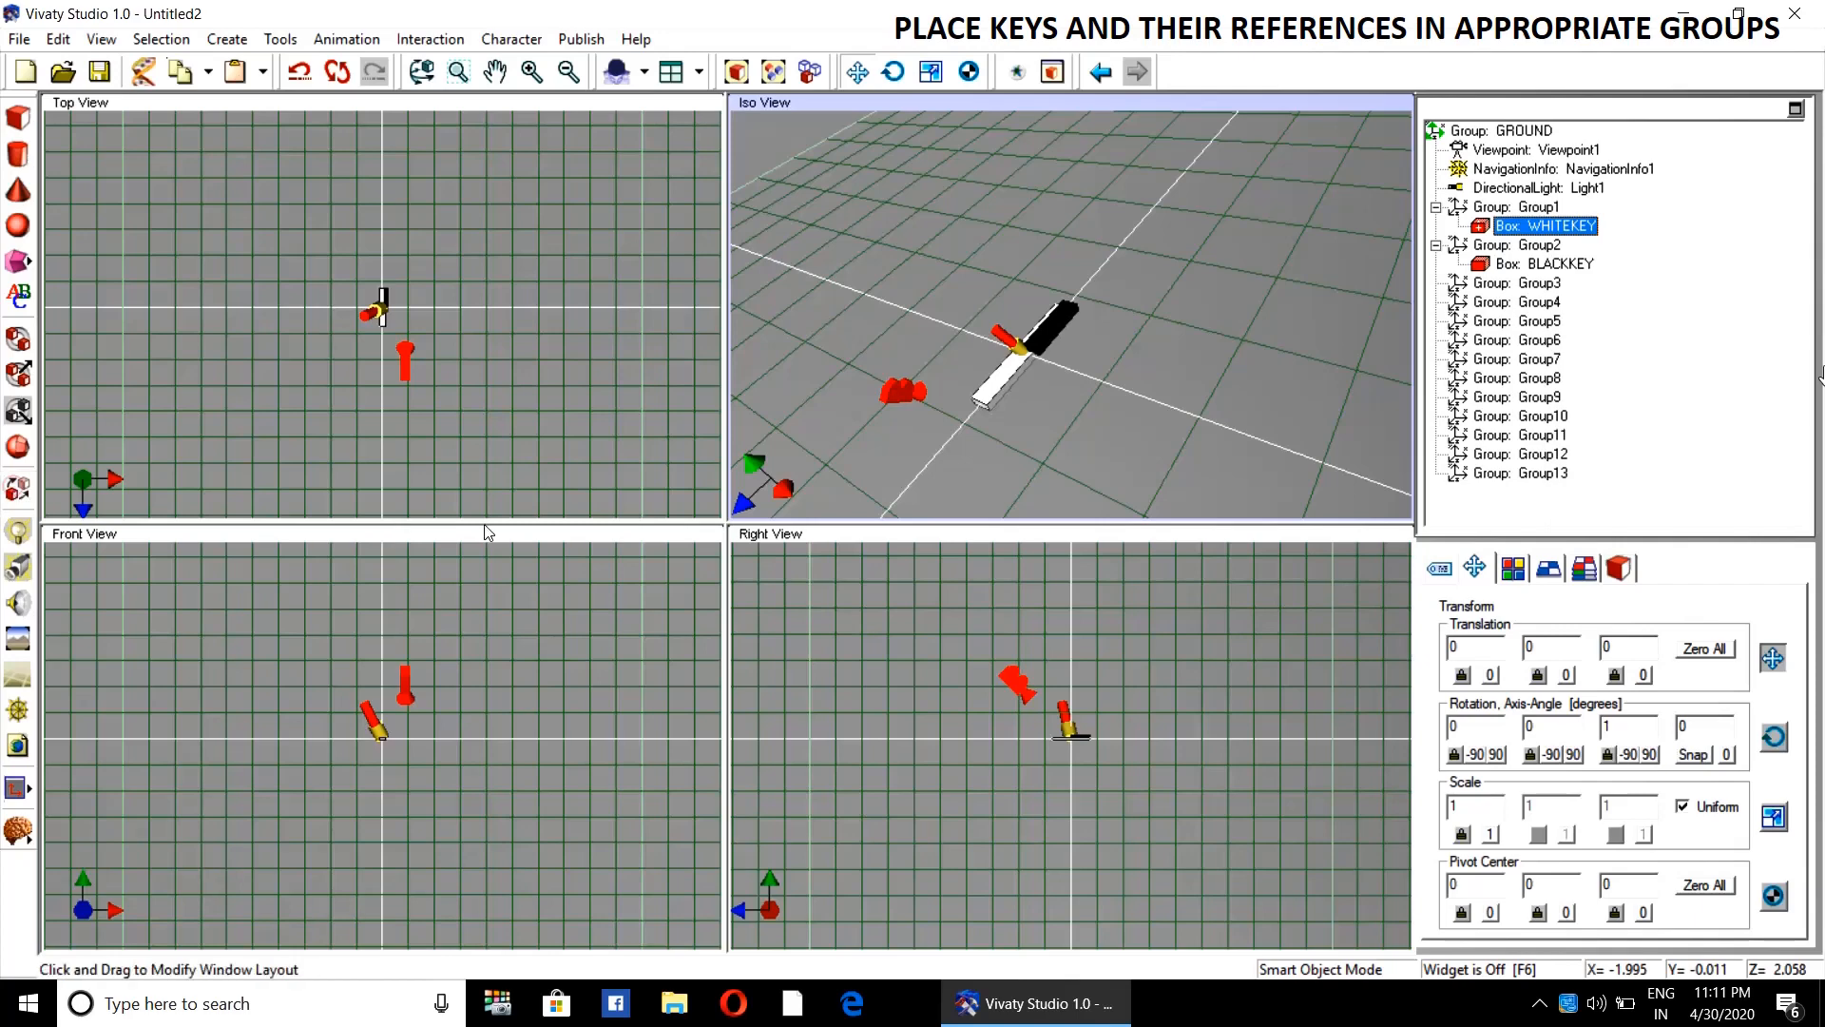
{"action": "left_click", "coordinate": [1061, 456]}
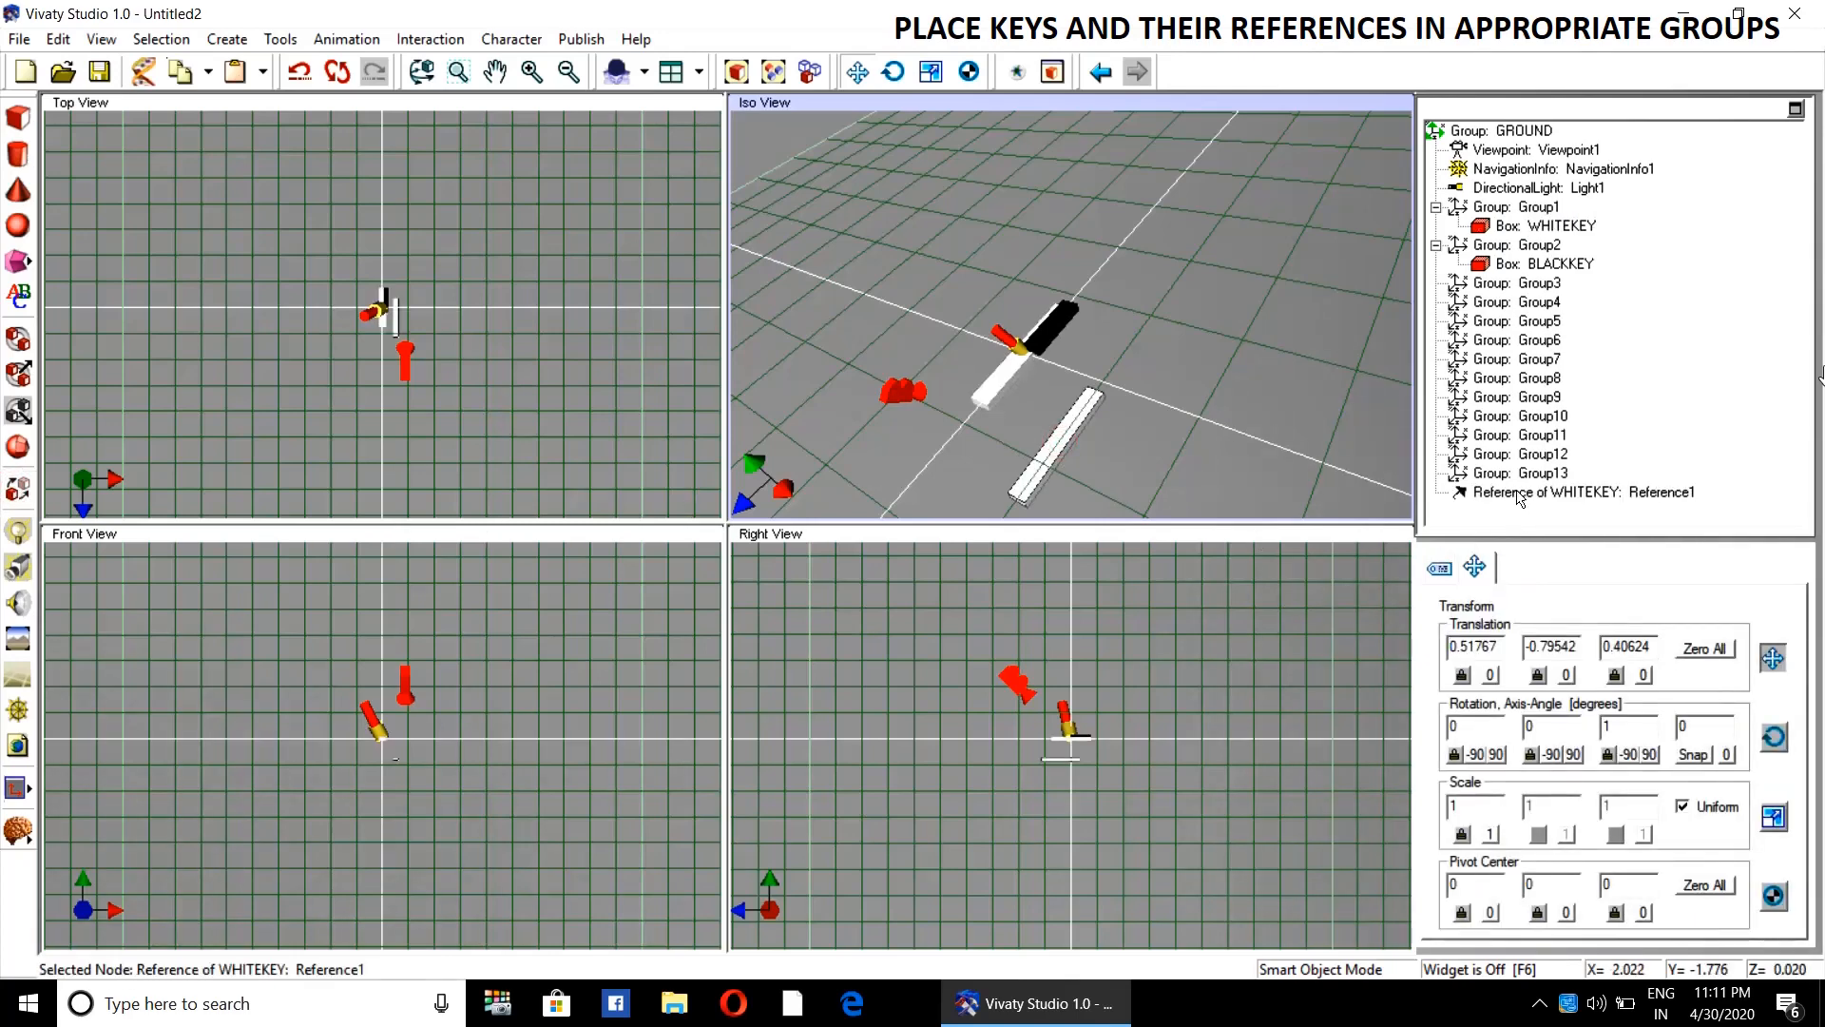
{"action": "left_click_drag", "start_coordinate": [1518, 495], "coordinate": [1518, 284]}
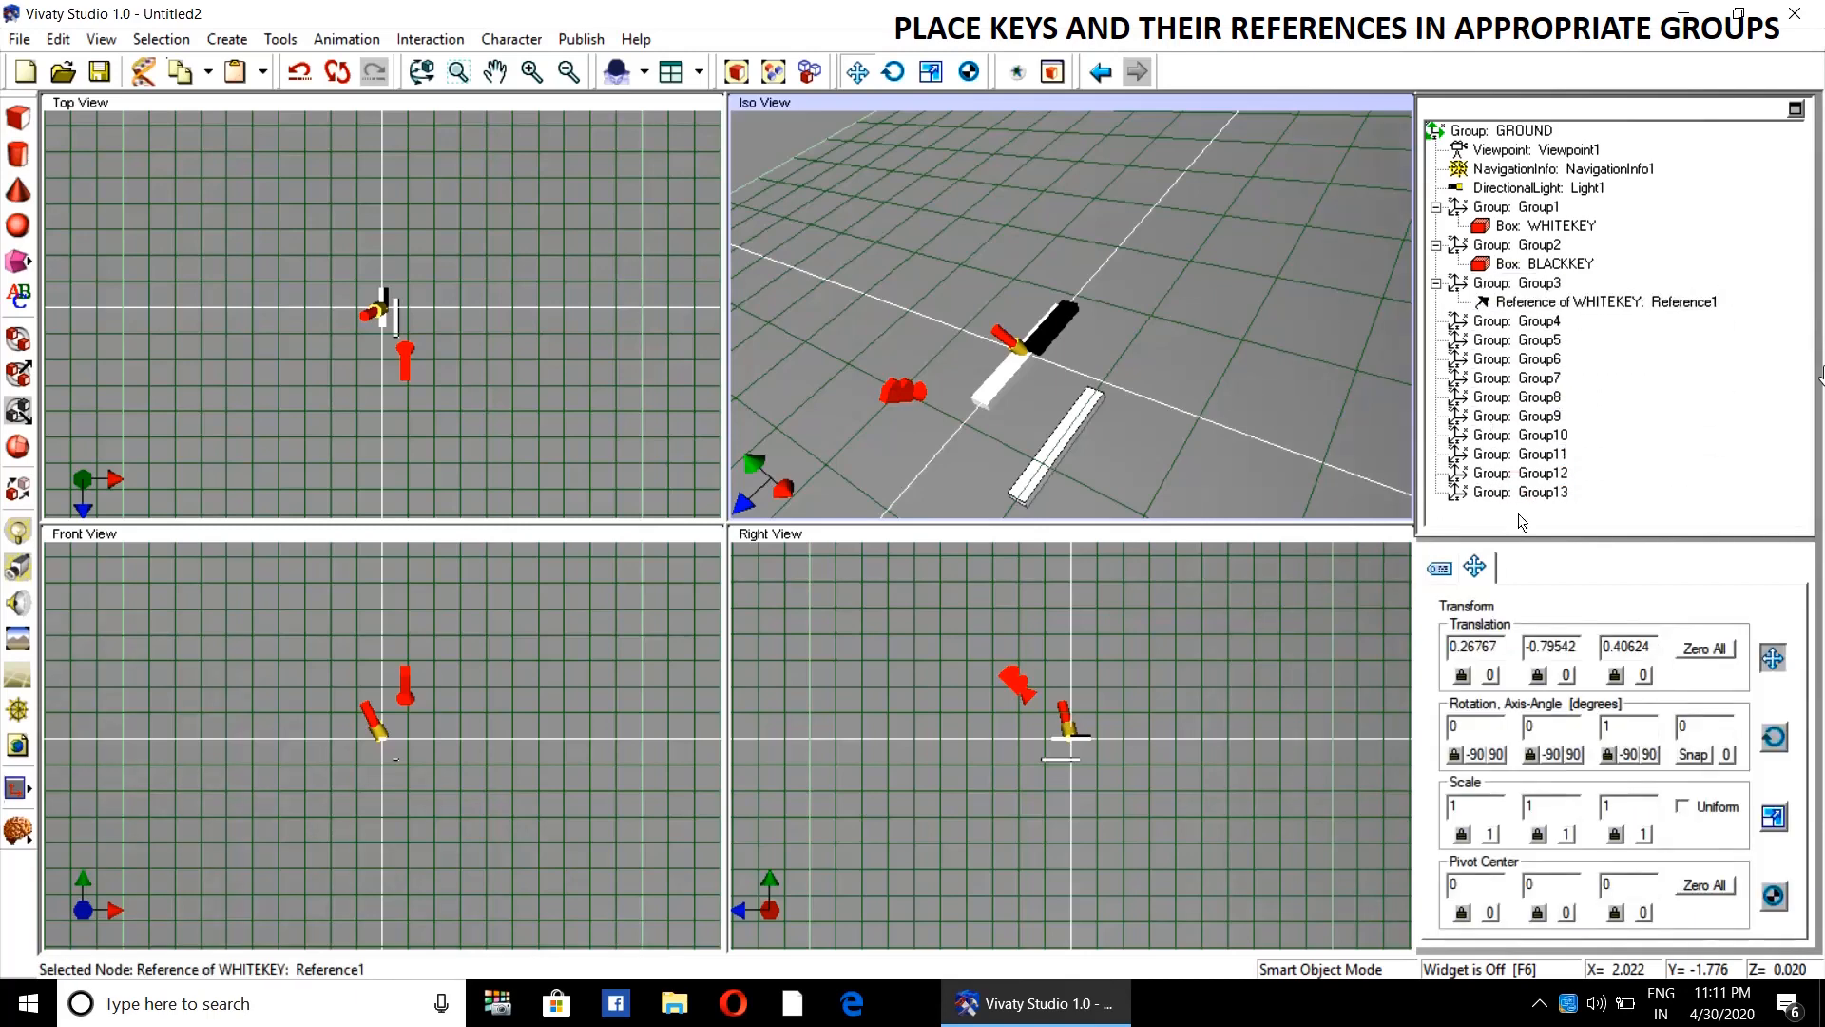
{"action": "left_click", "coordinate": [1701, 649]}
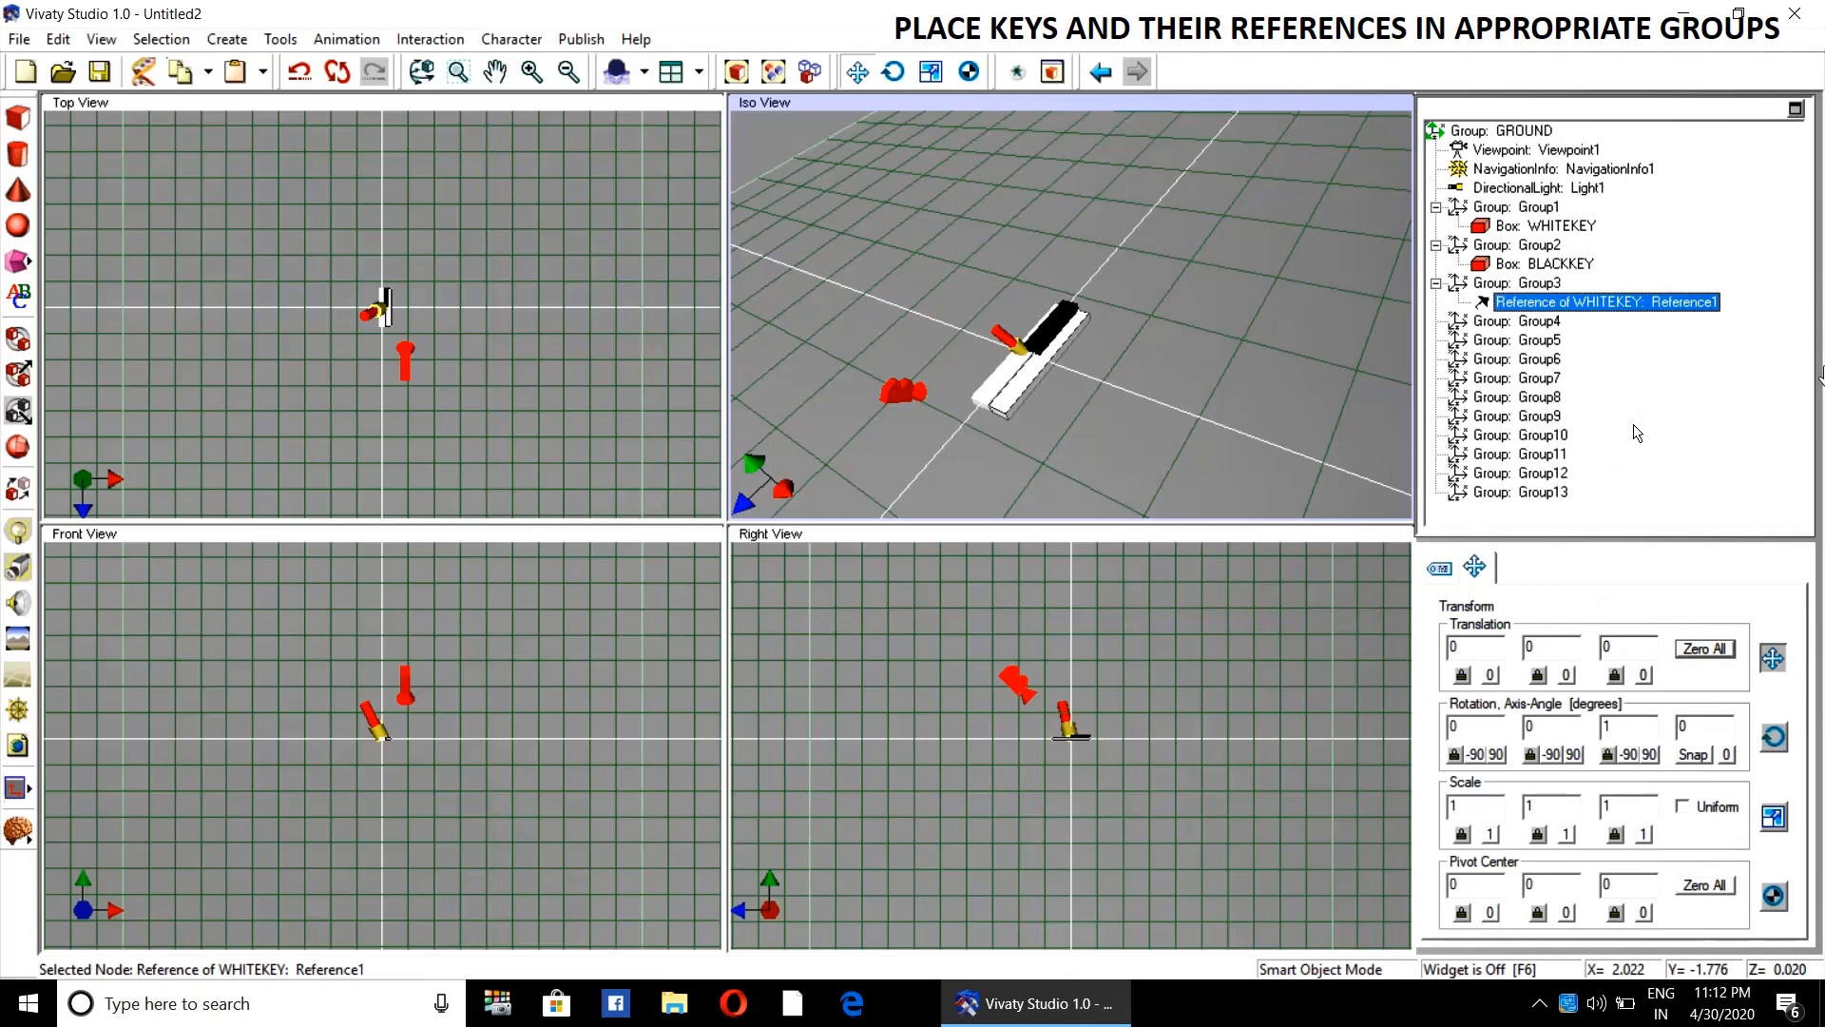
- Create a reference to the BLACKKEY box, move it into Group4 and zero its translation
{"action": "left_click", "coordinate": [1557, 265]}
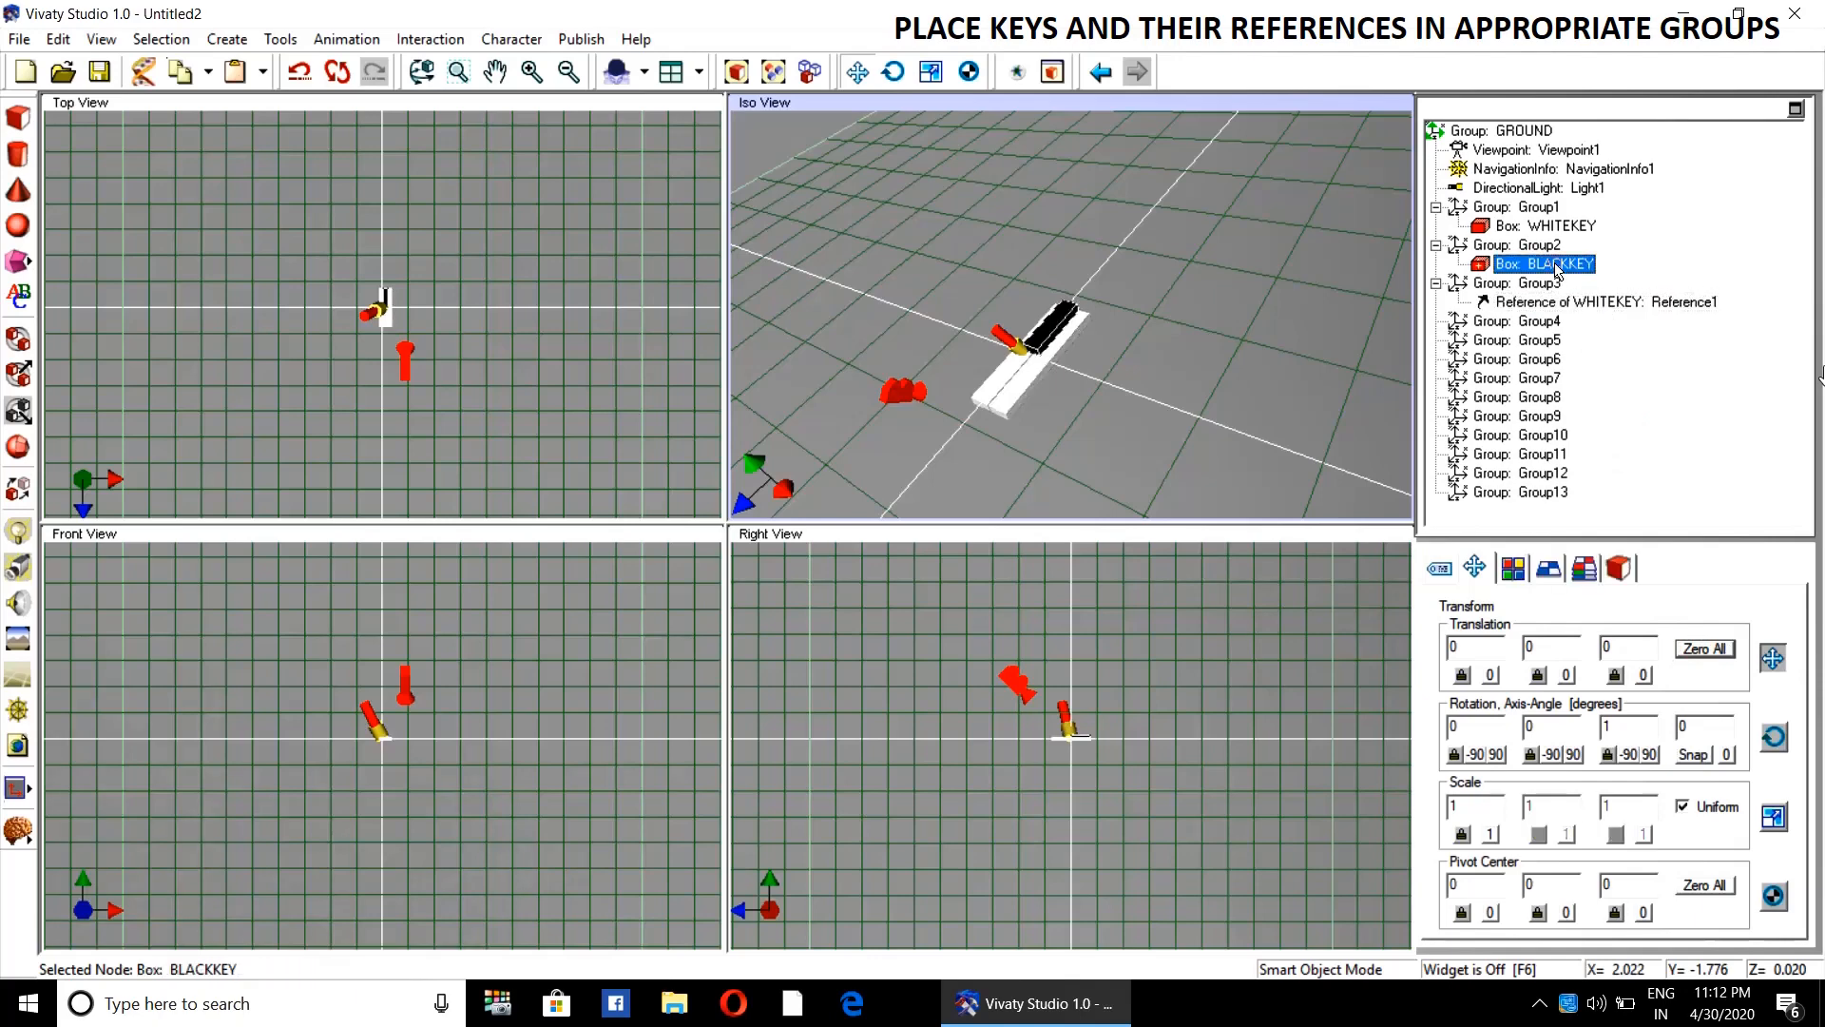
{"action": "right_click", "coordinate": [1553, 266]}
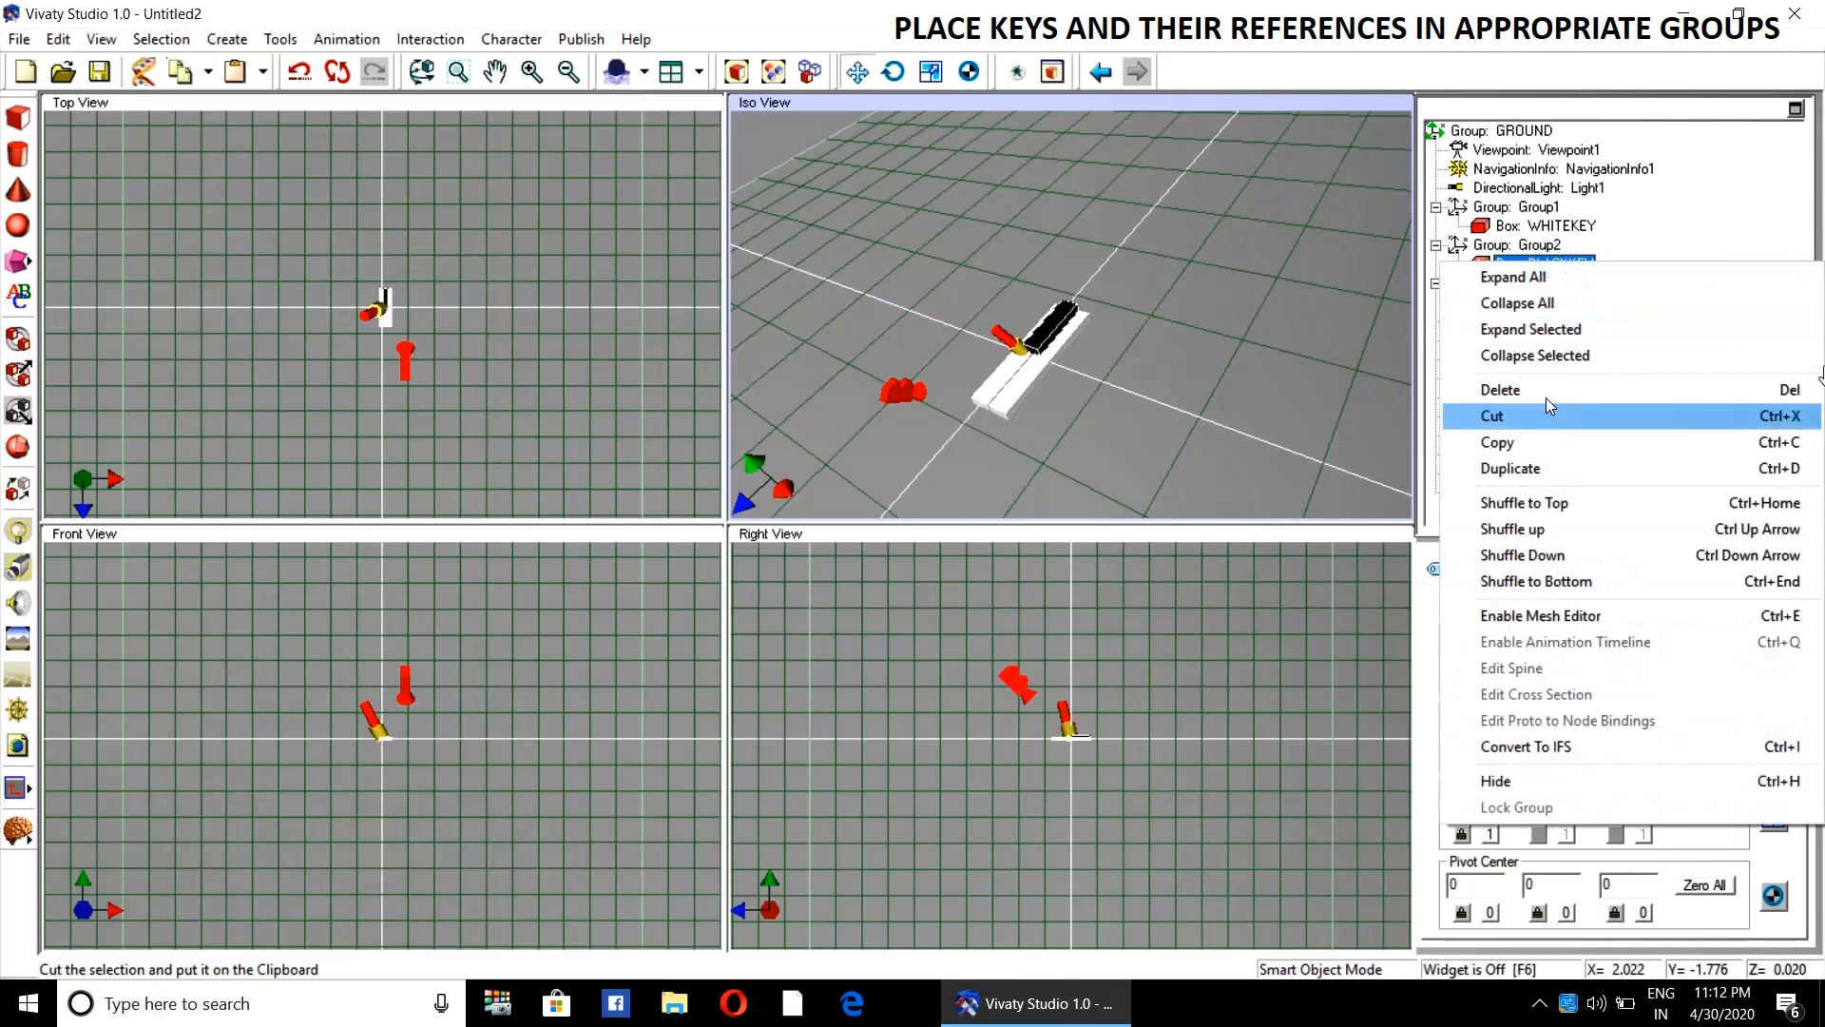
{"action": "left_click", "coordinate": [1548, 440]}
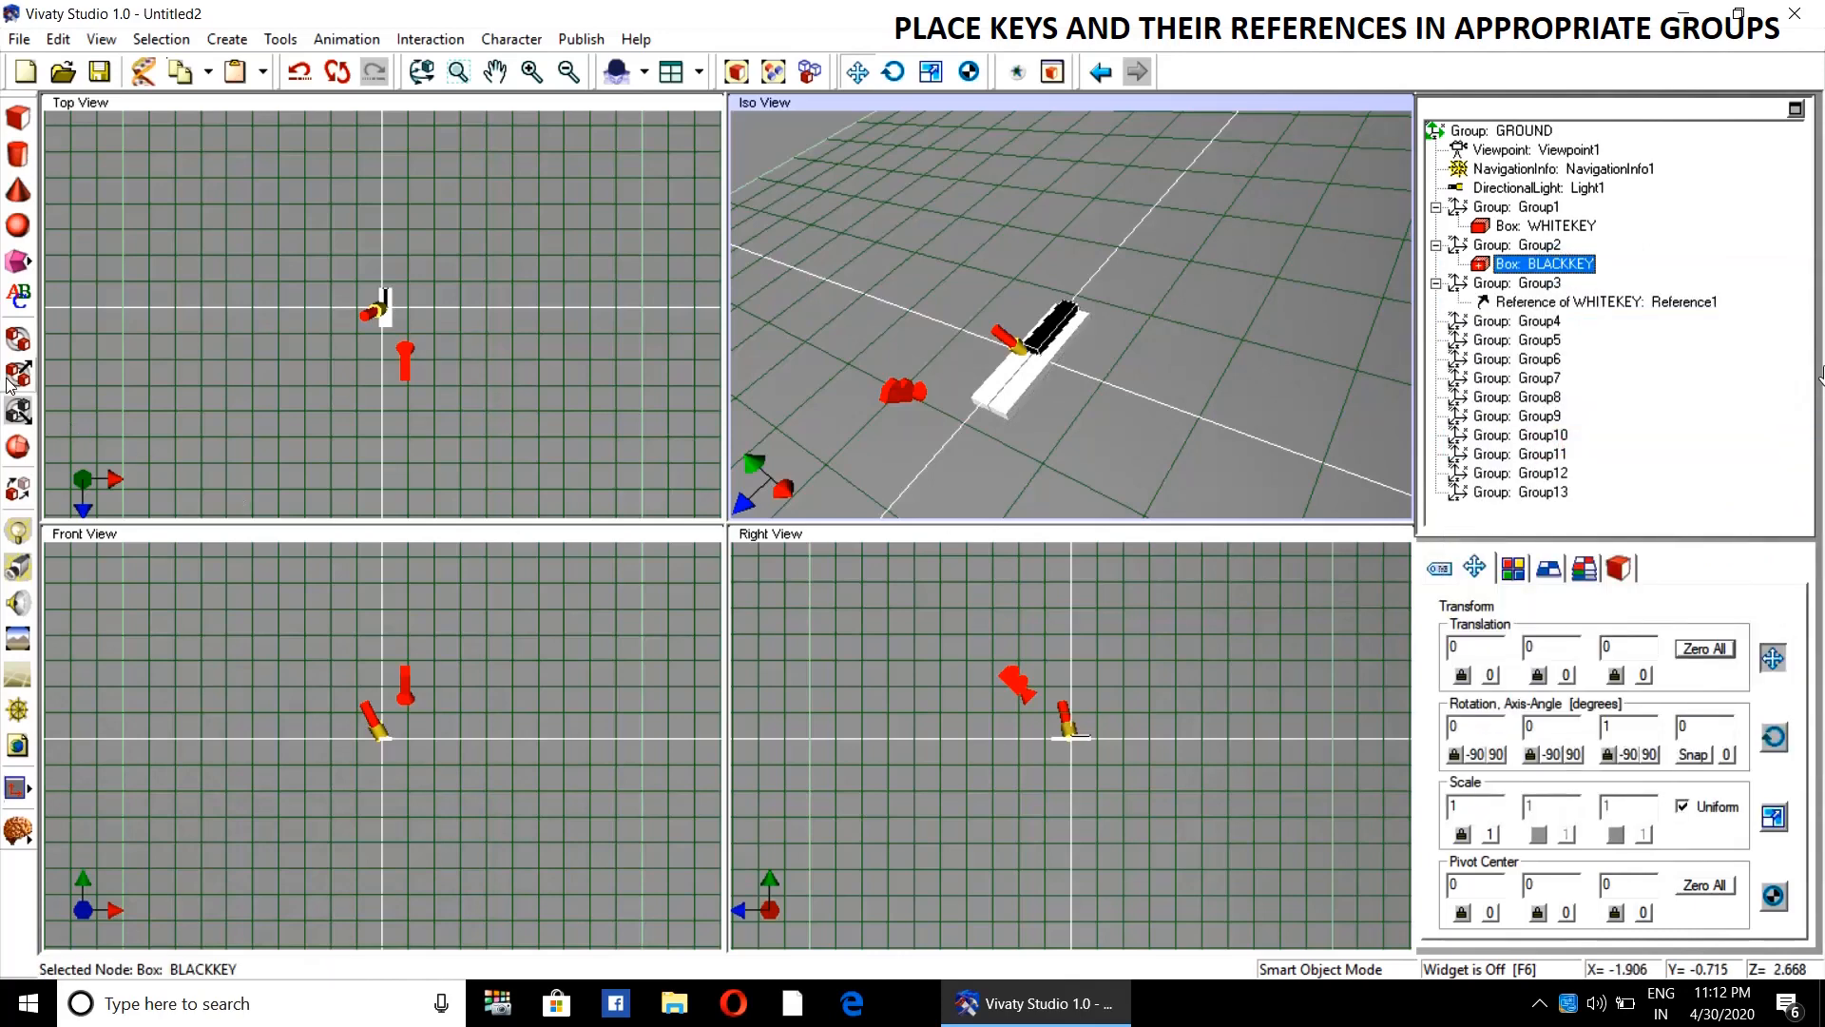
{"action": "left_click", "coordinate": [1161, 430]}
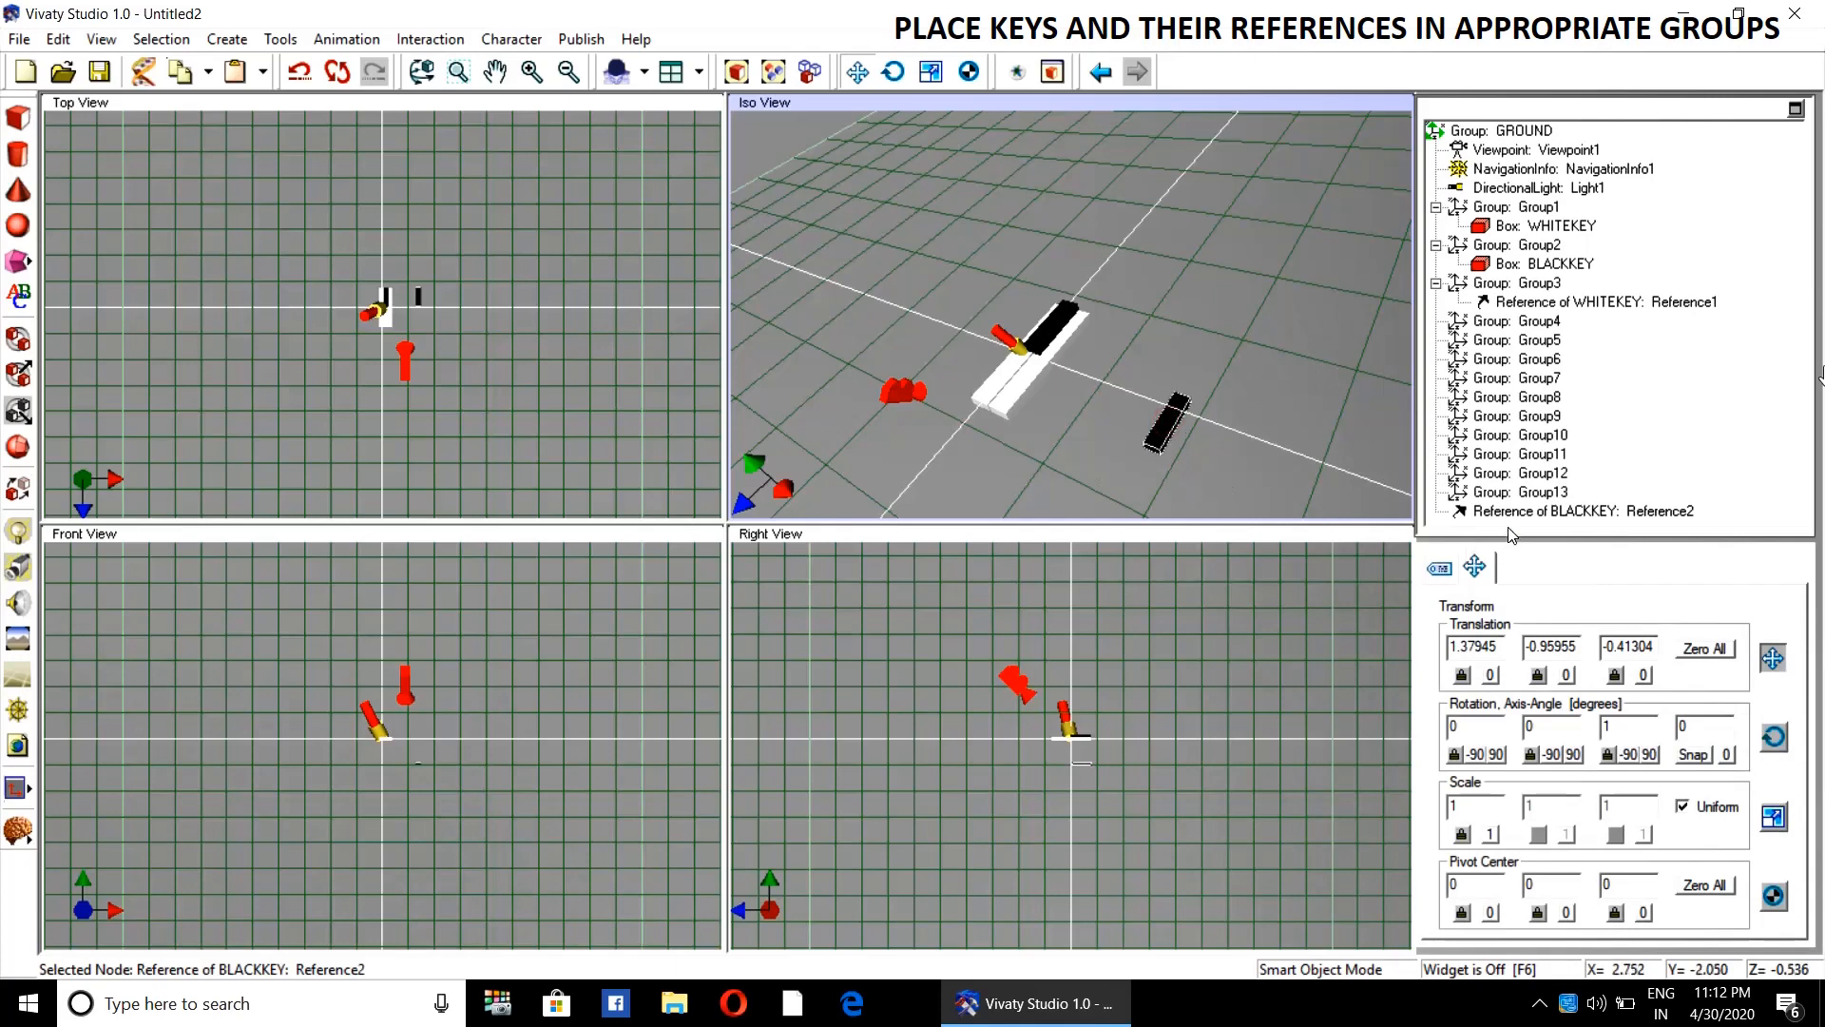
{"action": "left_click_drag", "start_coordinate": [1509, 521], "coordinate": [1514, 321]}
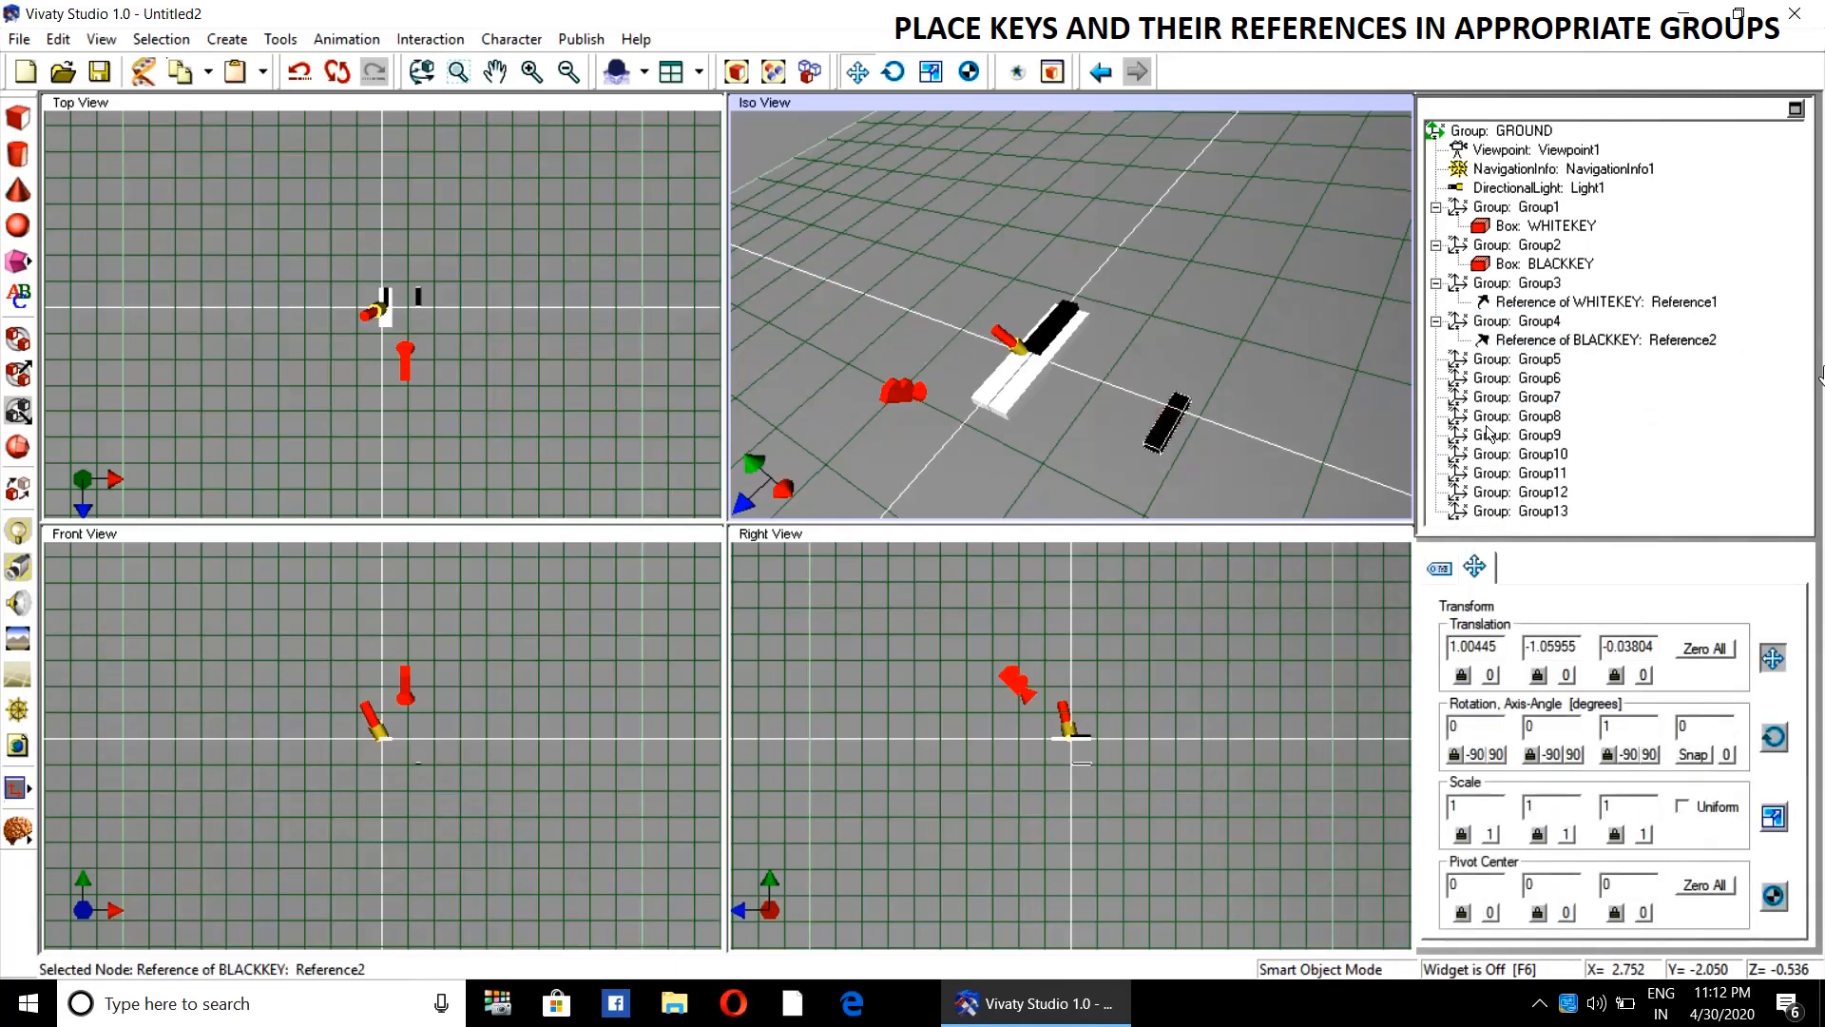
{"action": "left_click", "coordinate": [1705, 650]}
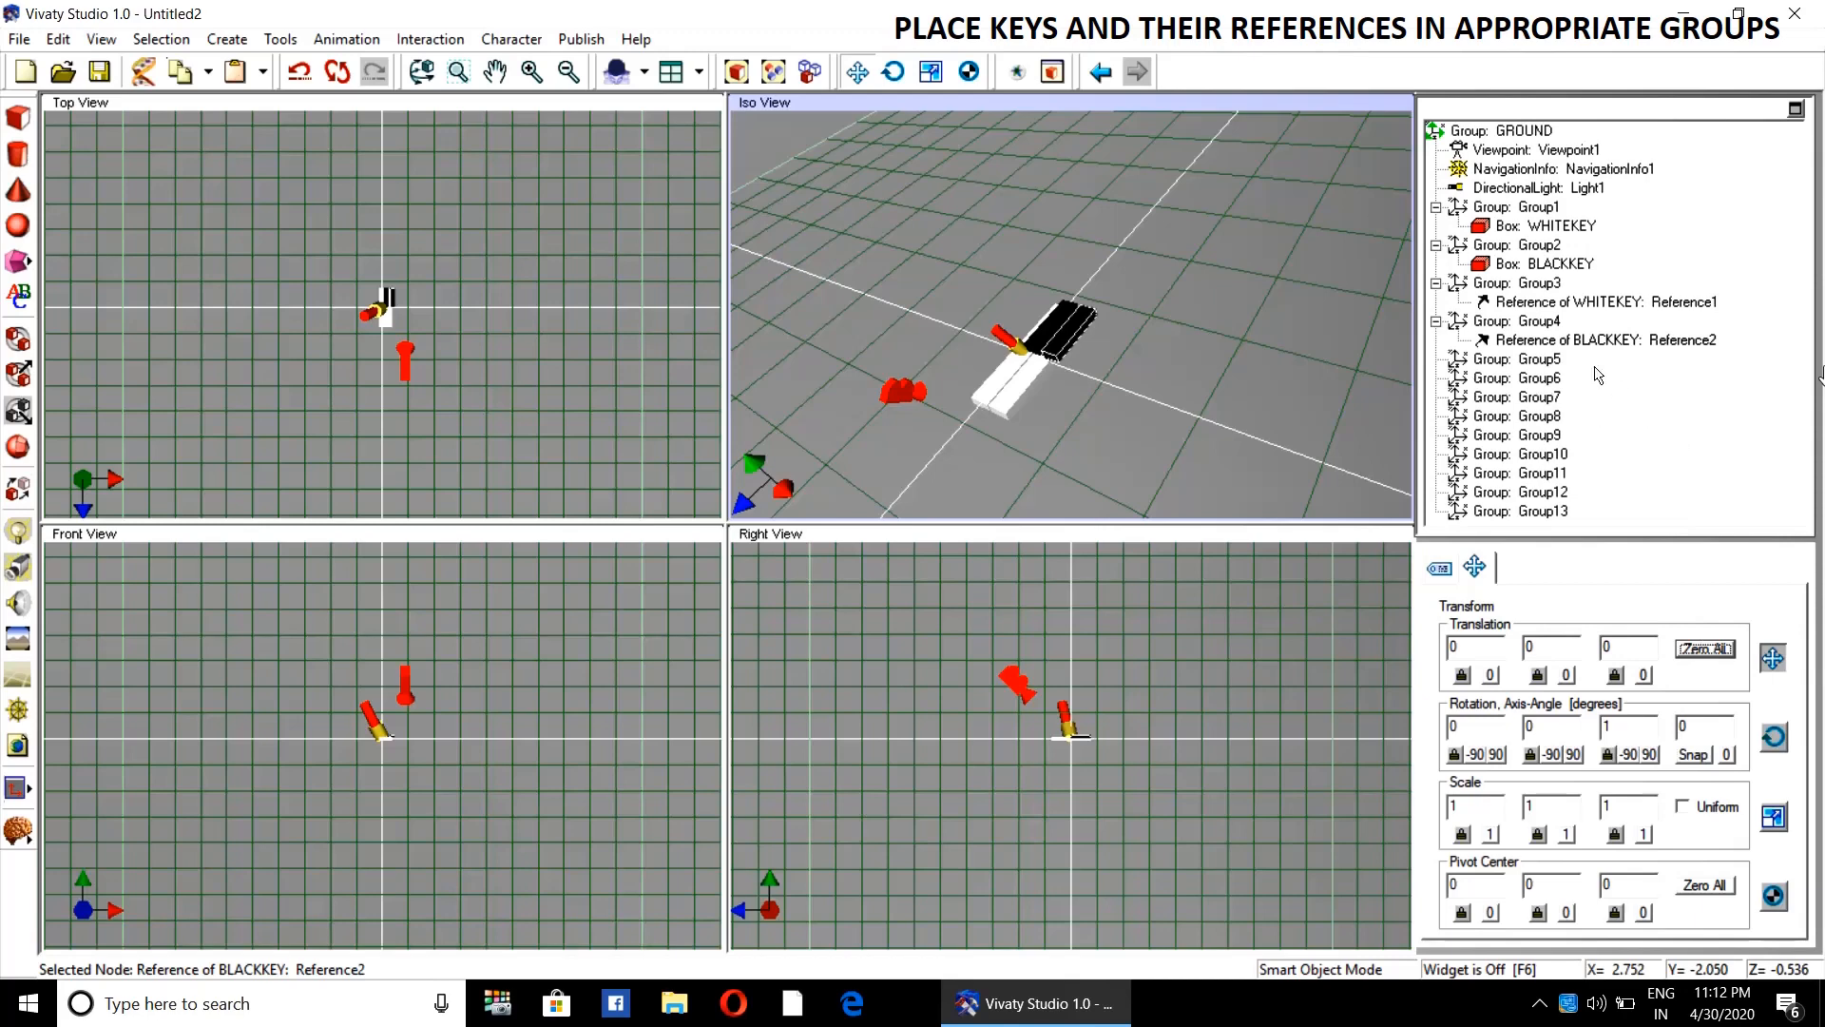
- Create a second reference to the WHITEKEY box, move it into Group5 and zero its translation
{"action": "right_click", "coordinate": [1556, 228]}
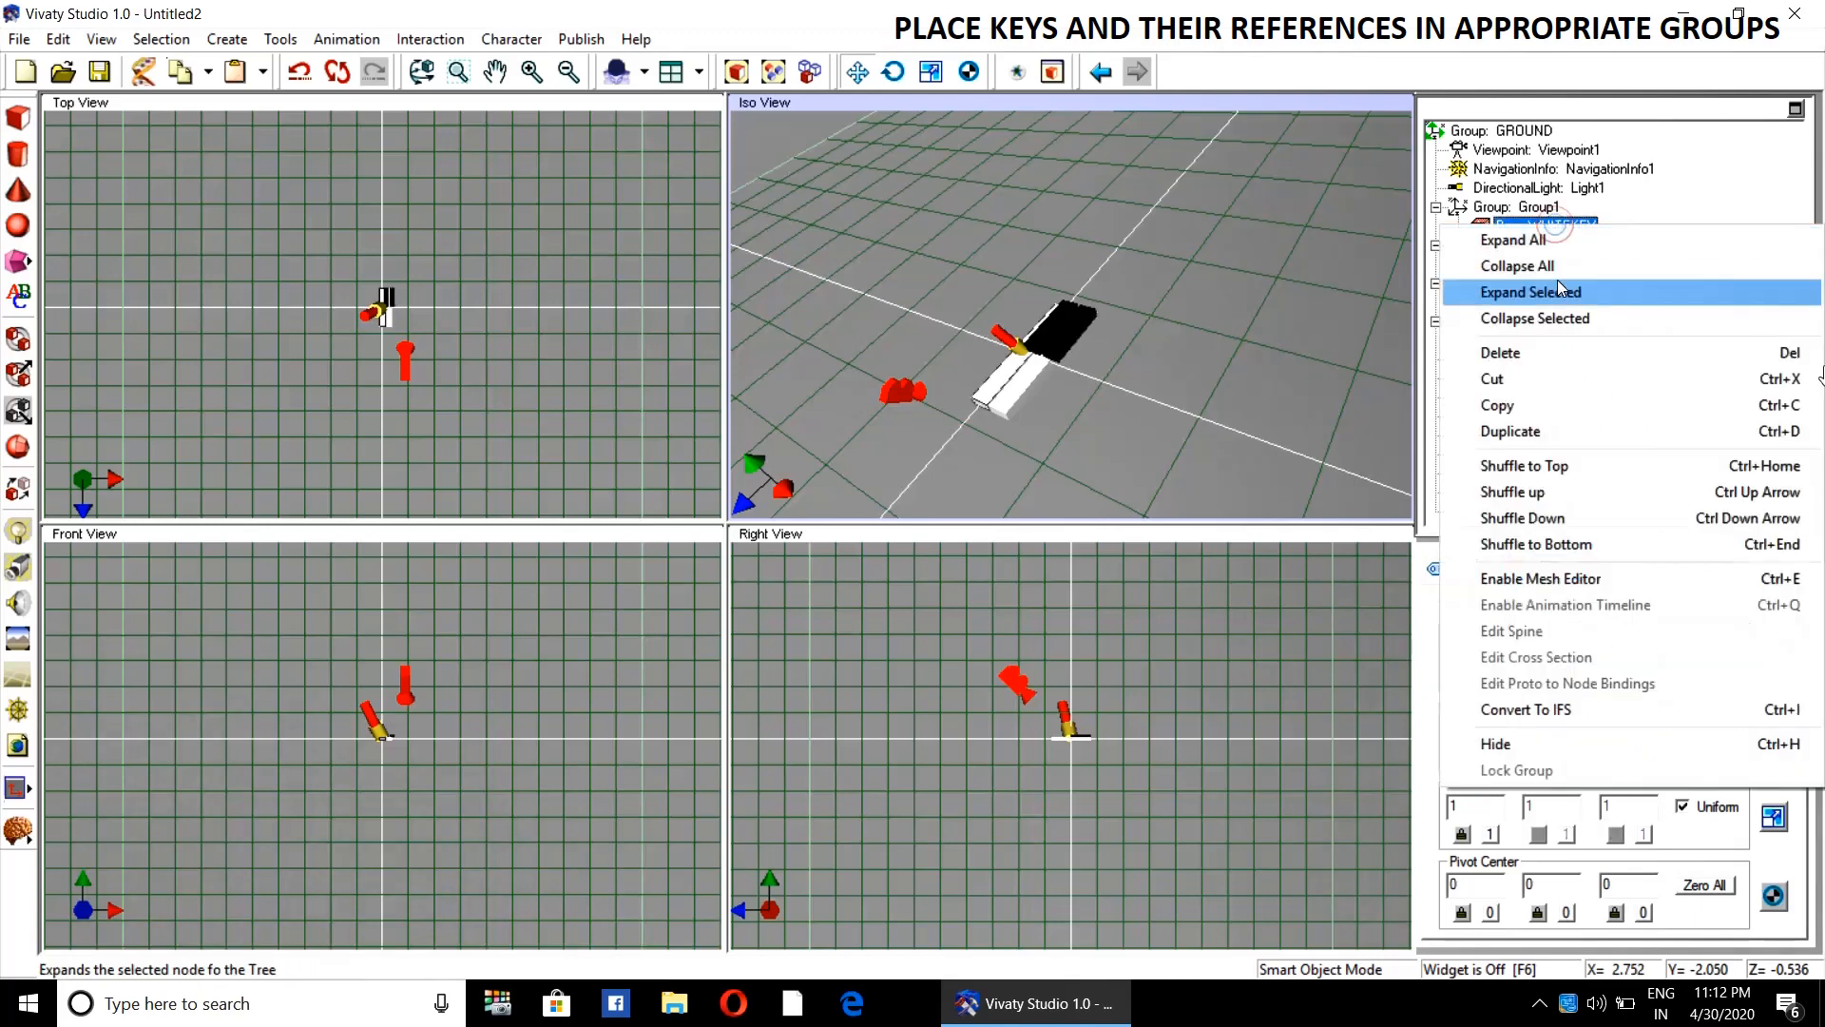
{"action": "left_click", "coordinate": [1560, 404]}
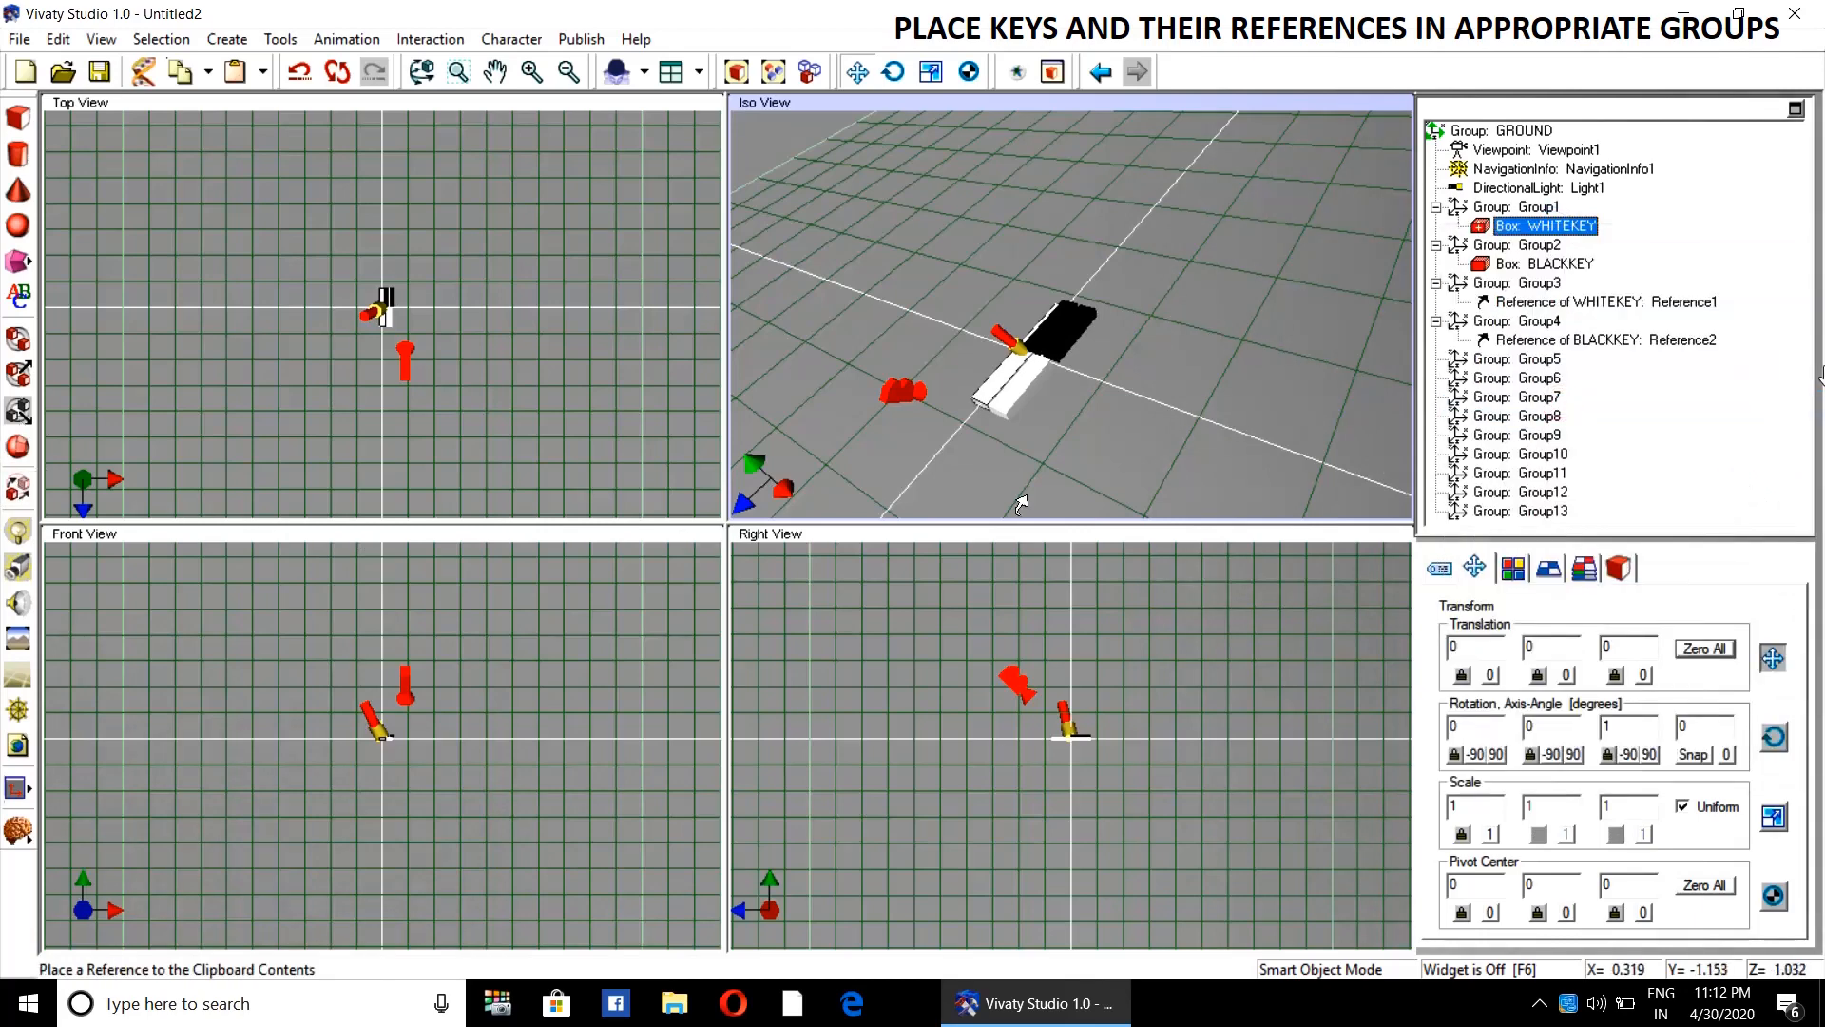
{"action": "left_click", "coordinate": [19, 489]}
{"action": "left_click", "coordinate": [1158, 424]}
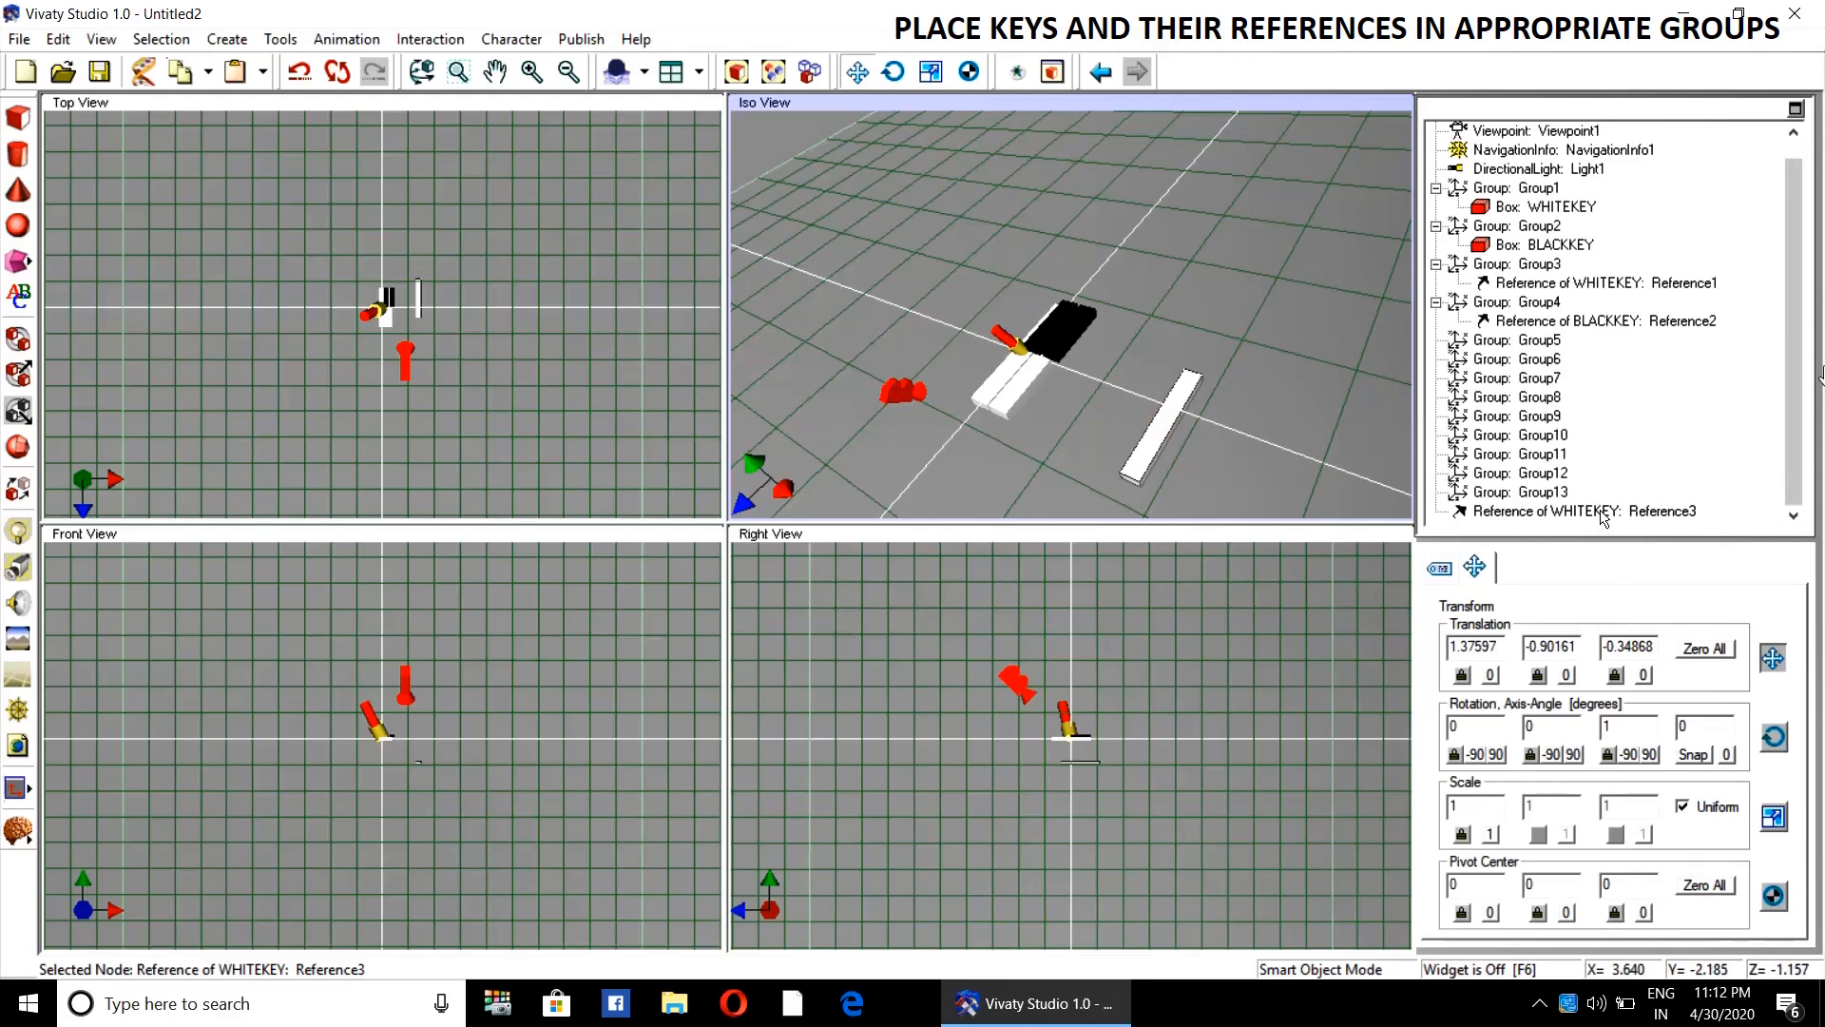
{"action": "left_click_drag", "start_coordinate": [1605, 516], "coordinate": [1564, 350]}
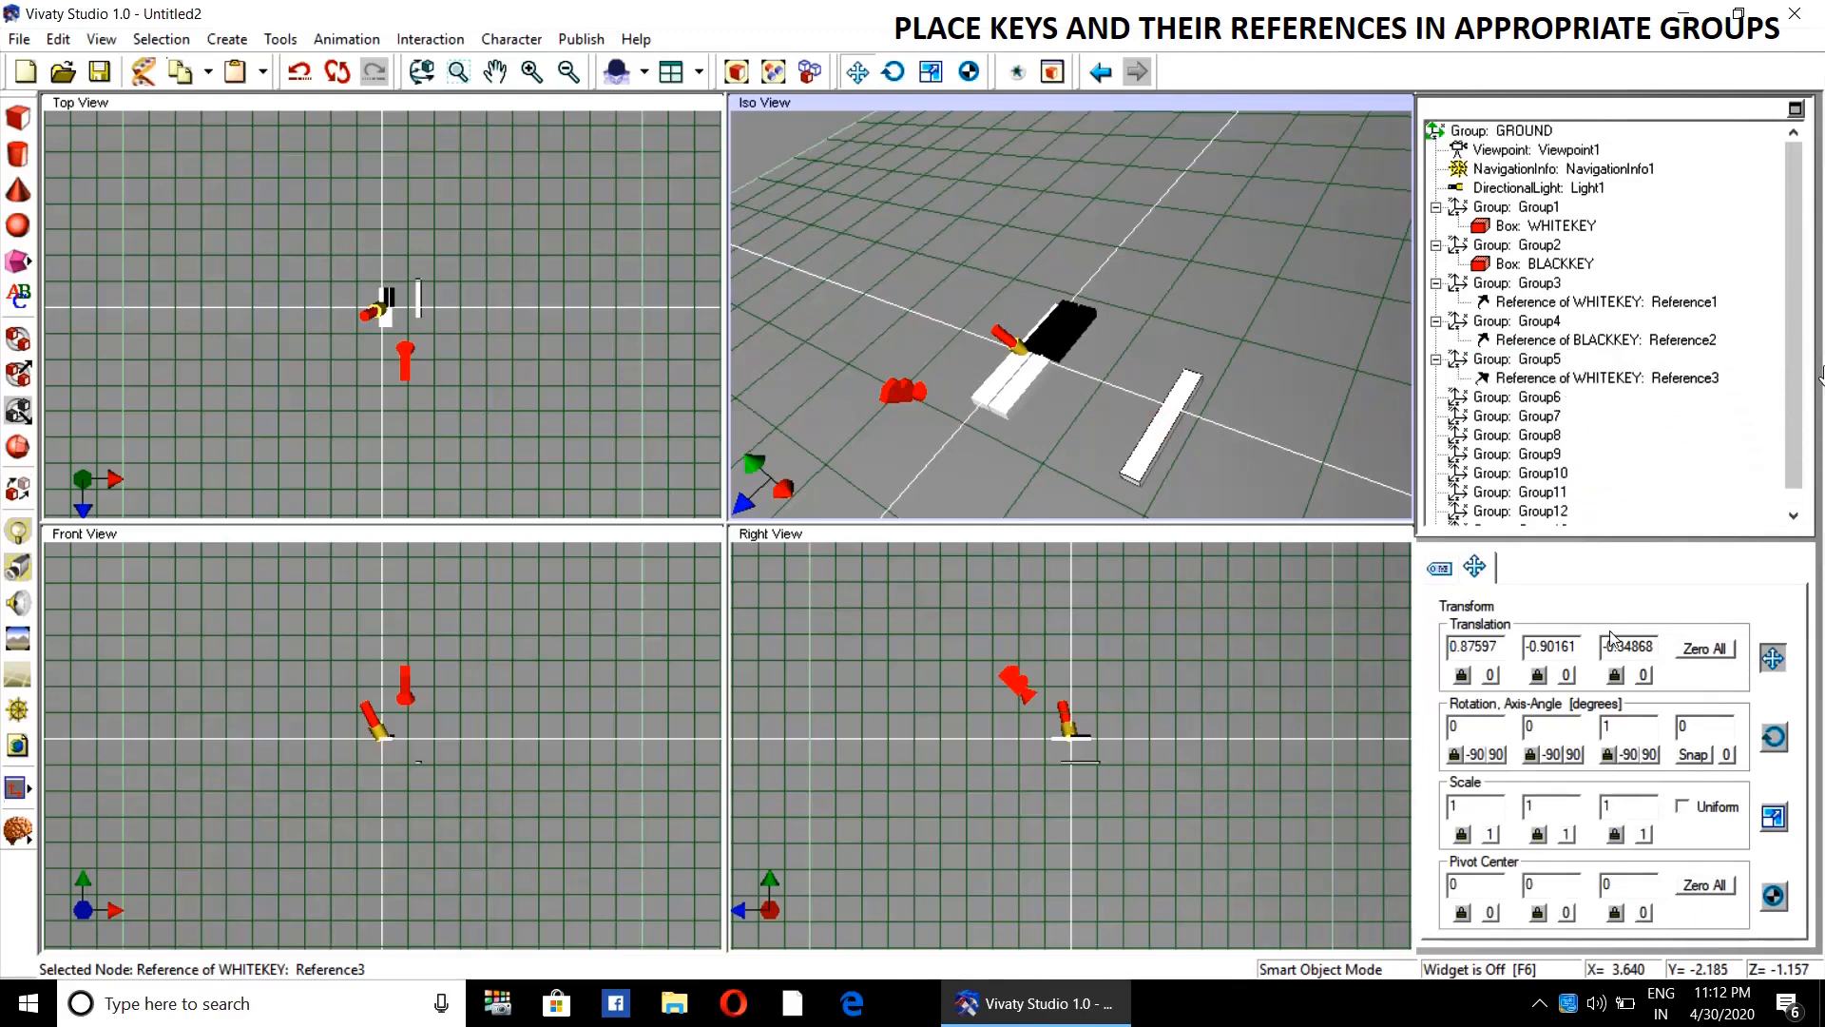
{"action": "left_click", "coordinate": [1701, 650]}
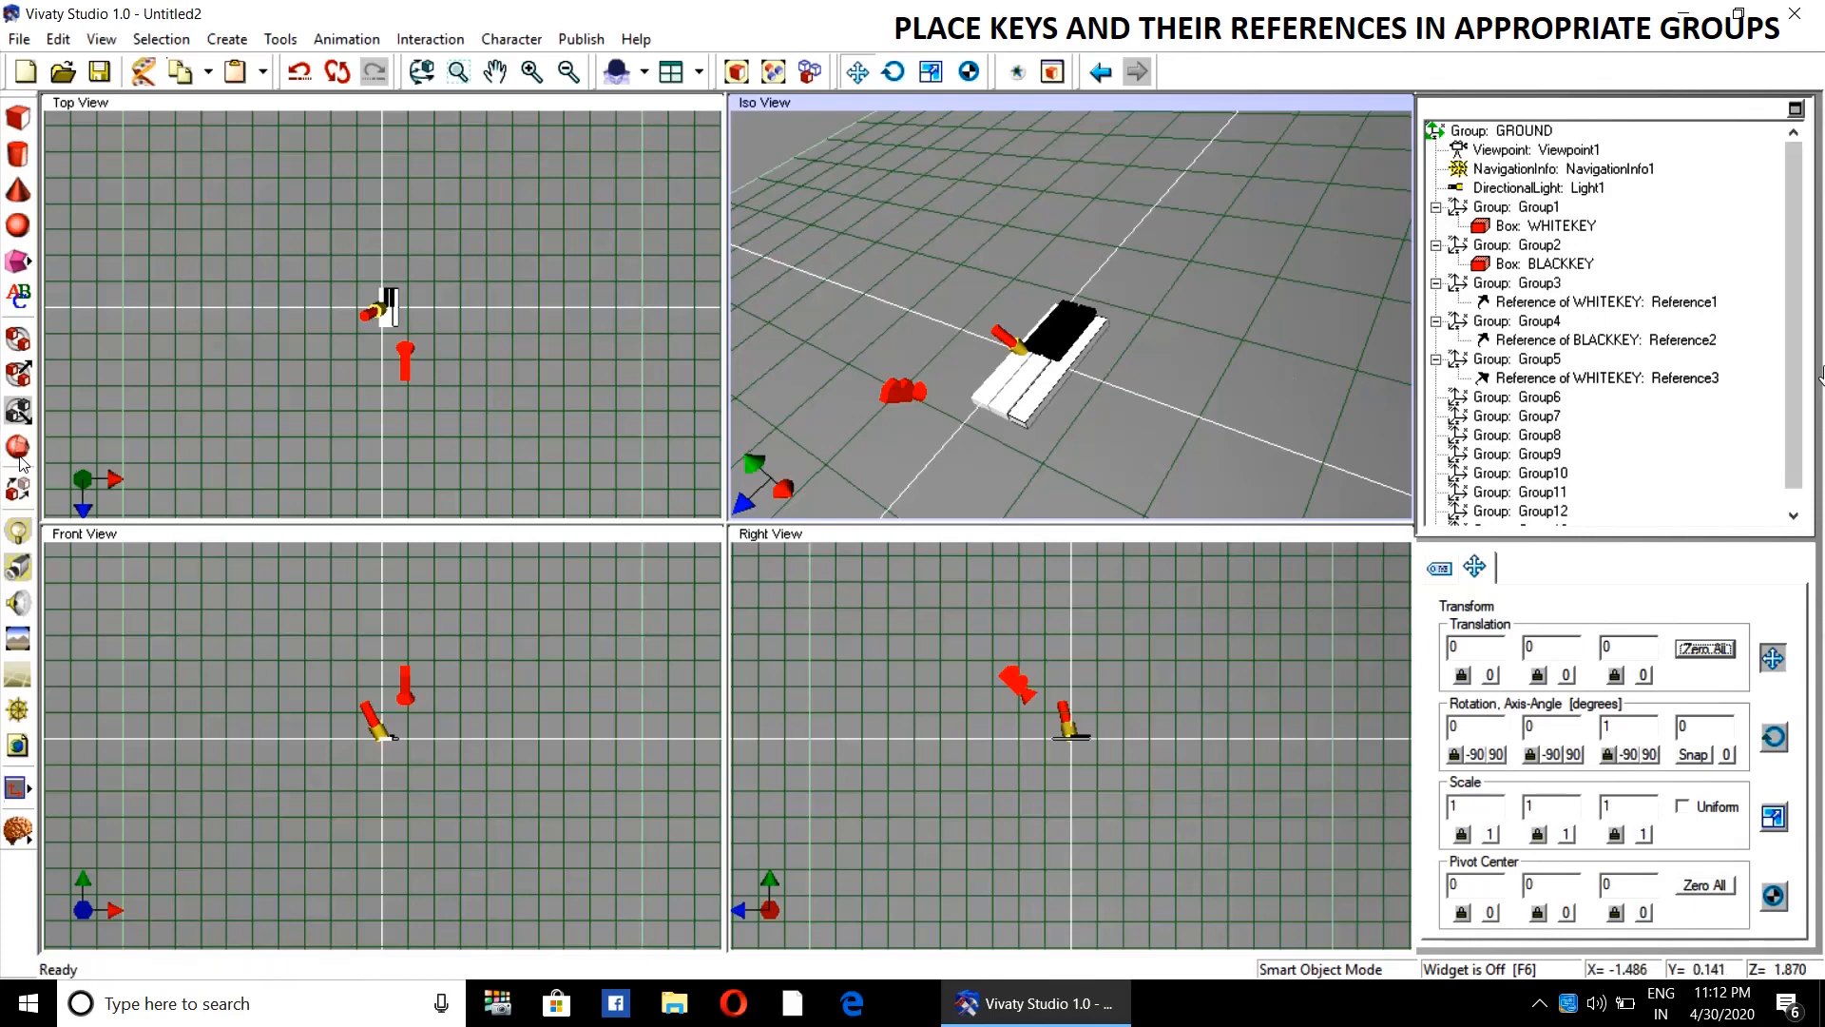
- Place another reference to the copied WHITEKEY box, move it into Group6 and zero its translation
{"action": "left_click", "coordinate": [1189, 492]}
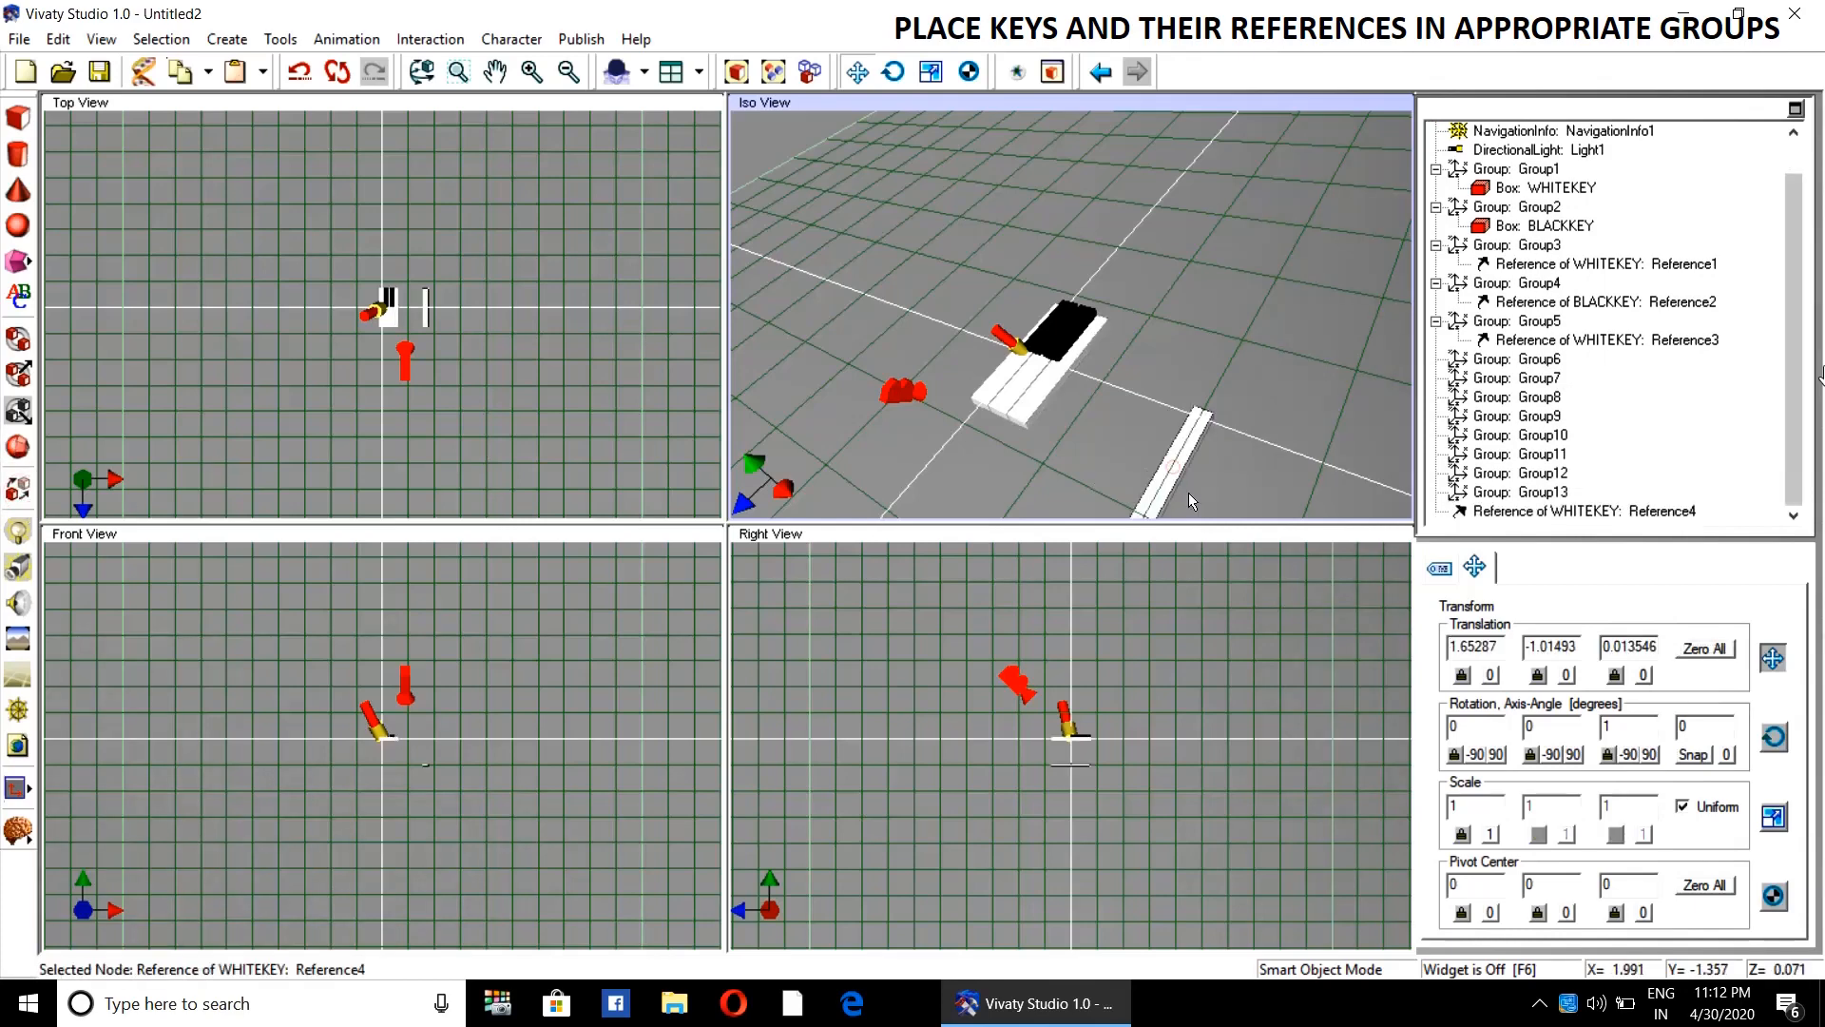
{"action": "left_click_drag", "start_coordinate": [1600, 520], "coordinate": [1545, 361]}
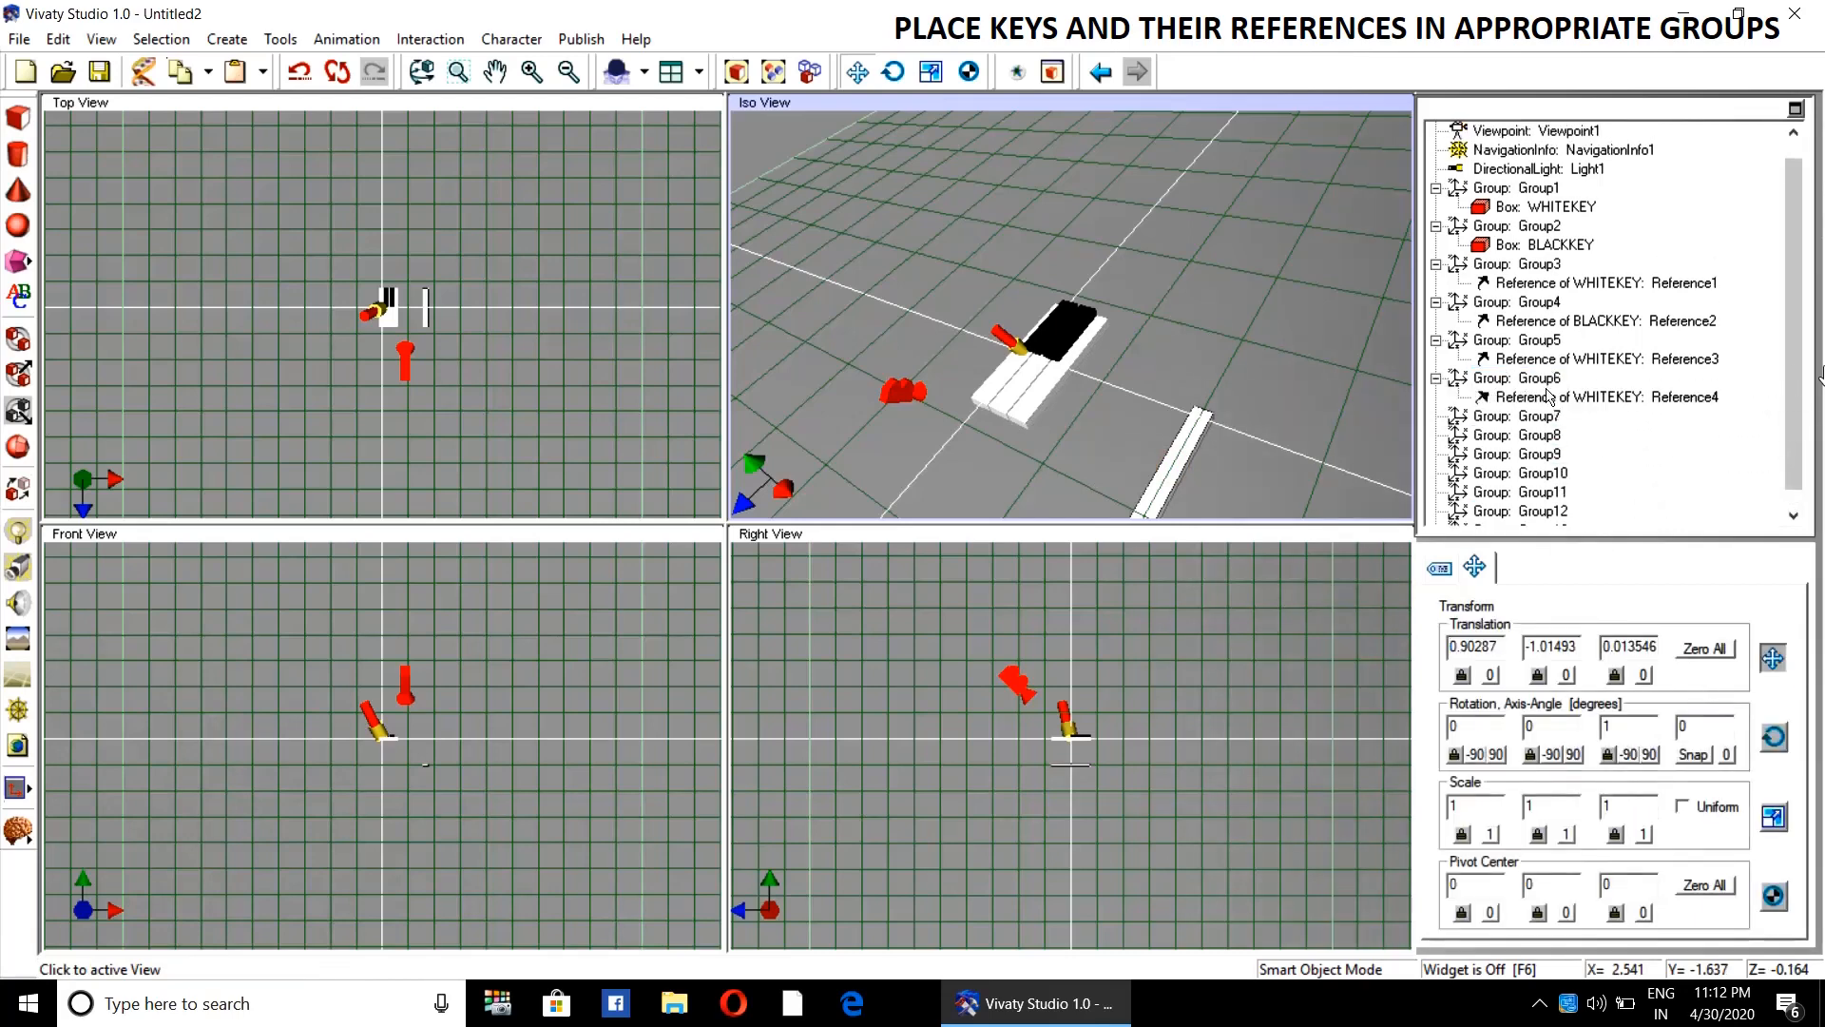
{"action": "left_click", "coordinate": [1704, 648]}
{"action": "left_click", "coordinate": [1629, 470]}
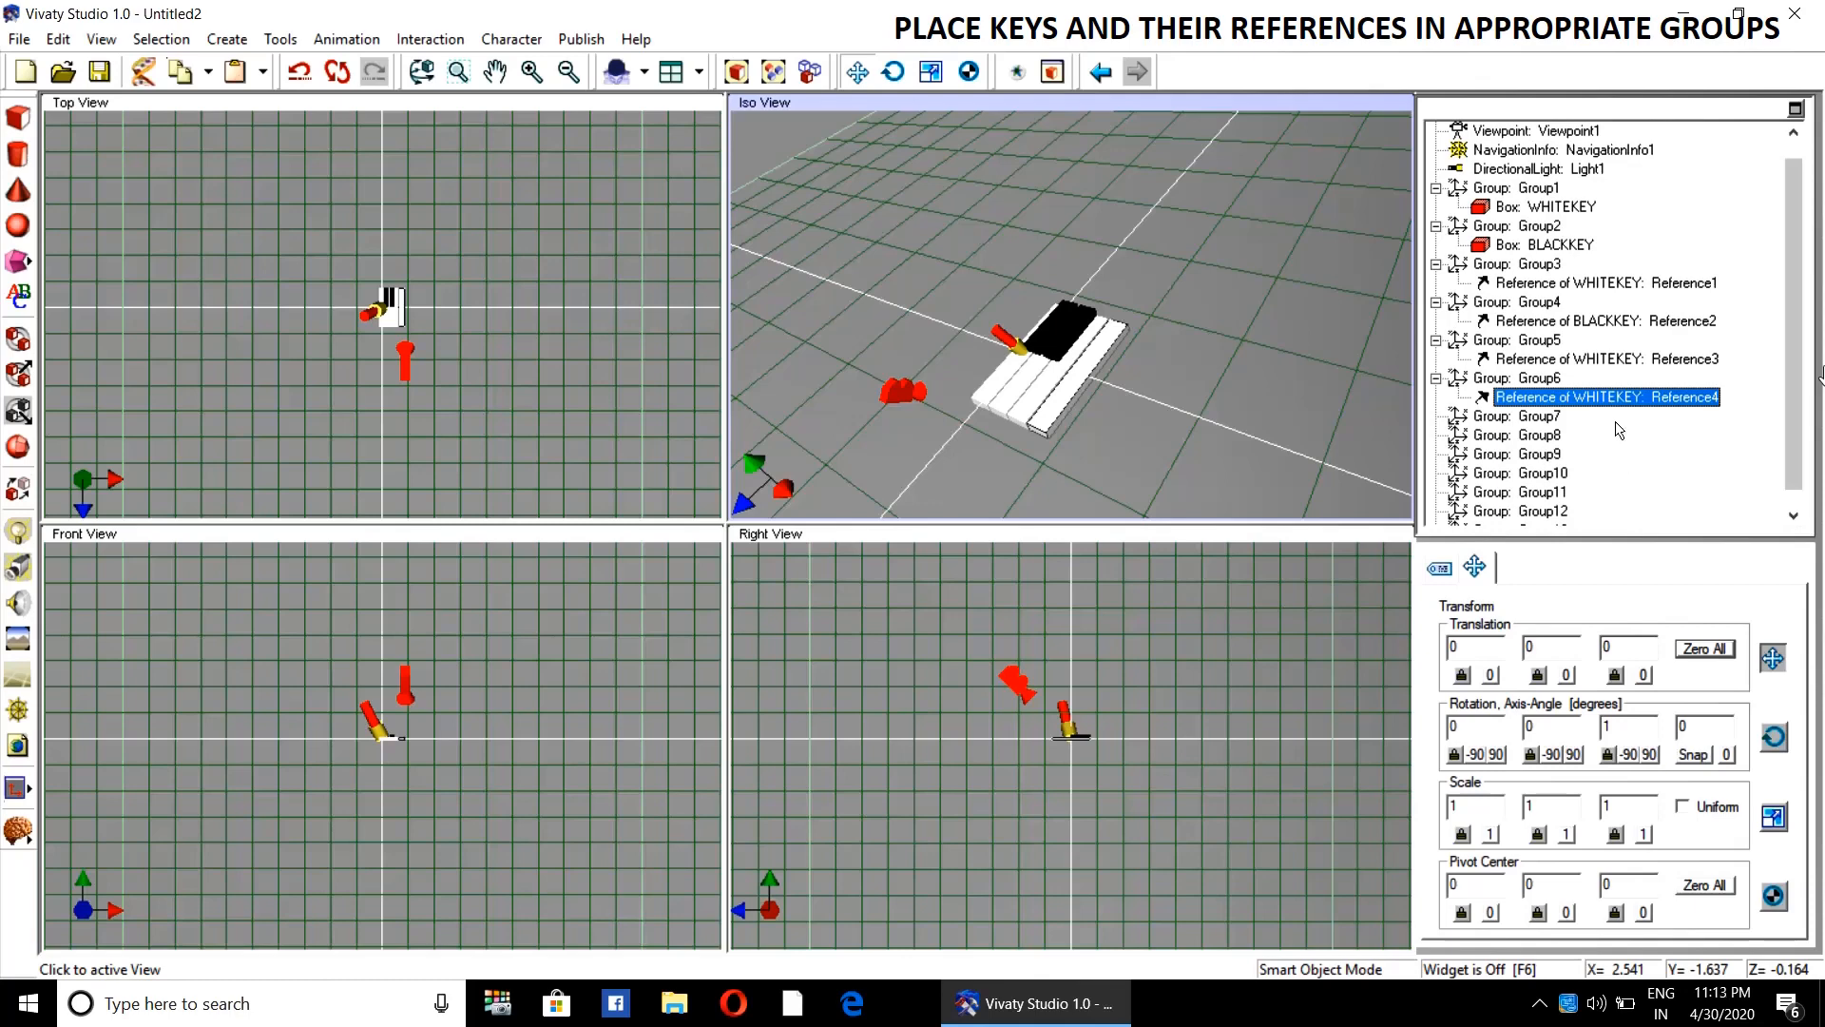
- Create another reference to the BLACKKEY box, move it into Group7 and zero its translation
{"action": "left_click", "coordinate": [1564, 246]}
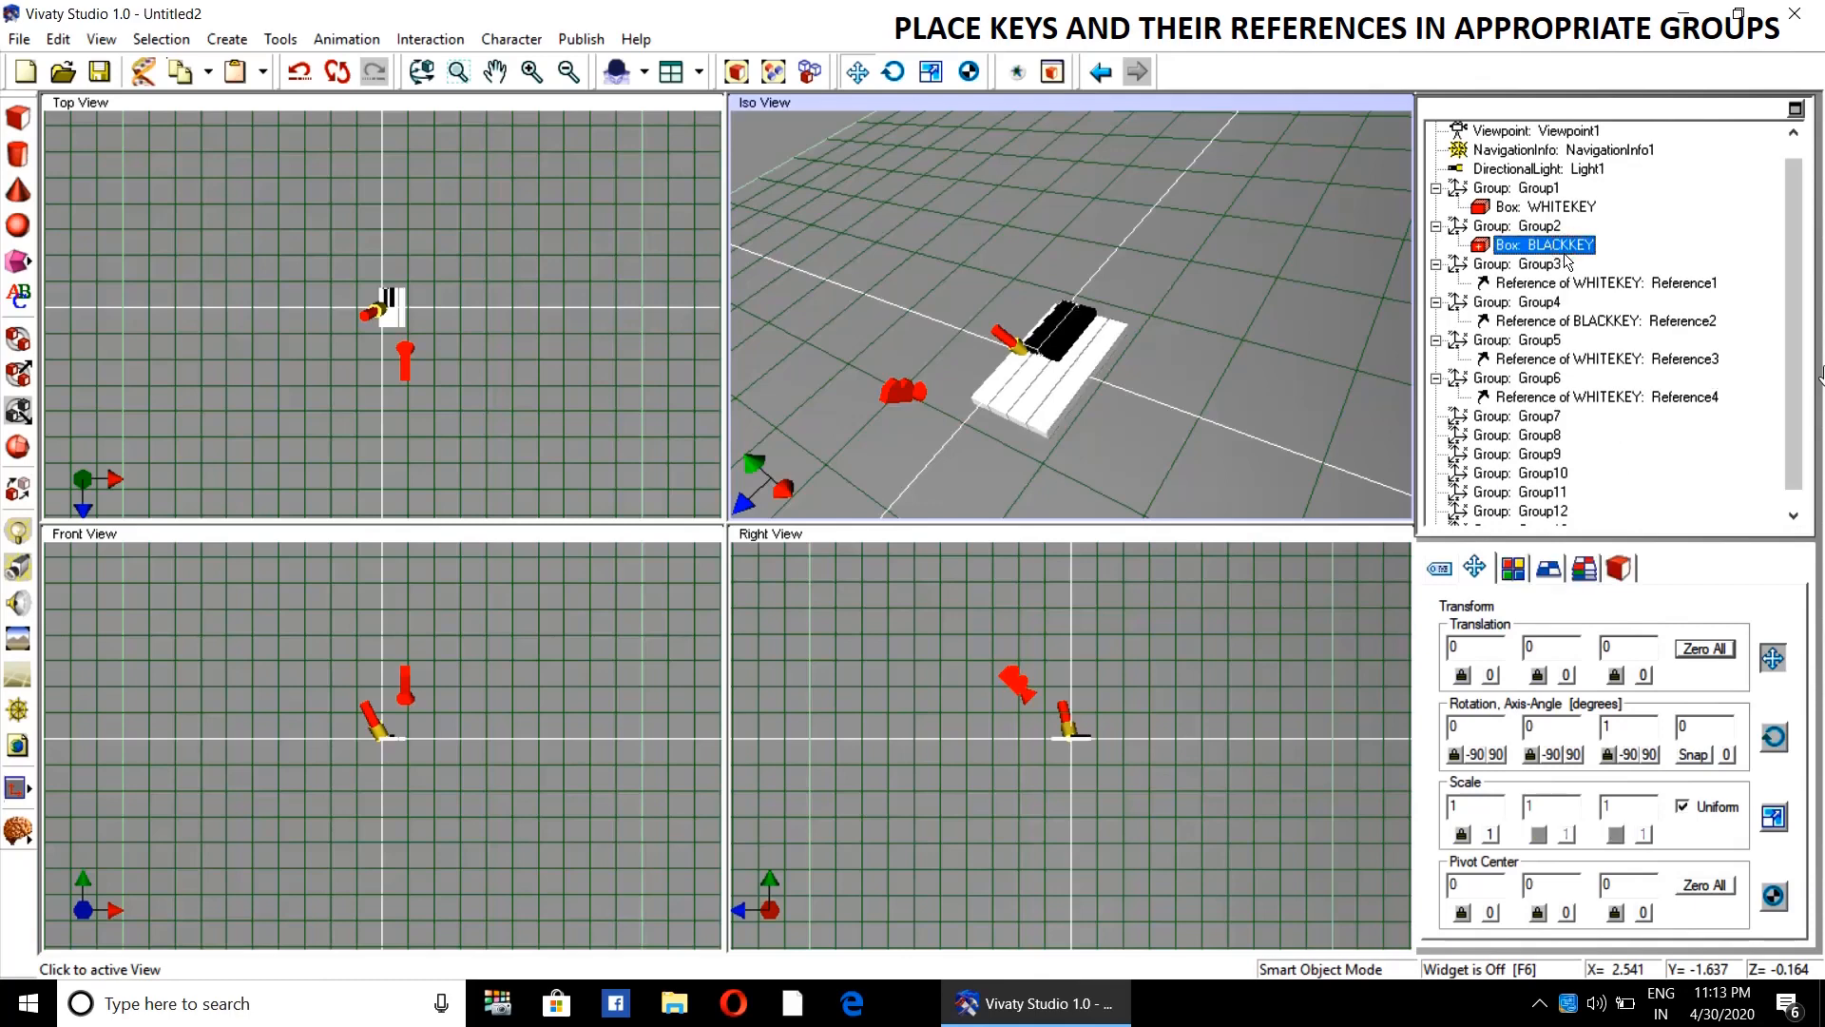
{"action": "right_click", "coordinate": [1568, 252]}
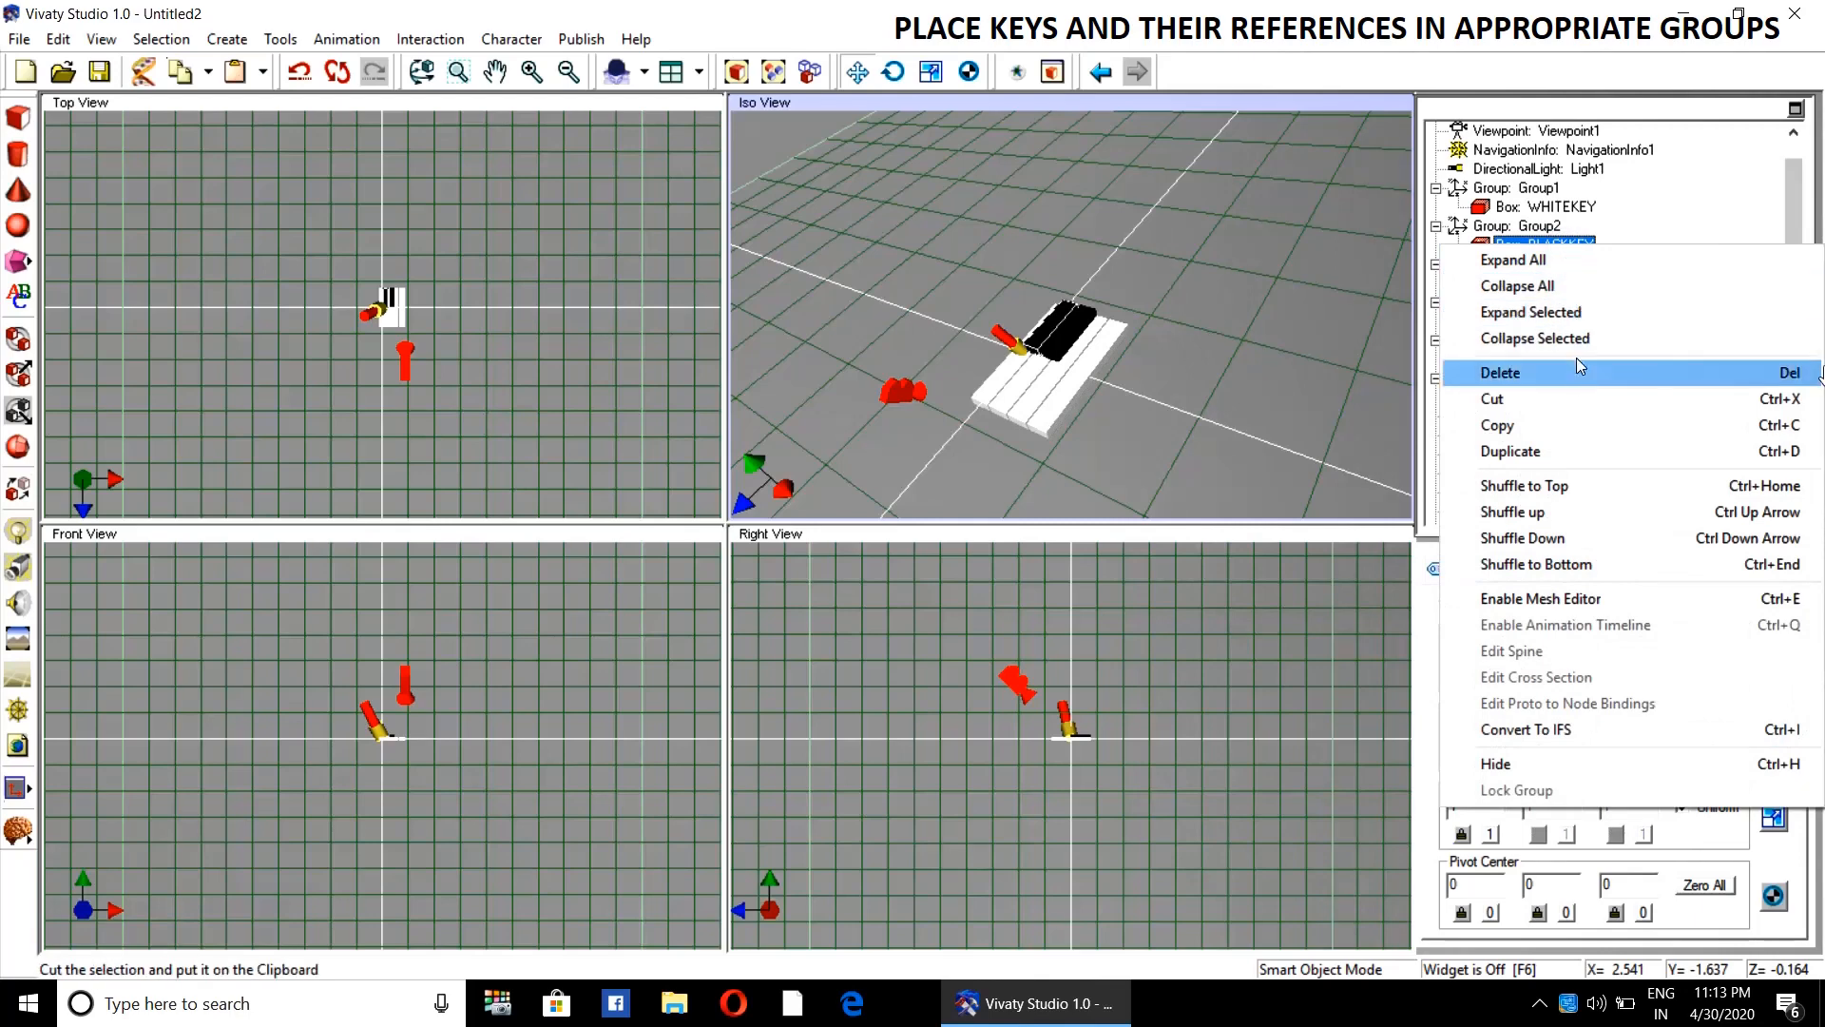
{"action": "left_click", "coordinate": [1561, 426]}
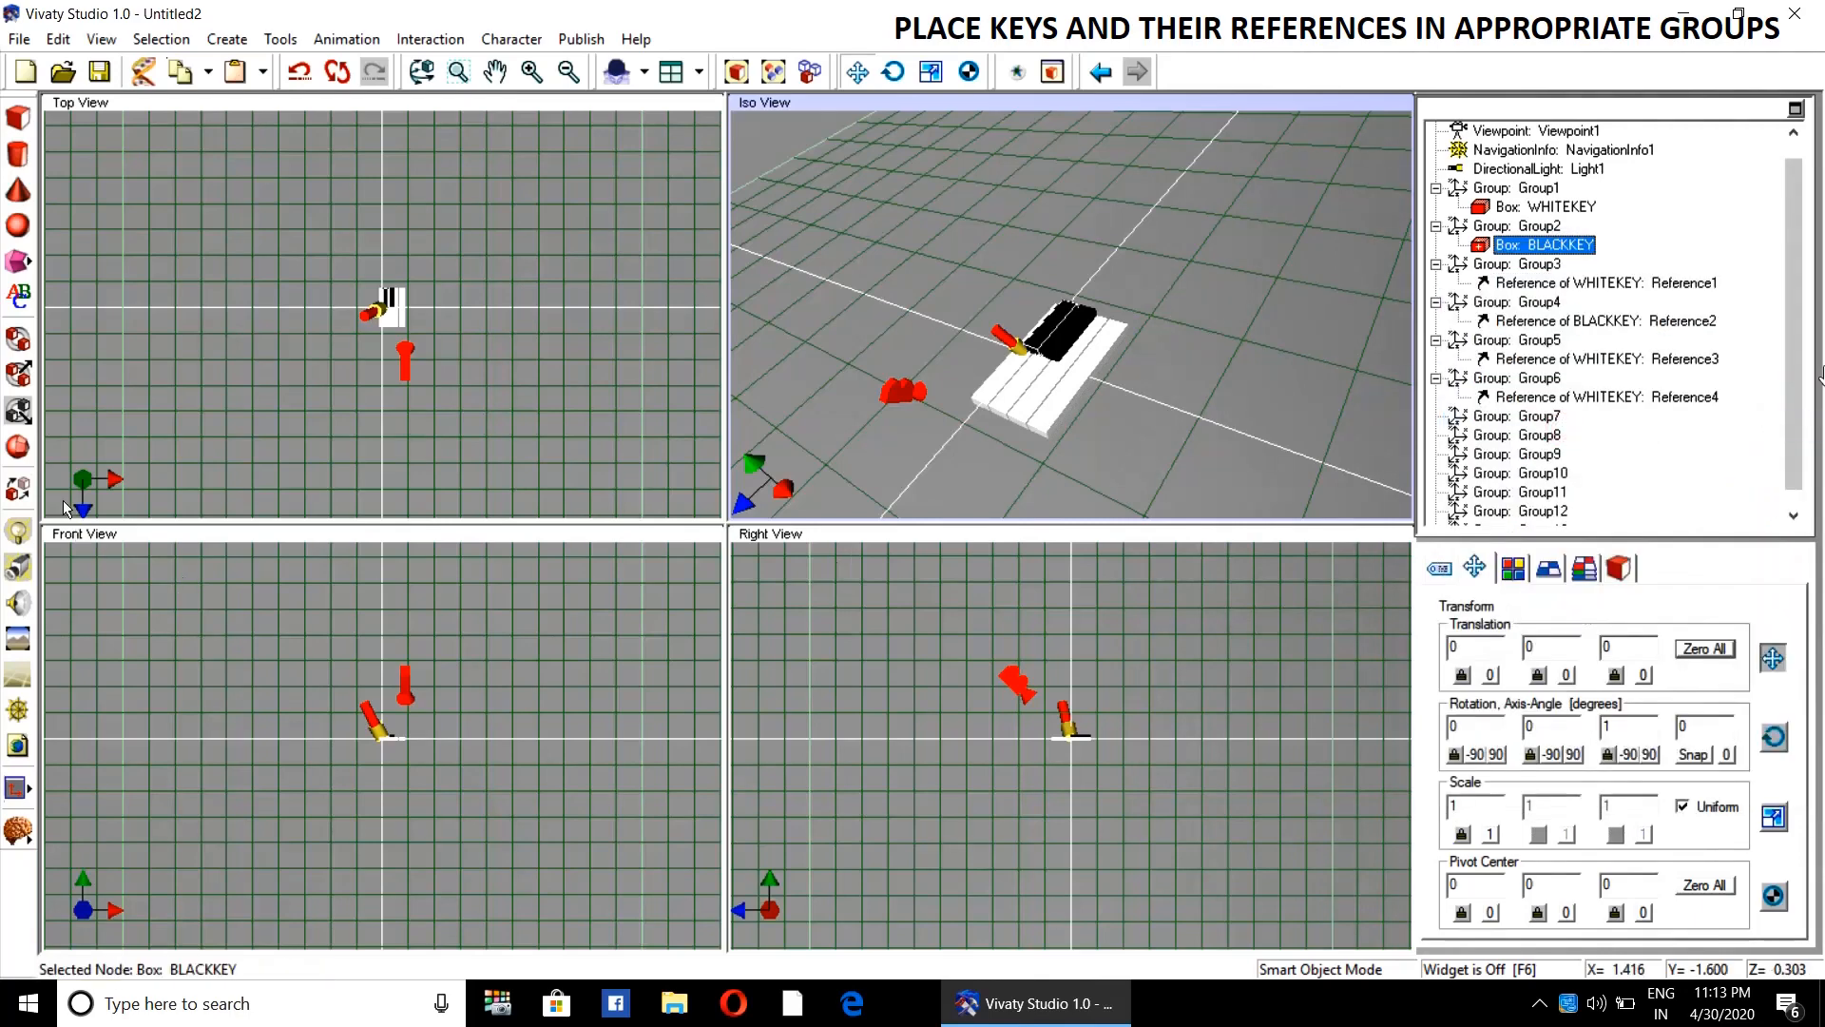
{"action": "left_click", "coordinate": [18, 489]}
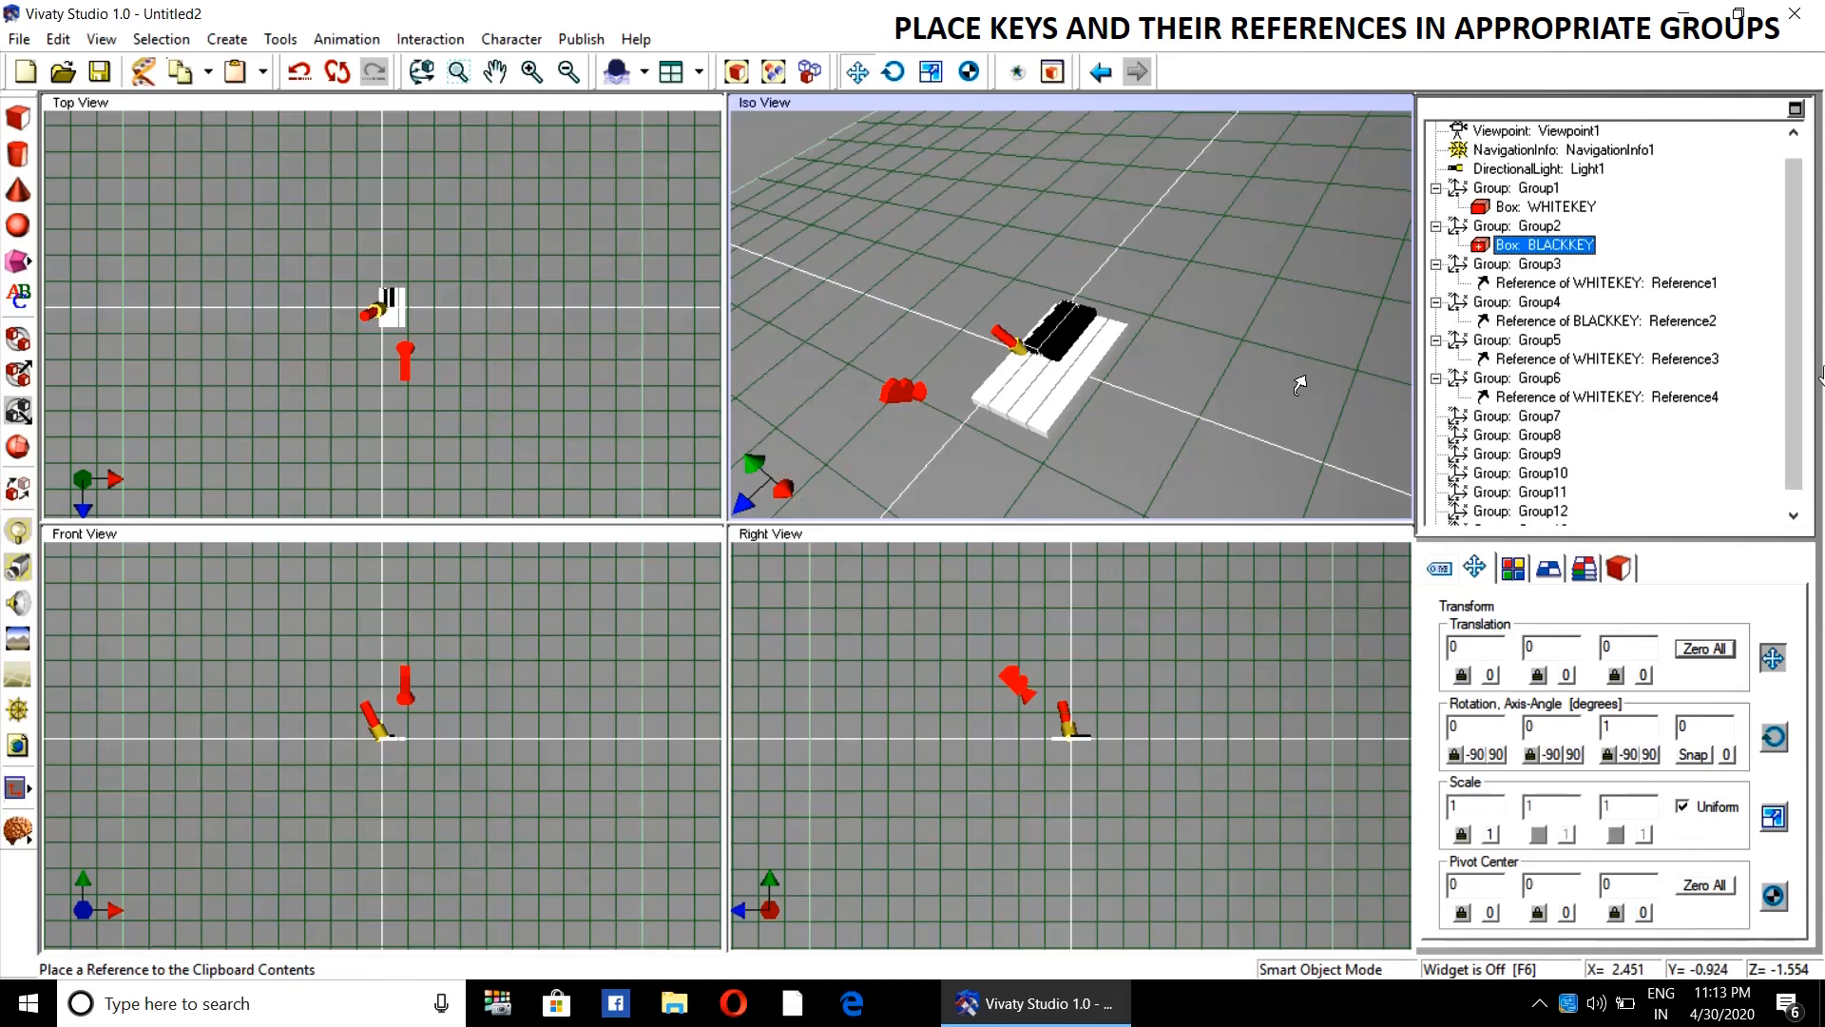
{"action": "left_click", "coordinate": [1299, 384]}
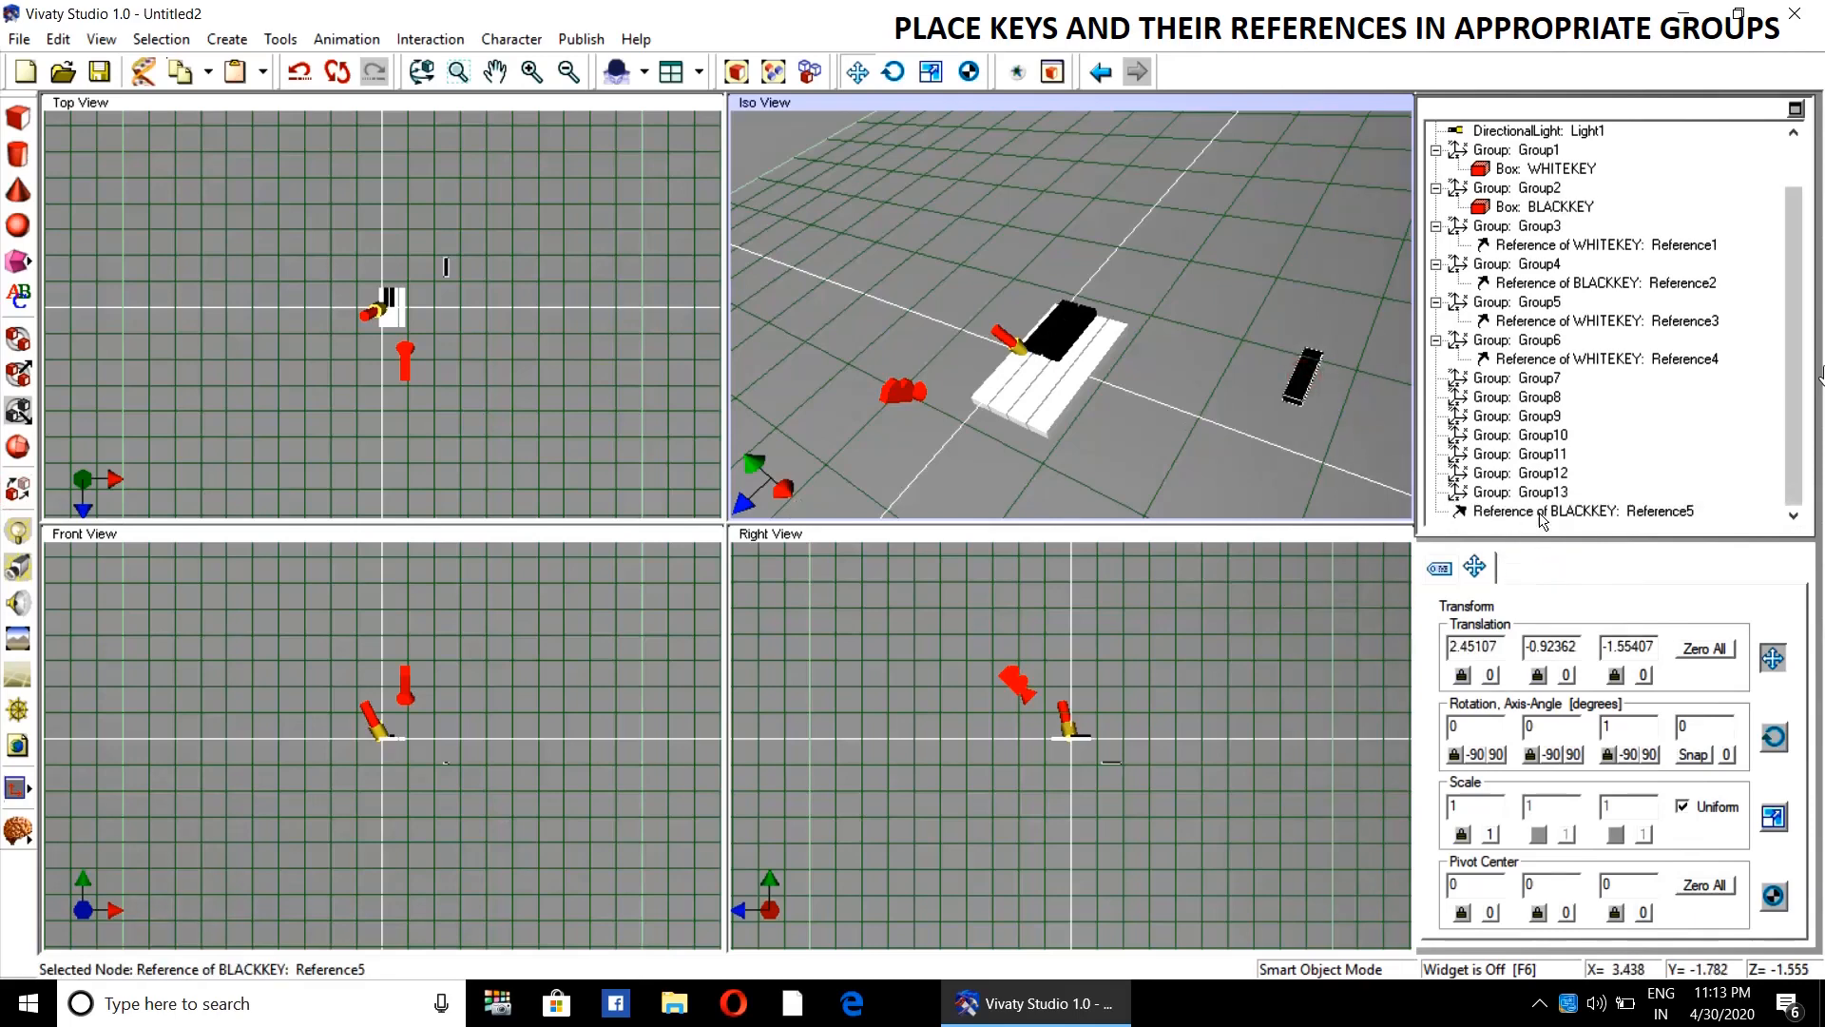
{"action": "left_click", "coordinate": [1542, 511]}
{"action": "left_click_drag", "start_coordinate": [1545, 519], "coordinate": [1540, 381]}
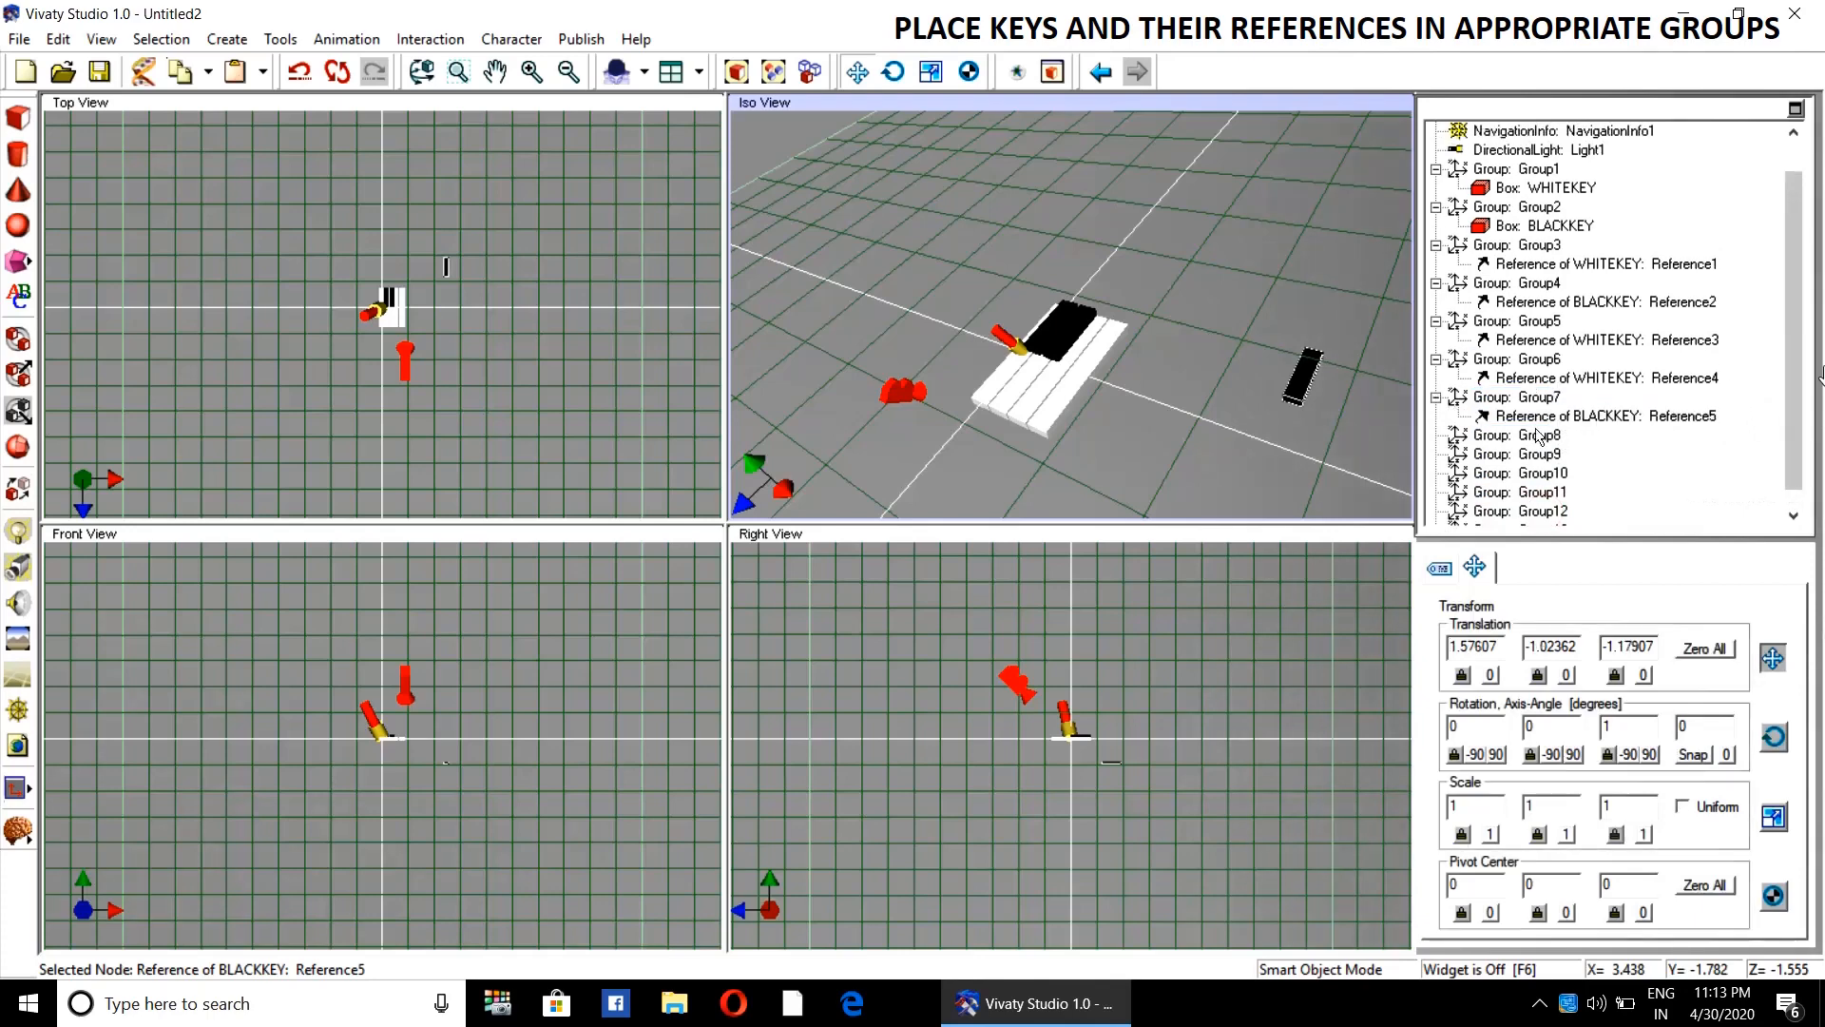
{"action": "left_click", "coordinate": [1699, 648]}
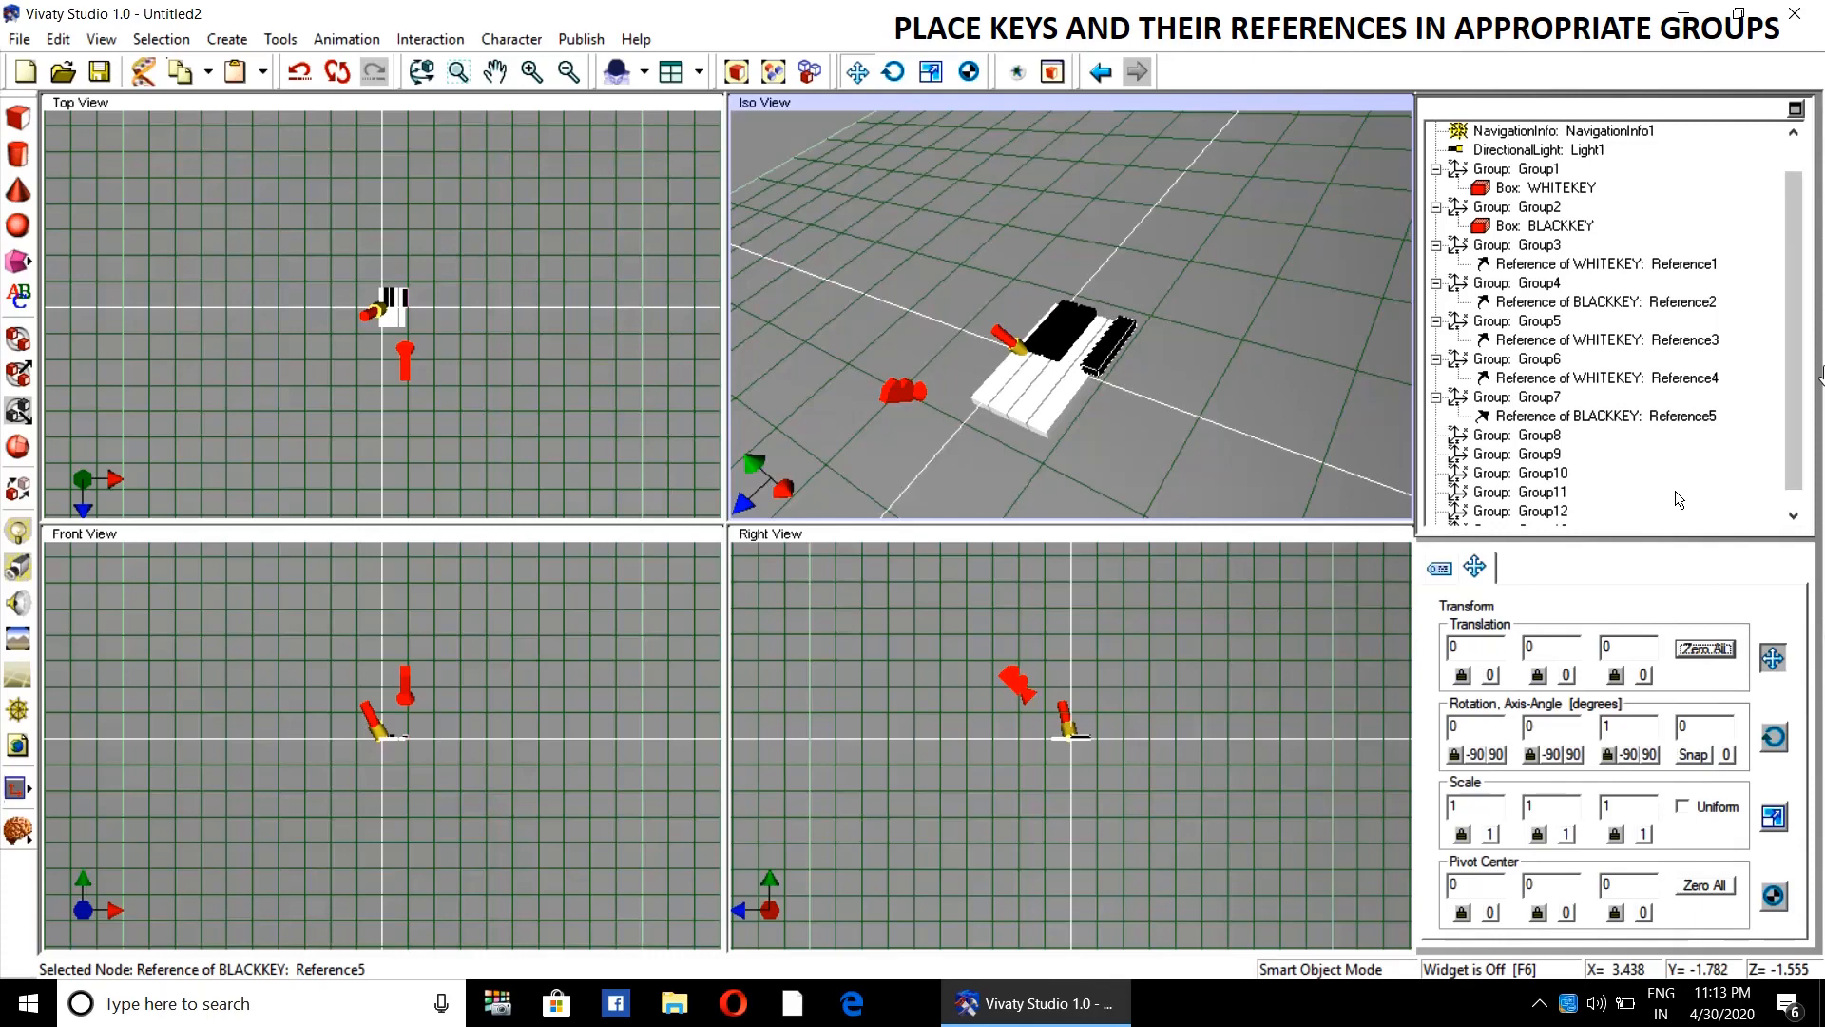
- Create a reference to the WHITEKEY box, move it into Group8 and zero its translation
{"action": "left_click", "coordinate": [1547, 189]}
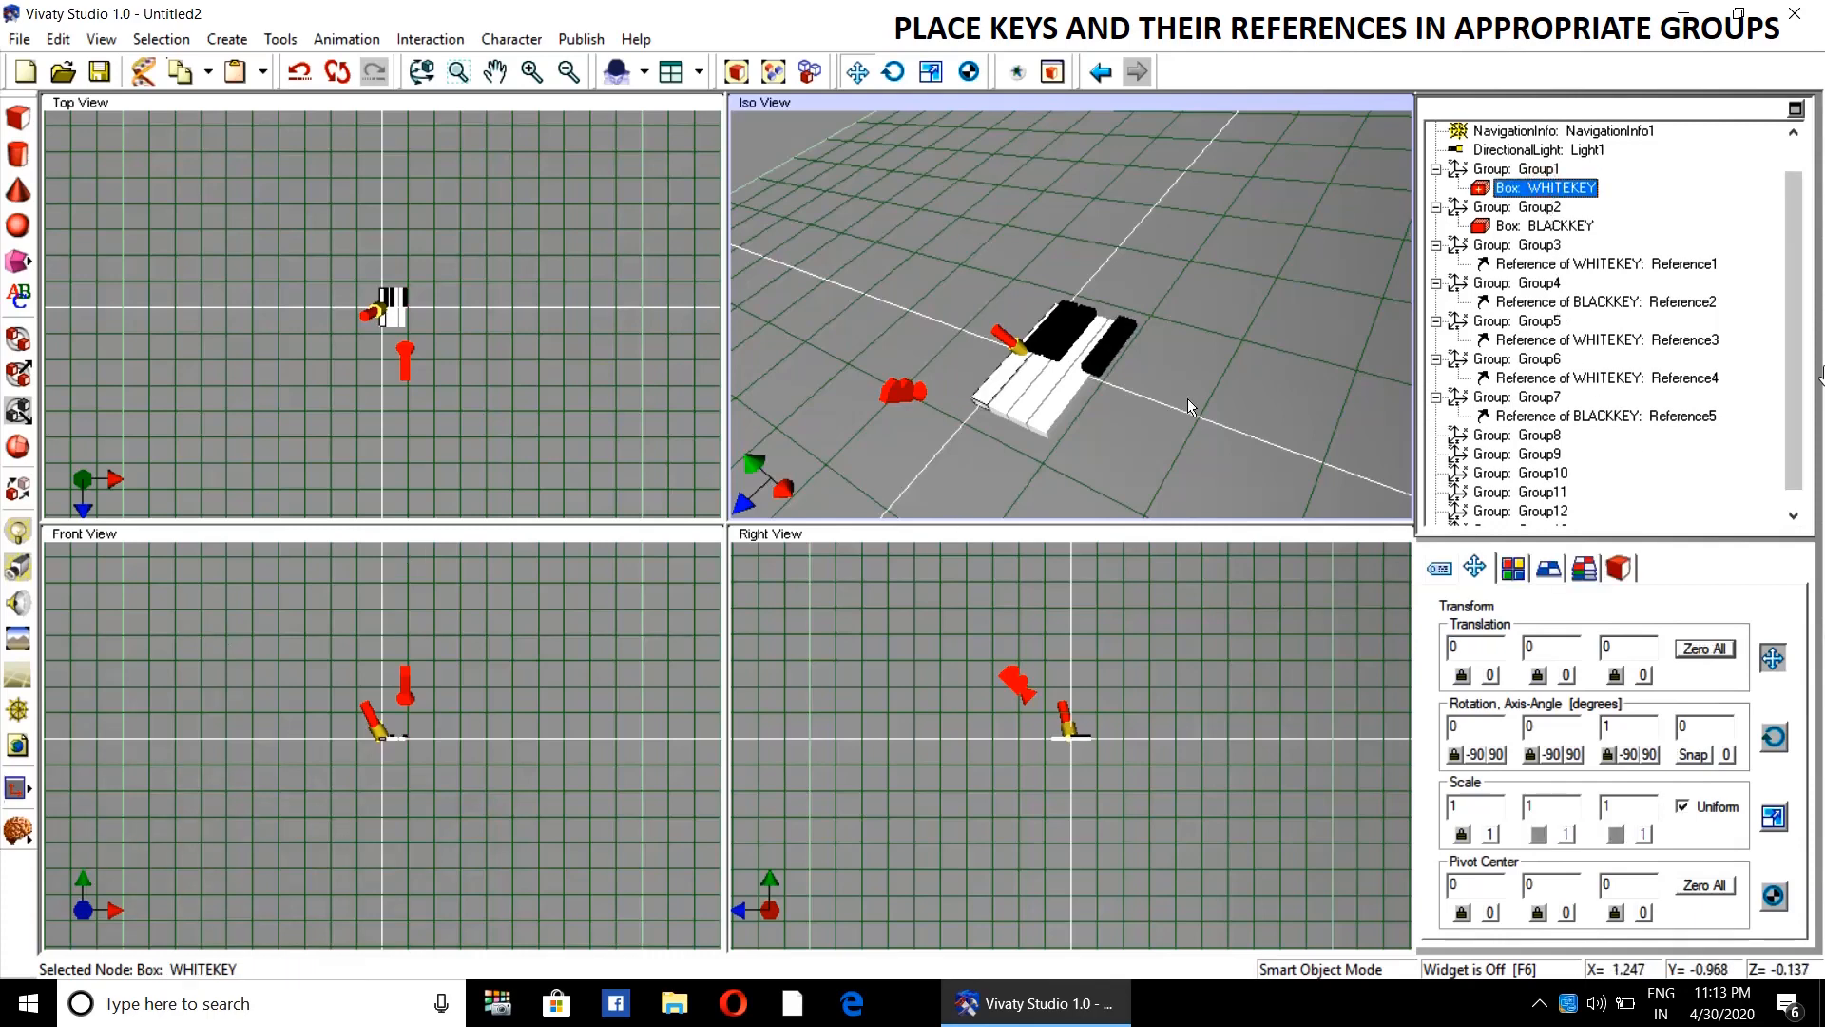
{"action": "right_click", "coordinate": [1514, 193]}
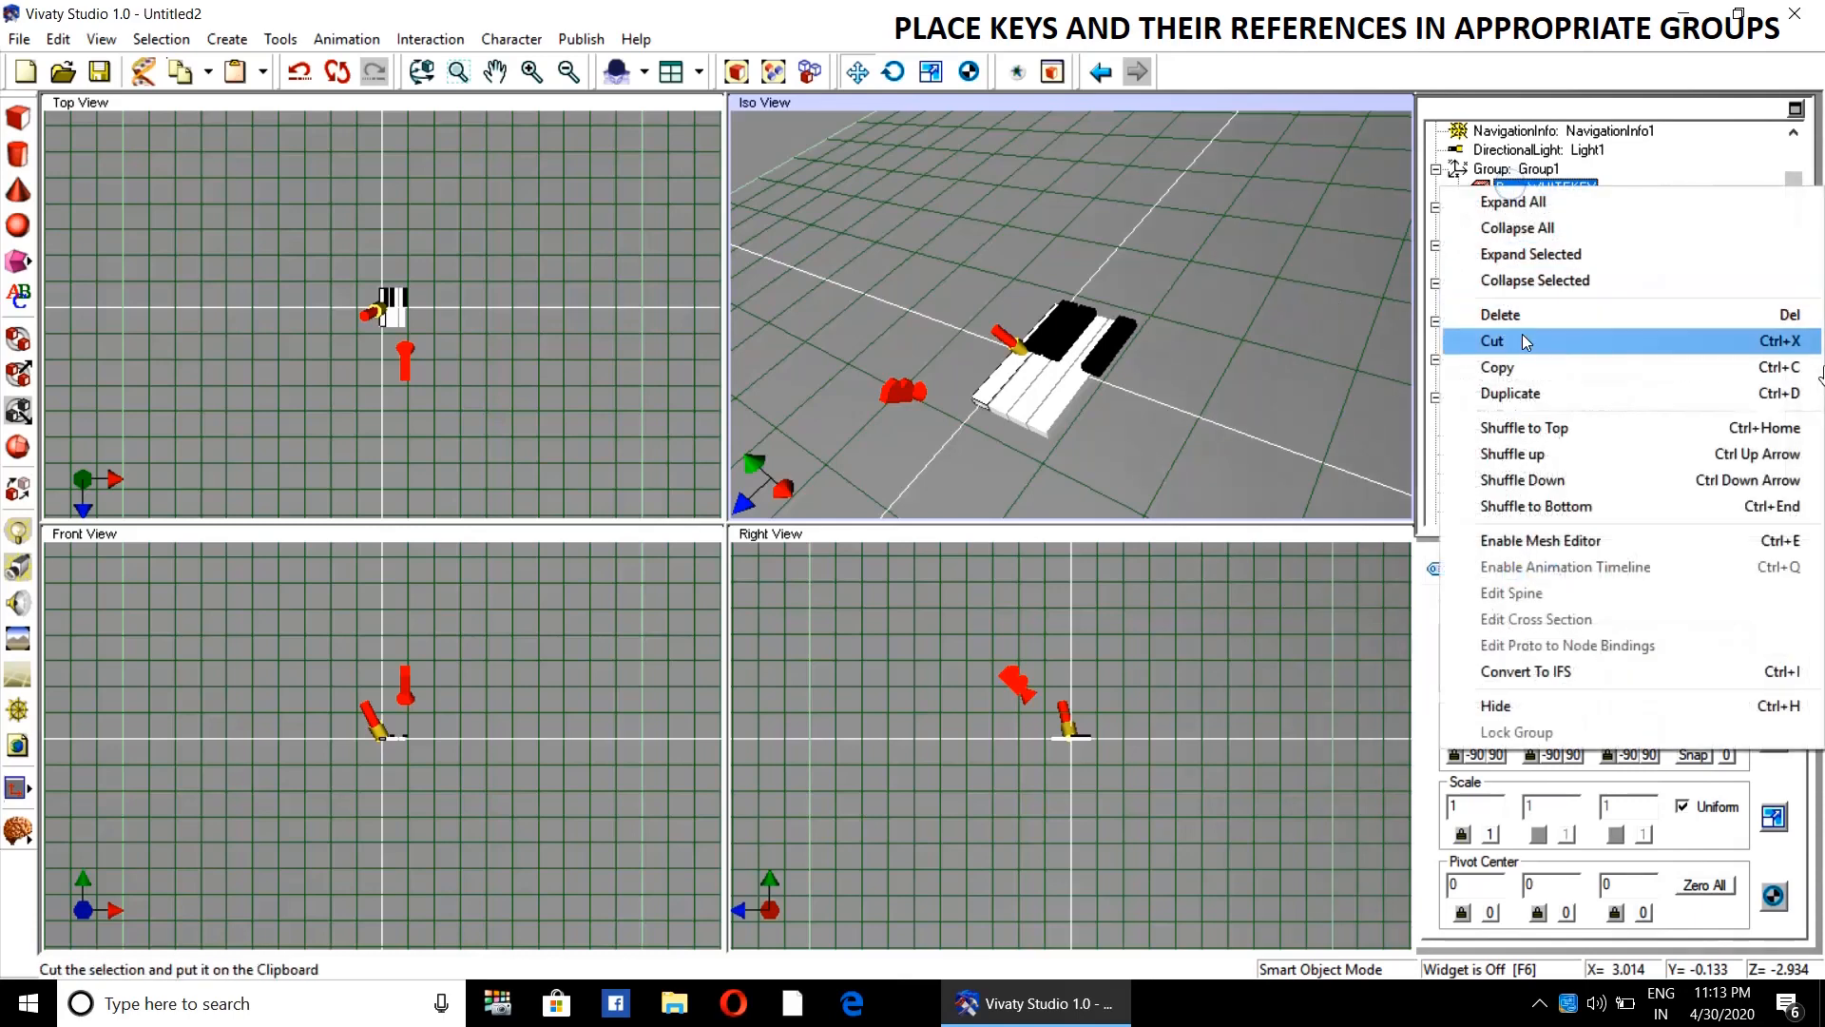
{"action": "left_click", "coordinate": [1525, 370]}
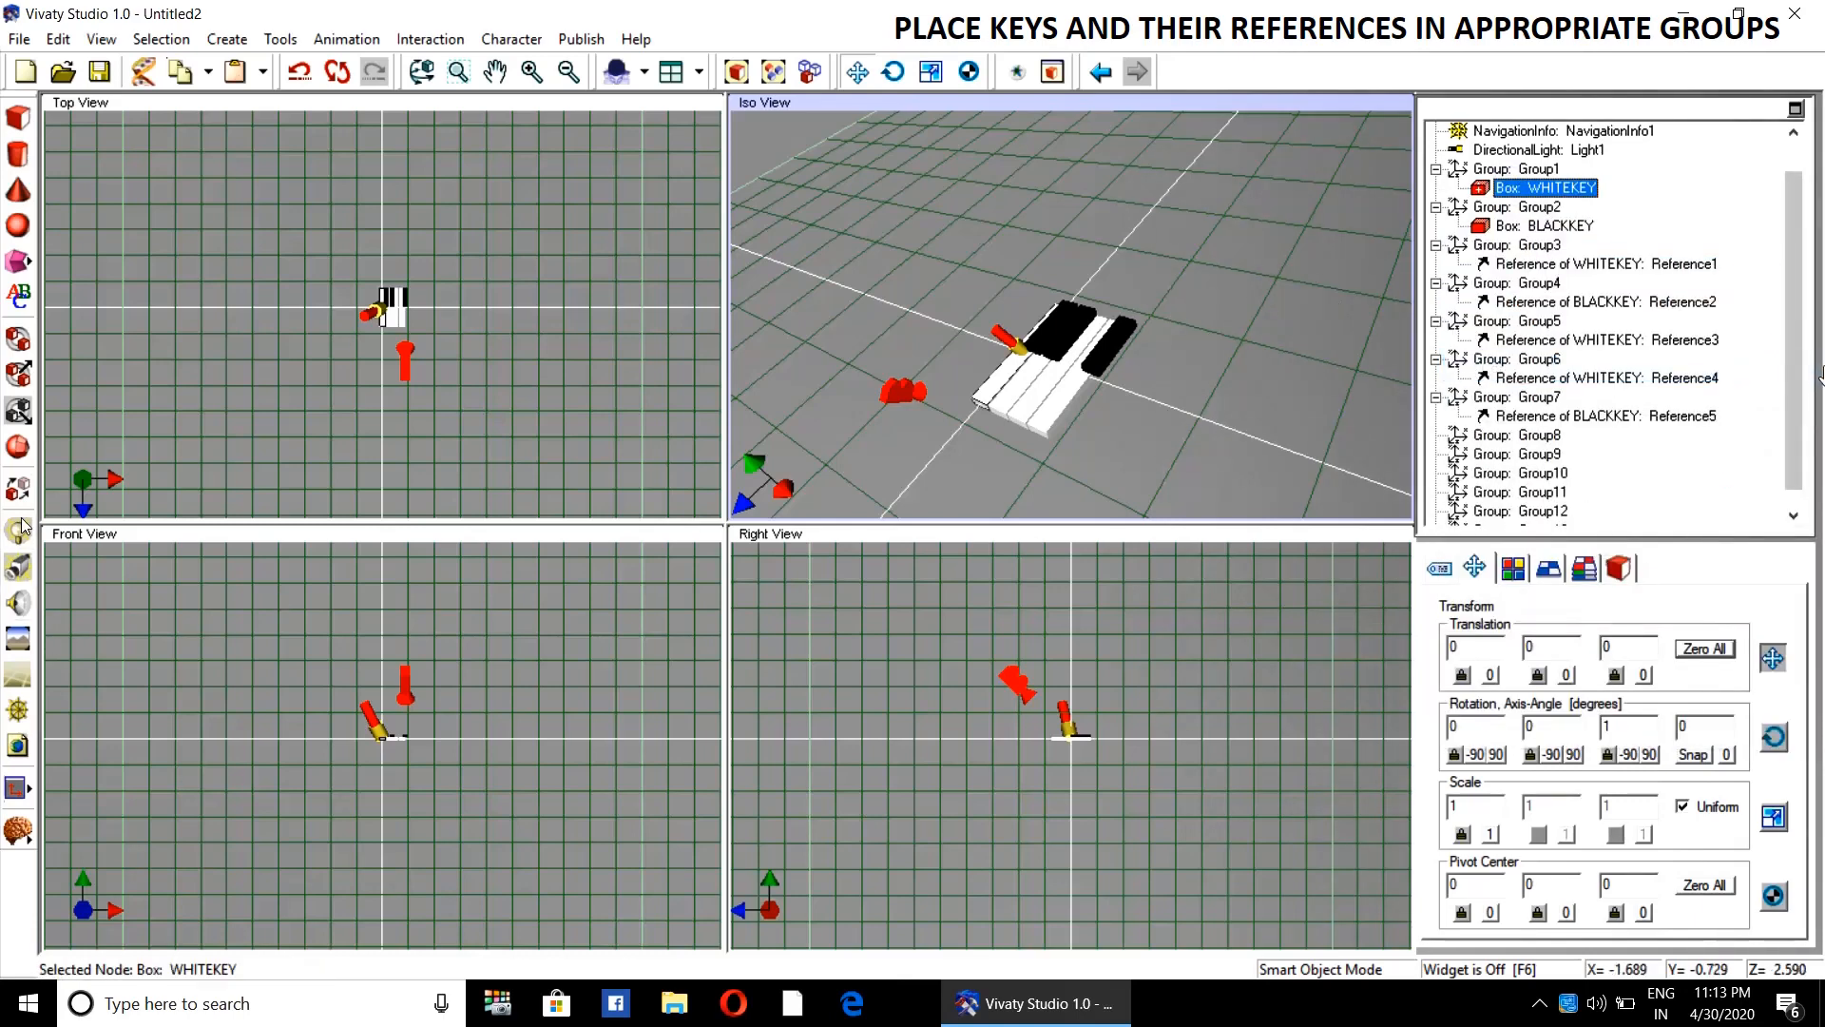
{"action": "left_click", "coordinate": [1786, 397]}
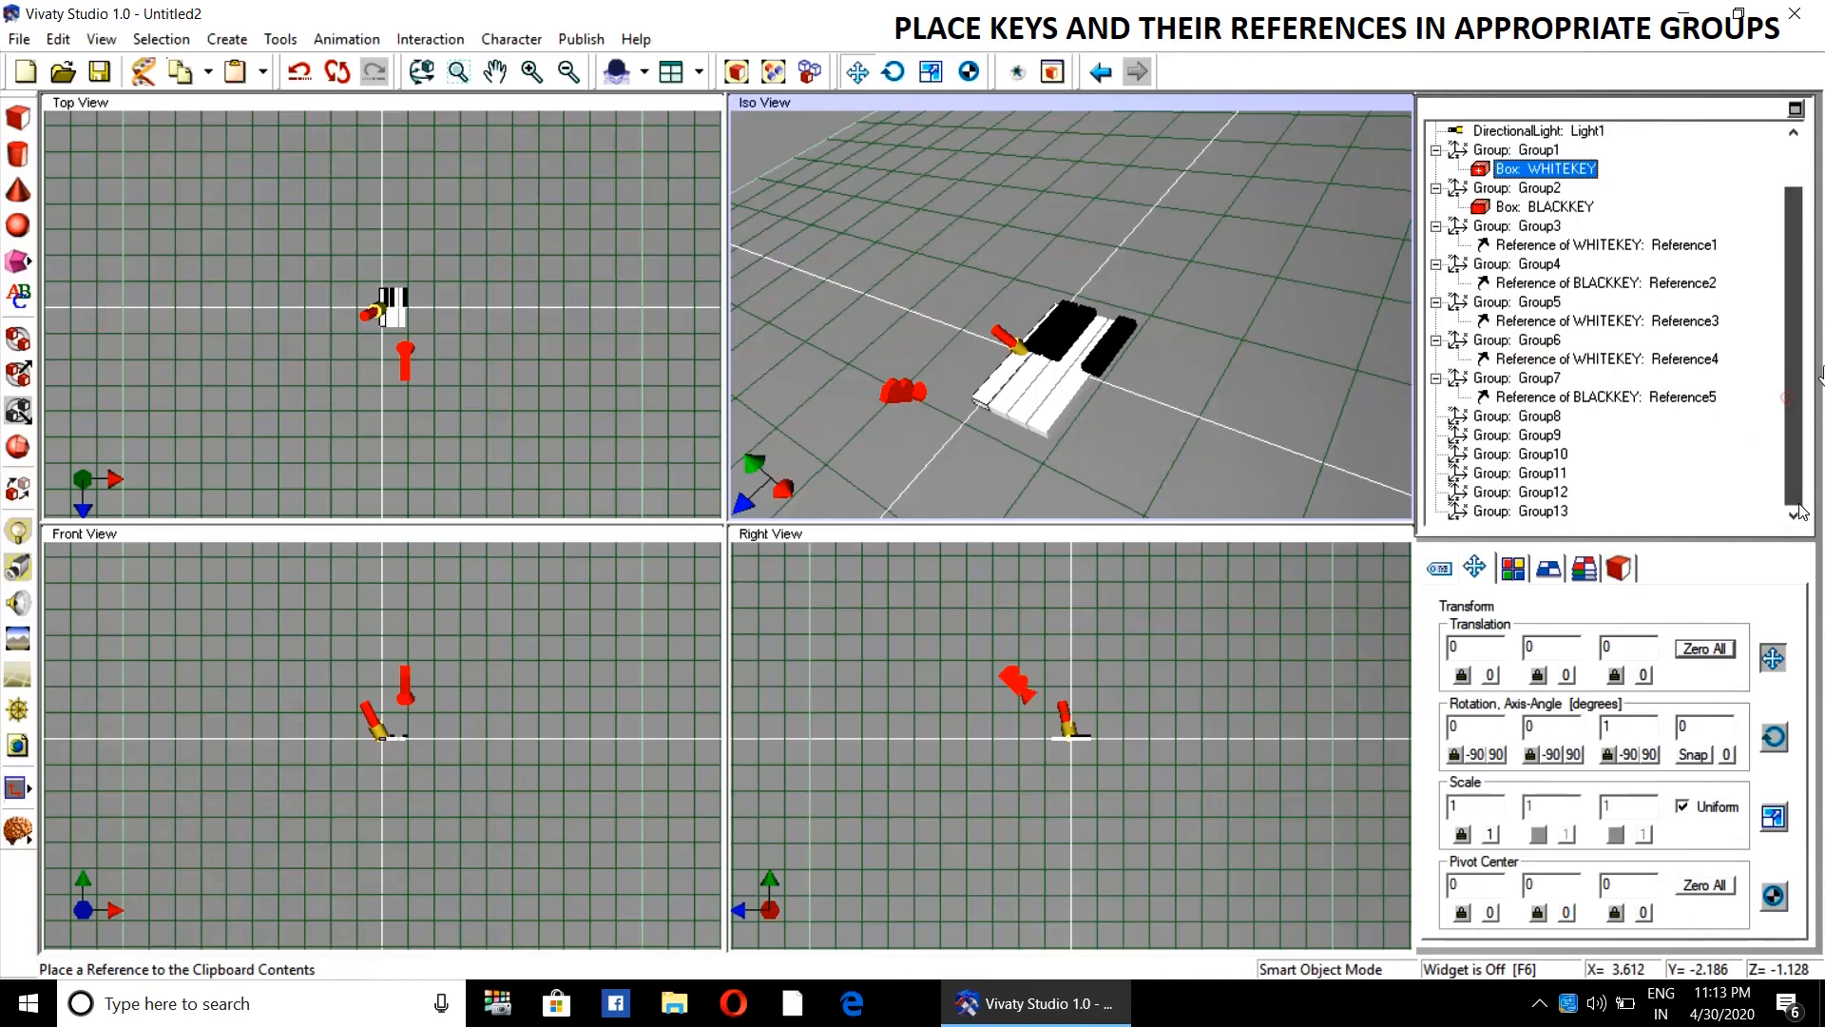
{"action": "left_click", "coordinate": [1219, 439]}
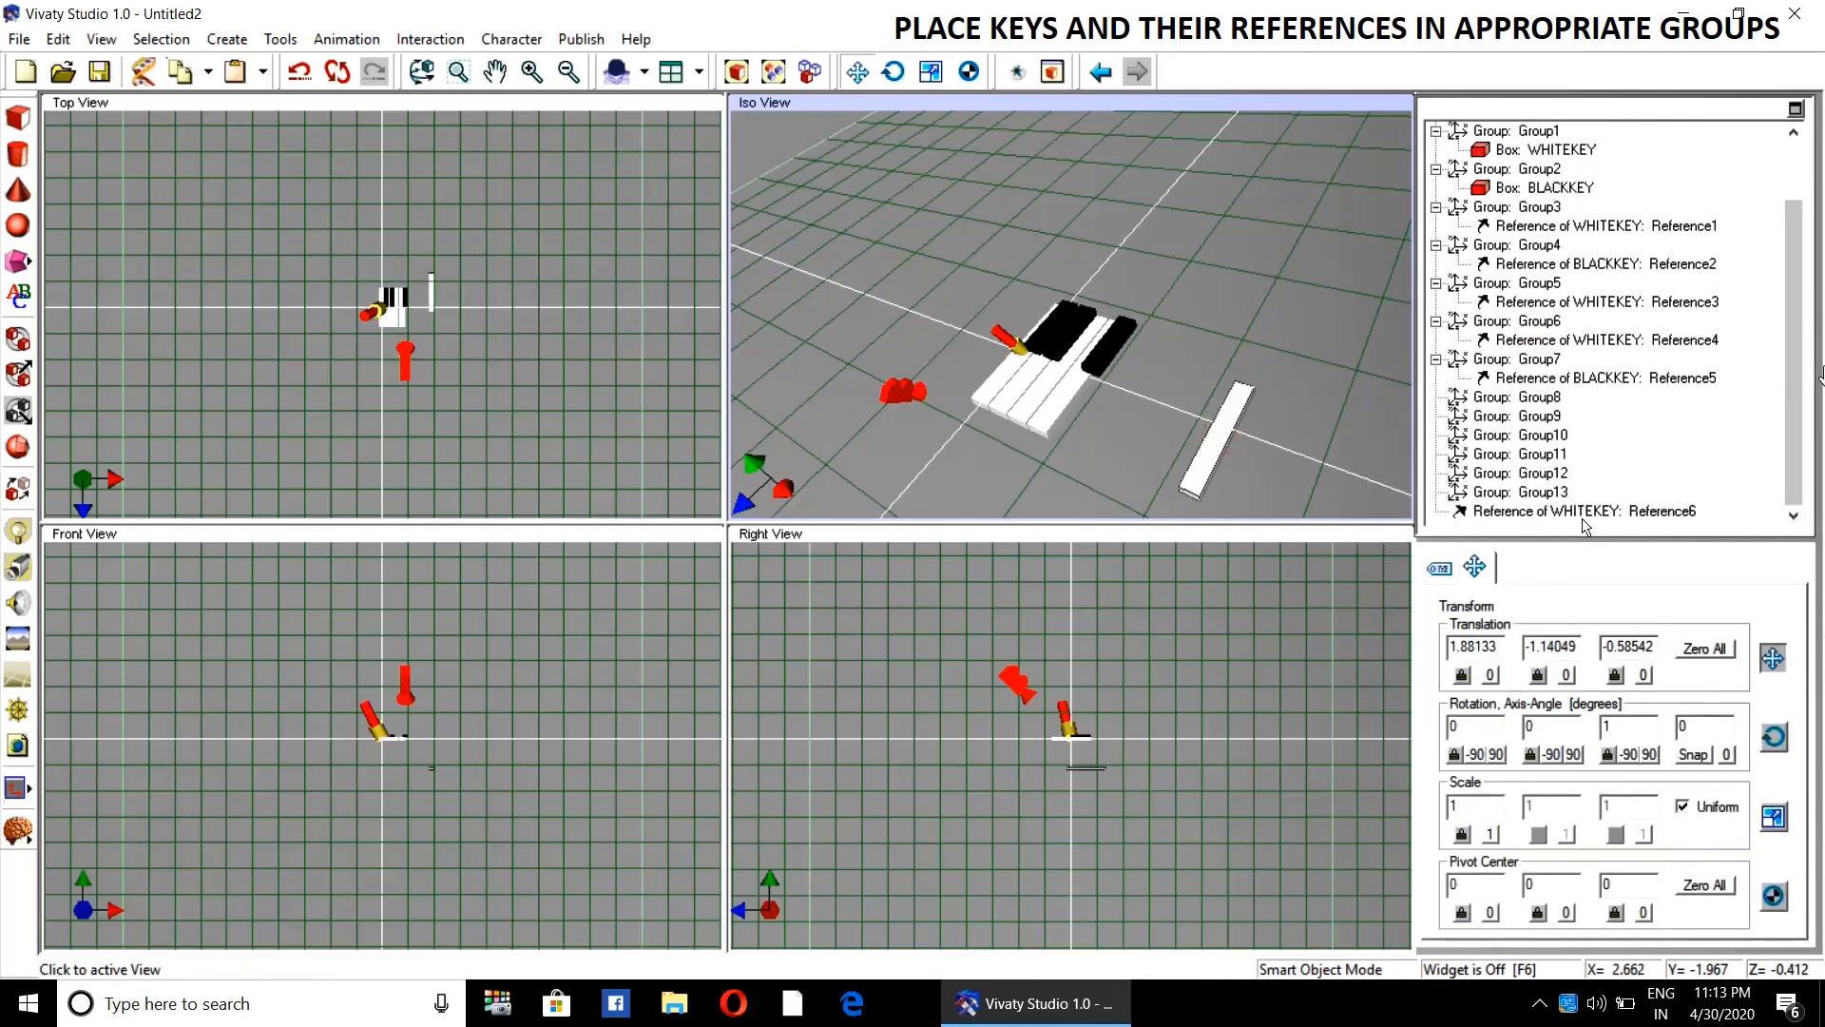
{"action": "left_click_drag", "start_coordinate": [1584, 517], "coordinate": [1556, 414]}
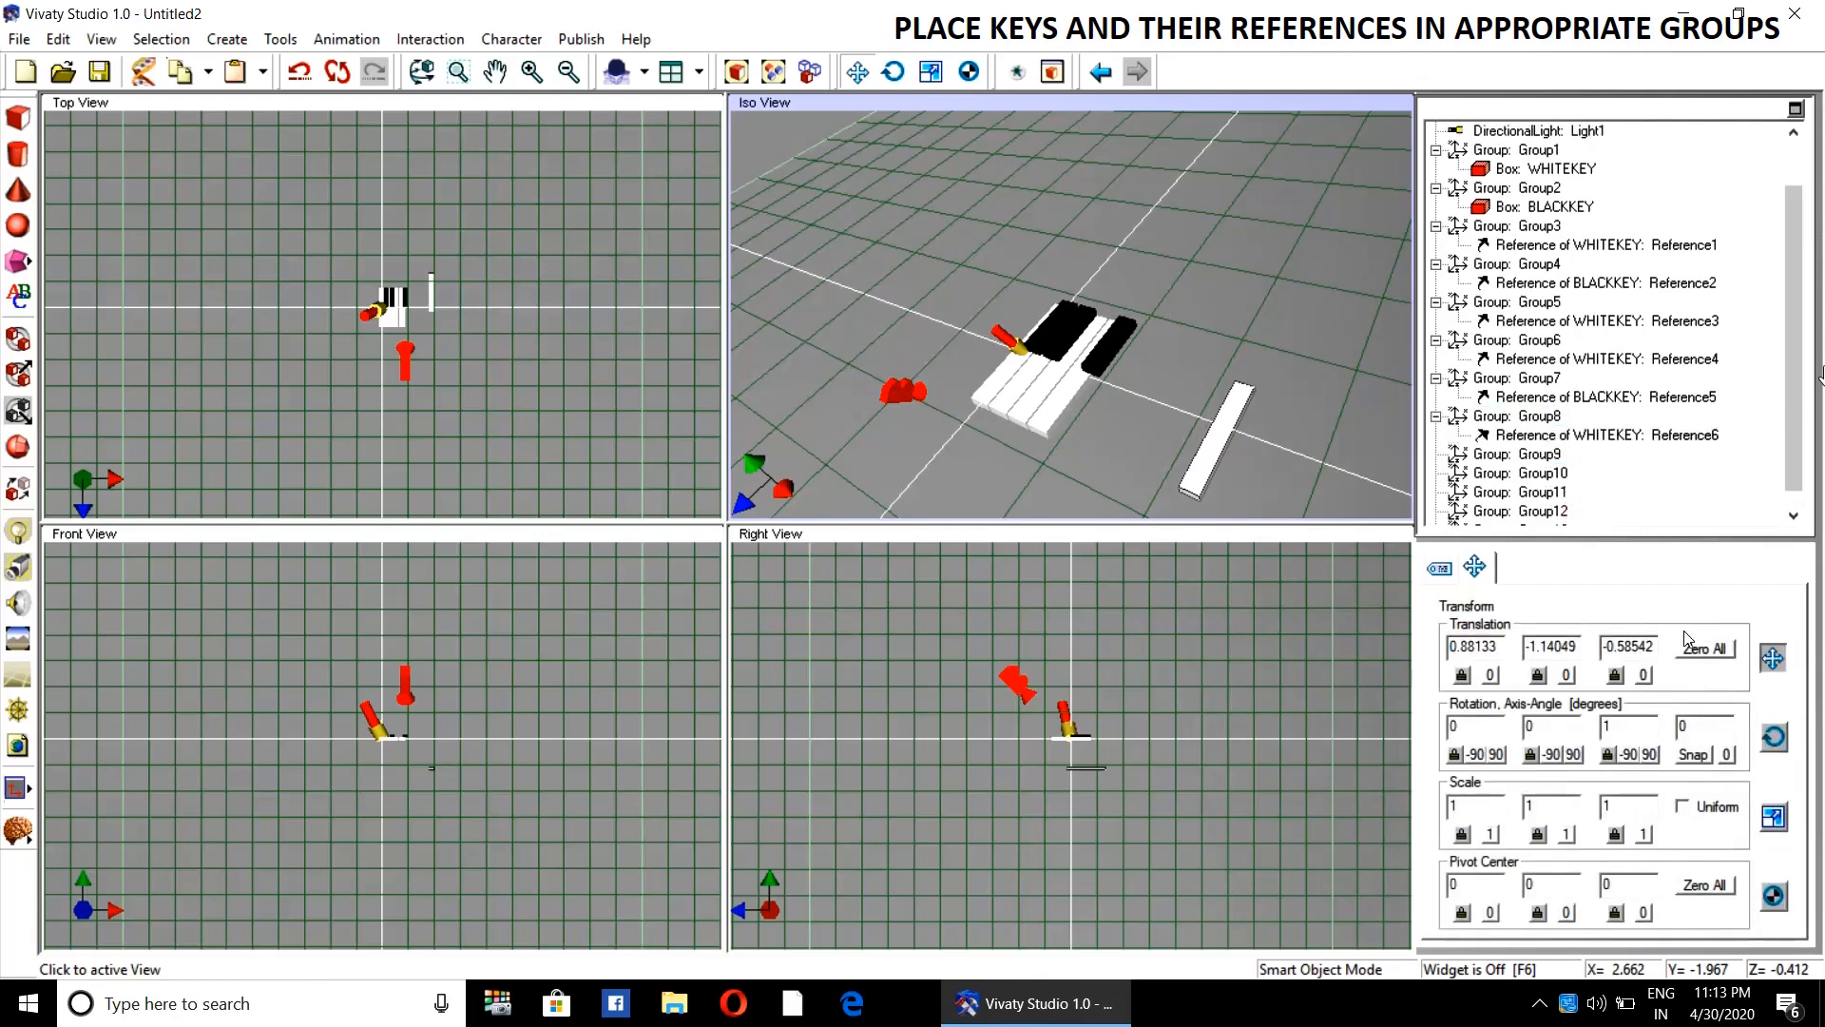
{"action": "left_click", "coordinate": [1615, 434]}
{"action": "left_click", "coordinate": [1707, 648]}
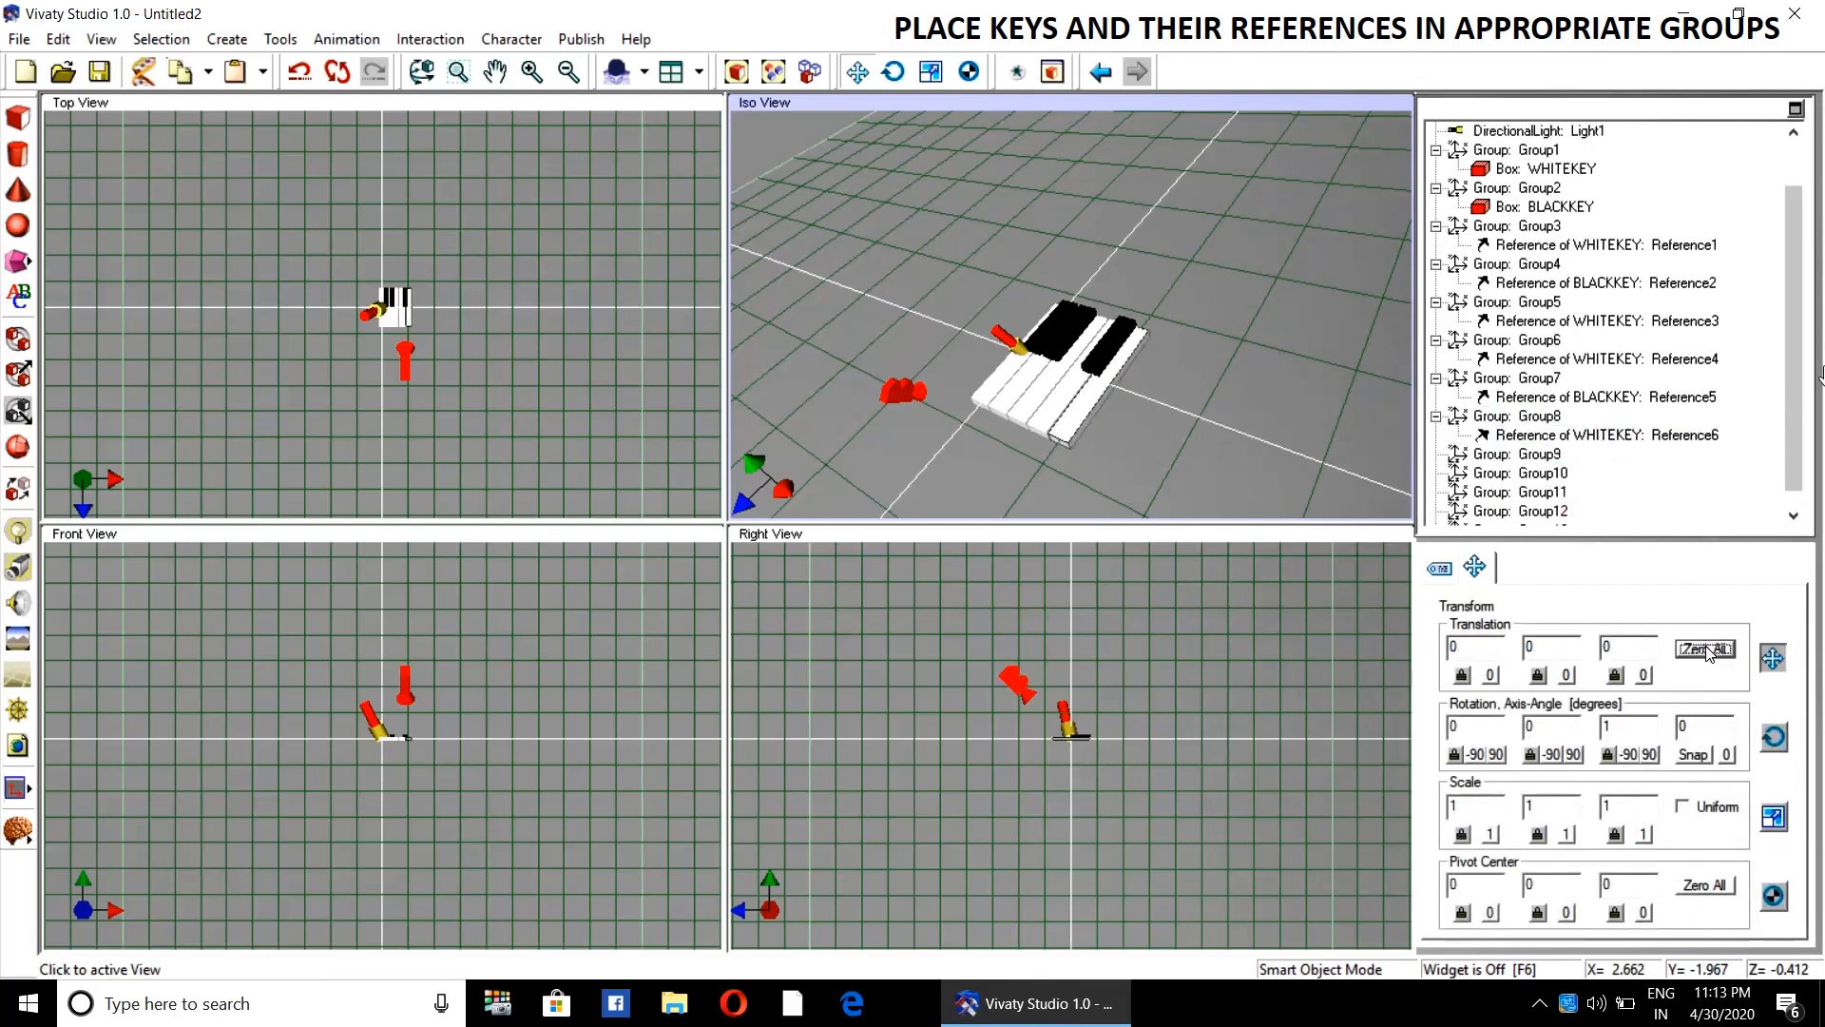
{"action": "left_click", "coordinate": [1644, 513]}
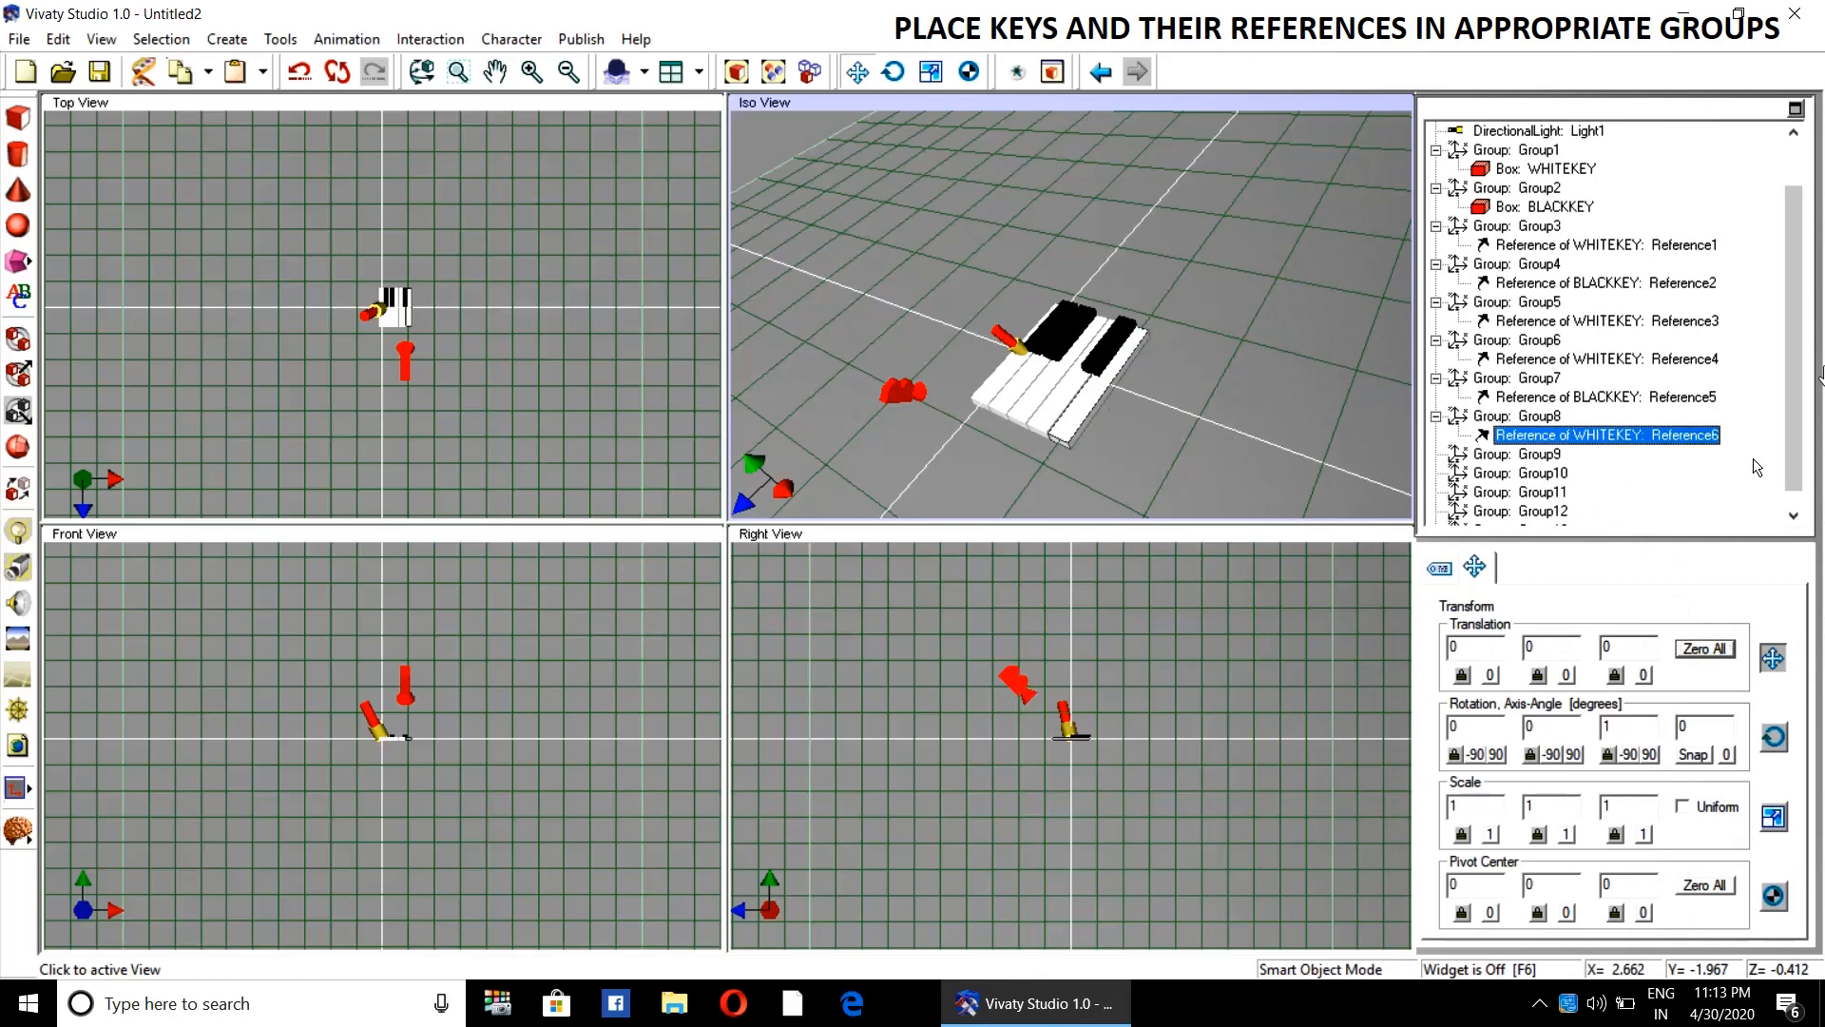
- Create a reference to the BLACKKEY box, move it into Group9 and zero its translation
{"action": "left_click_drag", "start_coordinate": [1791, 412], "coordinate": [1786, 436]}
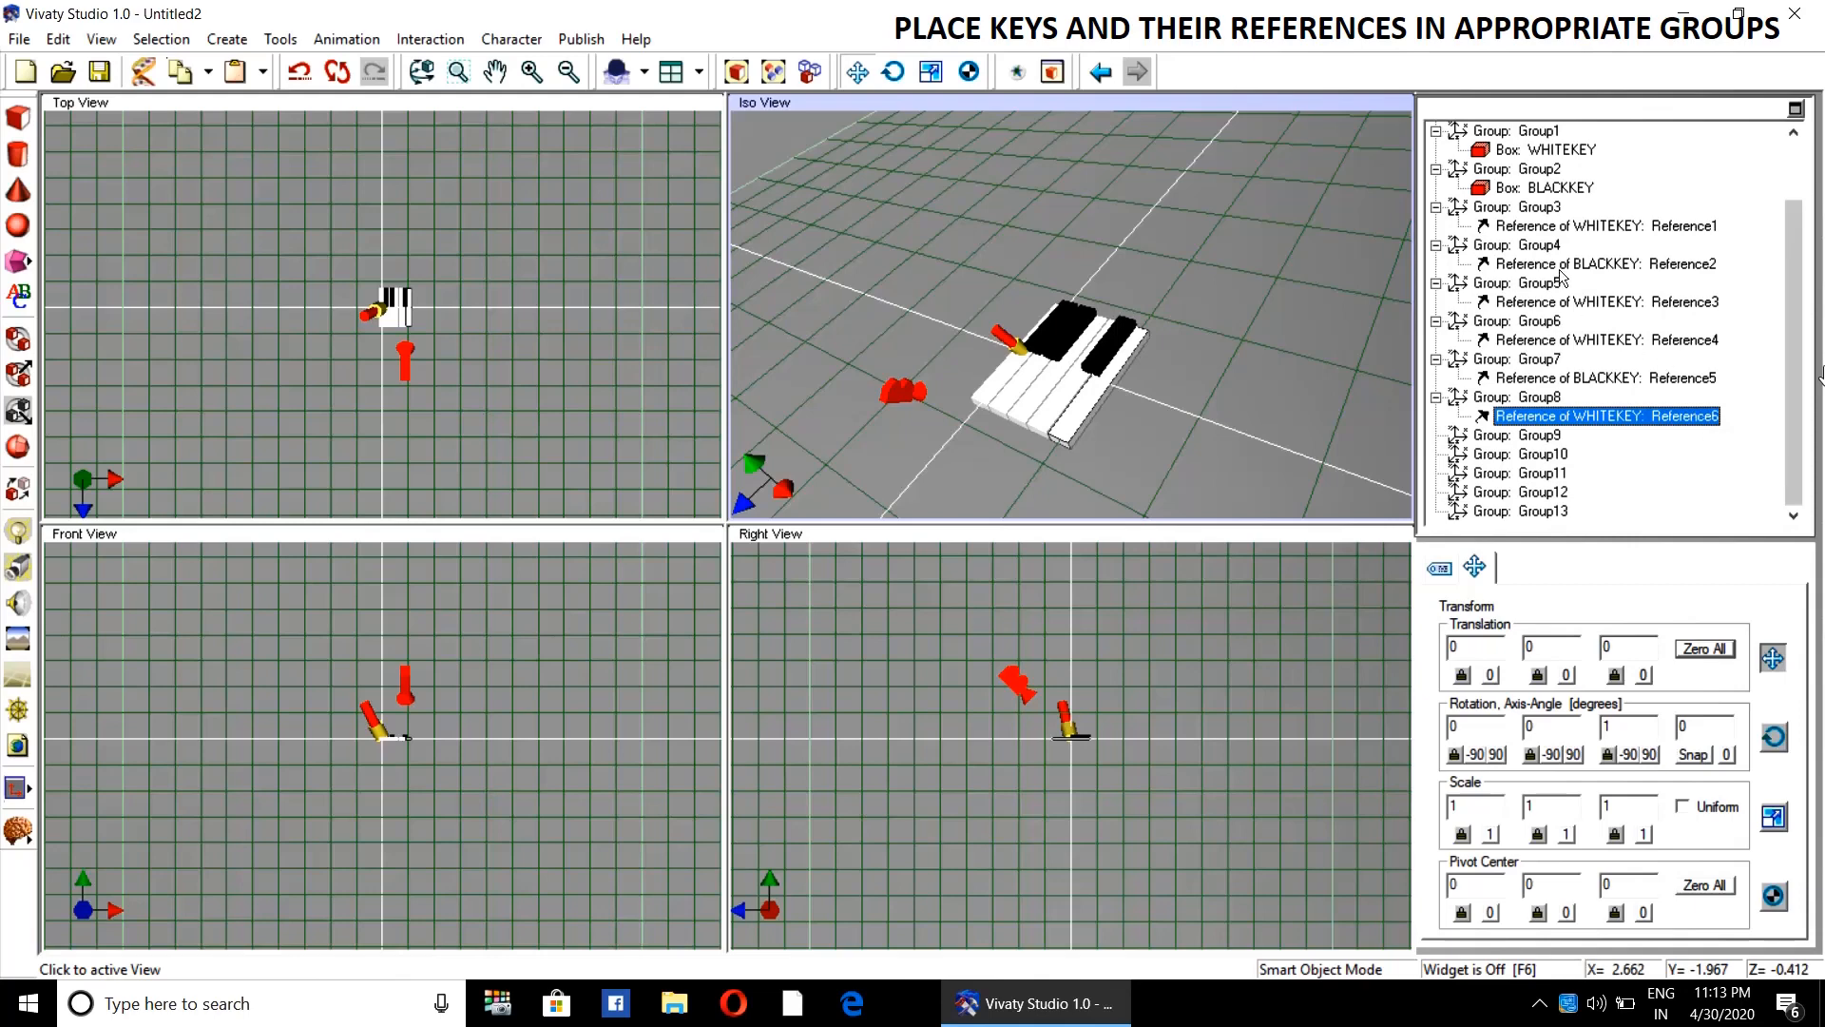
{"action": "left_click", "coordinate": [1563, 190]}
{"action": "right_click", "coordinate": [1563, 192]}
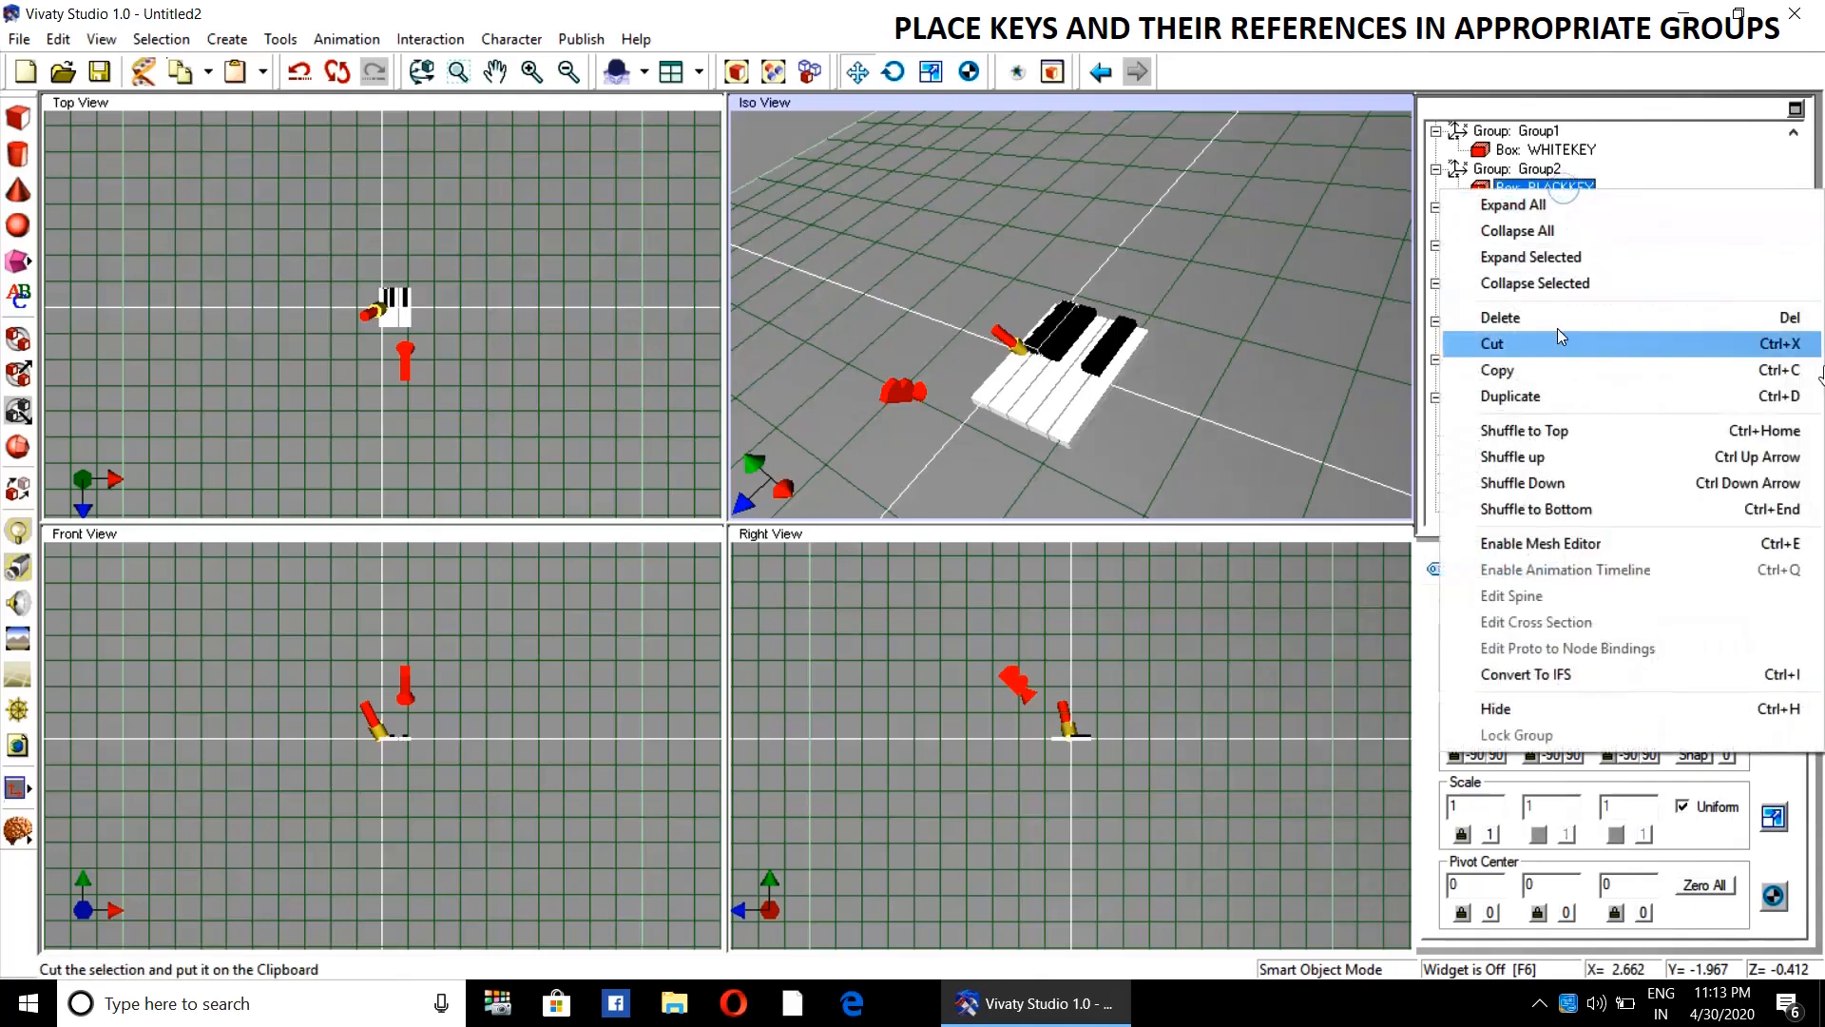
{"action": "left_click", "coordinate": [1554, 370]}
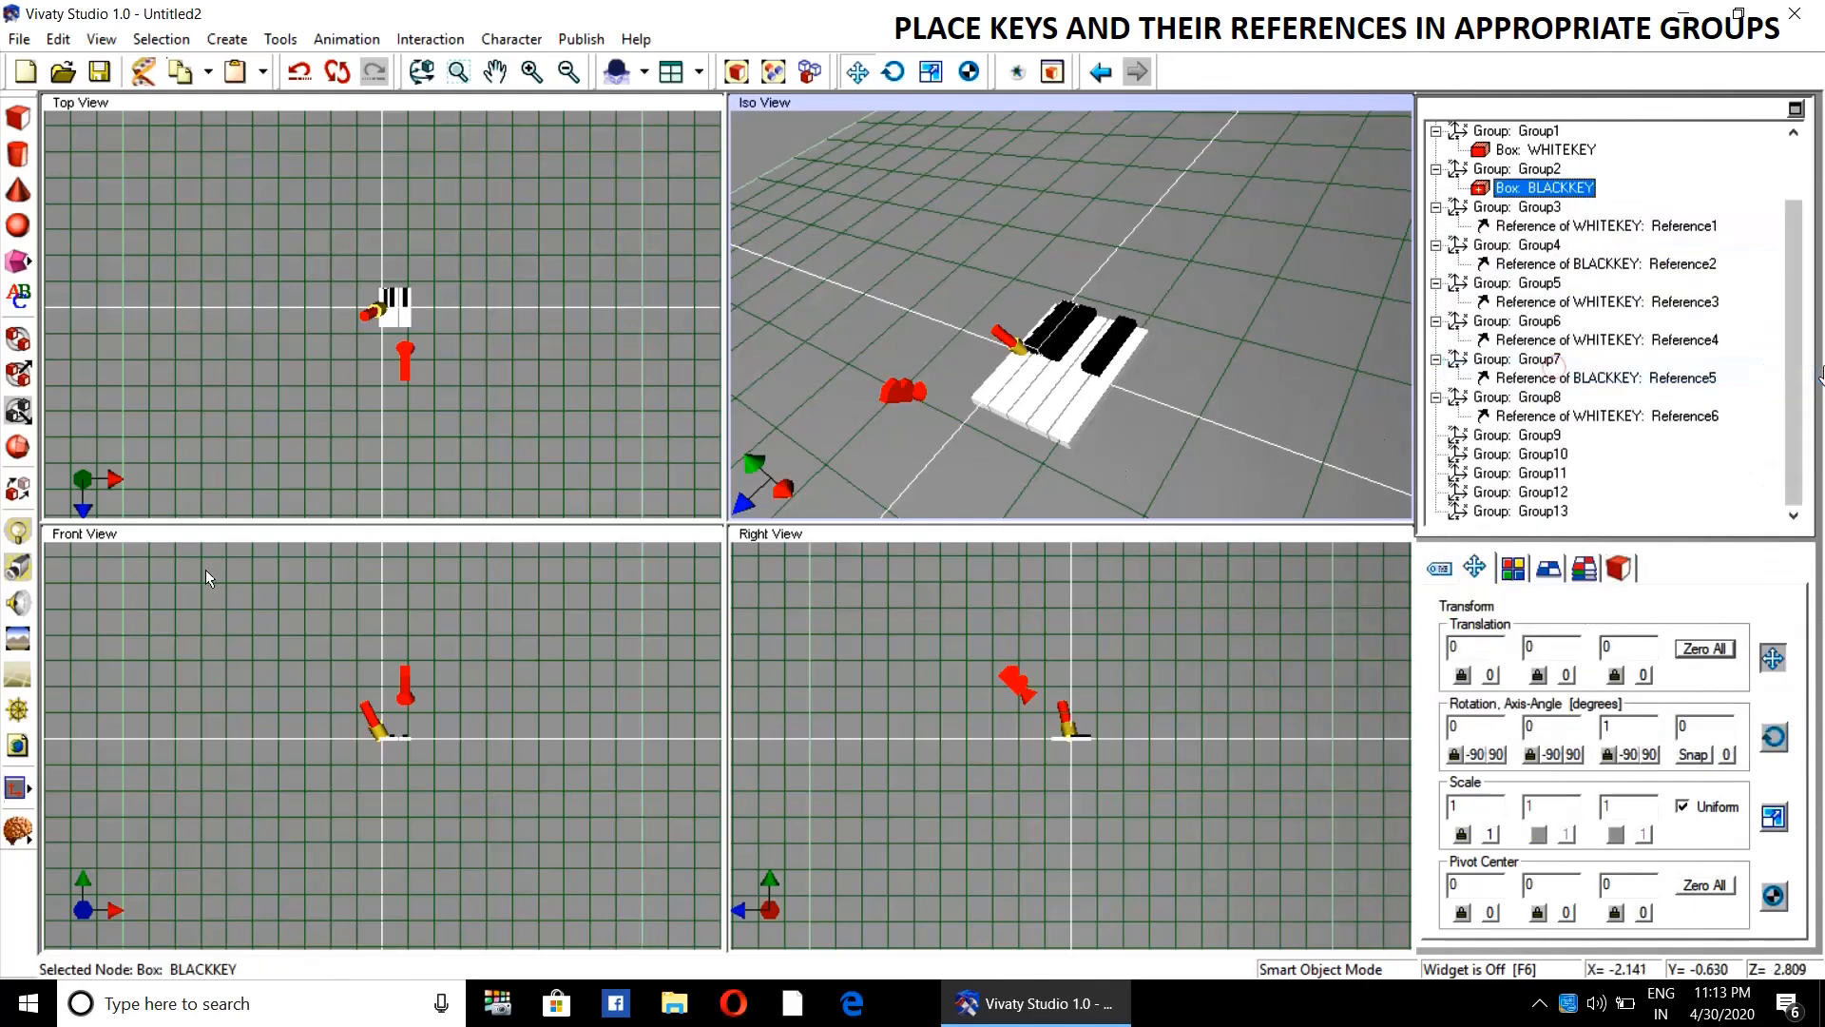
{"action": "left_click", "coordinate": [19, 487]}
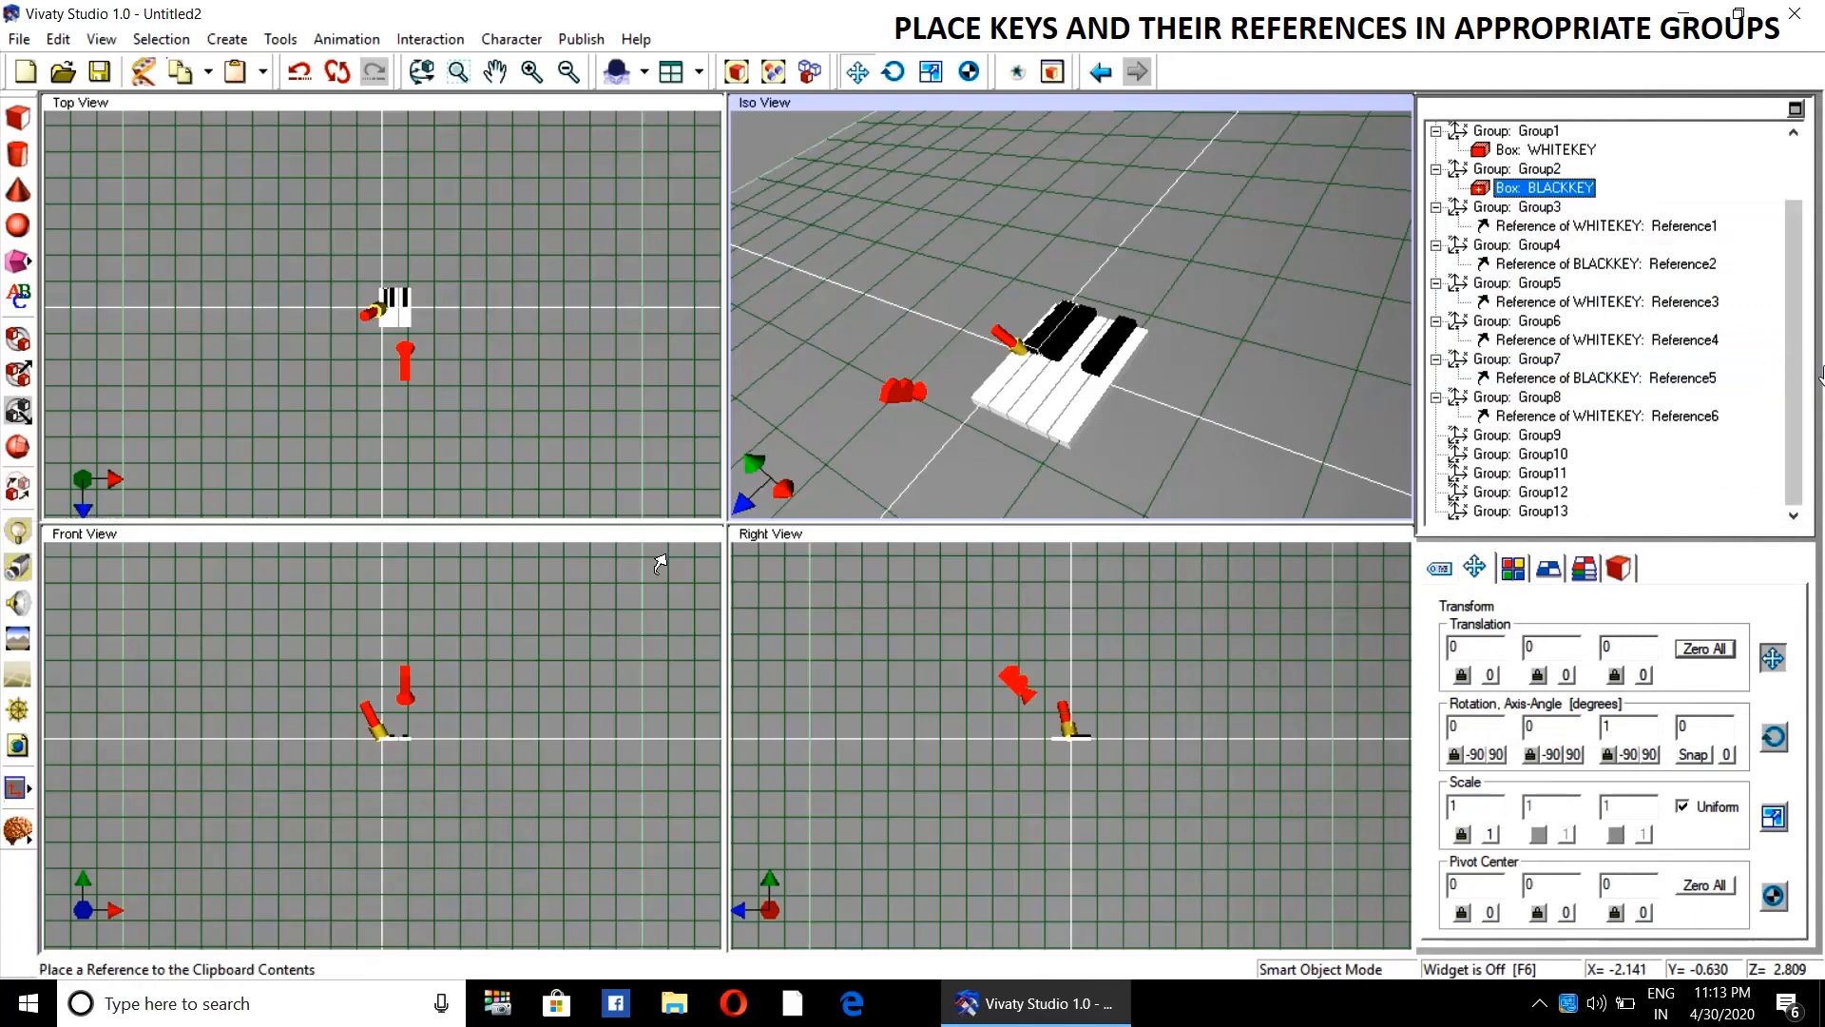
{"action": "left_click", "coordinate": [1237, 465]}
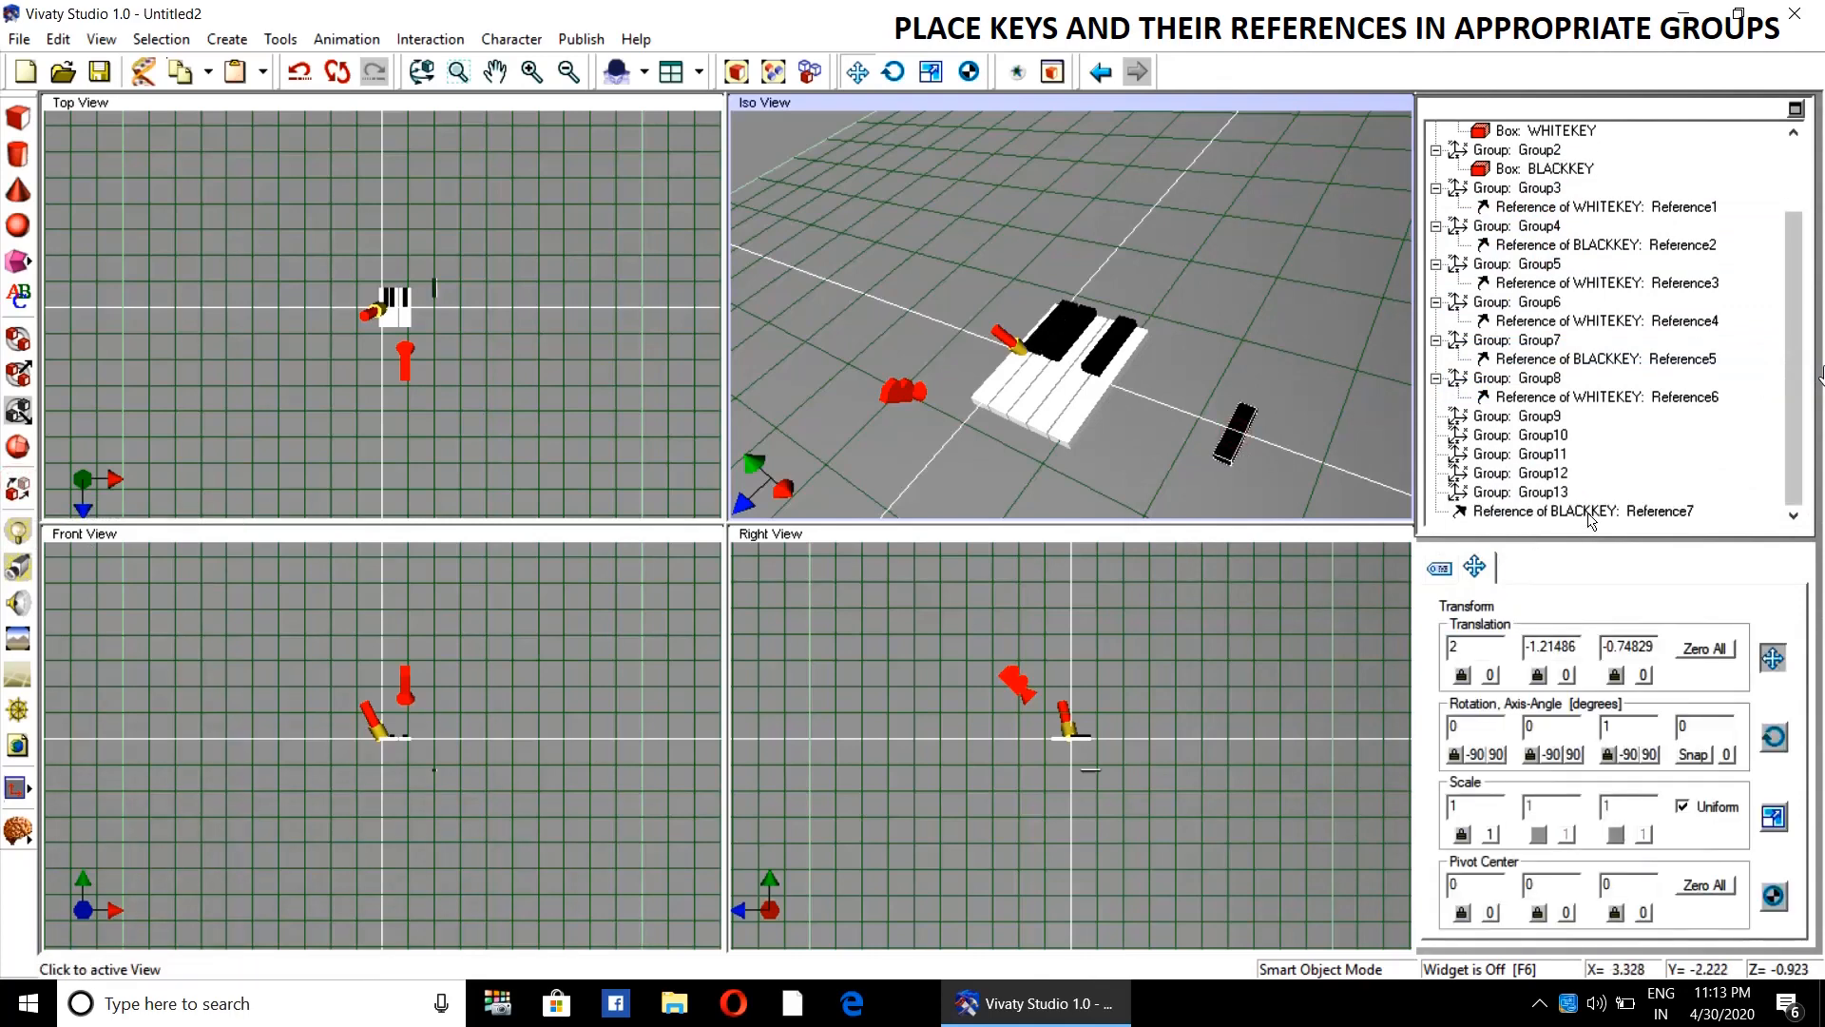
{"action": "left_click_drag", "start_coordinate": [1588, 520], "coordinate": [1544, 418]}
{"action": "left_click", "coordinate": [1711, 651]}
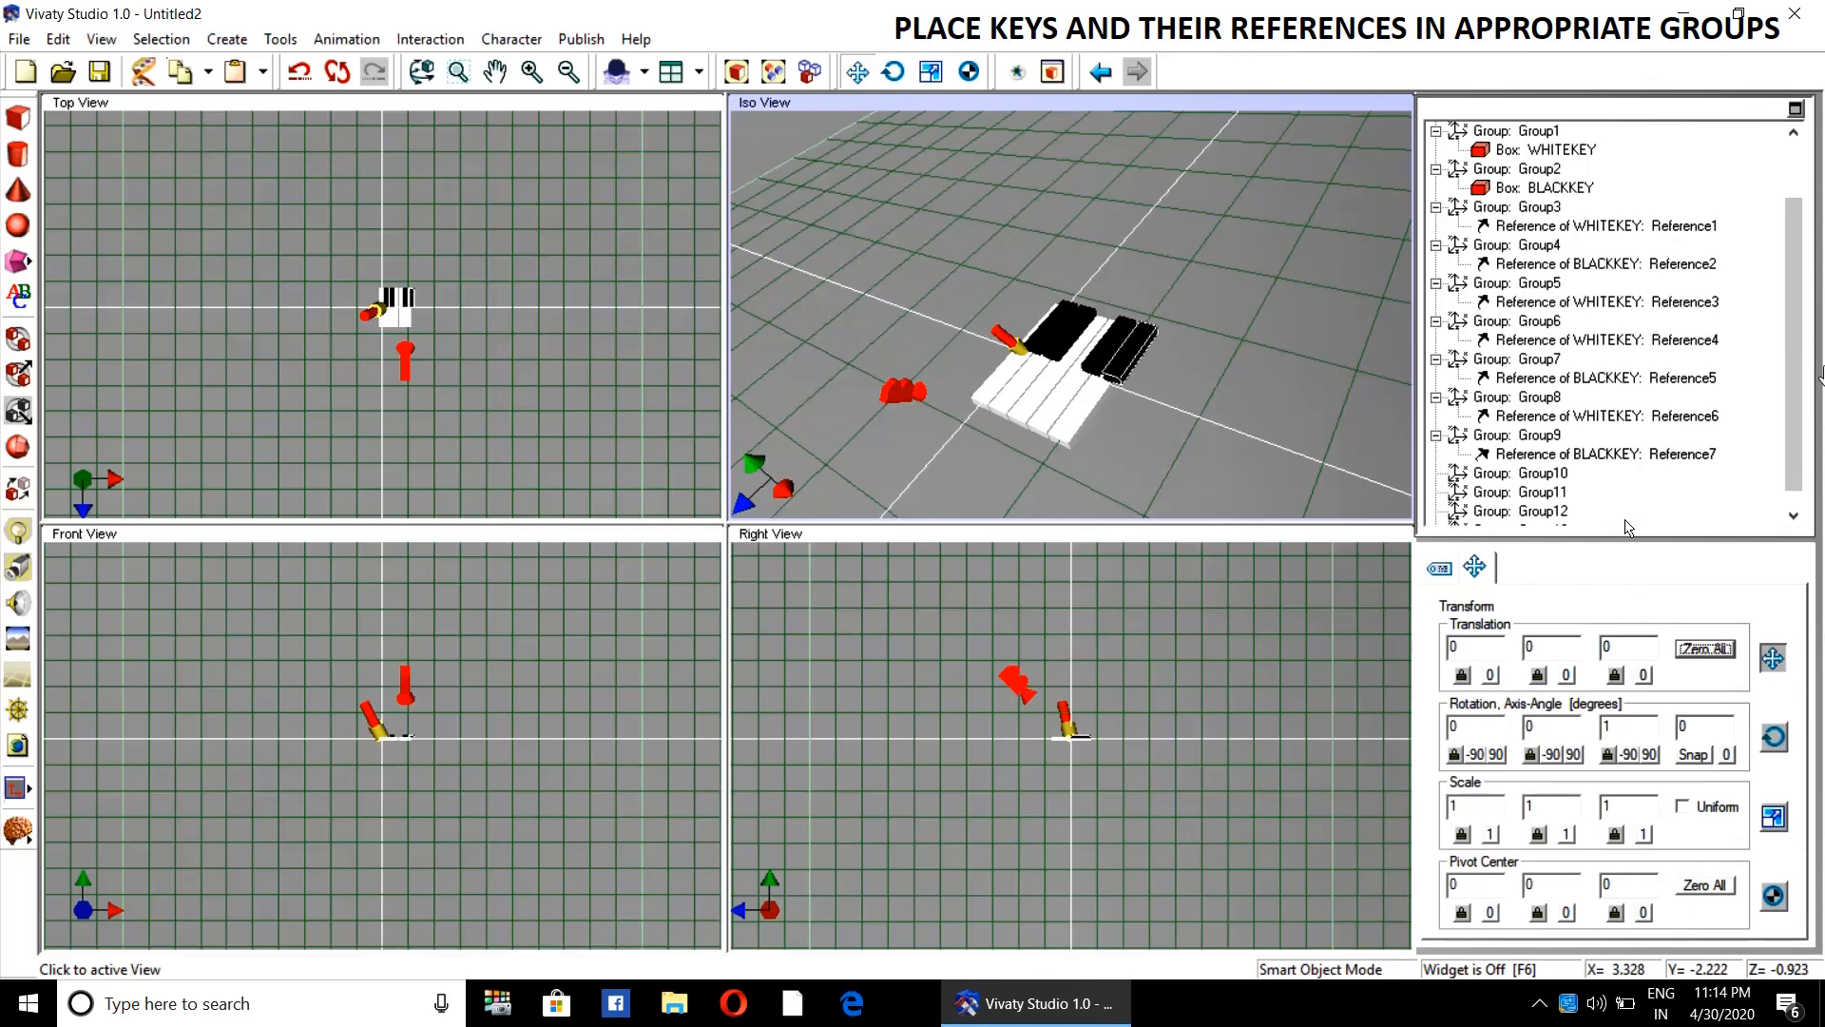
- Create a reference to the WHITEKEY box, move it into Group10 and zero its translation
{"action": "left_click", "coordinate": [1555, 149]}
{"action": "left_click", "coordinate": [1556, 155]}
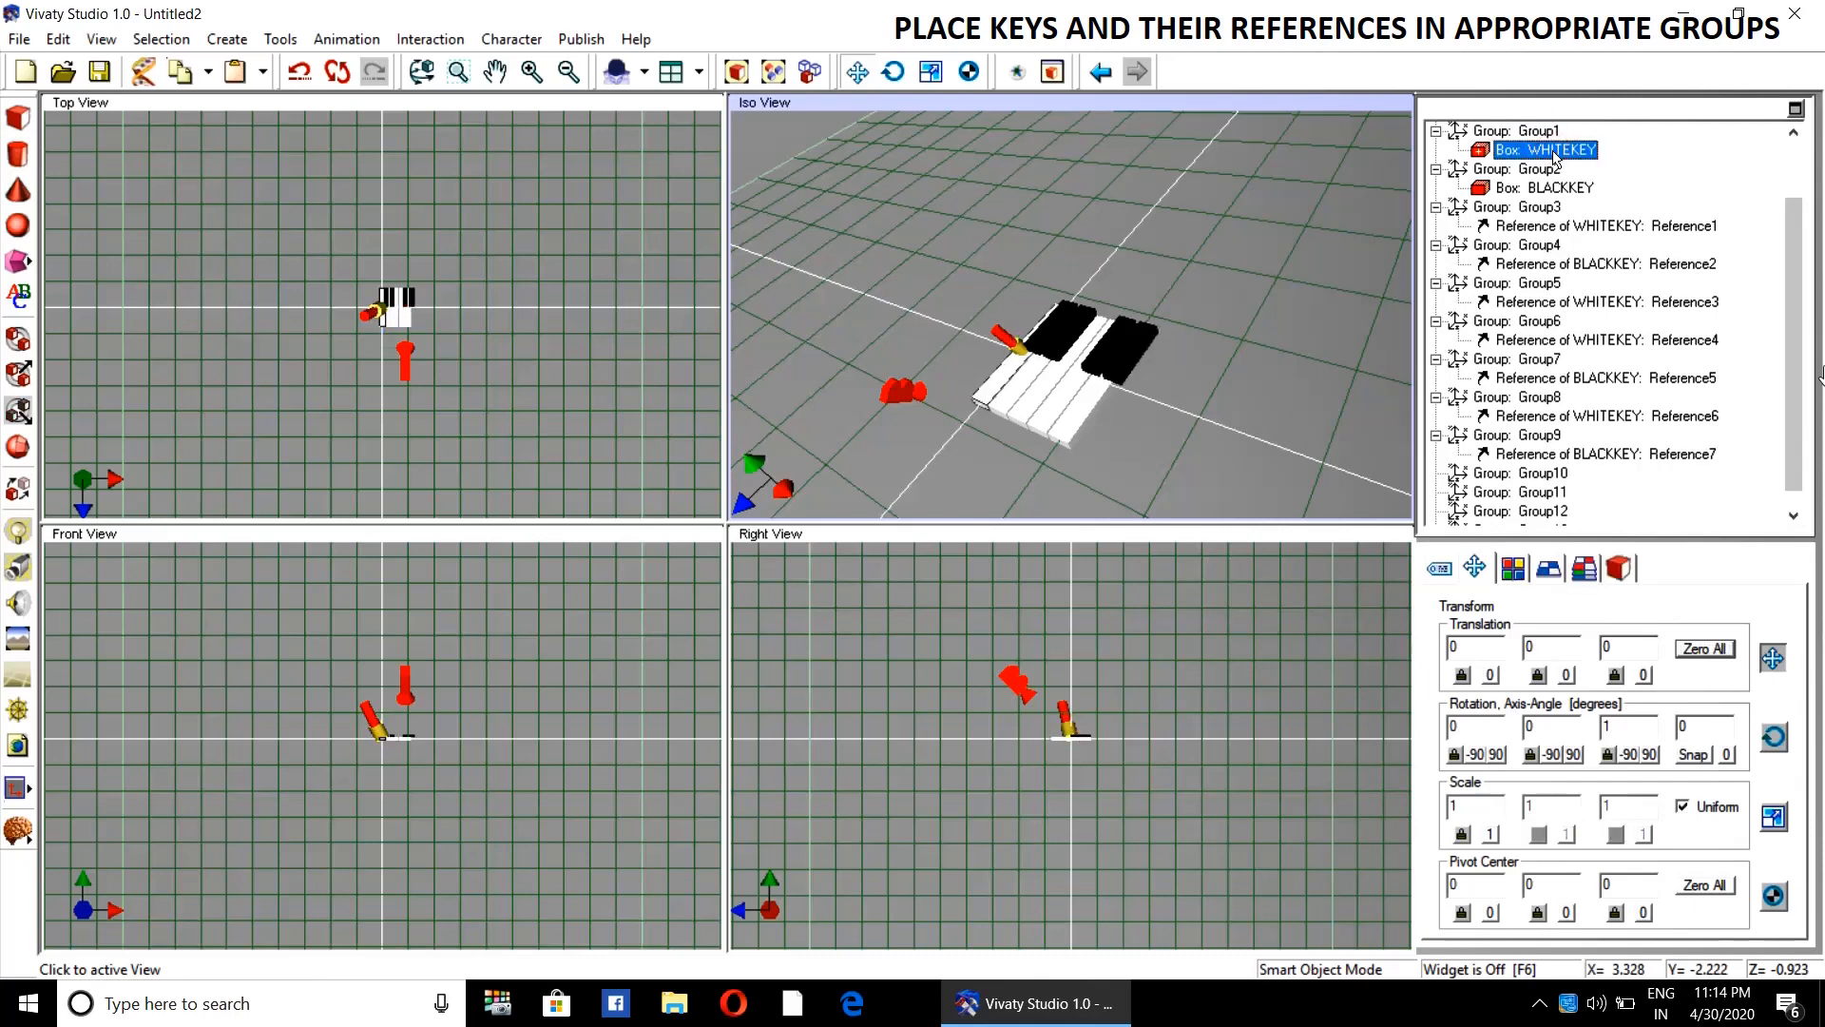
{"action": "right_click", "coordinate": [1555, 157]}
{"action": "left_click", "coordinate": [1546, 336]}
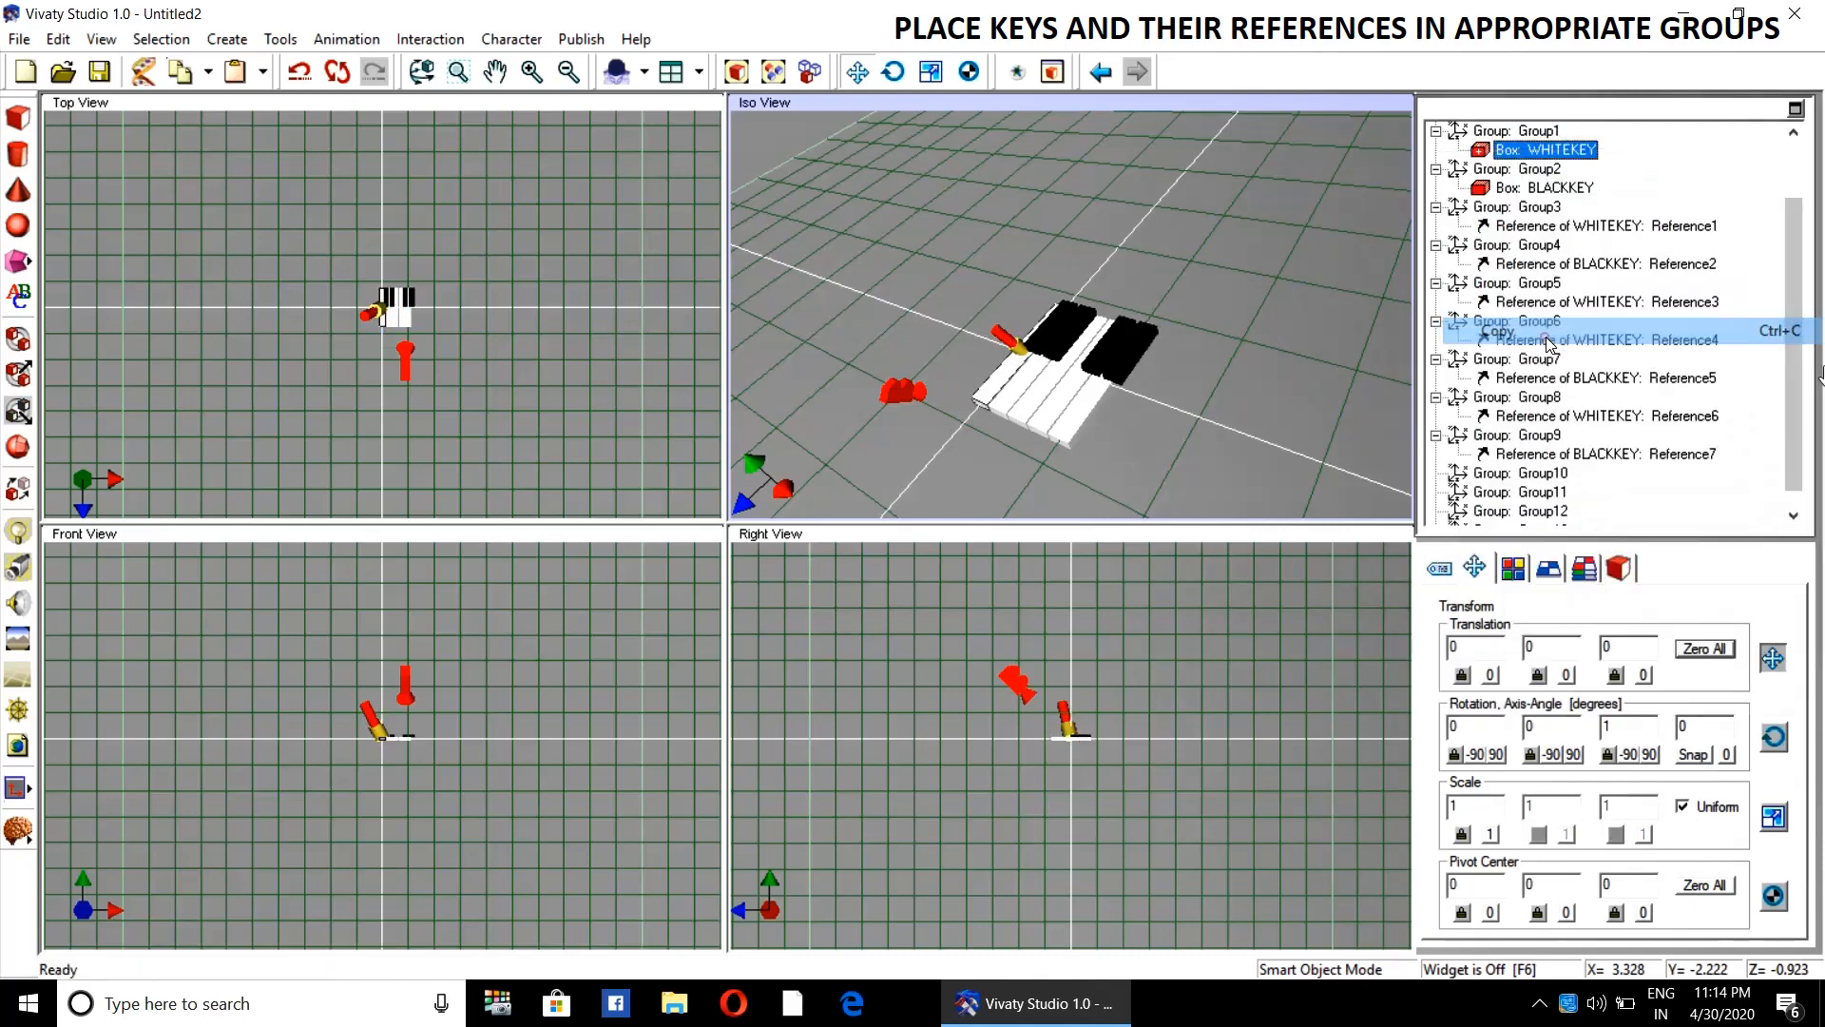
{"action": "left_click", "coordinate": [17, 487]}
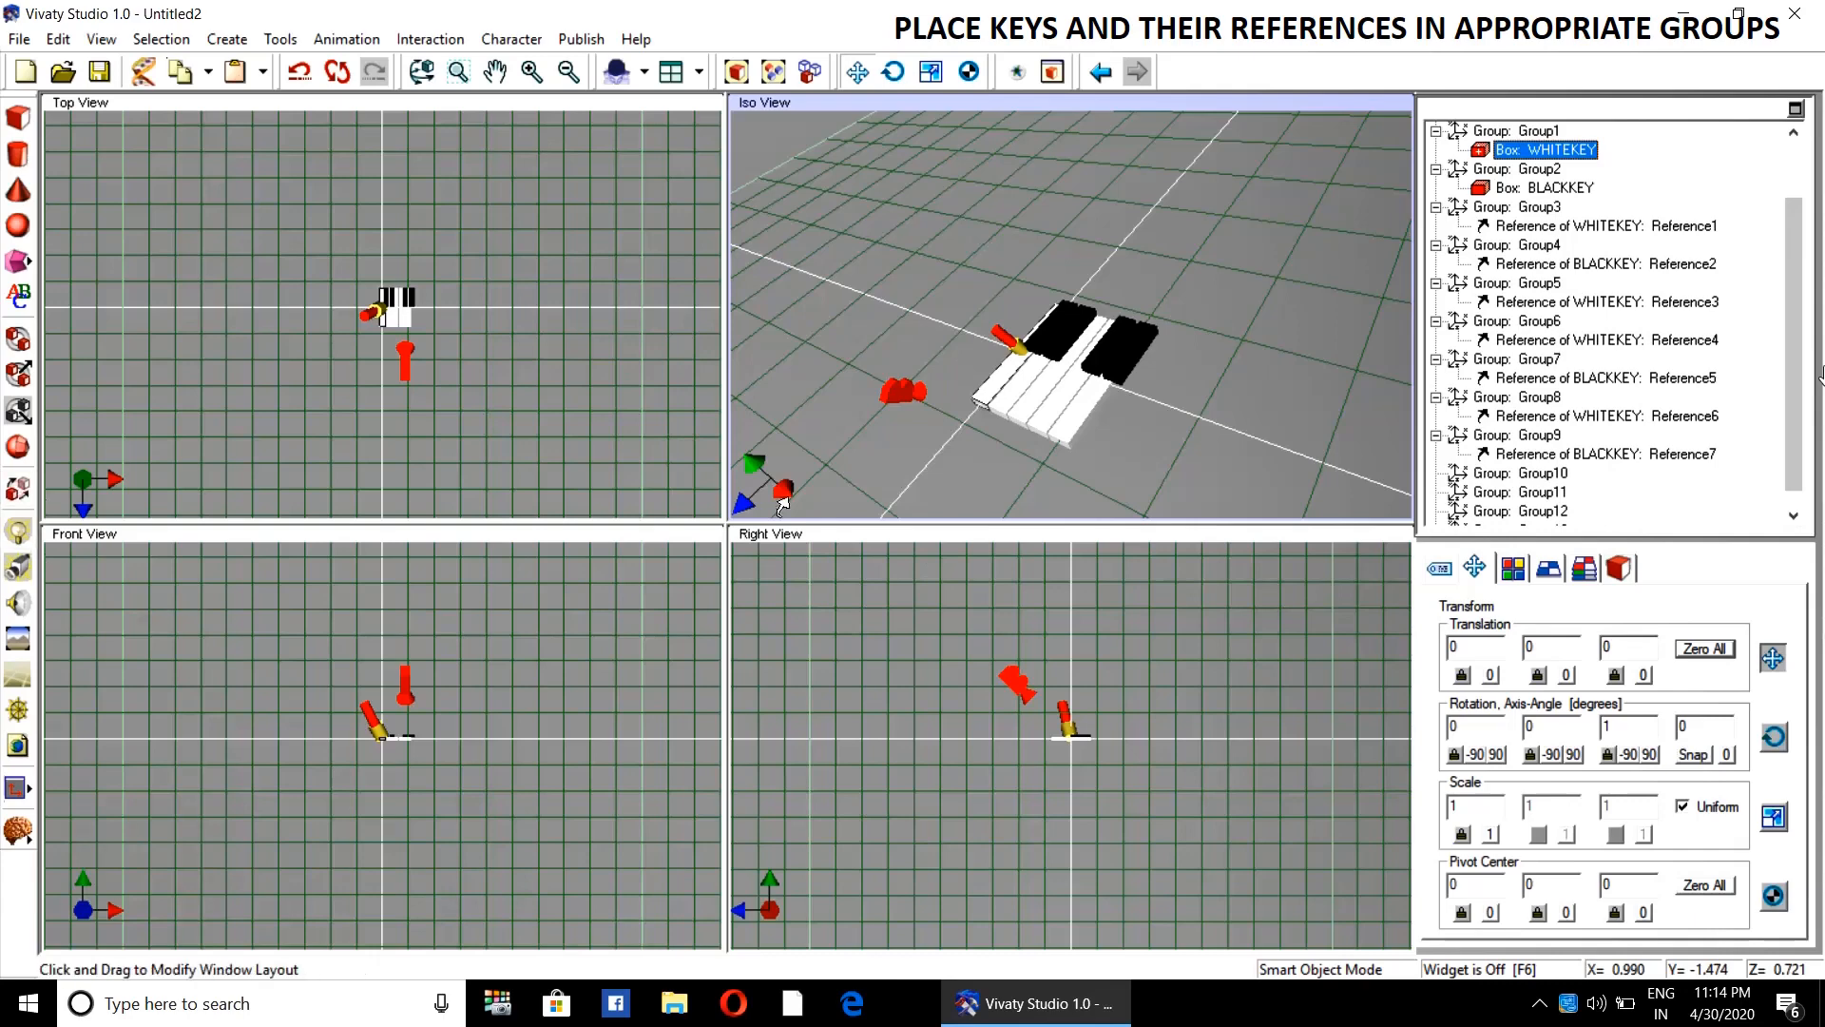
{"action": "left_click", "coordinate": [1155, 466]}
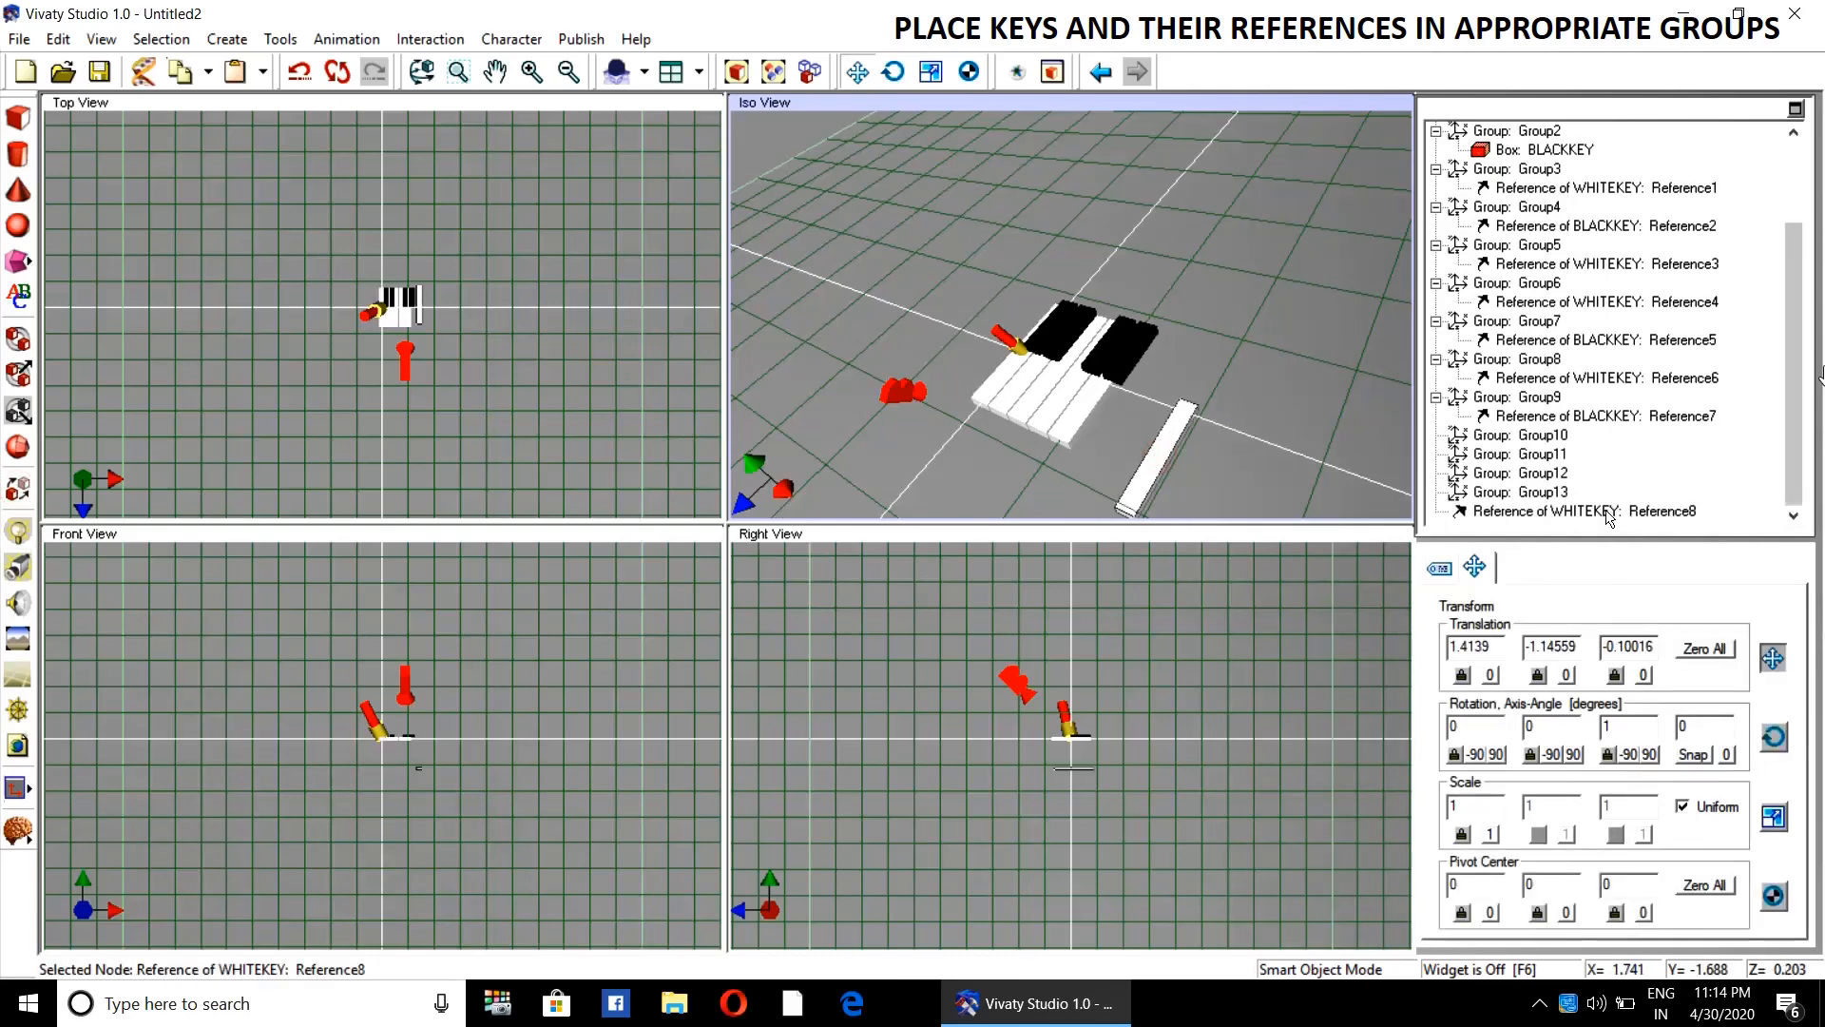
{"action": "left_click_drag", "start_coordinate": [1608, 516], "coordinate": [1544, 435]}
{"action": "left_click", "coordinate": [1704, 649]}
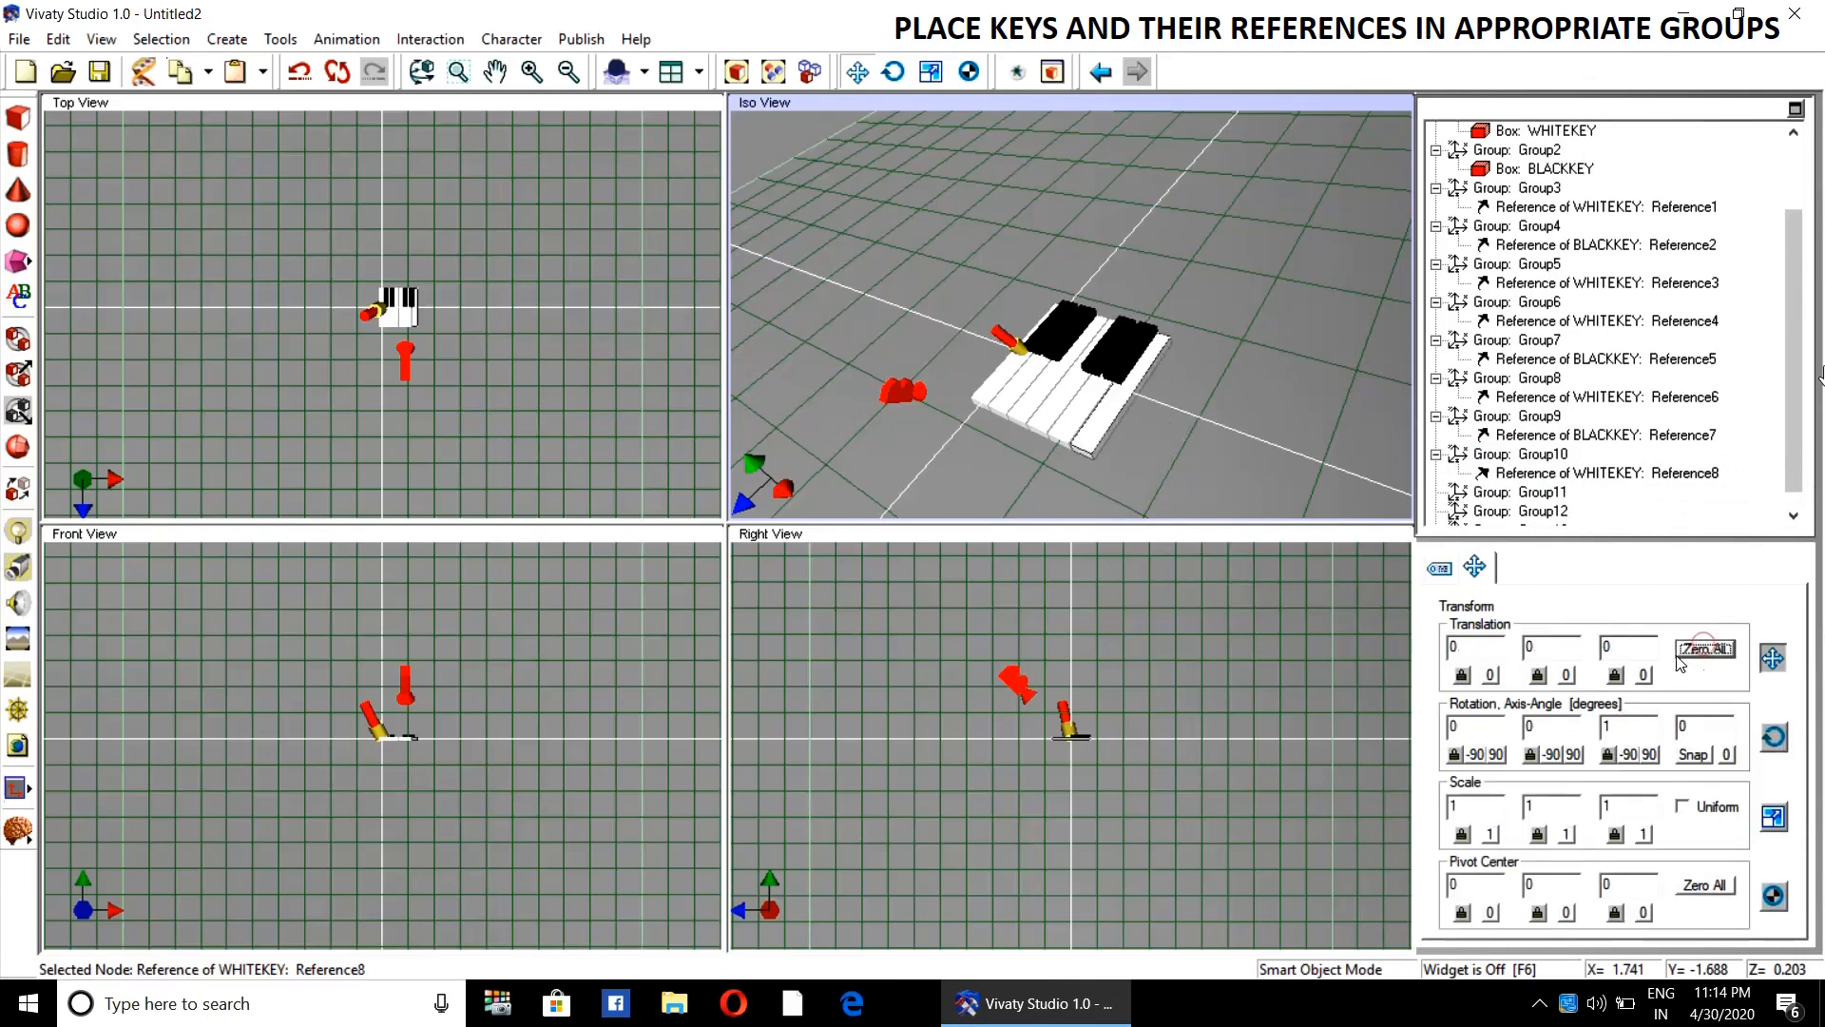
- Create a reference to the BLACKKEY box, move it into Group11 and zero its translation
{"action": "left_click", "coordinate": [1794, 516]}
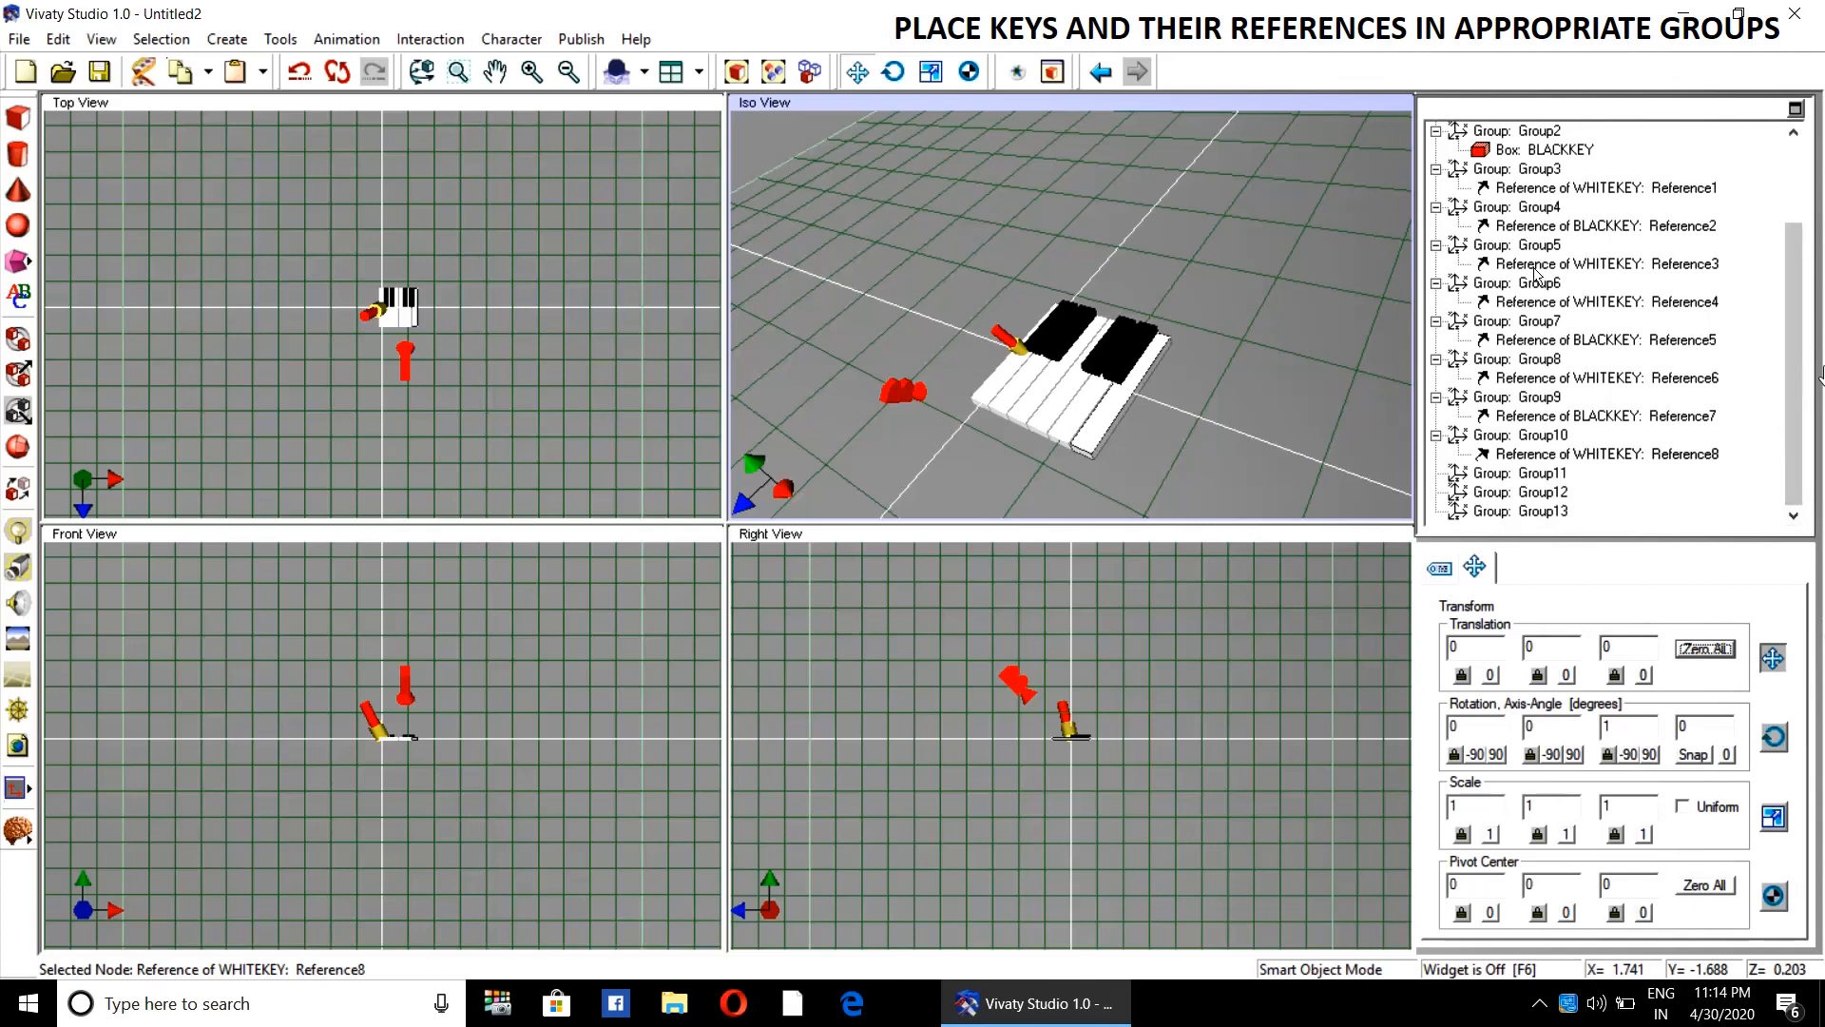
{"action": "left_click", "coordinate": [1551, 152]}
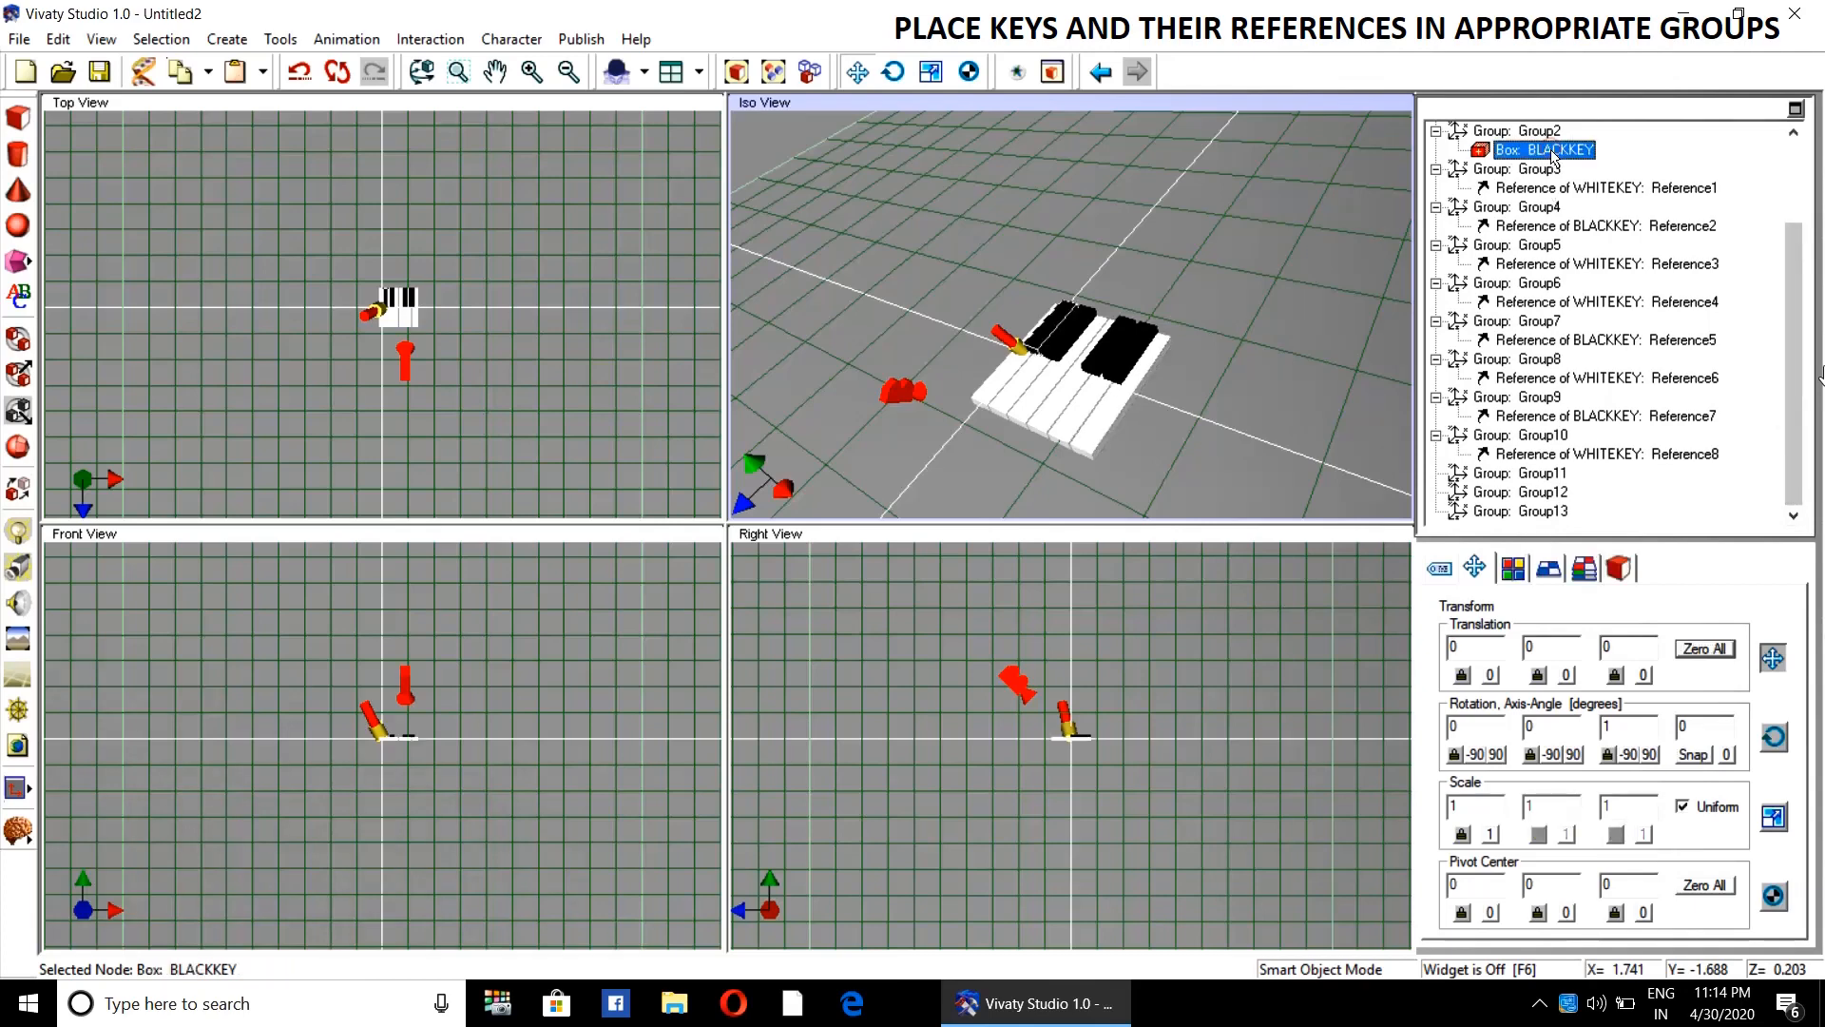
{"action": "right_click", "coordinate": [1551, 153]}
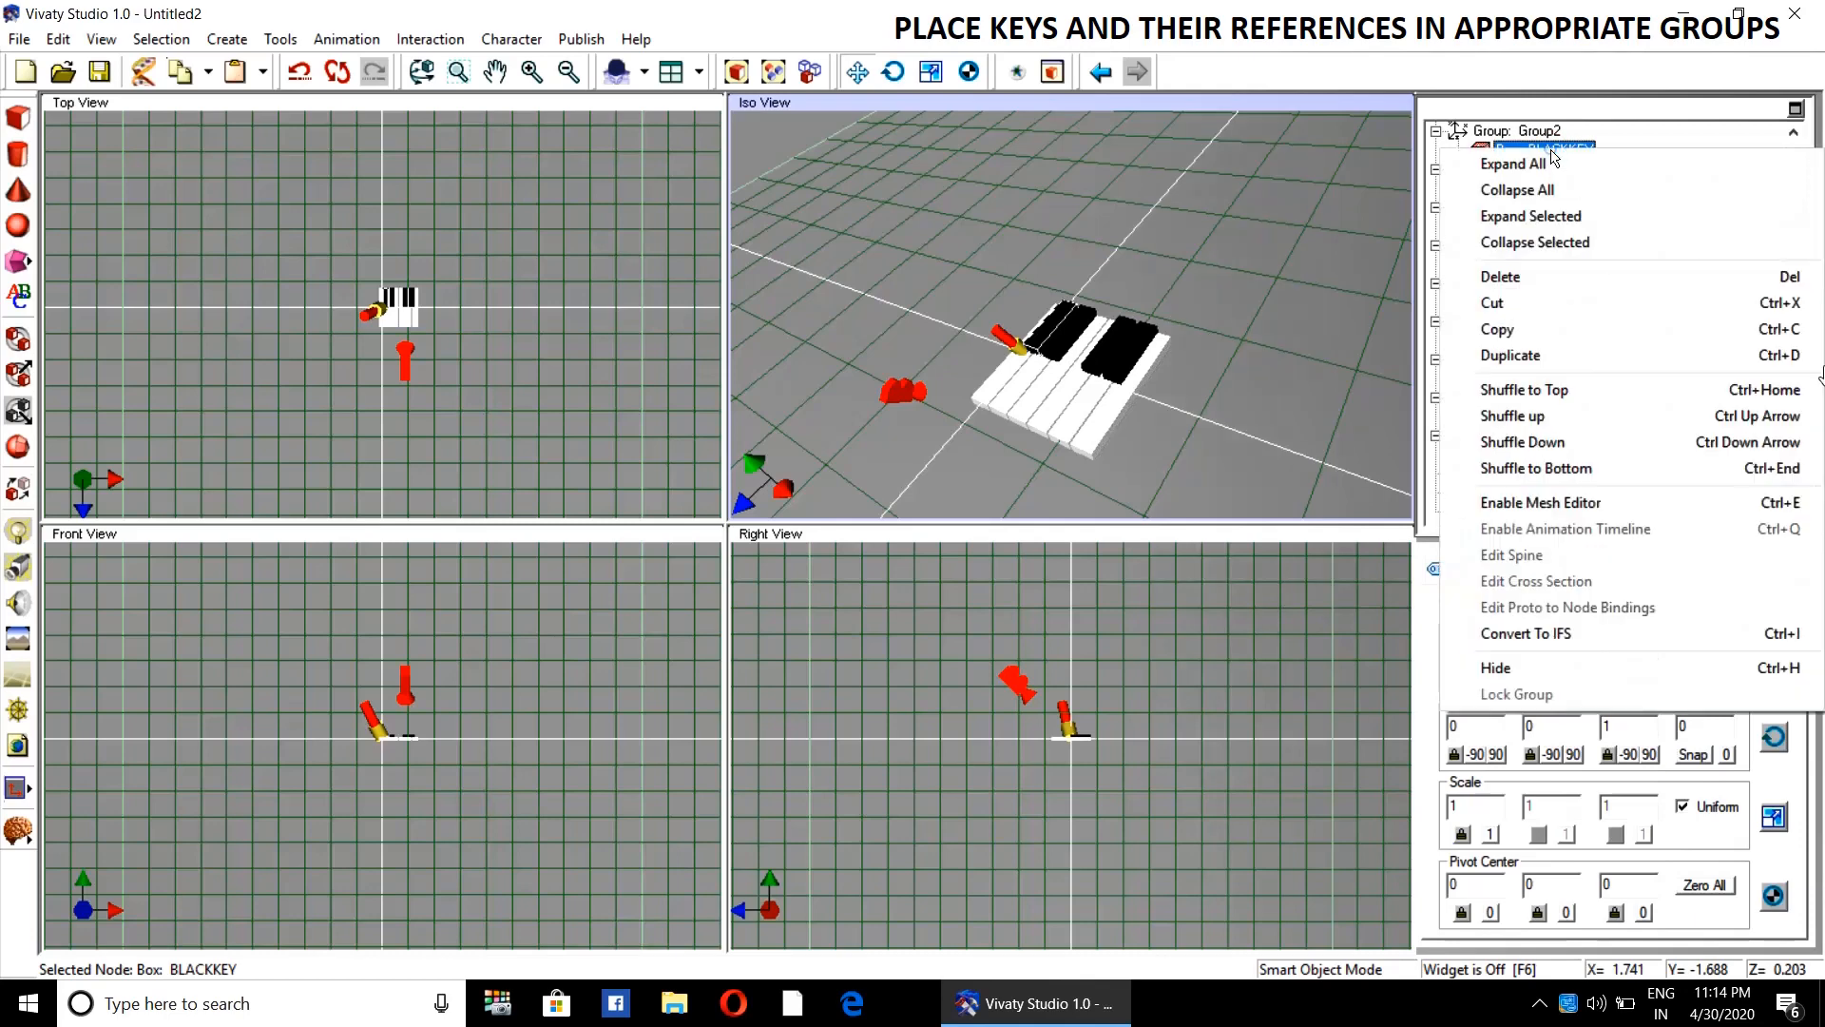
{"action": "left_click", "coordinate": [1519, 327]}
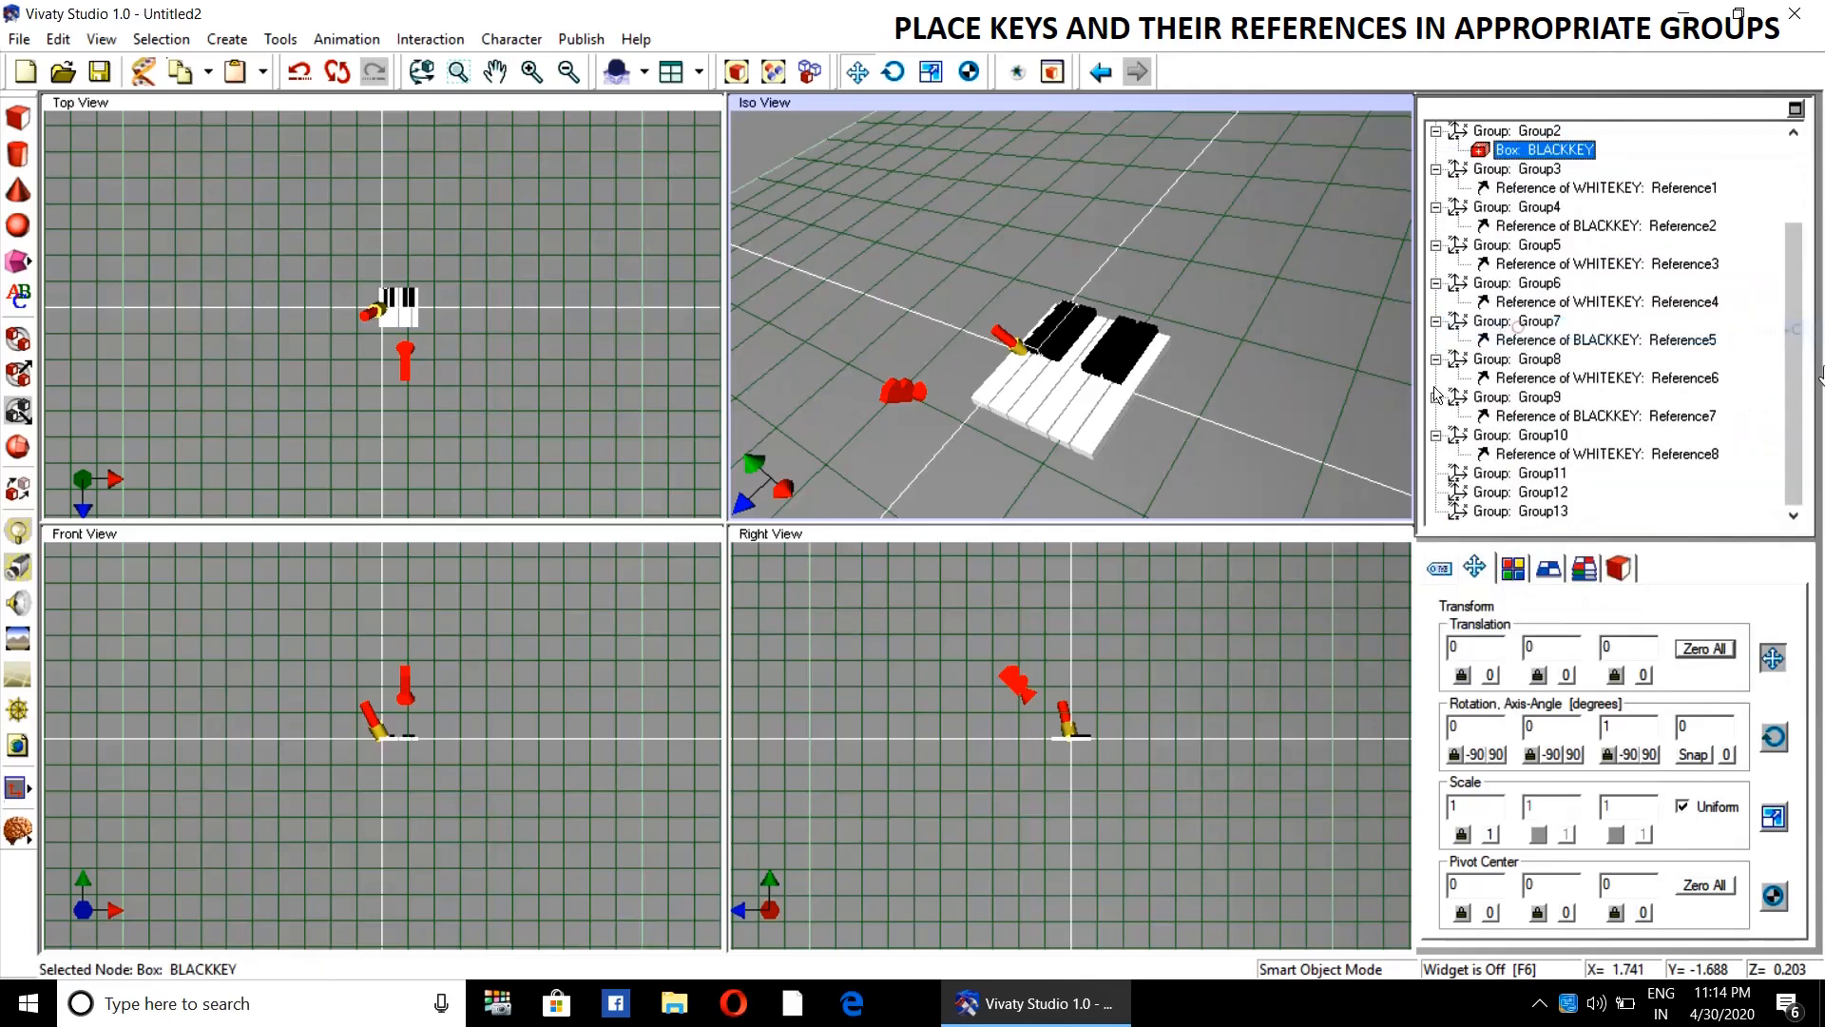
{"action": "left_click", "coordinate": [15, 493]}
{"action": "left_click", "coordinate": [1199, 458]}
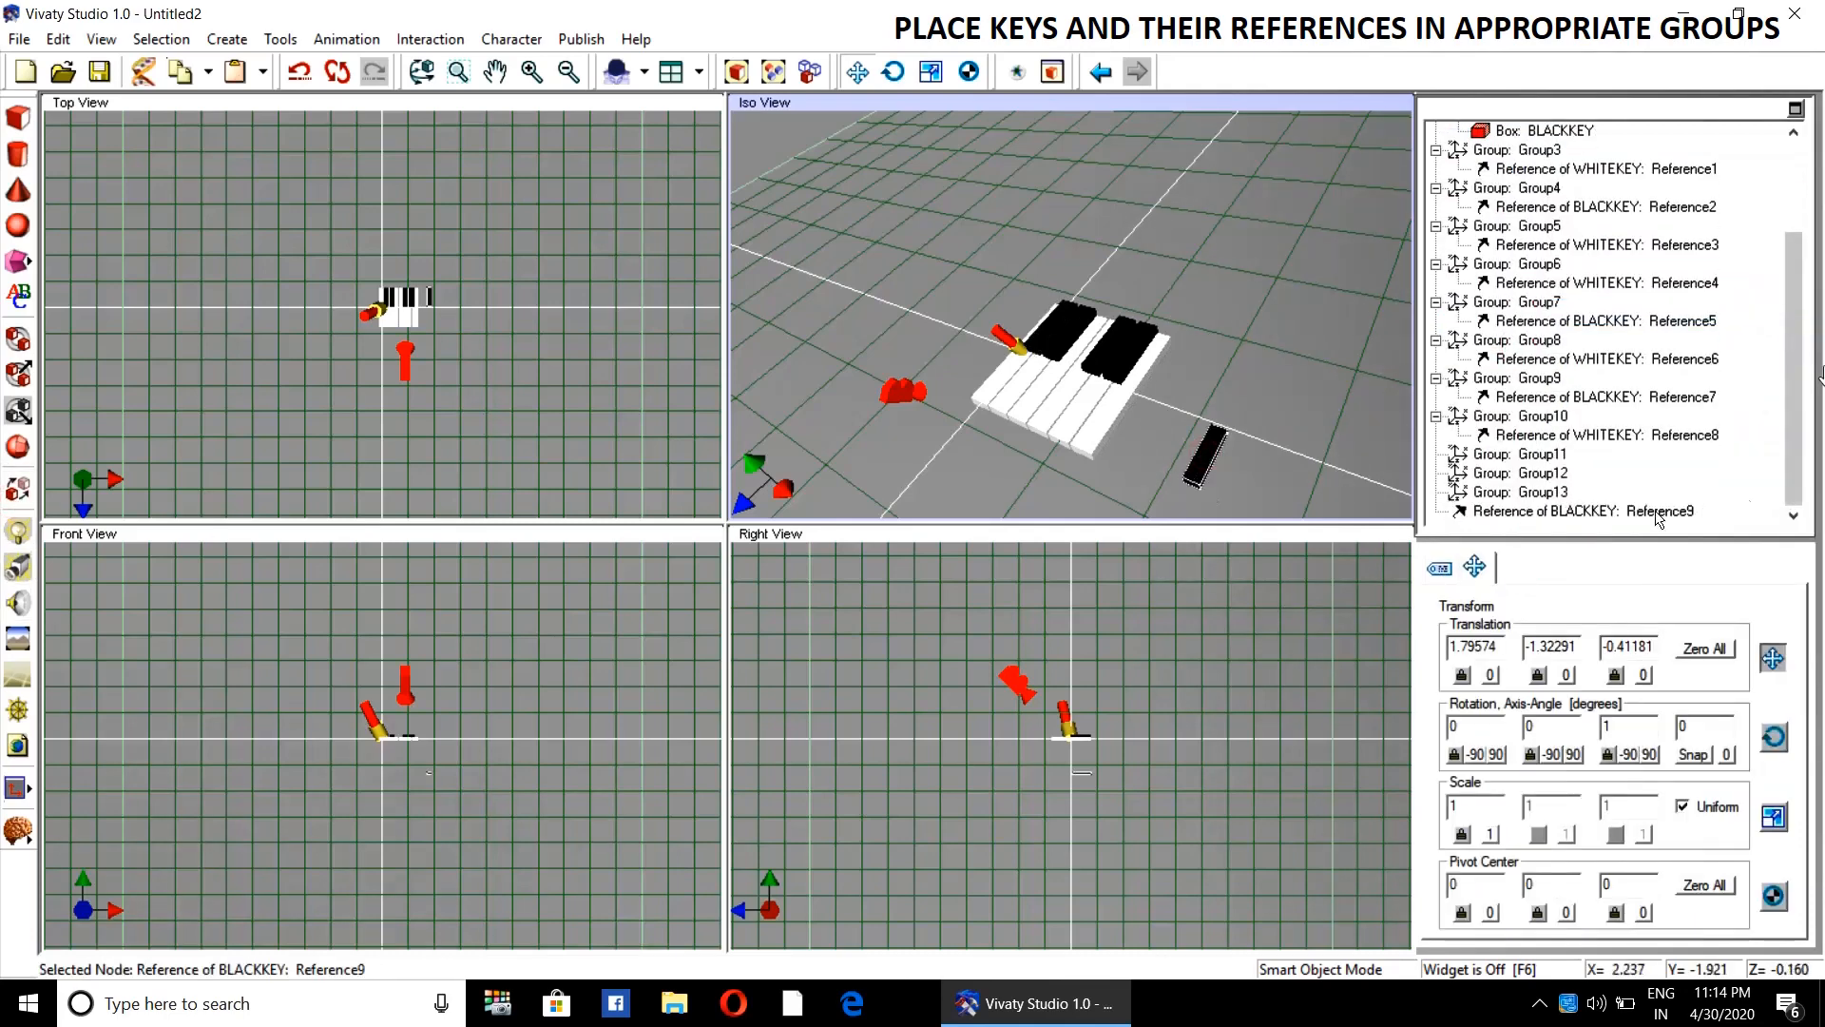
{"action": "left_click_drag", "start_coordinate": [1586, 514], "coordinate": [1542, 454]}
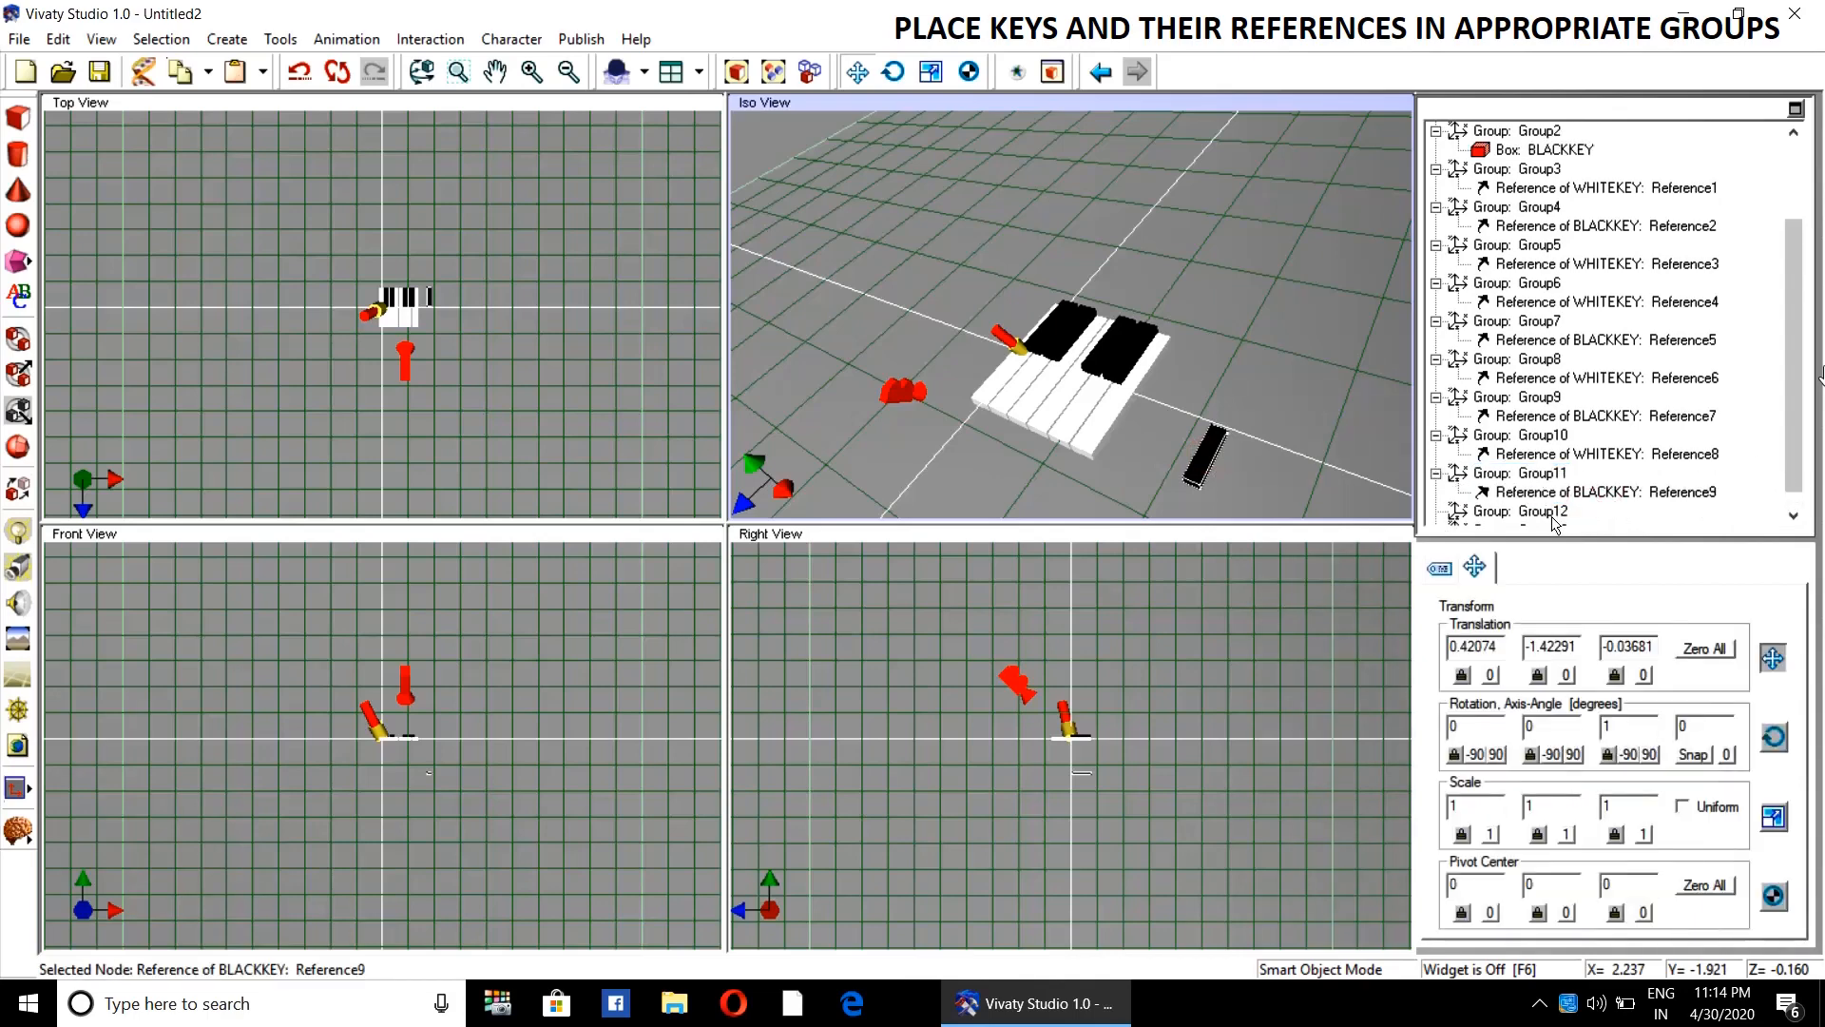
{"action": "left_click", "coordinate": [1701, 648]}
- Copy the WHITEKEY box and place two references to it beside the keyboard in the Iso View
{"action": "left_click", "coordinate": [1793, 518]}
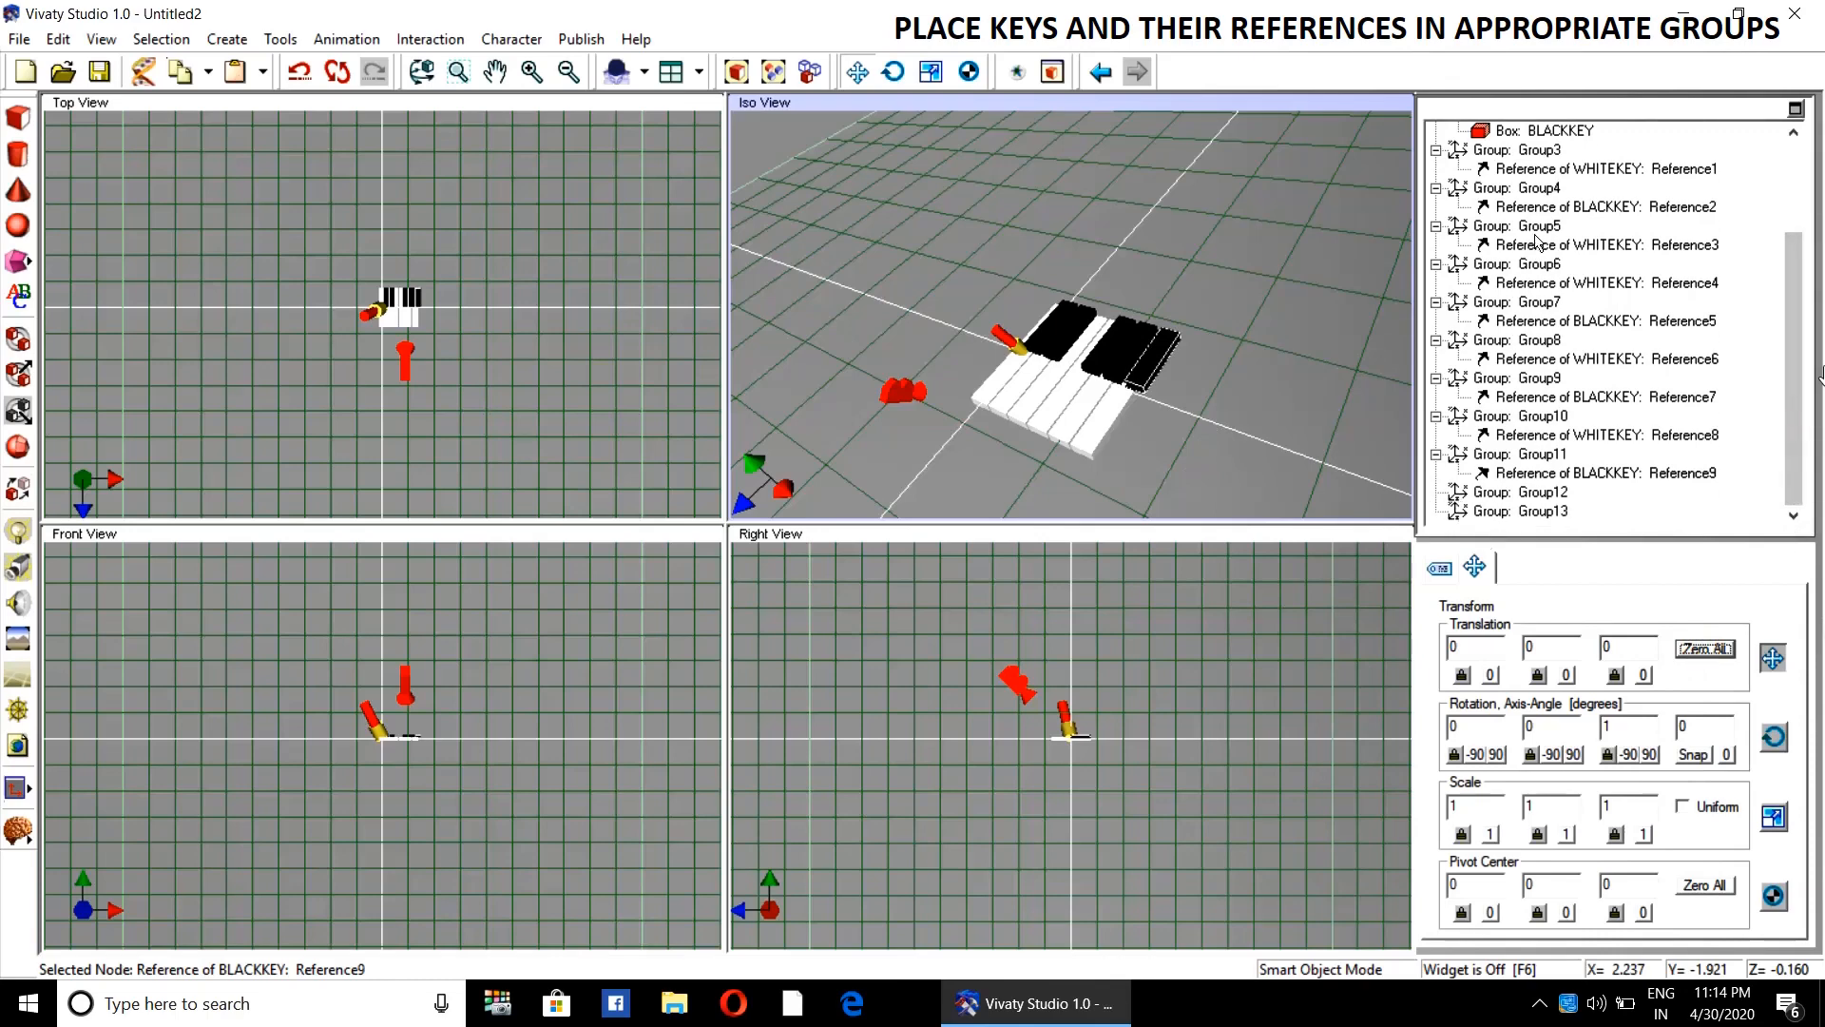
{"action": "left_click_drag", "start_coordinate": [1795, 314], "coordinate": [1795, 237]}
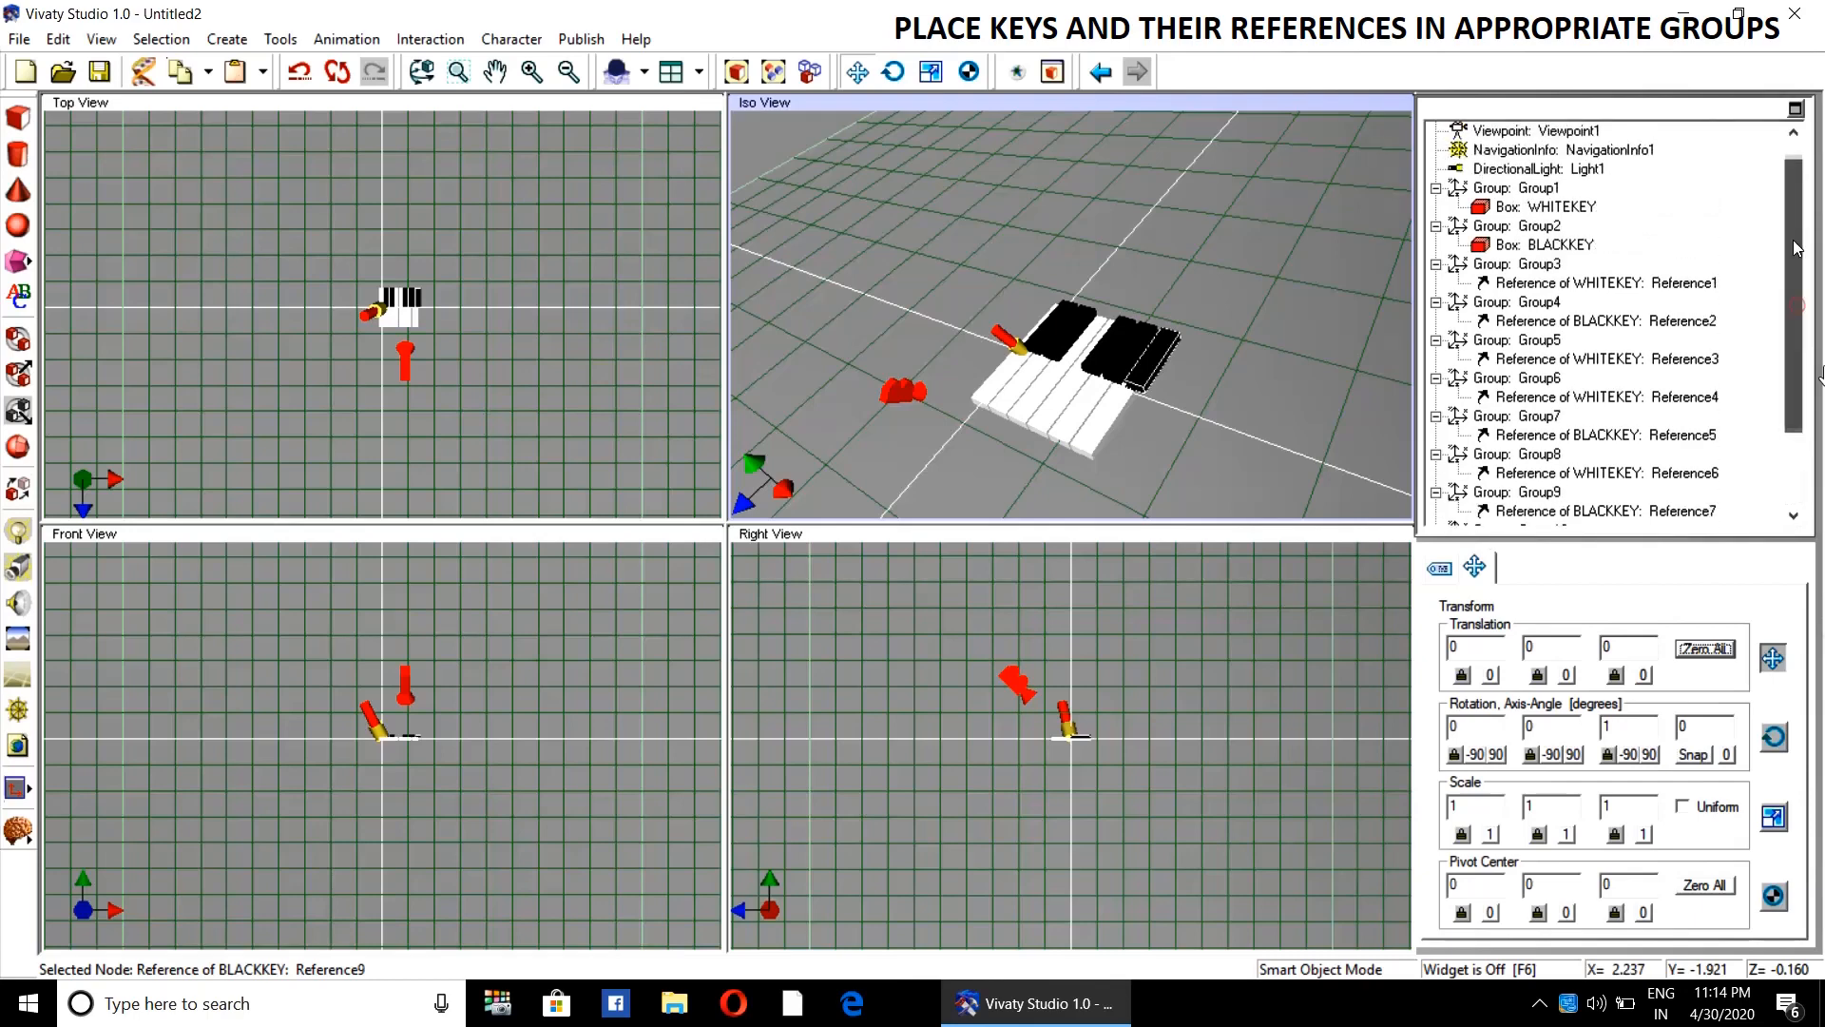
{"action": "left_click", "coordinate": [1584, 209]}
{"action": "right_click", "coordinate": [1584, 214]}
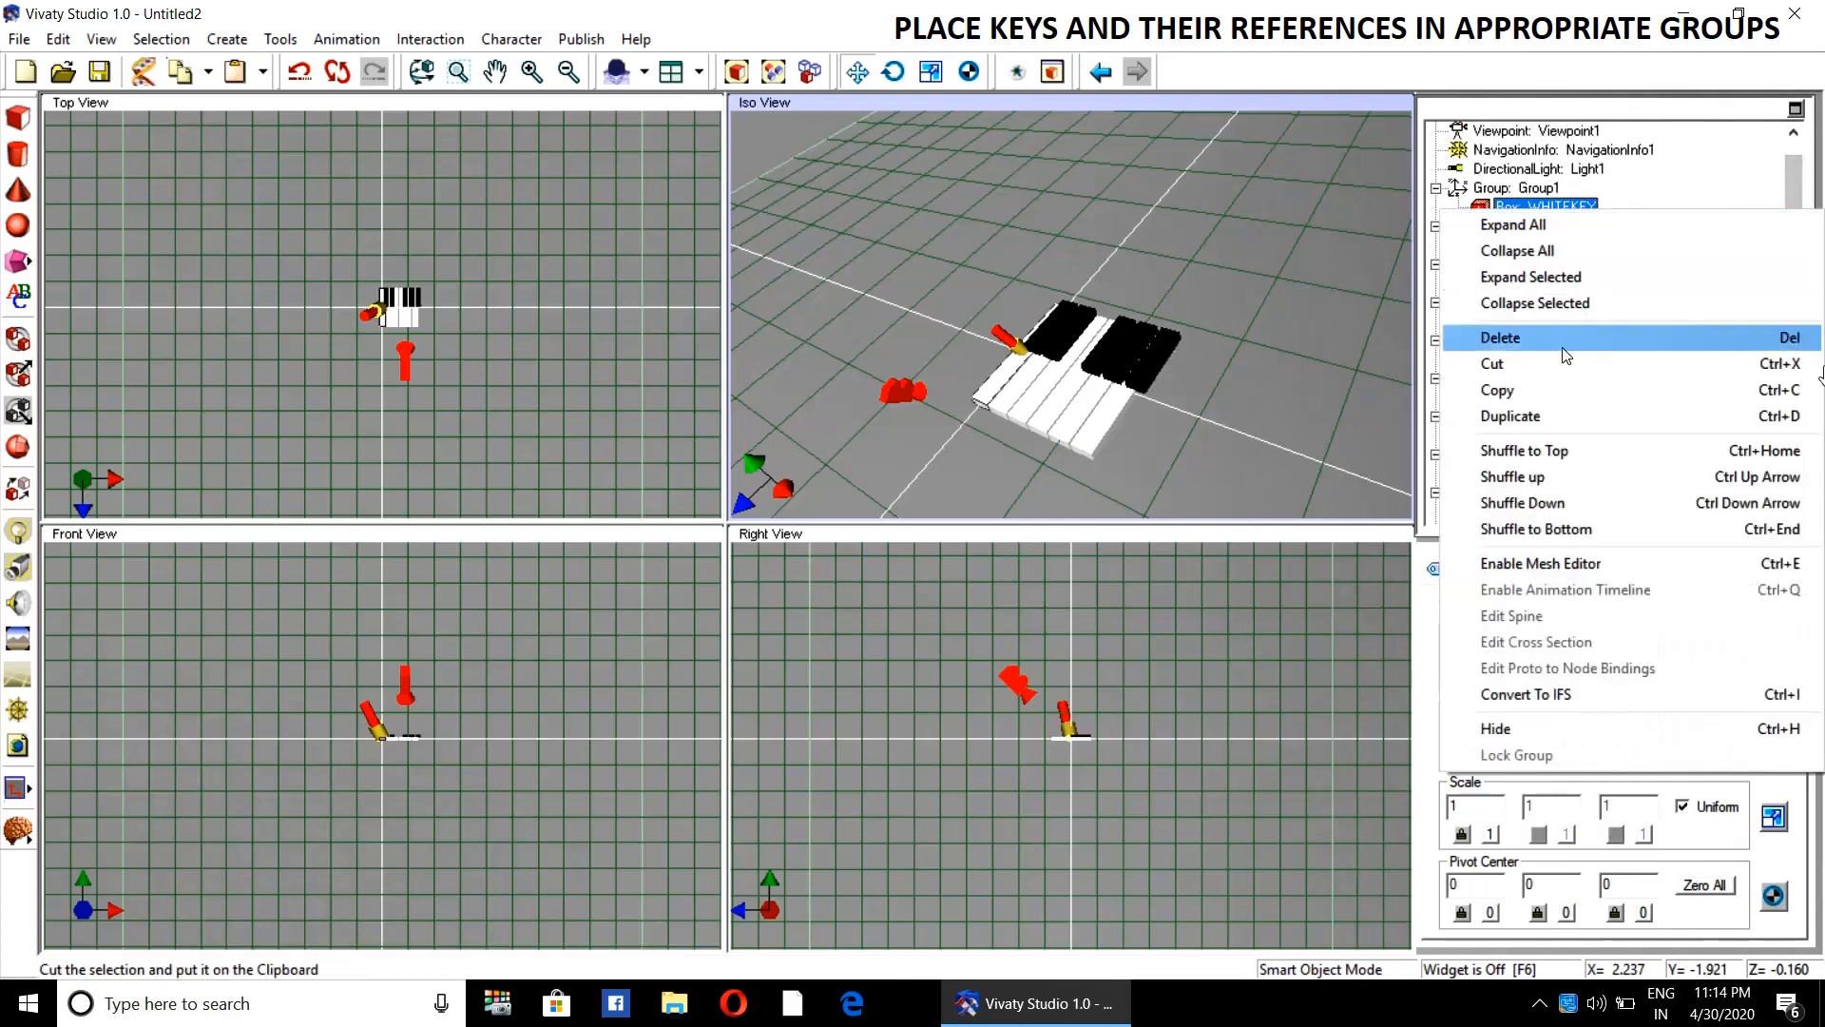
{"action": "left_click", "coordinate": [1552, 397]}
{"action": "left_click_drag", "start_coordinate": [1793, 155], "coordinate": [1792, 245]}
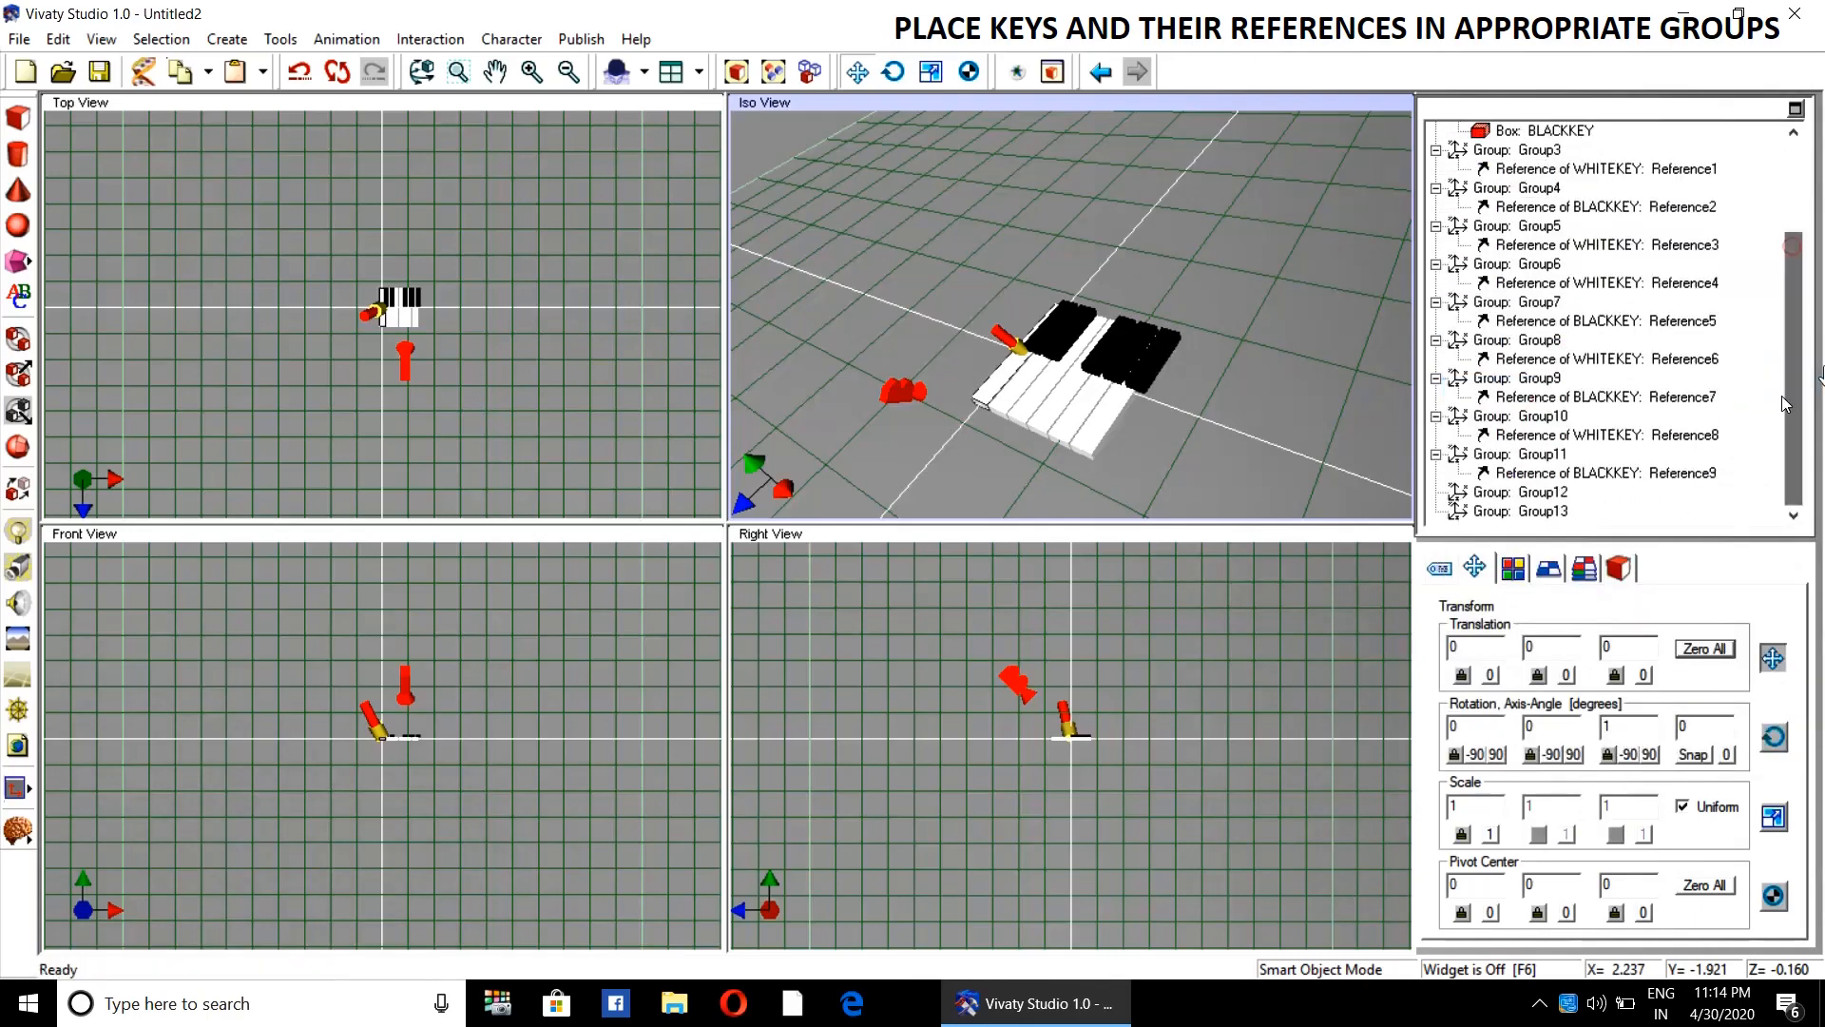
{"action": "left_click", "coordinate": [18, 488]}
{"action": "left_click", "coordinate": [1190, 467]}
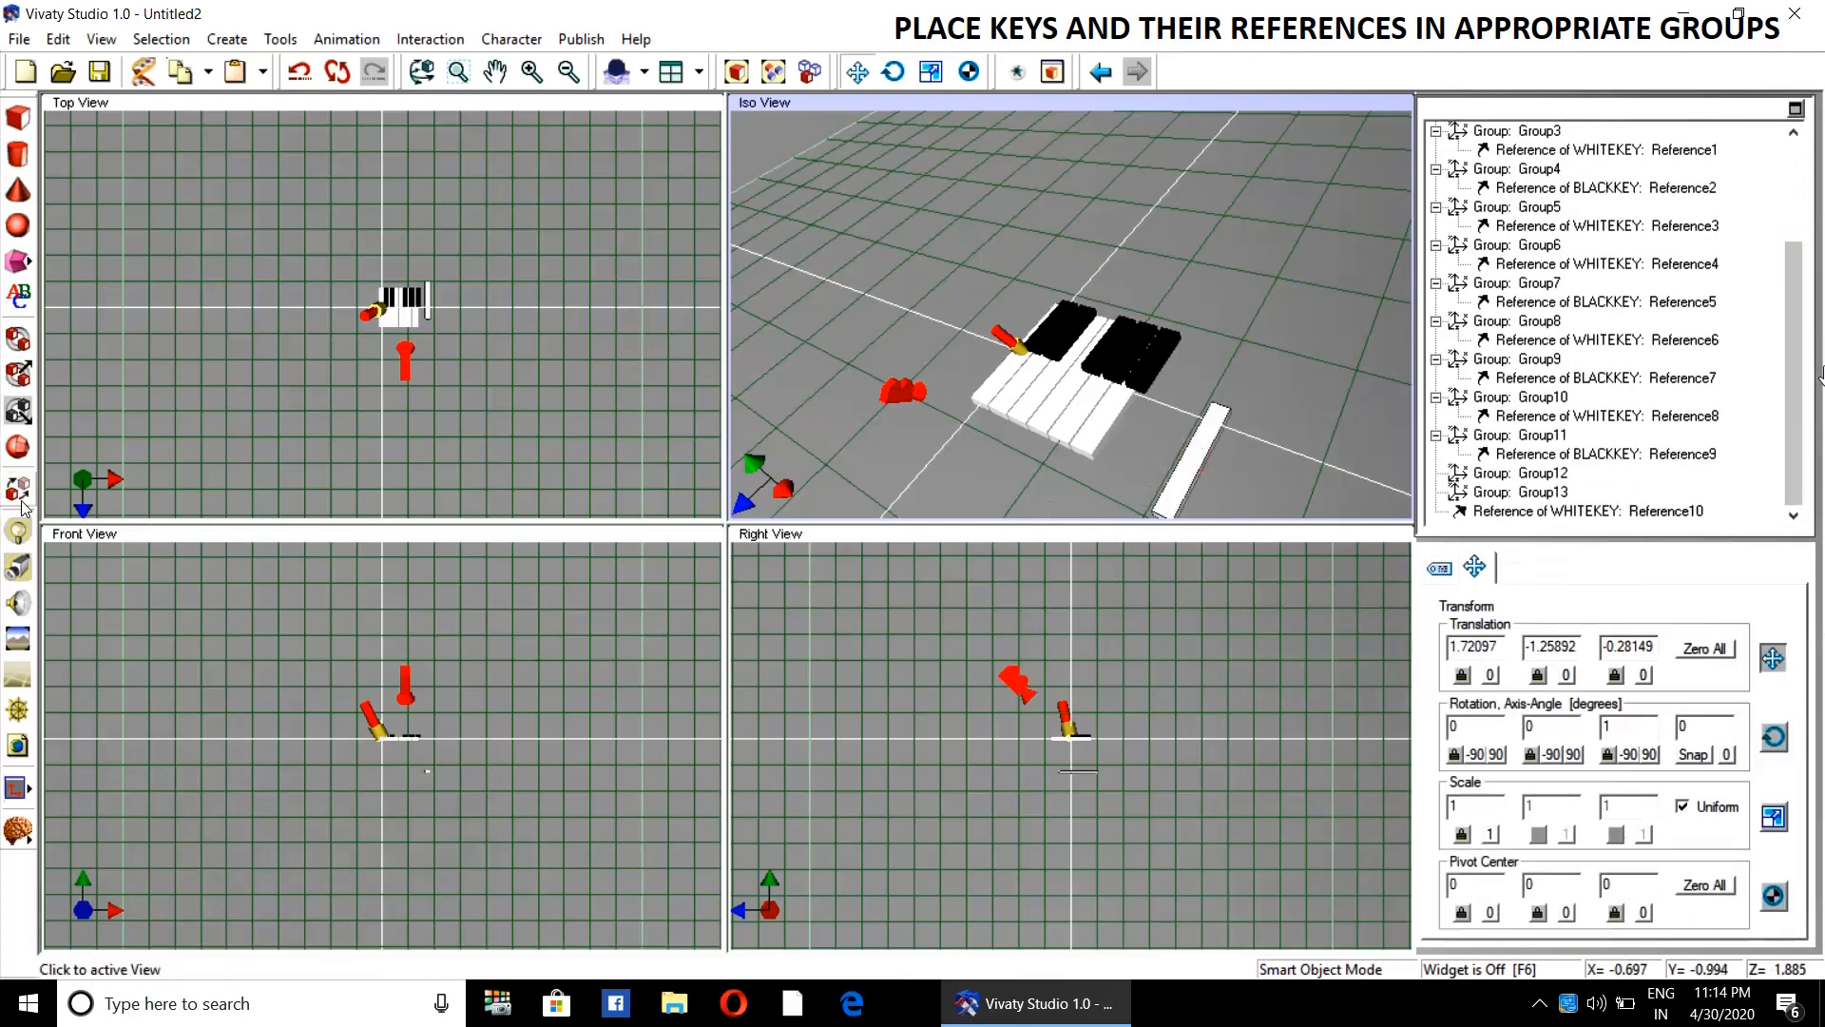
{"action": "left_click", "coordinate": [1267, 477]}
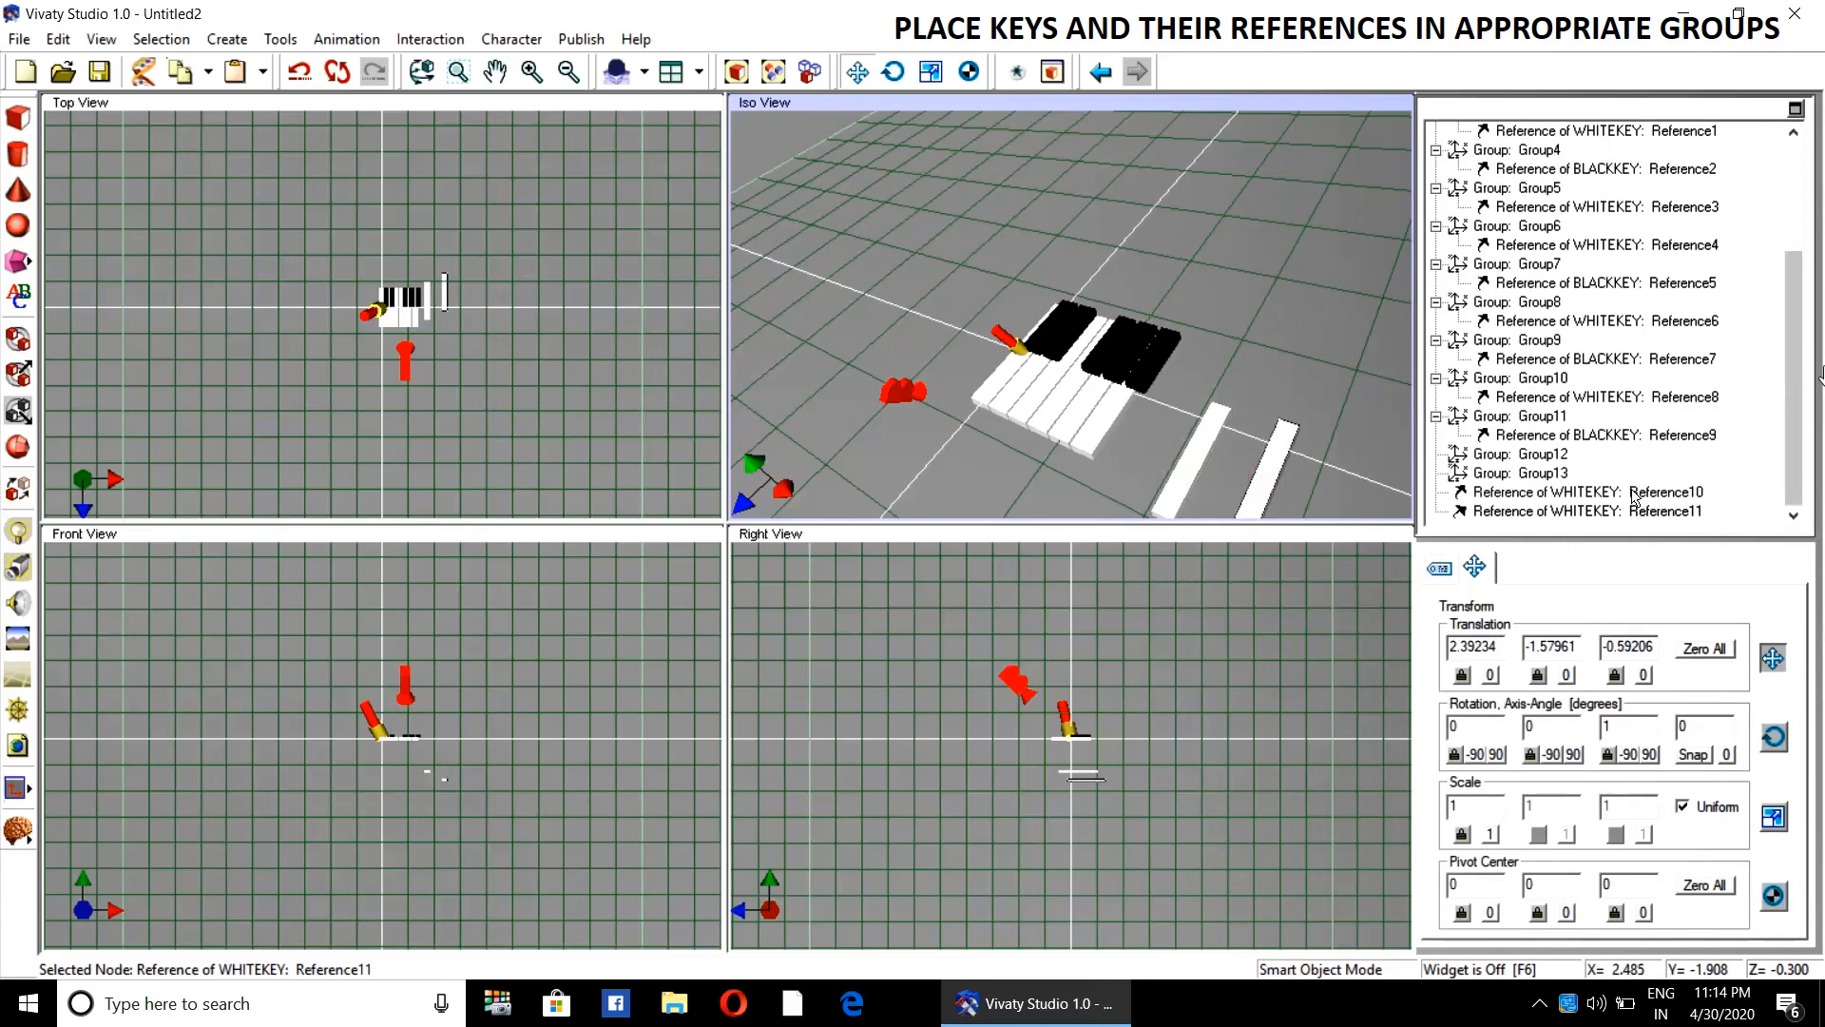
- Move the first of the two loose WHITEKEY references into Group12 and zero its translation
{"action": "left_click_drag", "start_coordinate": [1634, 495], "coordinate": [1621, 456]}
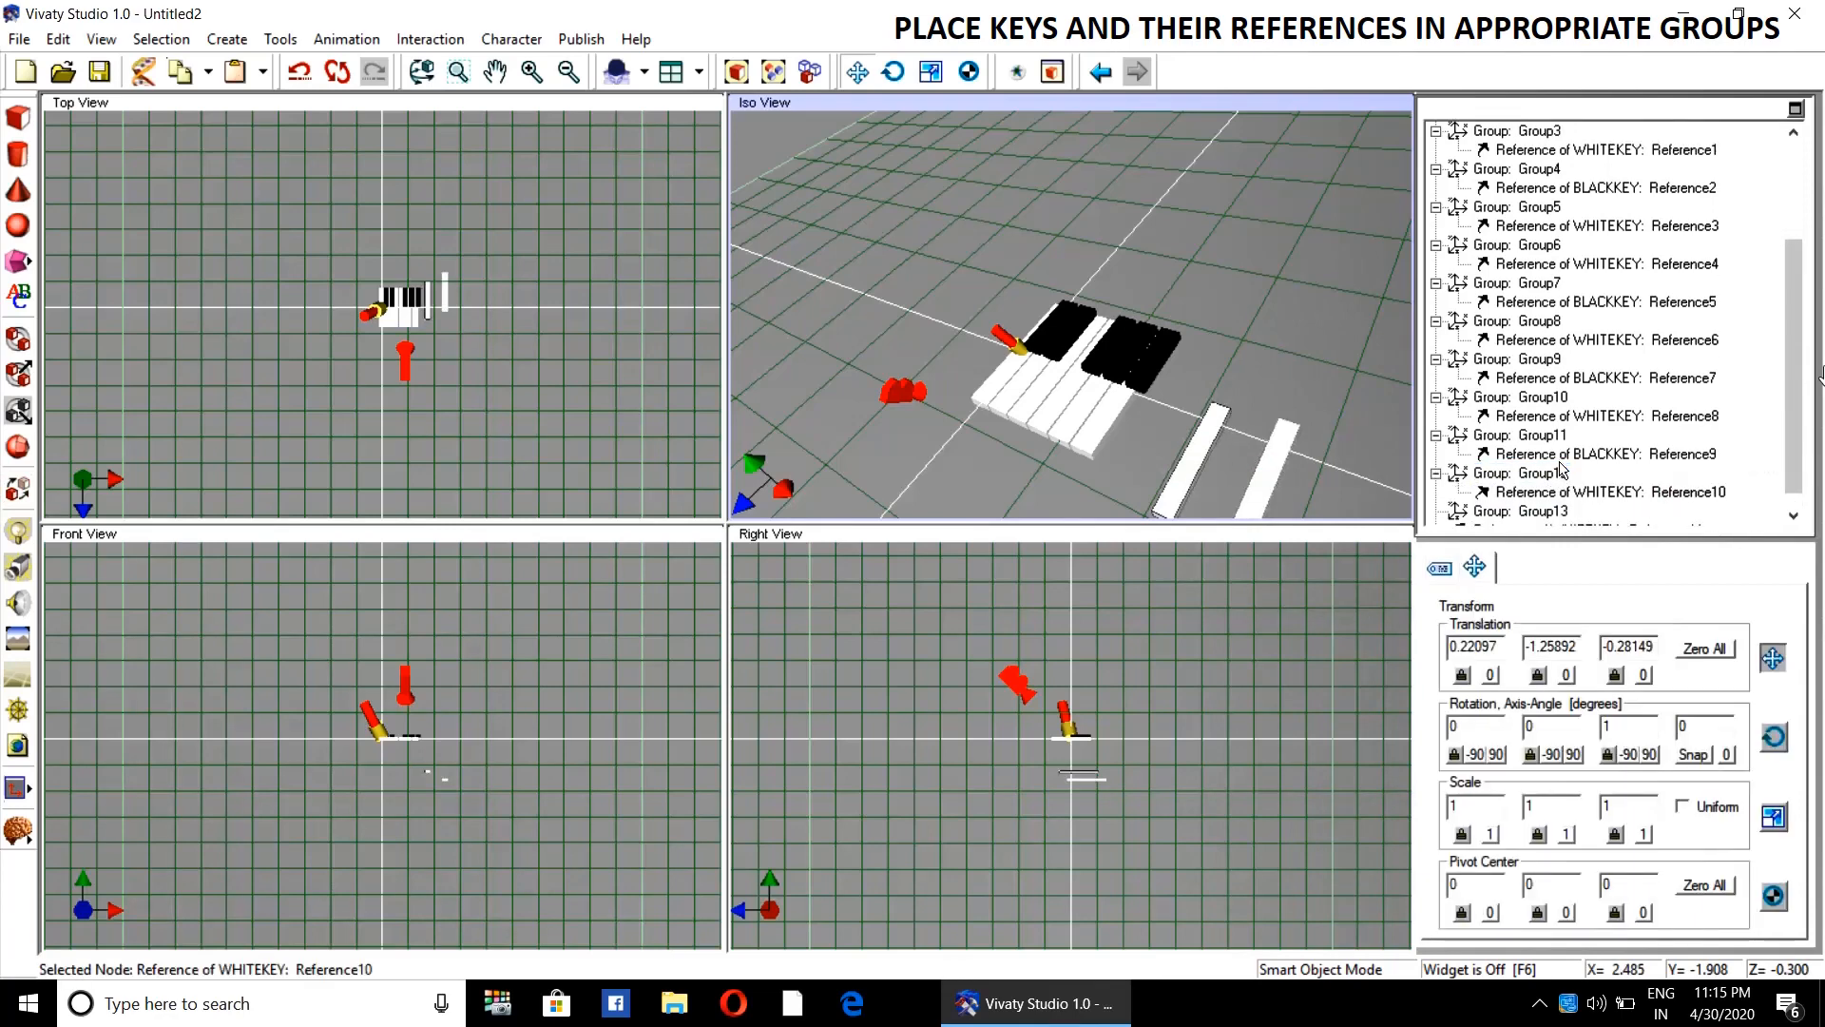
{"action": "left_click_drag", "start_coordinate": [1795, 452], "coordinate": [1795, 487]}
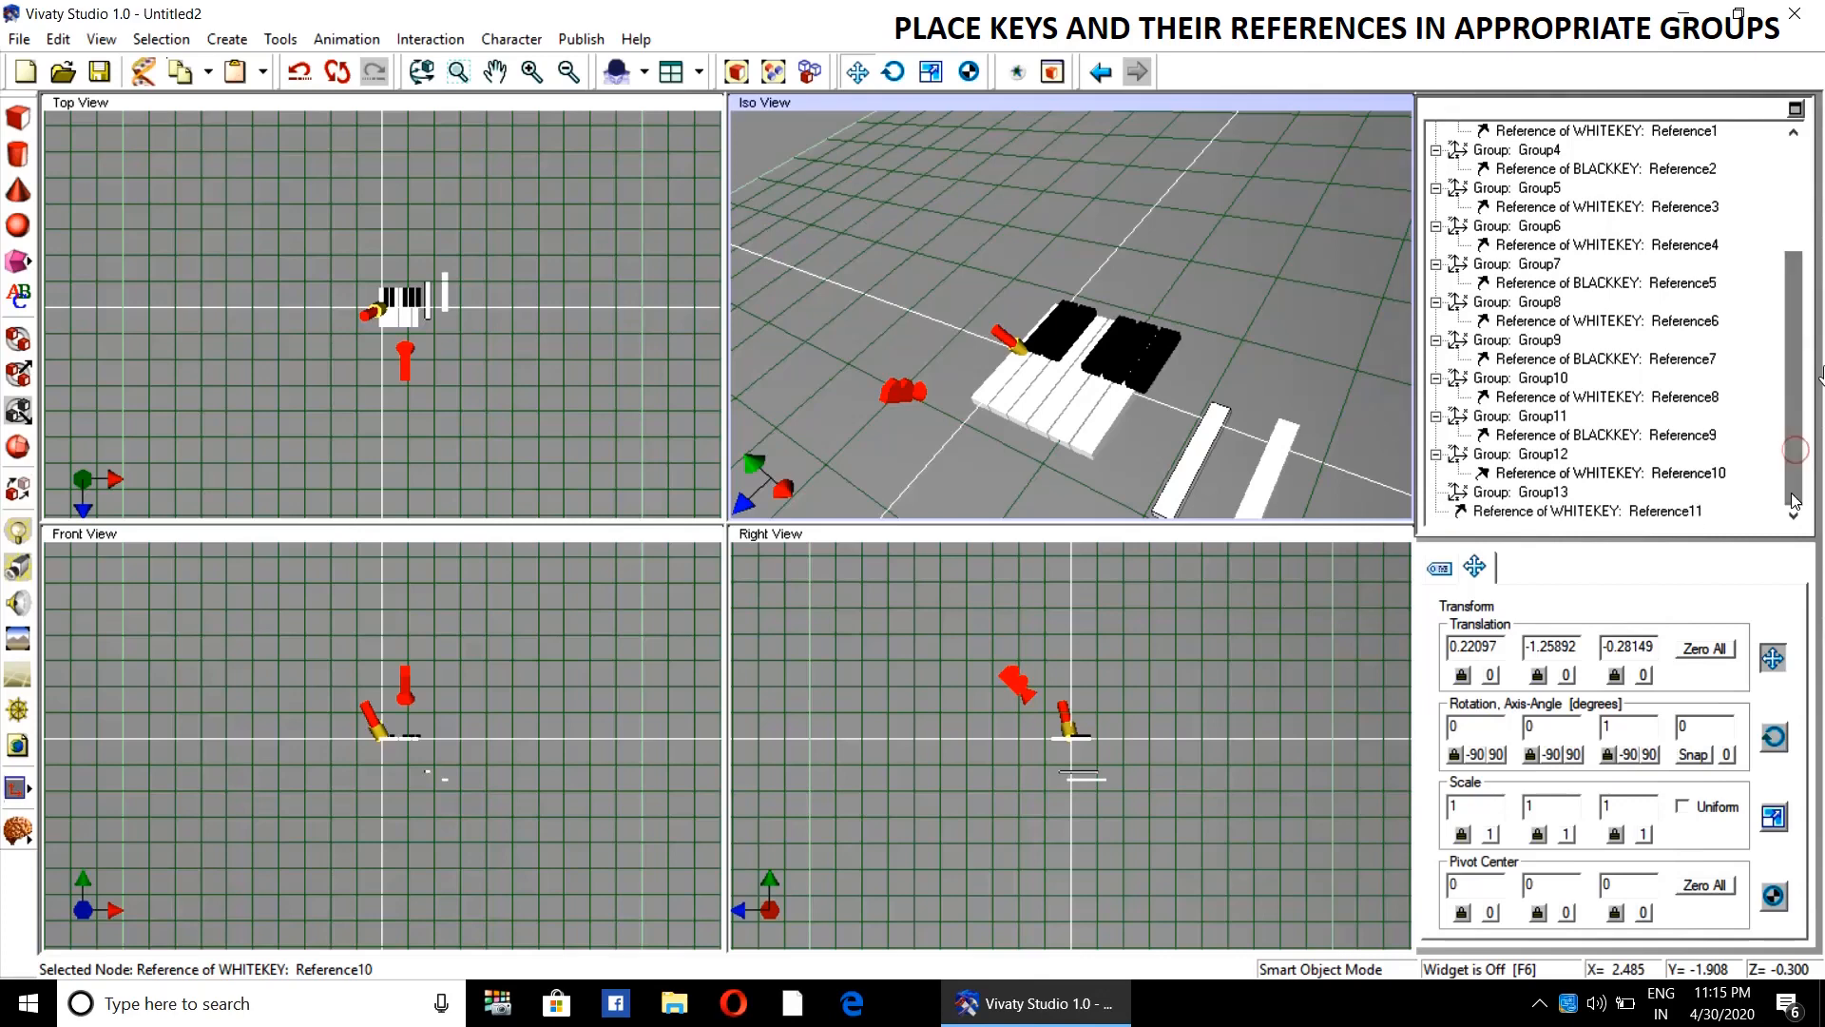
{"action": "left_click", "coordinate": [1659, 483]}
{"action": "left_click", "coordinate": [1705, 648]}
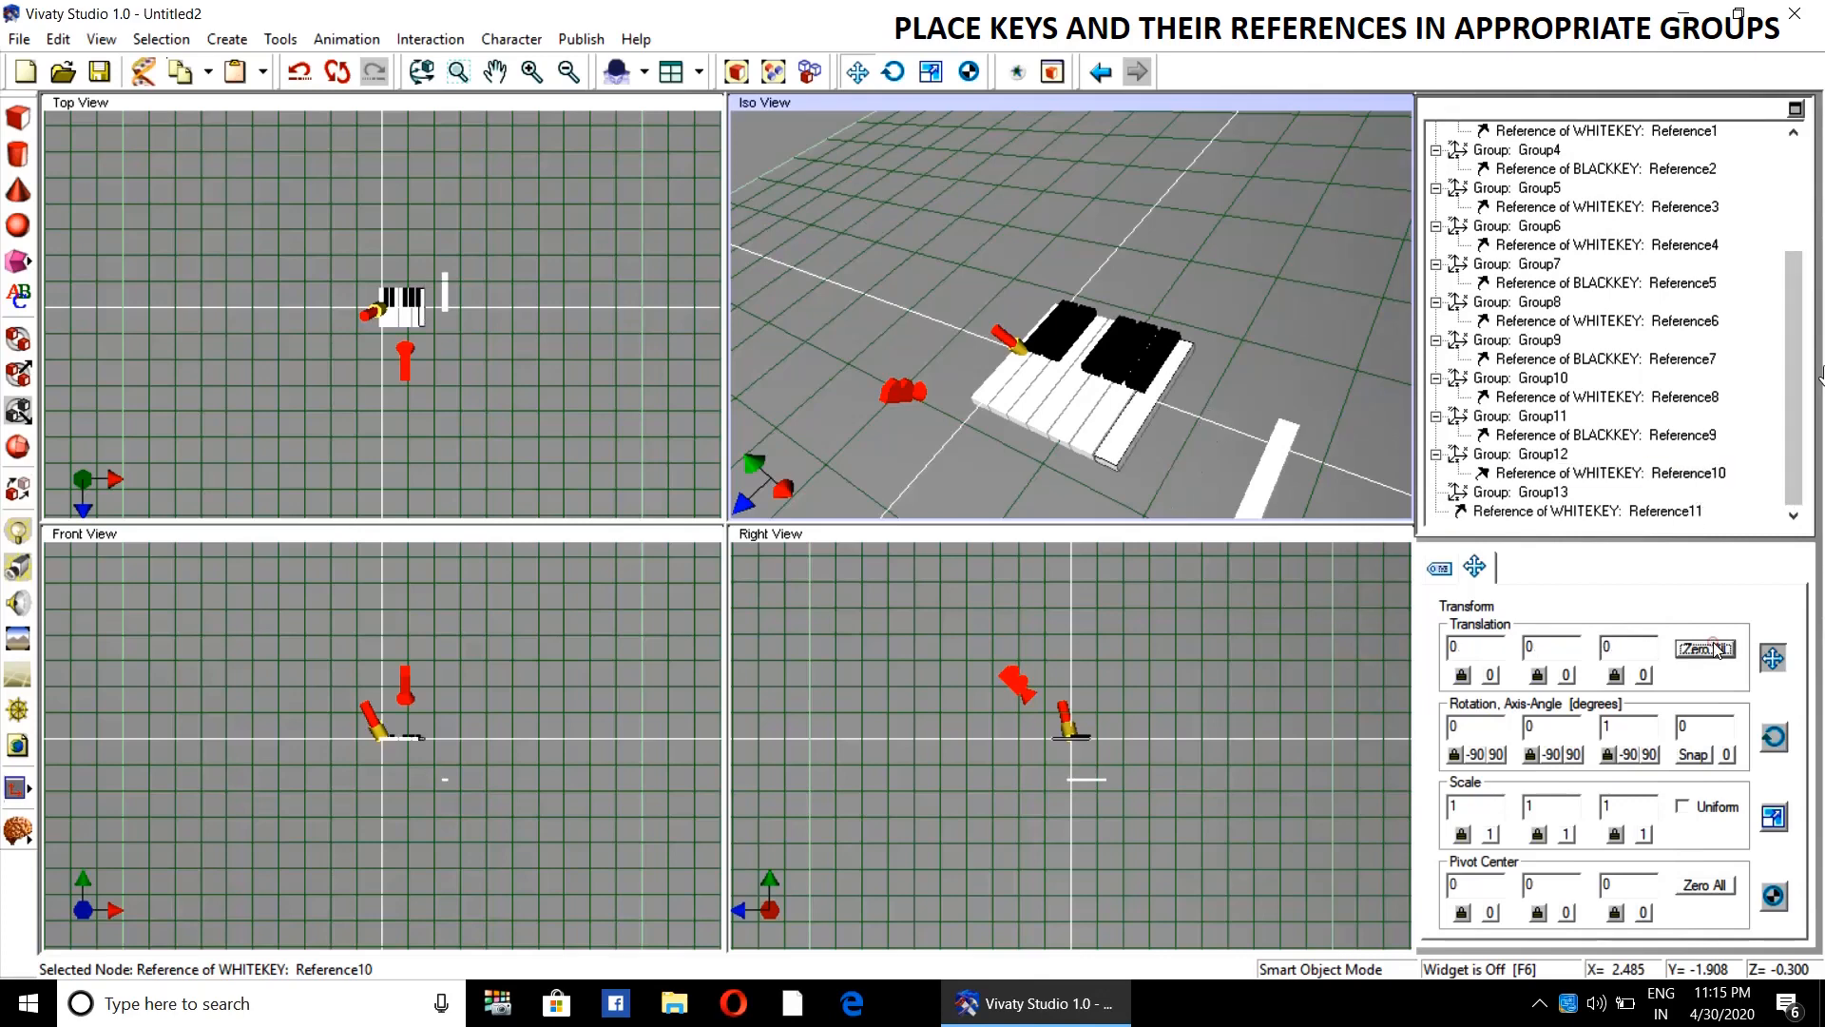
- Zero the translation of the last WHITEKEY reference, listed below Group13
{"action": "left_click", "coordinate": [1581, 512]}
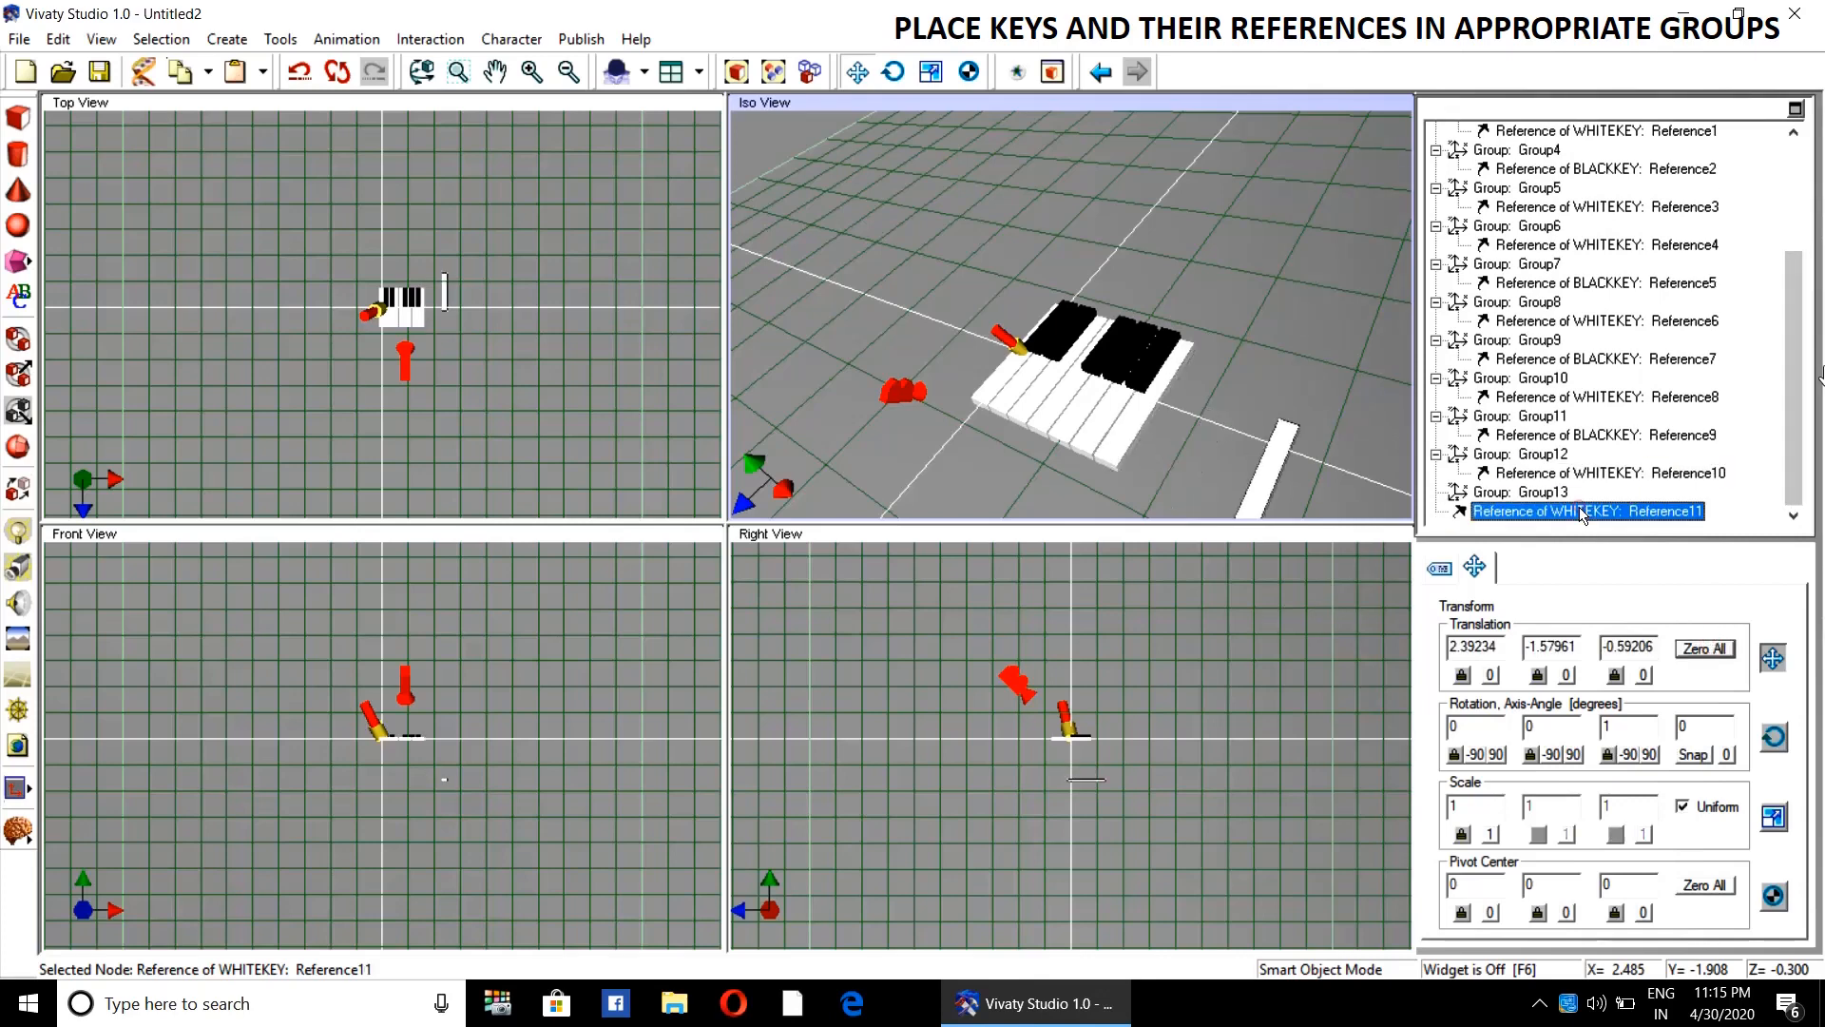
{"action": "left_click", "coordinate": [1701, 651]}
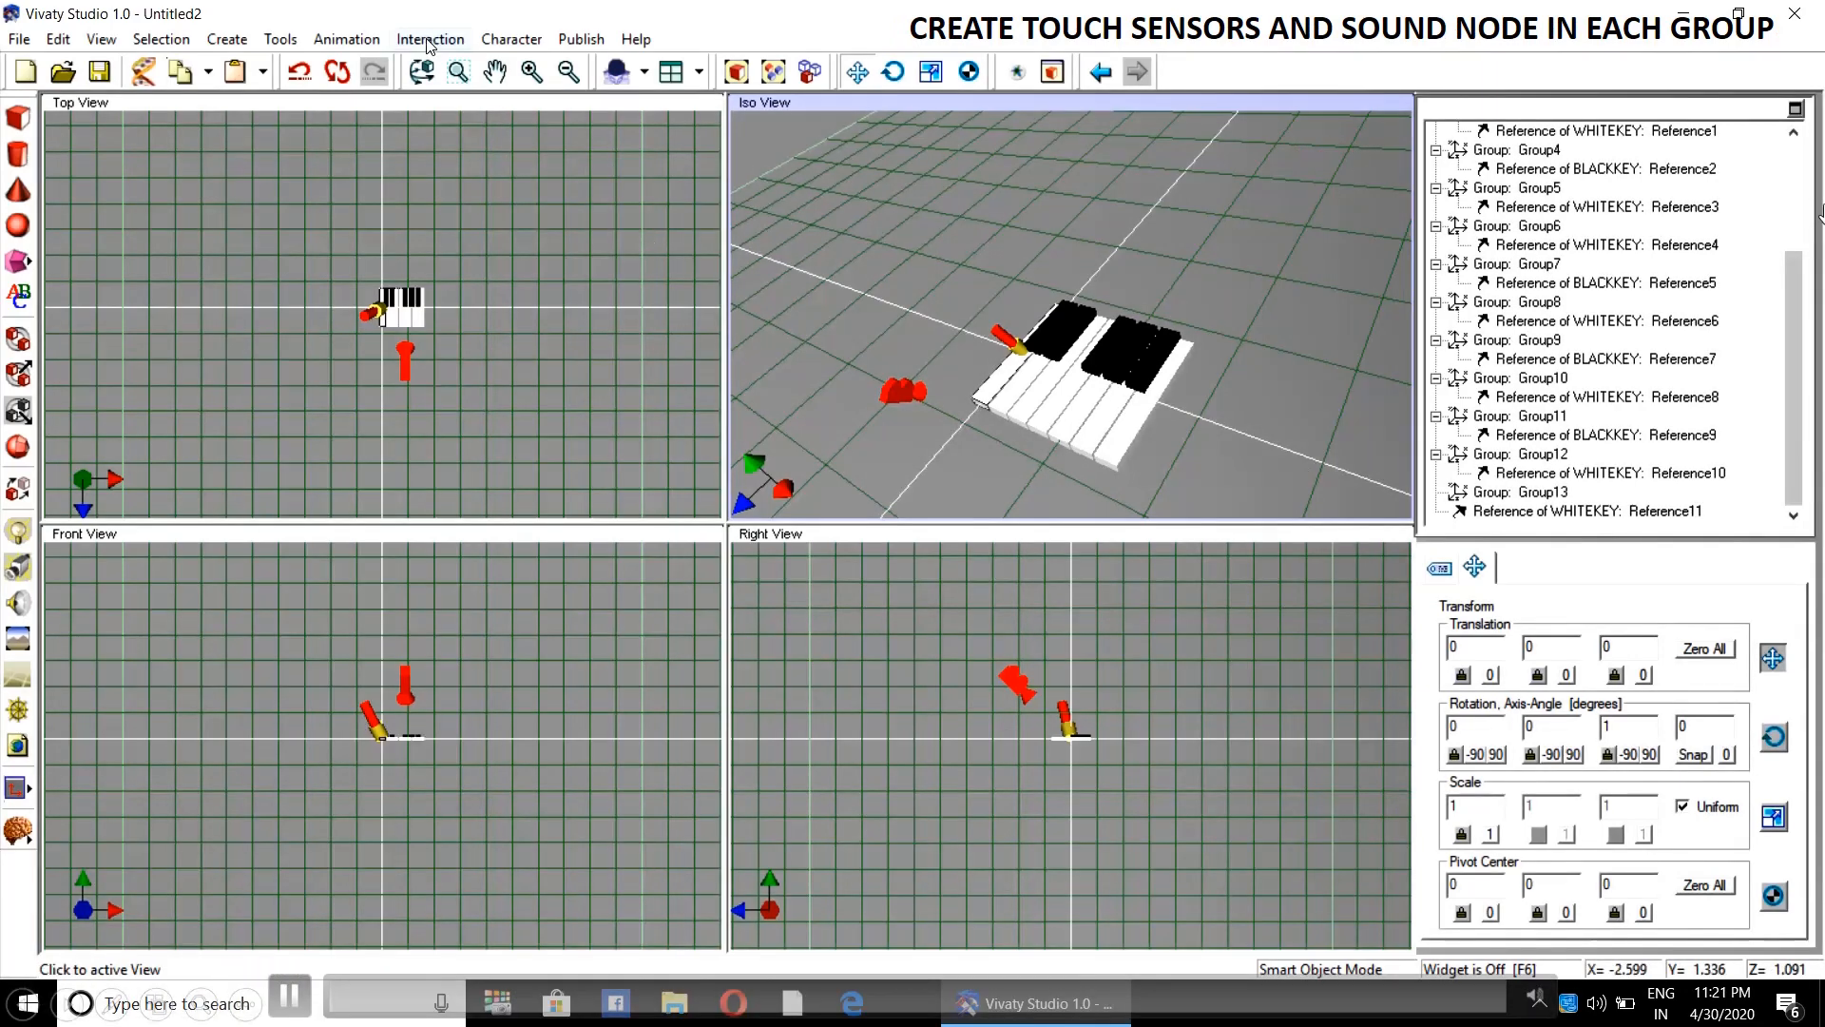
- Create a touch sensor and a sound node beside the keyboard in the Iso View
{"action": "left_click", "coordinate": [430, 40]}
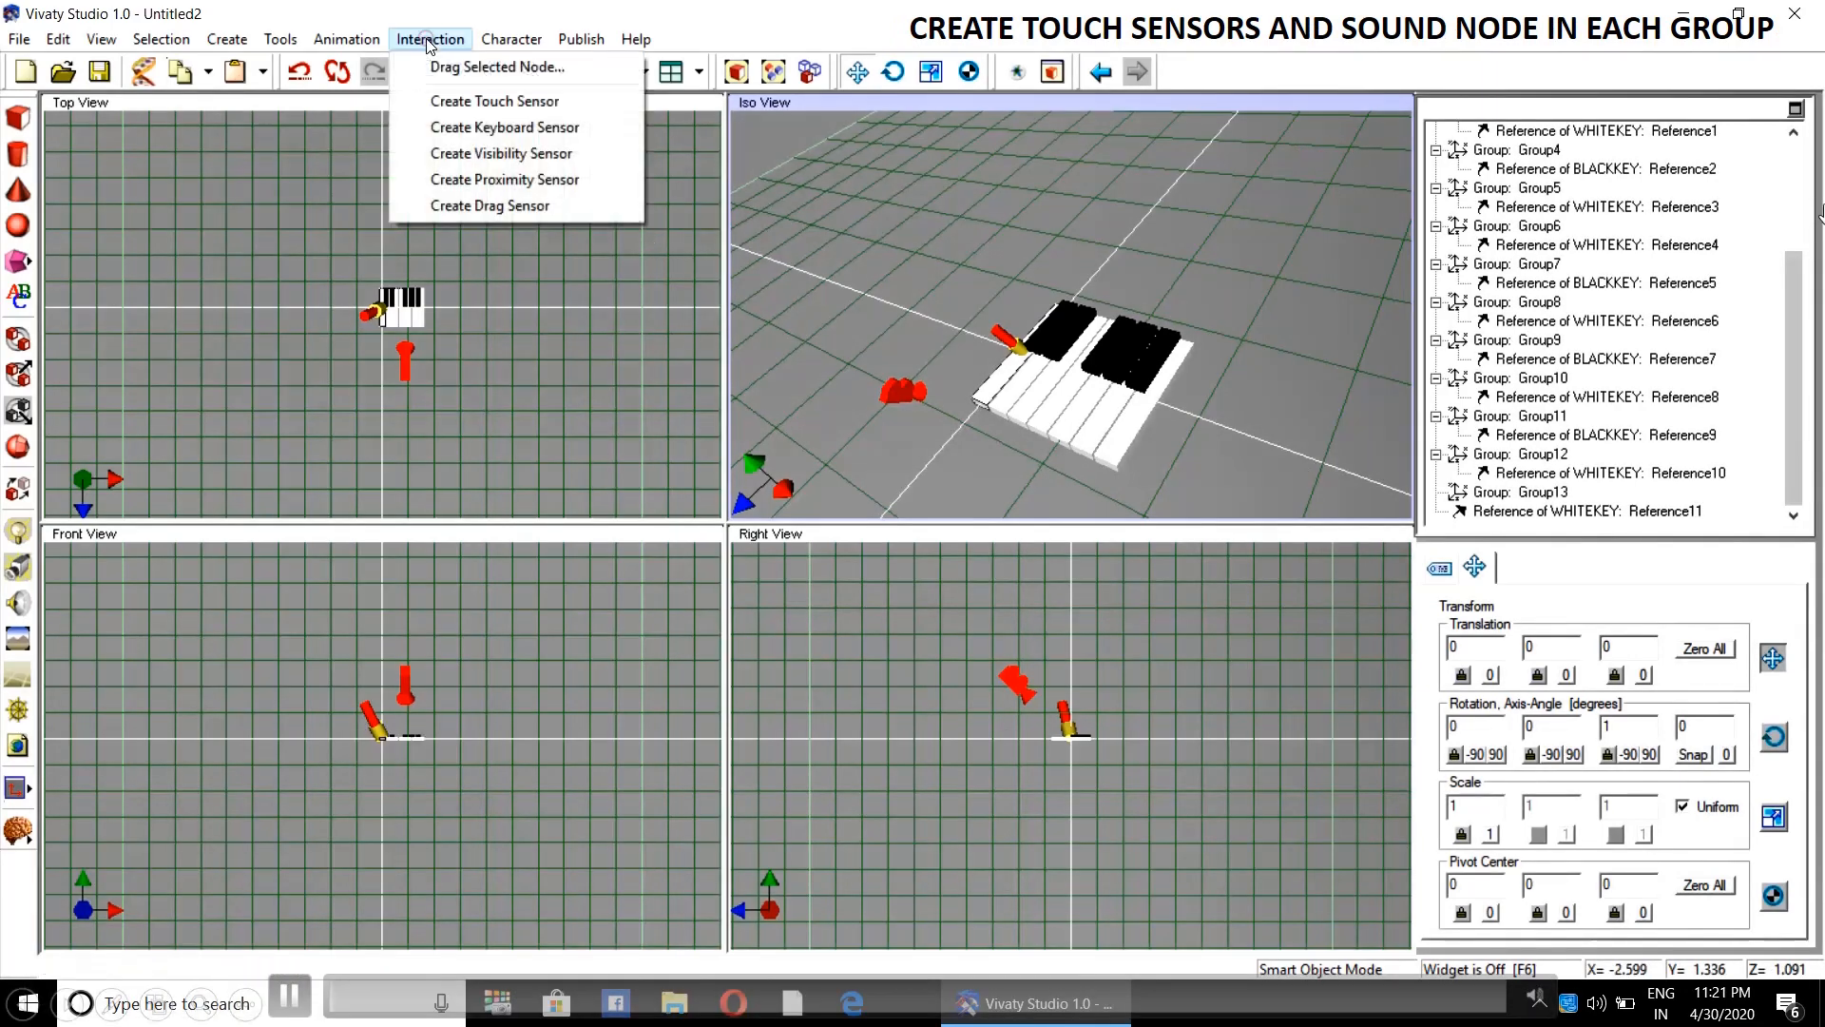
{"action": "left_click", "coordinate": [464, 102]}
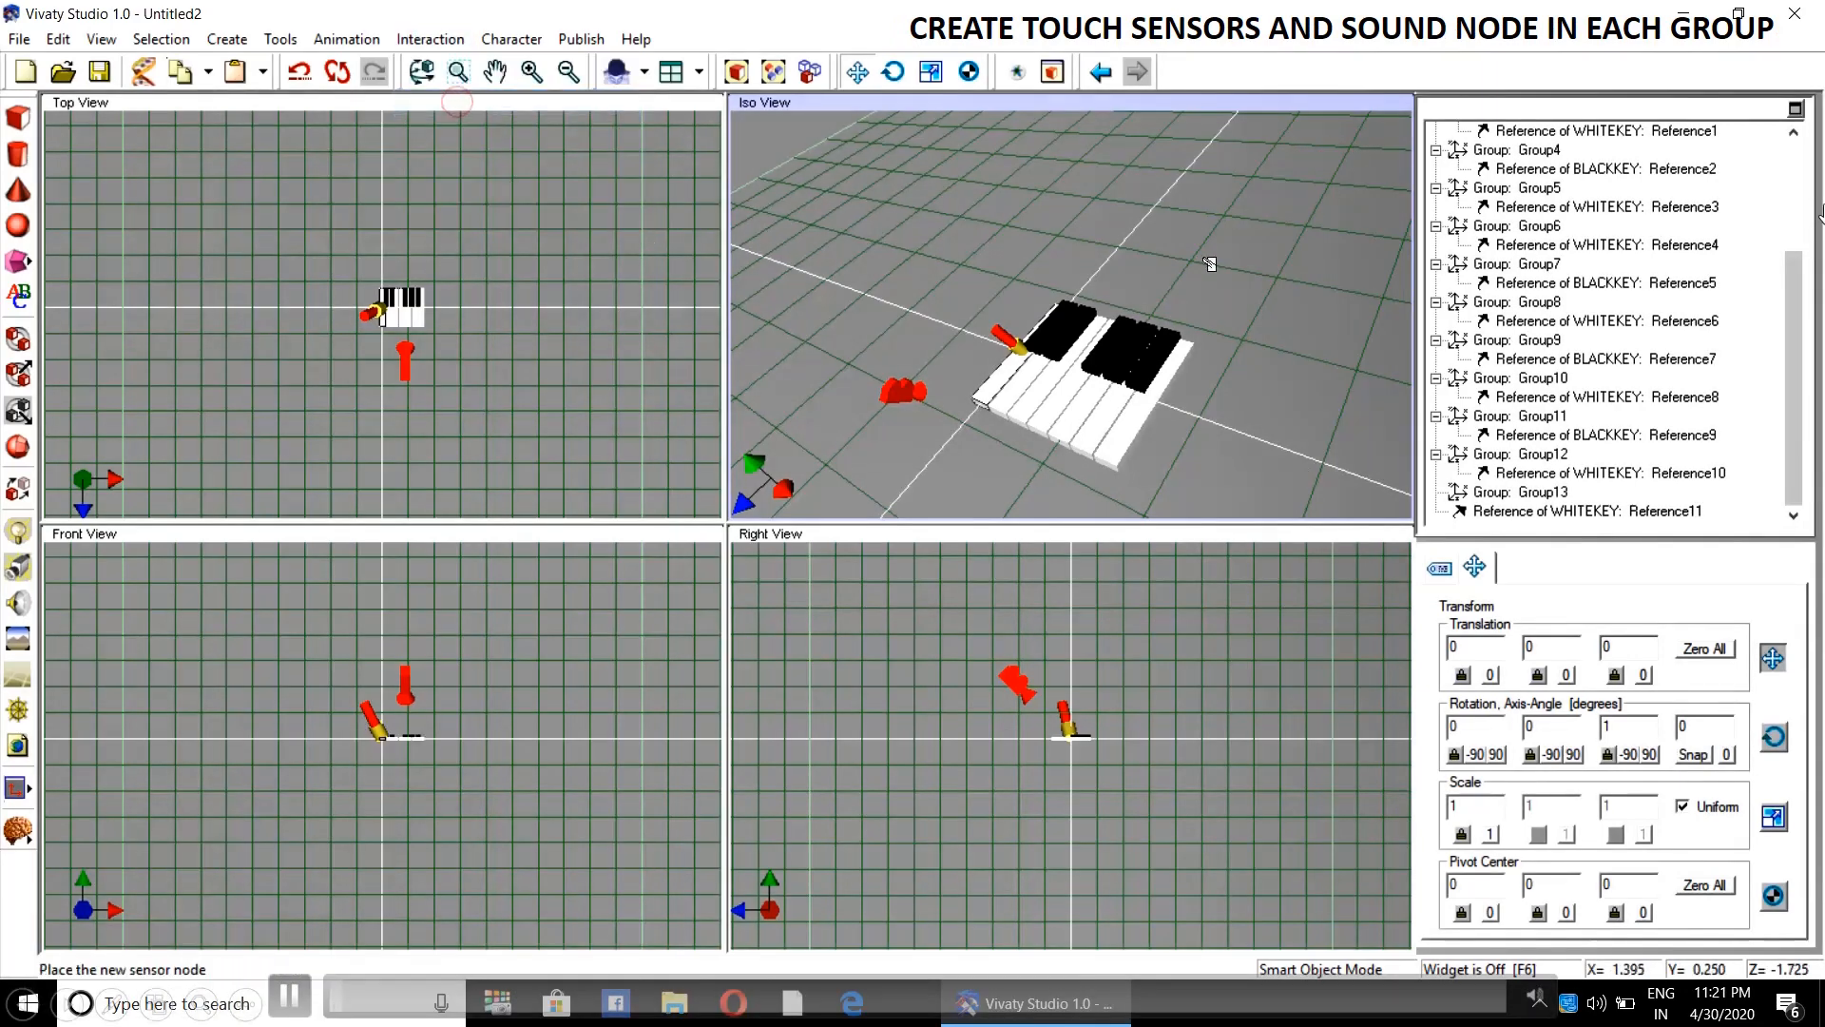
{"action": "left_click", "coordinate": [1291, 344]}
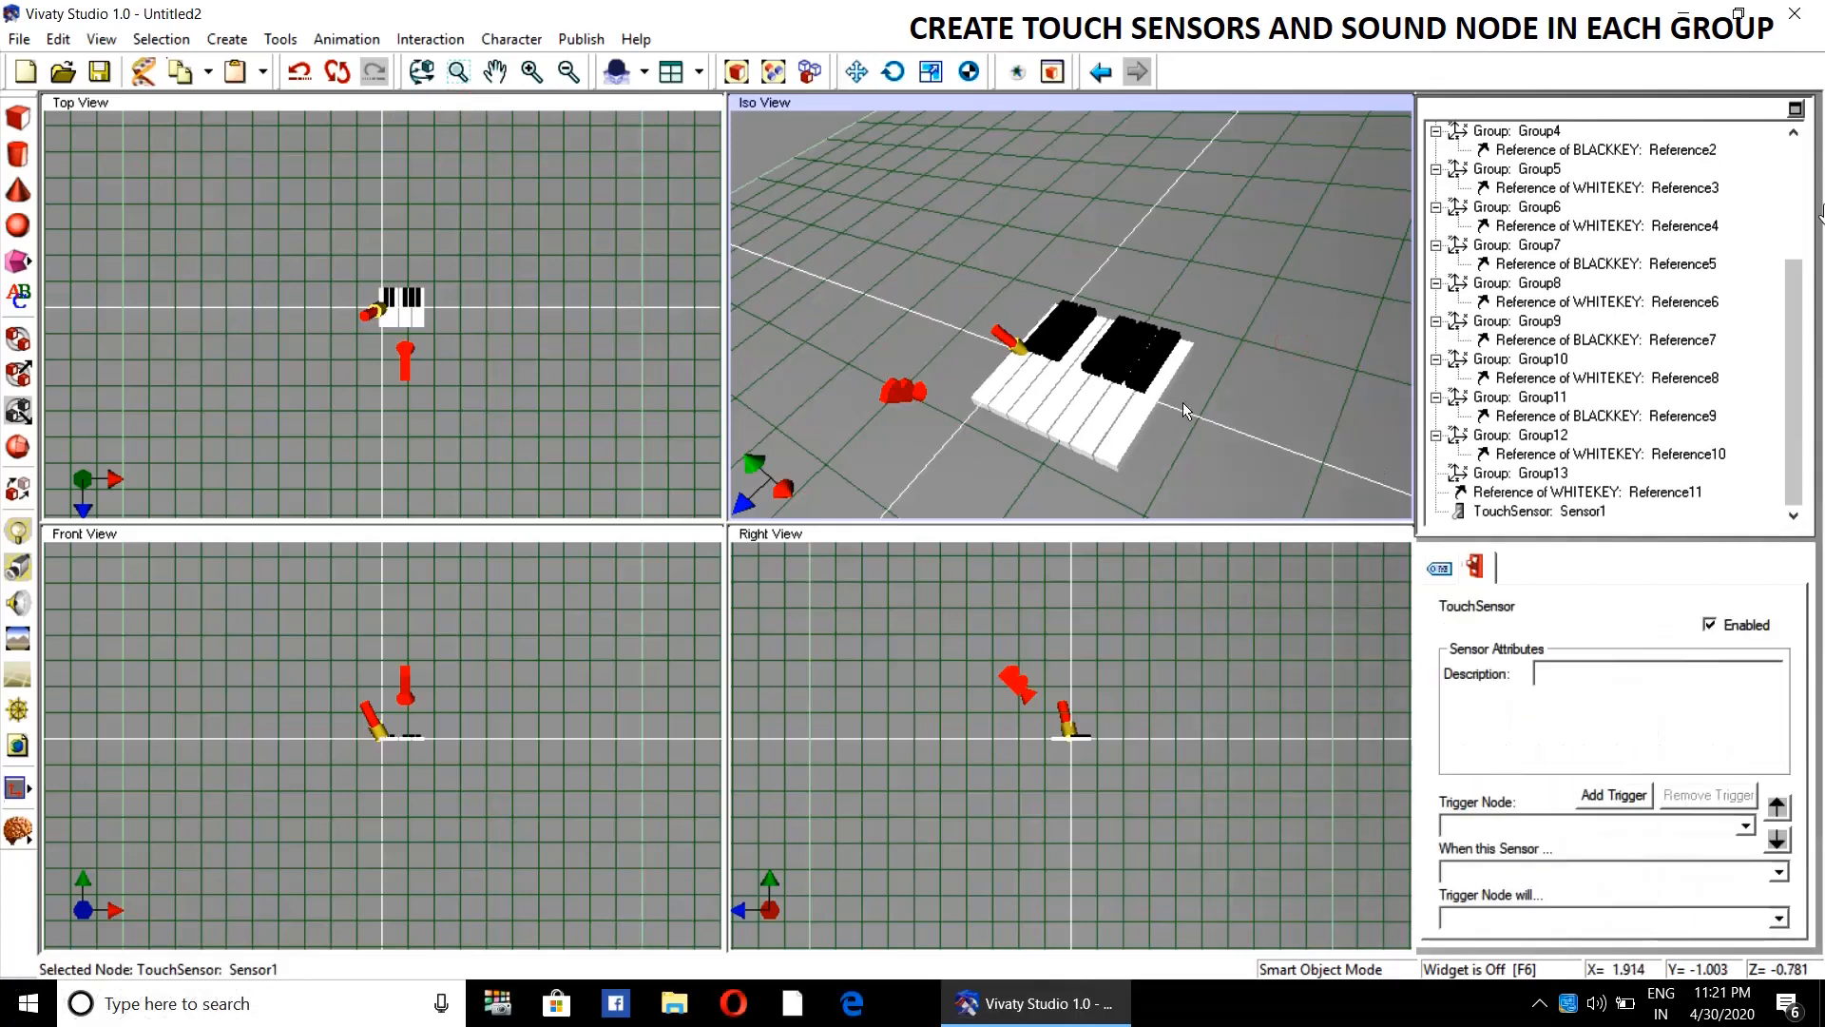
{"action": "left_click", "coordinate": [18, 602]}
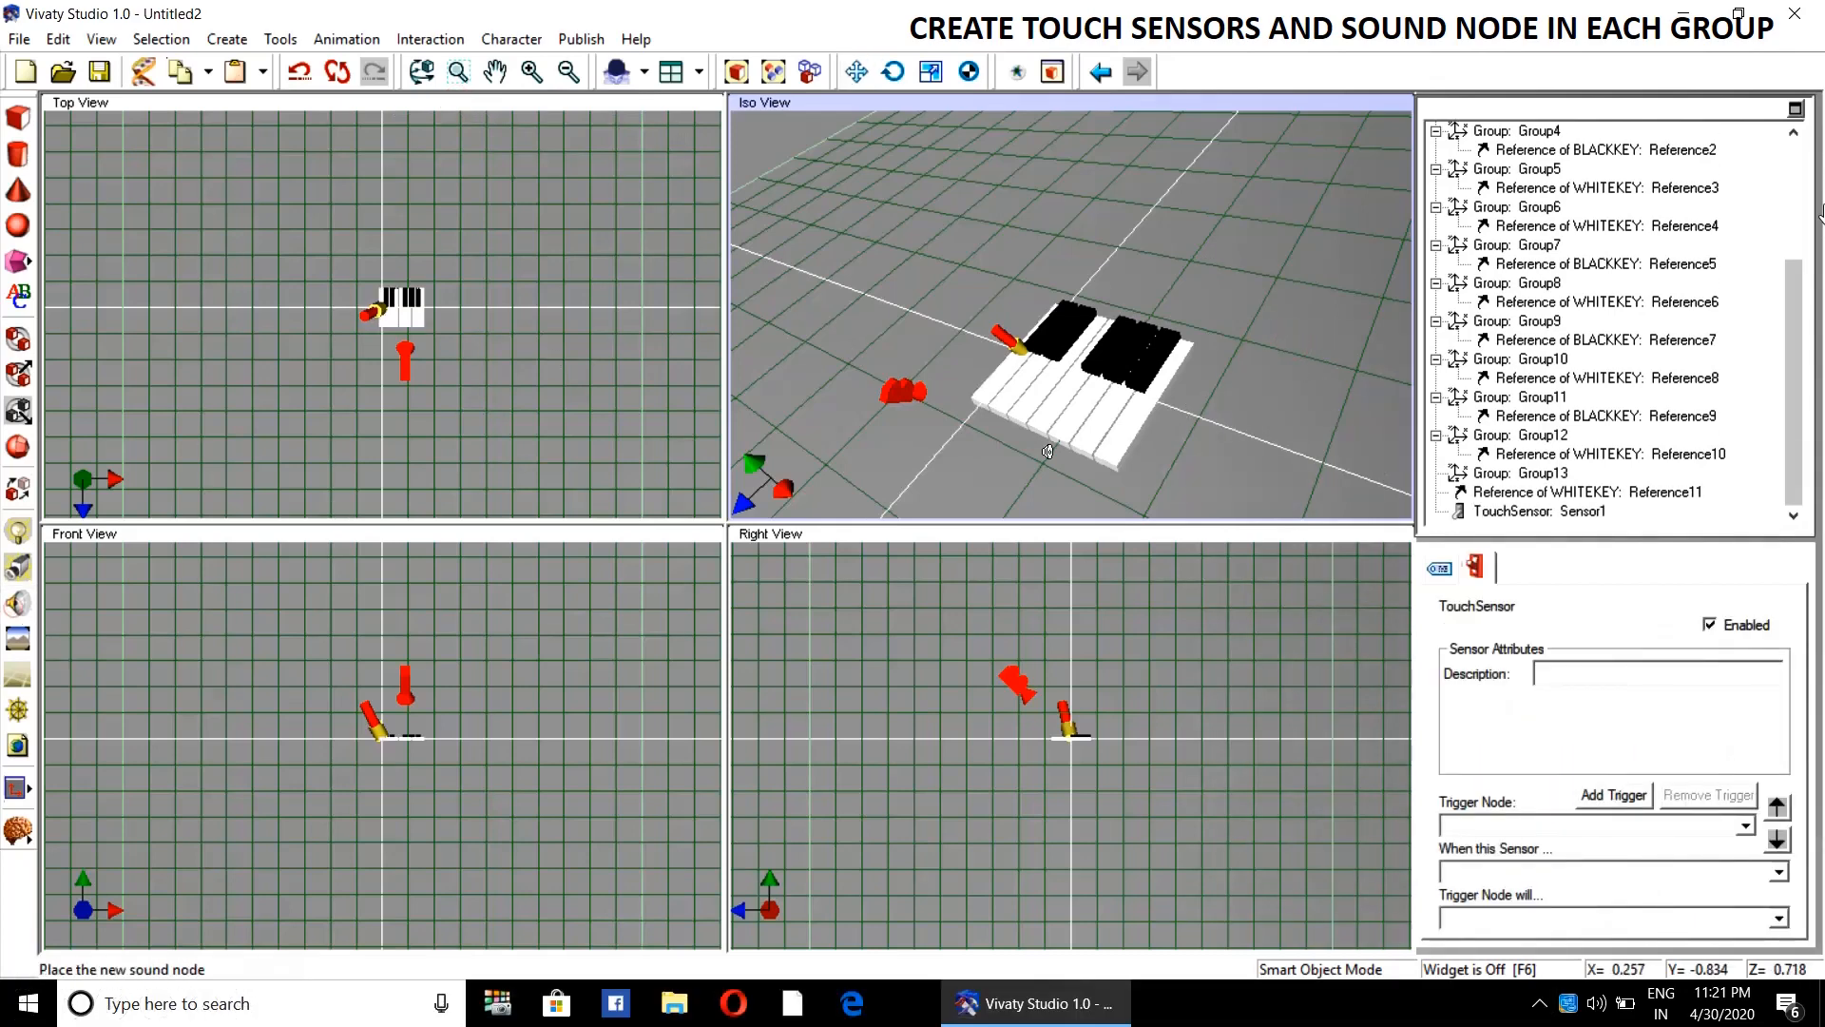
{"action": "left_click", "coordinate": [1272, 409]}
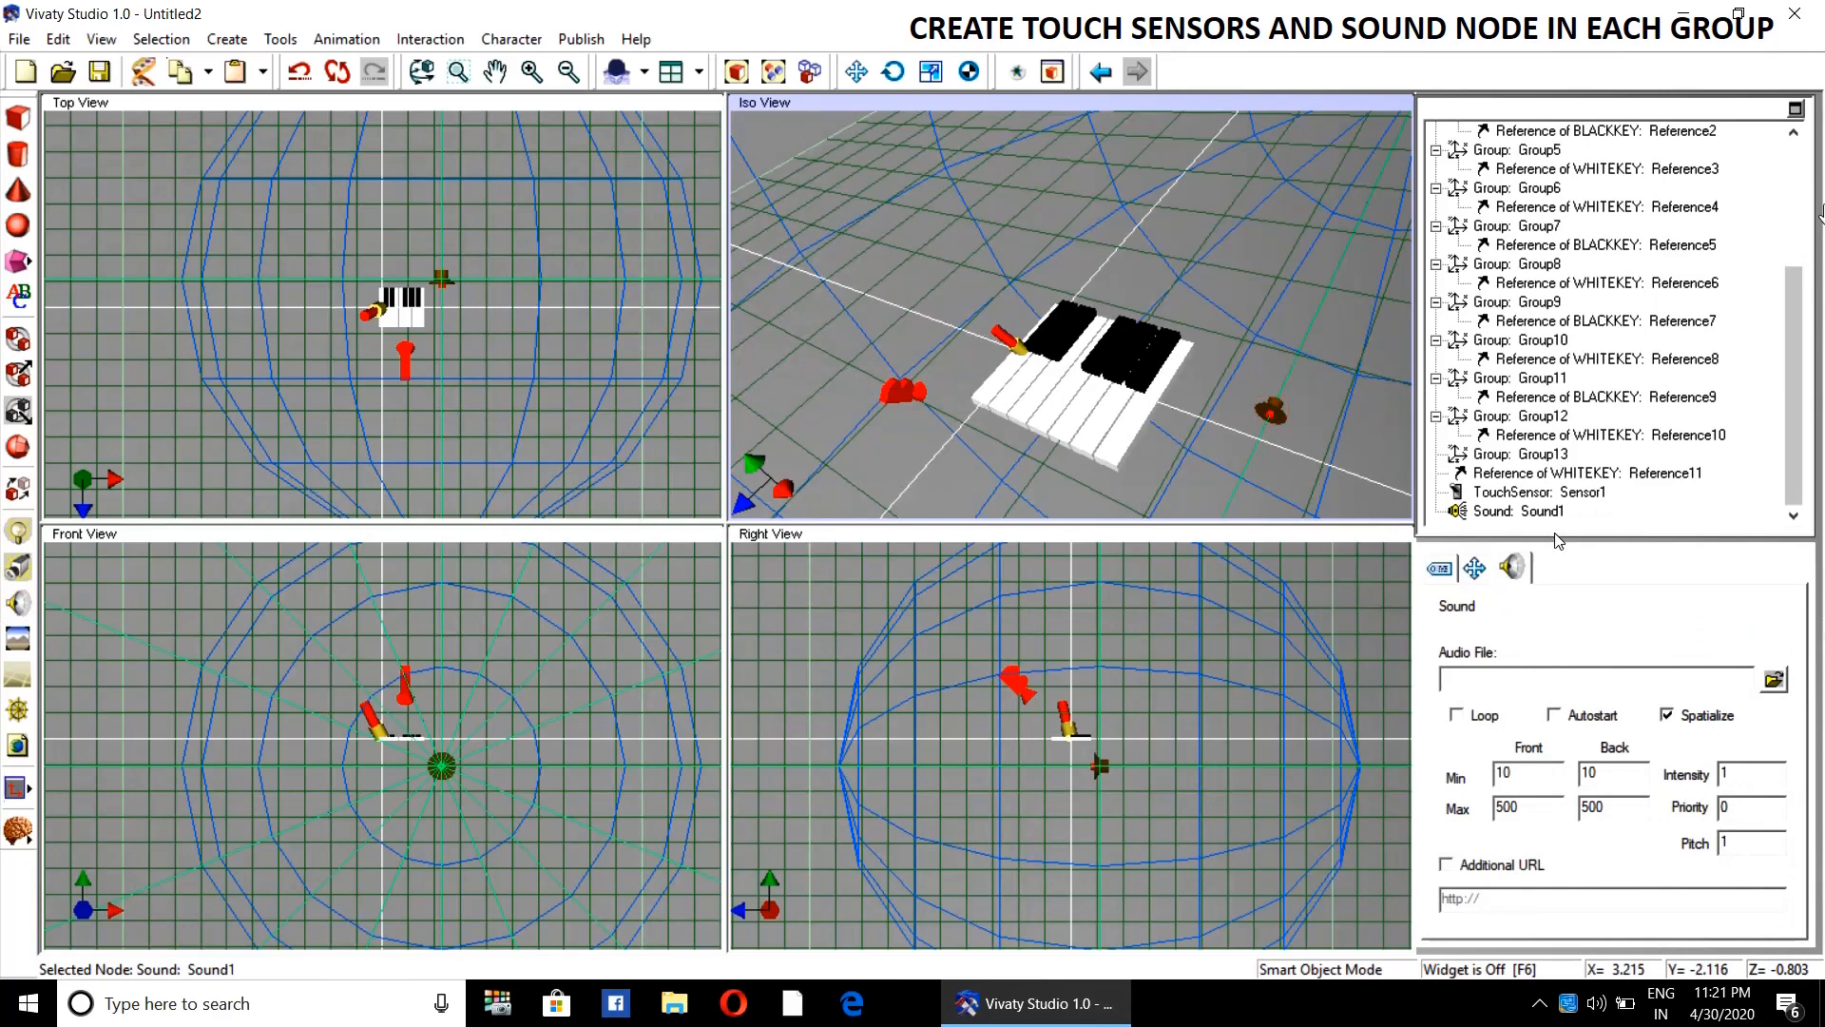
- Move the new touch sensor and the sound node into Group1 with the WHITEKEY box, and clear the selection
{"action": "left_click_drag", "start_coordinate": [1780, 492], "coordinate": [1799, 296]}
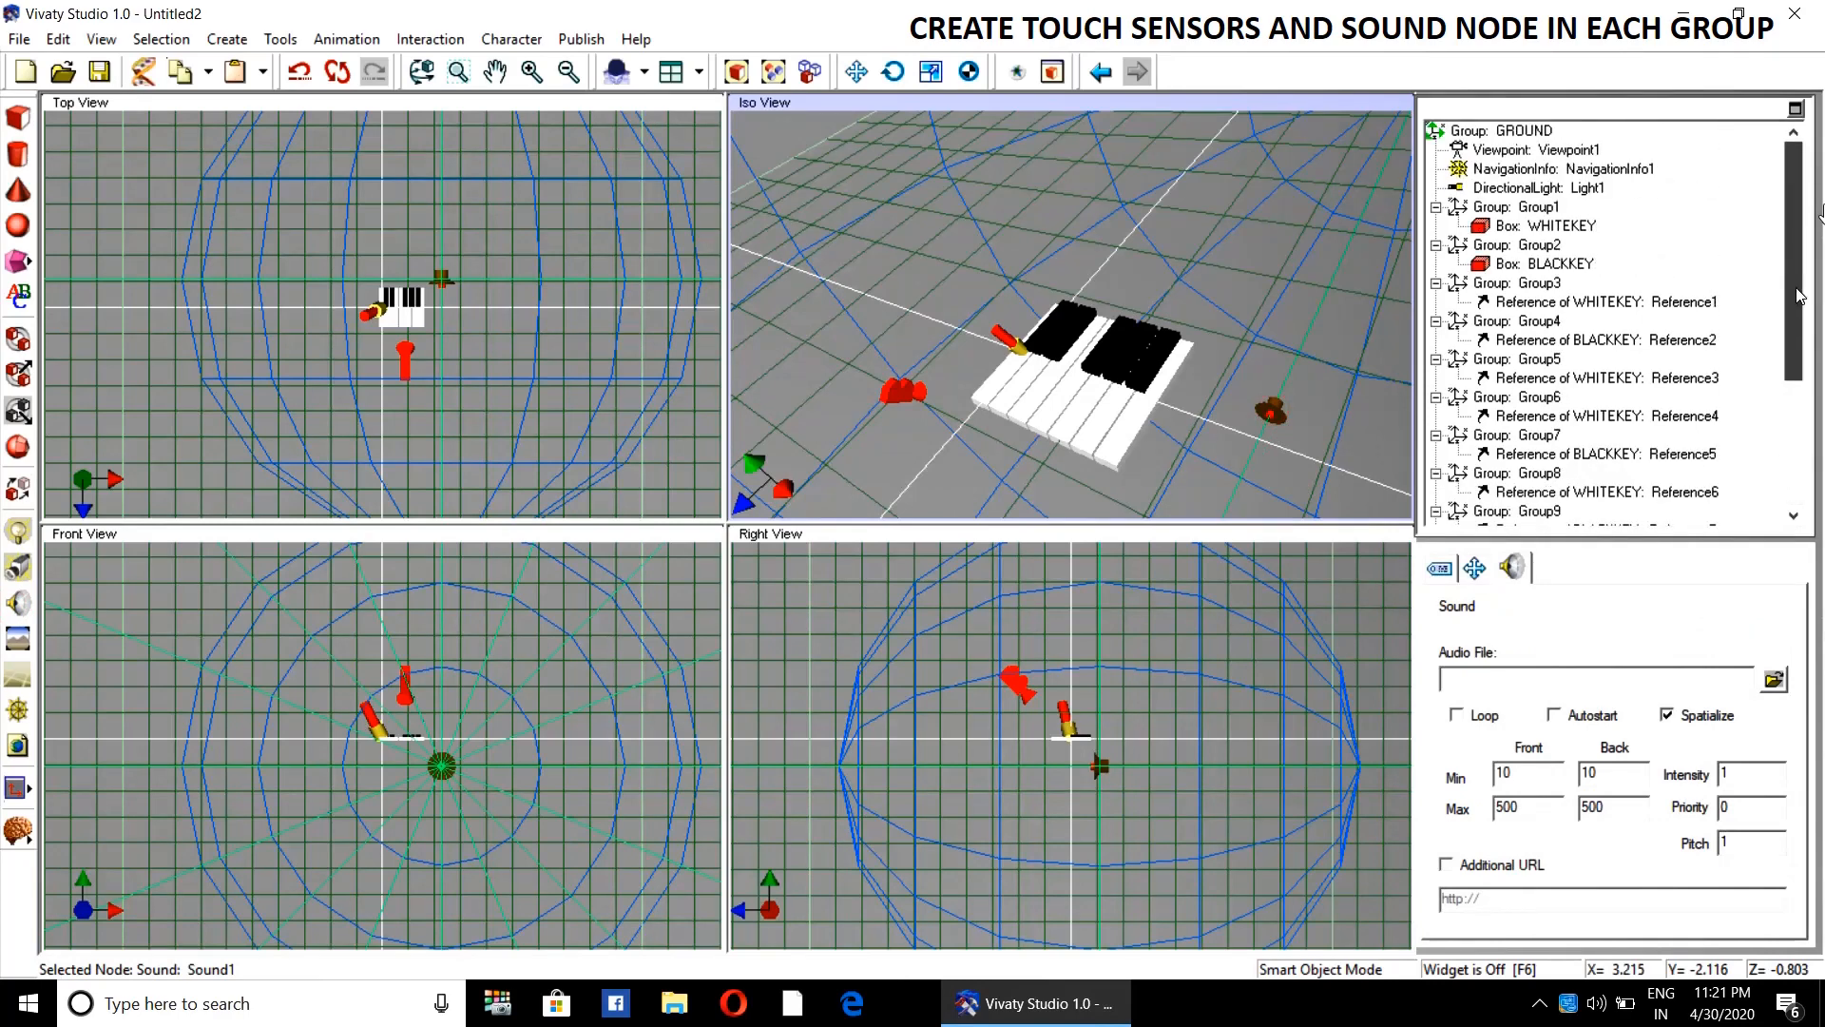
{"action": "left_click_drag", "start_coordinate": [1800, 295], "coordinate": [1800, 419]}
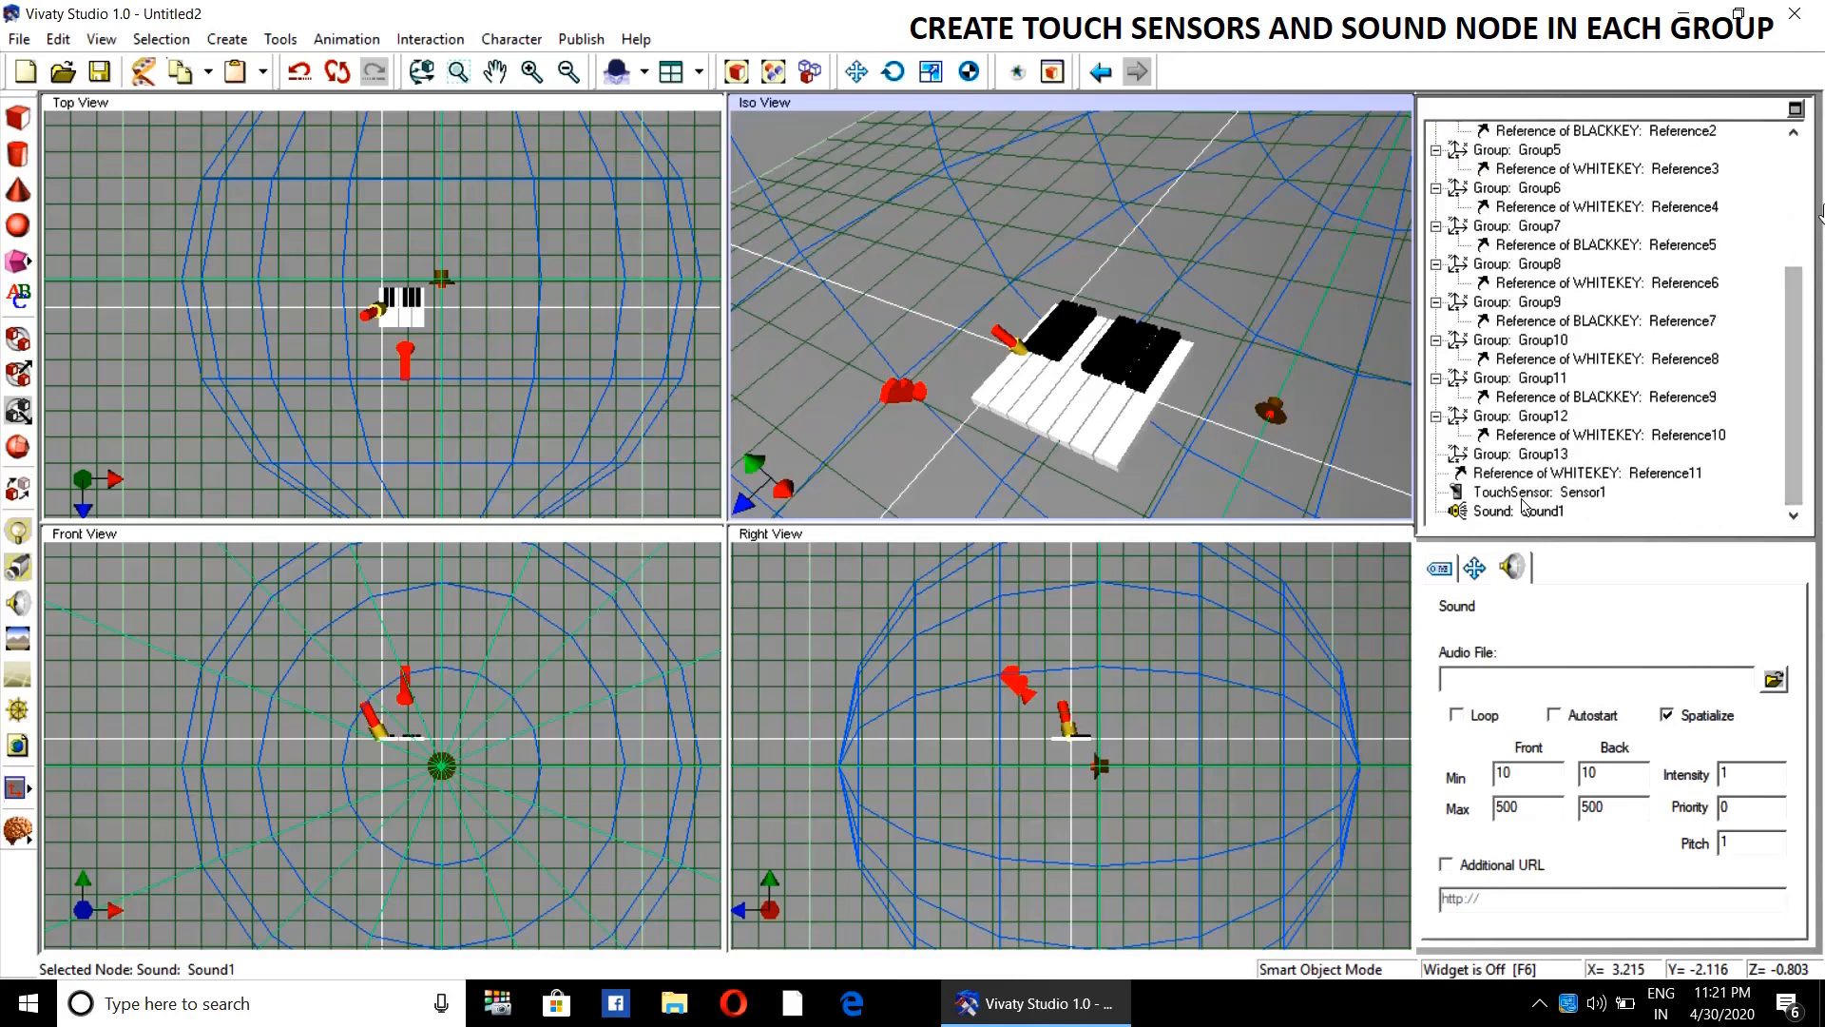
{"action": "left_click_drag", "start_coordinate": [1511, 491], "coordinate": [1500, 232]}
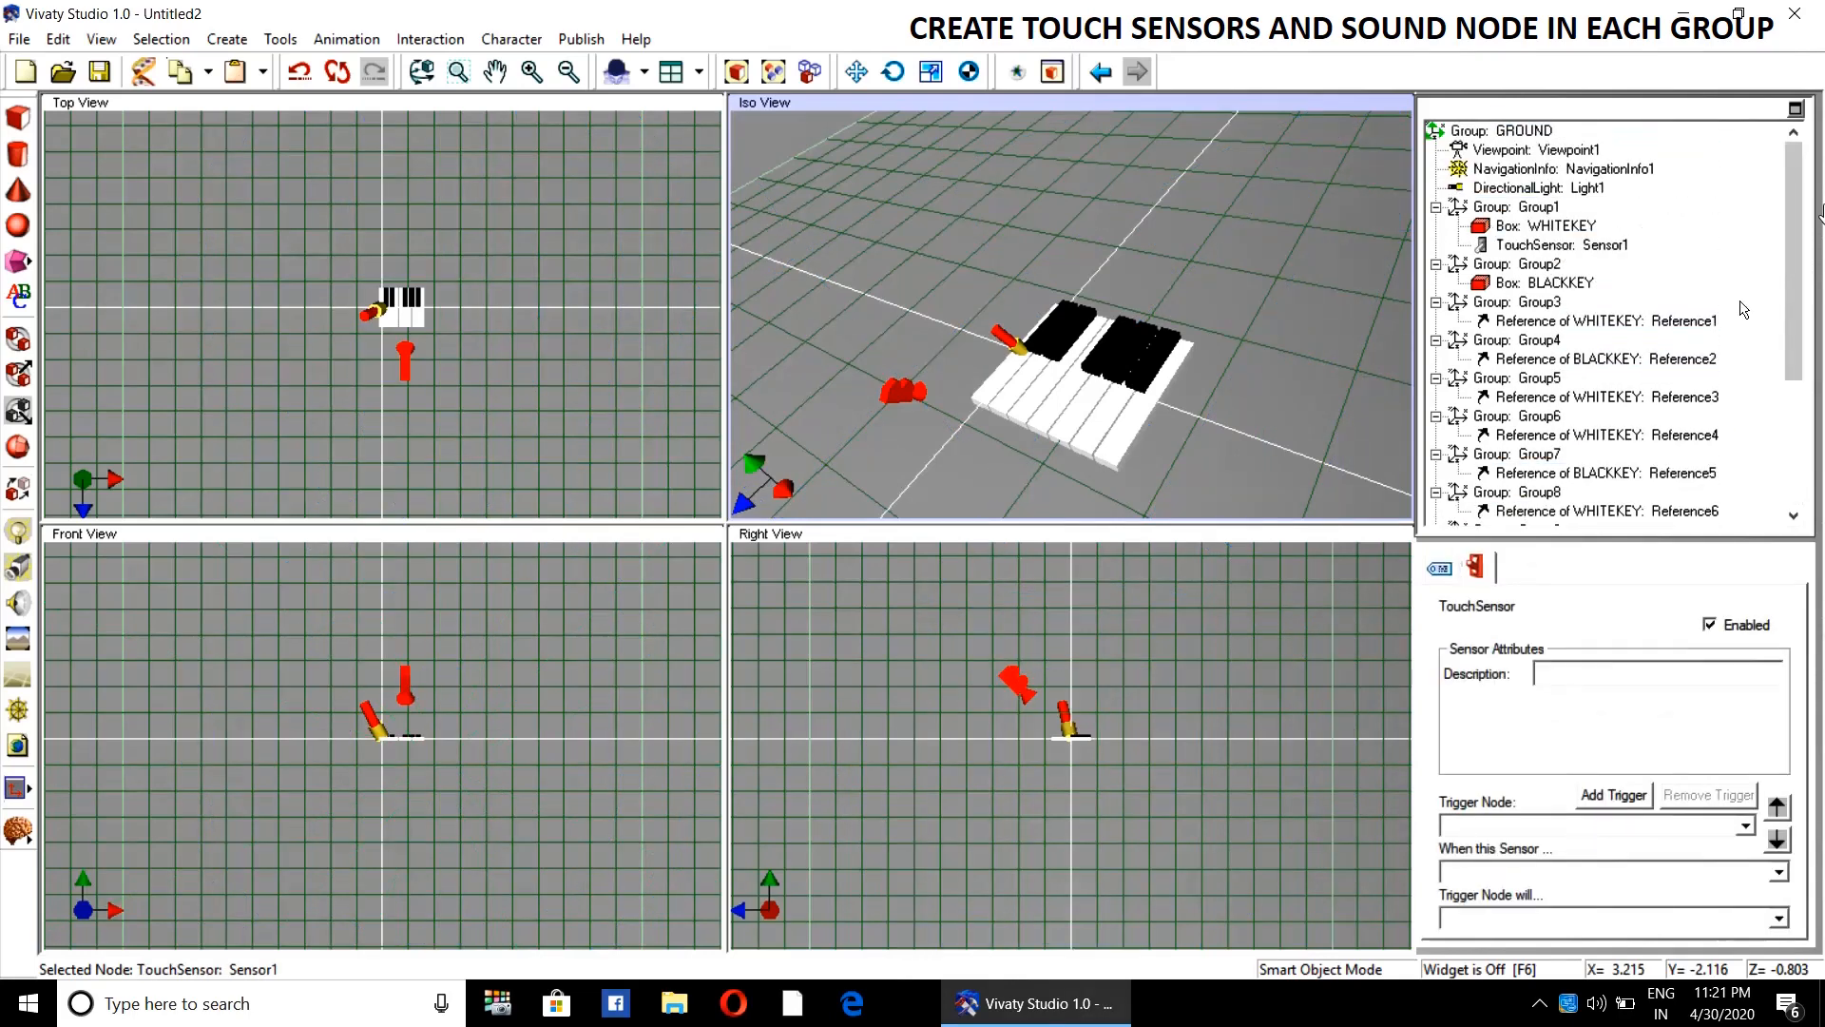
{"action": "left_click_drag", "start_coordinate": [1793, 277], "coordinate": [1794, 411]}
{"action": "left_click_drag", "start_coordinate": [1488, 514], "coordinate": [1511, 249]}
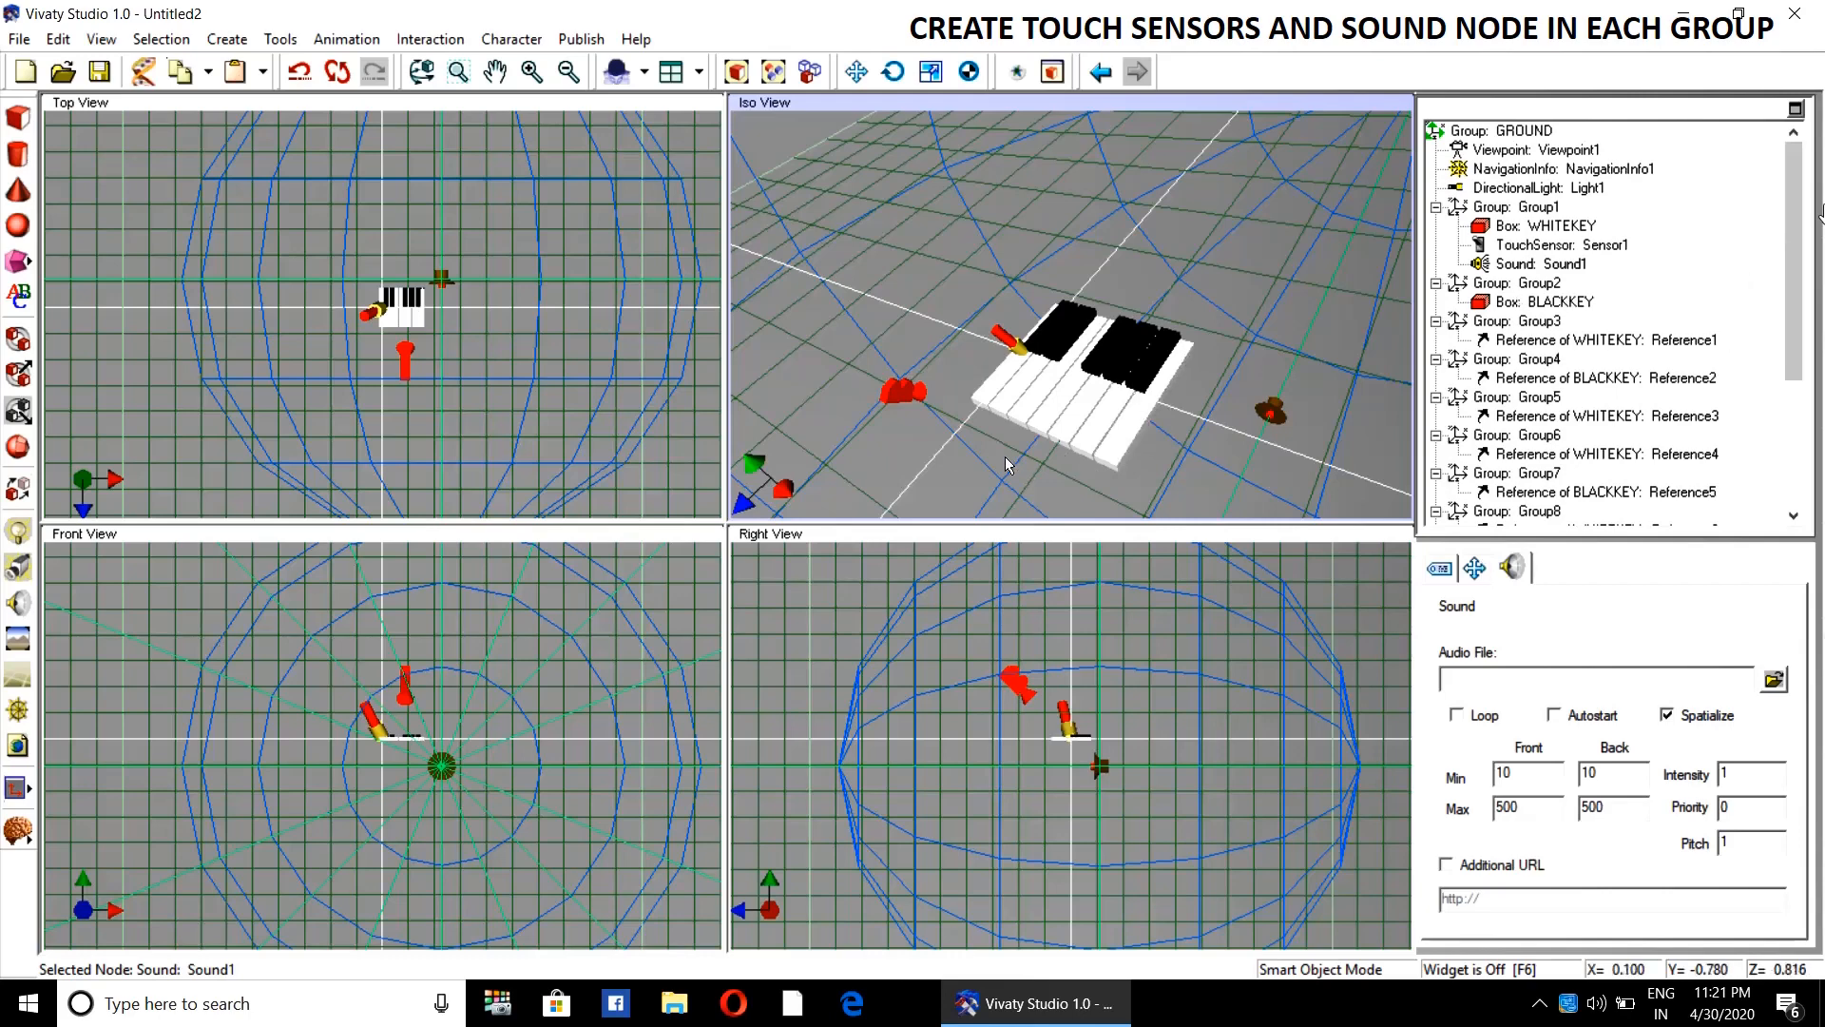
{"action": "left_click", "coordinate": [809, 478]}
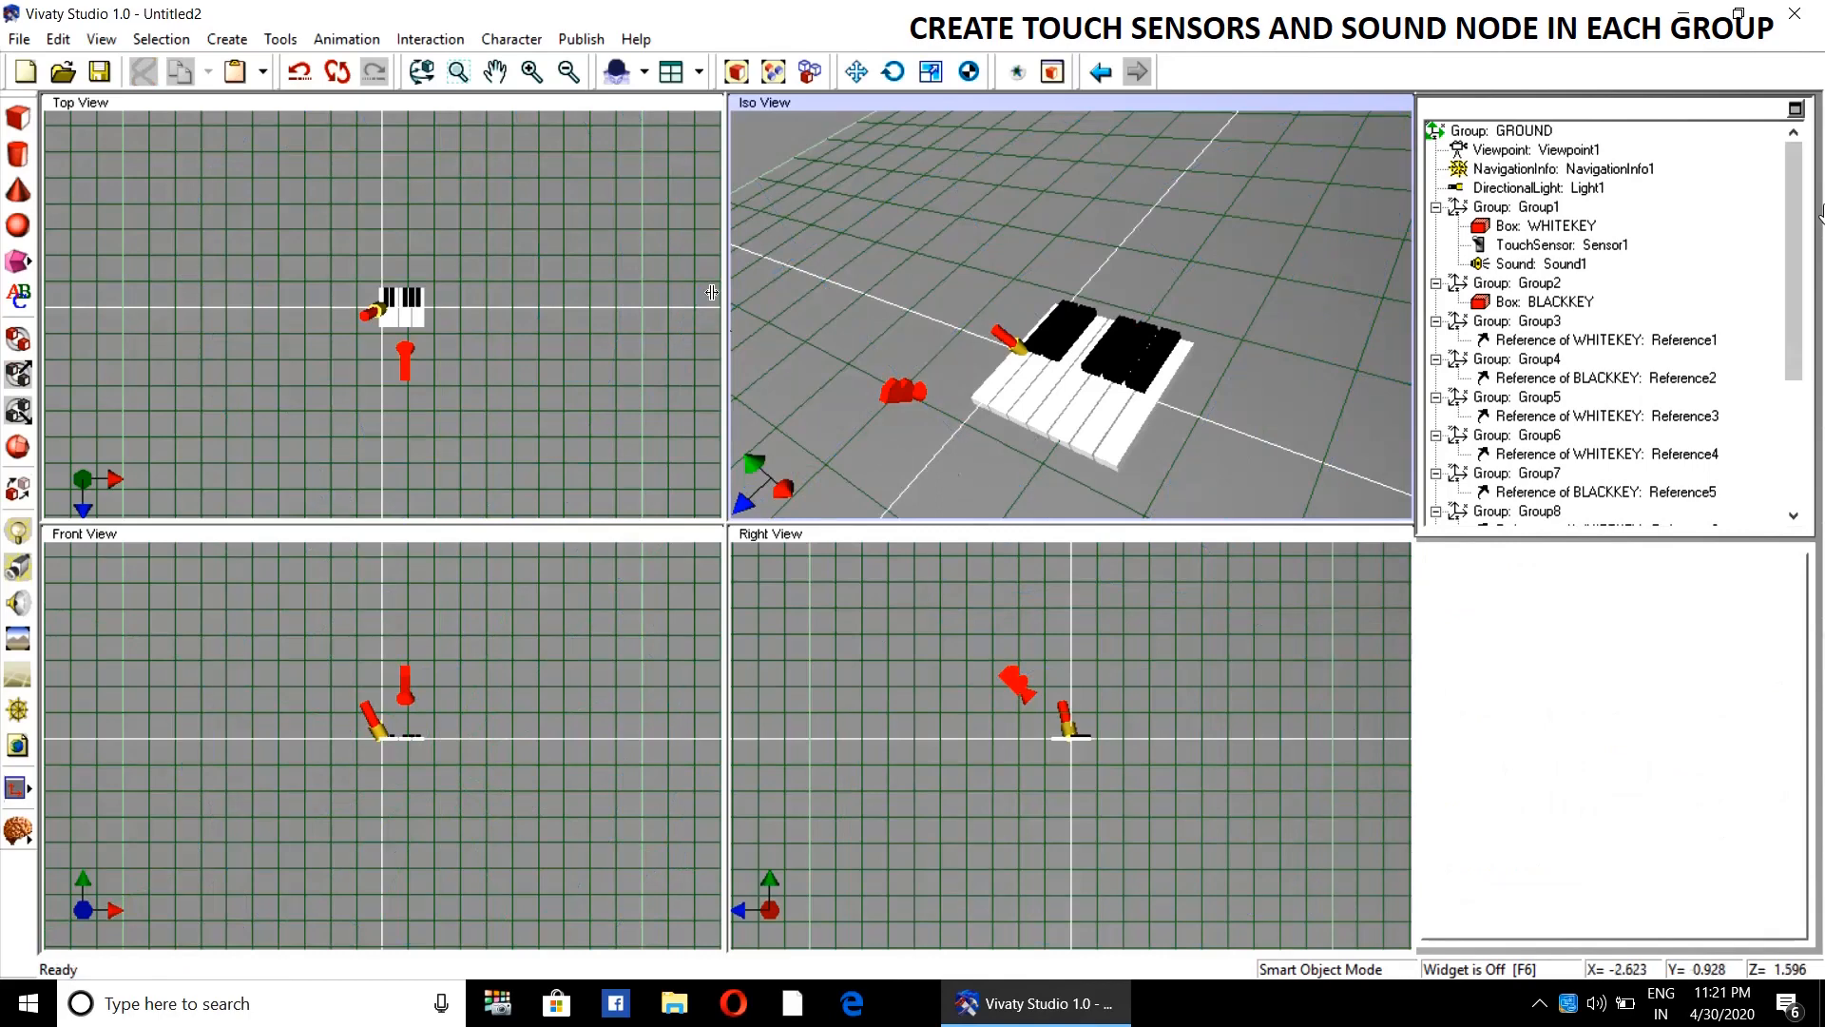
- Create more touch sensors for the remaining key groups, placing them beside the keyboard in the Iso View
{"action": "left_click", "coordinate": [422, 37]}
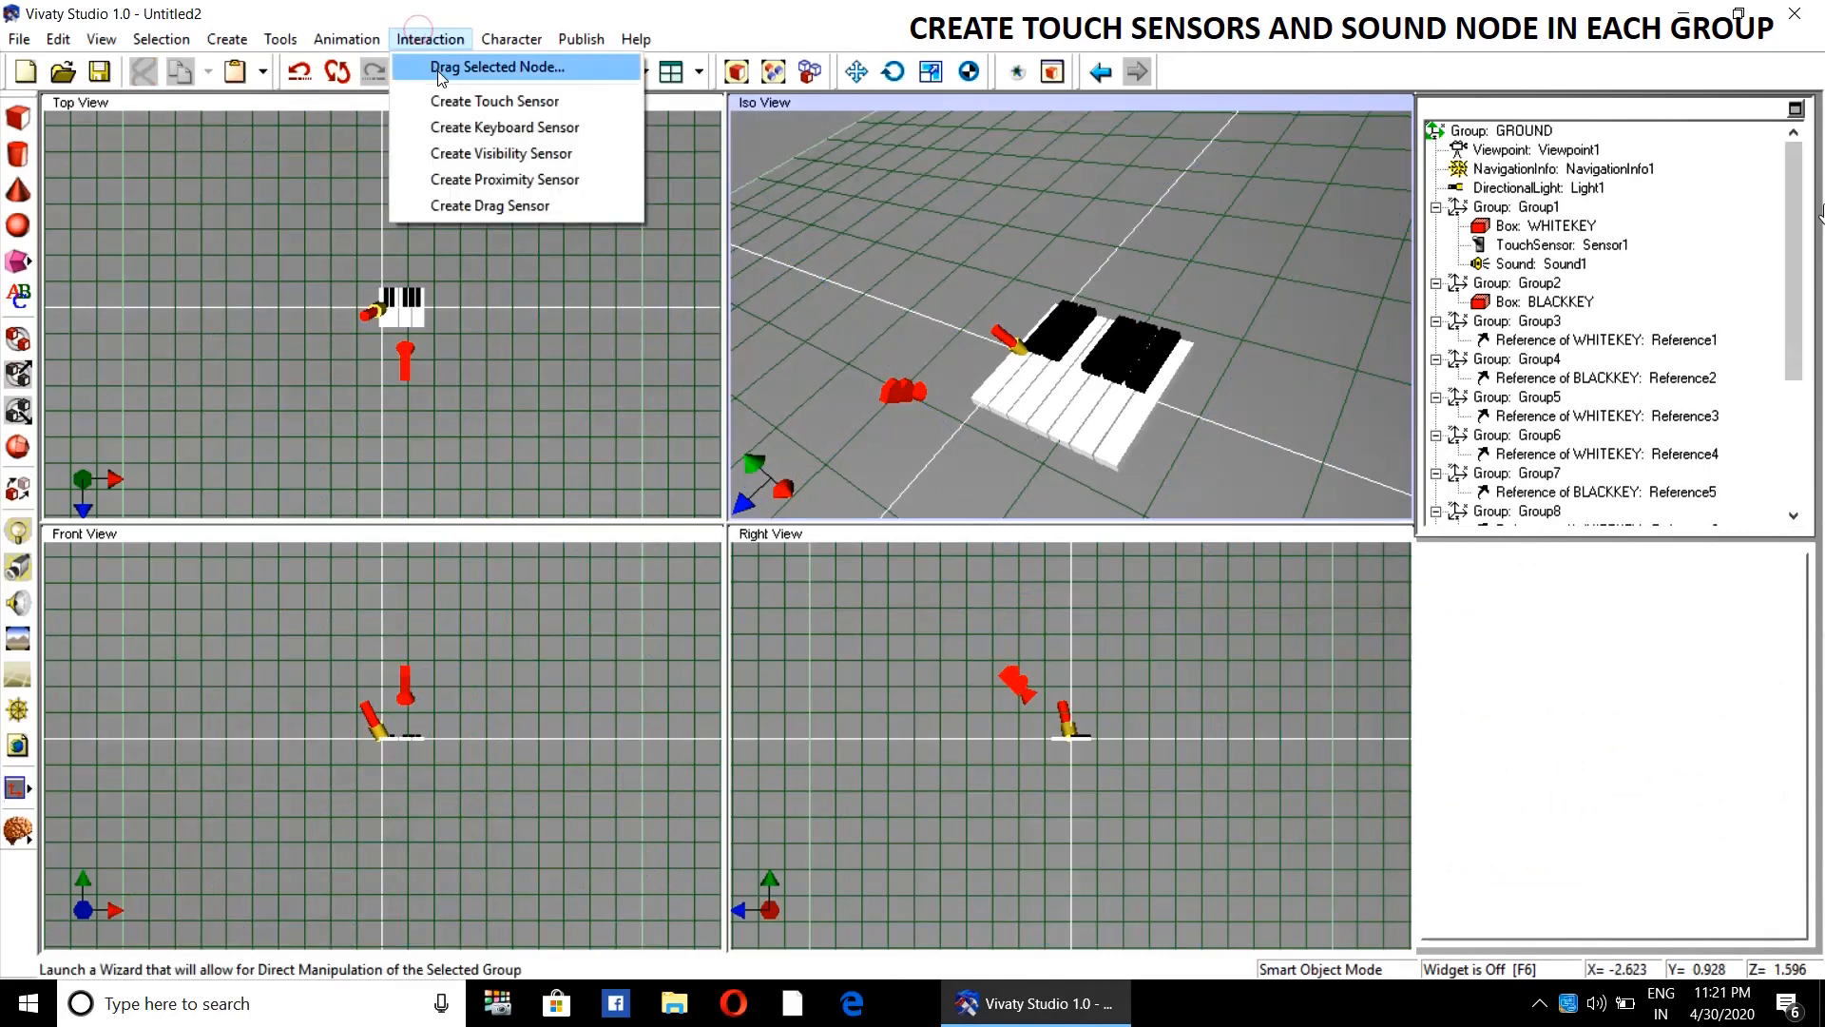
{"action": "left_click", "coordinate": [490, 101]}
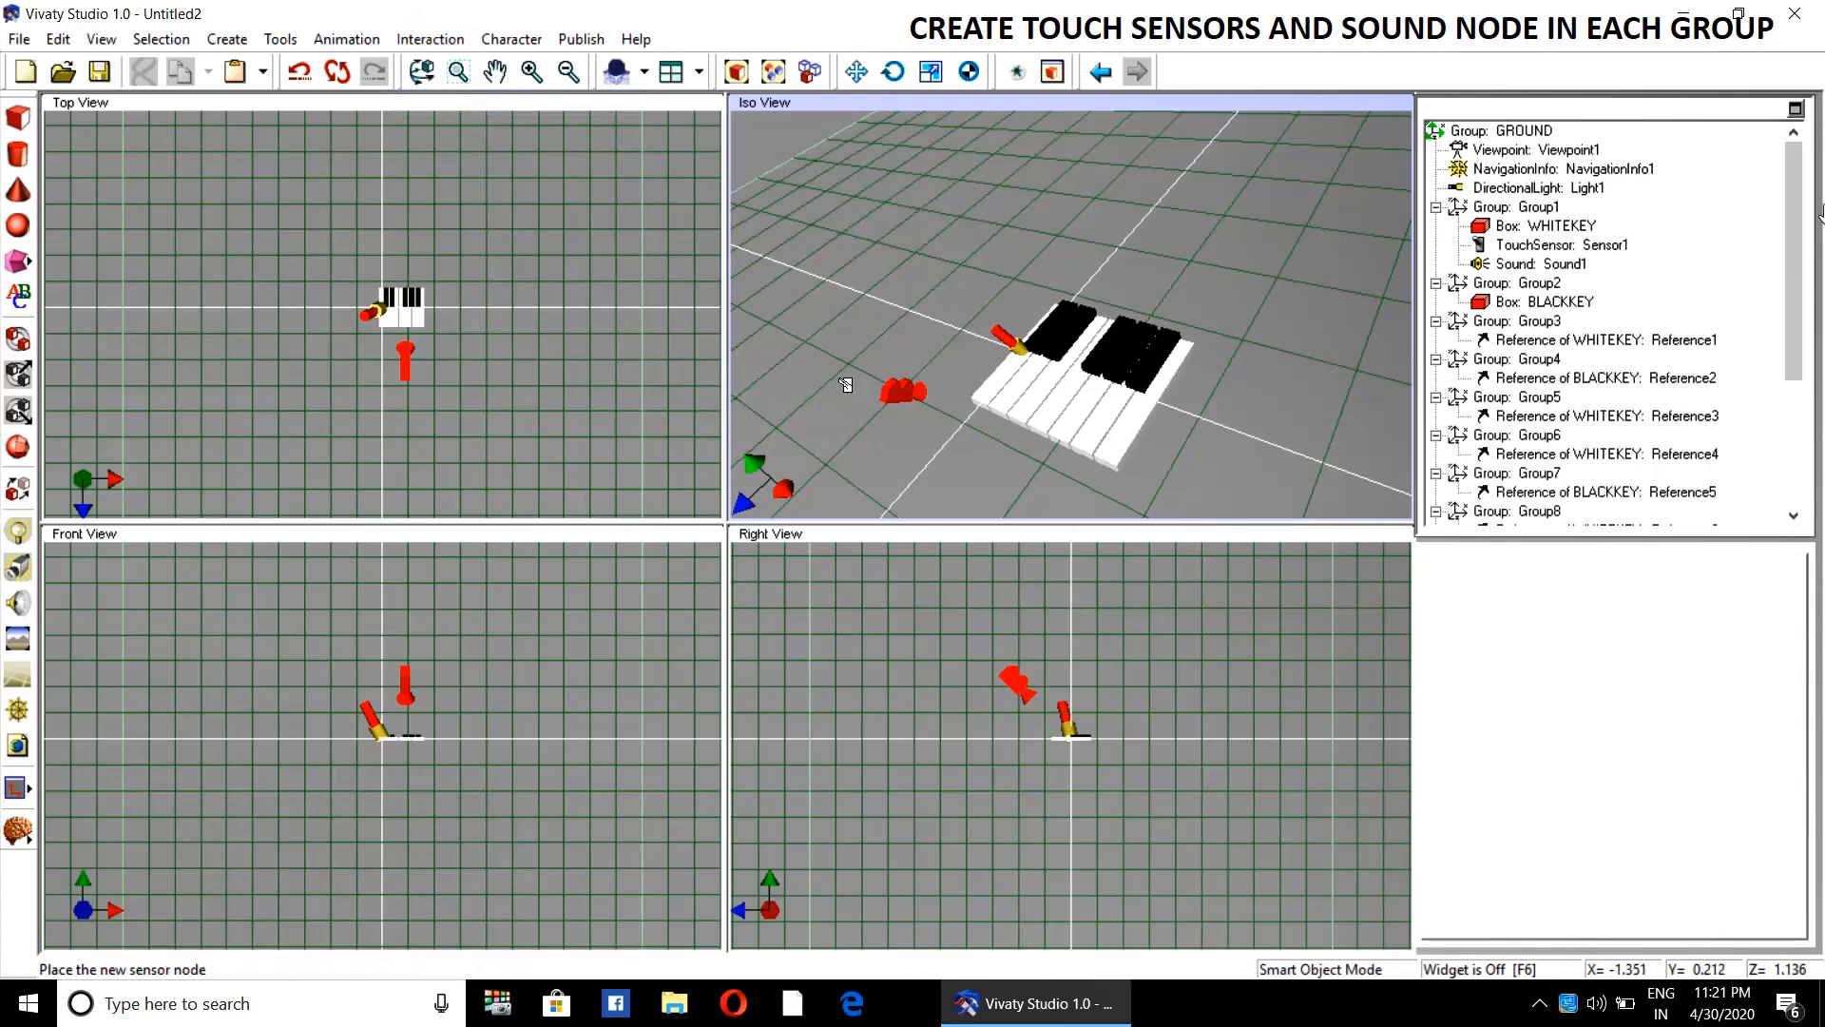
{"action": "left_click", "coordinate": [1230, 372]}
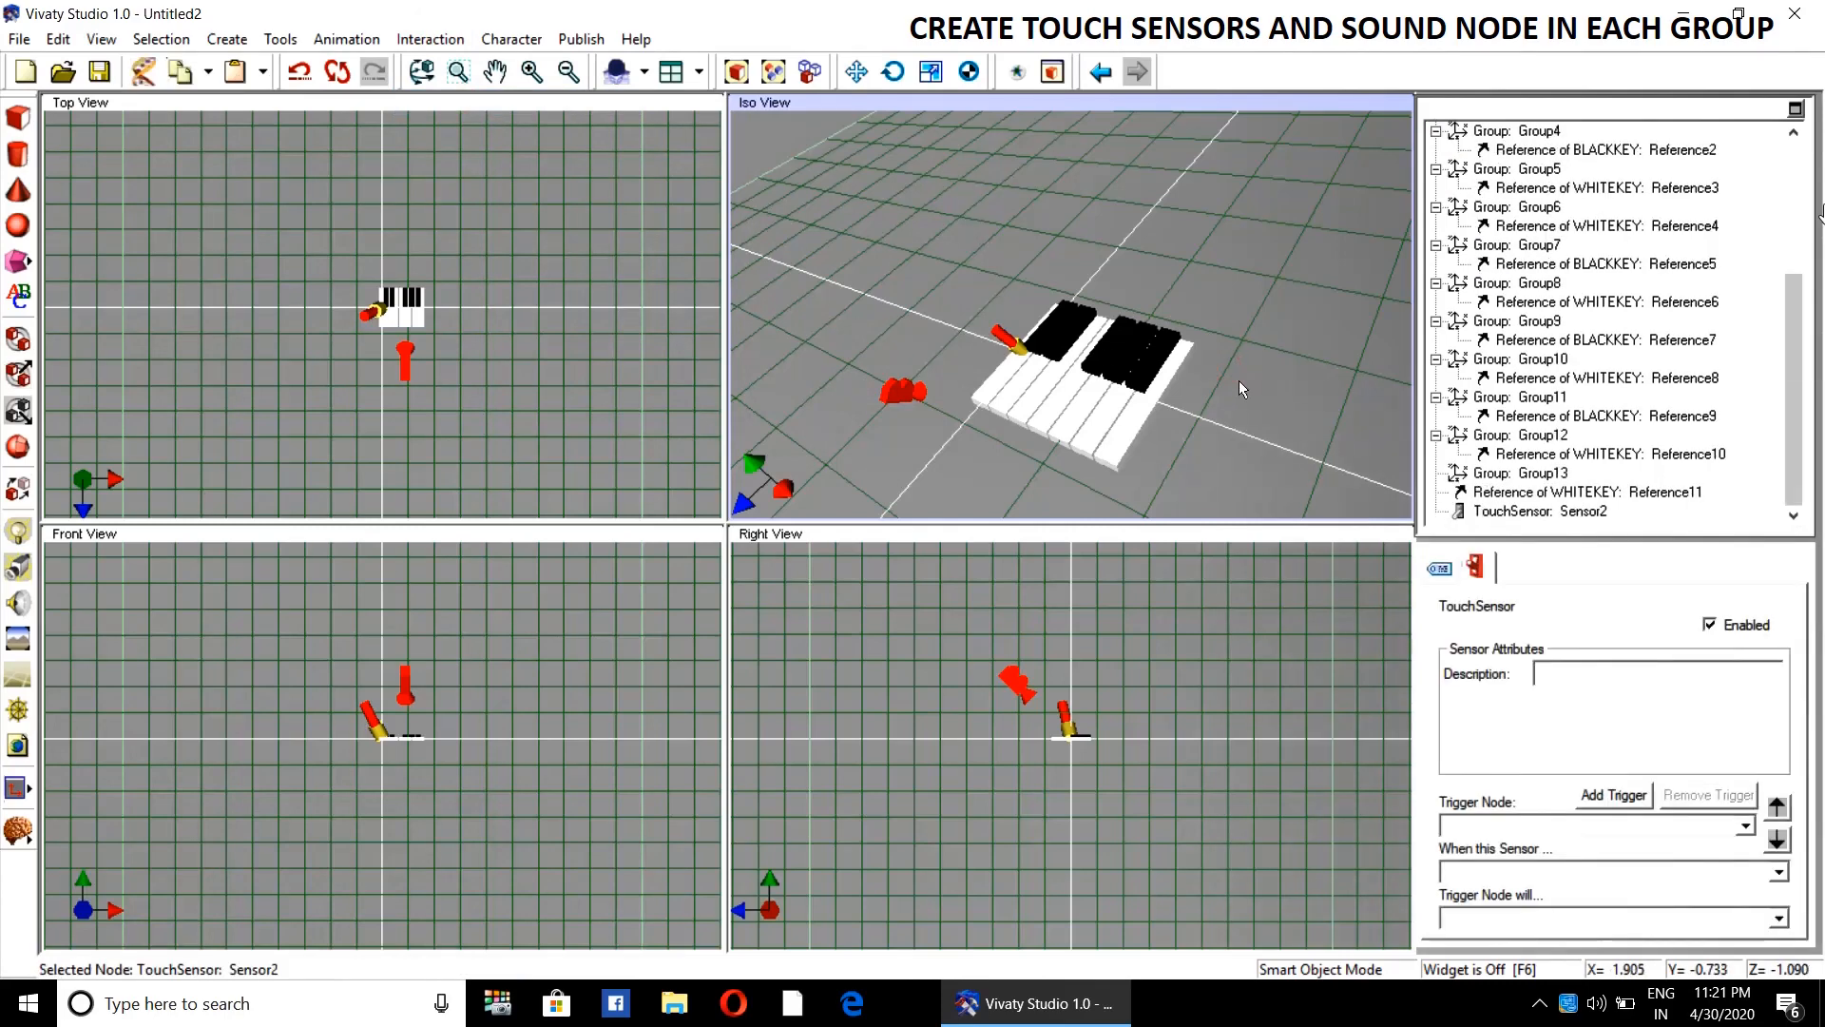
{"action": "left_click", "coordinate": [438, 45]}
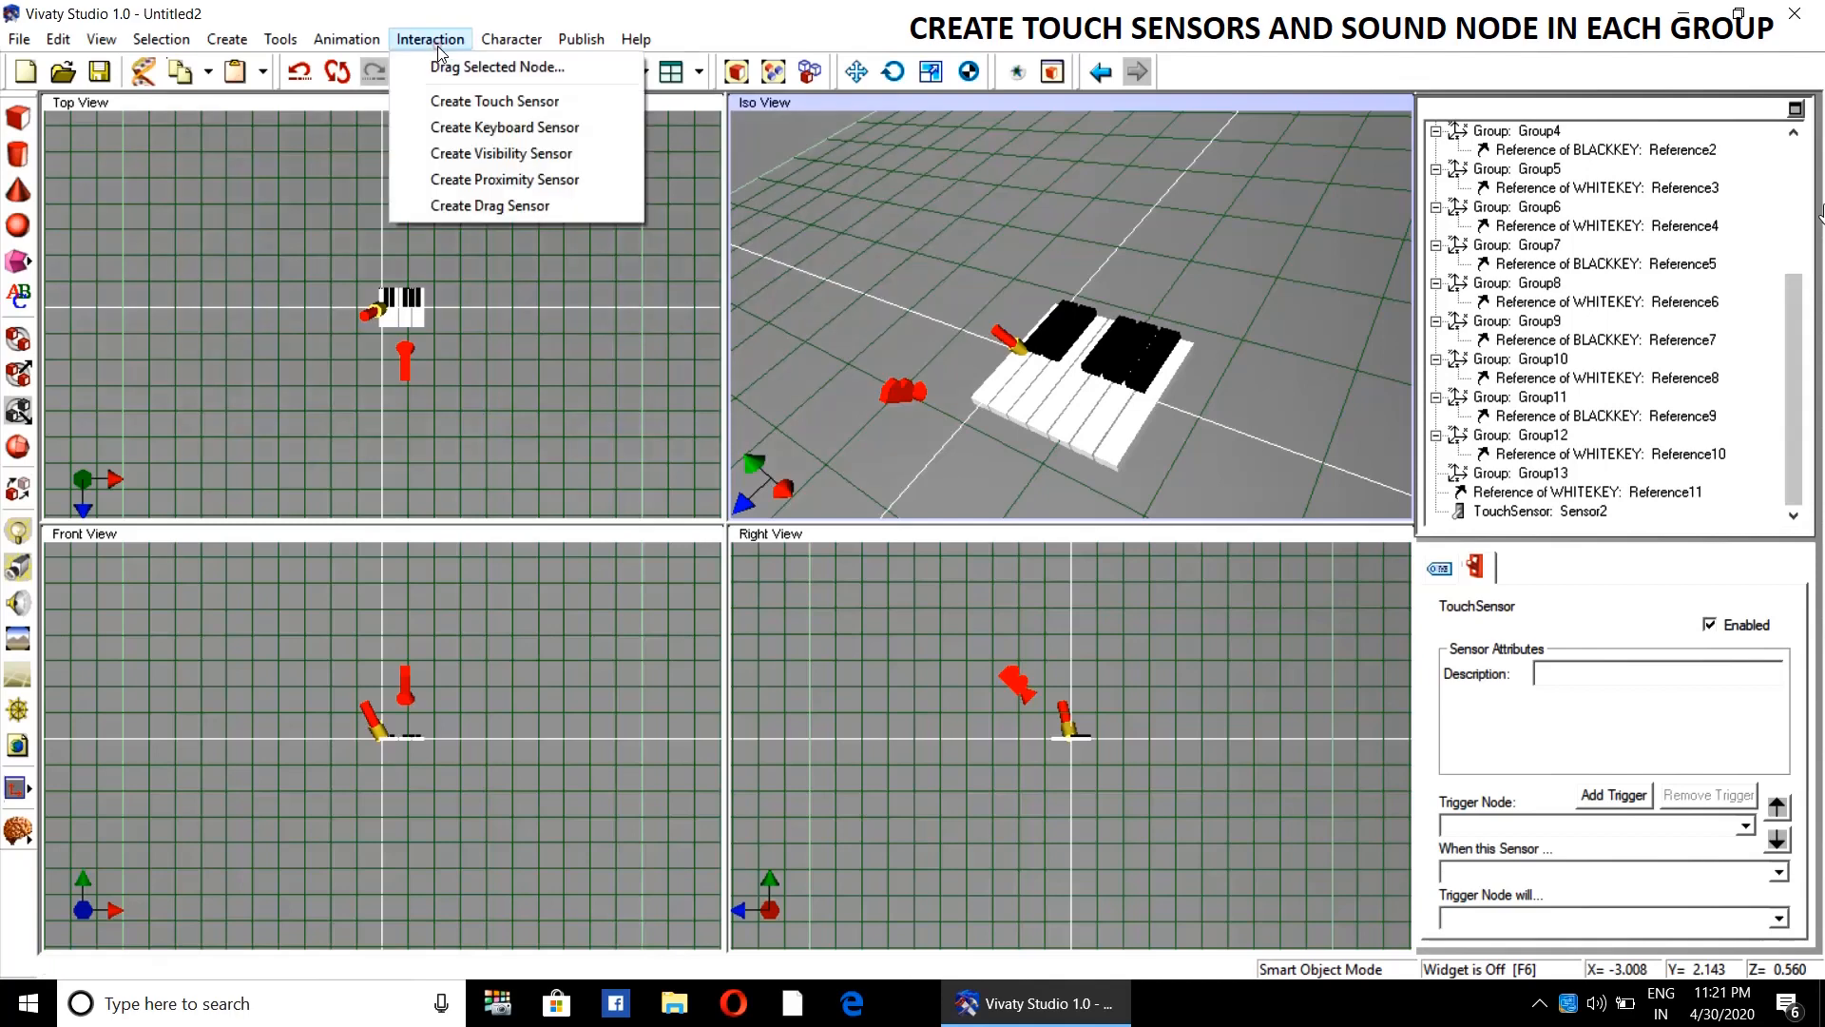
{"action": "left_click", "coordinate": [466, 100]}
{"action": "left_click", "coordinate": [1210, 456]}
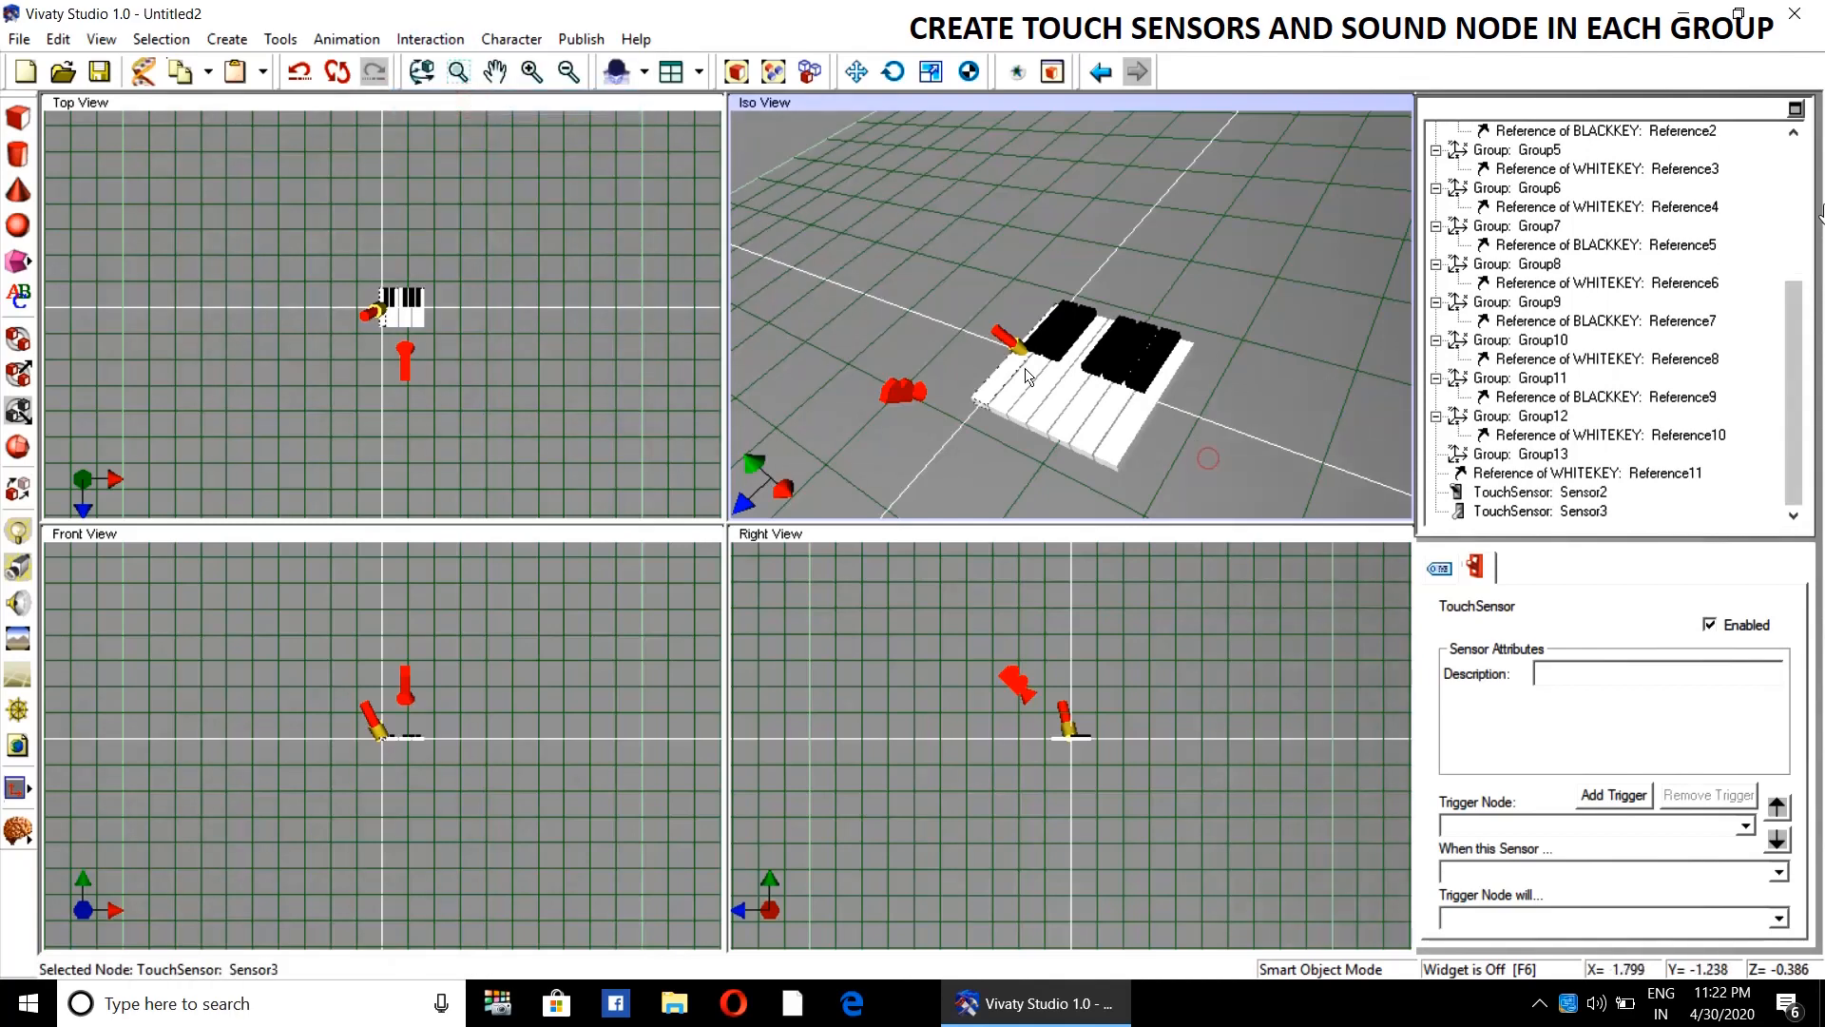
{"action": "left_click", "coordinate": [435, 39]}
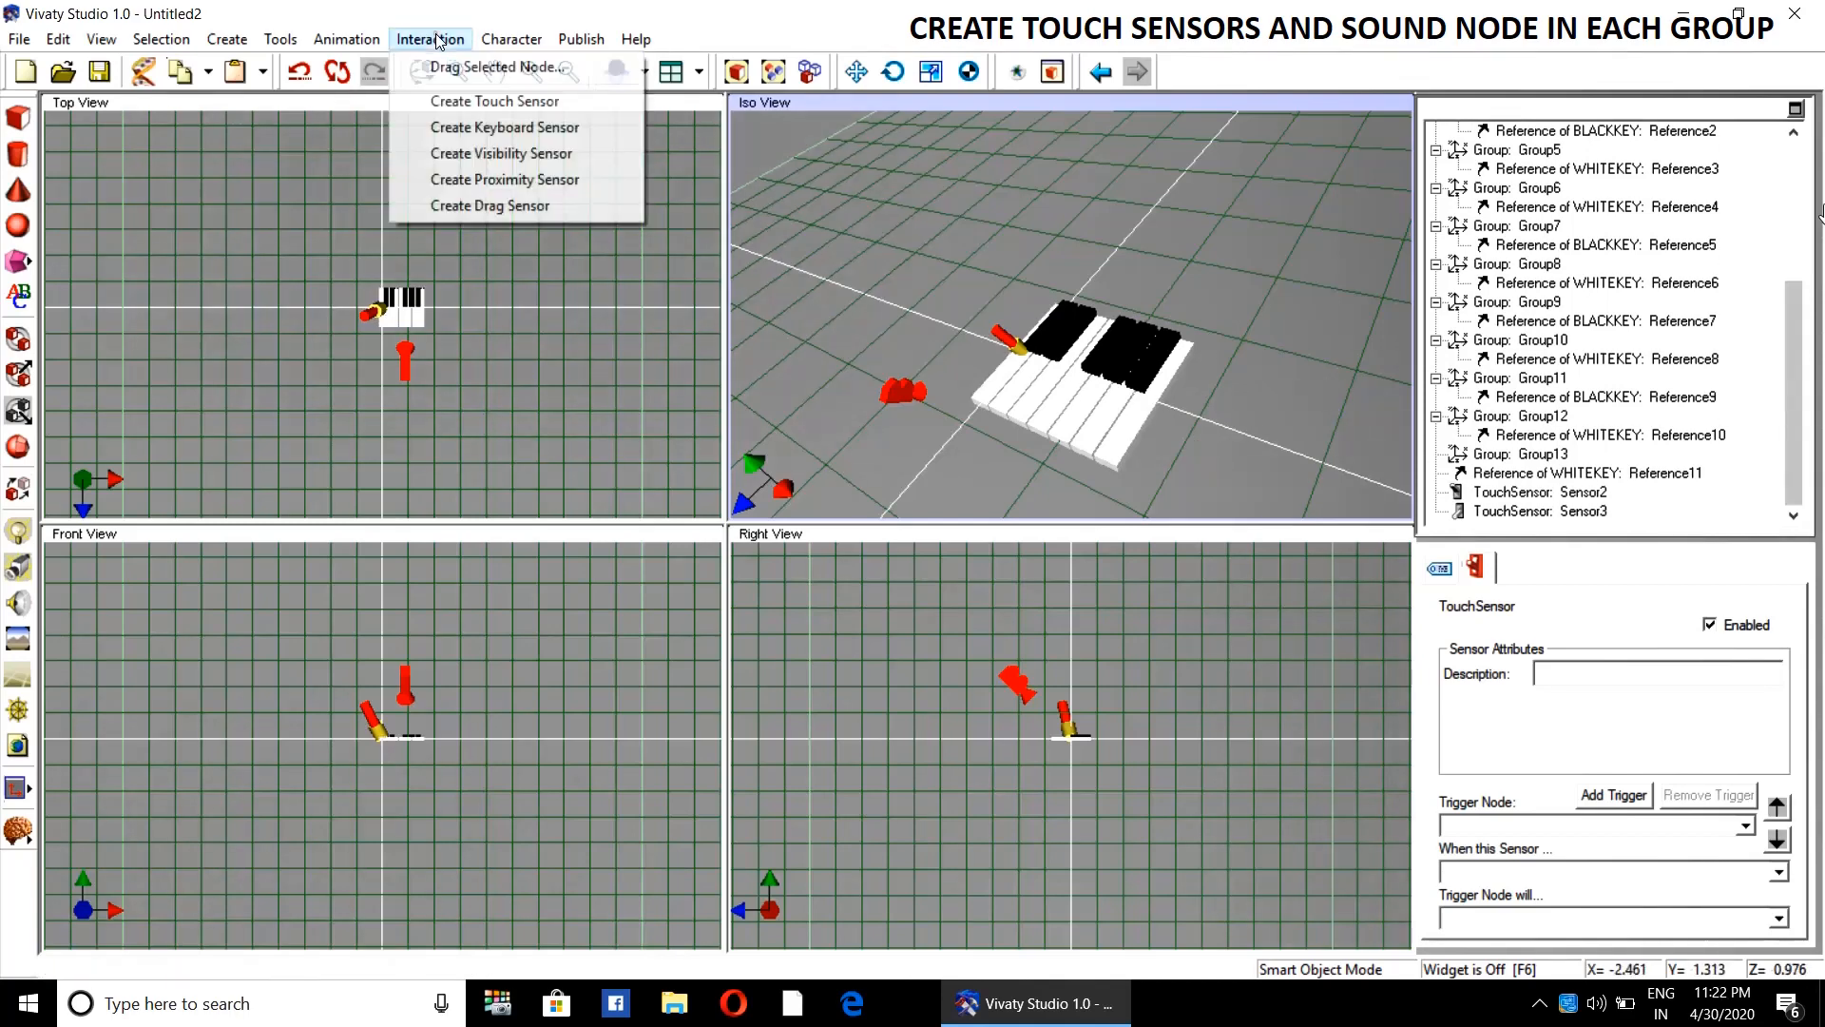
- Create seven more touch sensors, placing each on the empty grid beside the piano keys in the Iso view
{"action": "left_click", "coordinate": [464, 98]}
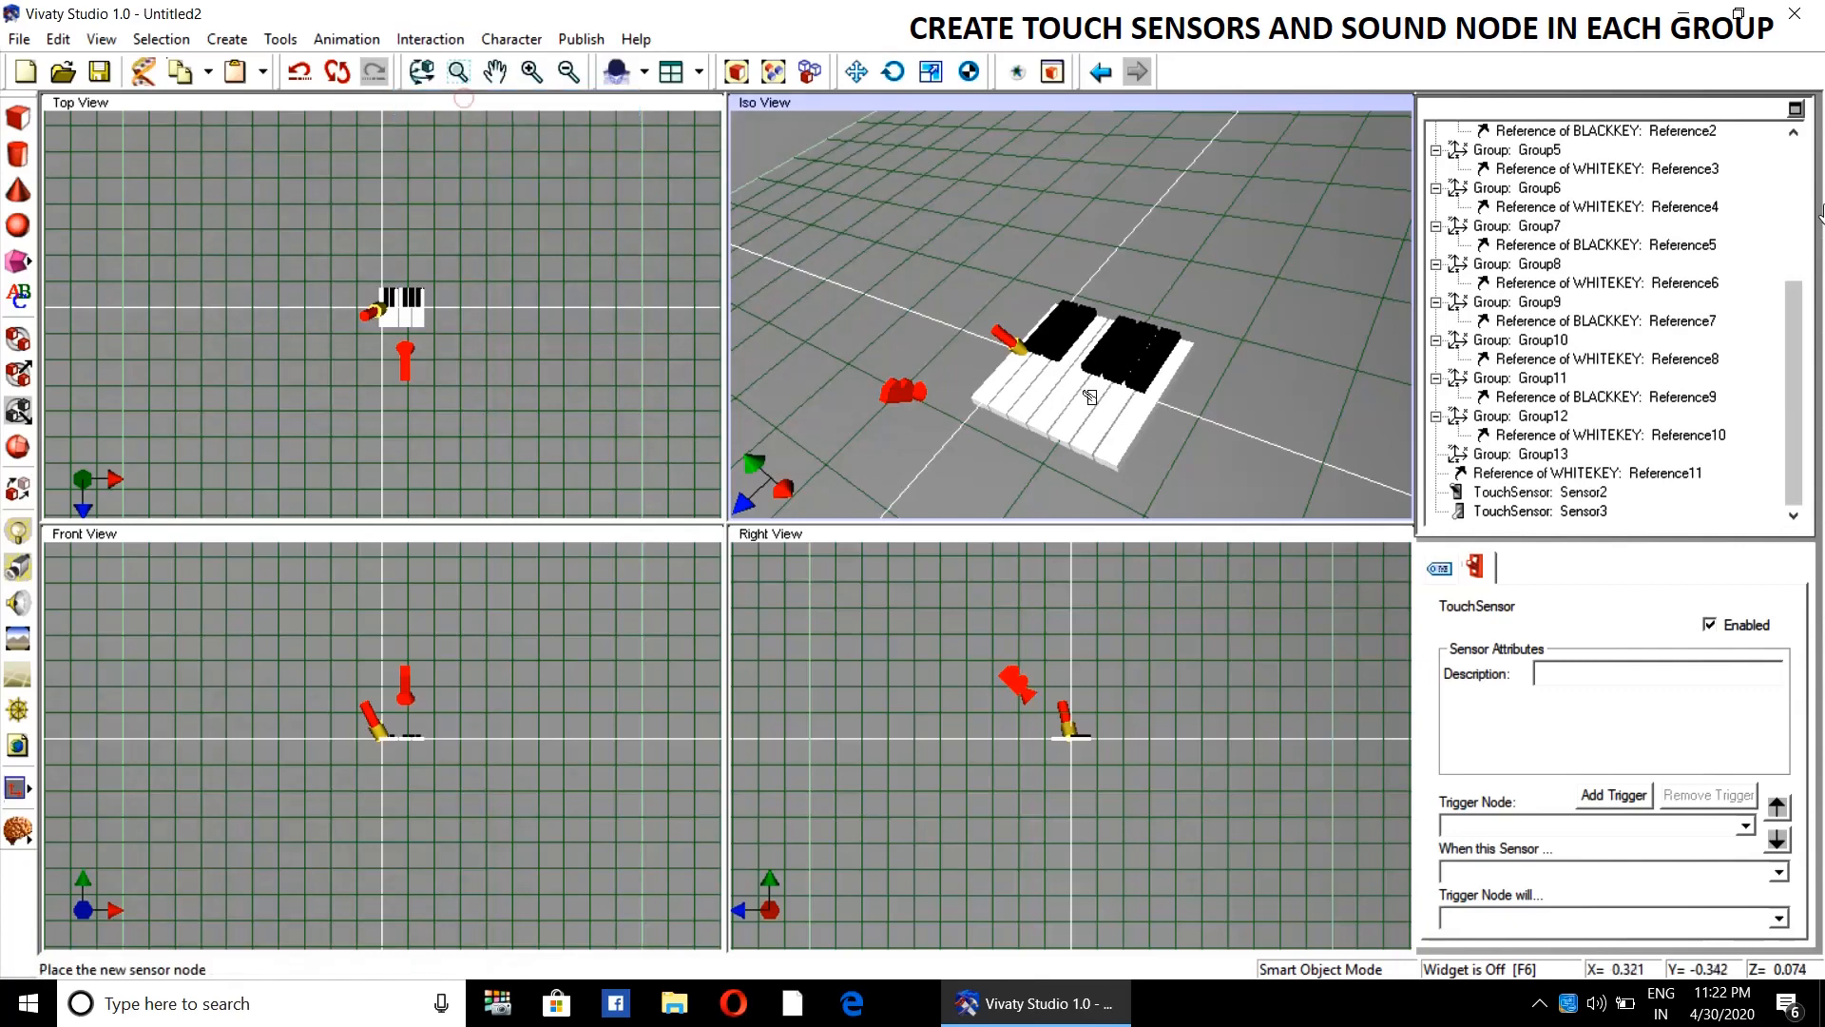
{"action": "left_click", "coordinate": [1228, 442]}
{"action": "left_click", "coordinate": [414, 42]}
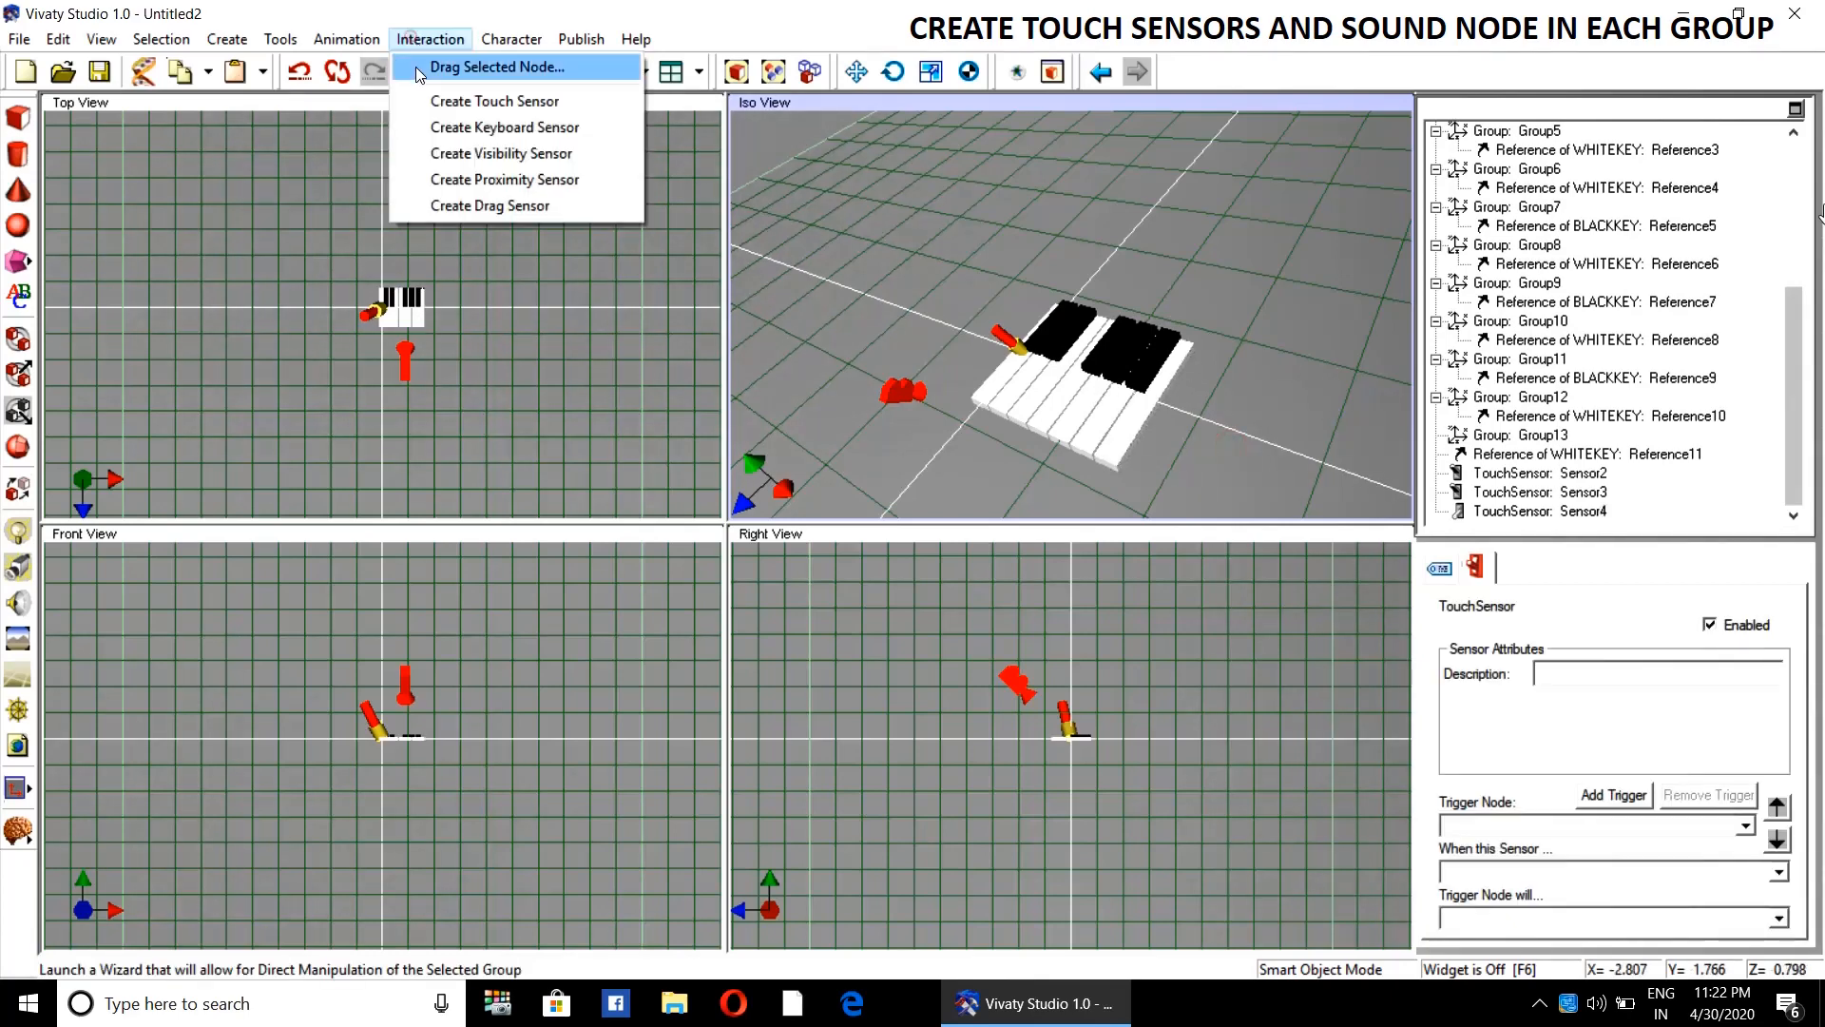
{"action": "left_click", "coordinate": [466, 103]}
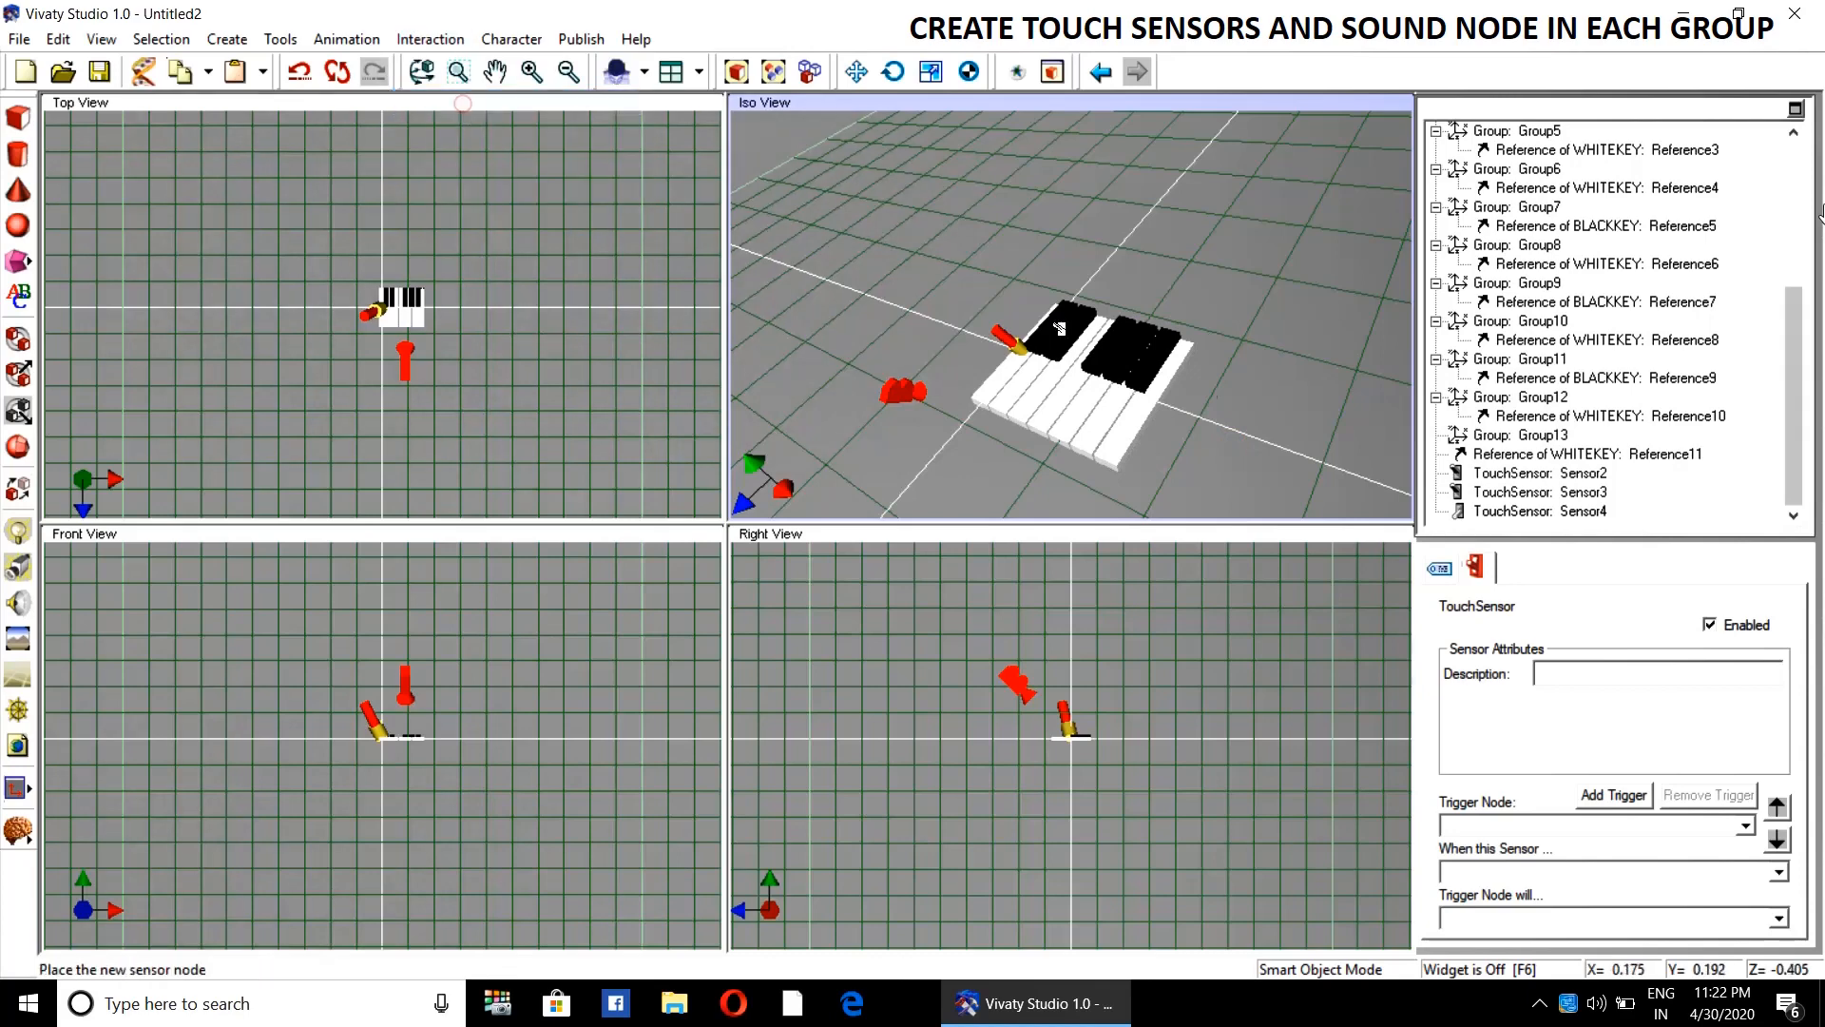
{"action": "left_click", "coordinate": [1229, 433]}
{"action": "left_click", "coordinate": [432, 39]}
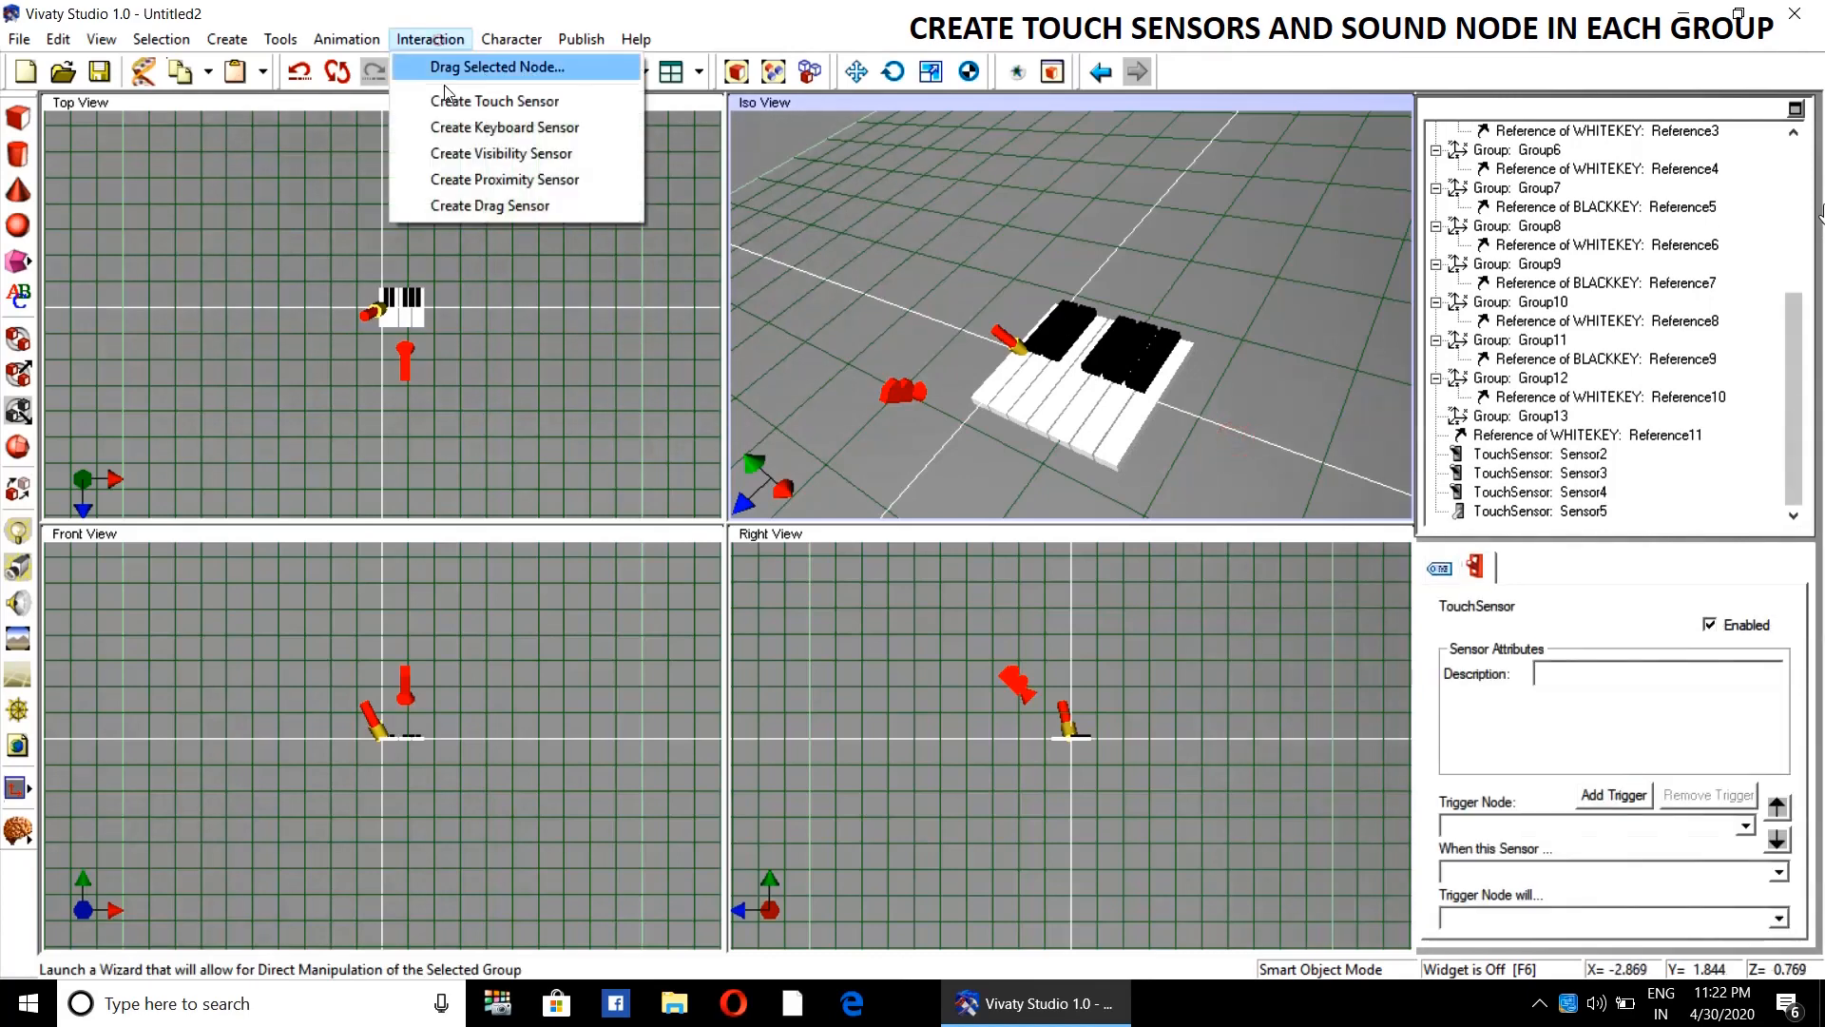
{"action": "left_click", "coordinate": [456, 107]}
{"action": "left_click", "coordinate": [1253, 439]}
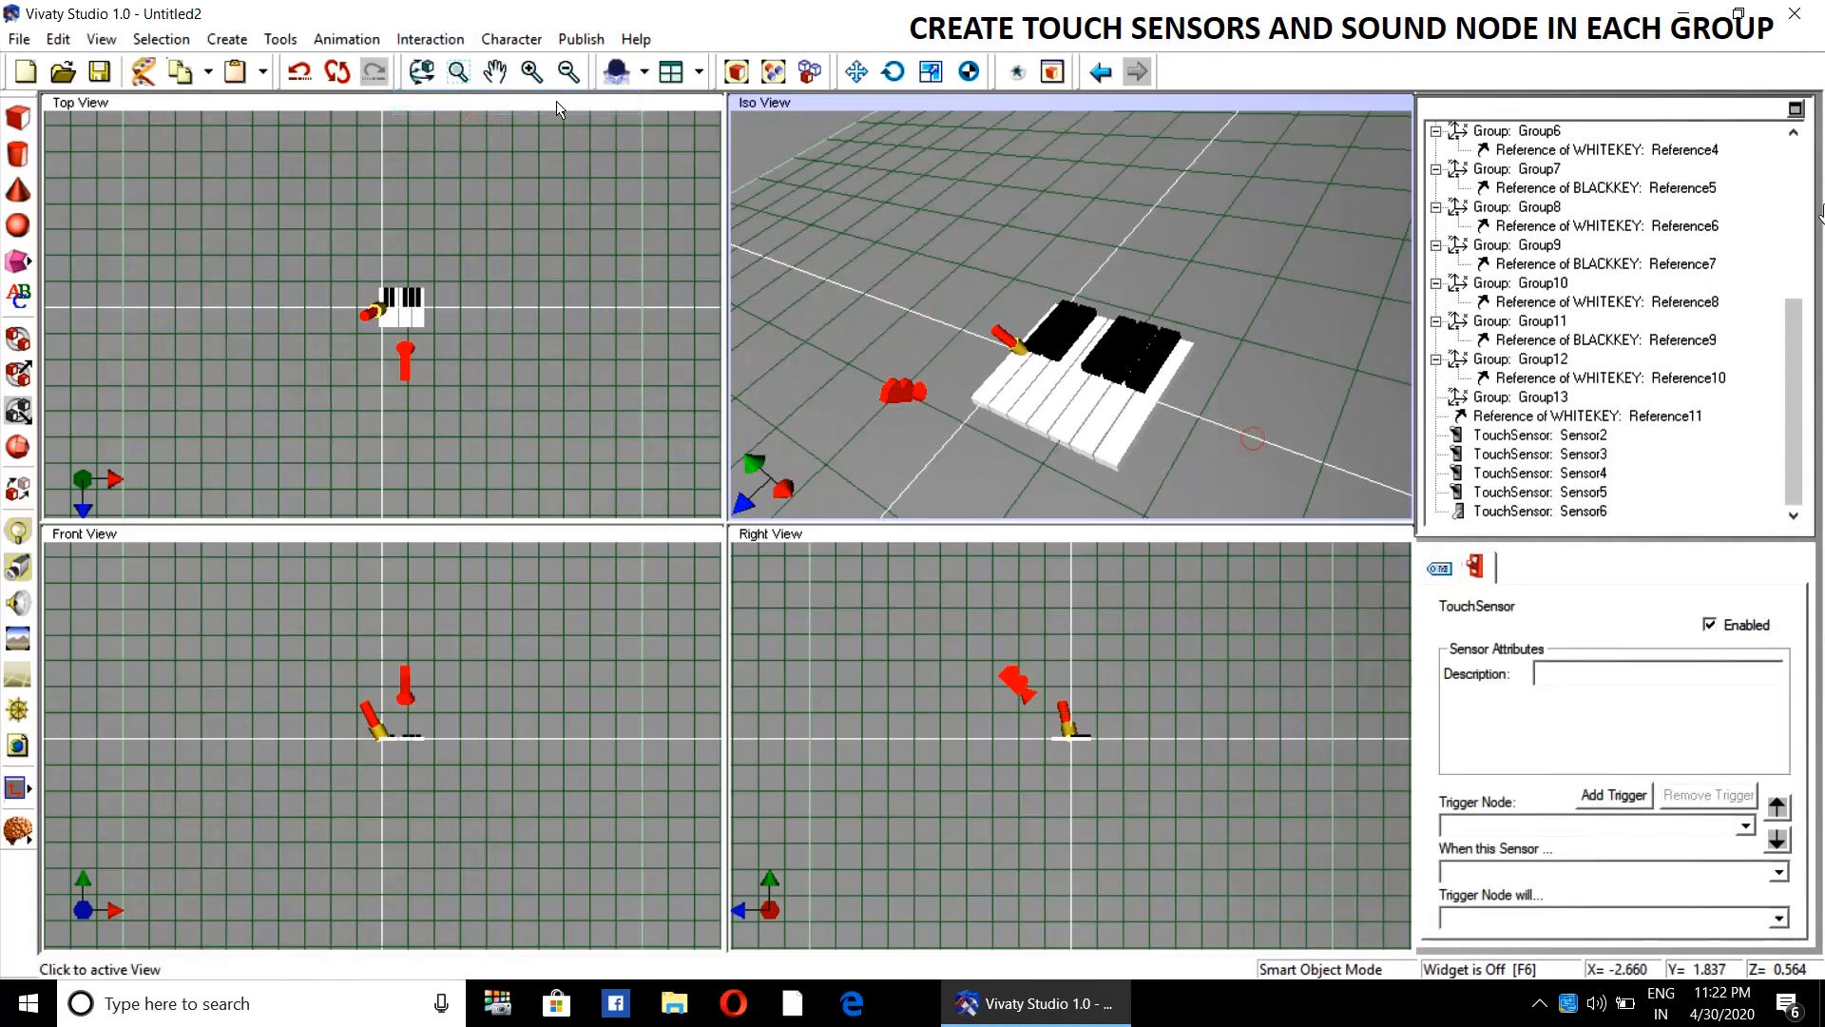
{"action": "left_click", "coordinate": [431, 40]}
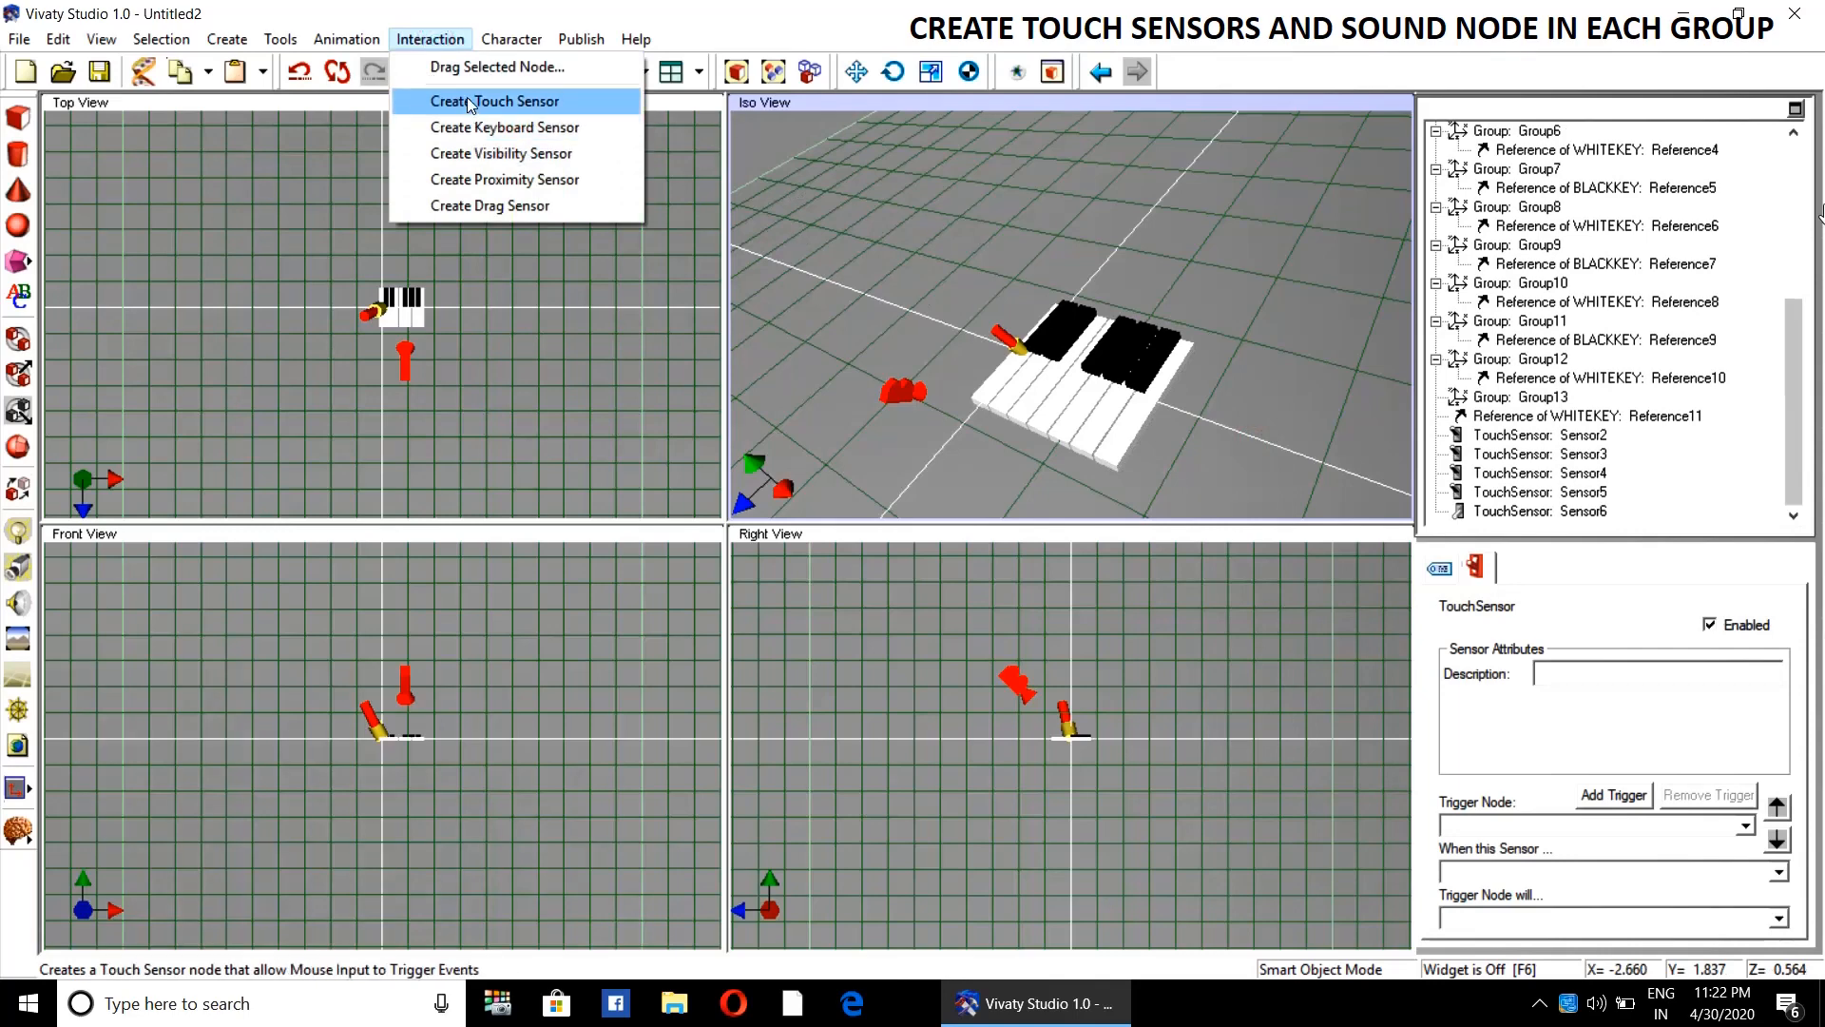
{"action": "left_click", "coordinate": [470, 105]}
{"action": "left_click", "coordinate": [1293, 471]}
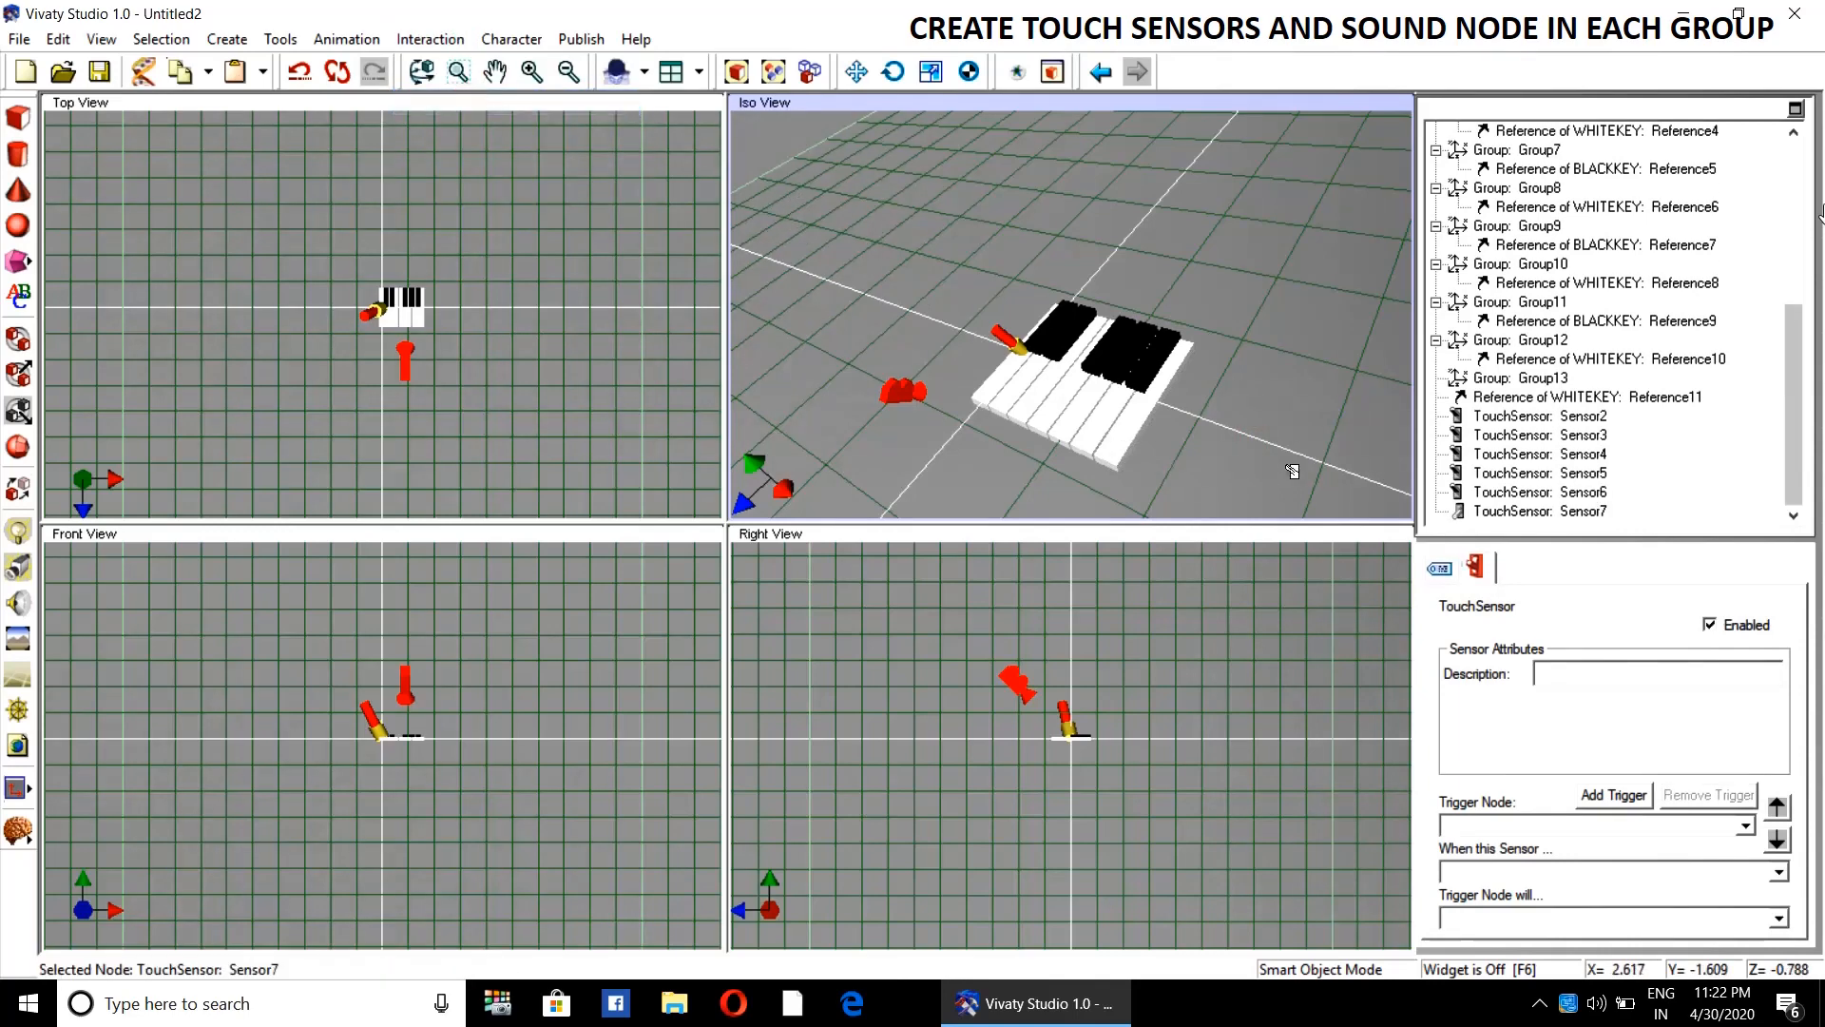
{"action": "left_click", "coordinate": [447, 40]}
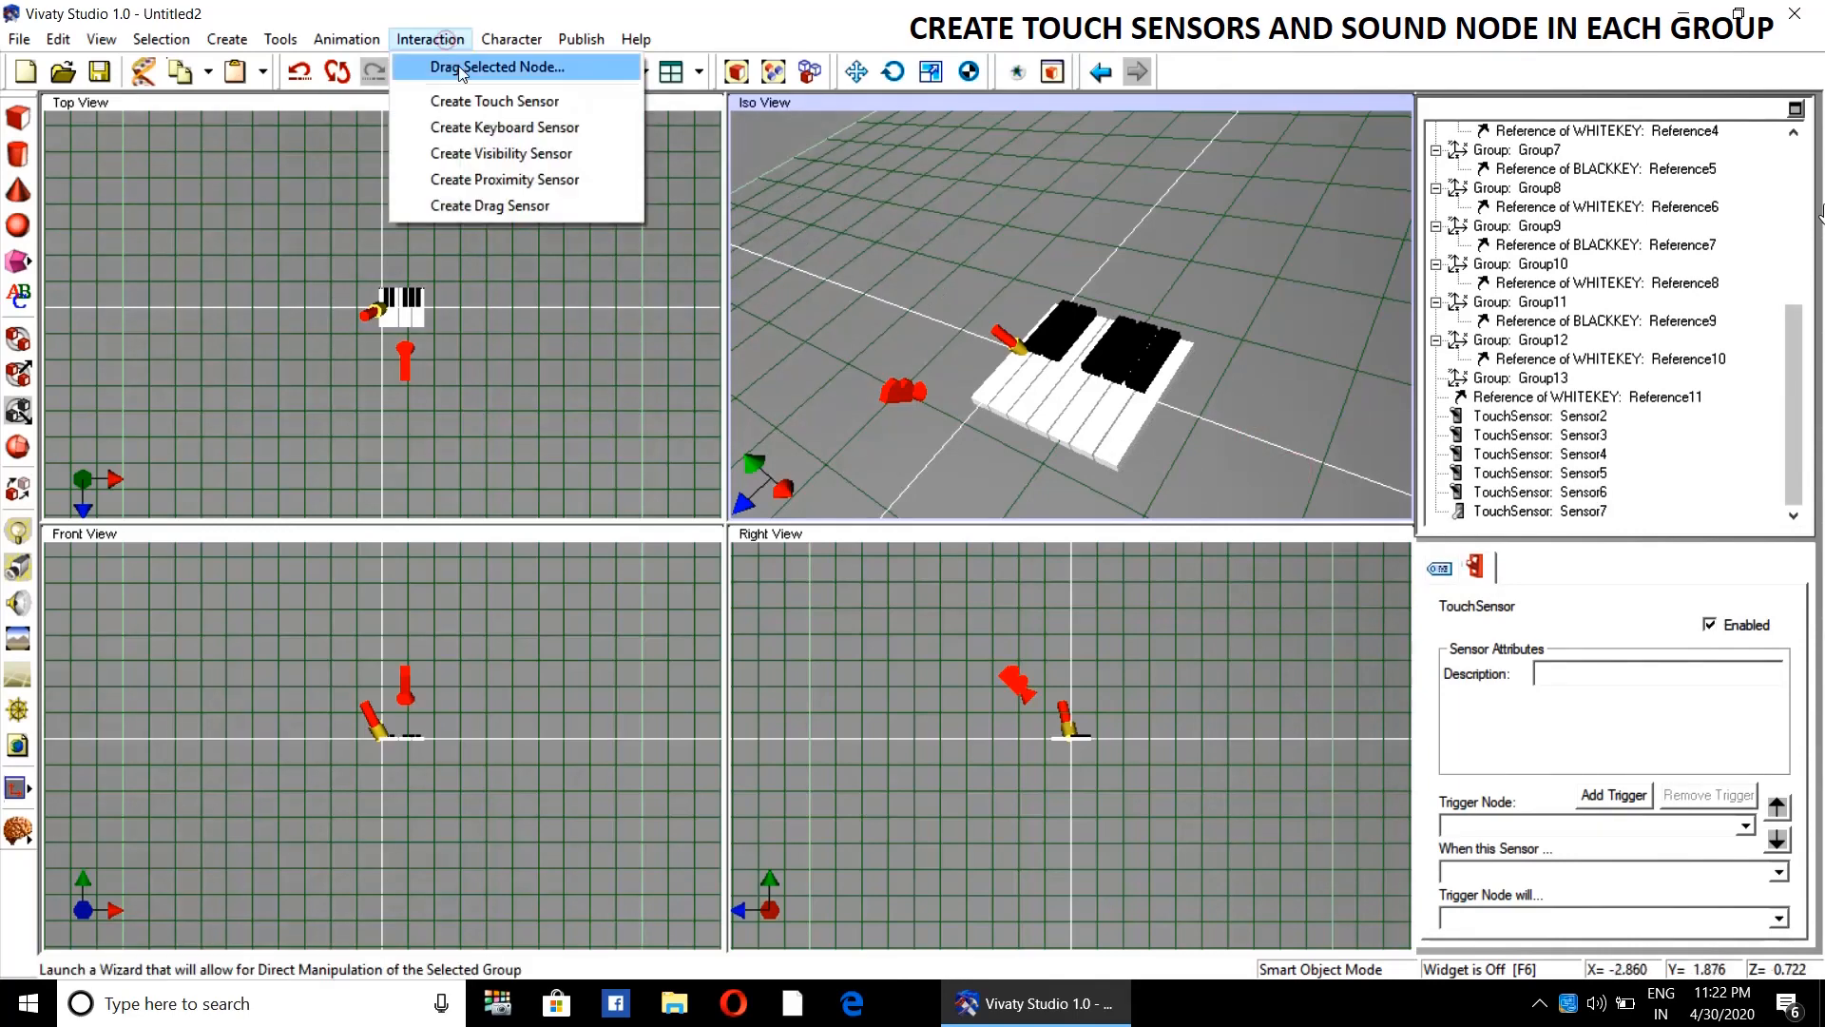
{"action": "left_click", "coordinate": [462, 101]}
{"action": "left_click", "coordinate": [1267, 430]}
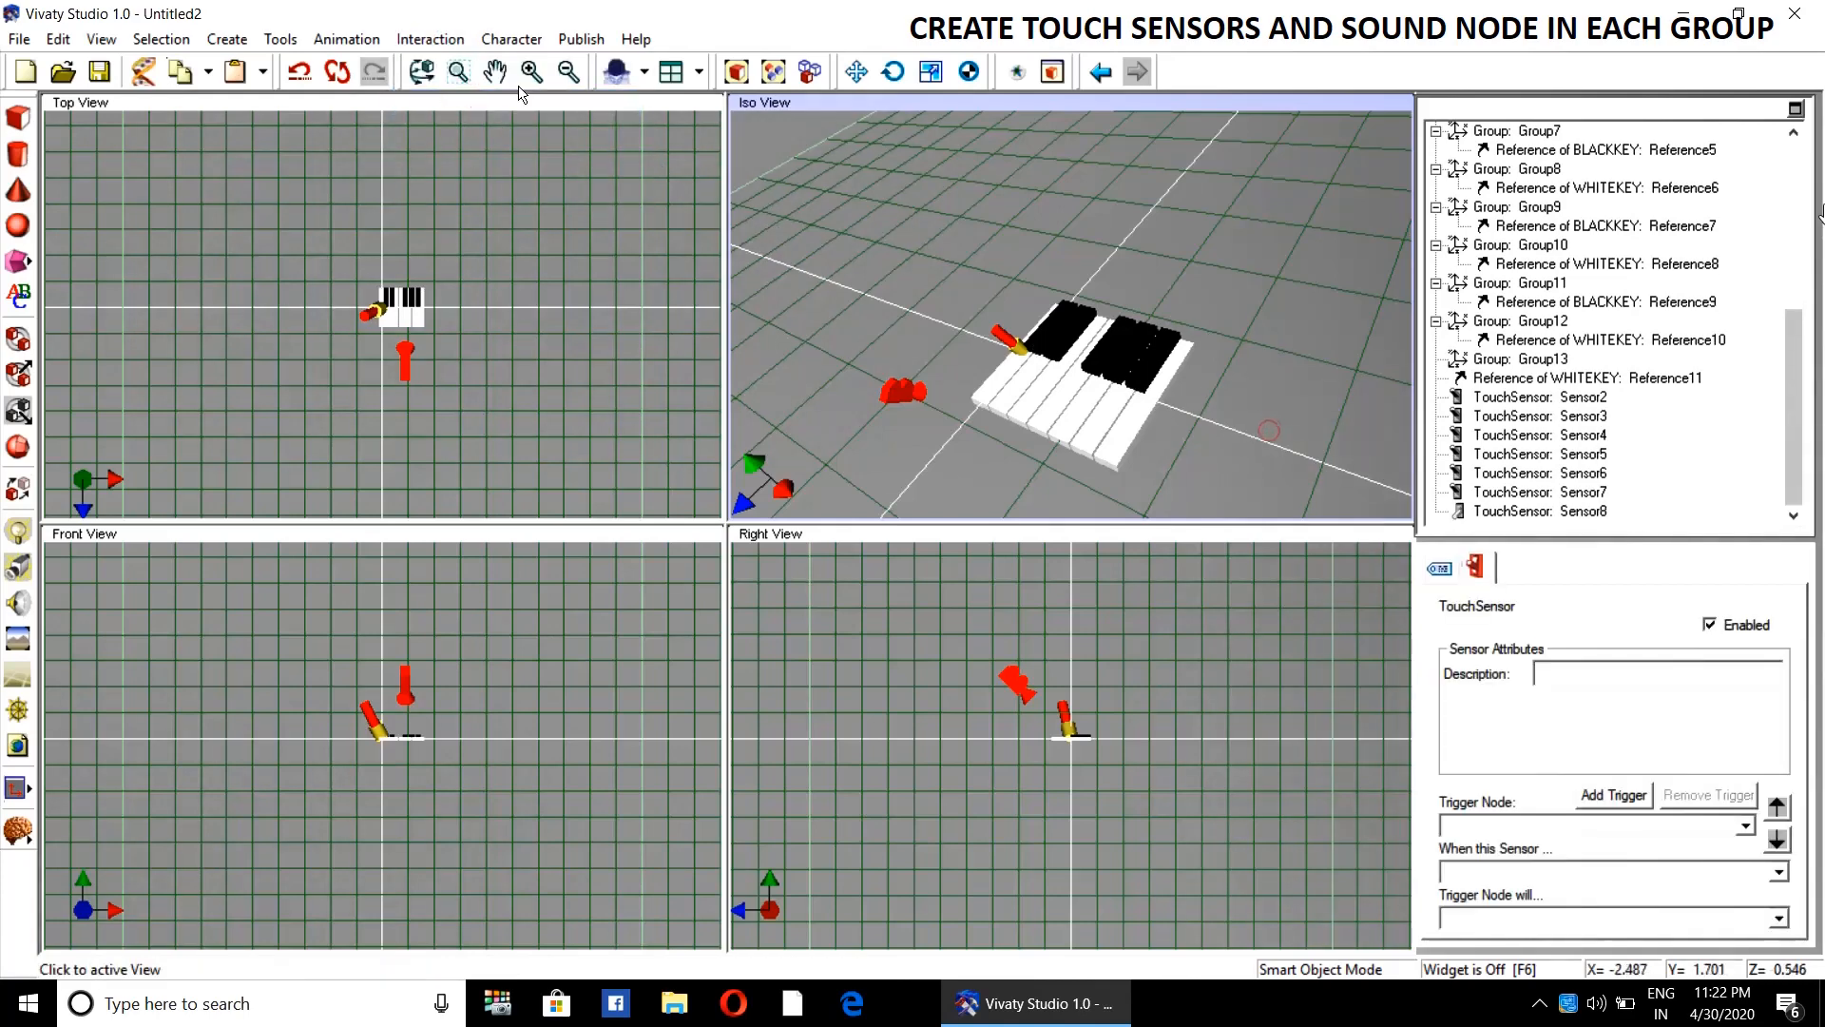
{"action": "left_click", "coordinate": [447, 40]}
{"action": "left_click", "coordinate": [458, 102]}
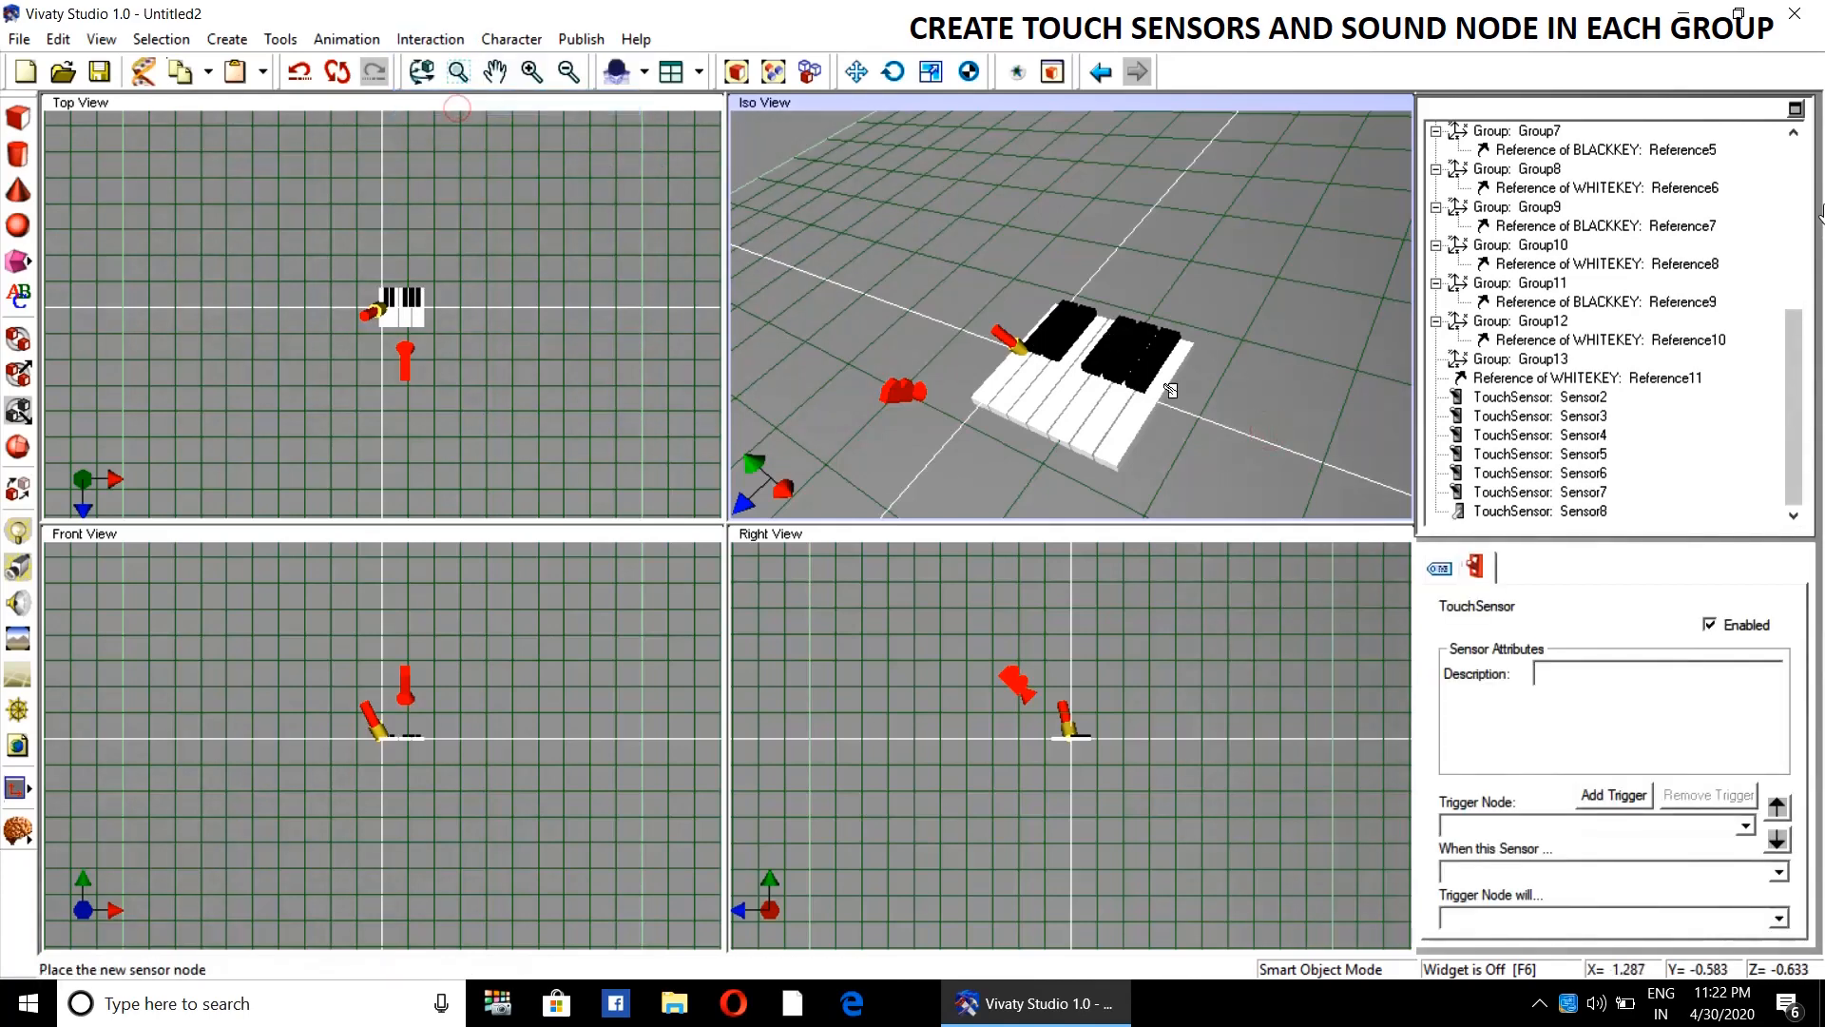
{"action": "left_click", "coordinate": [1219, 446]}
{"action": "left_click", "coordinate": [453, 36]}
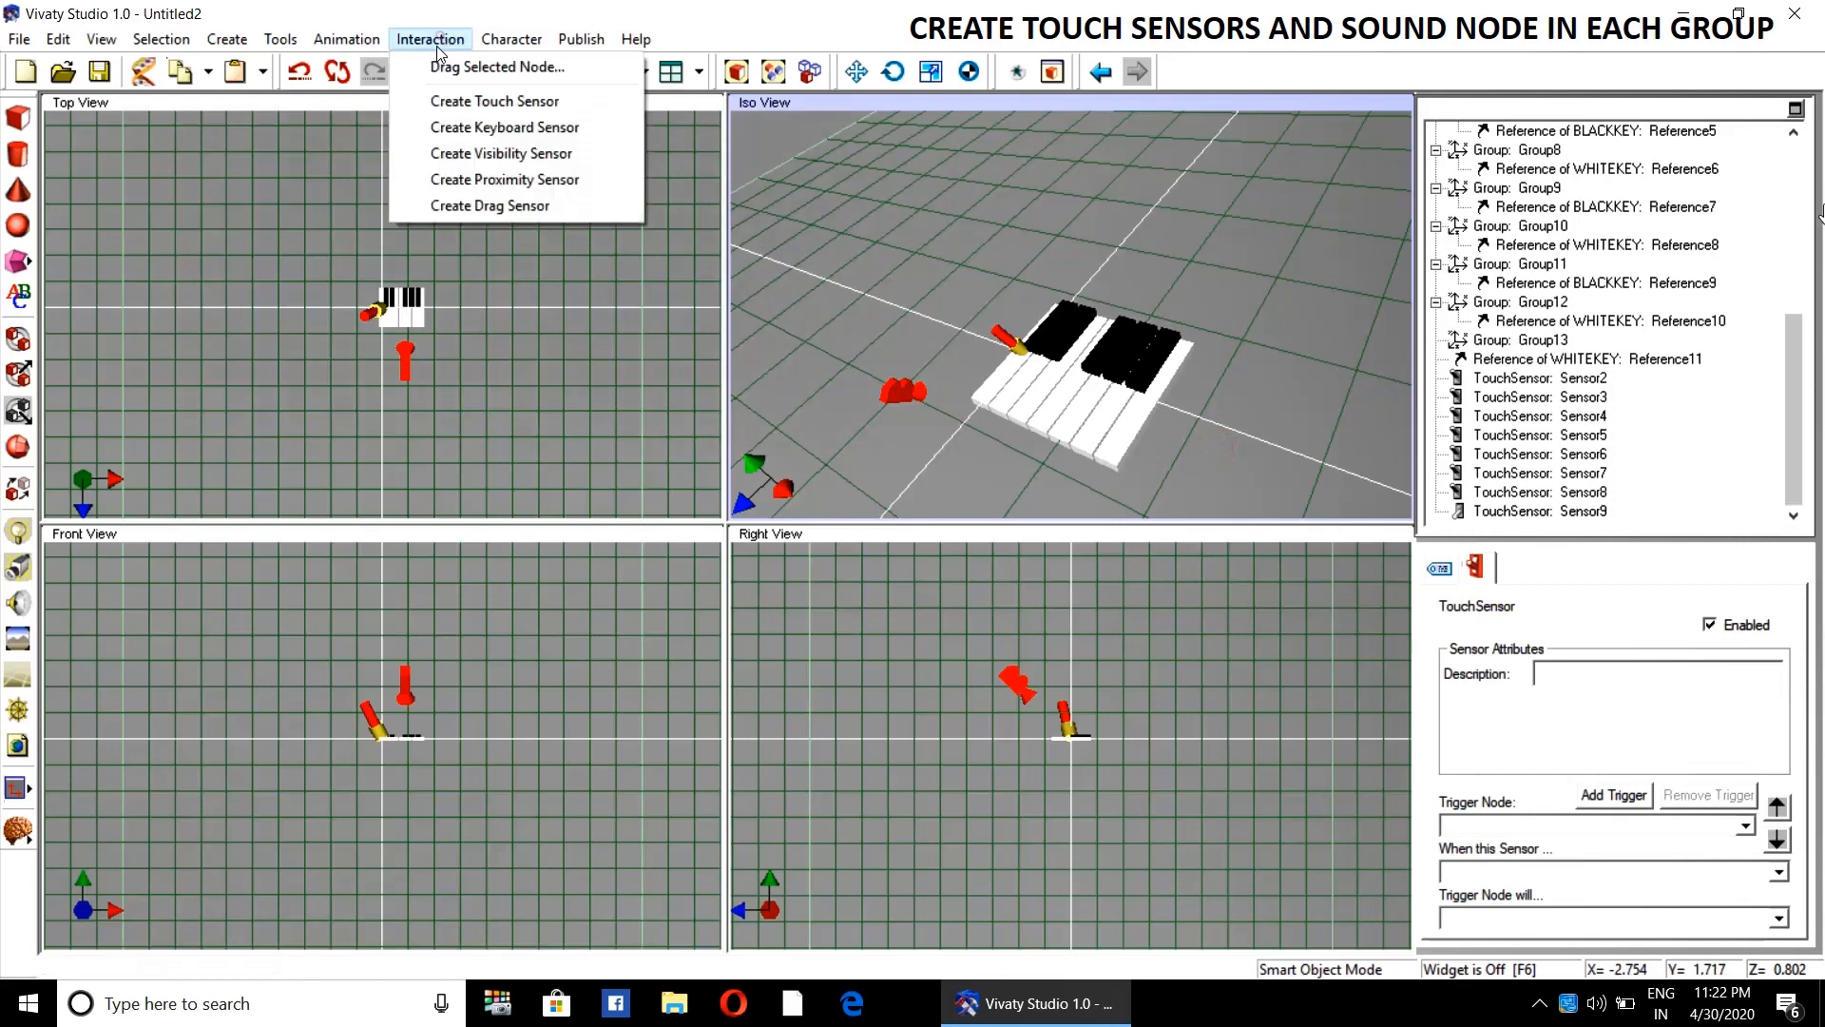
{"action": "left_click", "coordinate": [475, 101]}
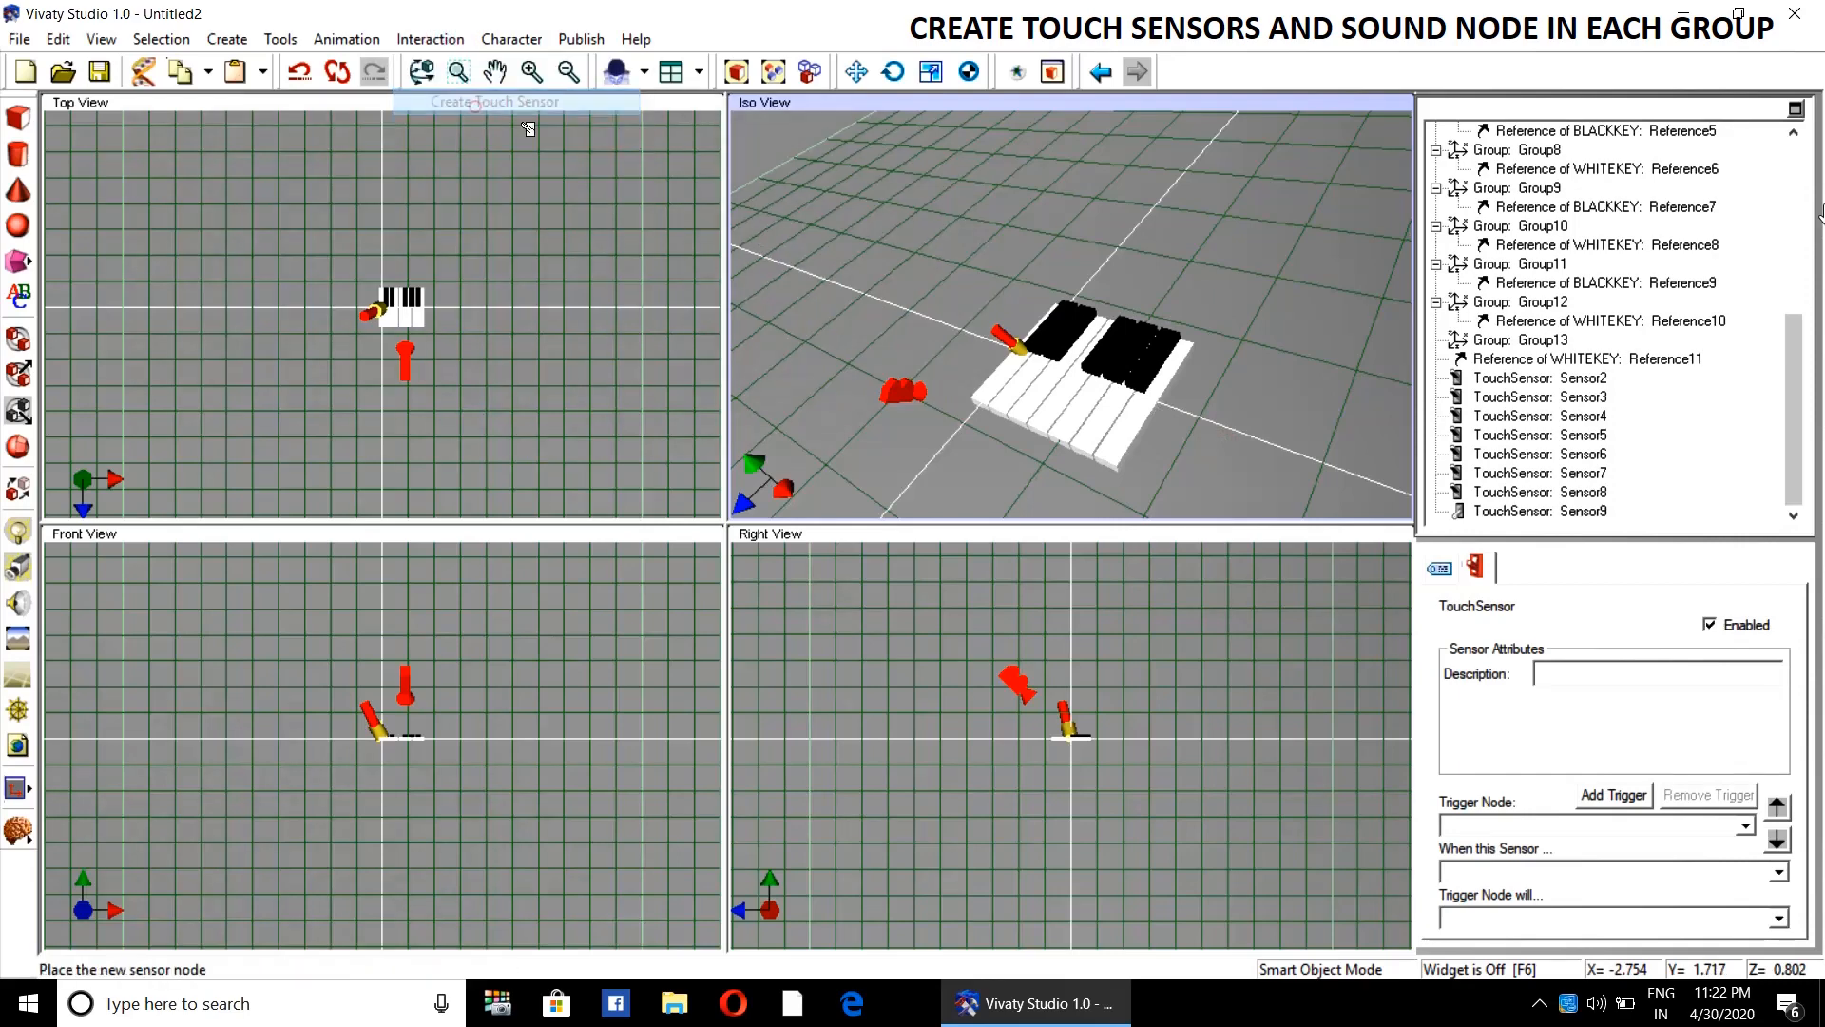
{"action": "left_click", "coordinate": [1288, 468]}
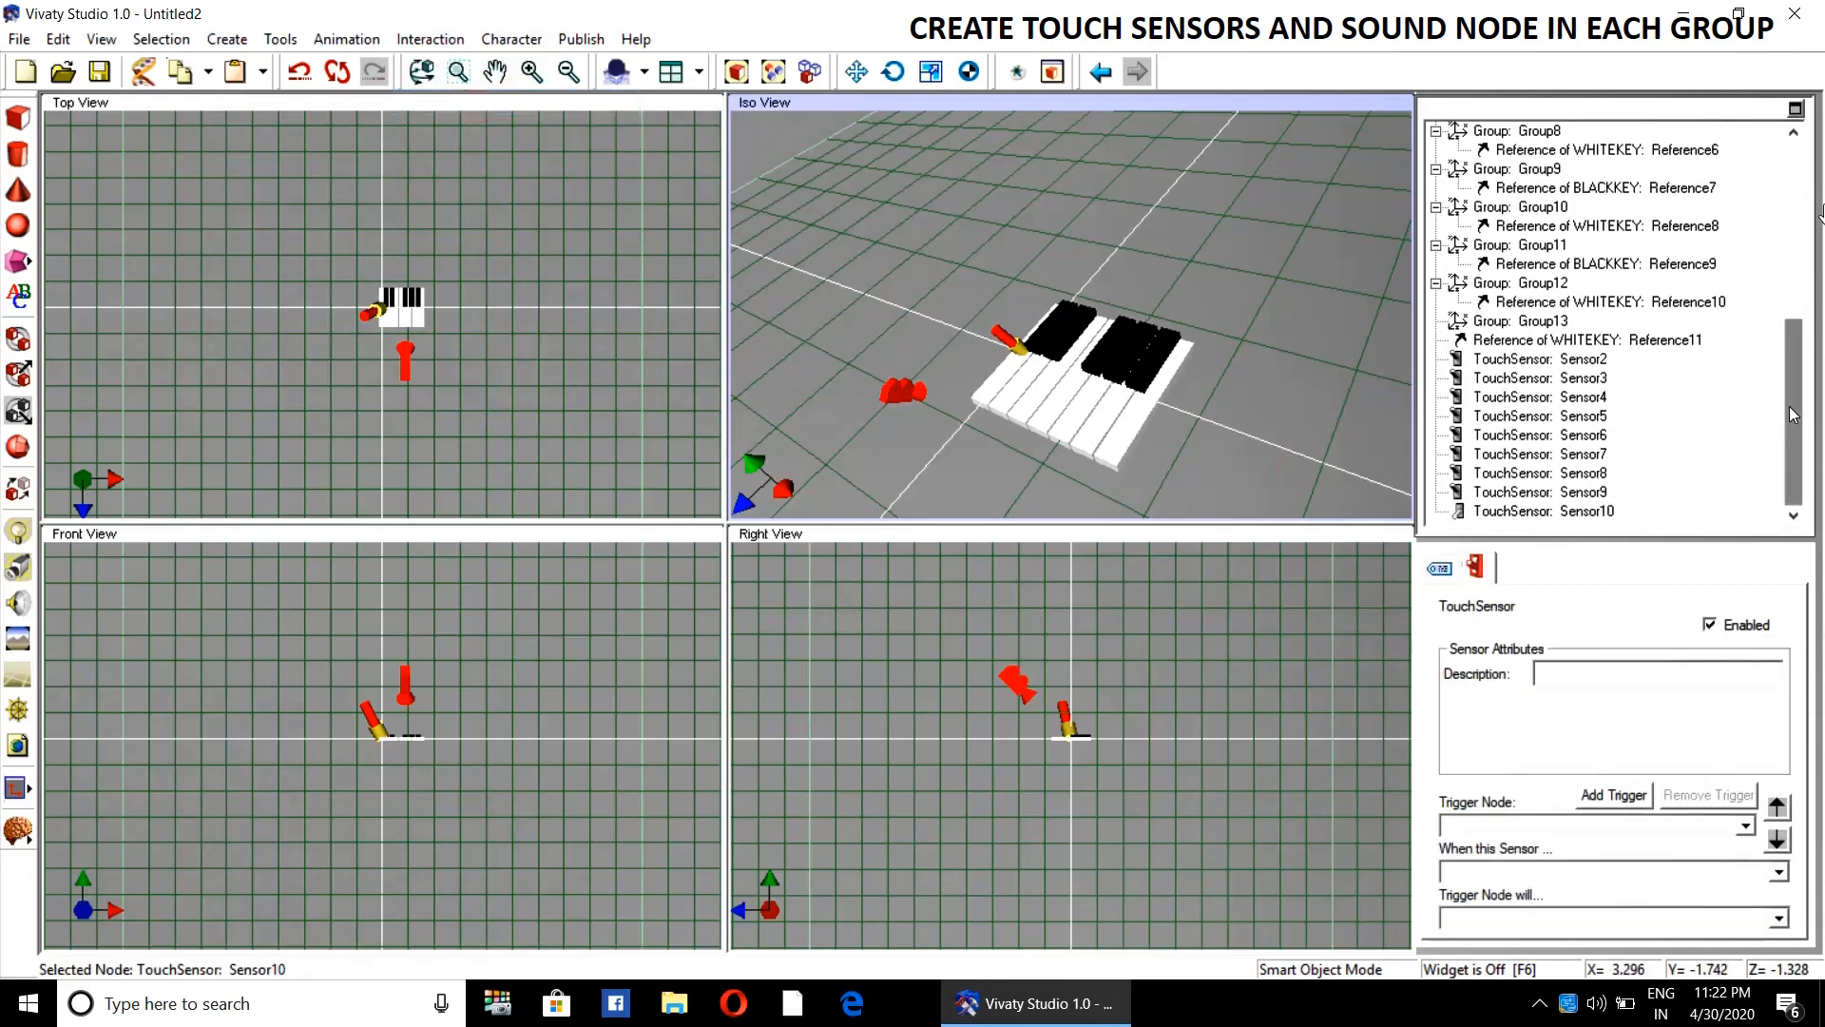
- Move the touch sensors Sensor2 and Sensor3 into Group2 and Group3 respectively in the scene tree
{"action": "scroll", "coordinate": [1789, 407], "scroll_direction": "up", "scroll_amount": 1}
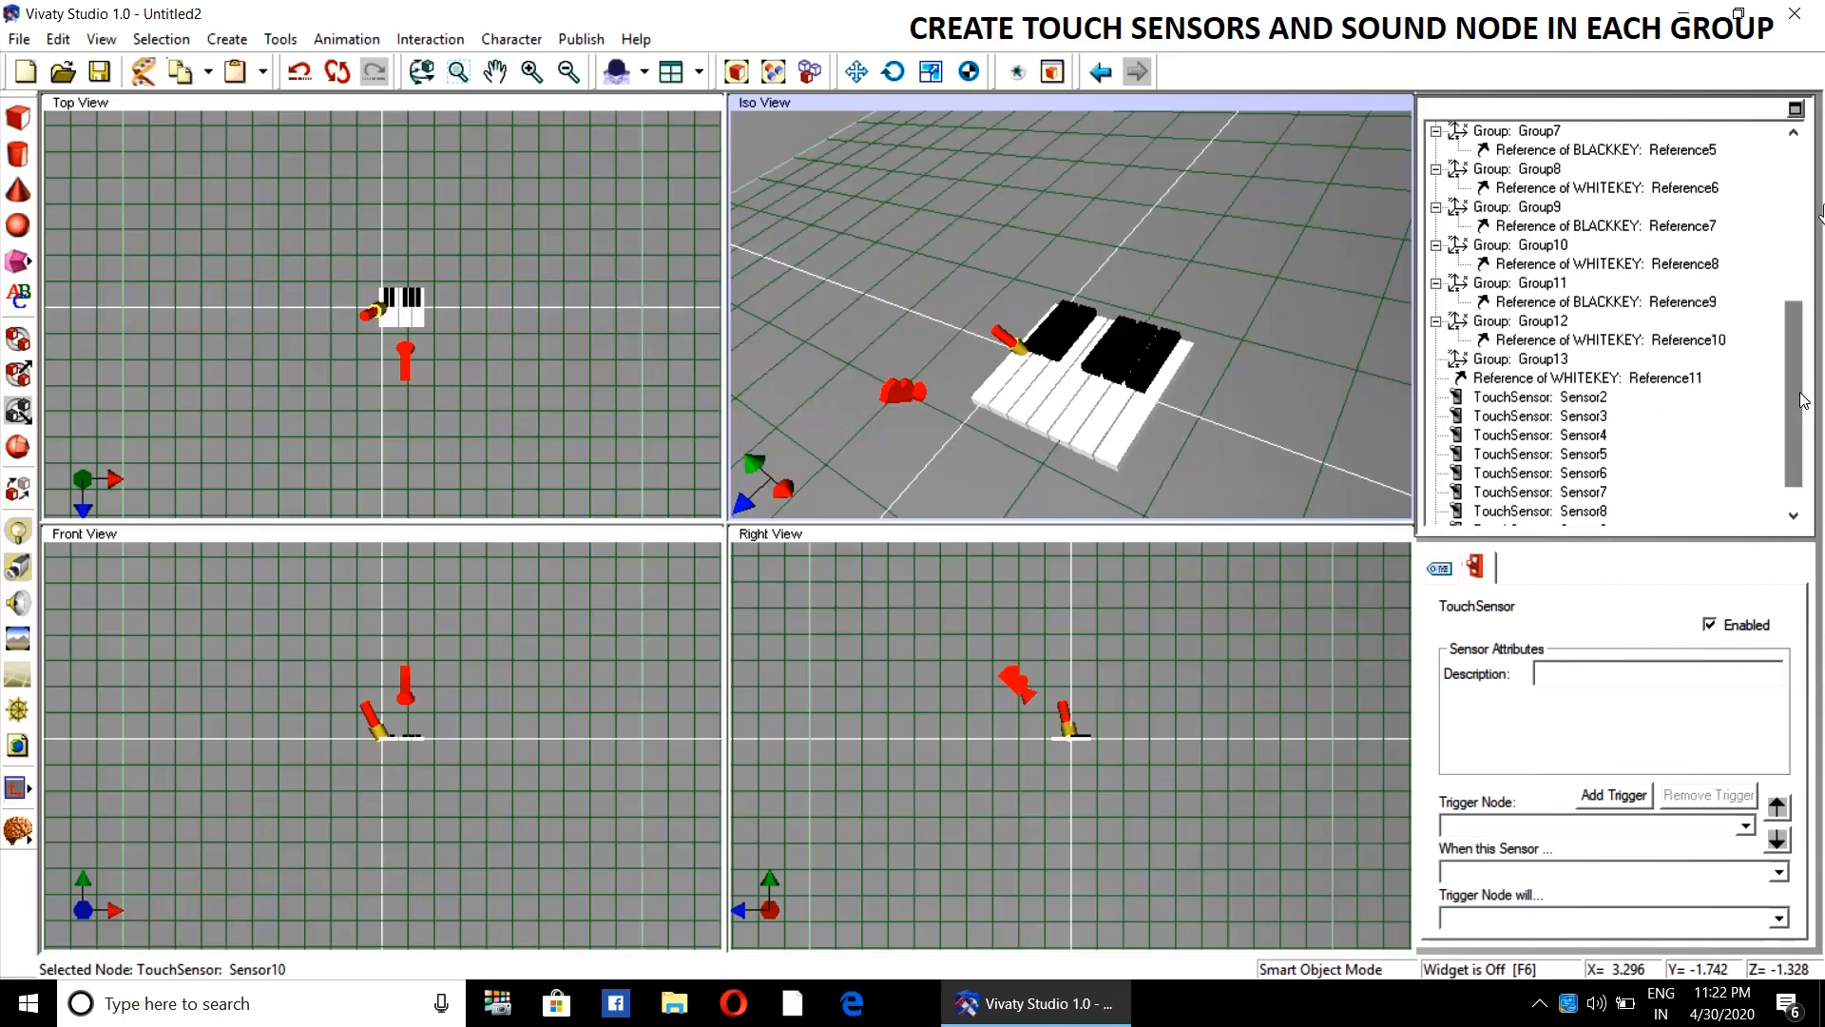
{"action": "scroll", "coordinate": [1794, 399], "scroll_direction": "down", "scroll_amount": 1}
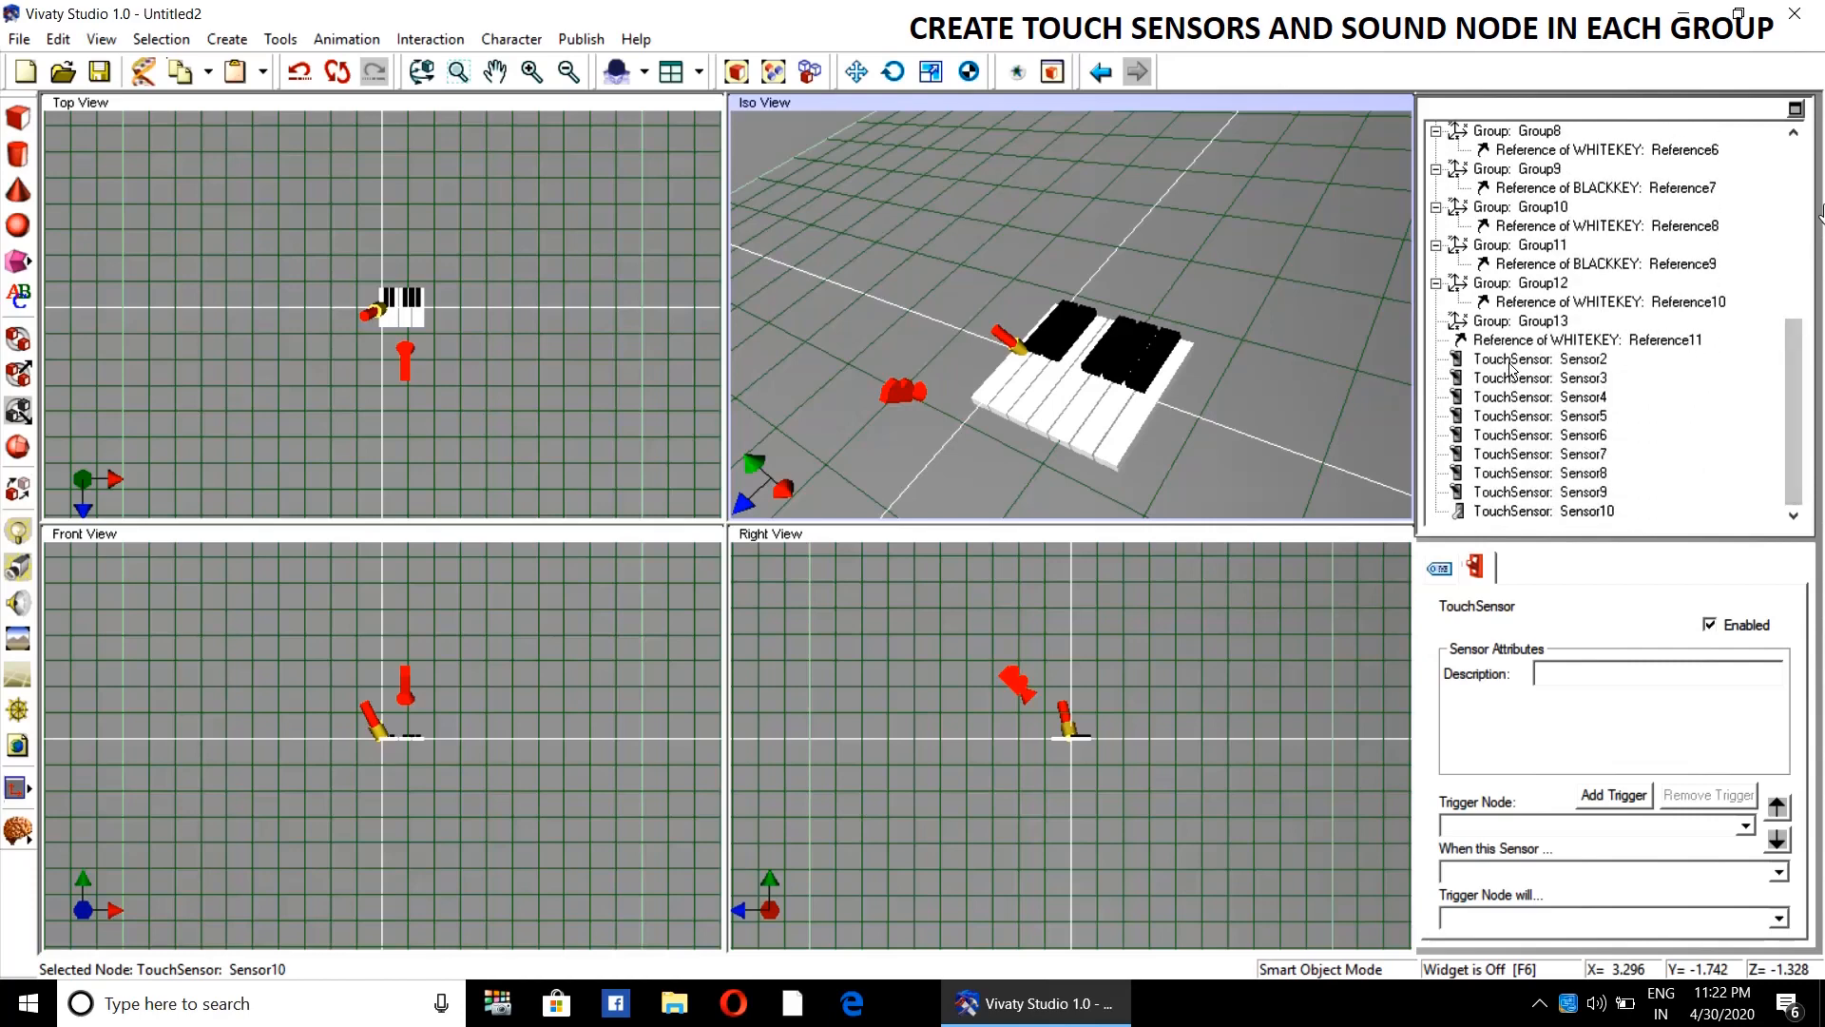
{"action": "left_click_drag", "start_coordinate": [1509, 366], "coordinate": [1500, 304]}
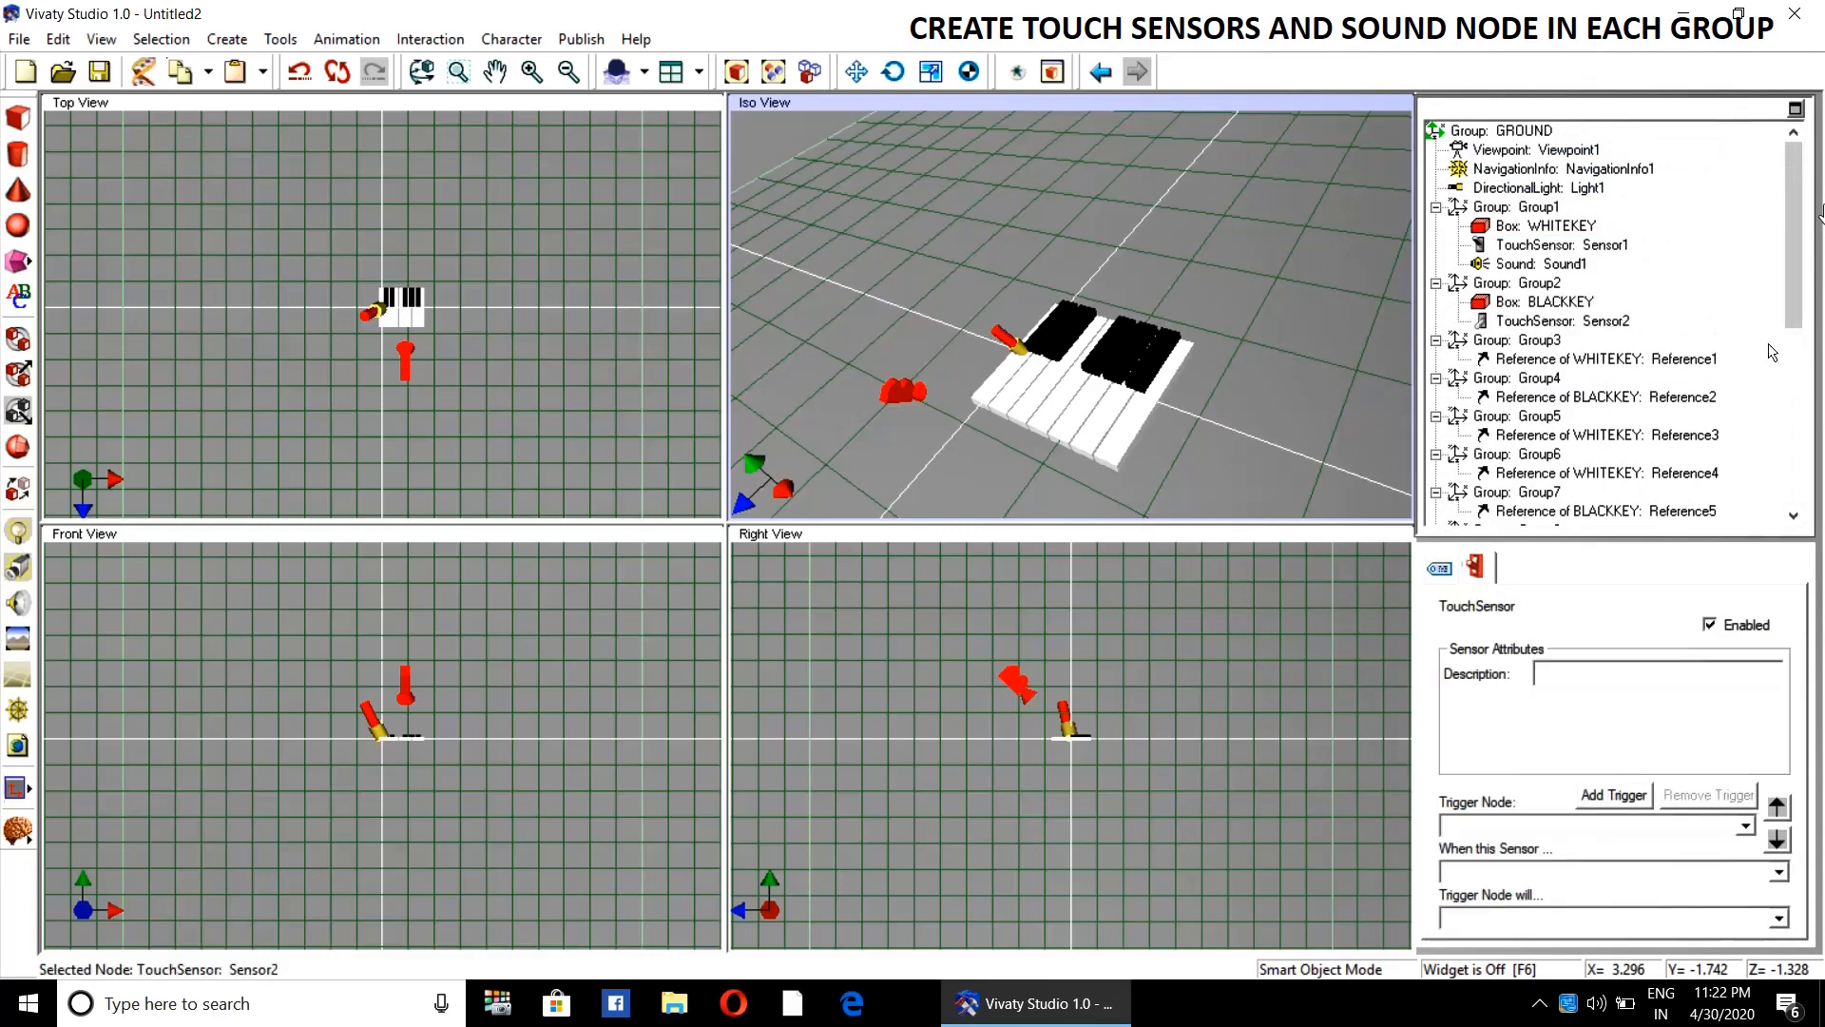
{"action": "scroll", "coordinate": [1788, 272], "scroll_direction": "down", "scroll_amount": 7}
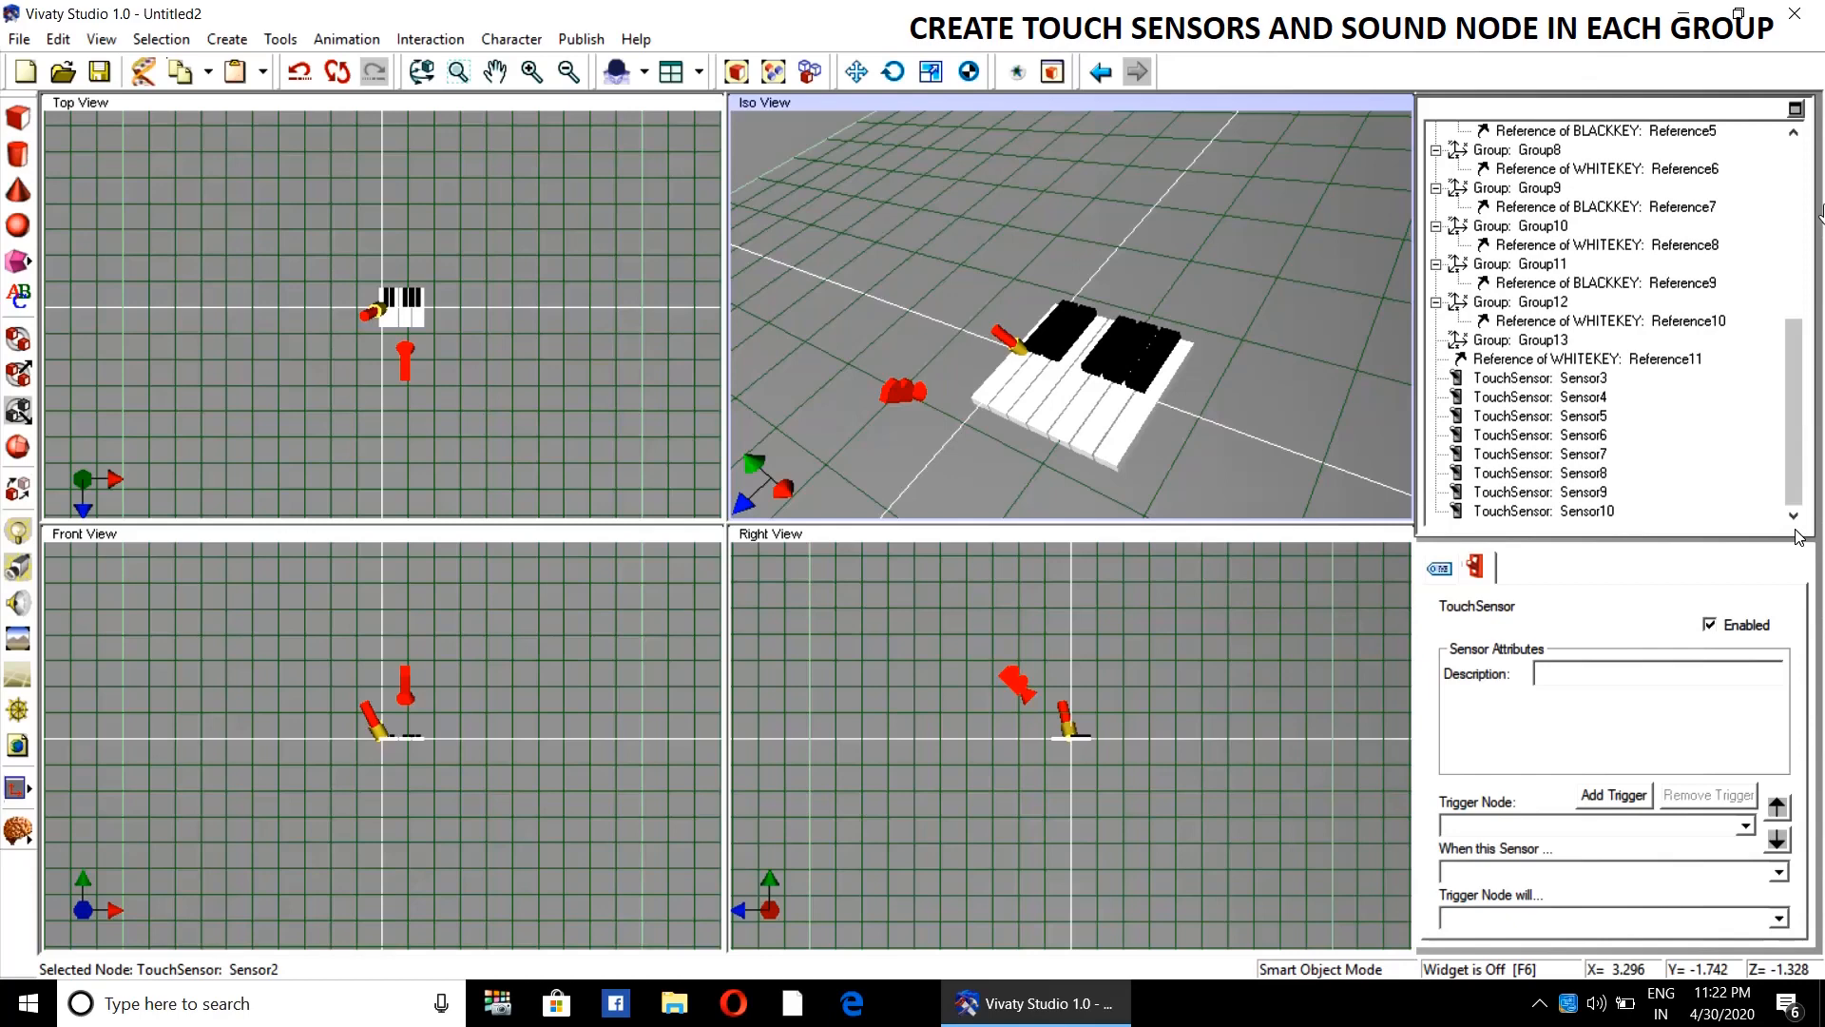
{"action": "left_click_drag", "start_coordinate": [1569, 378], "coordinate": [1514, 366]}
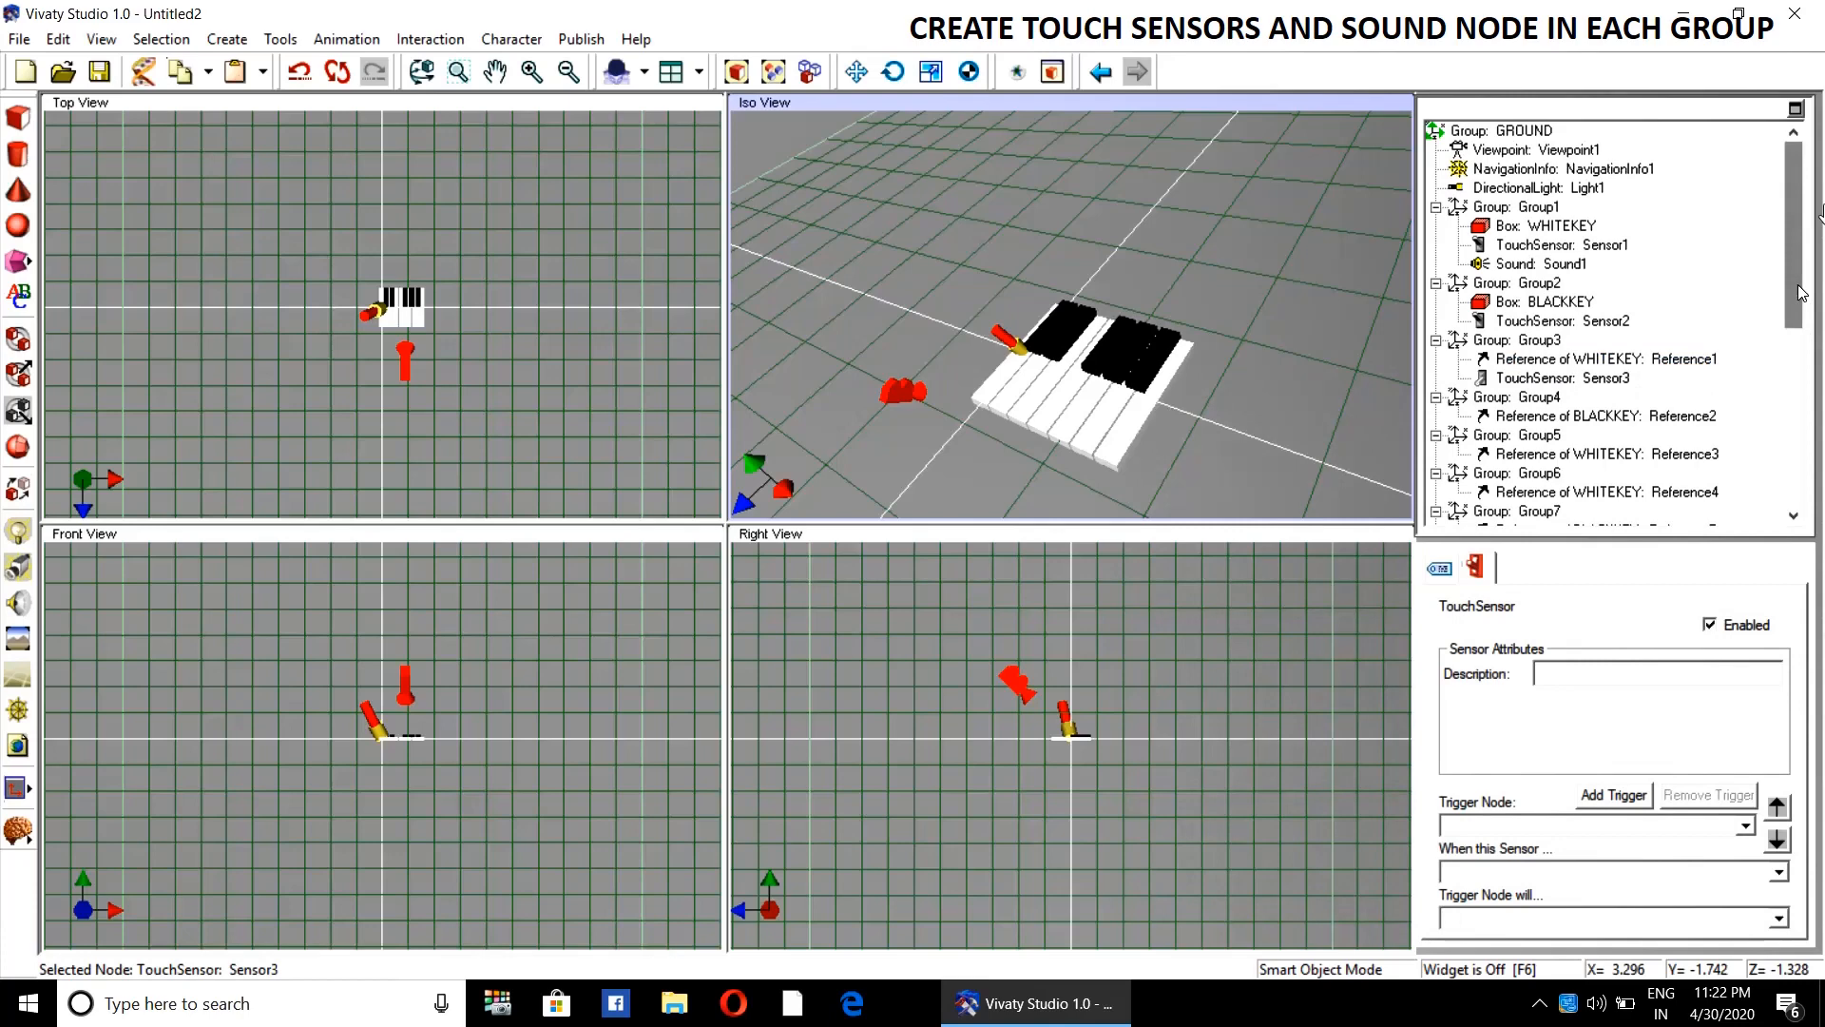
- Move the touch sensors Sensor4 and Sensor5 into Group4 and Group5 respectively in the scene tree
{"action": "left_click_drag", "start_coordinate": [1801, 293], "coordinate": [1801, 470]}
{"action": "left_click_drag", "start_coordinate": [1589, 399], "coordinate": [1555, 385]}
{"action": "left_click_drag", "start_coordinate": [1796, 309], "coordinate": [1795, 477]}
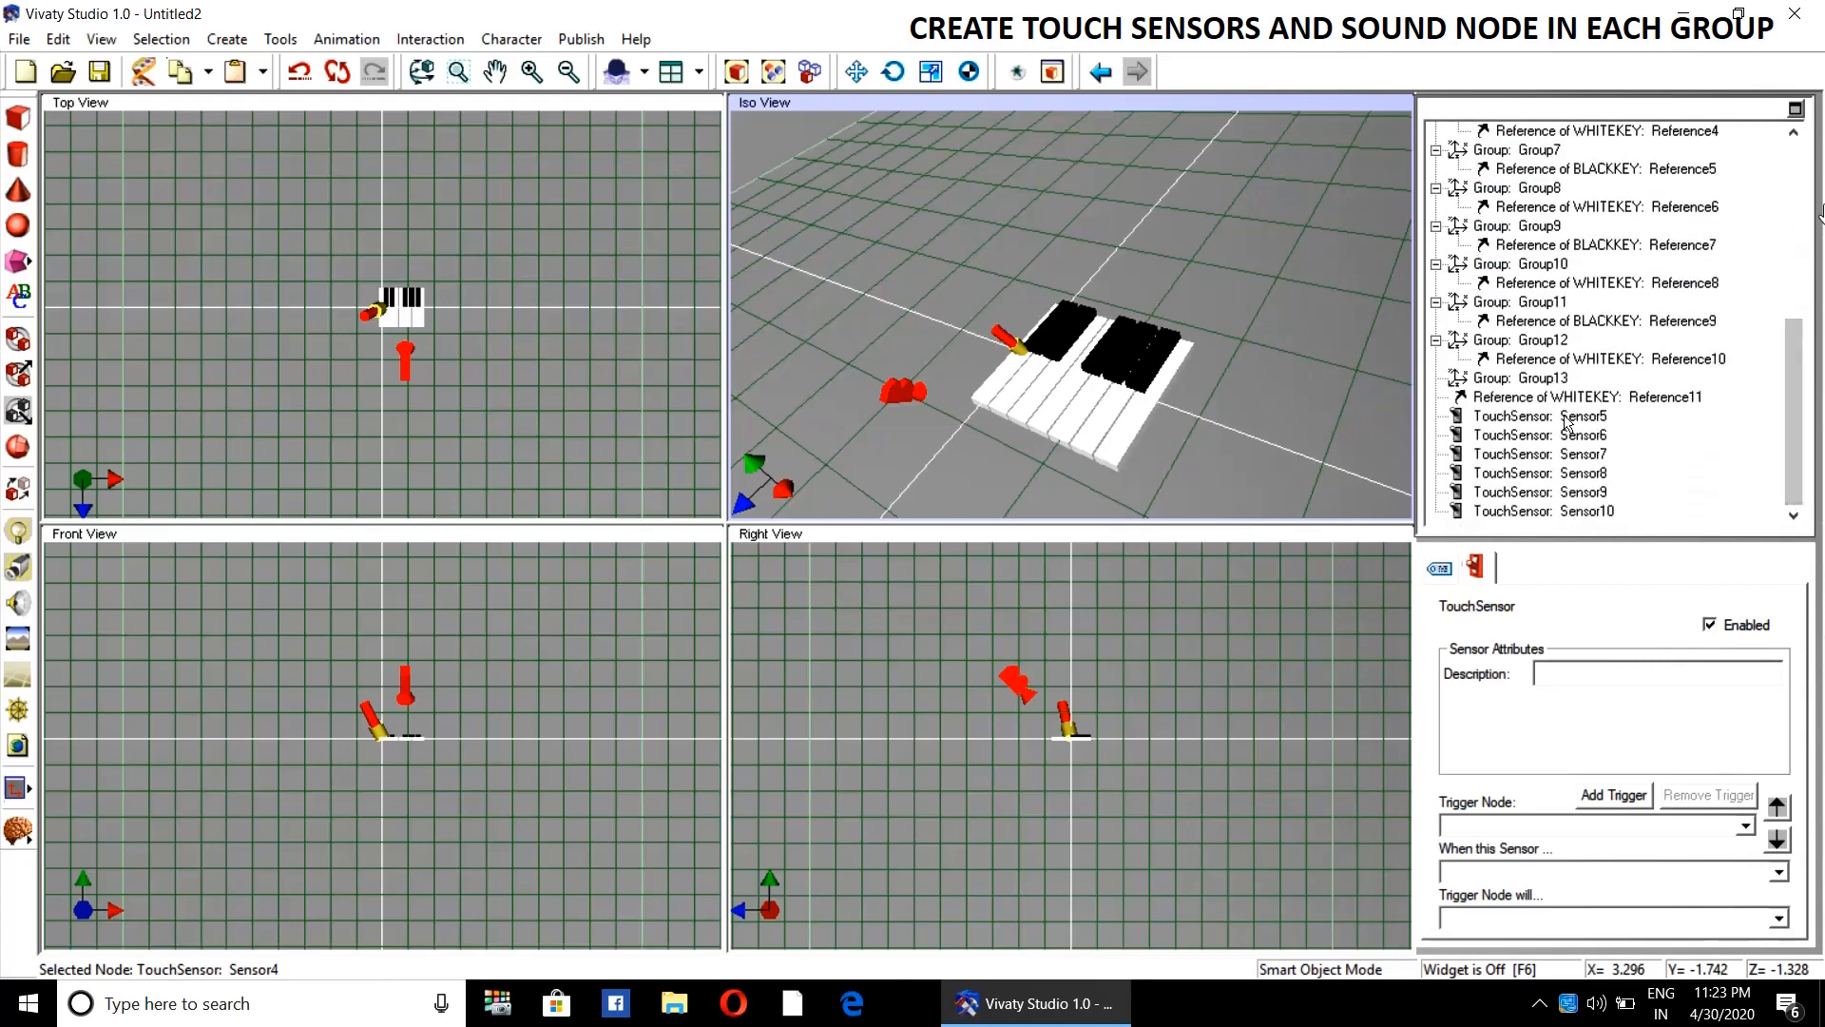
{"action": "left_click_drag", "start_coordinate": [1571, 418], "coordinate": [1537, 169]}
- Move the touch sensors Sensor6 and Sensor7 into Group6 and Group7 respectively in the scene tree
{"action": "left_click_drag", "start_coordinate": [1803, 319], "coordinate": [1802, 355]}
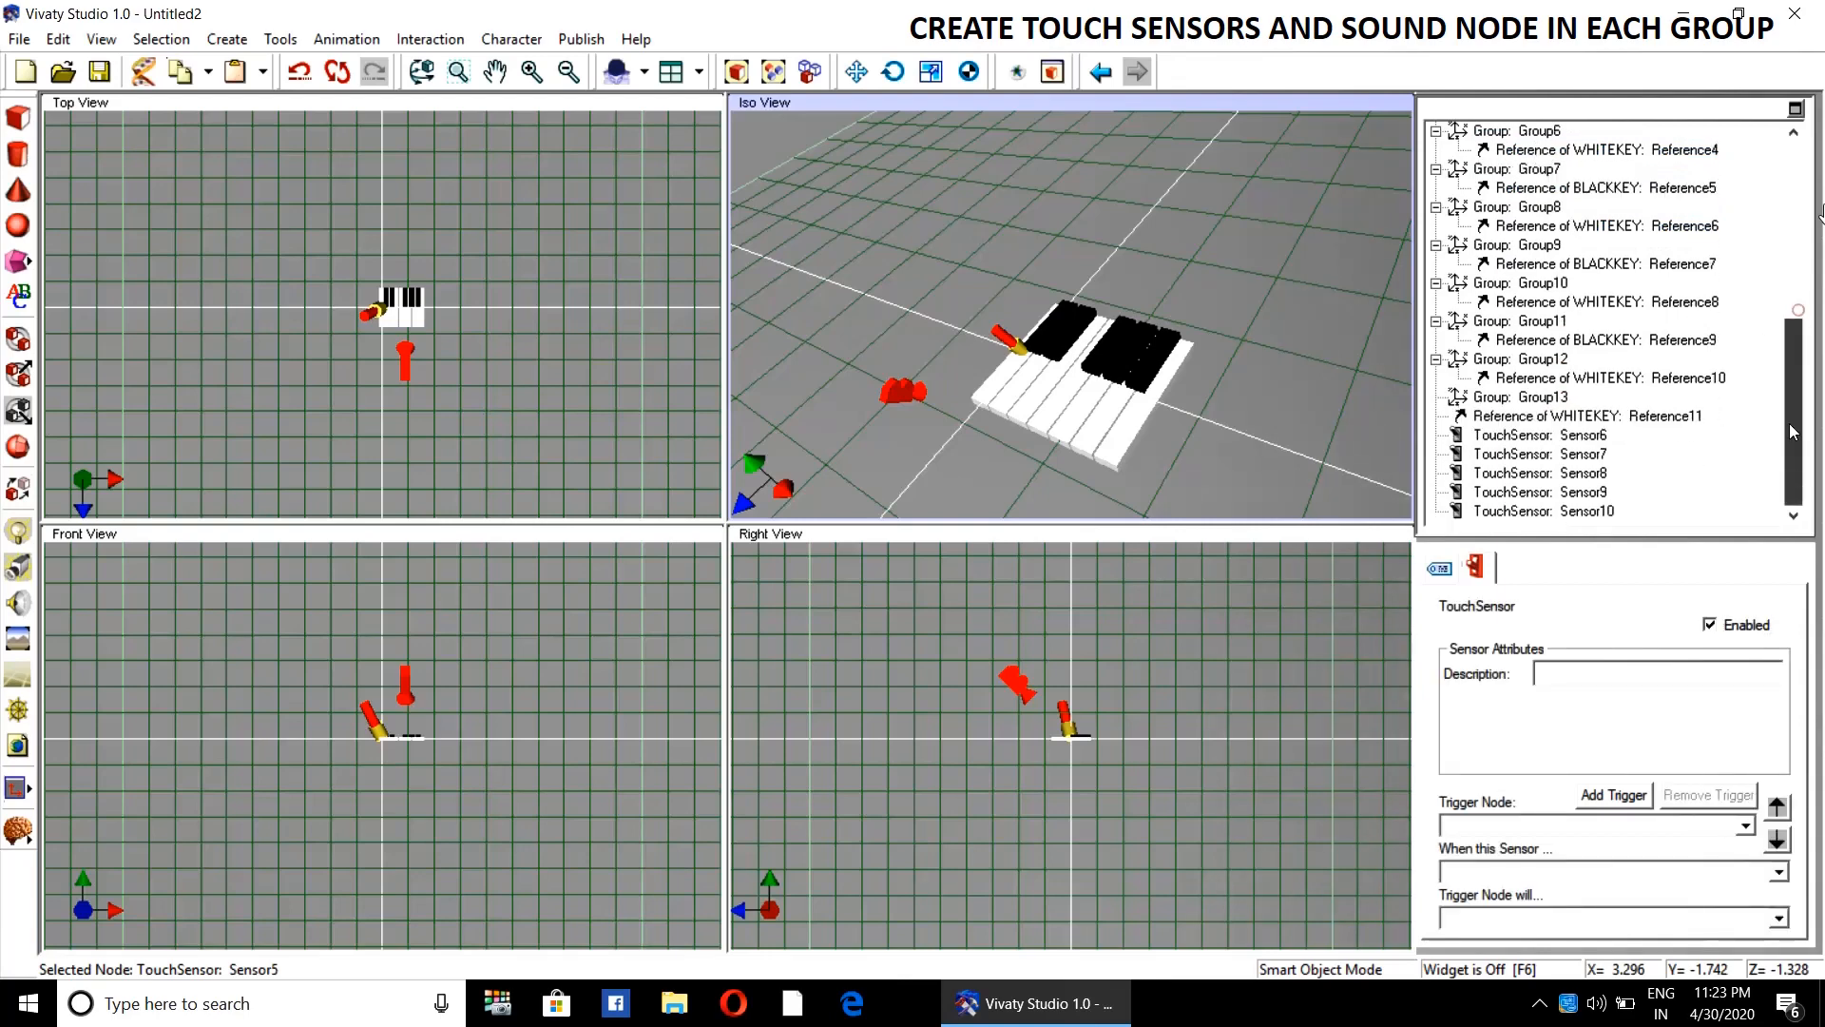
{"action": "left_click_drag", "start_coordinate": [1583, 437], "coordinate": [1556, 160]}
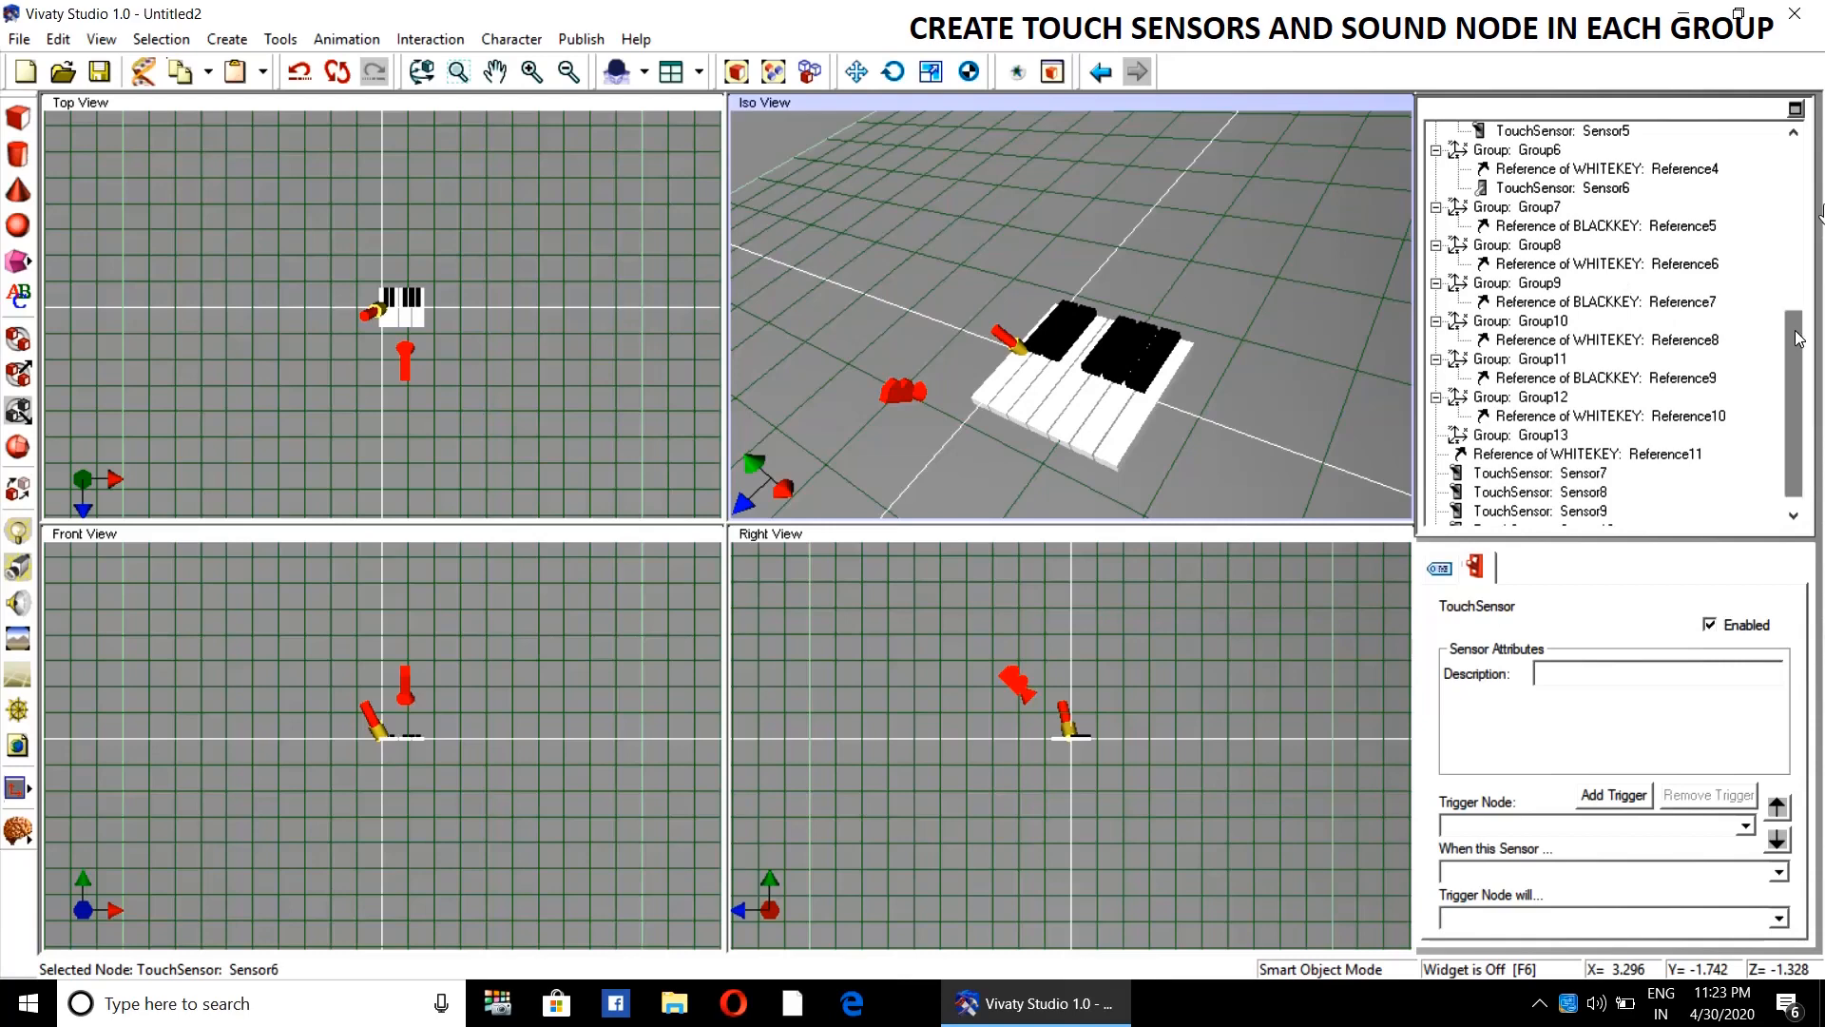
{"action": "left_click_drag", "start_coordinate": [1794, 409], "coordinate": [1794, 416]}
{"action": "left_click", "coordinate": [1581, 456]}
{"action": "left_click_drag", "start_coordinate": [1581, 459], "coordinate": [1605, 208]}
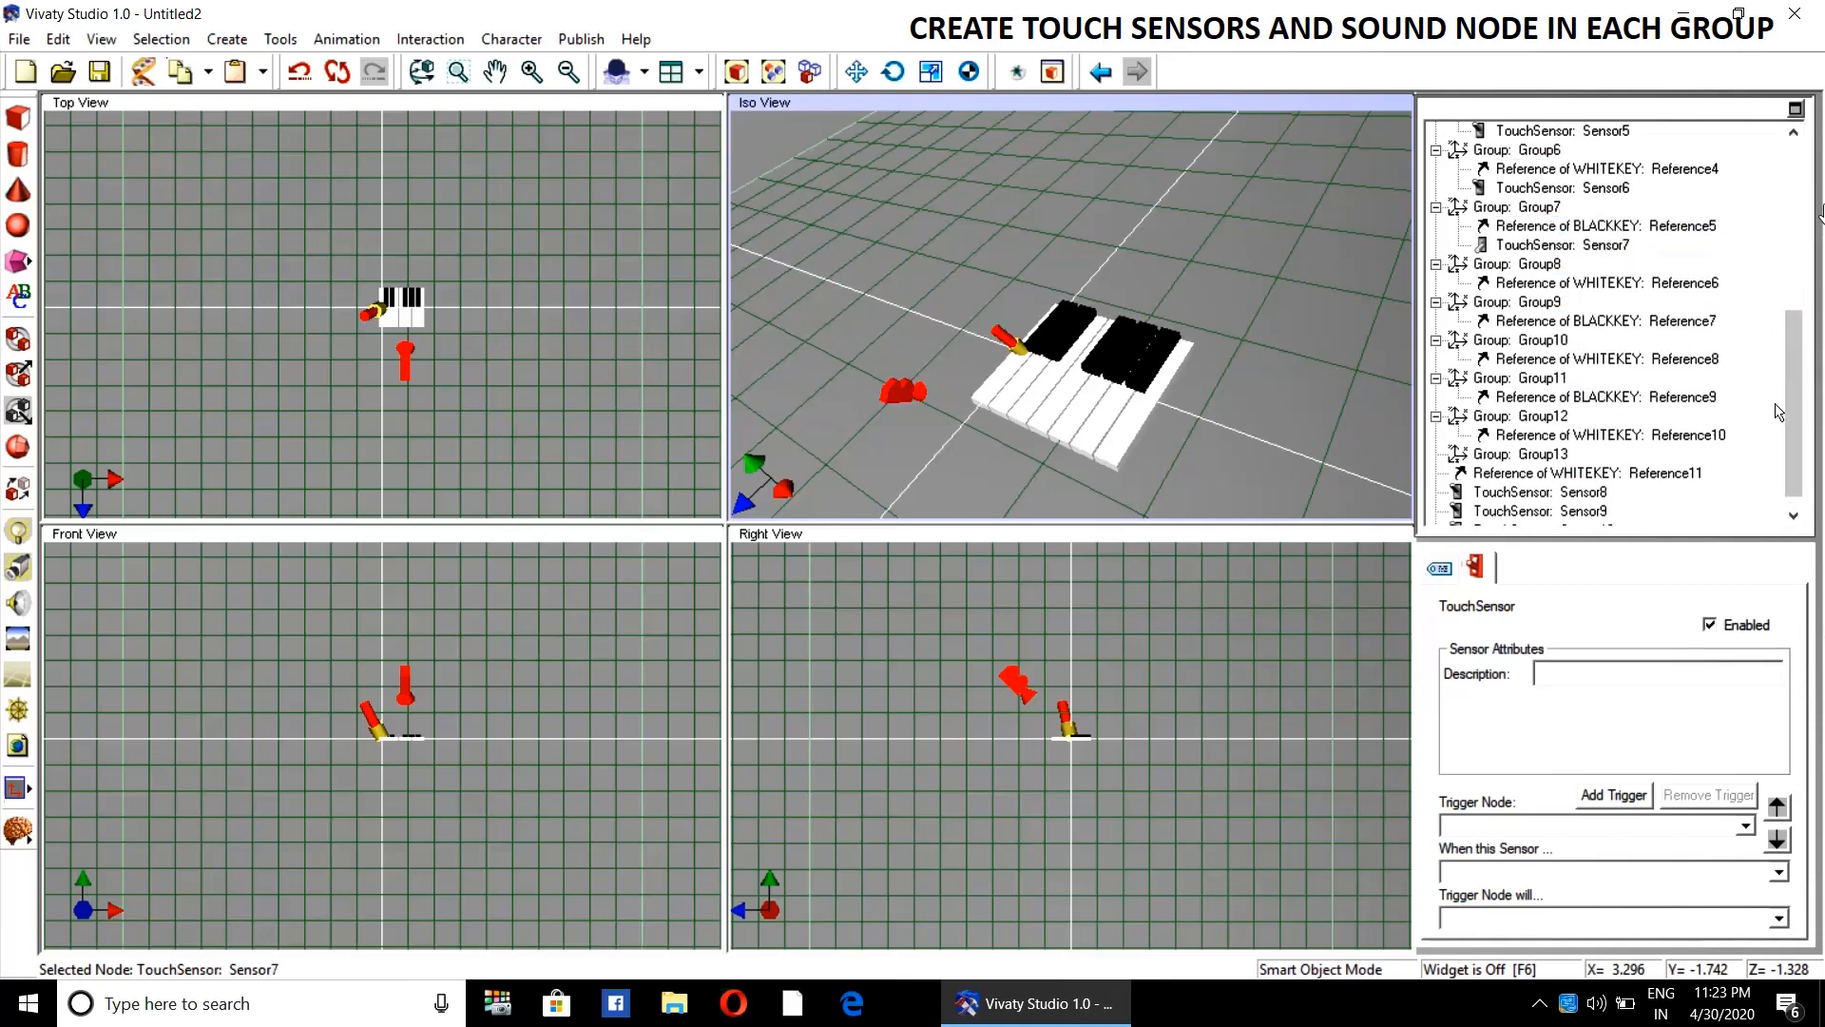
- Move the touch sensors Sensor8, Sensor9 and Sensor10 into Group8, Group9 and Group10 respectively in the scene tree
{"action": "left_click", "coordinate": [1567, 494]}
{"action": "left_click_drag", "start_coordinate": [1567, 496], "coordinate": [1564, 280]}
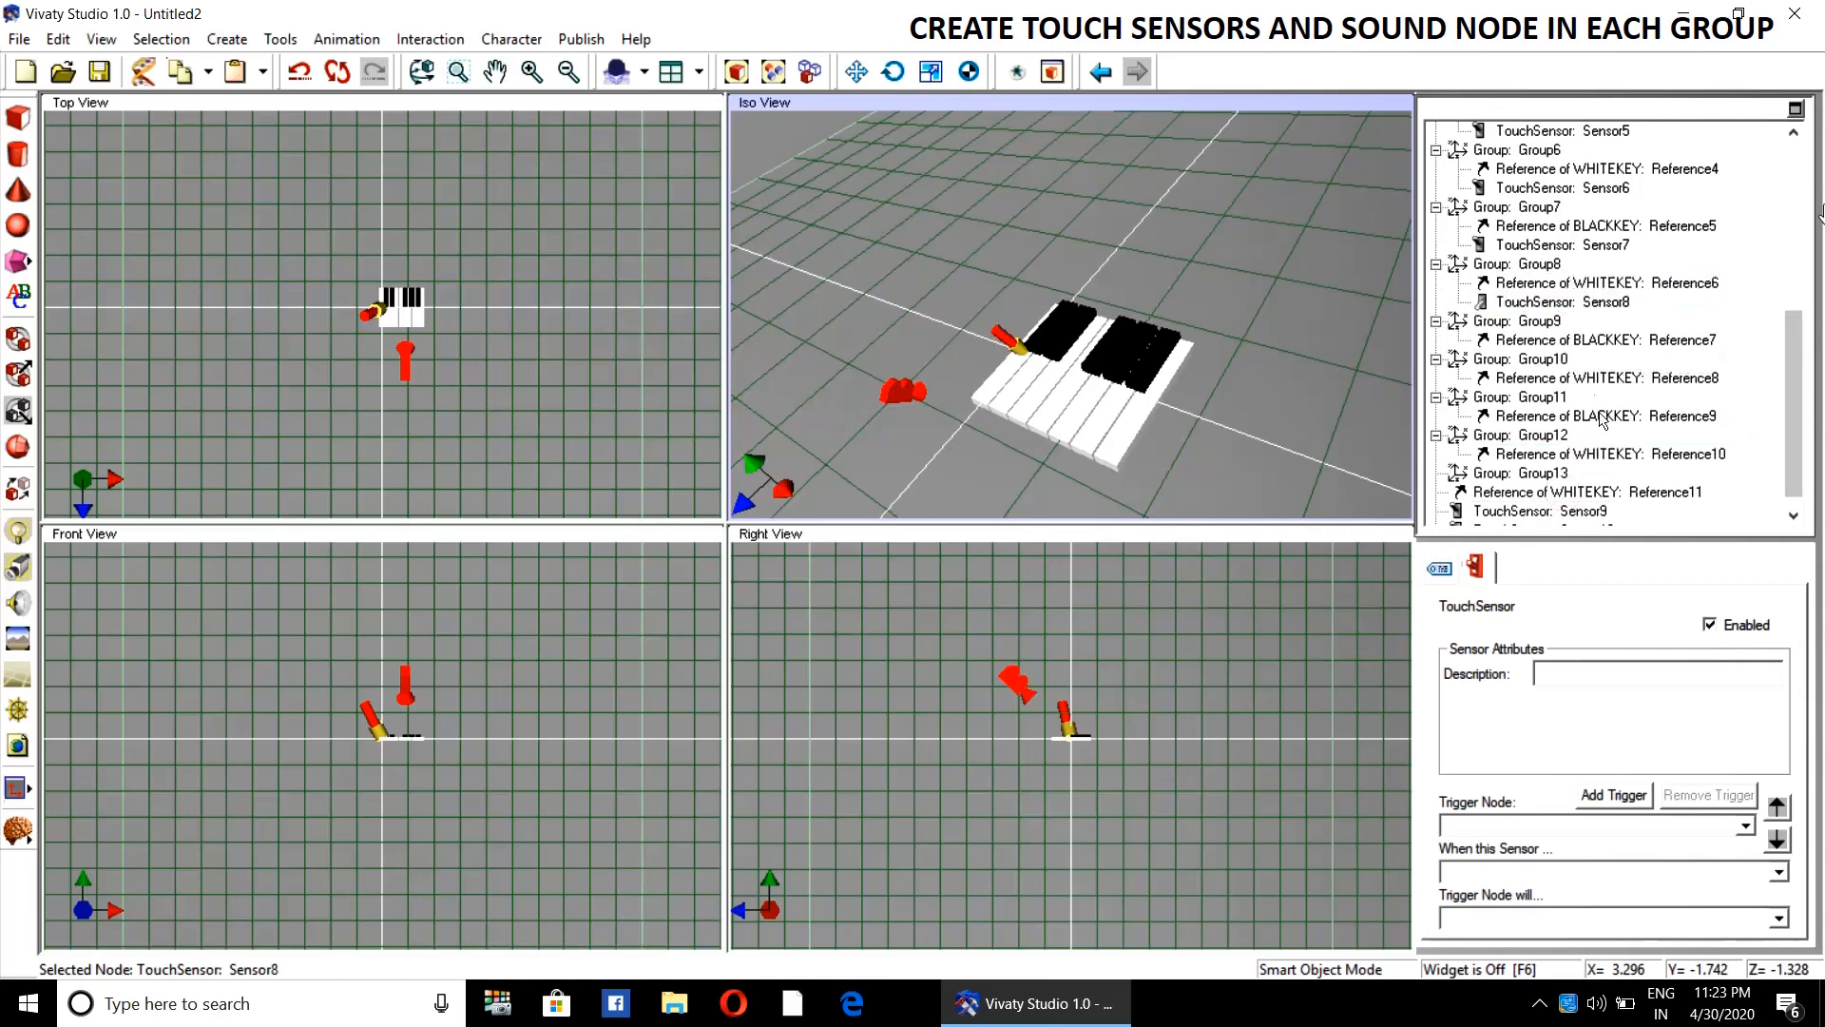
{"action": "left_click", "coordinate": [1585, 513]}
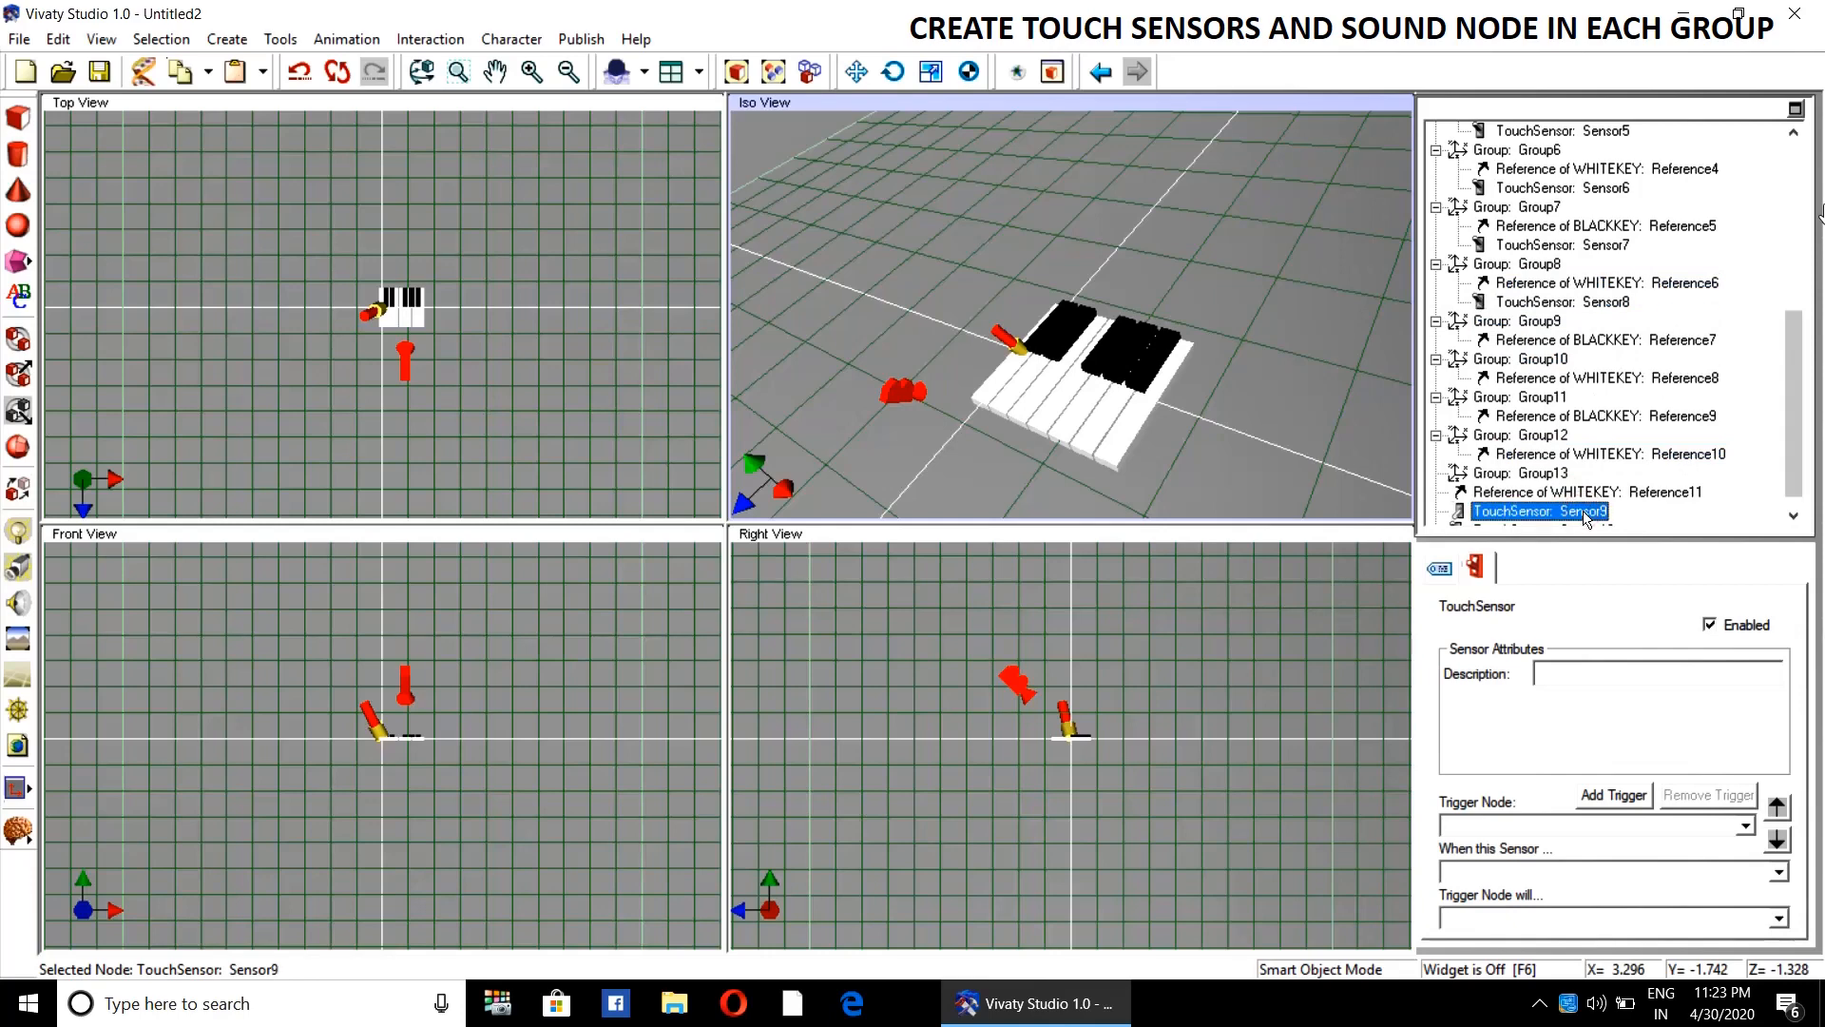
{"action": "left_click_drag", "start_coordinate": [1585, 514], "coordinate": [1566, 341]}
{"action": "left_click_drag", "start_coordinate": [1789, 374], "coordinate": [1786, 435]}
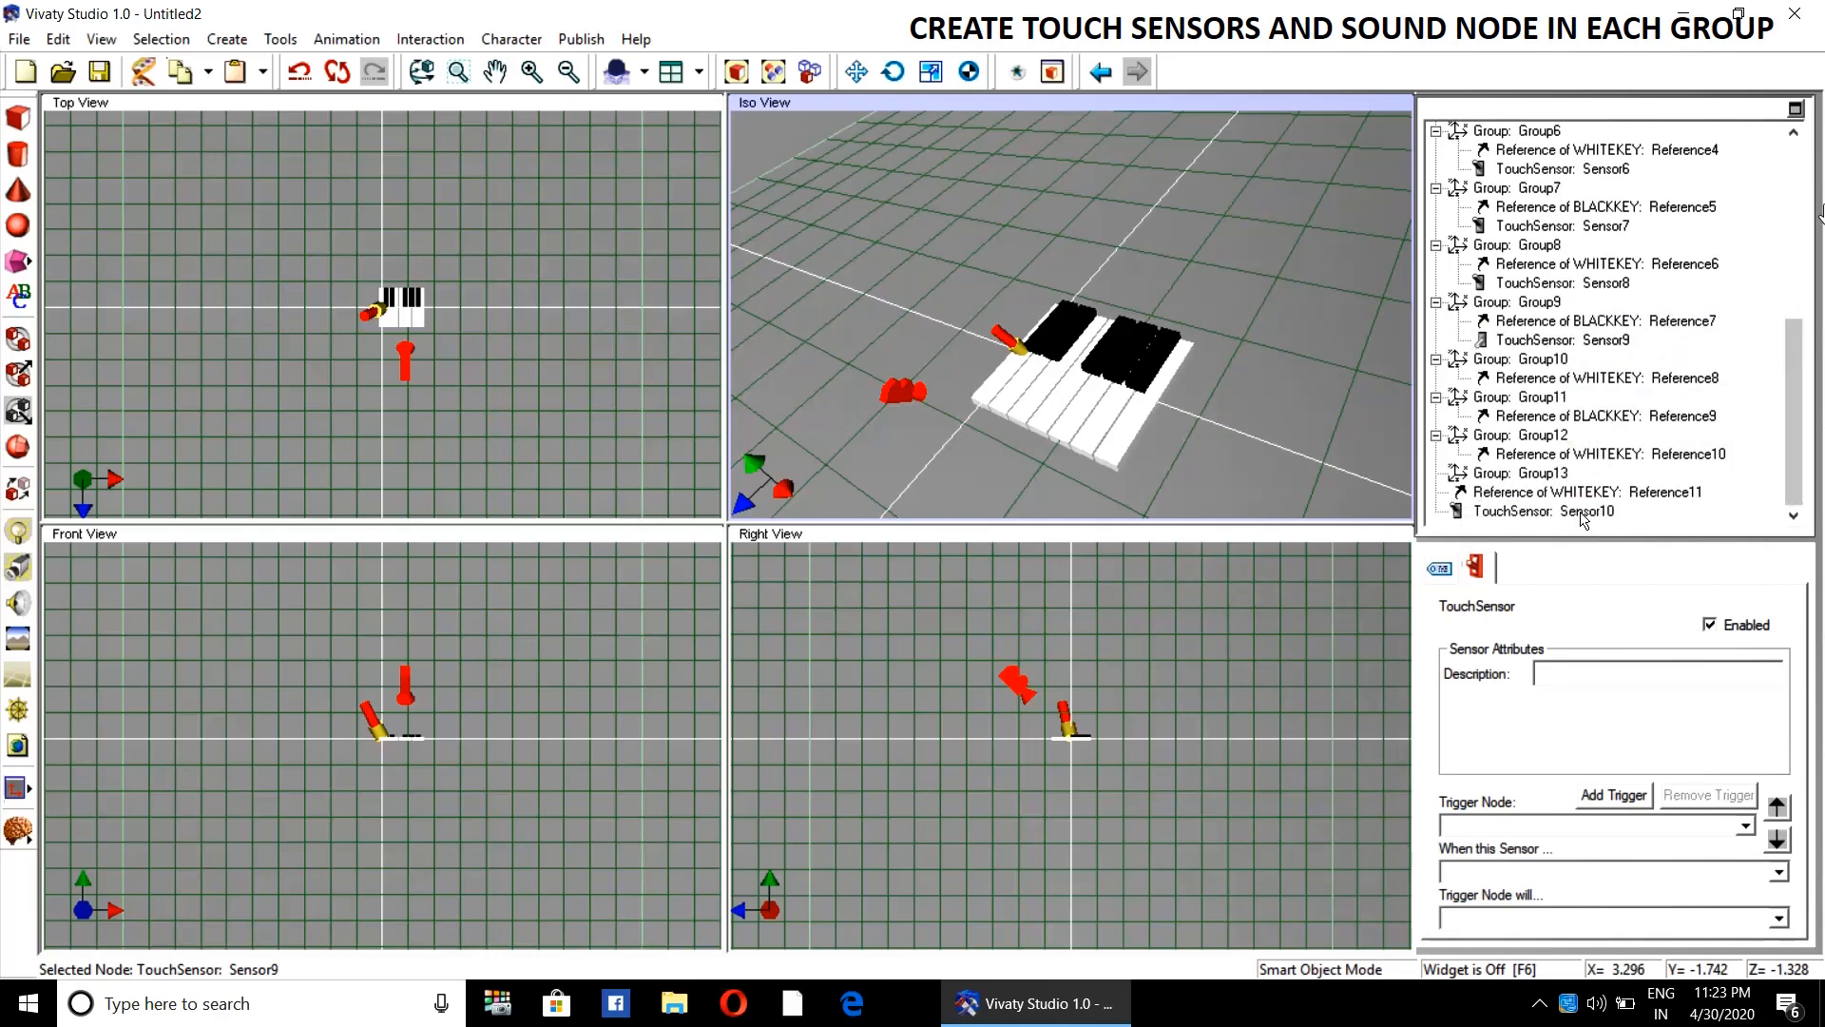
{"action": "left_click_drag", "start_coordinate": [1583, 518], "coordinate": [1581, 384]}
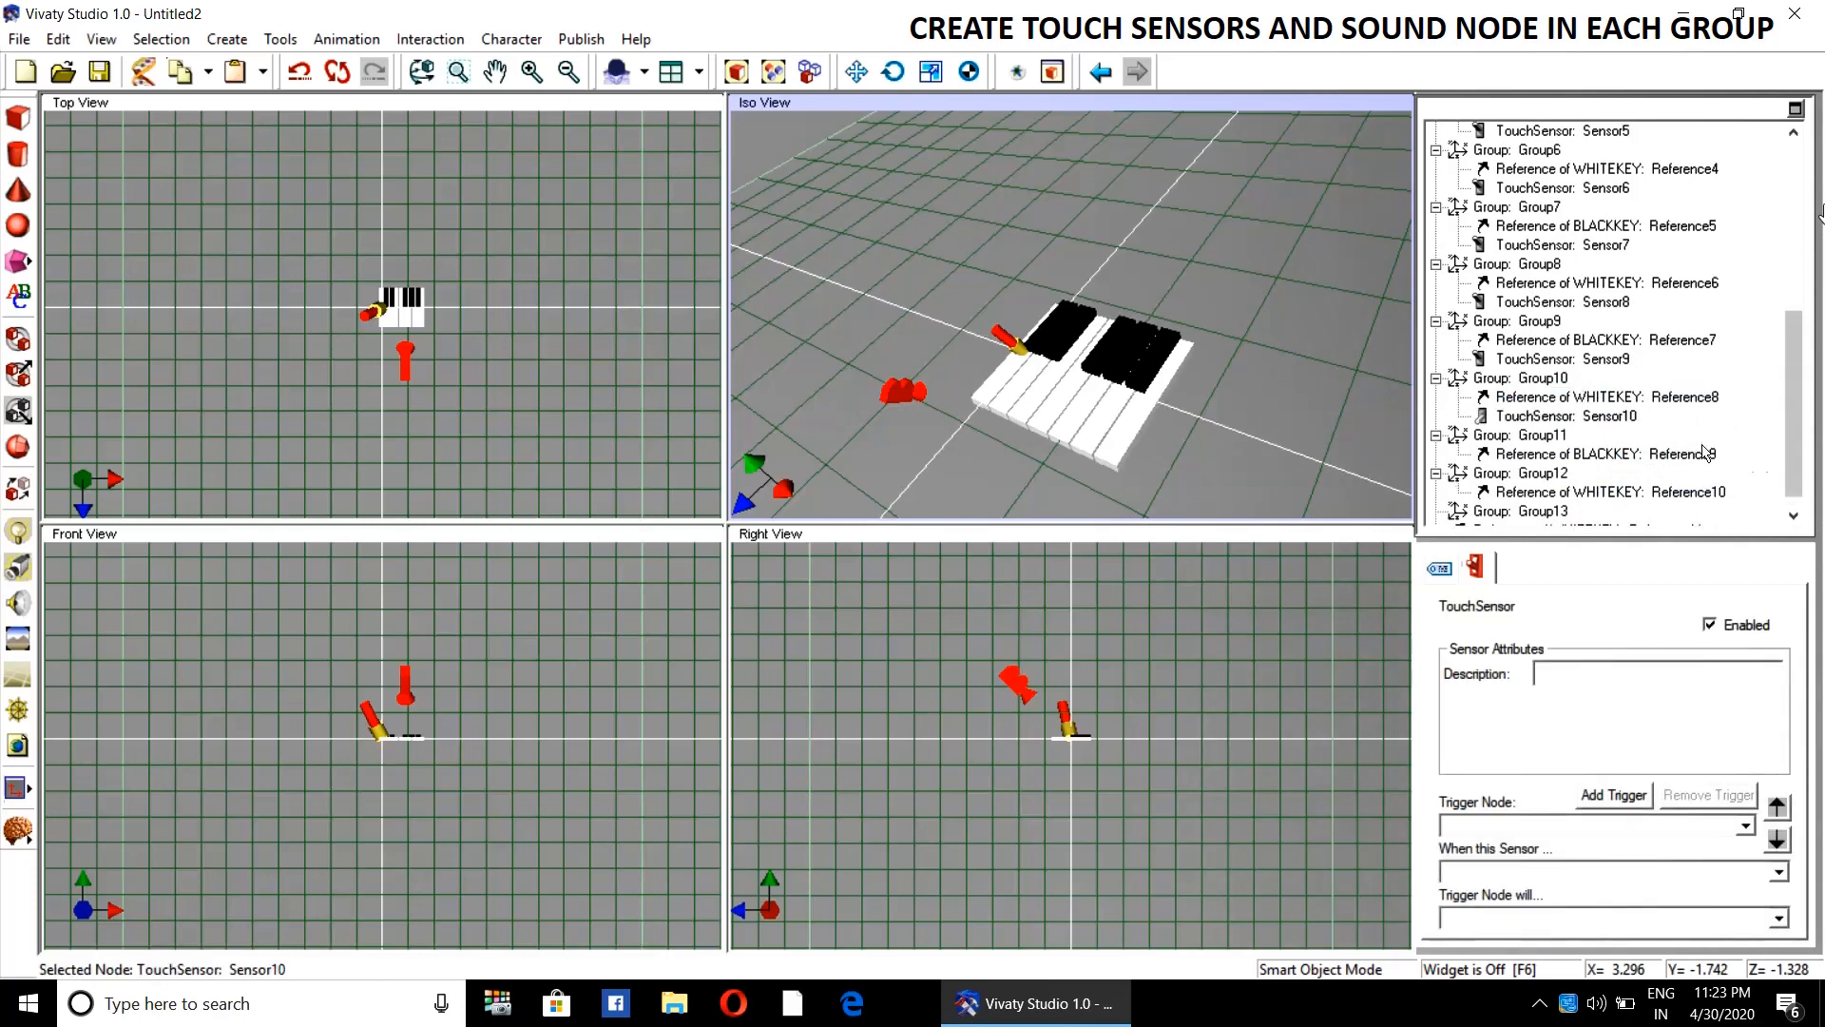
- Create three more touch sensors beside the piano keys in the Iso view for the remaining key groups
{"action": "left_click_drag", "start_coordinate": [1783, 454], "coordinate": [1783, 462]}
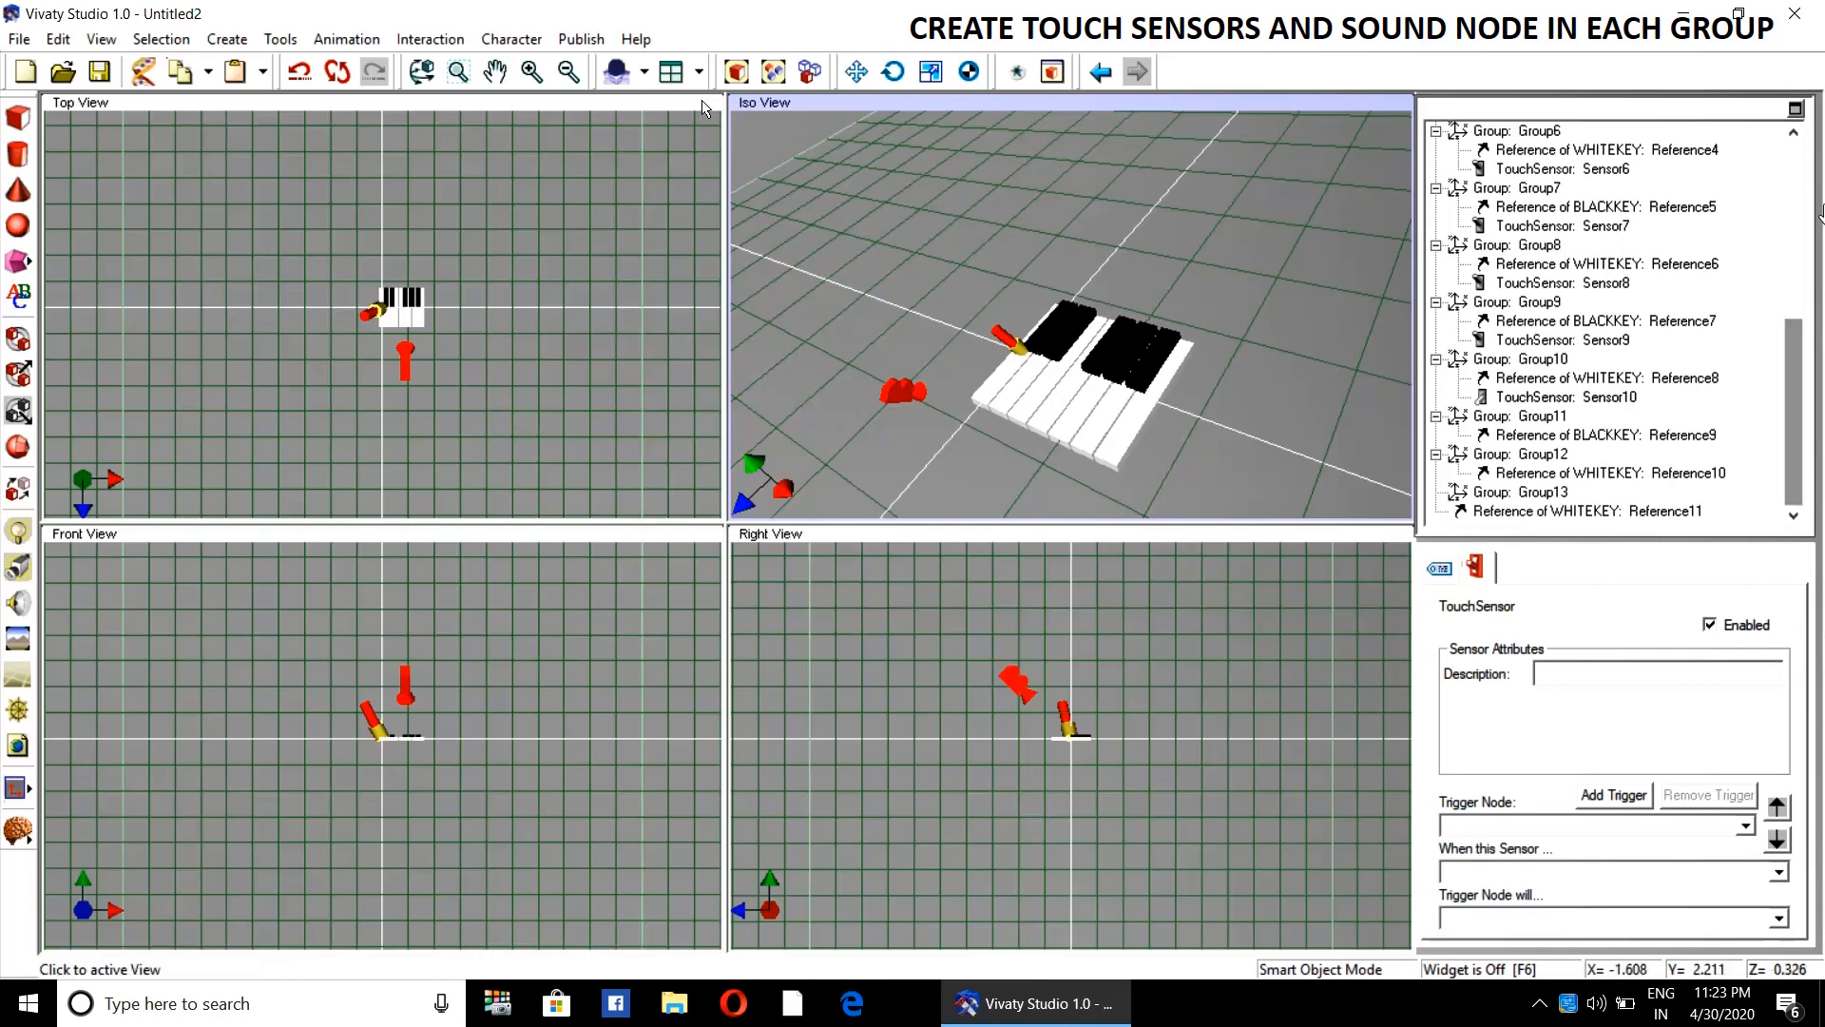
{"action": "left_click", "coordinate": [452, 45]}
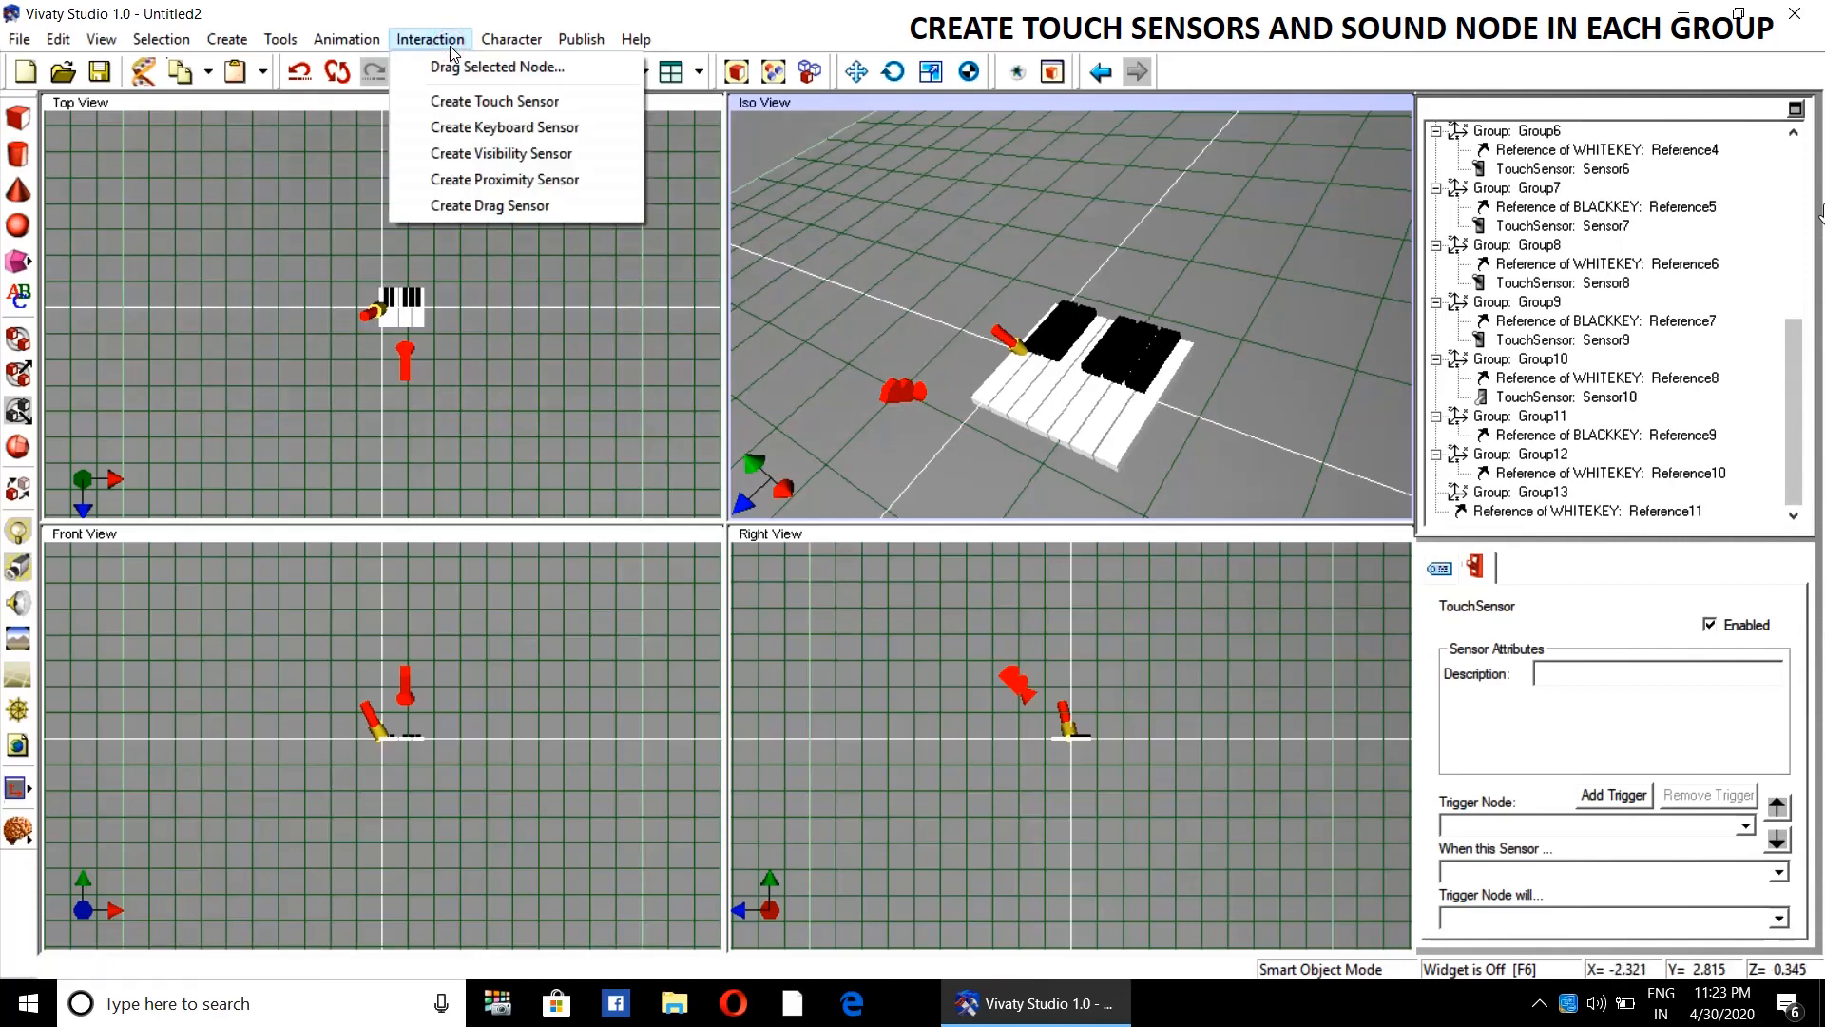
{"action": "left_click", "coordinate": [473, 102]}
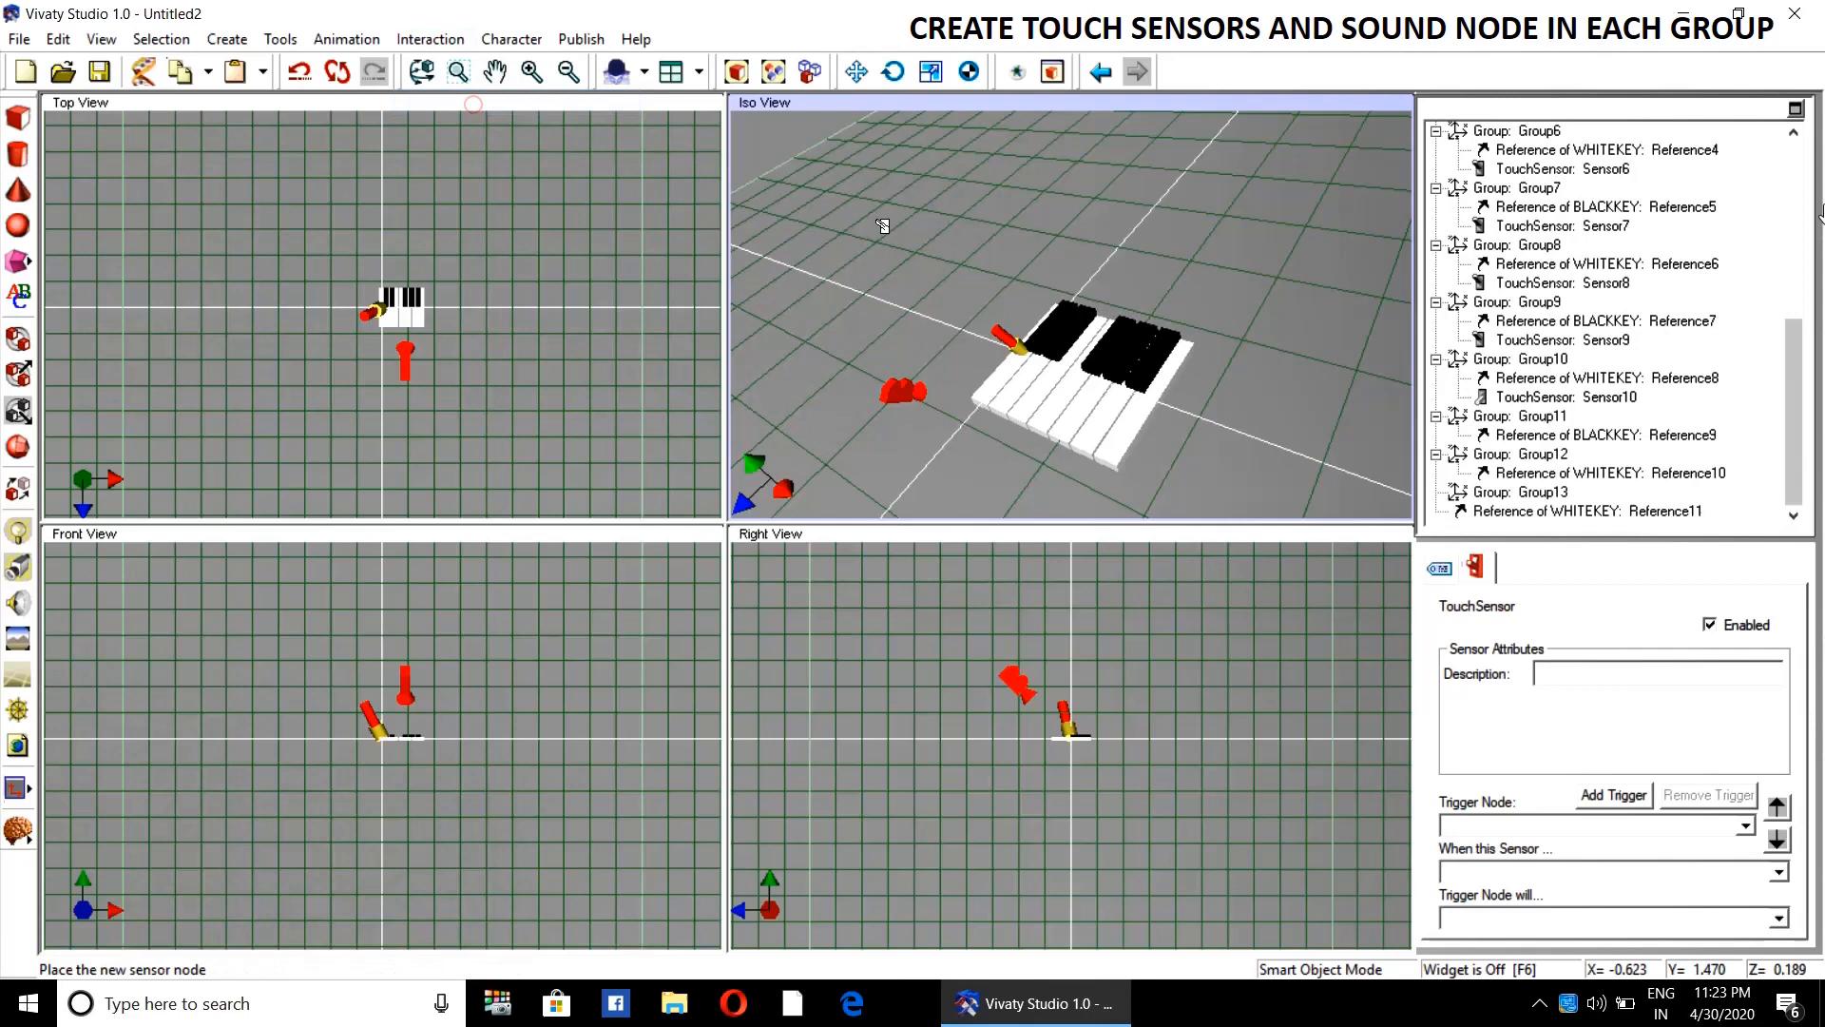
{"action": "left_click", "coordinate": [1279, 390]}
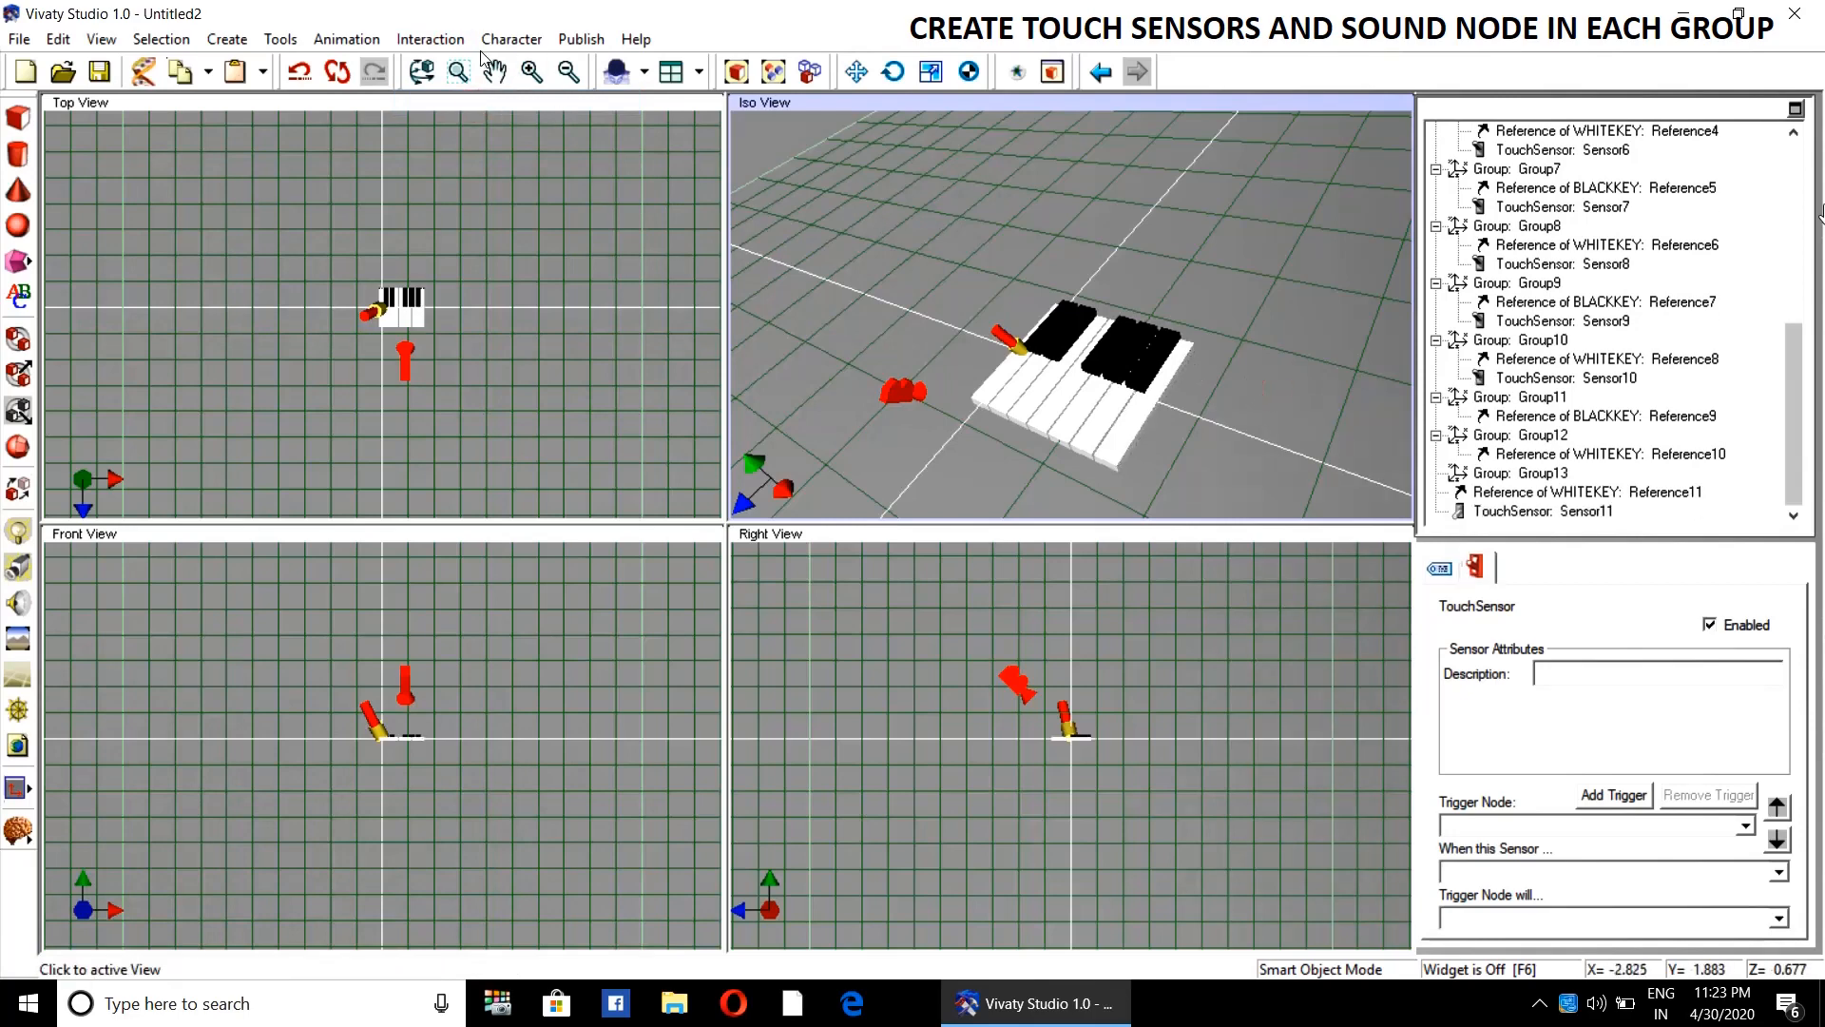
{"action": "left_click", "coordinate": [430, 39]}
{"action": "left_click", "coordinate": [446, 103]}
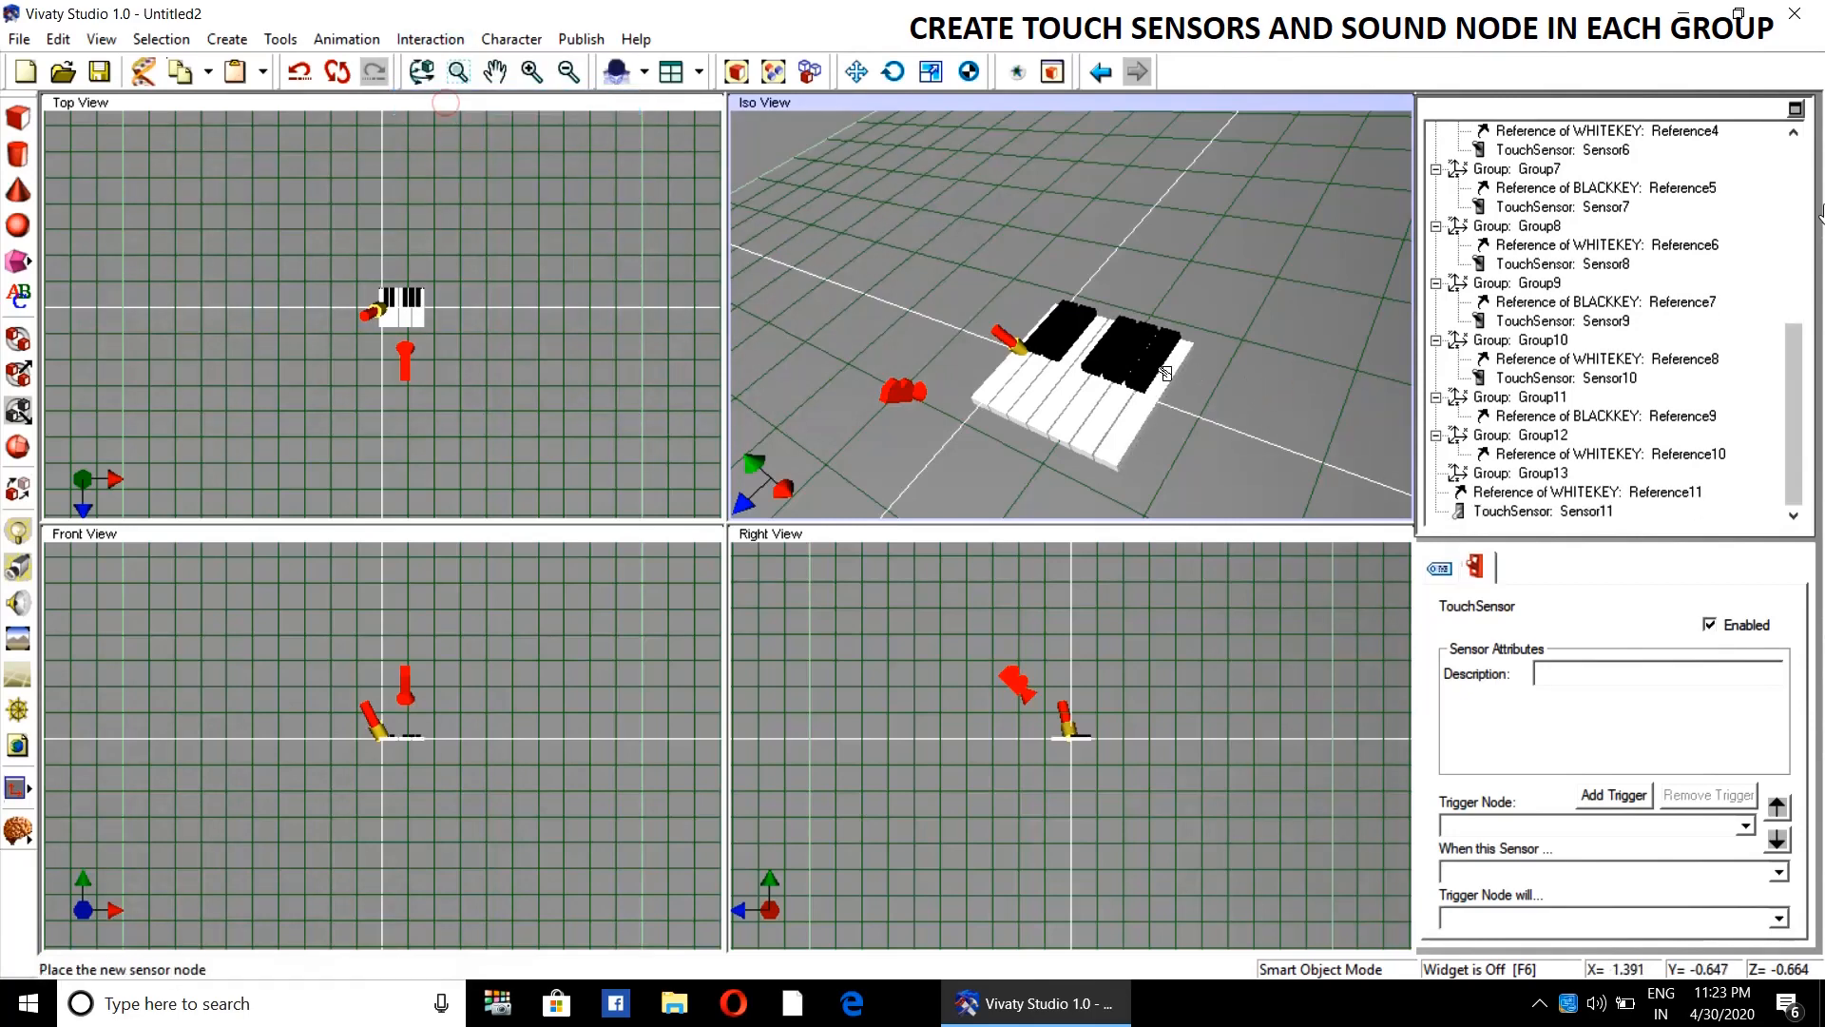
{"action": "left_click", "coordinate": [1241, 422]}
{"action": "left_click", "coordinate": [430, 40]}
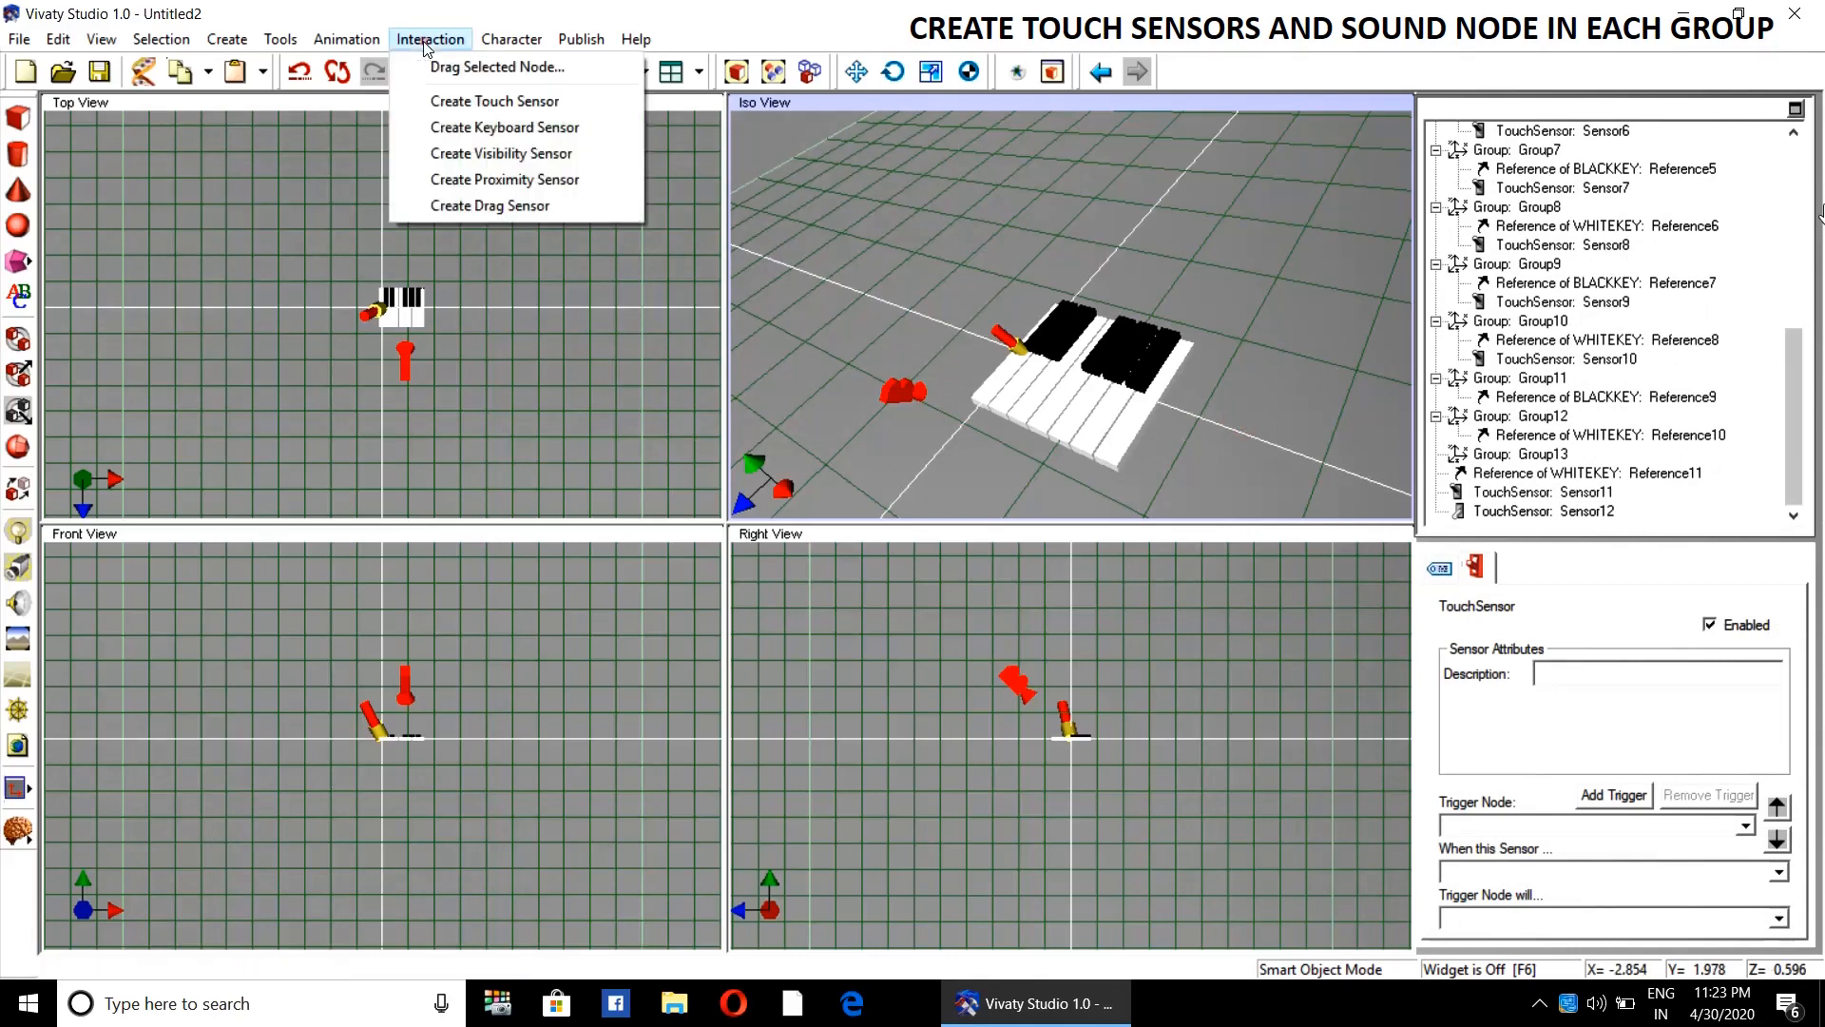
{"action": "left_click", "coordinate": [447, 101]}
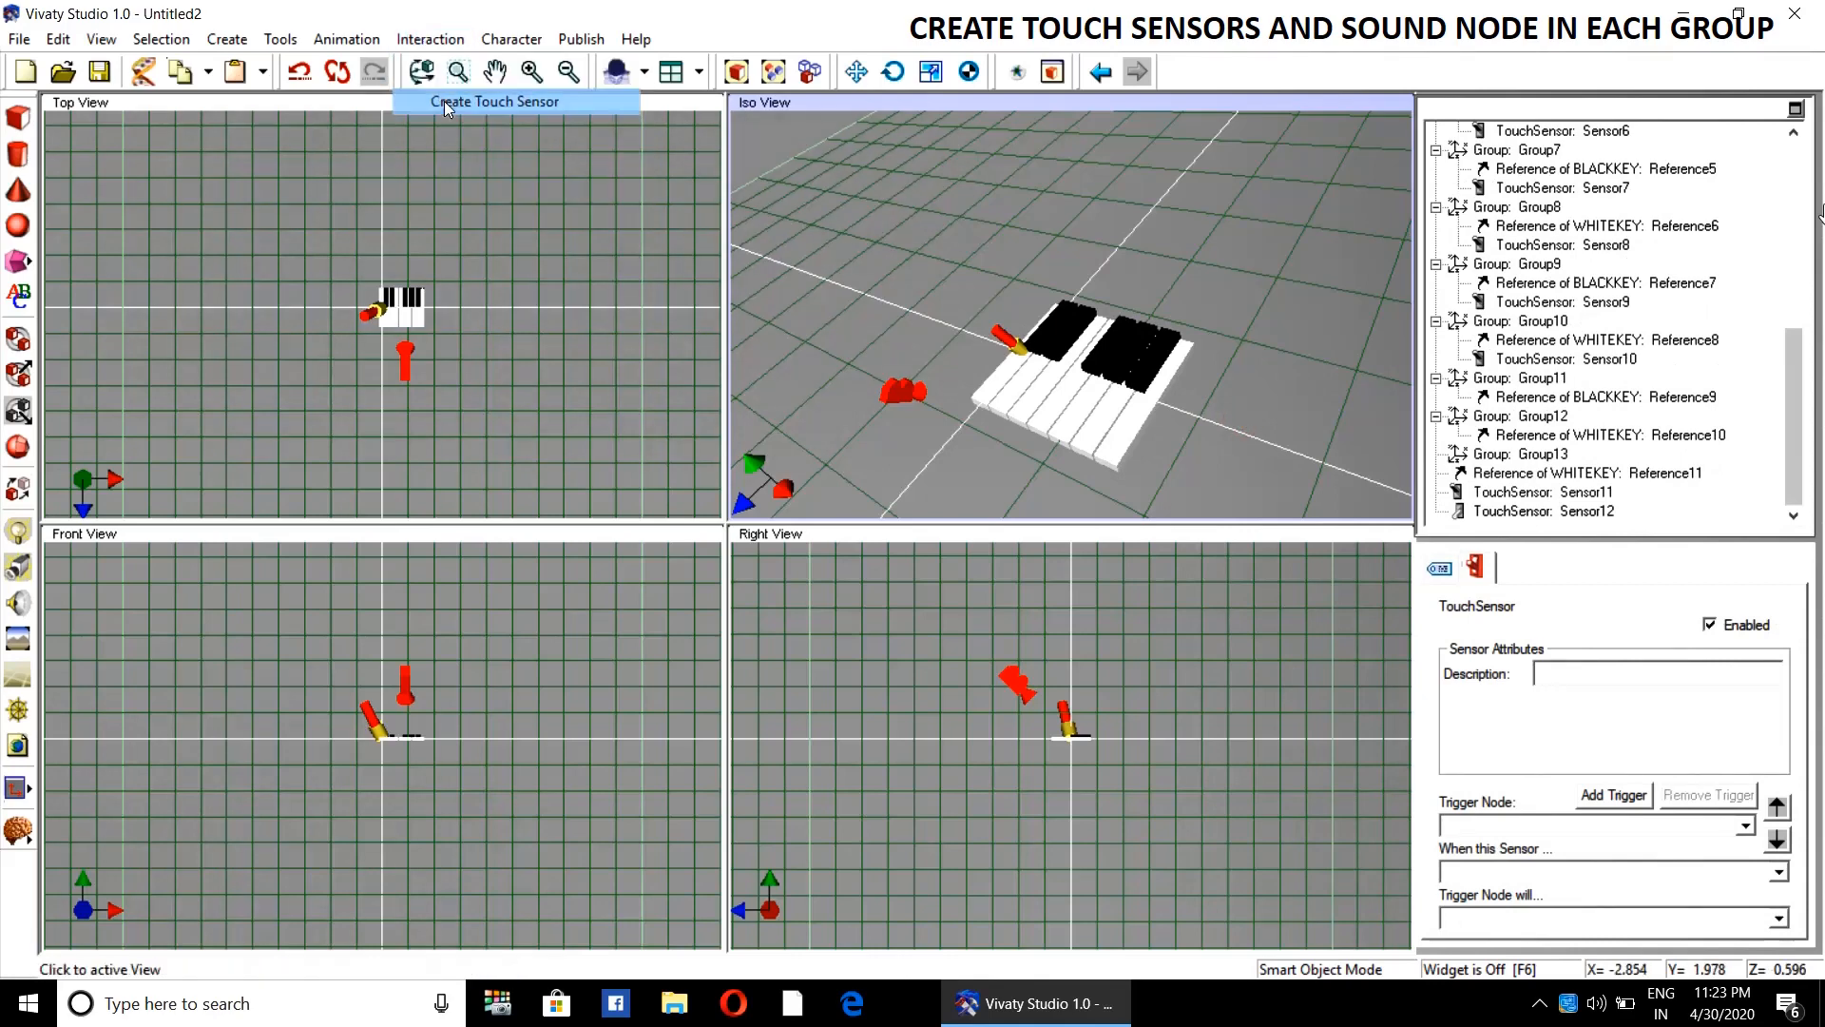
{"action": "left_click", "coordinate": [1233, 420]}
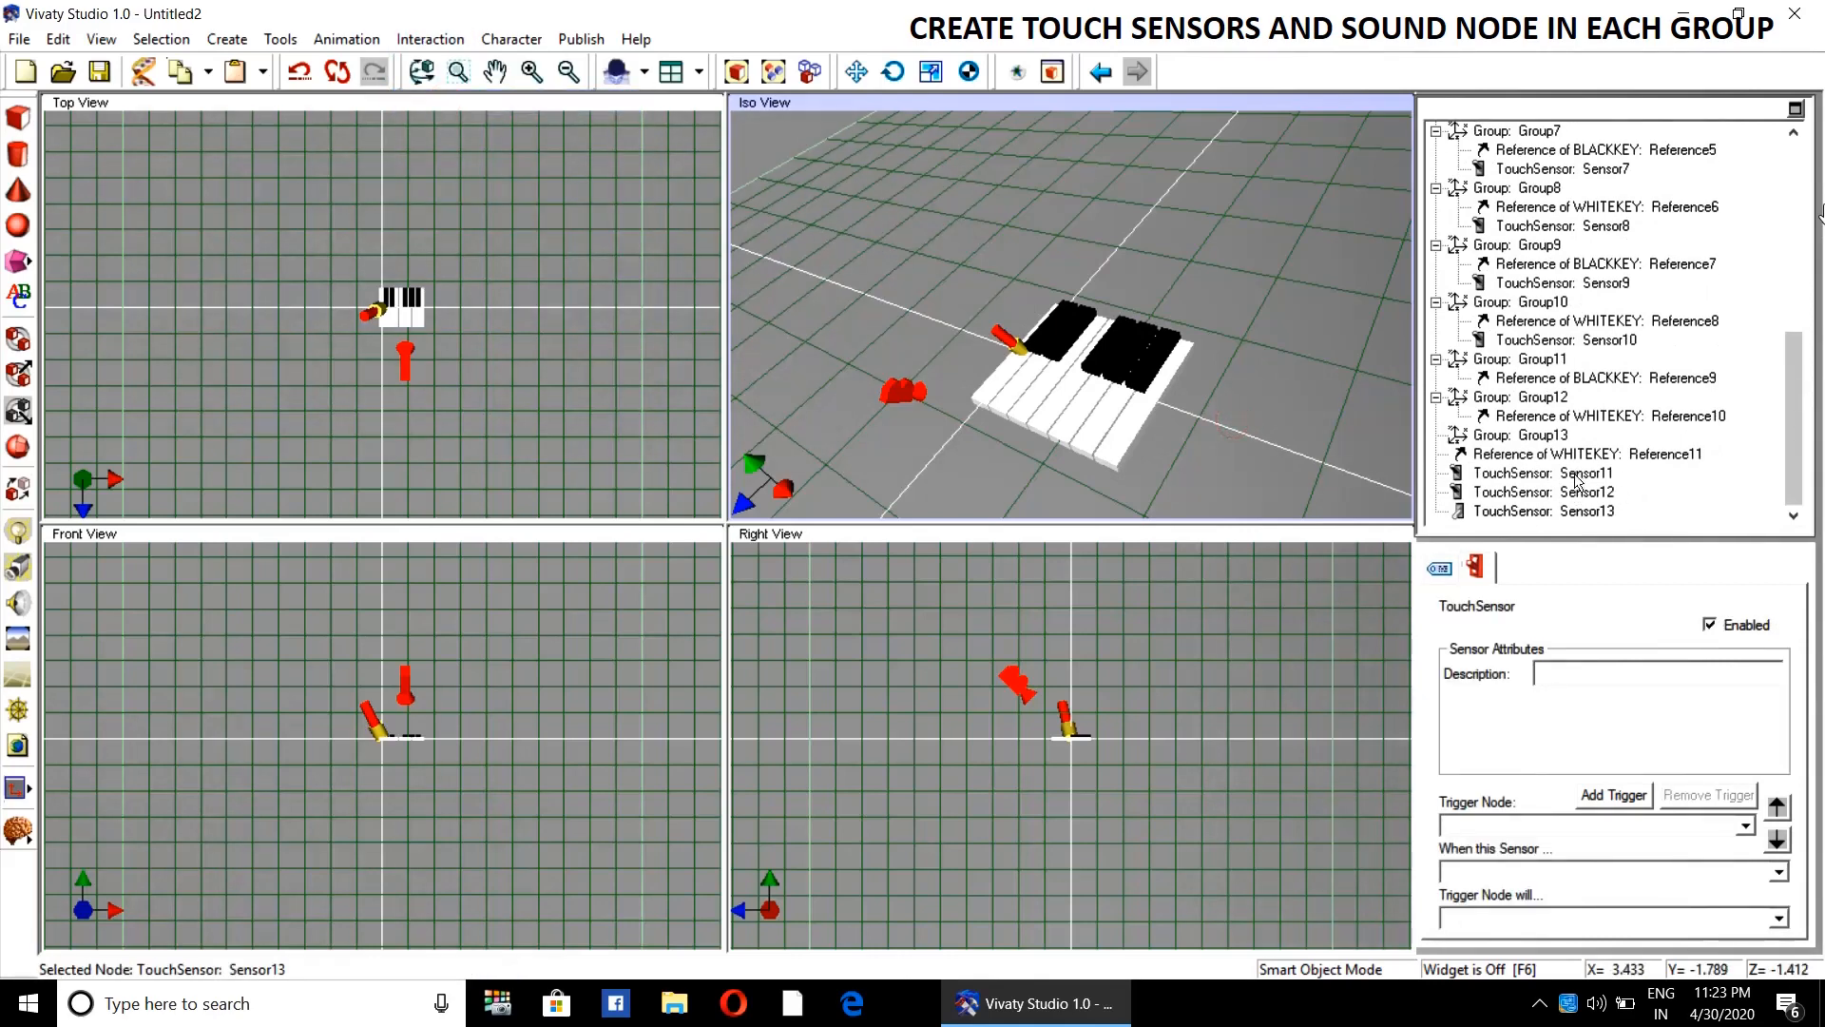
- Move the touch sensors Sensor11 and Sensor12 into Group11 and Group12 respectively in the scene tree
{"action": "left_click_drag", "start_coordinate": [1575, 478], "coordinate": [1562, 379]}
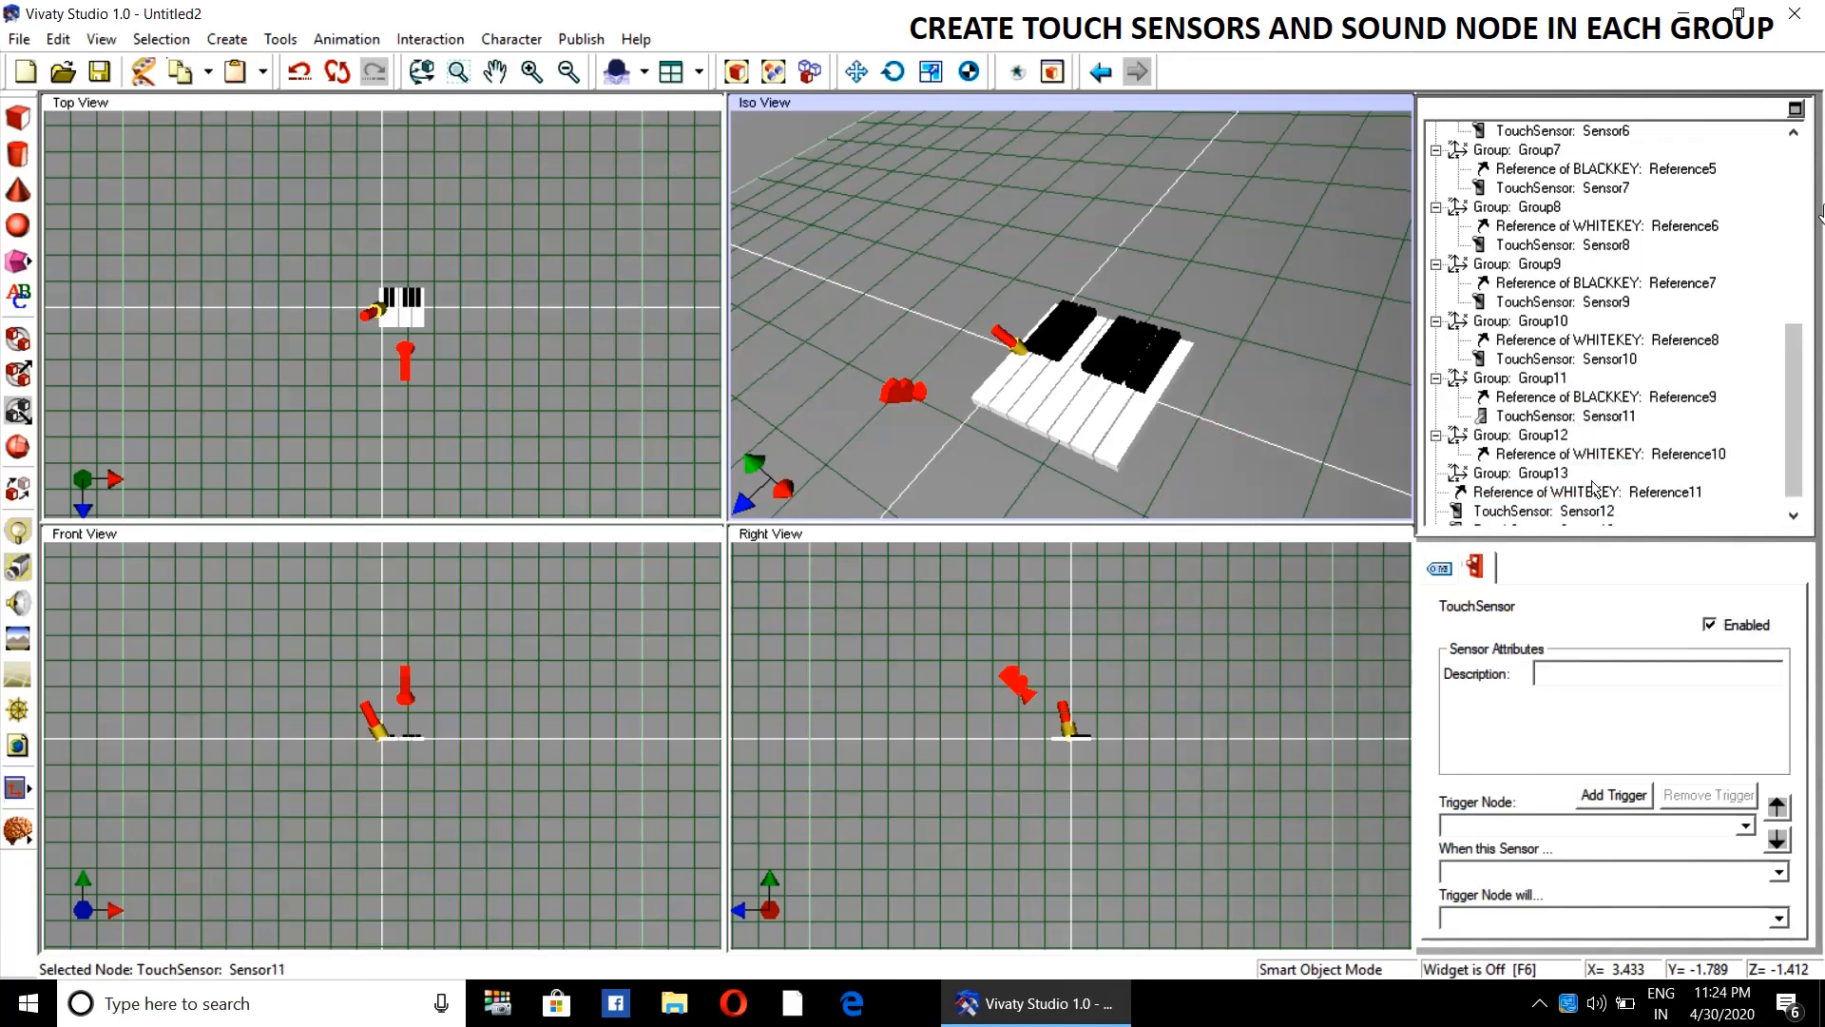
{"action": "left_click_drag", "start_coordinate": [1792, 451], "coordinate": [1794, 484]}
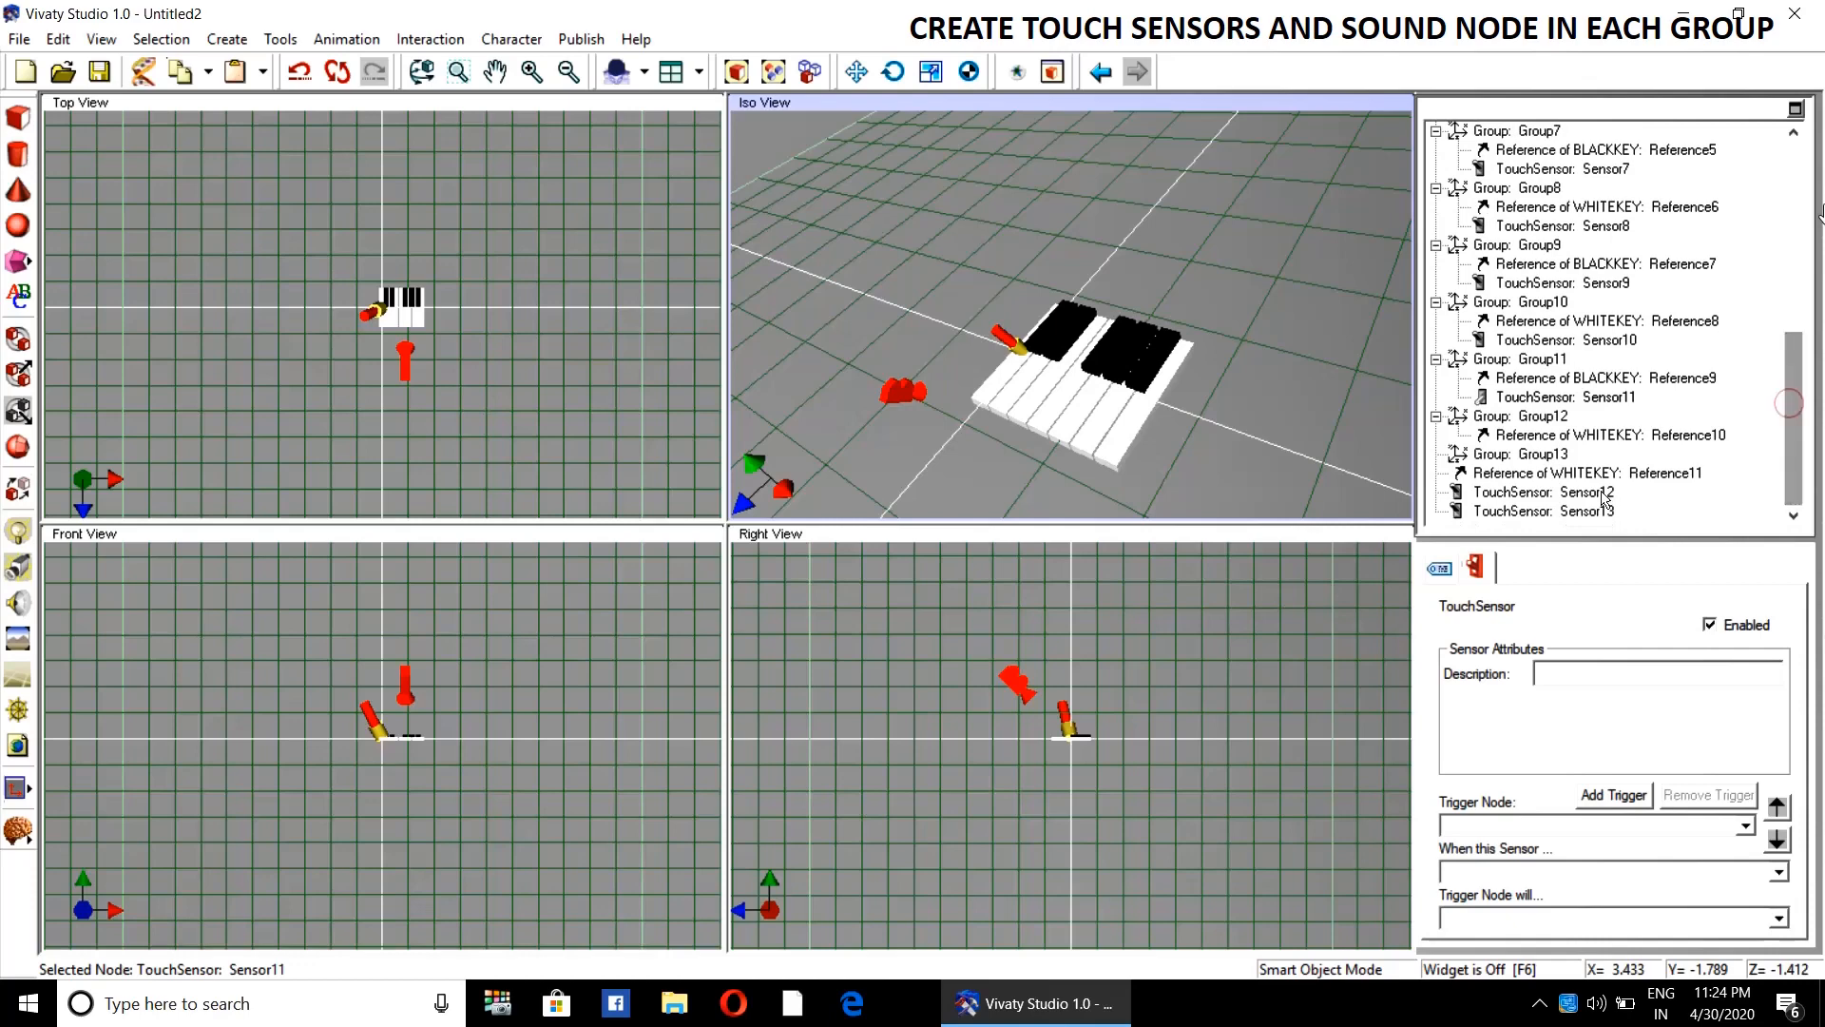
{"action": "left_click_drag", "start_coordinate": [1583, 496], "coordinate": [1568, 442]}
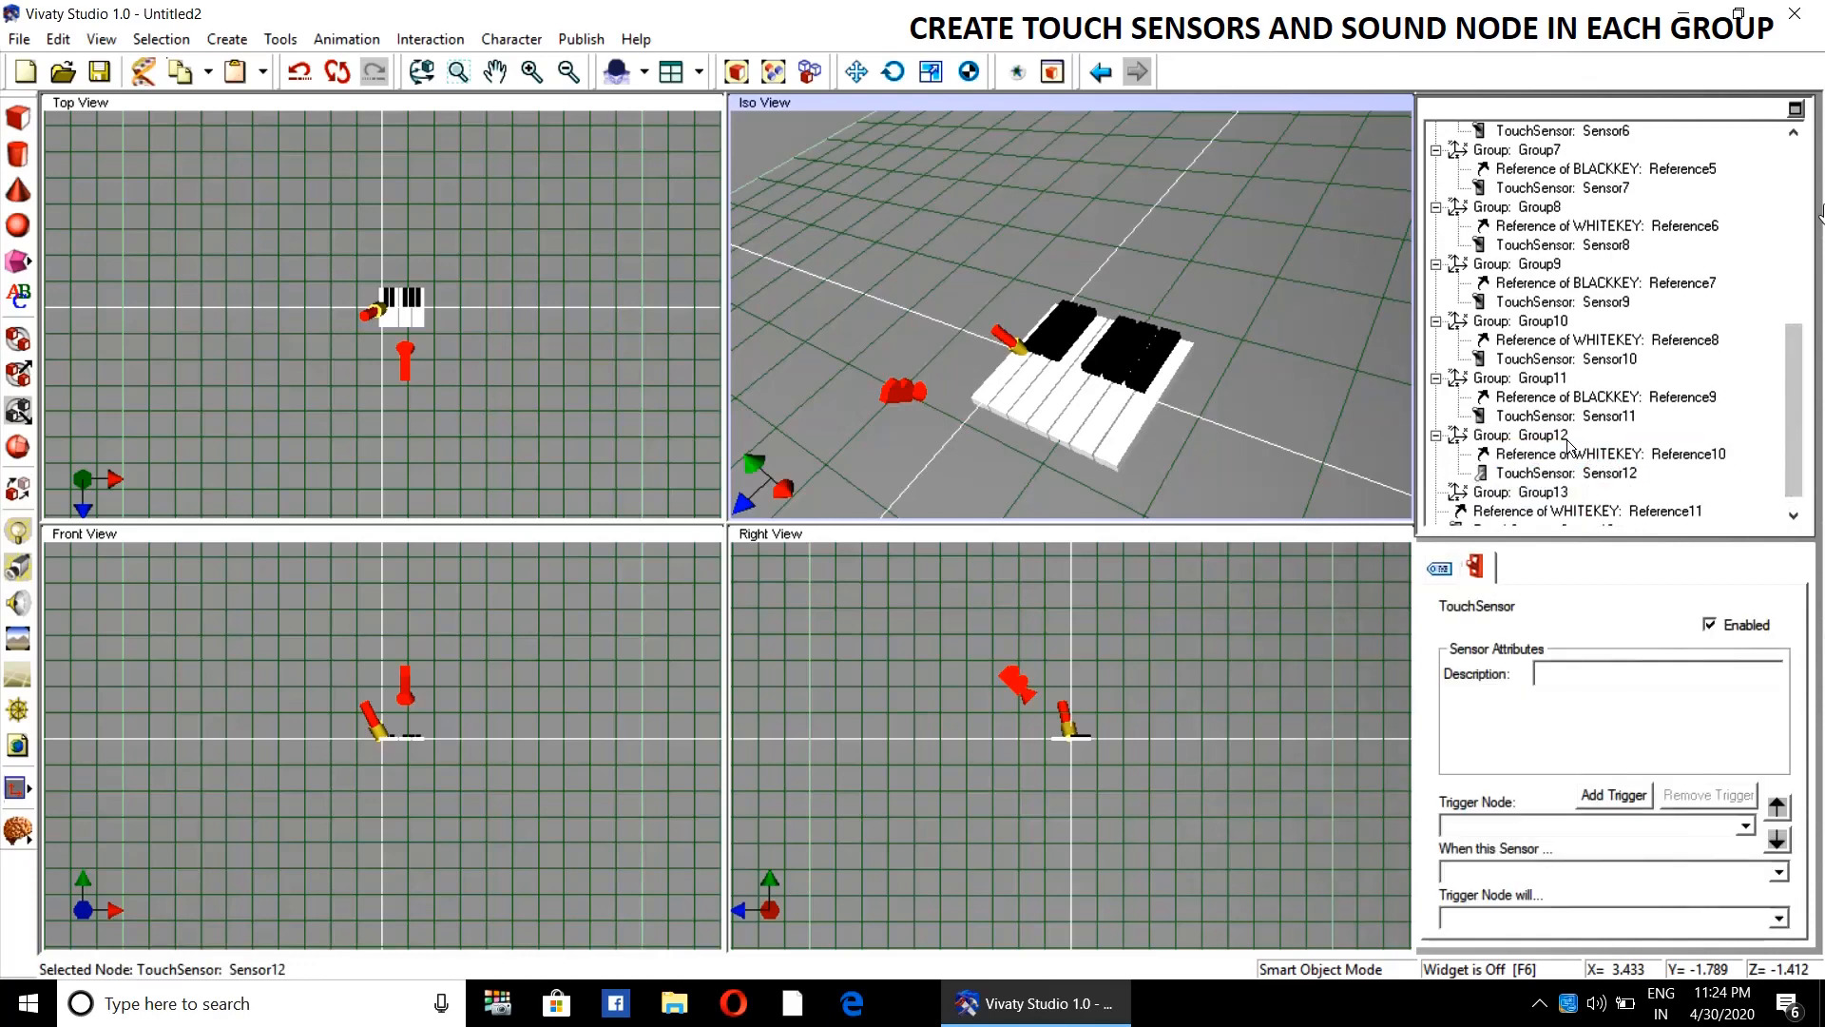
{"action": "left_click_drag", "start_coordinate": [1788, 420], "coordinate": [1789, 438]}
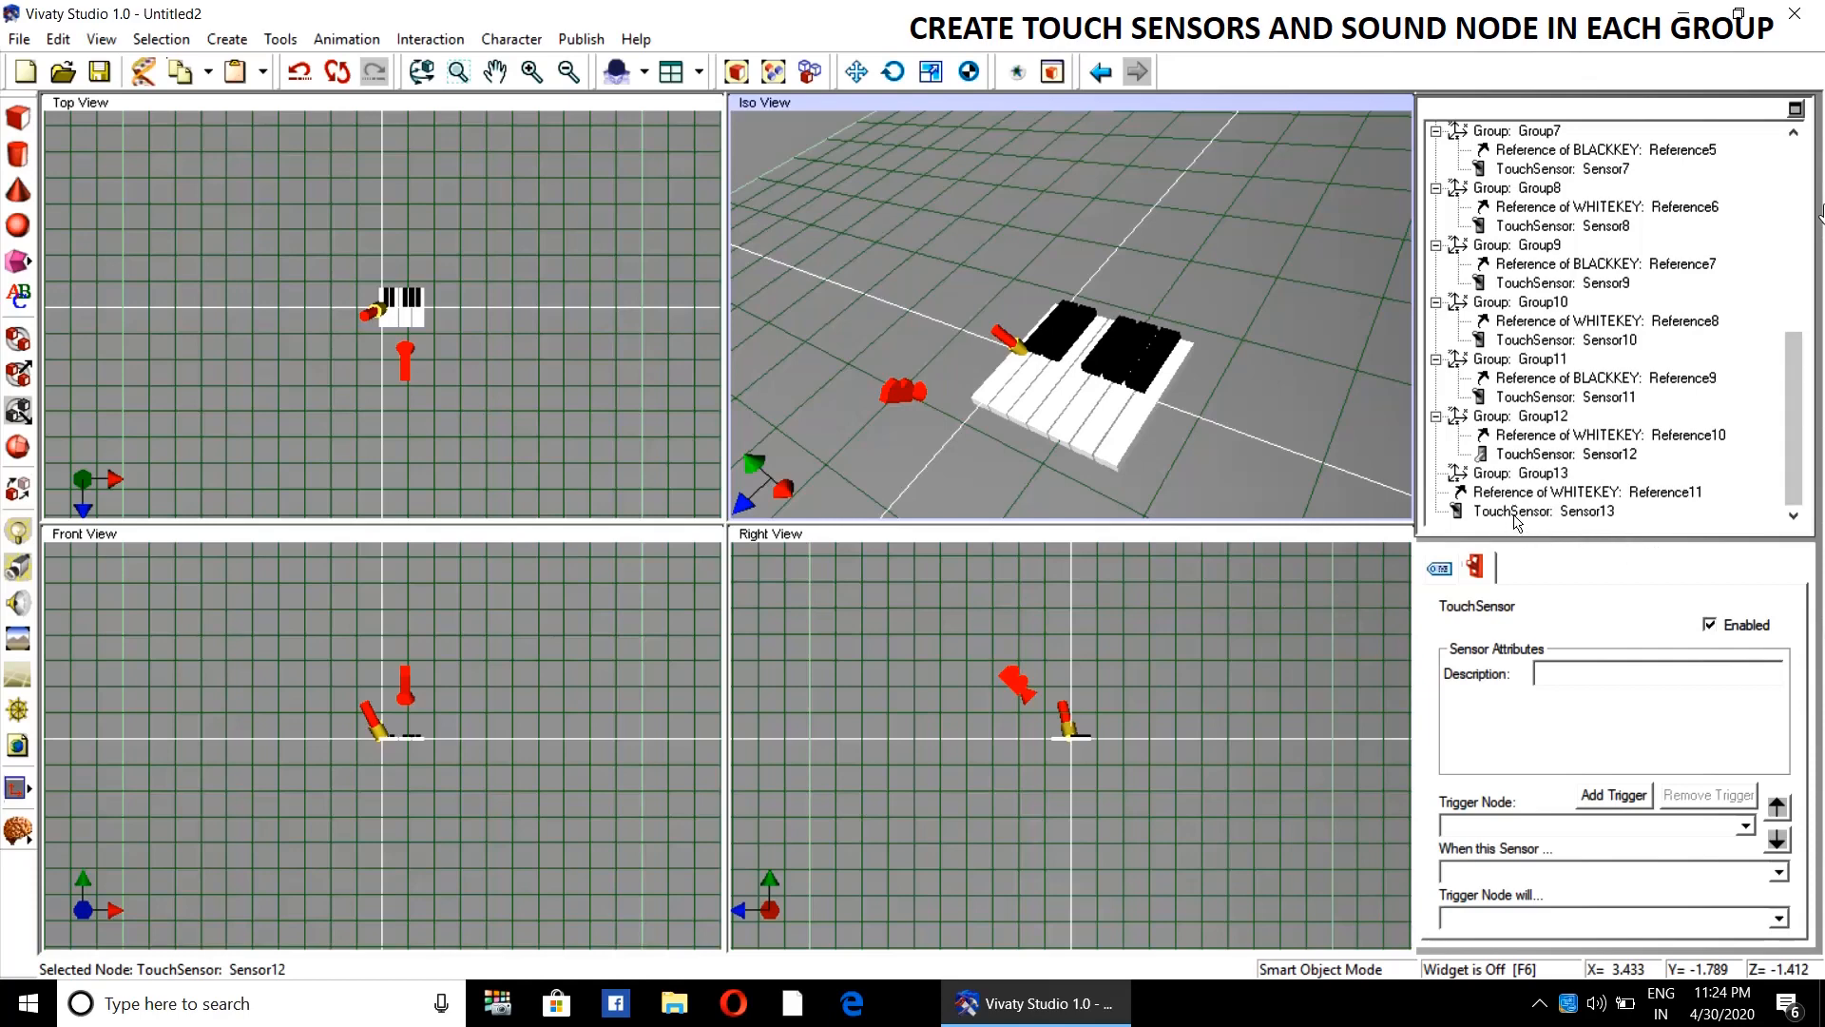
- Move the white key Reference11 and the touch sensor Sensor13 into Group13 in the scene tree
{"action": "left_click_drag", "start_coordinate": [1515, 514], "coordinate": [1508, 493]}
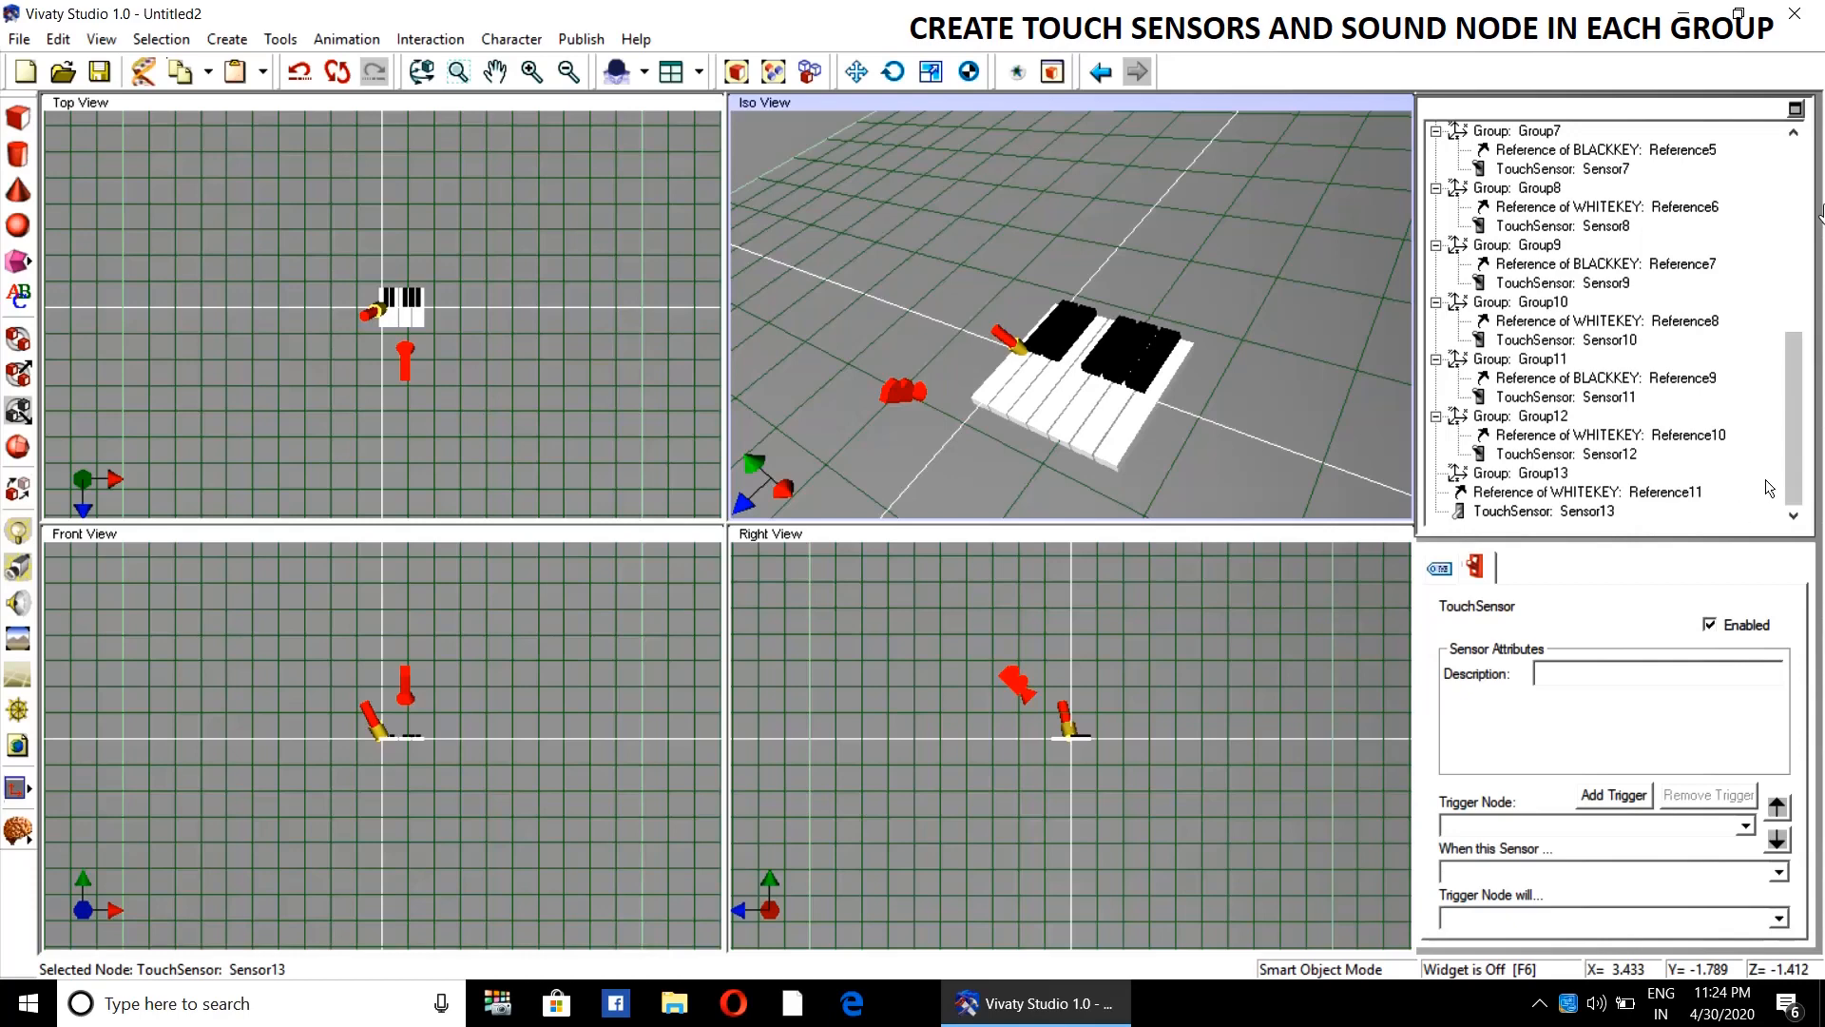
{"action": "left_click", "coordinate": [1519, 495]}
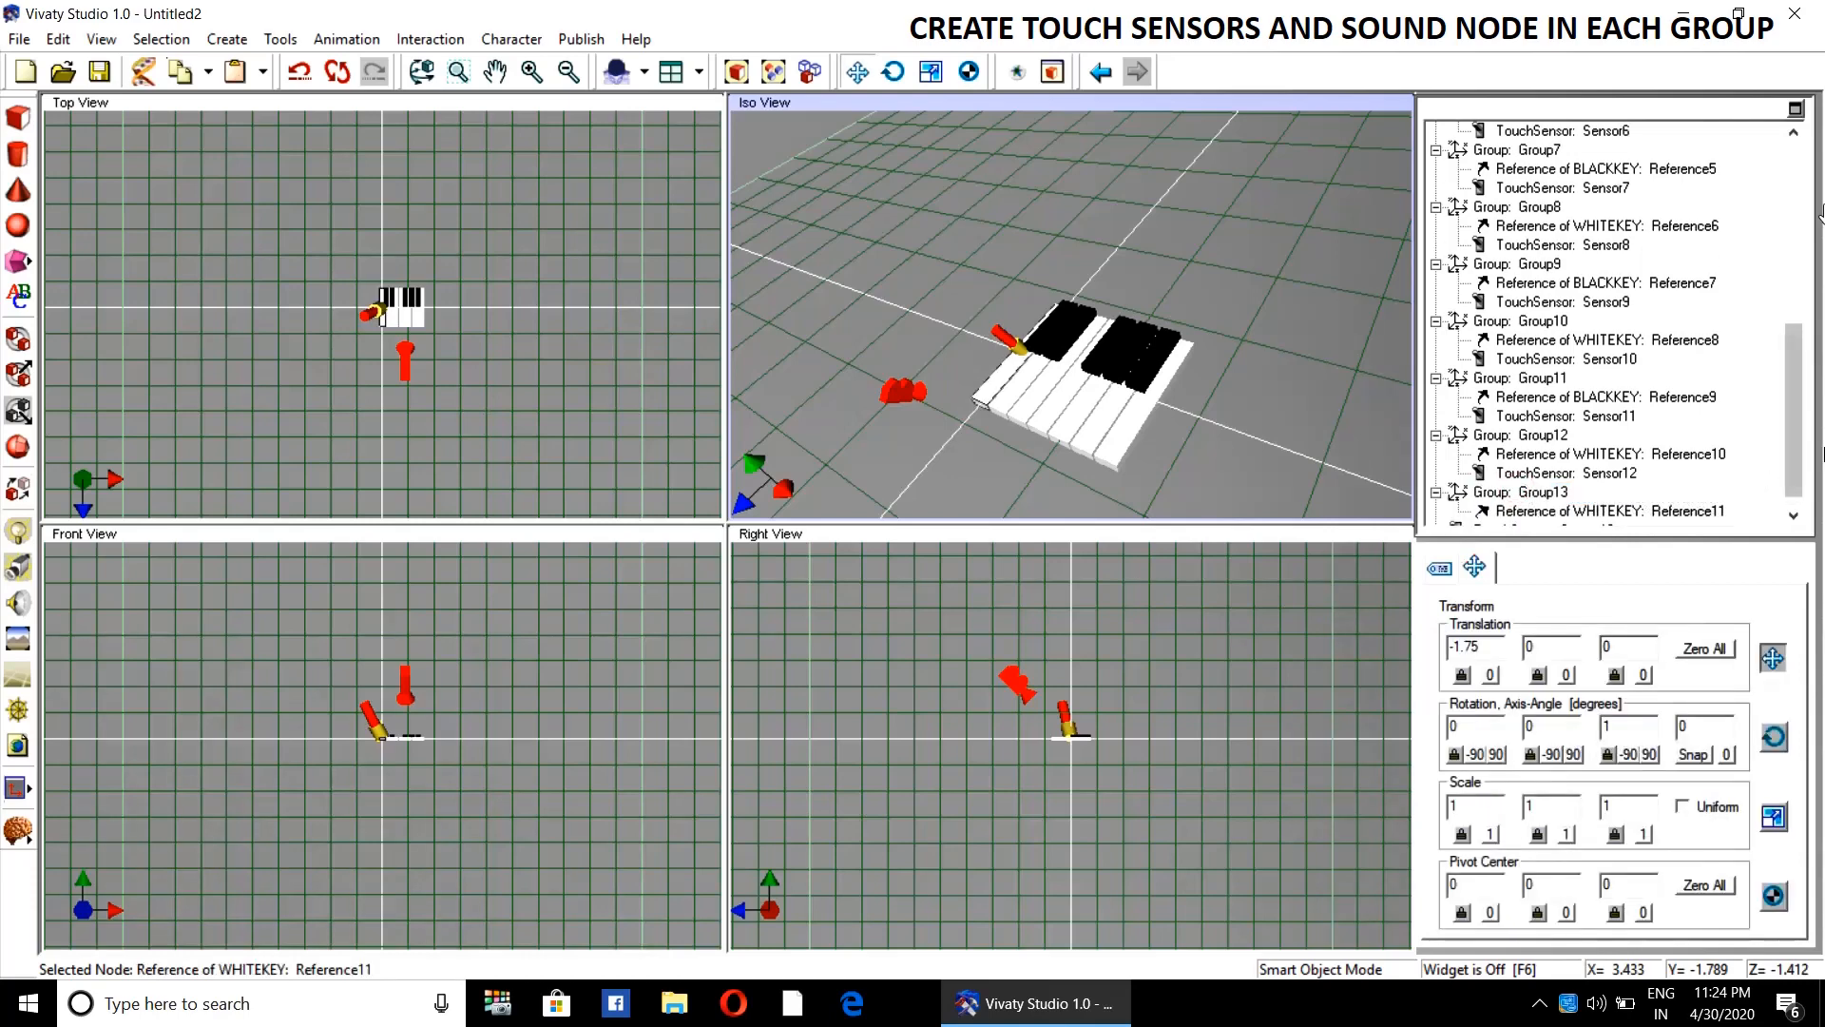
{"action": "left_click_drag", "start_coordinate": [1792, 433], "coordinate": [1787, 488]}
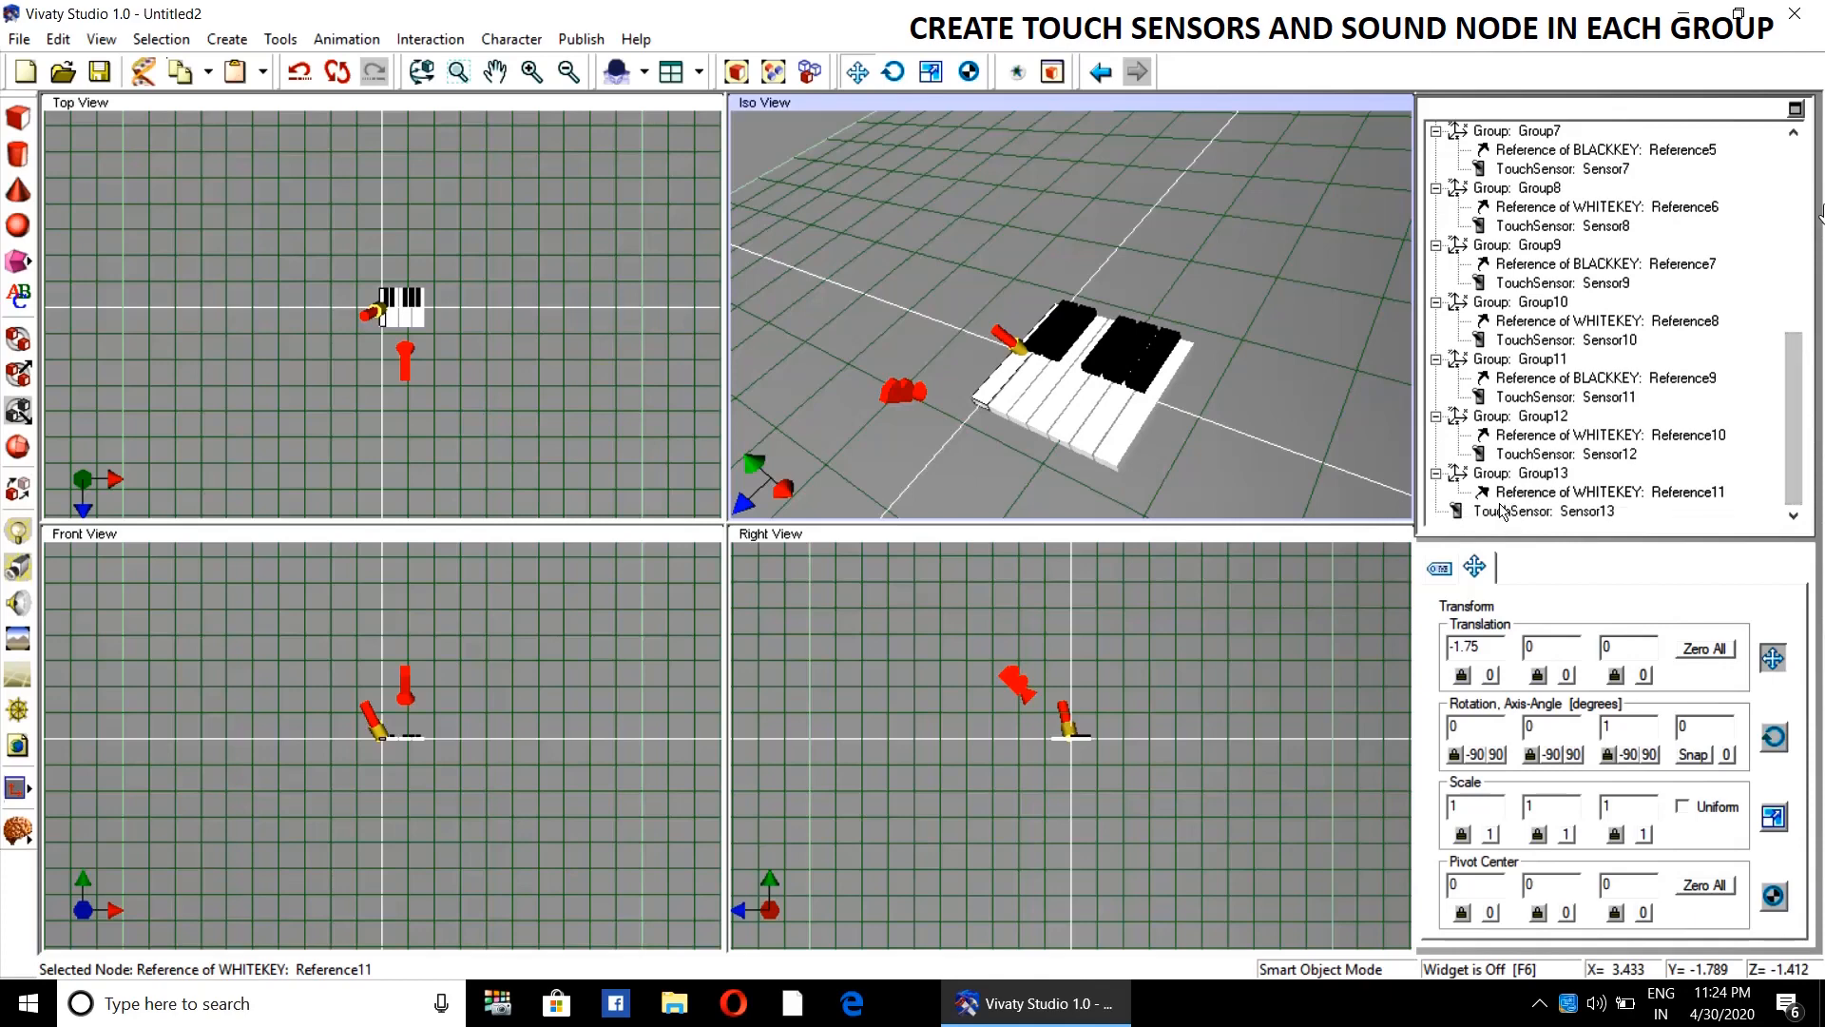
{"action": "left_click_drag", "start_coordinate": [1503, 510], "coordinate": [1540, 501]}
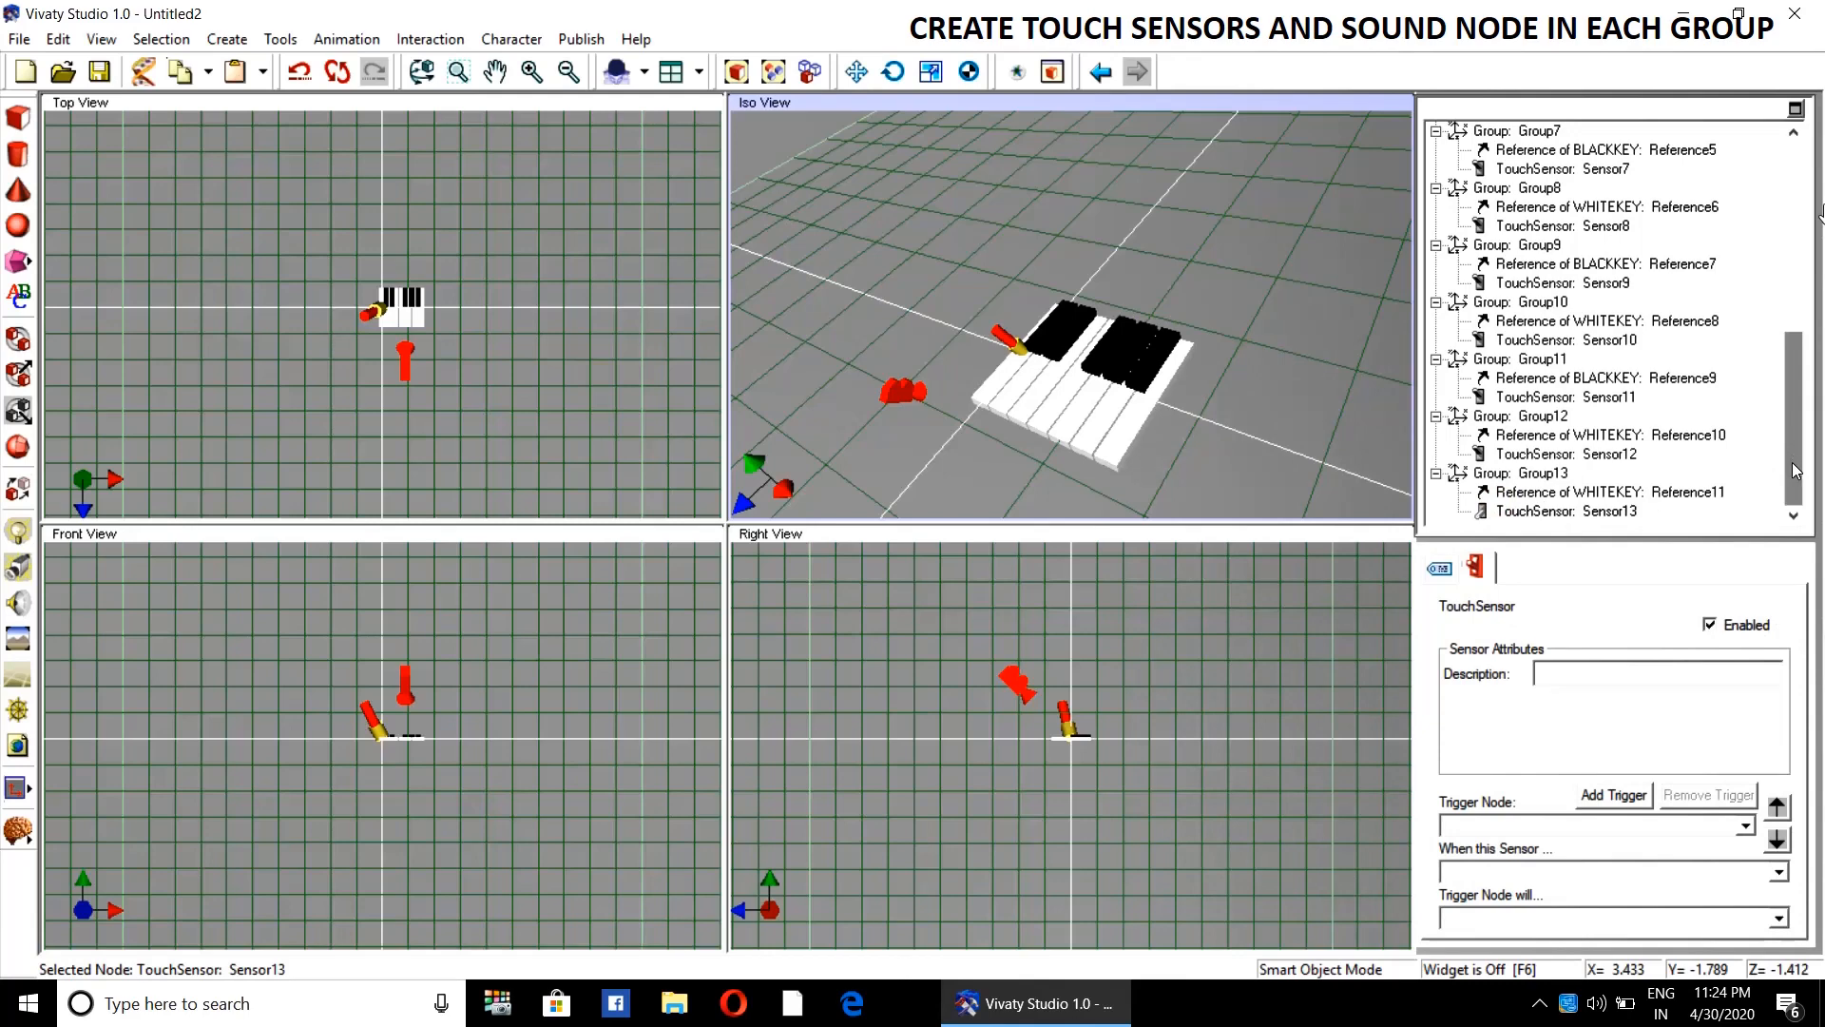
- Create twelve more sound nodes around the piano keys in the Iso view, one for each remaining key group
{"action": "left_click_drag", "start_coordinate": [1794, 473], "coordinate": [1806, 268]}
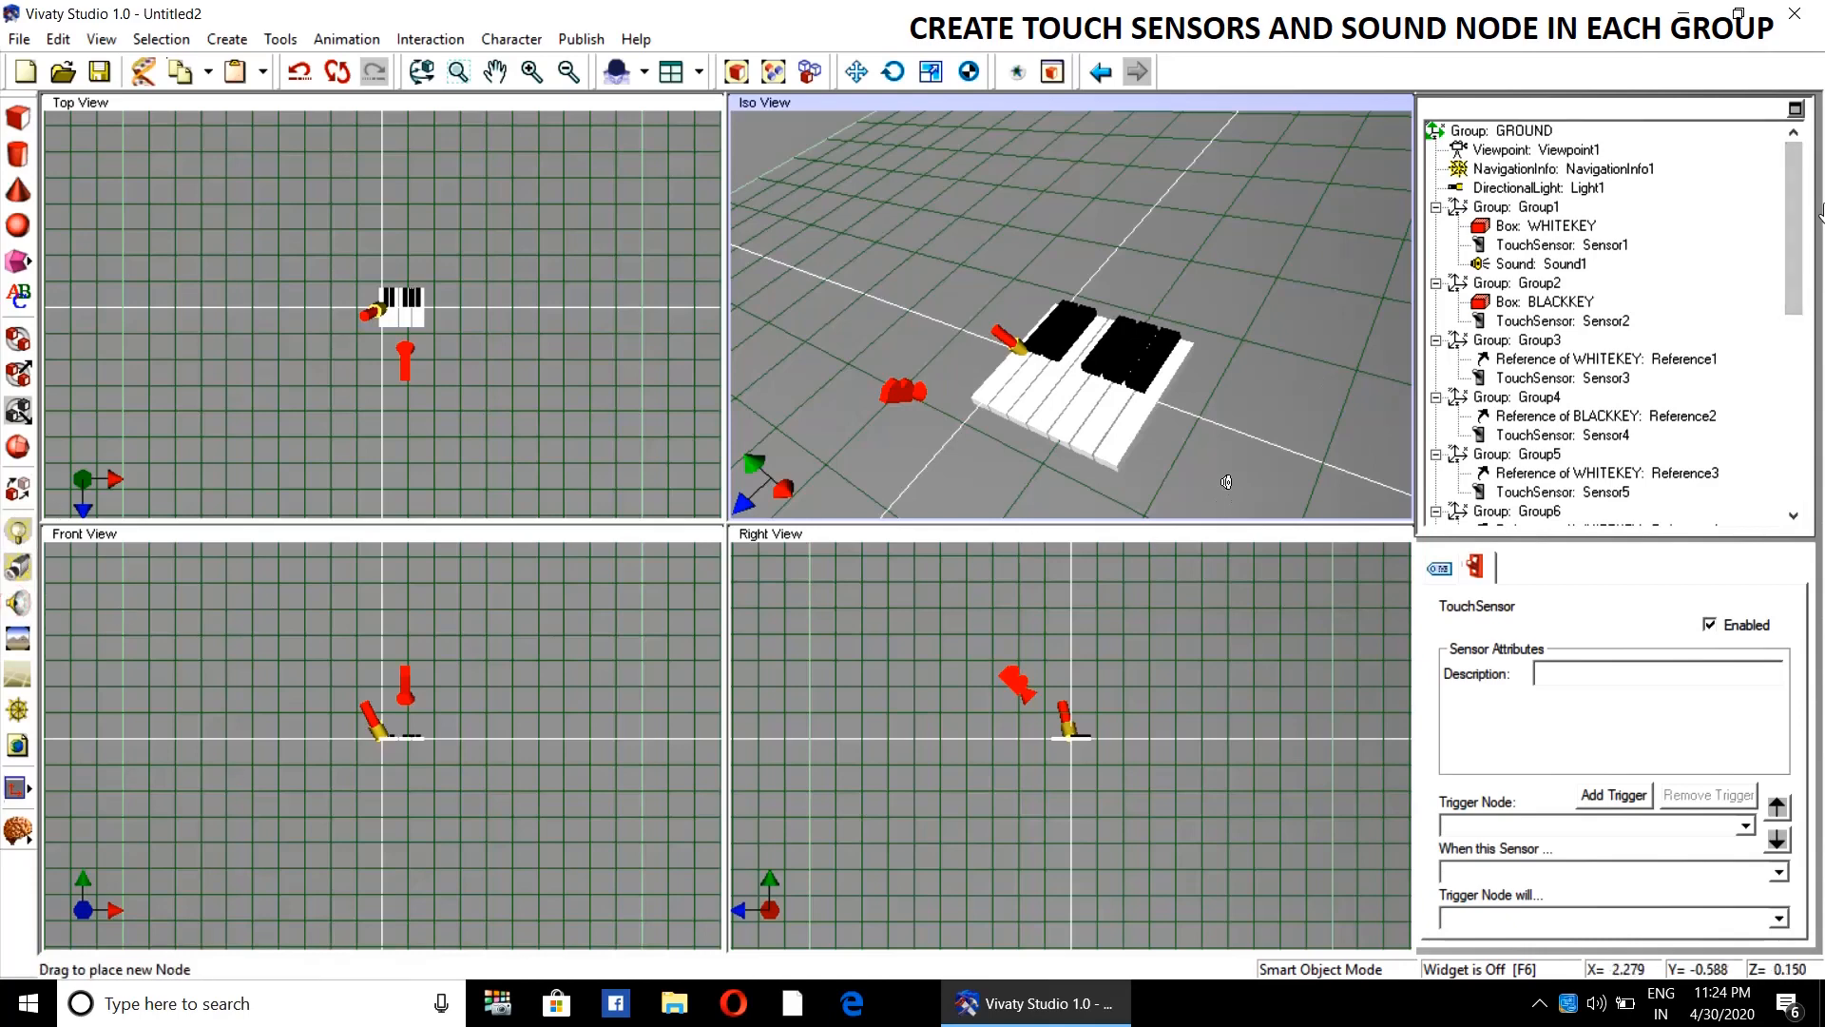
{"action": "left_click", "coordinate": [18, 602]}
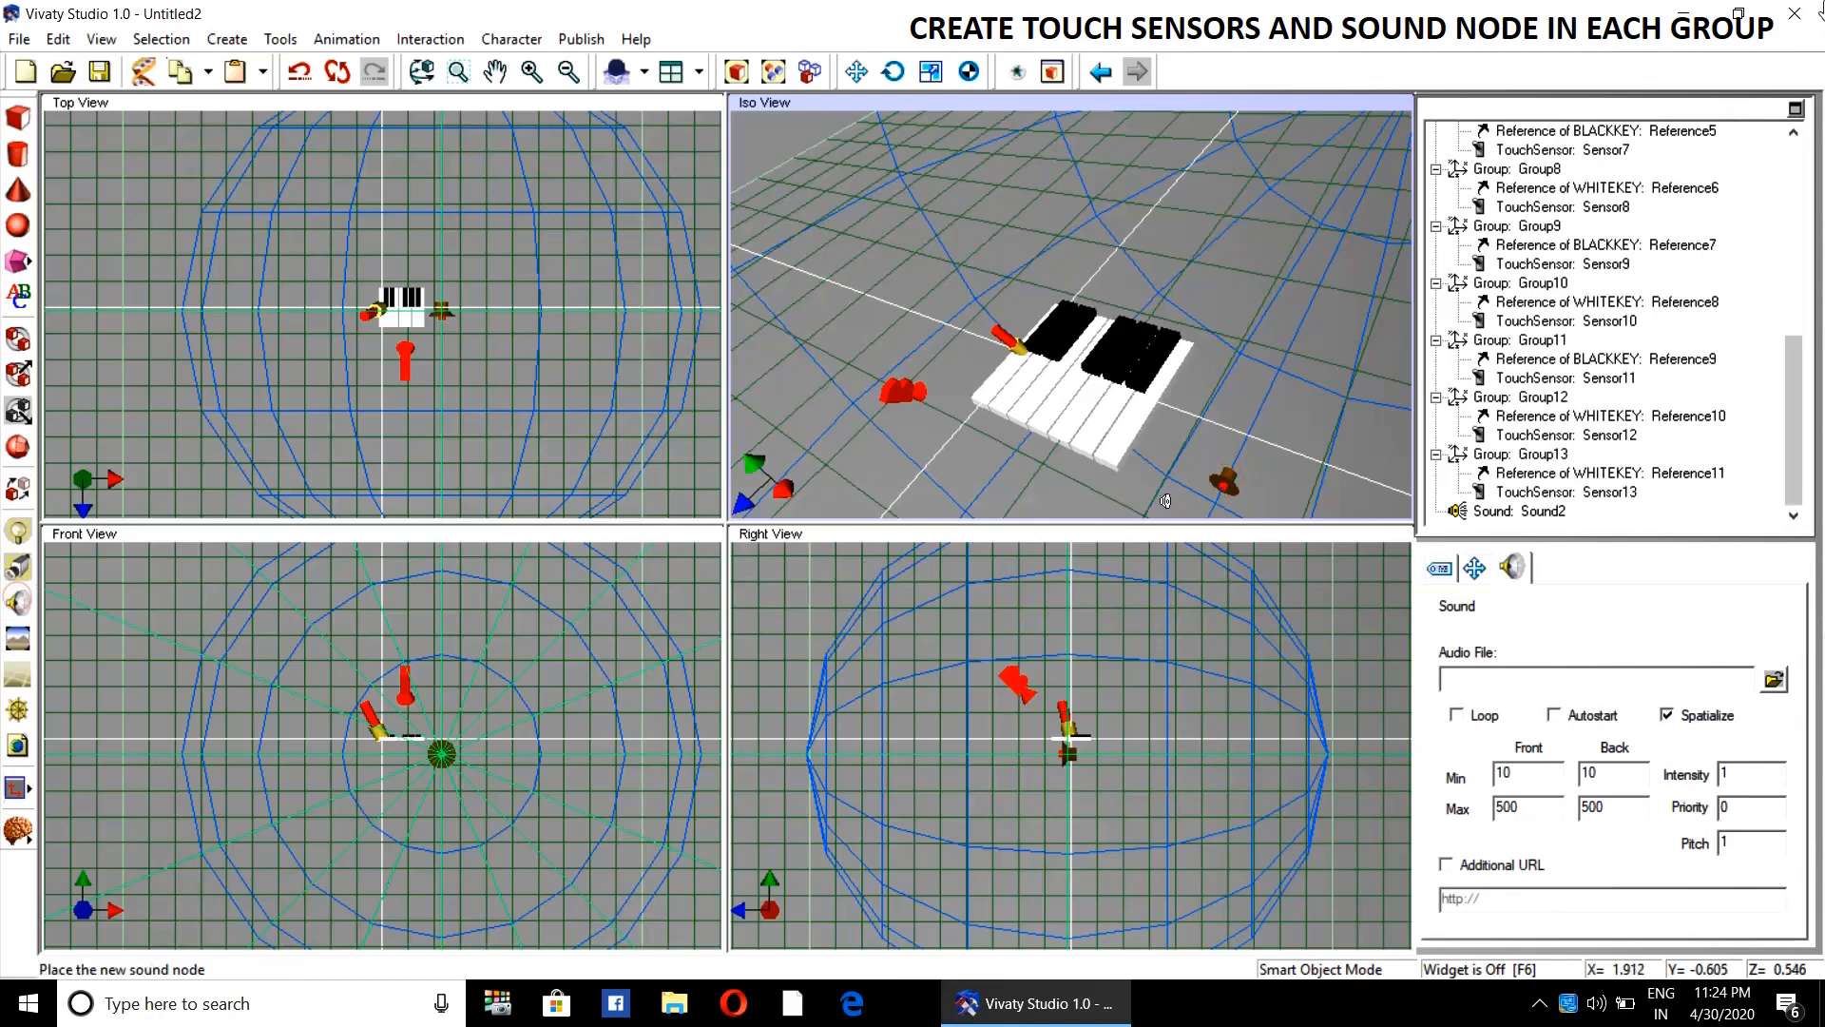
{"action": "left_click", "coordinate": [18, 602]}
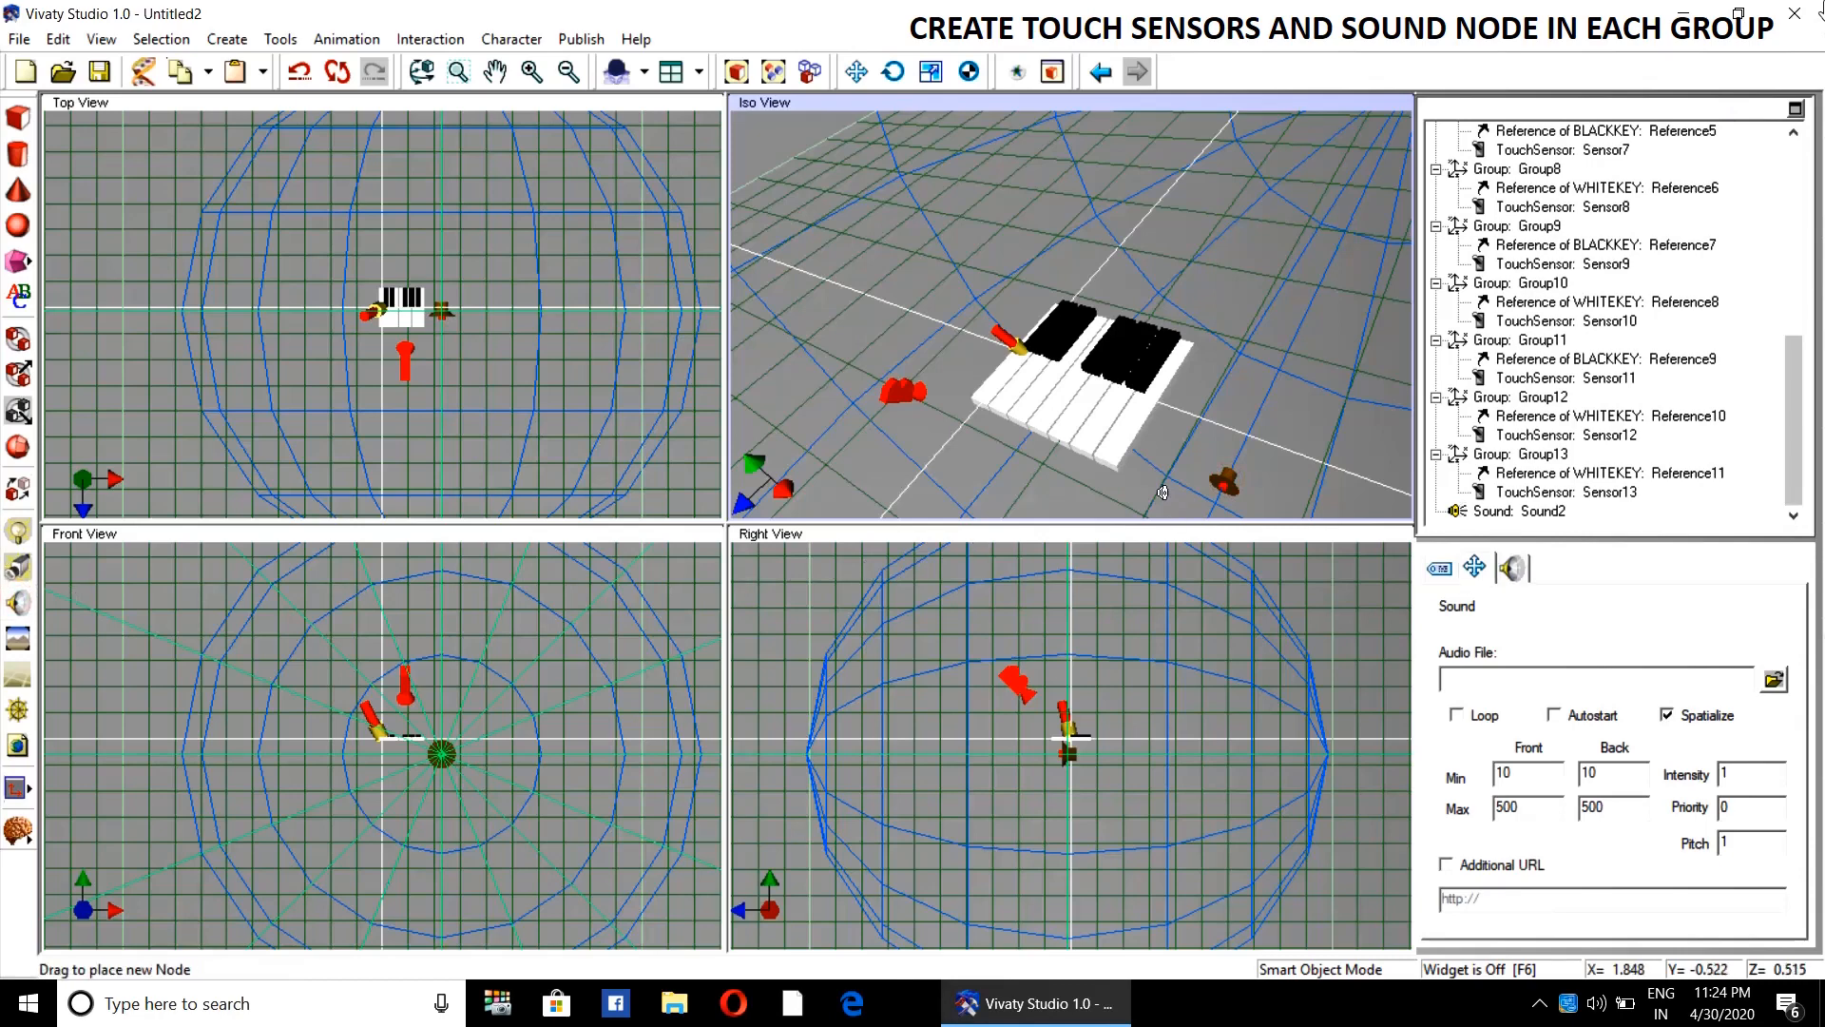
{"action": "left_click", "coordinate": [18, 602]}
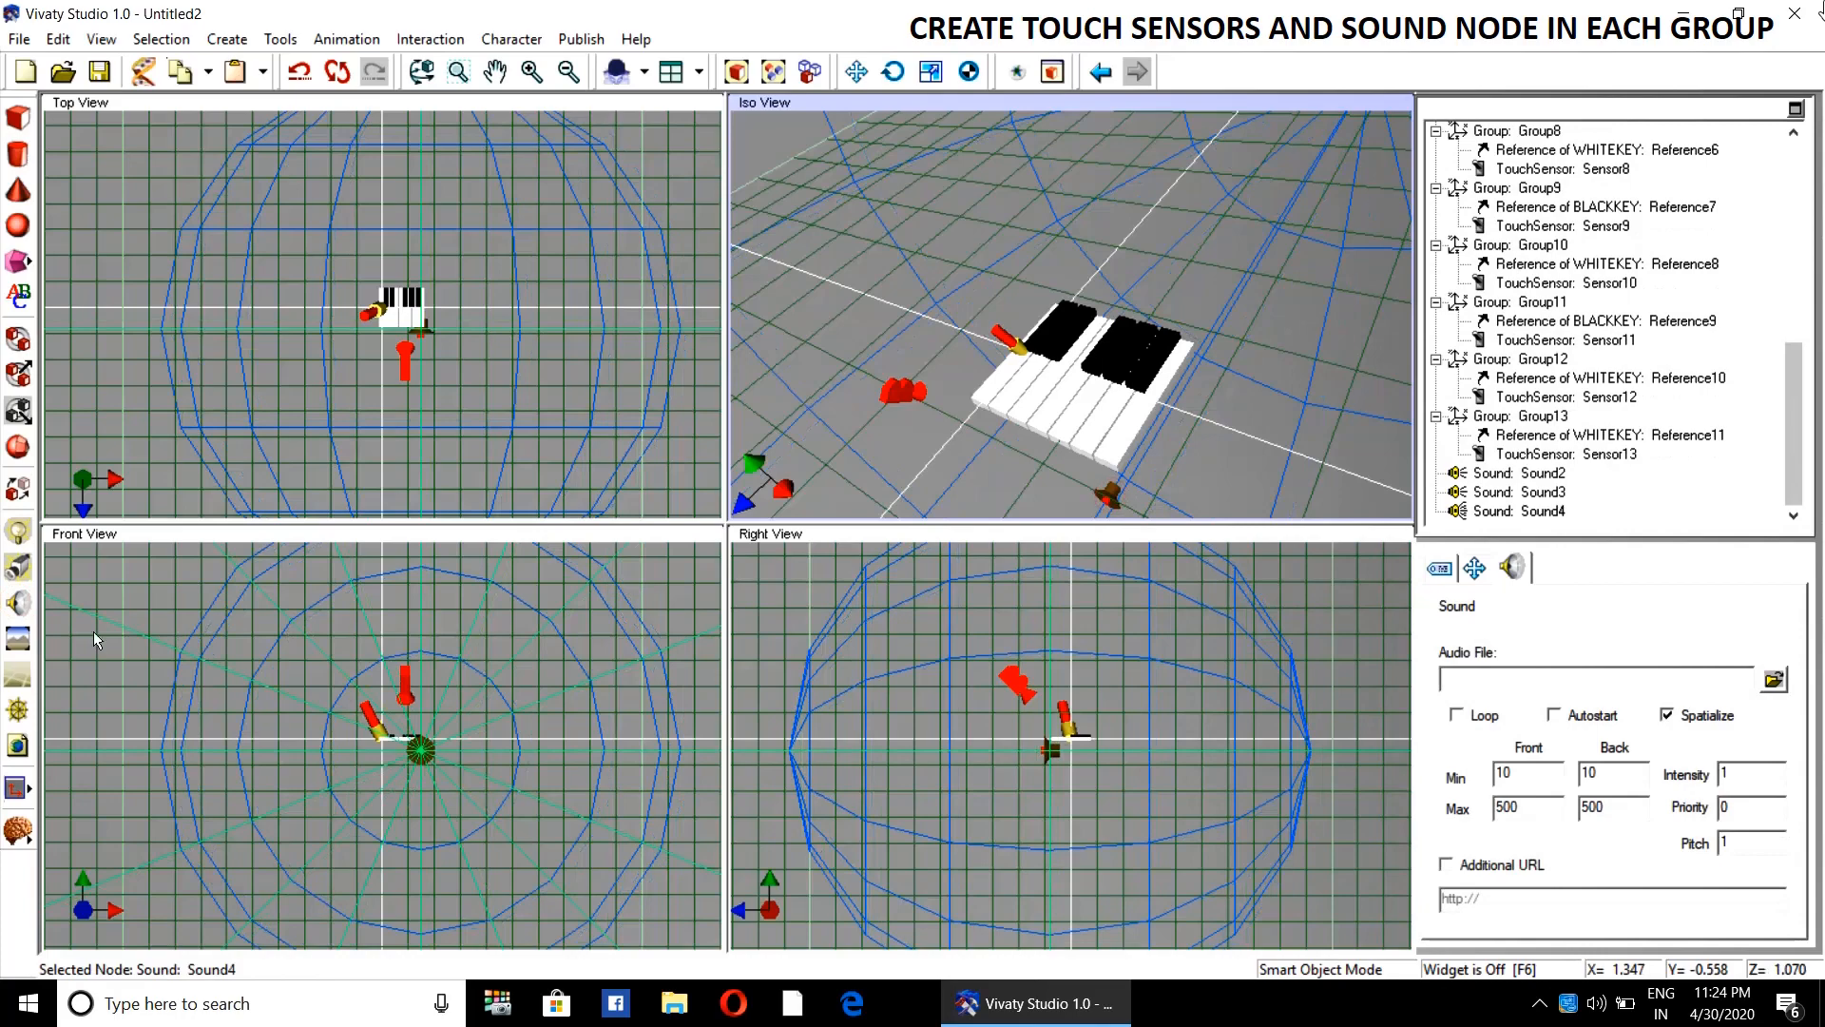
{"action": "left_click", "coordinate": [19, 602]}
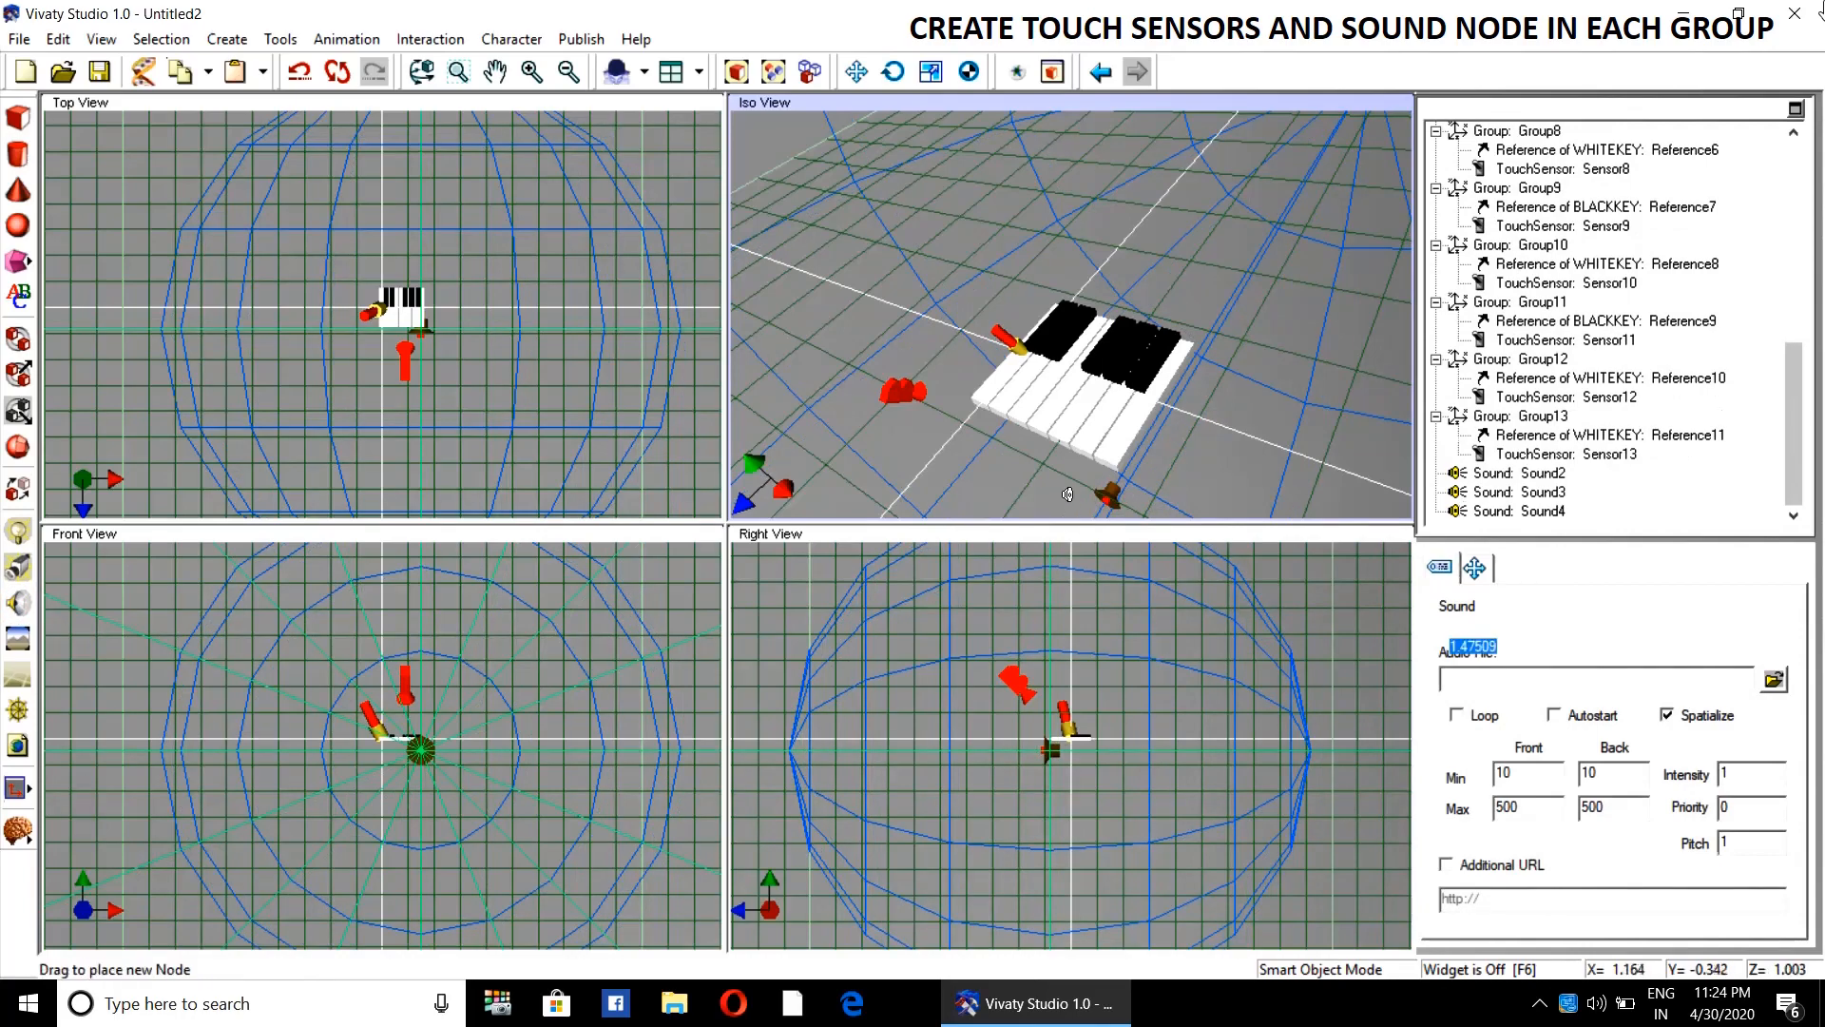
{"action": "left_click", "coordinate": [486, 620]}
{"action": "left_click", "coordinate": [18, 602]}
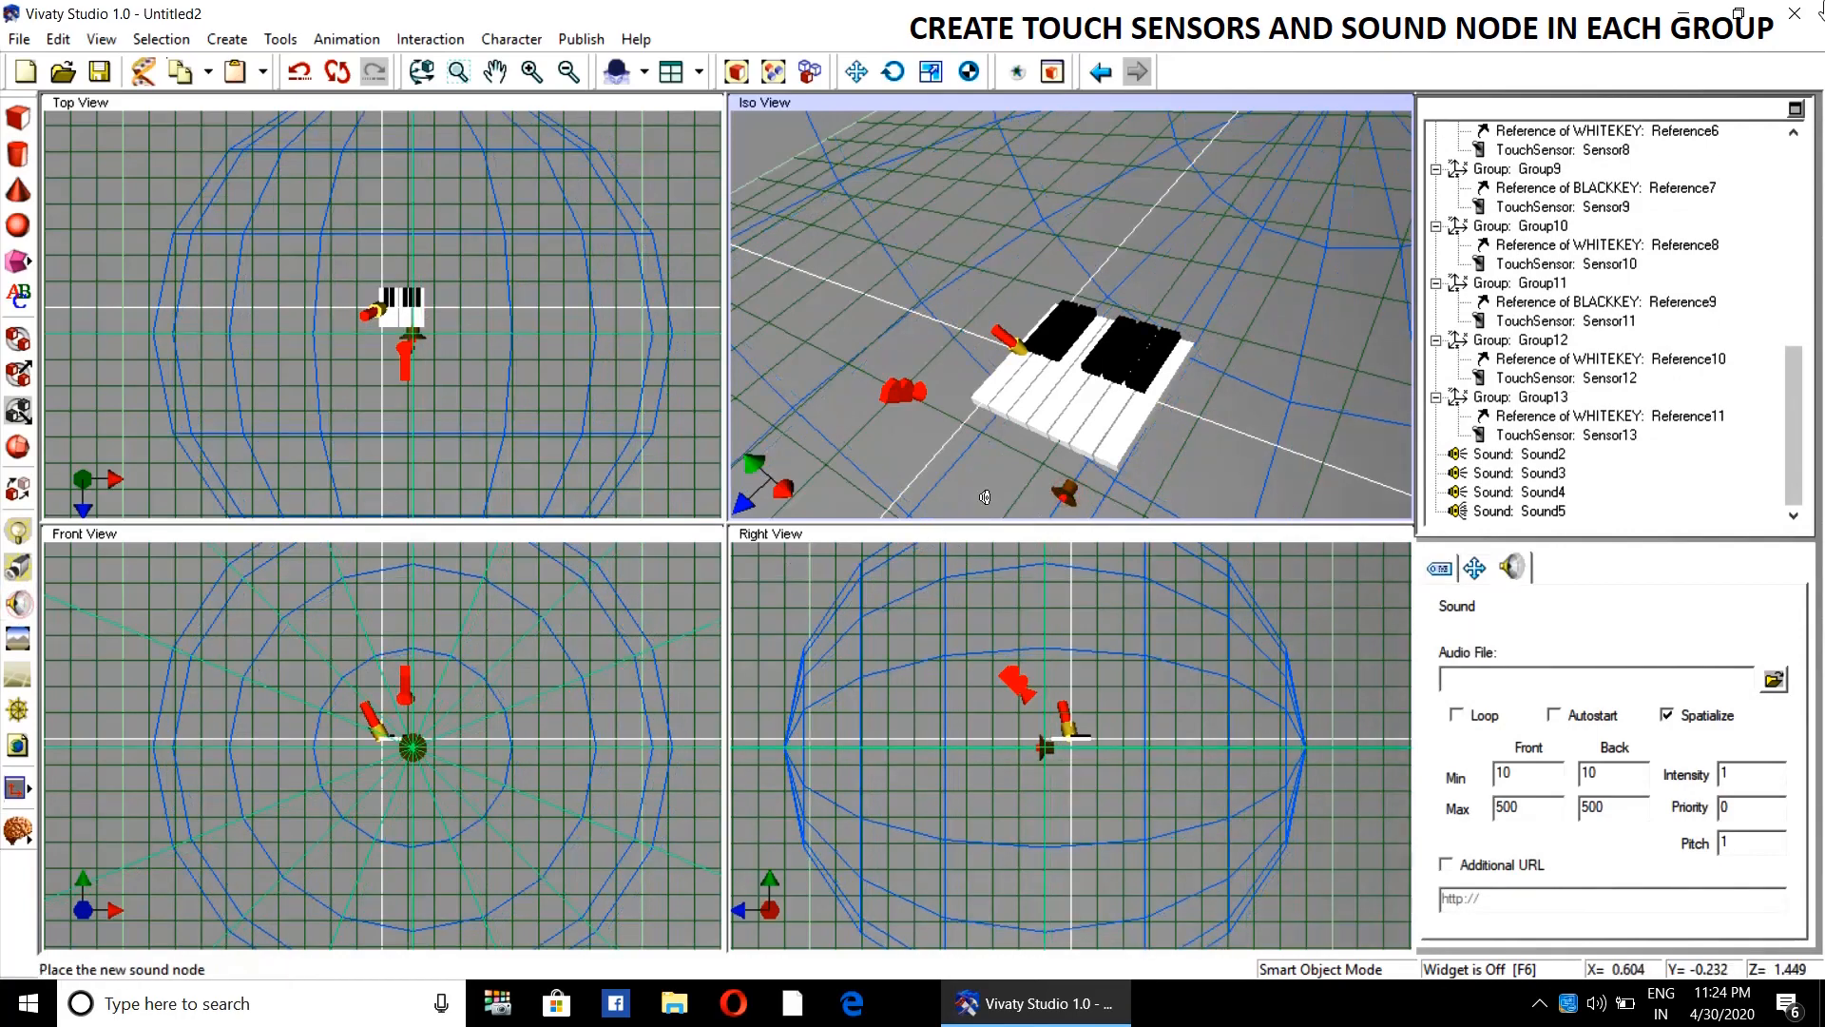
{"action": "left_click", "coordinate": [18, 602]}
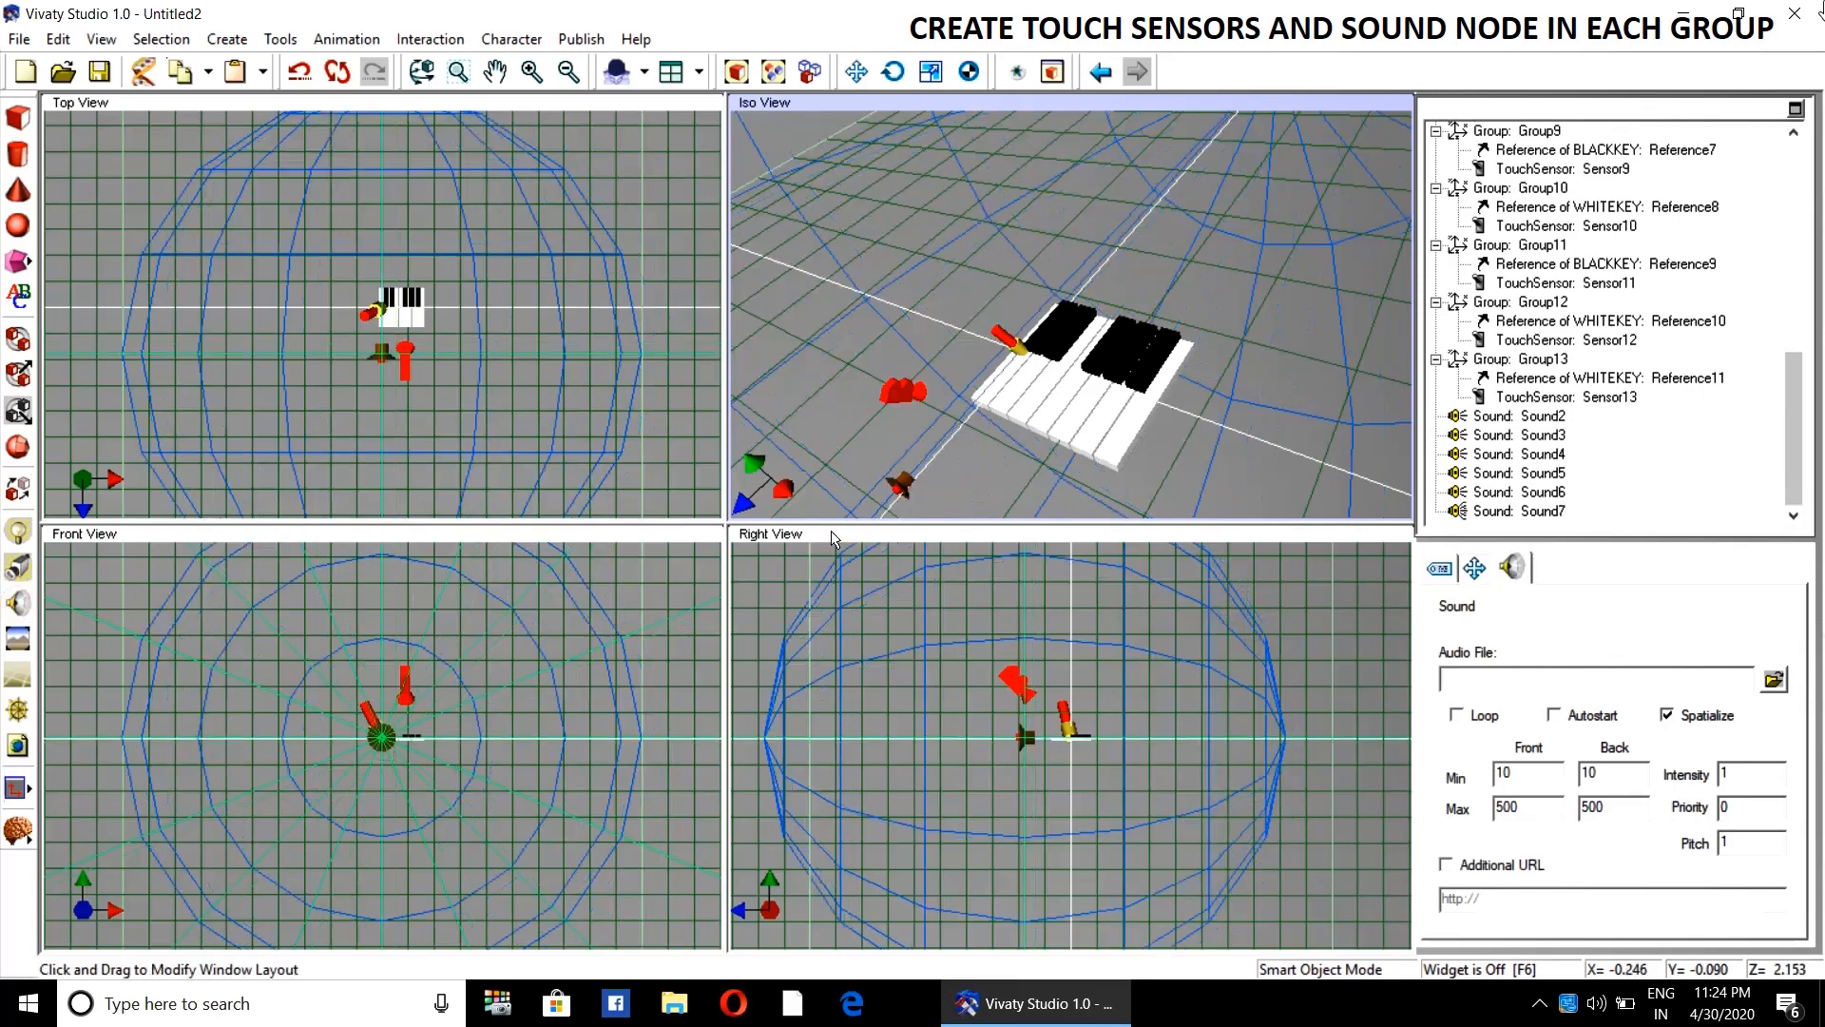
{"action": "left_click", "coordinate": [18, 601]}
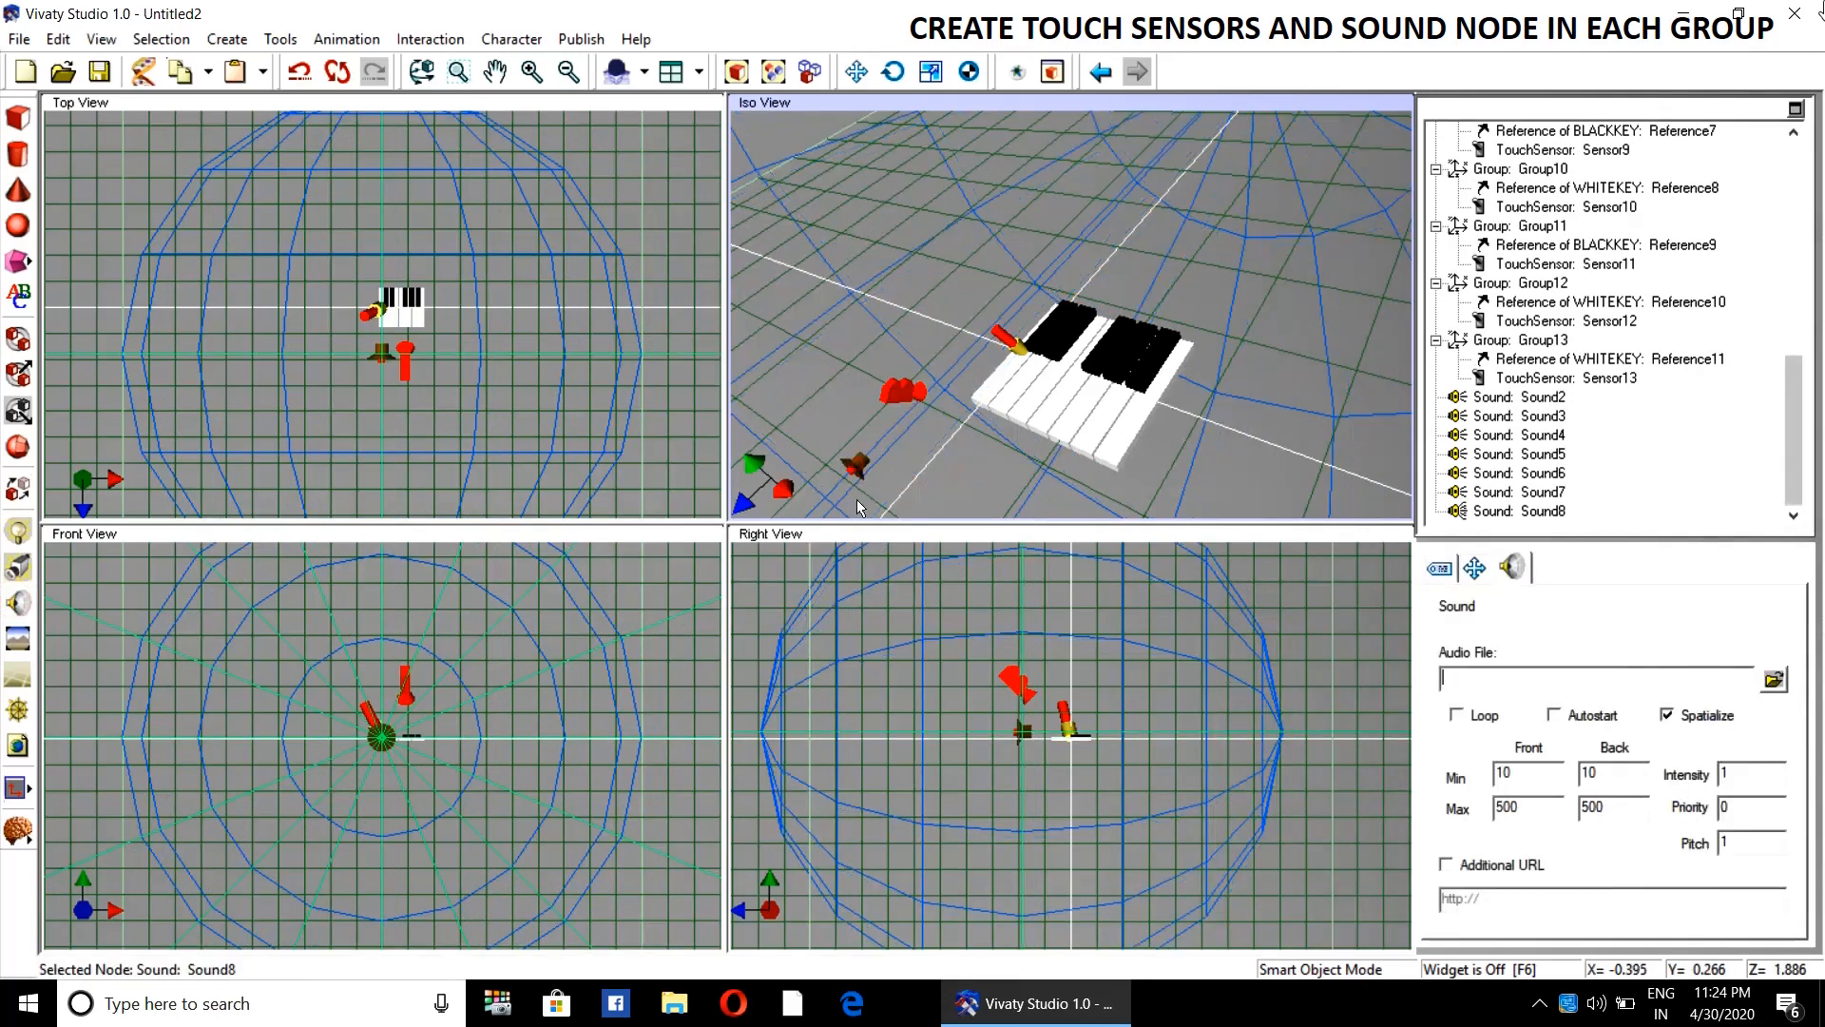
{"action": "left_click", "coordinate": [18, 601]}
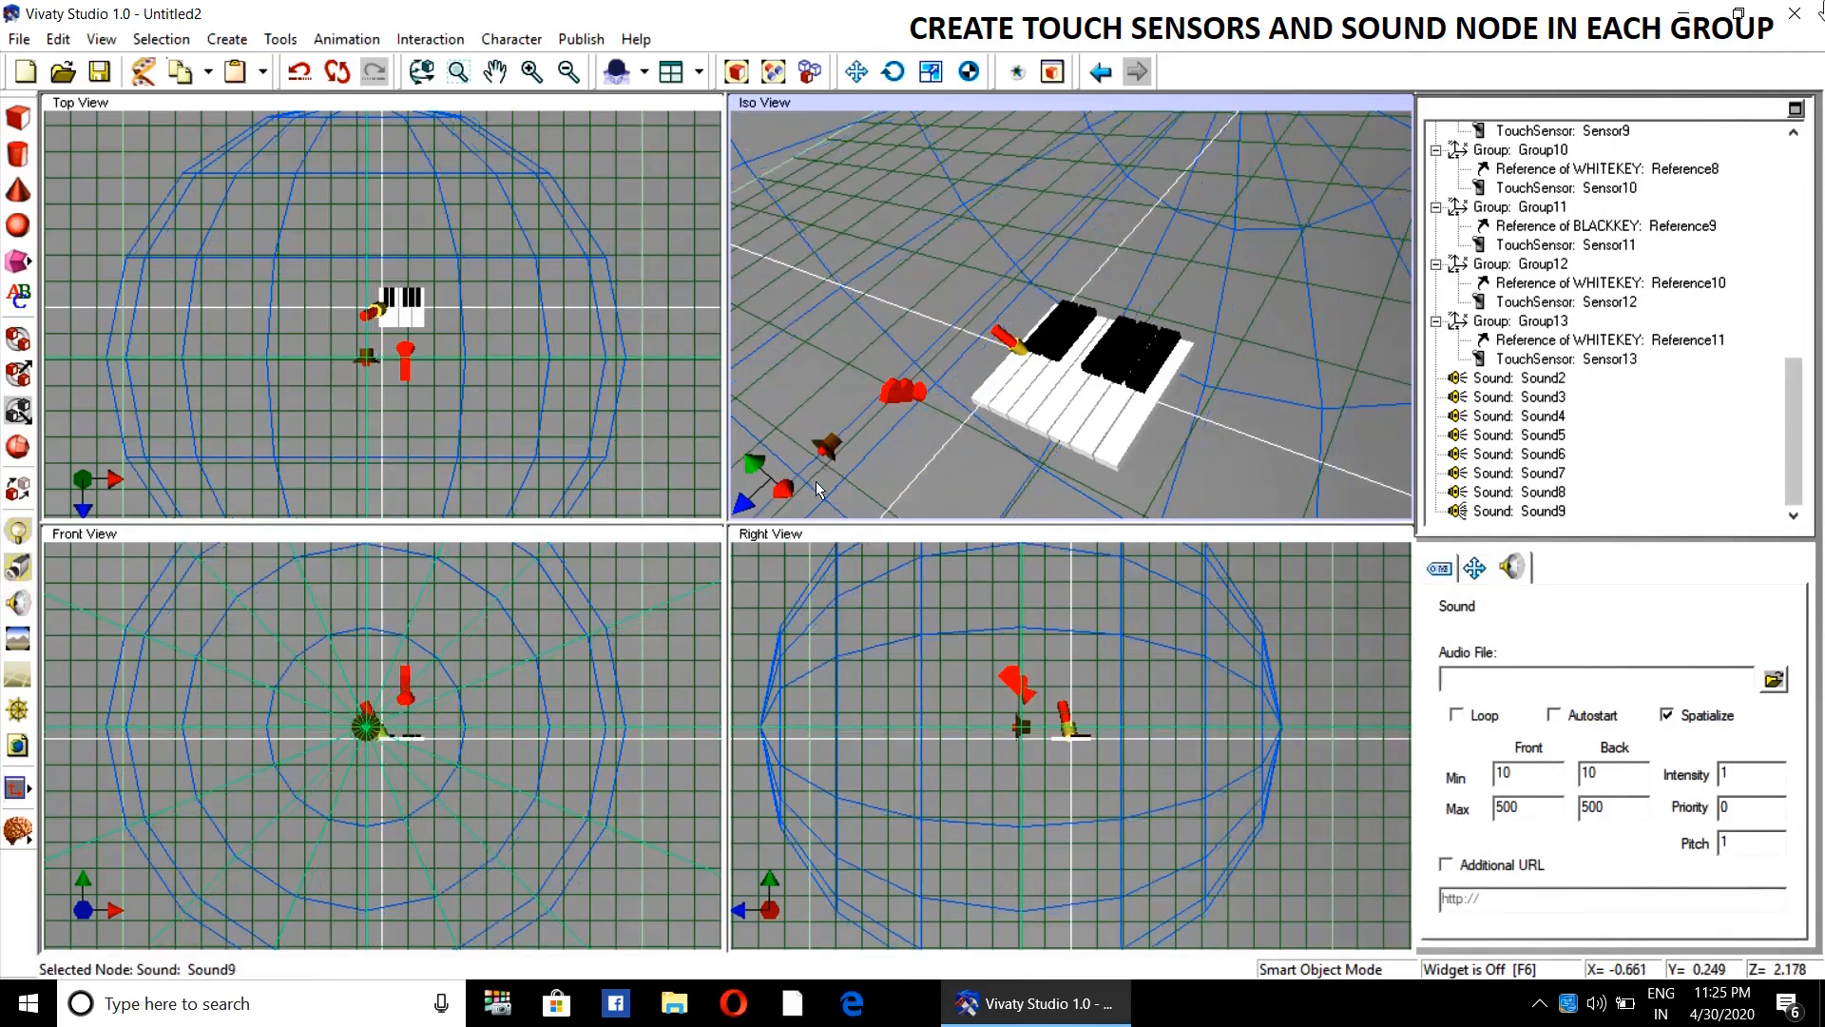
{"action": "left_click", "coordinate": [18, 602]}
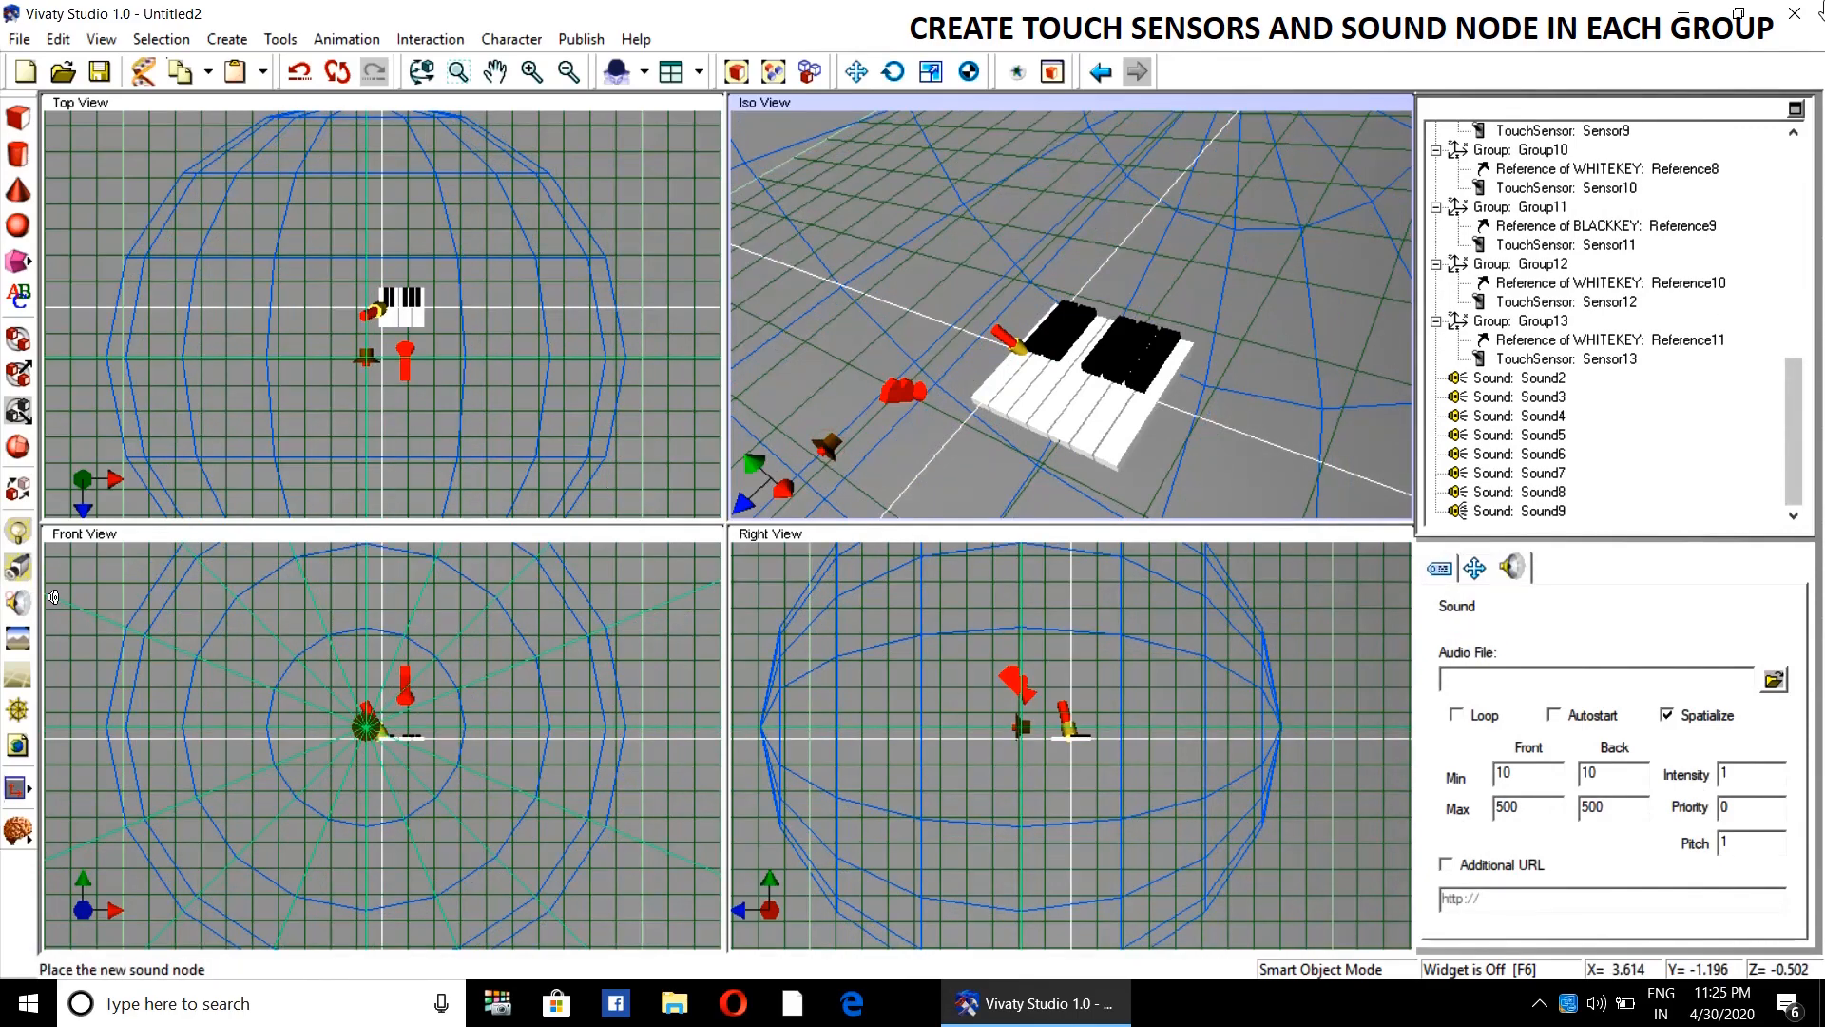
{"action": "left_click", "coordinate": [54, 597]}
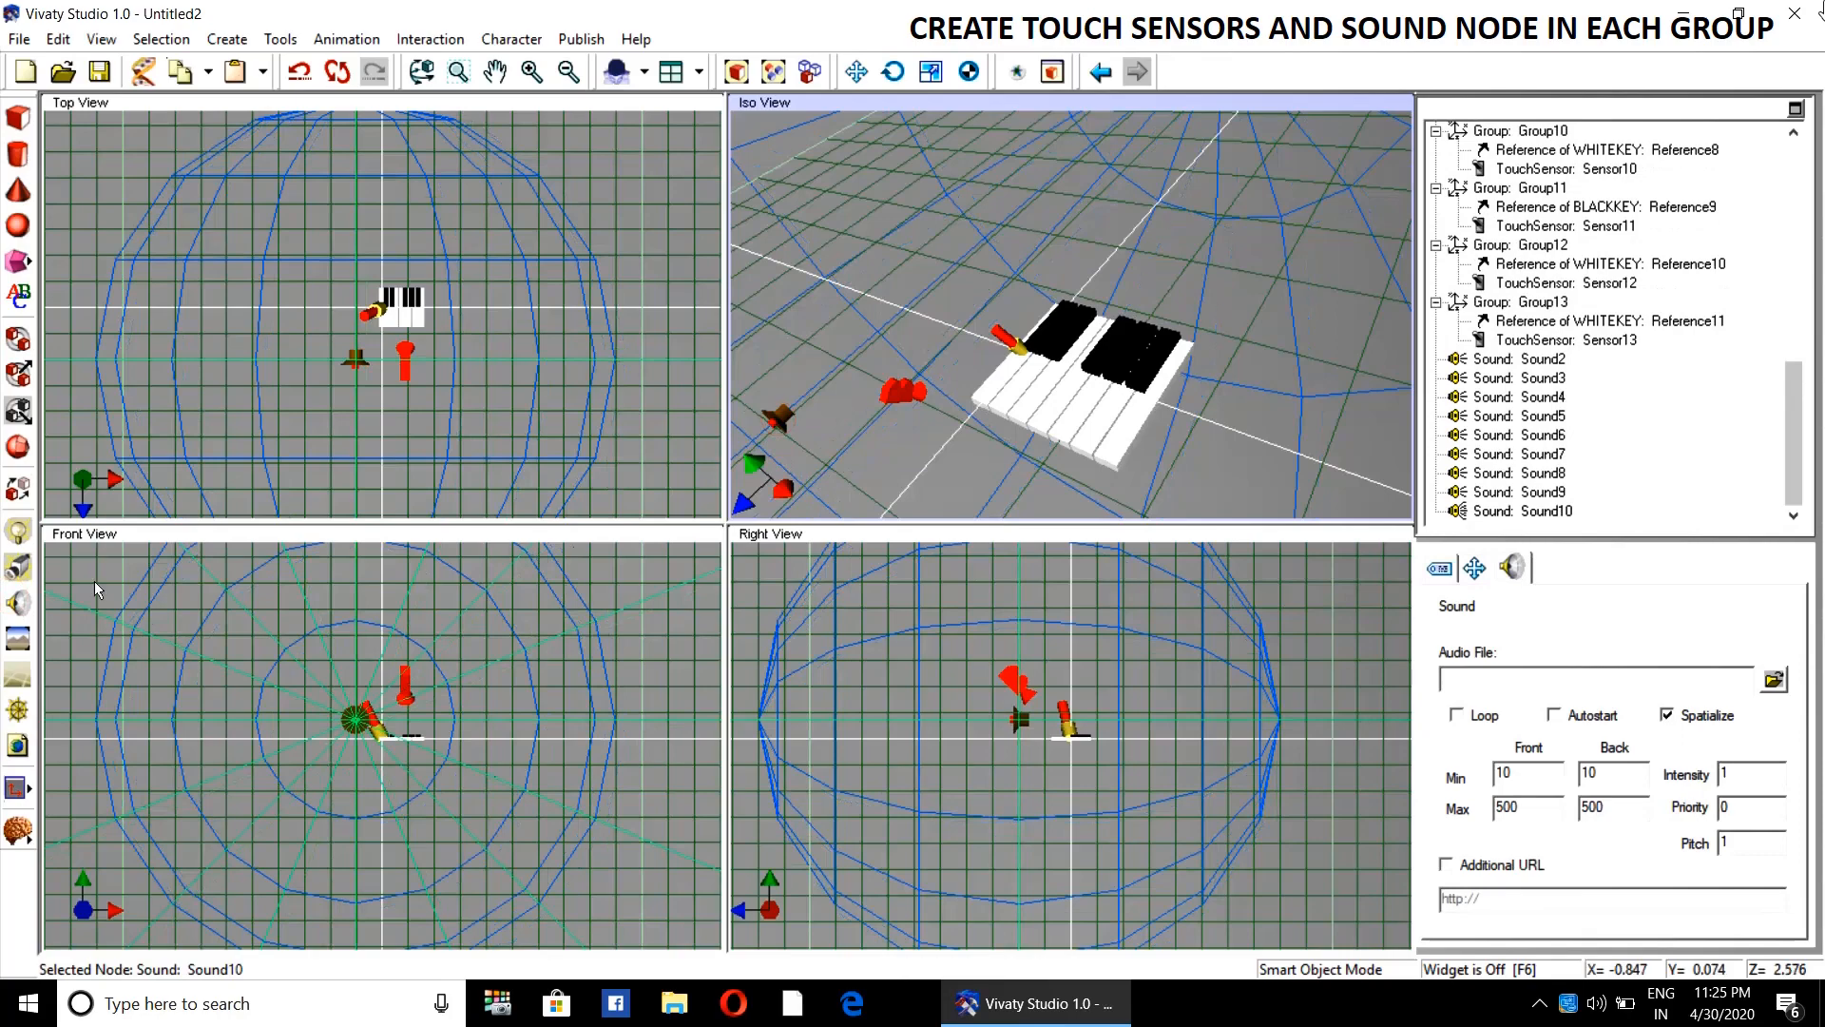
{"action": "left_click", "coordinate": [18, 601]}
{"action": "left_click", "coordinate": [789, 459]}
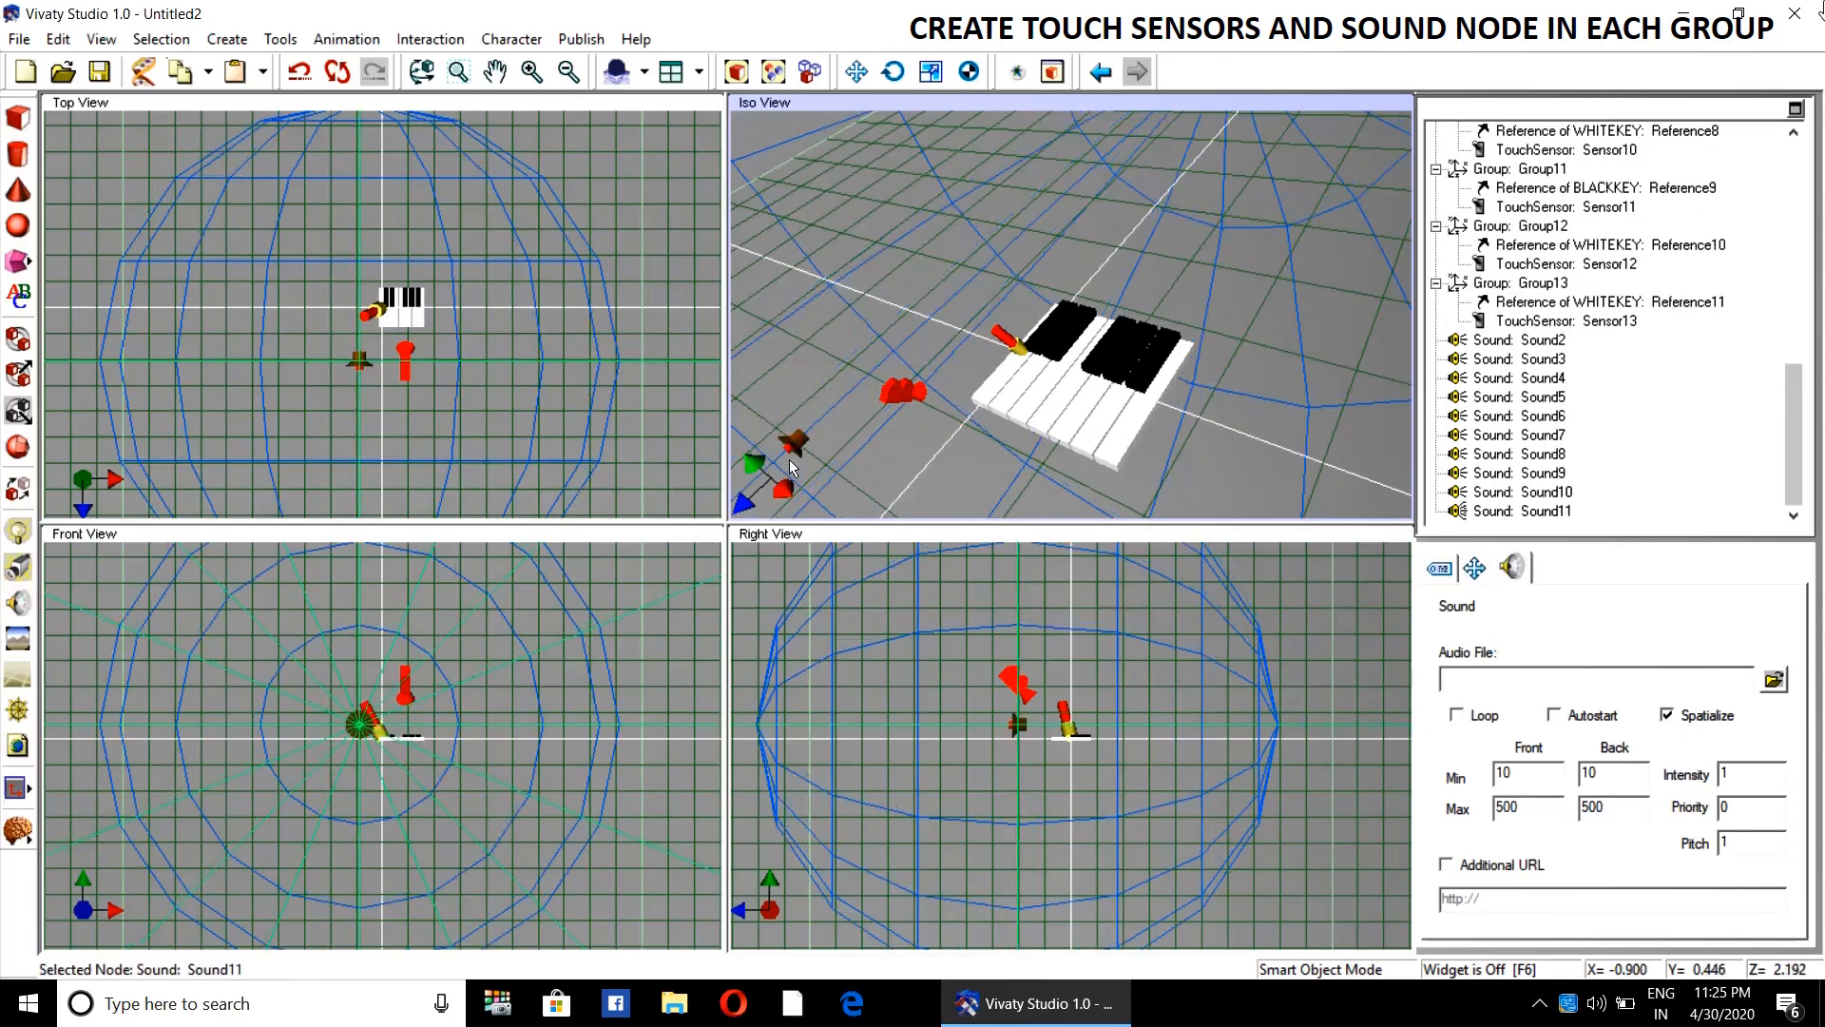
{"action": "left_click", "coordinate": [18, 602]}
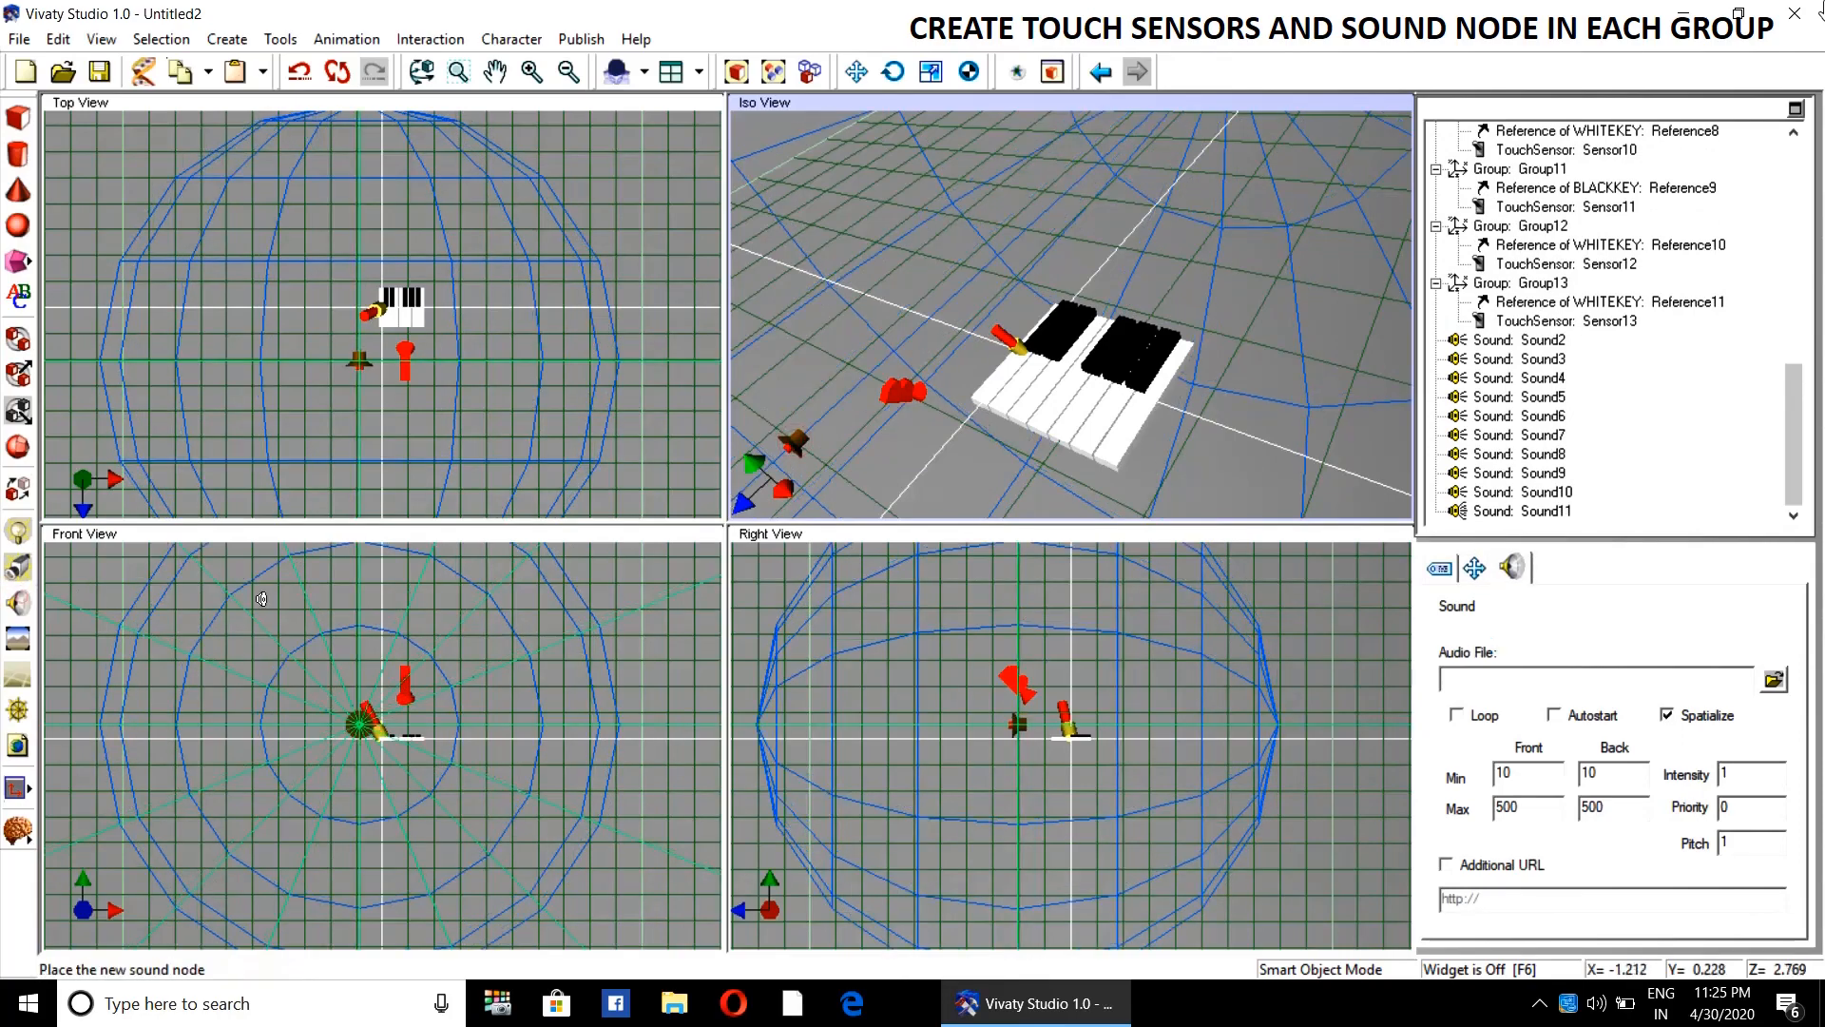
{"action": "left_click", "coordinate": [846, 473]}
{"action": "left_click", "coordinate": [18, 602]}
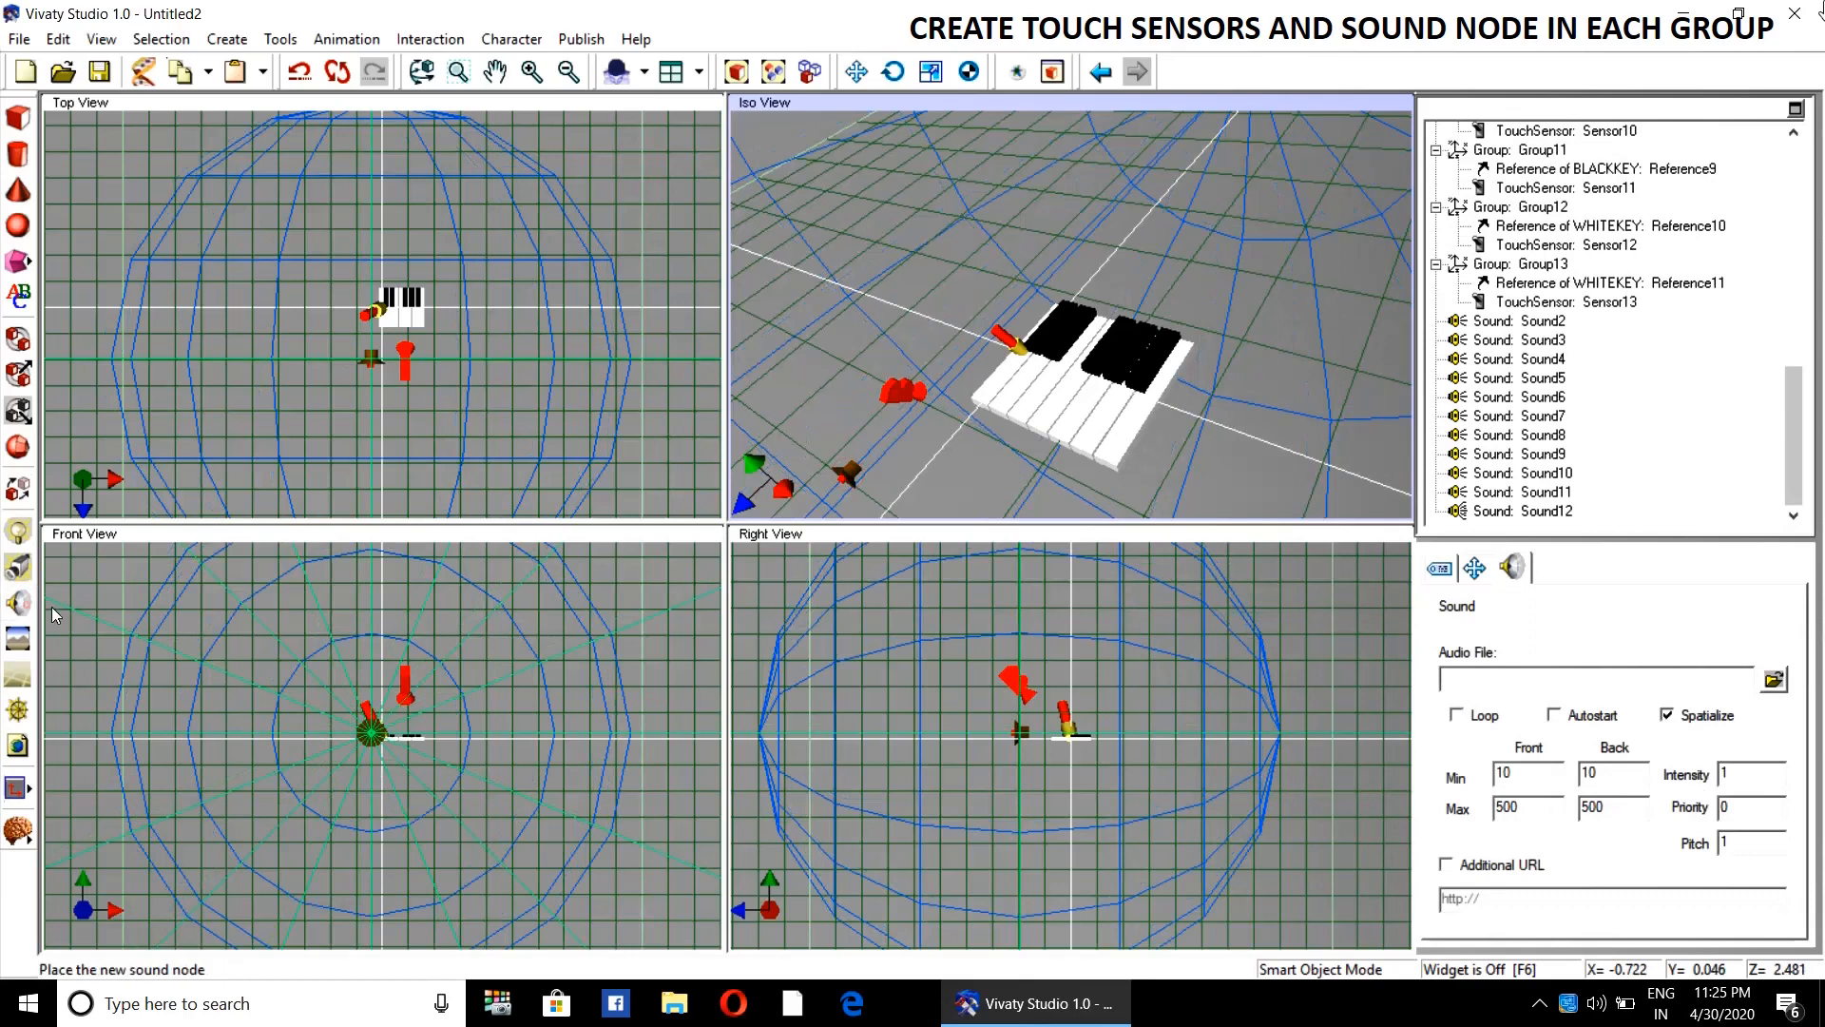
{"action": "left_click", "coordinate": [909, 490]}
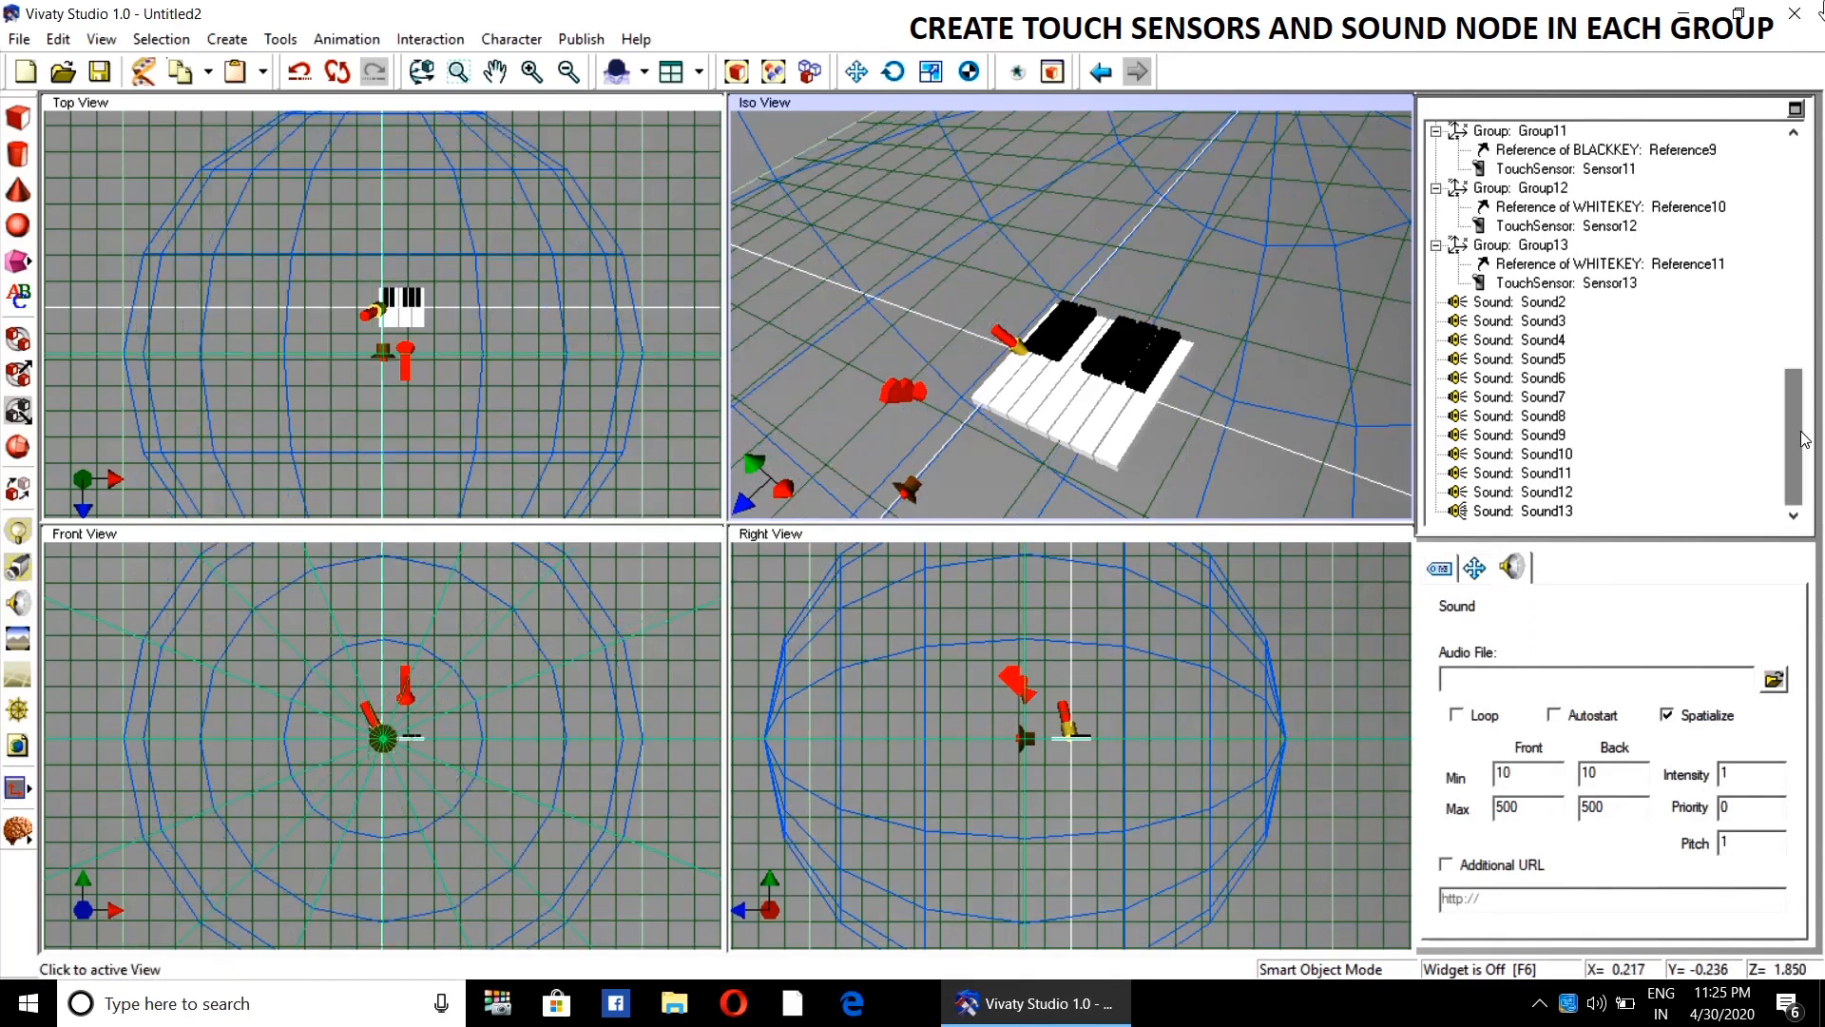
- Move the sound nodes Sound2, Sound3 and Sound4 into Group2, Group3 and Group4 respectively in the scene tree
{"action": "mouse_move", "coordinate": [1801, 435]}
{"action": "left_mouse_down"}
{"action": "mouse_move", "coordinate": [1802, 396]}
{"action": "mouse_move", "coordinate": [1801, 422]}
{"action": "left_mouse_up"}
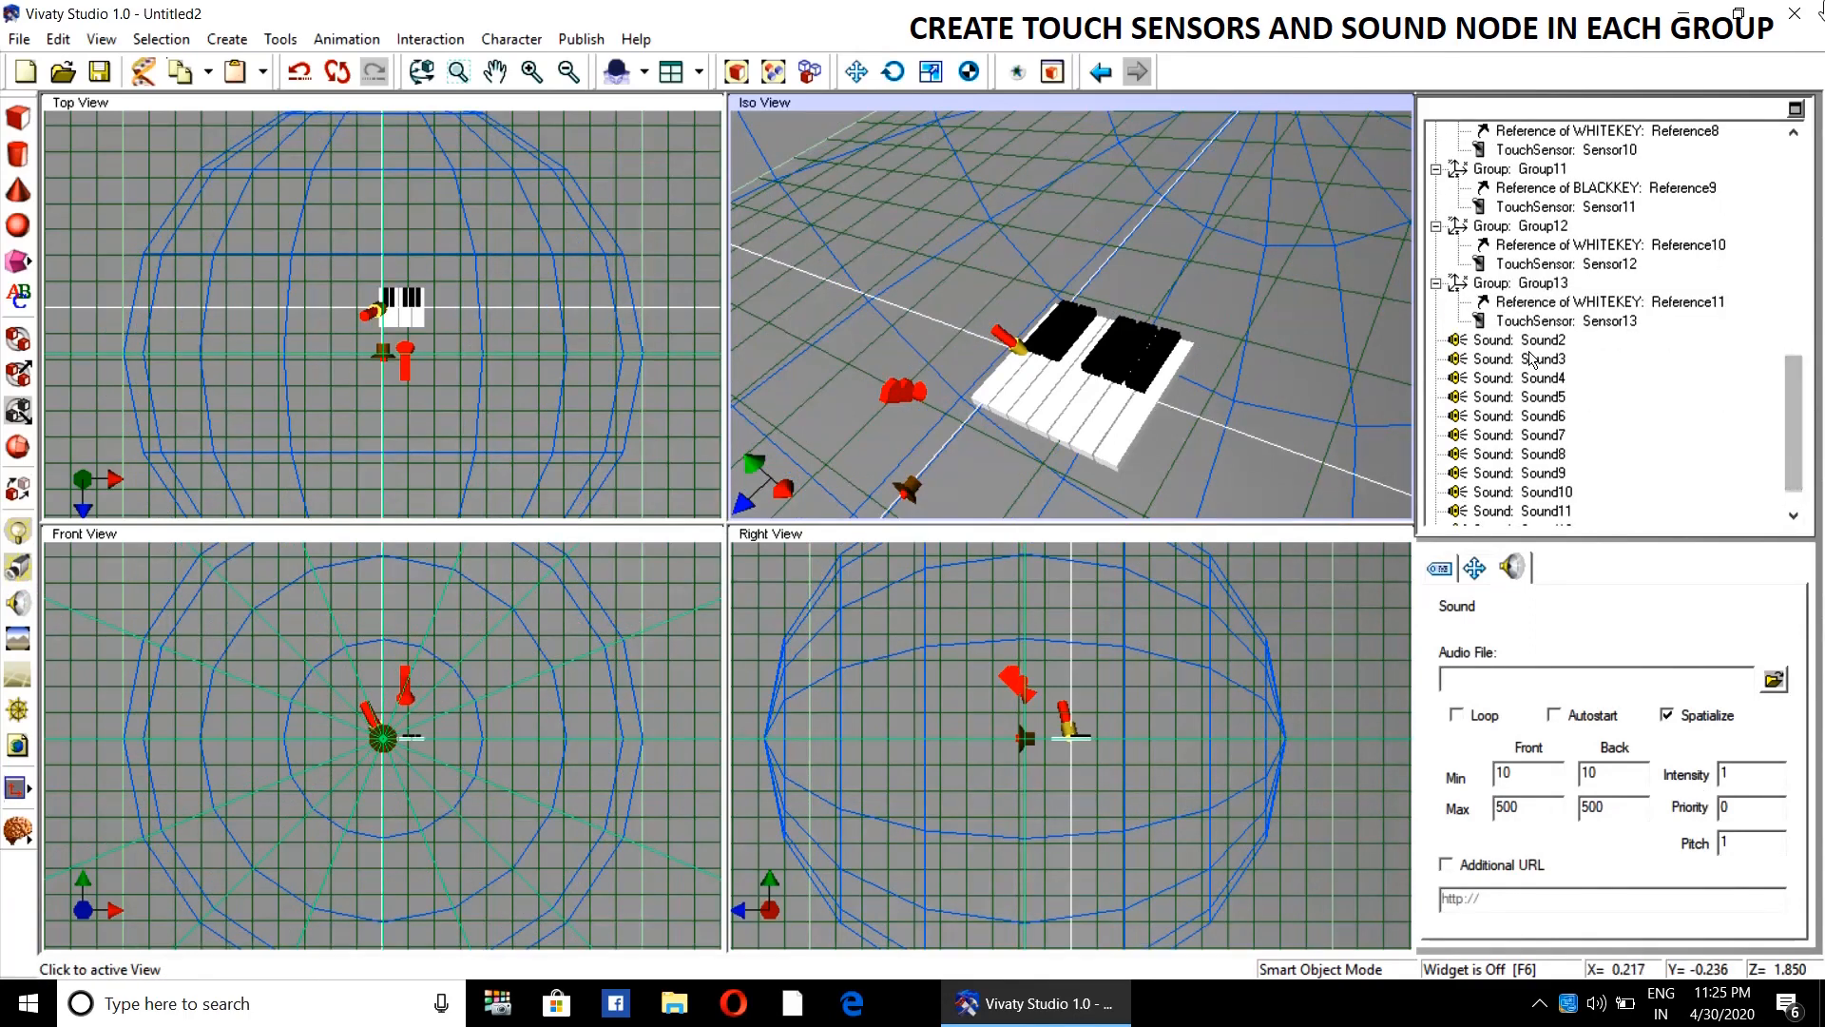
{"action": "mouse_move", "coordinate": [1528, 344]}
{"action": "left_mouse_down"}
{"action": "mouse_move", "coordinate": [1566, 117]}
{"action": "mouse_move", "coordinate": [1559, 263]}
{"action": "mouse_move", "coordinate": [1550, 132]}
{"action": "mouse_move", "coordinate": [1534, 209]}
{"action": "mouse_move", "coordinate": [1545, 319]}
{"action": "left_mouse_up"}
{"action": "left_click_drag", "start_coordinate": [1792, 226], "coordinate": [1796, 523]}
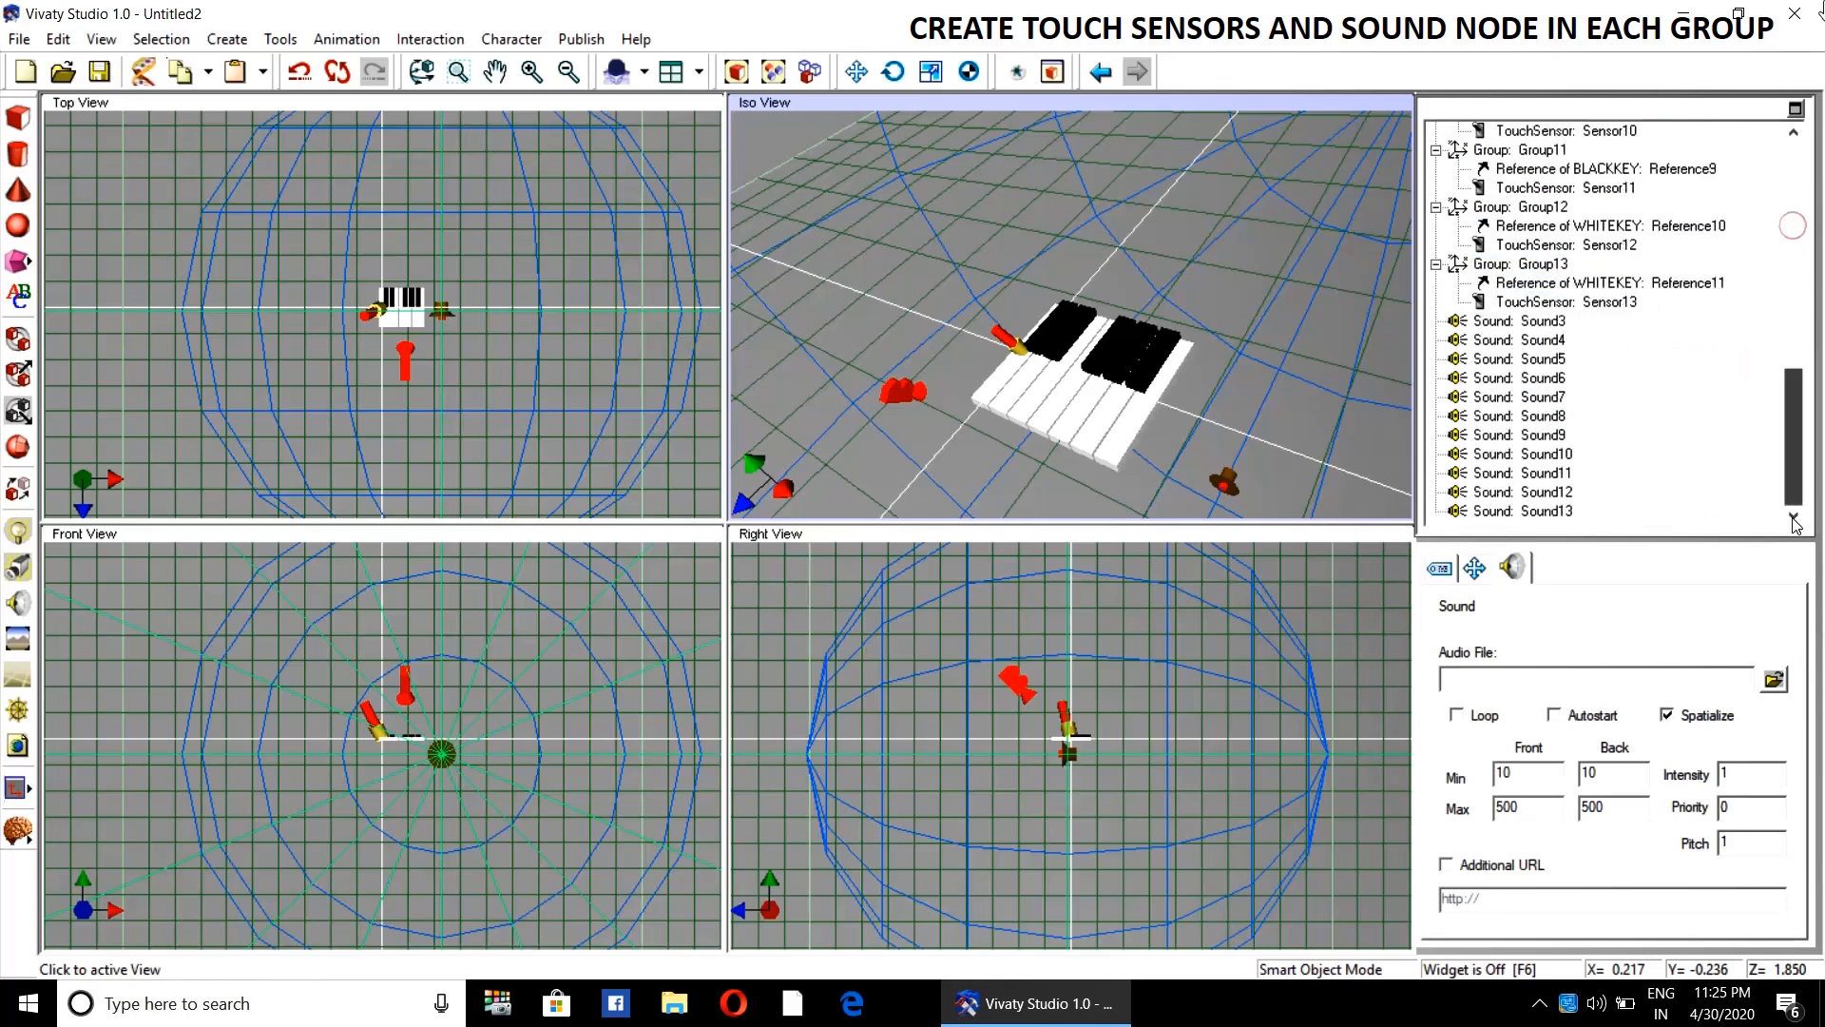
{"action": "left_click_drag", "start_coordinate": [1526, 321], "coordinate": [1545, 180]}
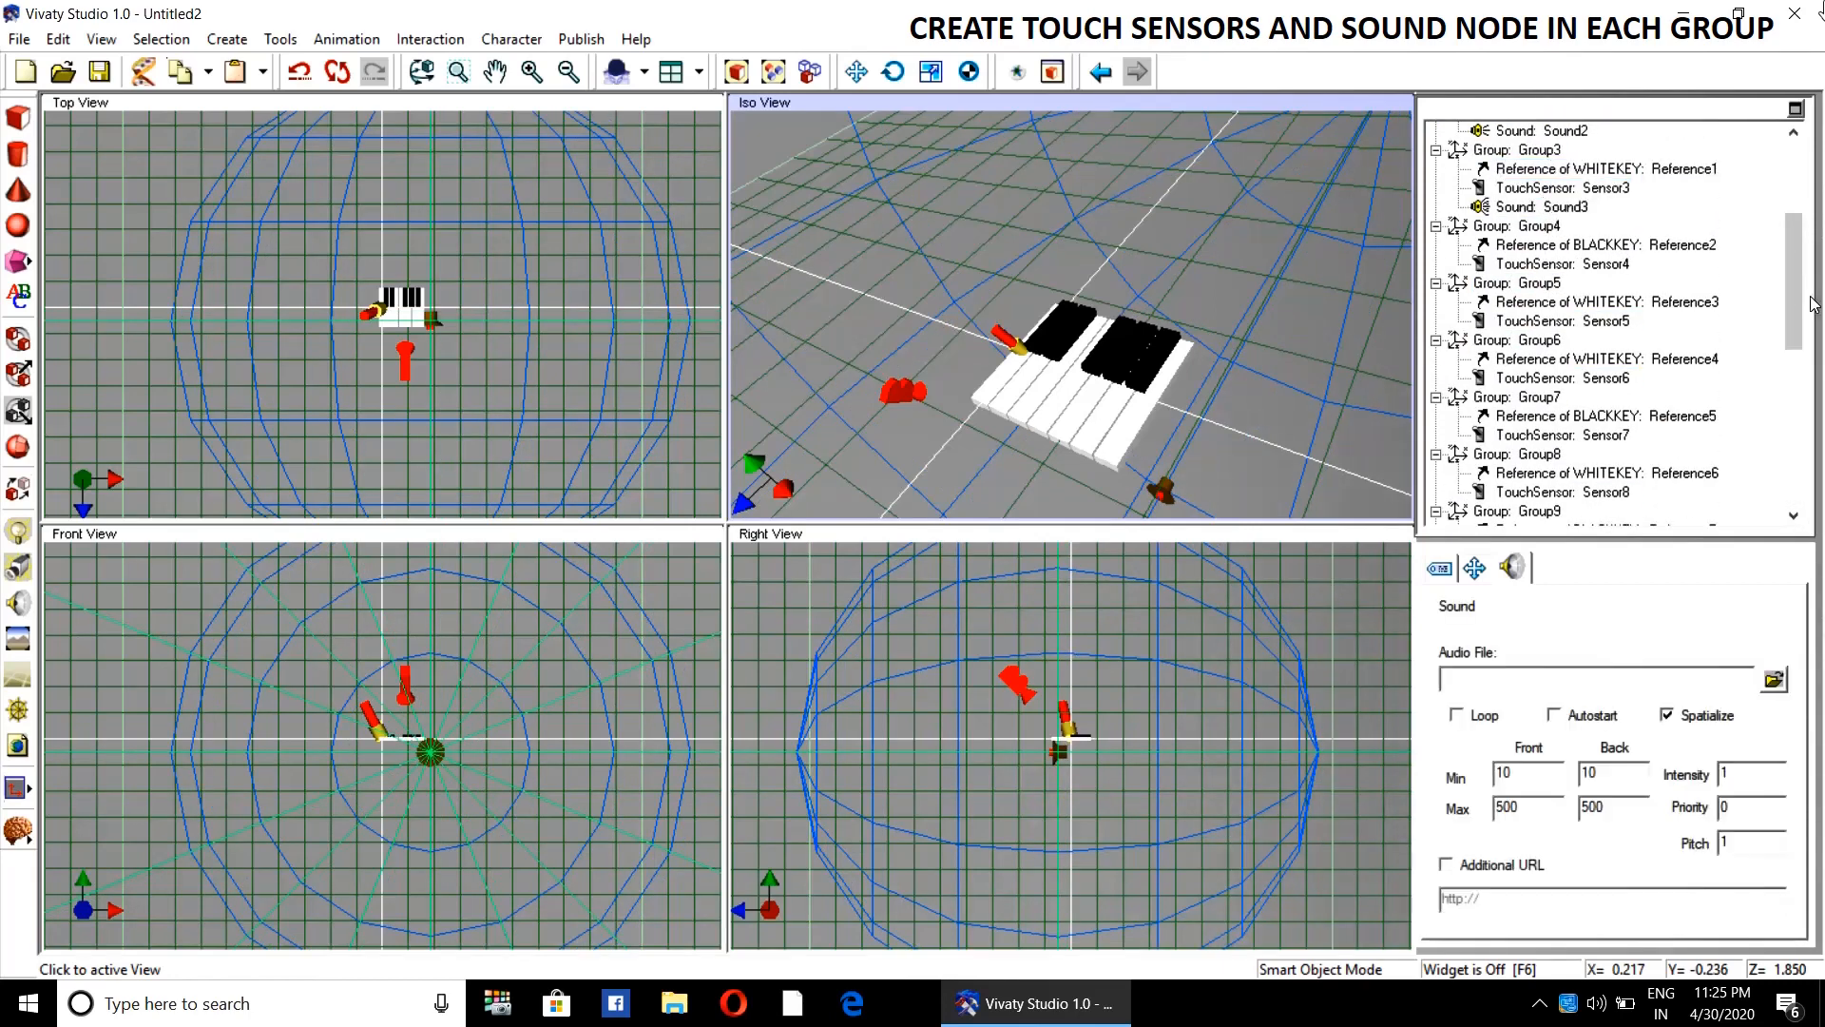
{"action": "left_click_drag", "start_coordinate": [1793, 304], "coordinate": [1794, 461]}
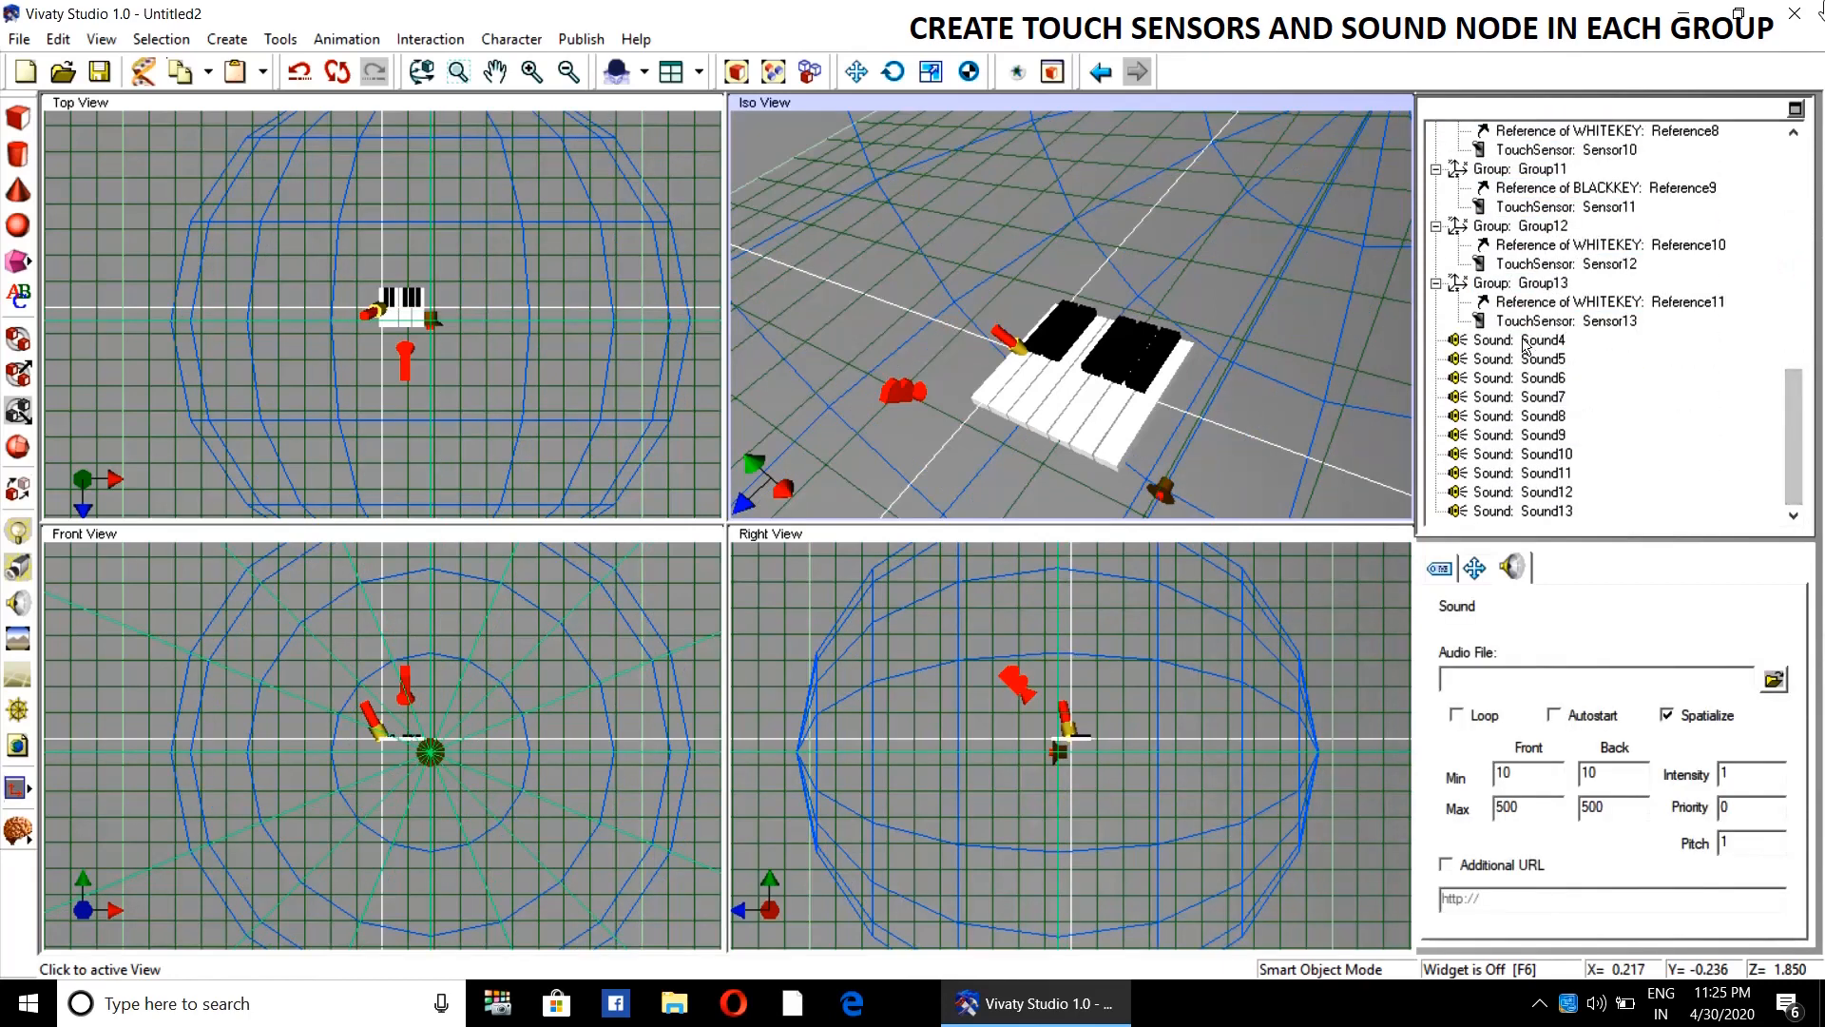
{"action": "left_click_drag", "start_coordinate": [1526, 342], "coordinate": [1554, 171]}
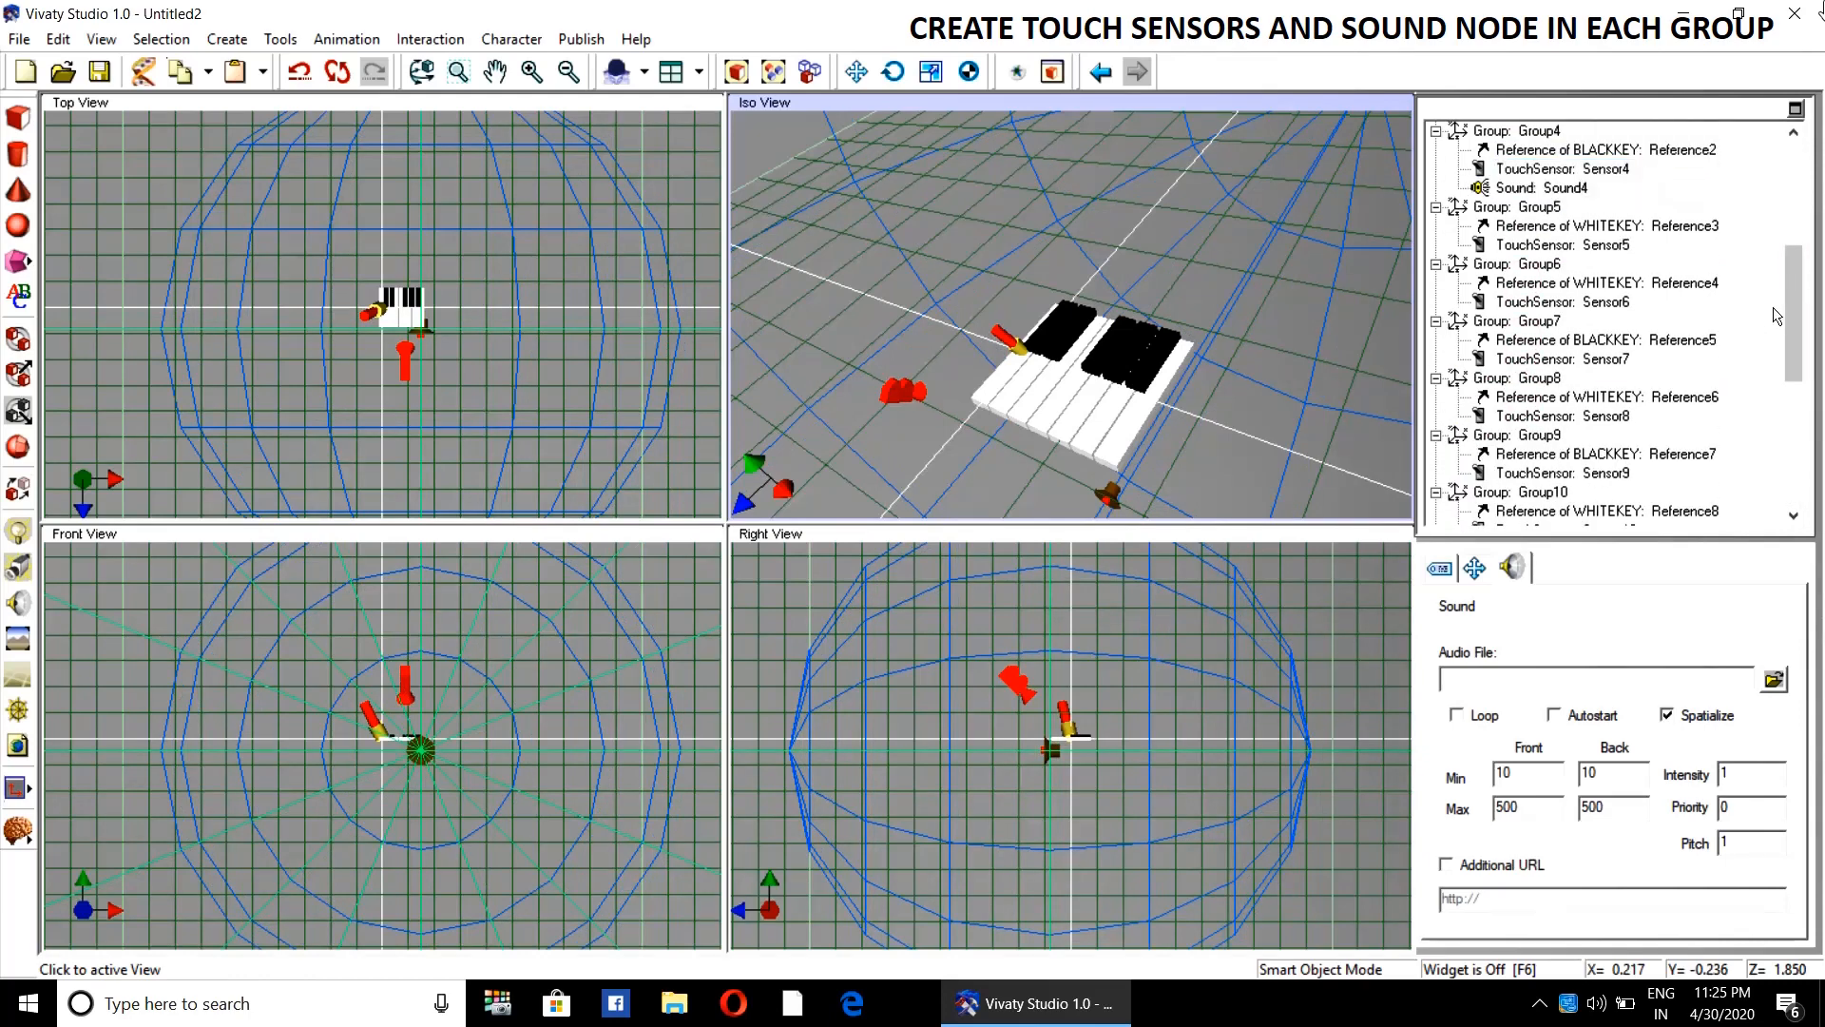
- Move the sound nodes Sound5 and Sound6 into Group5 and Group6 respectively in the scene tree
{"action": "left_click_drag", "start_coordinate": [1794, 280], "coordinate": [1794, 452]}
{"action": "left_click_drag", "start_coordinate": [1539, 361], "coordinate": [1575, 198]}
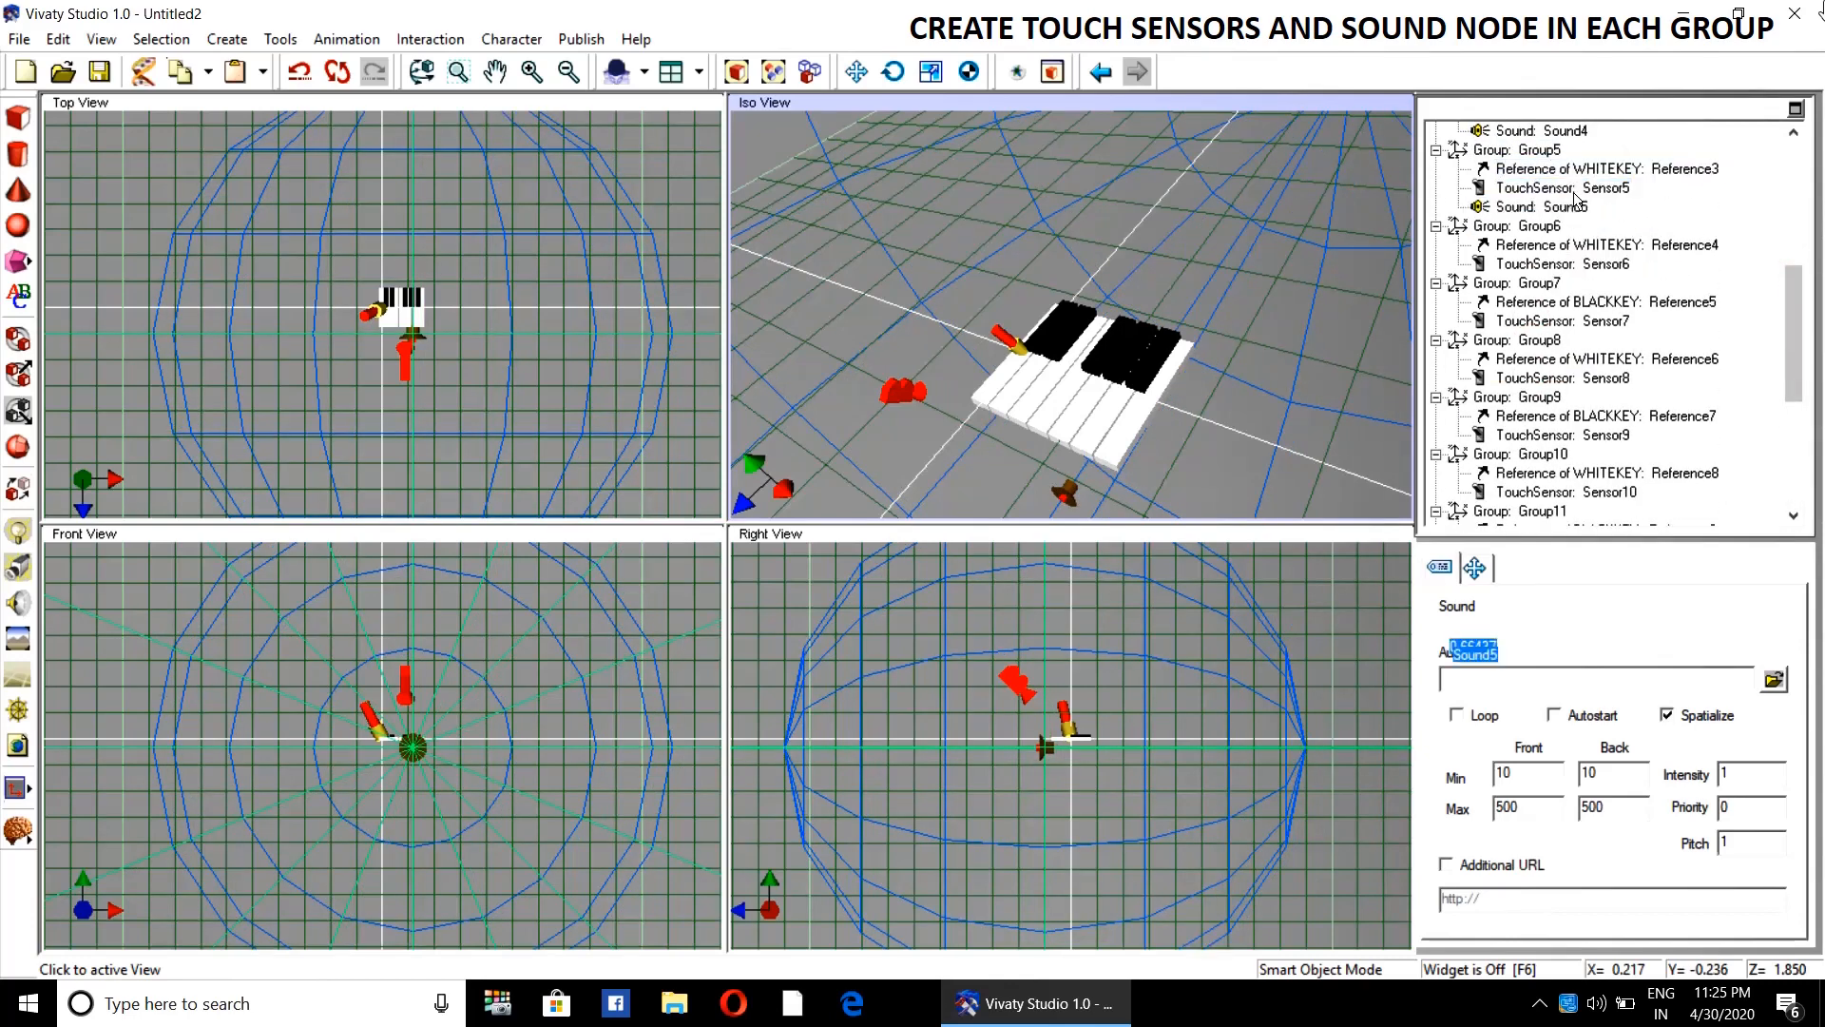
{"action": "left_click_drag", "start_coordinate": [1794, 333], "coordinate": [1795, 437]}
{"action": "left_click", "coordinate": [1526, 379]}
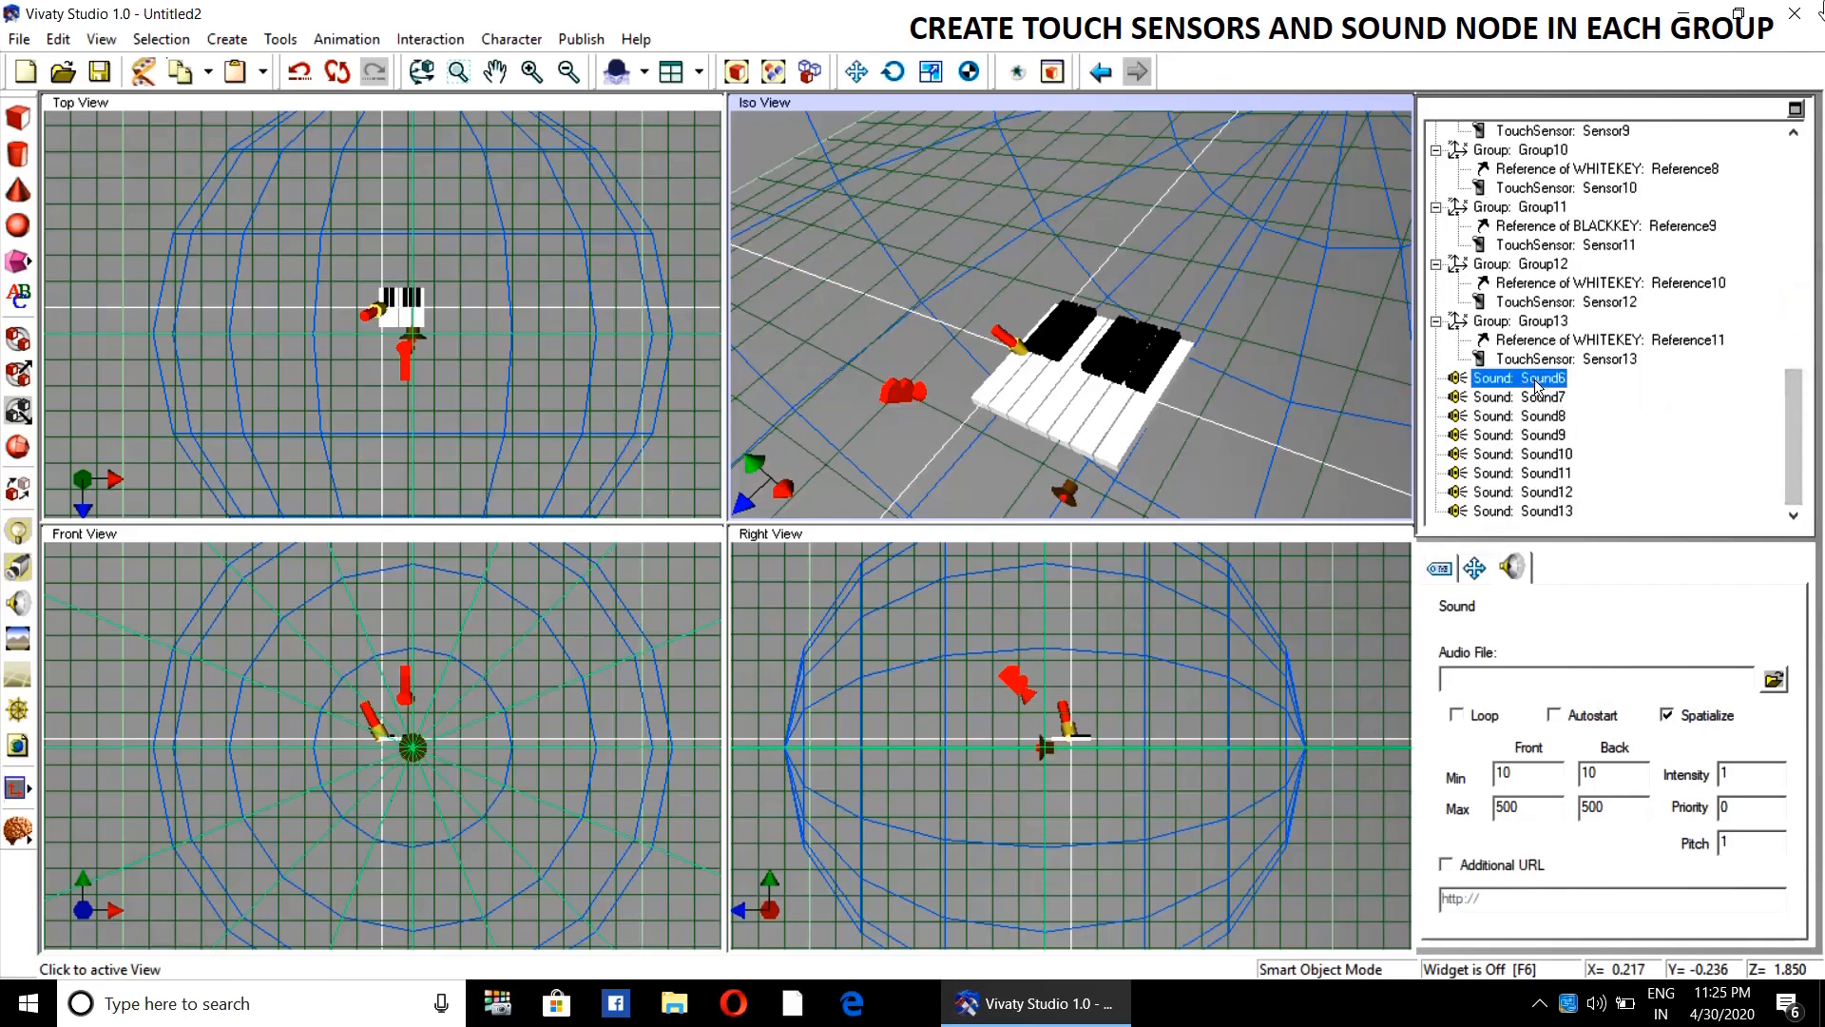
{"action": "left_click_drag", "start_coordinate": [1538, 385], "coordinate": [1582, 121]}
{"action": "mouse_move", "coordinate": [1575, 206]}
{"action": "left_mouse_down"}
{"action": "mouse_move", "coordinate": [1578, 273]}
{"action": "mouse_move", "coordinate": [1575, 176]}
{"action": "left_mouse_up"}
- Move the sound nodes Sound7 and Sound8 into Group7 and Group8 respectively in the scene tree
{"action": "left_click_drag", "start_coordinate": [1794, 330], "coordinate": [1794, 418]}
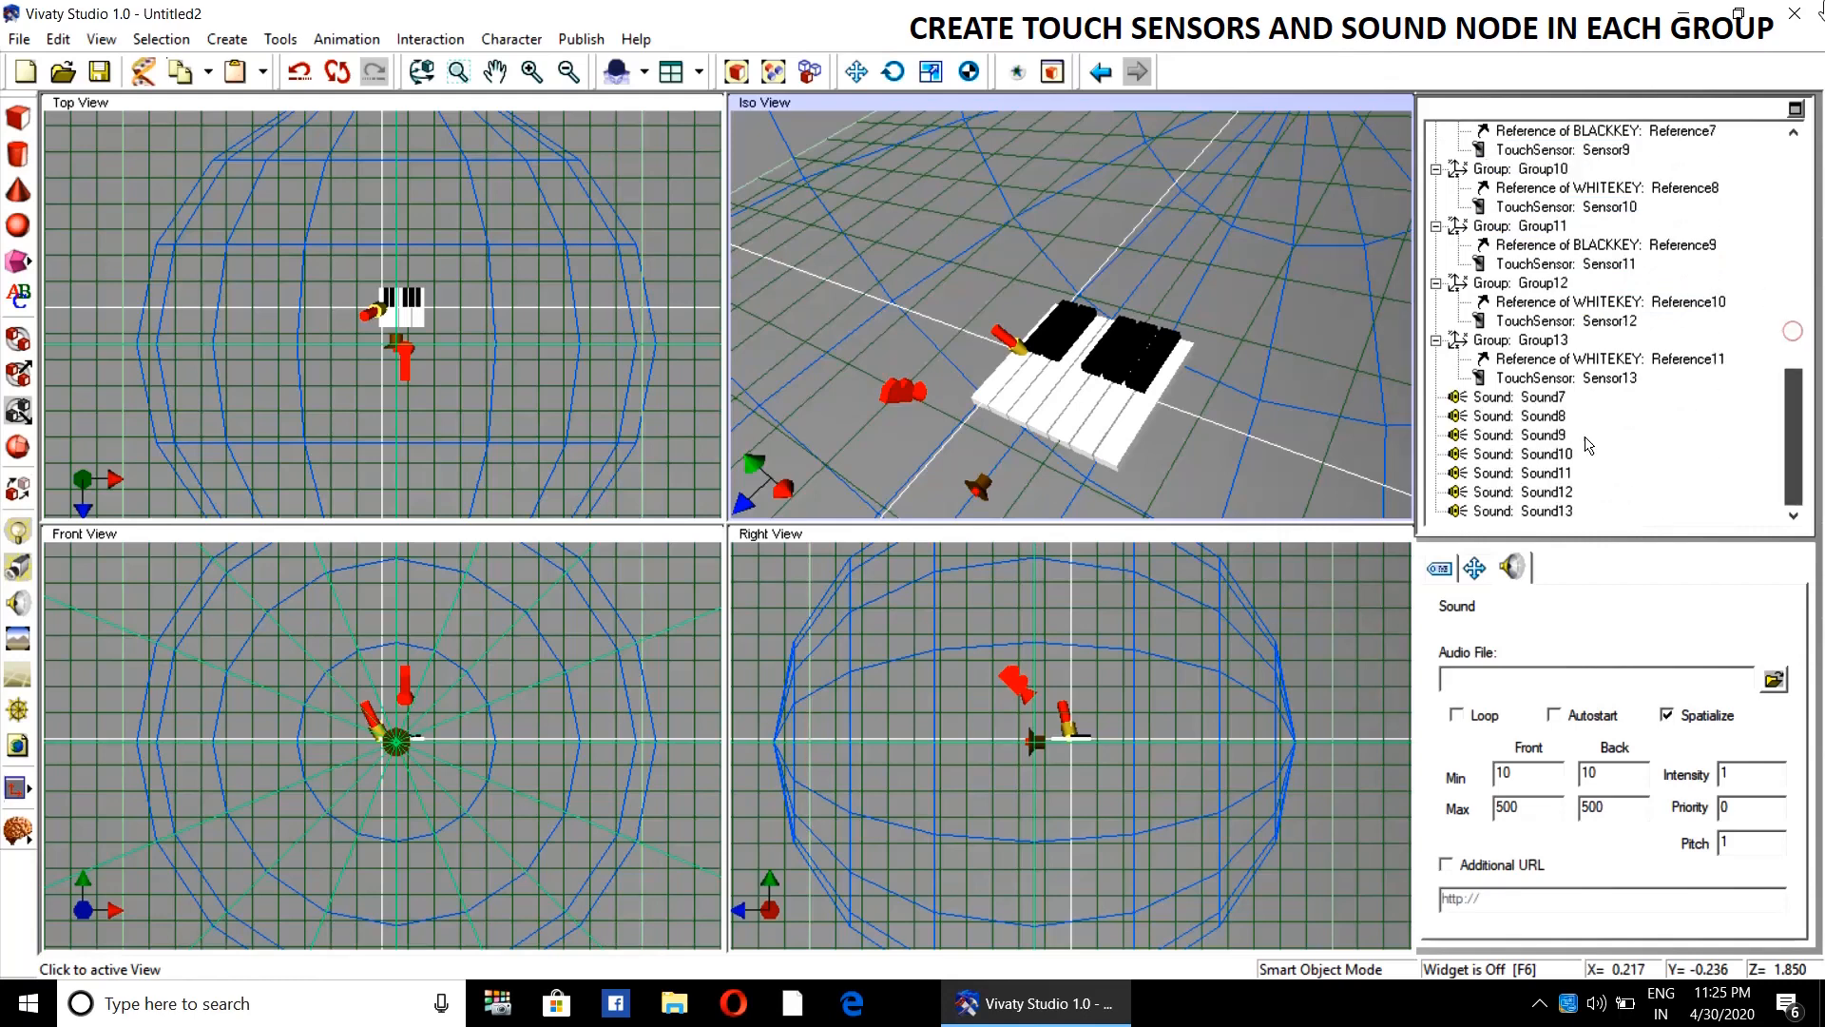
{"action": "left_click_drag", "start_coordinate": [1537, 399], "coordinate": [1591, 207]}
{"action": "left_click_drag", "start_coordinate": [1791, 330], "coordinate": [1791, 389]}
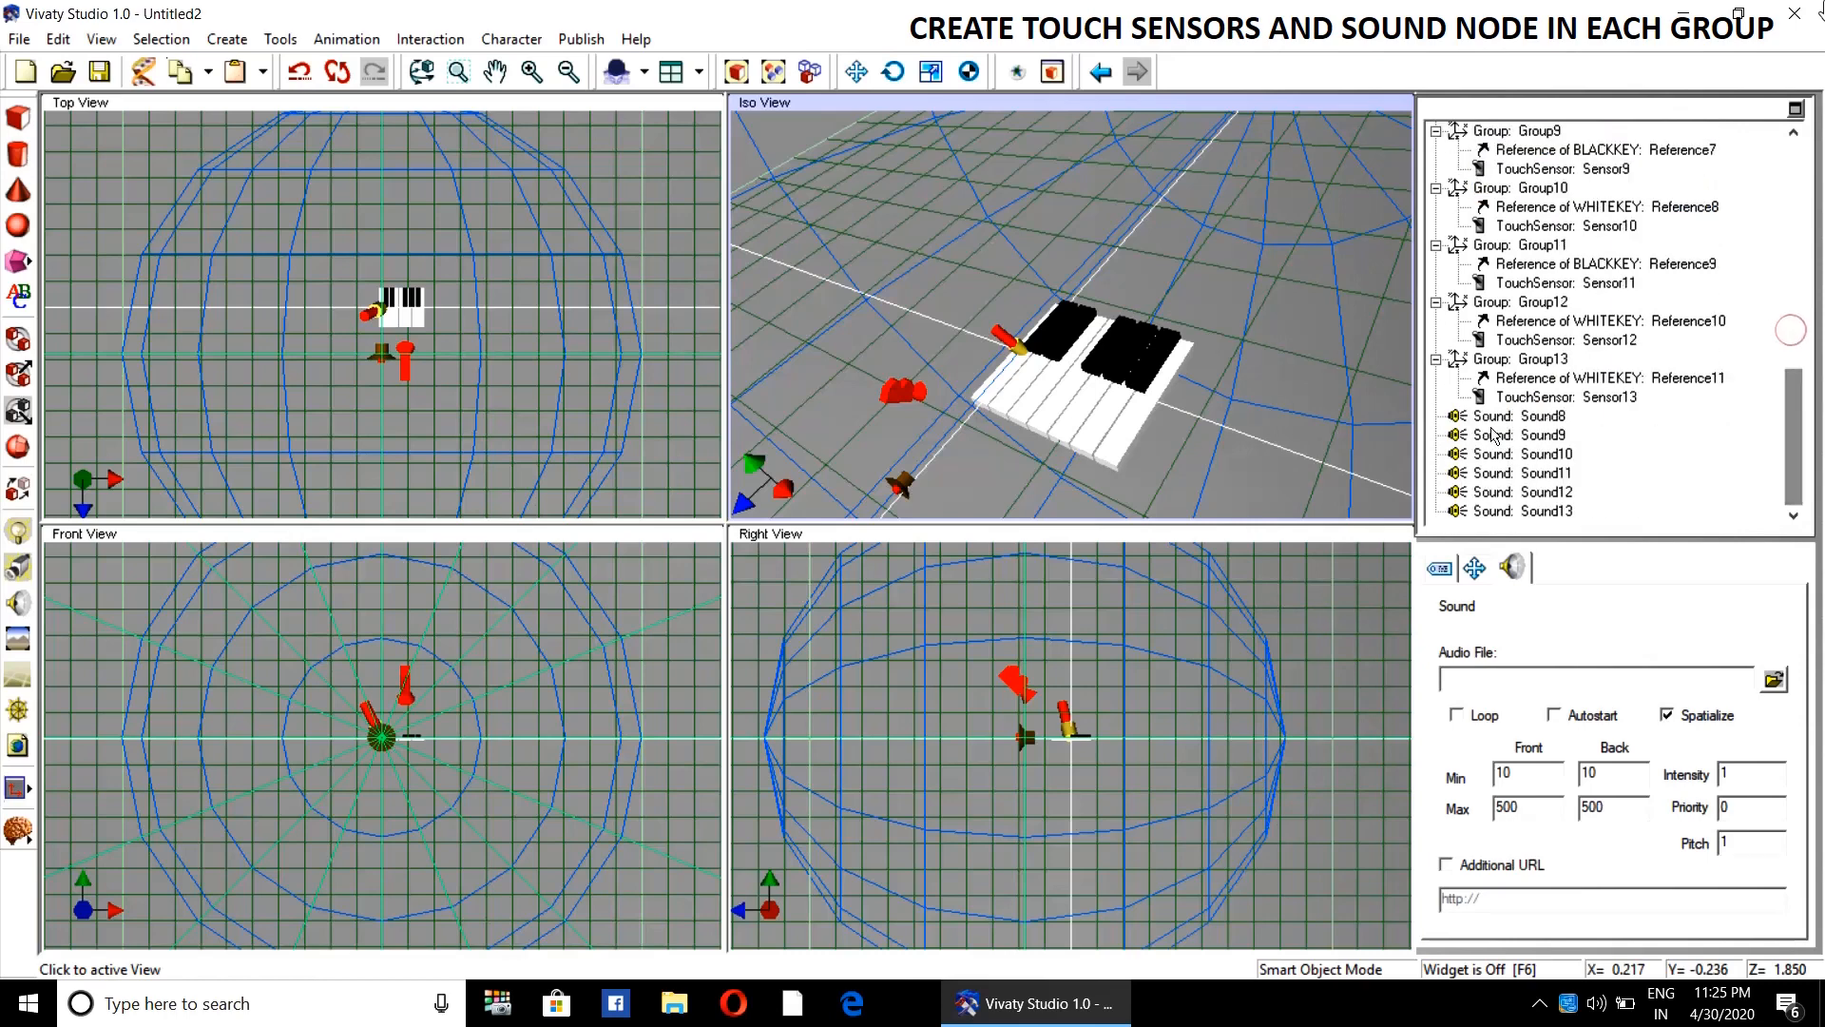
{"action": "left_click_drag", "start_coordinate": [1501, 419], "coordinate": [1556, 171]}
- Move the sound nodes Sound9 and Sound10 into Group9 and Group10 respectively in the scene tree
{"action": "scroll", "coordinate": [1796, 483], "scroll_direction": "down", "scroll_amount": 1}
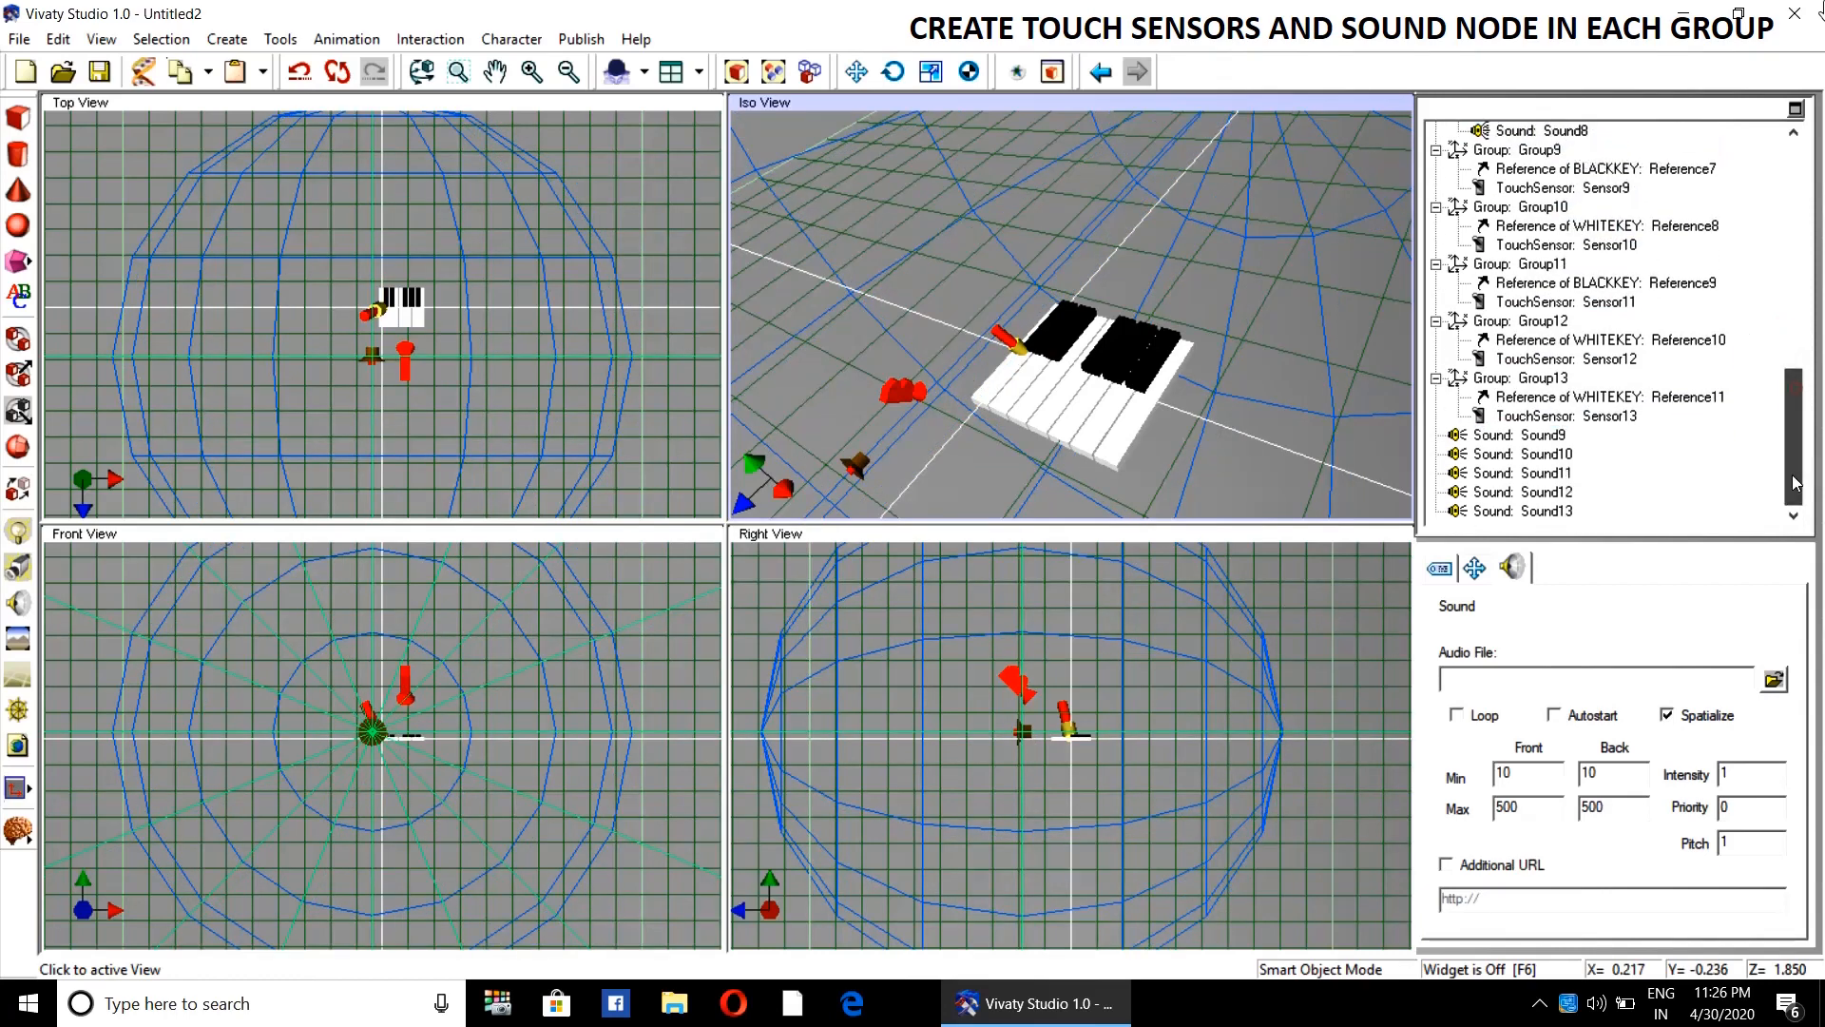
{"action": "left_click_drag", "start_coordinate": [1549, 435], "coordinate": [1566, 192]}
{"action": "scroll", "coordinate": [1780, 397], "scroll_direction": "down", "scroll_amount": 1}
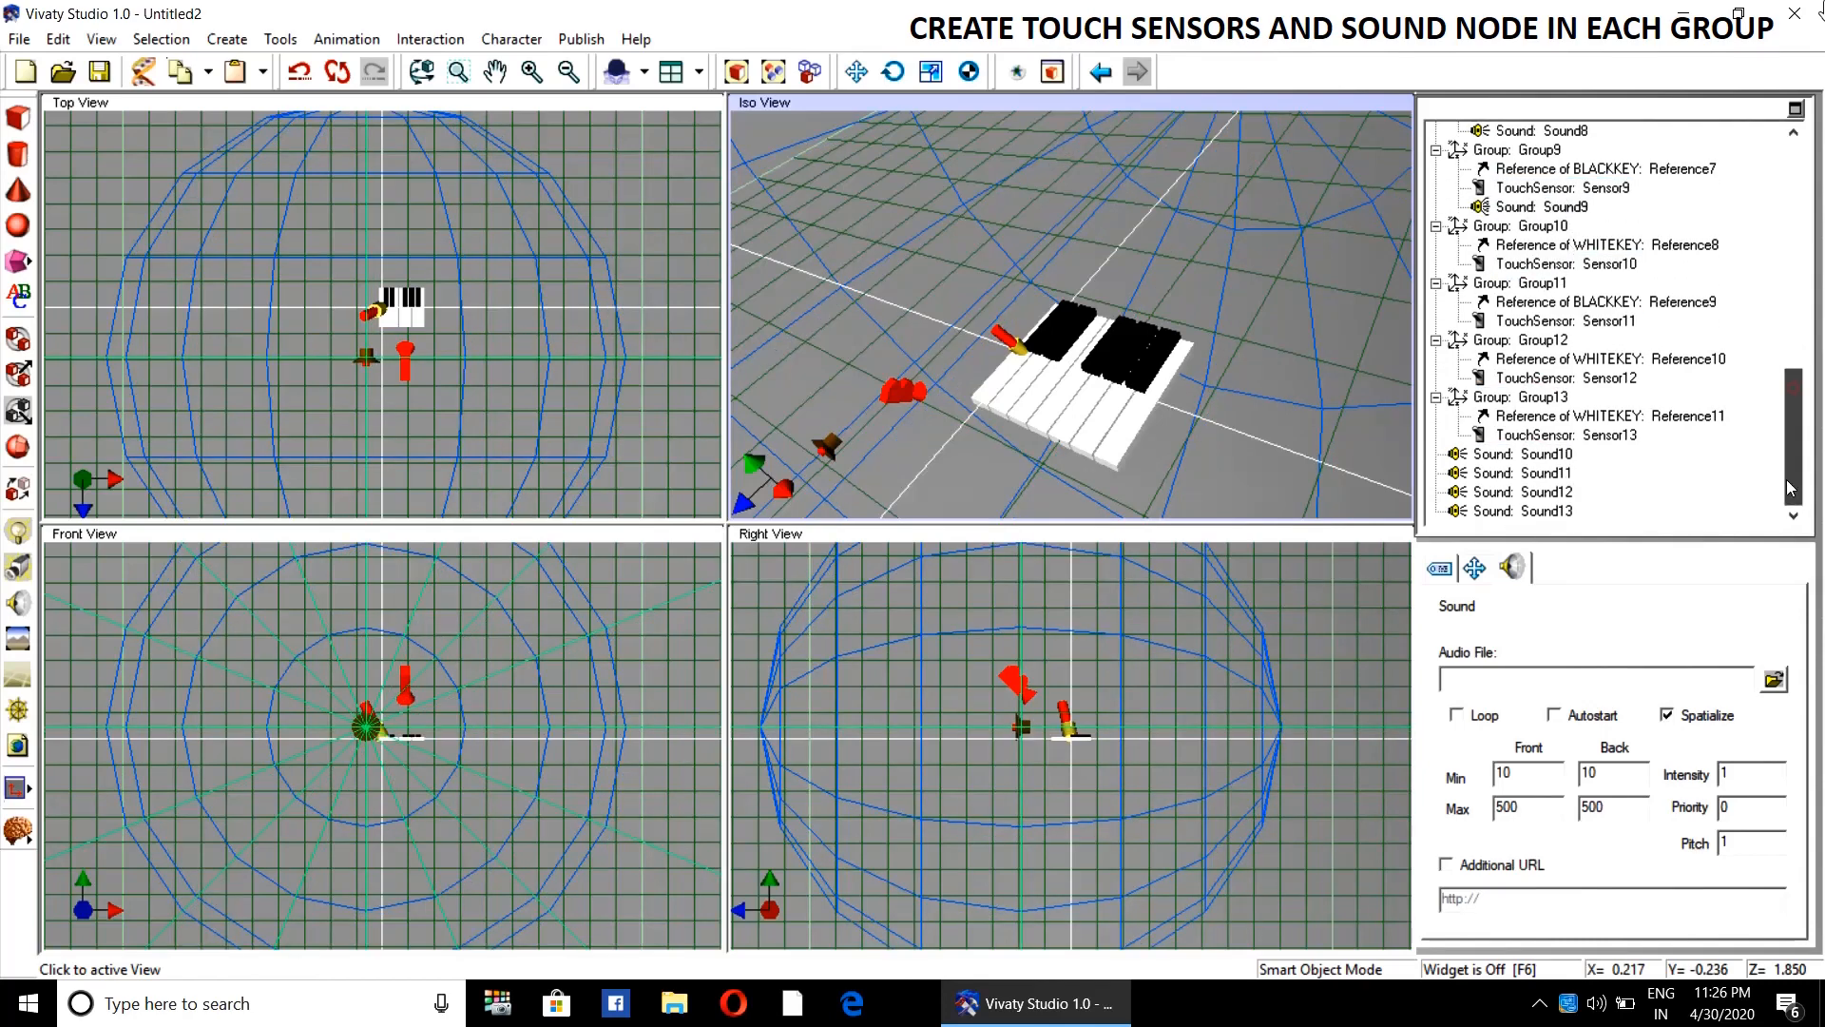
{"action": "left_click_drag", "start_coordinate": [1547, 455], "coordinate": [1568, 268]}
{"action": "scroll", "coordinate": [1784, 437], "scroll_direction": "down", "scroll_amount": 1}
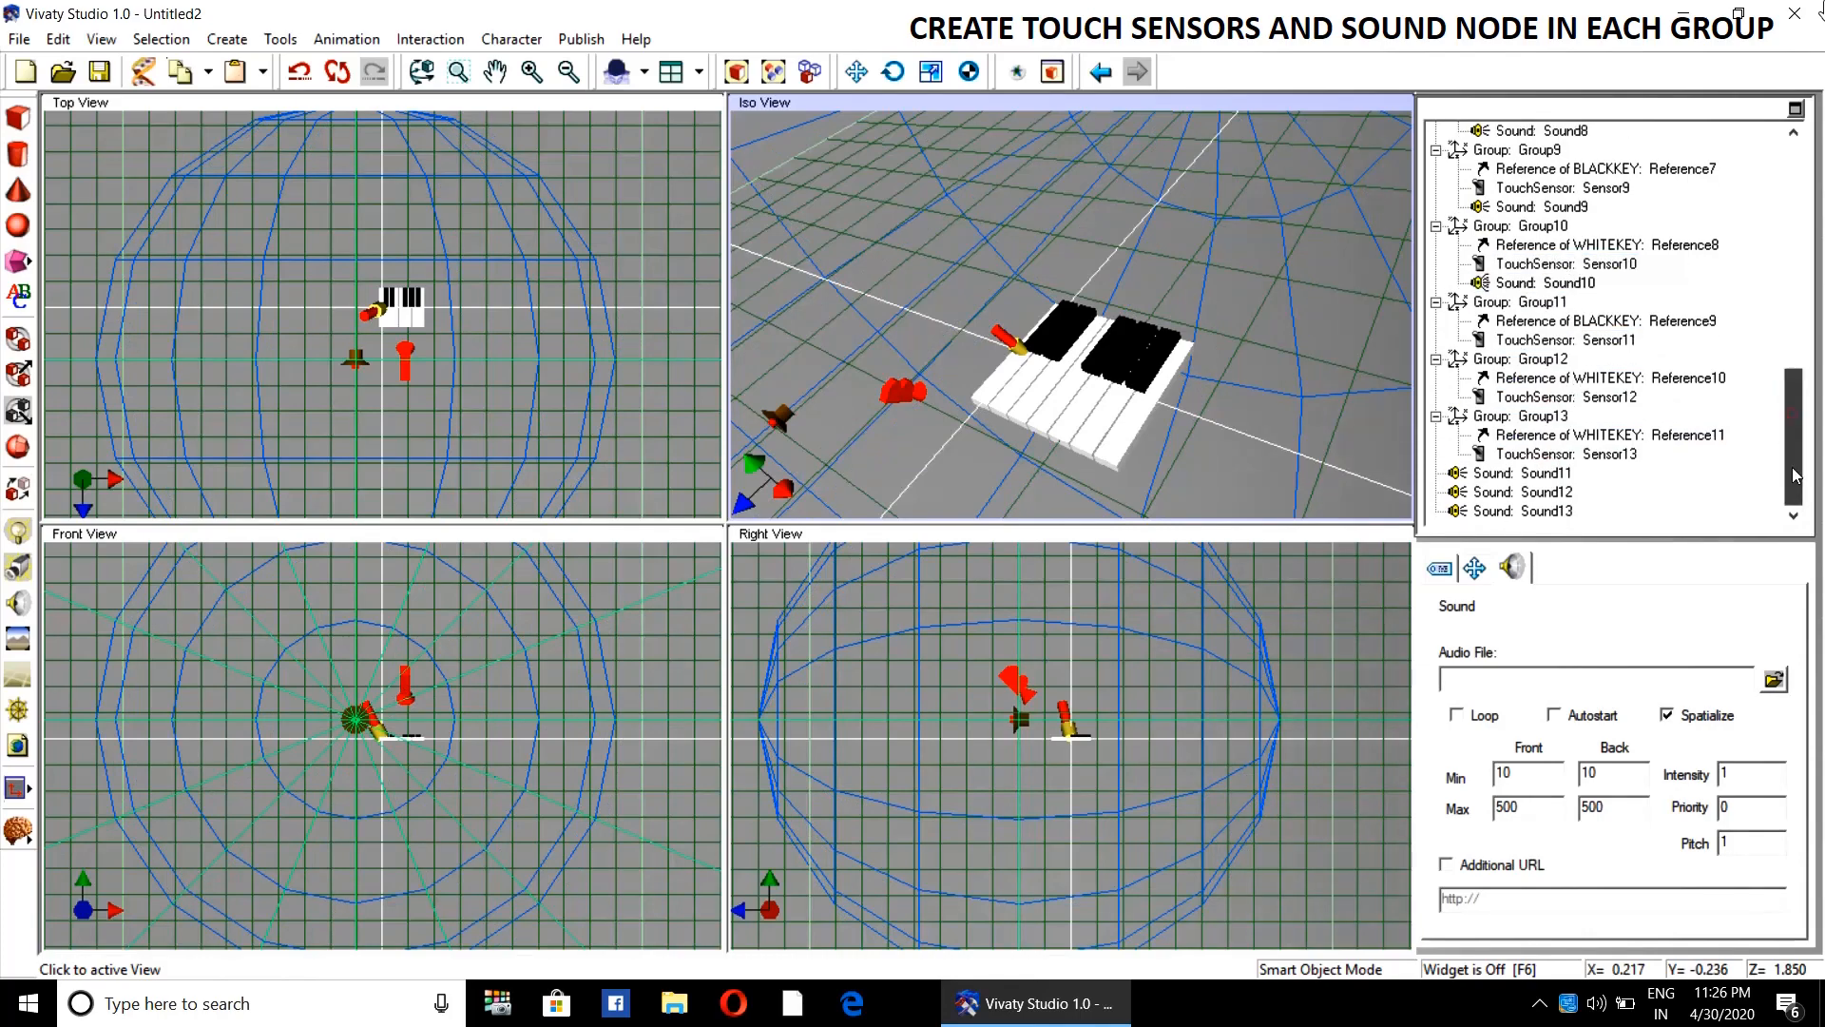
- Move the sound nodes Sound11, Sound12 and Sound13 into Group11, Group12 and Group13 respectively in the scene tree
{"action": "left_click_drag", "start_coordinate": [1547, 472], "coordinate": [1568, 342]}
{"action": "scroll", "coordinate": [1796, 492], "scroll_direction": "down", "scroll_amount": 1}
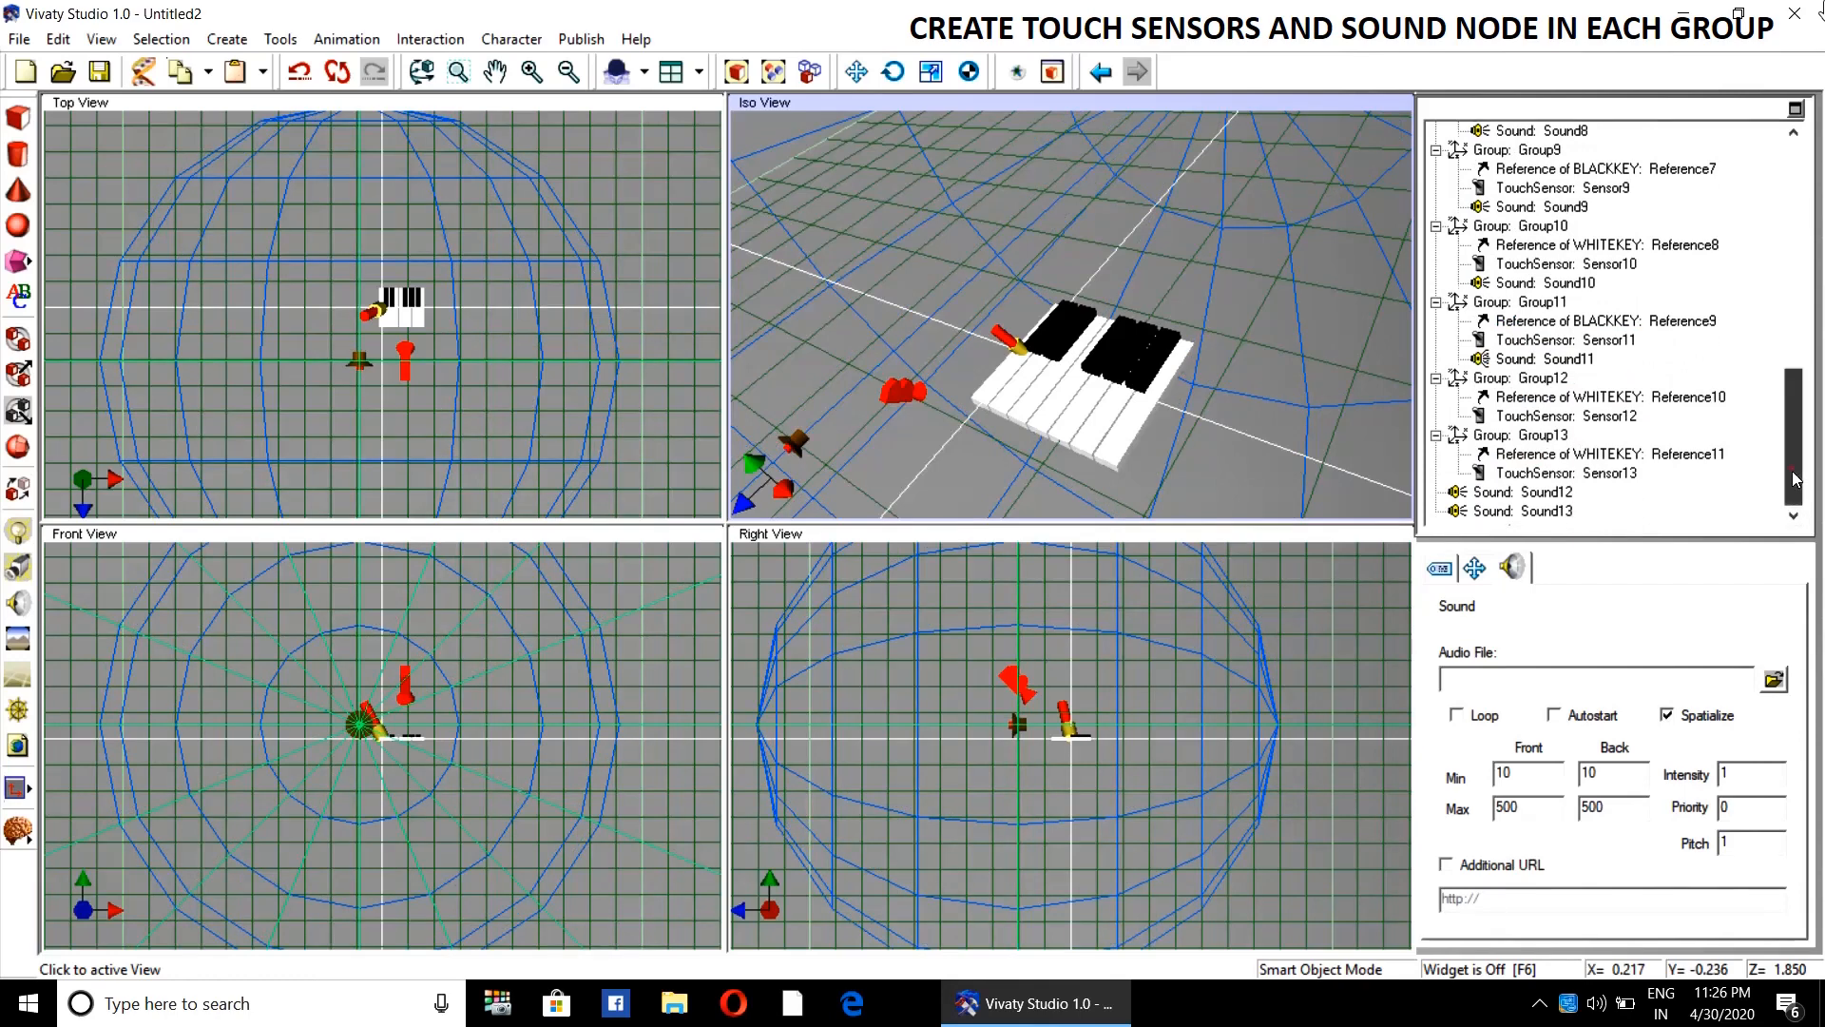
{"action": "left_click", "coordinate": [1555, 492]}
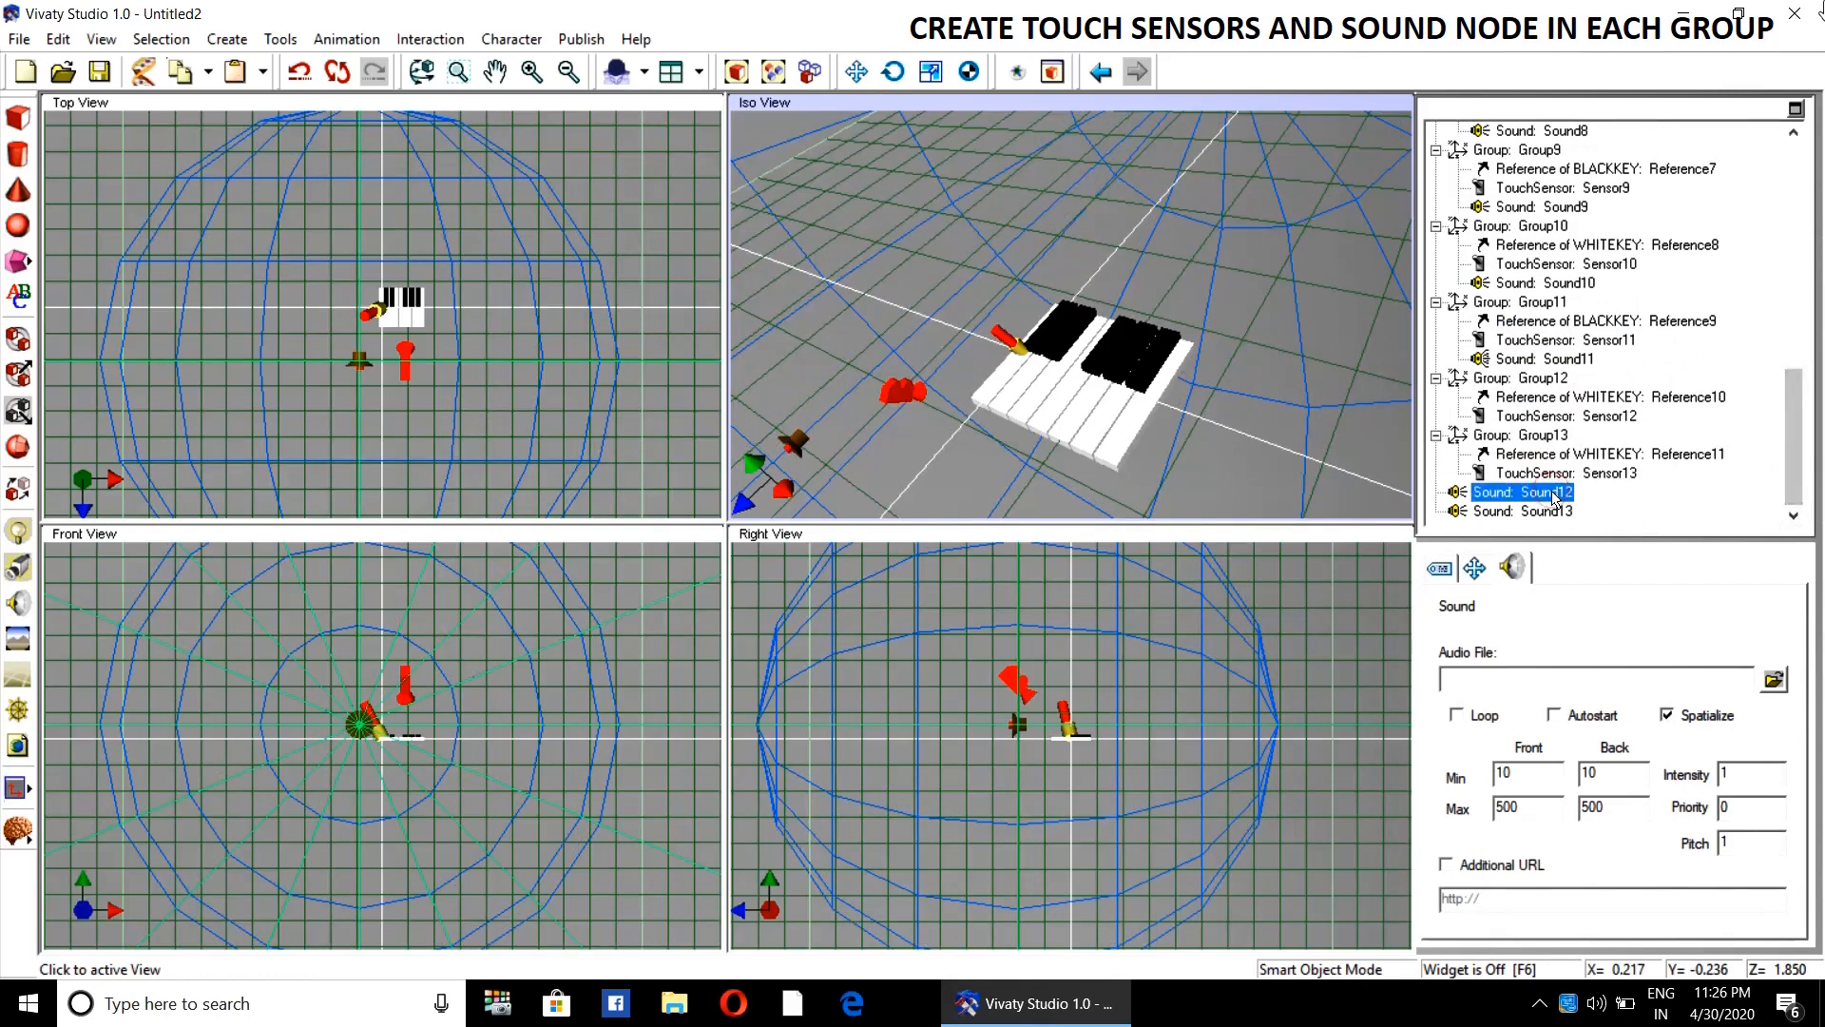
{"action": "left_click_drag", "start_coordinate": [1555, 492], "coordinate": [1569, 415]}
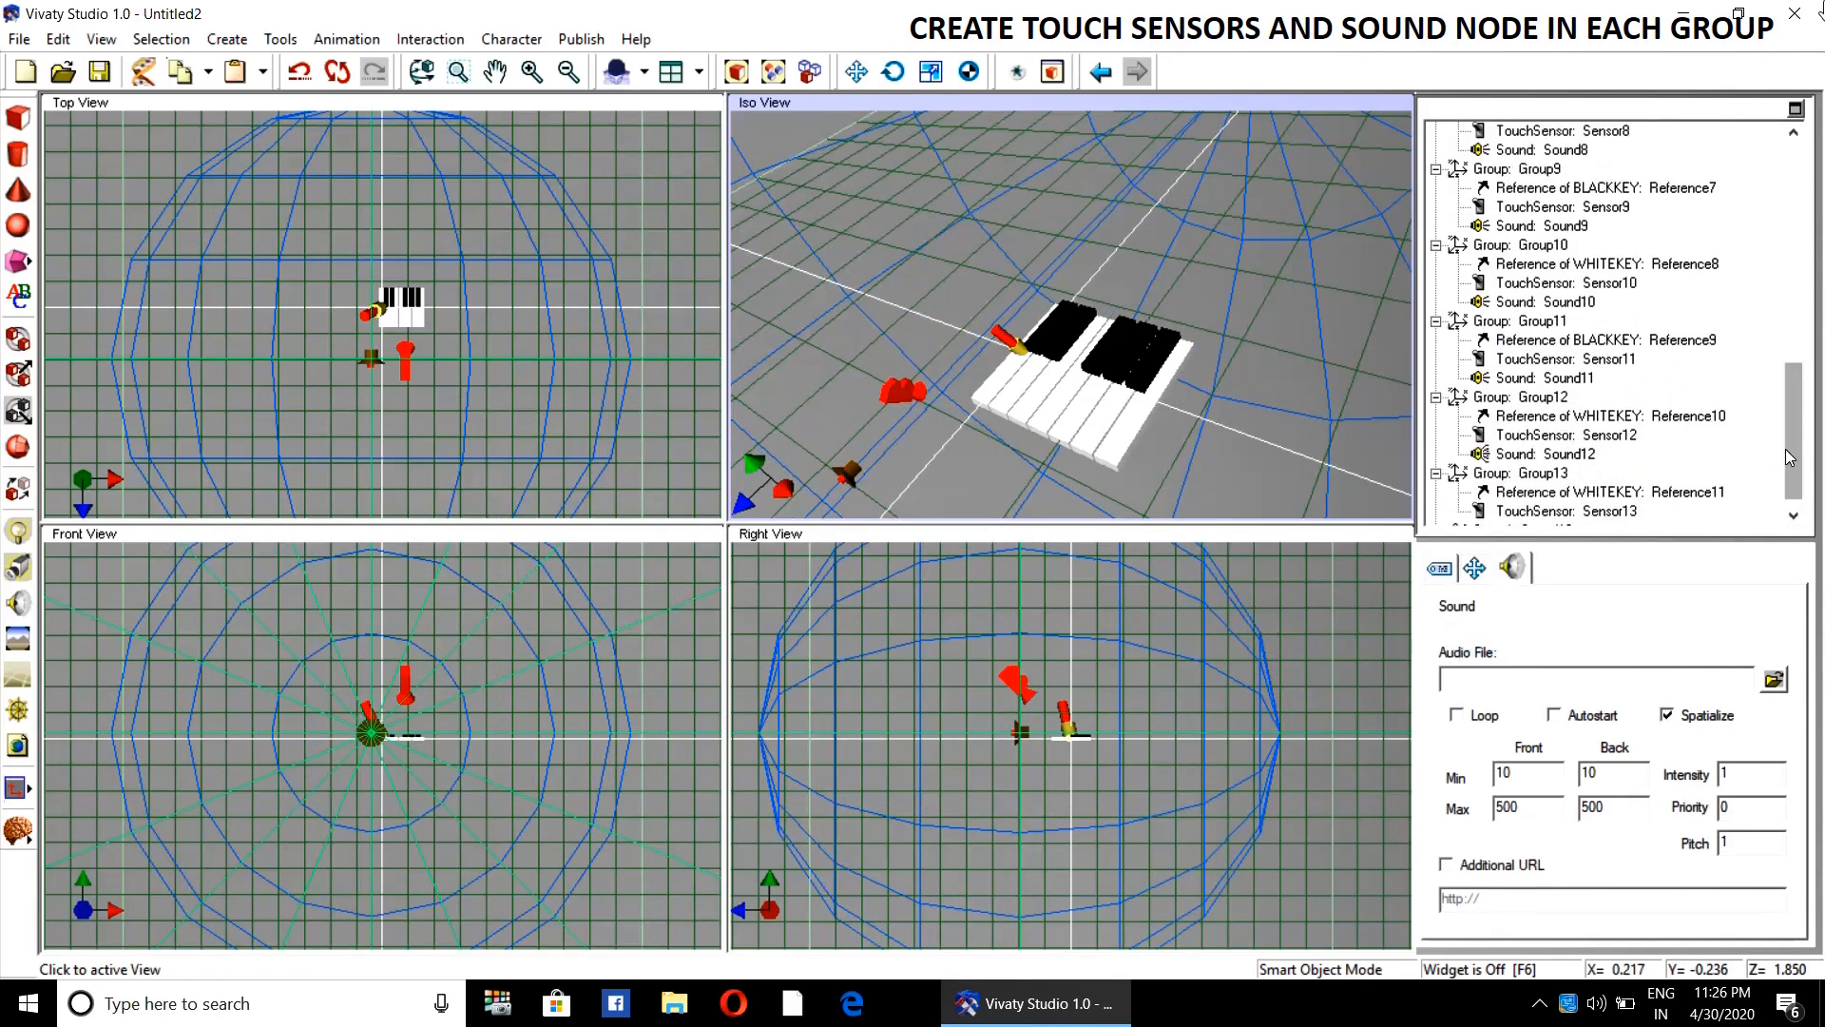
{"action": "scroll", "coordinate": [1790, 457], "scroll_direction": "down", "scroll_amount": 1}
{"action": "left_click", "coordinate": [1525, 514]}
{"action": "left_click_drag", "start_coordinate": [1526, 513], "coordinate": [1548, 495]}
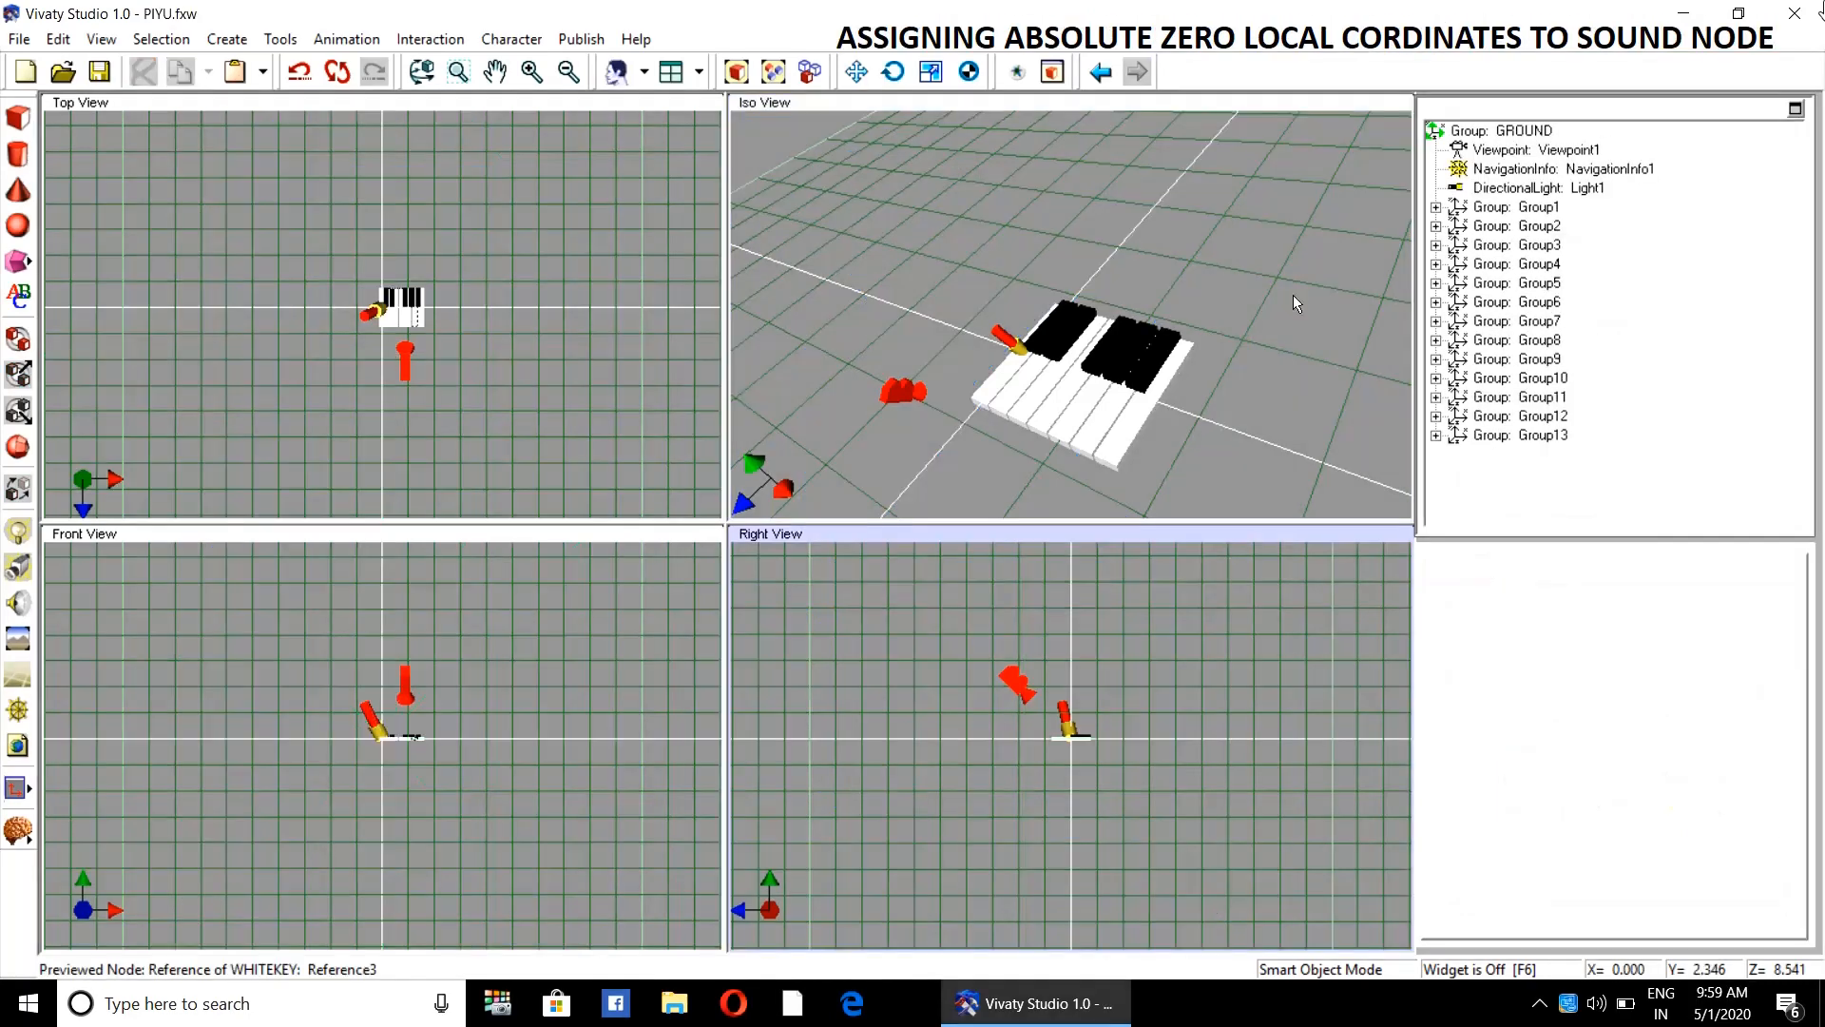
- Expand Group1 and reset all translation values of the sound node Sound1 to 0
{"action": "left_click", "coordinate": [1321, 168]}
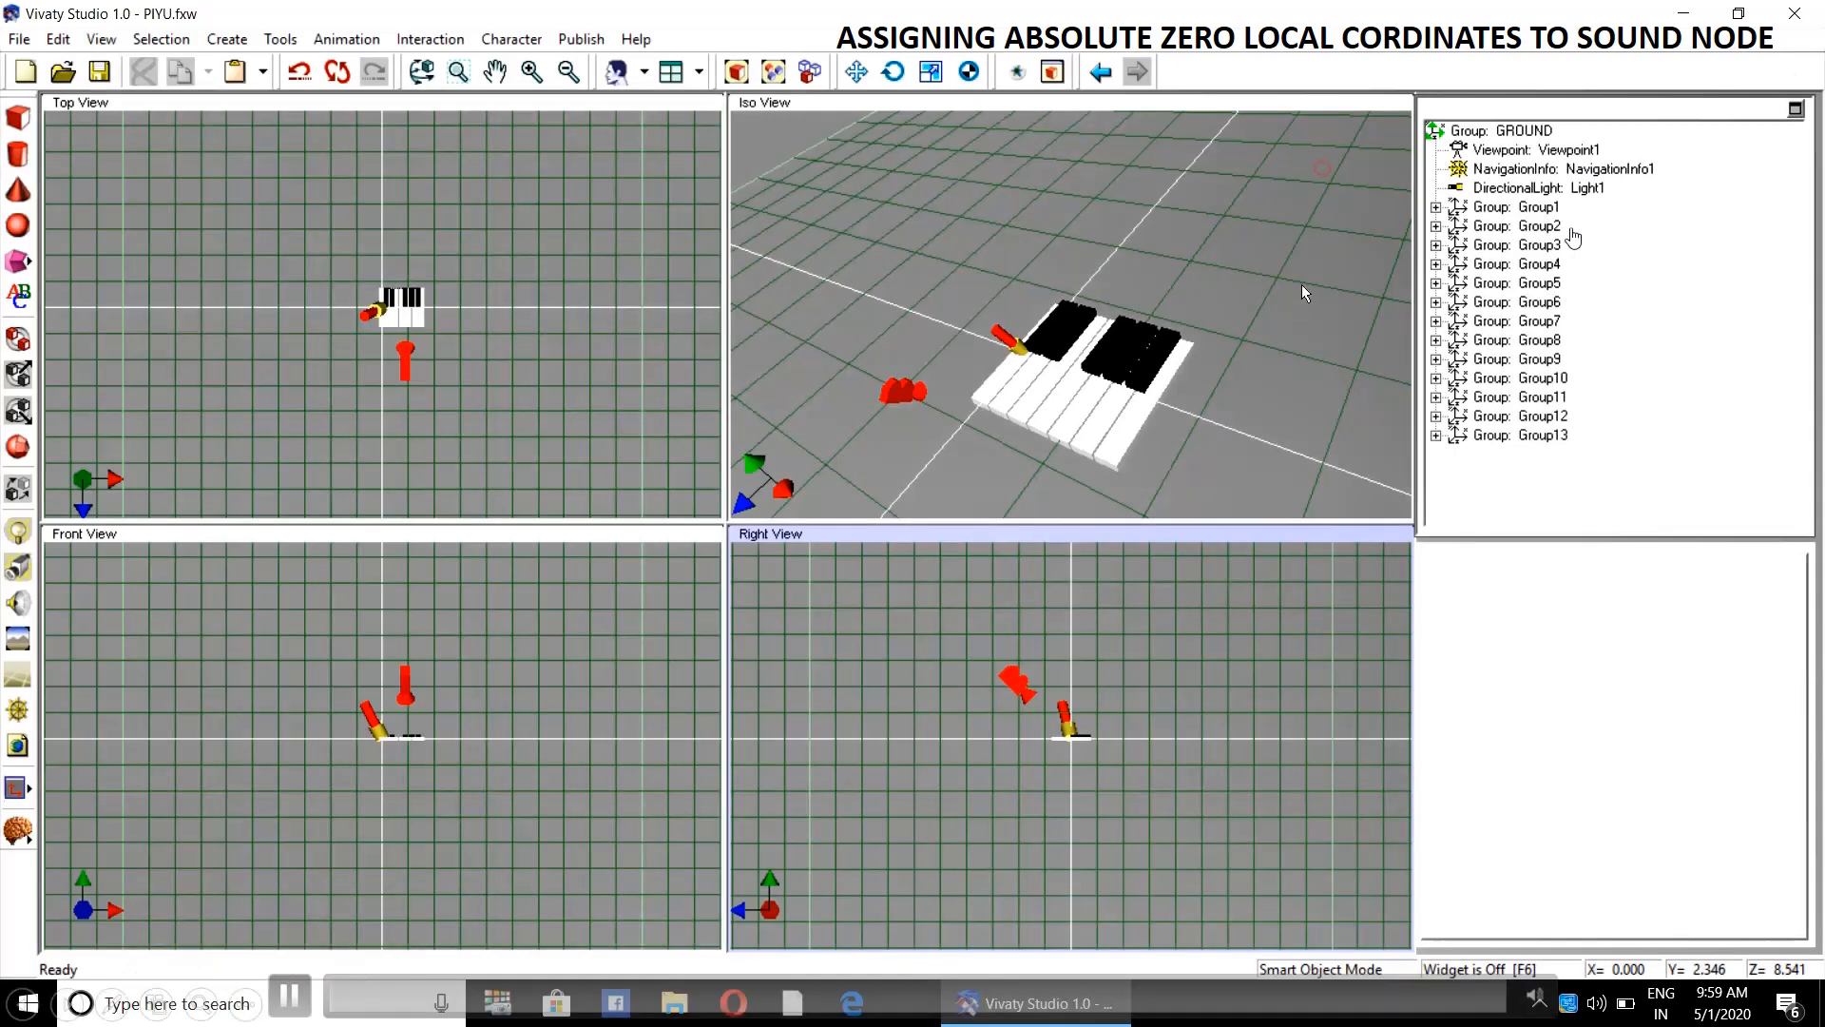
{"action": "left_click", "coordinate": [1436, 207]}
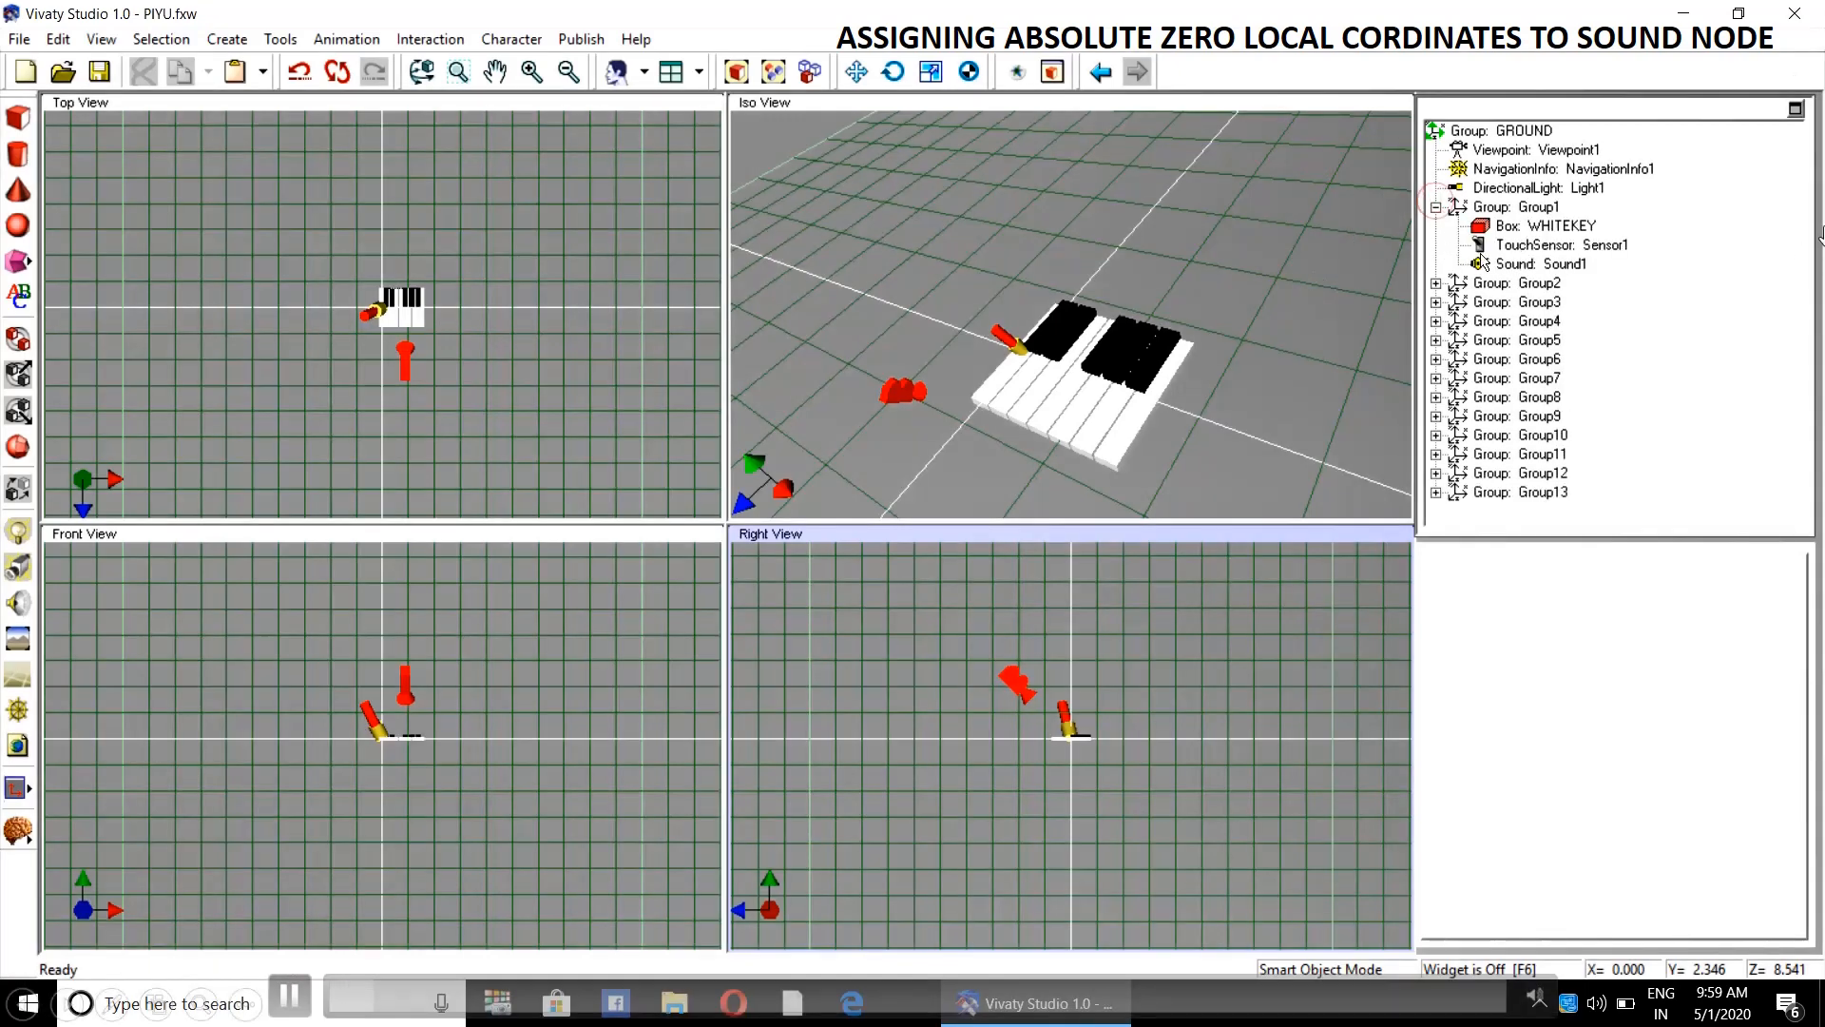
{"action": "left_click", "coordinate": [1536, 266]}
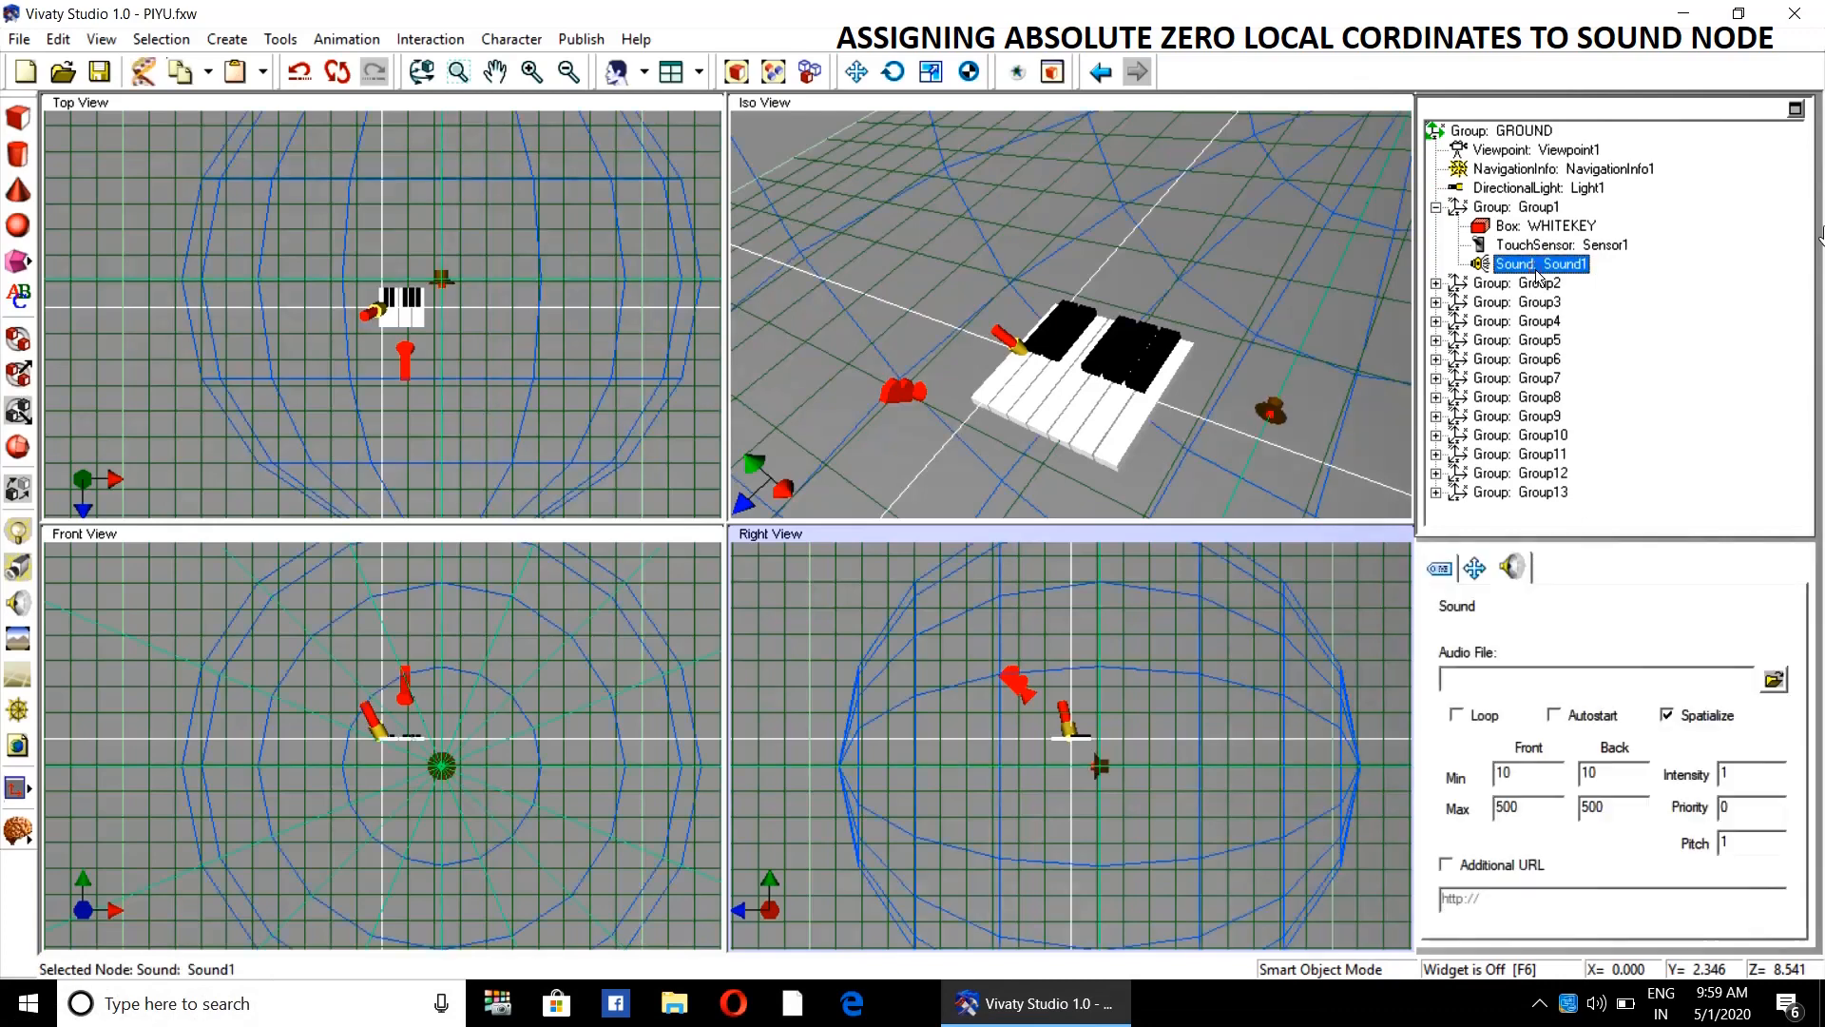
{"action": "left_click", "coordinate": [1474, 568]}
{"action": "left_click", "coordinate": [1705, 648]}
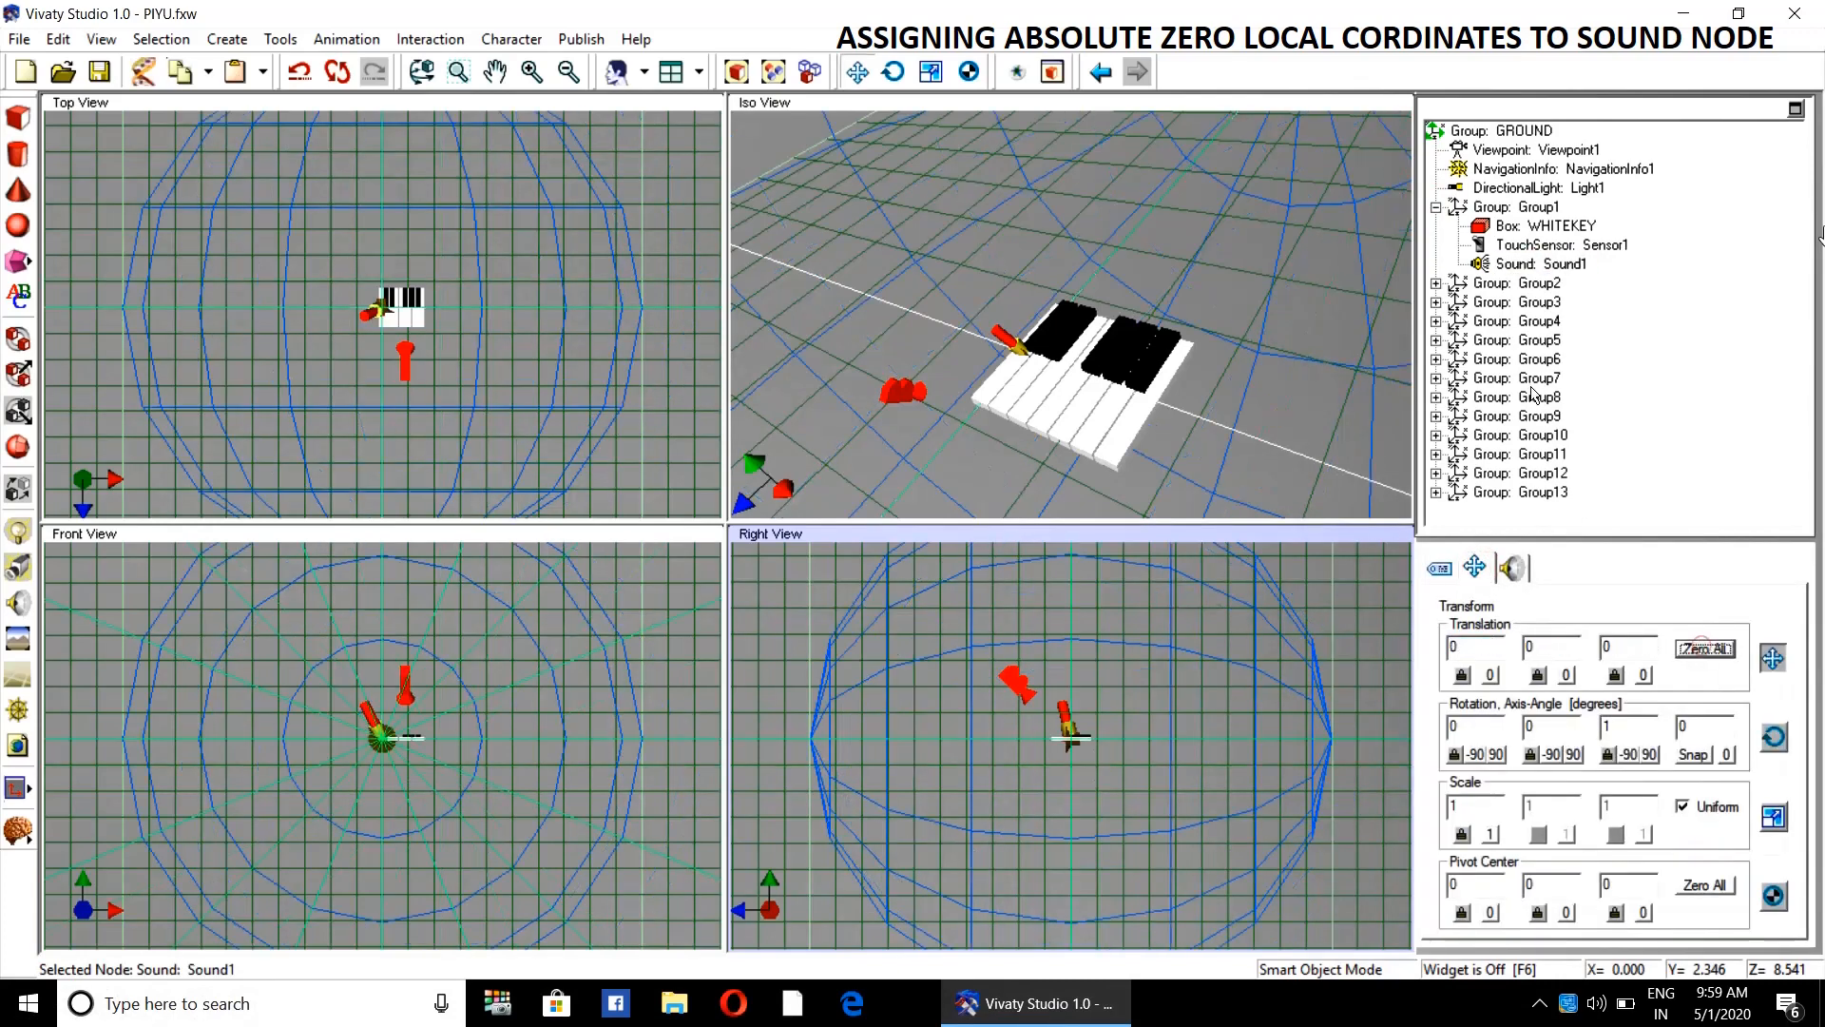
- Reset all translation values to 0 for Sound2 in Group2 and Sound3 in Group3
{"action": "left_click", "coordinate": [1436, 283]}
{"action": "left_click", "coordinate": [1540, 340]}
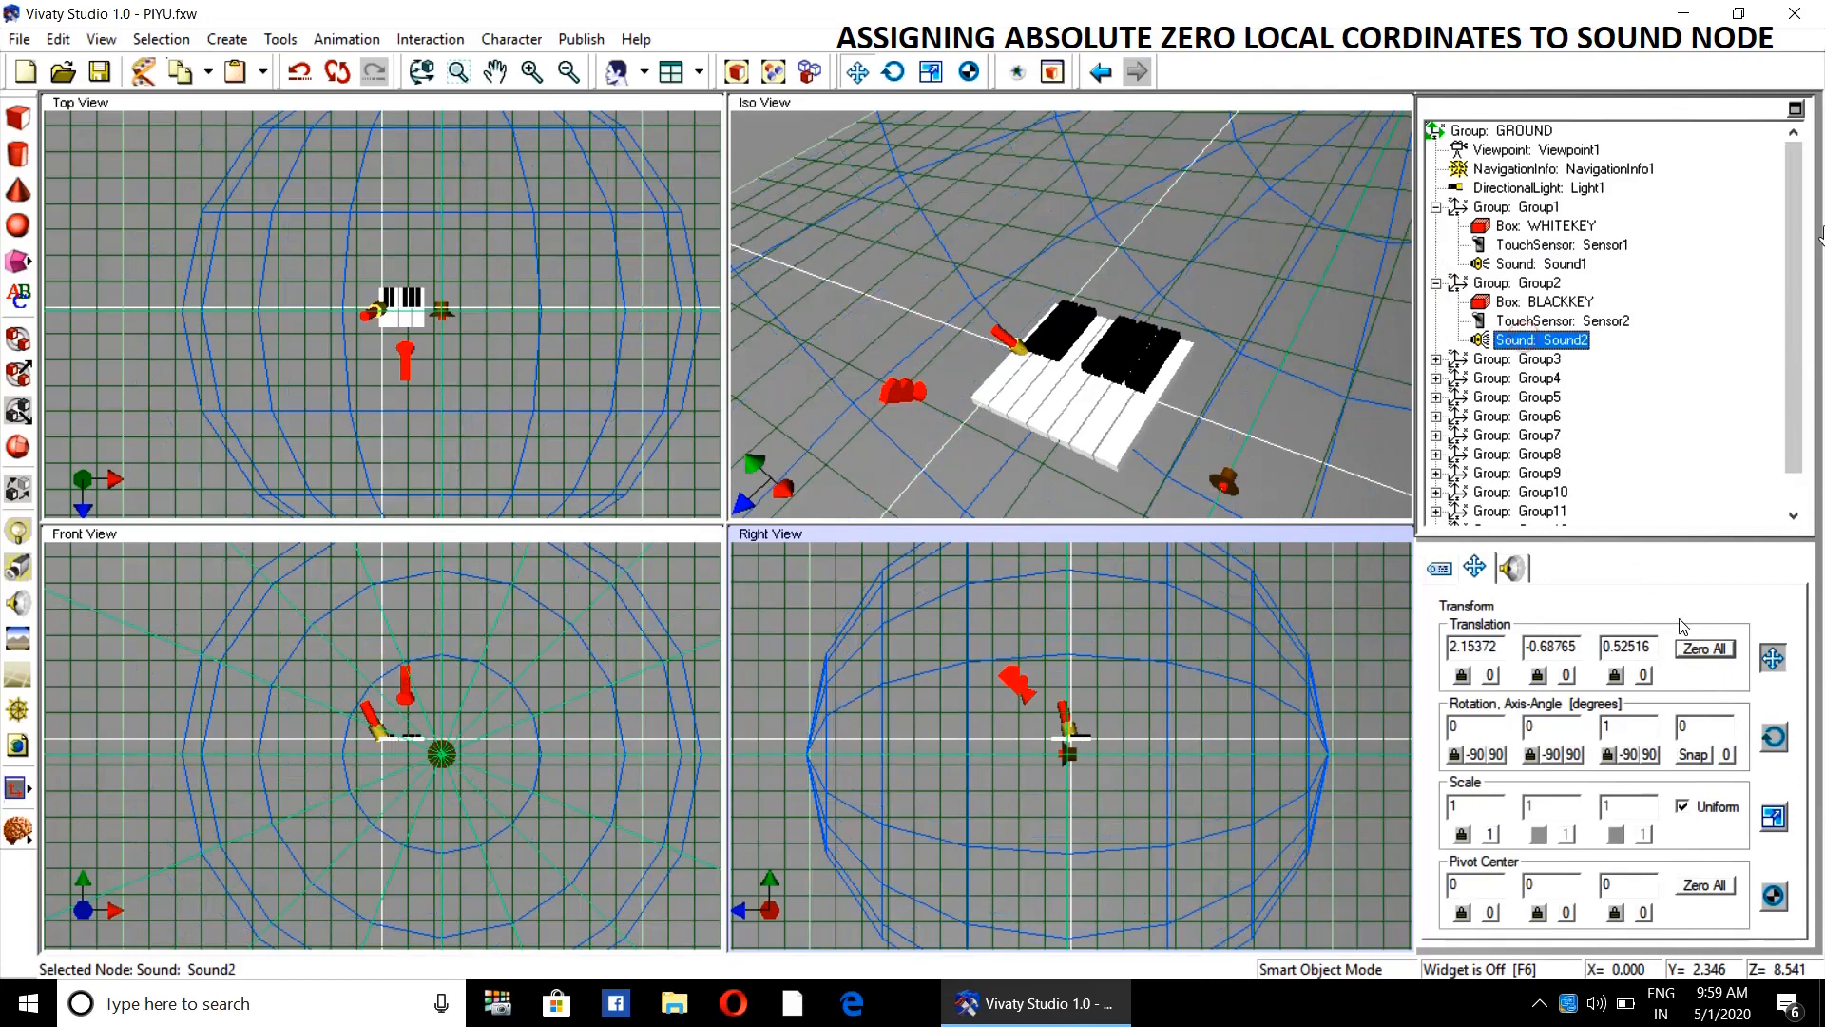
{"action": "left_click", "coordinate": [1704, 650]}
{"action": "left_click", "coordinate": [1436, 359]}
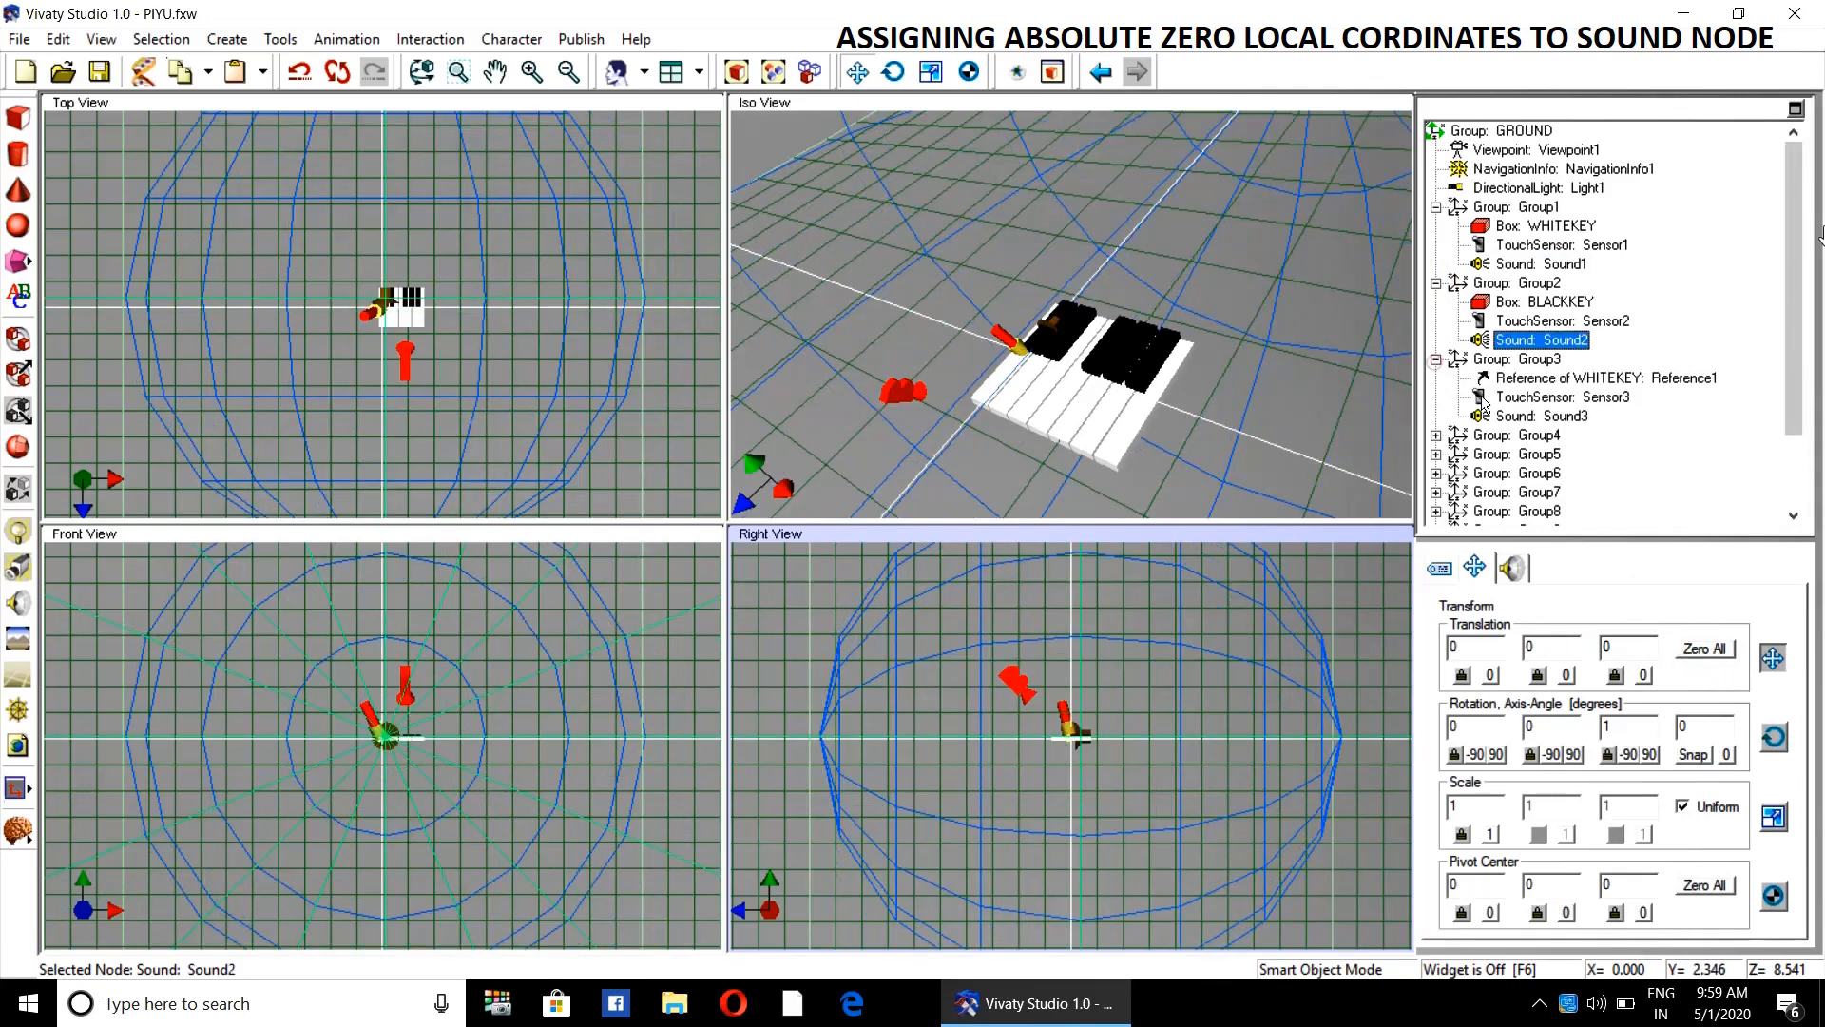
{"action": "left_click", "coordinate": [1534, 418]}
{"action": "left_click", "coordinate": [1703, 650]}
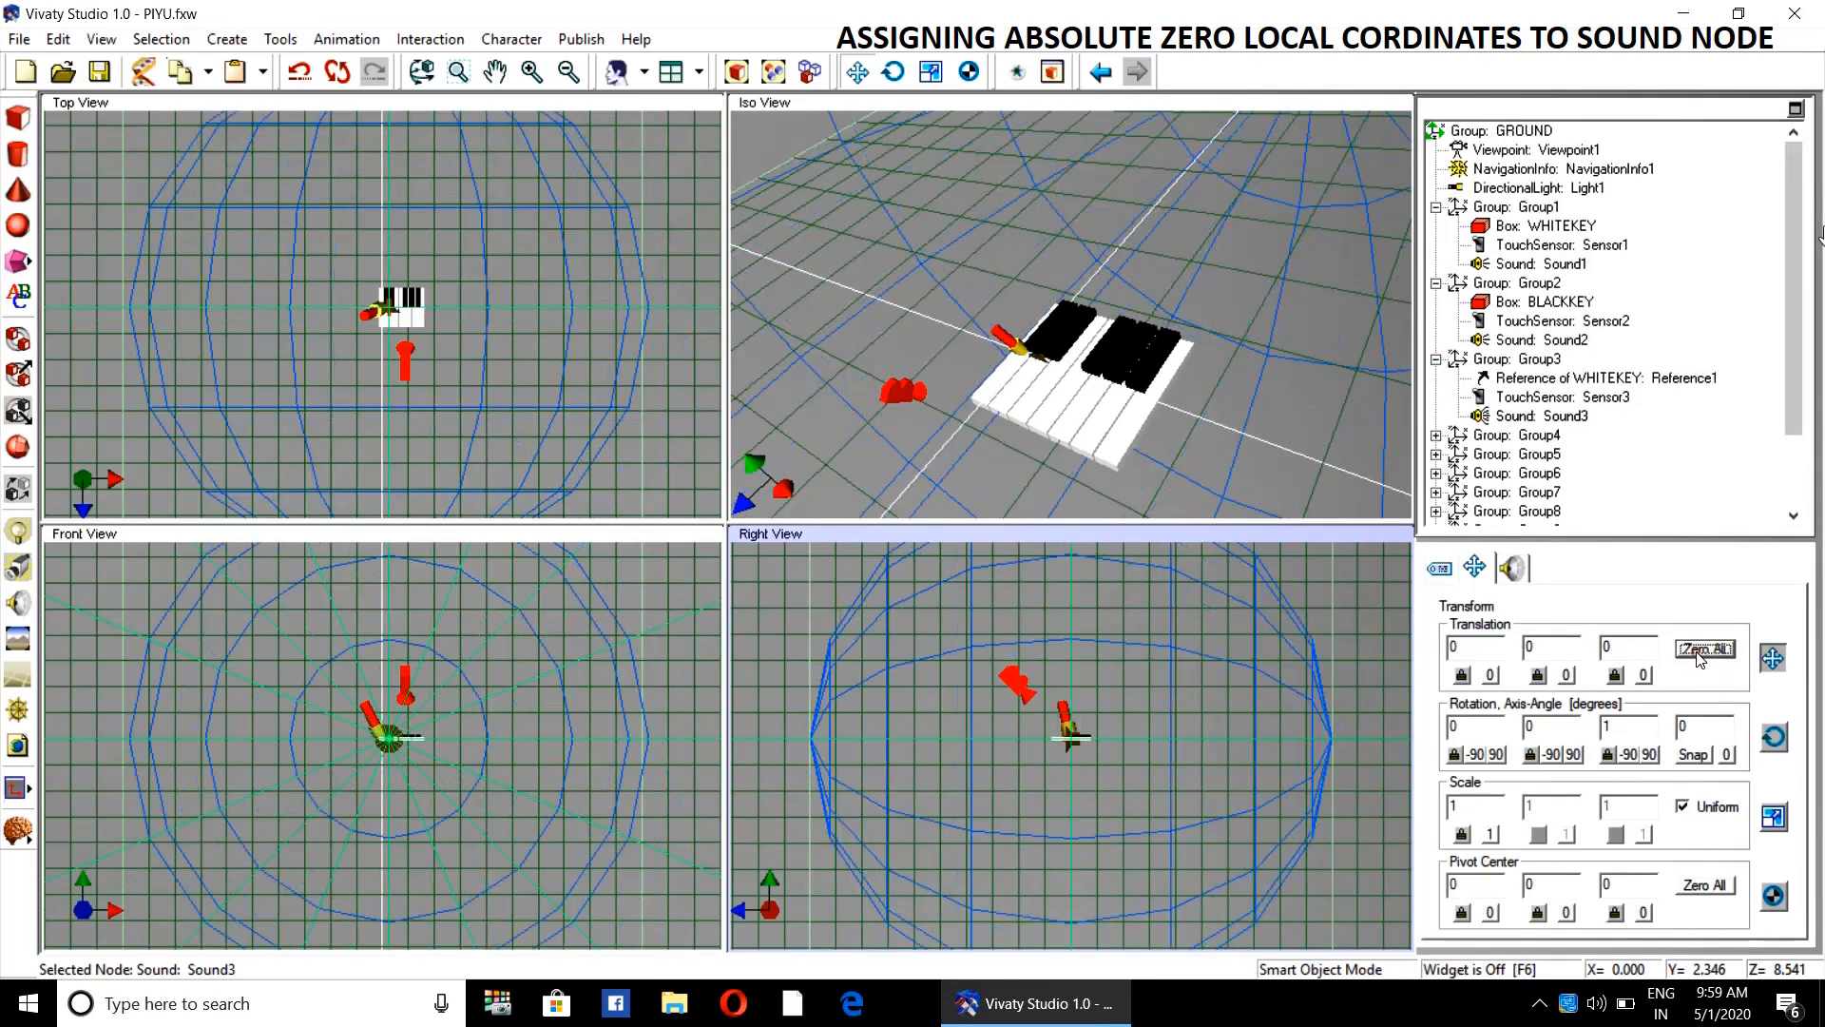
- Reset all translation values to 0 for Sound4 in Group4 and Sound5 in Group5
{"action": "left_click", "coordinate": [1437, 435]}
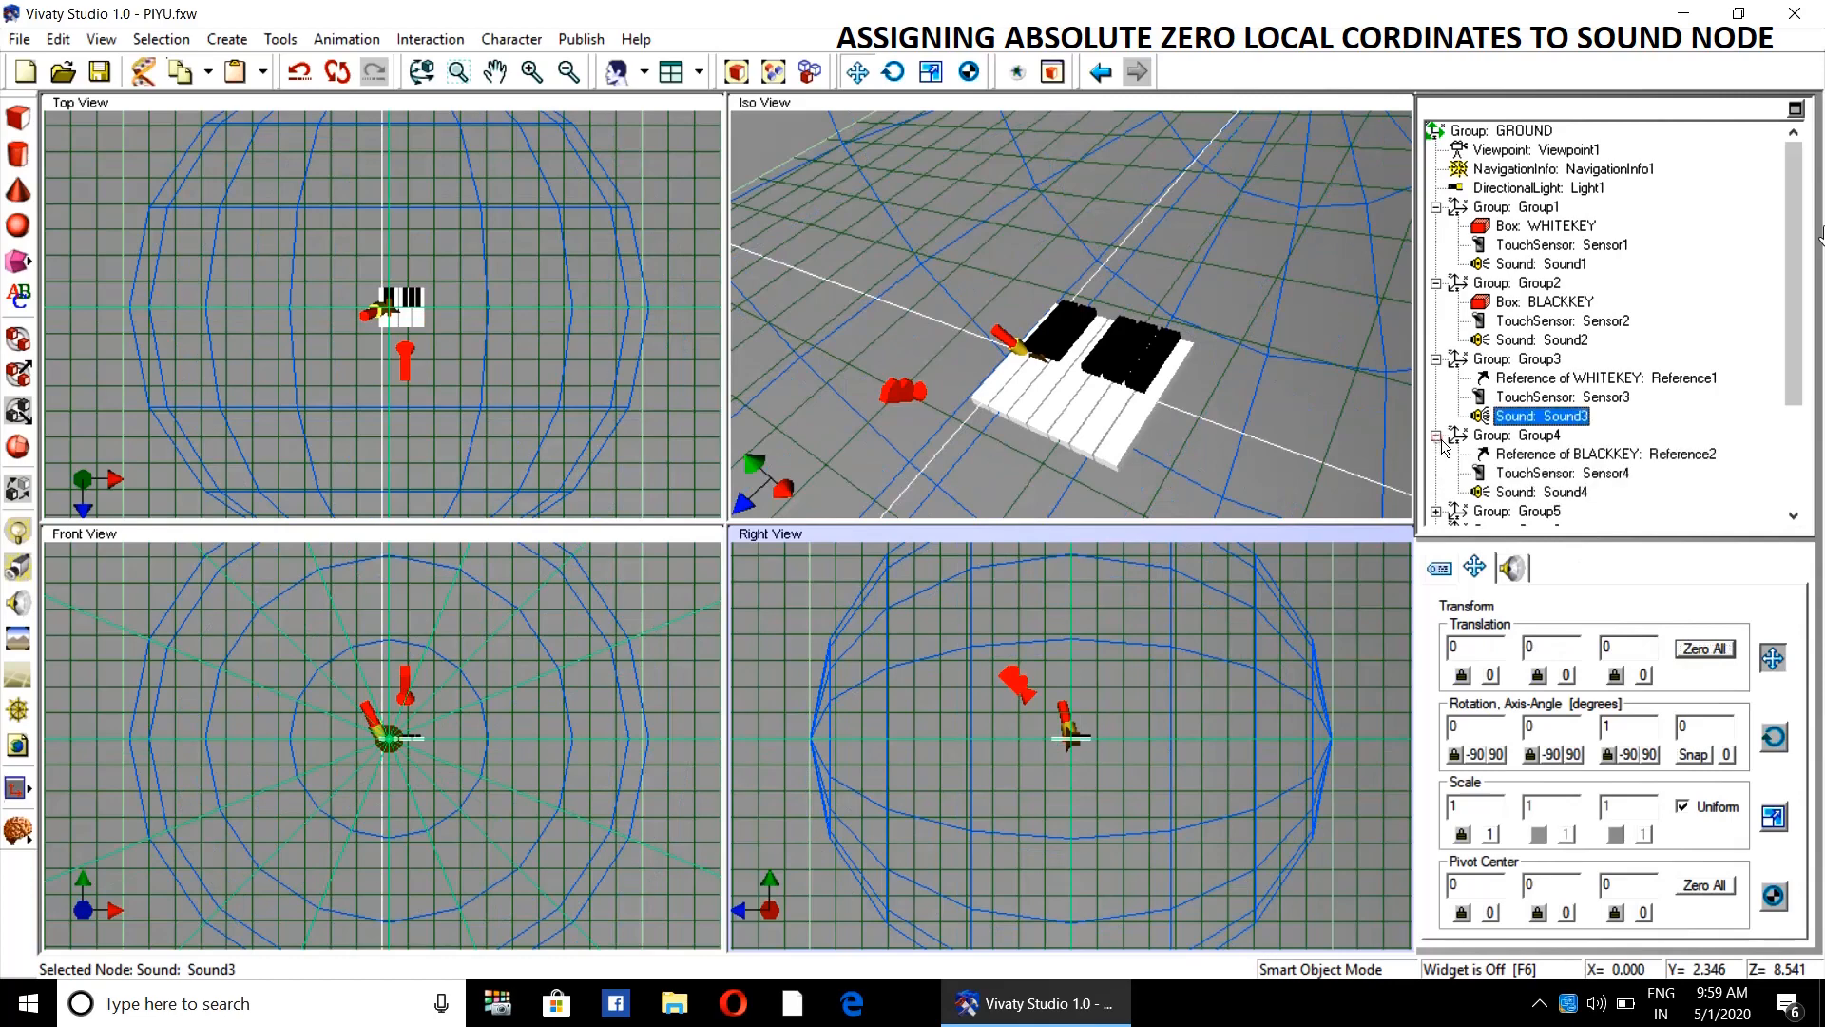
{"action": "left_click", "coordinate": [1542, 492]}
{"action": "left_click", "coordinate": [1725, 648]}
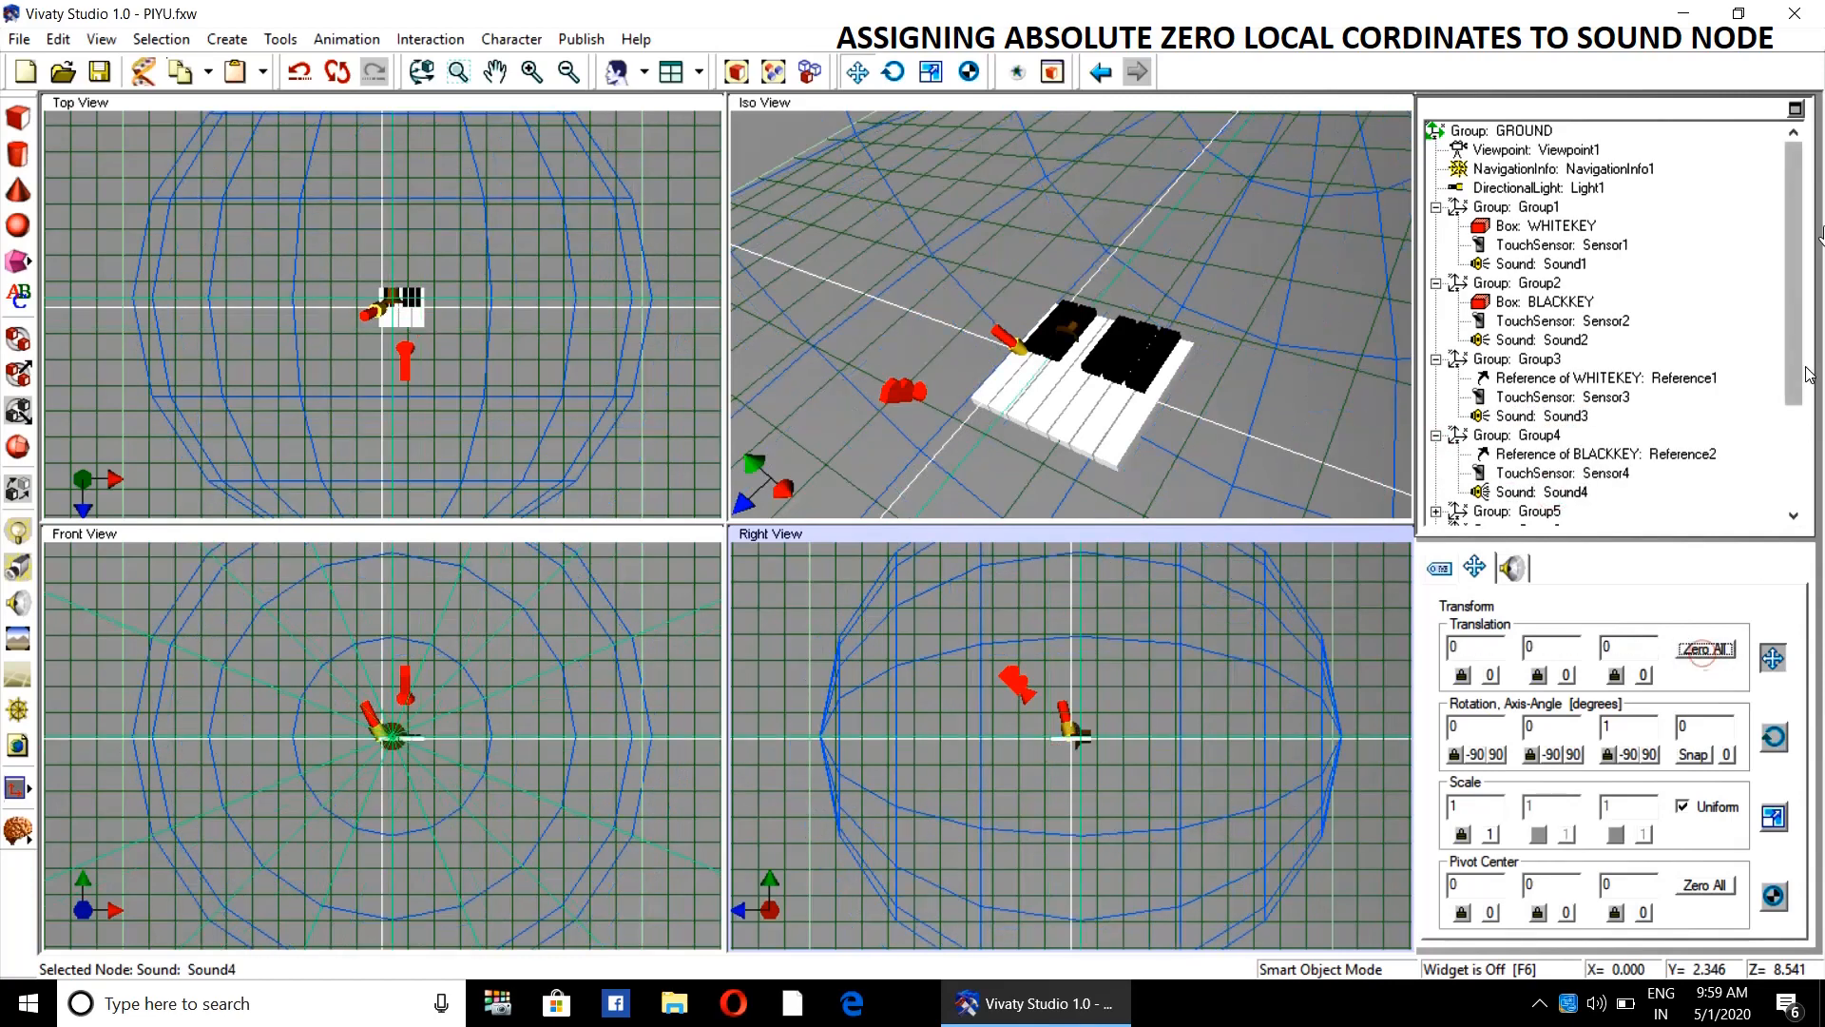
{"action": "left_click_drag", "start_coordinate": [1796, 366], "coordinate": [1794, 468]}
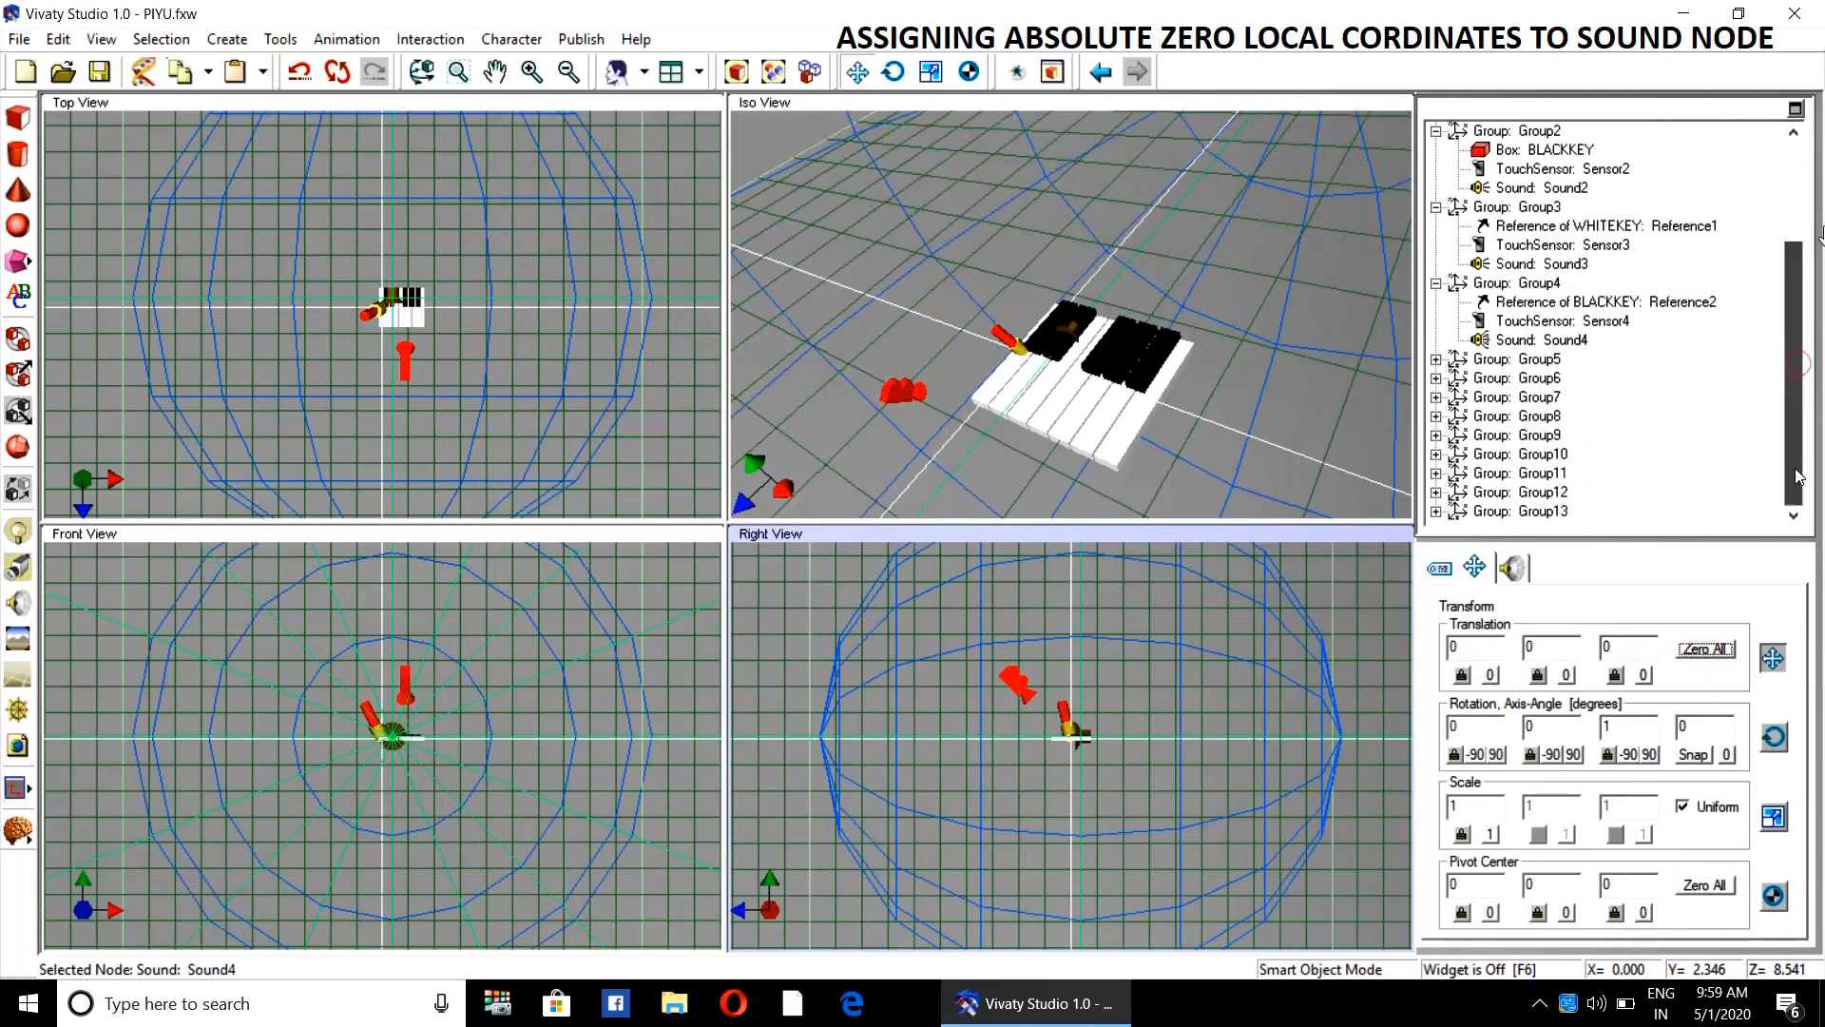
{"action": "left_click", "coordinate": [1436, 359]}
{"action": "left_click", "coordinate": [1541, 415]}
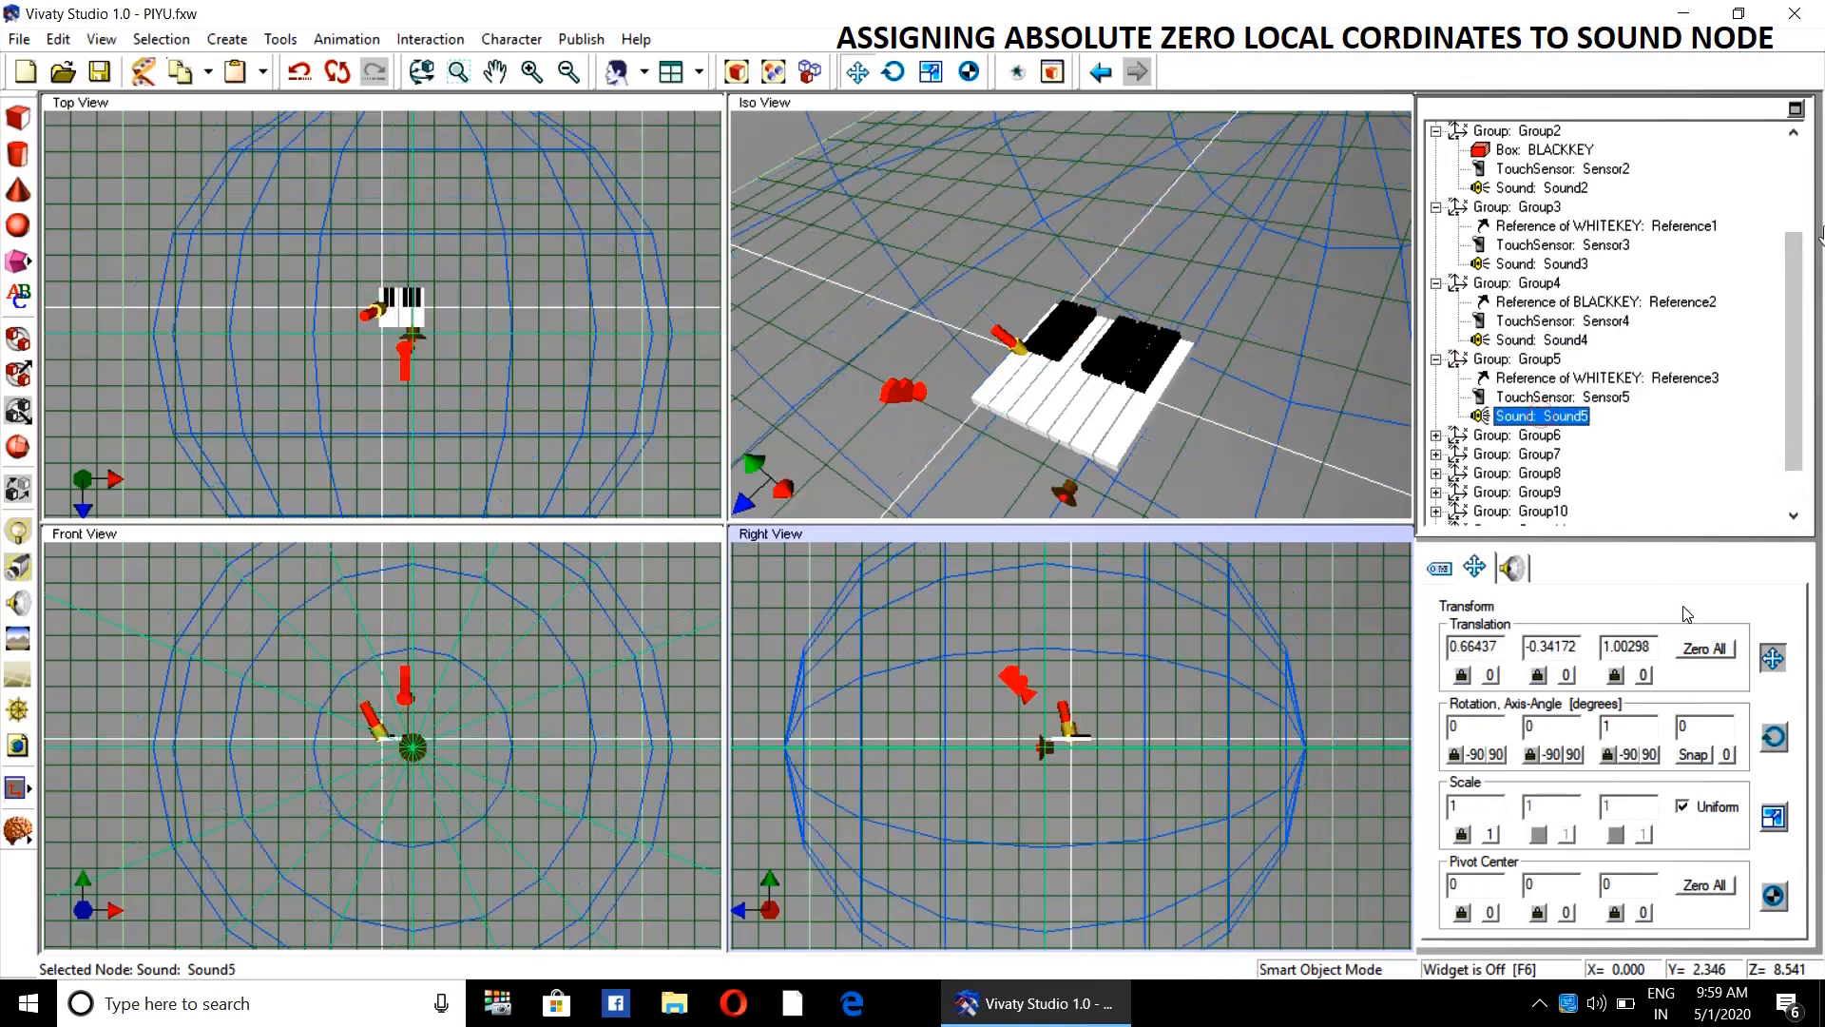
{"action": "left_click", "coordinate": [1704, 648]}
- Reset all translation values to 0 for Sound6 in Group6 and Sound7 in Group7
{"action": "left_click", "coordinate": [1436, 435]}
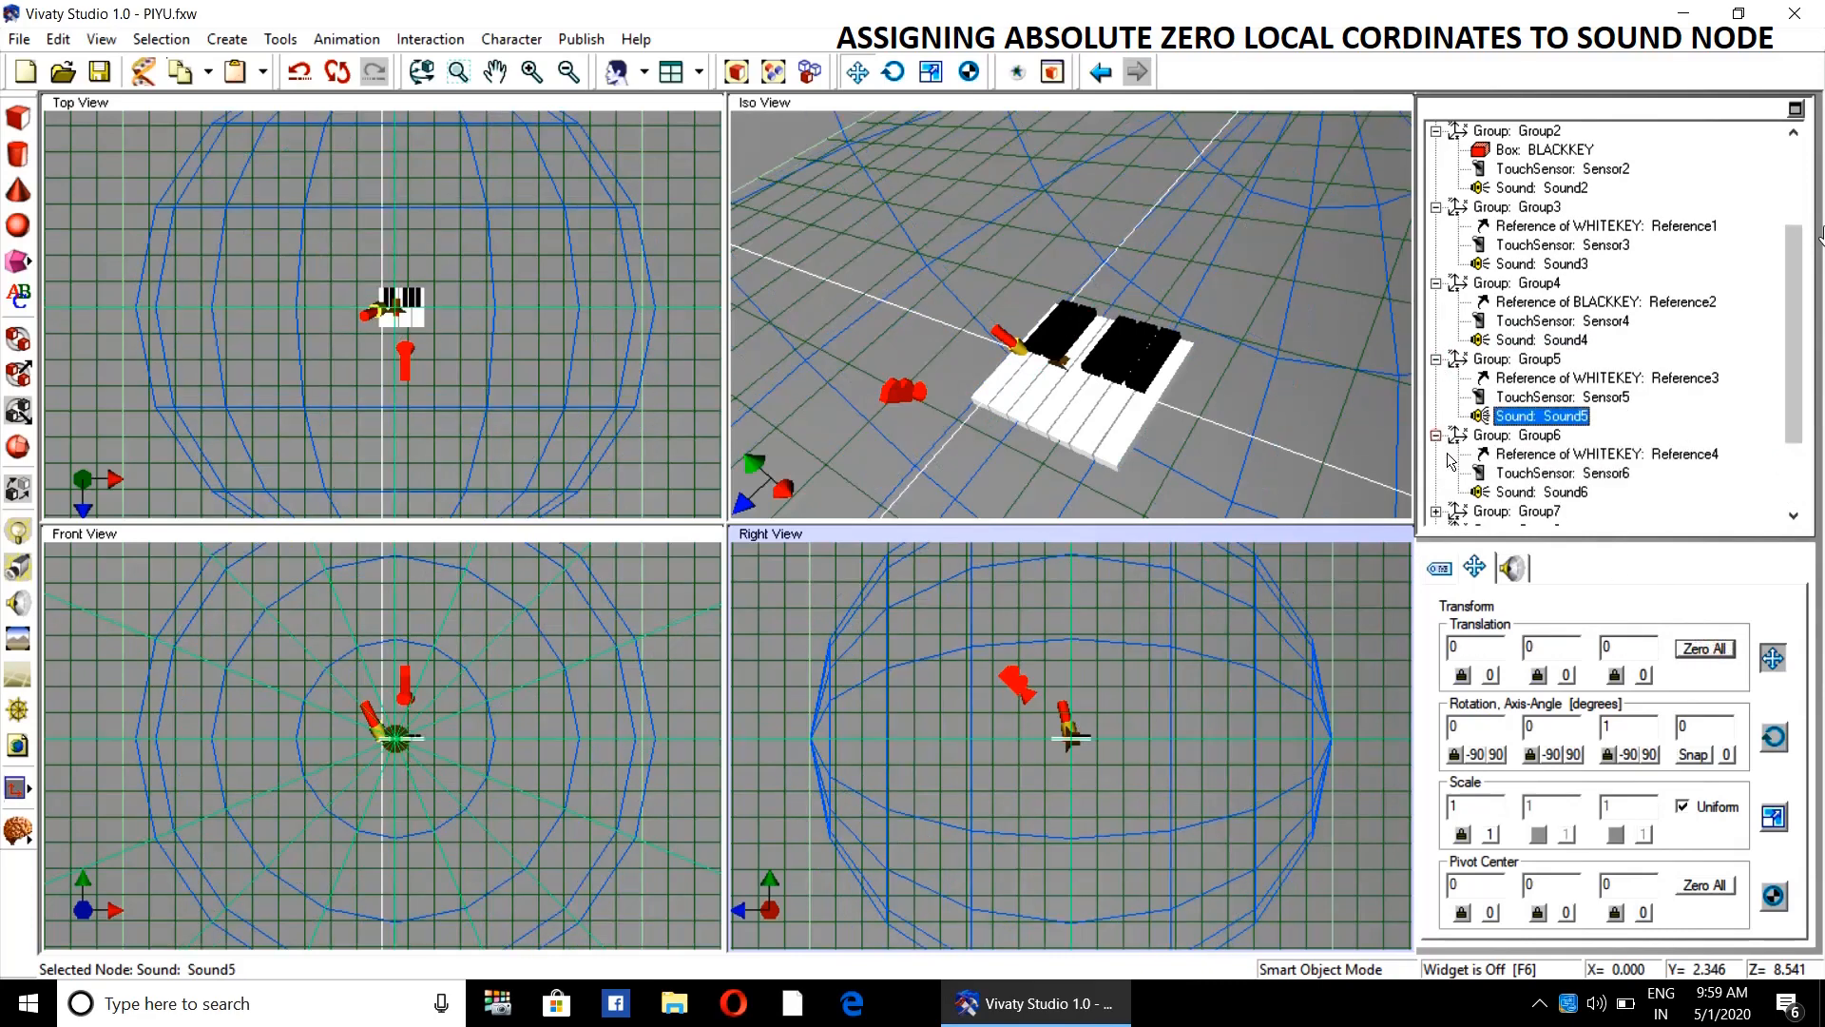
{"action": "left_click", "coordinate": [1542, 491]}
{"action": "left_click", "coordinate": [1705, 649]}
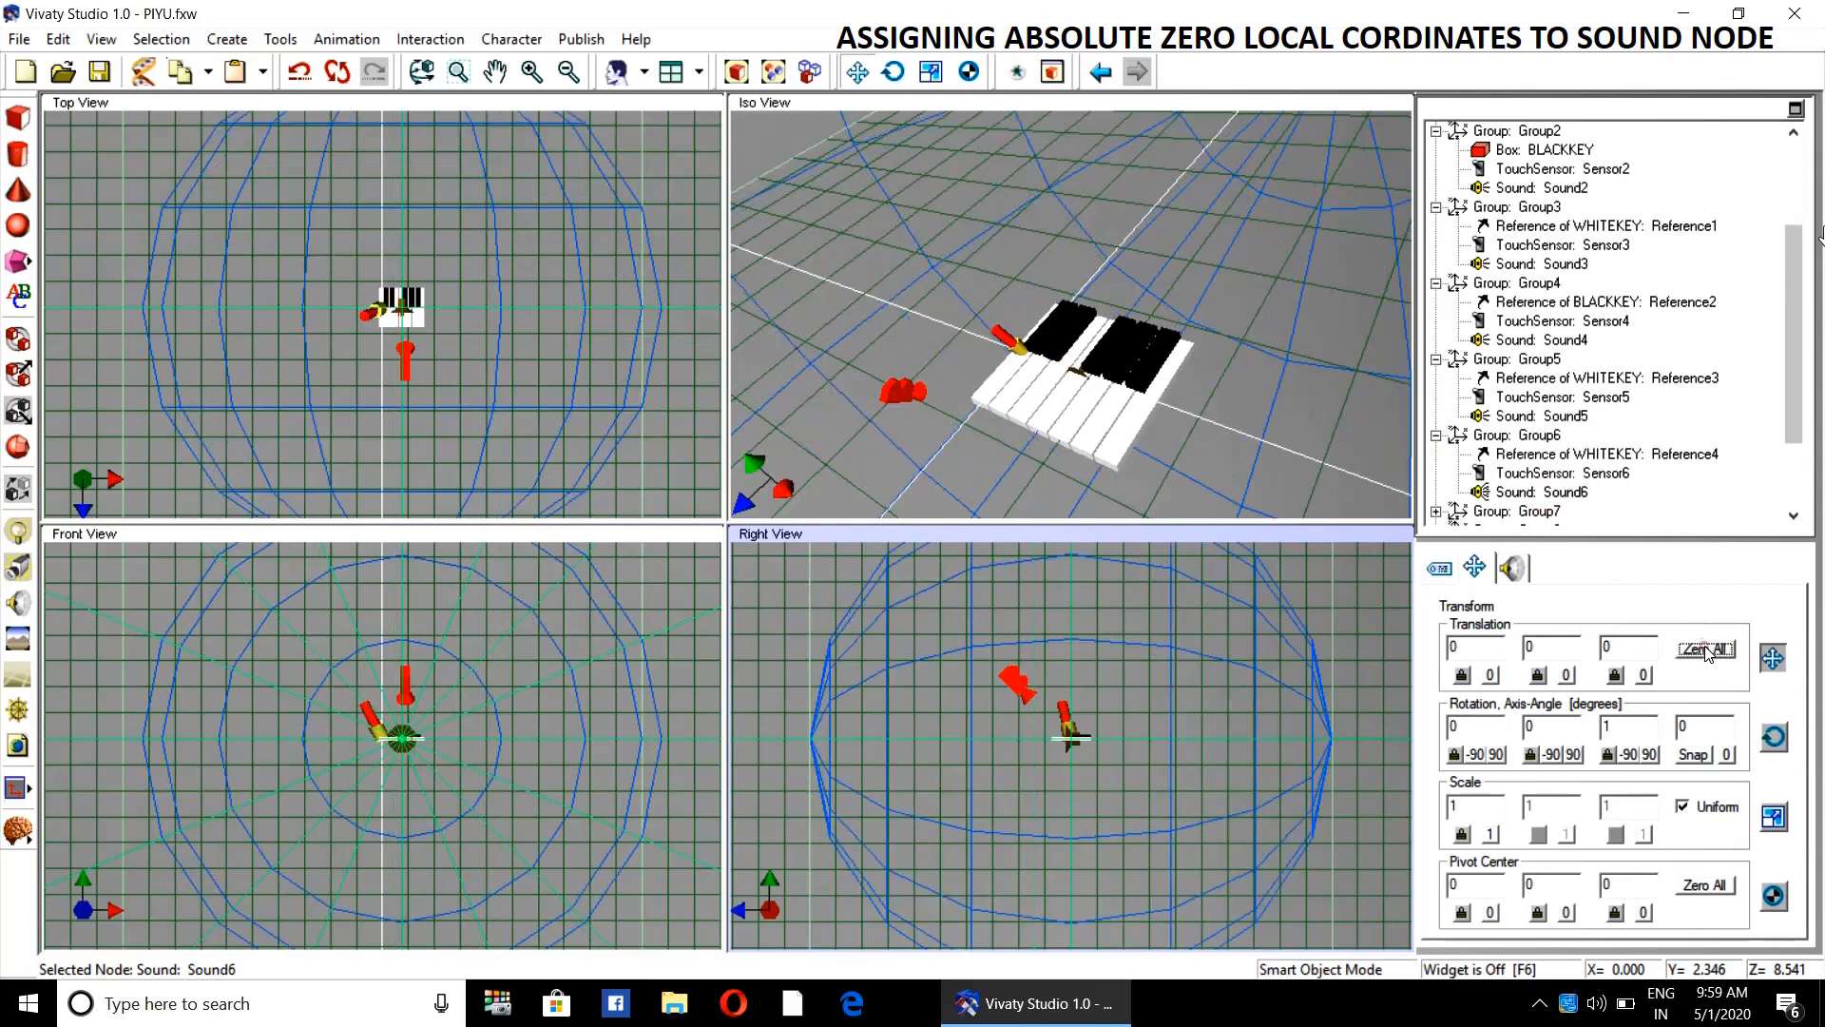
{"action": "left_click_drag", "start_coordinate": [1794, 412], "coordinate": [1795, 500]}
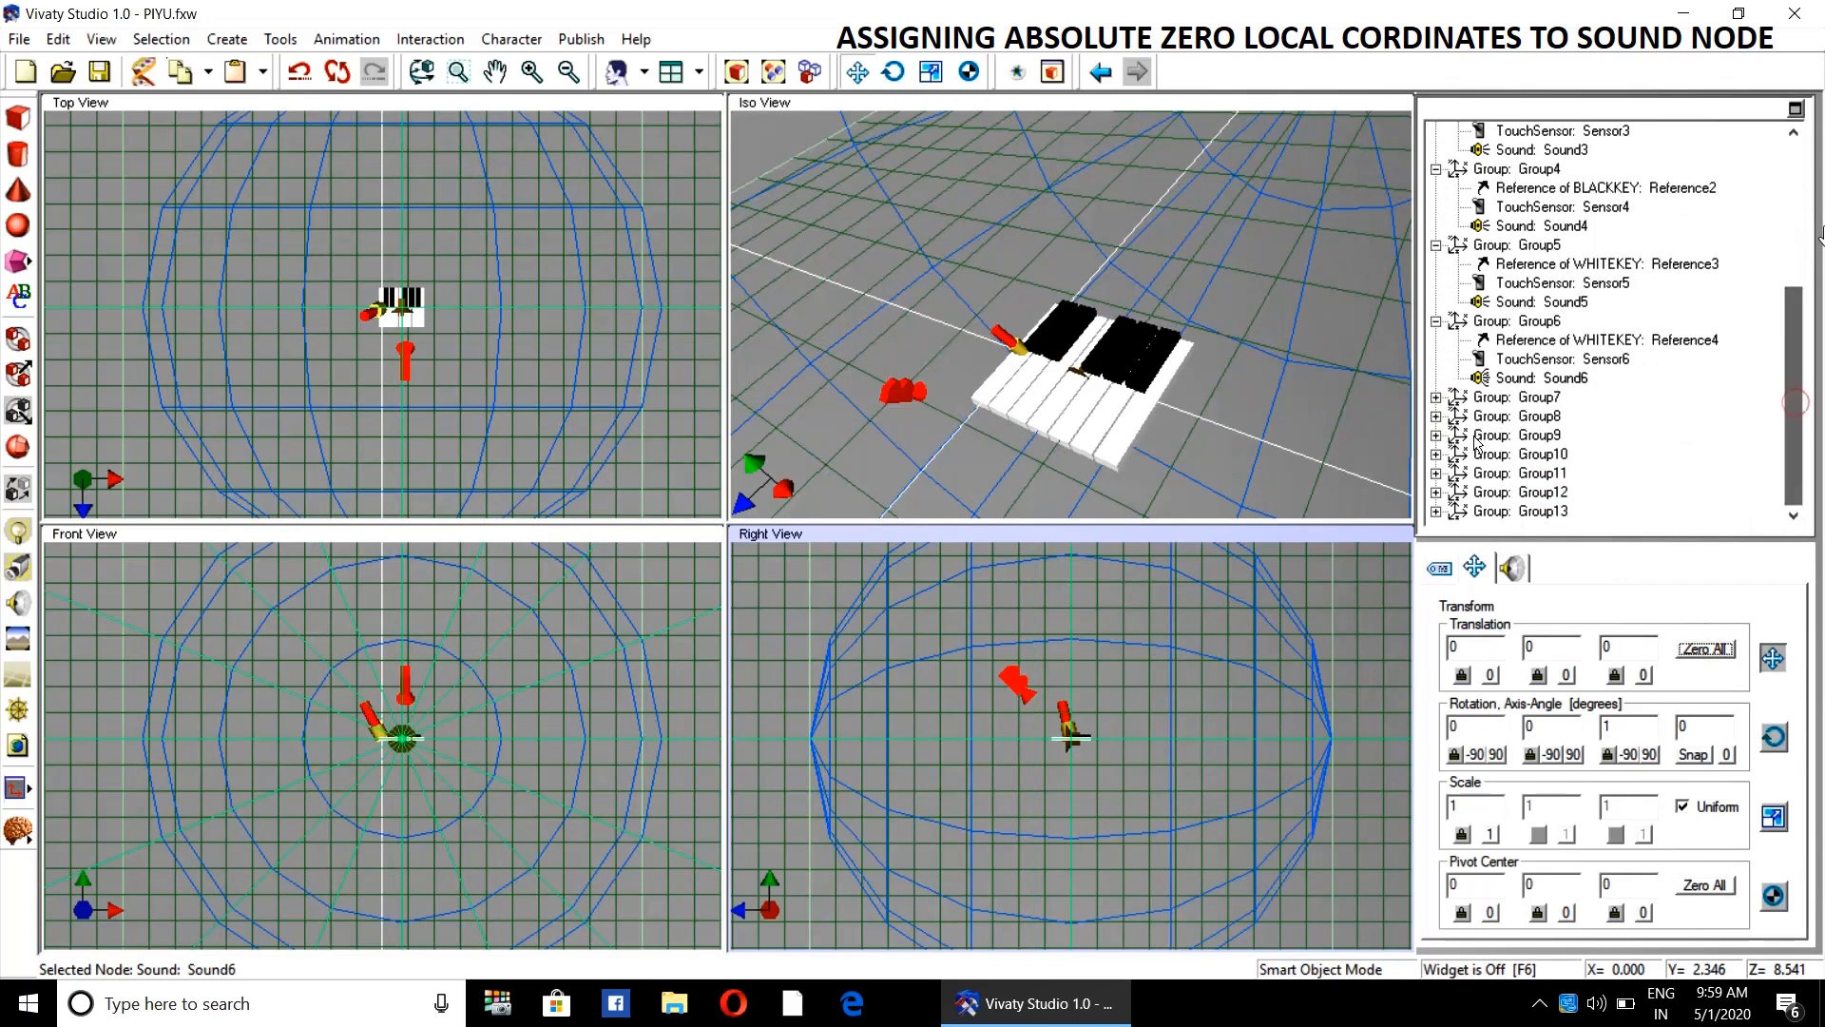
{"action": "left_click", "coordinate": [1436, 397]}
{"action": "left_click", "coordinate": [1542, 453]}
{"action": "left_click", "coordinate": [1705, 649]}
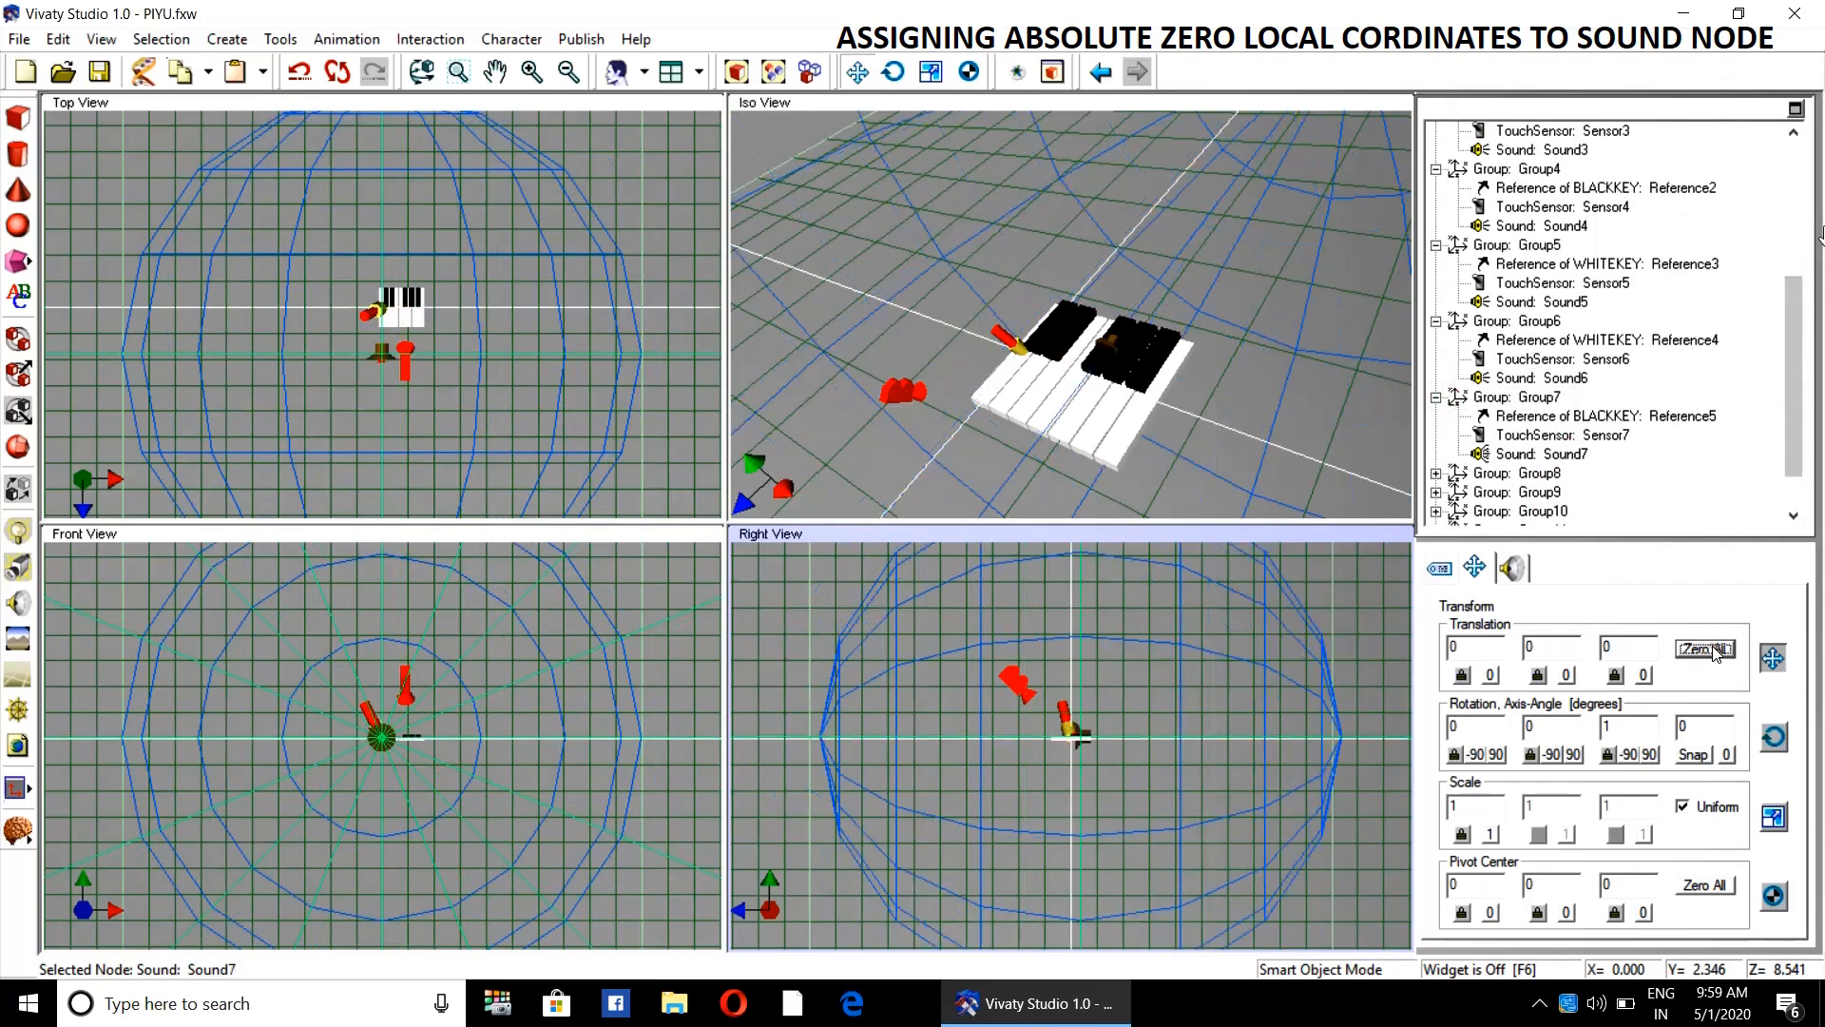
- Reset all translation values to 0 for Sound8 in Group8 and Sound9 in Group9
{"action": "left_click", "coordinate": [1436, 473]}
{"action": "left_click", "coordinate": [1557, 512]}
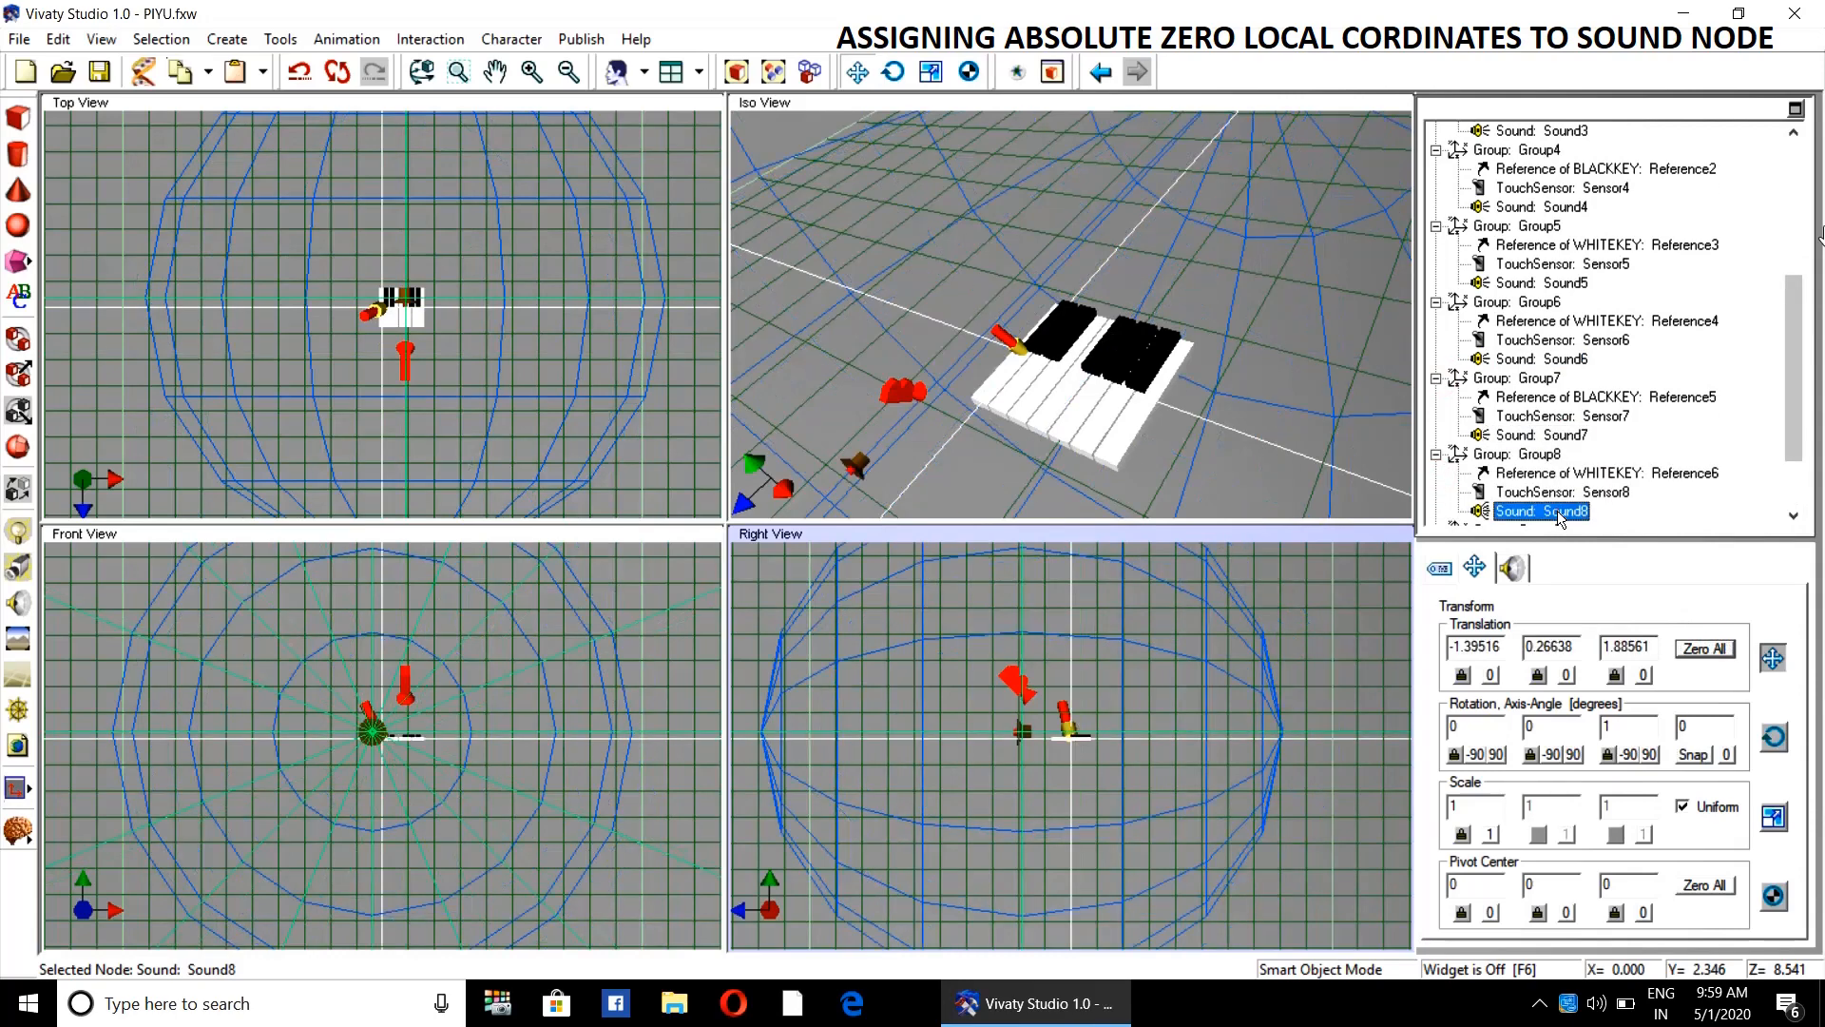
{"action": "left_click", "coordinate": [1705, 648]}
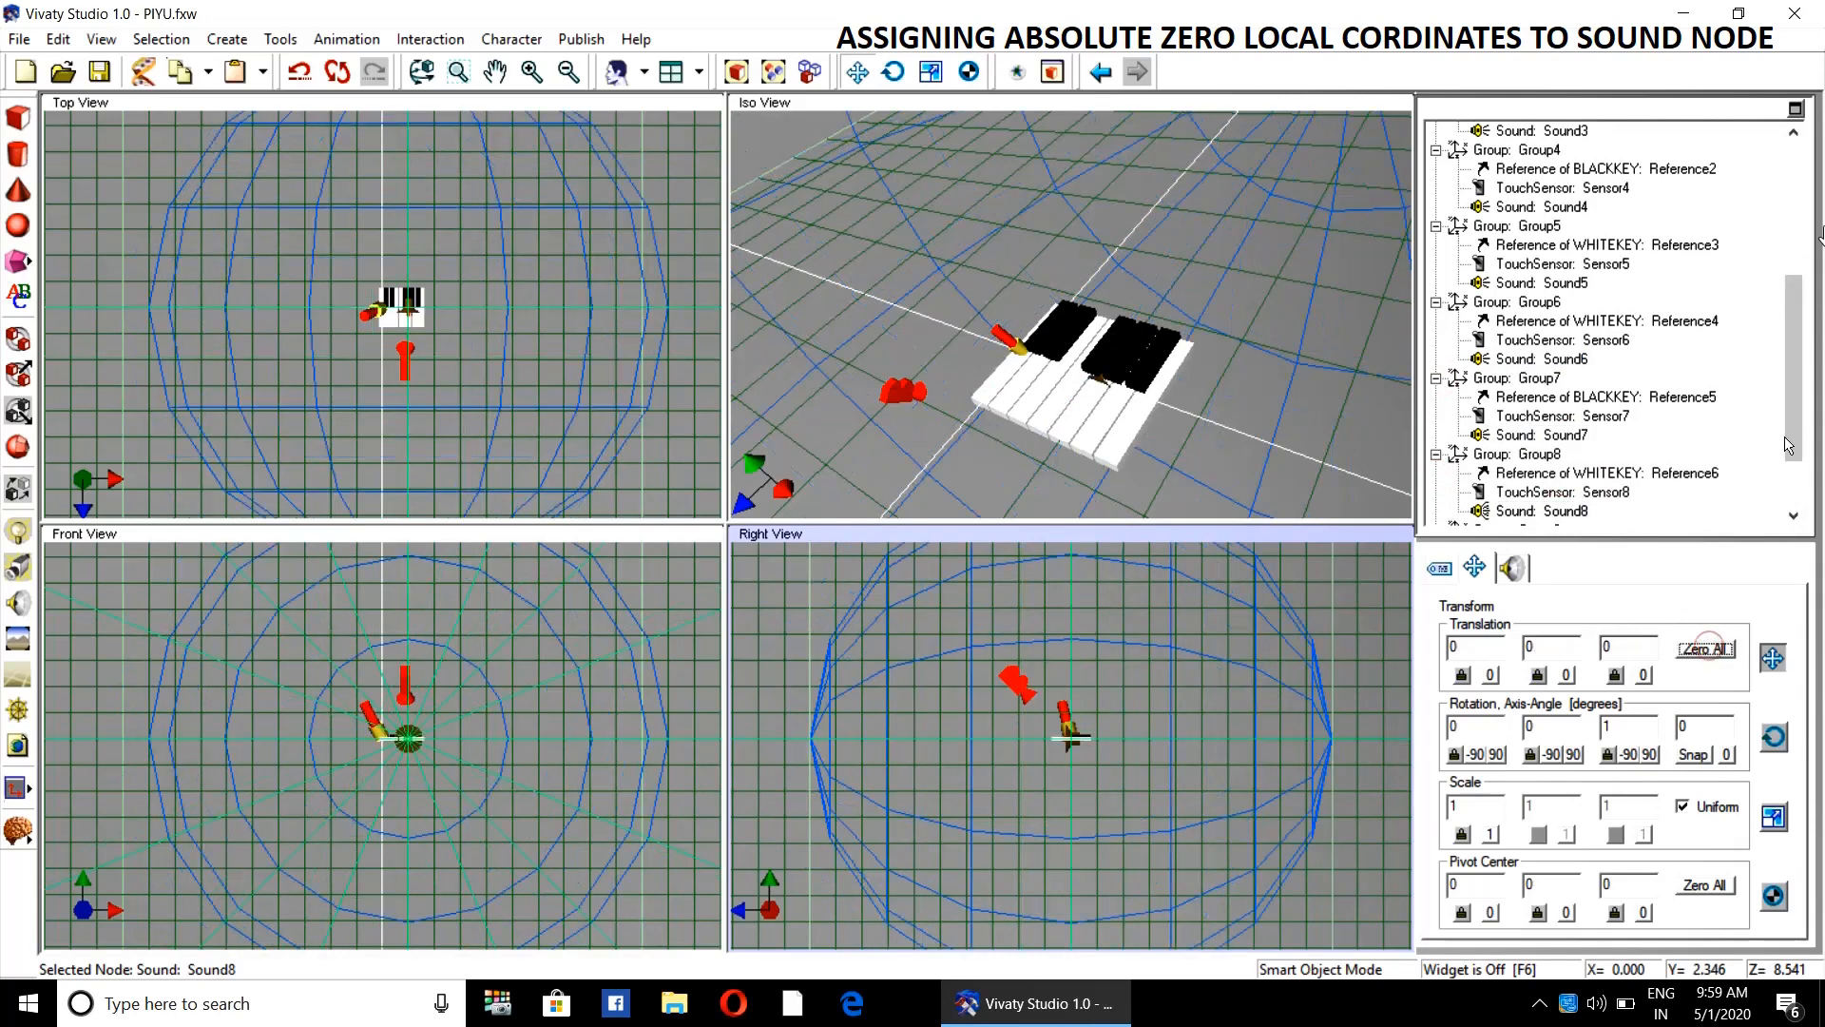
{"action": "scroll", "coordinate": [1789, 445], "scroll_direction": "down", "scroll_amount": 2}
{"action": "left_click", "coordinate": [1436, 435]}
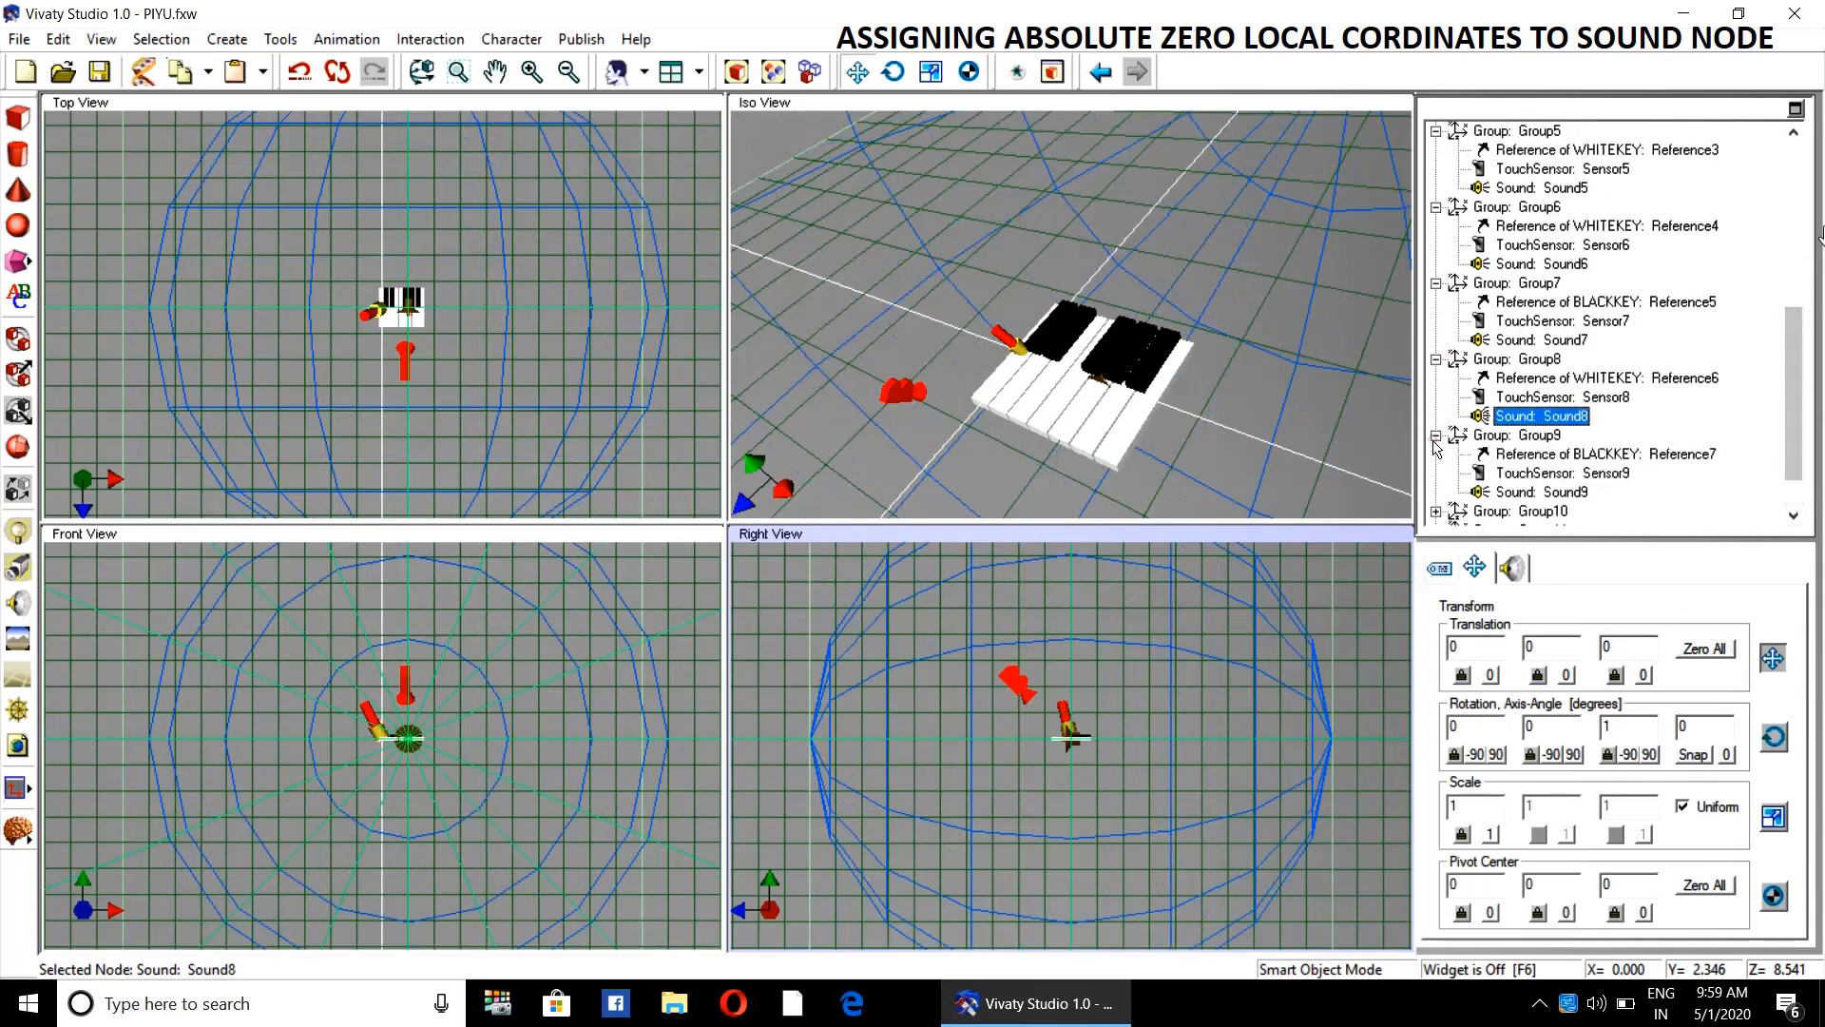
{"action": "left_click", "coordinate": [1528, 492]}
{"action": "left_click", "coordinate": [1706, 648]}
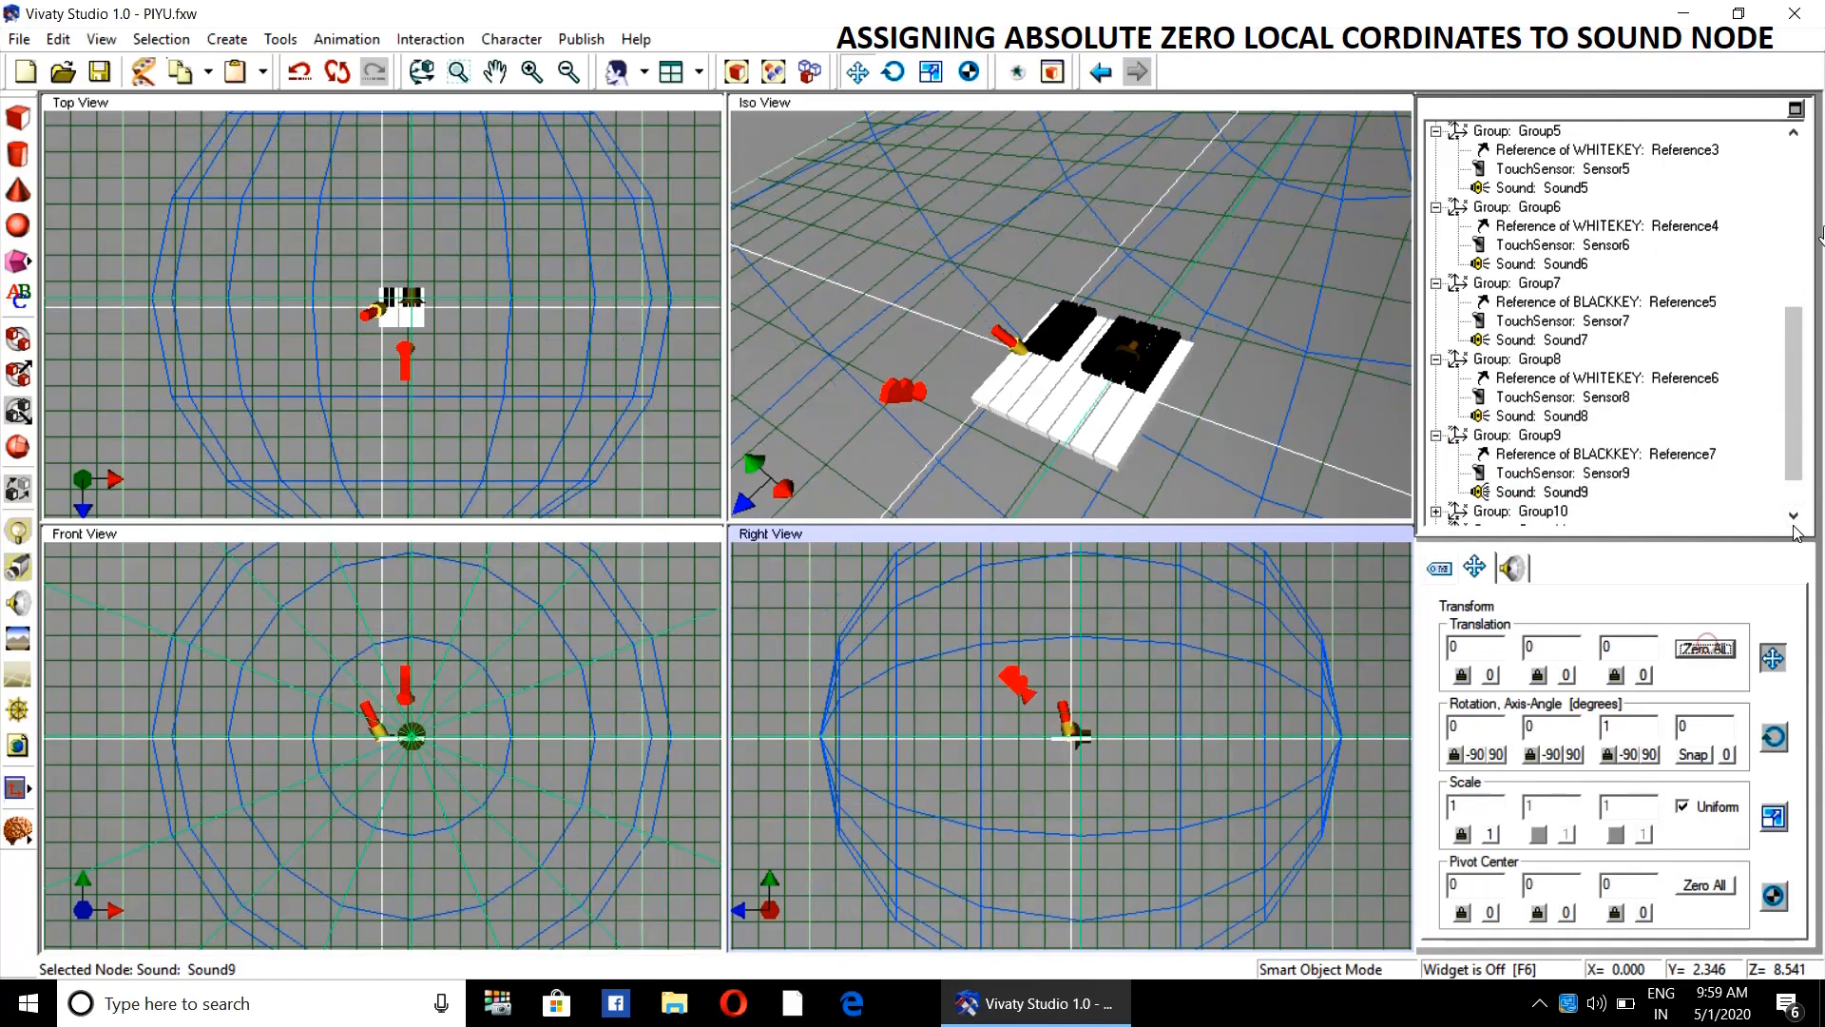
- Reset all translation values to 0 for Sound10 in Group10 and Sound11 in Group11
{"action": "scroll", "coordinate": [1793, 518], "scroll_direction": "down", "scroll_amount": 1}
{"action": "left_click", "coordinate": [1436, 454]}
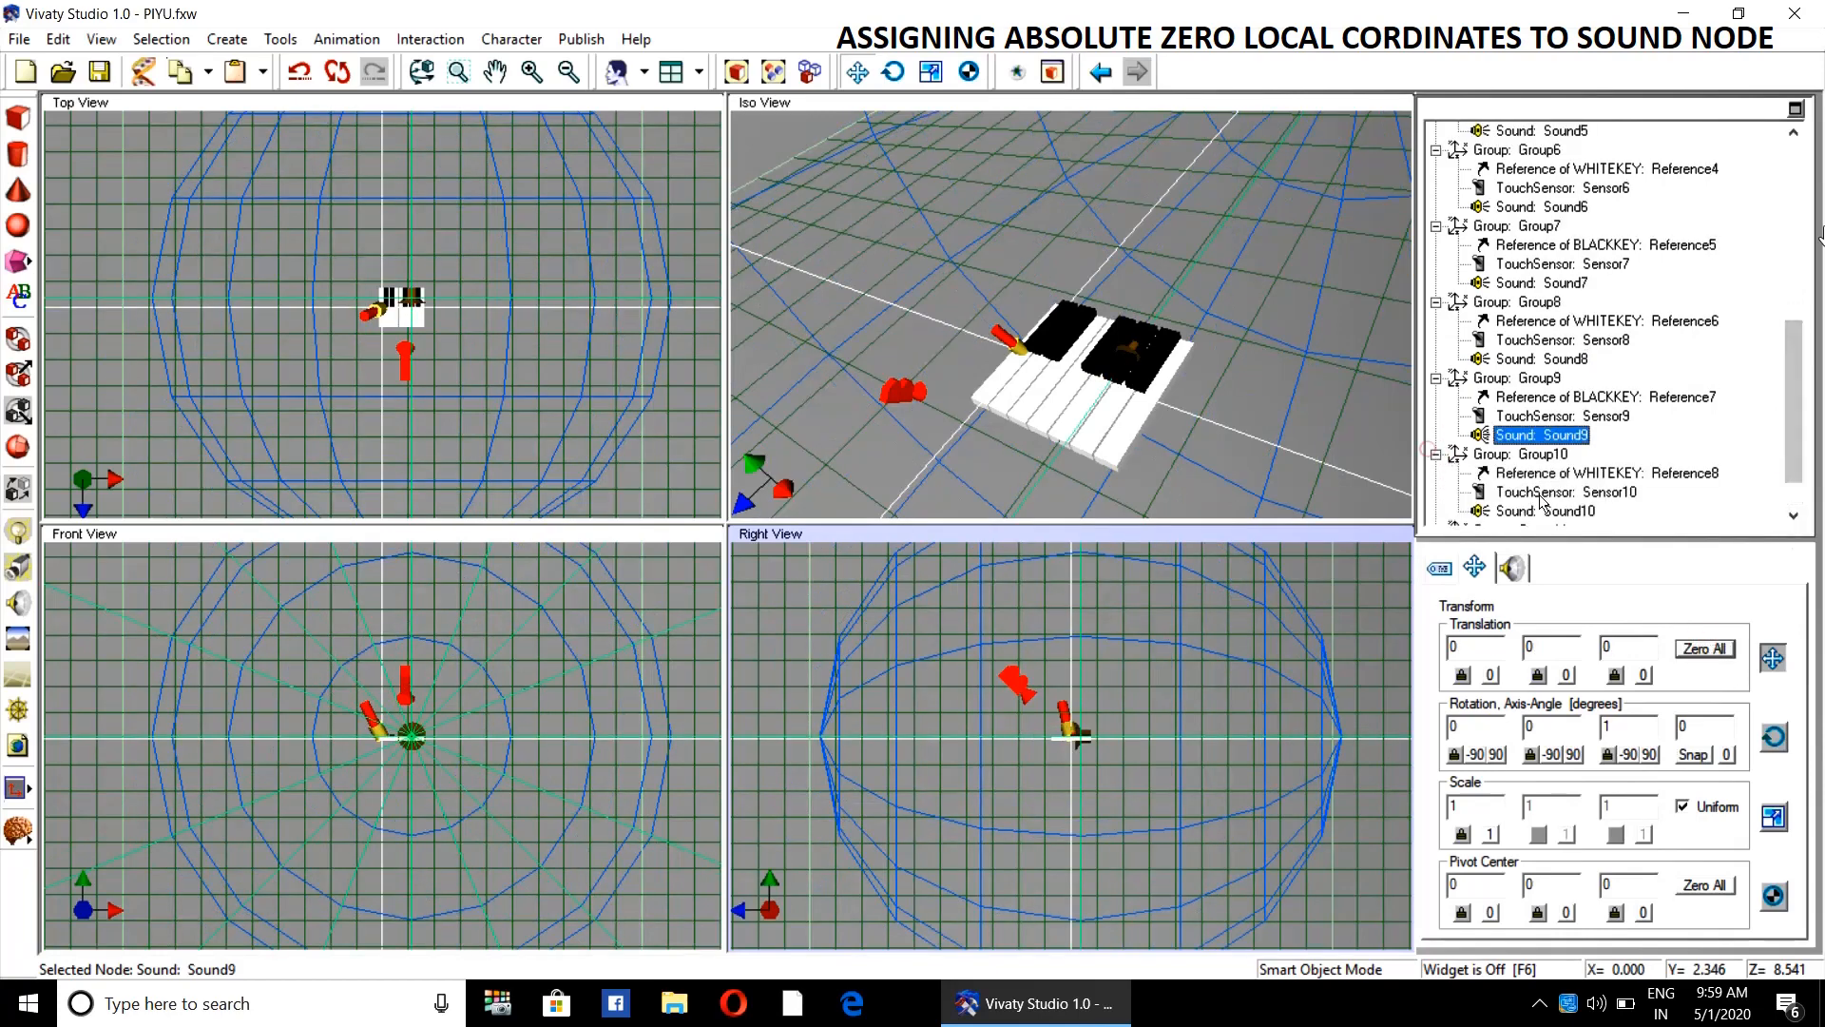
{"action": "left_click", "coordinate": [1544, 511]}
{"action": "left_click", "coordinate": [1705, 648]}
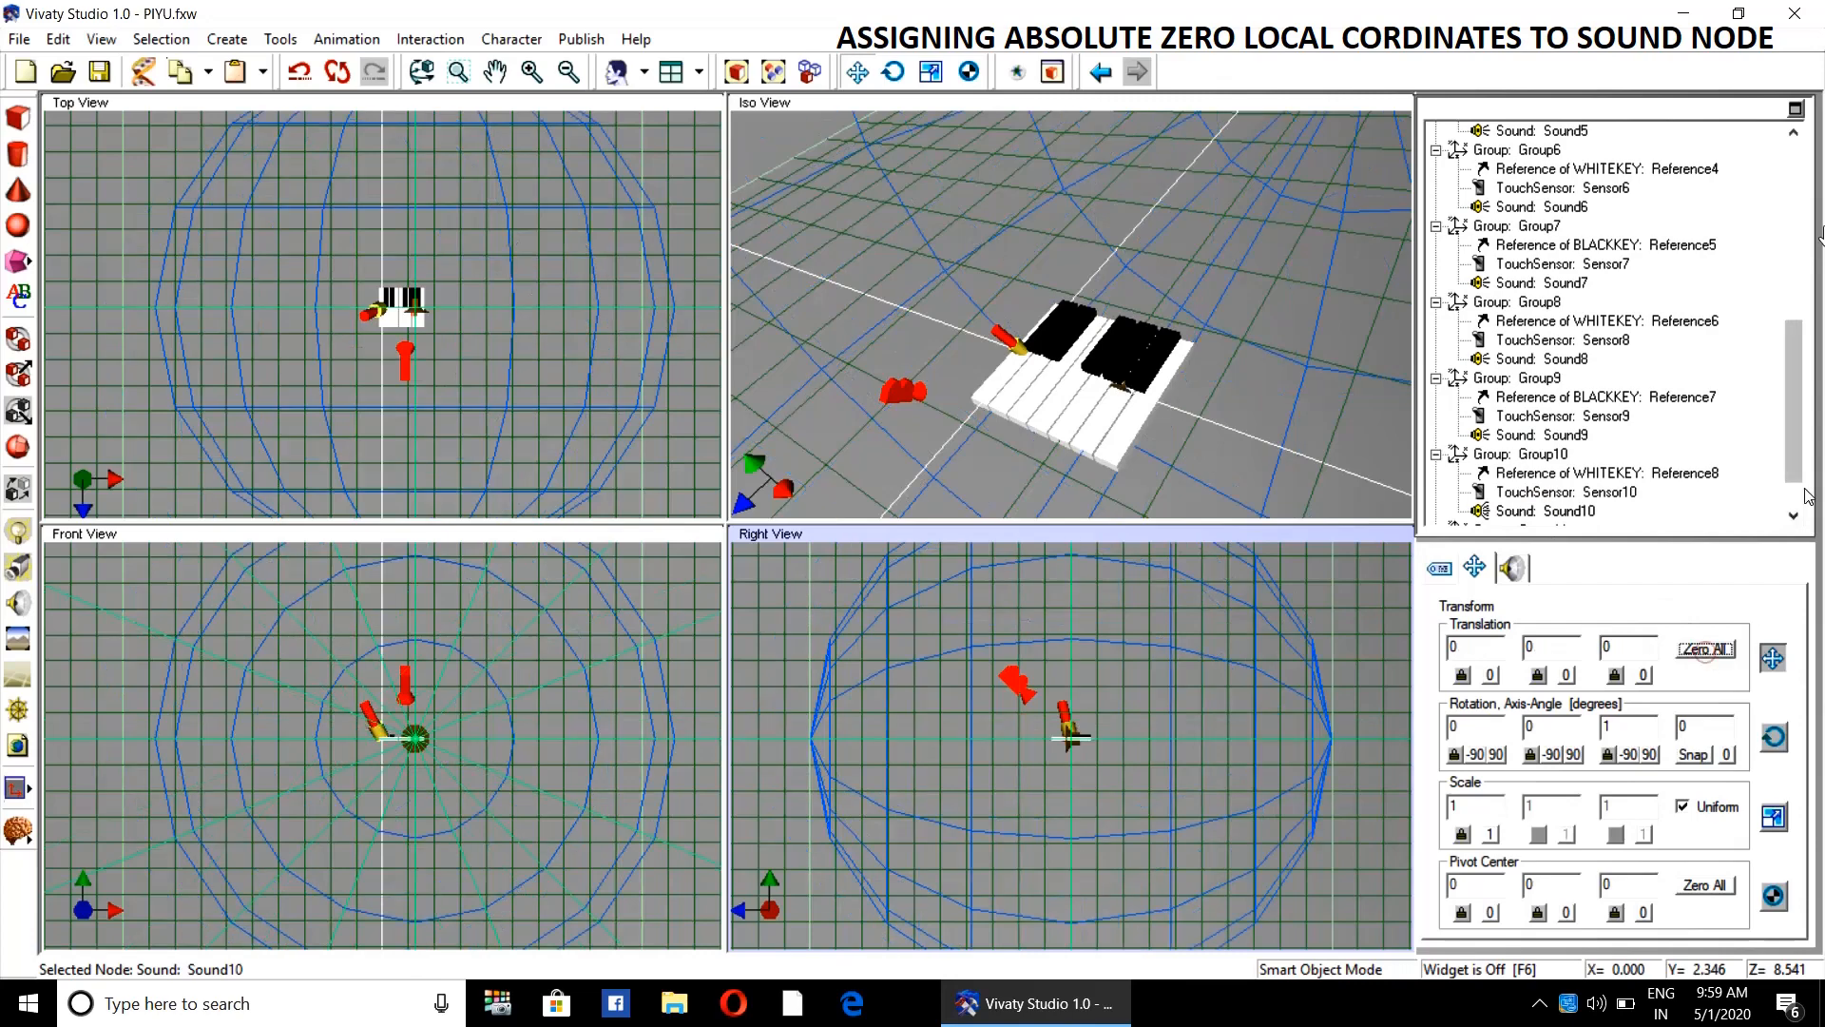
{"action": "scroll", "coordinate": [1796, 504], "scroll_direction": "down", "scroll_amount": 1}
{"action": "left_click", "coordinate": [1437, 473]}
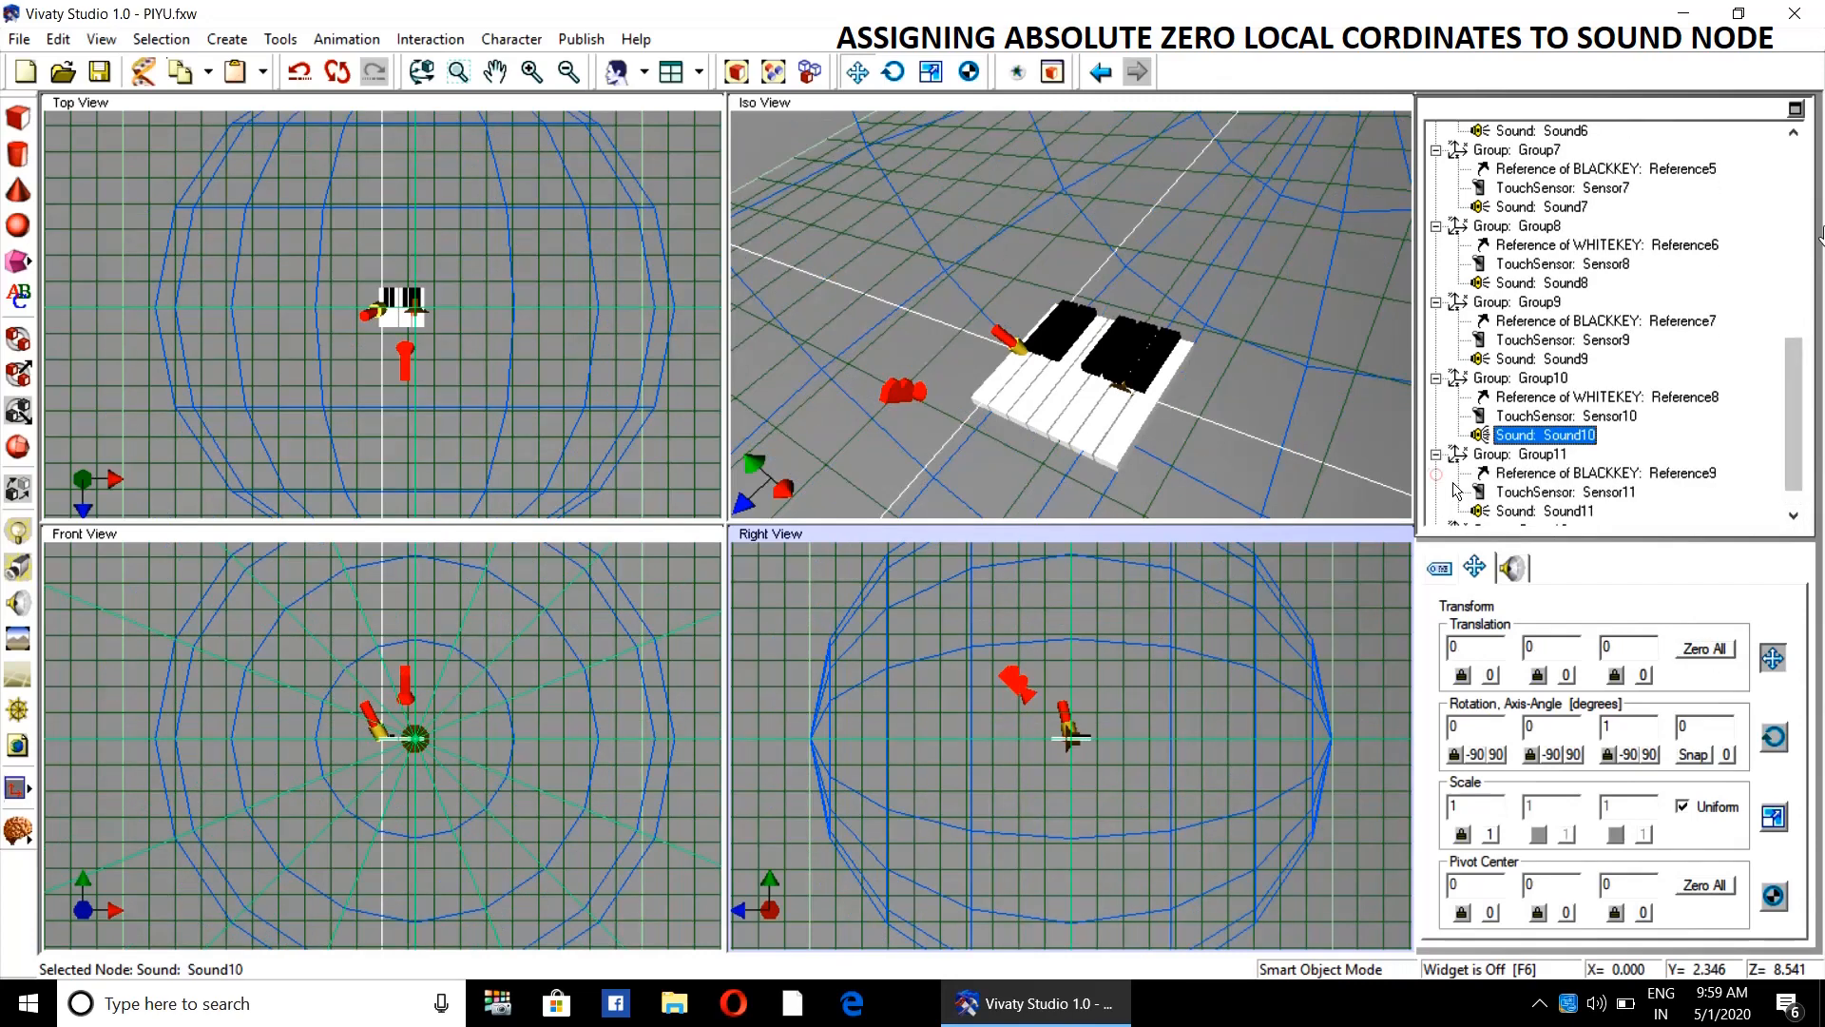
{"action": "left_click", "coordinate": [1544, 510]}
{"action": "left_click", "coordinate": [1705, 648]}
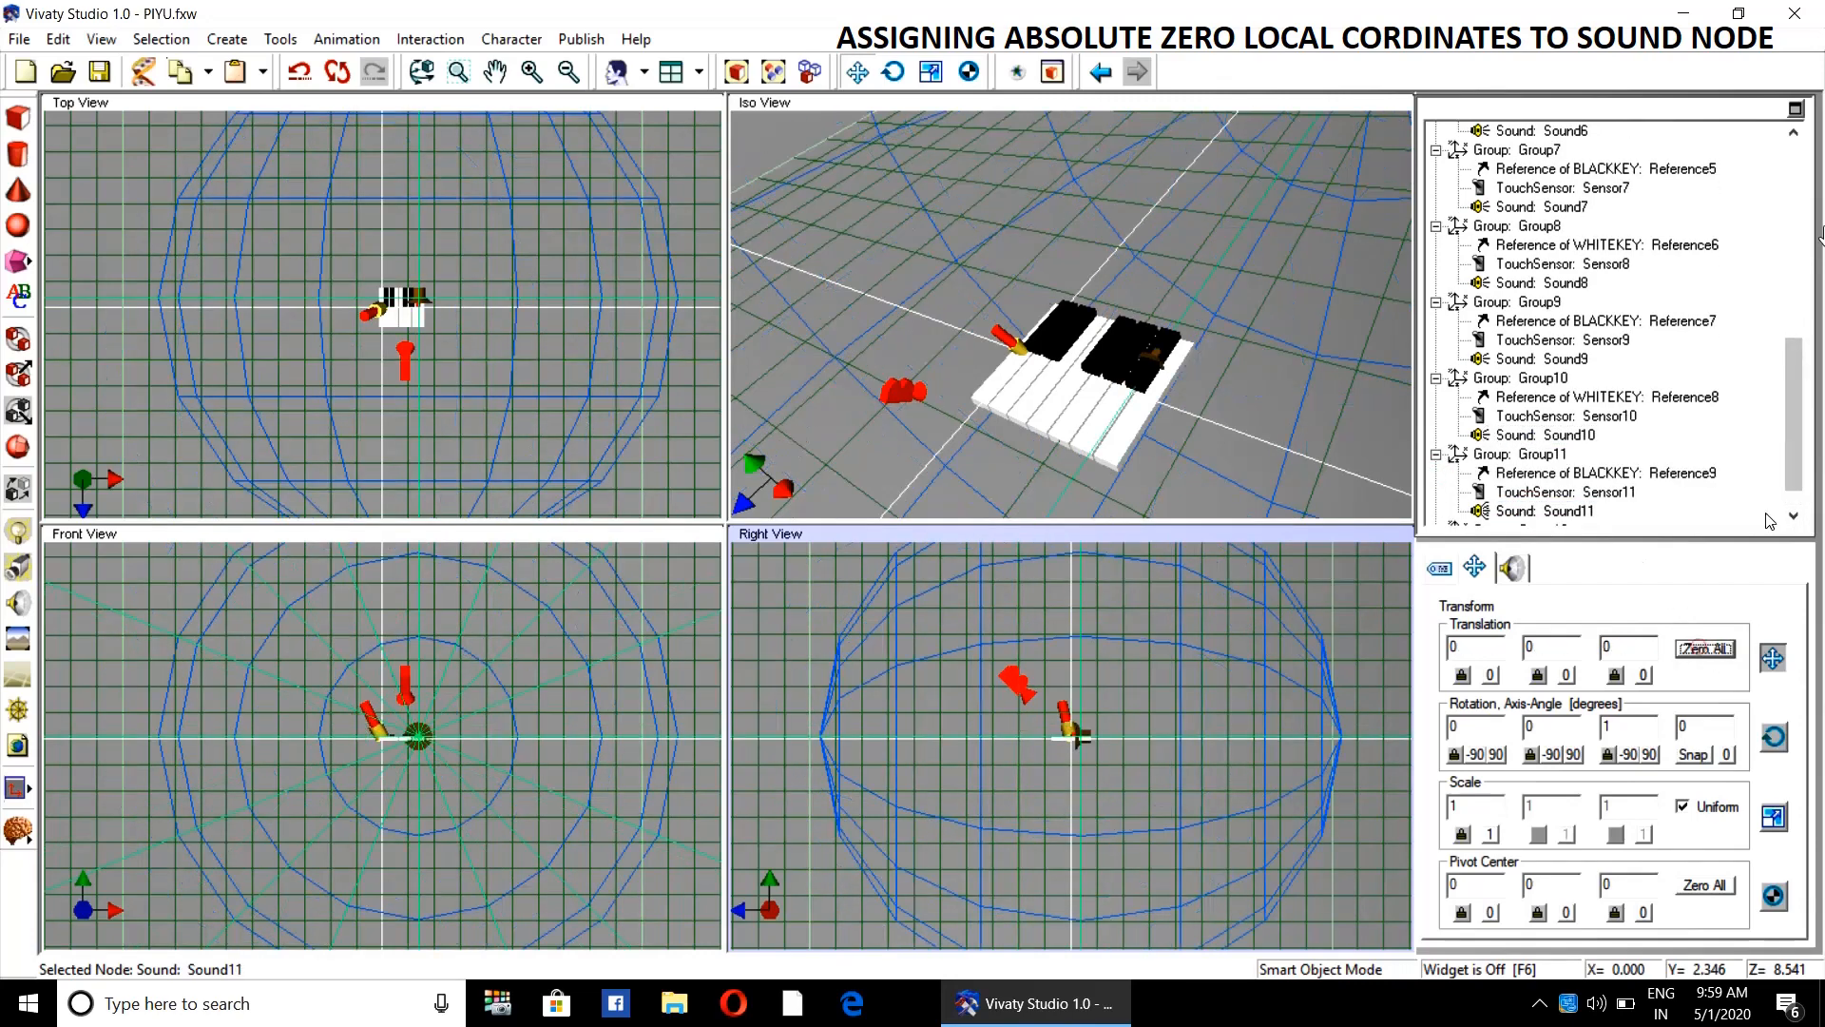
- Reset all translation values to 0 for Sound12 in Group12 and Sound13 in Group13
{"action": "scroll", "coordinate": [1787, 456], "scroll_direction": "down", "scroll_amount": 1}
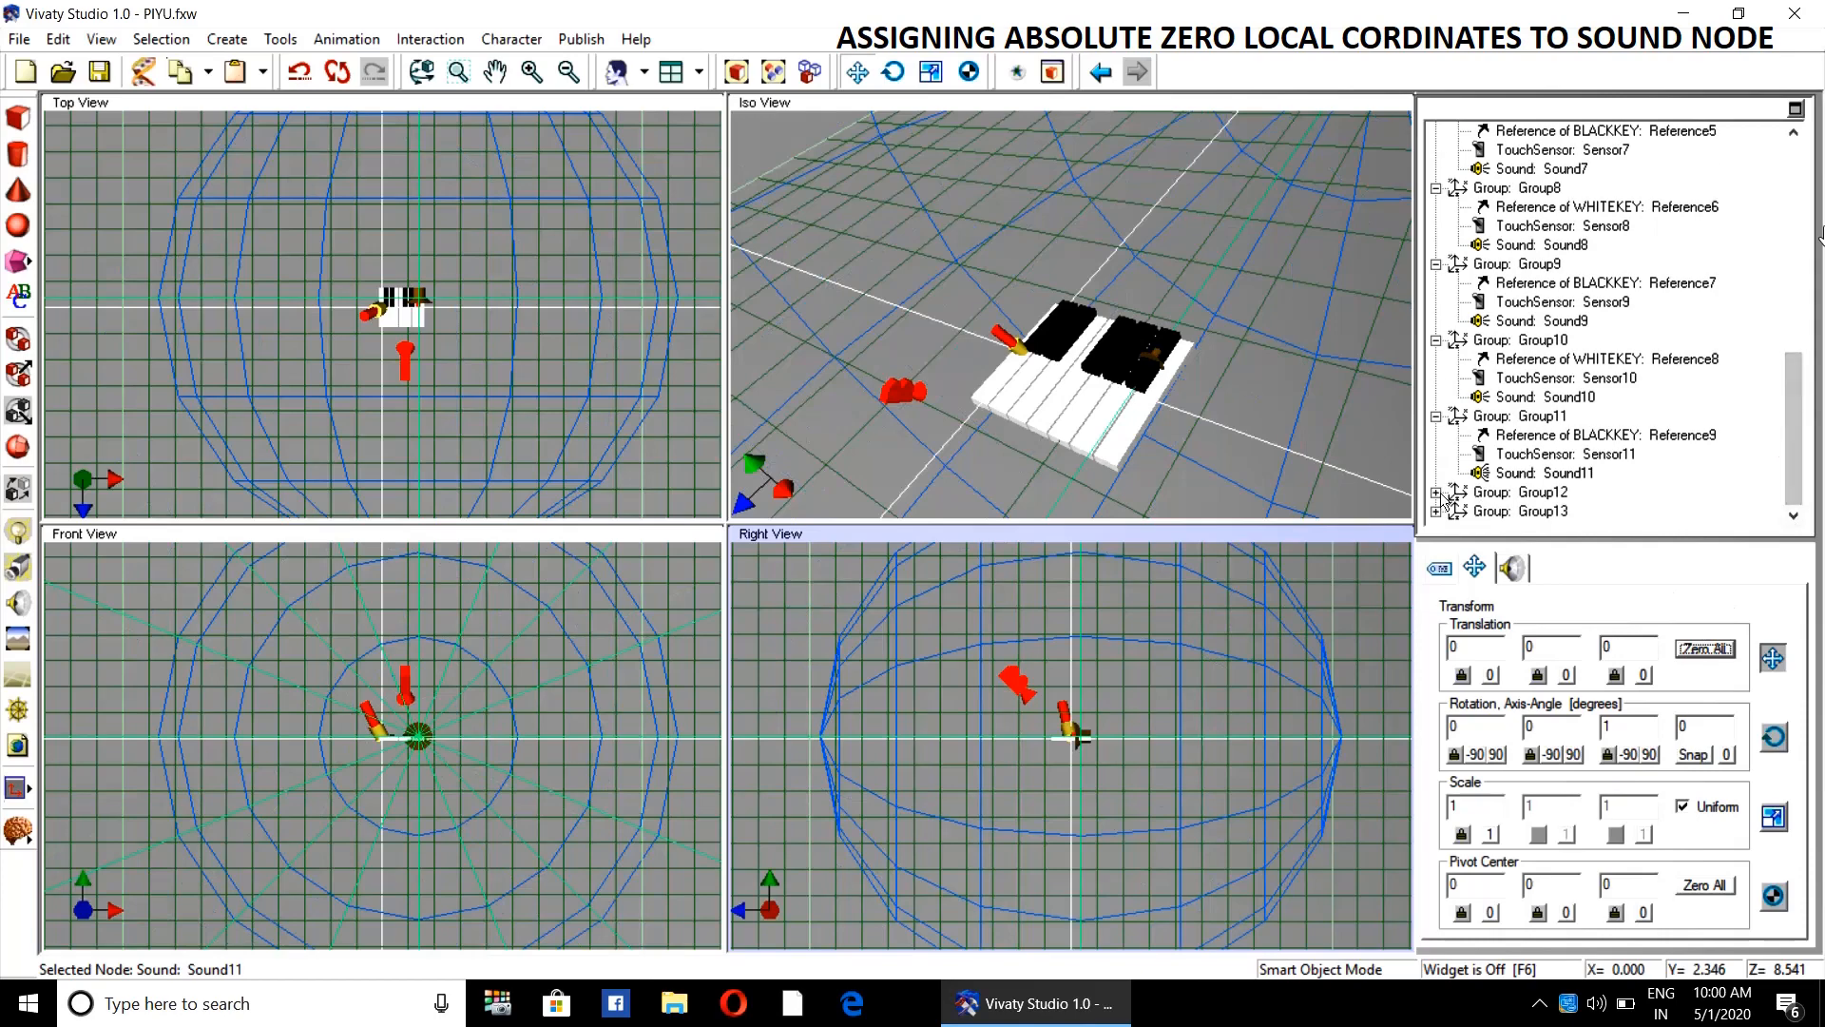
{"action": "left_click", "coordinate": [1436, 492]}
{"action": "left_click", "coordinate": [1540, 511]}
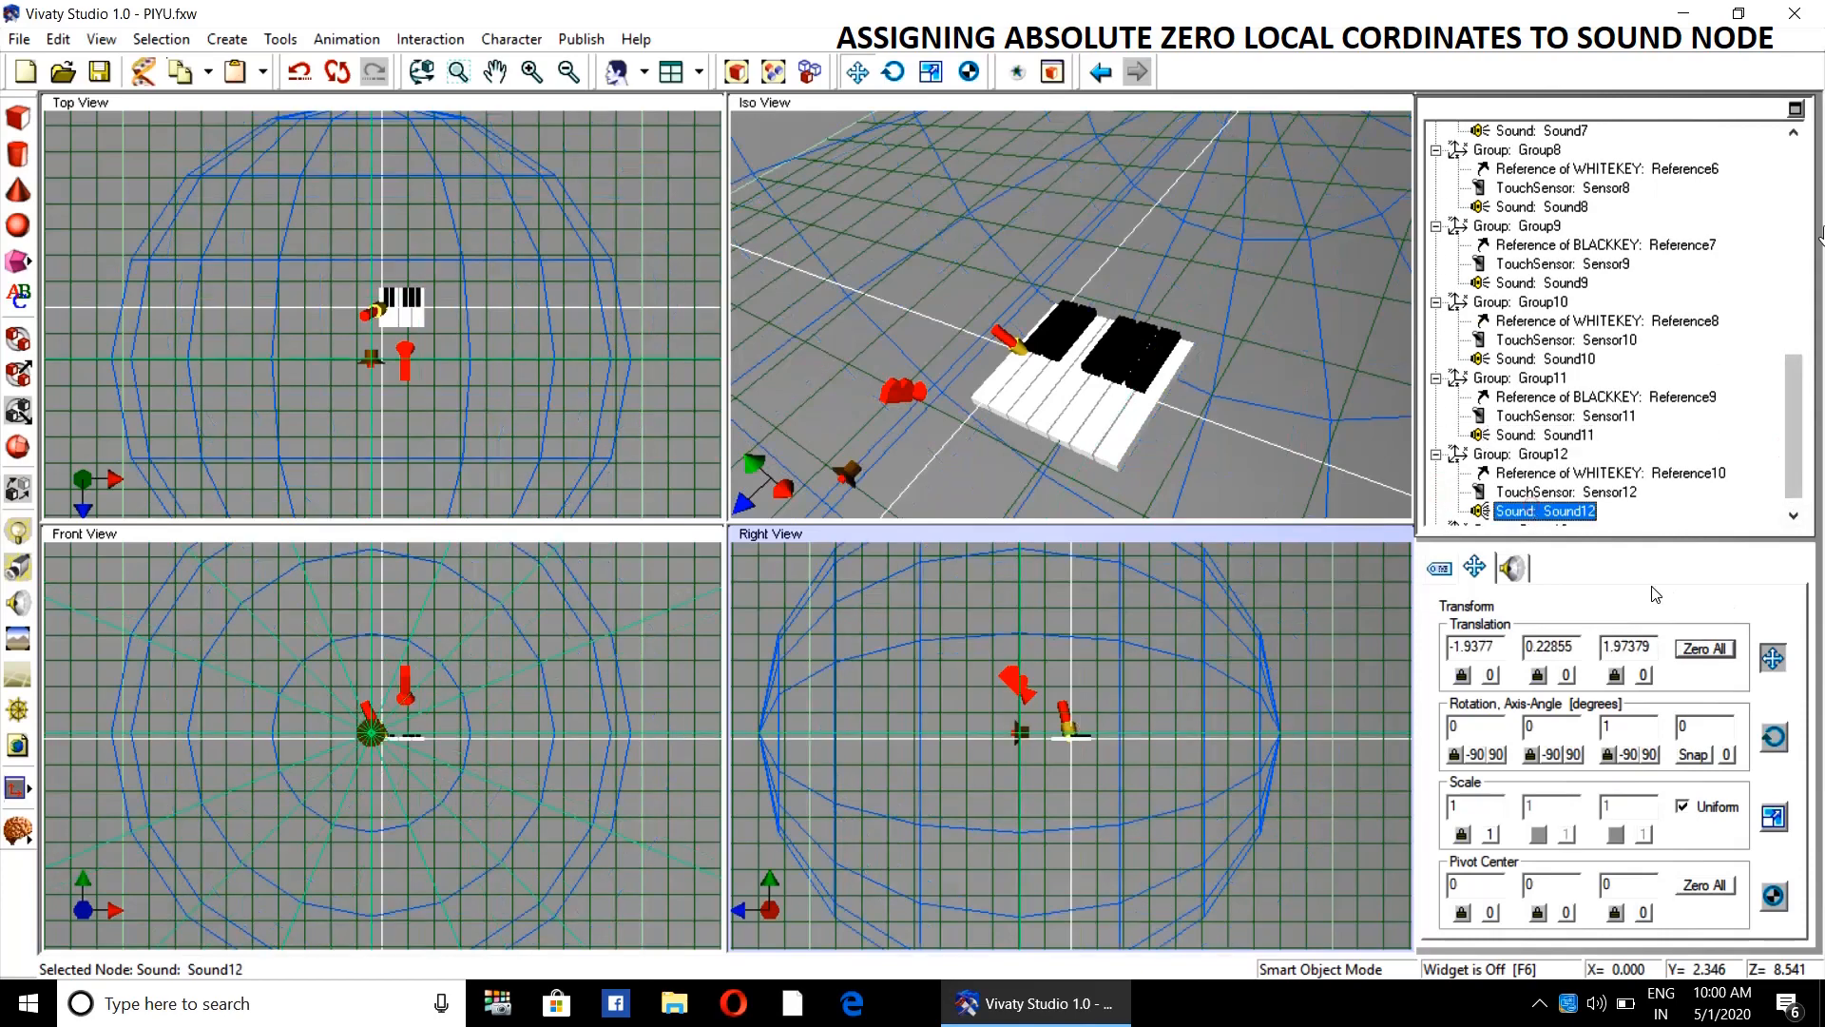
{"action": "left_click", "coordinate": [1705, 648]}
{"action": "scroll", "coordinate": [1789, 470], "scroll_direction": "down", "scroll_amount": 1}
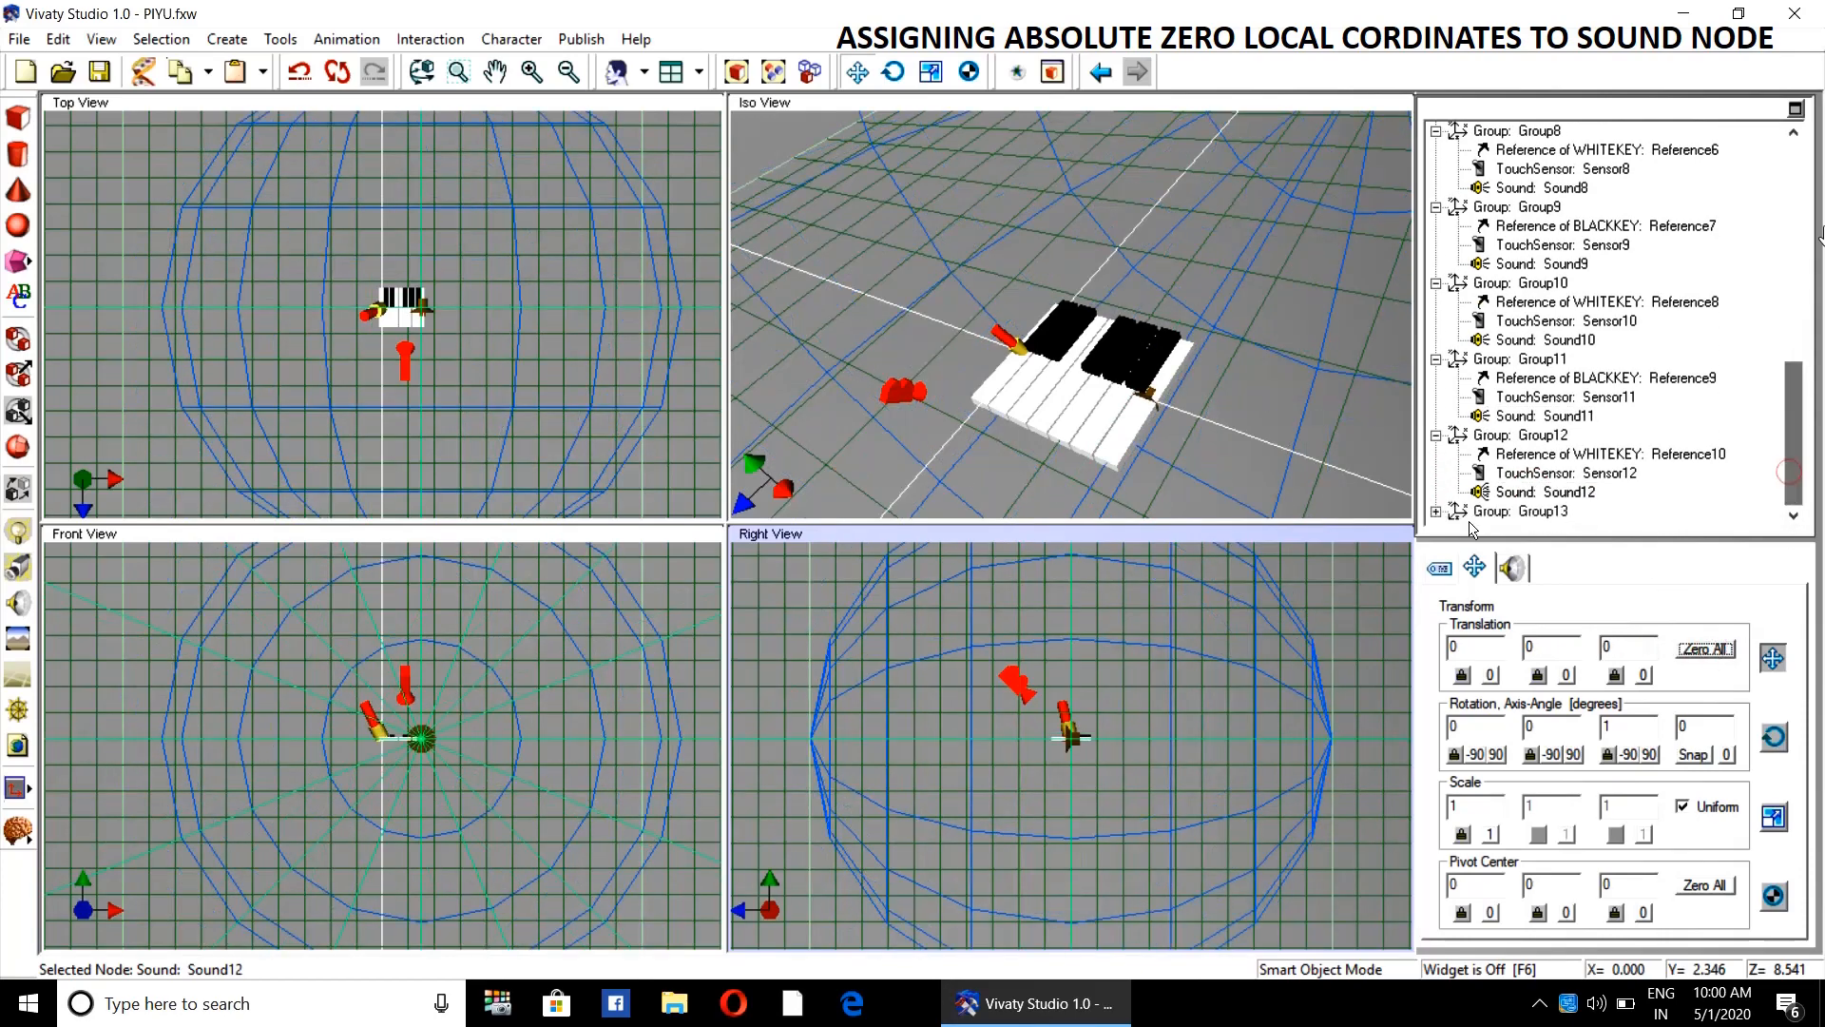
{"action": "left_click", "coordinate": [1436, 511]}
{"action": "left_click", "coordinate": [1544, 510]}
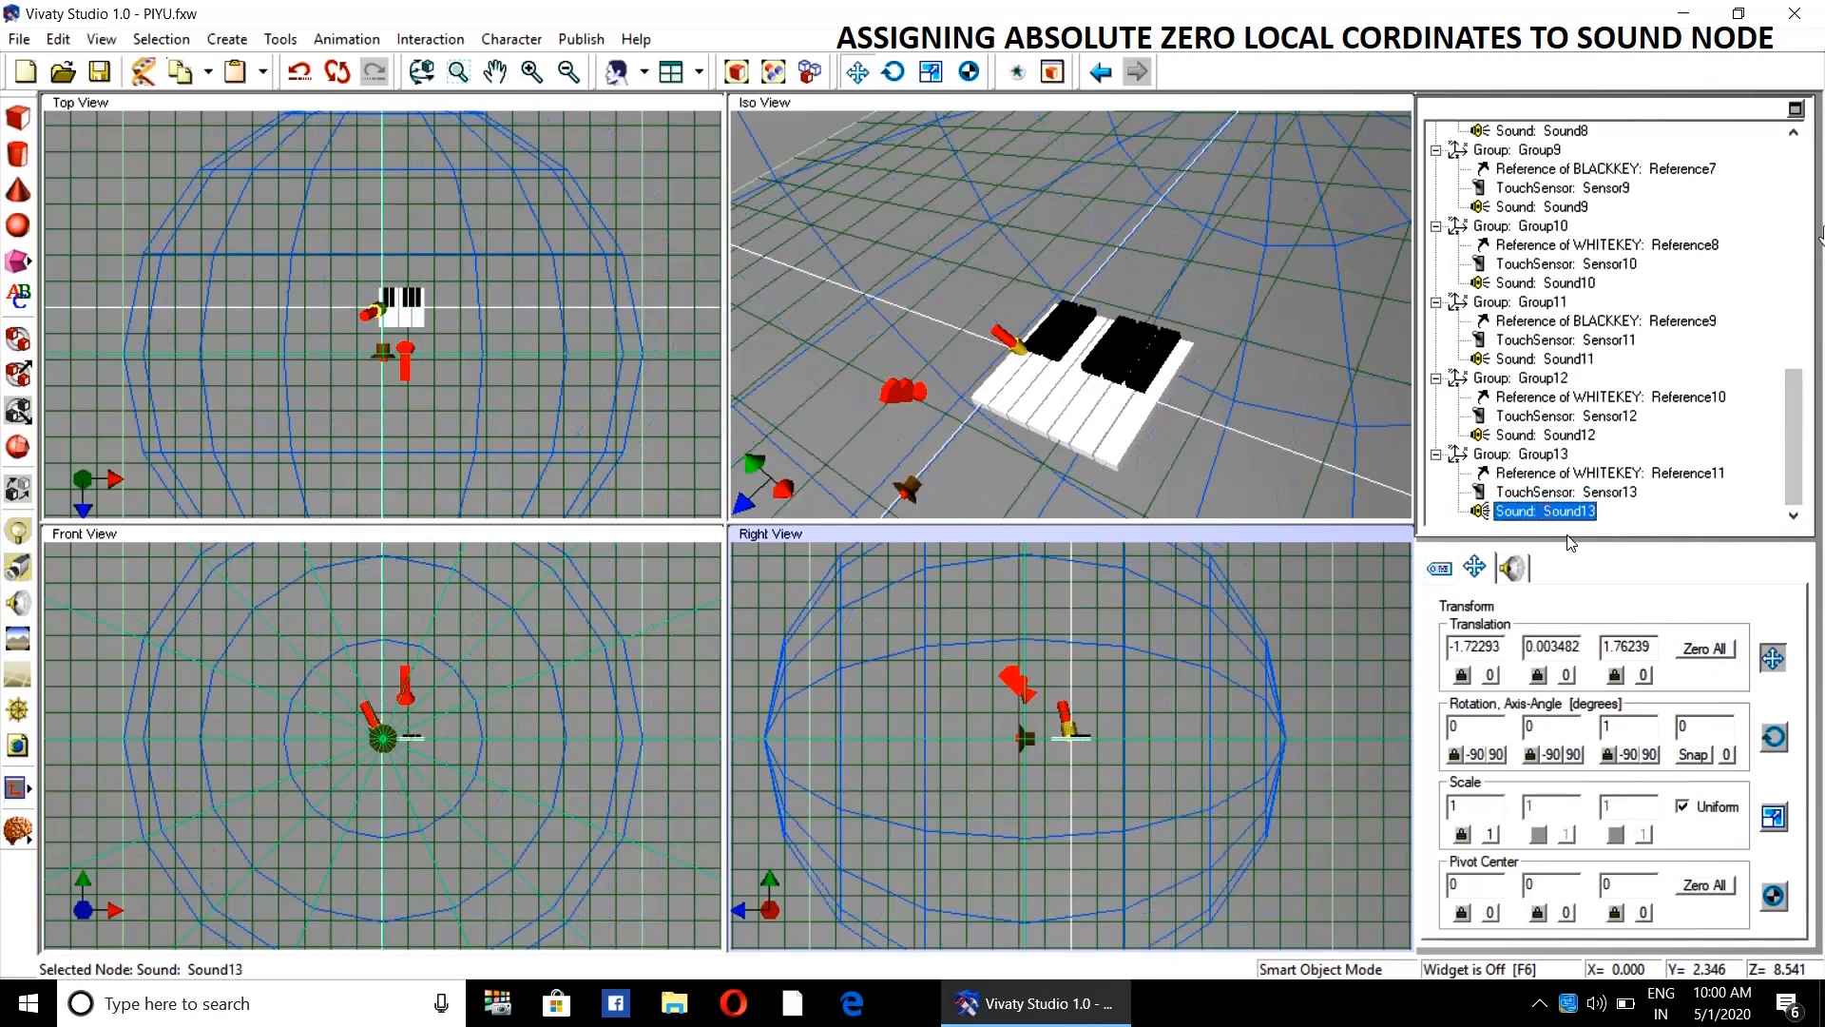
{"action": "left_click", "coordinate": [1705, 648]}
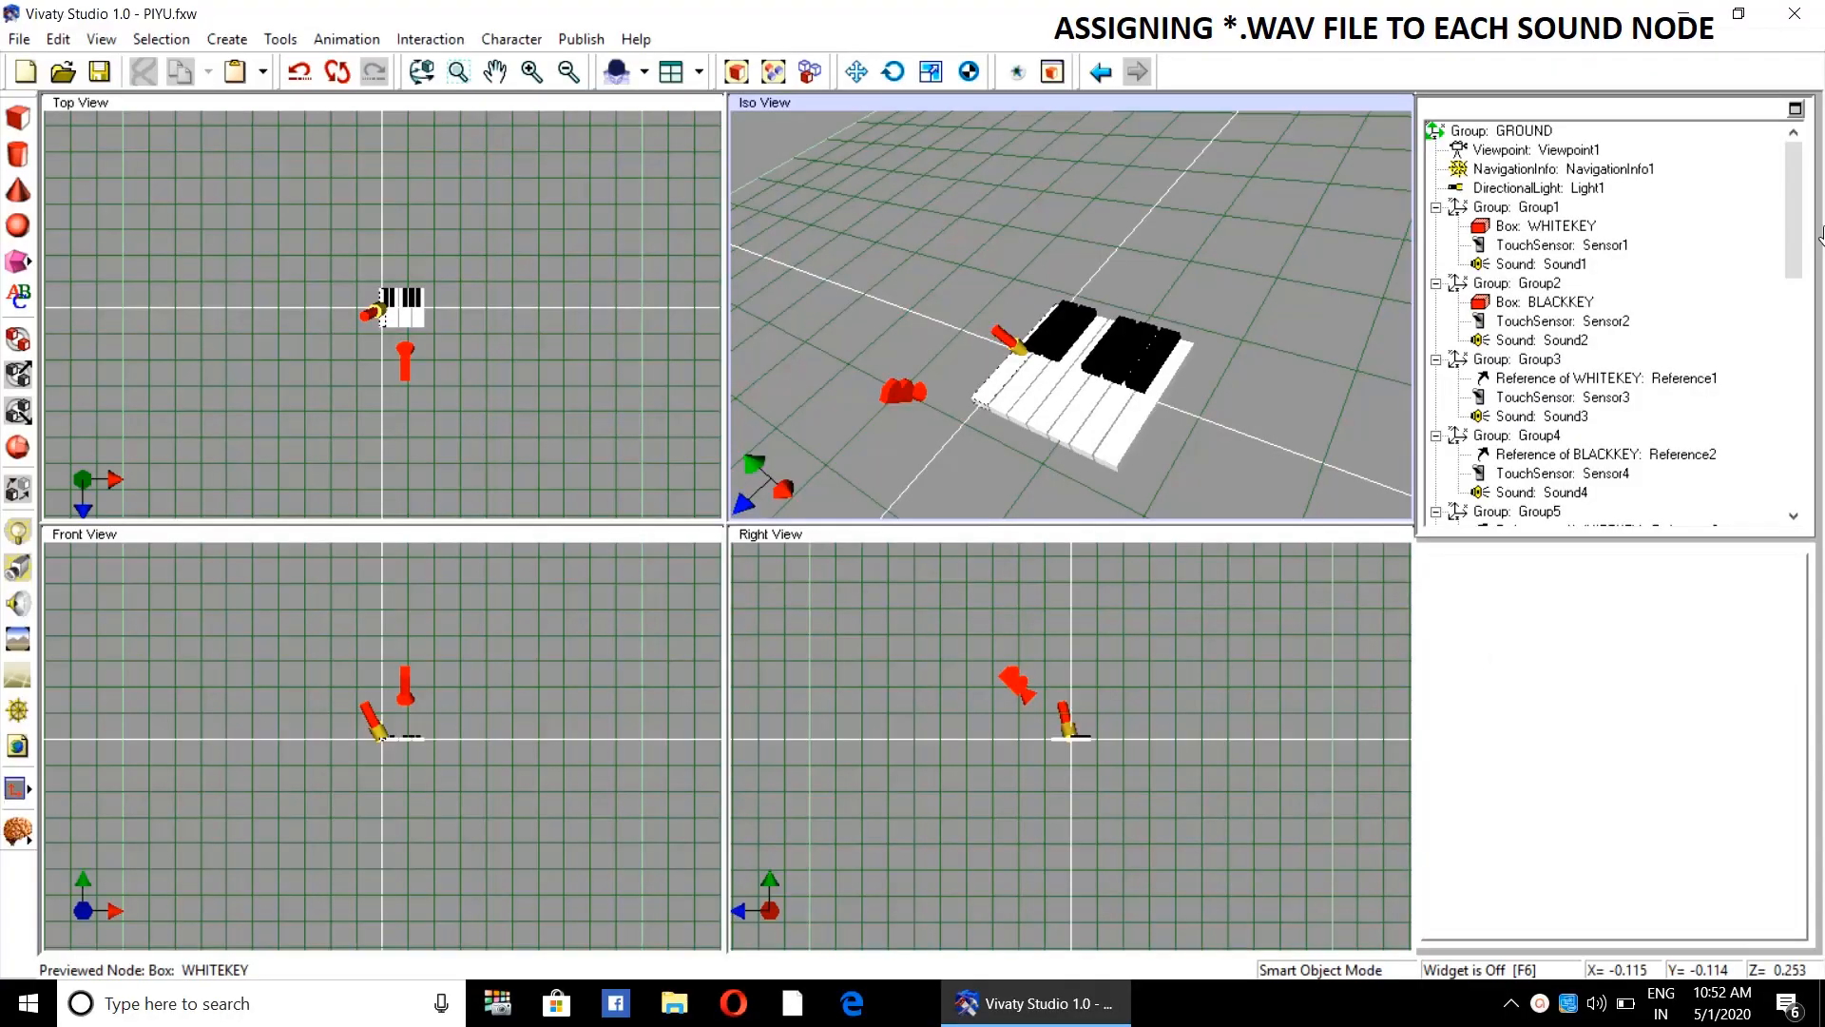
- Enable Autostart for Sound1 in Group1 and assign it tone1.wav from the SYNTHESIZER KEYBOARD folder on the Desktop
{"action": "left_click", "coordinate": [1329, 170]}
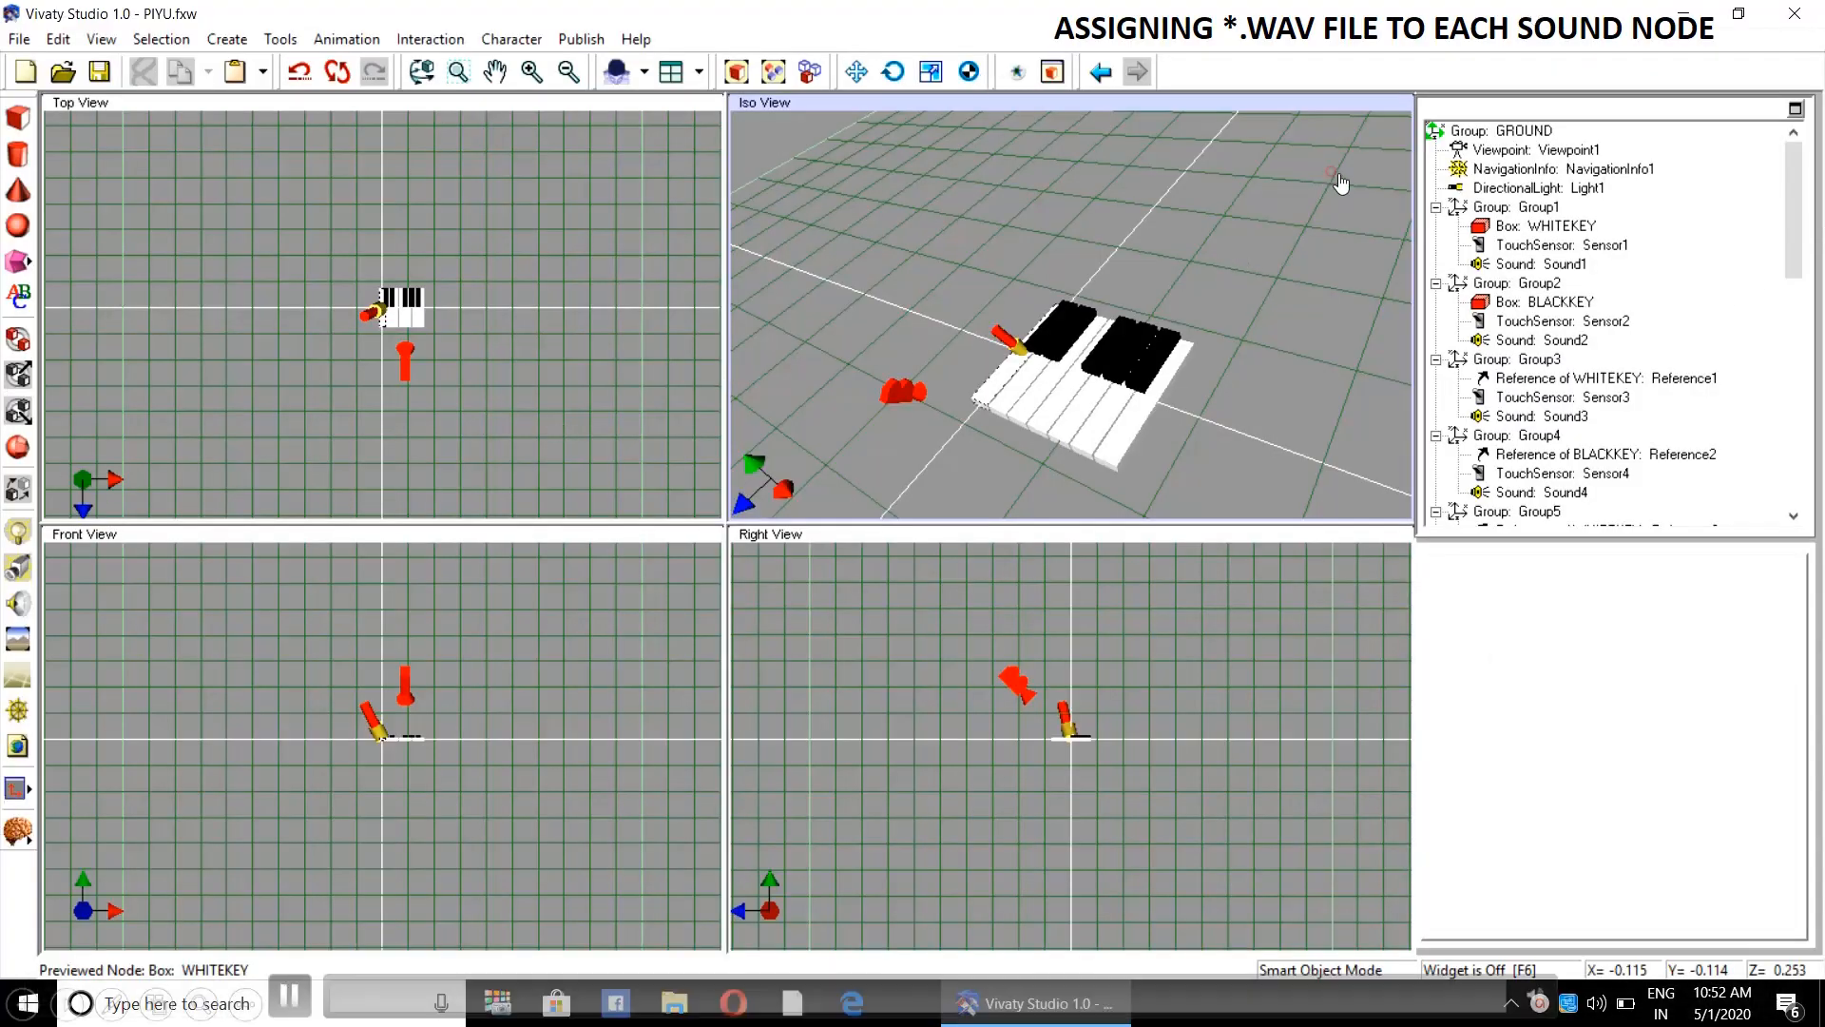
{"action": "left_click", "coordinate": [1555, 265]}
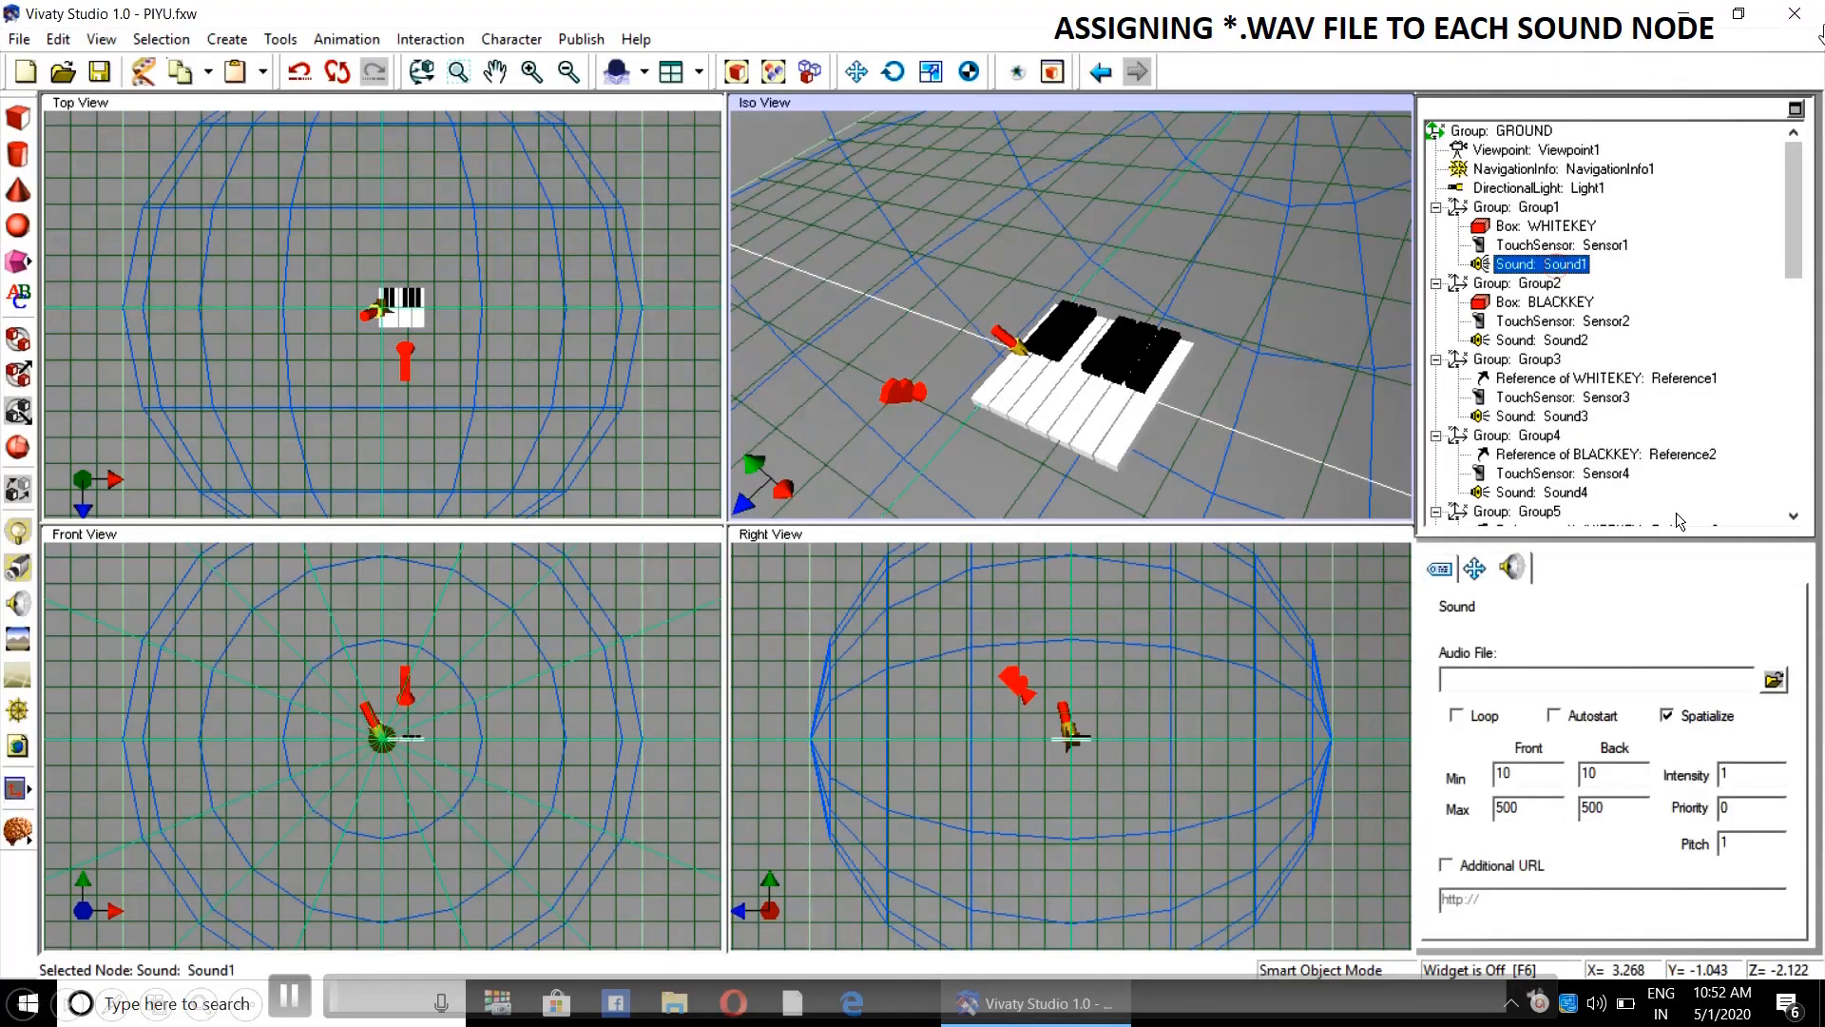
{"action": "left_click", "coordinate": [1586, 717]}
{"action": "left_click", "coordinate": [1773, 680]}
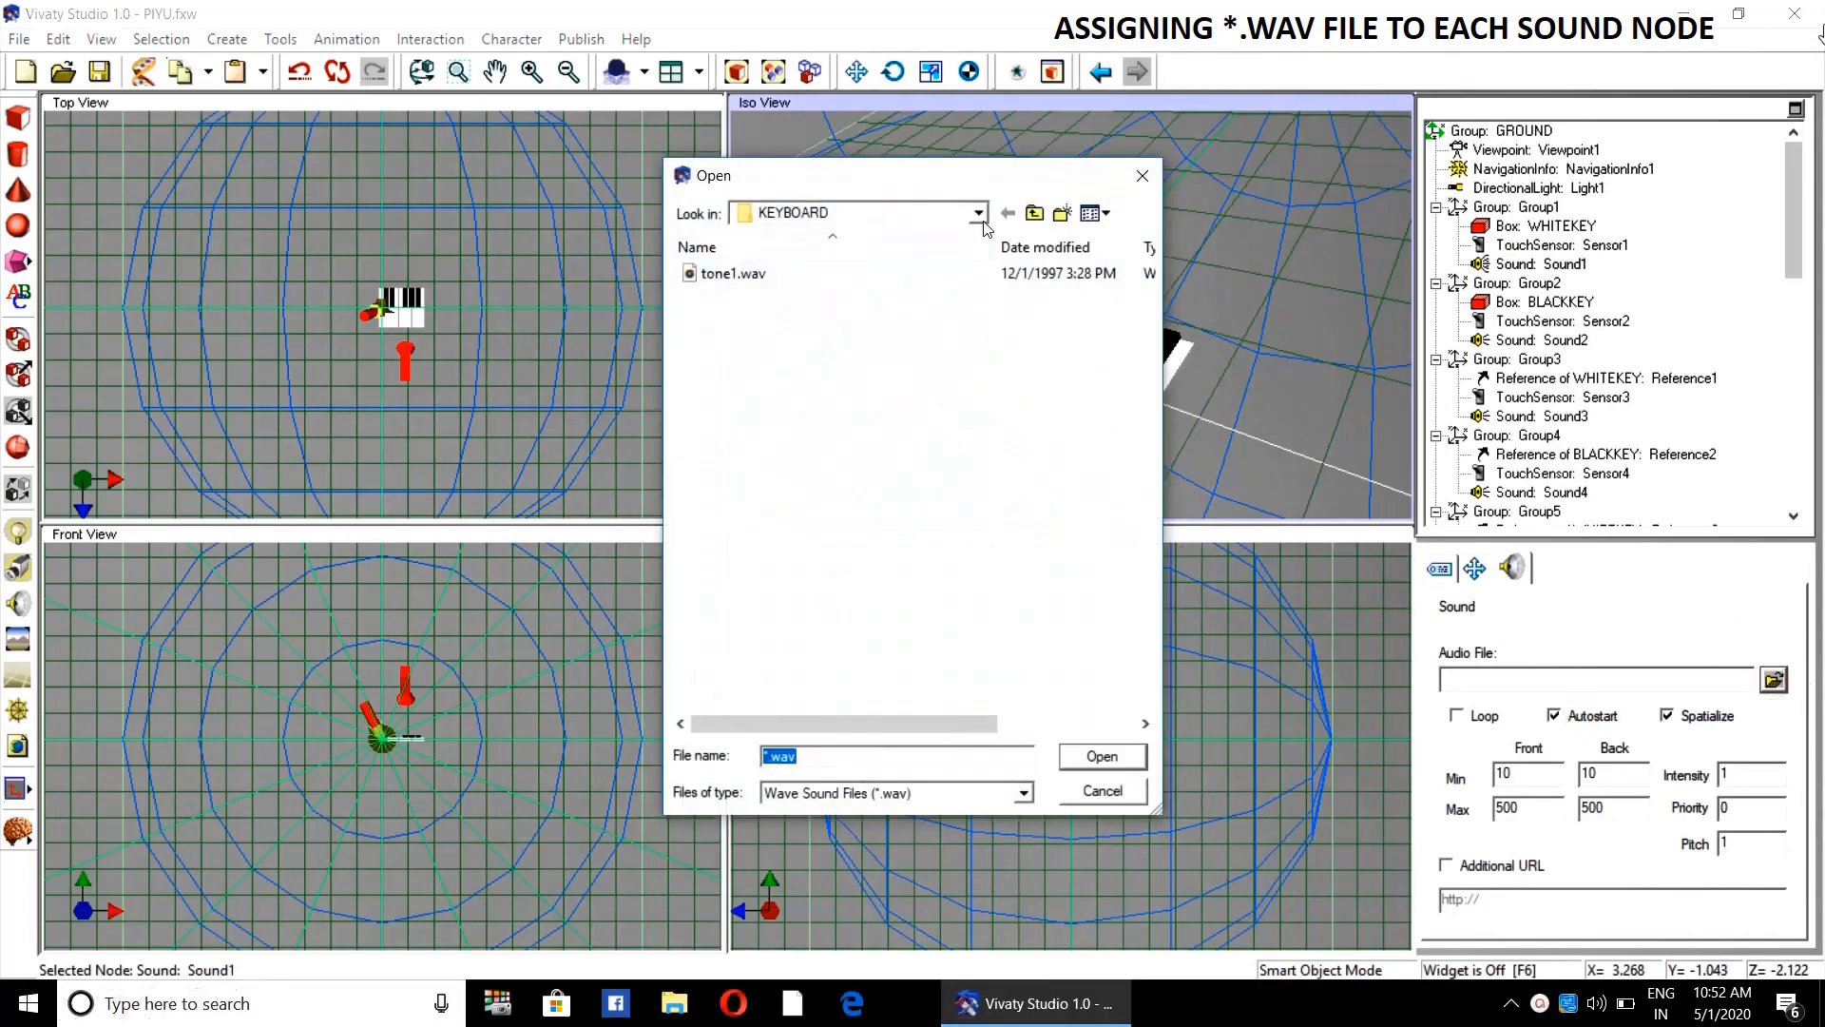
{"action": "left_click", "coordinate": [1035, 214]}
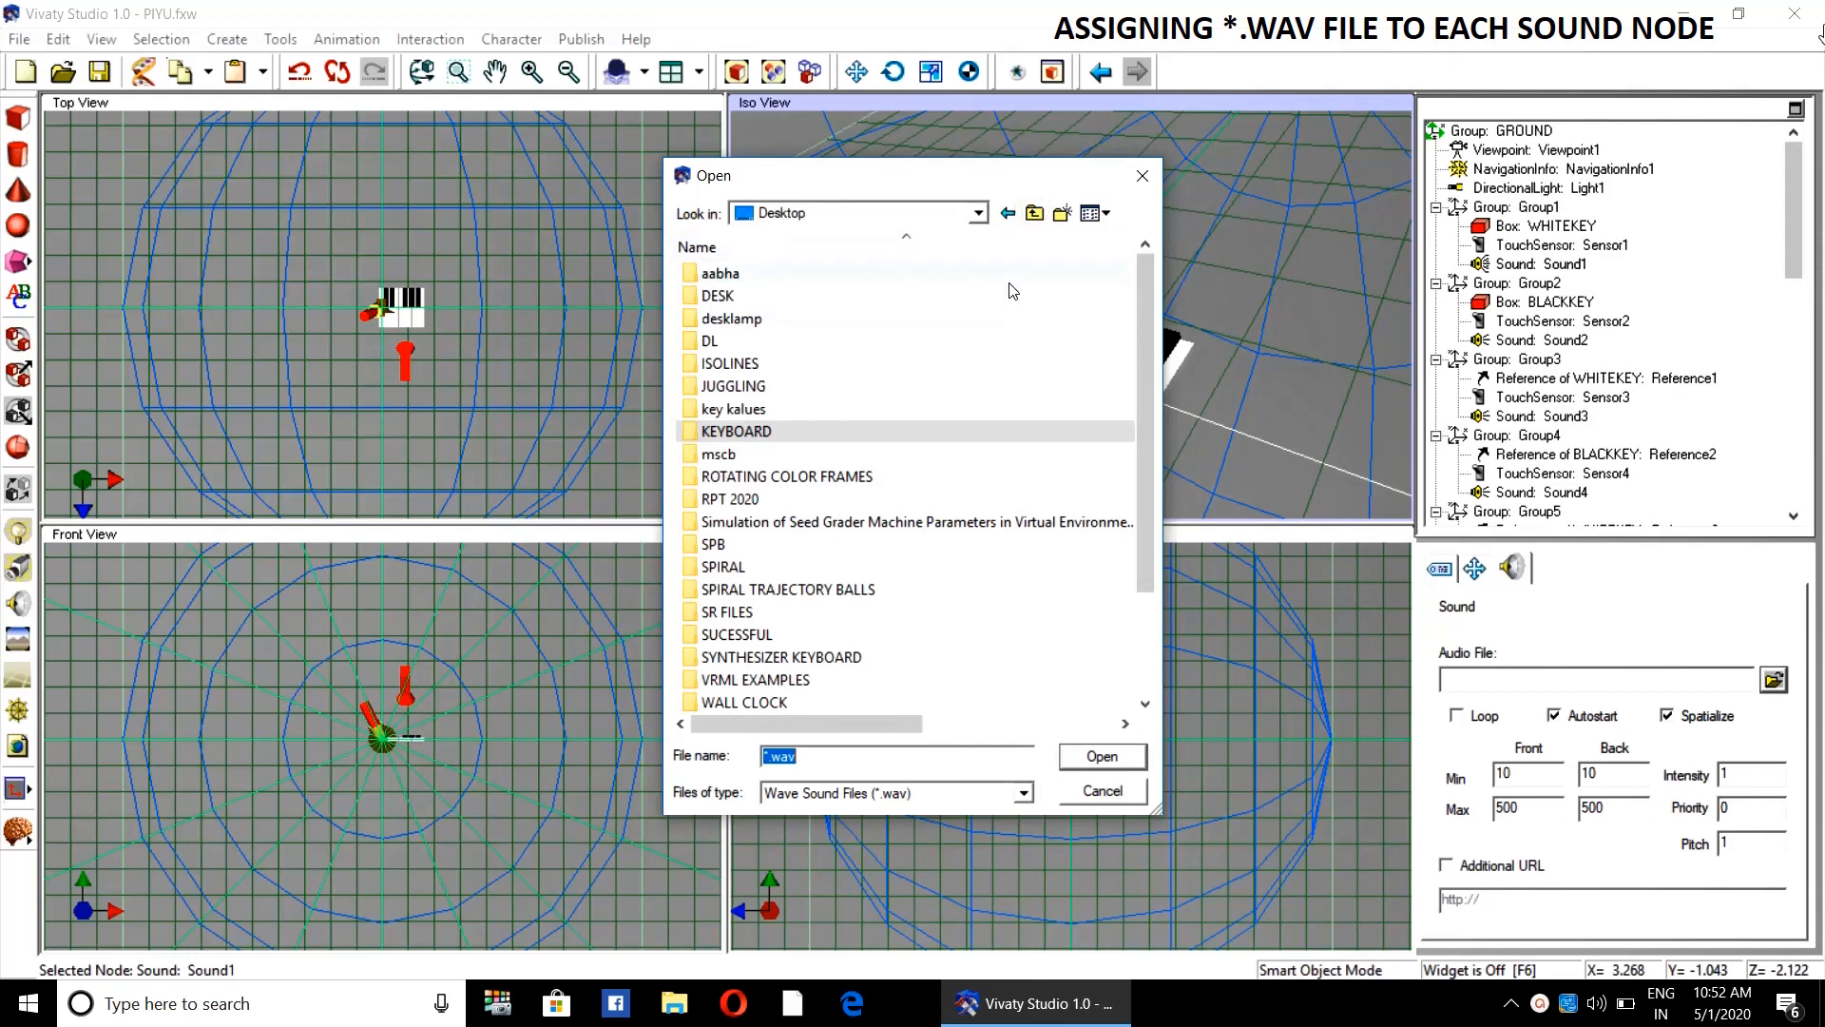
{"action": "left_click_drag", "start_coordinate": [1145, 369], "coordinate": [1150, 450]}
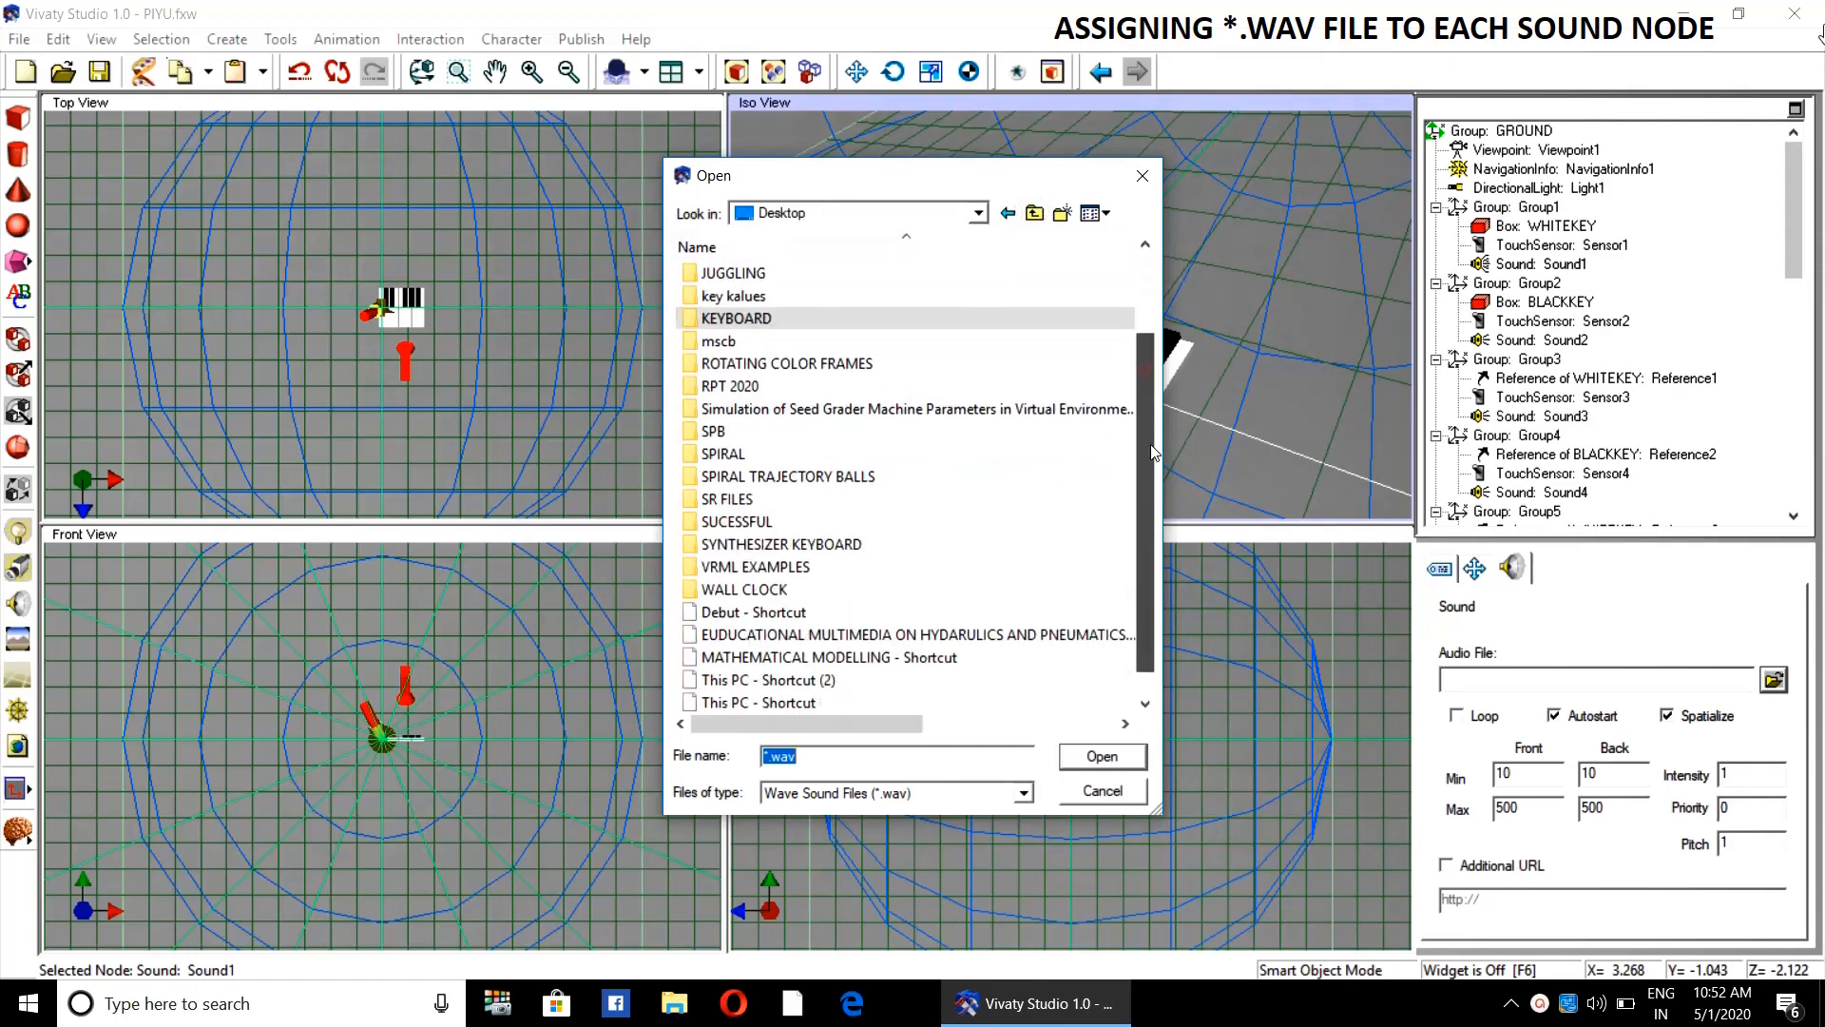
{"action": "double_click", "coordinate": [819, 544]}
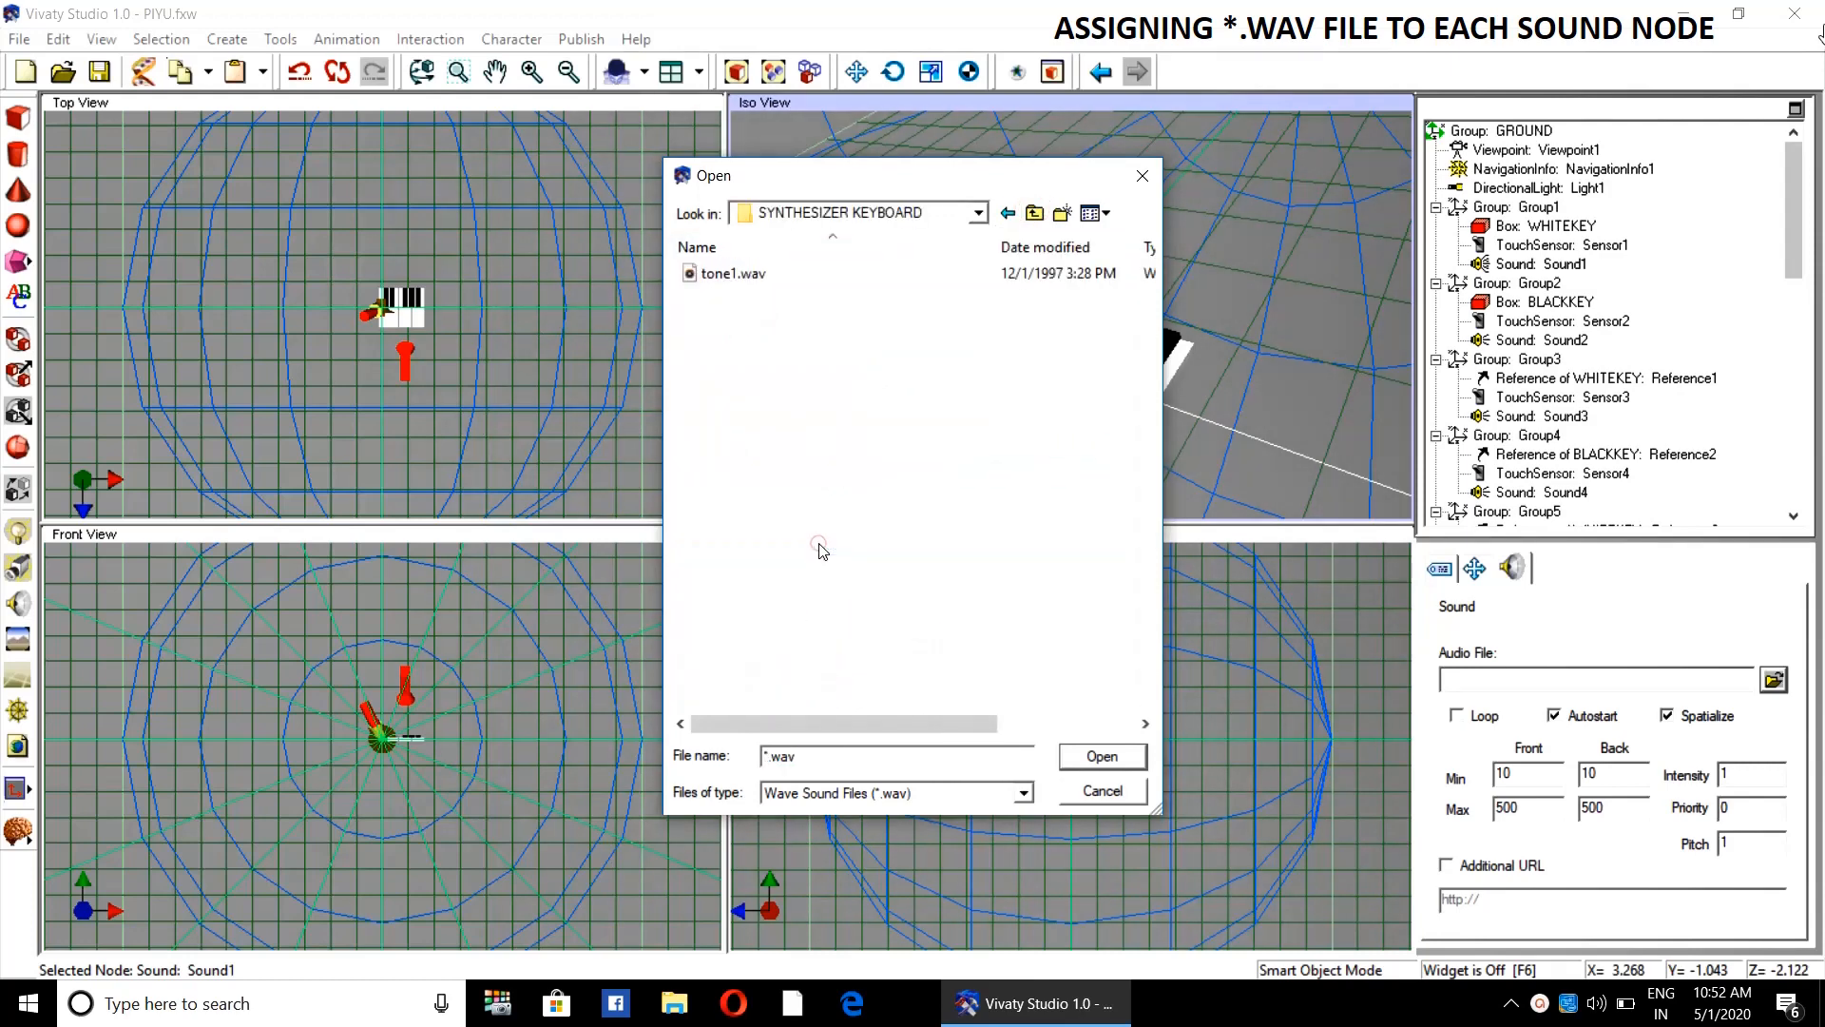
{"action": "left_click", "coordinate": [736, 282]}
{"action": "left_click", "coordinate": [1102, 758]}
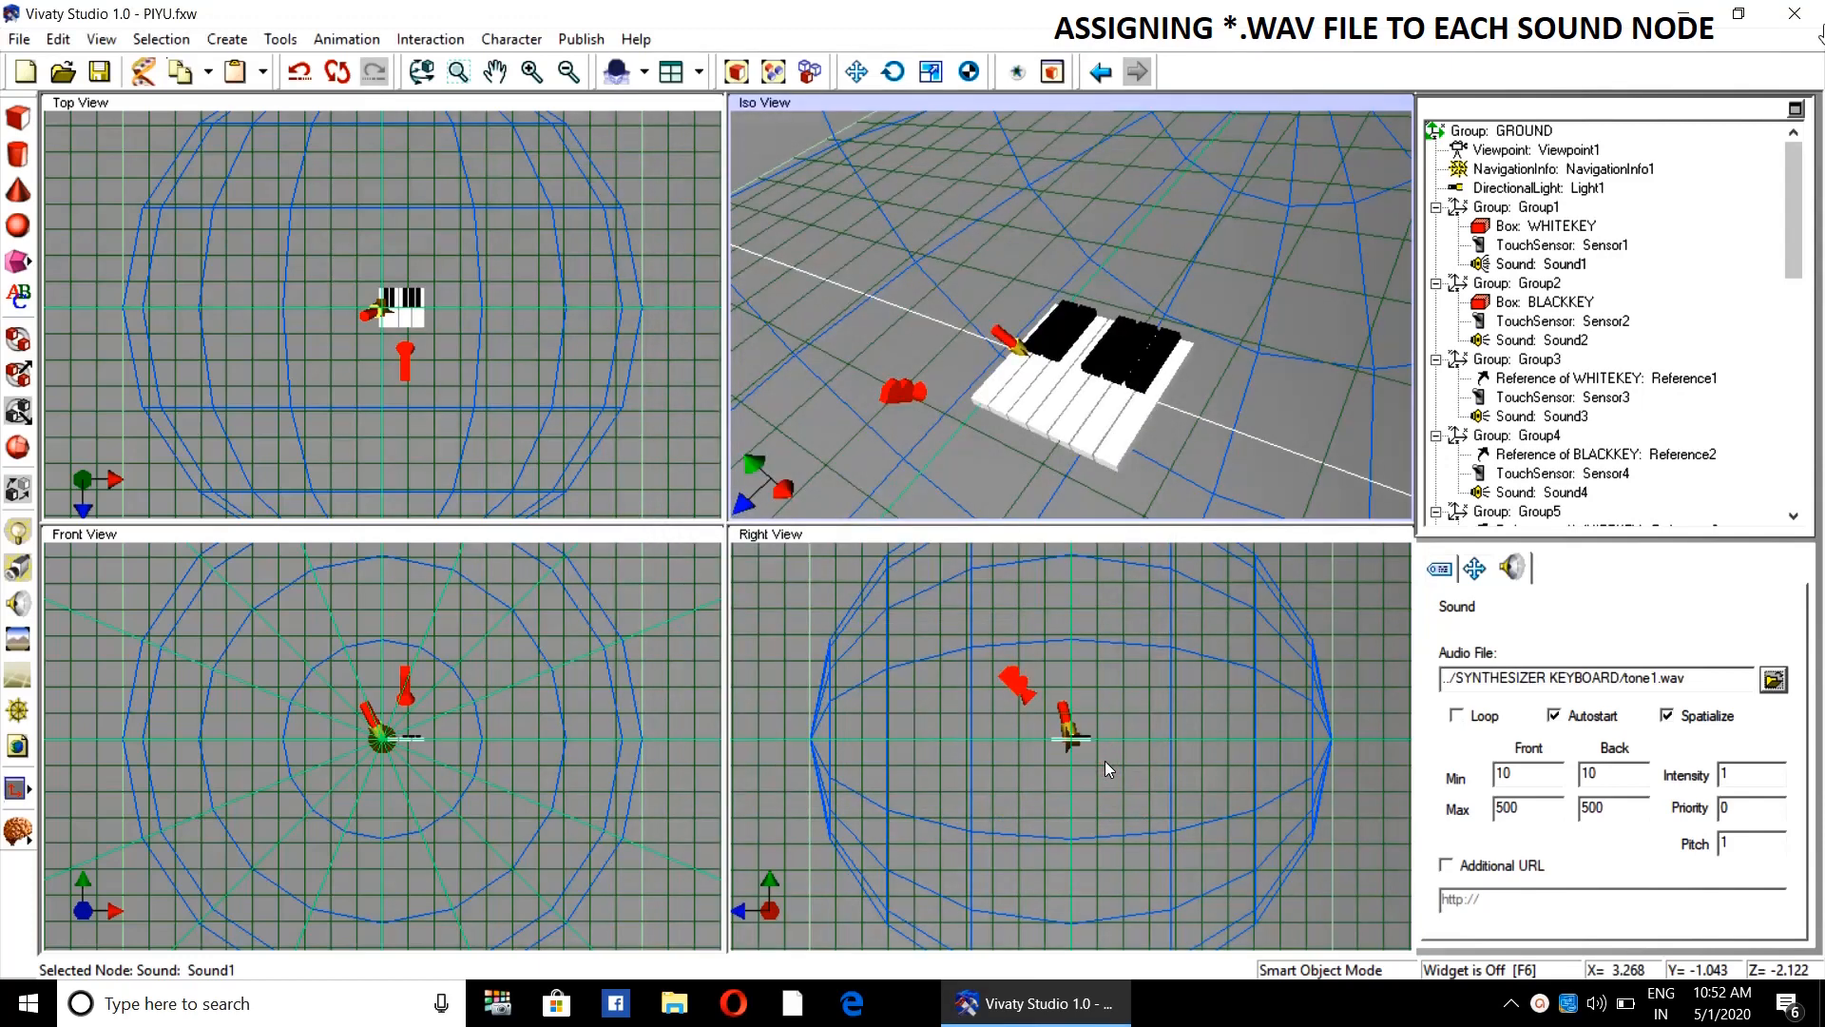
- Assign tone1.wav as the audio file of Sound2 in Group2 and open its pitch value for editing
{"action": "left_click", "coordinate": [1563, 341]}
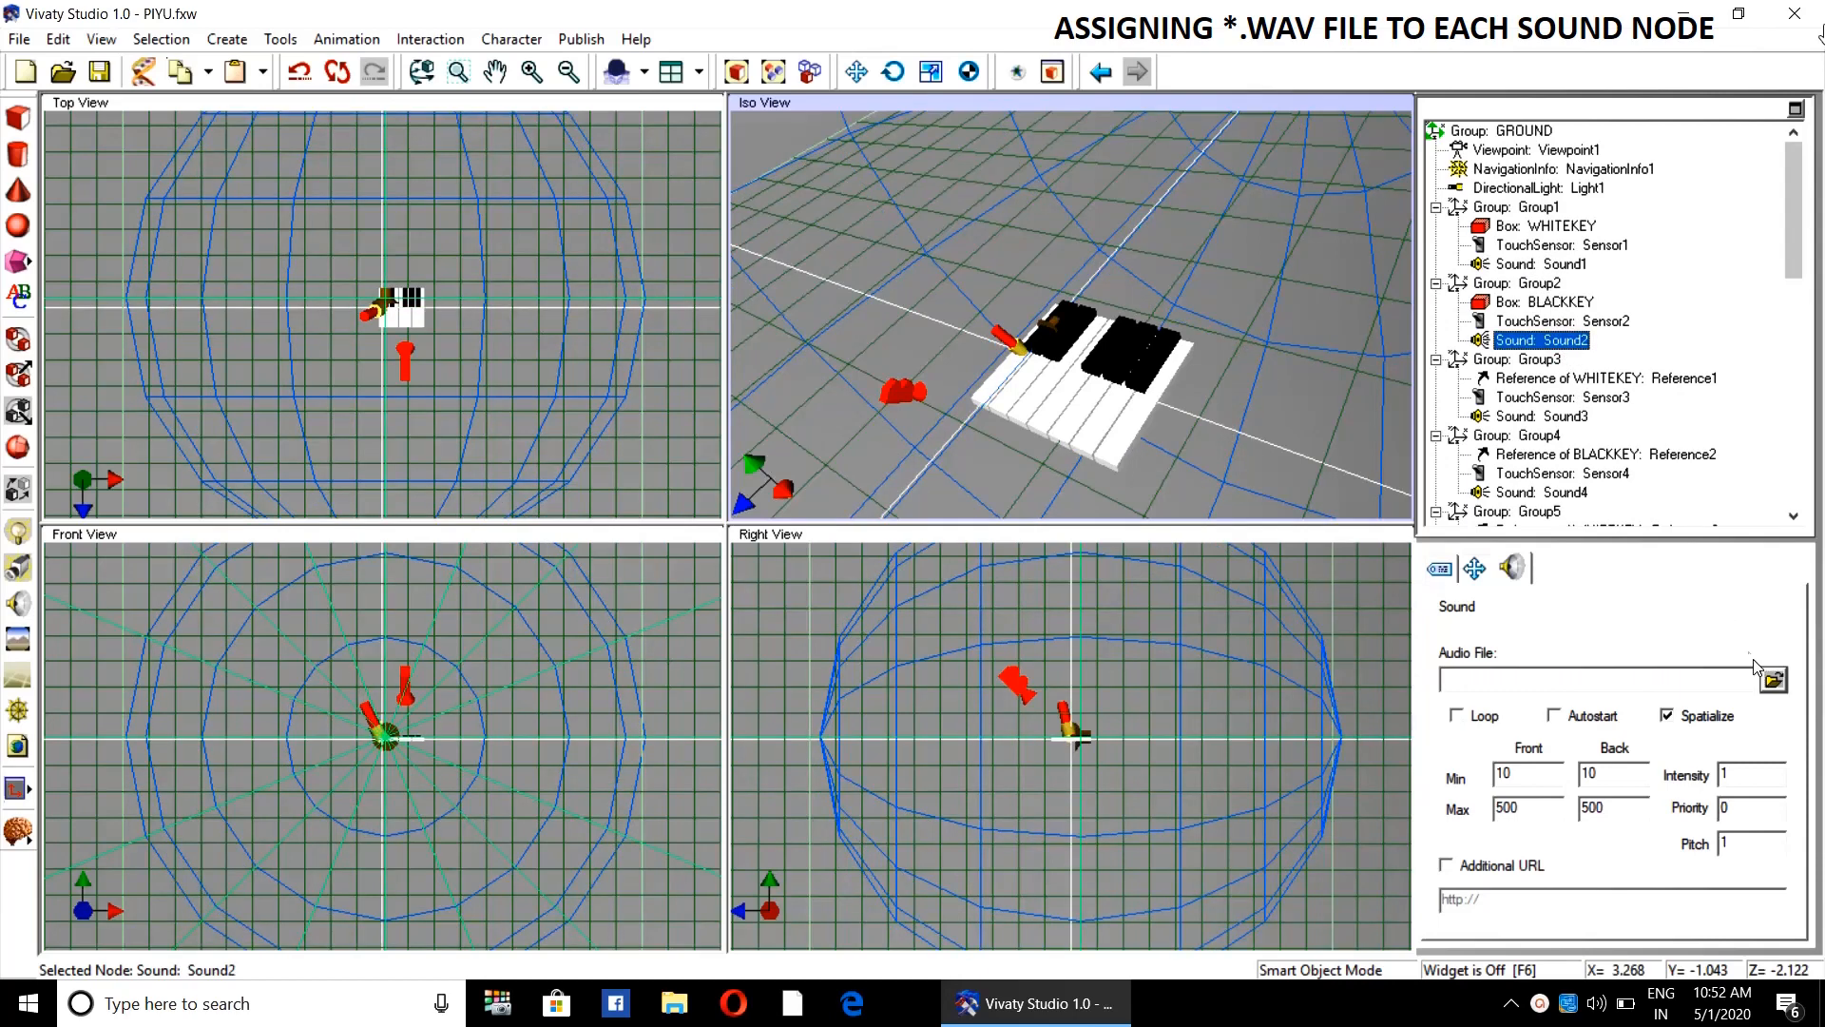
{"action": "left_click", "coordinate": [1774, 679]}
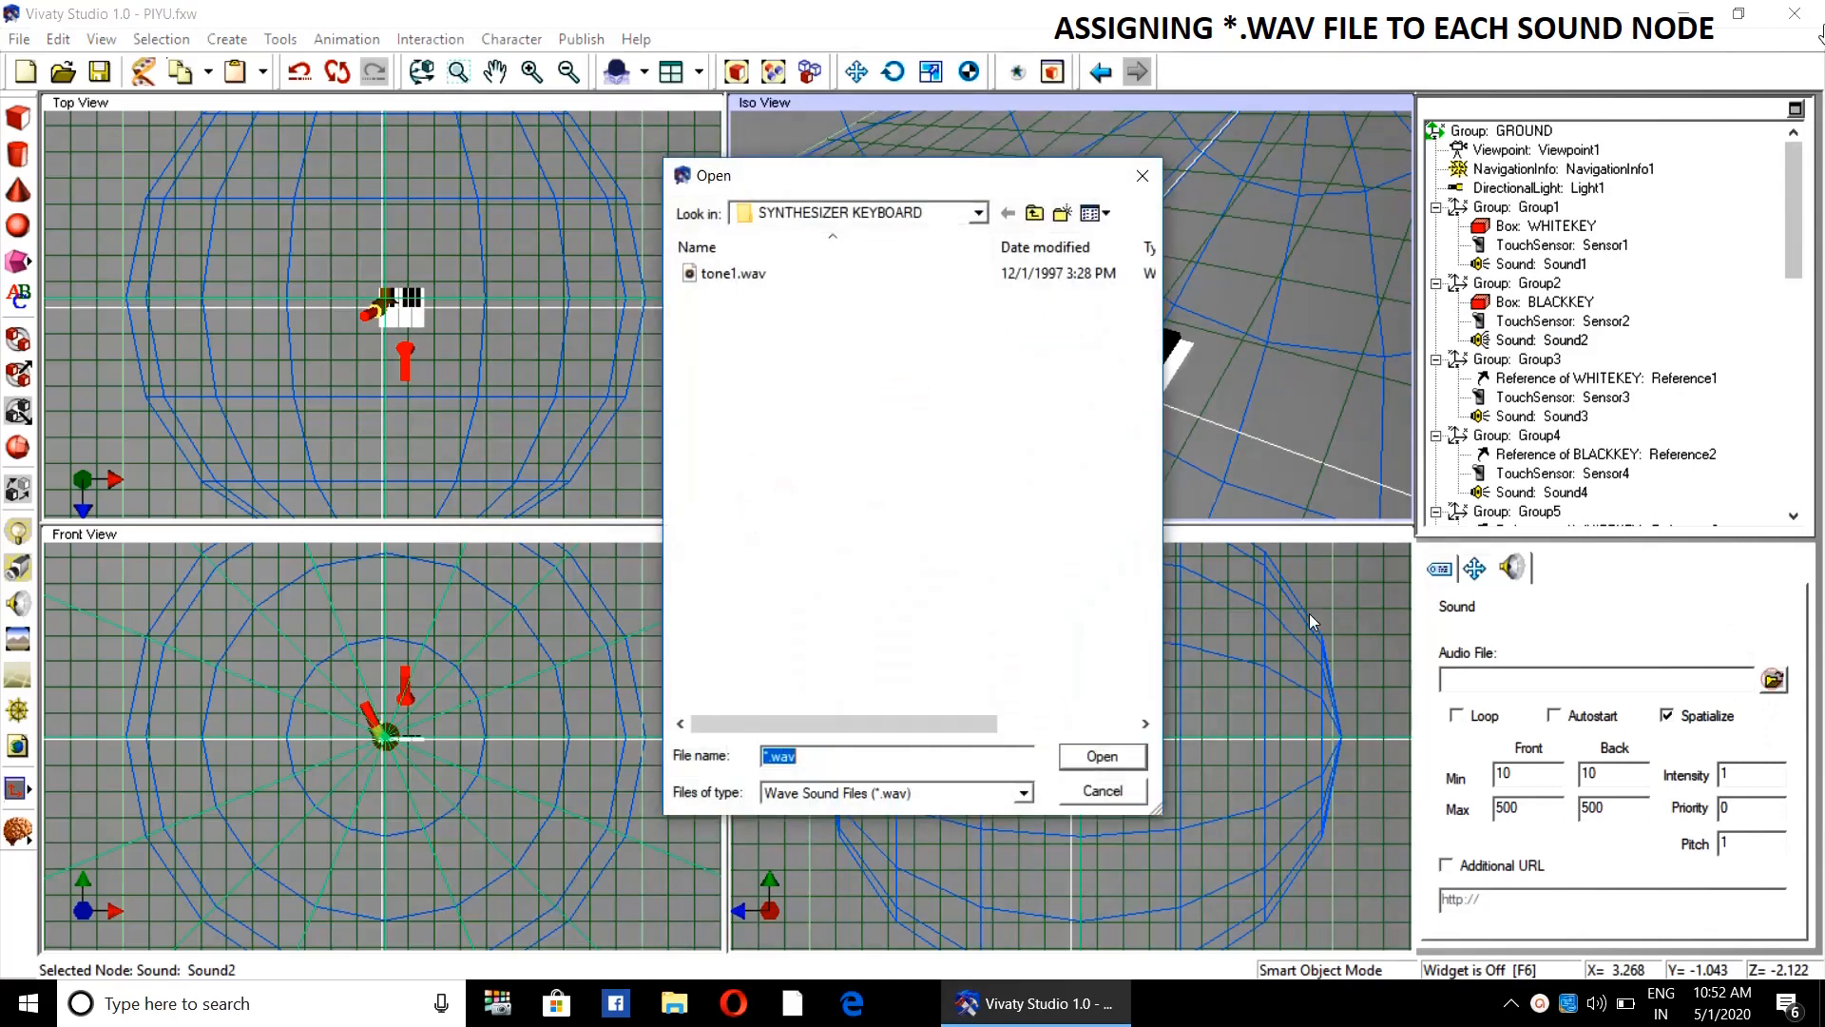
{"action": "left_click", "coordinate": [714, 275]}
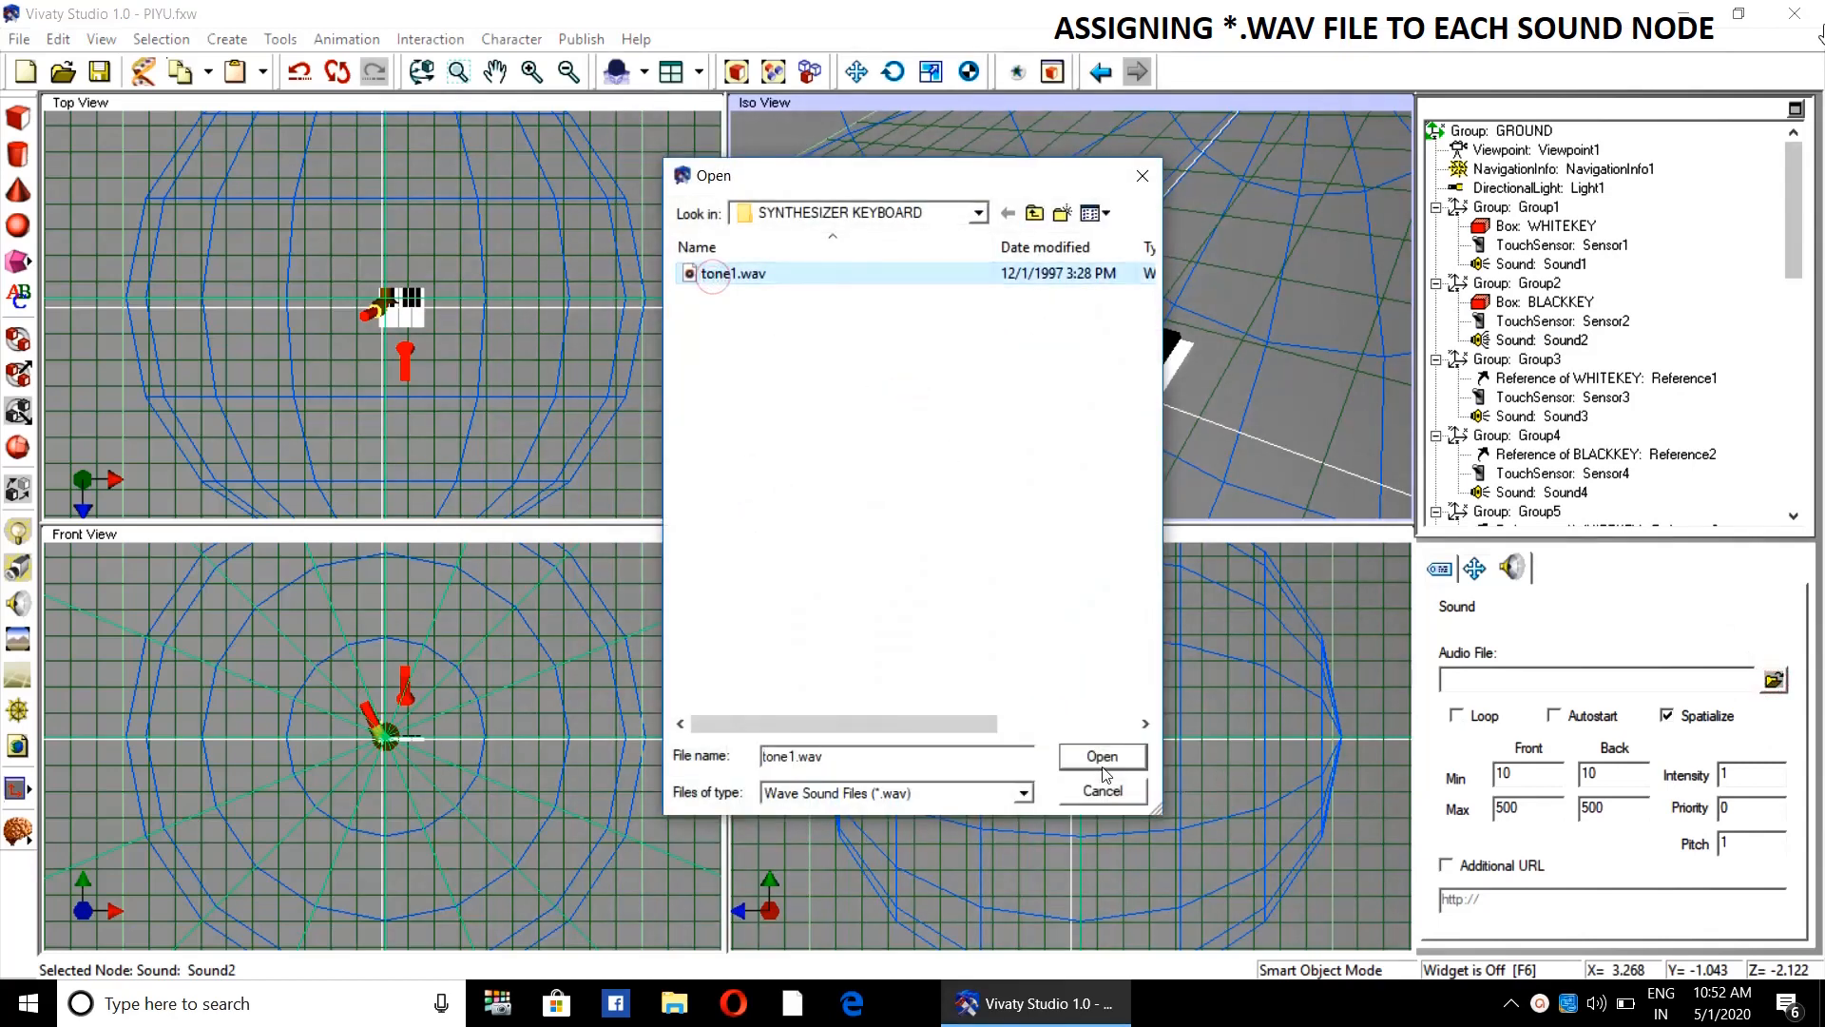
{"action": "double_click", "coordinate": [714, 276]}
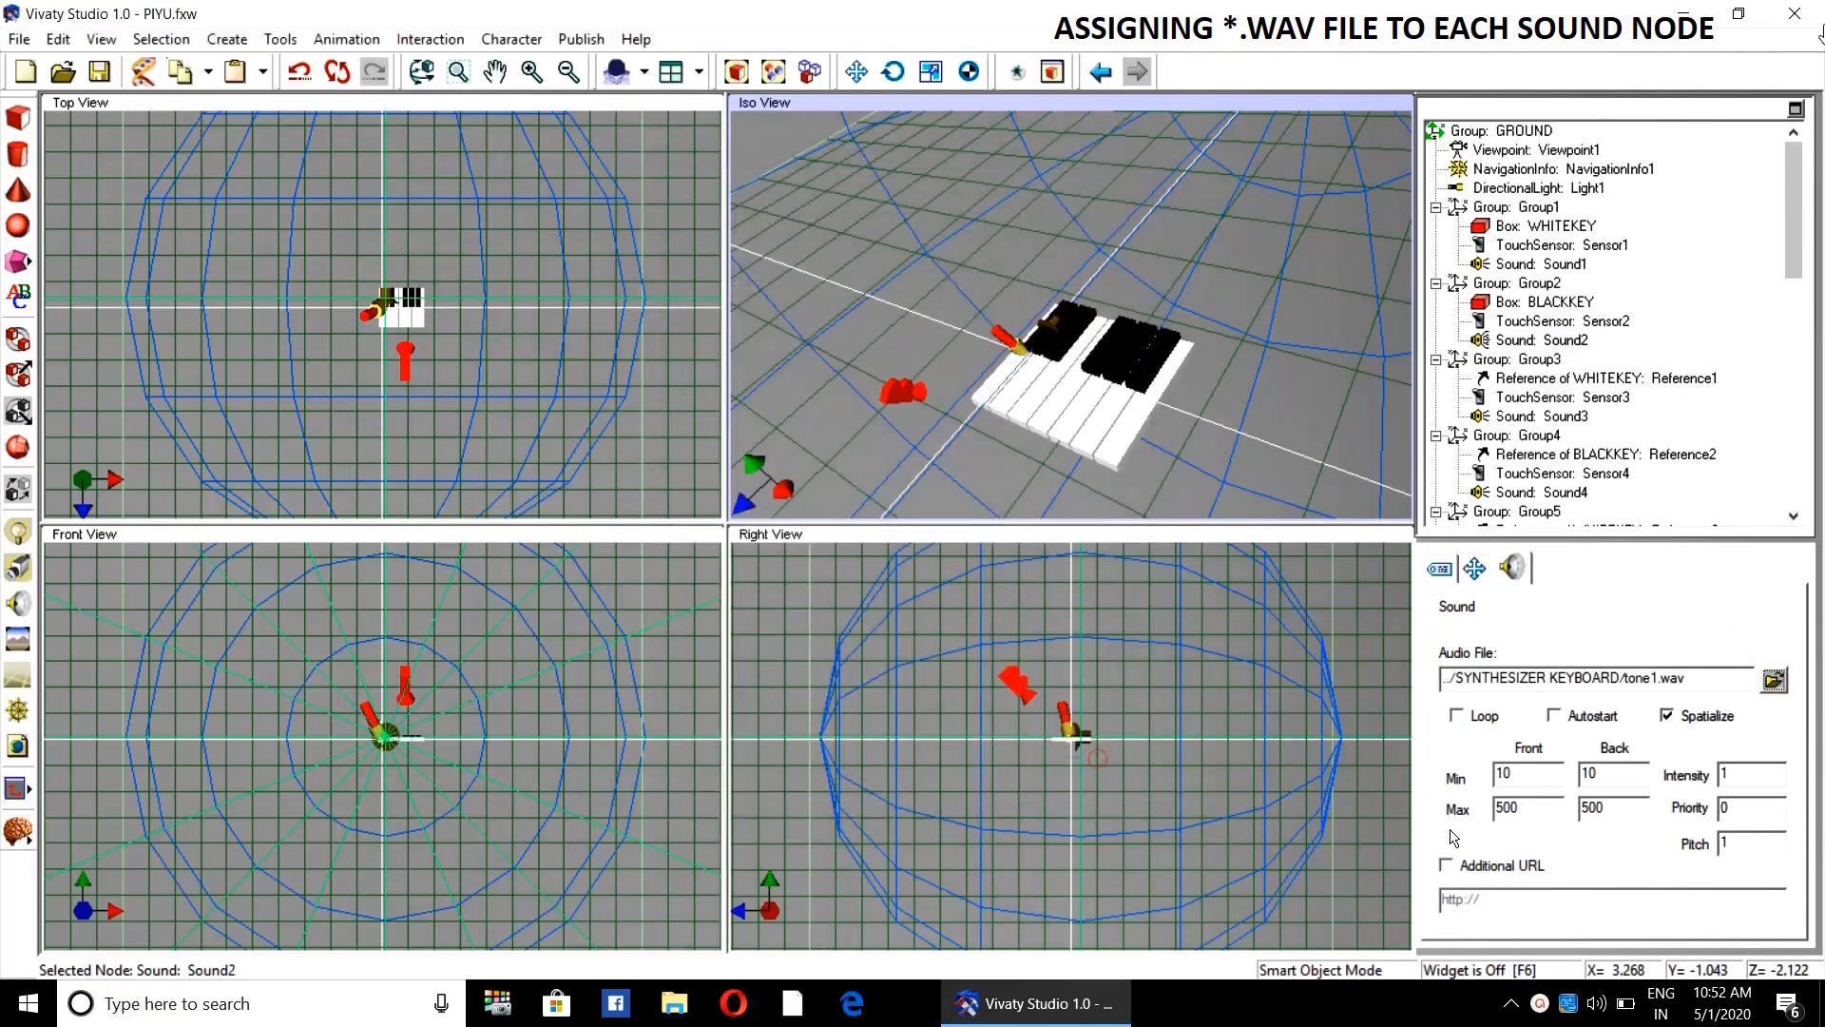
{"action": "left_click", "coordinate": [1752, 844]}
- Enable Autostart for Sound3 in Group3, assign it tone1.wav and set its pitch to 1.122
{"action": "left_click", "coordinate": [1535, 417]}
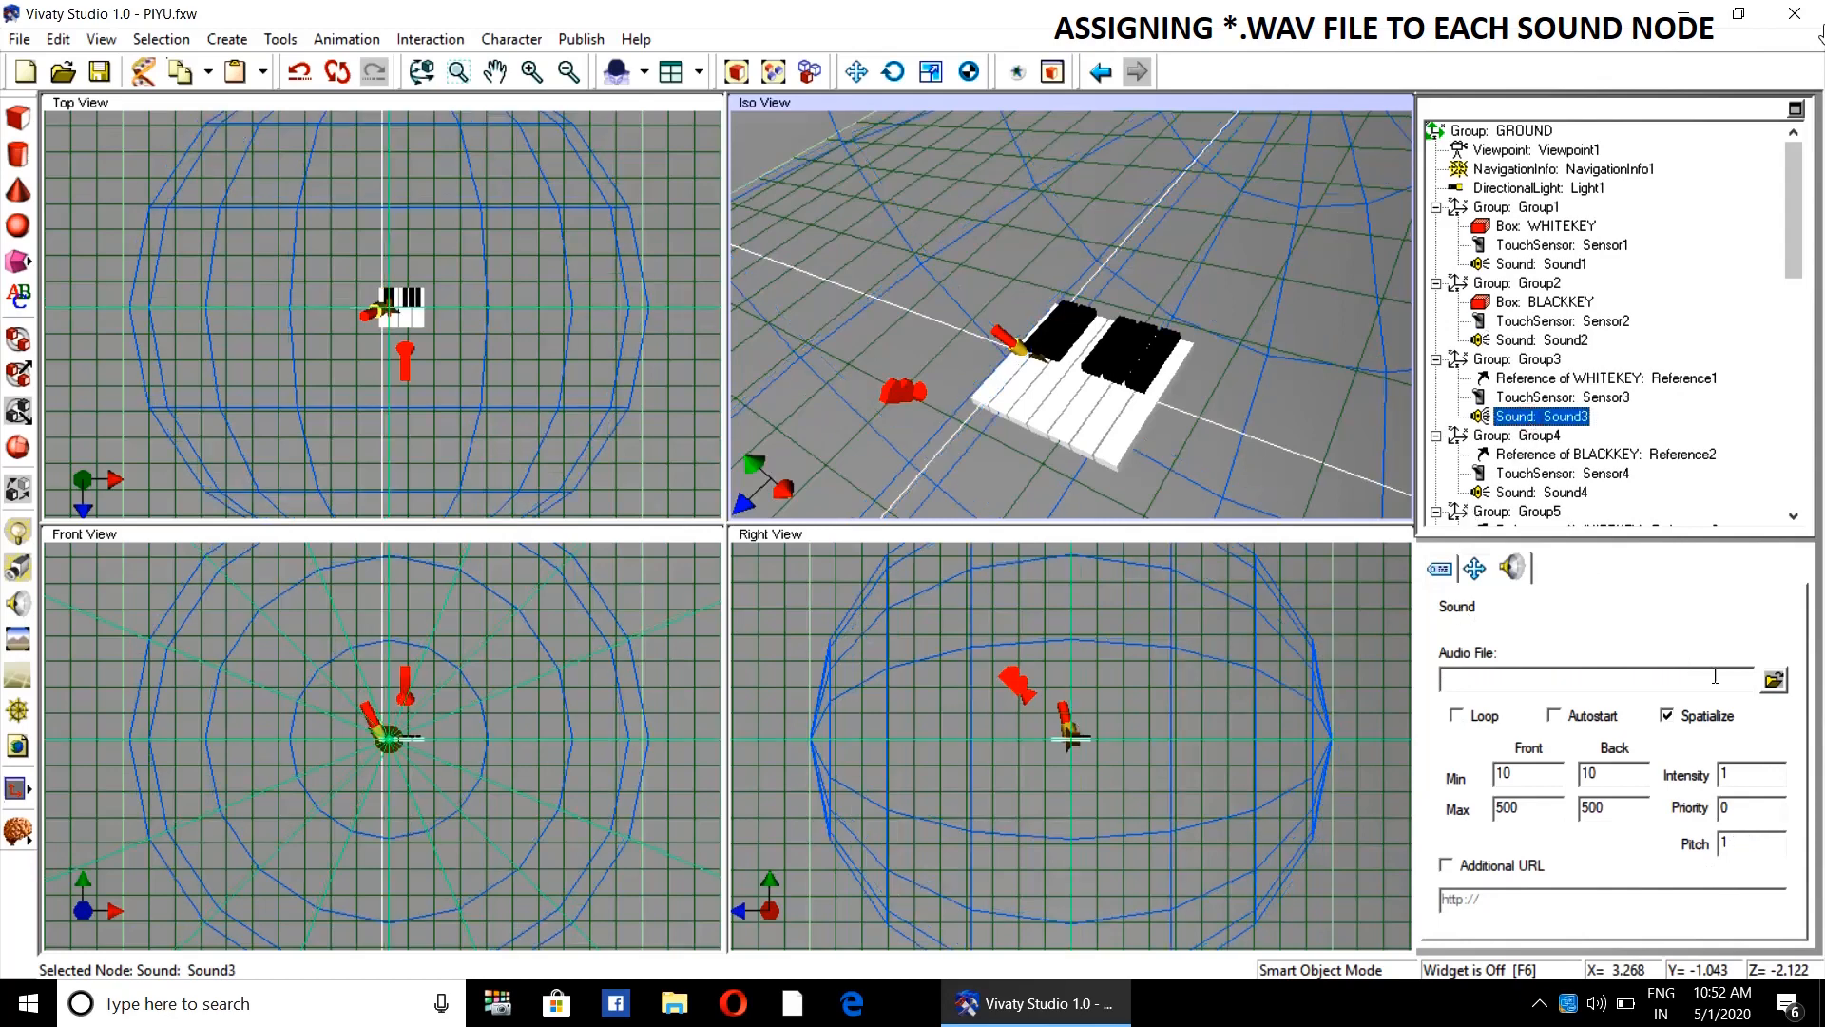
{"action": "left_click", "coordinate": [1553, 714]}
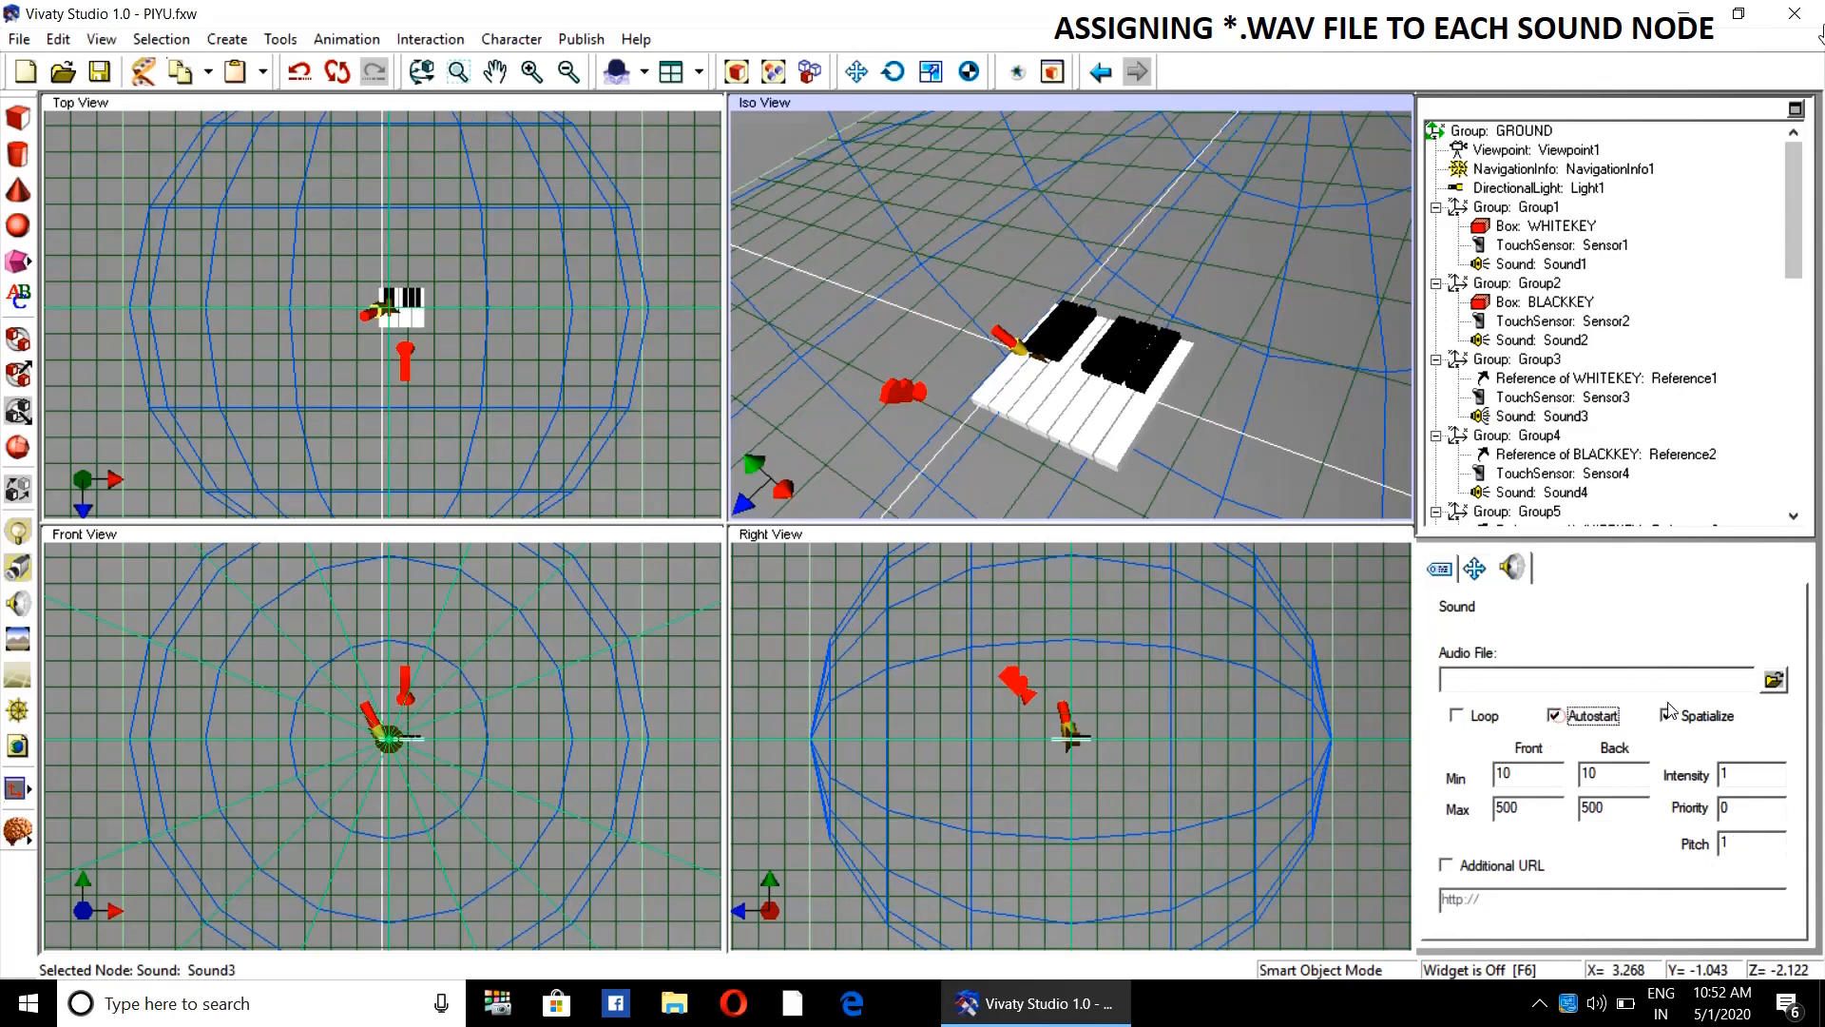
{"action": "left_click", "coordinate": [1774, 680]}
{"action": "left_click", "coordinate": [730, 275]}
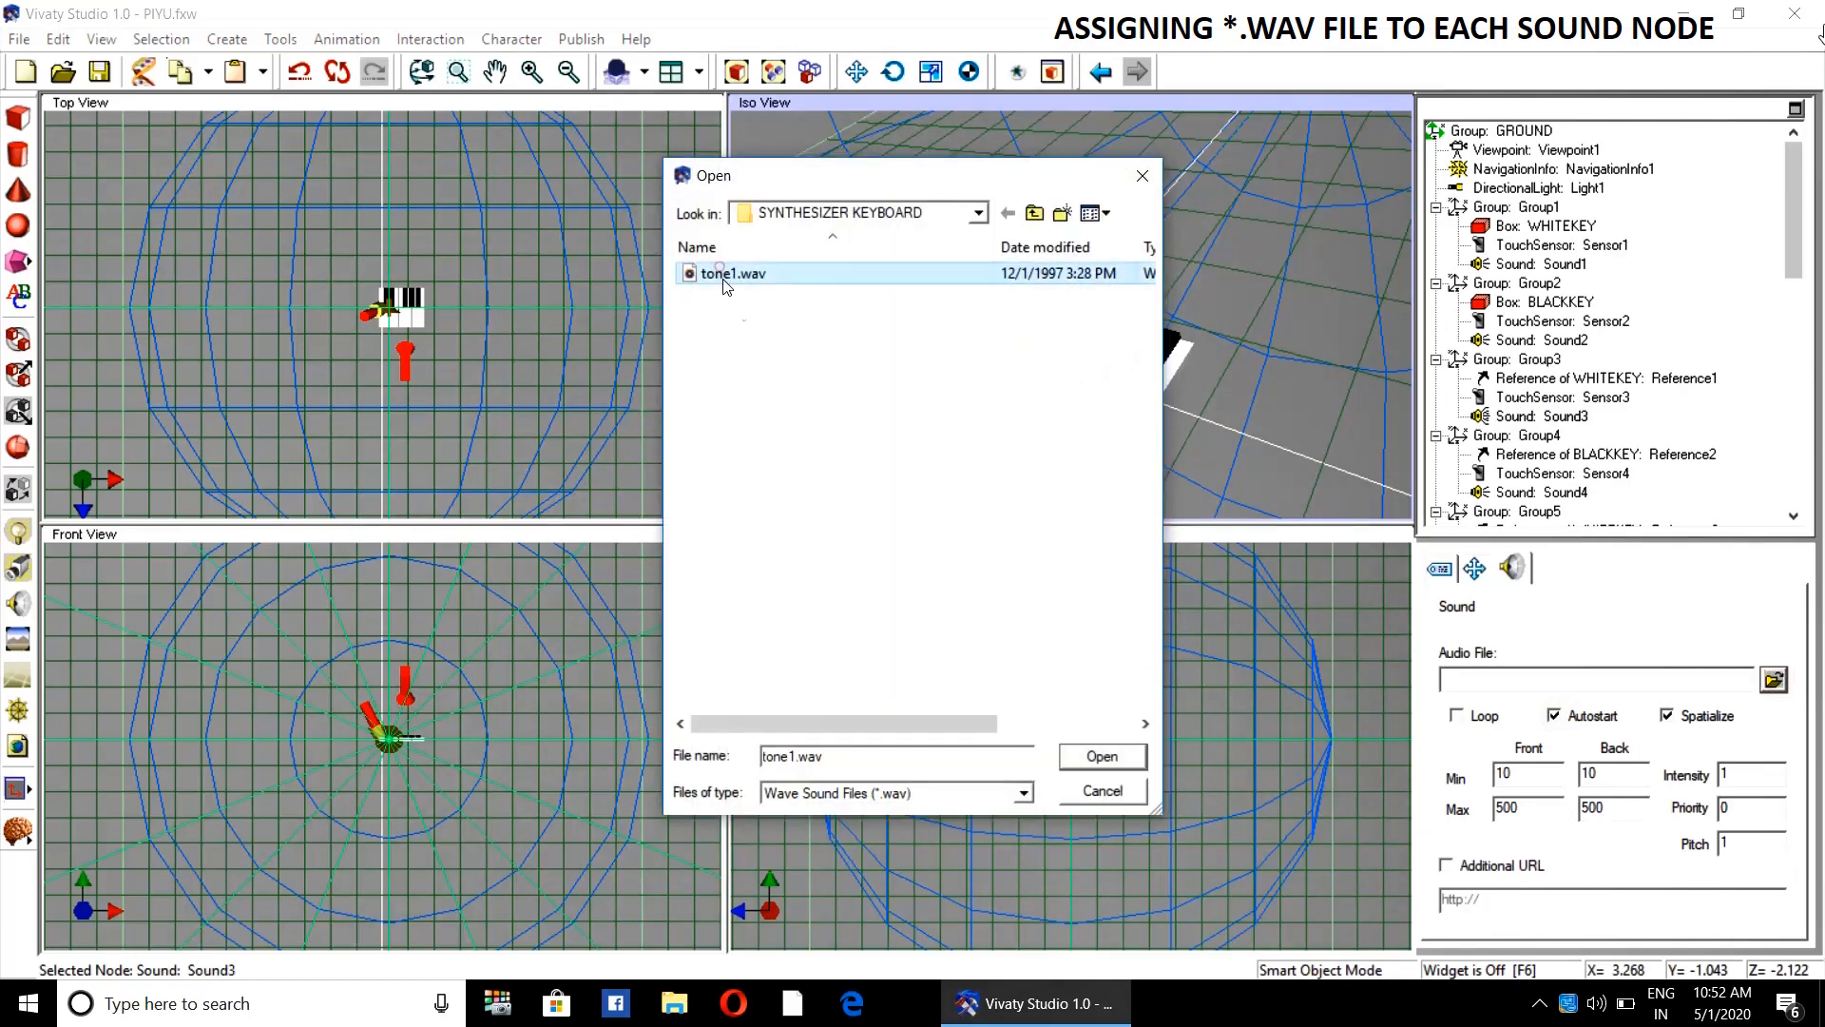
{"action": "left_click", "coordinate": [1102, 755]}
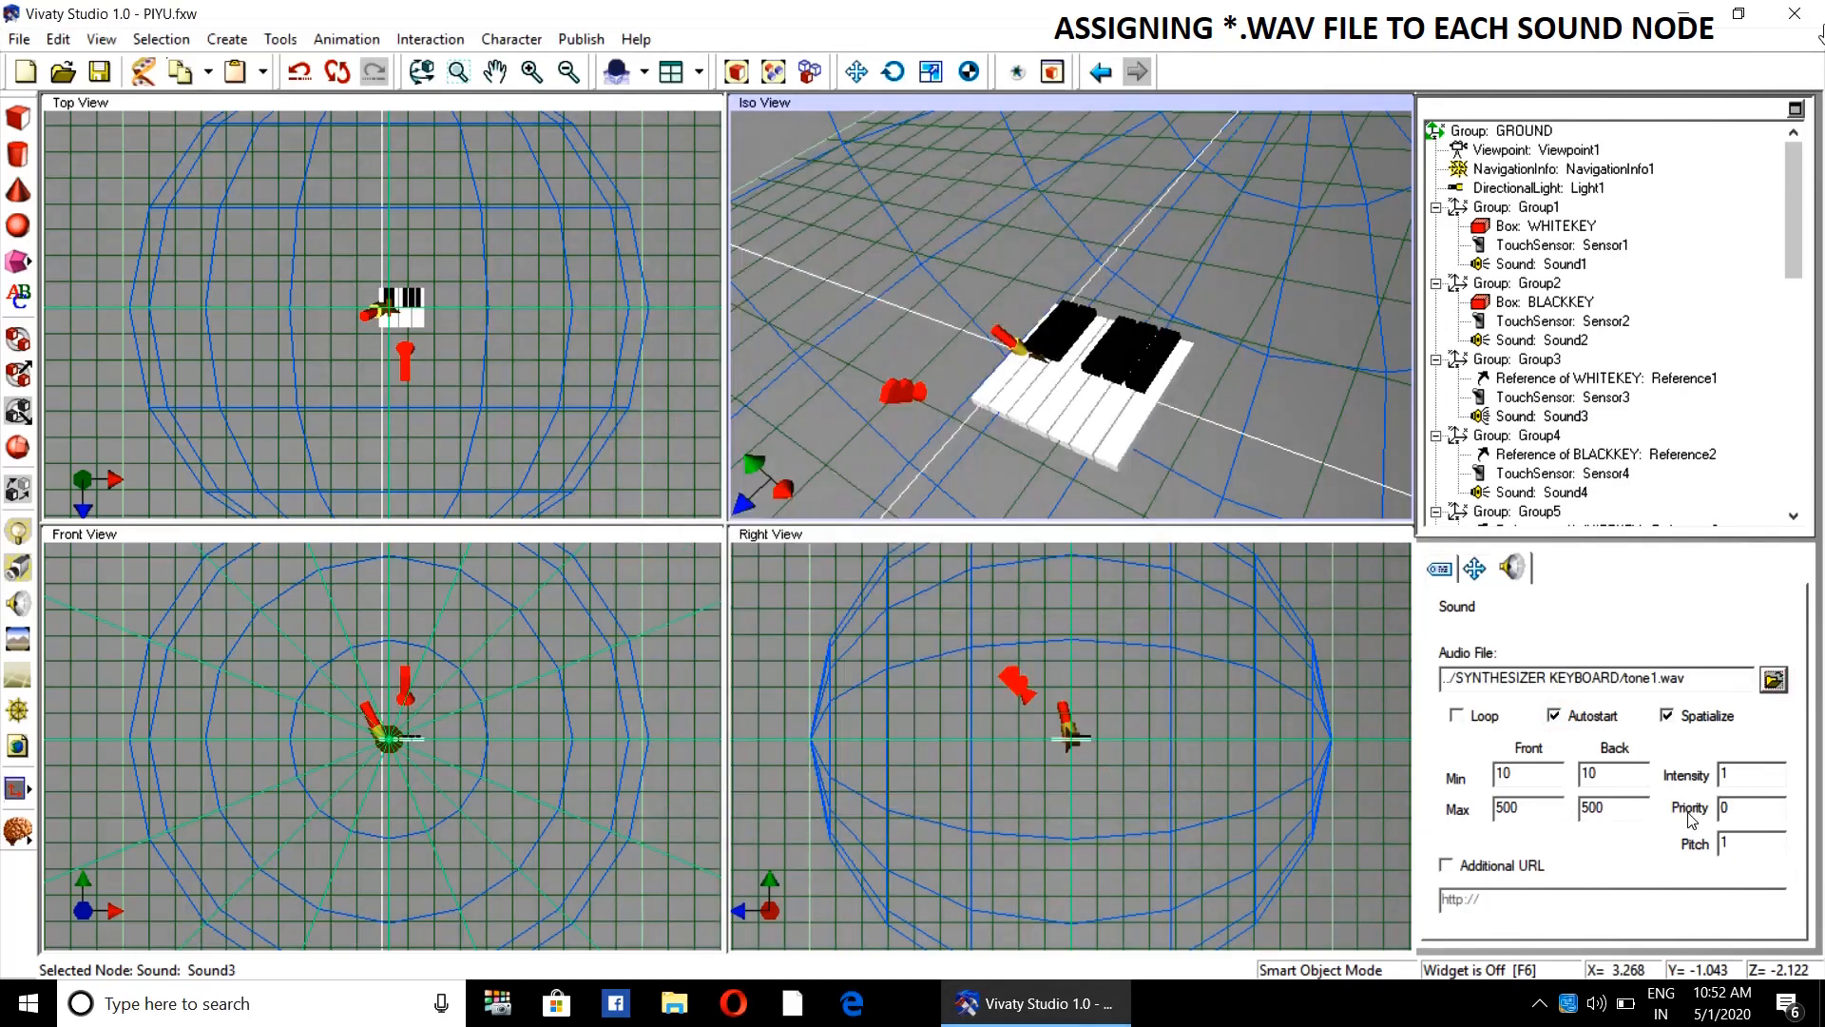
{"action": "double_click", "coordinate": [1744, 843]}
- Enable Autostart for Sound4 in Group4, assign it tone1.wav and set its pitch to 1.189
{"action": "scroll", "coordinate": [1562, 395], "scroll_direction": "down", "scroll_amount": 2}
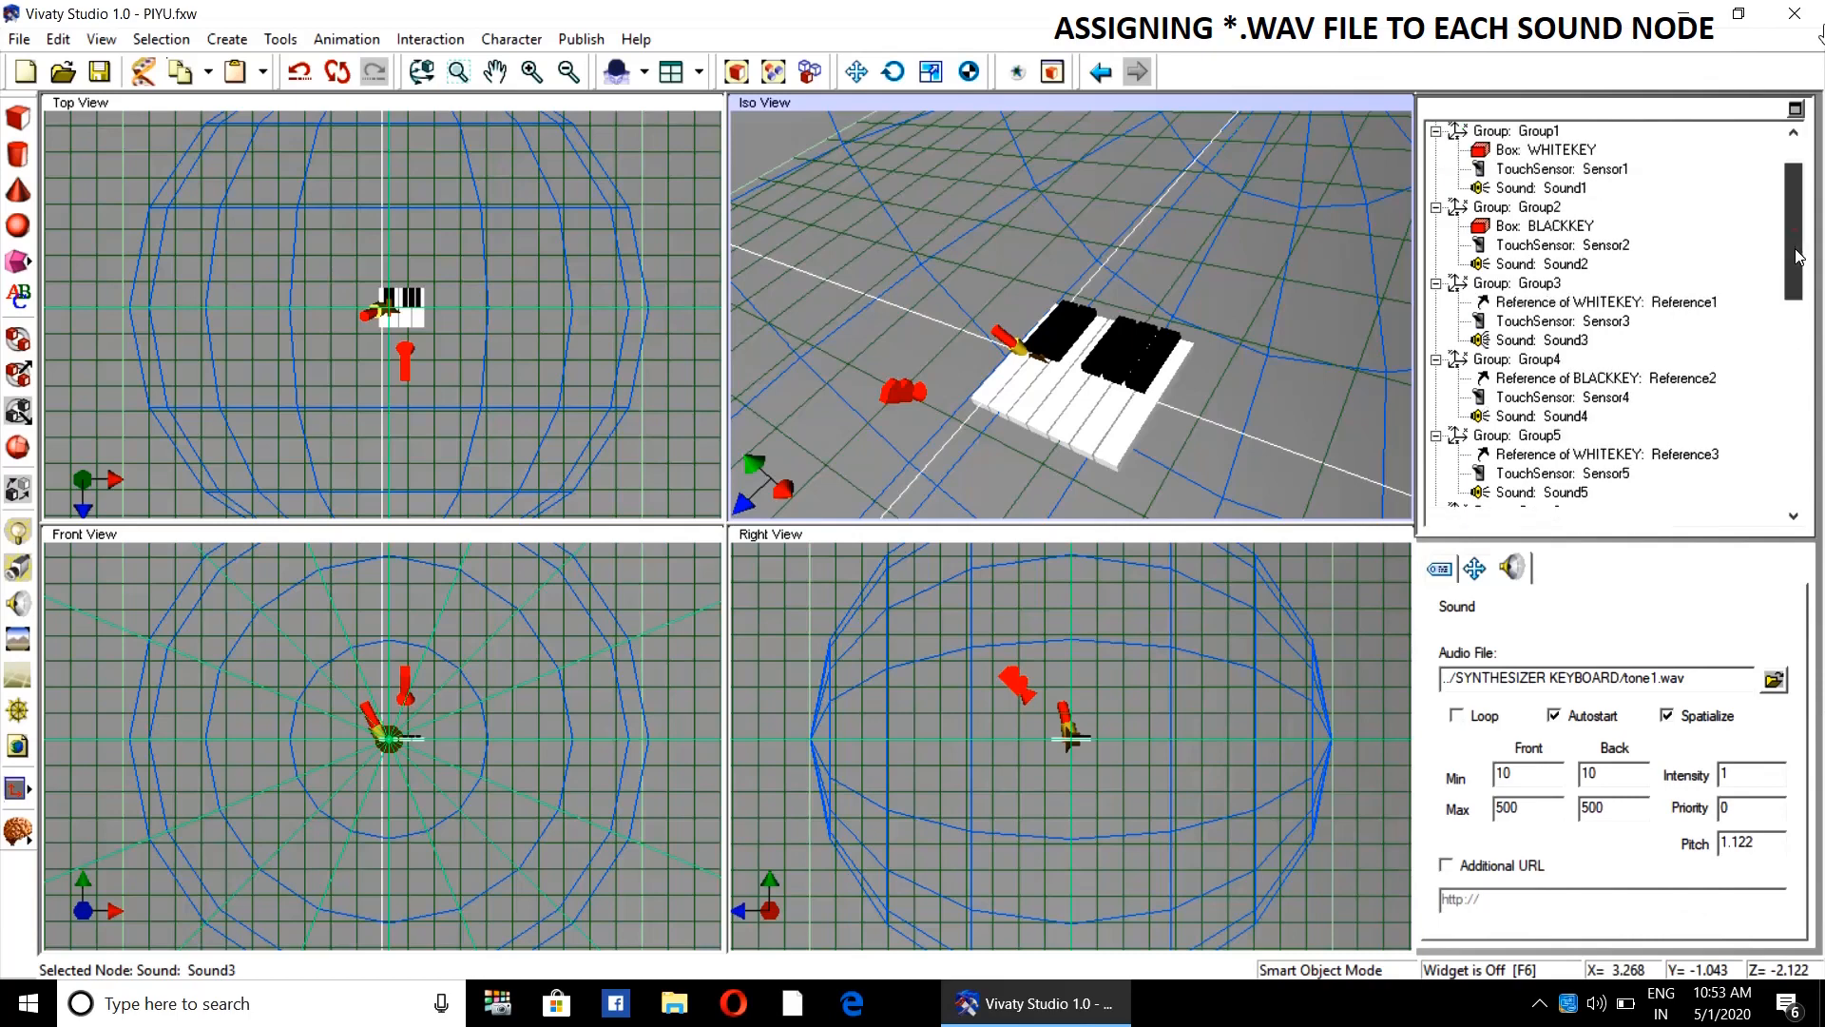
{"action": "left_click", "coordinate": [1562, 394]}
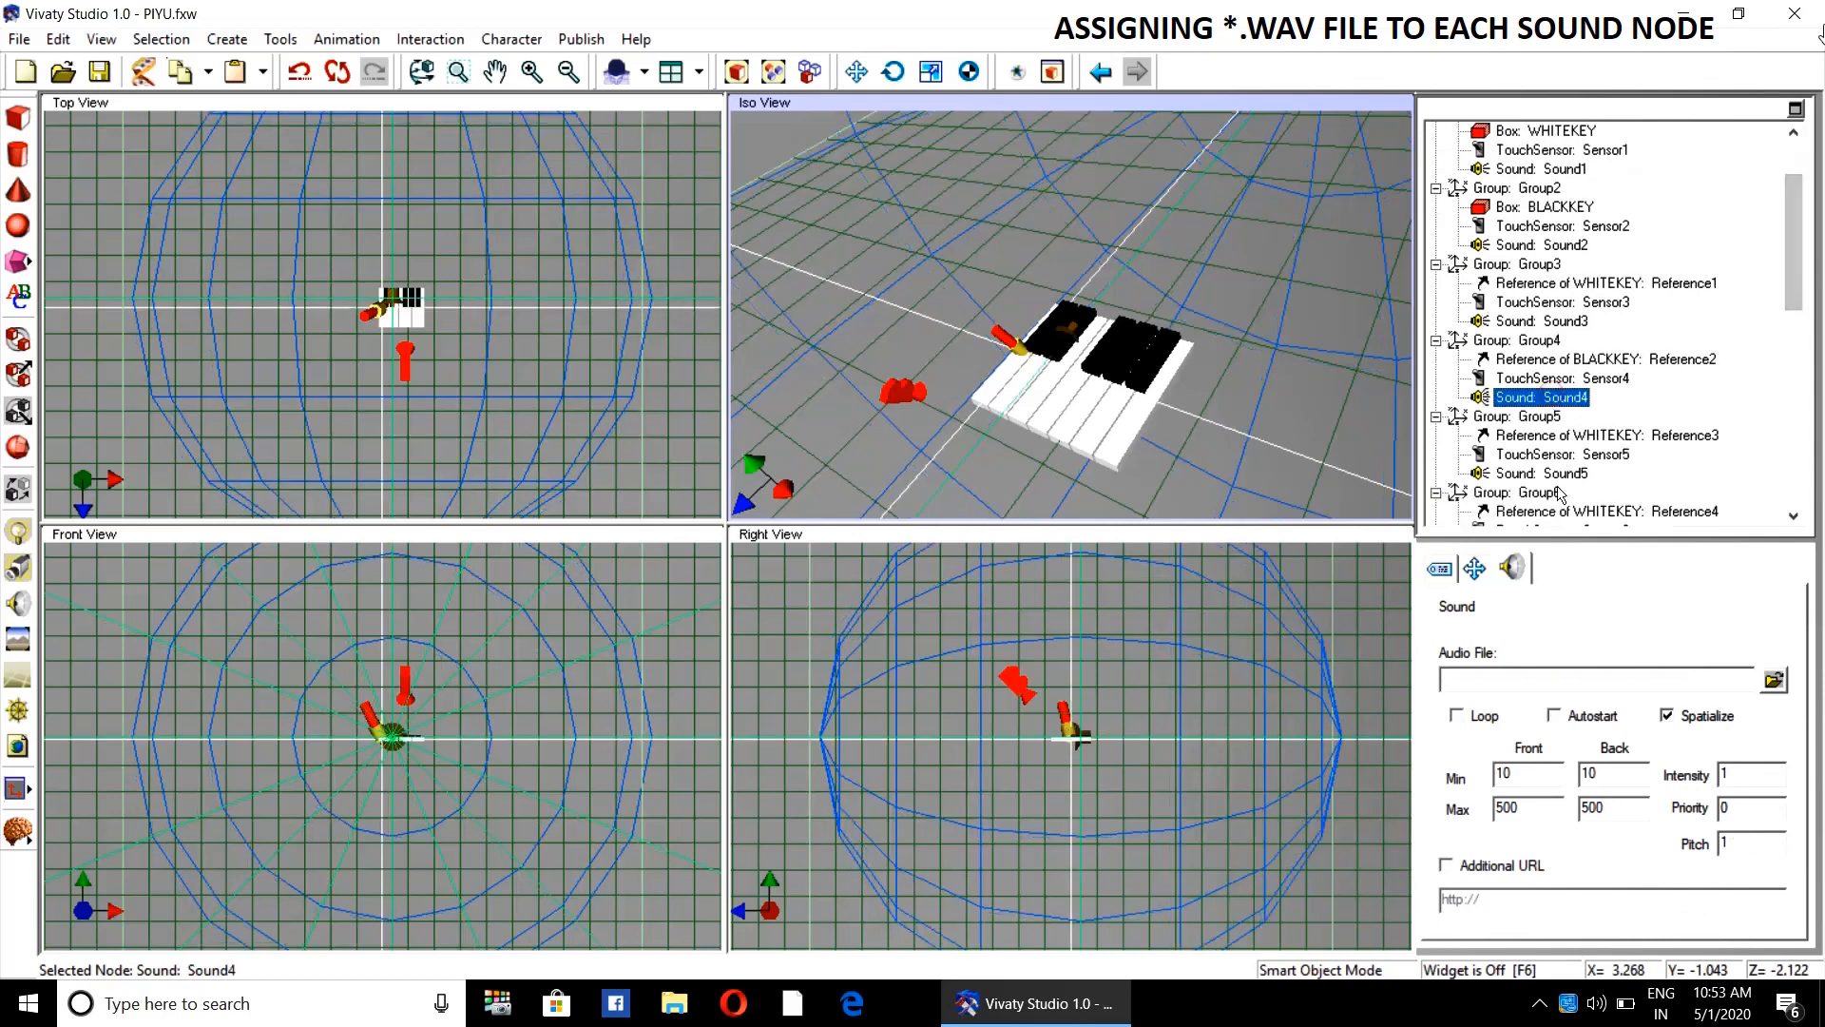
{"action": "left_click", "coordinate": [1574, 715]}
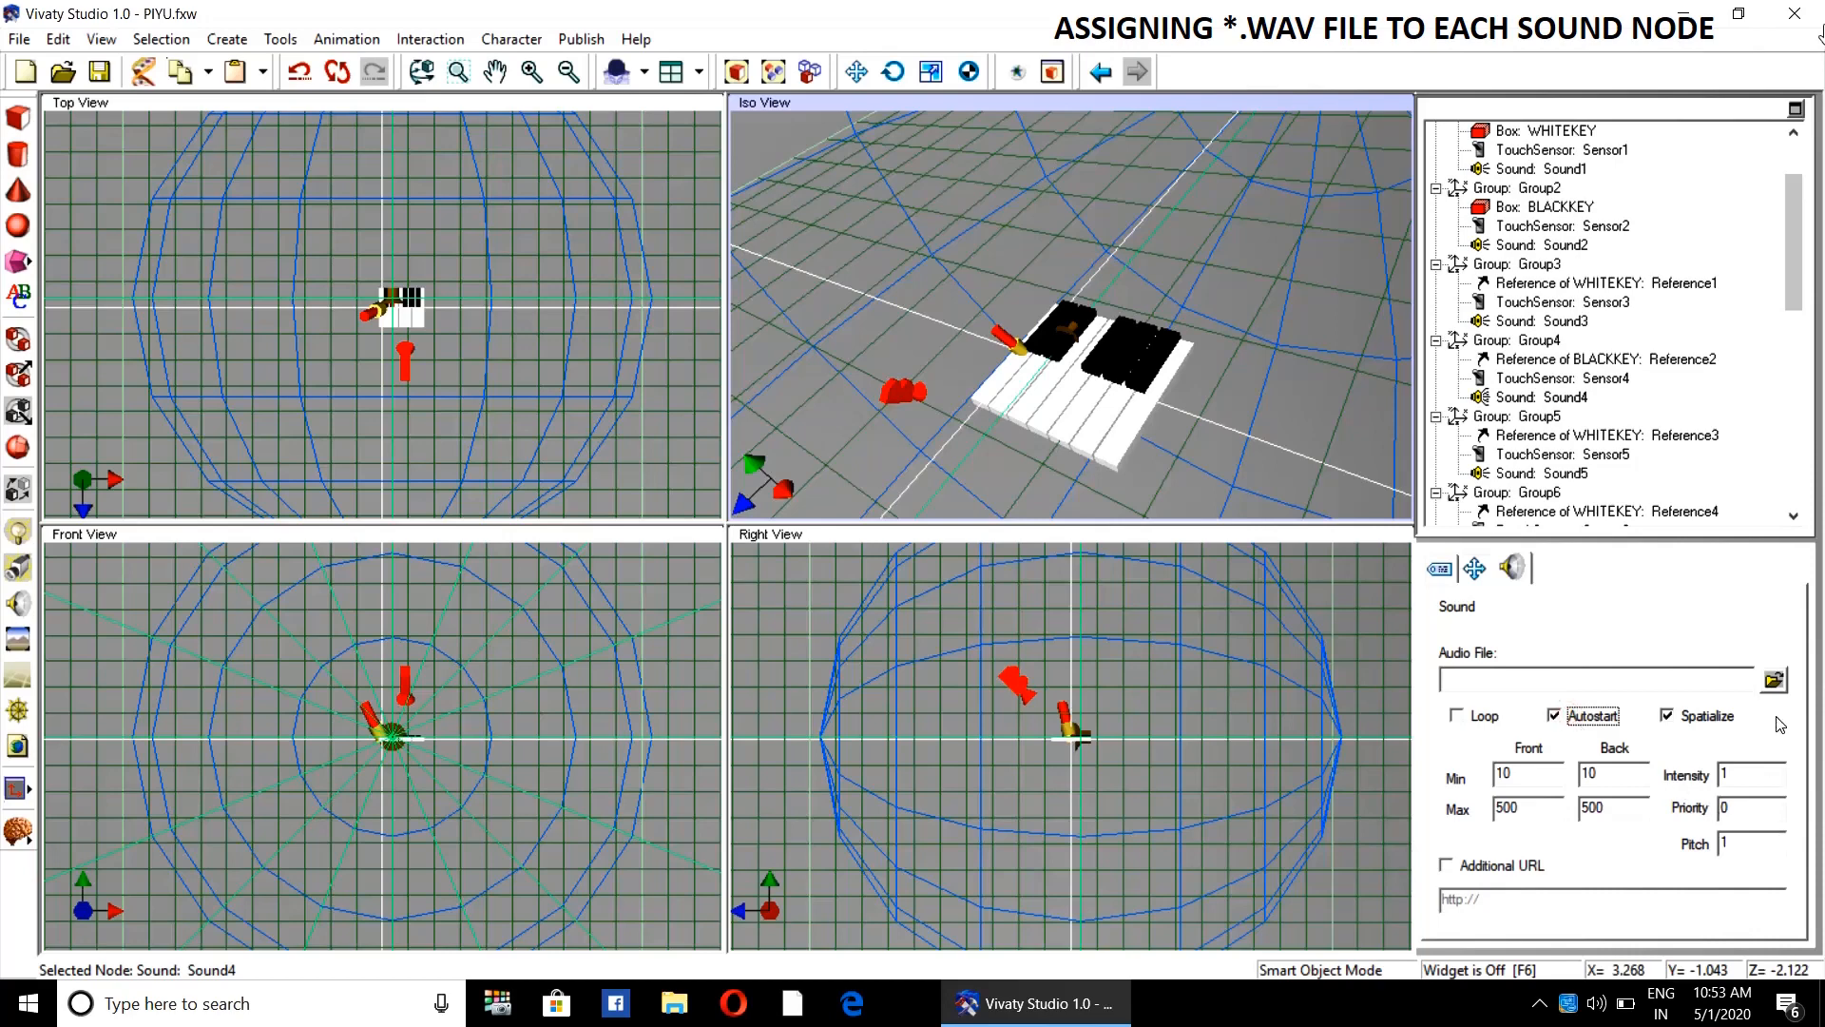
{"action": "left_click", "coordinate": [1774, 679]}
{"action": "left_click", "coordinate": [742, 273]}
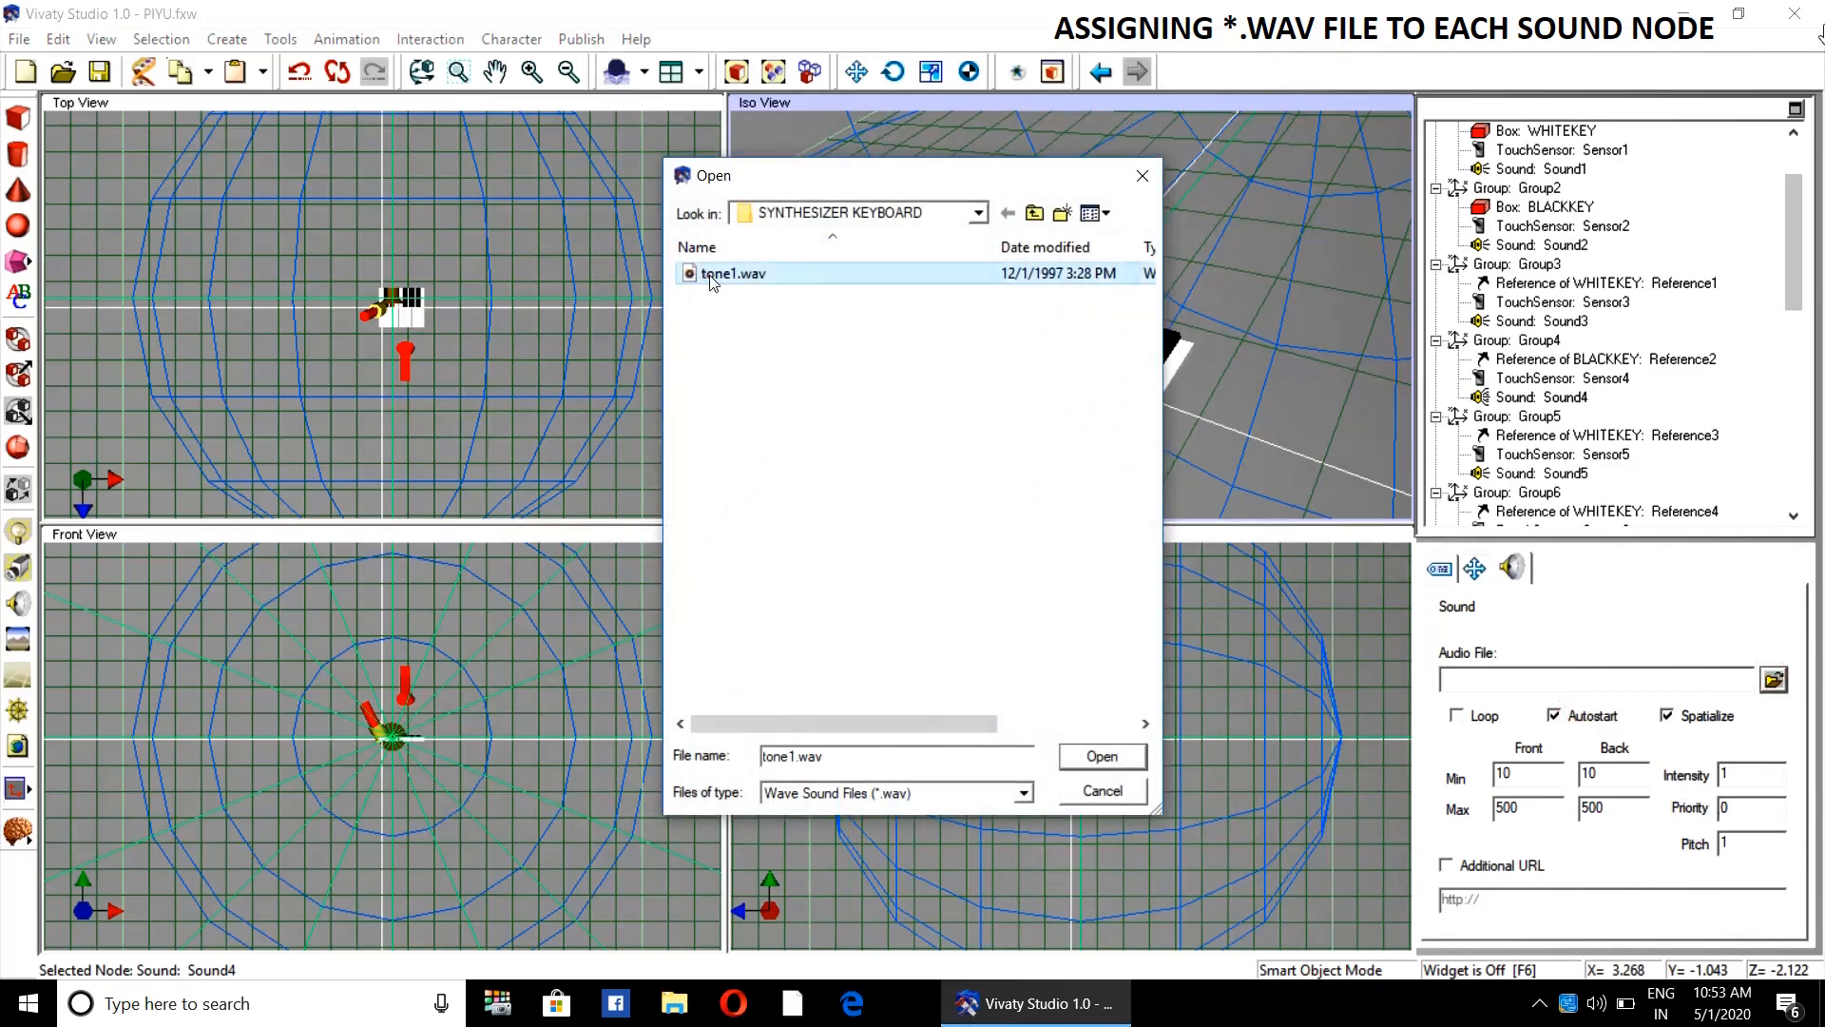
{"action": "left_click", "coordinate": [1101, 757]}
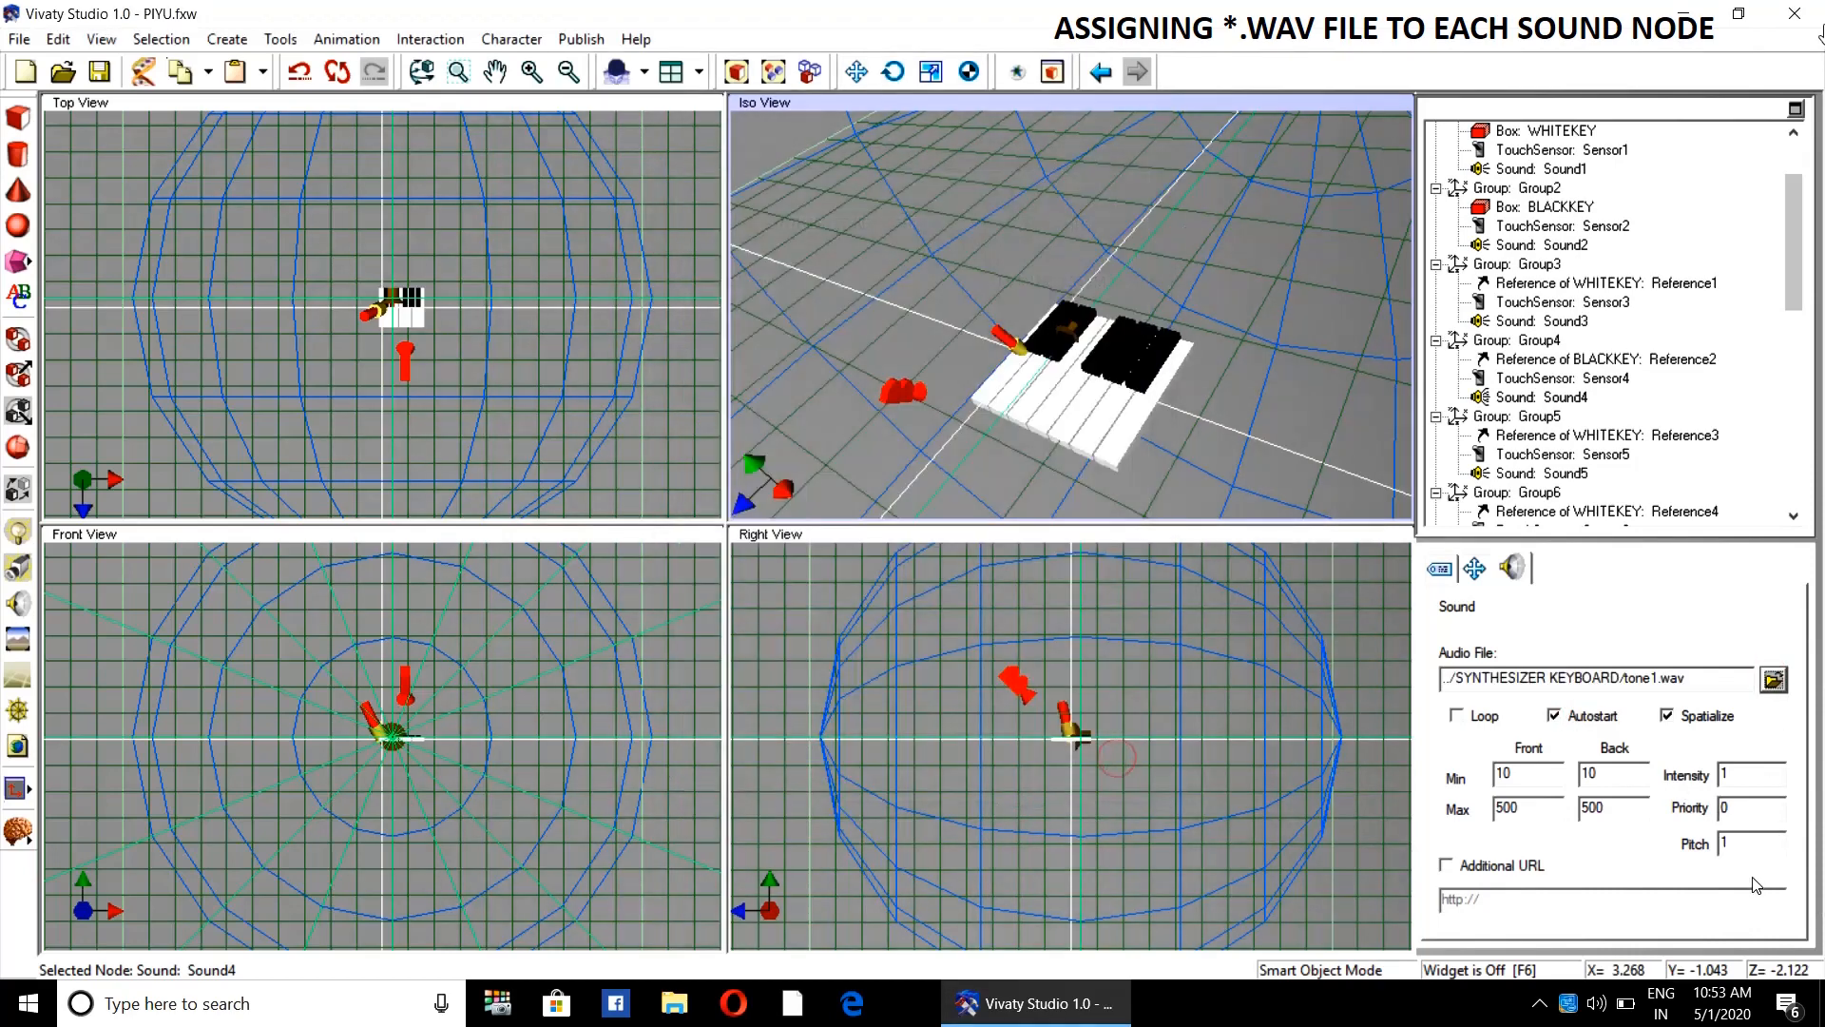
{"action": "double_click", "coordinate": [1749, 845]}
{"action": "type", "text": "1.189"}
- Enable Autostart for Sound5 in Group5 and set its pitch to 1.26
{"action": "left_click", "coordinate": [1555, 474]}
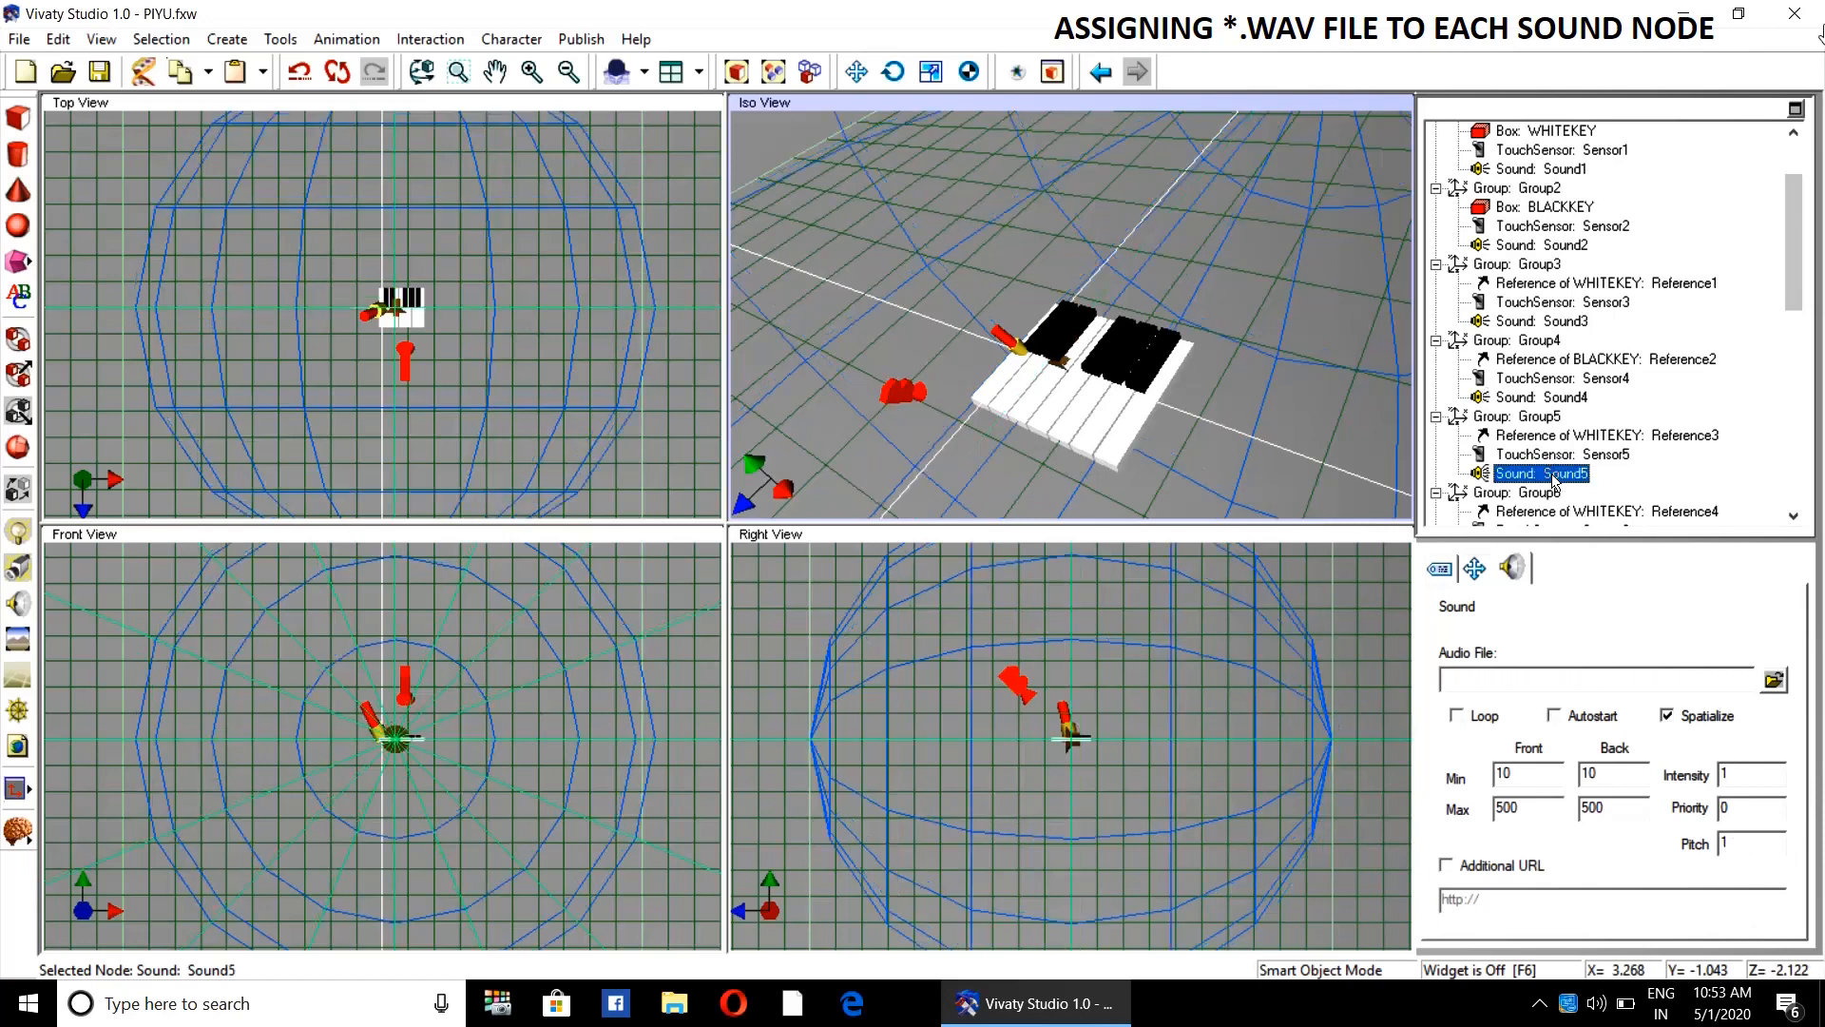
{"action": "left_click", "coordinate": [1557, 715]}
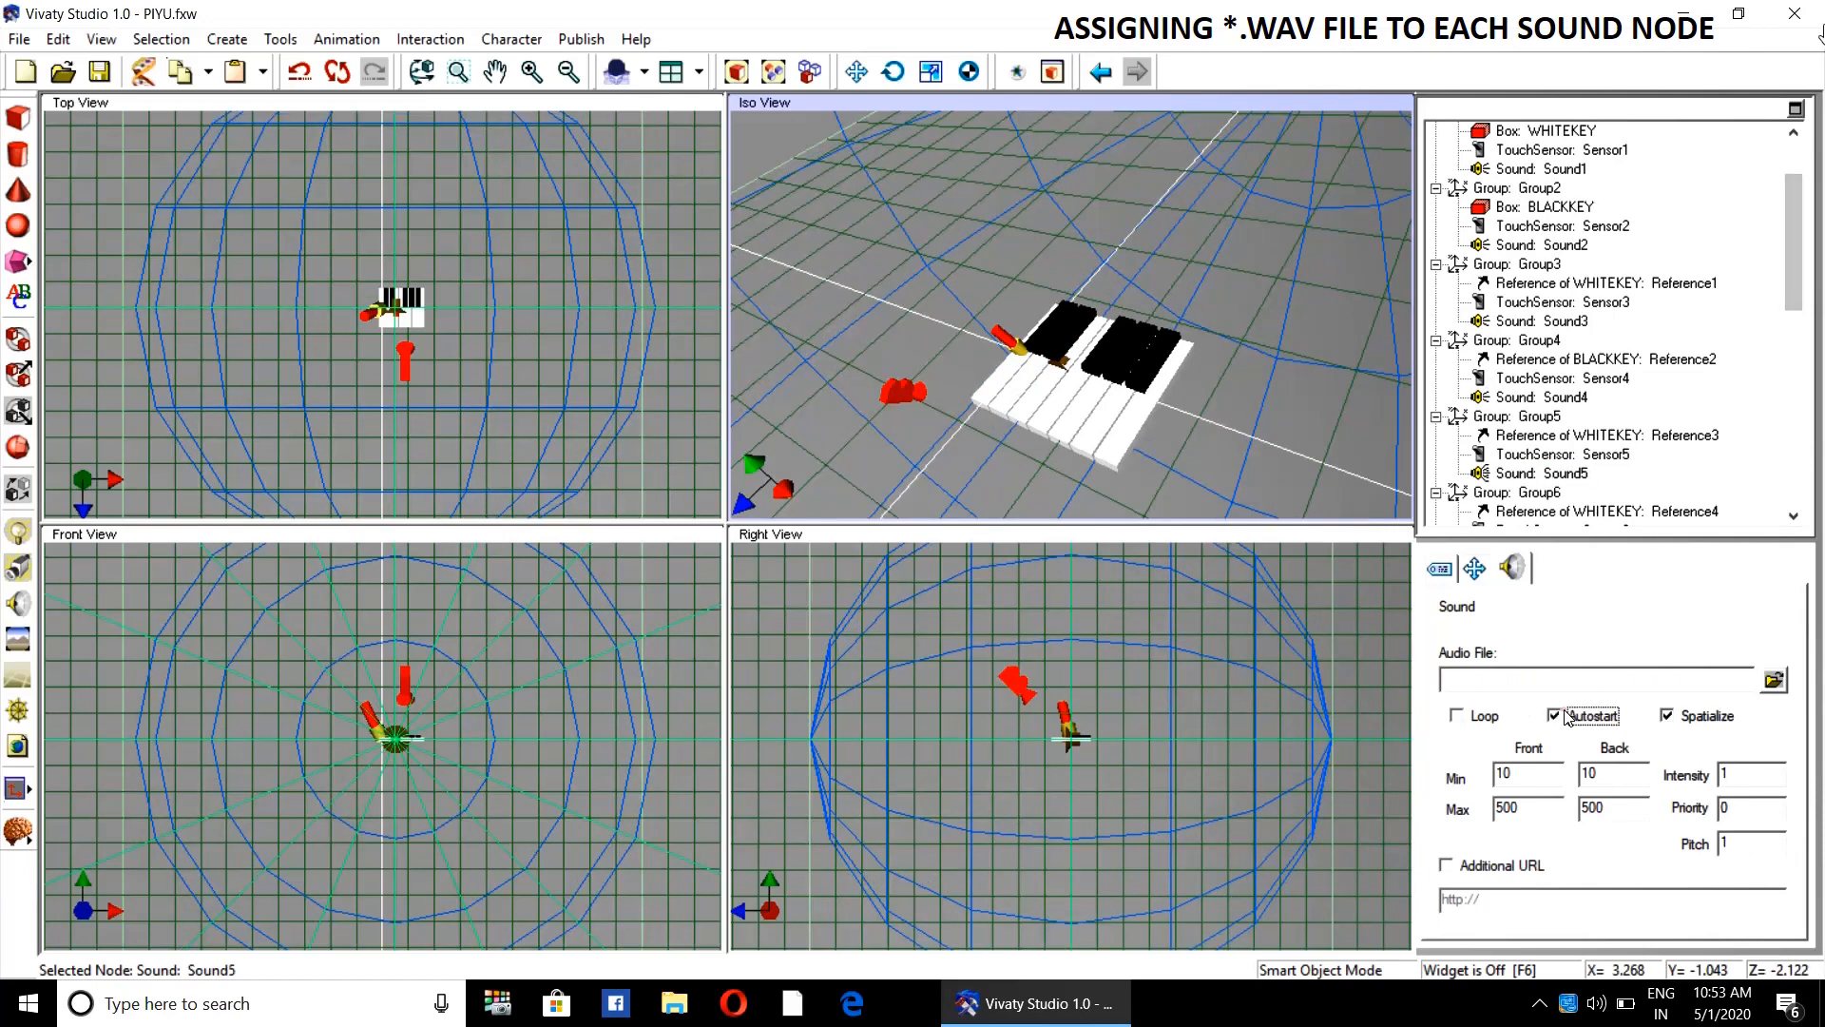
{"action": "left_click", "coordinate": [1756, 846]}
{"action": "type", "text": ".26"}
- Enable Autostart for Sound6 in Group6, assign it tone1.wav and set its pitch to 1.335
{"action": "left_click_drag", "start_coordinate": [1797, 300], "coordinate": [1800, 347]}
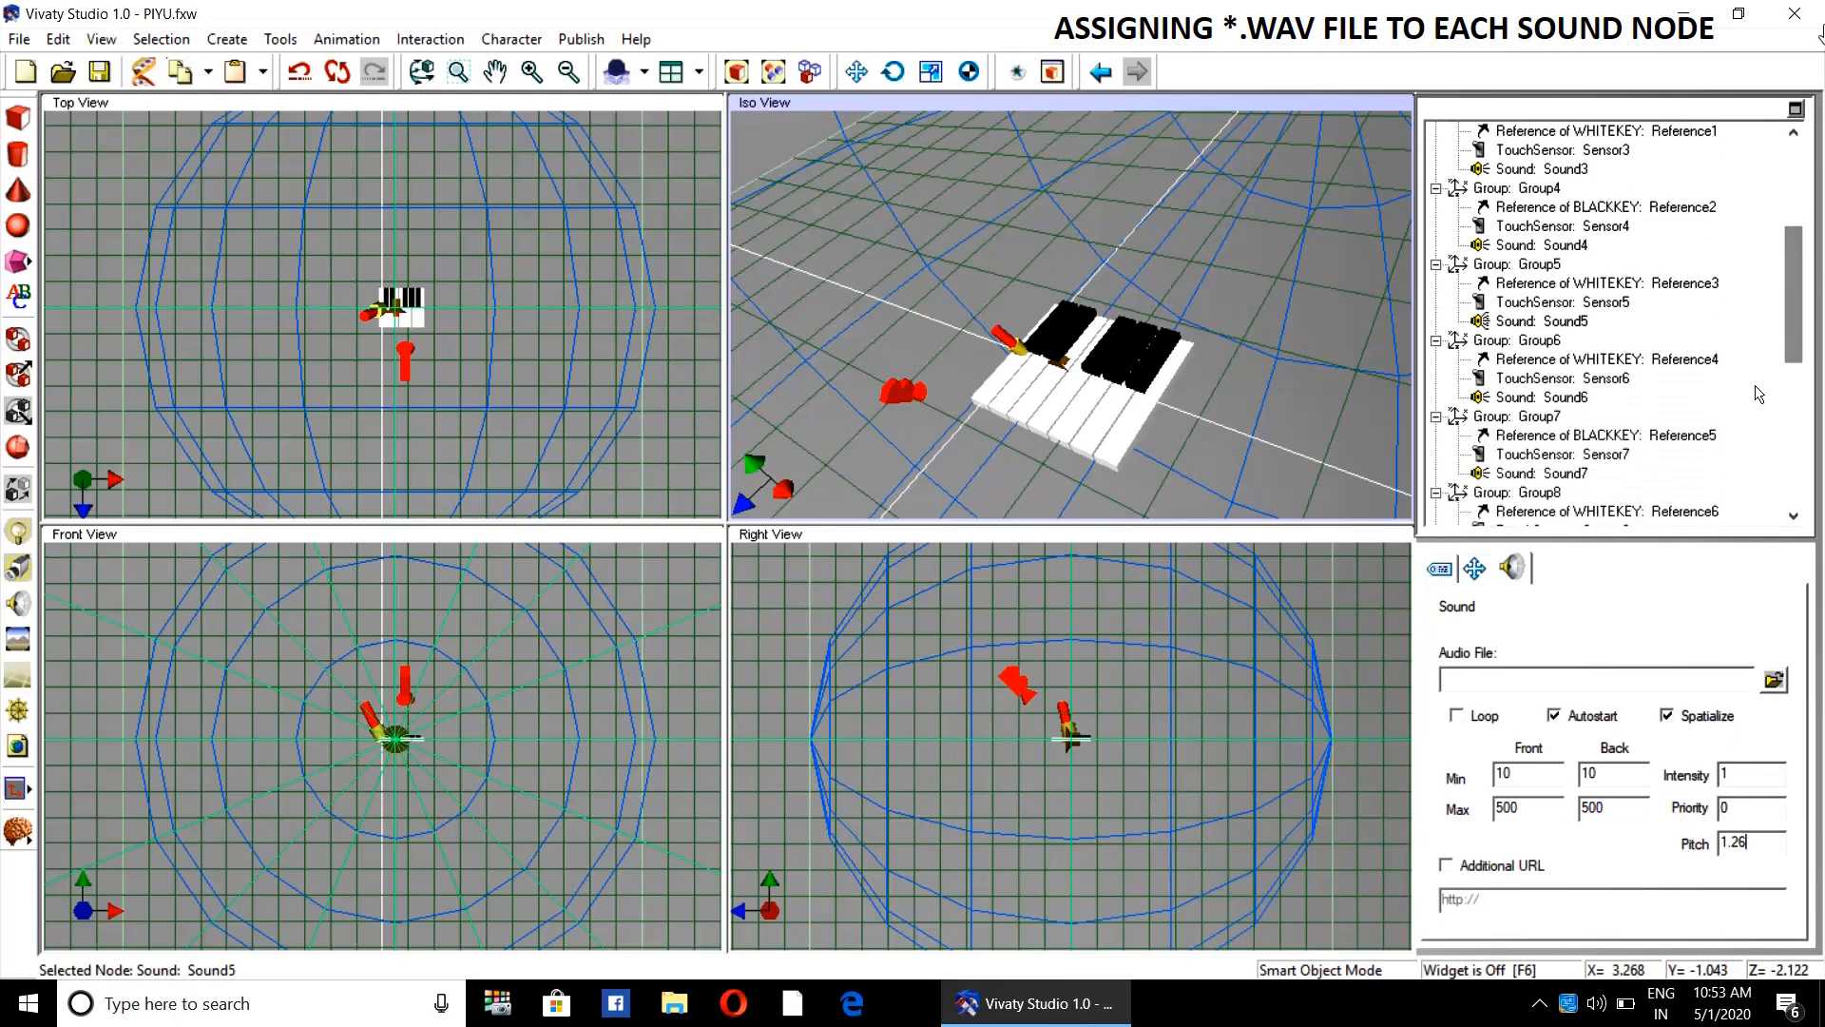
{"action": "left_click", "coordinate": [1553, 397]}
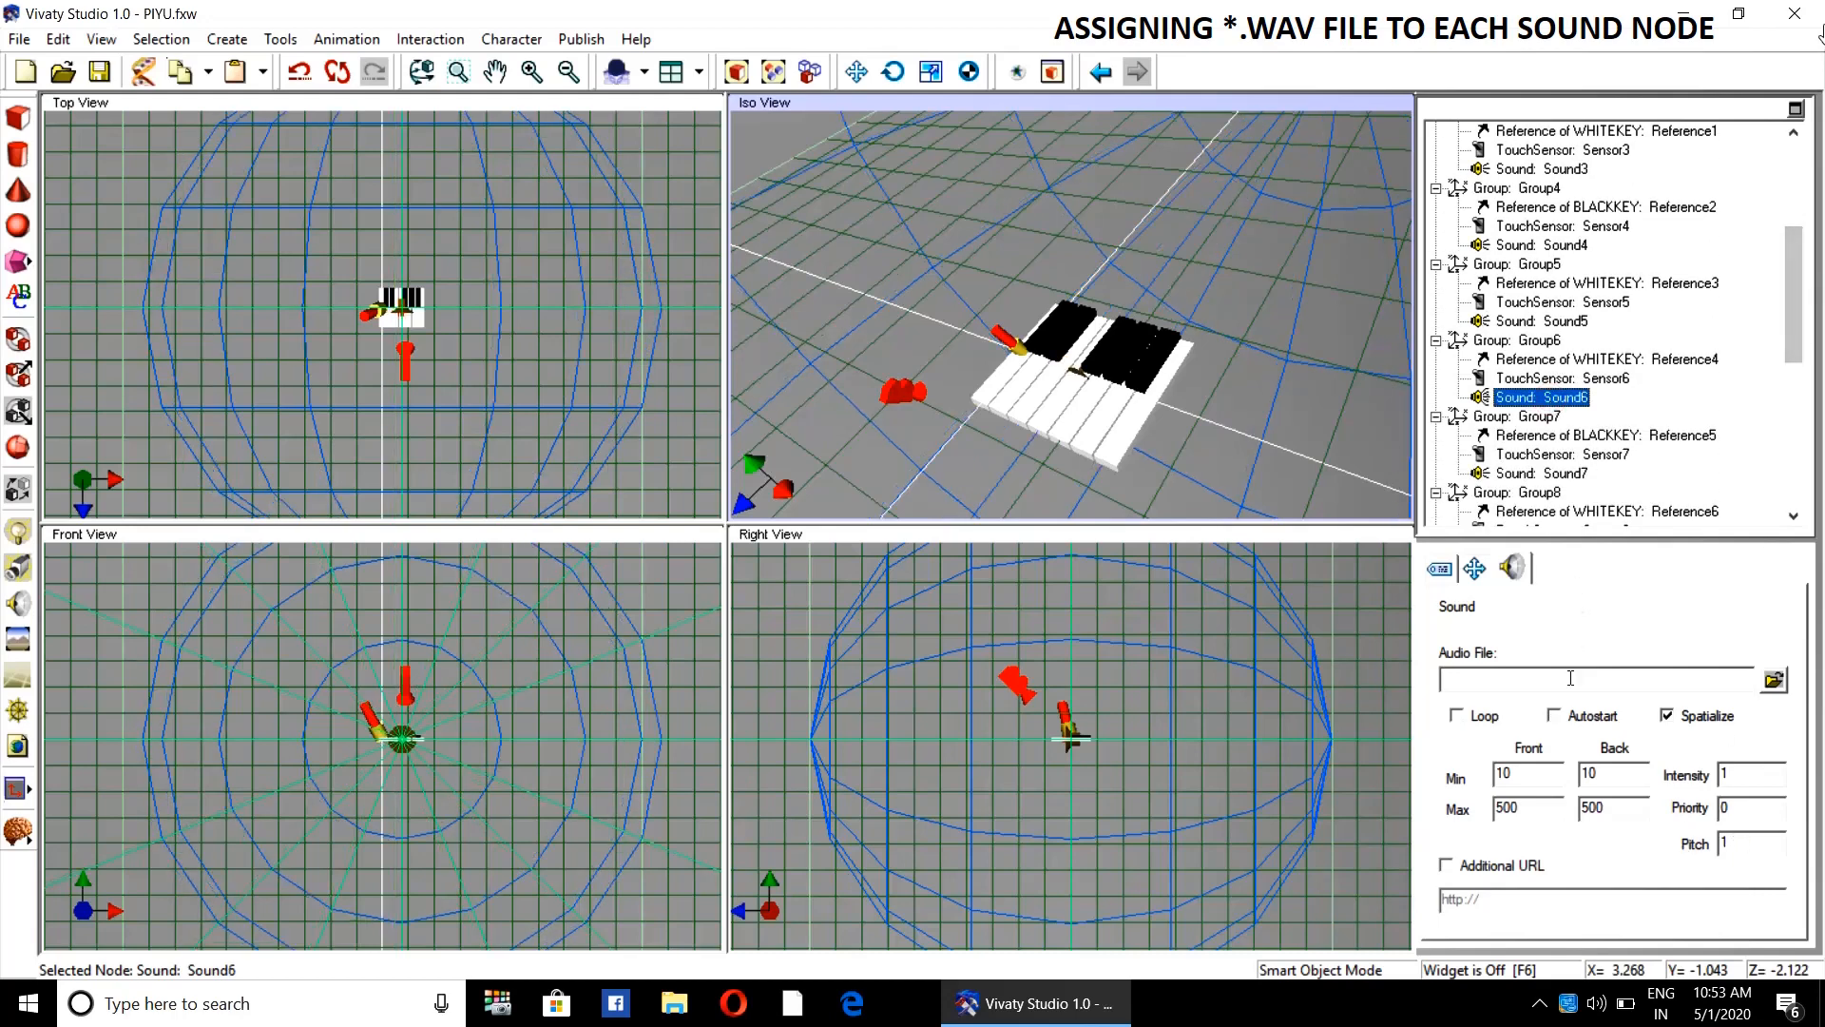
{"action": "left_click", "coordinate": [1578, 718]}
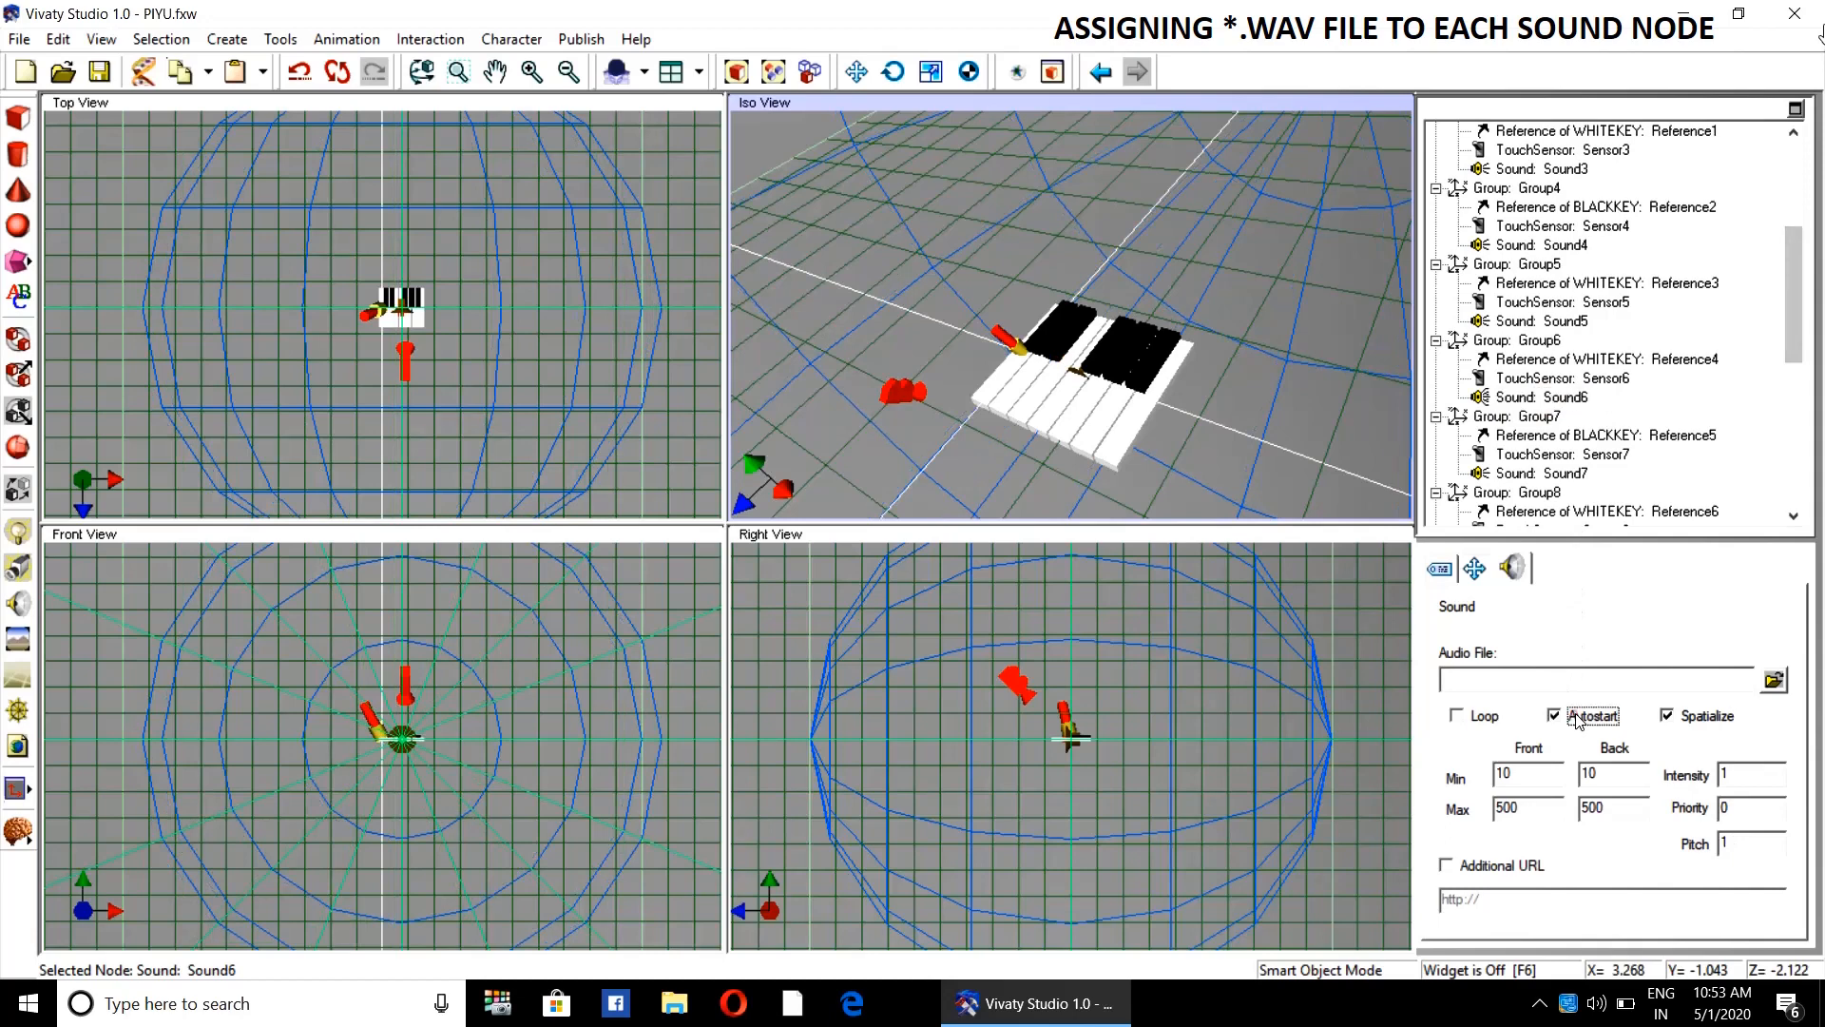
{"action": "left_click", "coordinate": [1774, 679]}
{"action": "left_click", "coordinate": [738, 278]}
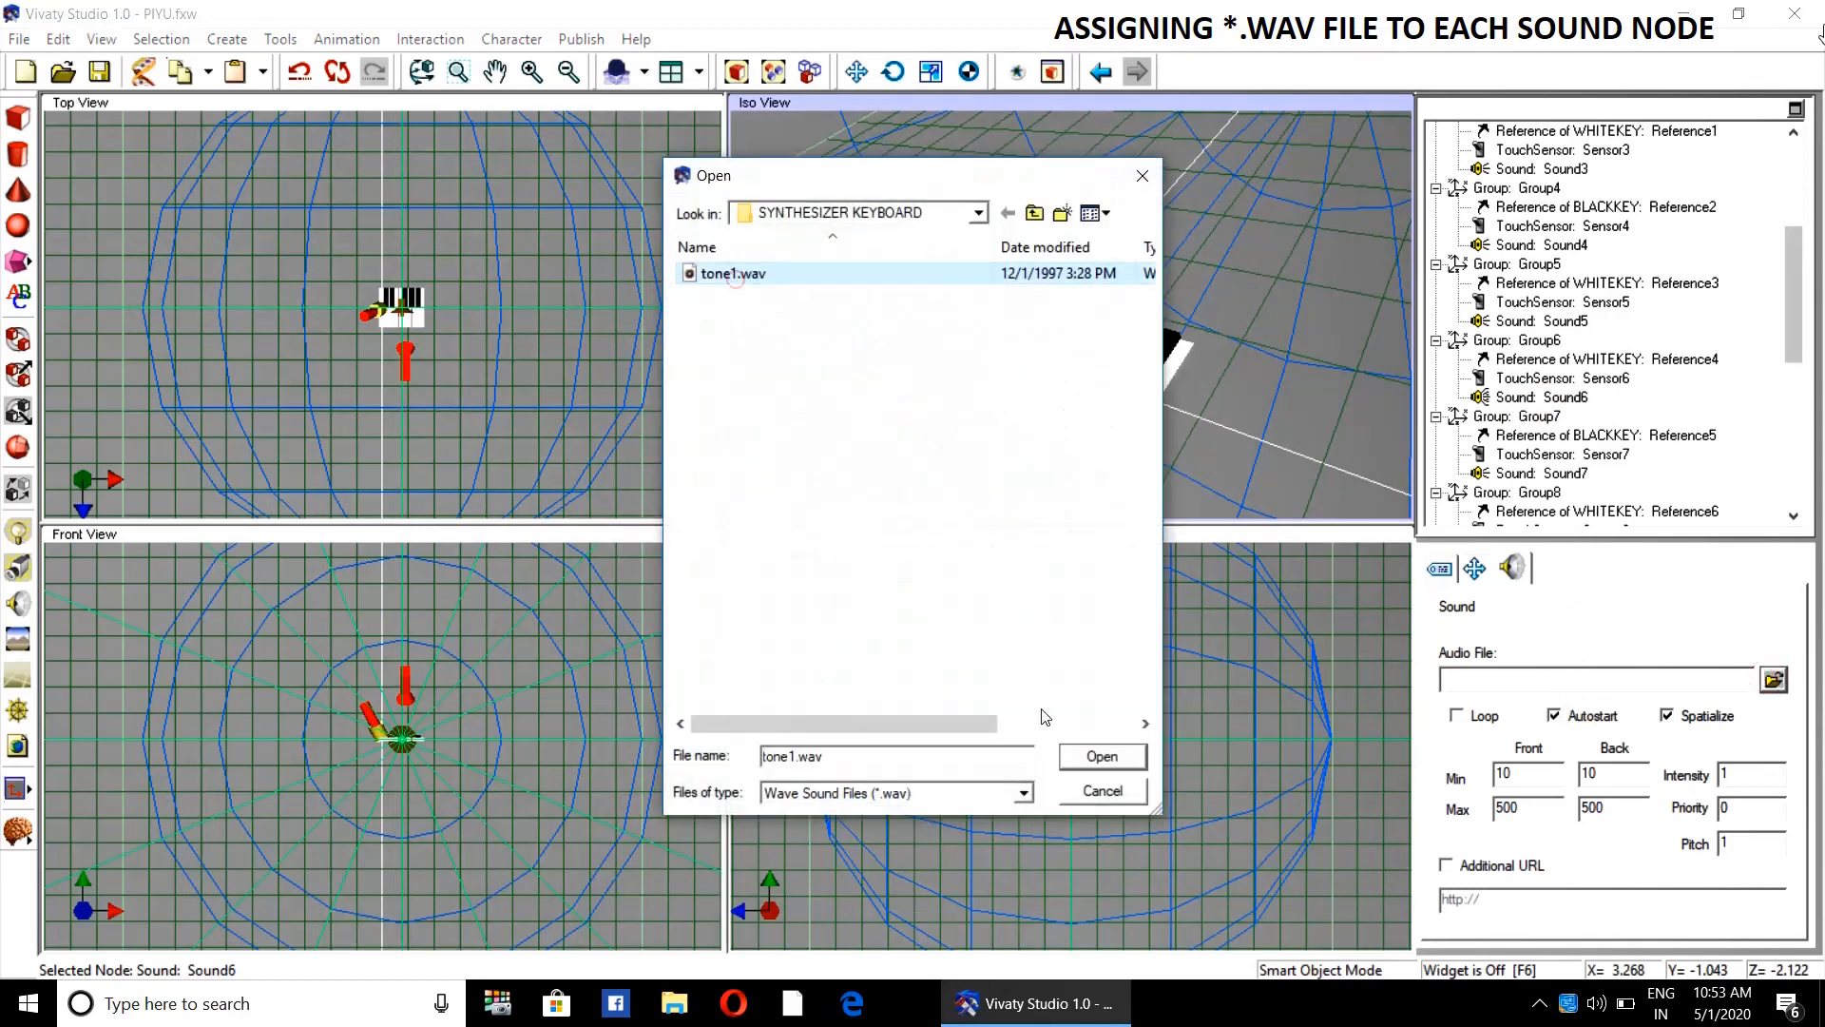
{"action": "left_click", "coordinate": [1093, 755]}
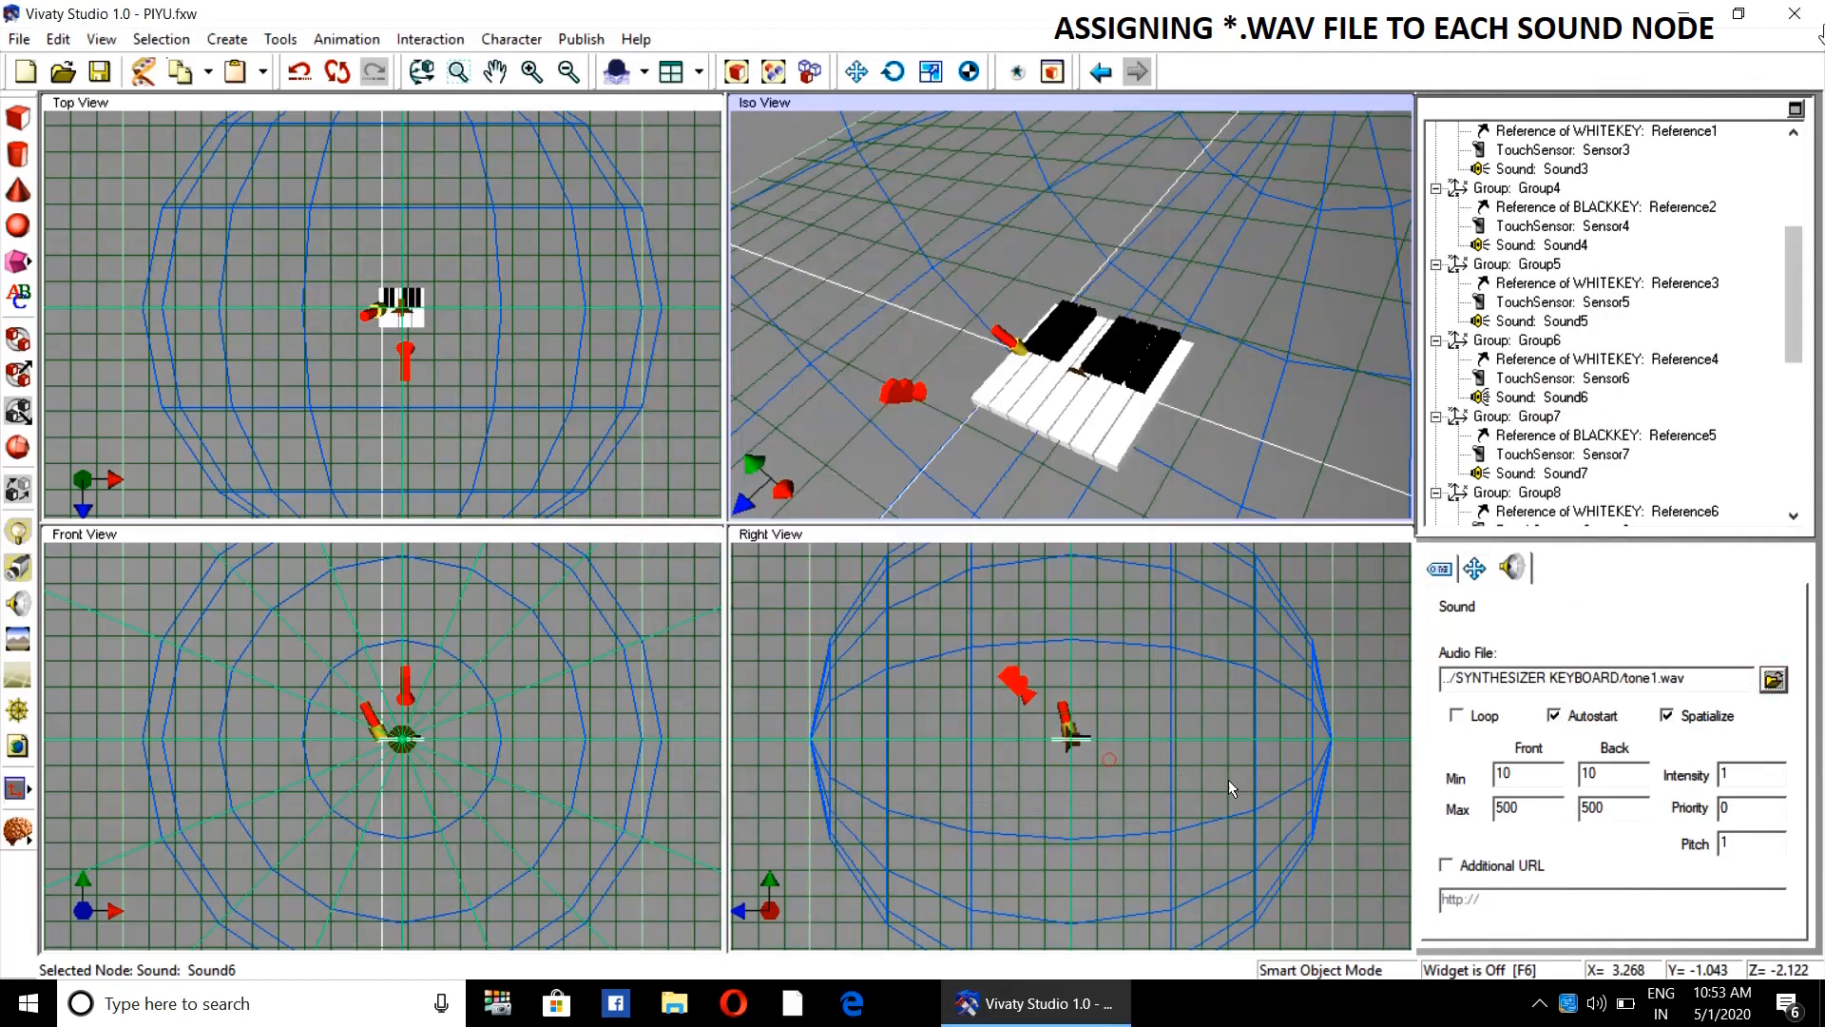
{"action": "double_click", "coordinate": [1757, 843]}
{"action": "type", "text": "1.335"}
- Assign tone1.wav to Sound7 in Group7, enable its Autostart and set its pitch to 1.414
{"action": "left_click_drag", "start_coordinate": [1792, 310], "coordinate": [1792, 327]}
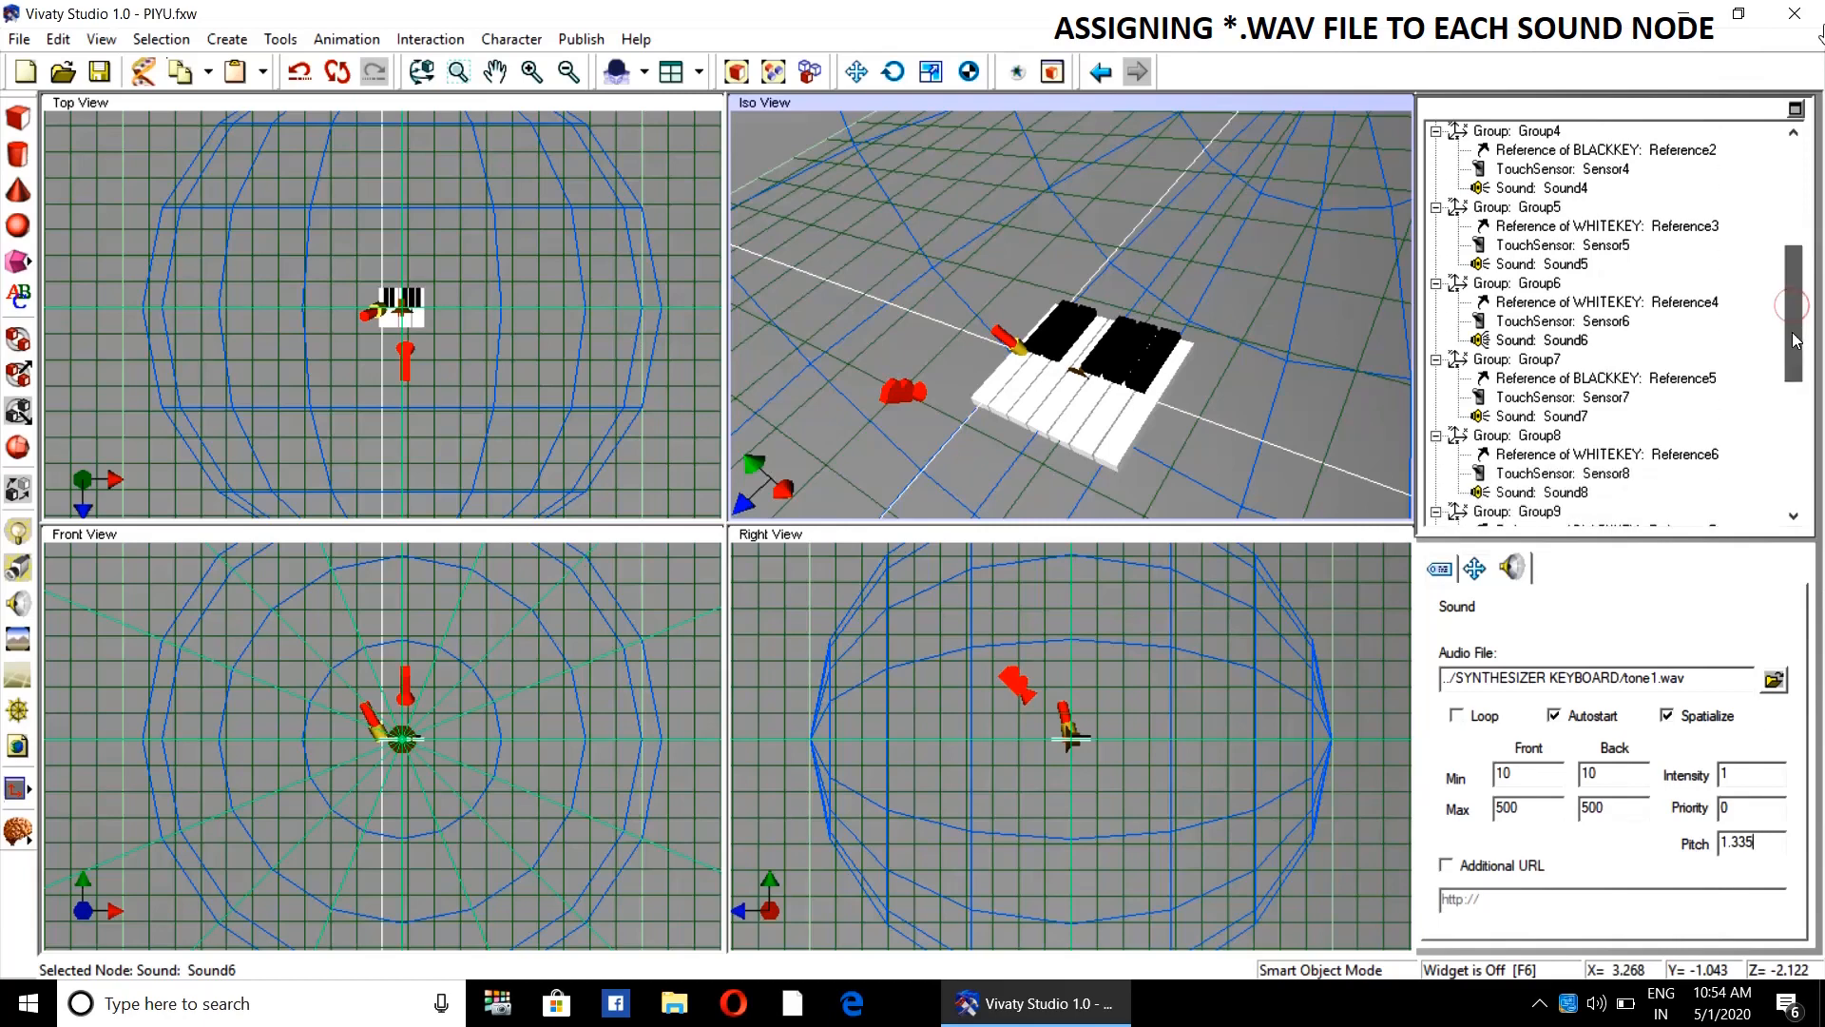
{"action": "left_click", "coordinate": [1549, 419]}
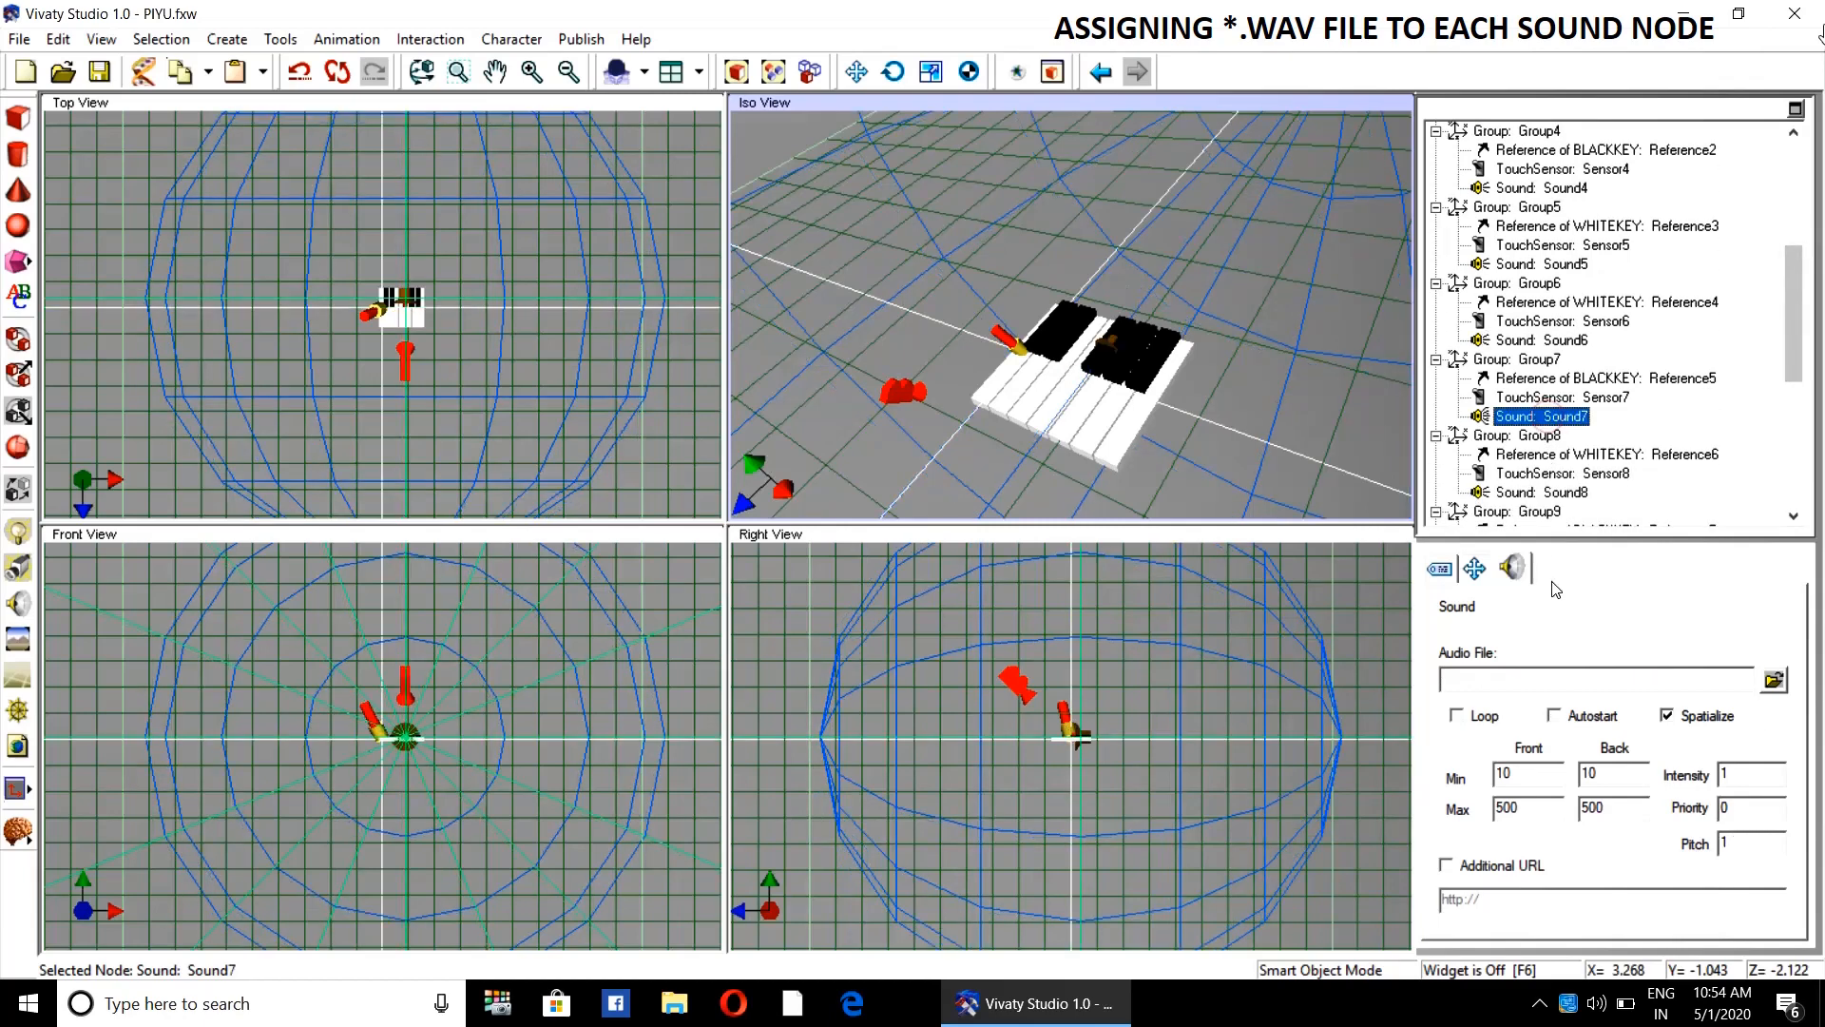
{"action": "left_click", "coordinate": [1773, 681]}
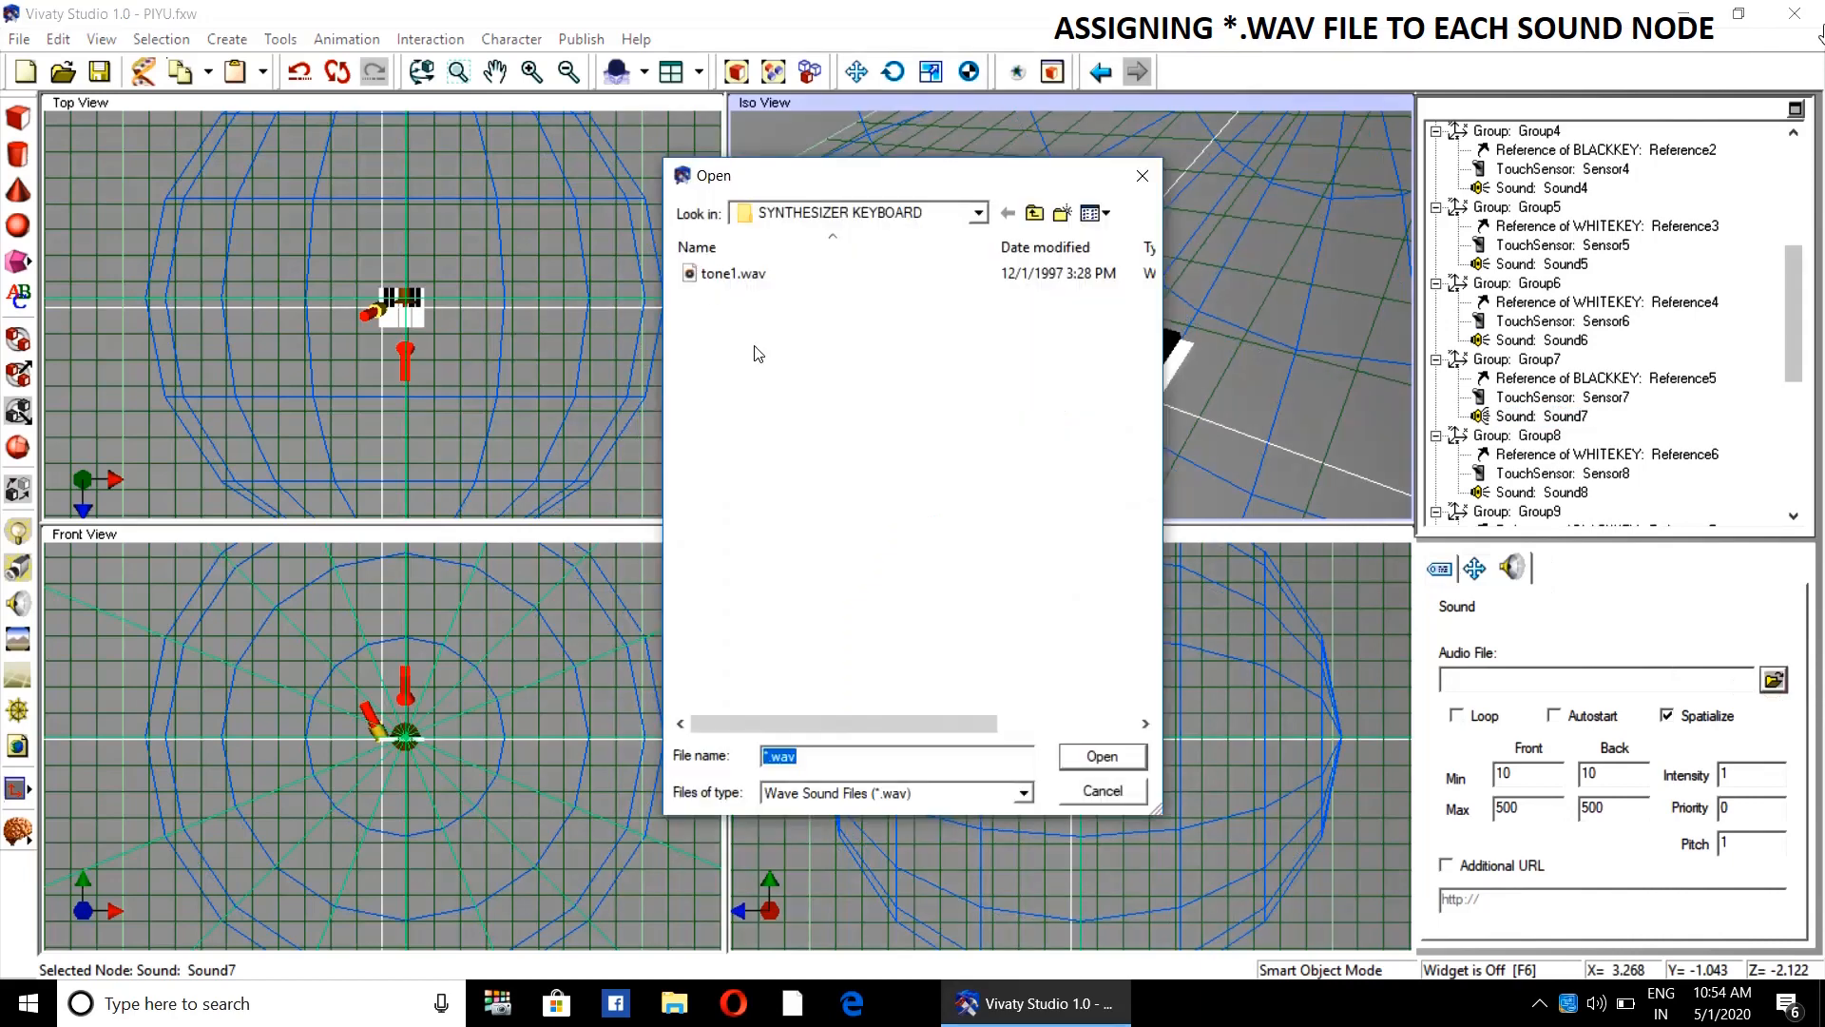
{"action": "left_click", "coordinate": [708, 274]}
{"action": "left_click", "coordinate": [1102, 756]}
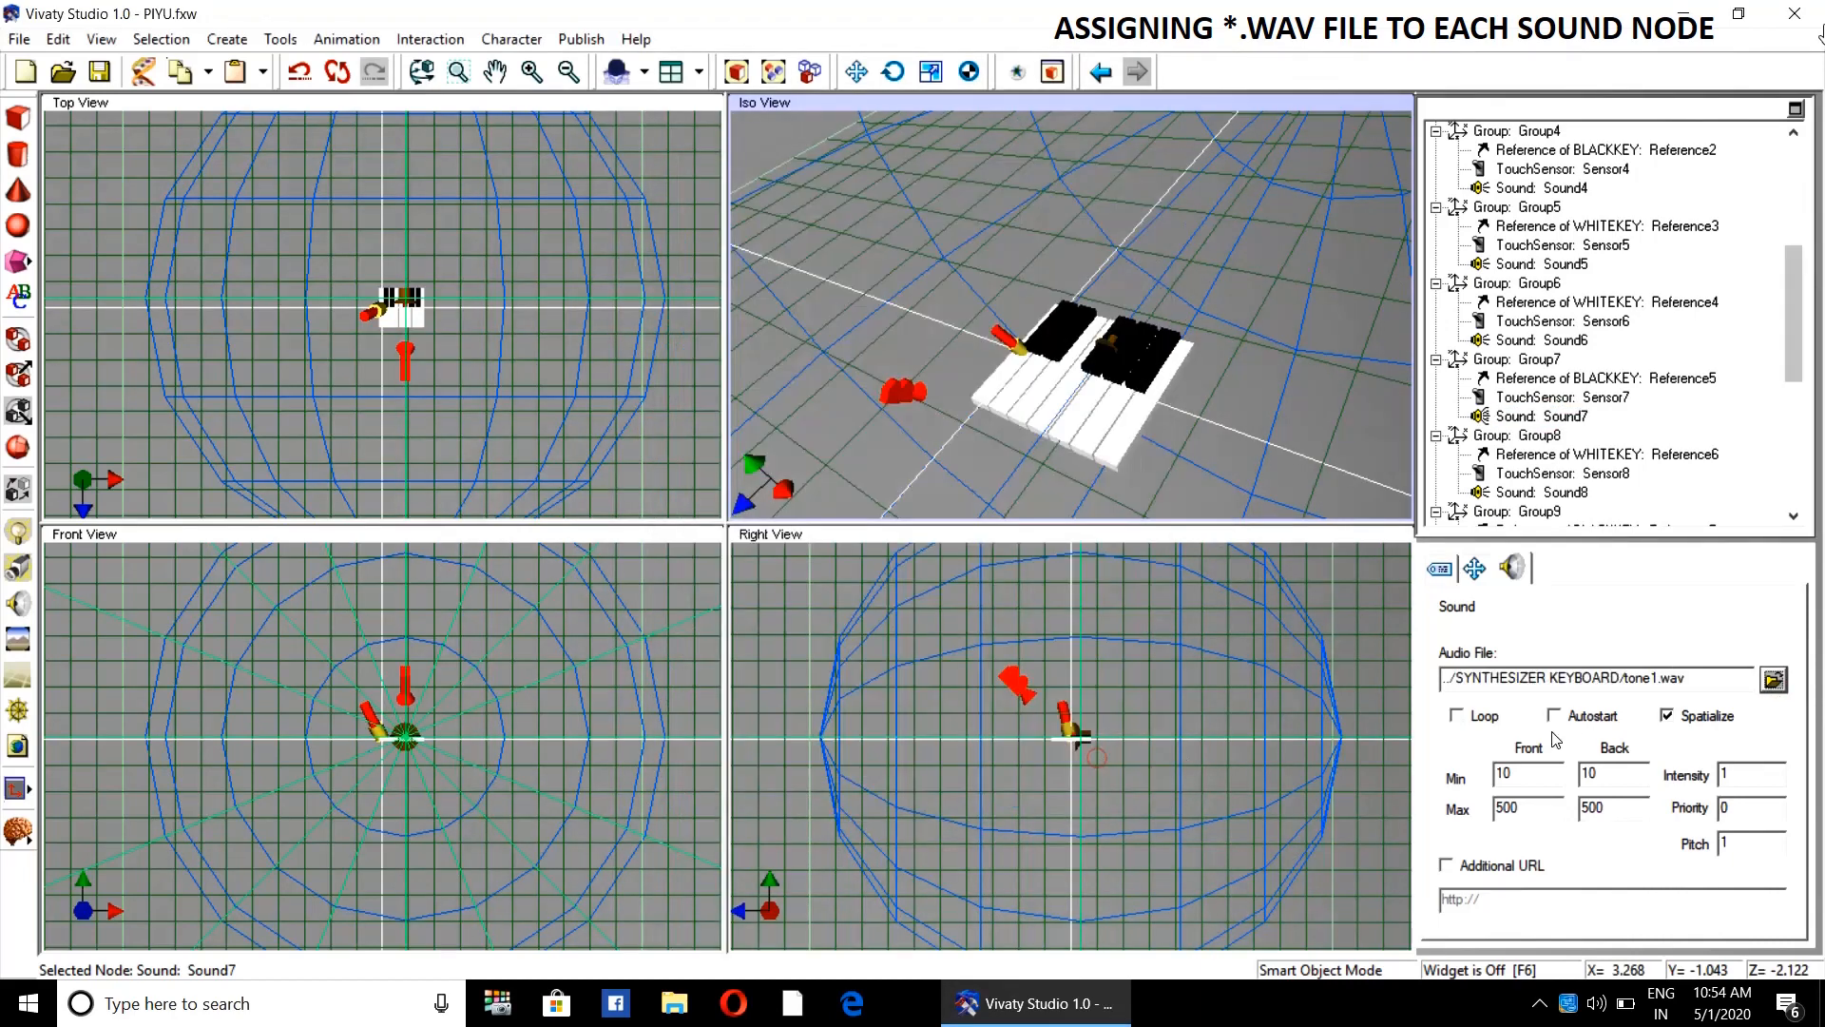
{"action": "left_click", "coordinate": [1592, 716]}
{"action": "double_click", "coordinate": [1746, 840]}
{"action": "type", "text": "1.414"}
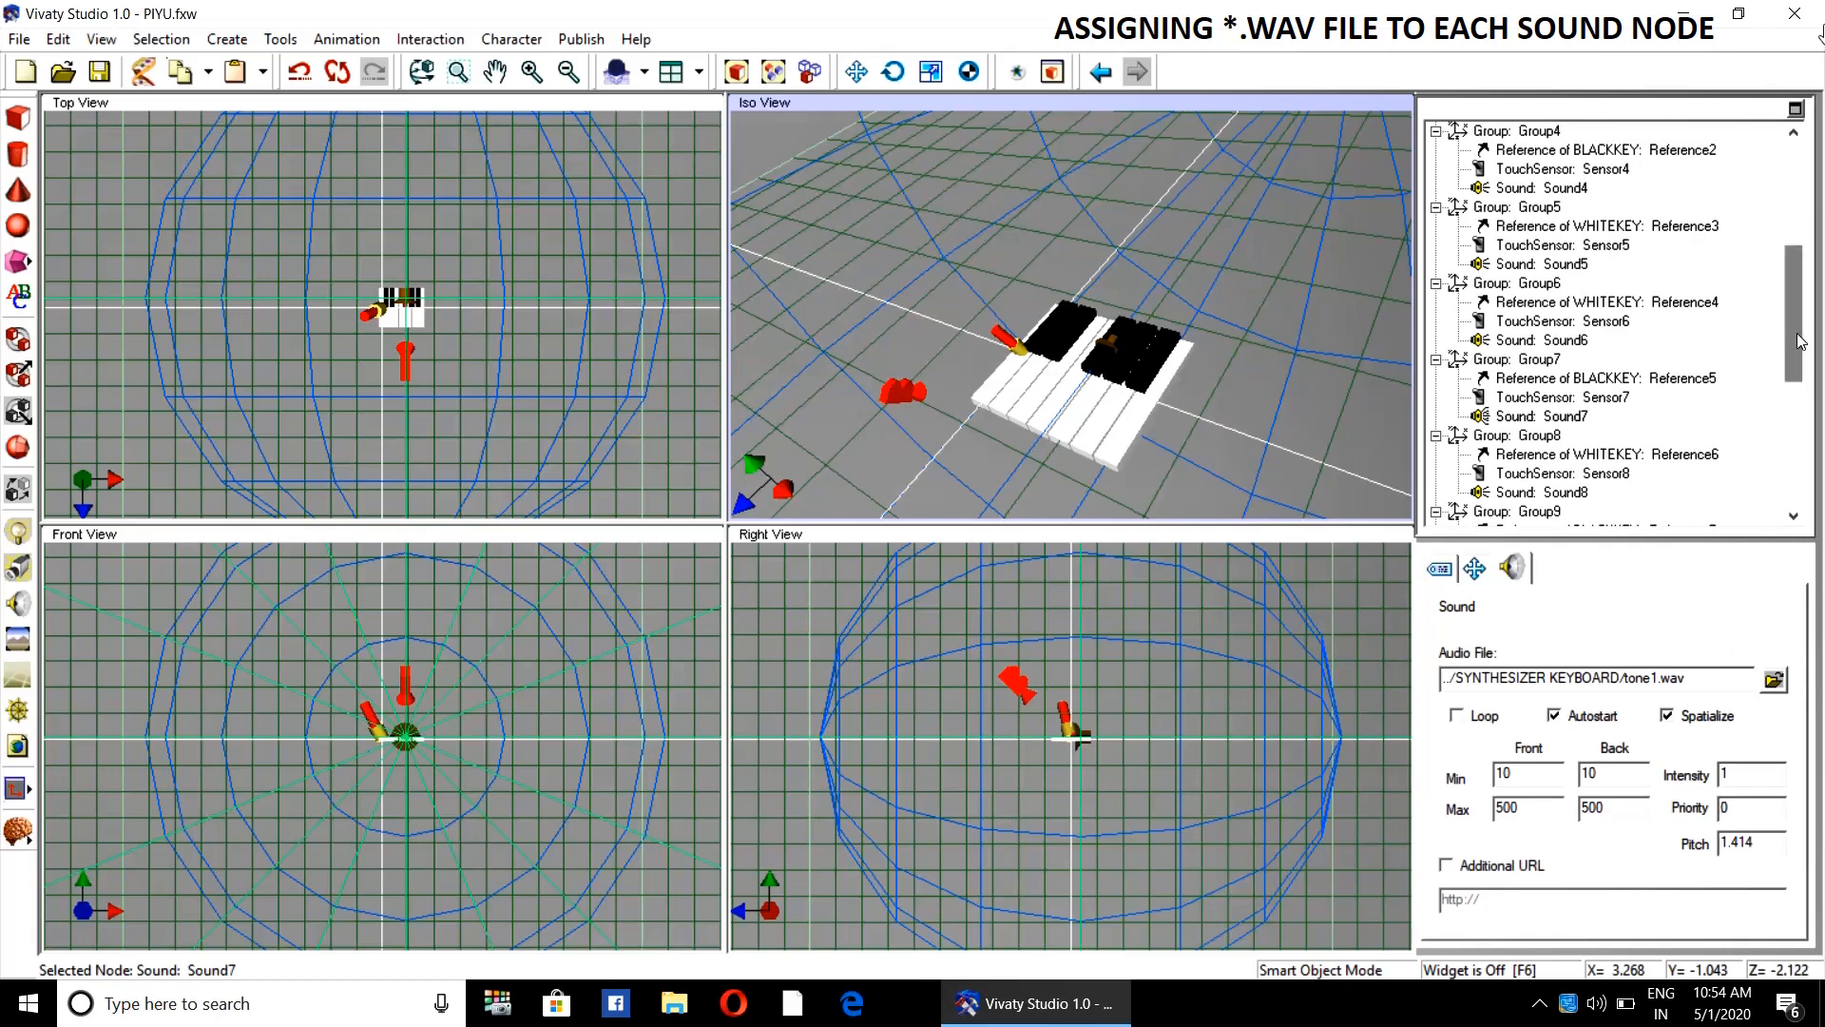
- Enable Autostart for Sound8 in Group8, assign it tone1.wav and set its pitch to 1.498
{"action": "left_click_drag", "start_coordinate": [1798, 341], "coordinate": [1797, 380]}
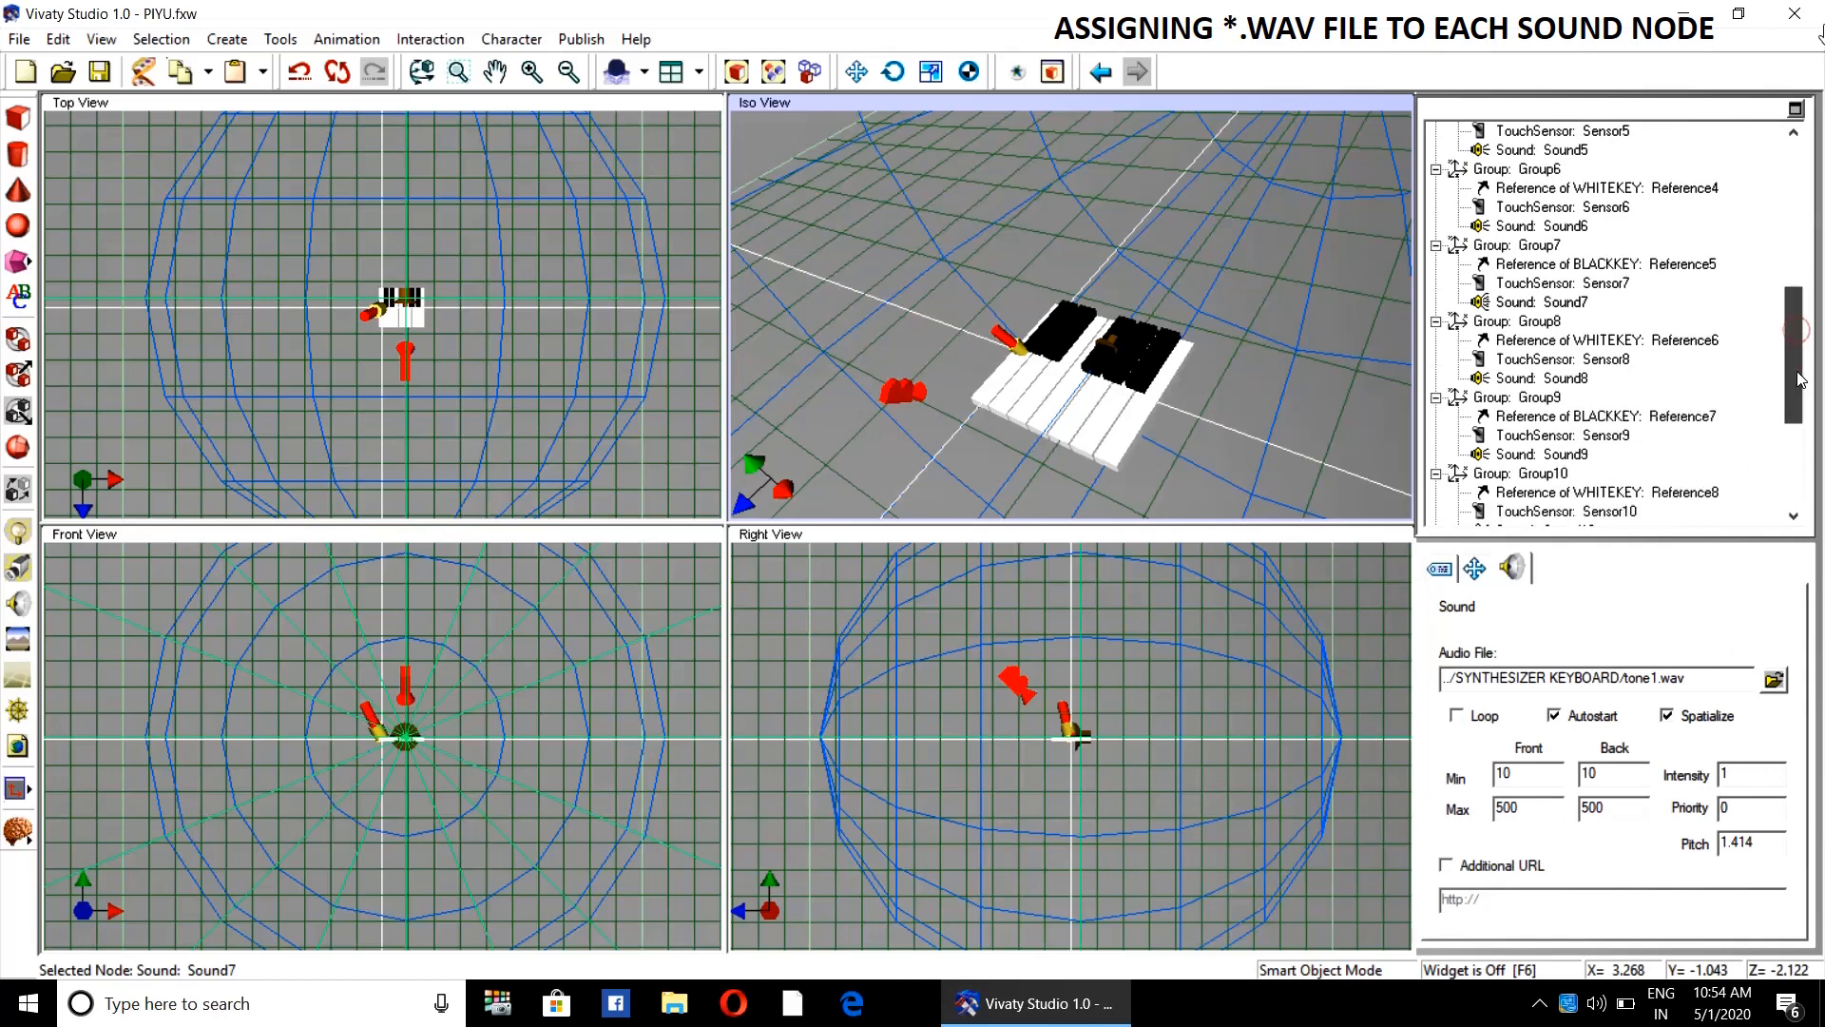
{"action": "left_click", "coordinate": [1566, 379]}
{"action": "left_click", "coordinate": [1559, 717]}
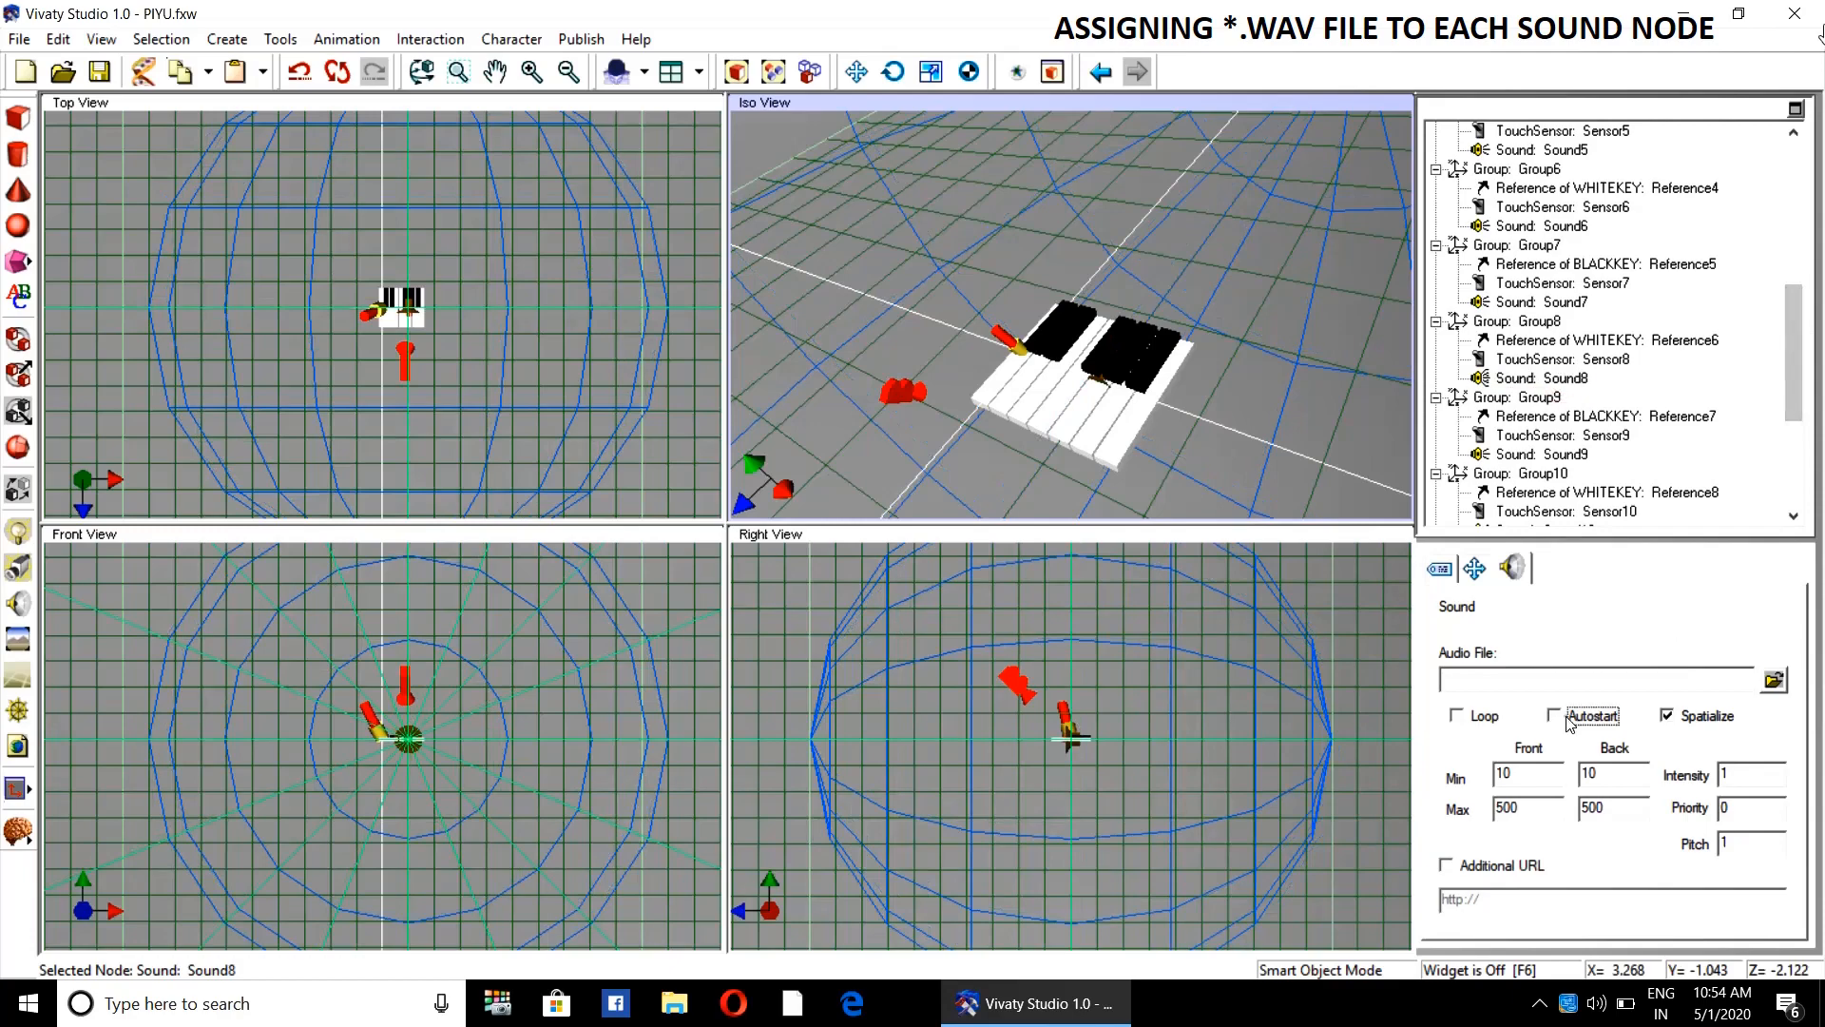
{"action": "left_click", "coordinate": [1773, 681]}
{"action": "left_click", "coordinate": [733, 274]}
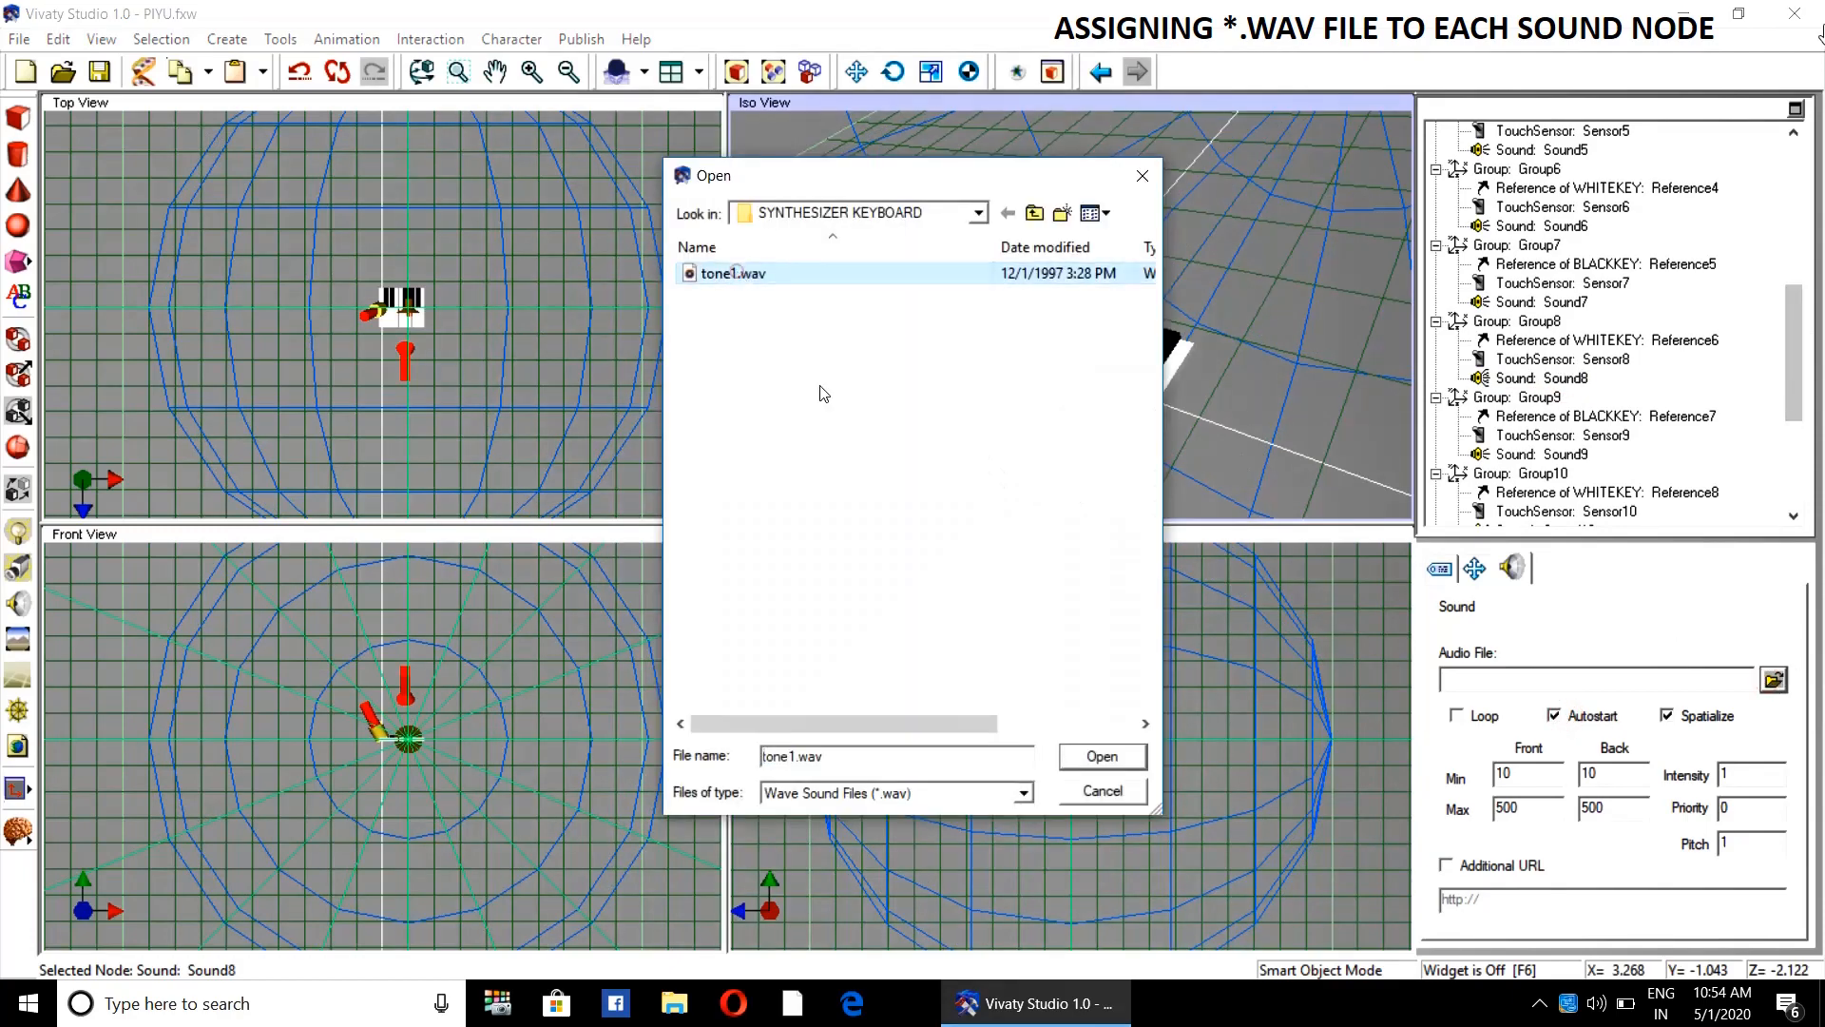
{"action": "left_click", "coordinate": [1100, 756]}
{"action": "left_click", "coordinate": [1759, 843]}
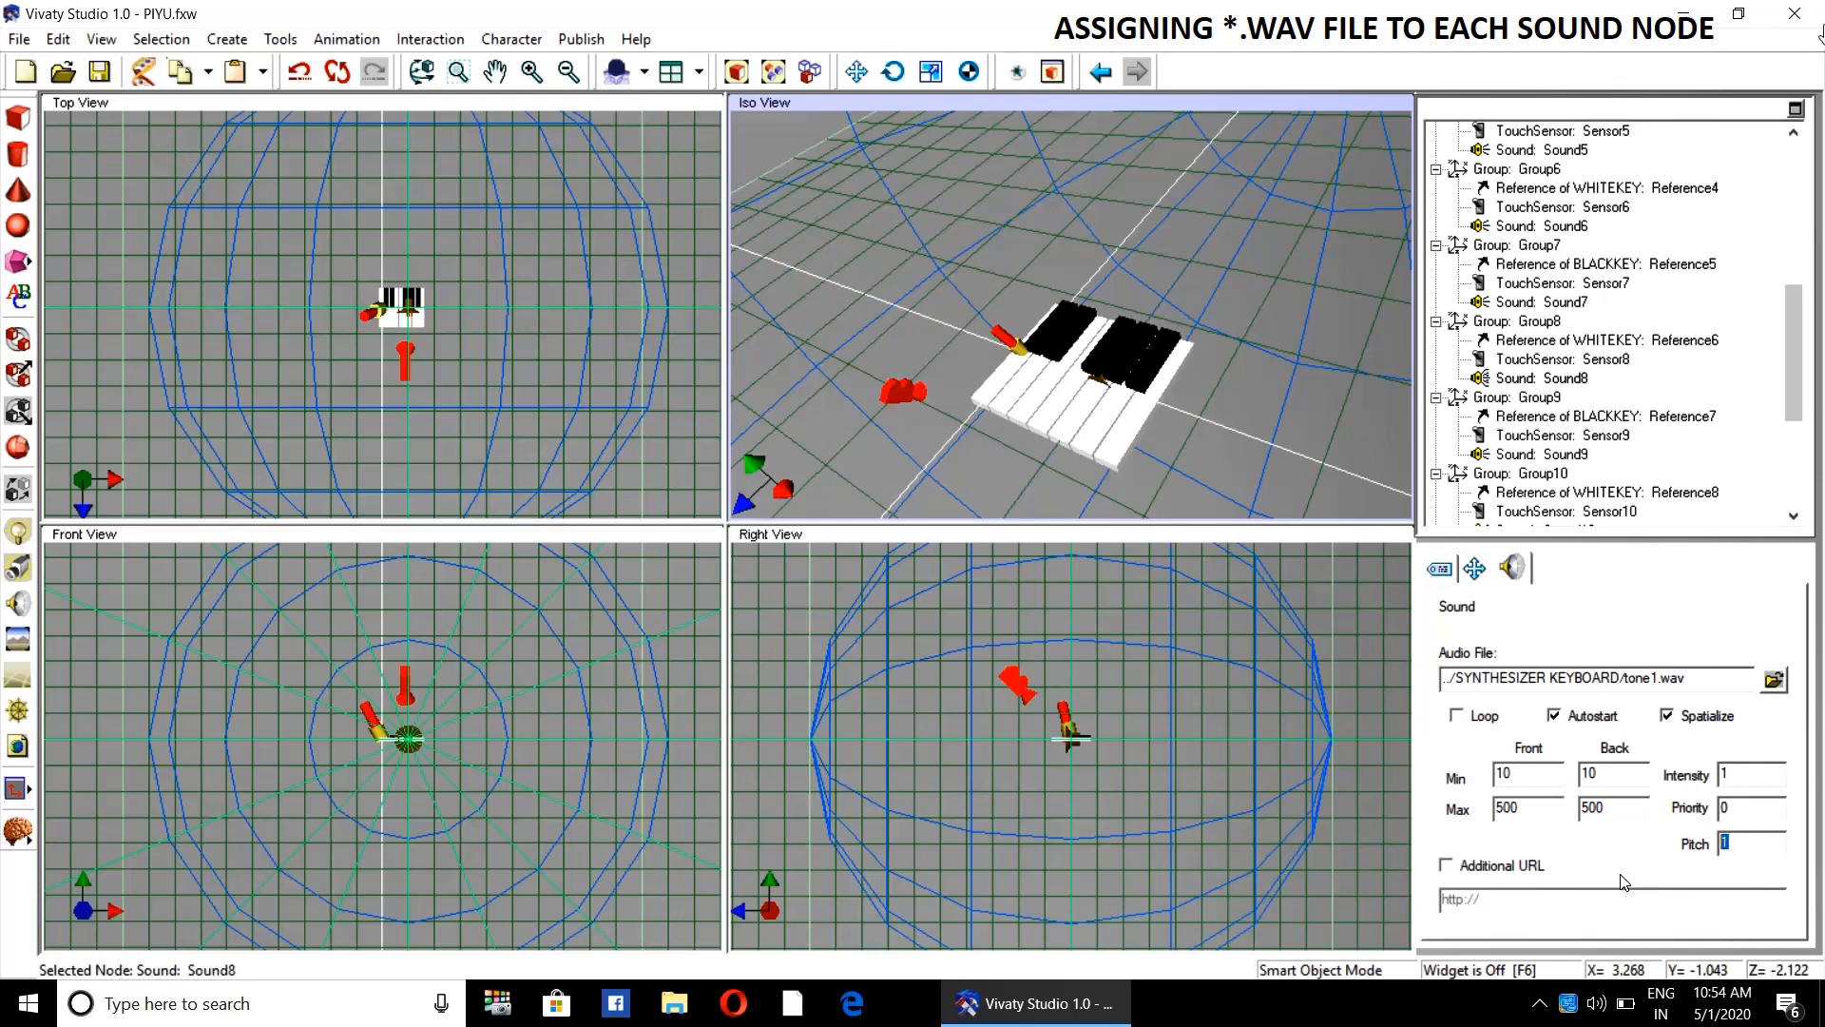
{"action": "type", "text": "1.498"}
- Enable Autostart for Sound9 in Group9, assign it tone1.wav and set its pitch to 1.587
{"action": "left_click", "coordinate": [1565, 458]}
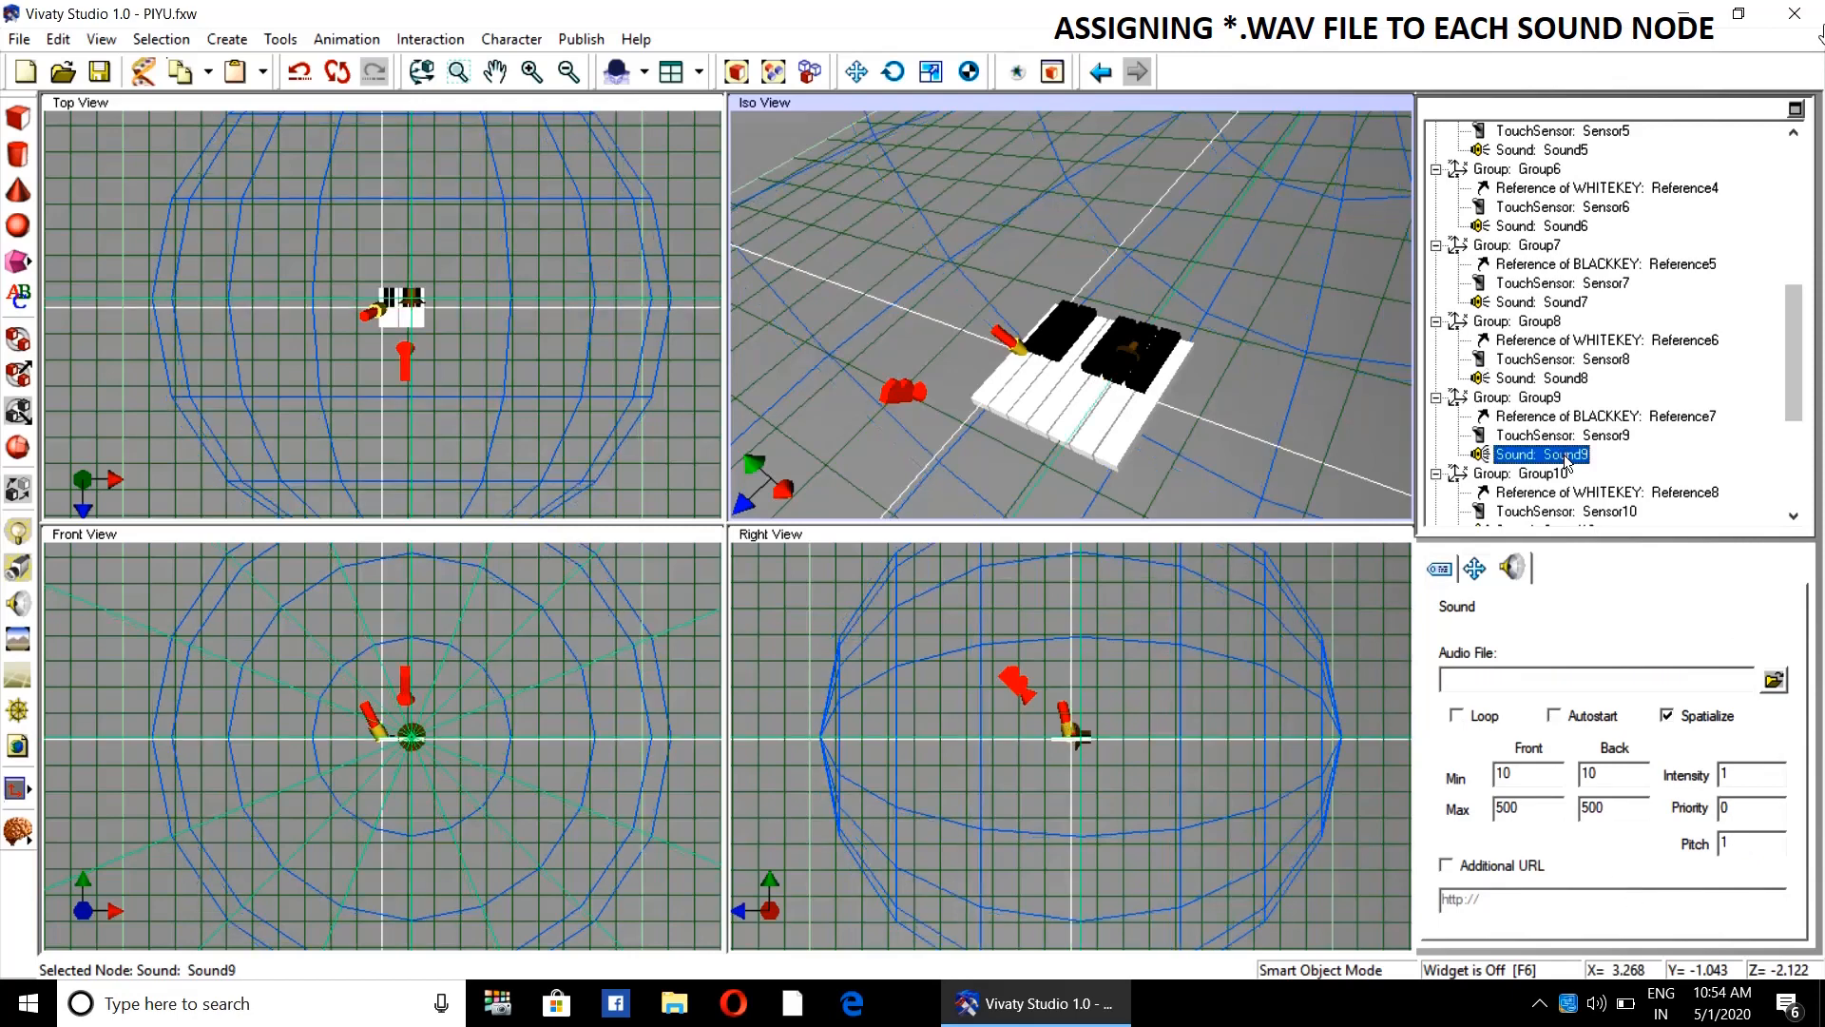
{"action": "left_click", "coordinate": [1572, 722]}
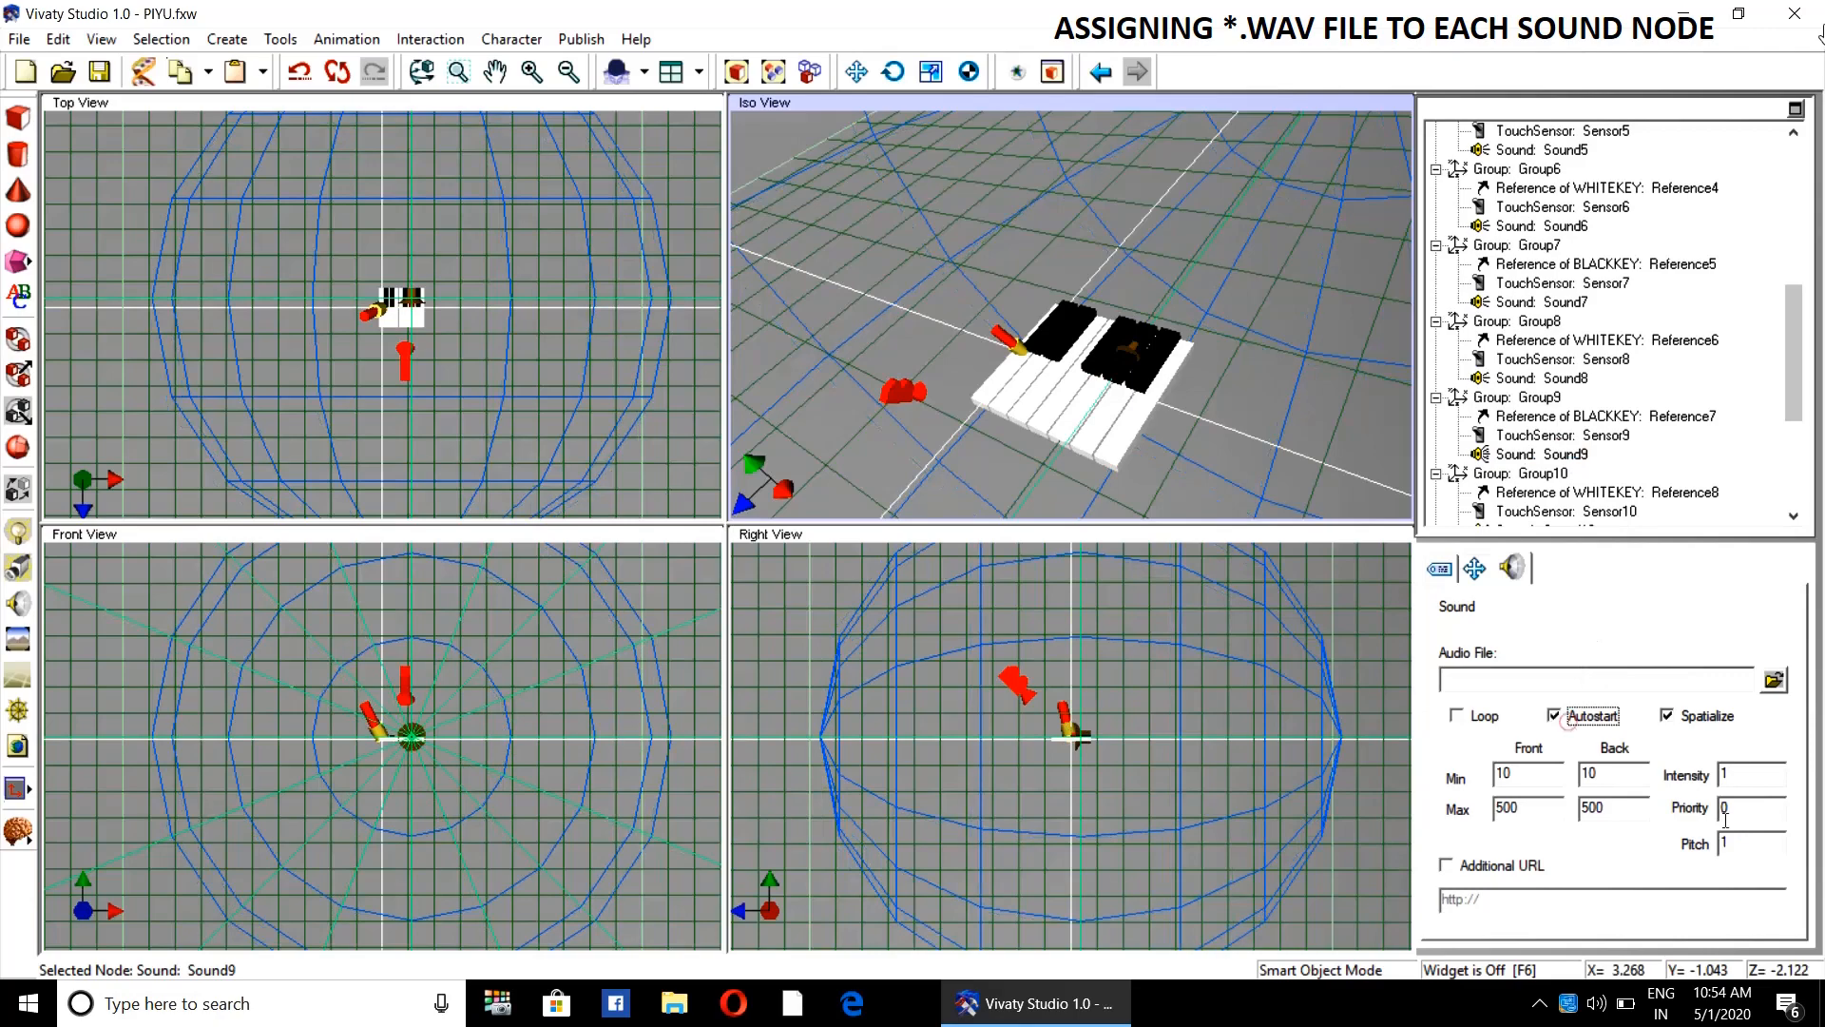
{"action": "left_click", "coordinate": [1775, 685]}
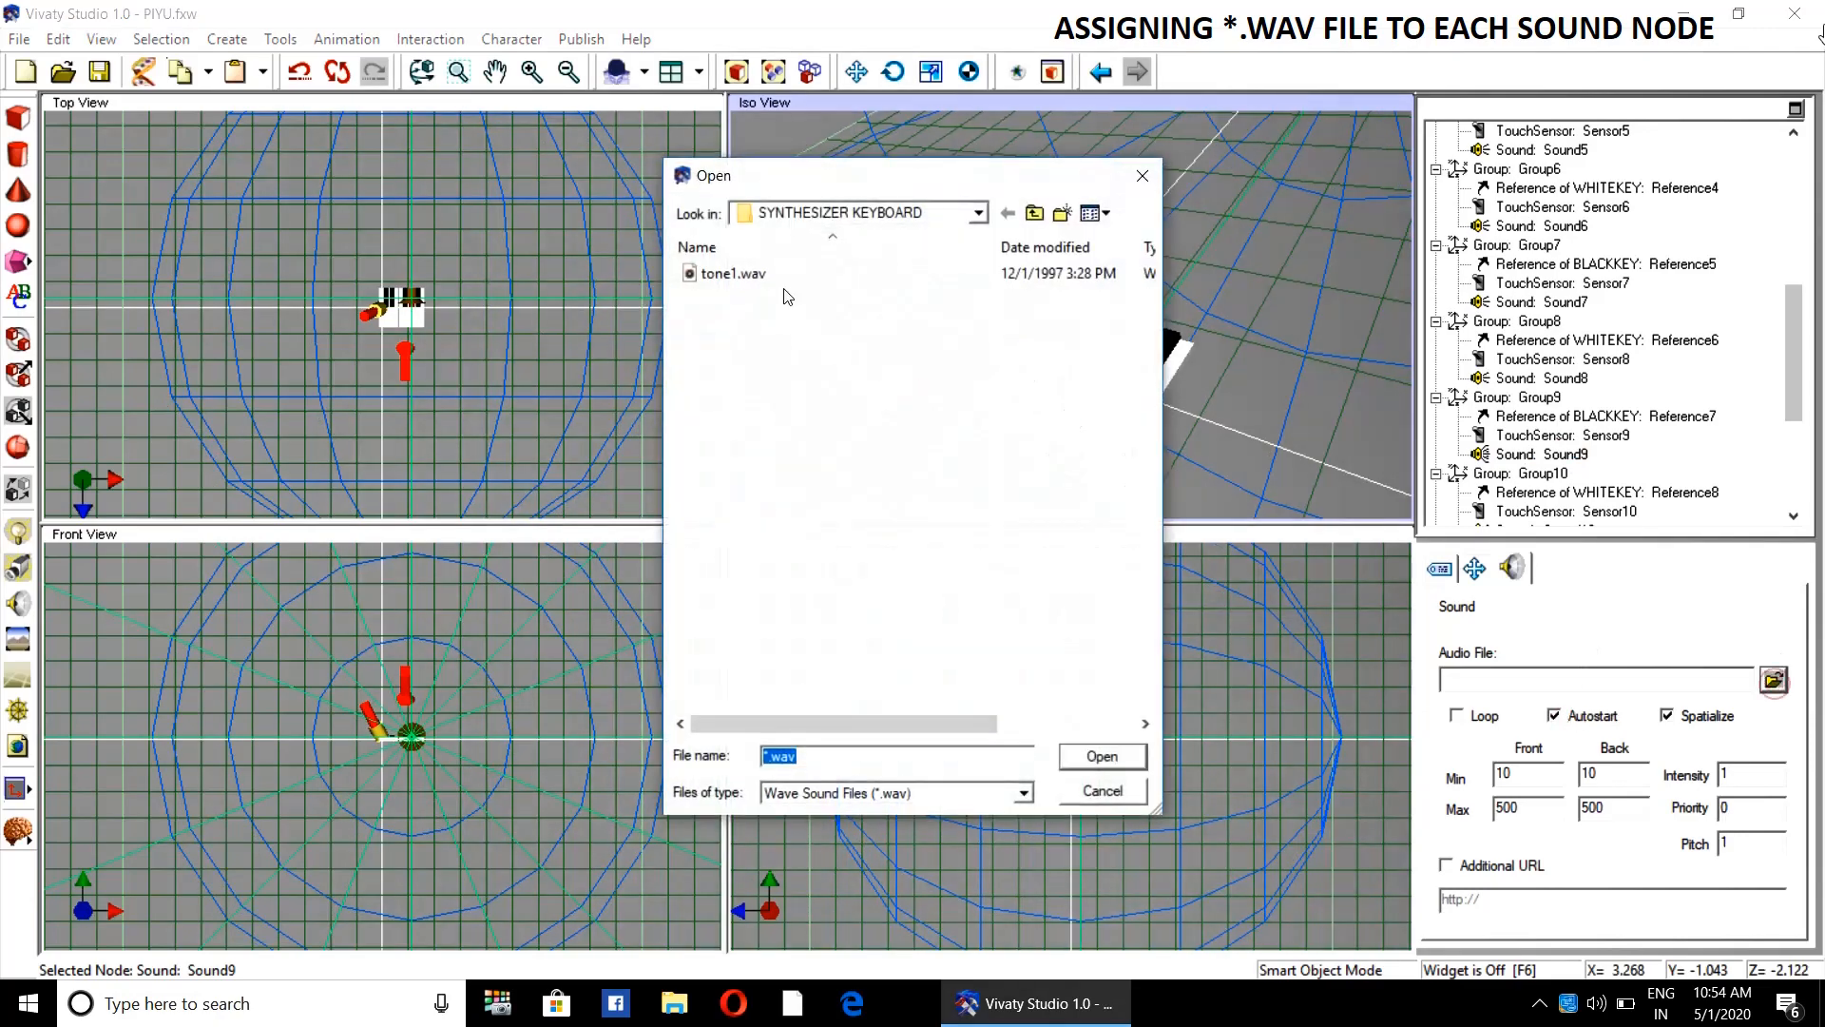
{"action": "left_click", "coordinate": [785, 279]}
{"action": "left_click", "coordinate": [1102, 757]}
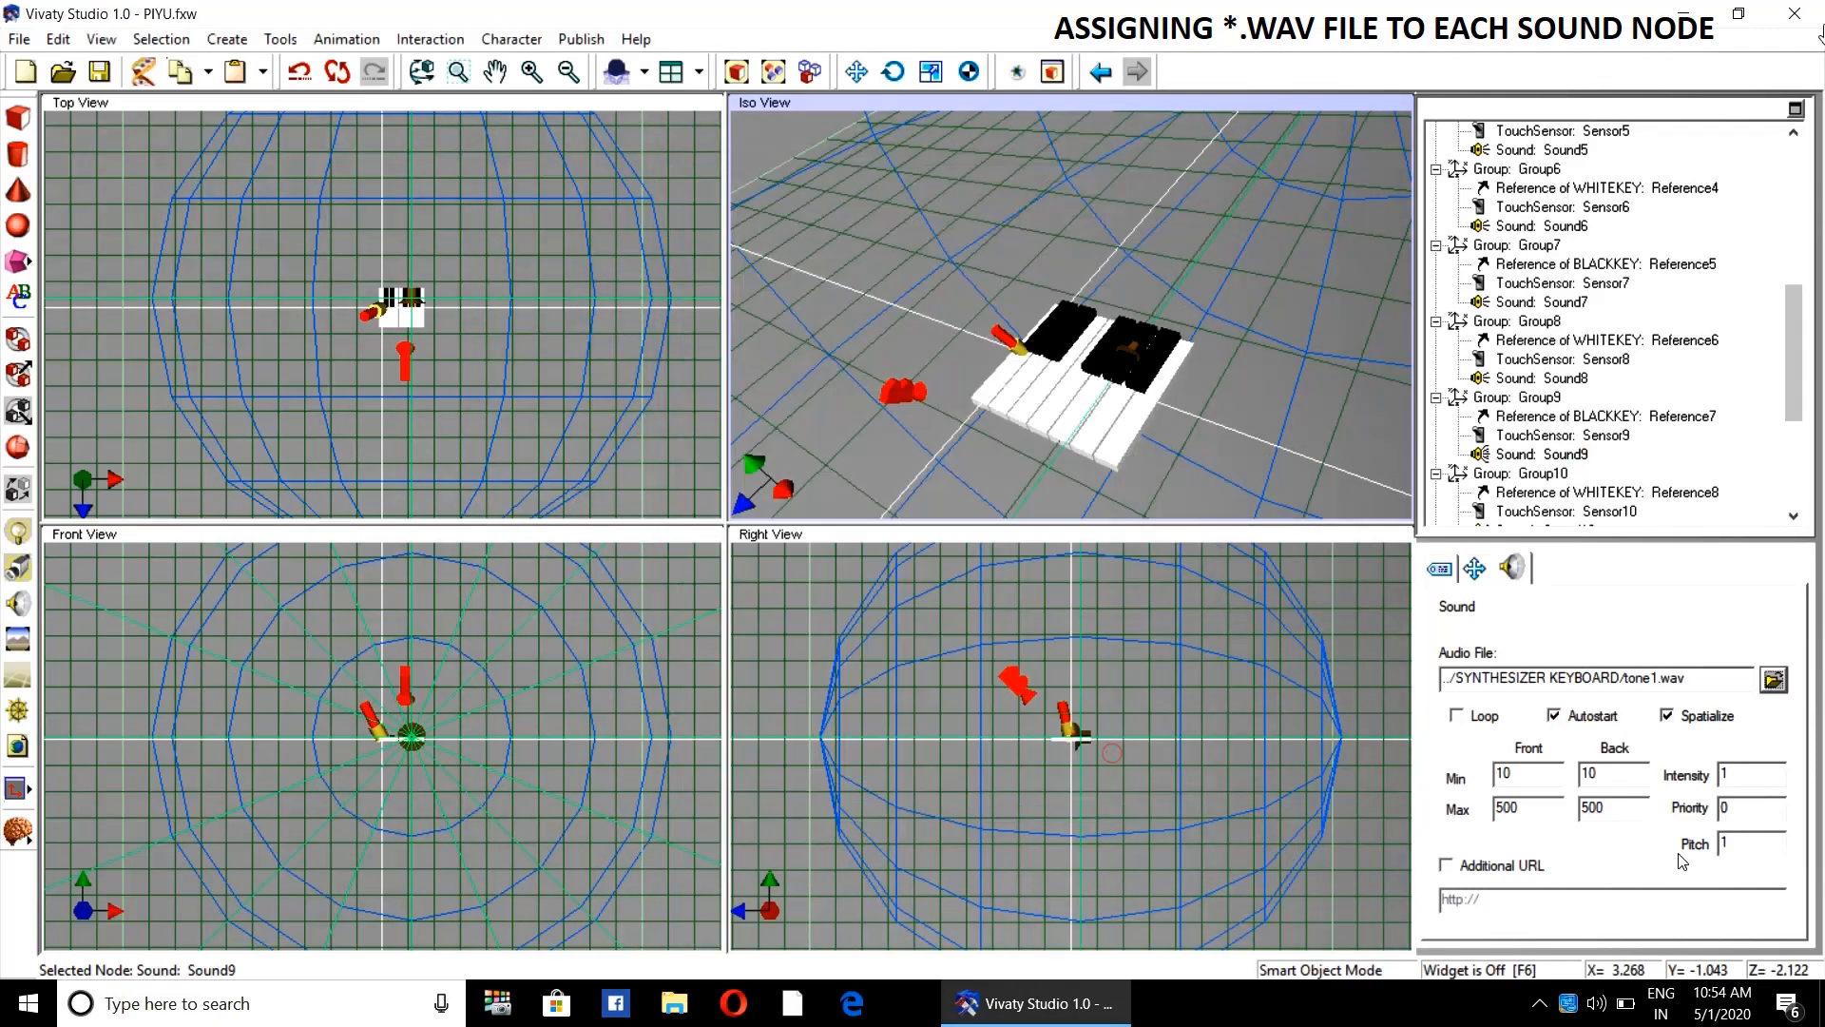
{"action": "left_click", "coordinate": [1747, 843]}
{"action": "type", "text": "1.587"}
- Enable Autostart for Sound10 in Group10, assign it tone1.wav and set its pitch to 1.682
{"action": "left_click_drag", "start_coordinate": [1792, 387], "coordinate": [1790, 429]}
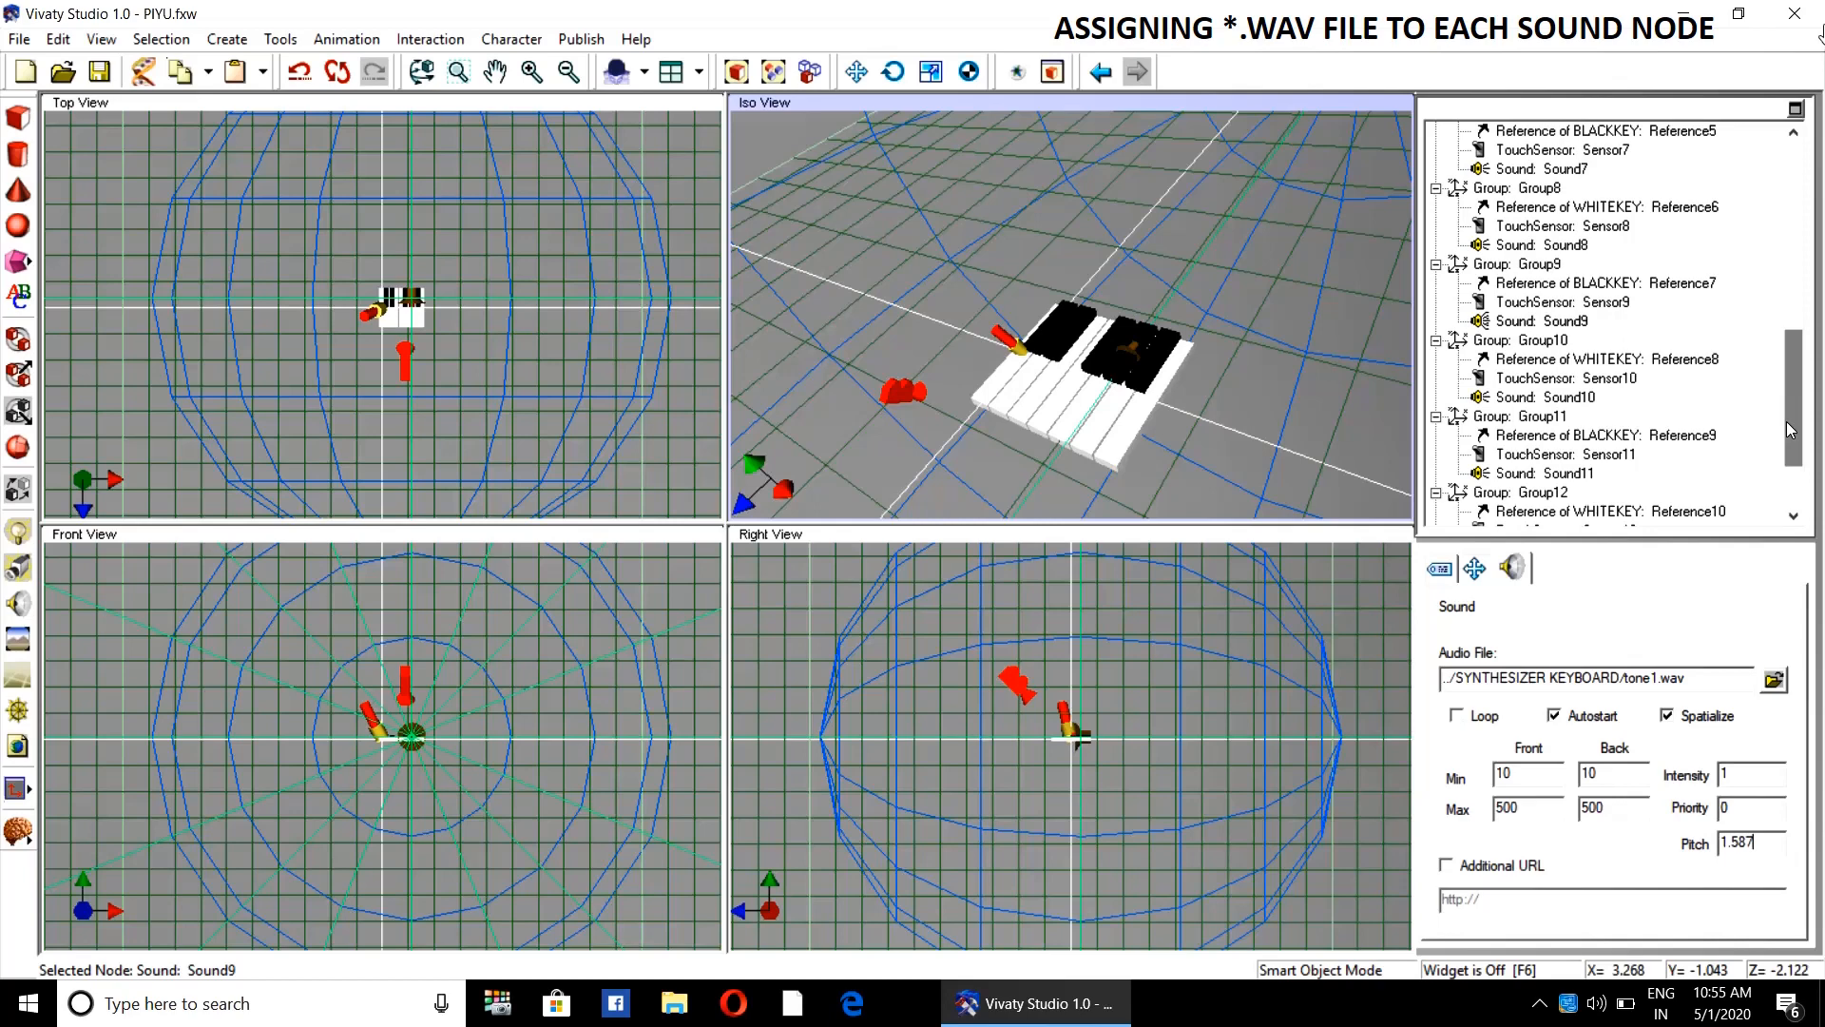
{"action": "left_click", "coordinate": [1530, 399]}
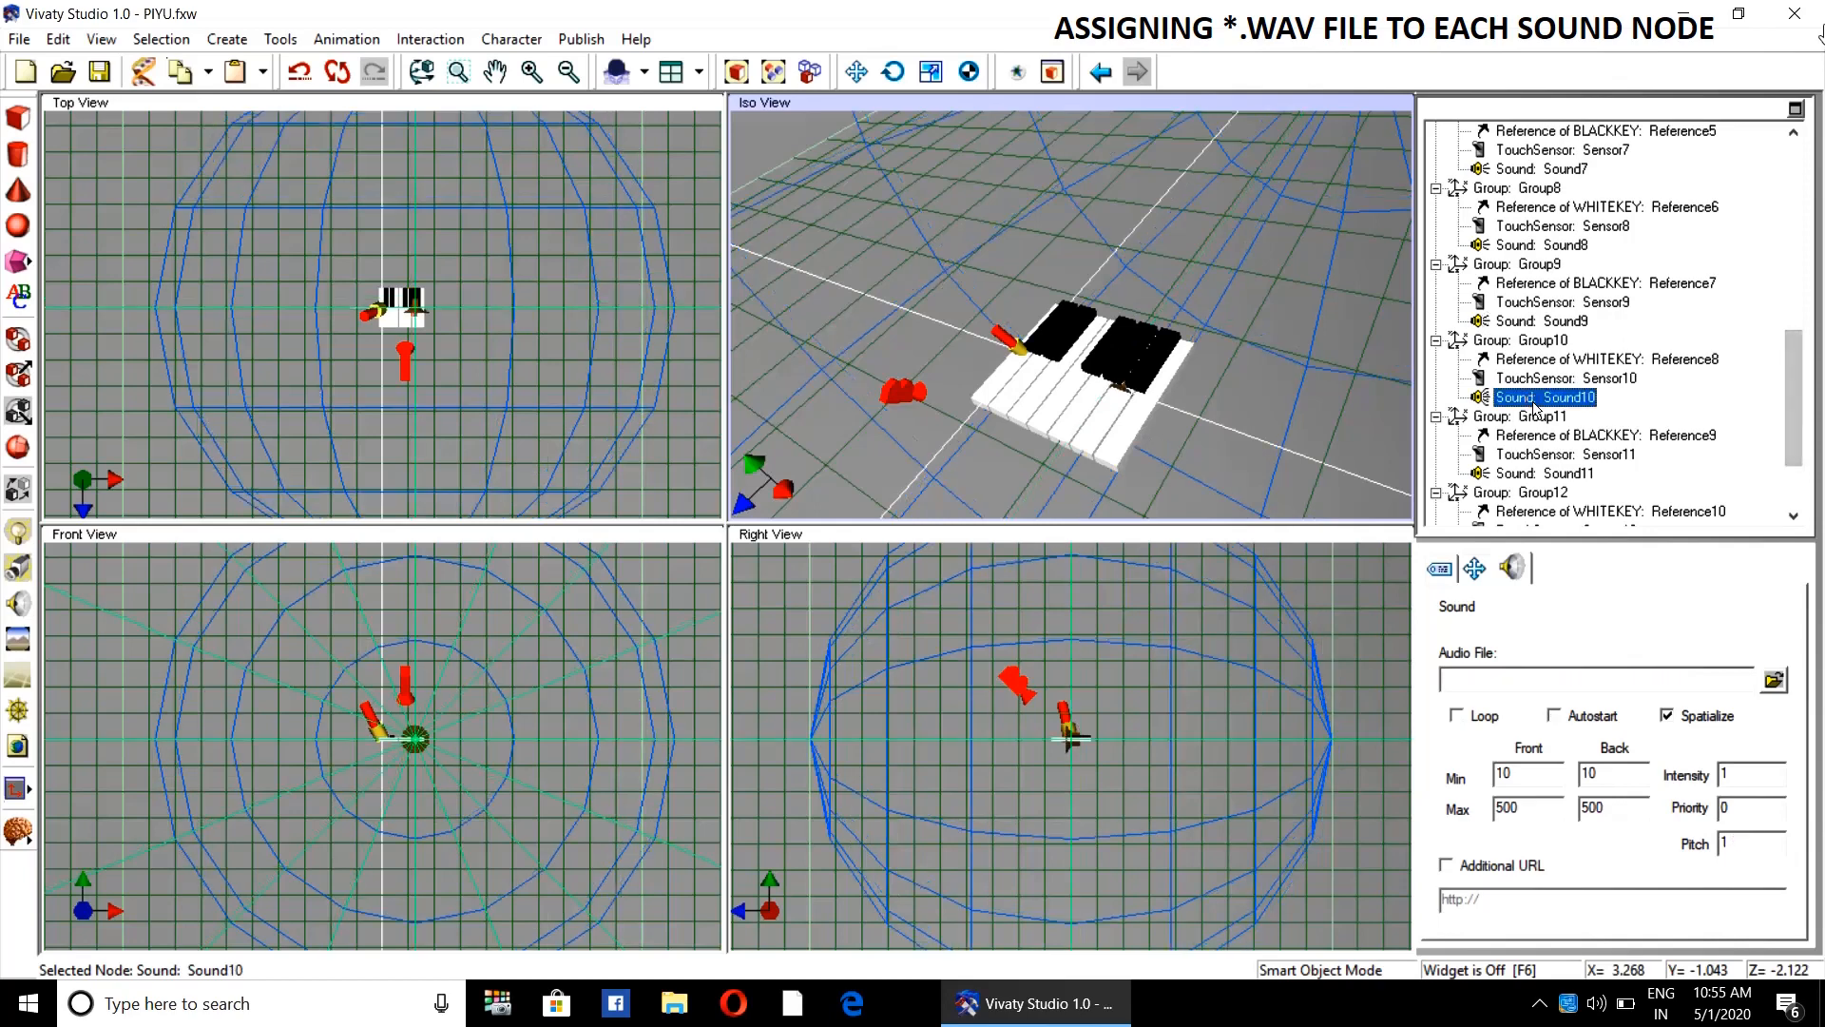
{"action": "left_click", "coordinate": [1579, 725]}
{"action": "left_click", "coordinate": [1773, 679]}
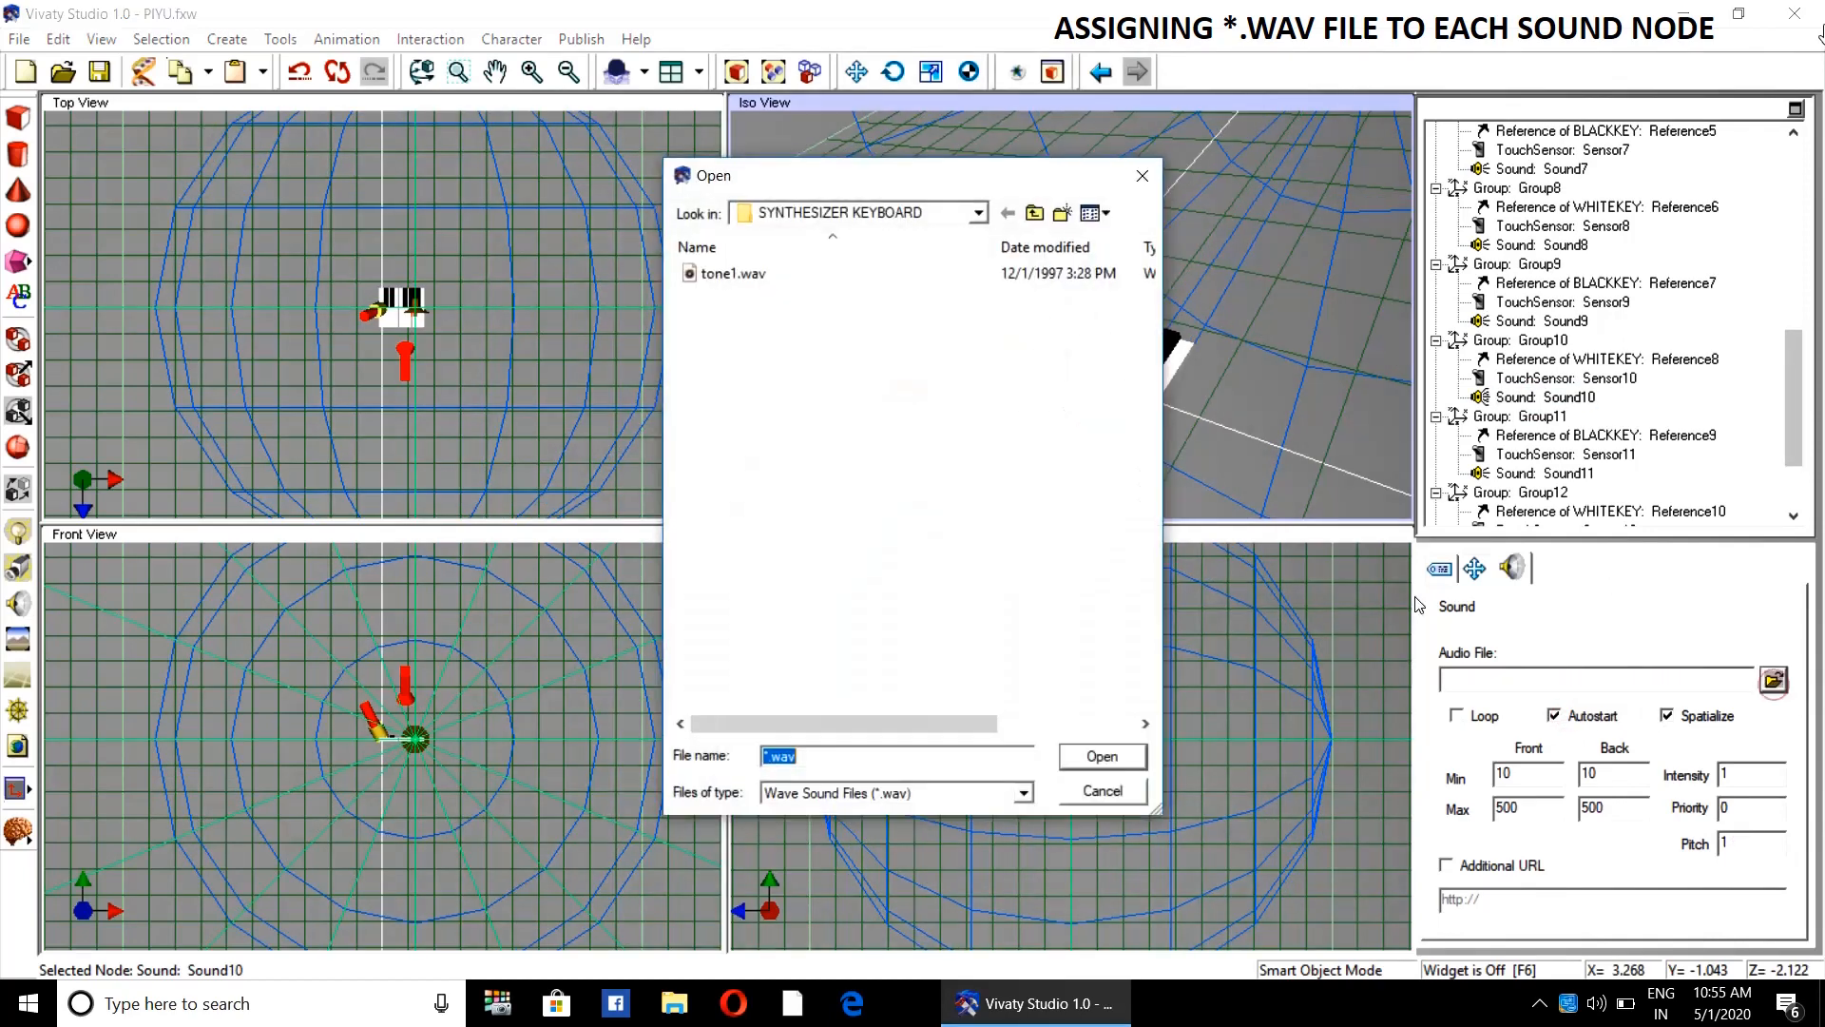
{"action": "left_click", "coordinate": [732, 274]}
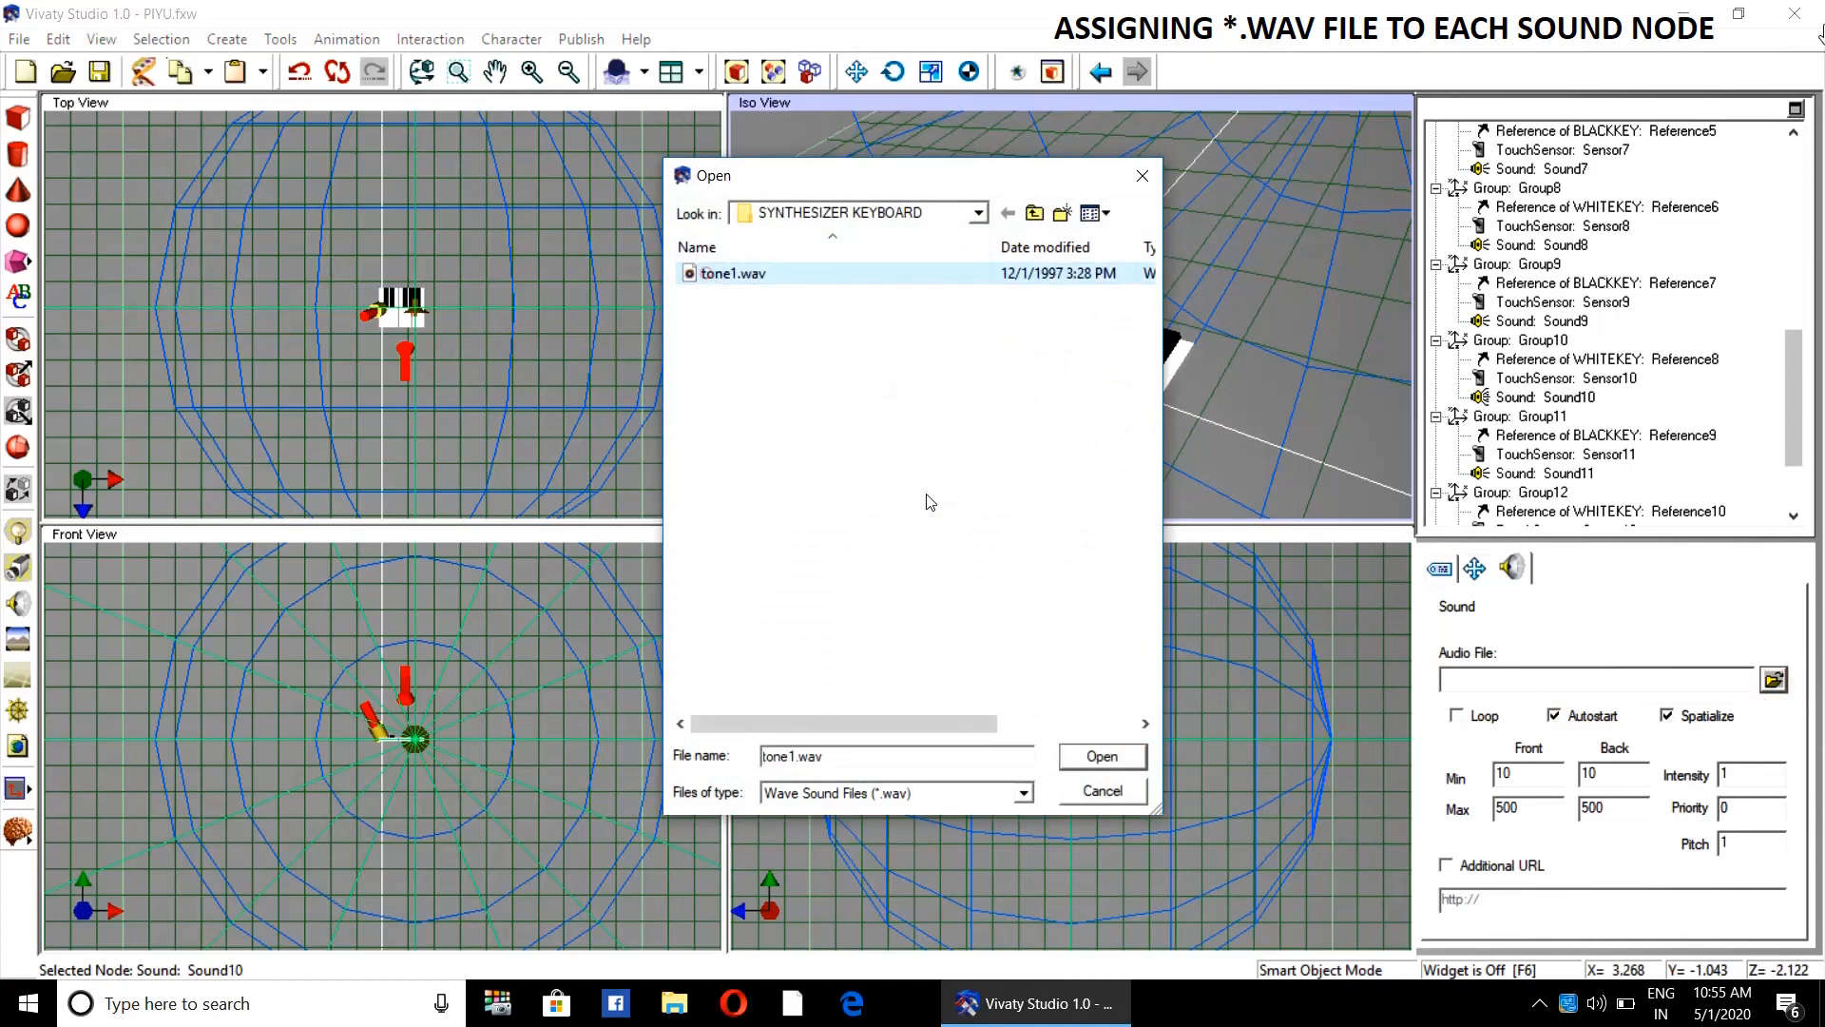
{"action": "left_click", "coordinate": [1102, 755]}
{"action": "left_click", "coordinate": [1742, 843]}
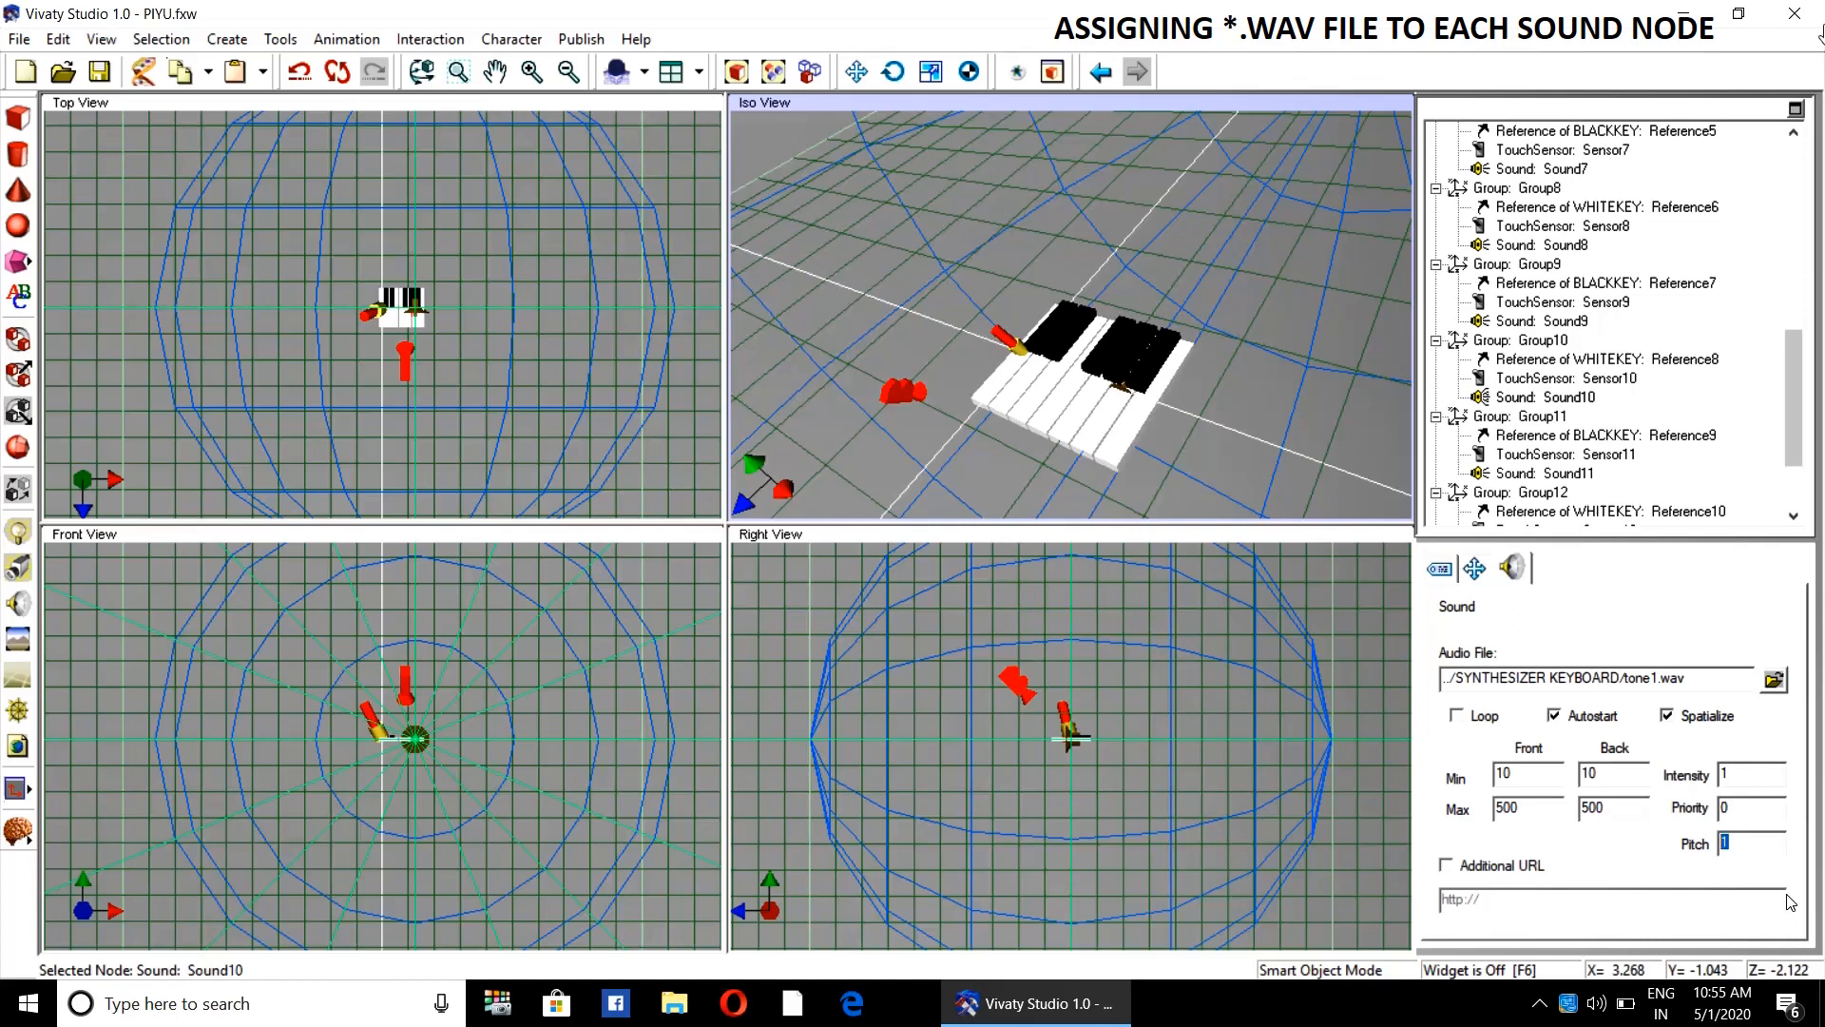
{"action": "type", "text": "1.682"}
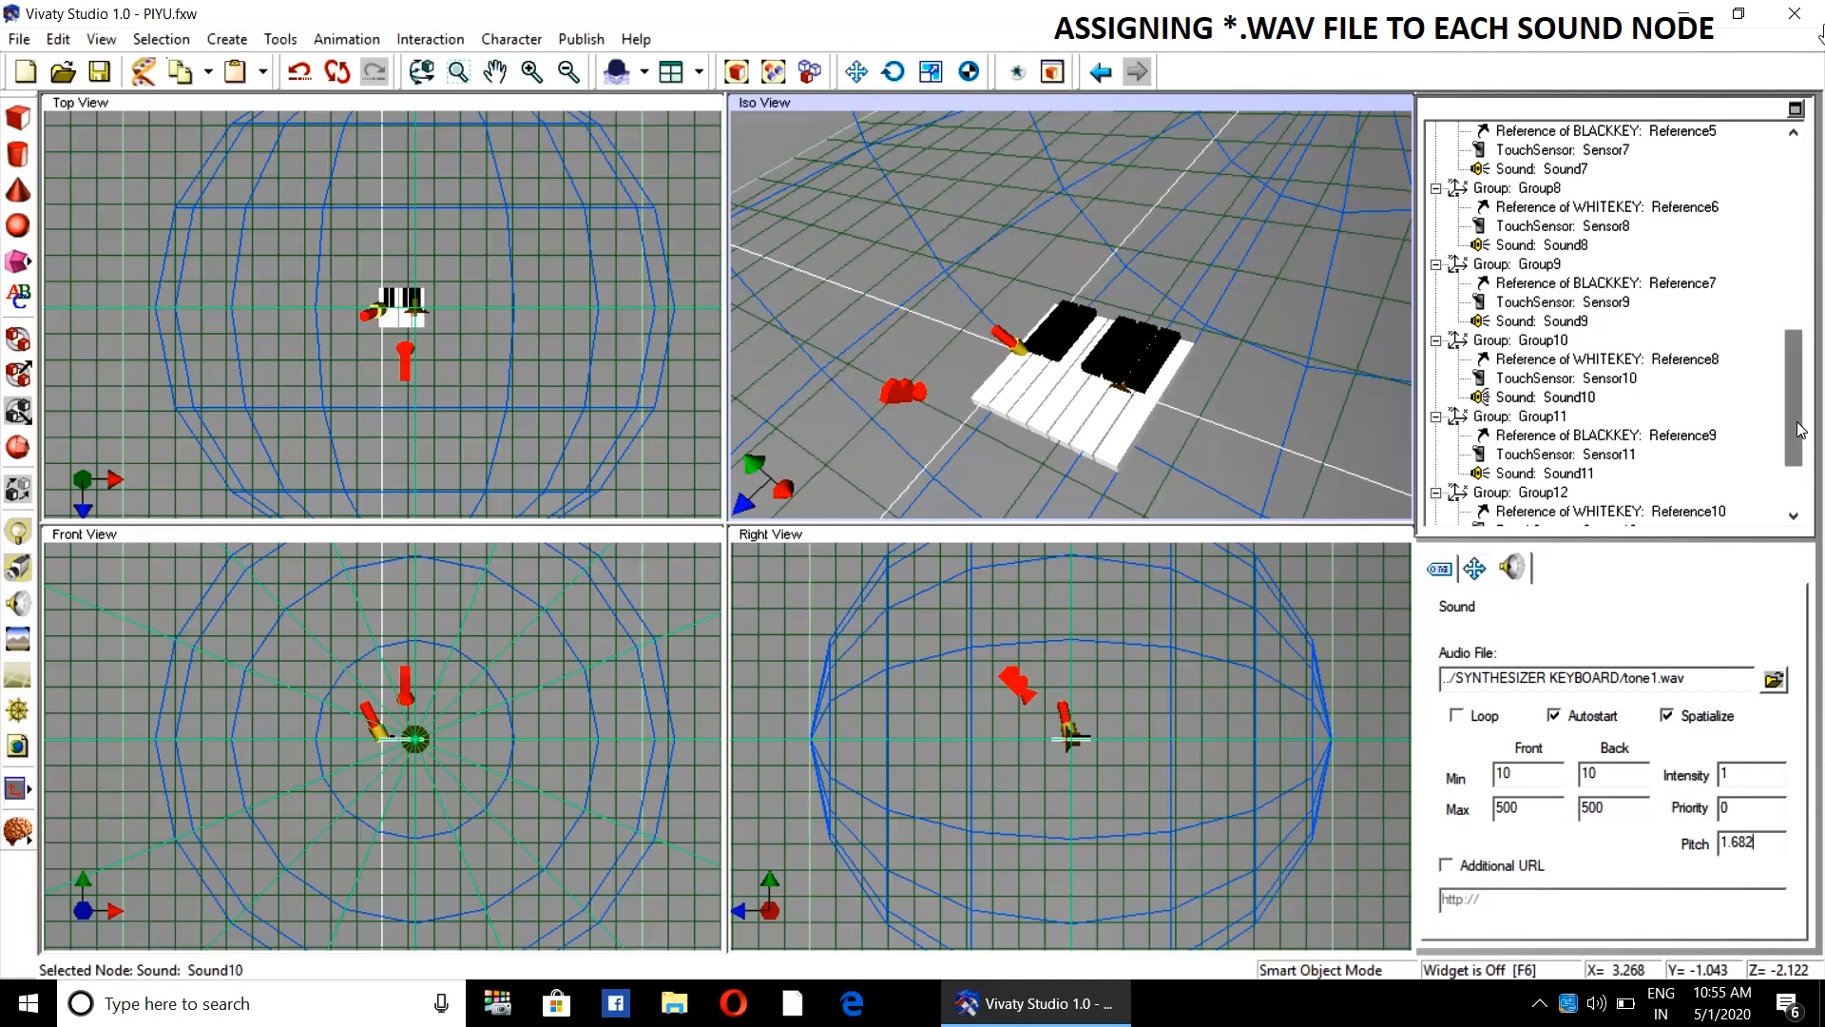
- Enable Autostart for Sound11 in Group11, assign it tone1.wav and set its pitch to 1.782
{"action": "left_click_drag", "start_coordinate": [1800, 427], "coordinate": [1798, 462]}
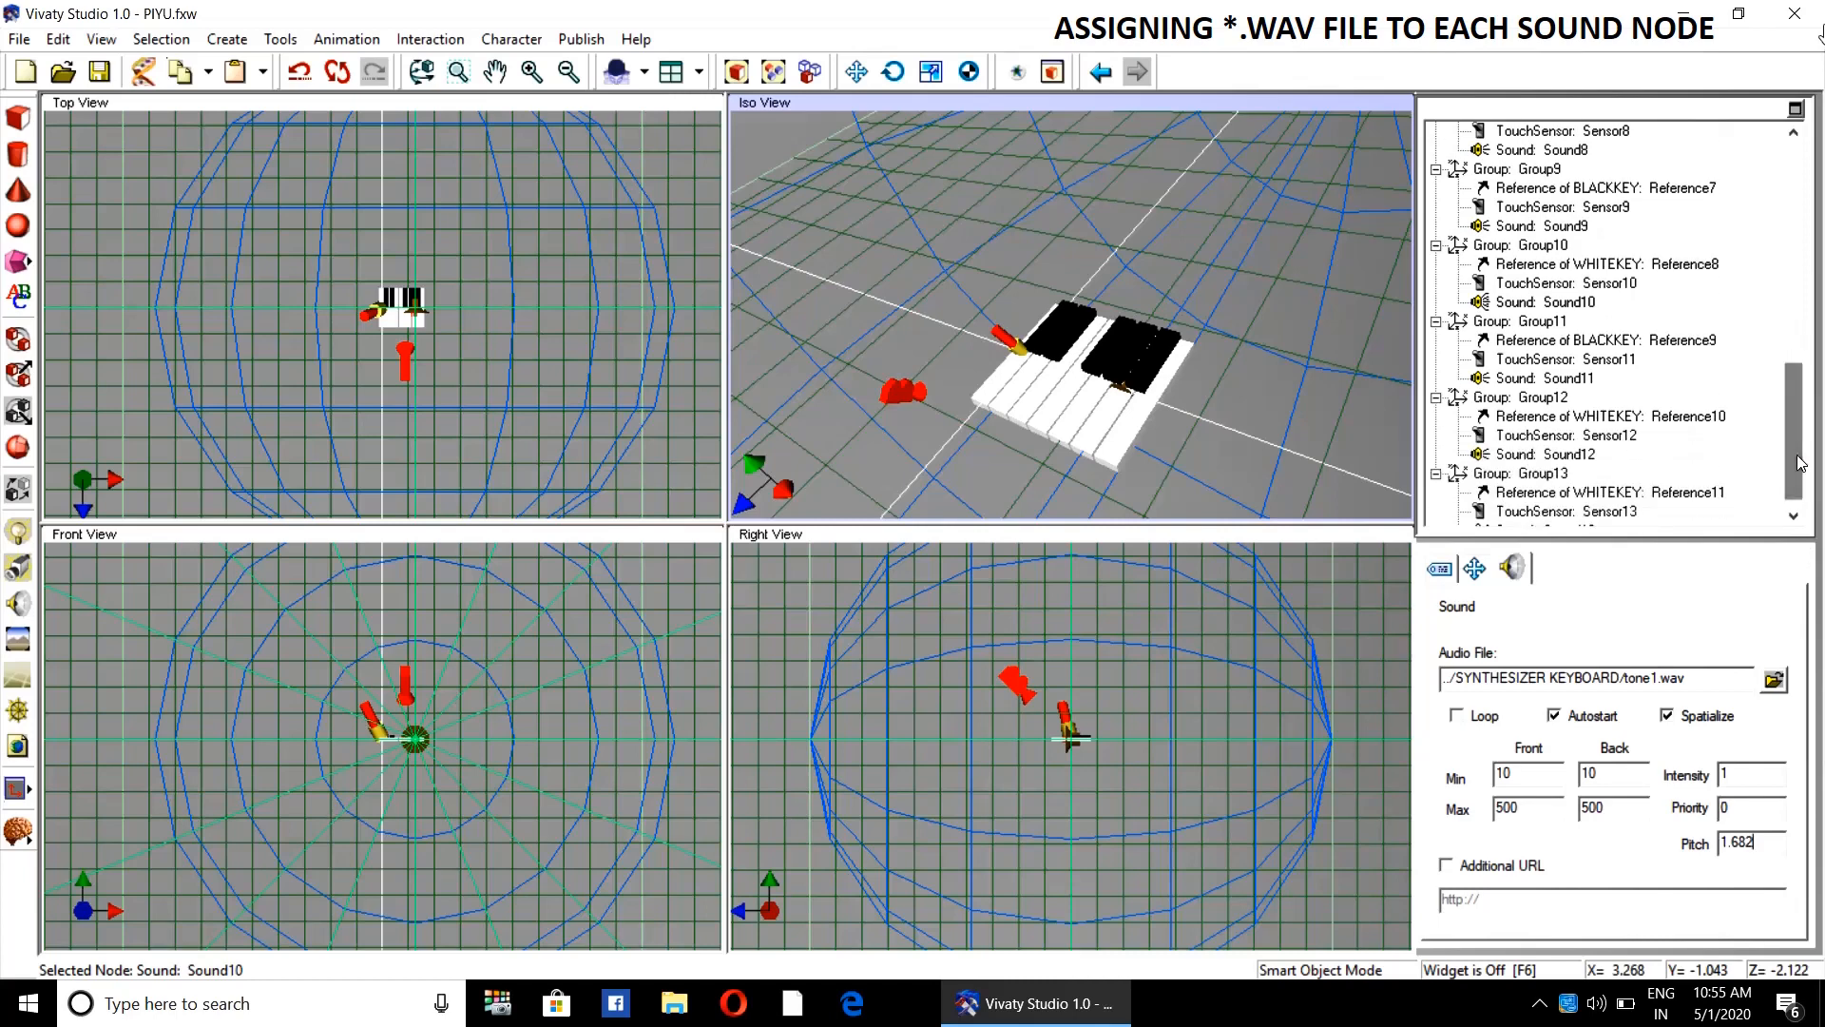
{"action": "left_click", "coordinate": [1569, 378]}
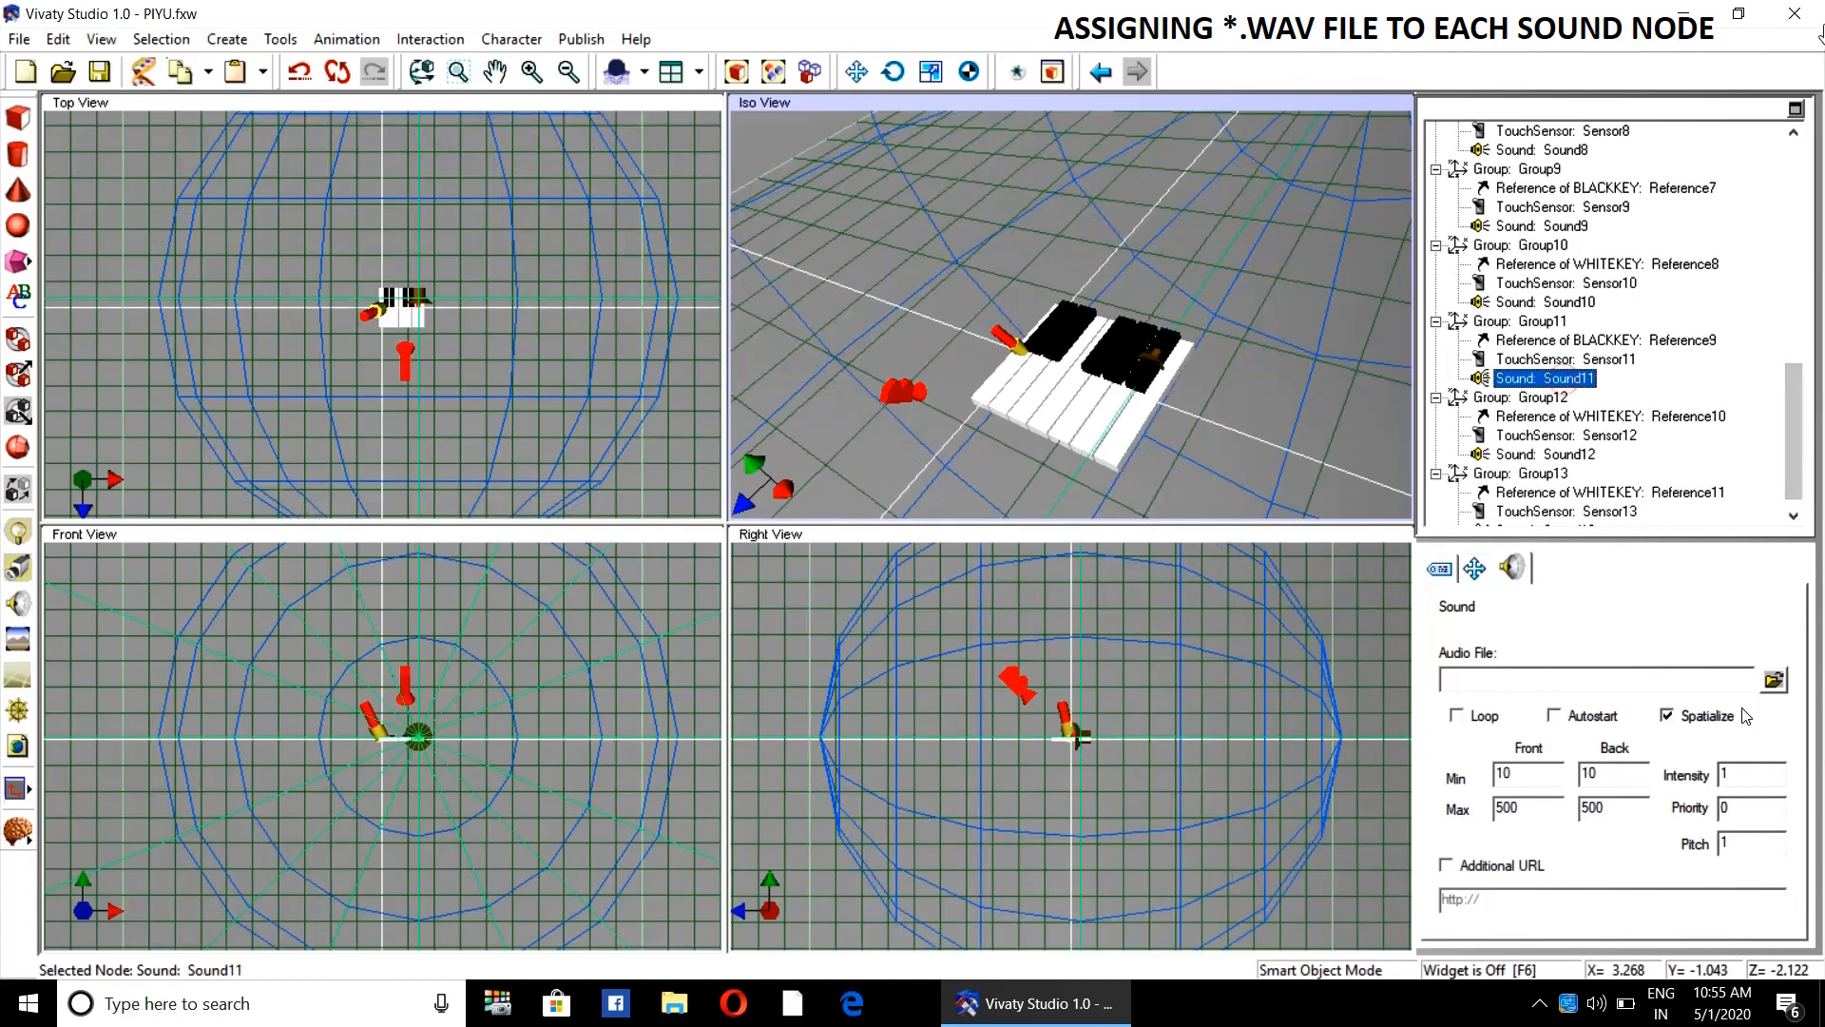
{"action": "left_click", "coordinate": [1582, 723]}
{"action": "left_click", "coordinate": [1773, 679]}
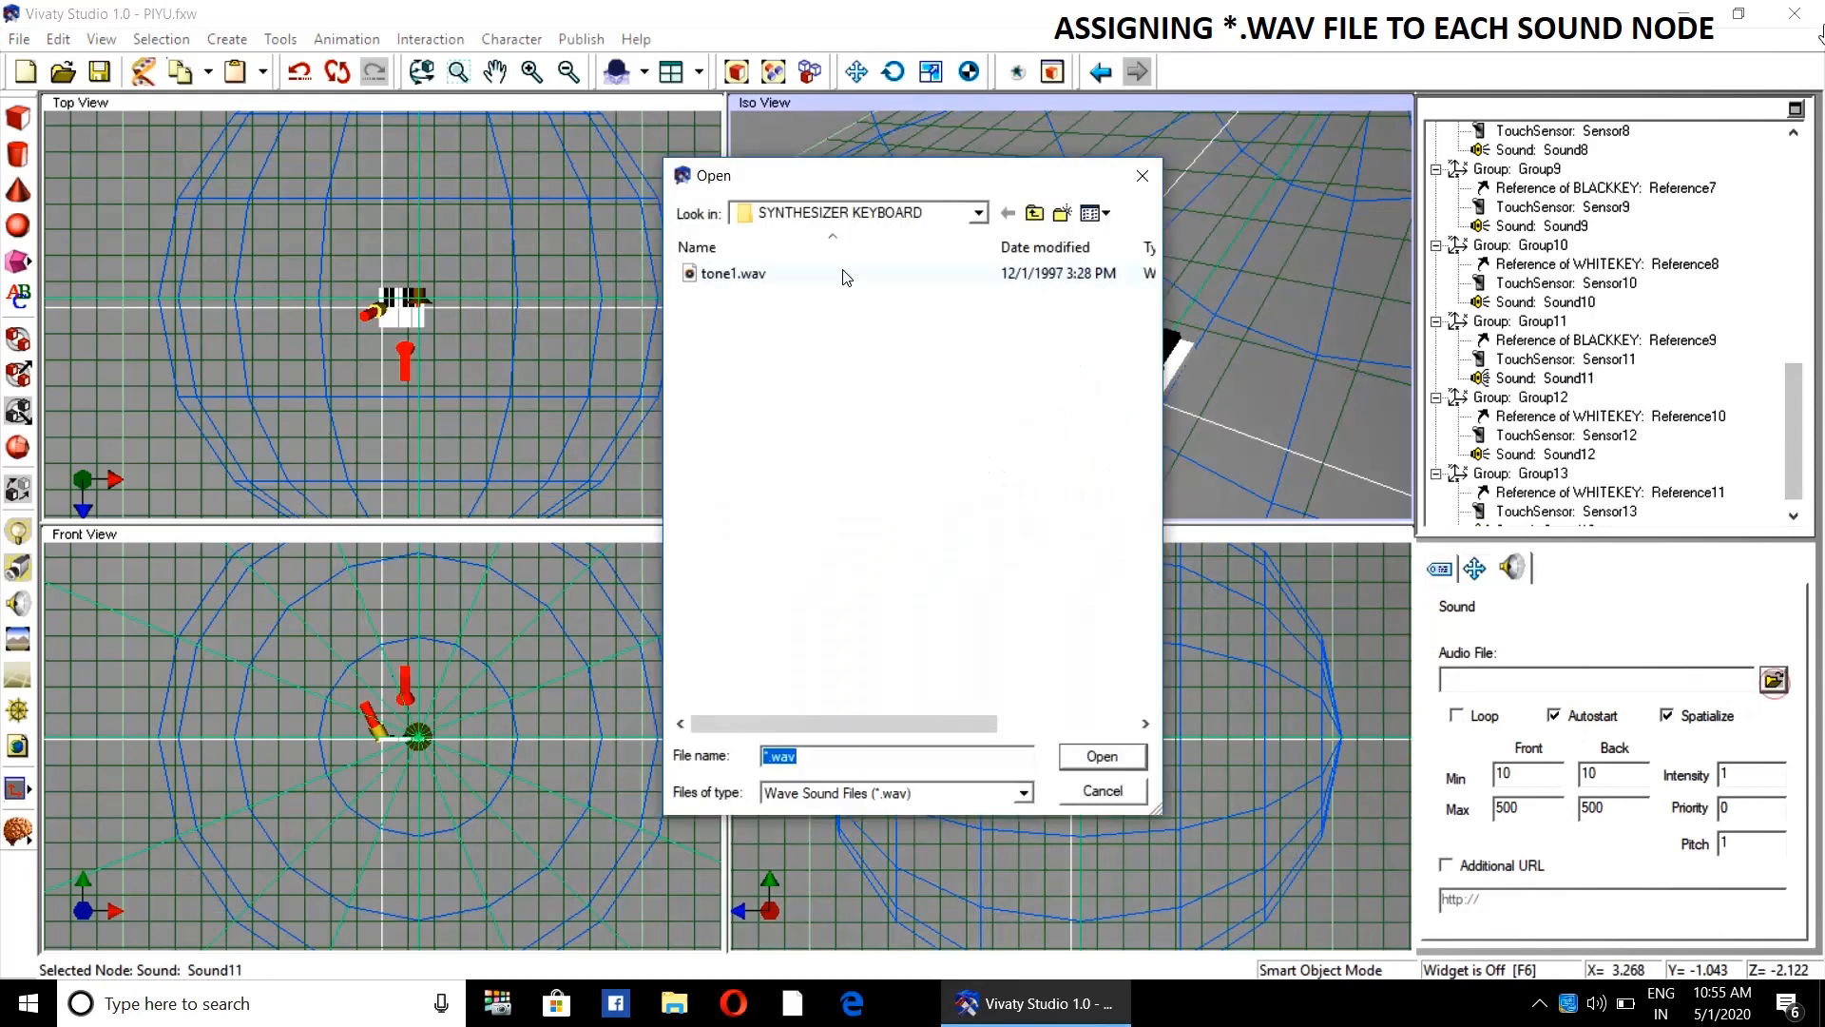
{"action": "left_click", "coordinate": [732, 274]}
{"action": "left_click", "coordinate": [1103, 756]}
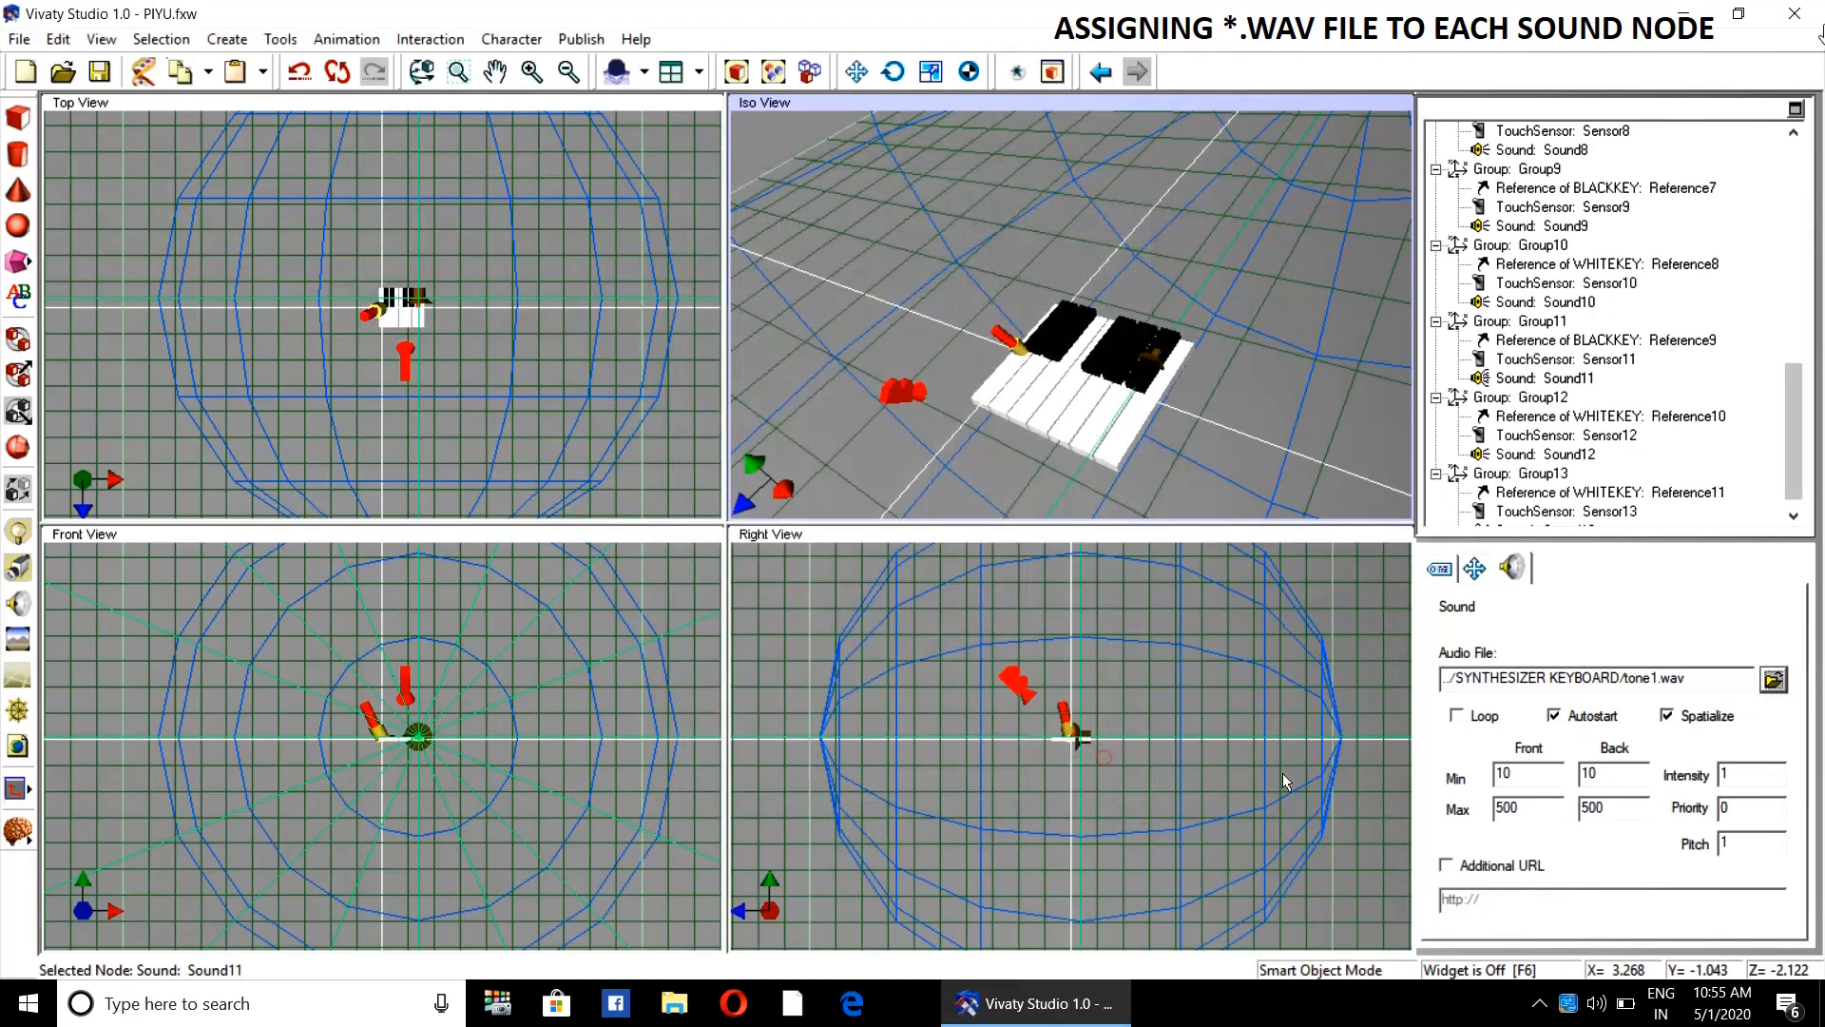
{"action": "double_click", "coordinate": [1770, 844]}
{"action": "type", "text": "1.782"}
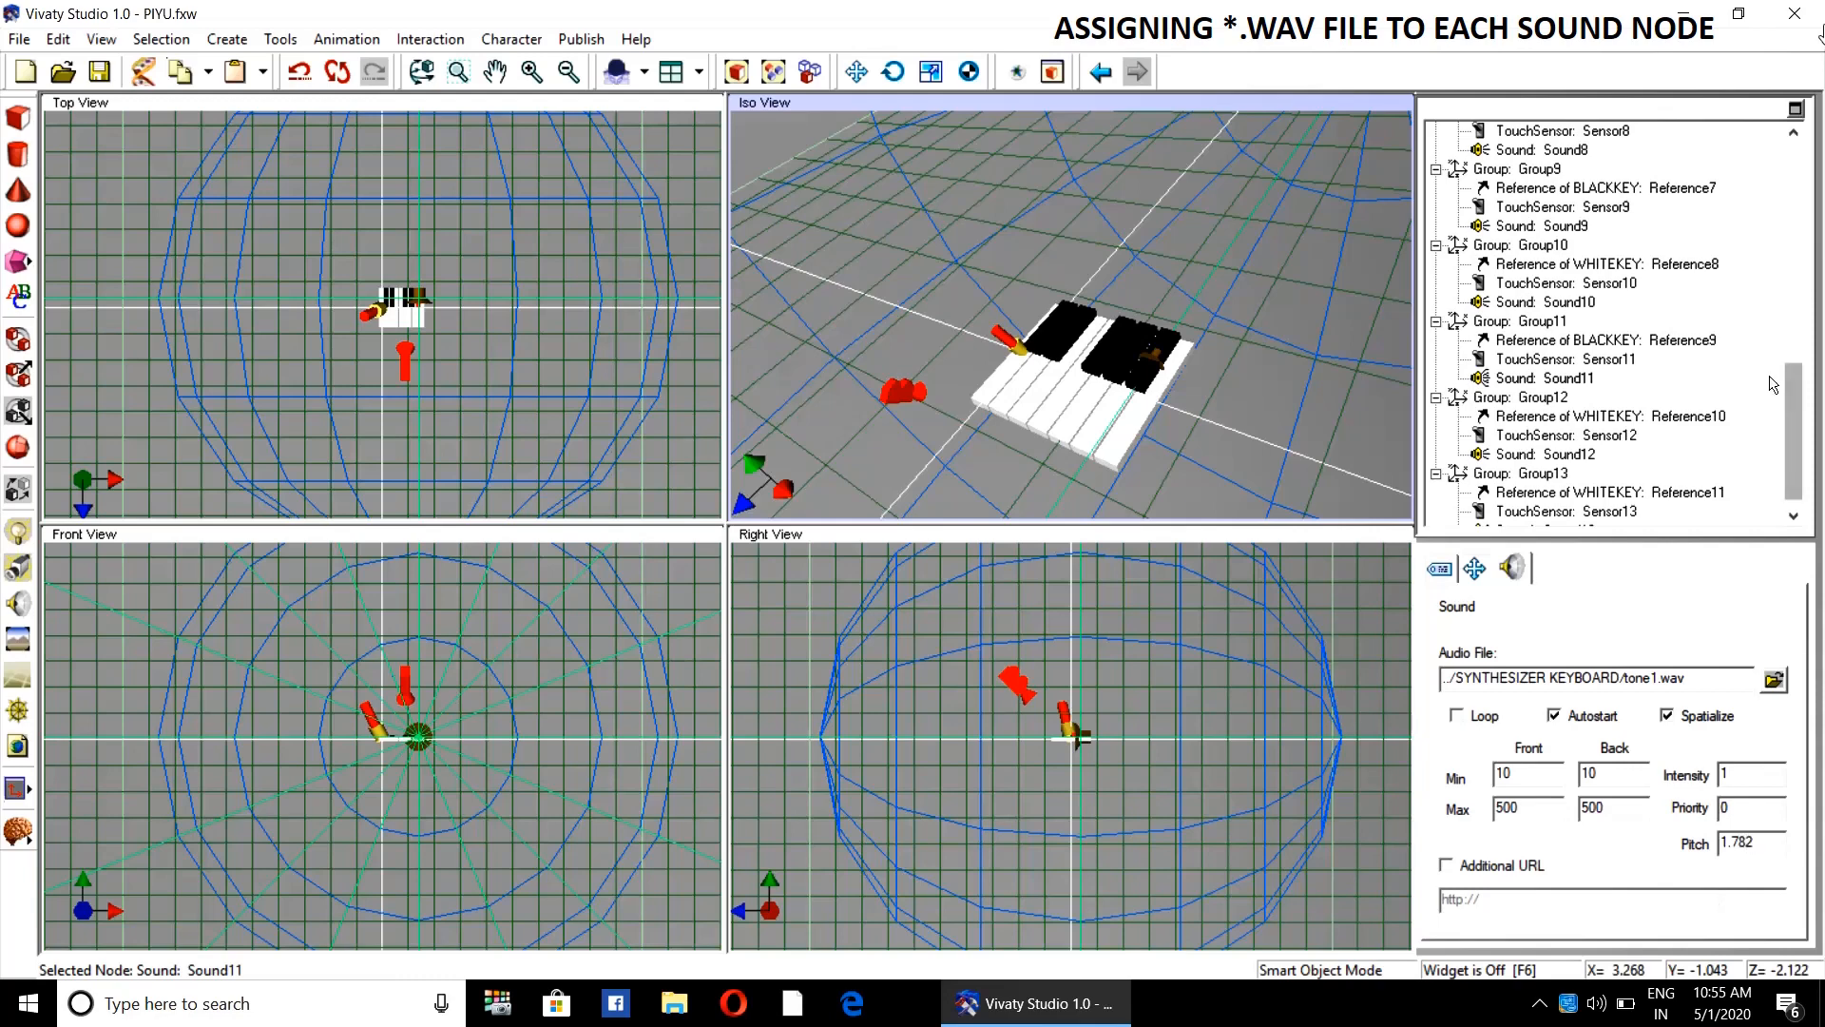
- Enable Autostart for Sound12 in Group12, assign it tone1.wav and set its pitch to 1.888
{"action": "left_click", "coordinate": [1562, 456]}
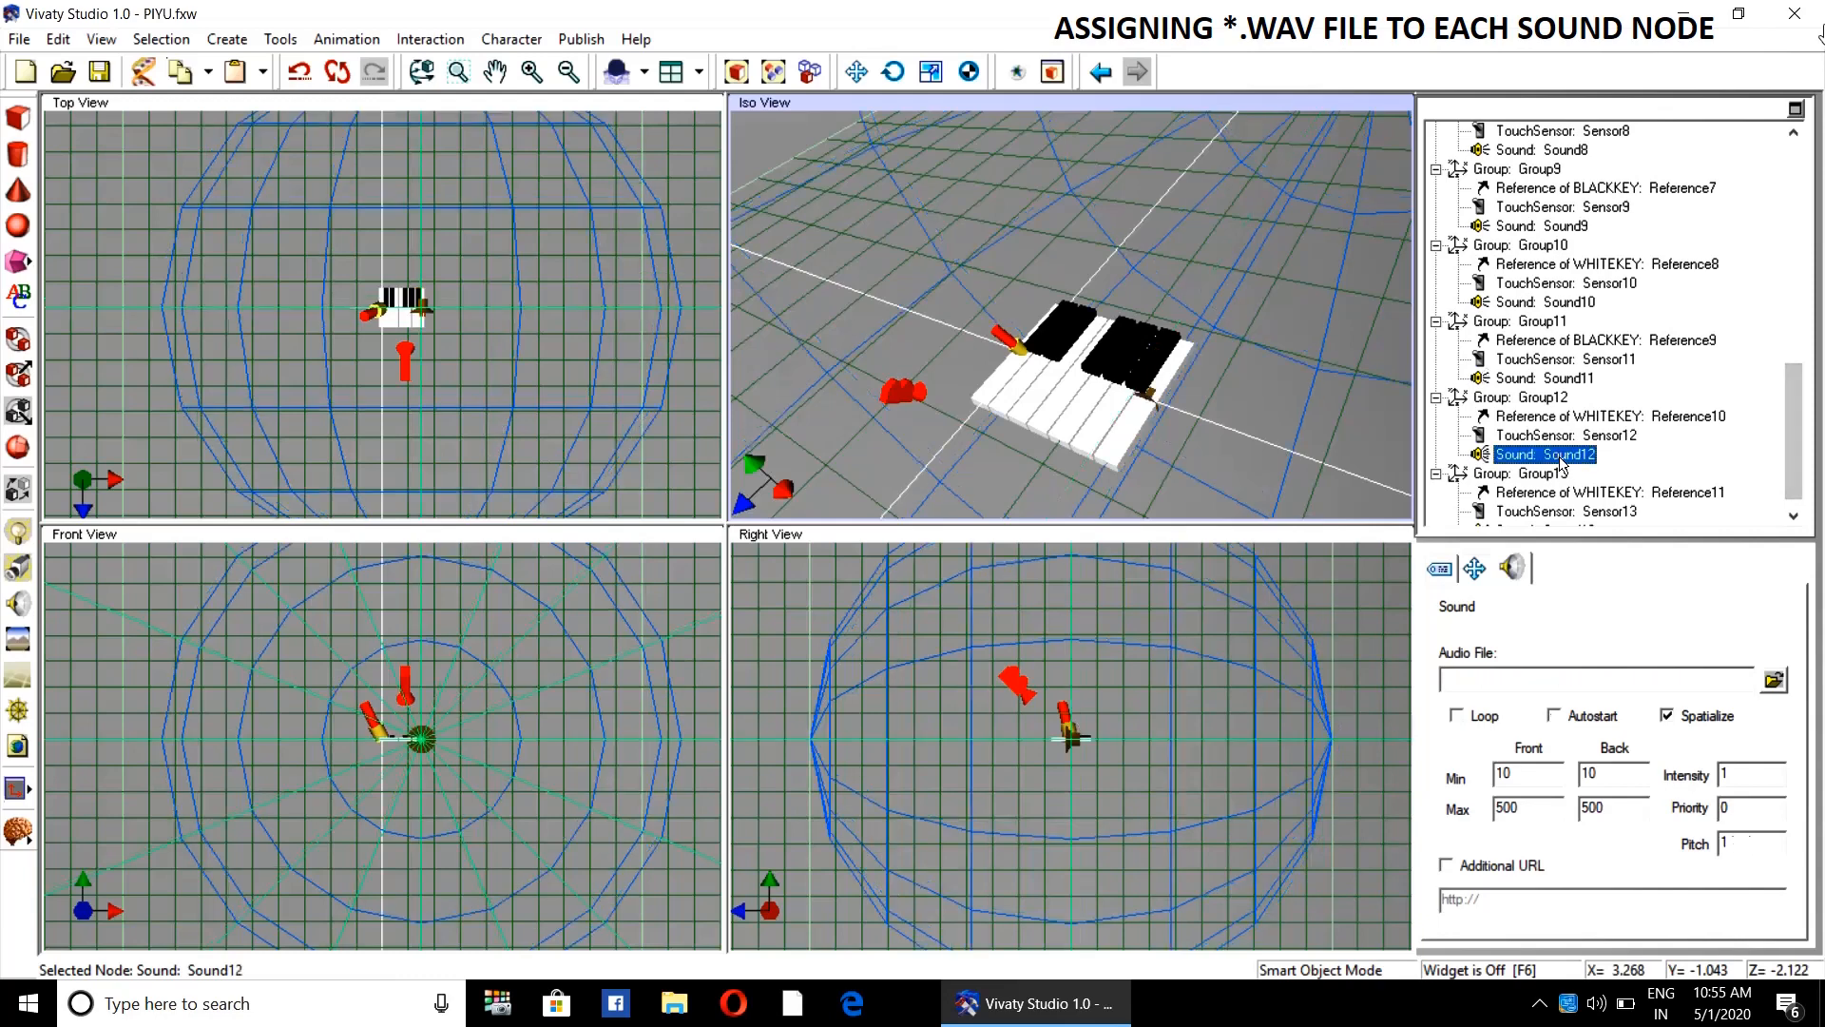
{"action": "left_click", "coordinate": [1553, 714]}
{"action": "left_click", "coordinate": [1774, 681]}
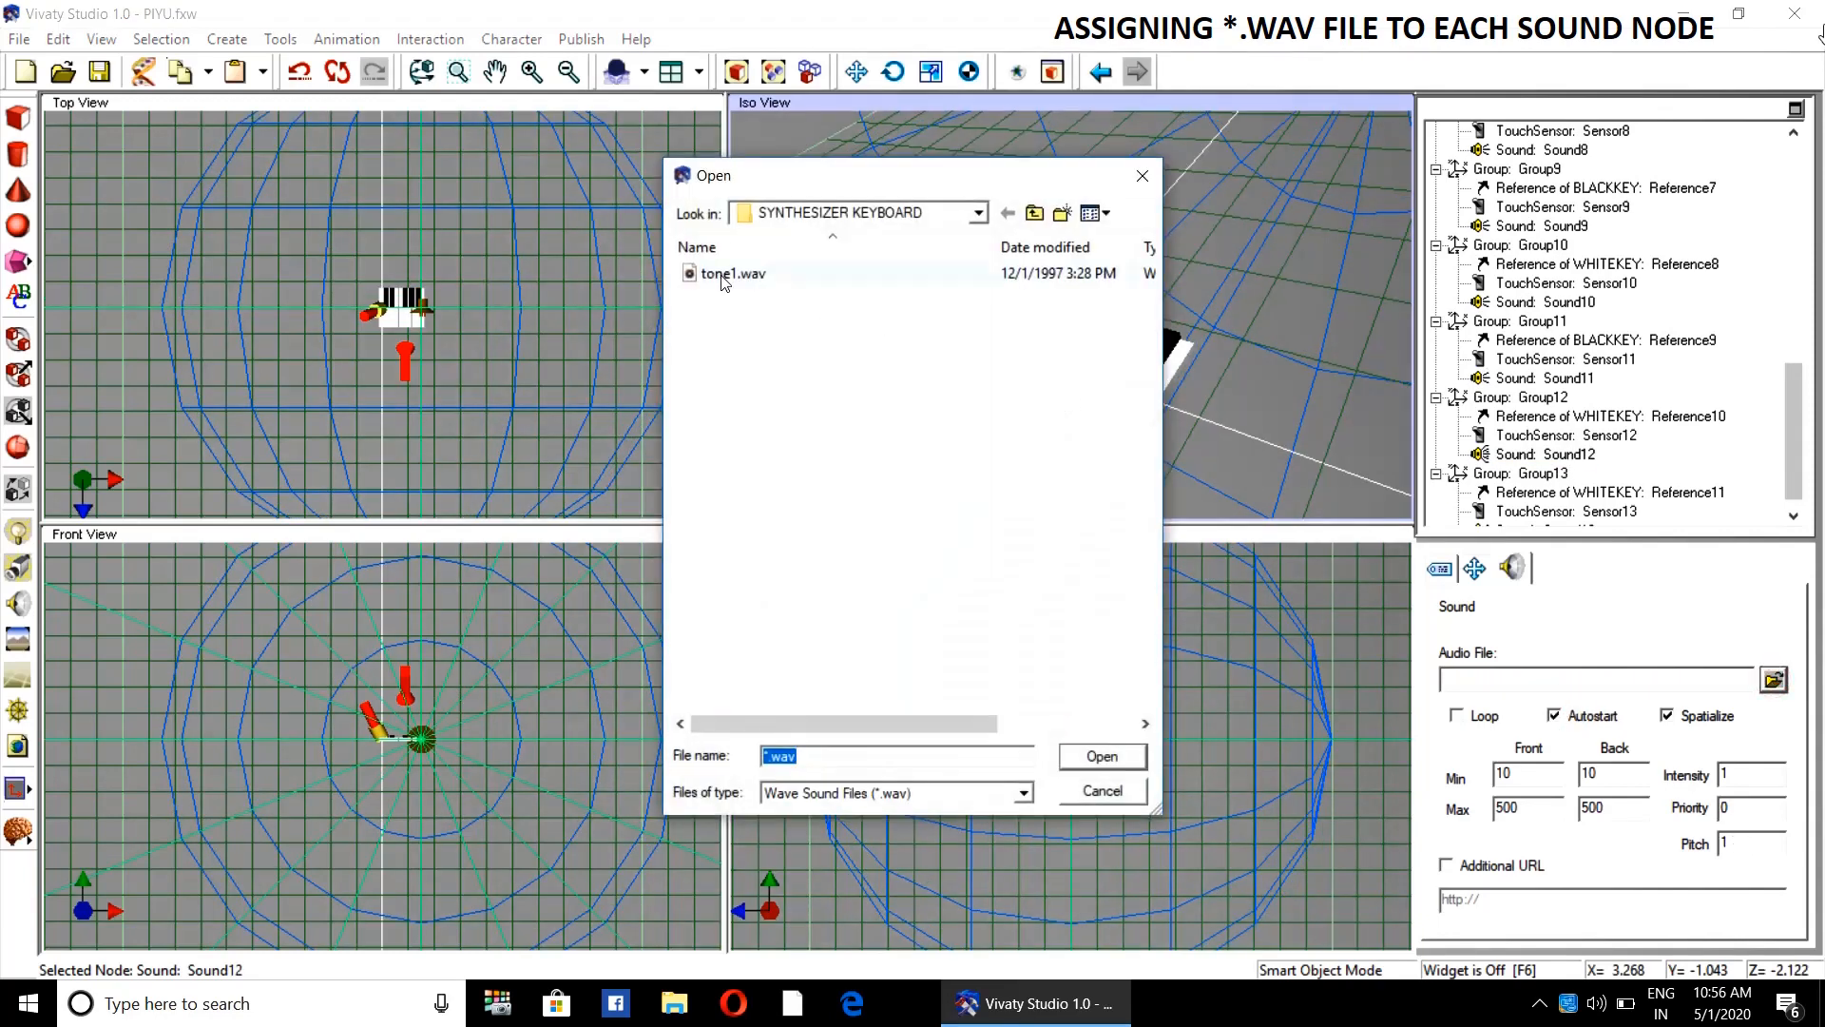
{"action": "left_click", "coordinate": [722, 274]}
{"action": "left_click", "coordinate": [1103, 755]}
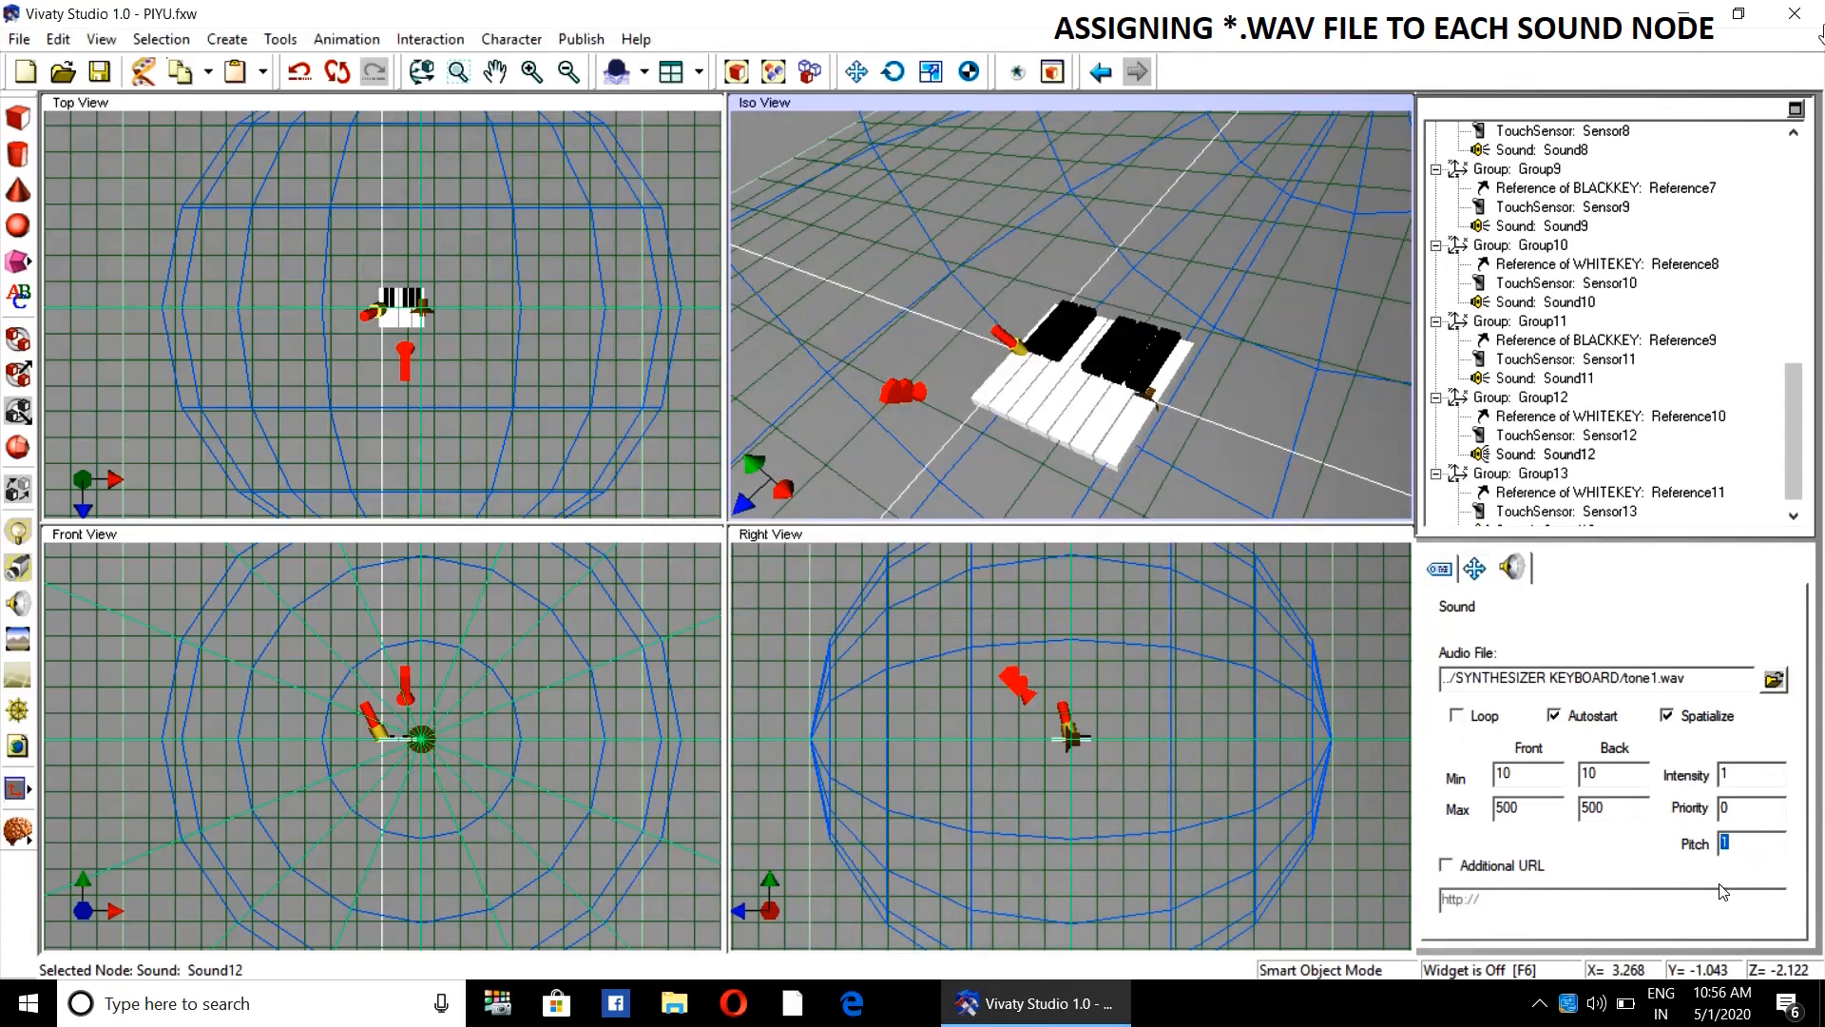
{"action": "type", "text": "1.888"}
- Enable Autostart for Sound13 in Group13, assign it tone1.wav and set its pitch to 2
{"action": "left_click_drag", "start_coordinate": [1788, 449], "coordinate": [1788, 509]}
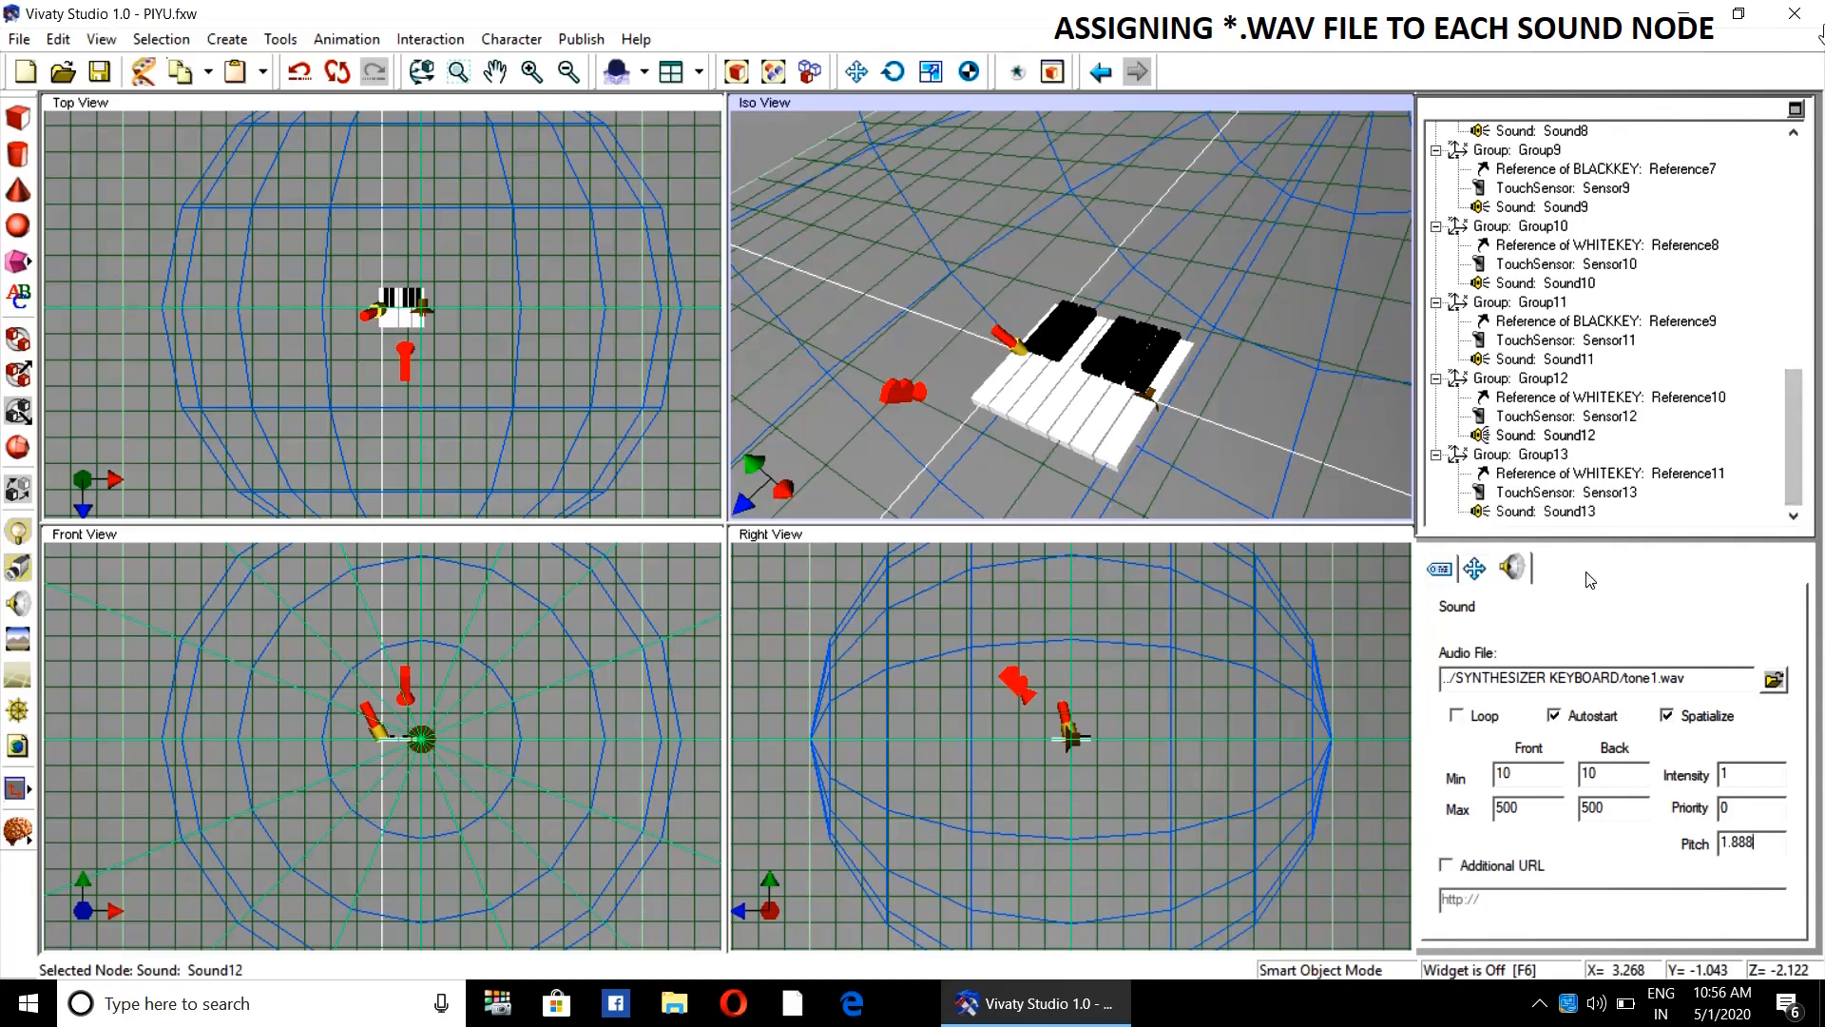
{"action": "left_click", "coordinate": [1547, 513]}
{"action": "left_click", "coordinate": [1559, 716]}
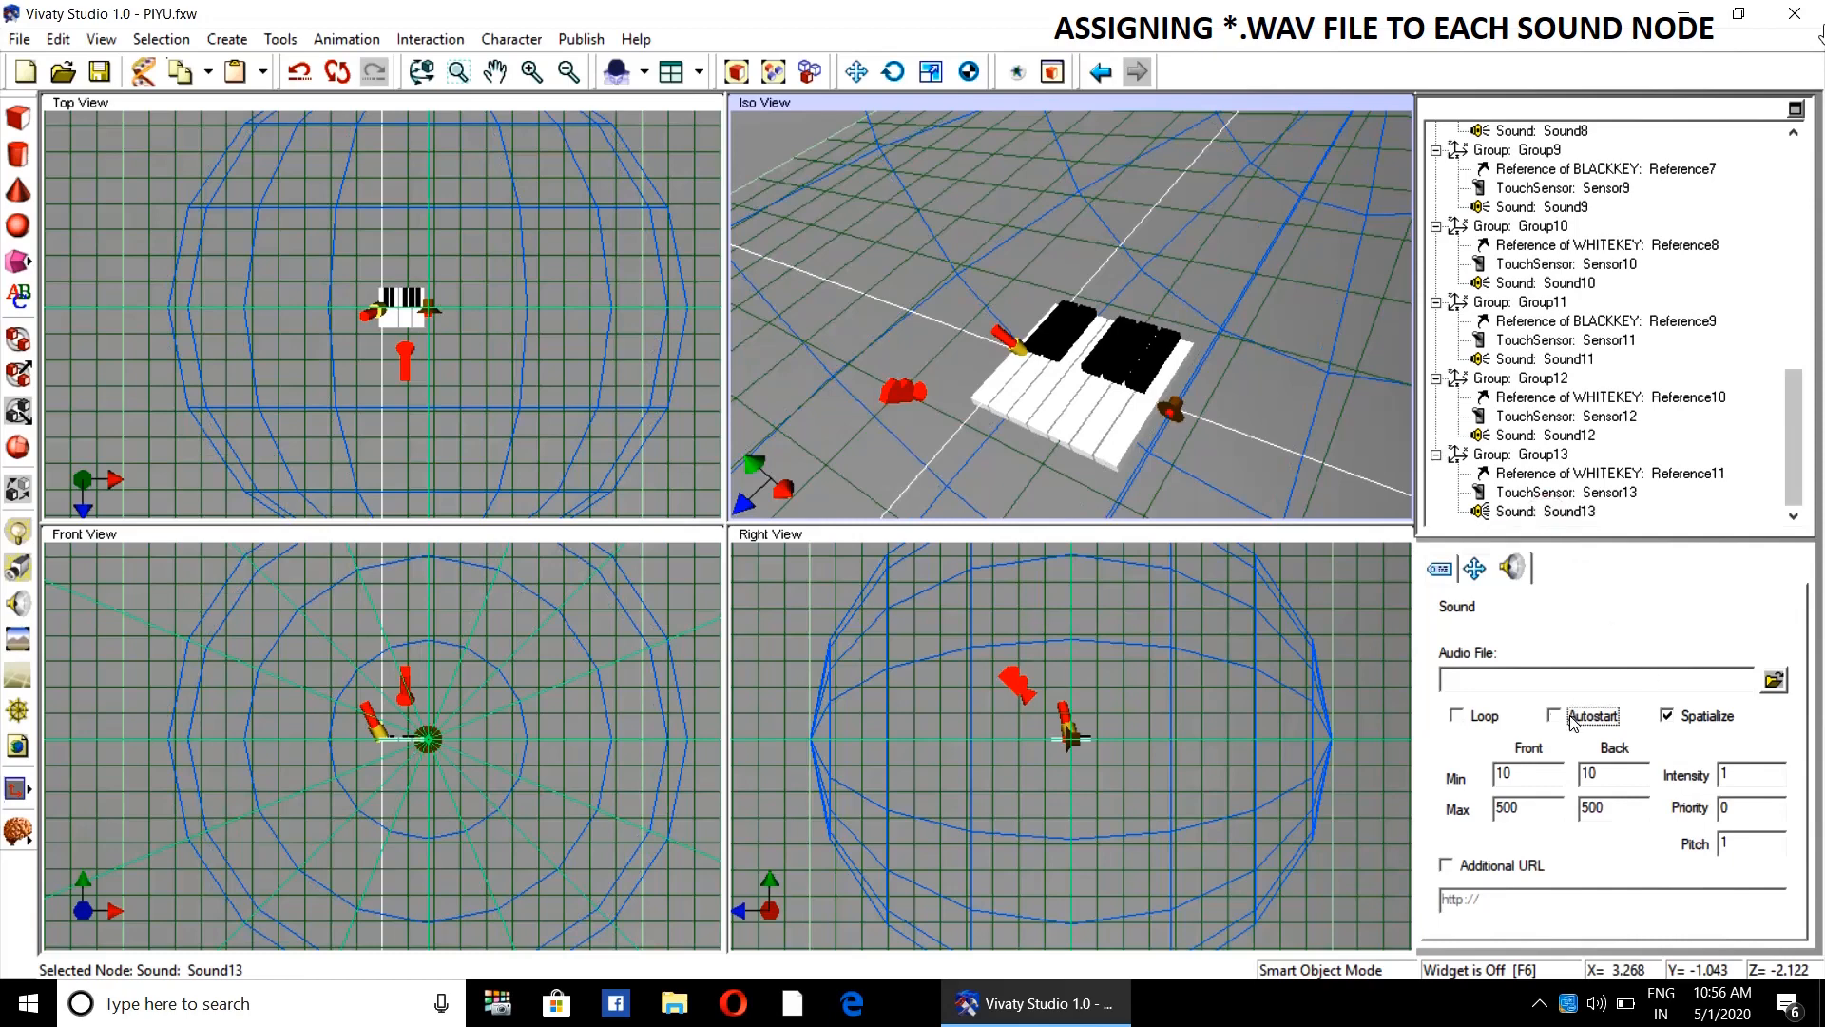
{"action": "left_click", "coordinate": [1773, 677]}
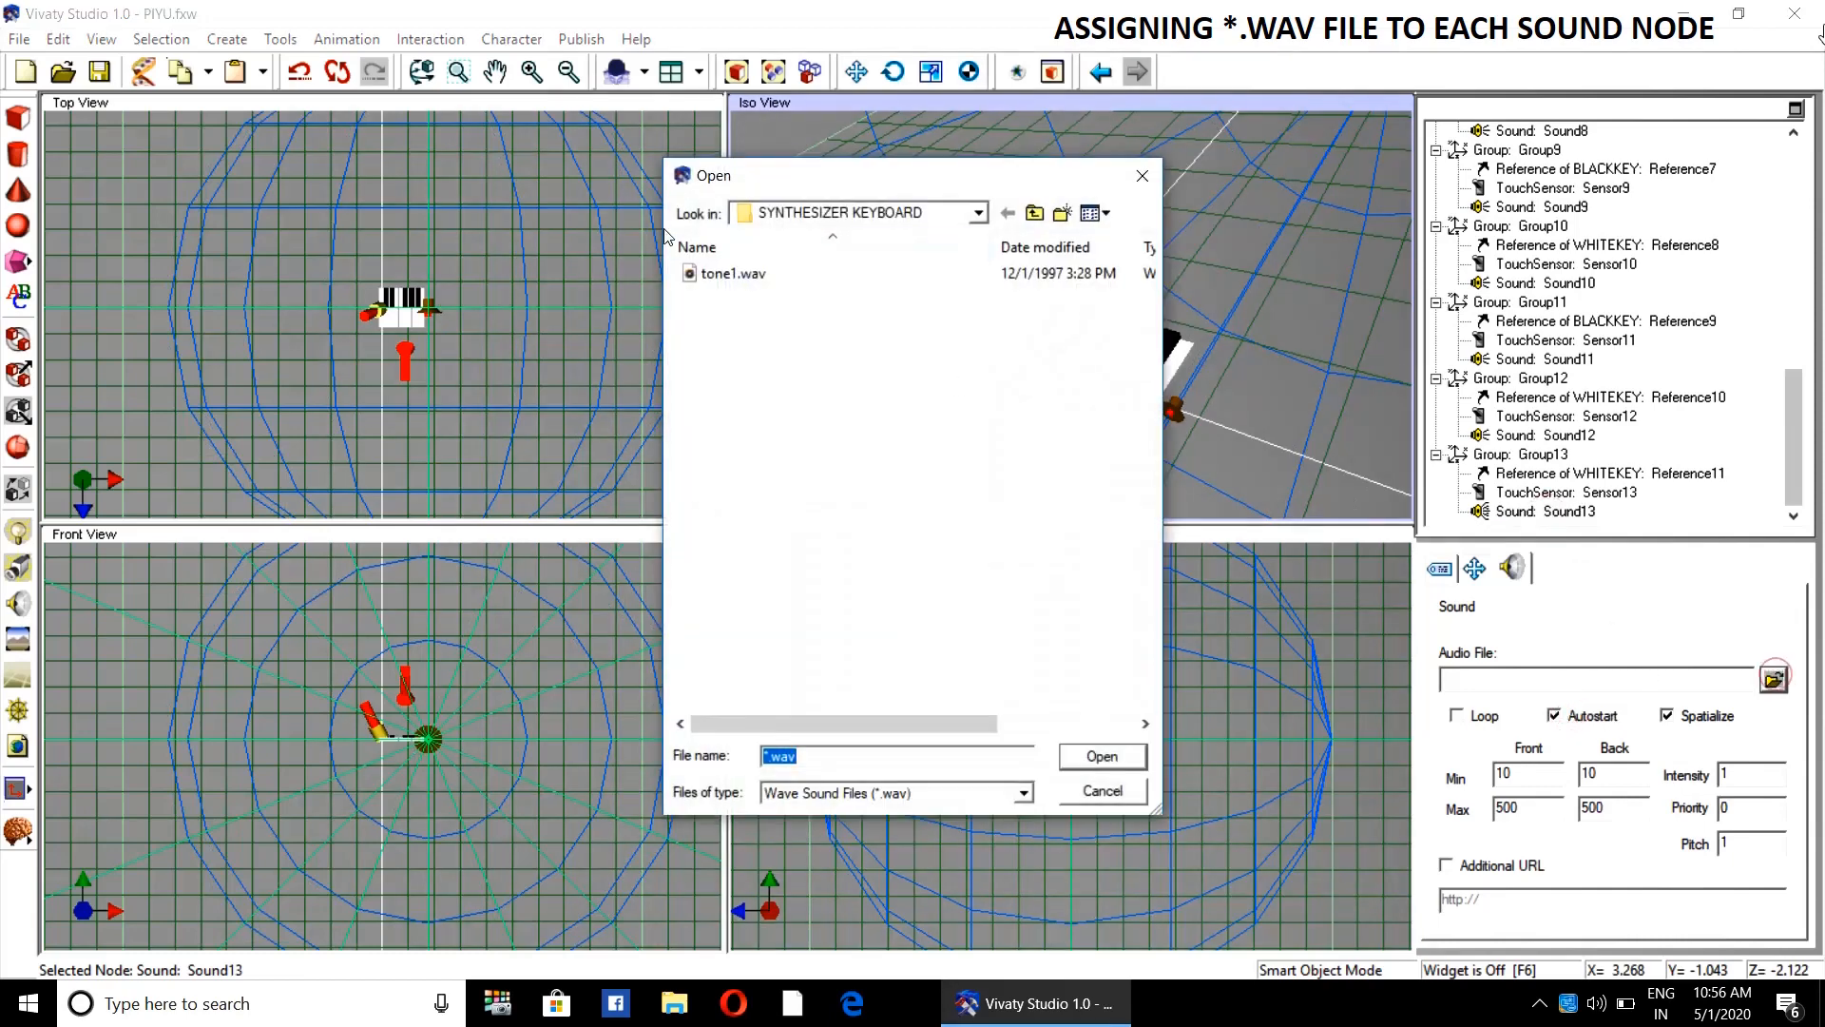
{"action": "left_click", "coordinate": [708, 273]}
{"action": "left_click", "coordinate": [1102, 757]}
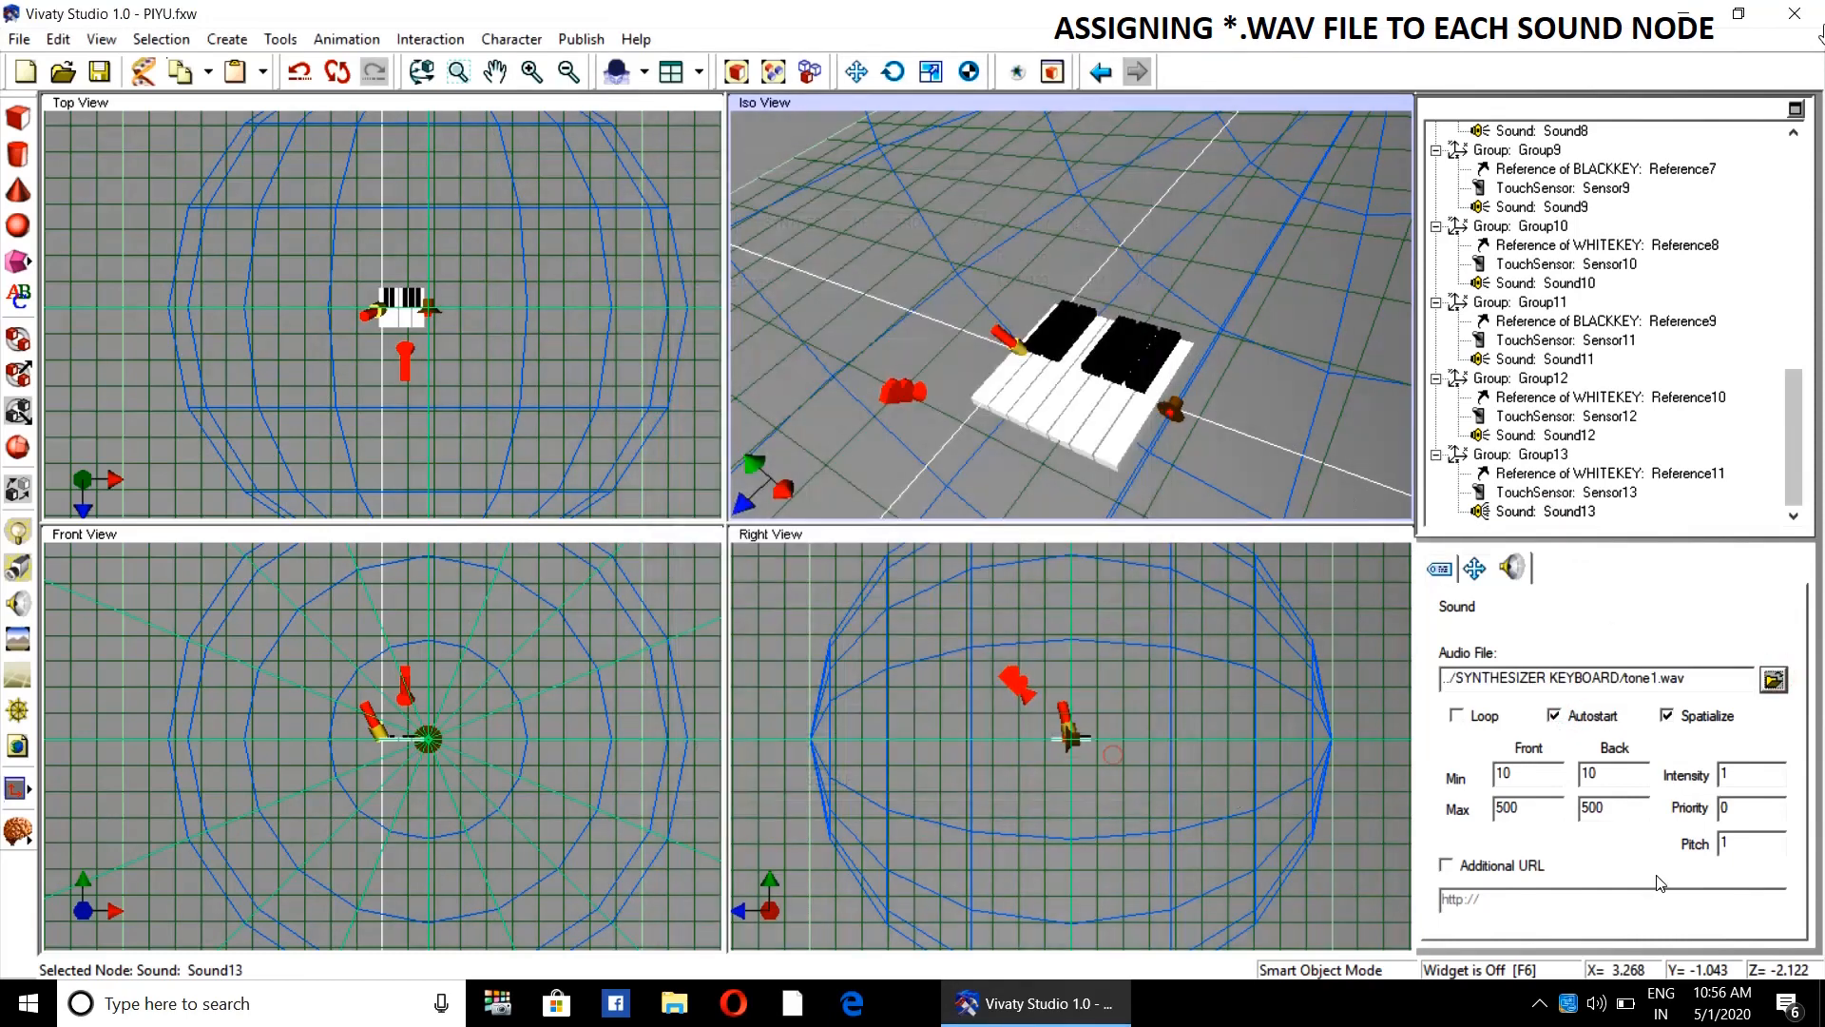
{"action": "double_click", "coordinate": [1747, 842]}
{"action": "type", "text": "2"}
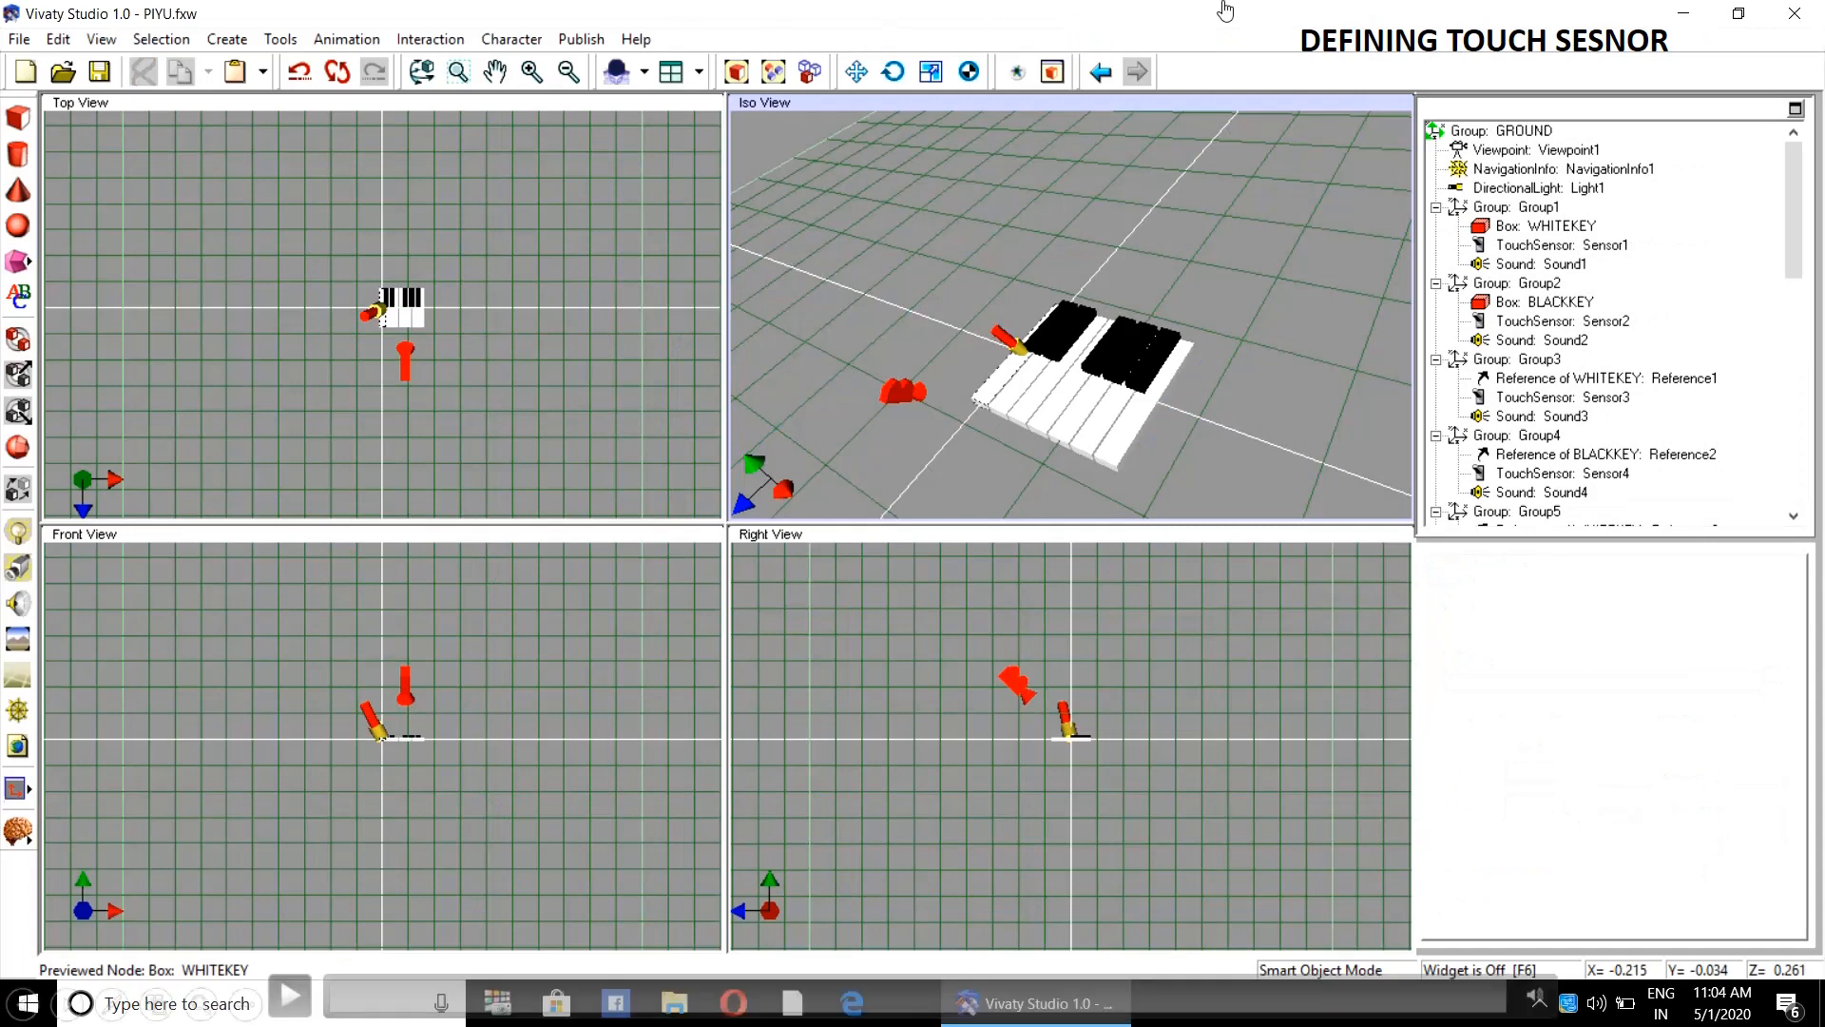
- Add a trigger to touch sensor Sensor1 in Group1 with Sound1 as its trigger node
{"action": "left_click", "coordinate": [1357, 267]}
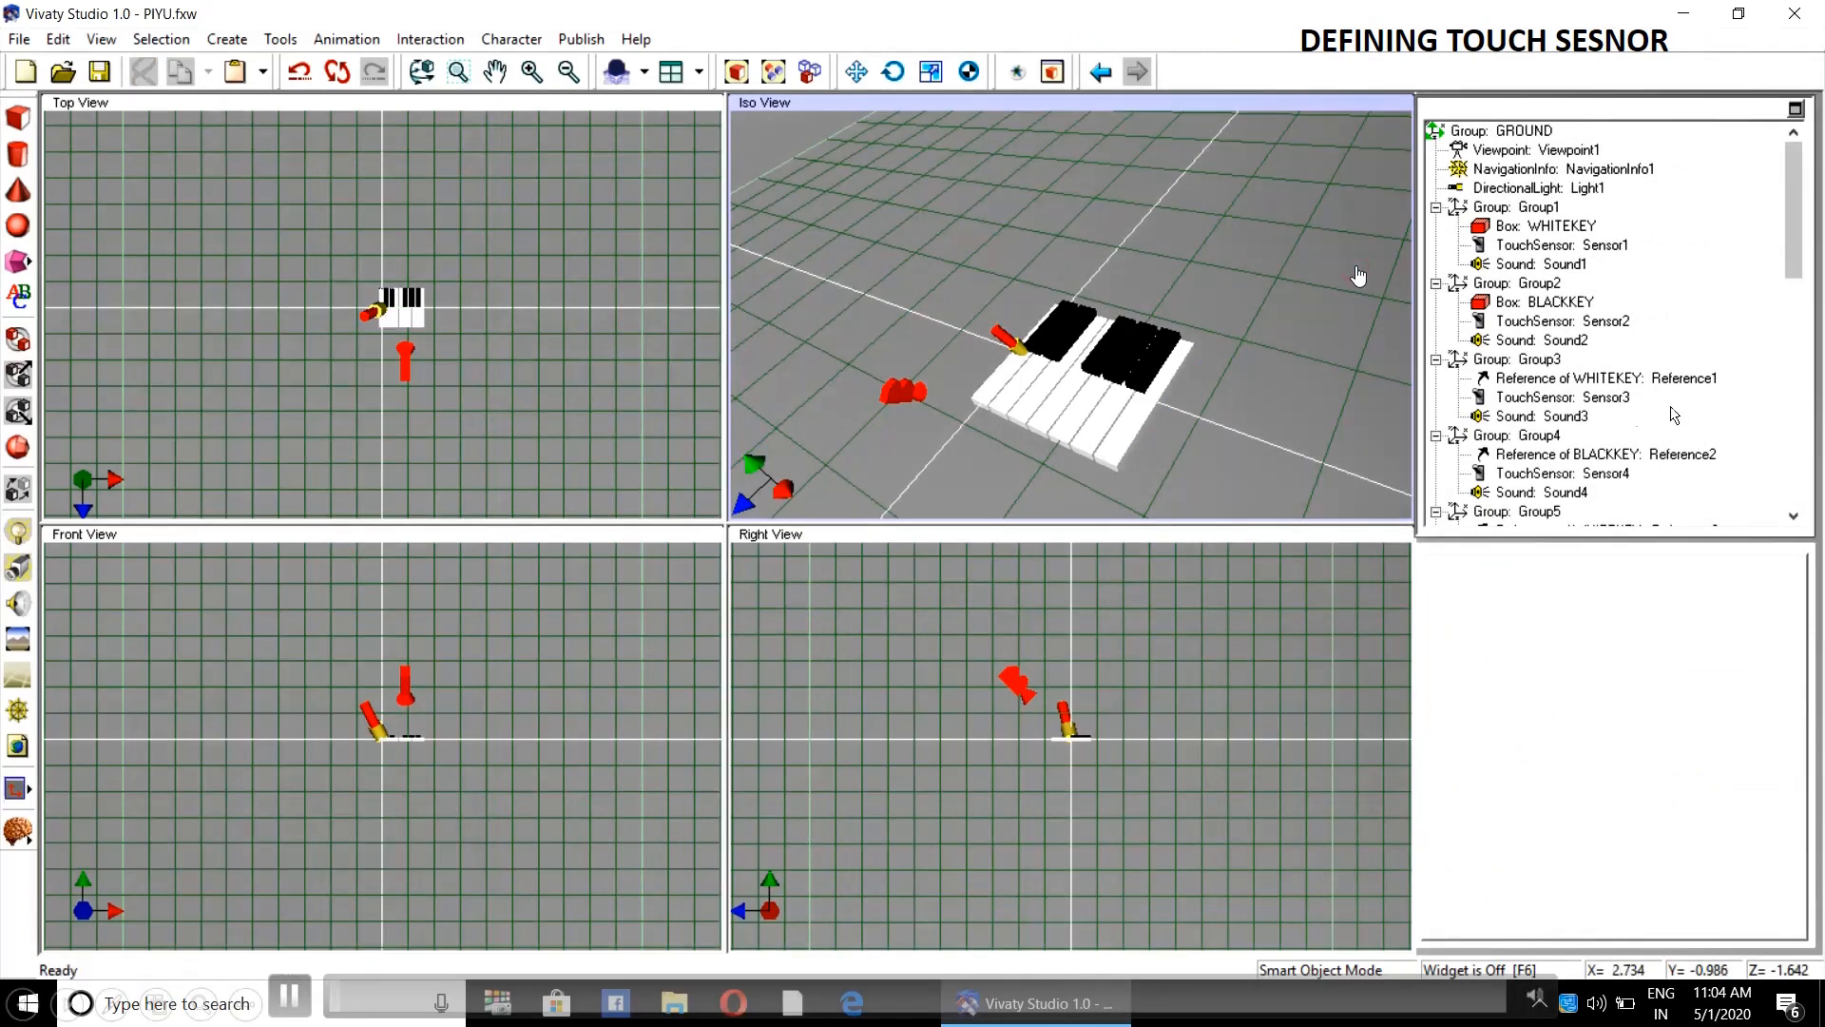
{"action": "left_click", "coordinate": [1604, 245]}
{"action": "left_click", "coordinate": [1616, 798]}
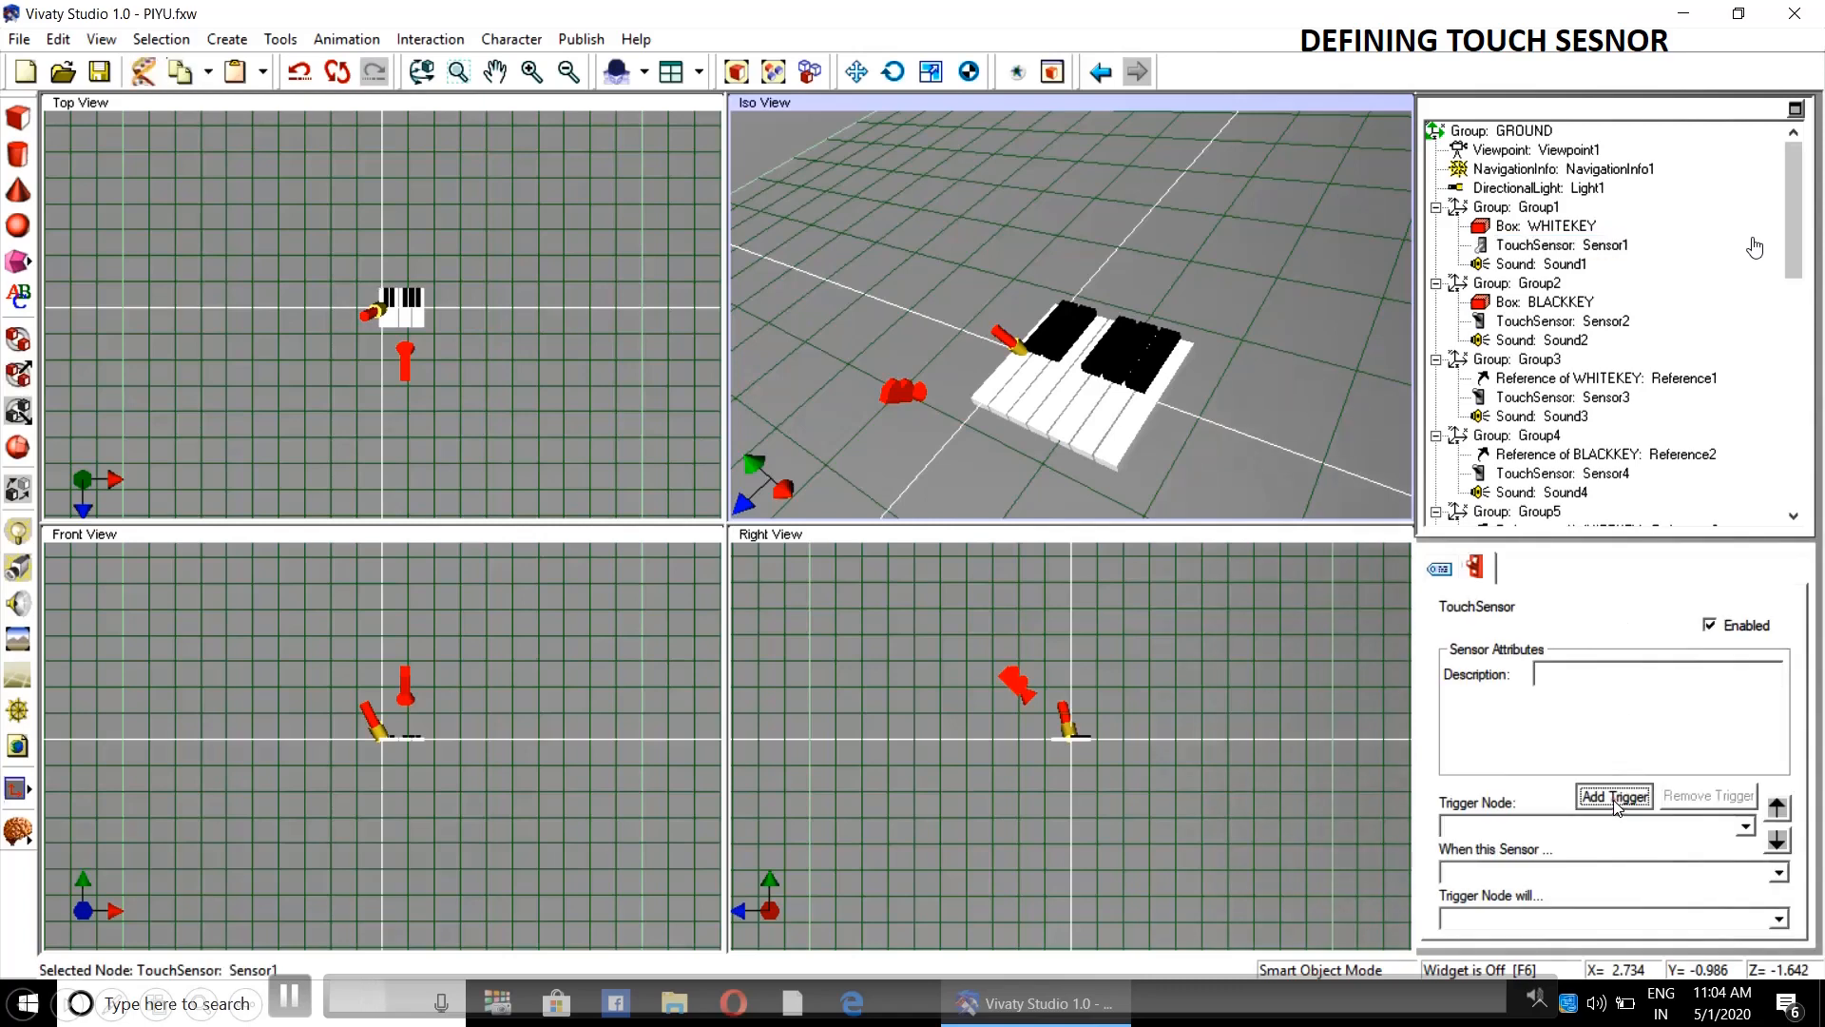
{"action": "left_click", "coordinate": [1542, 266]}
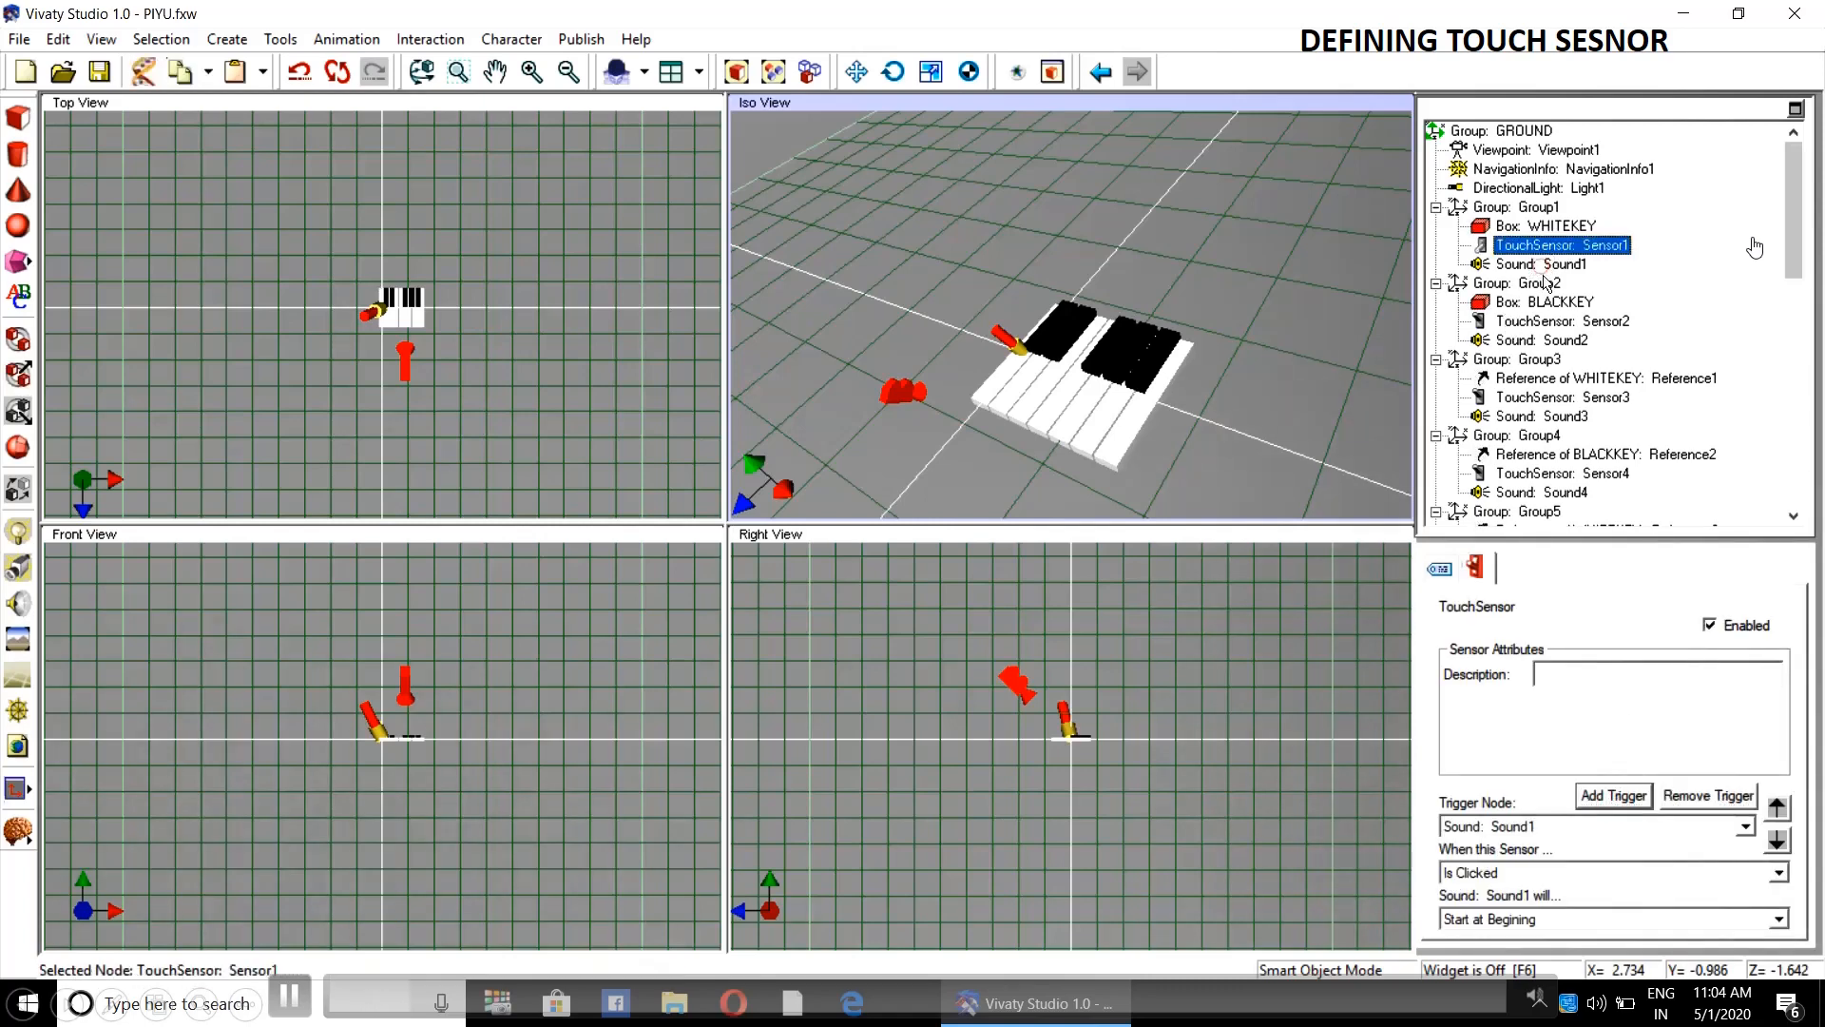
- Add a trigger to touch sensor Sensor2 in Group2 with Sound2 as its trigger node
{"action": "left_click", "coordinate": [1576, 323]}
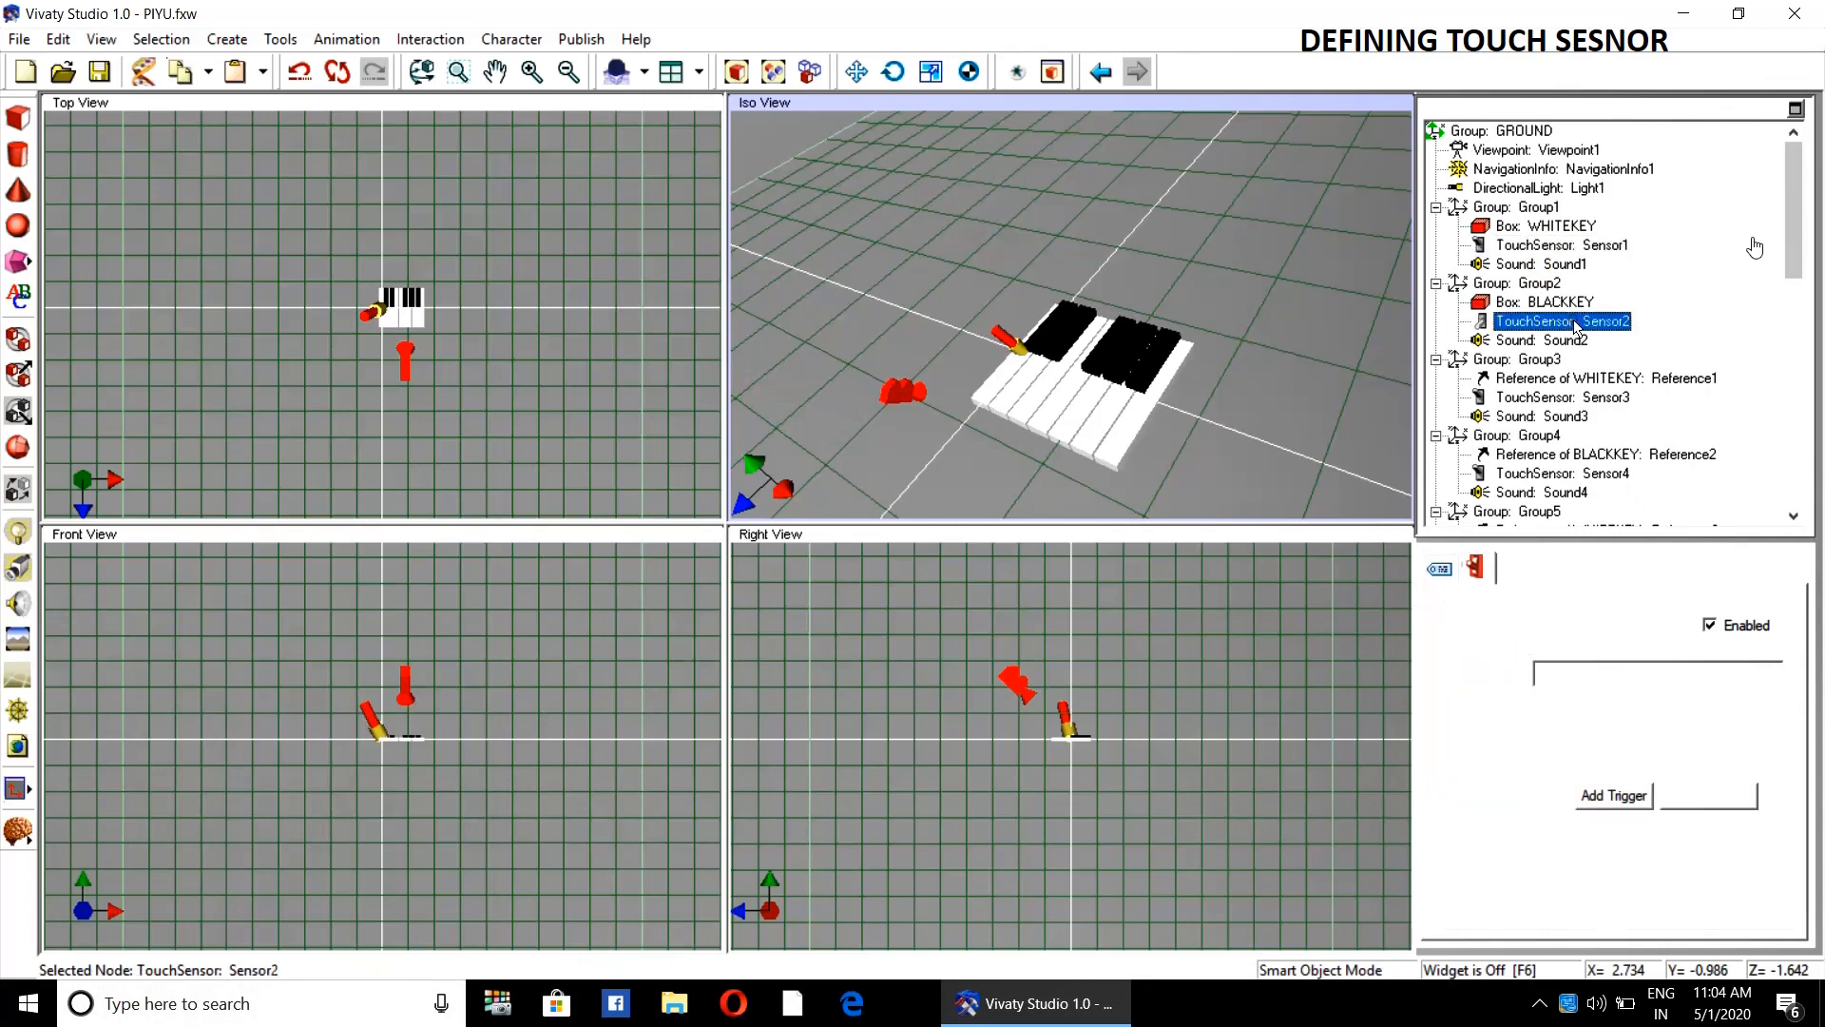
{"action": "left_click", "coordinate": [1613, 796]}
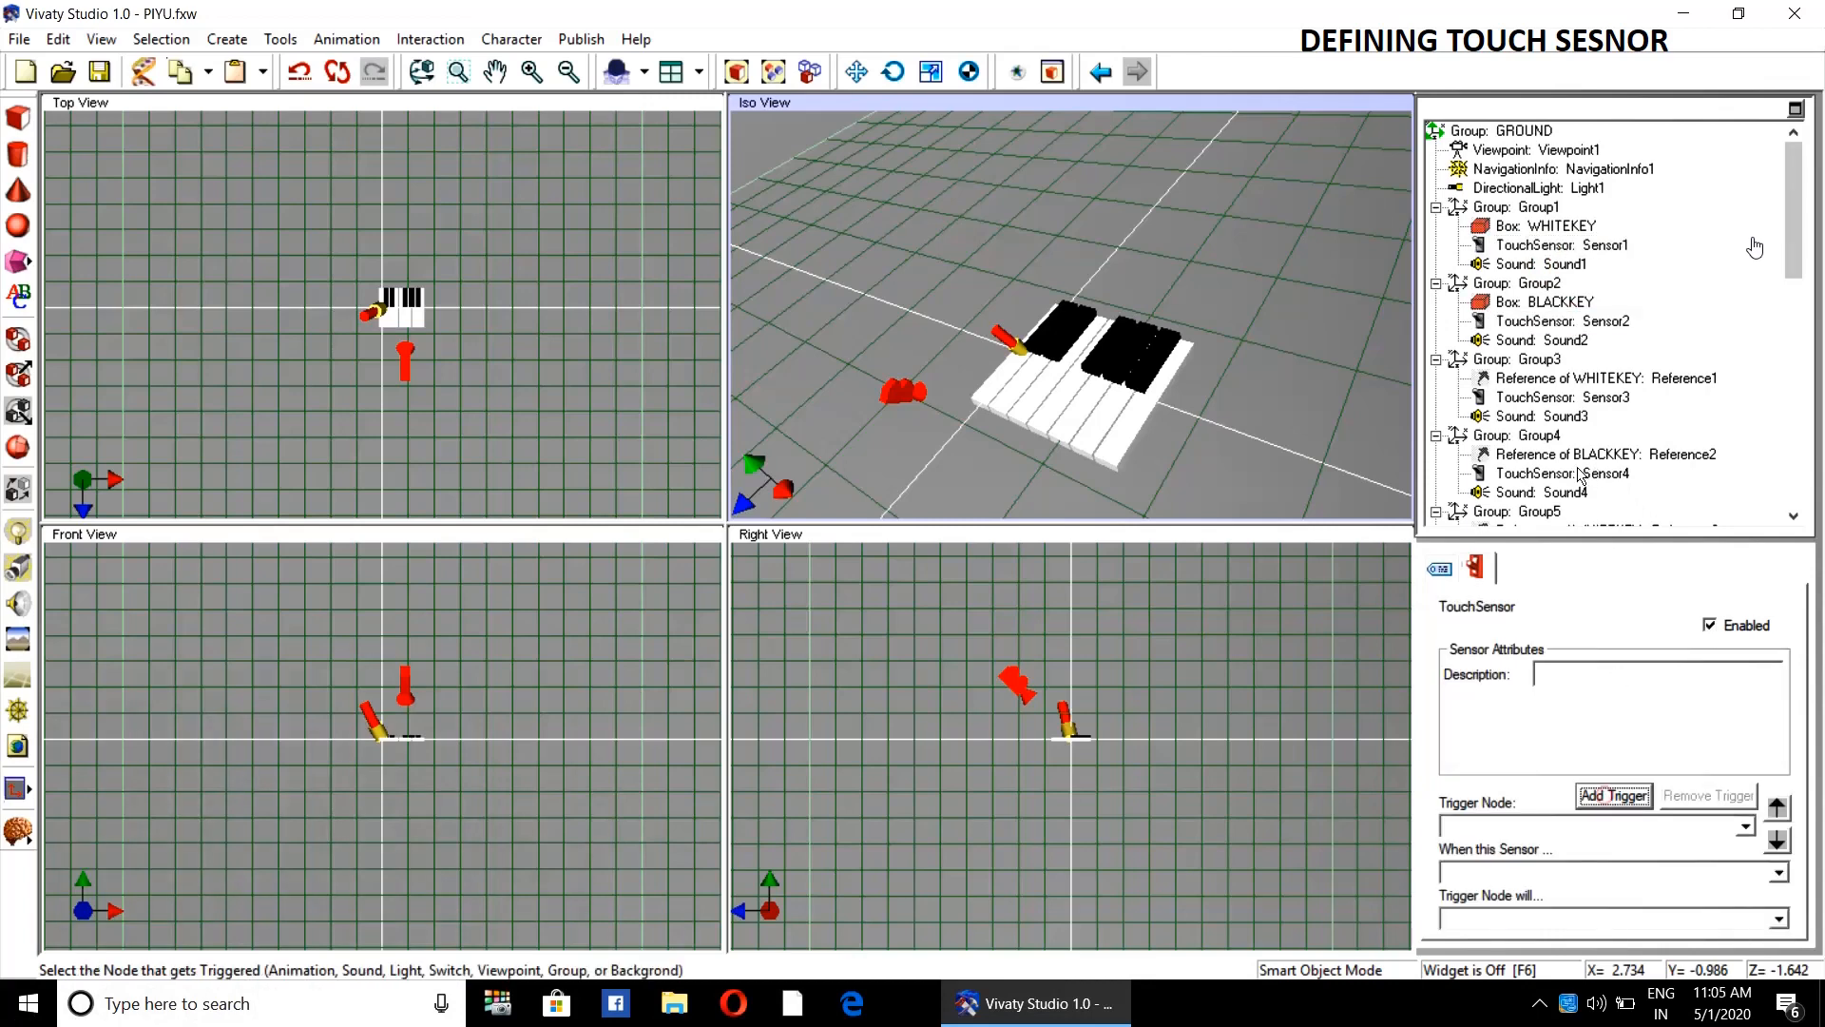
{"action": "left_click", "coordinate": [1551, 340]}
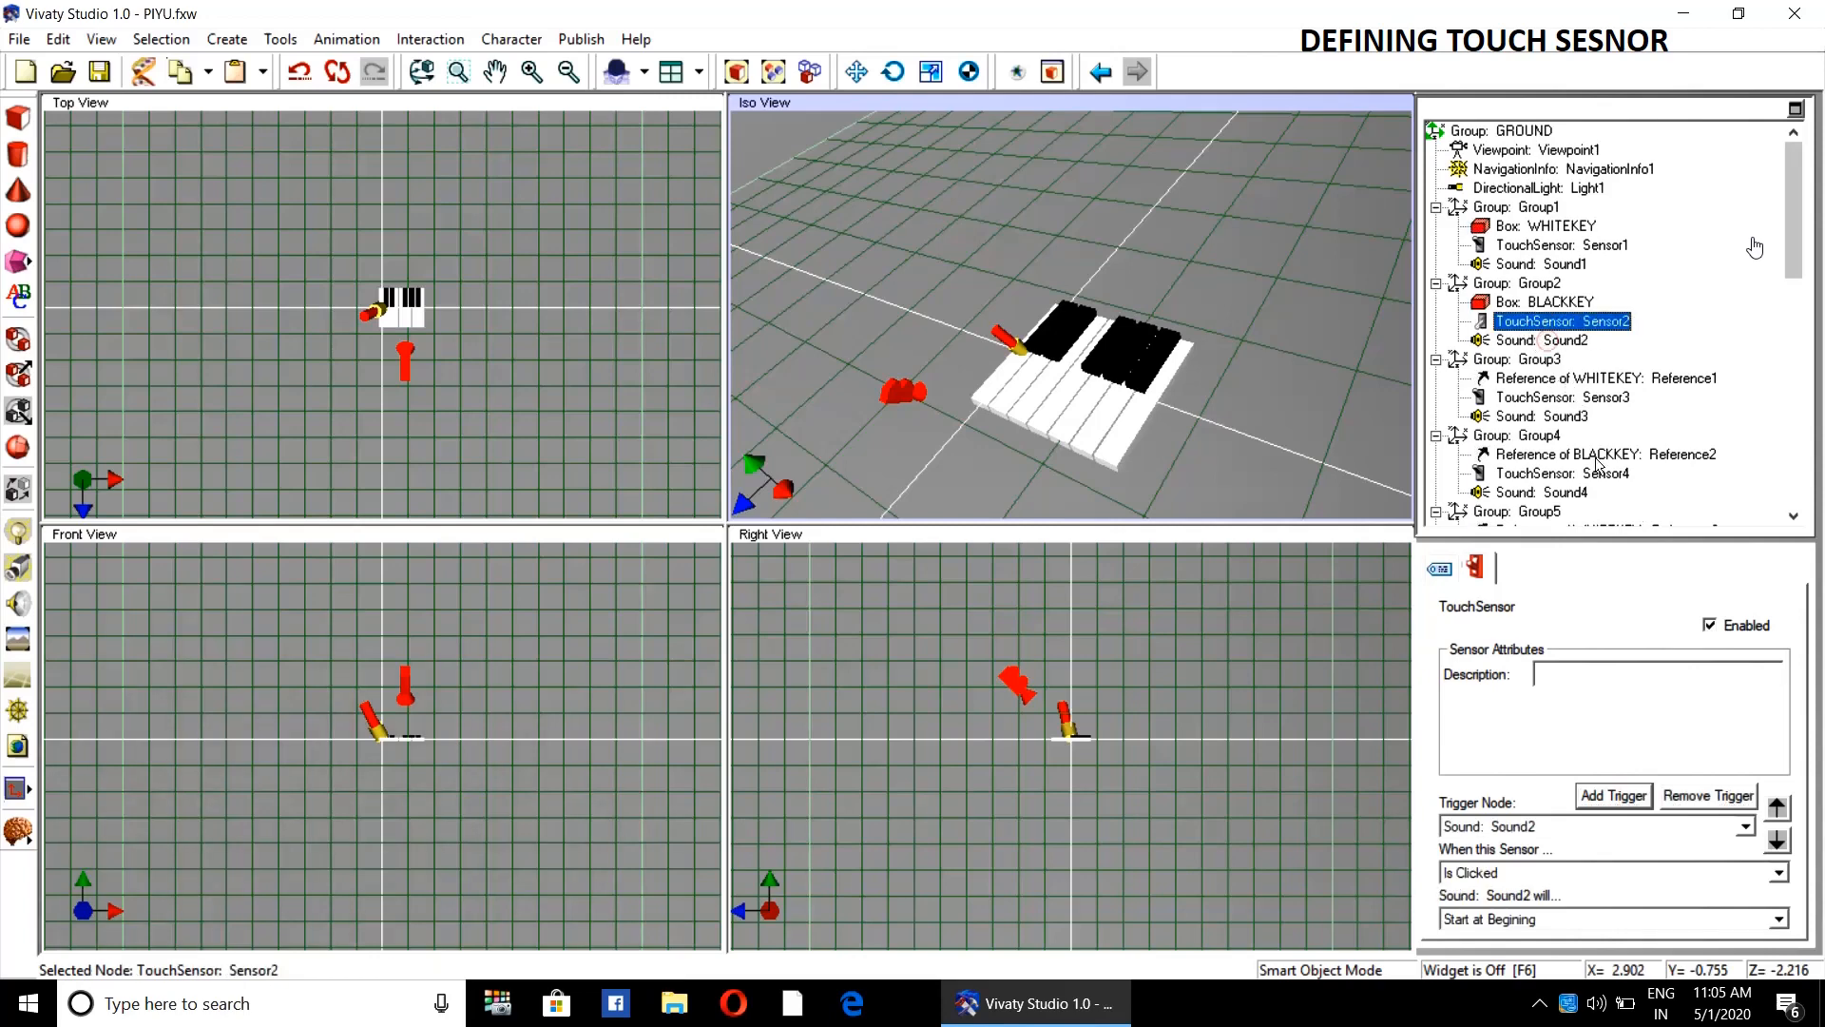
- Add a trigger to touch sensor Sensor3 in Group3 with Sound3 as its trigger node
{"action": "left_click", "coordinate": [1564, 398]}
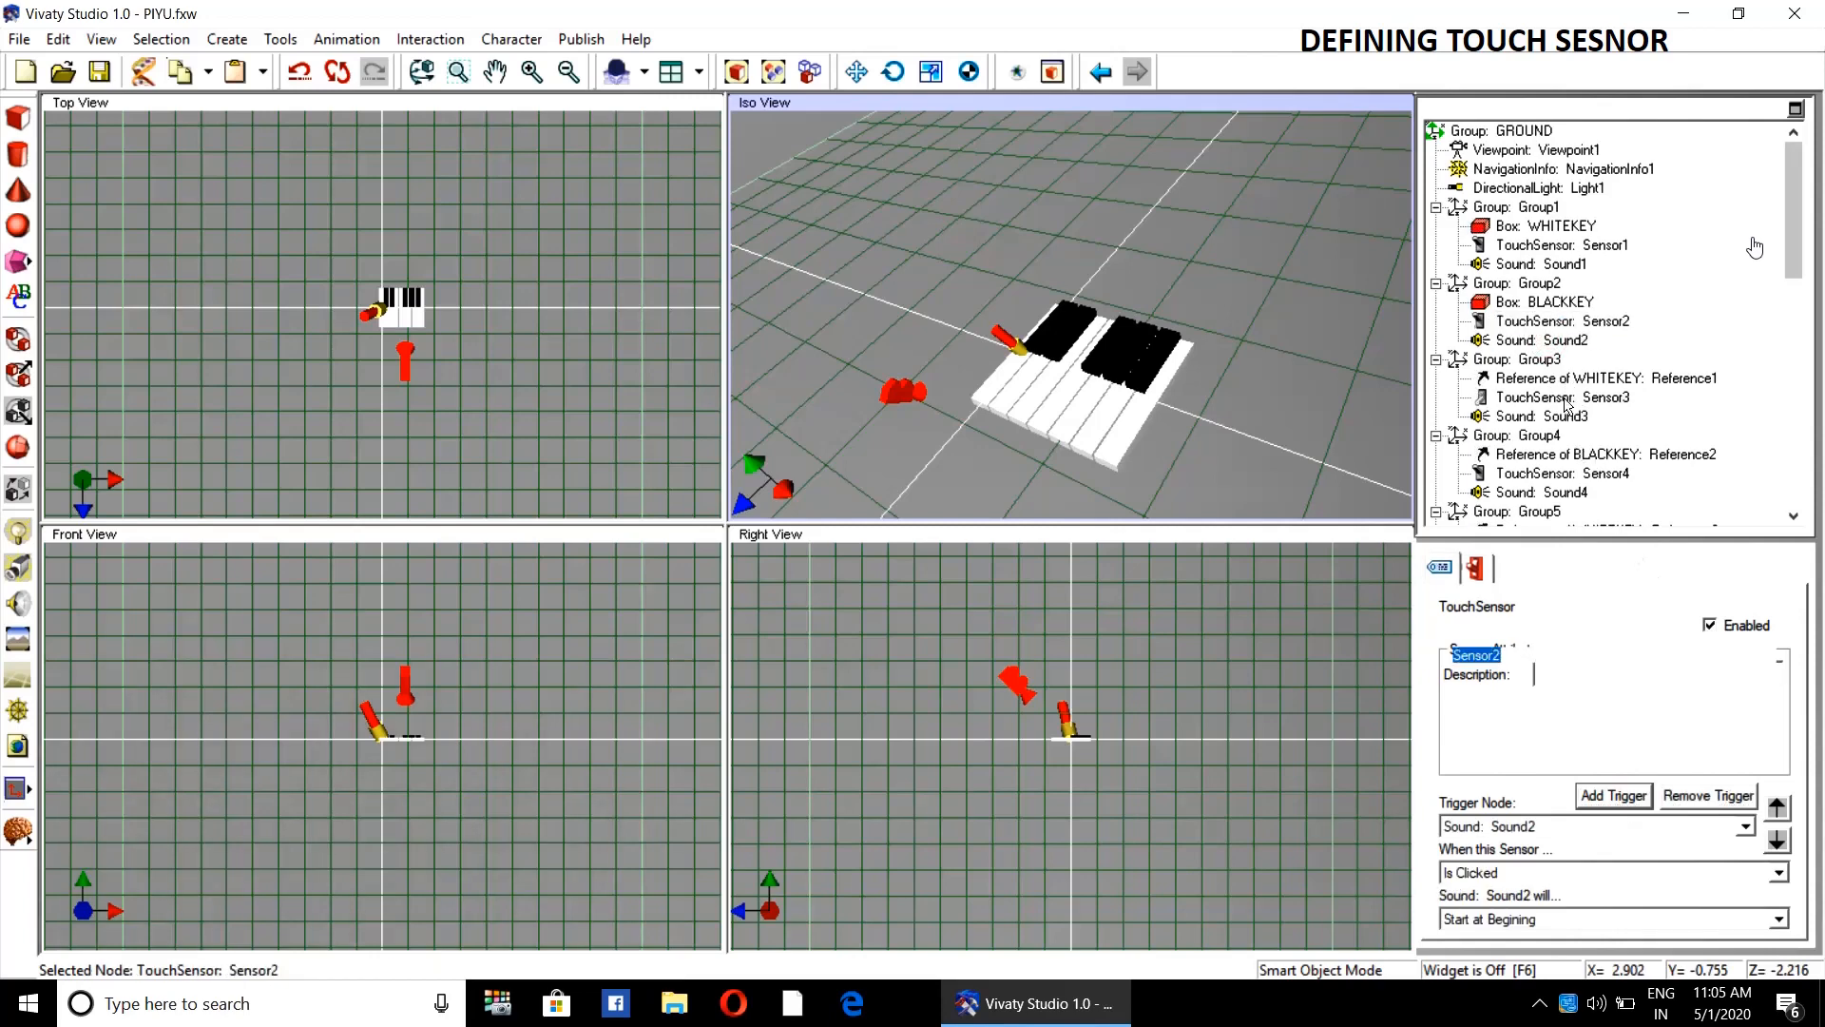
{"action": "left_click", "coordinate": [1613, 797]}
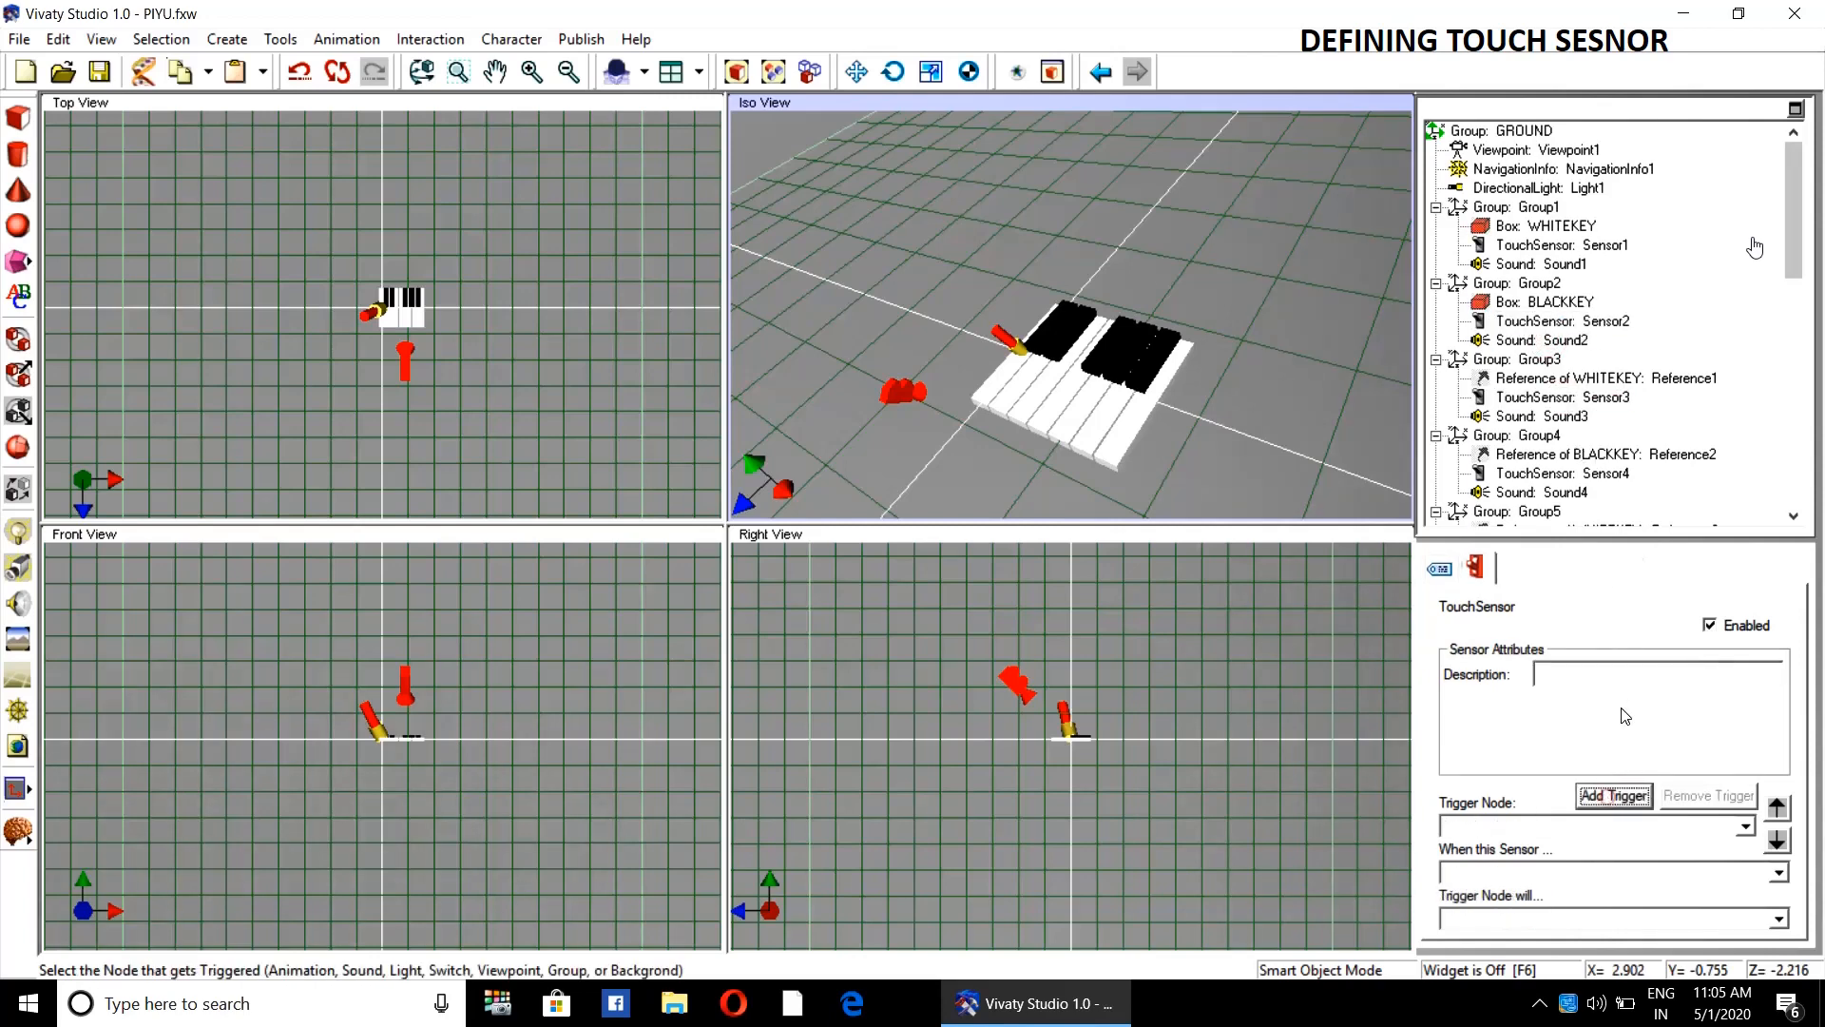
{"action": "left_click", "coordinate": [1541, 416]}
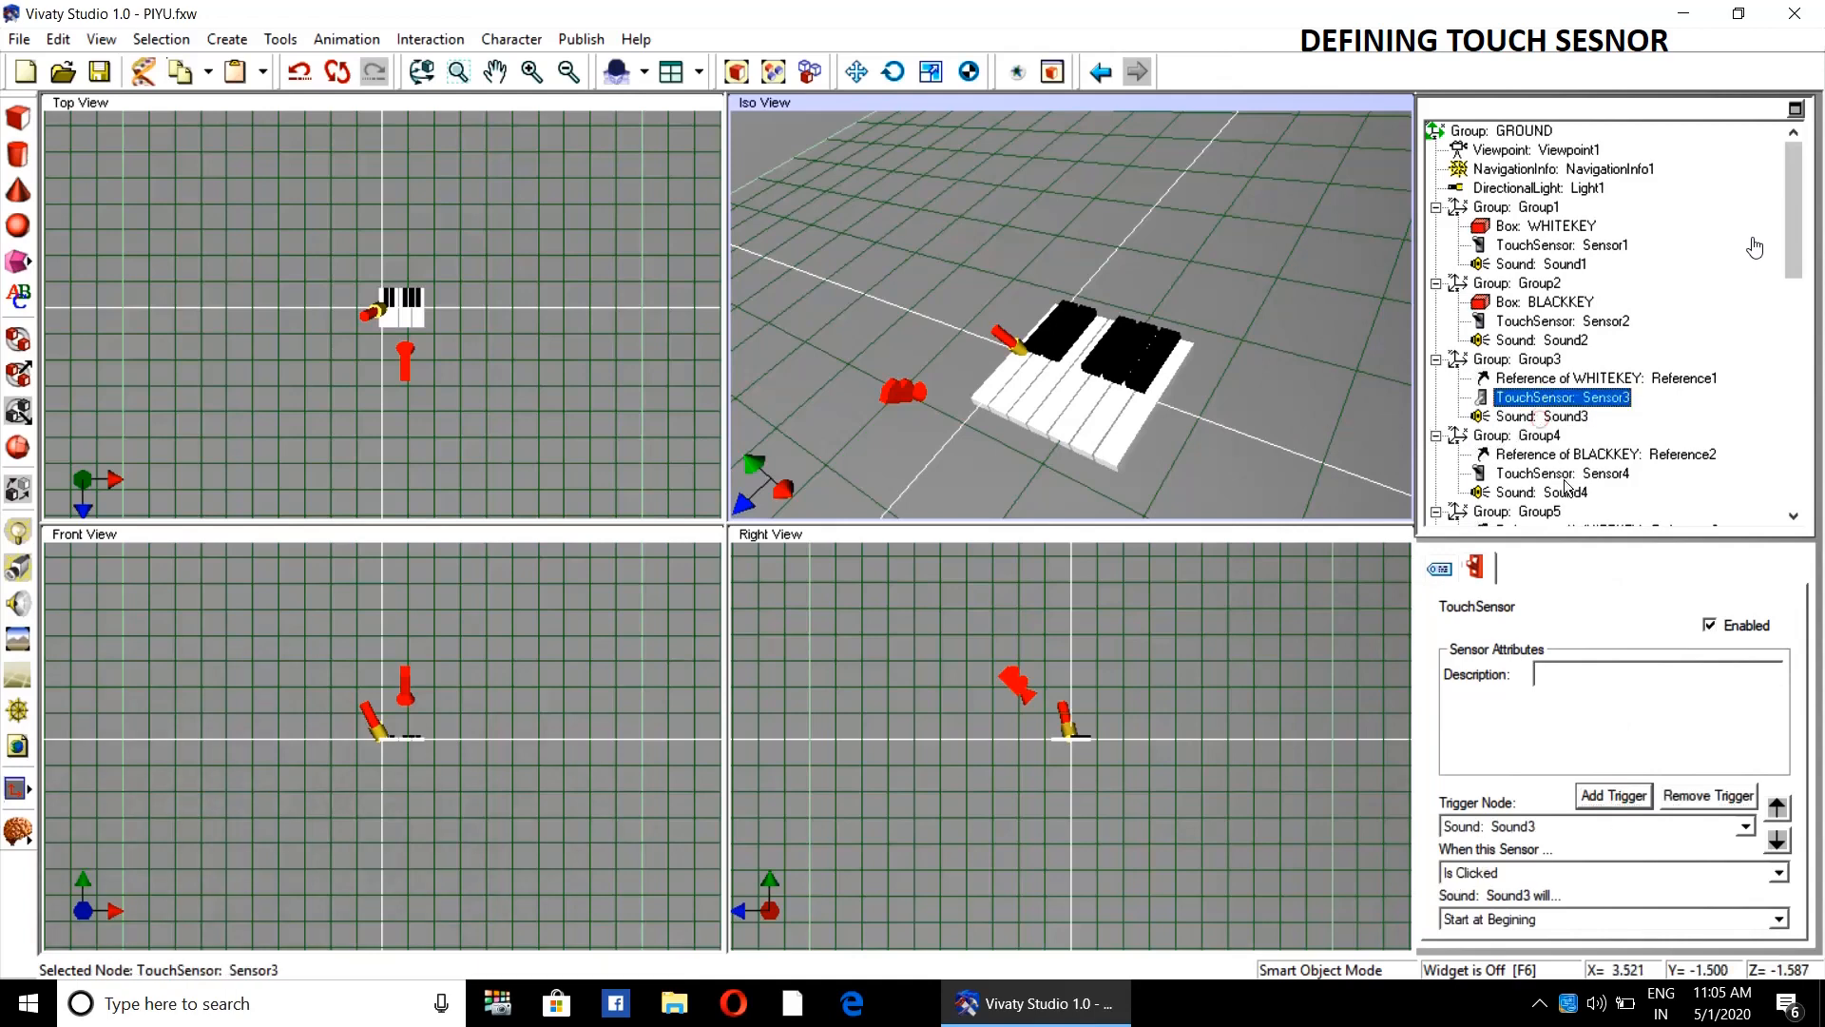
- Add a trigger to touch sensor Sensor4 in Group4 with Sound4 as its trigger node
{"action": "left_click_drag", "start_coordinate": [1809, 264], "coordinate": [1808, 315]}
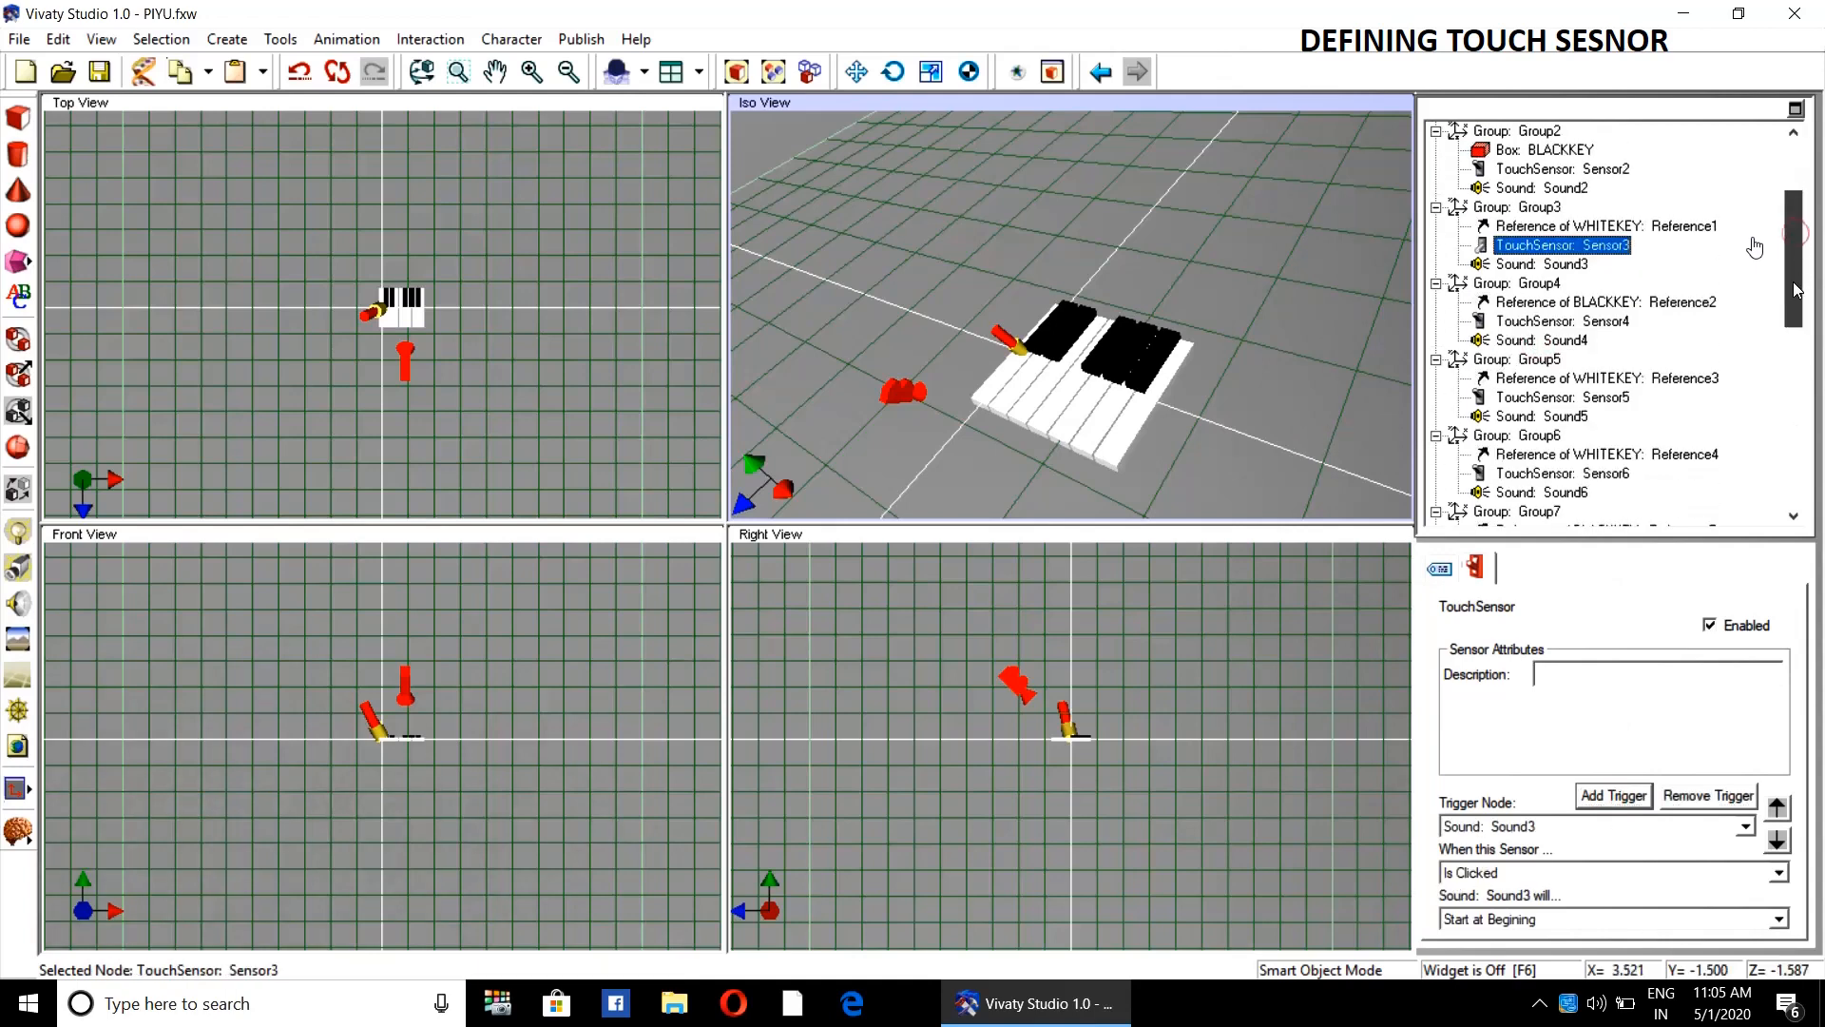
{"action": "left_click", "coordinate": [1597, 806]}
{"action": "left_click", "coordinate": [1564, 321]}
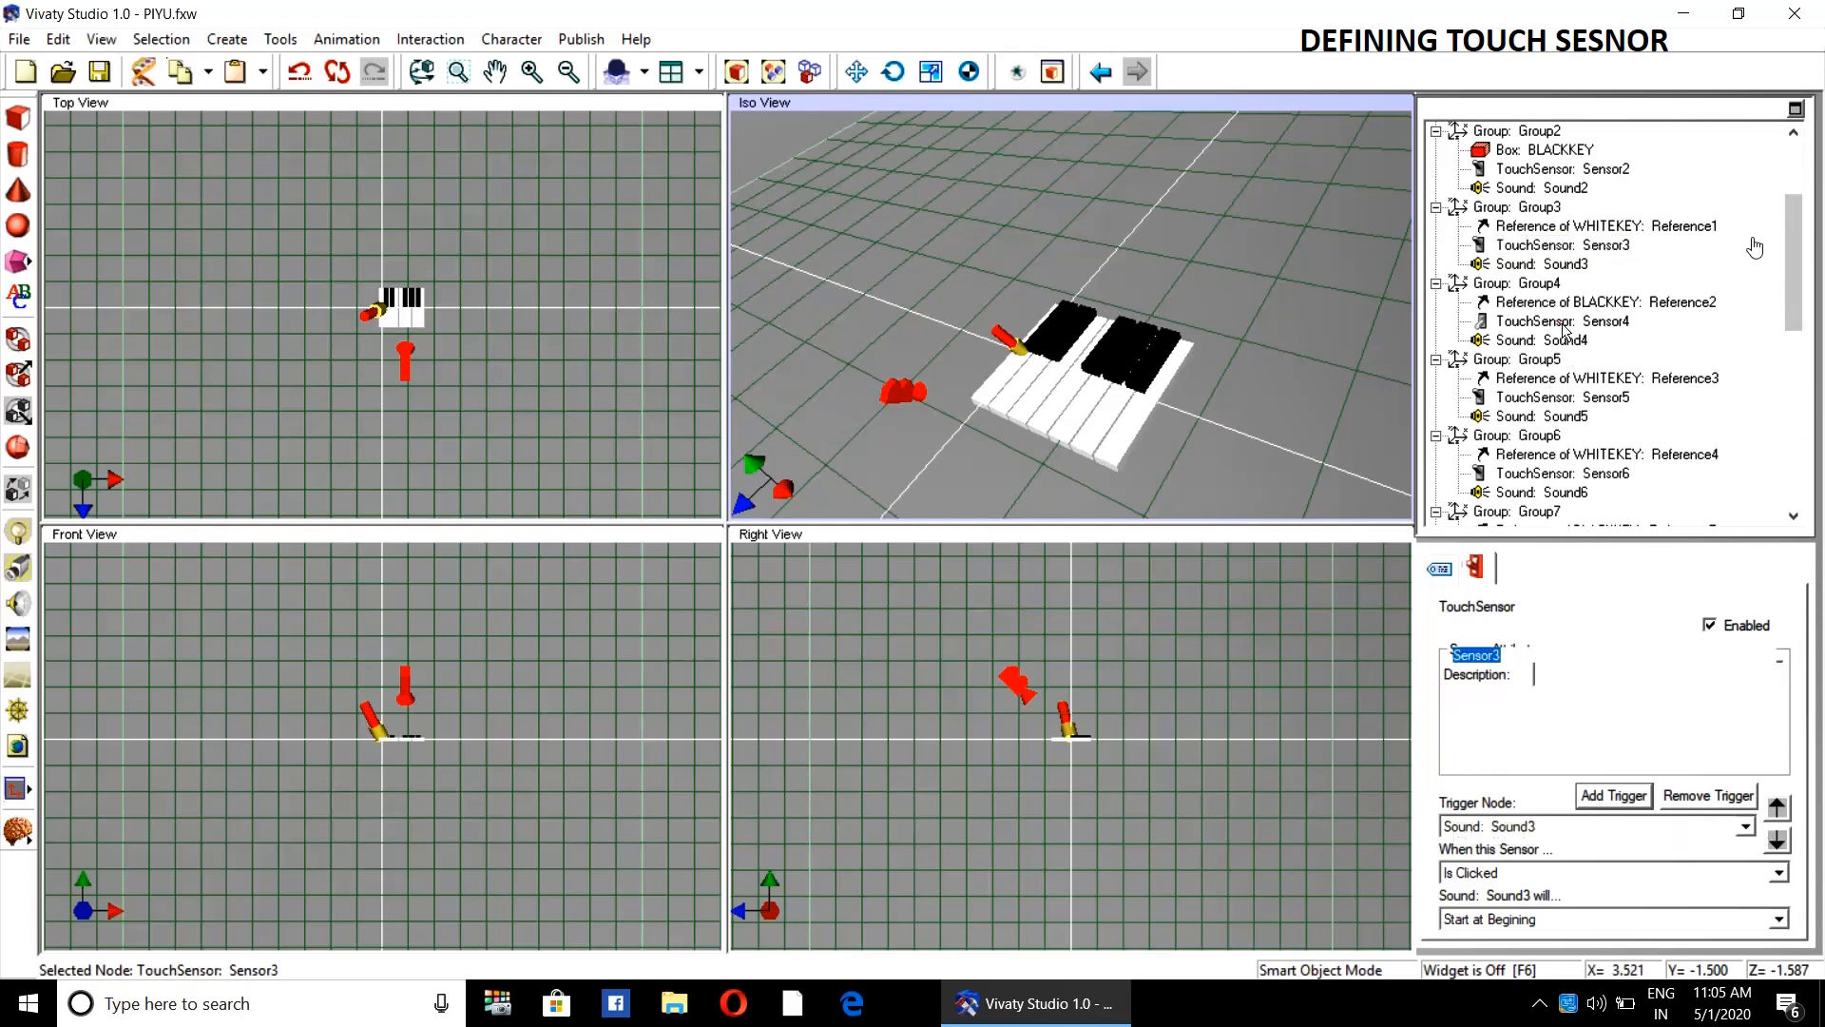
{"action": "left_click", "coordinate": [1614, 795]}
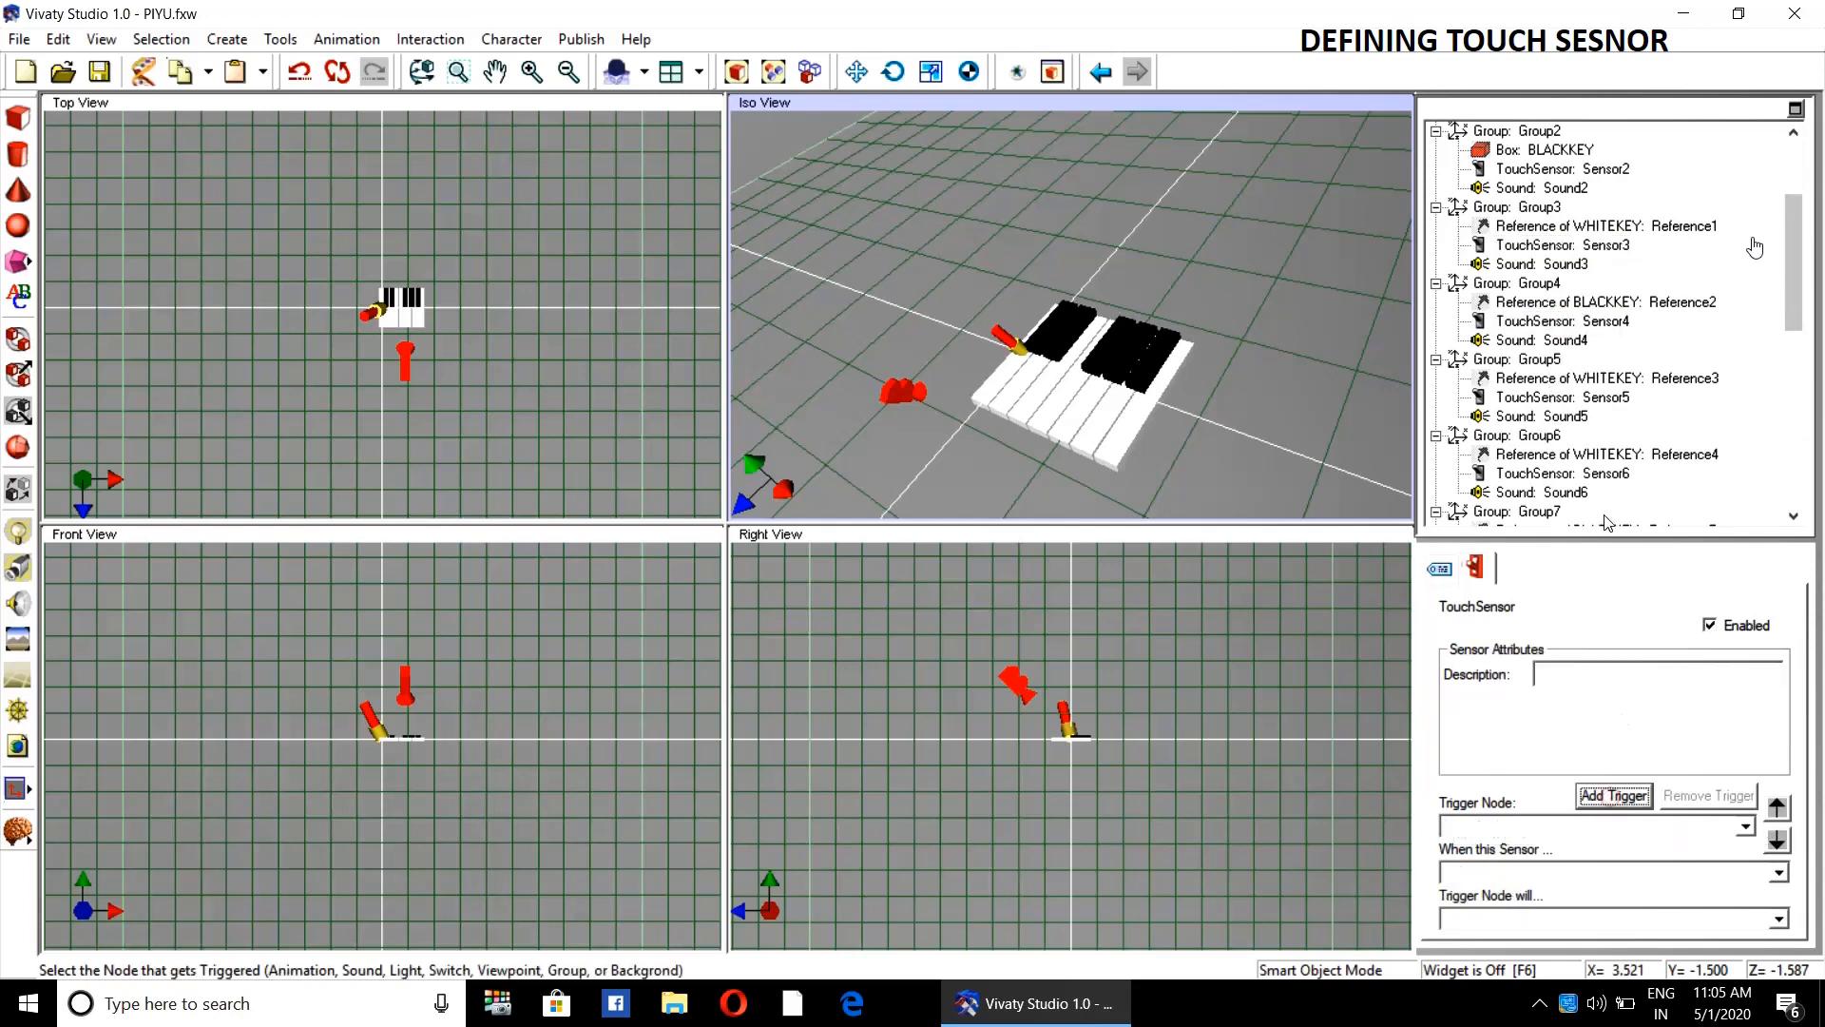
{"action": "left_click", "coordinate": [1519, 340]}
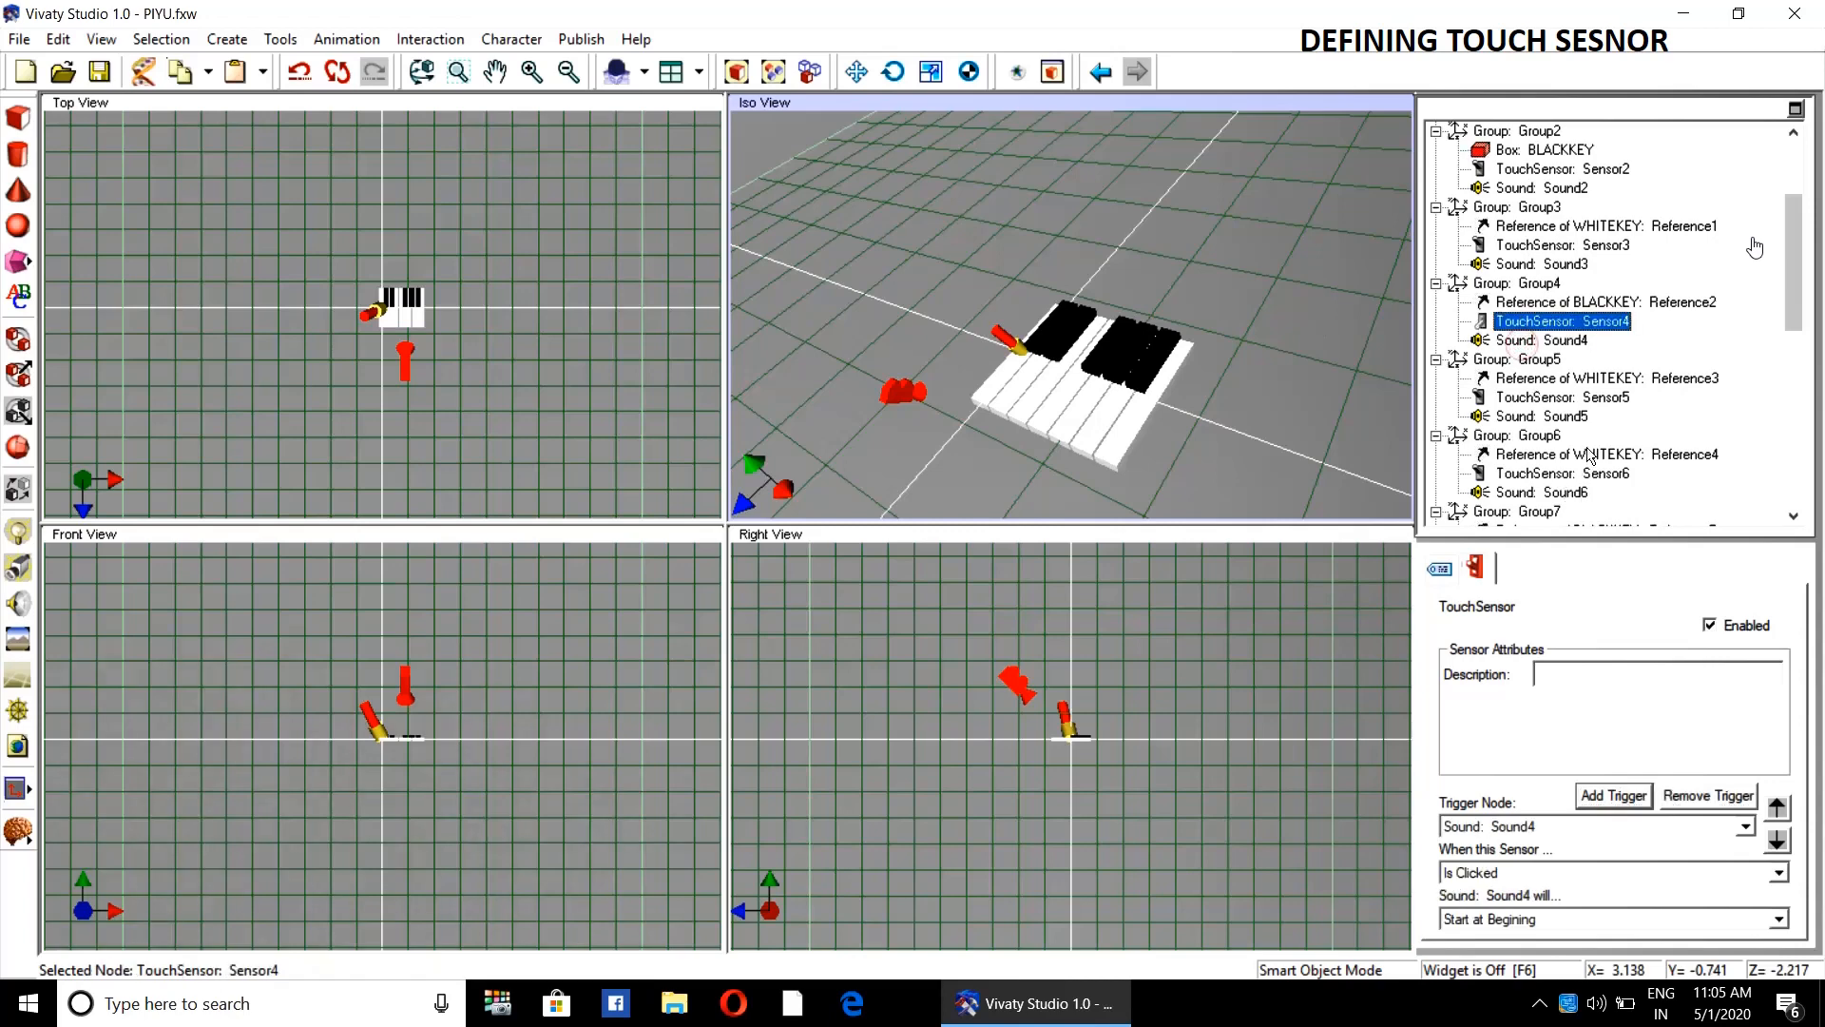
- Add a trigger to touch sensor Sensor5 in Group5 with Sound5 as its trigger node
{"action": "left_click", "coordinate": [1566, 399]}
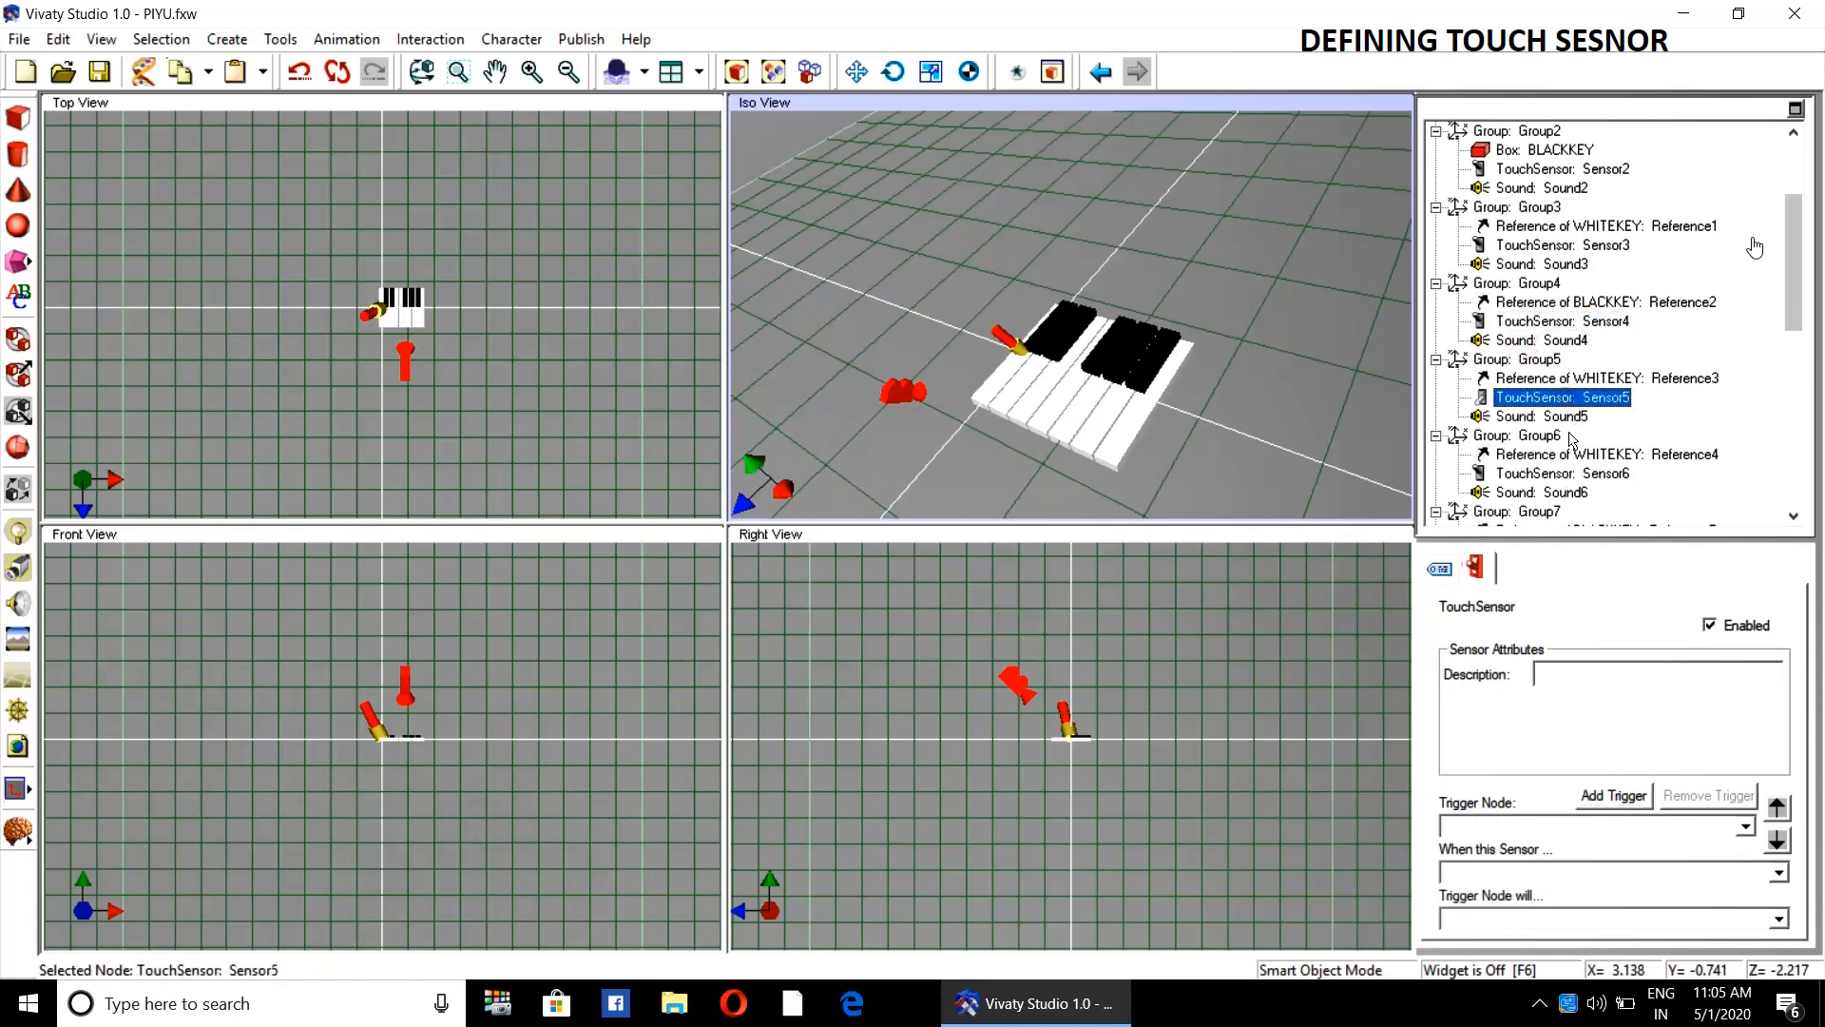
{"action": "left_click", "coordinate": [1614, 794]}
{"action": "left_click", "coordinate": [1566, 416]}
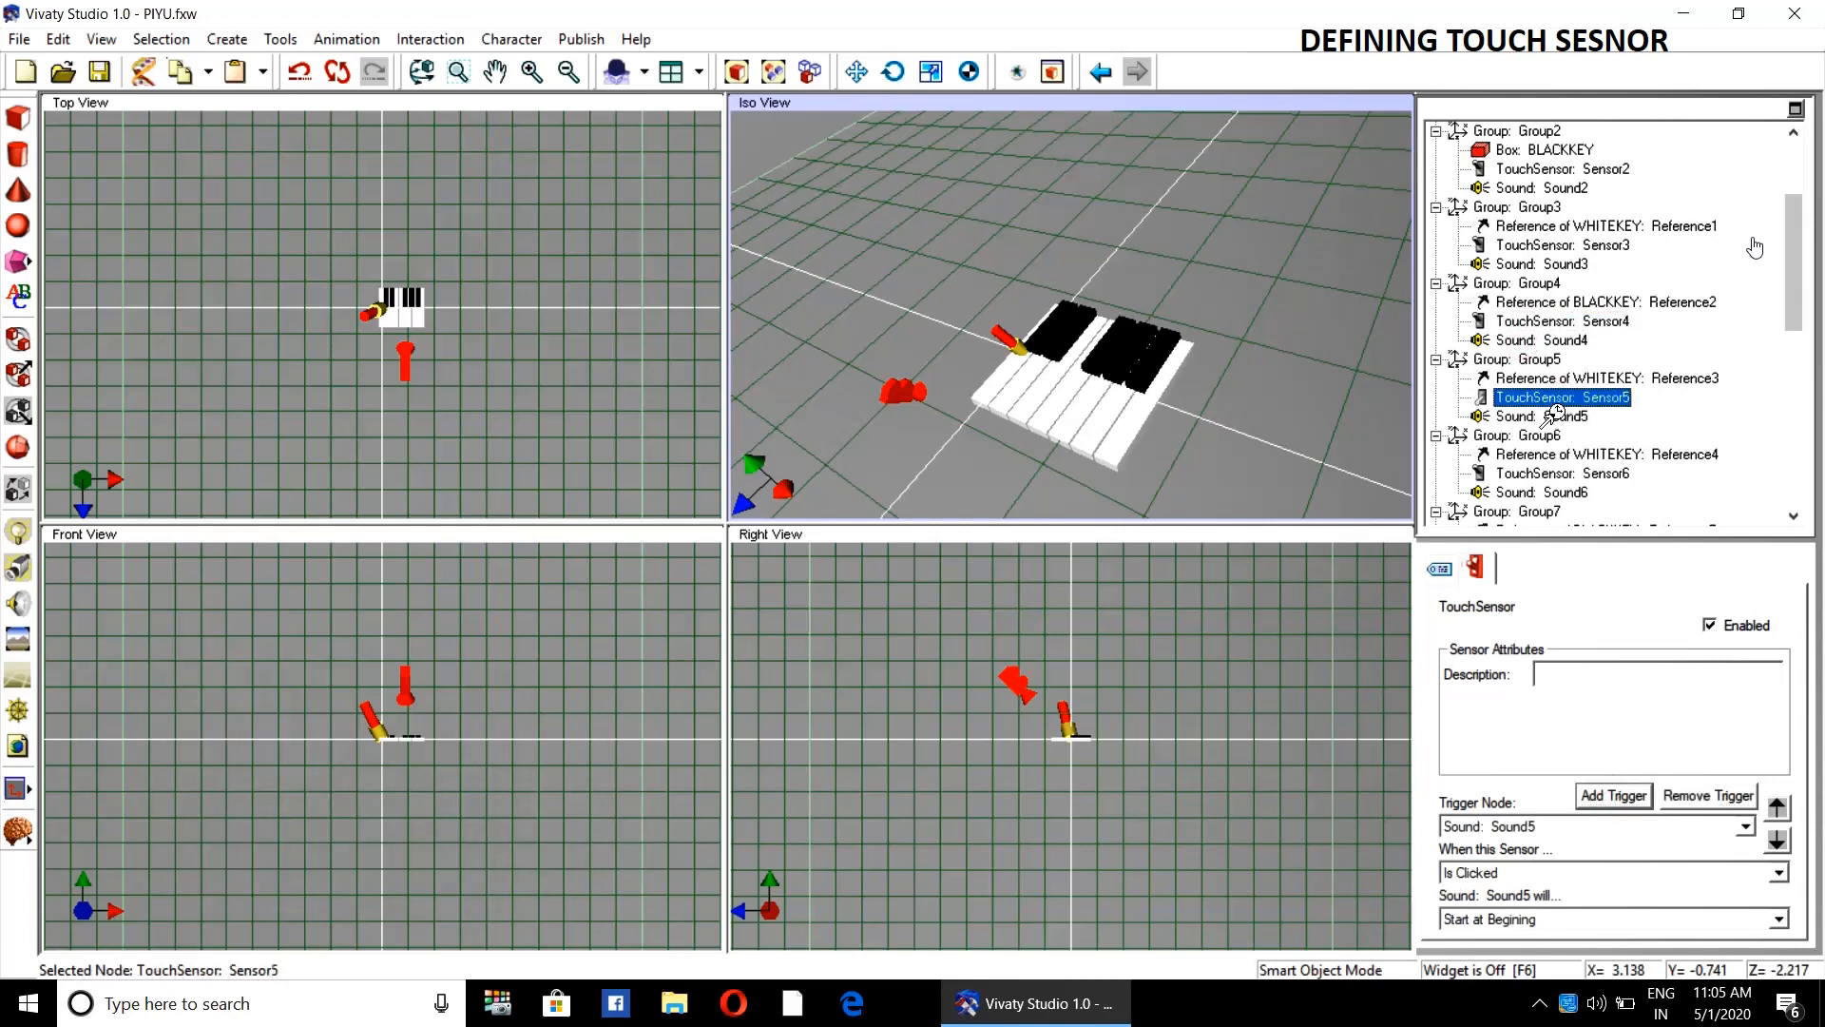
- Add a trigger to touch sensor Sensor6 in Group6 with Sound6 as its trigger node
{"action": "scroll", "coordinate": [1616, 399], "scroll_direction": "down", "scroll_amount": 2}
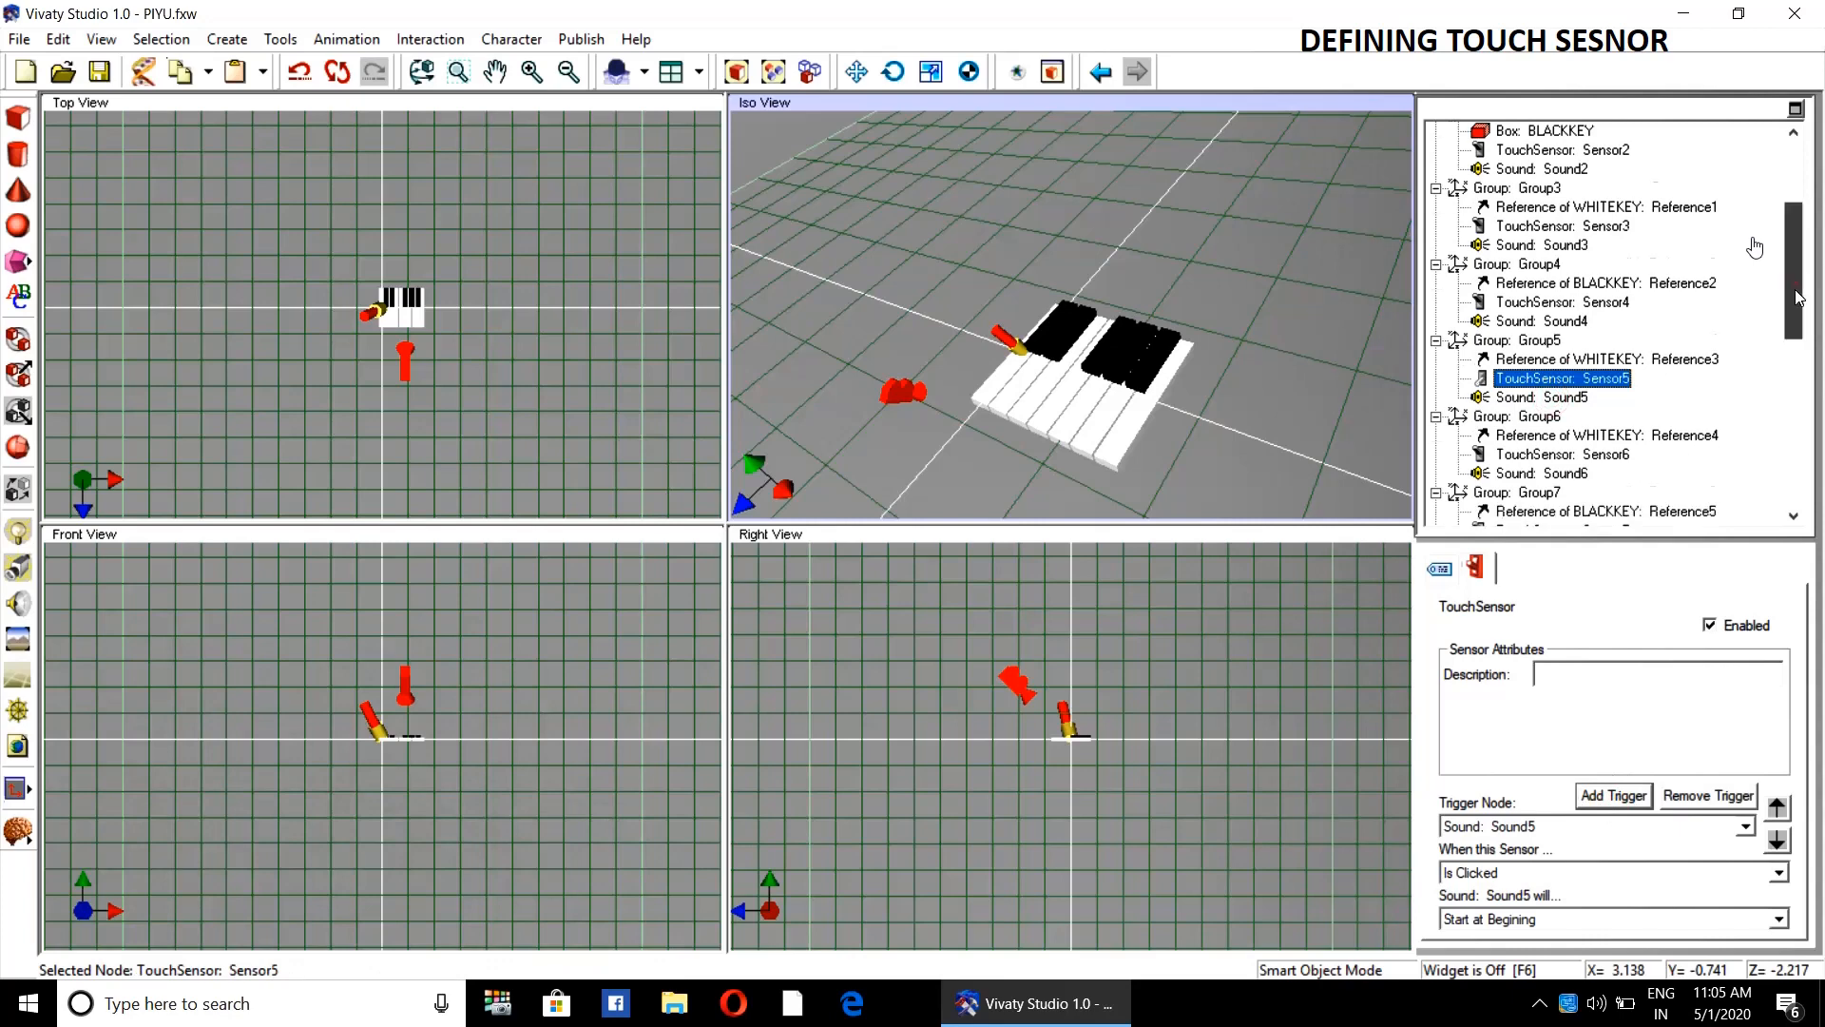
{"action": "left_click", "coordinate": [1590, 362]}
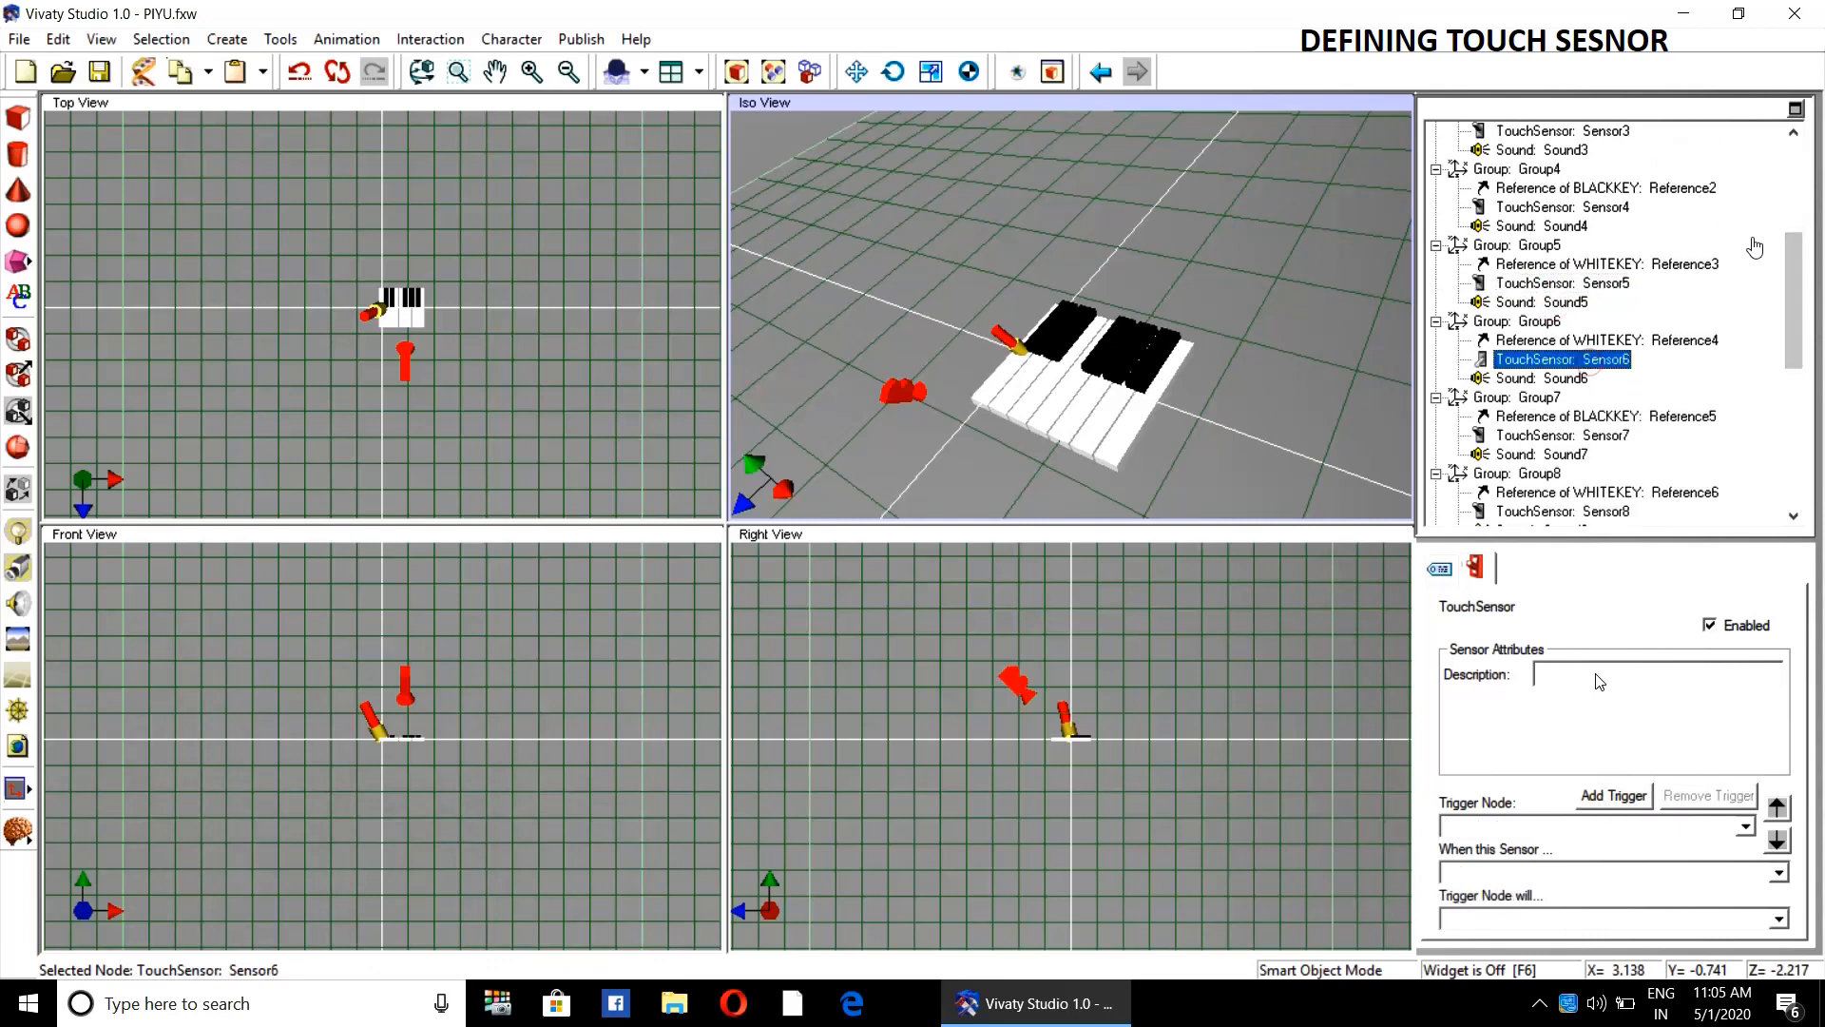
{"action": "left_click", "coordinate": [1614, 794]}
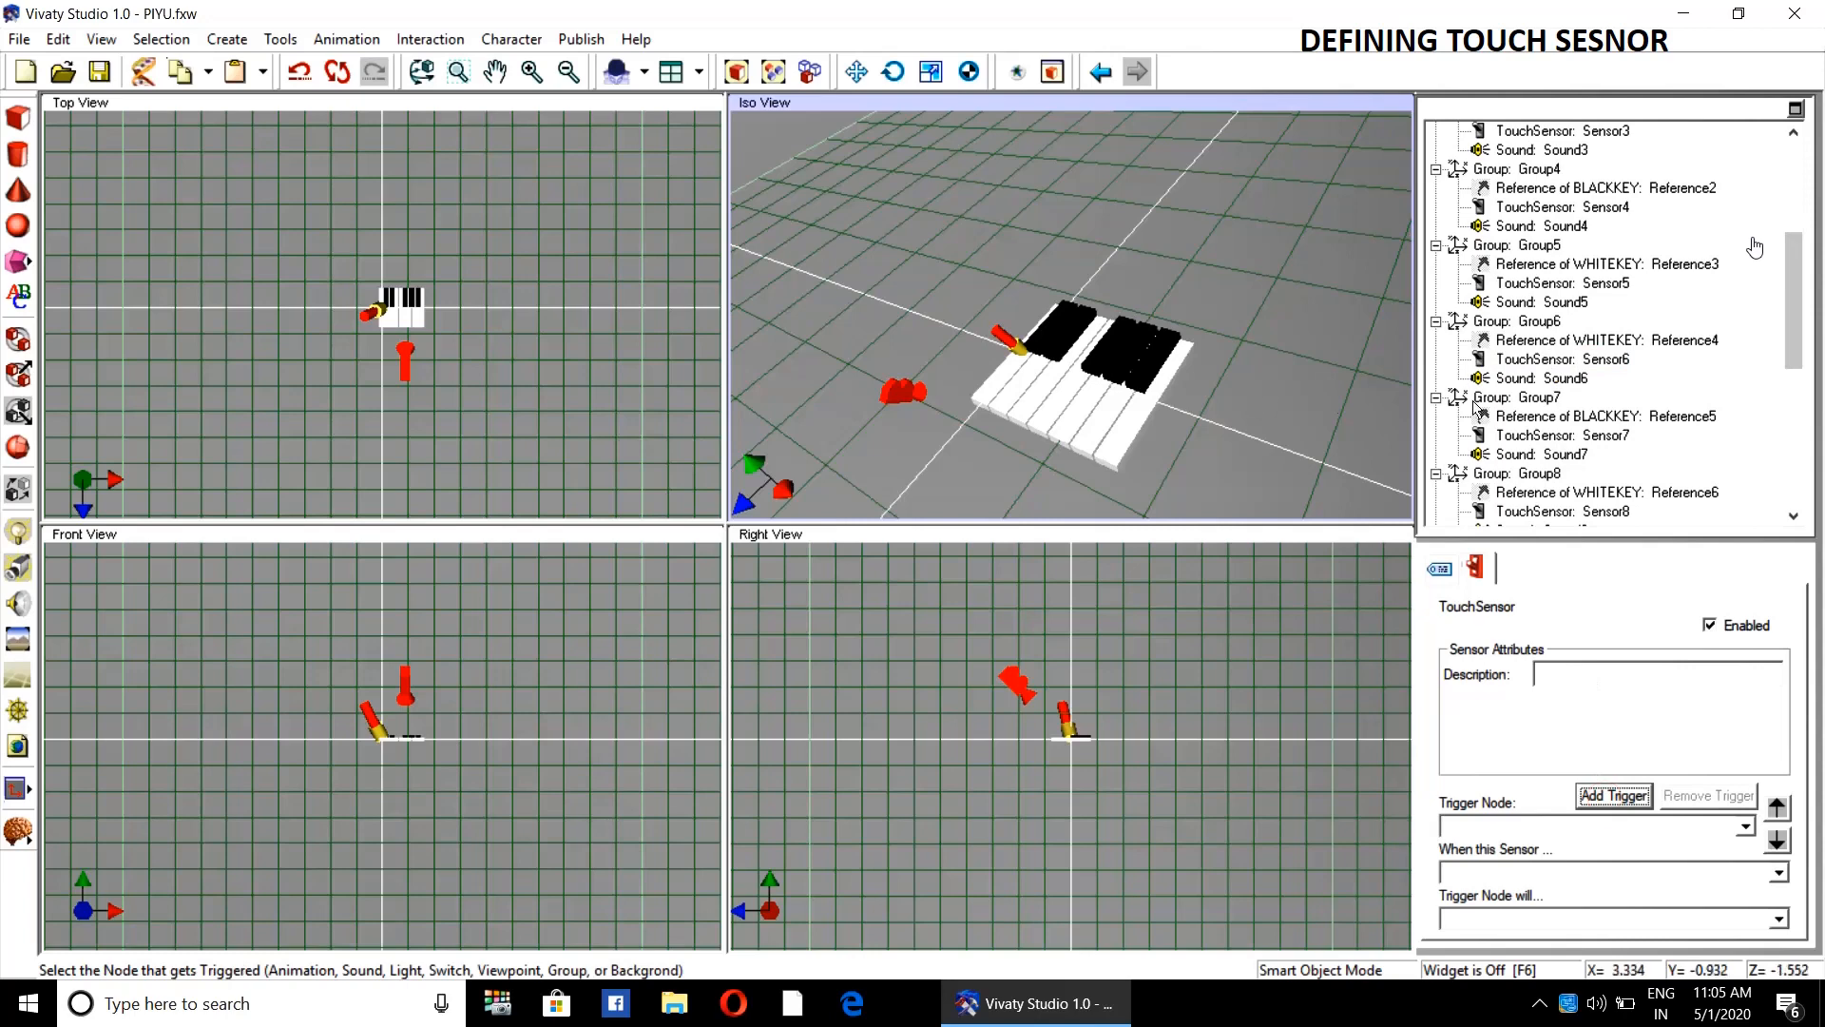
{"action": "left_click", "coordinate": [1512, 378]}
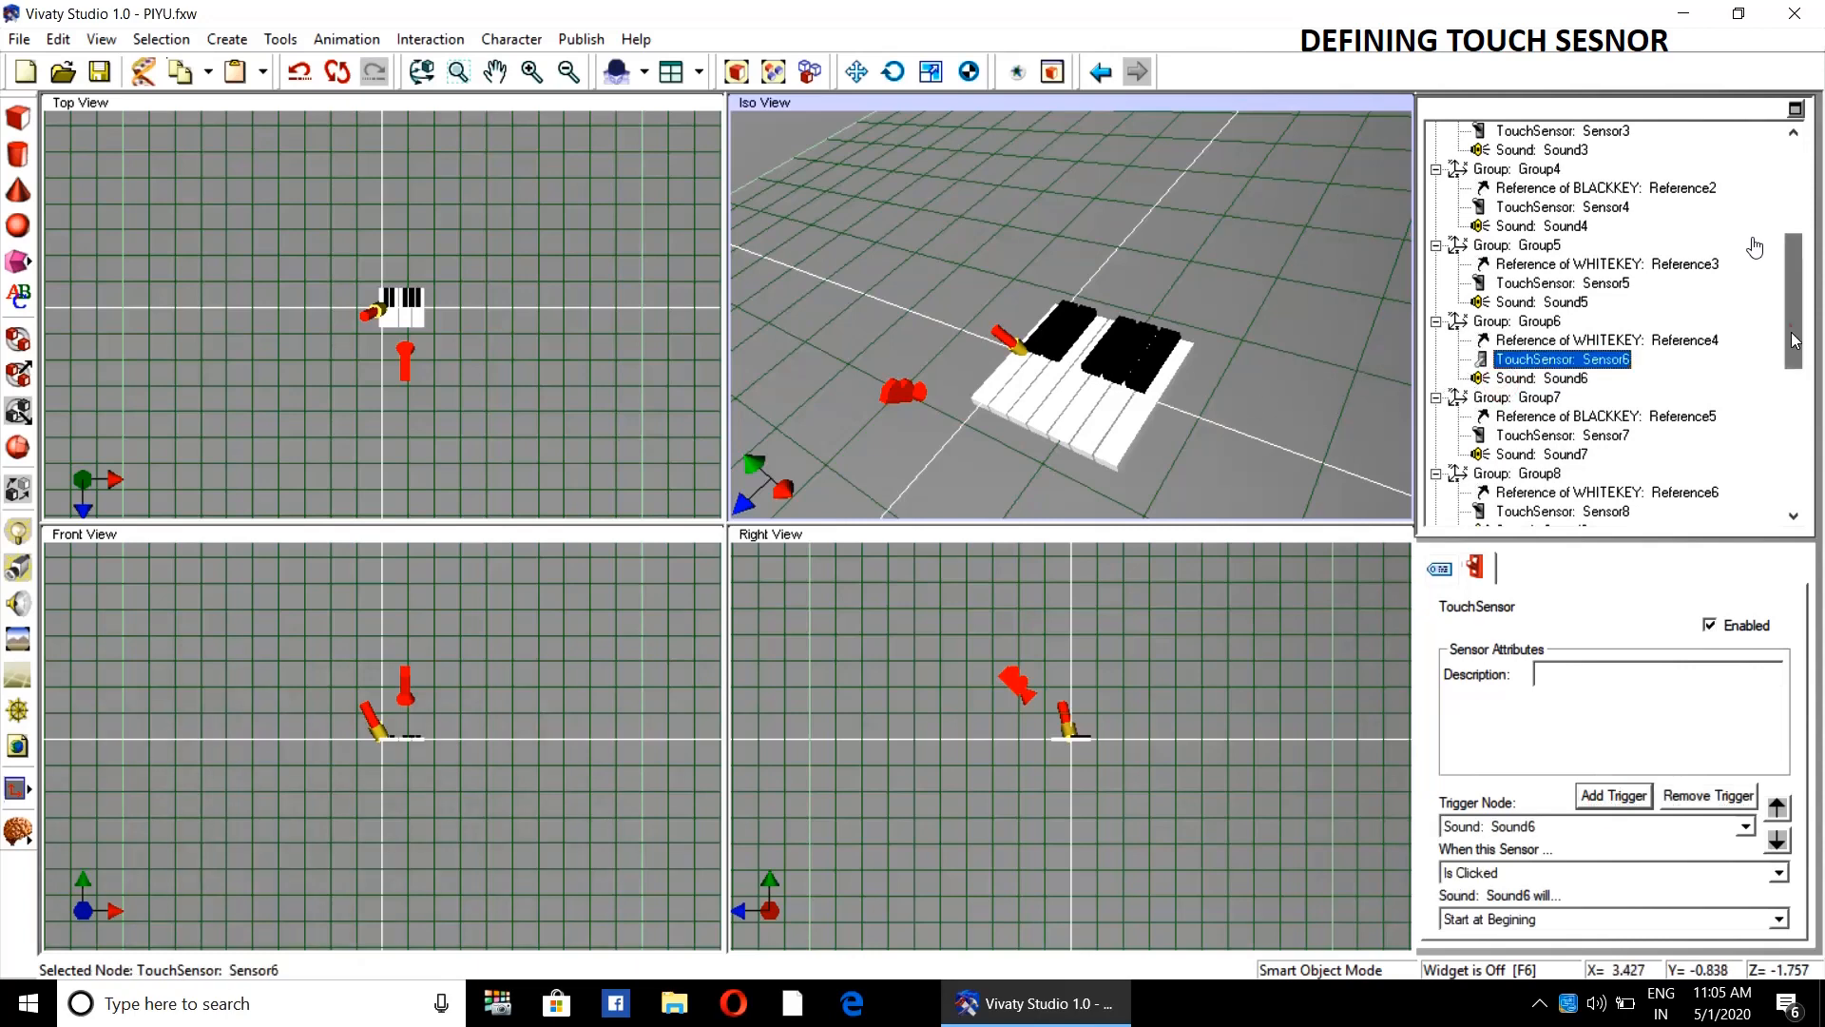
- Add a trigger to touch sensor Sensor7 in Group7 with Sound7 as its trigger node
{"action": "left_click_drag", "start_coordinate": [1790, 328], "coordinate": [1794, 363]}
{"action": "left_click", "coordinate": [1597, 340]}
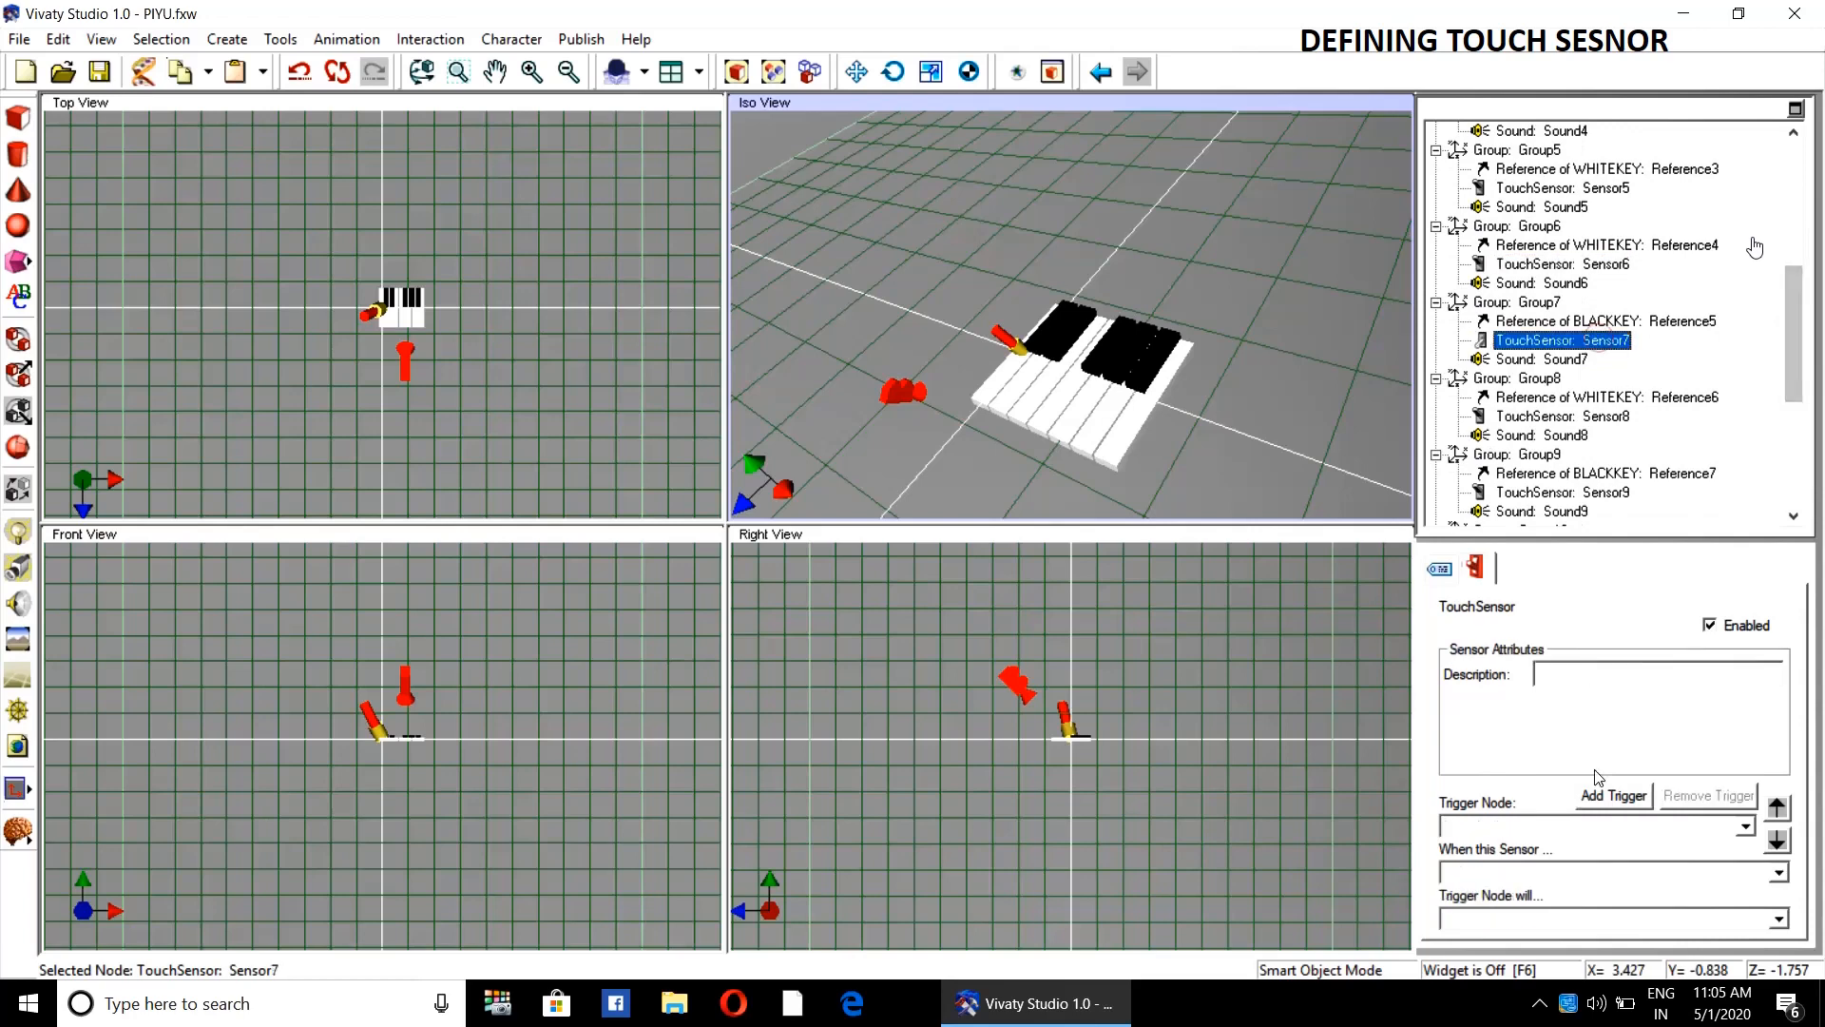
{"action": "left_click", "coordinate": [1613, 796]}
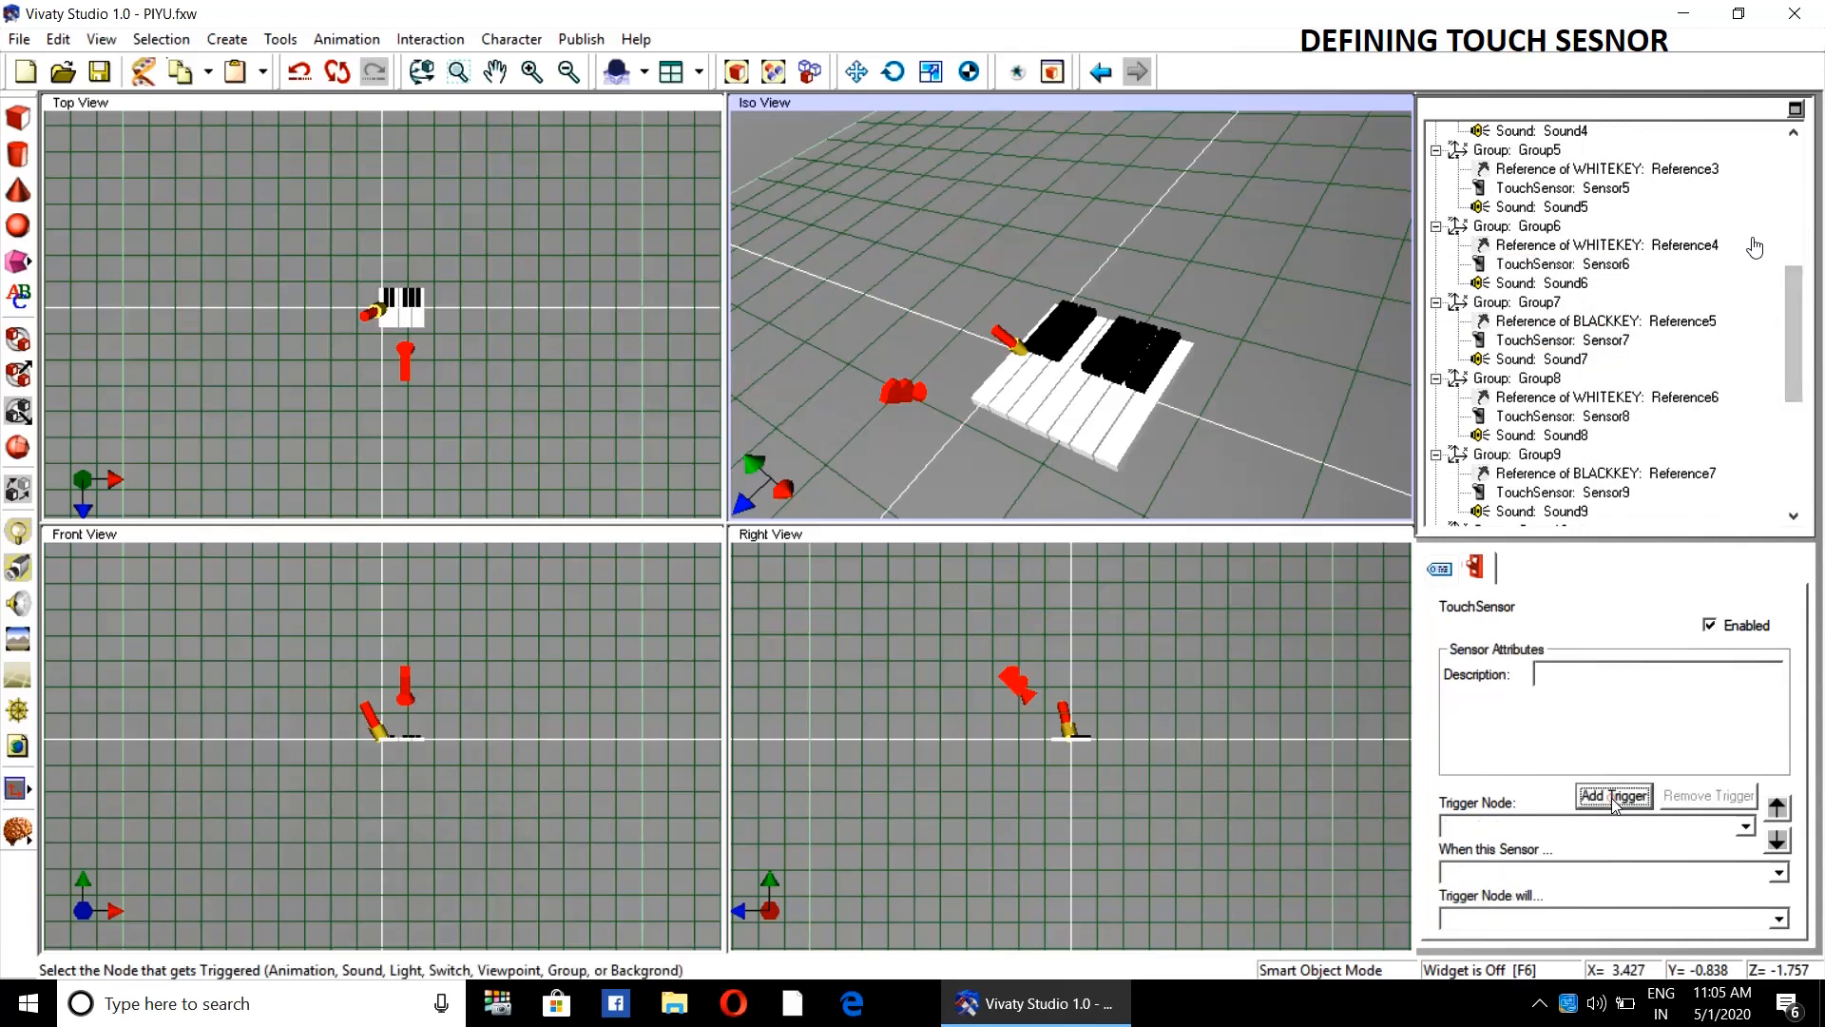
{"action": "left_click", "coordinate": [1551, 359]}
- Try to add a trigger to touch sensor Sensor8 in Group8 with Sound8 as its trigger node
{"action": "left_click_drag", "start_coordinate": [1792, 283], "coordinate": [1792, 313]}
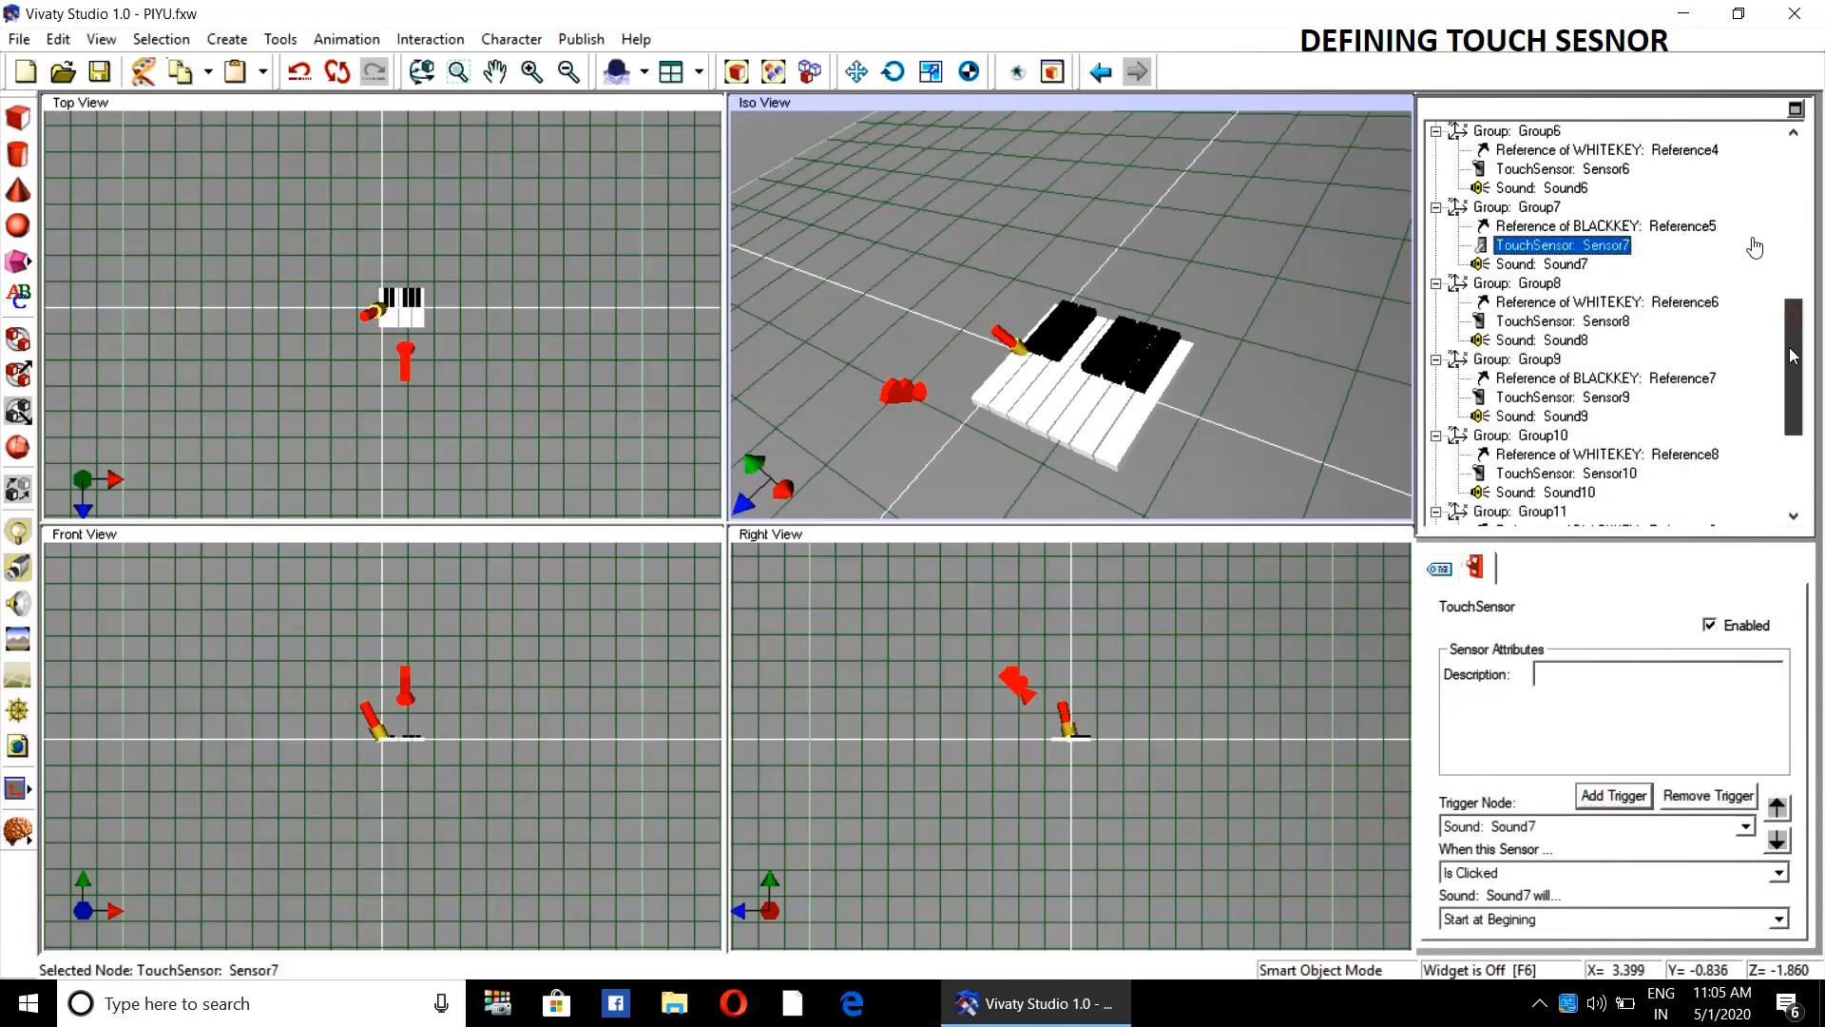
{"action": "left_click", "coordinate": [1573, 324]}
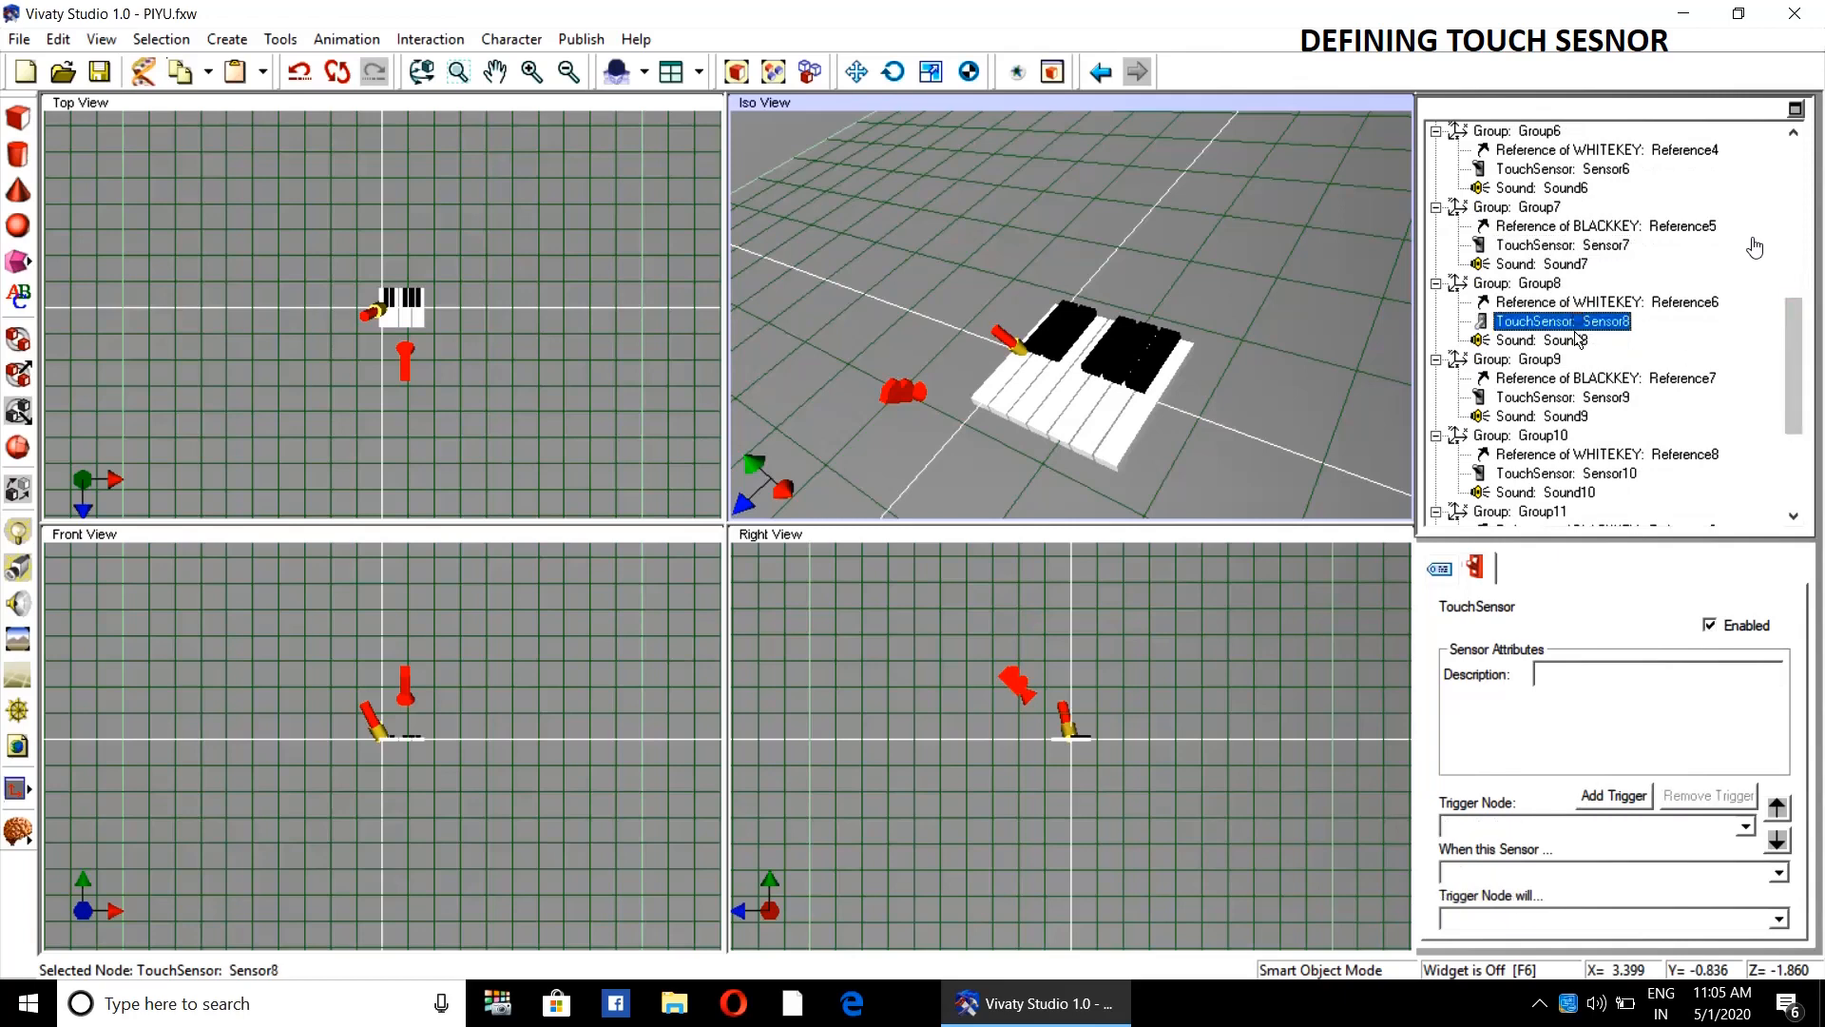
{"action": "left_click", "coordinate": [1609, 797]}
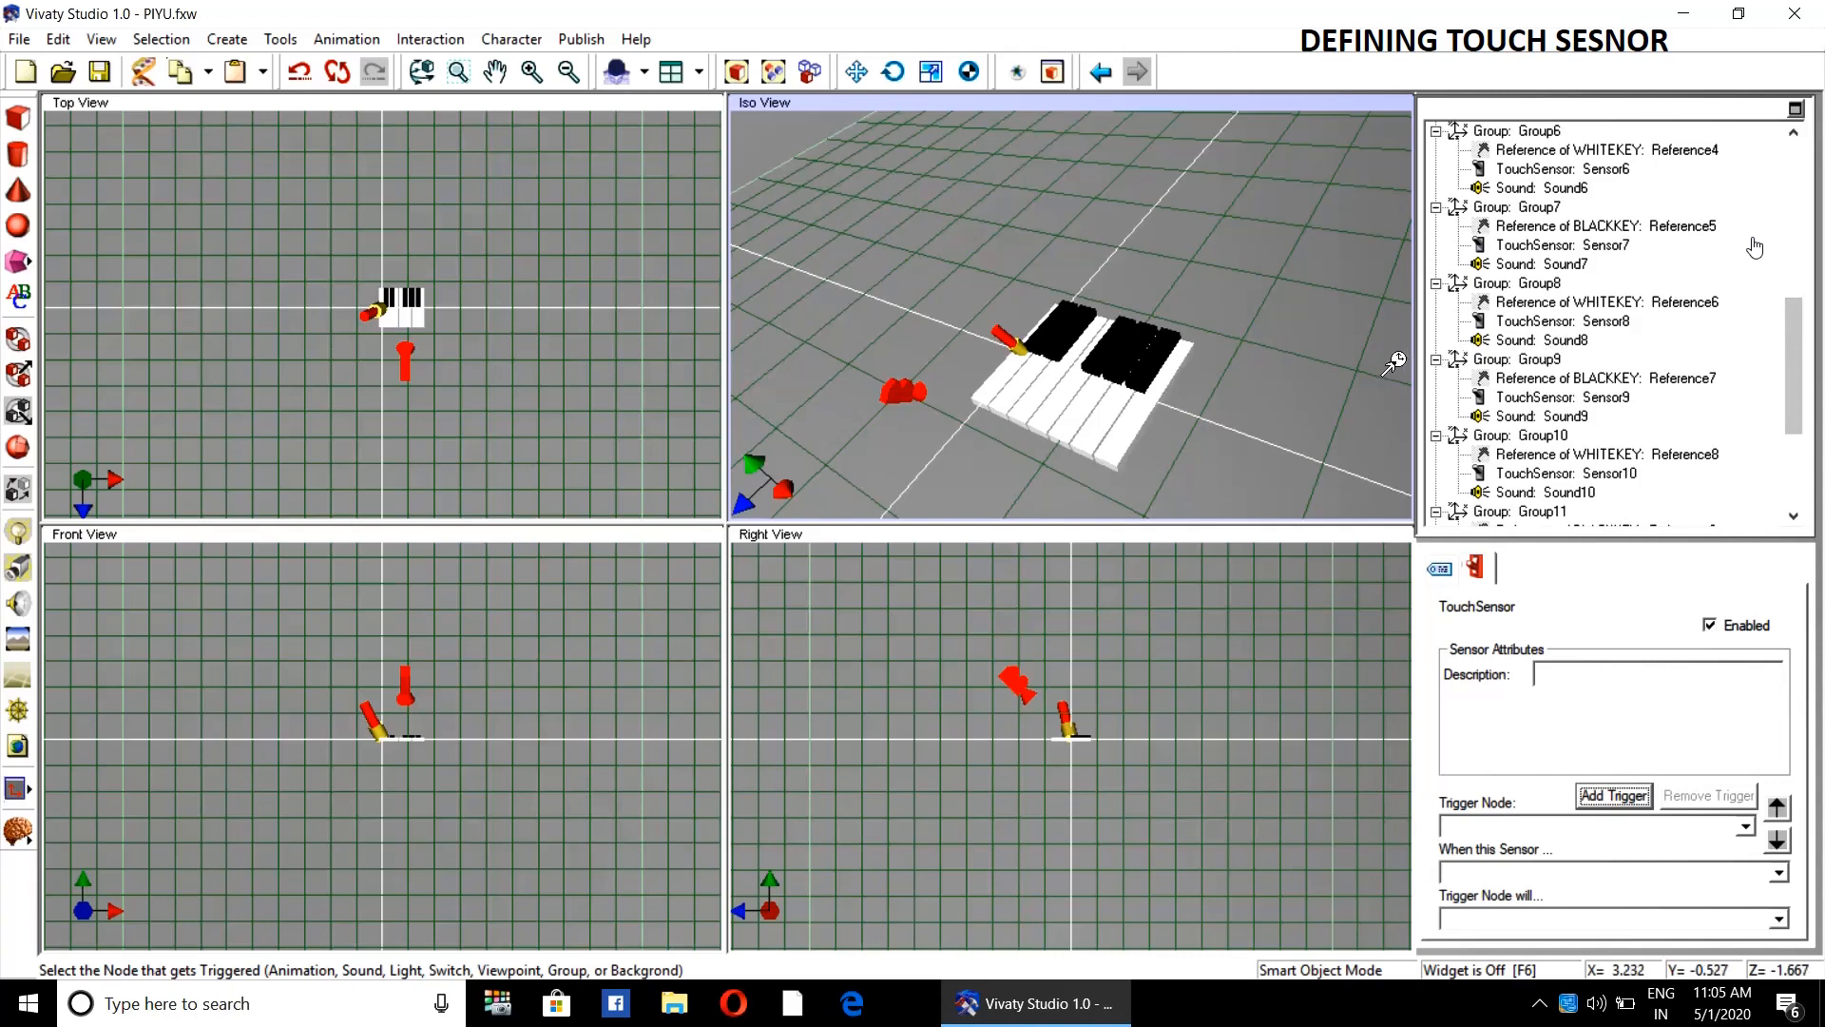
{"action": "left_click", "coordinate": [1373, 409]}
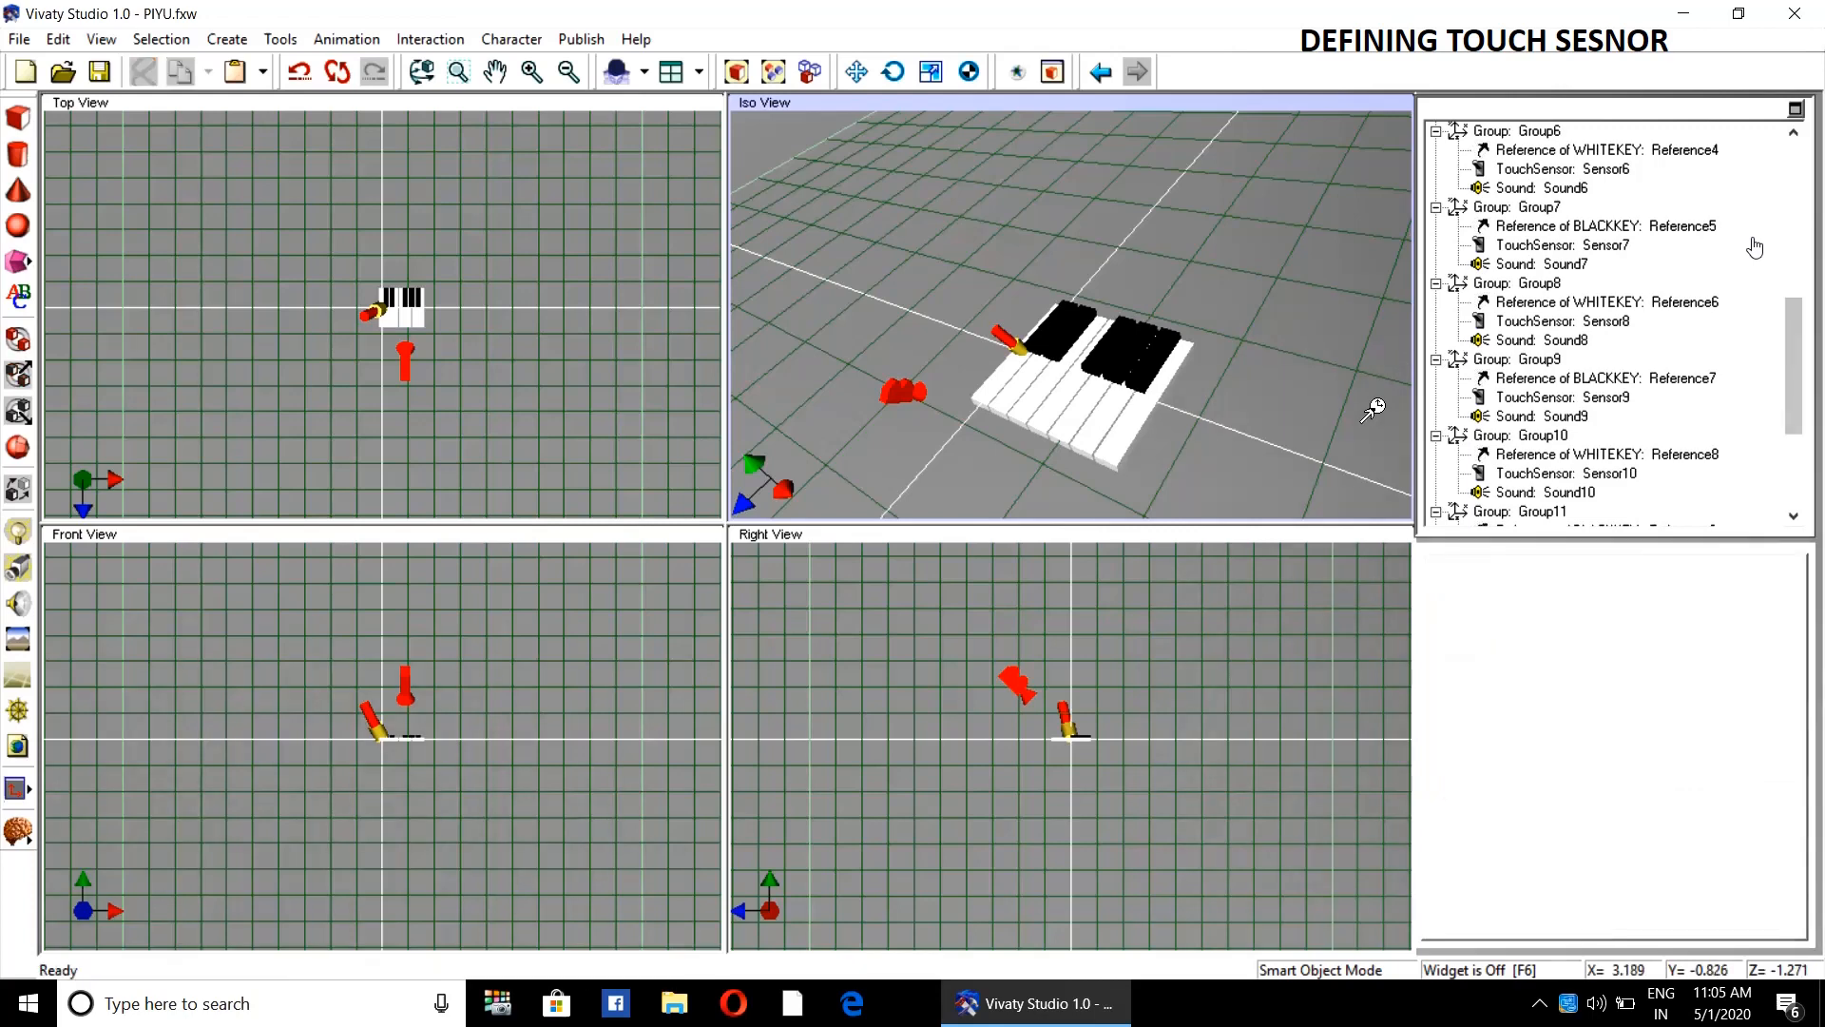
{"action": "left_click", "coordinate": [1562, 344]}
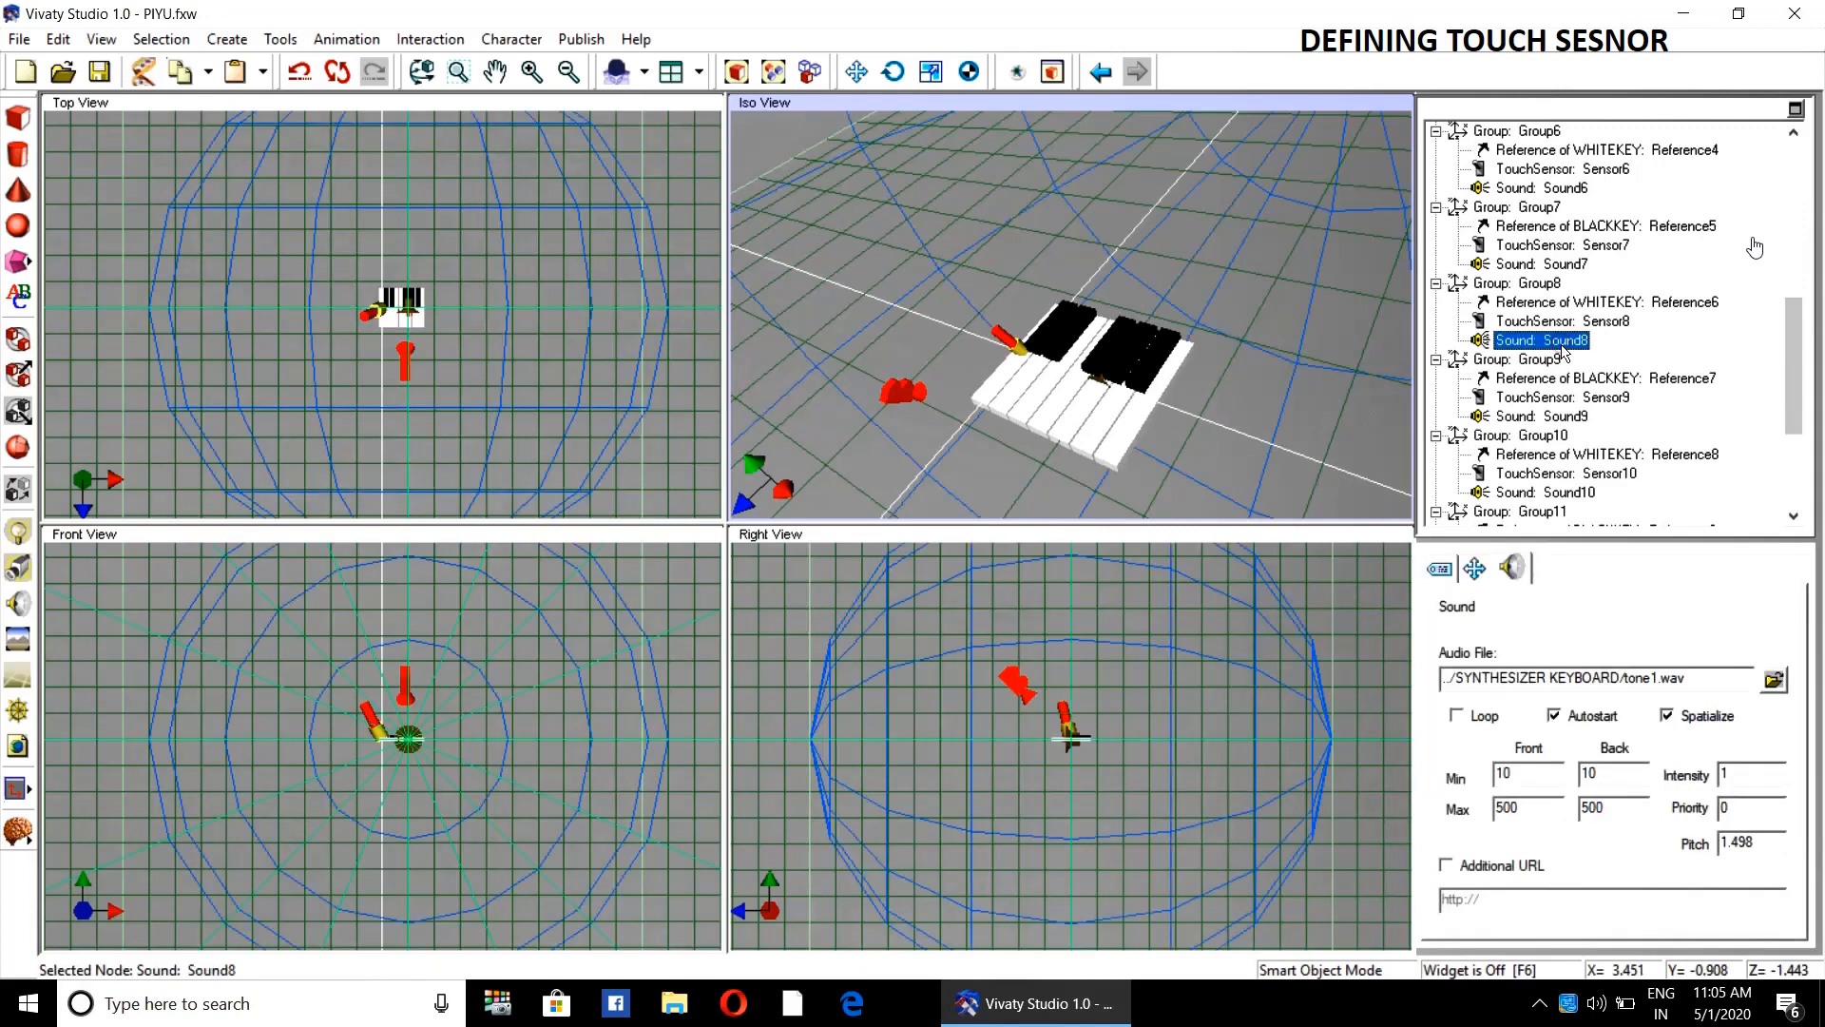
- Add a trigger to touch sensor Sensor9 in Group9 with Sound9 as its trigger node
{"action": "left_click", "coordinate": [1561, 400]}
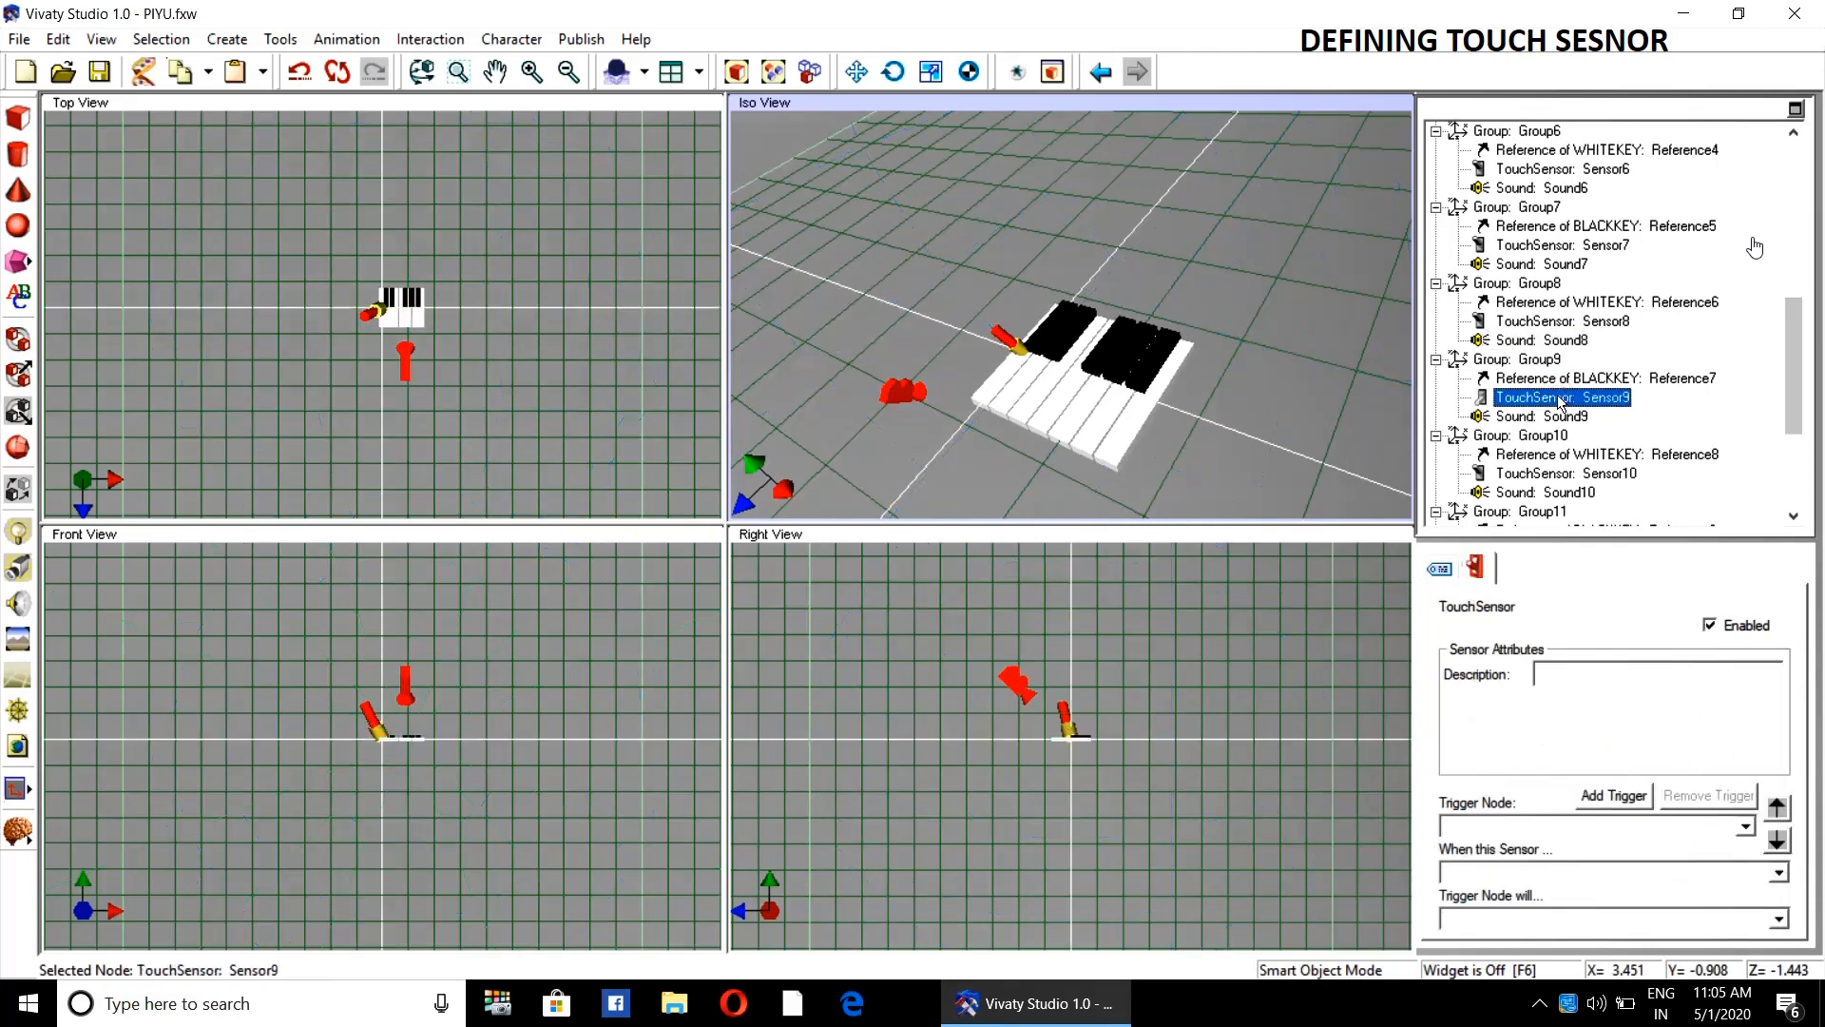
{"action": "left_click", "coordinate": [1628, 795]}
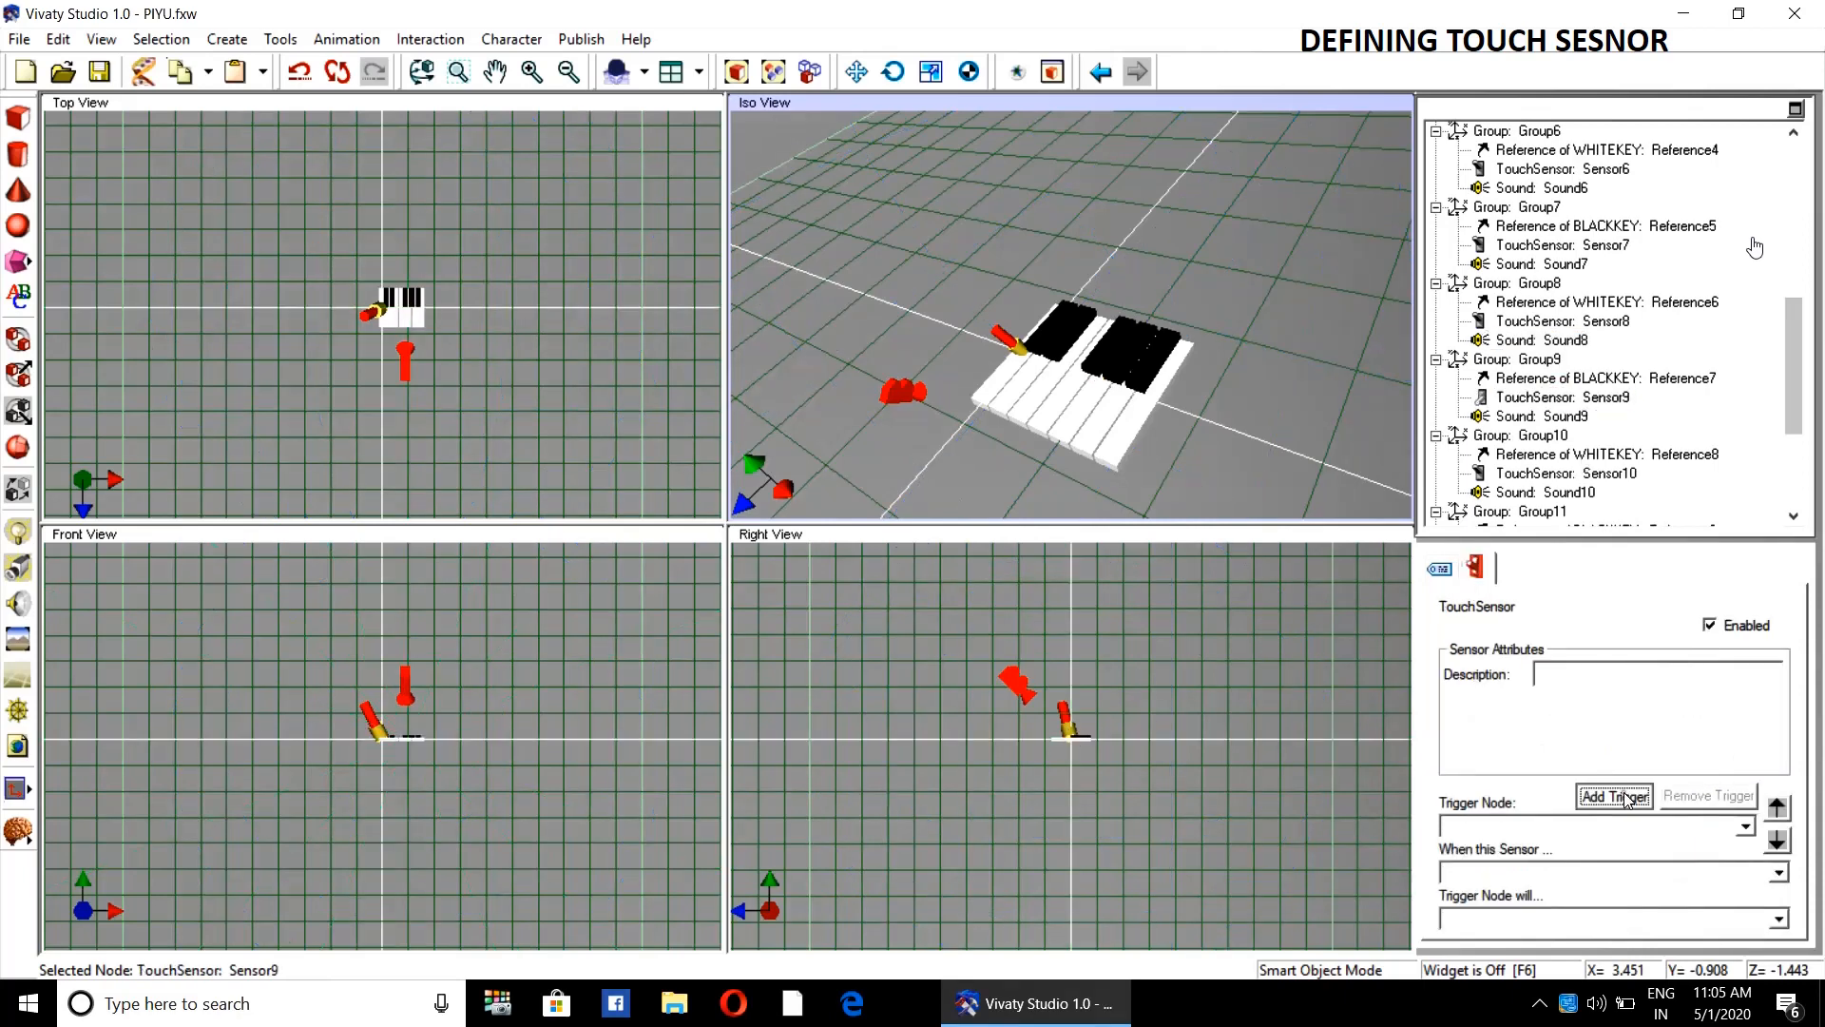
{"action": "left_click", "coordinate": [1540, 415]}
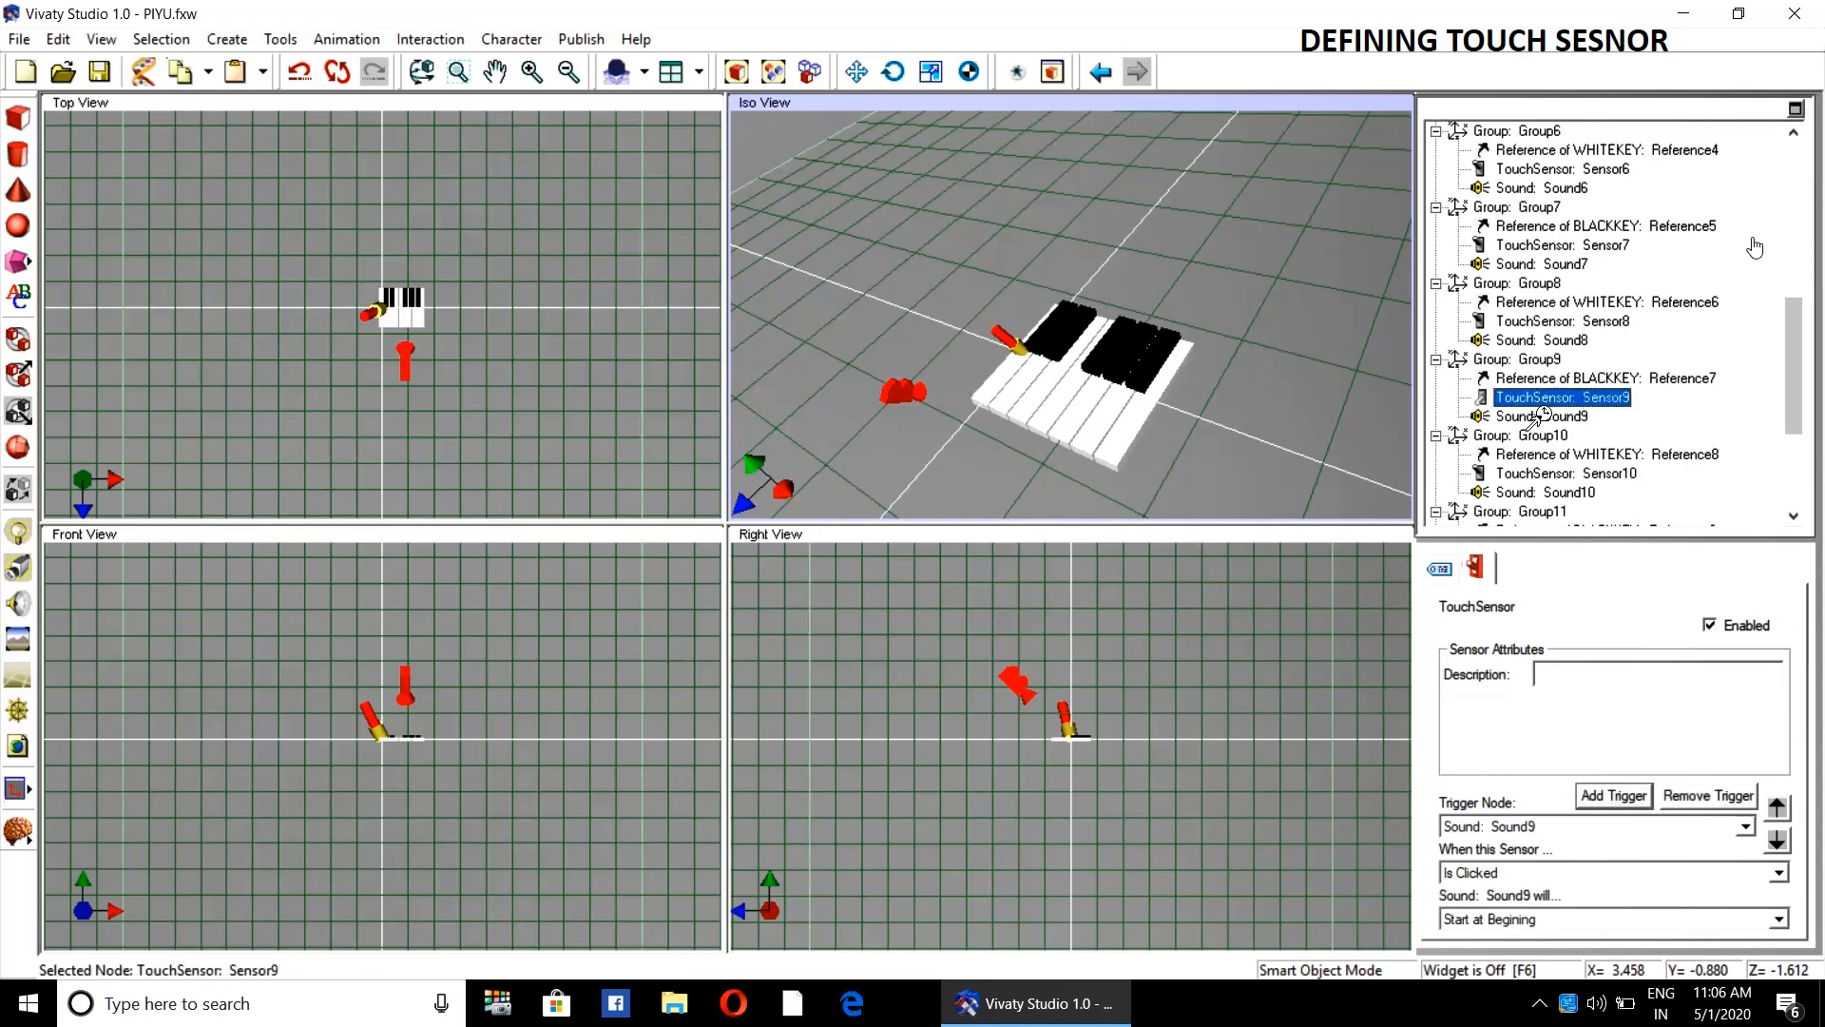
- Add a trigger to touch sensor Sensor10 in Group10 with Sound10 as its trigger node
{"action": "left_click_drag", "start_coordinate": [1803, 359], "coordinate": [1803, 409]}
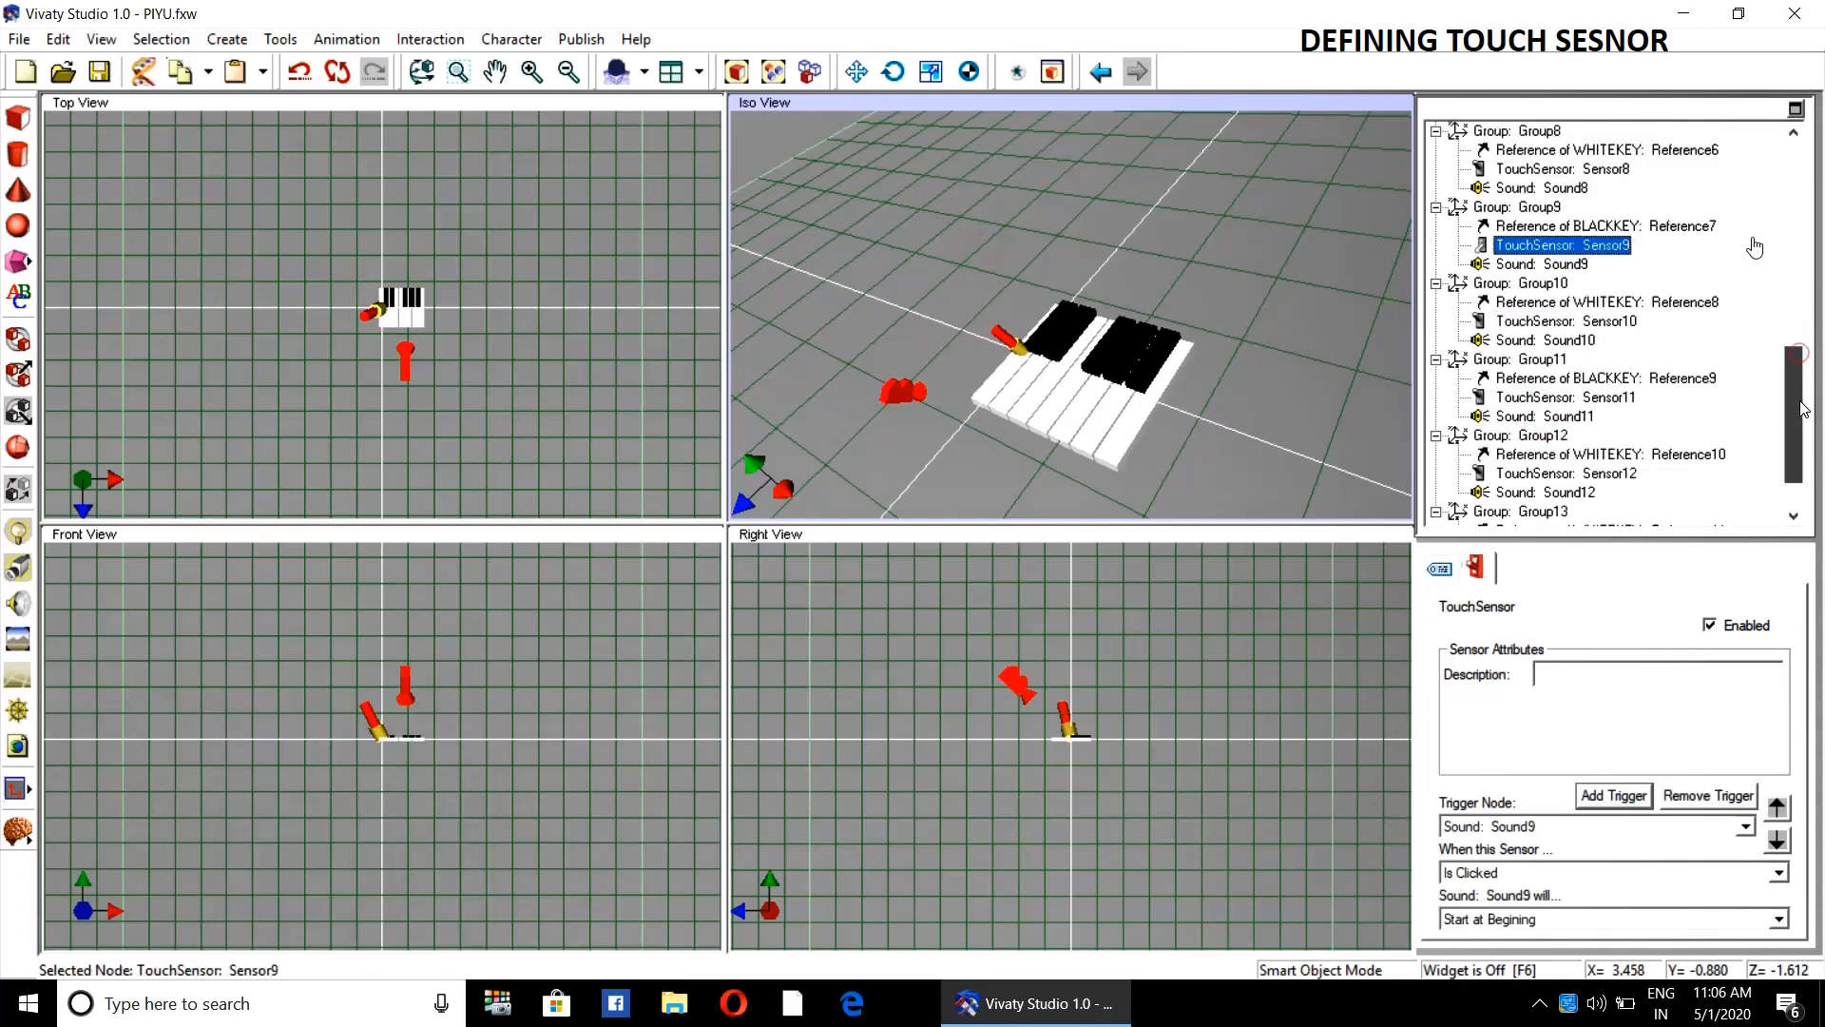
{"action": "left_click", "coordinate": [1583, 322]}
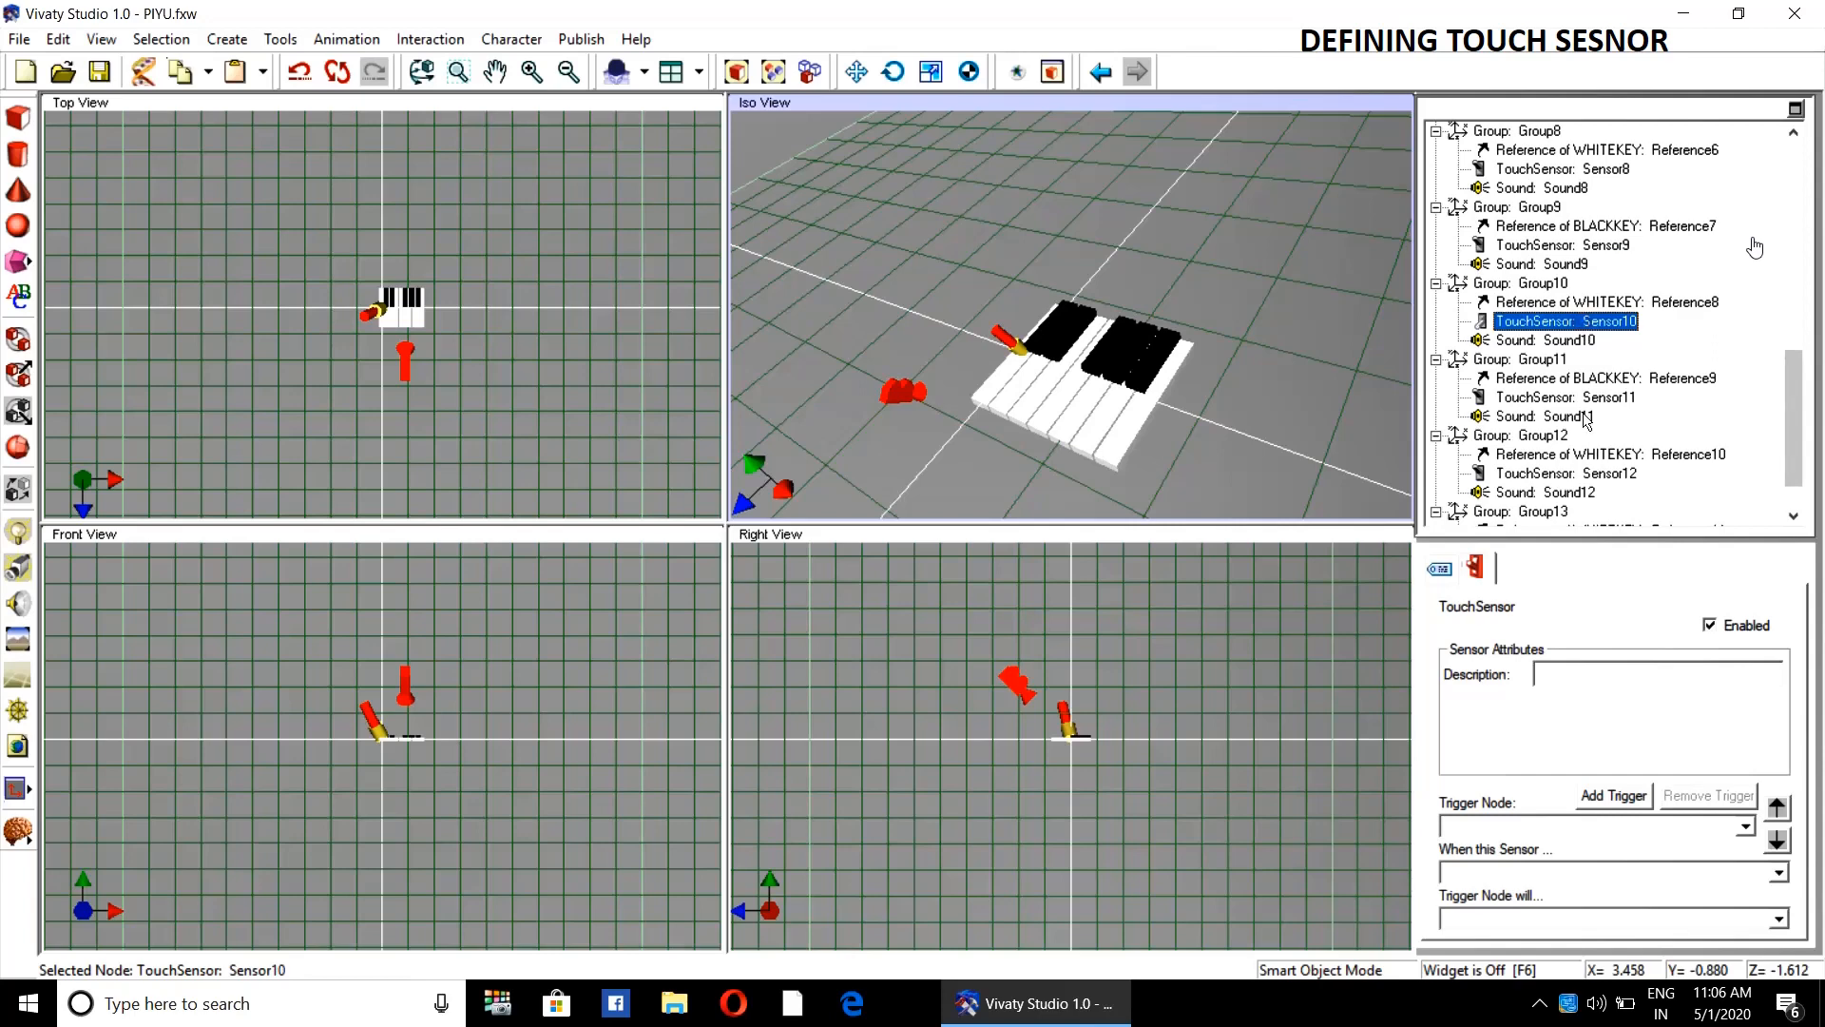
{"action": "left_click", "coordinate": [1613, 804]}
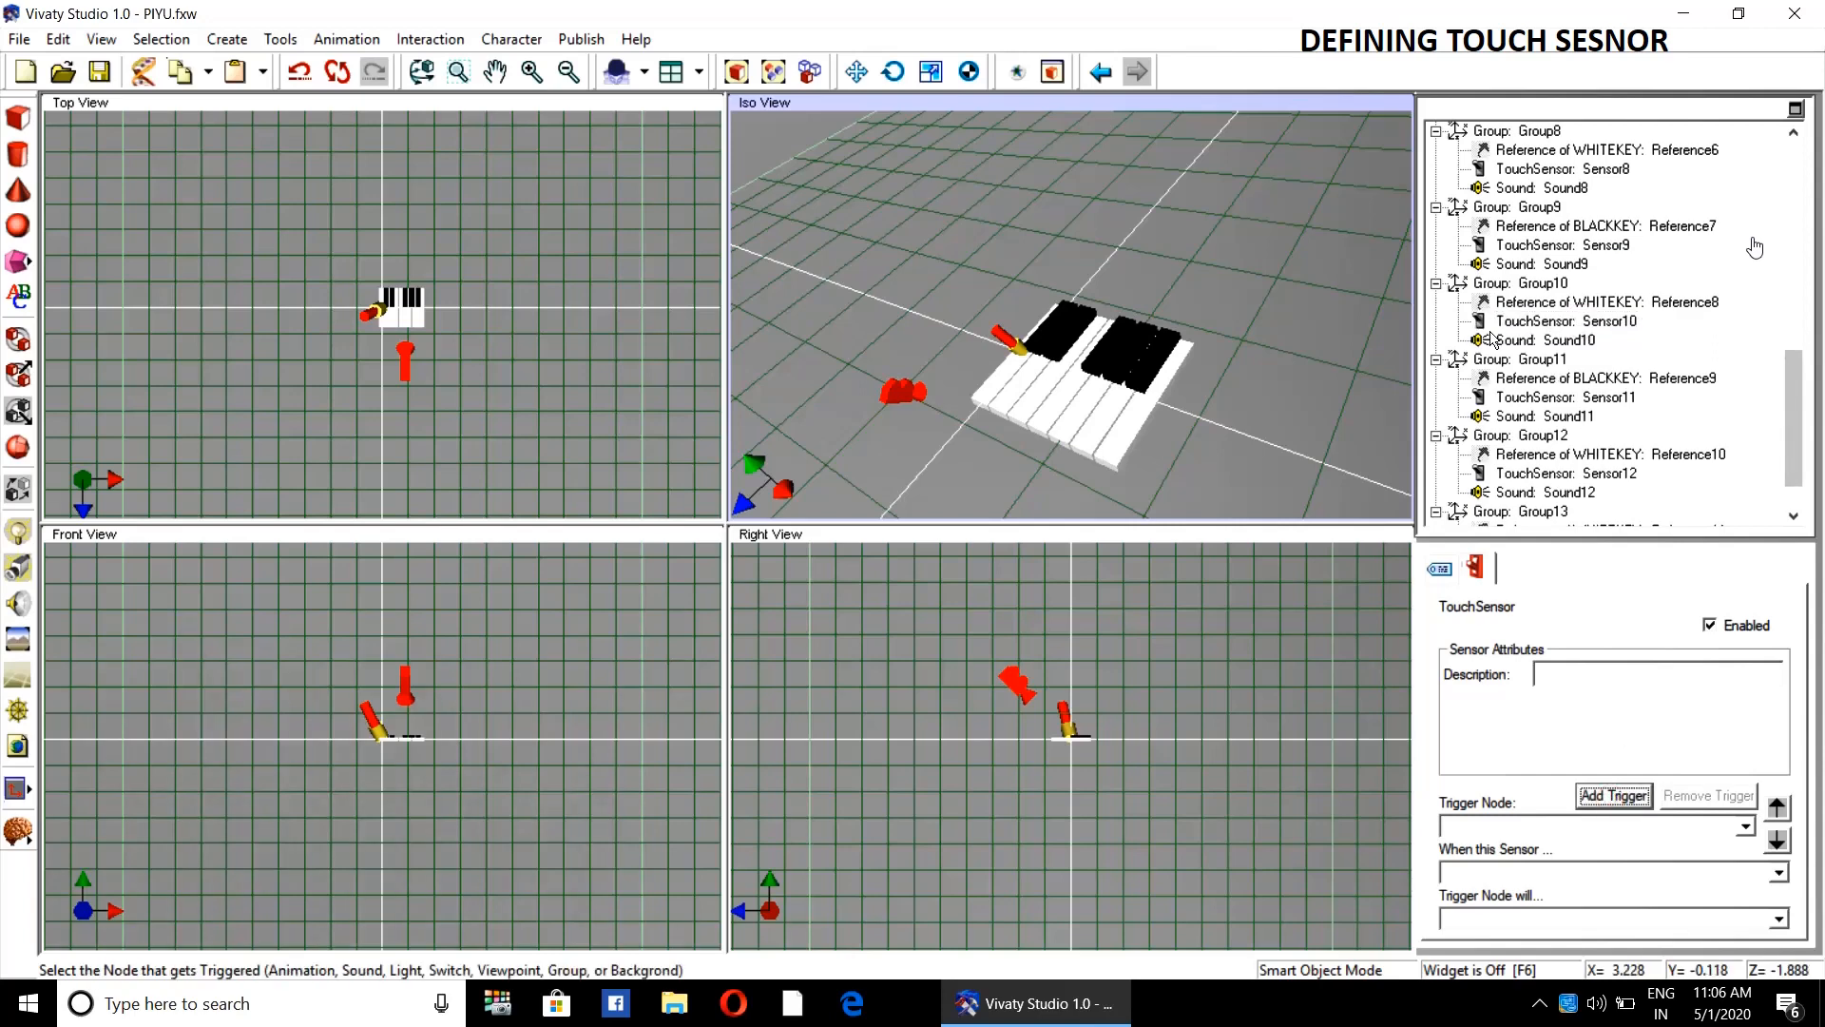
{"action": "left_click", "coordinate": [1521, 341]}
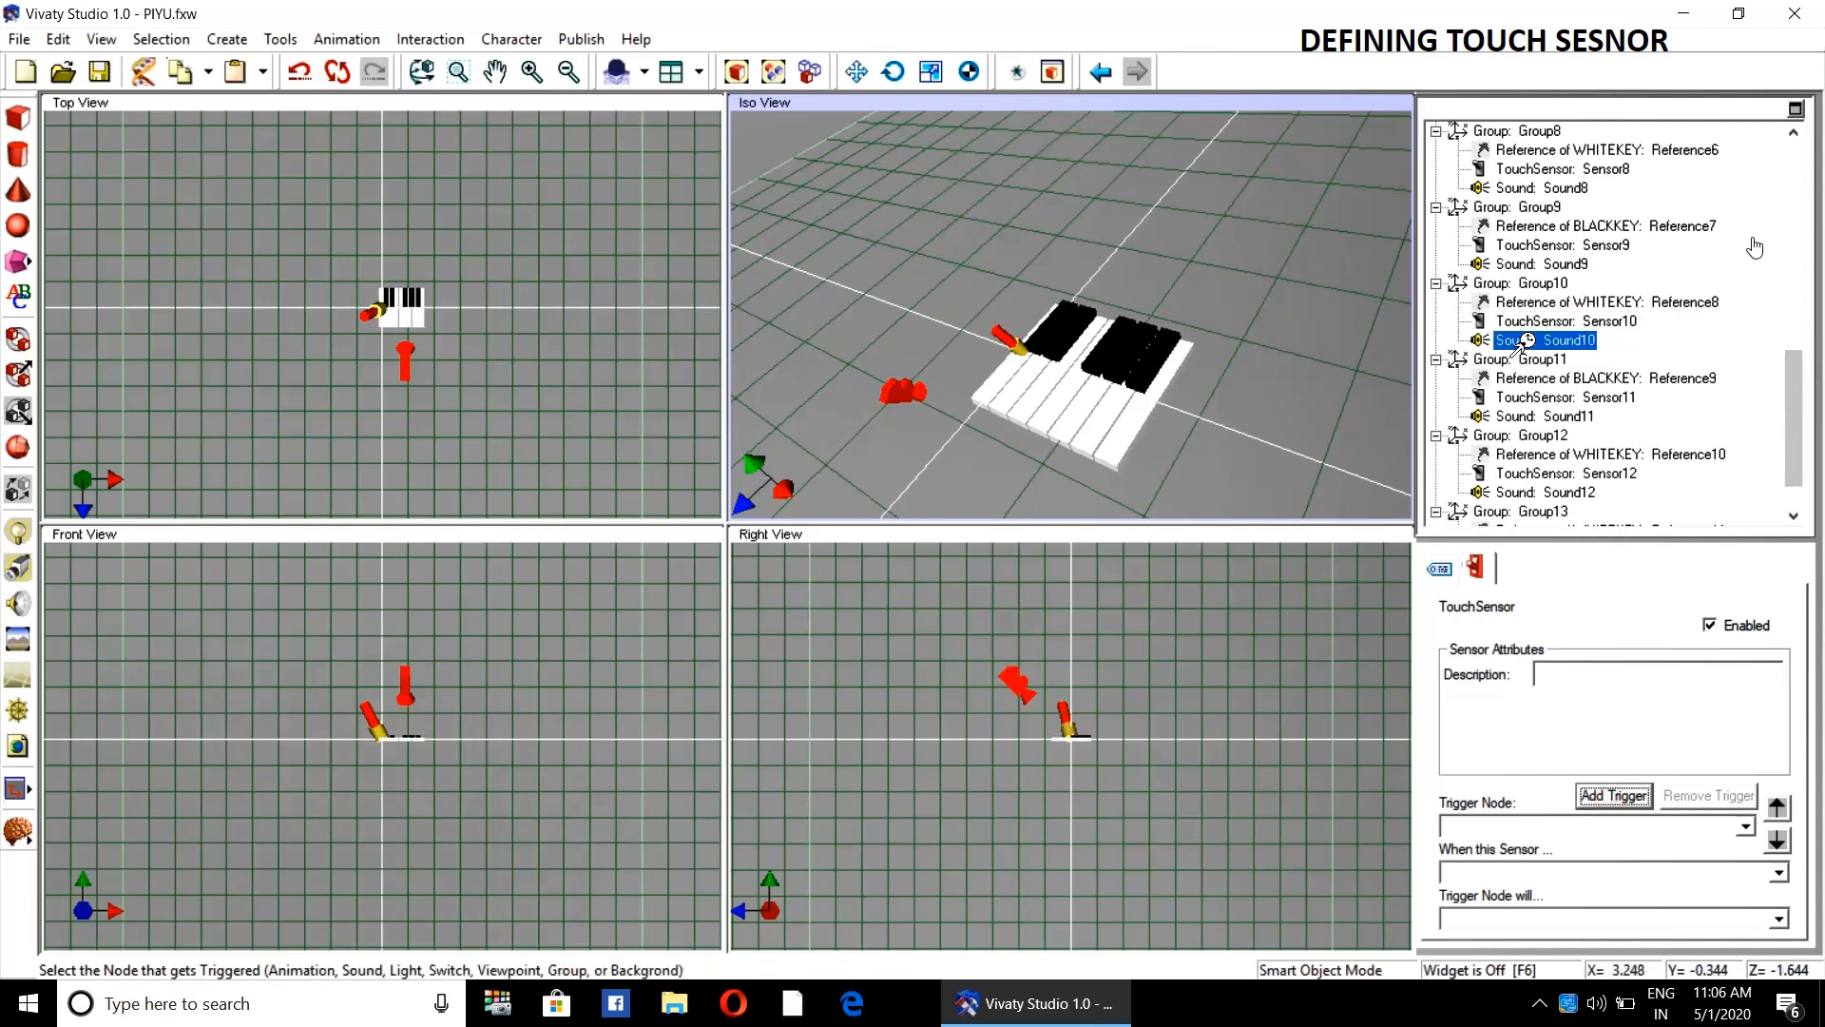
- Add a trigger to touch sensor Sensor11 in Group11 with Sound11 as its trigger node
{"action": "left_click", "coordinate": [1576, 398]}
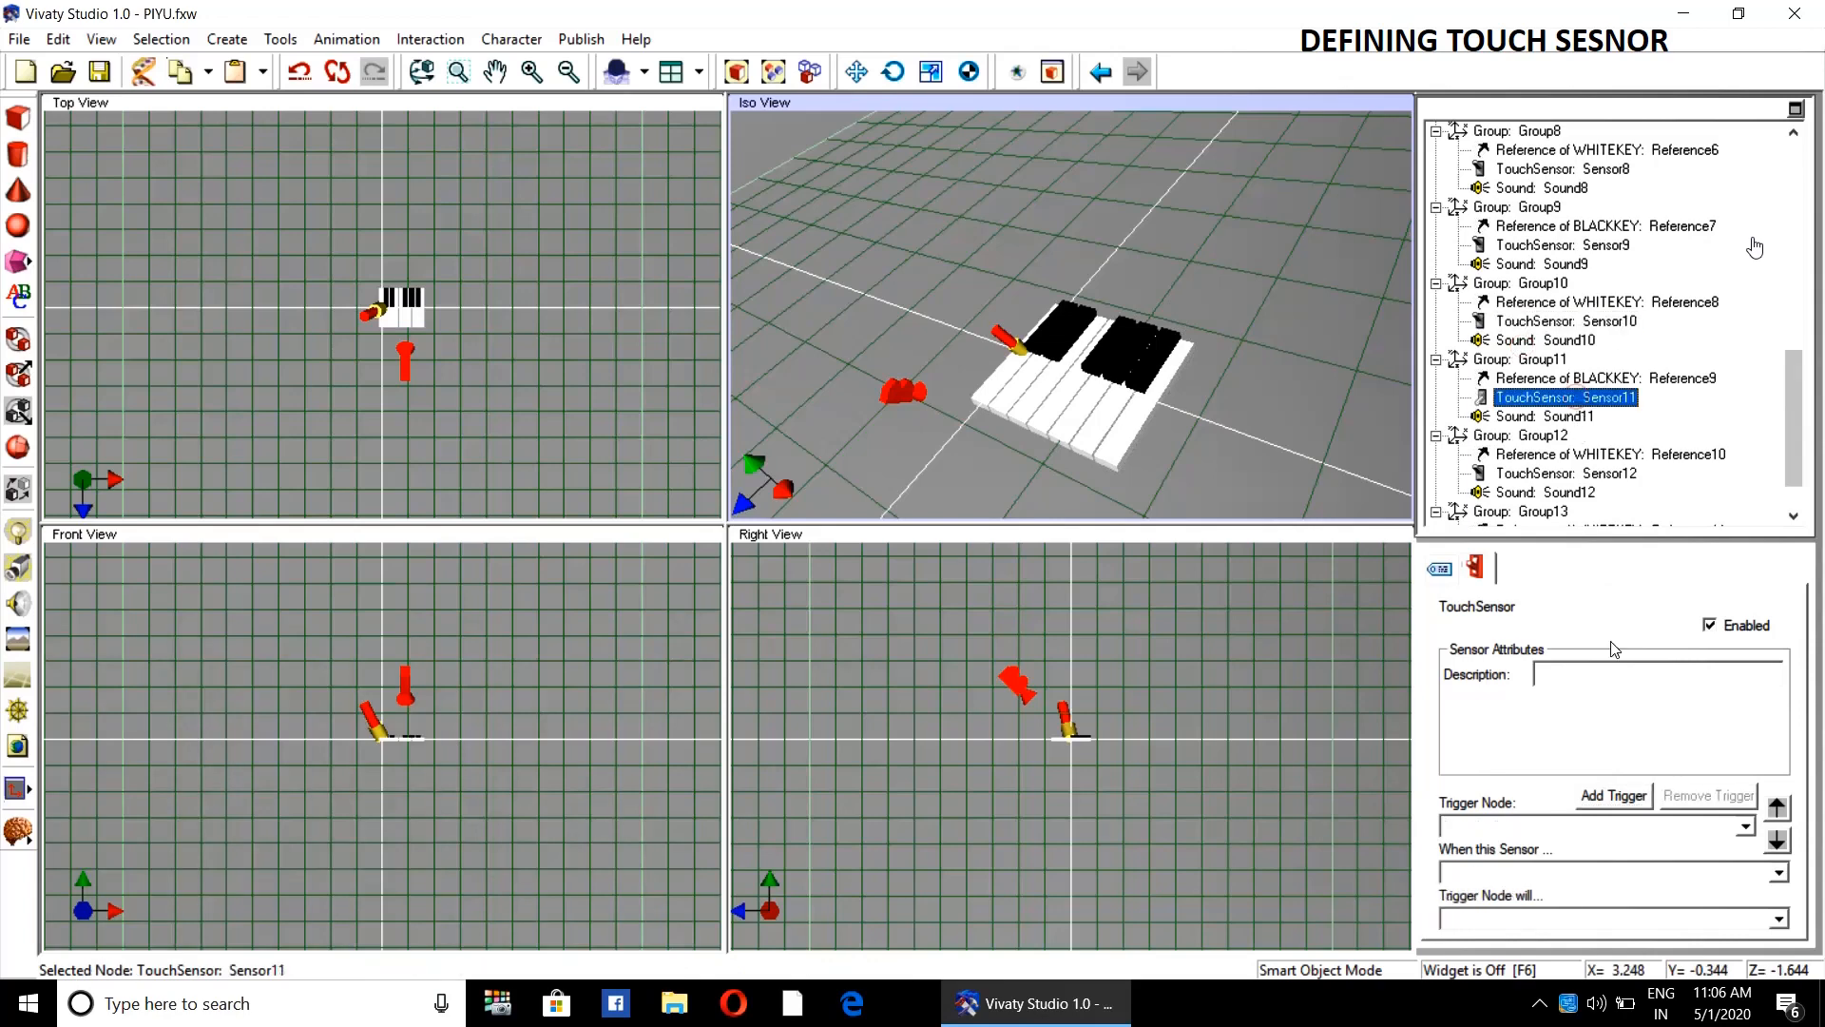
{"action": "left_click", "coordinate": [1619, 797]}
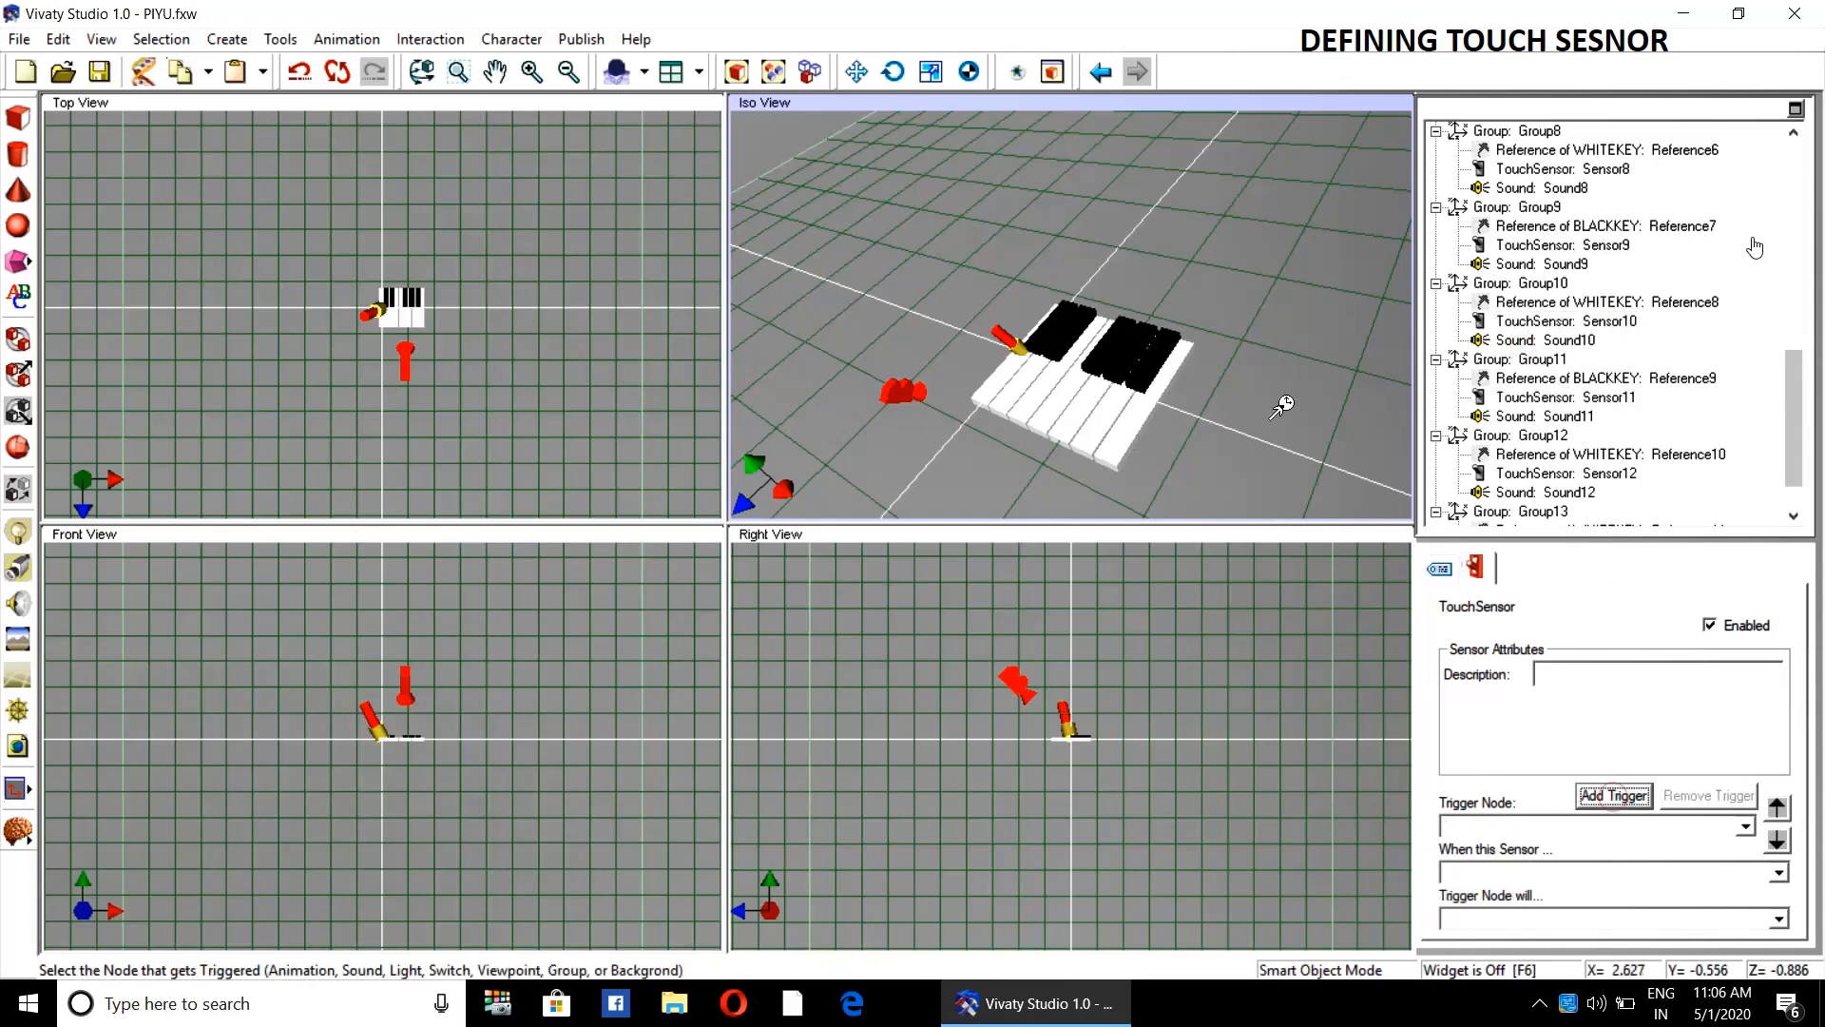
{"action": "left_click", "coordinate": [1551, 416]}
- Add a trigger to touch sensor Sensor12 in Group12 with Sound12 as its trigger node
{"action": "scroll", "coordinate": [1785, 418], "scroll_direction": "down", "scroll_amount": 1}
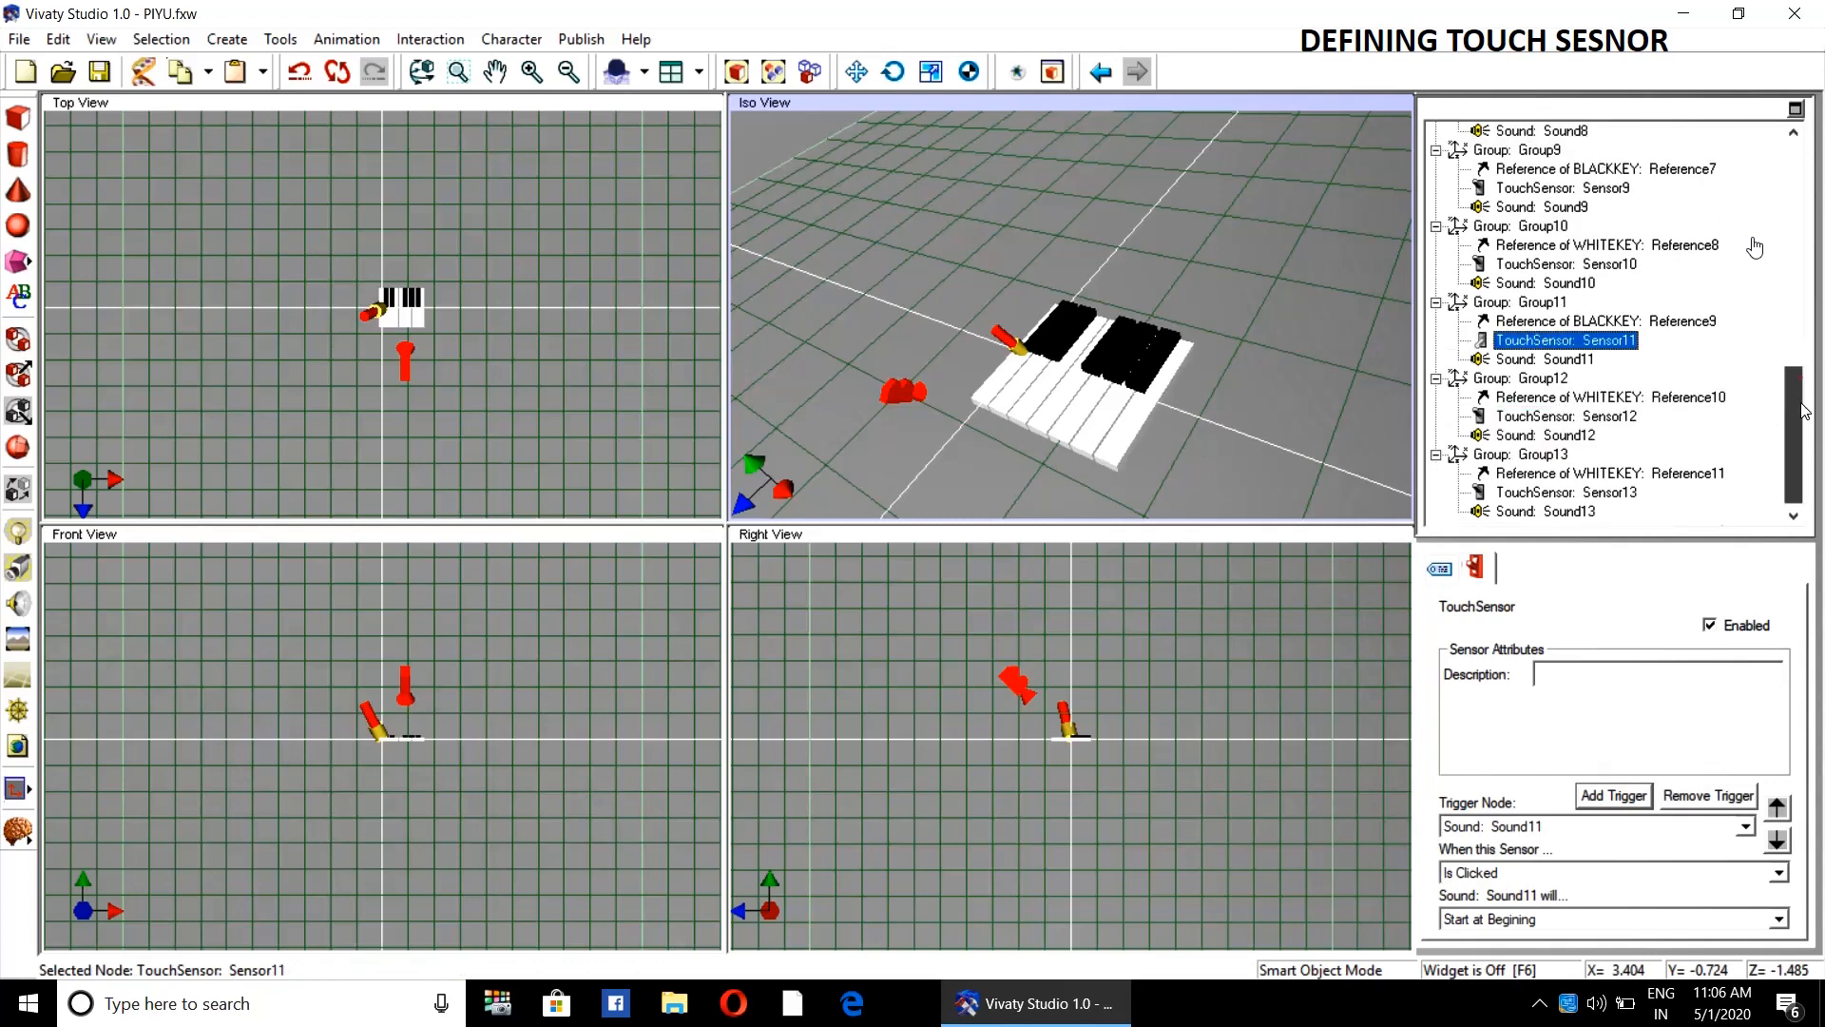
{"action": "left_click", "coordinate": [1582, 418]}
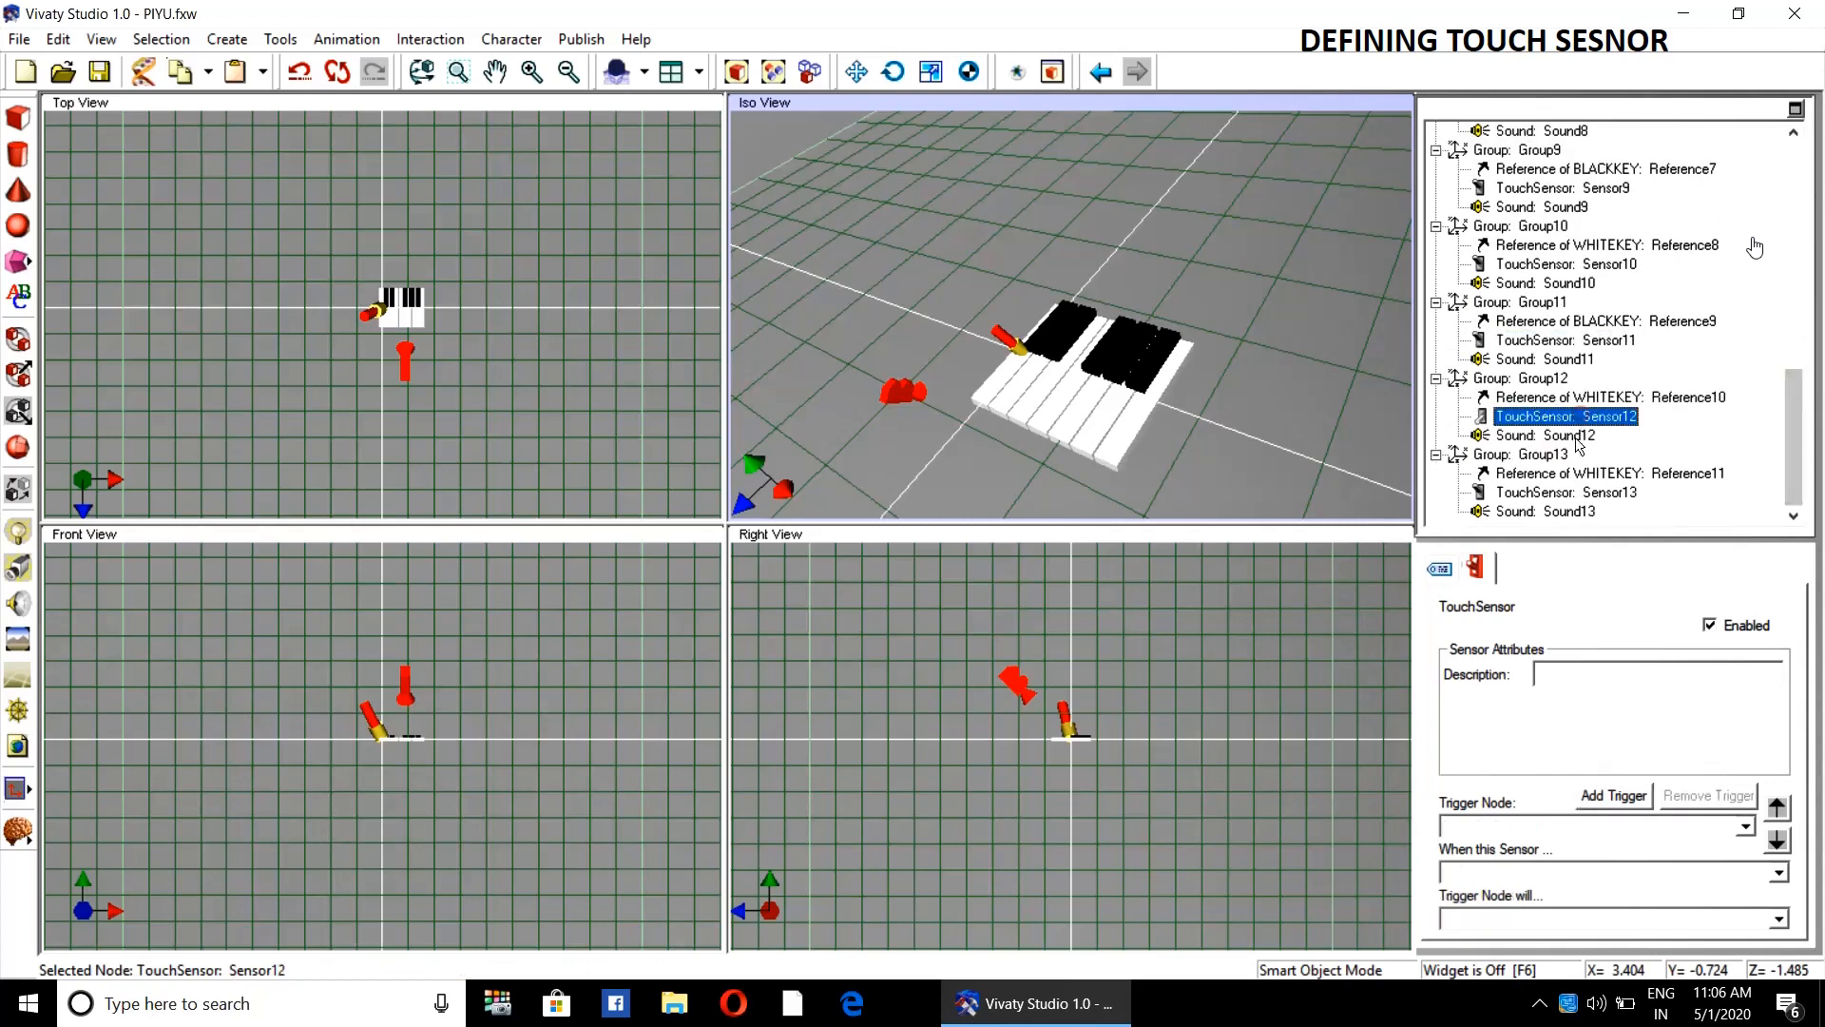
{"action": "left_click", "coordinate": [1611, 796]}
{"action": "left_click", "coordinate": [1559, 435]}
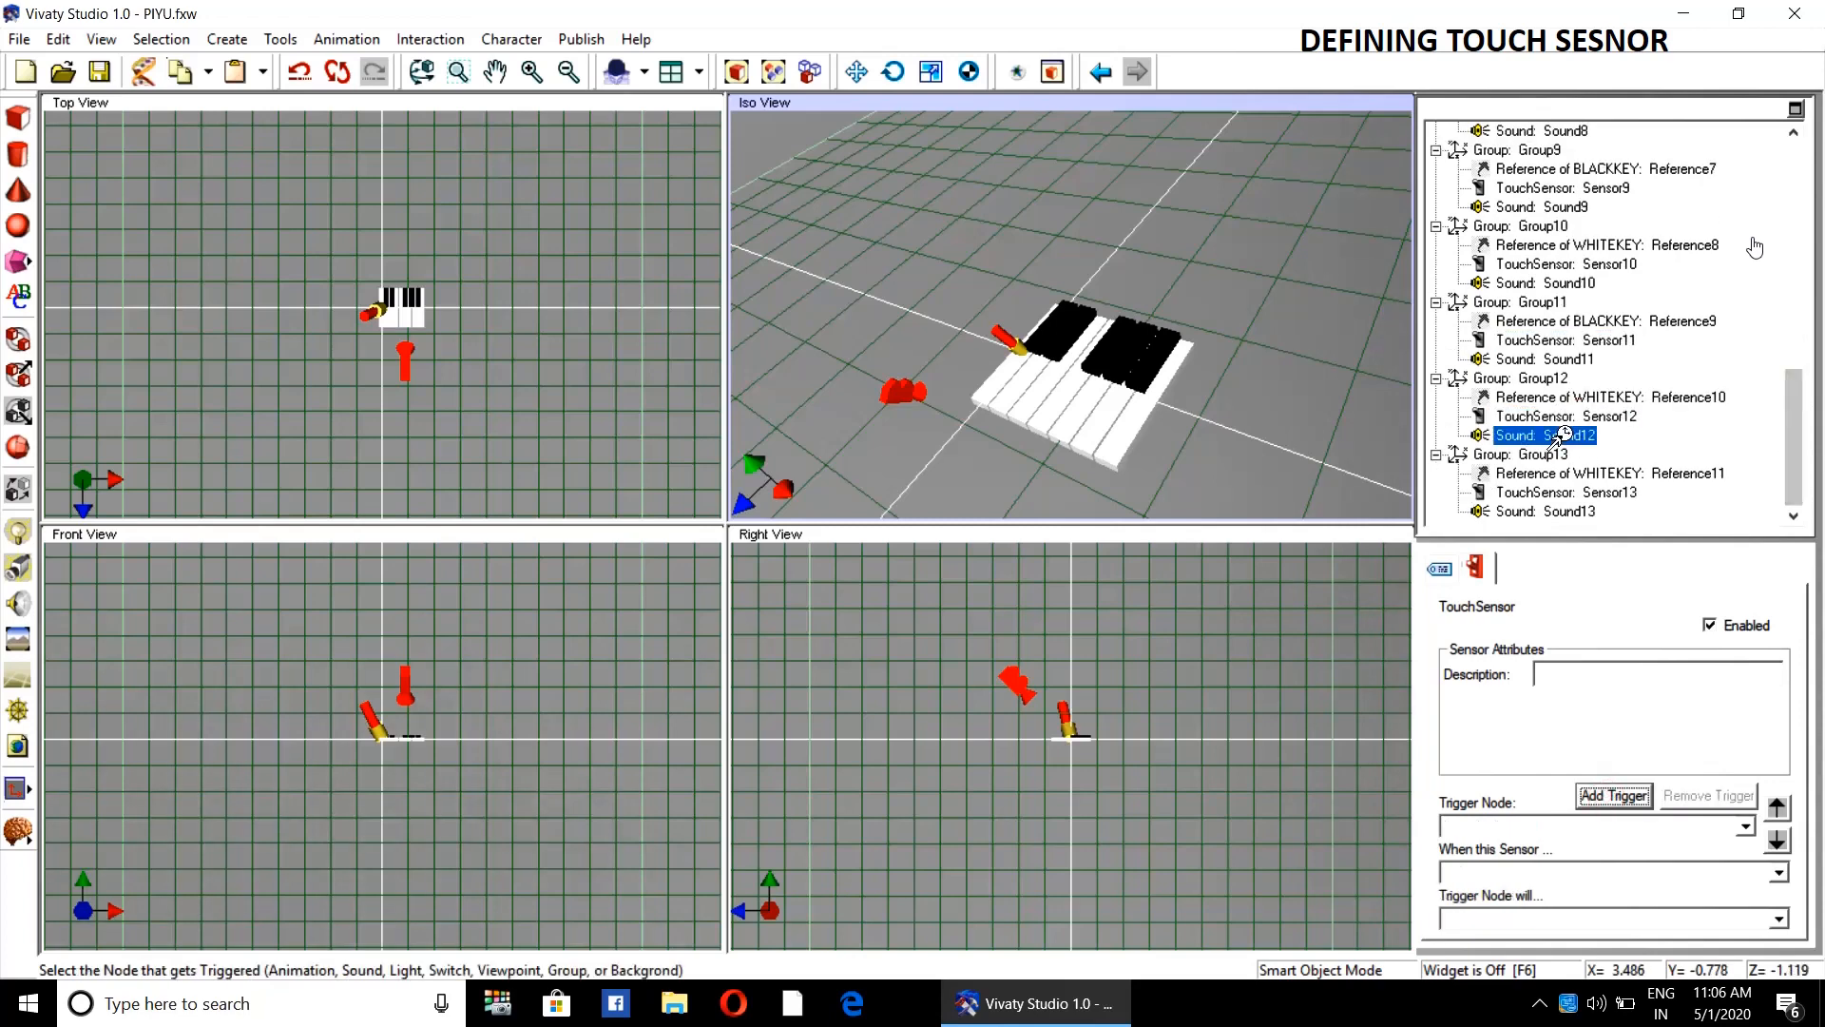
- Add a trigger to touch sensor Sensor13 in Group13 with Sound13 as its trigger node
{"action": "left_click", "coordinate": [1597, 493]}
{"action": "left_click", "coordinate": [1611, 797]}
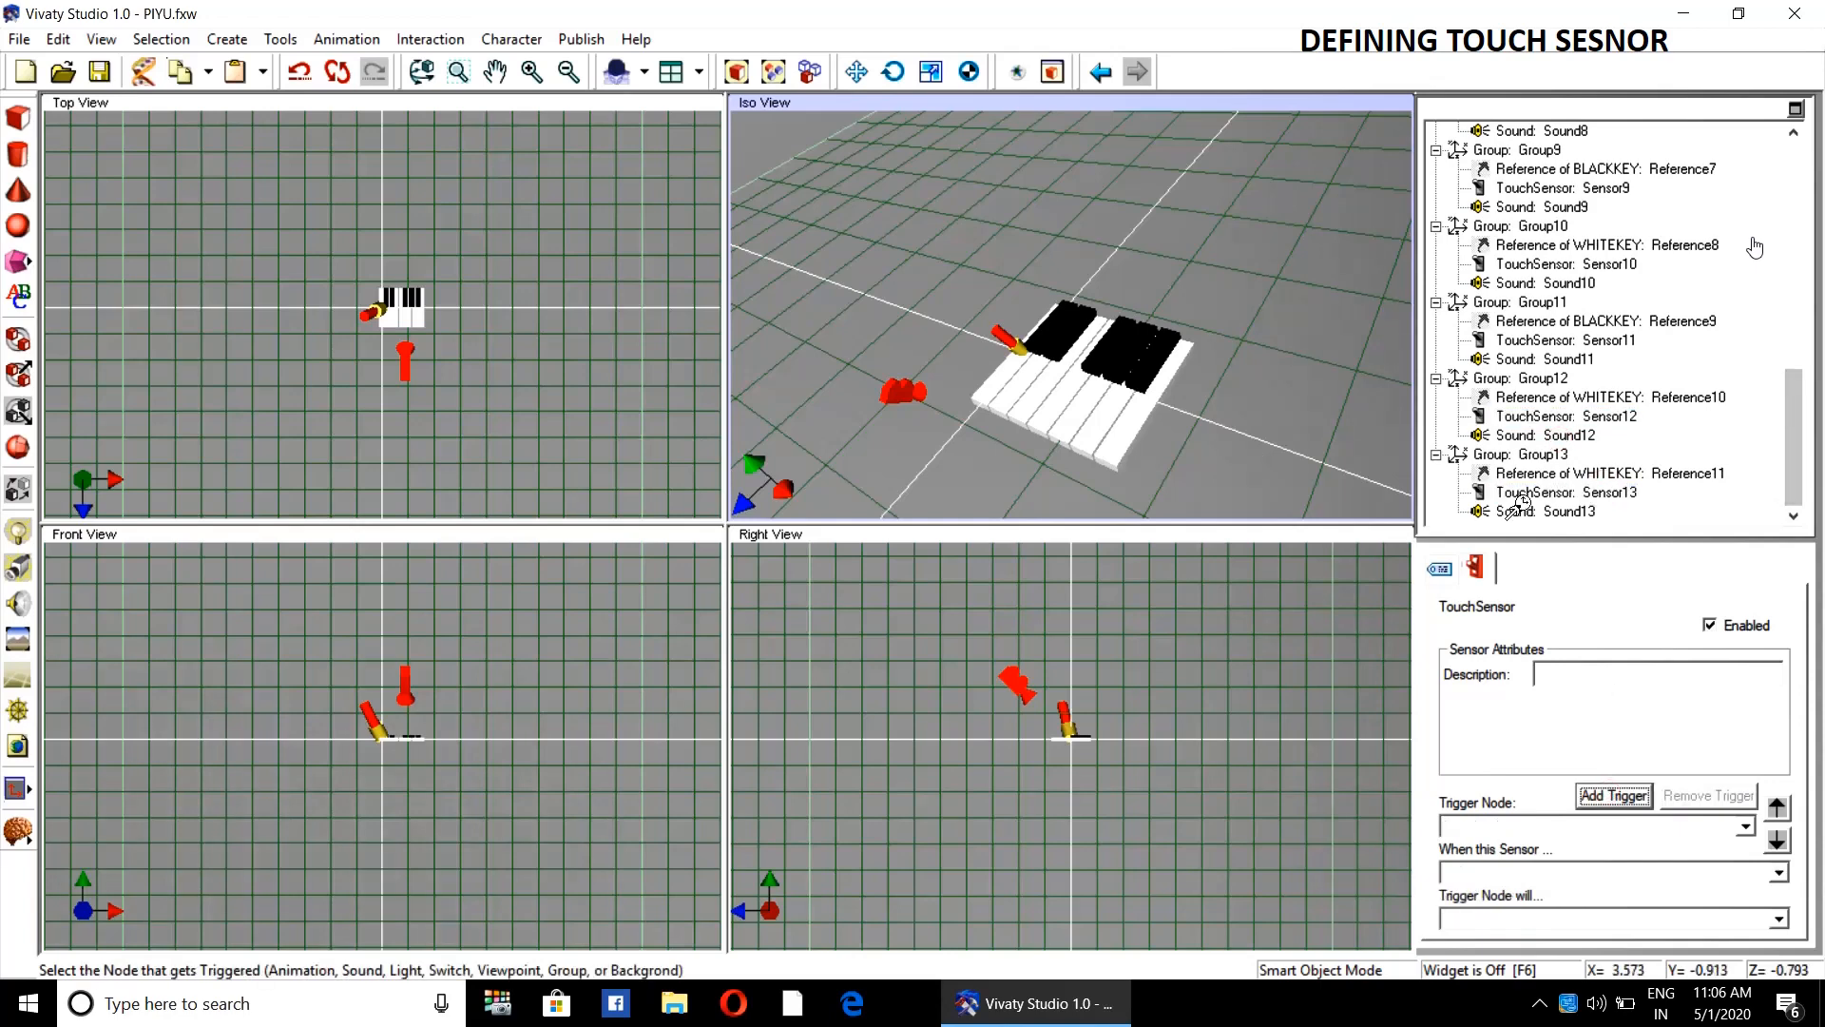
{"action": "left_click", "coordinate": [1535, 512]}
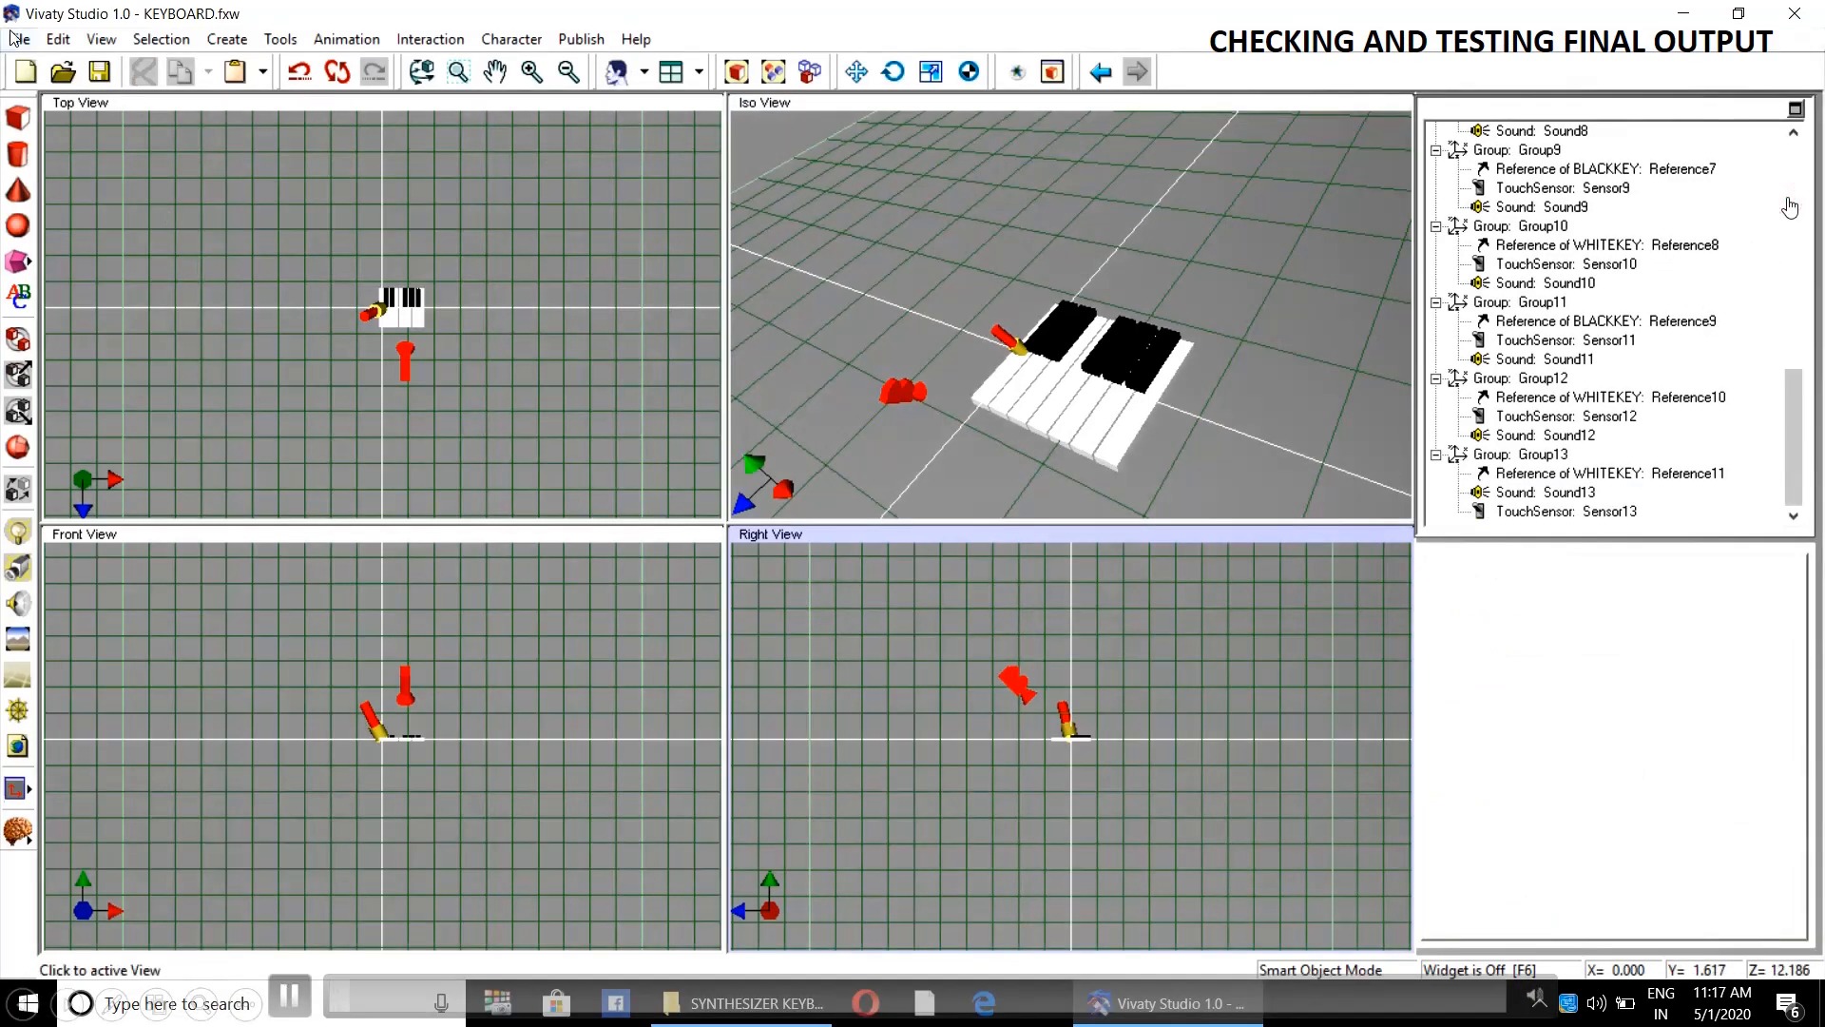
- Save the project as KEYBOARD.fxw in the SYNTHESIZER KEYBOARD folder
{"action": "left_click", "coordinate": [17, 38]}
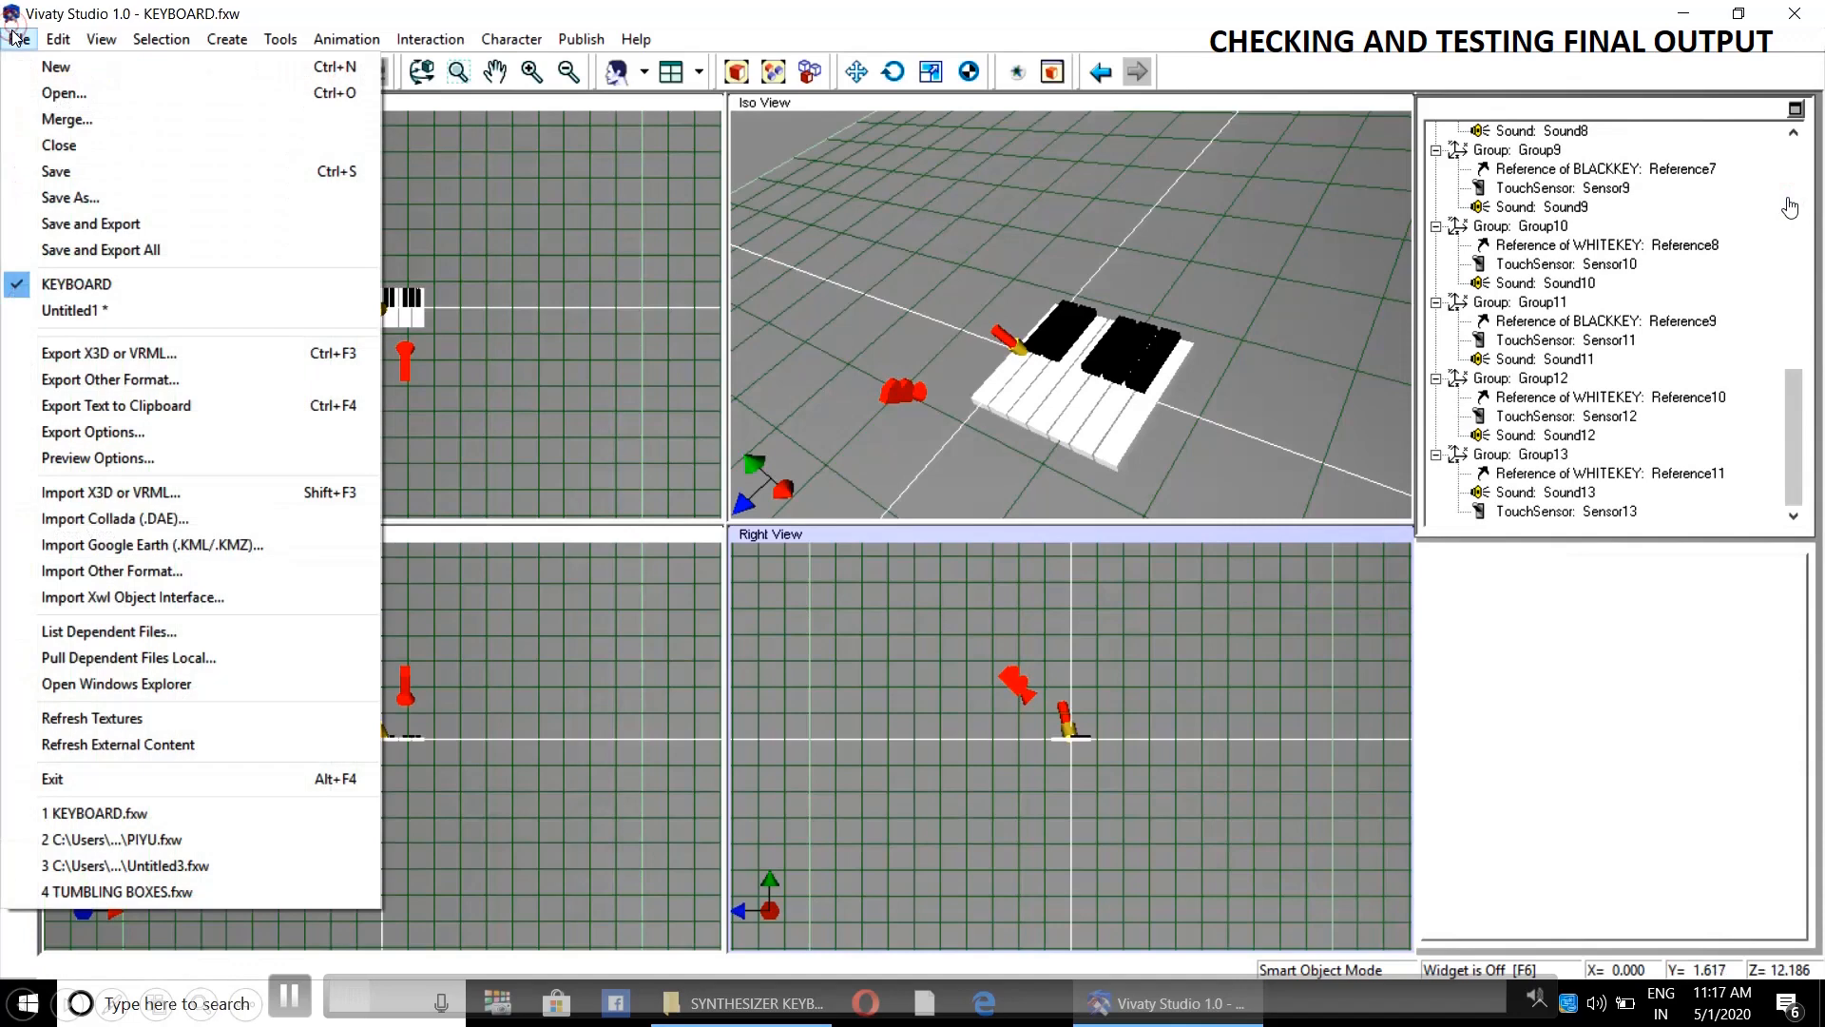
{"action": "left_click", "coordinate": [70, 177]}
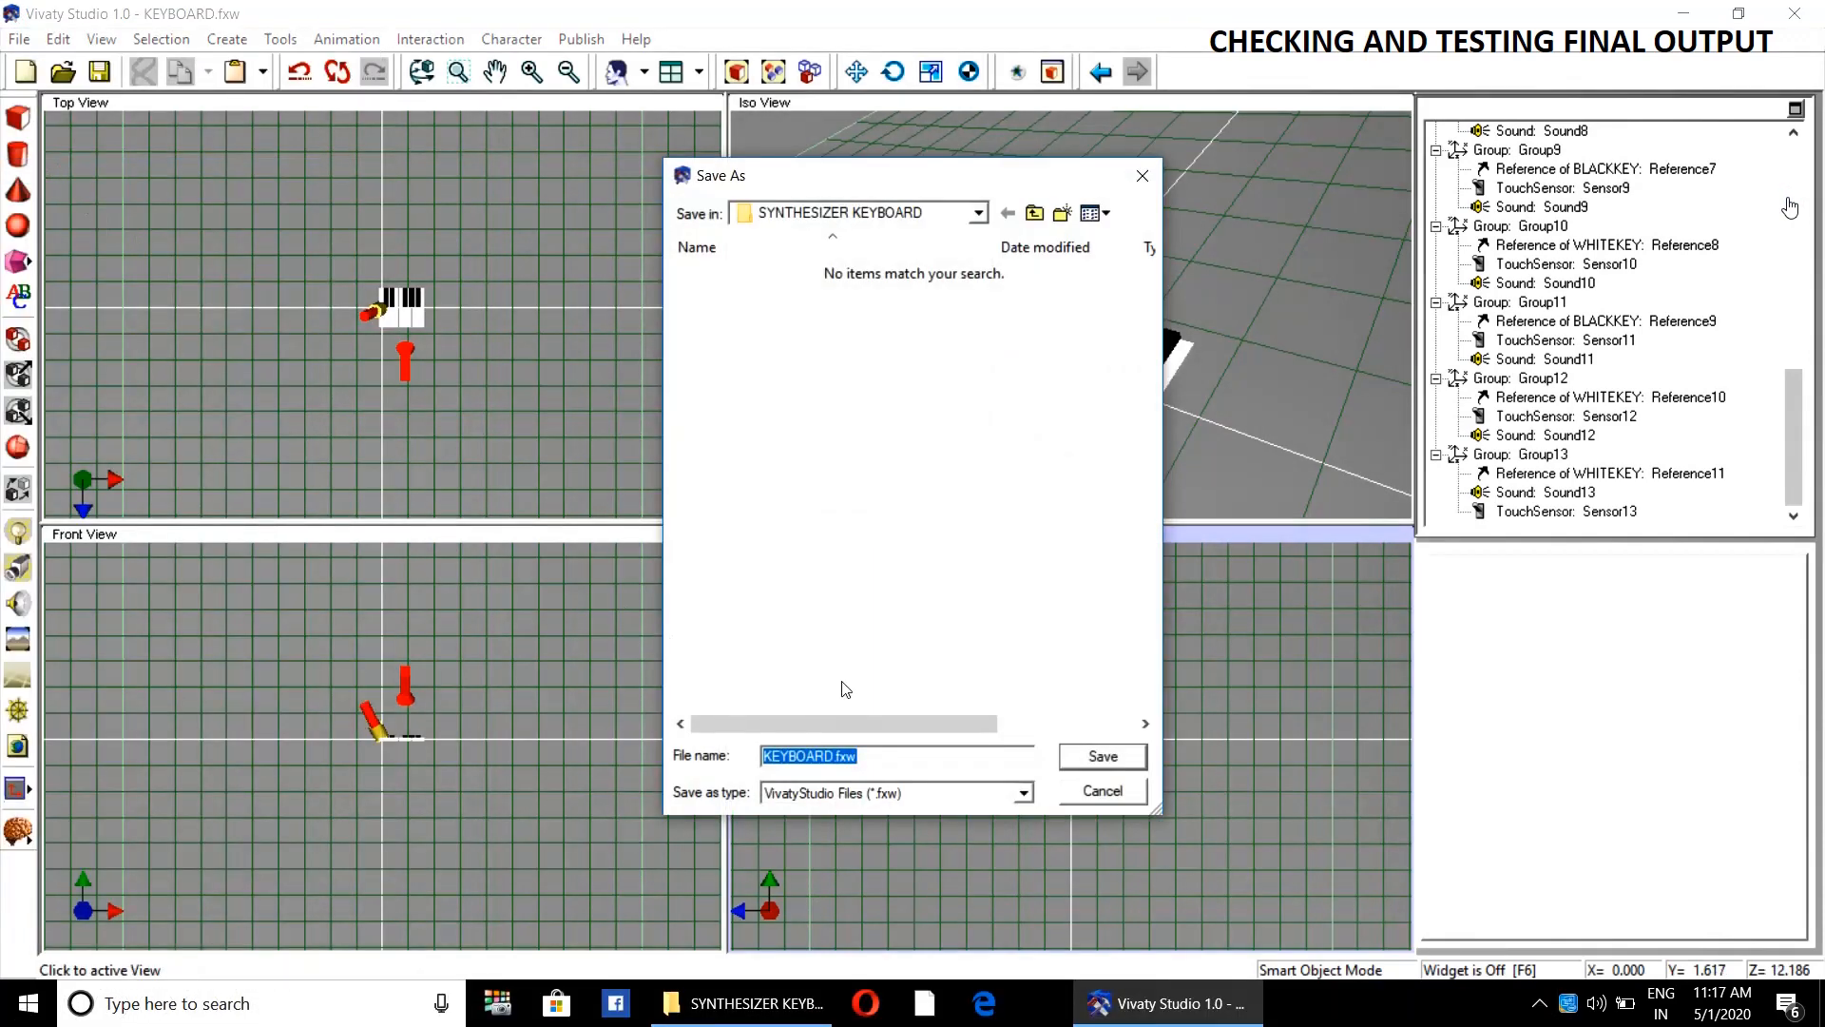
{"action": "left_click", "coordinate": [1101, 760]}
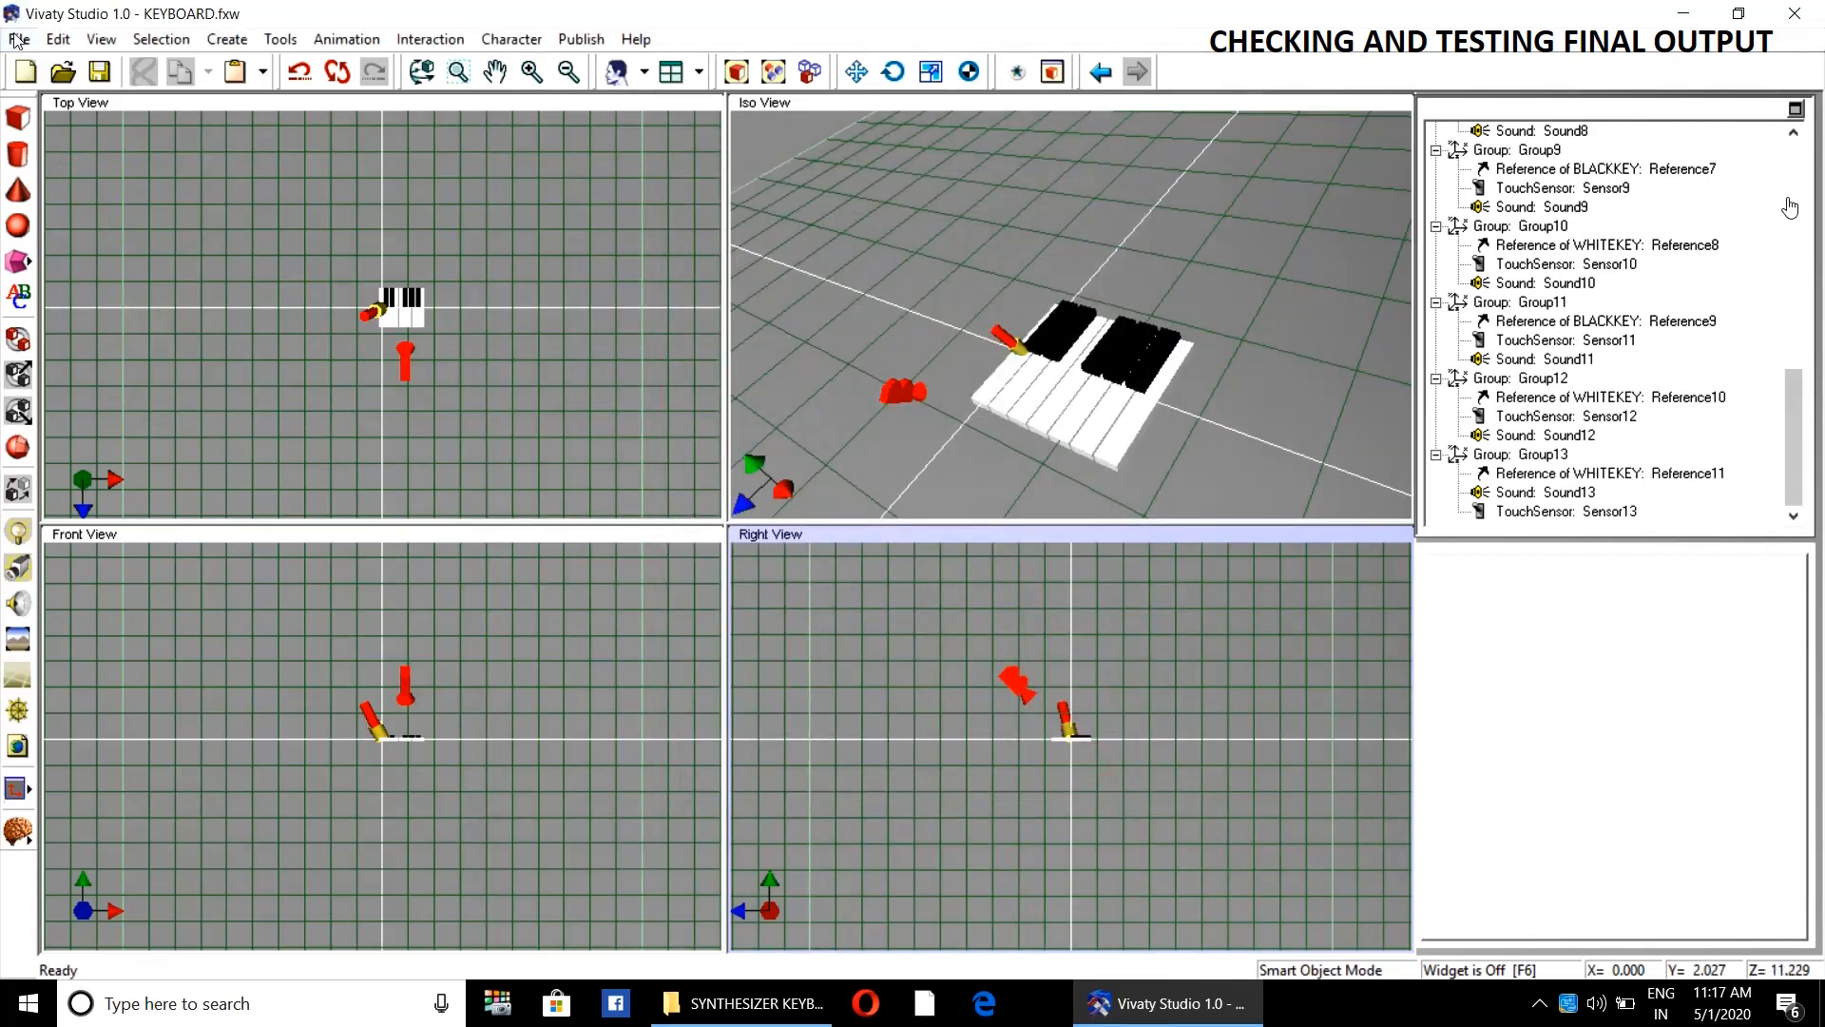
- Export the scene as an uncompressed VRML file named KEYBOARD.wrl in the SYNTHESIZER KEYBOARD folder
{"action": "left_click", "coordinate": [18, 39]}
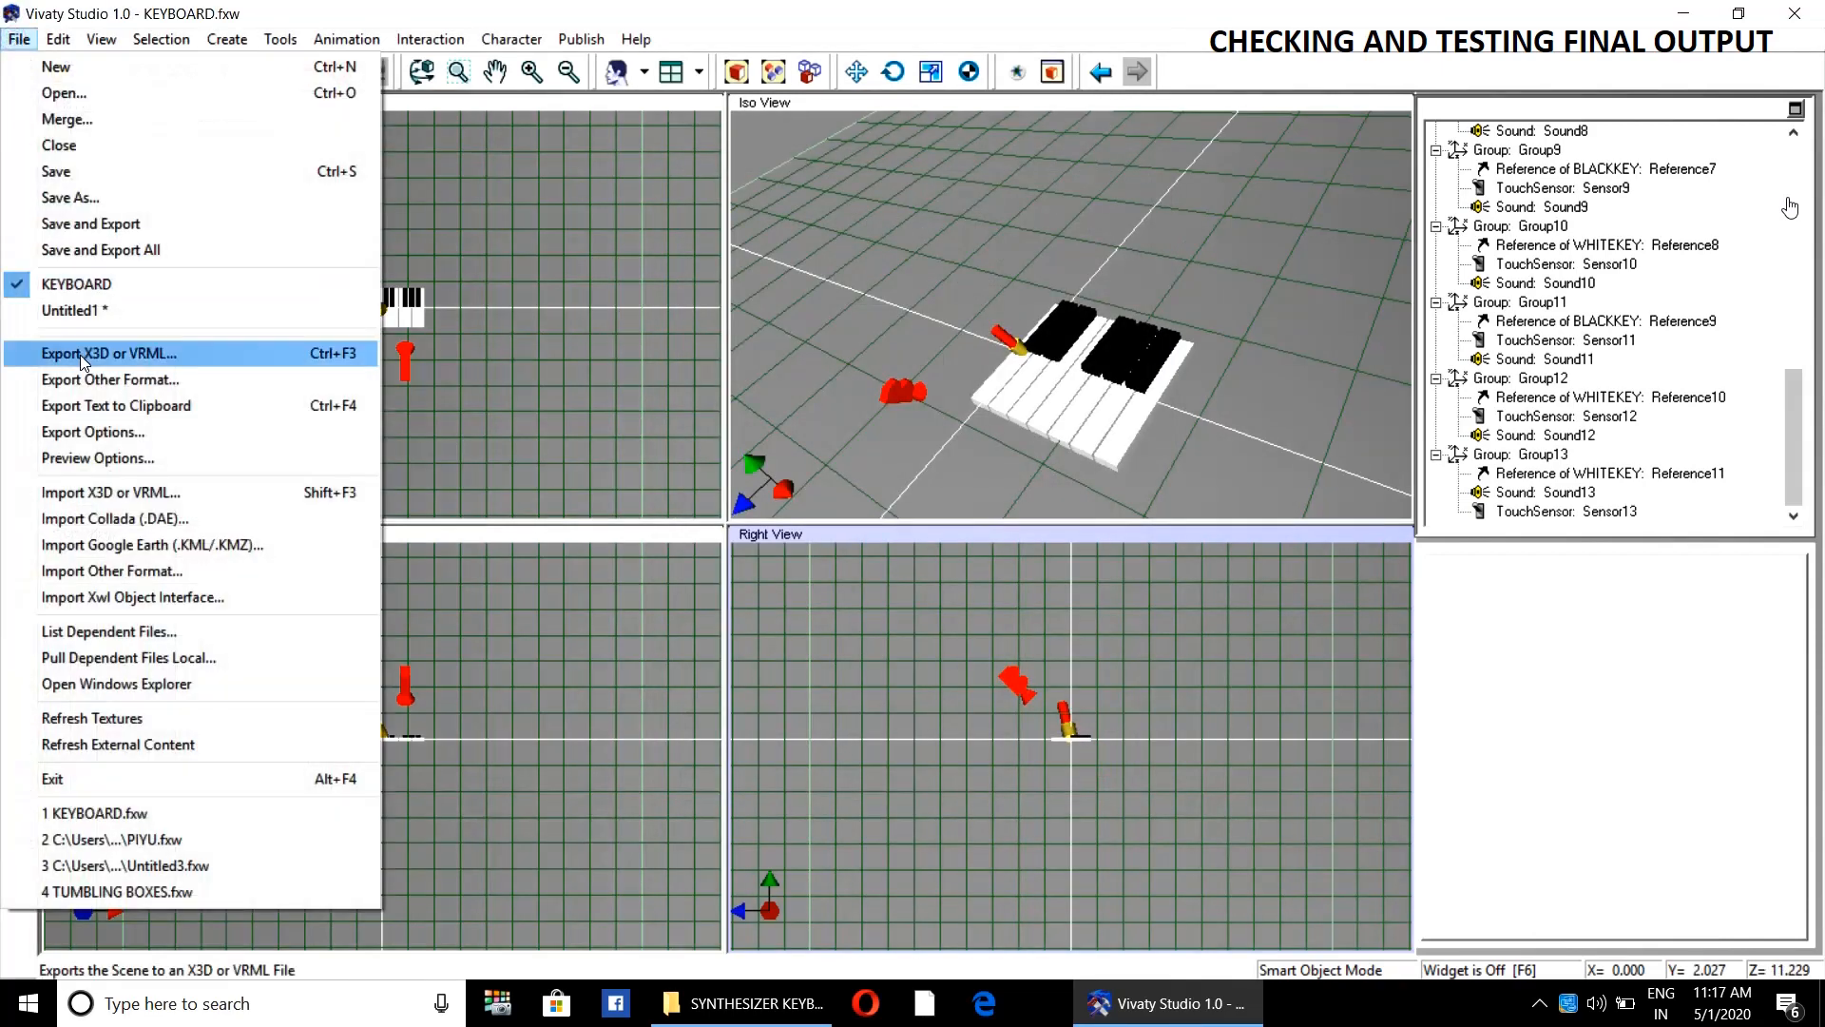
{"action": "left_click", "coordinate": [82, 354]}
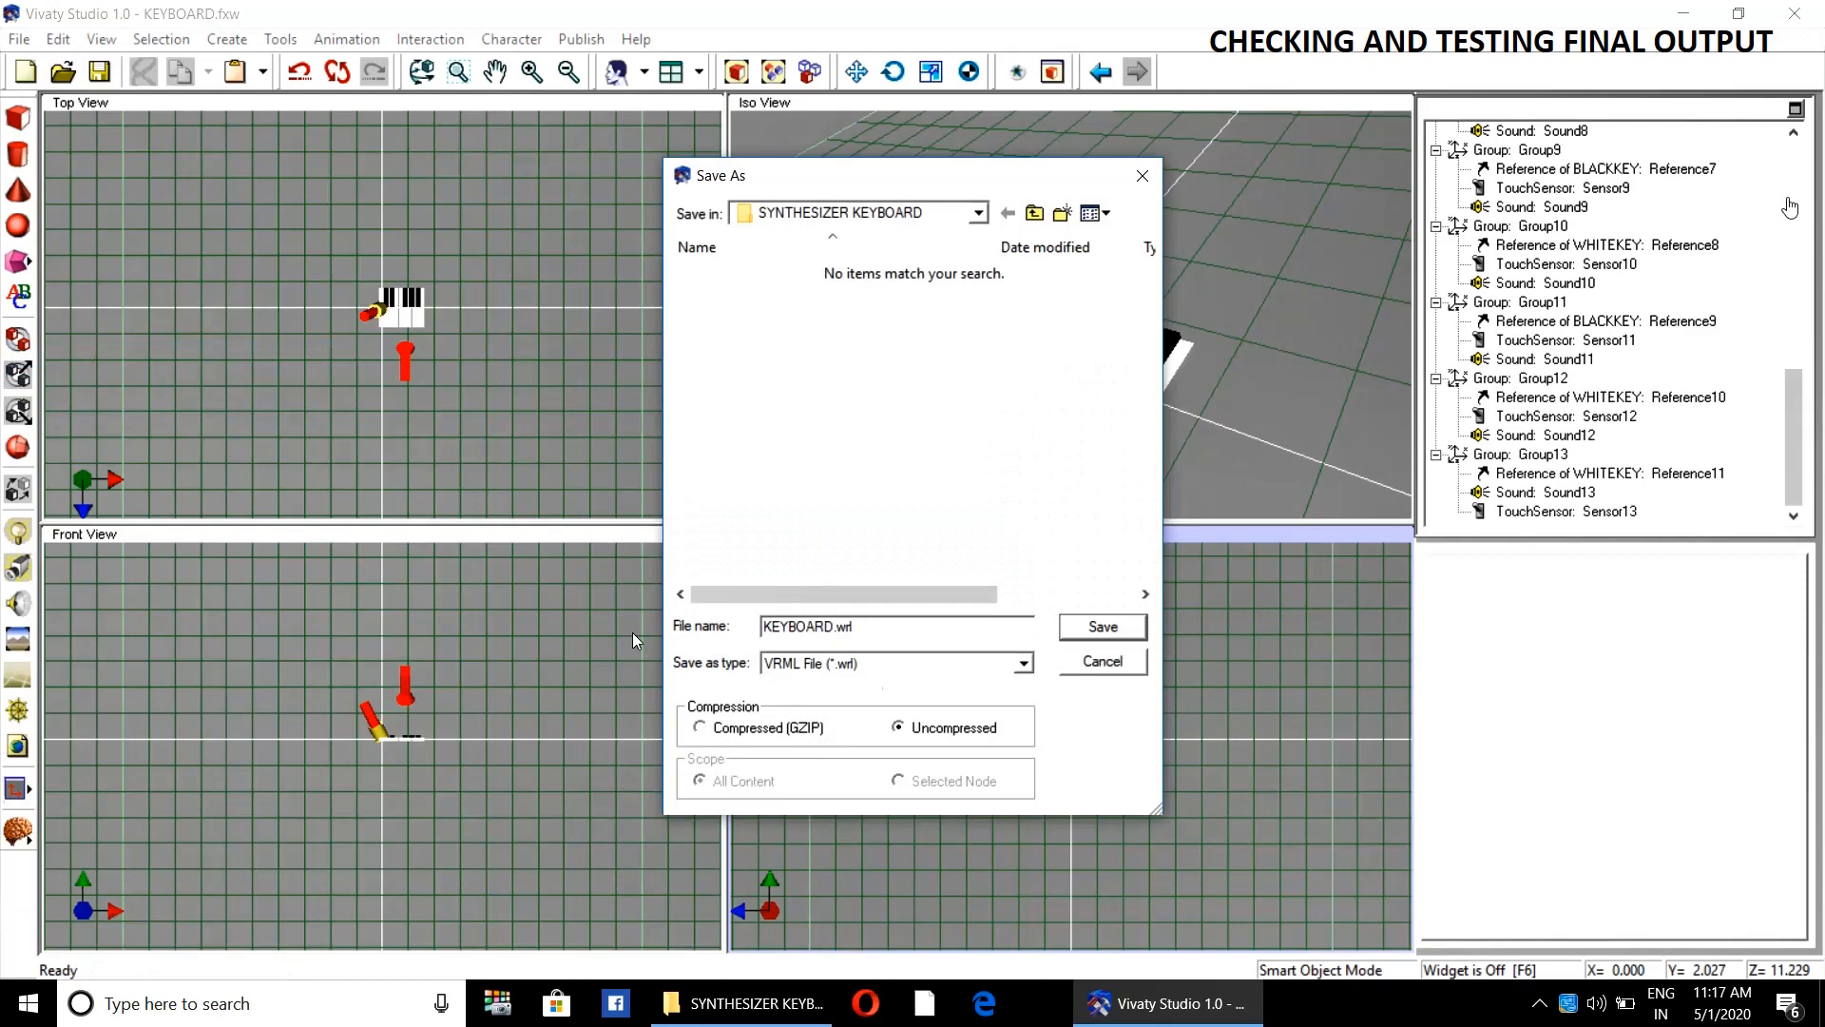
{"action": "left_click", "coordinate": [1104, 631]}
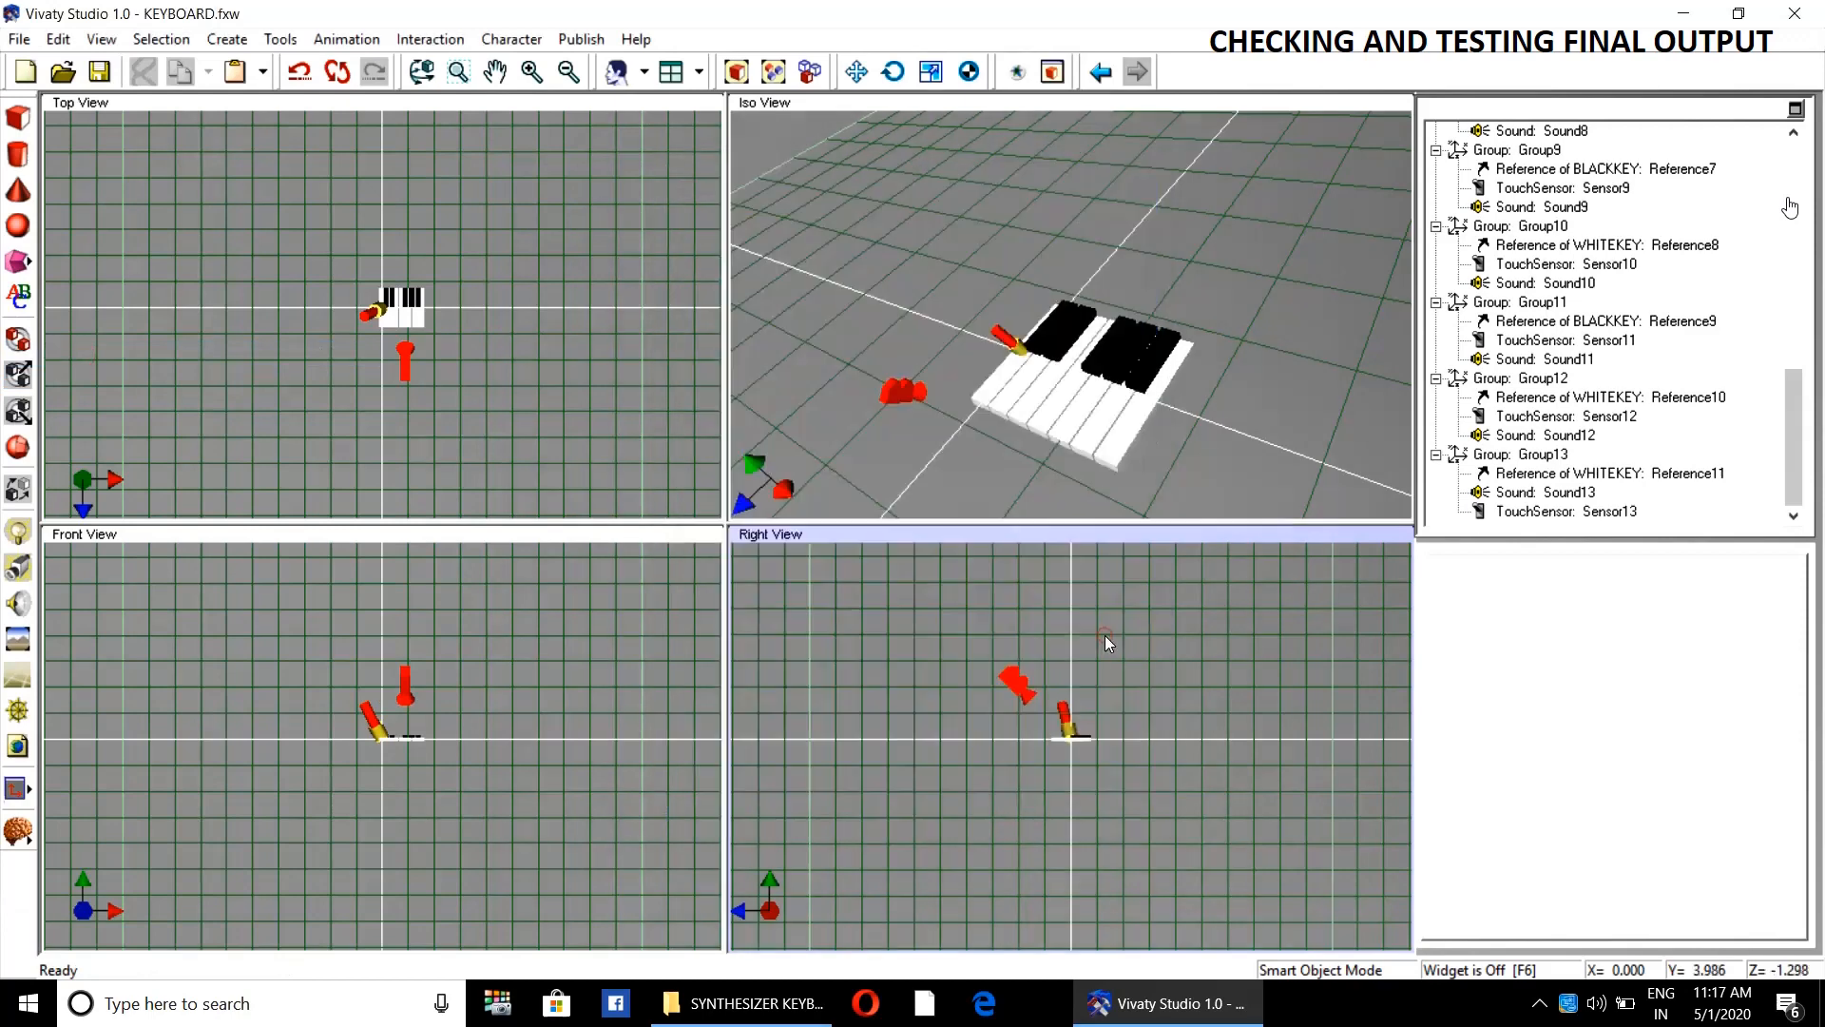
- Switch to the SYNTHESIZER KEYBOARD folder in File Explorer and open KEYBOARD.wrl in BS Contact
{"action": "left_click", "coordinate": [1683, 13]}
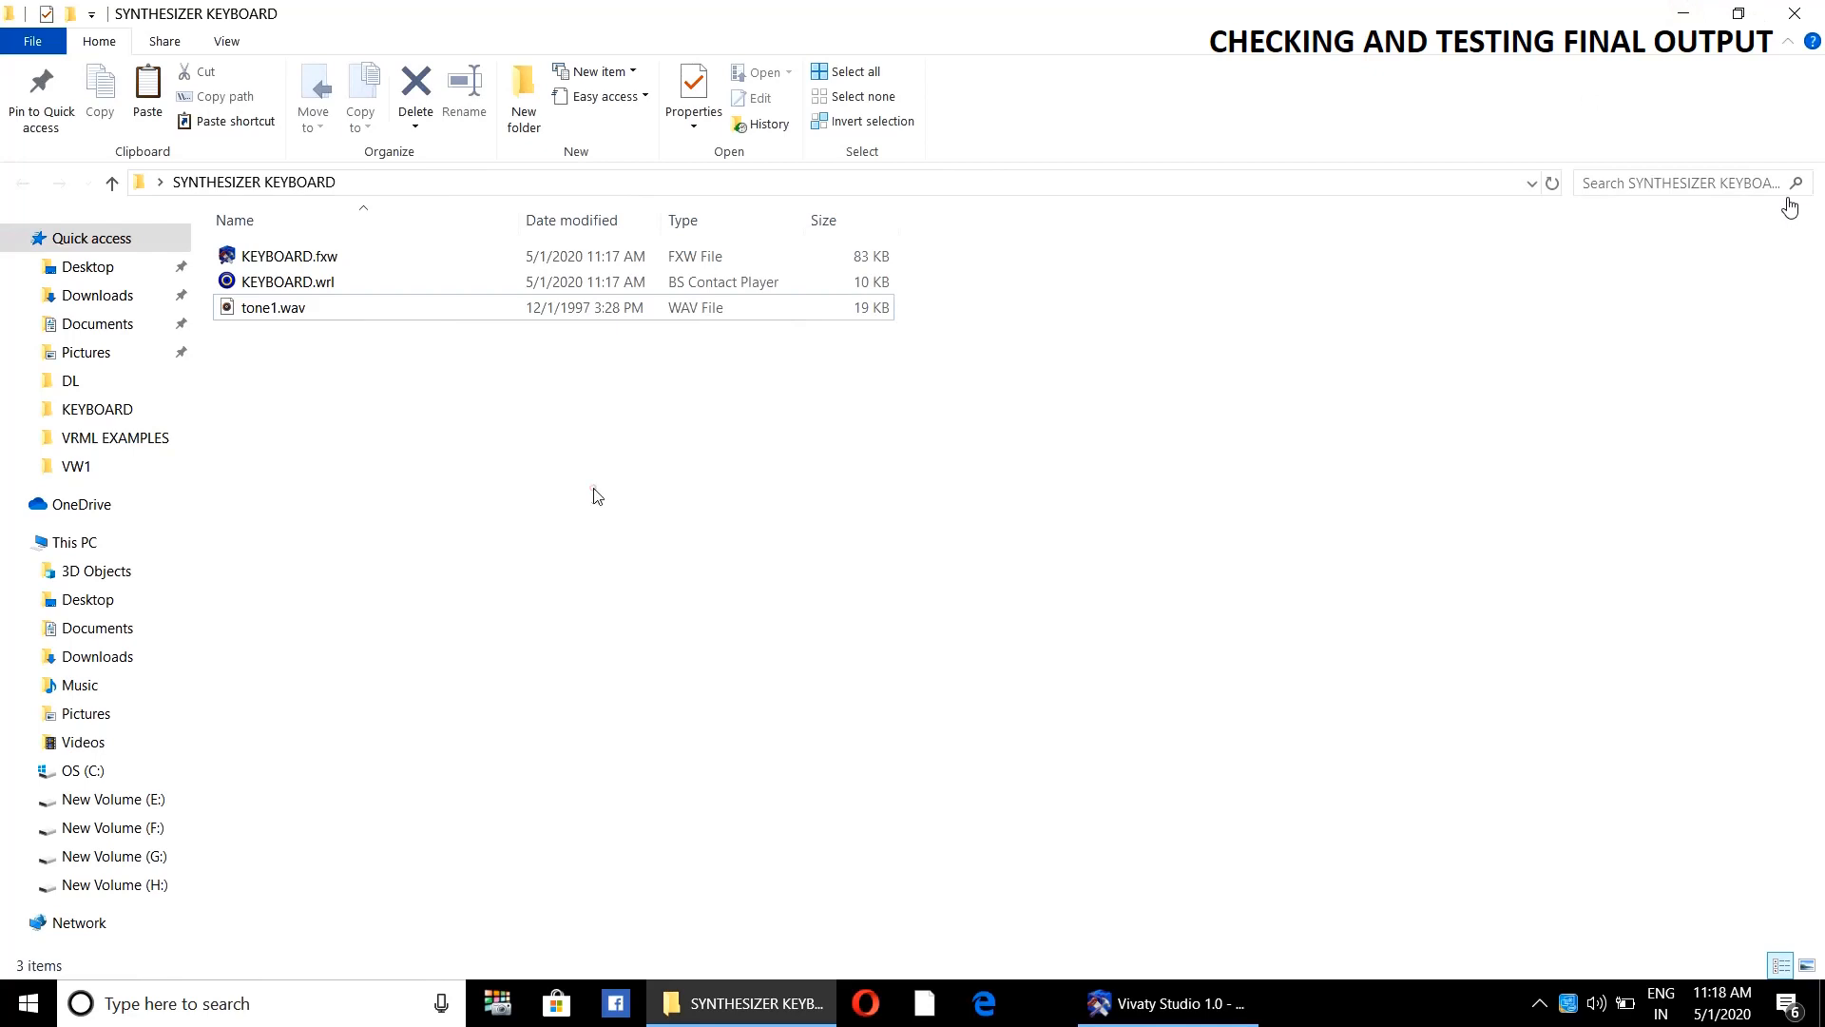
{"action": "left_click", "coordinate": [294, 285]}
{"action": "double_click", "coordinate": [297, 284]}
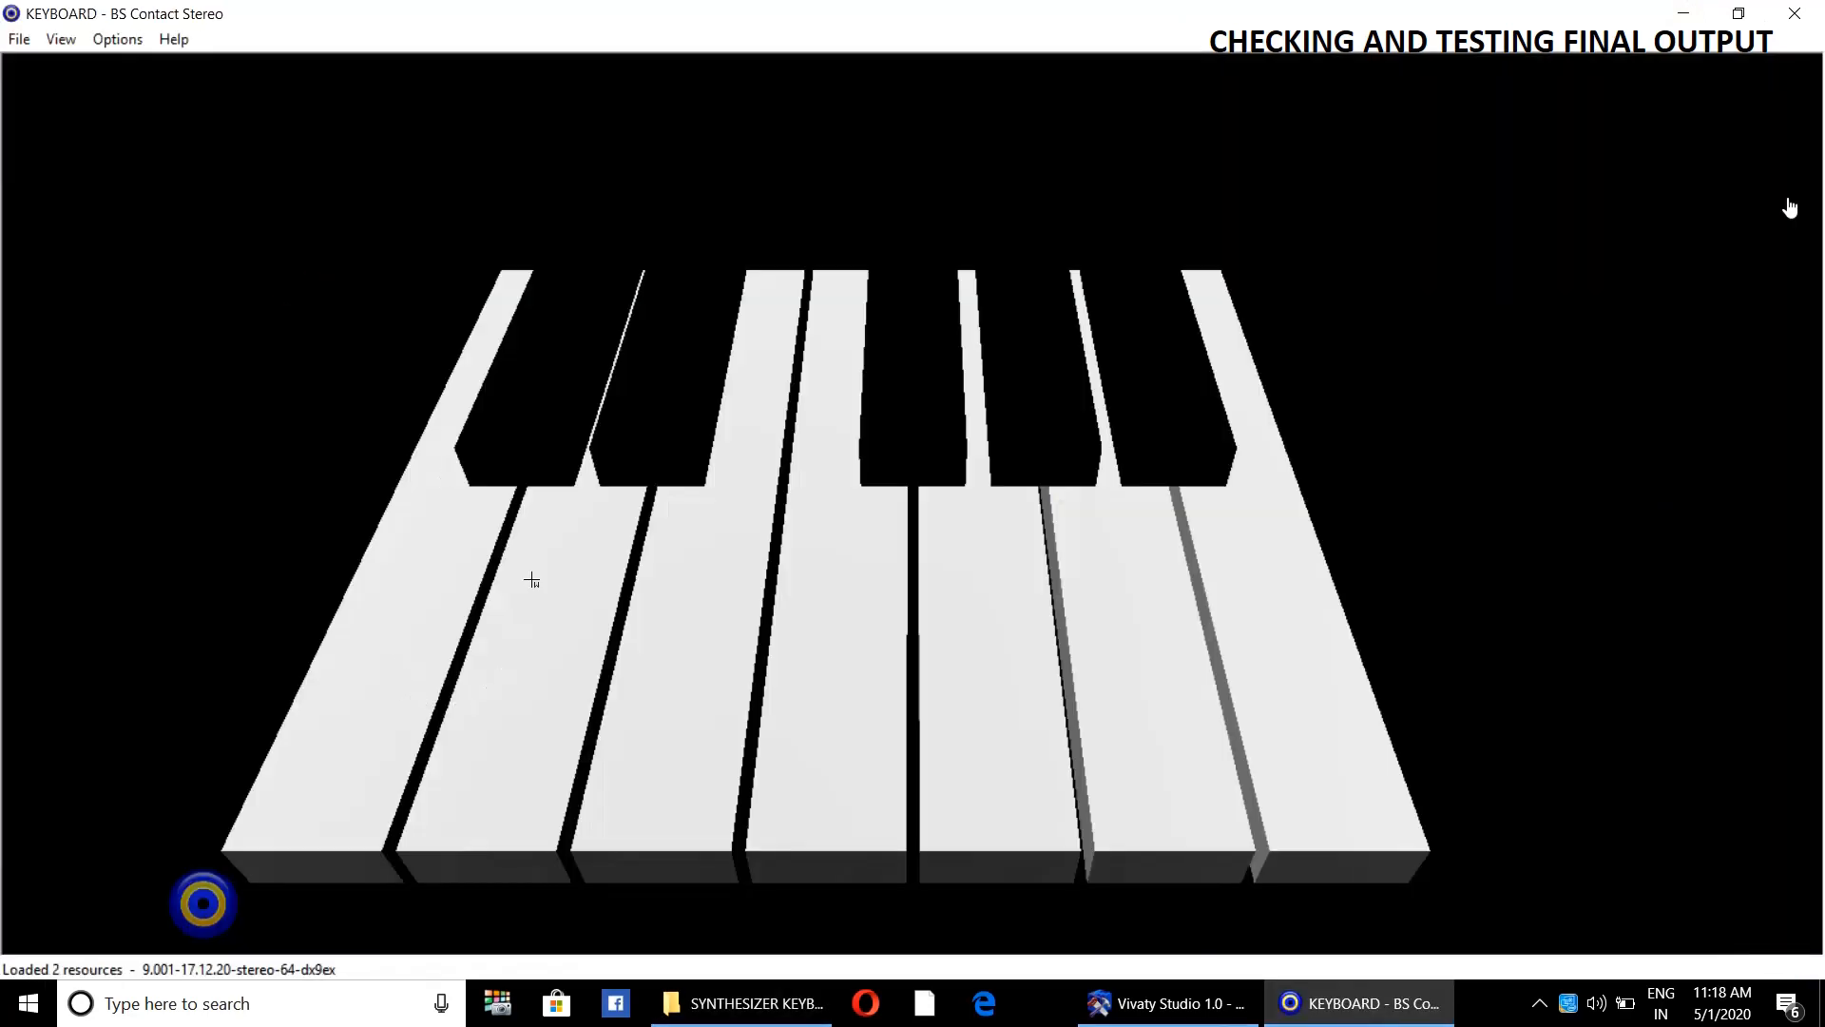
- Play all seven white piano keys in order from the first to the last to test their sounds
{"action": "left_click", "coordinate": [392, 643]}
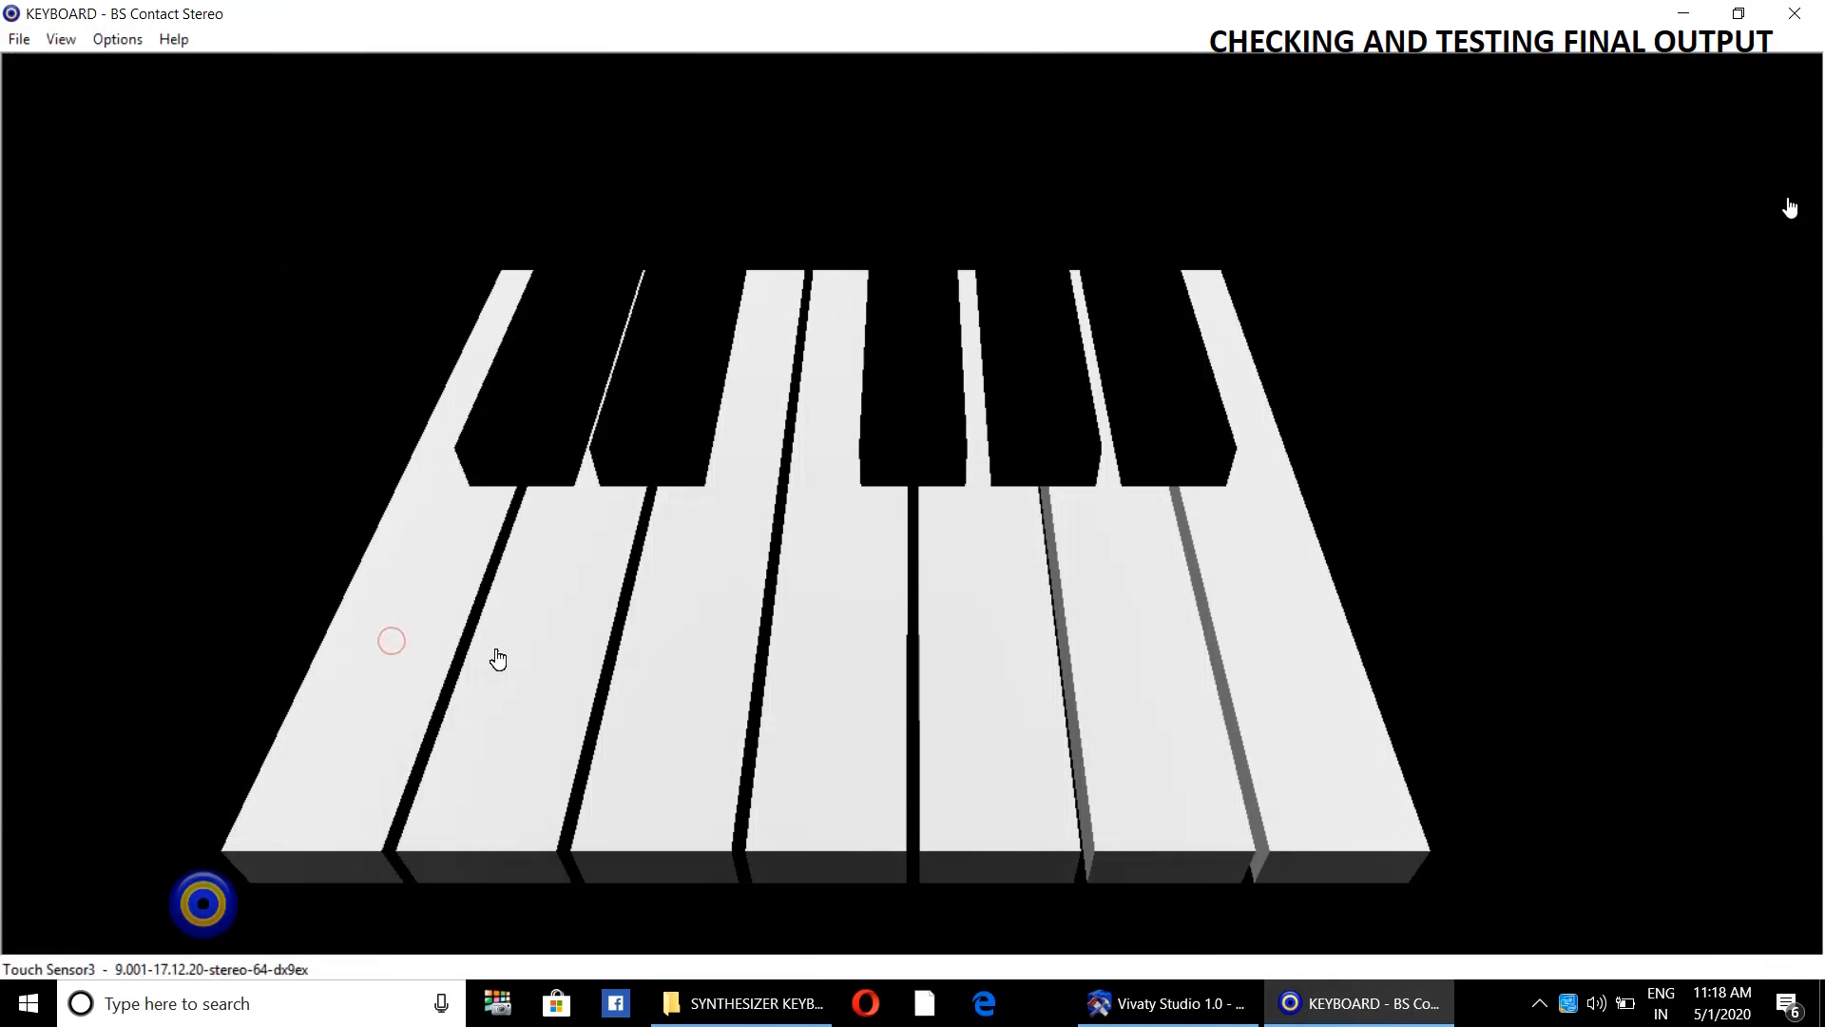
{"action": "left_click", "coordinate": [515, 650]}
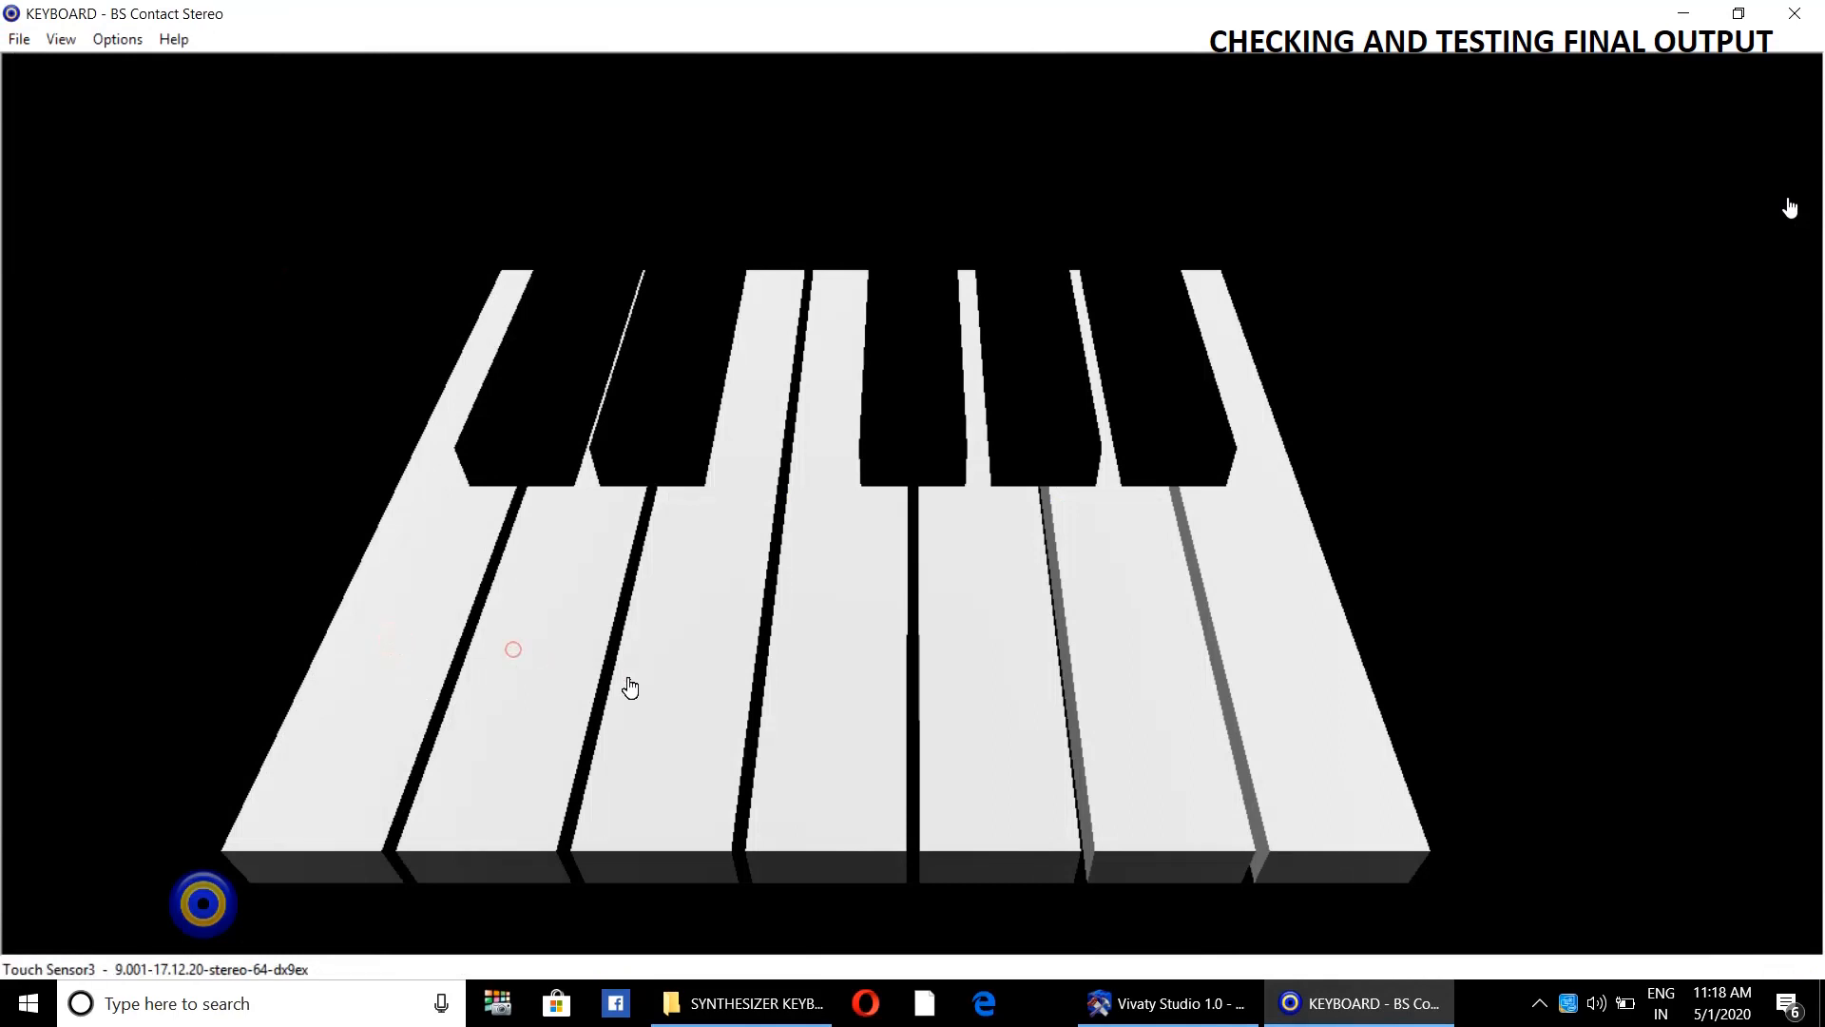
{"action": "left_click", "coordinate": [685, 678]}
{"action": "left_click", "coordinate": [846, 700]}
{"action": "left_click", "coordinate": [1024, 703]}
{"action": "left_click", "coordinate": [1176, 711]}
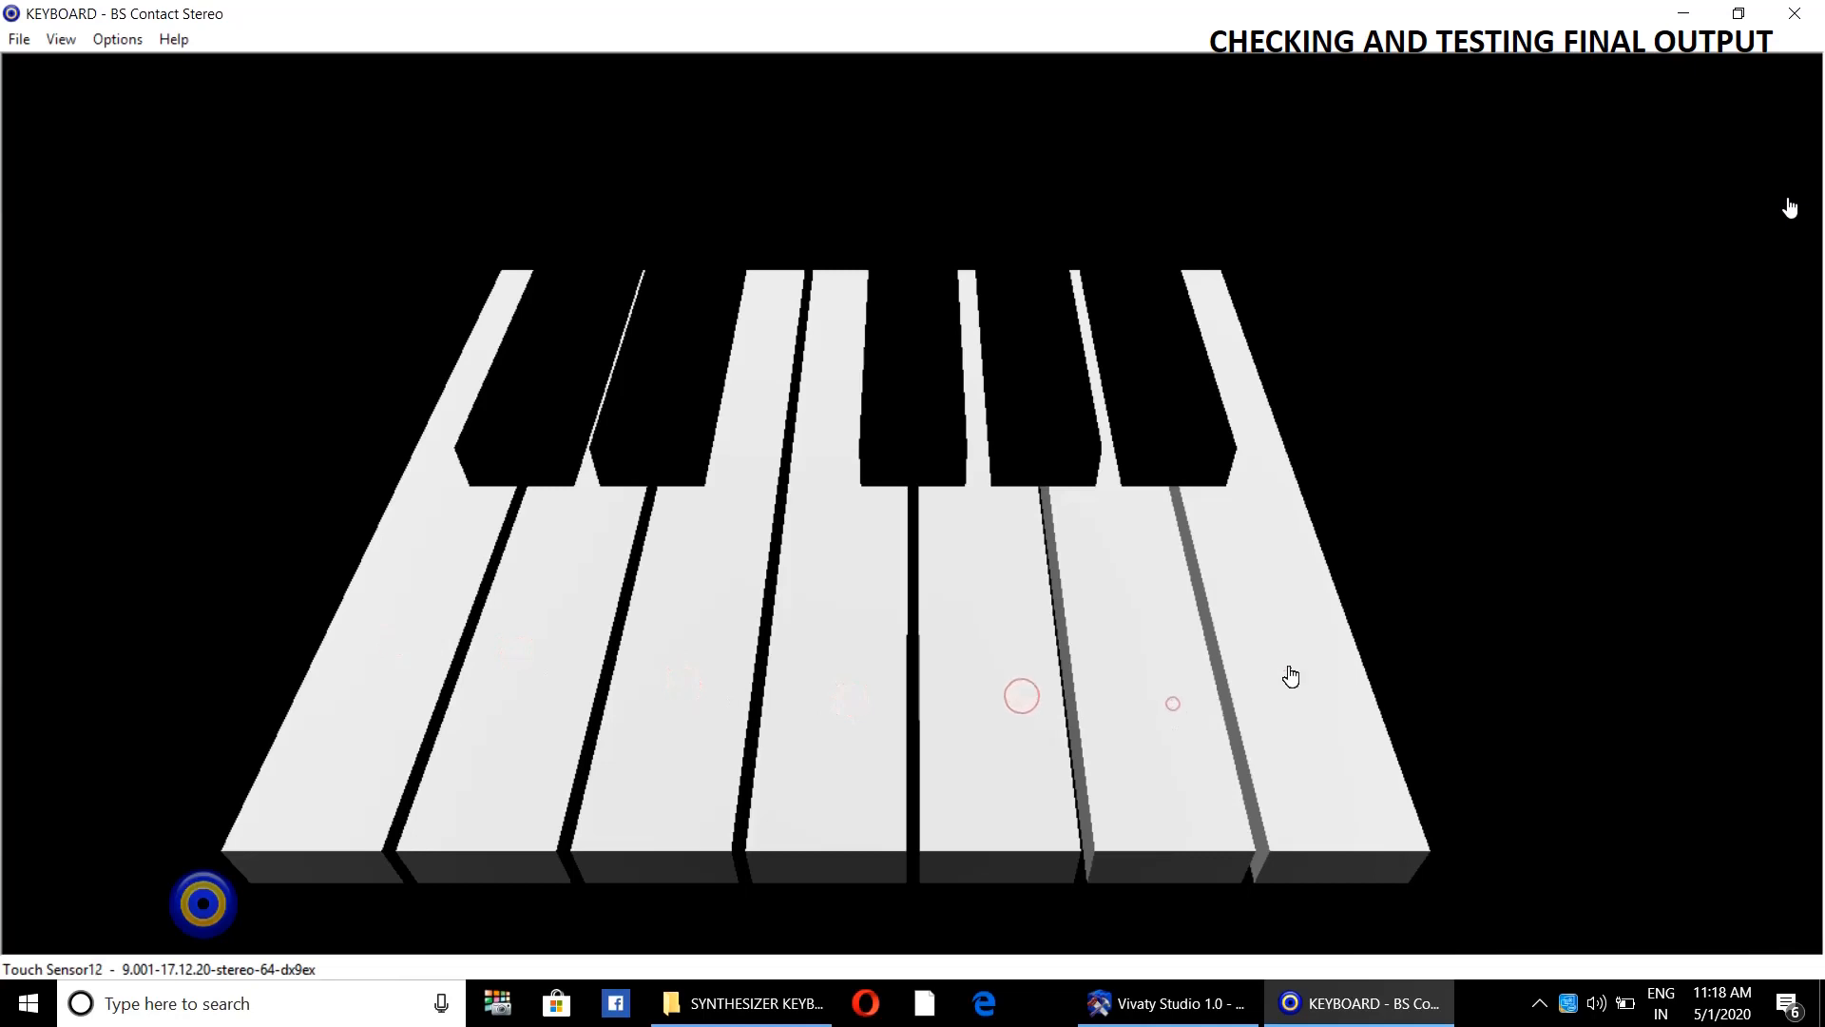
{"action": "left_click", "coordinate": [1324, 646]}
- Play the five black piano keys in order from the last to the first to test their sounds
{"action": "left_click", "coordinate": [1203, 445]}
{"action": "left_click", "coordinate": [1067, 443]}
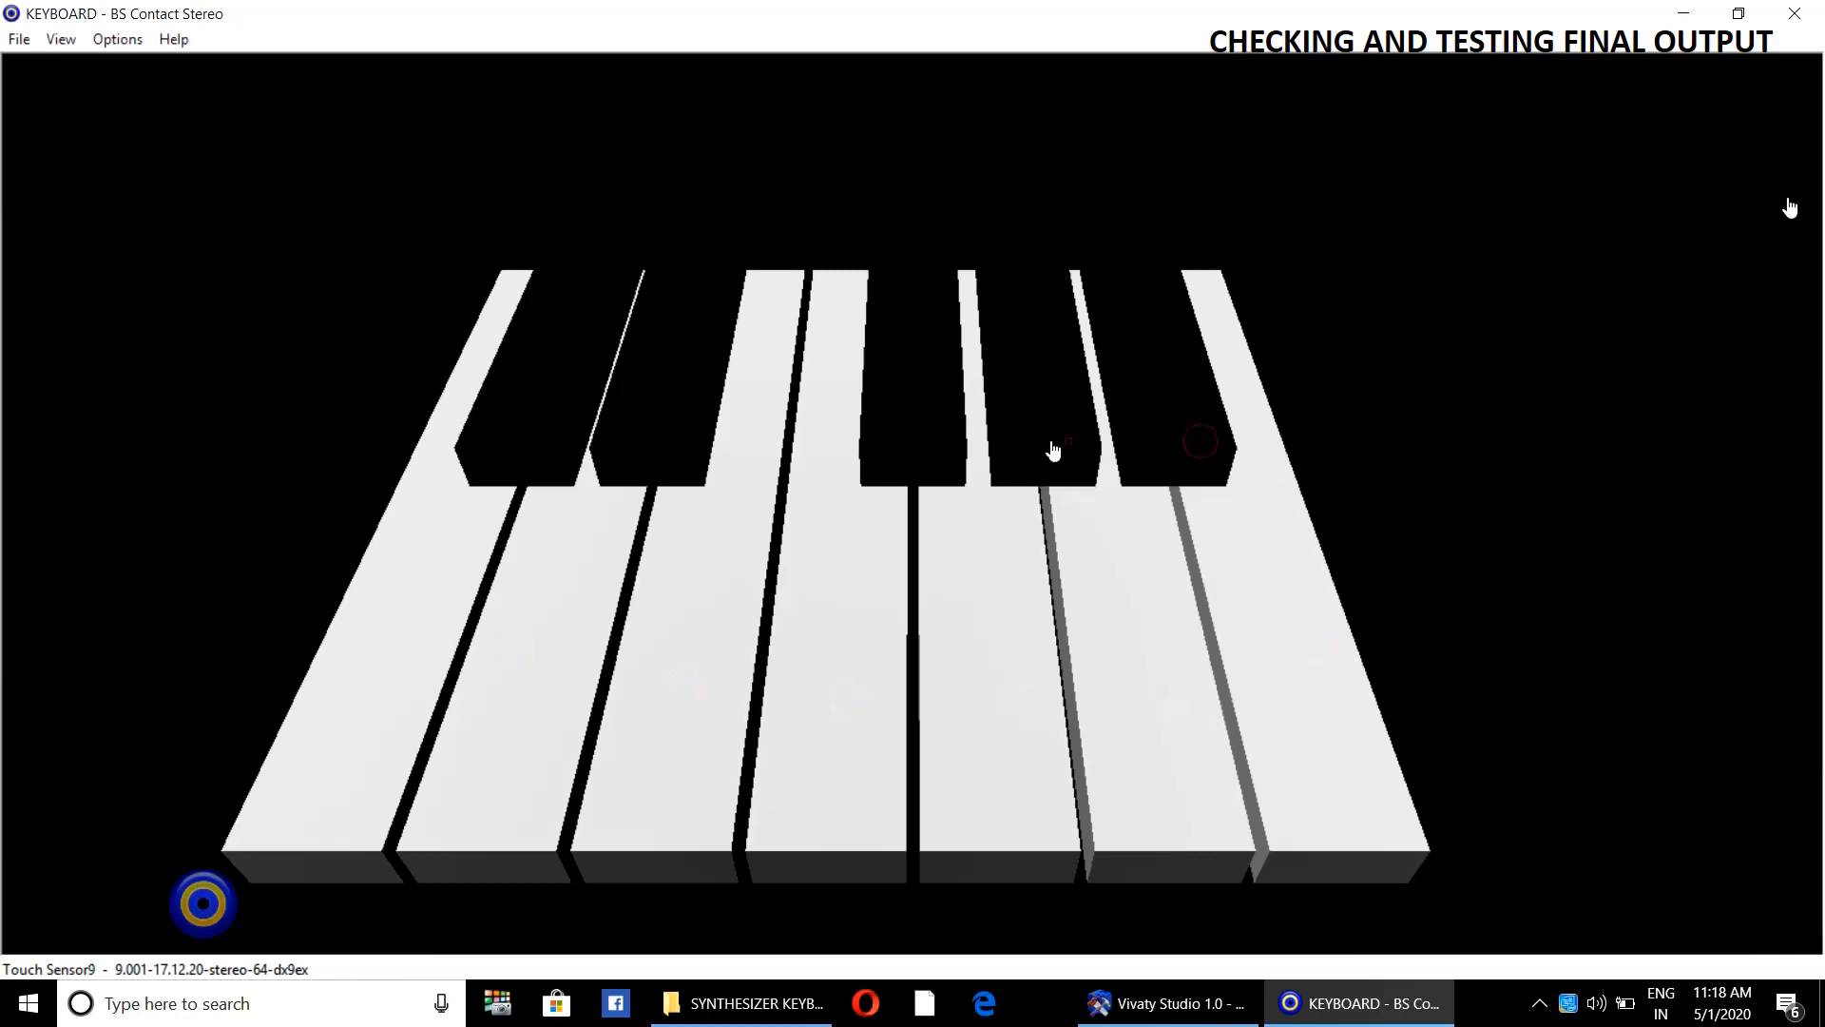
{"action": "left_click", "coordinate": [929, 442]}
{"action": "left_click", "coordinate": [656, 441]}
{"action": "left_click", "coordinate": [545, 440]}
- Play the first five white keys in ascending order, and repeat the third and fifth white keys
{"action": "left_click", "coordinate": [372, 613]}
{"action": "left_click", "coordinate": [550, 643]}
{"action": "left_click", "coordinate": [691, 648]}
{"action": "left_click", "coordinate": [875, 667]}
{"action": "left_click", "coordinate": [1021, 677]}
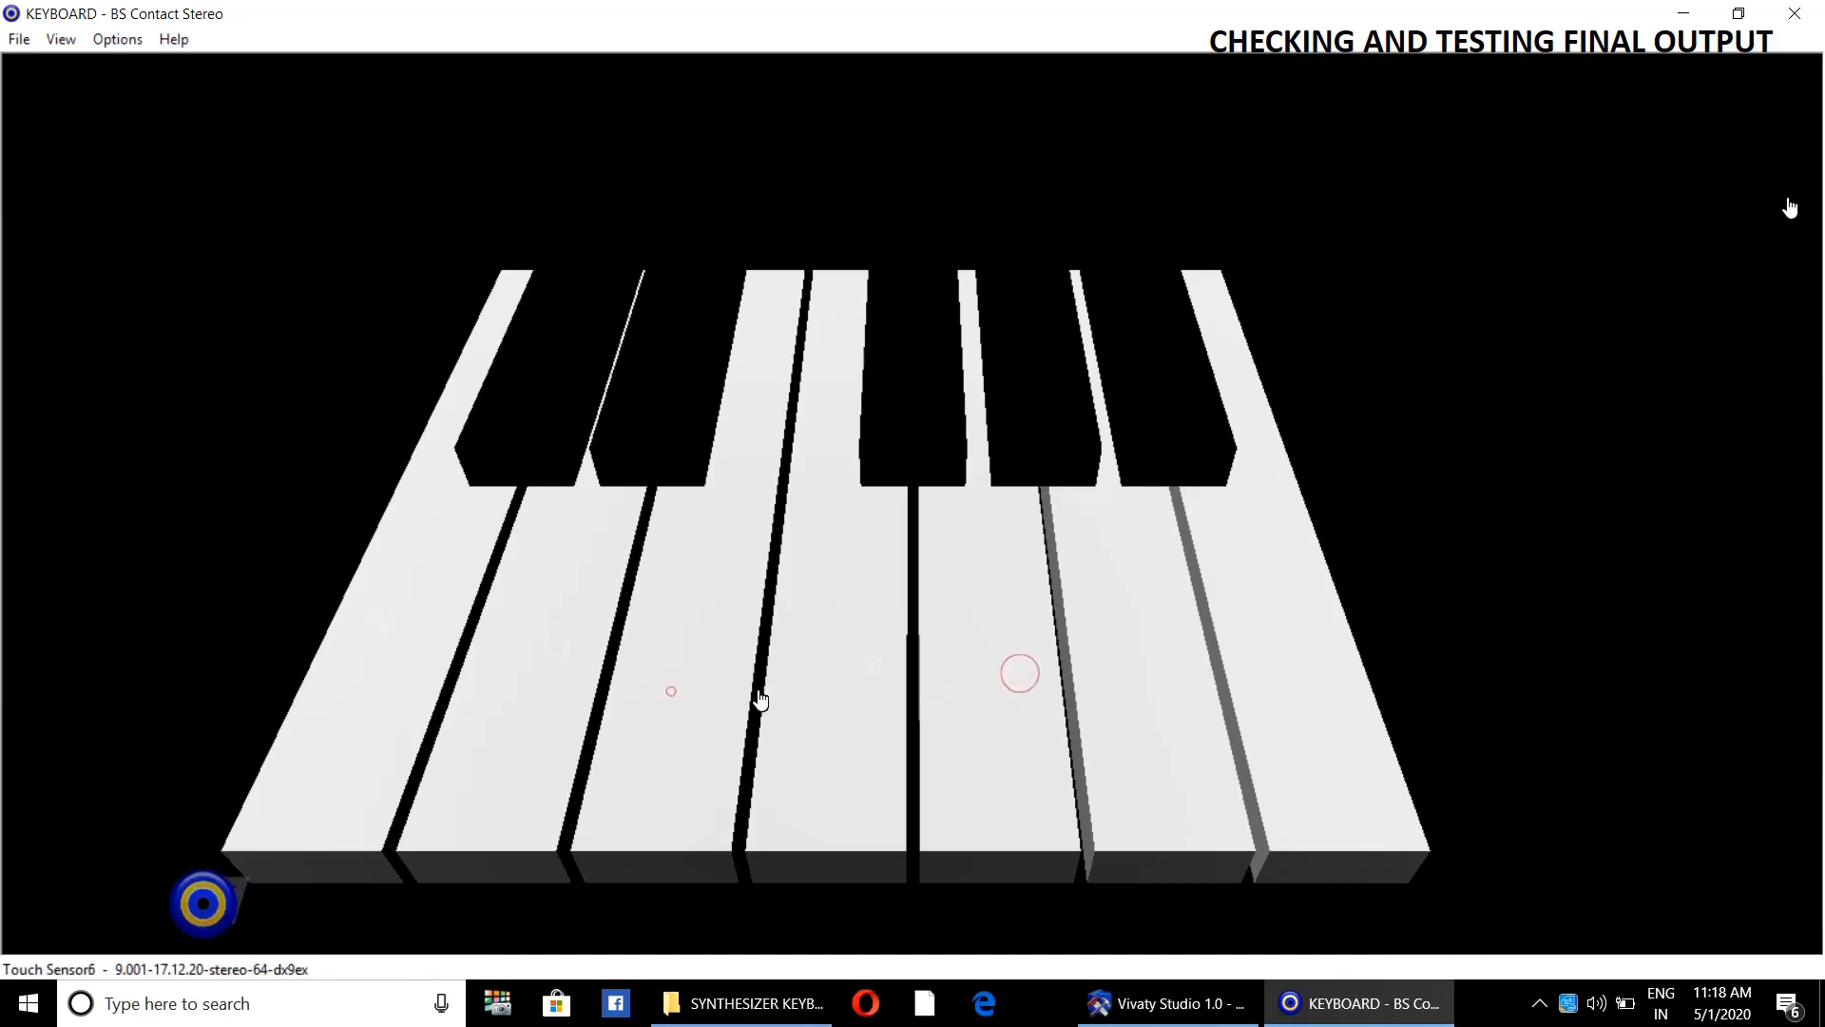
{"action": "left_click", "coordinate": [672, 690]}
{"action": "left_click", "coordinate": [985, 688]}
{"action": "left_click", "coordinate": [991, 603]}
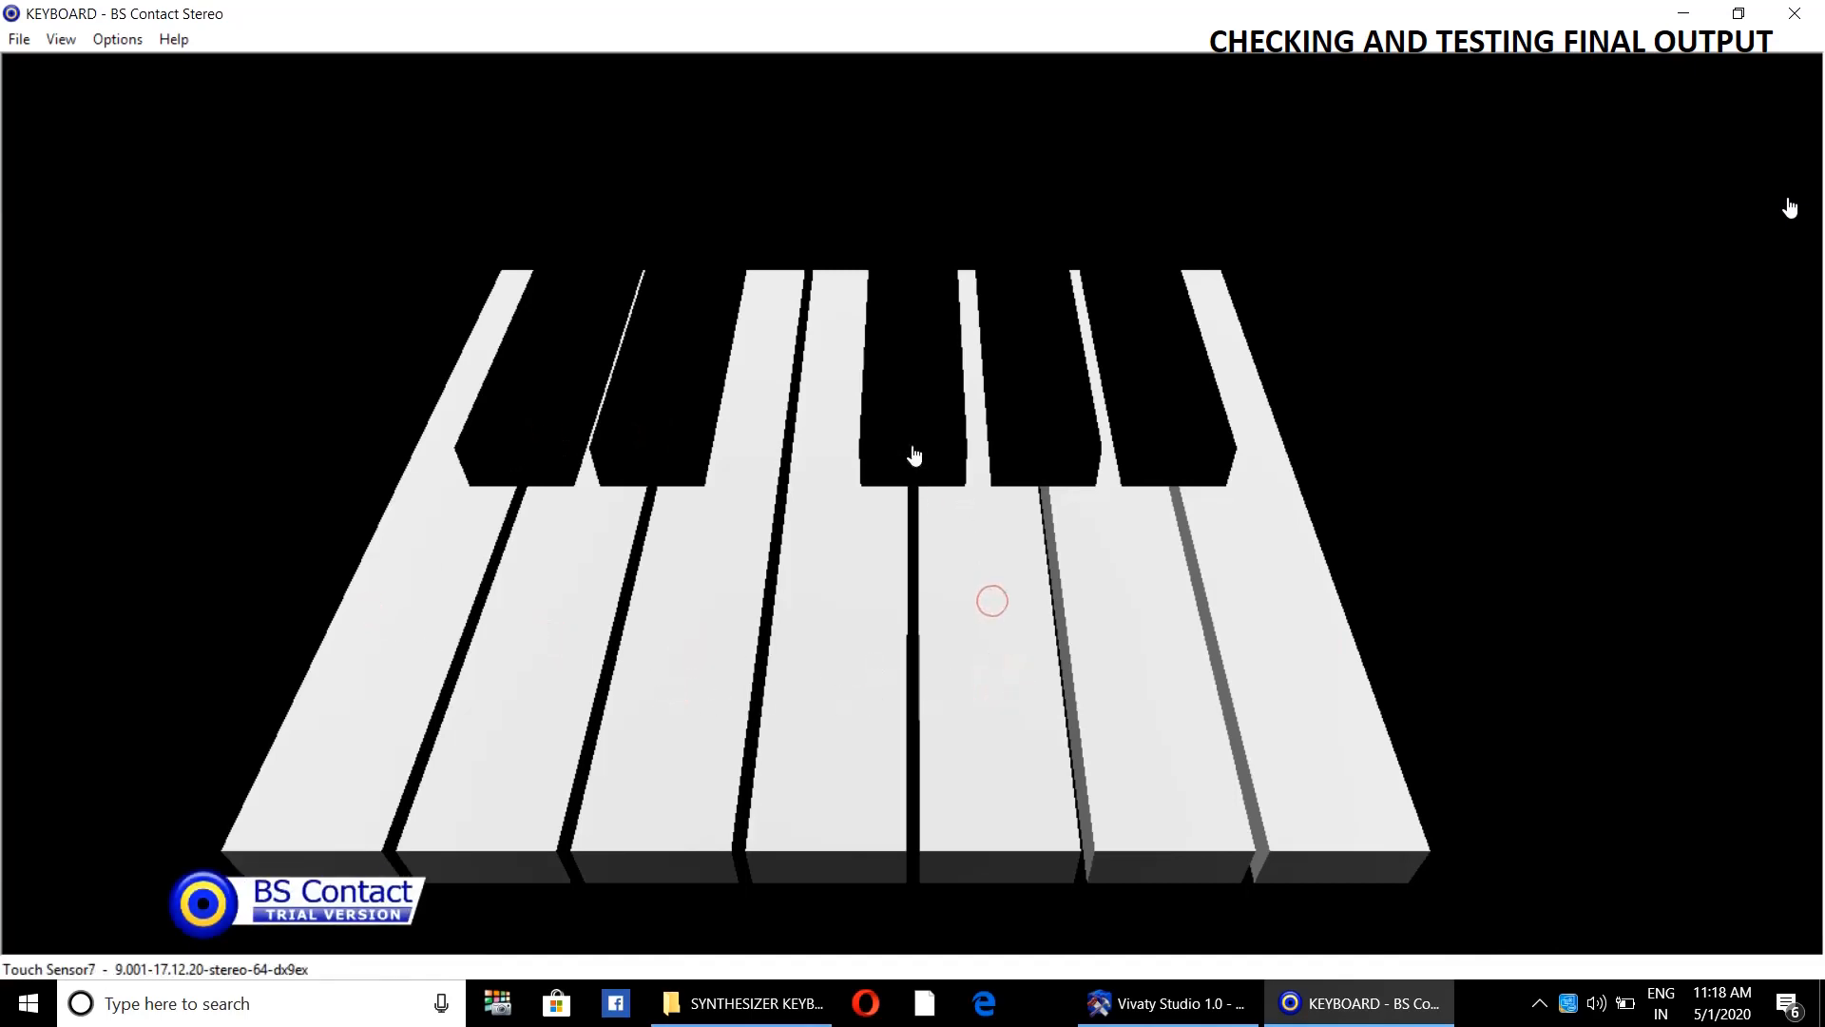
- Play the third, second, first, fourth and fifth black keys to retest their sounds
{"action": "left_click", "coordinate": [911, 444]}
{"action": "left_click", "coordinate": [670, 443]}
{"action": "left_click", "coordinate": [535, 458]}
{"action": "left_click", "coordinate": [1036, 458]}
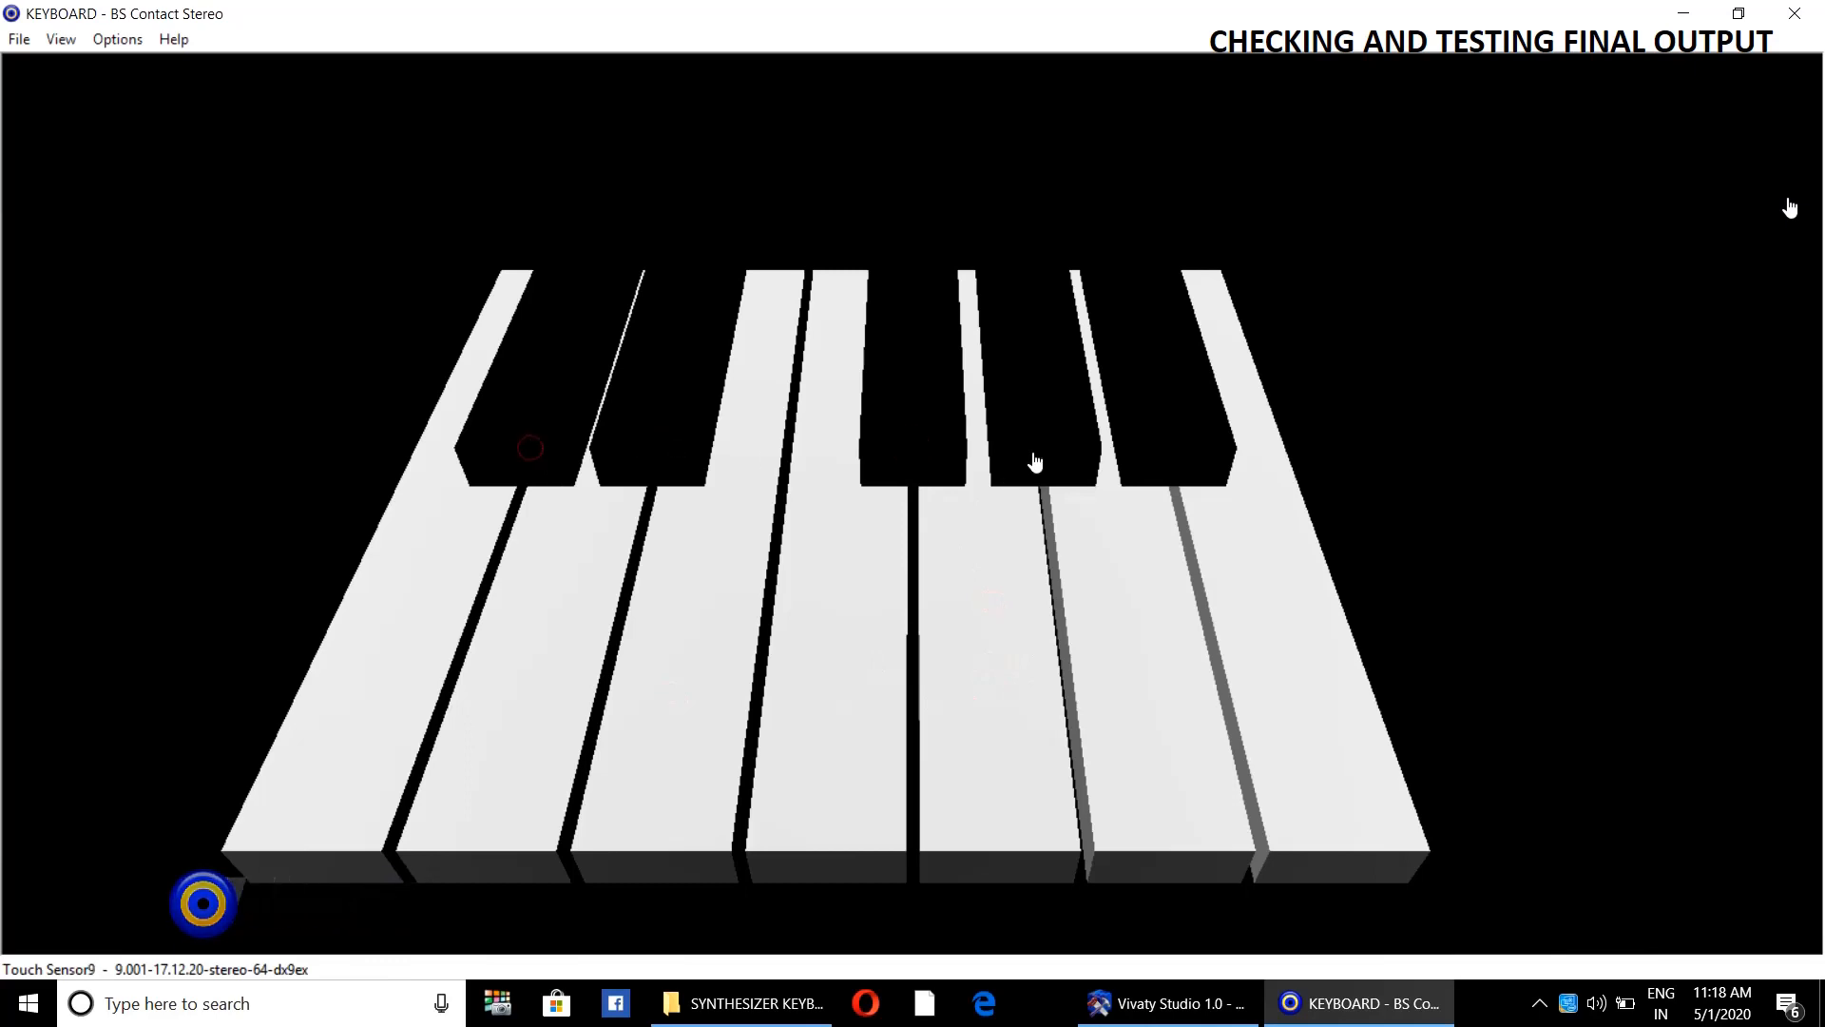
{"action": "left_click", "coordinate": [1203, 458]}
- Test several white keys in ascending order from an angled view of the piano, ending on the last one
{"action": "left_click_drag", "start_coordinate": [1324, 718], "coordinate": [539, 649]}
{"action": "left_click", "coordinate": [676, 680]}
{"action": "left_click", "coordinate": [838, 707]}
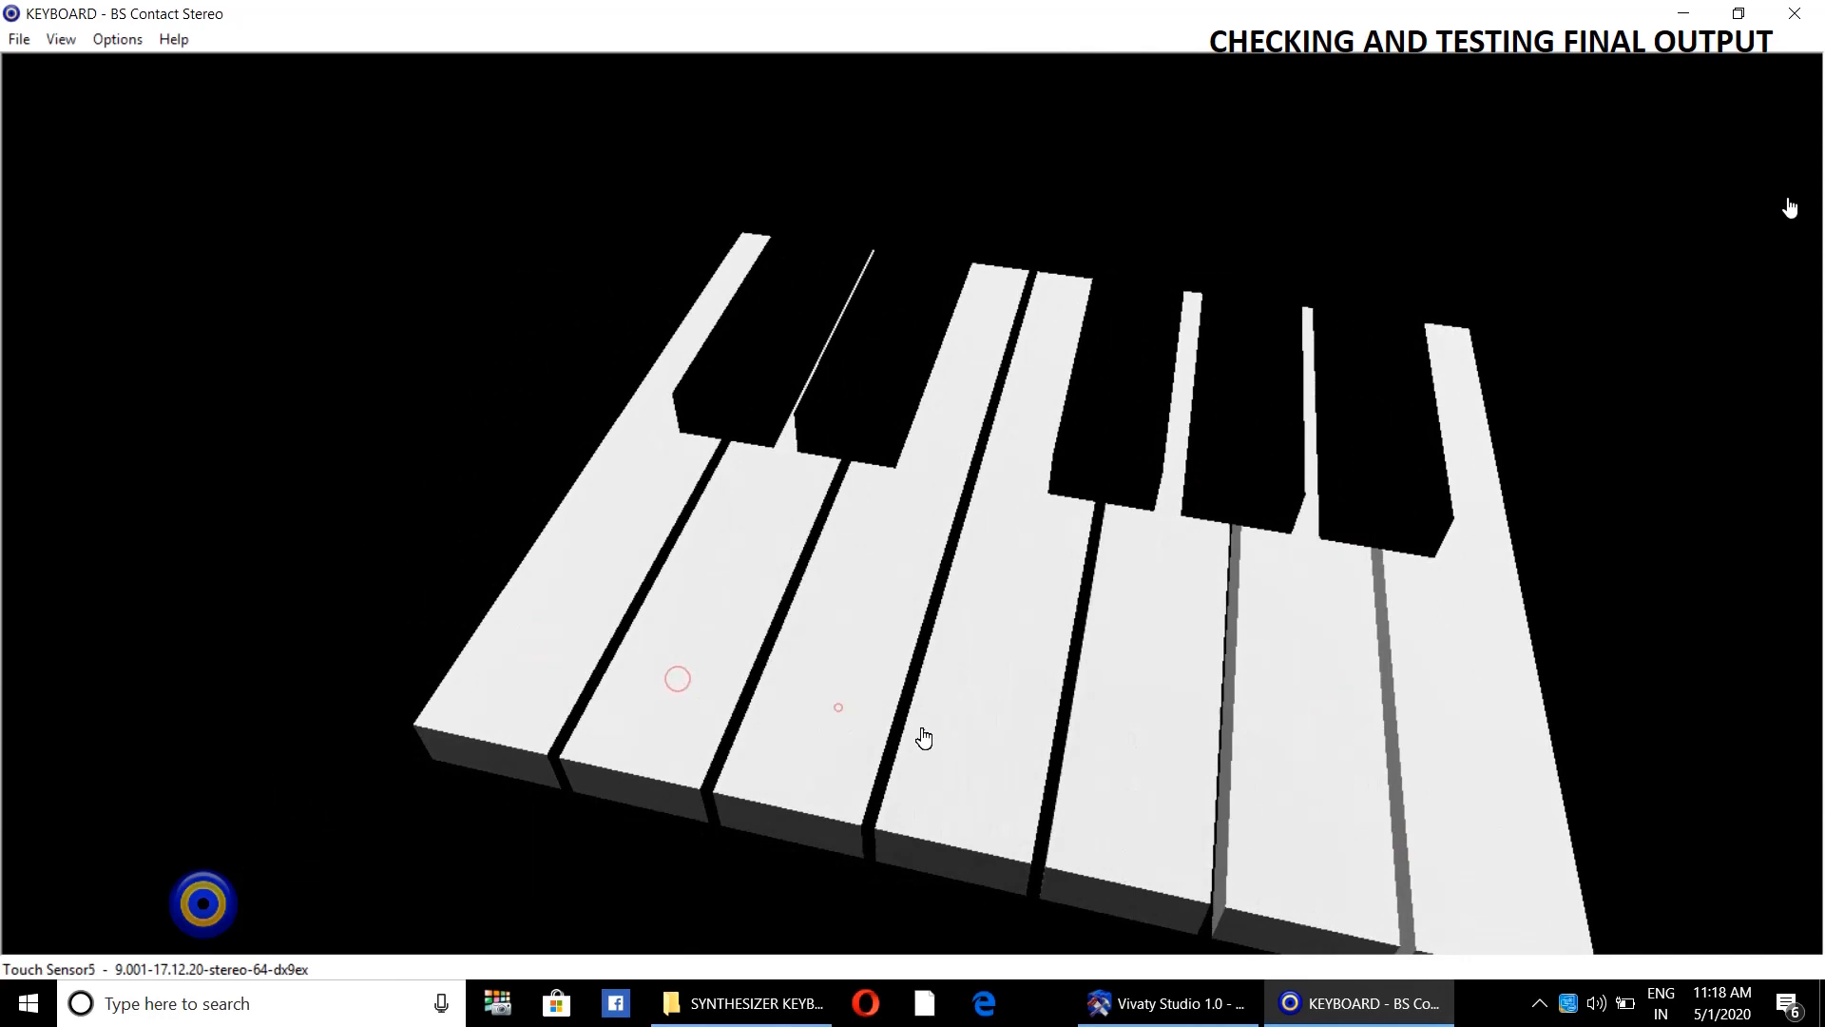
{"action": "left_click", "coordinate": [1036, 726]}
{"action": "left_click", "coordinate": [1454, 743]}
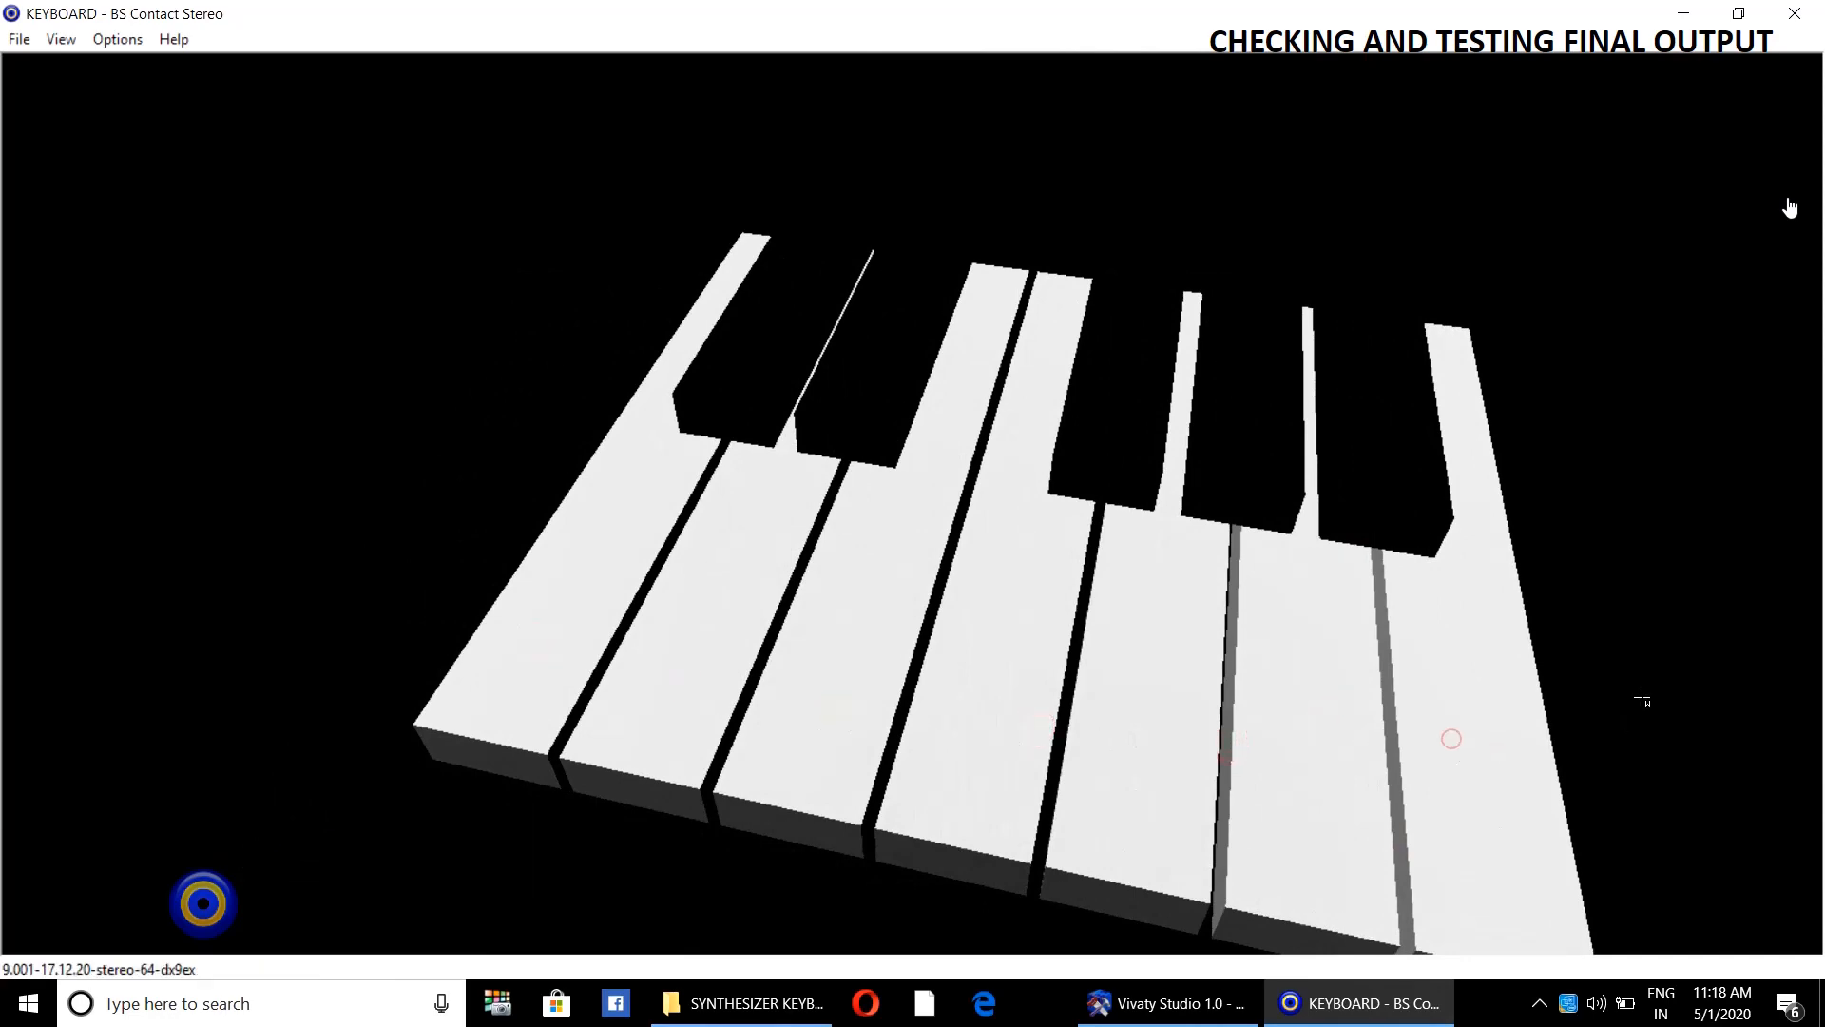
- Play all seven white keys in descending order with the whole piano in view
{"action": "left_click_drag", "start_coordinate": [1641, 697], "coordinate": [1316, 700]}
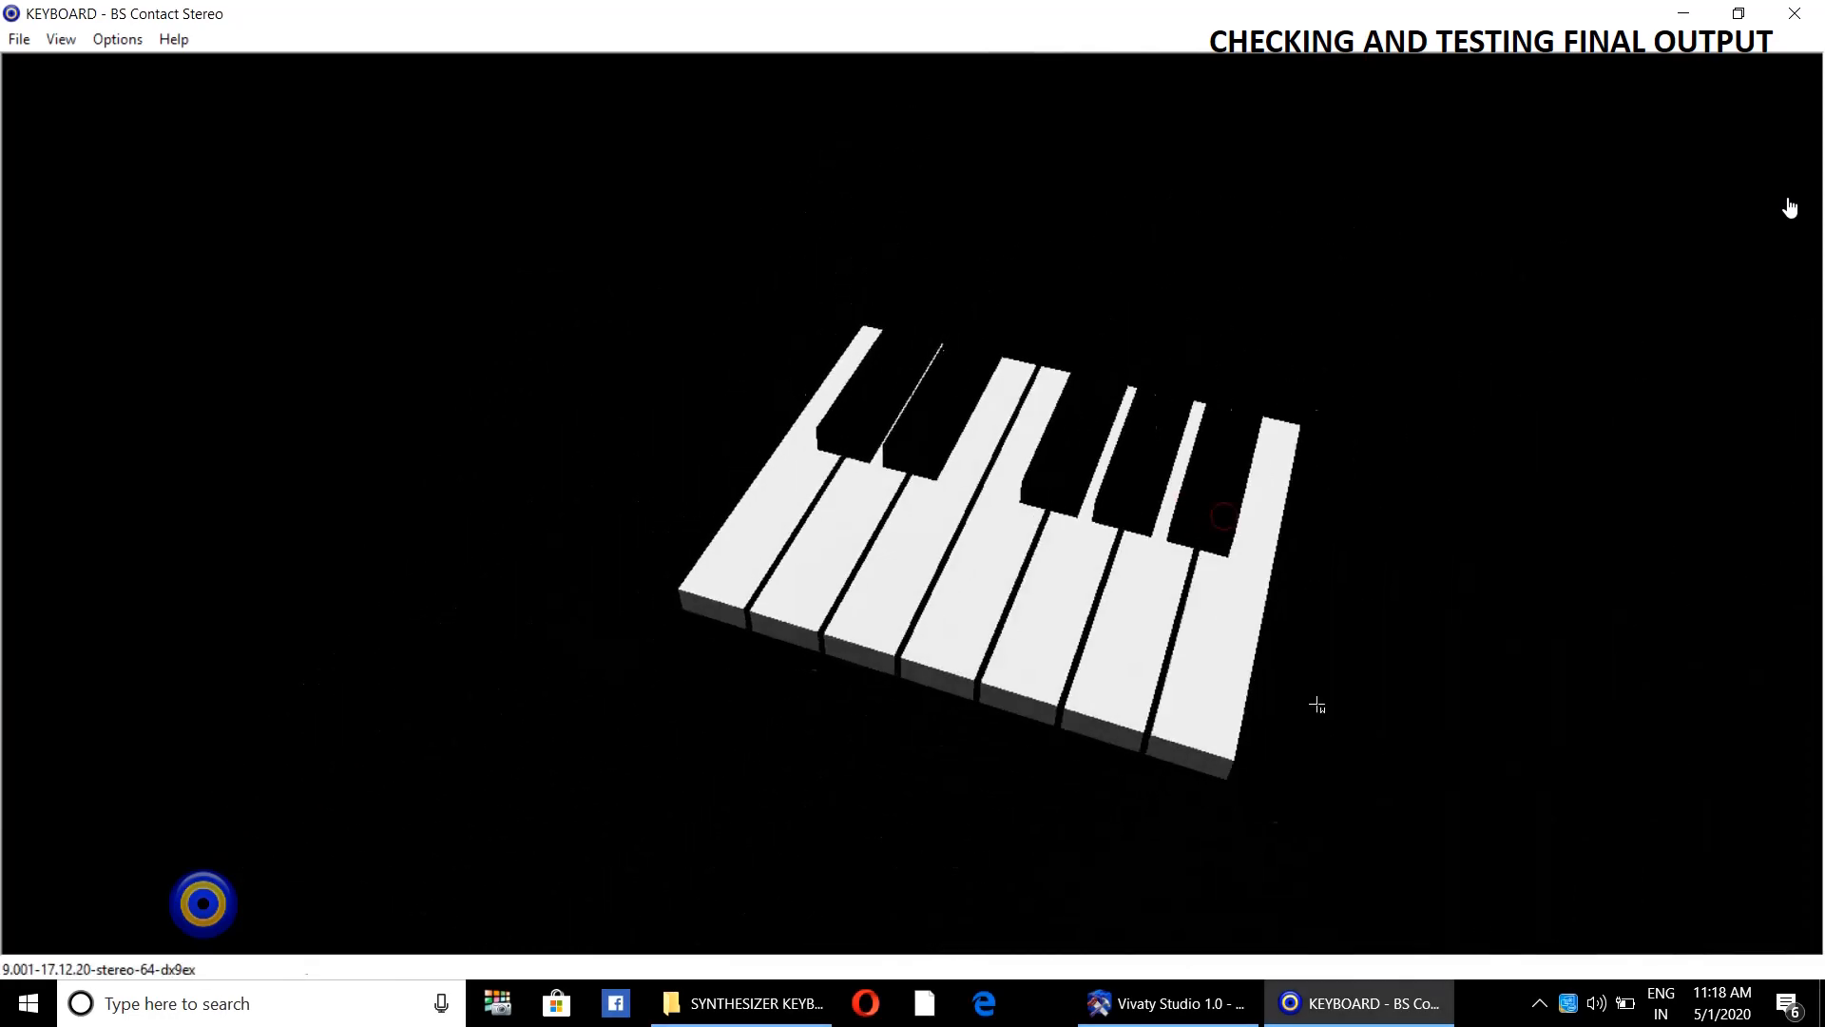
{"action": "left_click", "coordinate": [1168, 626]}
{"action": "left_click", "coordinate": [1092, 640]}
{"action": "left_click", "coordinate": [1014, 636]}
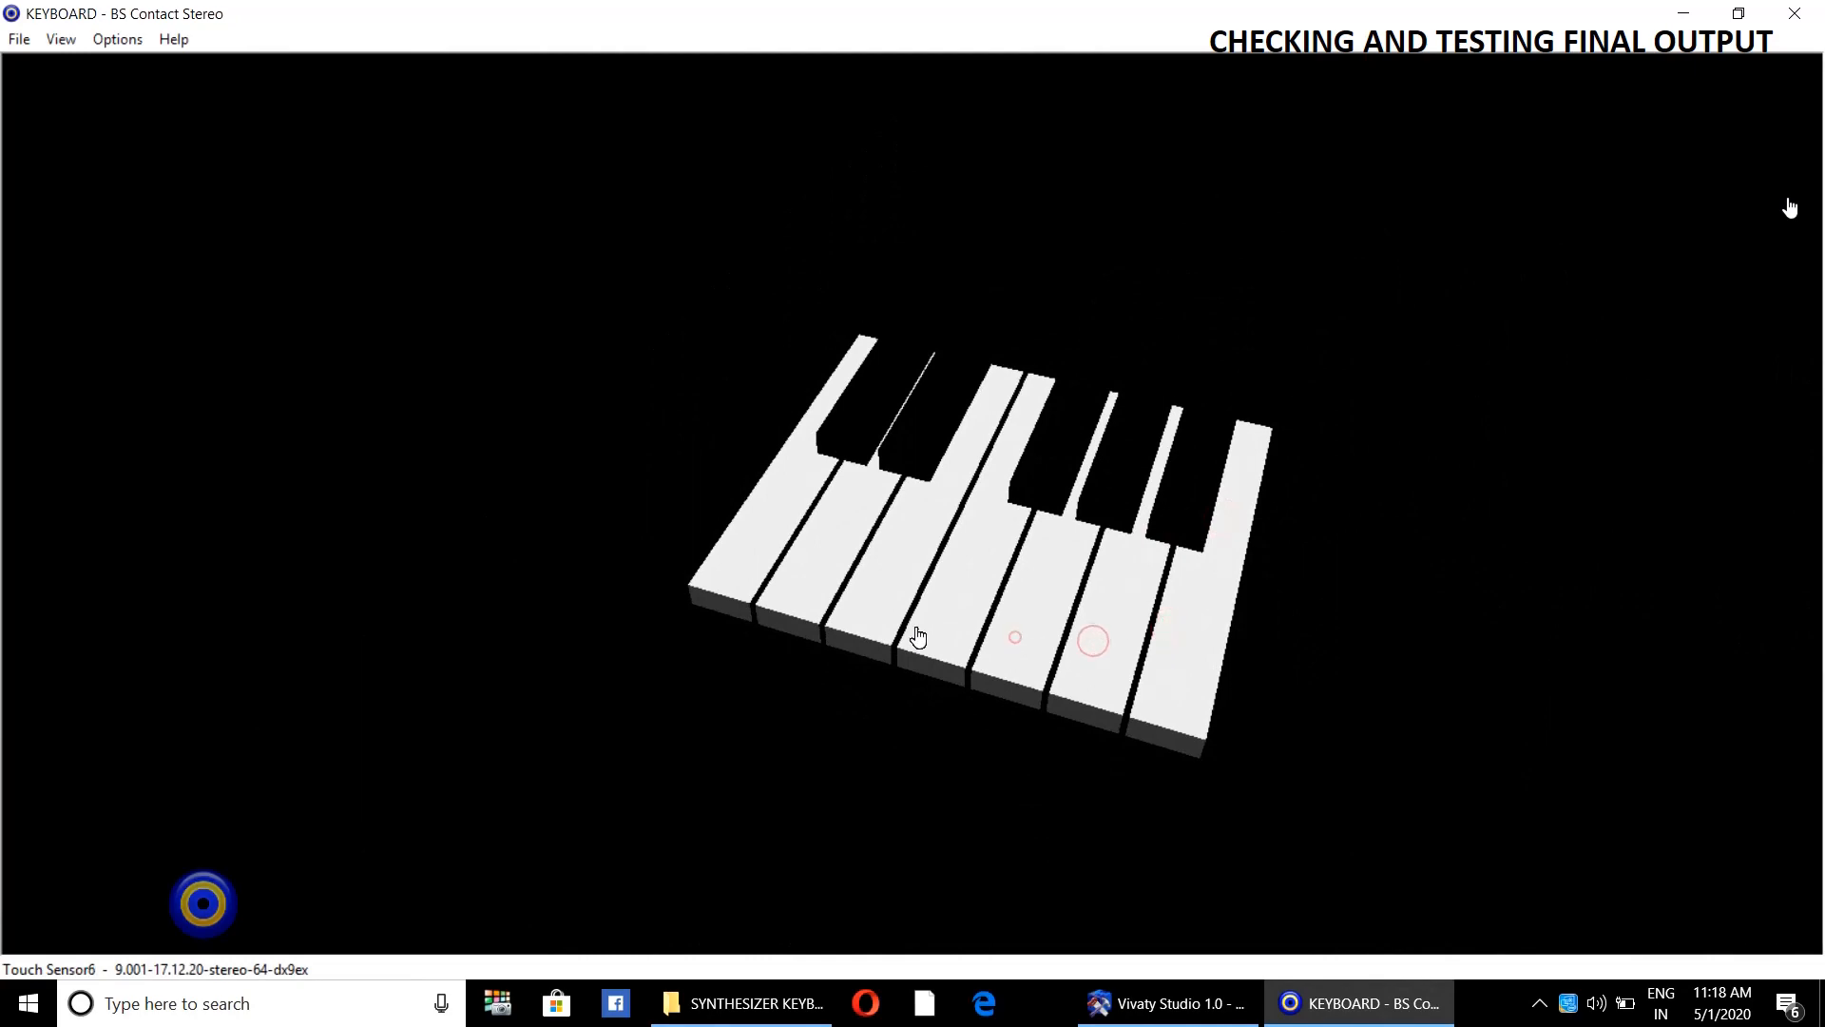
{"action": "left_click", "coordinate": [914, 627]}
{"action": "left_click", "coordinate": [874, 614]}
{"action": "left_click", "coordinate": [793, 587]}
{"action": "left_click", "coordinate": [738, 551]}
- Play the five black keys in ascending order to finish testing their sounds
{"action": "left_click", "coordinate": [859, 419]}
{"action": "left_click", "coordinate": [912, 433]}
{"action": "left_click", "coordinate": [1042, 476]}
{"action": "left_click", "coordinate": [1127, 487]}
{"action": "left_click", "coordinate": [1198, 506]}
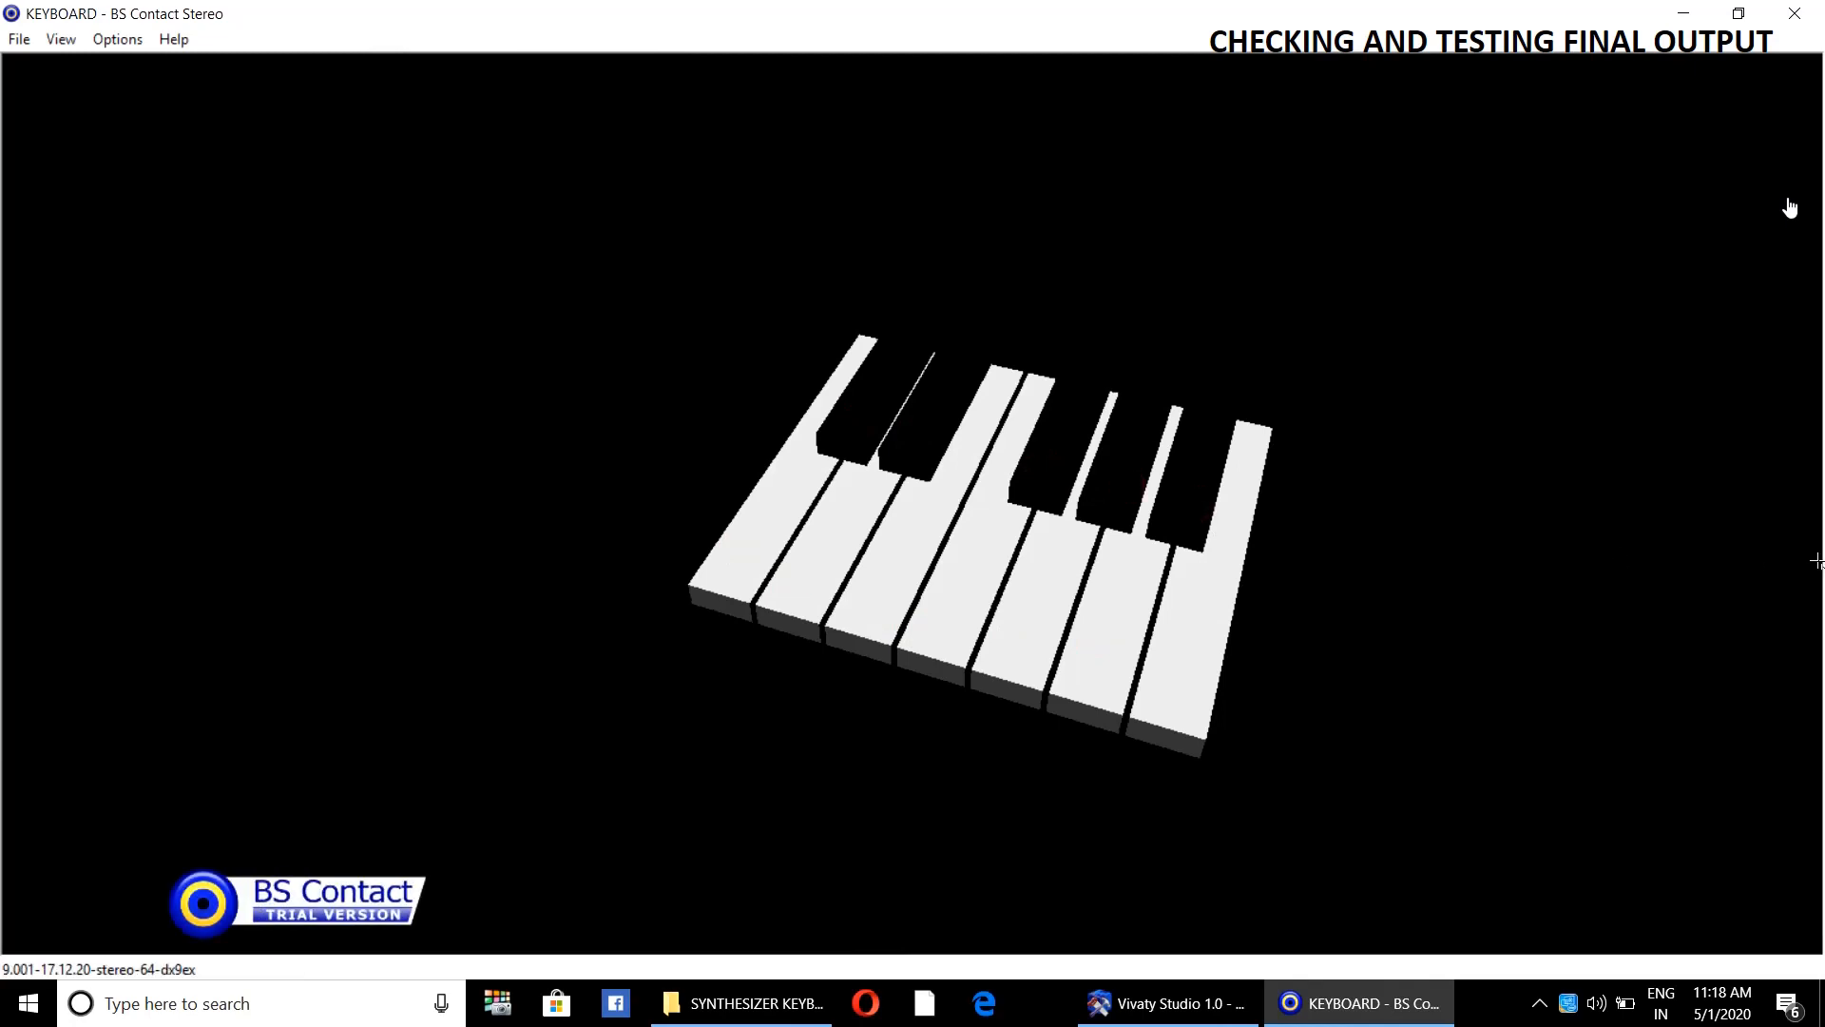